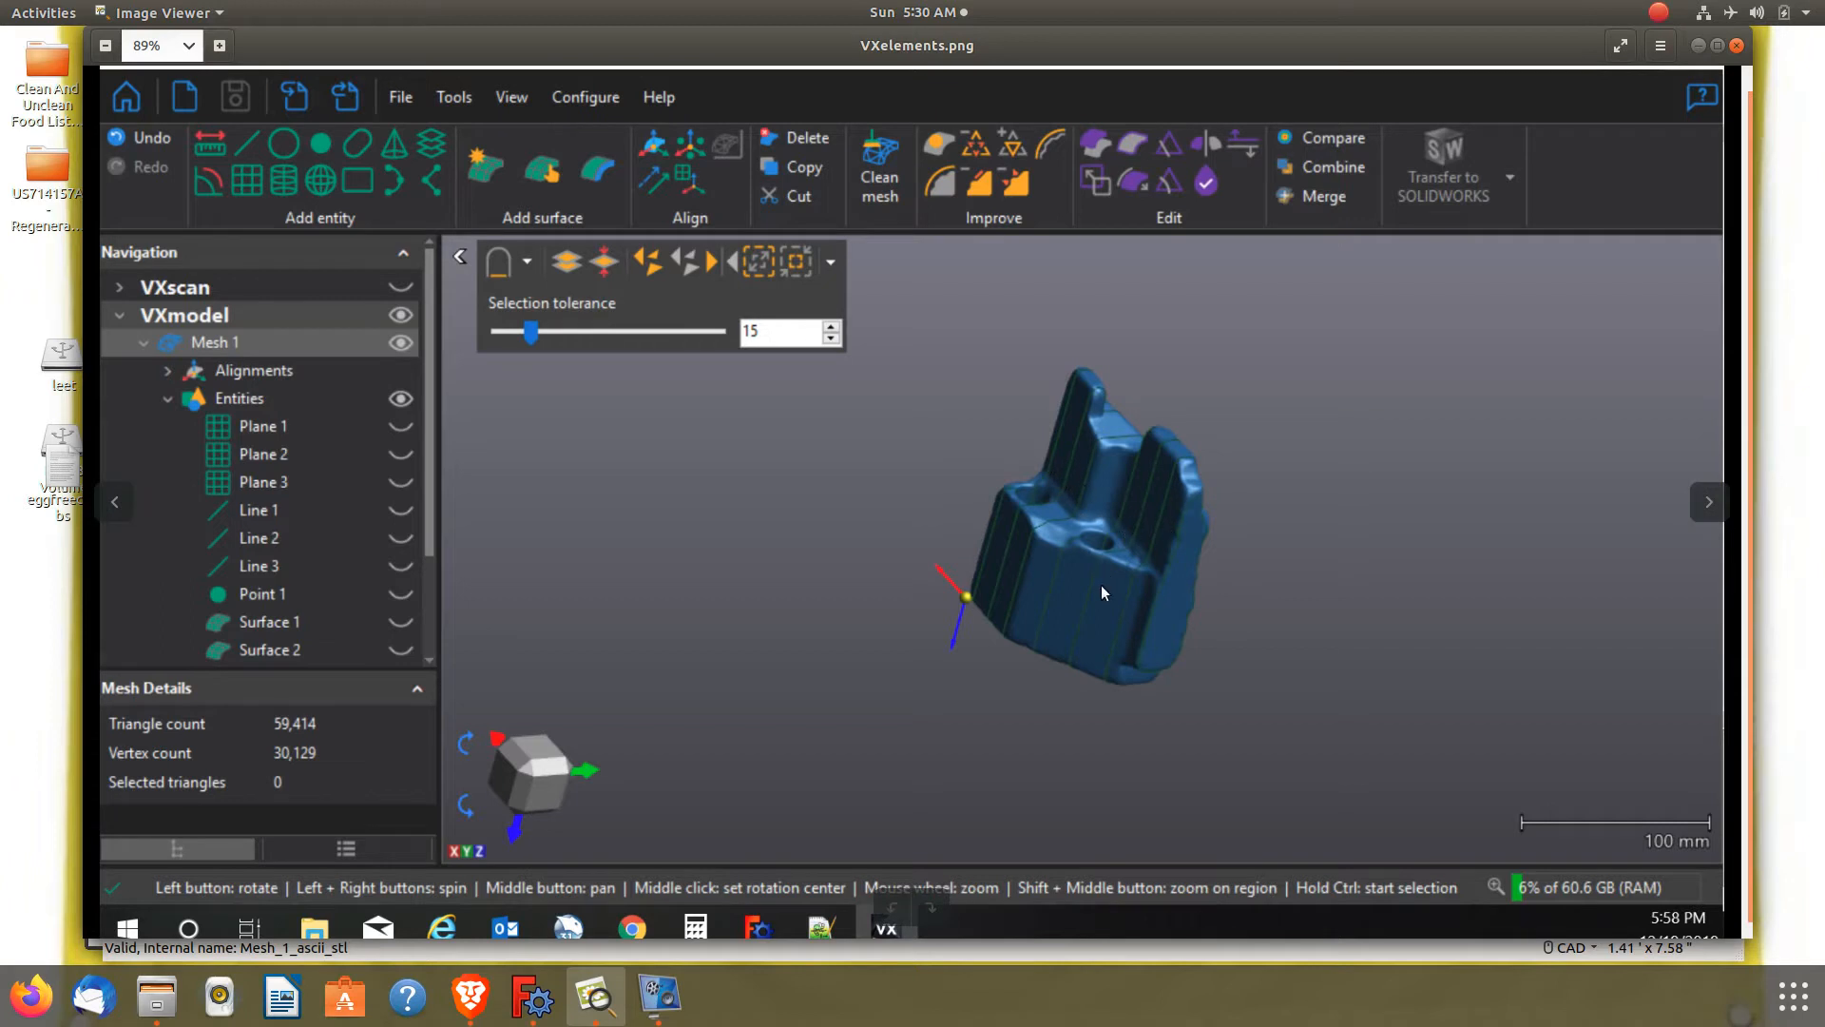
Switch to FreeCAD, inspect the Mesh_1 shape up close, and close the Unnamed3 document without saving
left_click(523, 998)
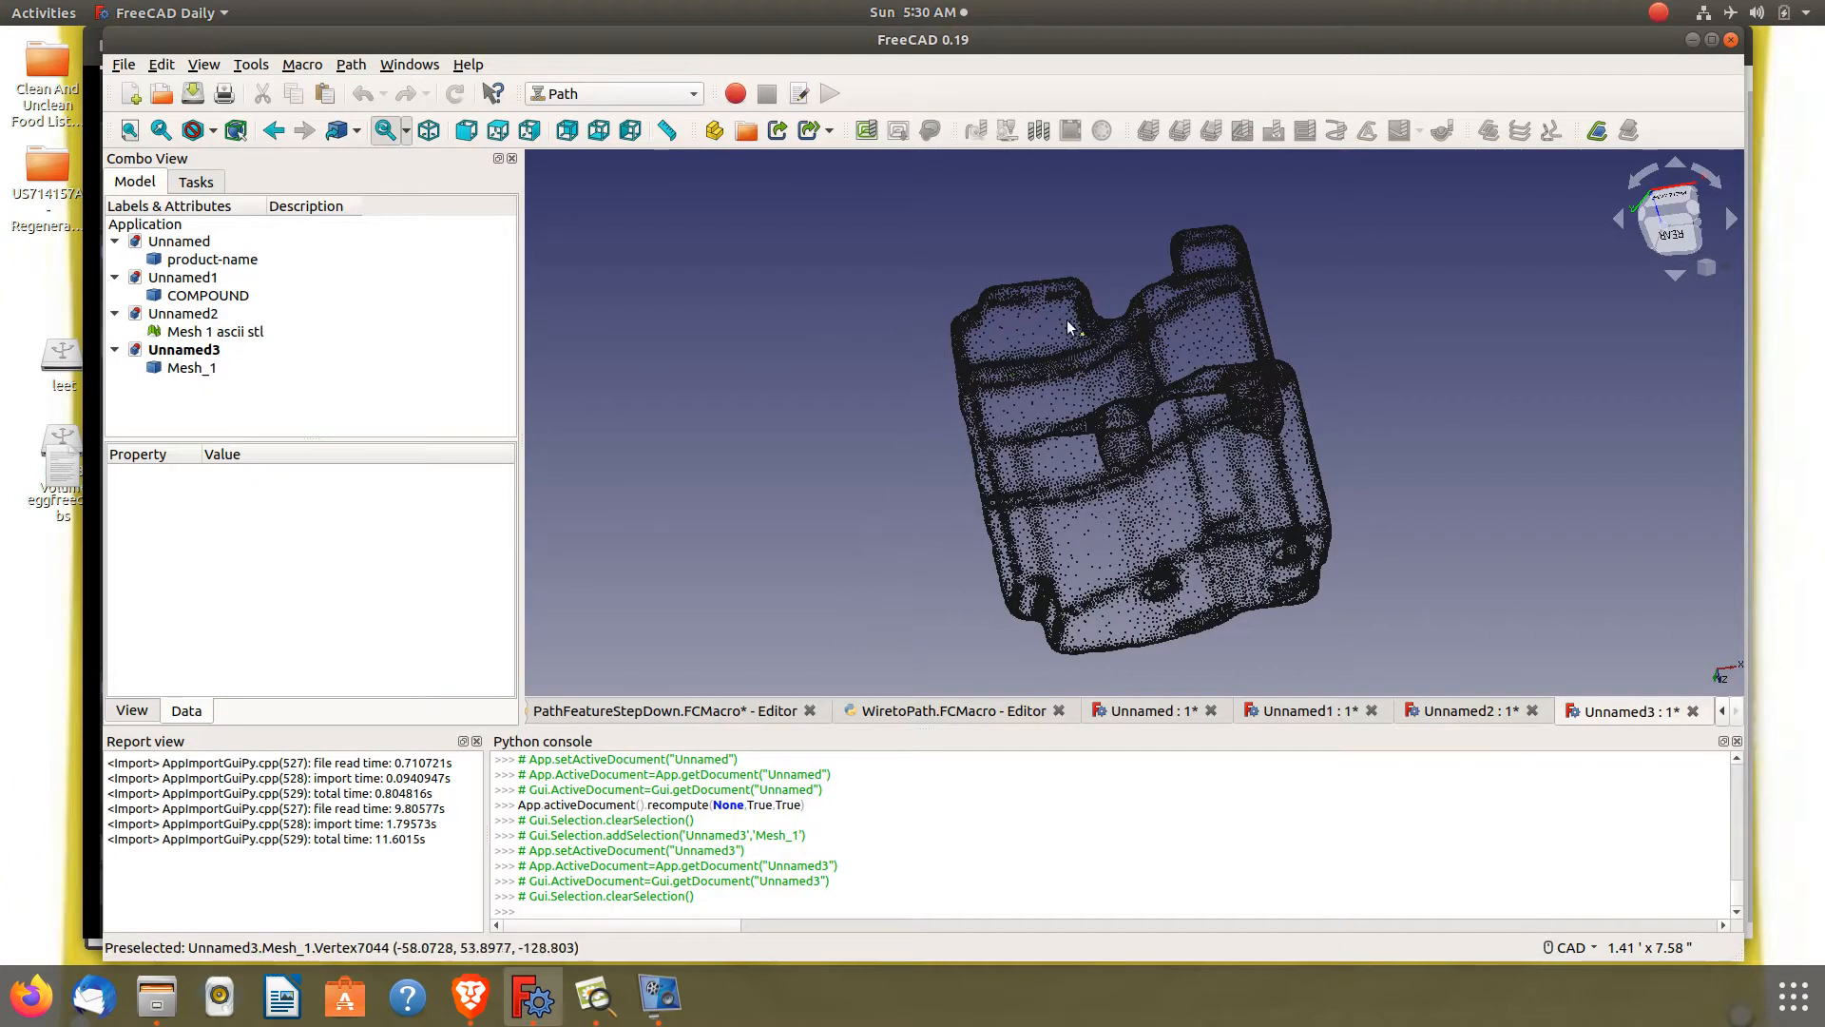
scroll(1150, 393, "up", 4)
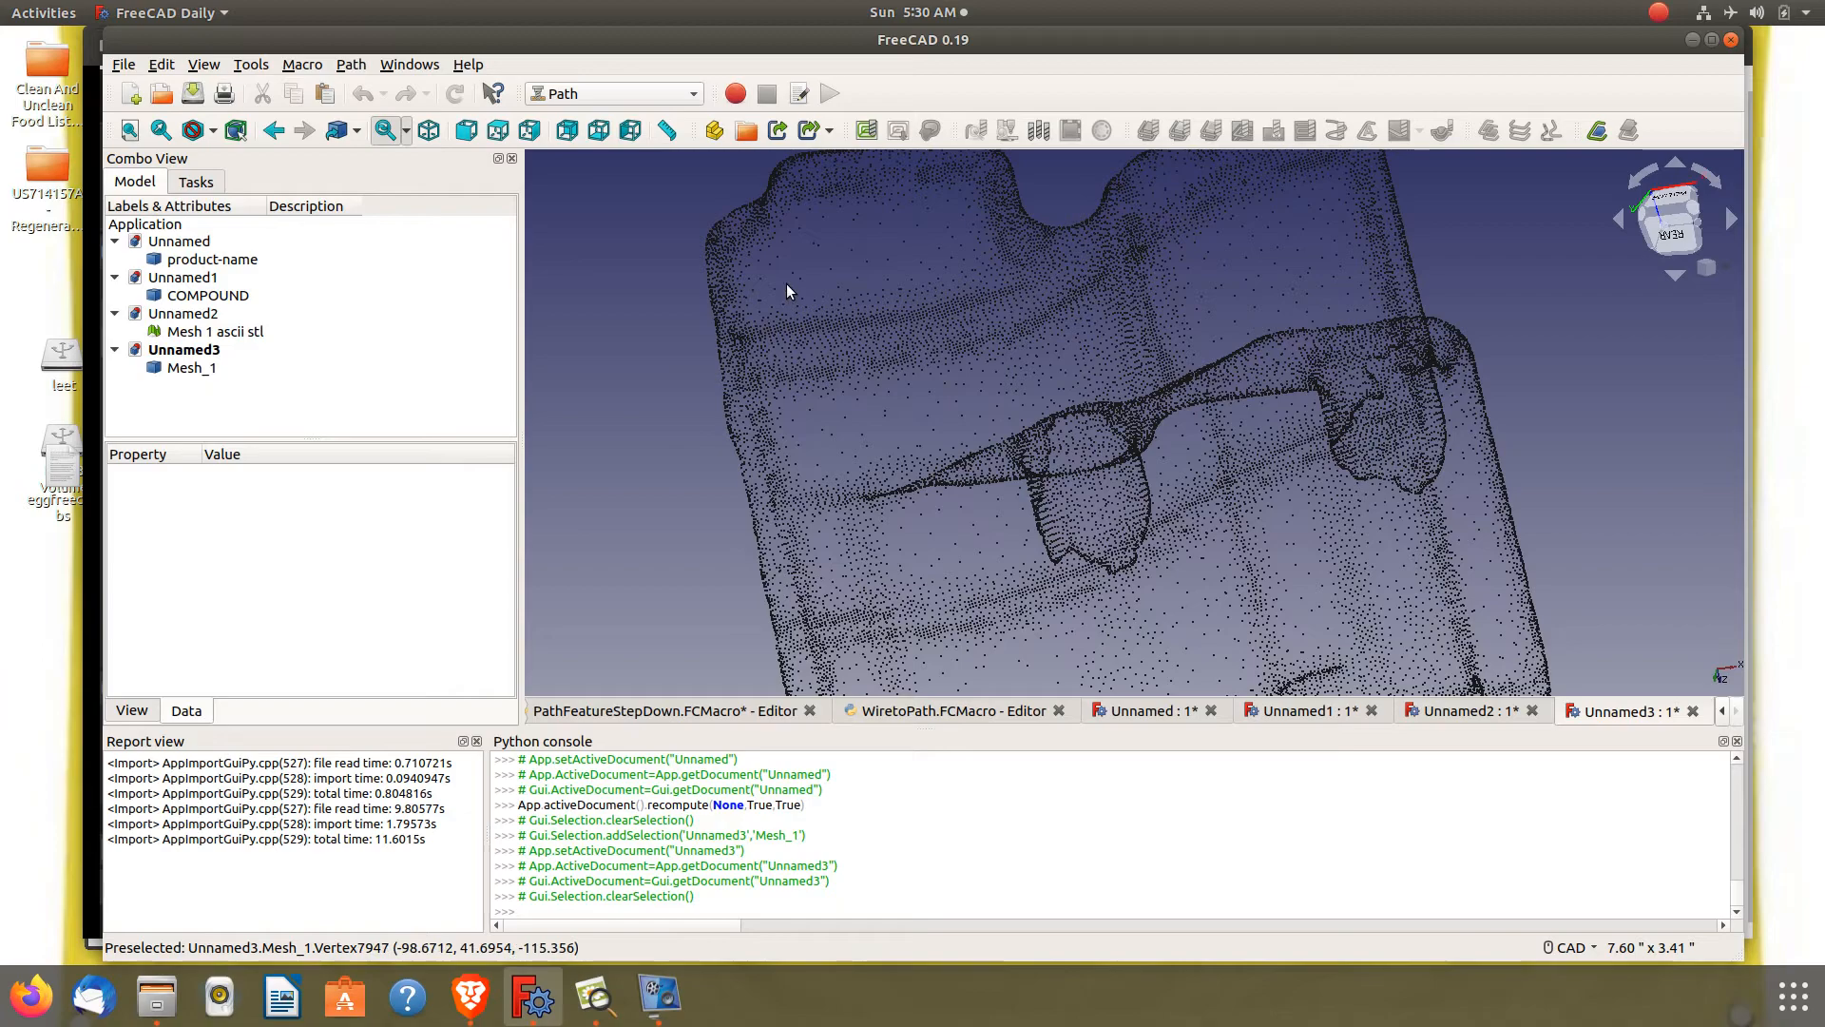
middle_click_drag(1047, 314, 1103, 352)
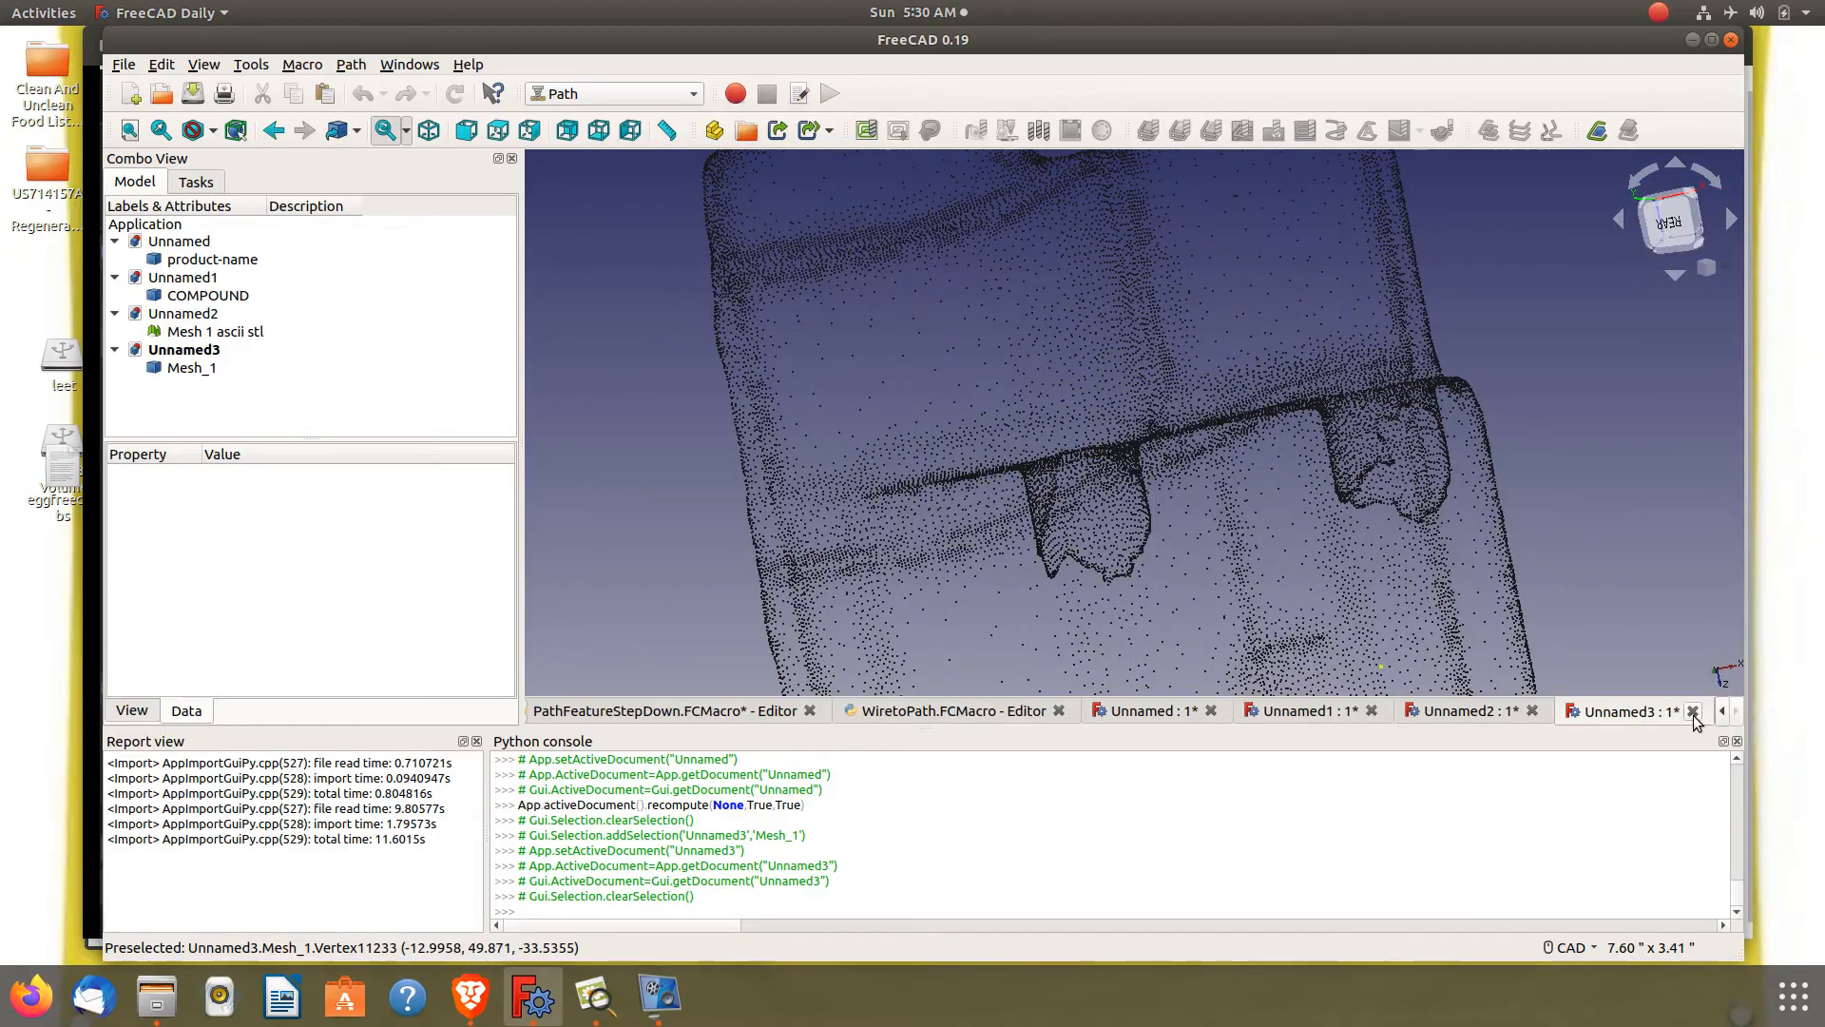
left_click(1692, 711)
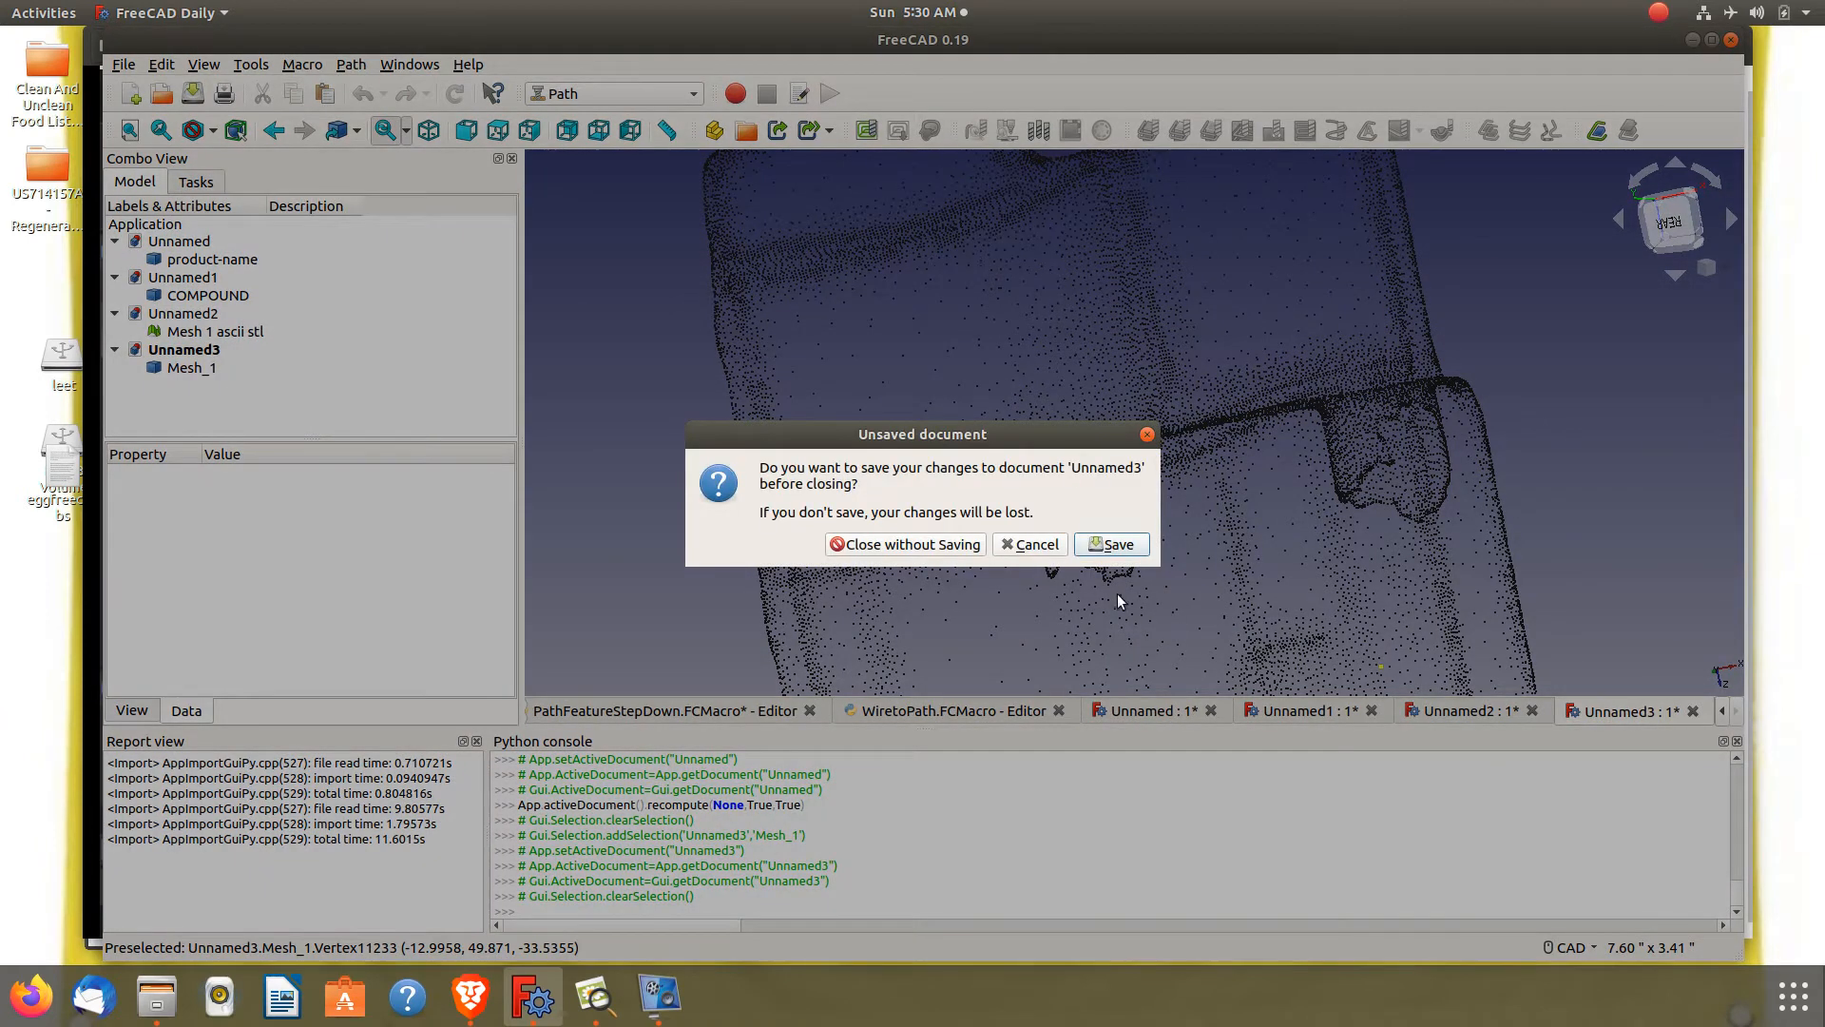
left_click(898, 544)
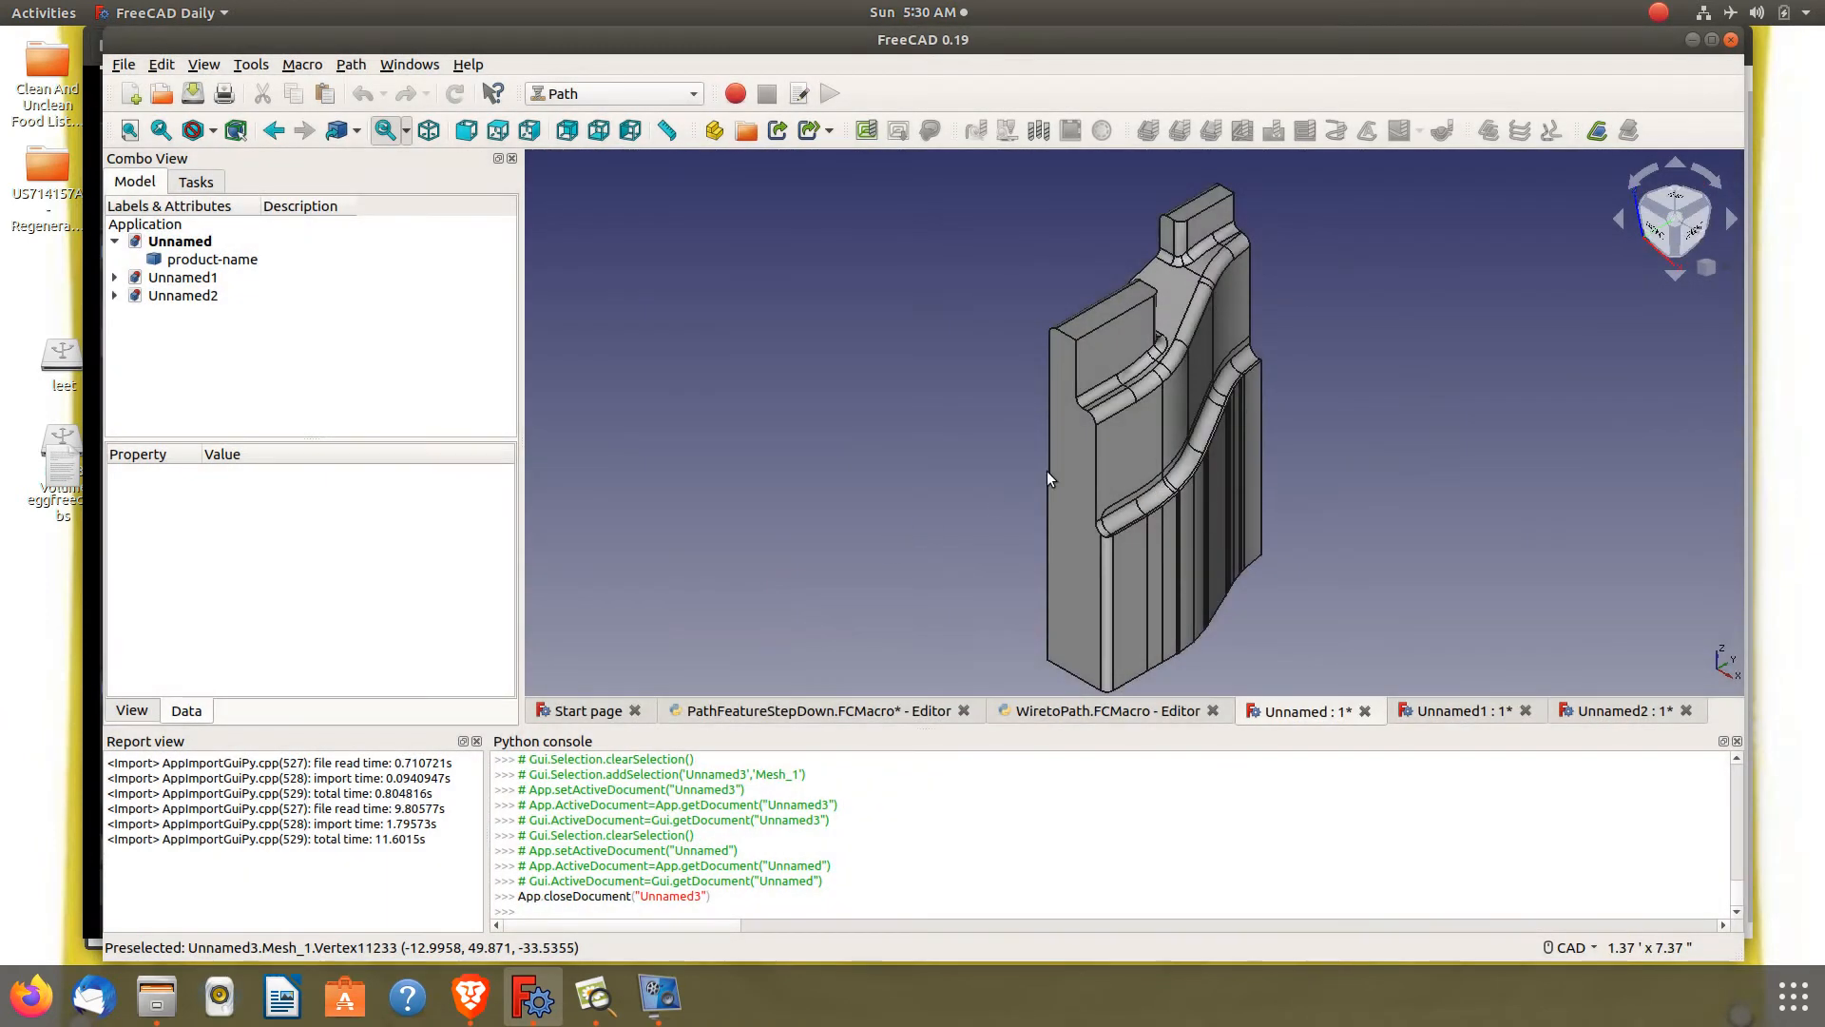
Inspect the Mesh 1 ascii stl object in the Unnamed2 document and close that document without saving
left_click(1606, 711)
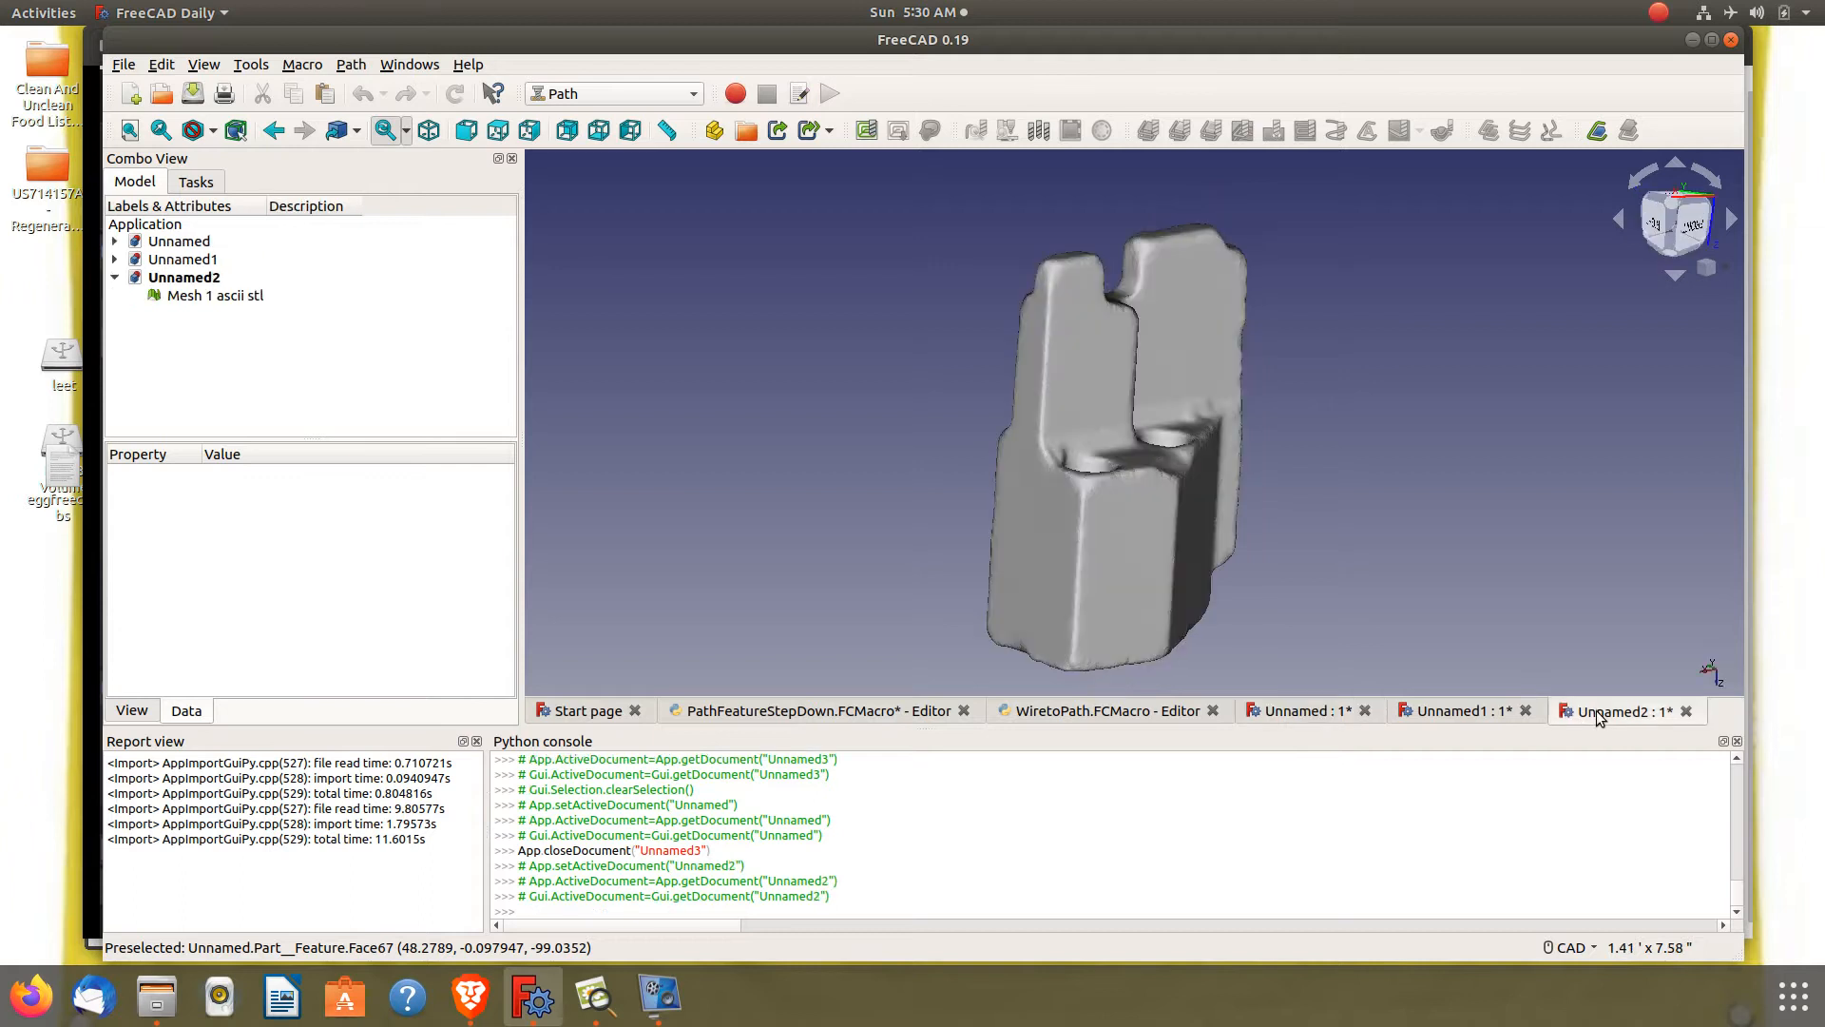
left_click(190, 297)
middle_click_drag(912, 471, 1153, 494)
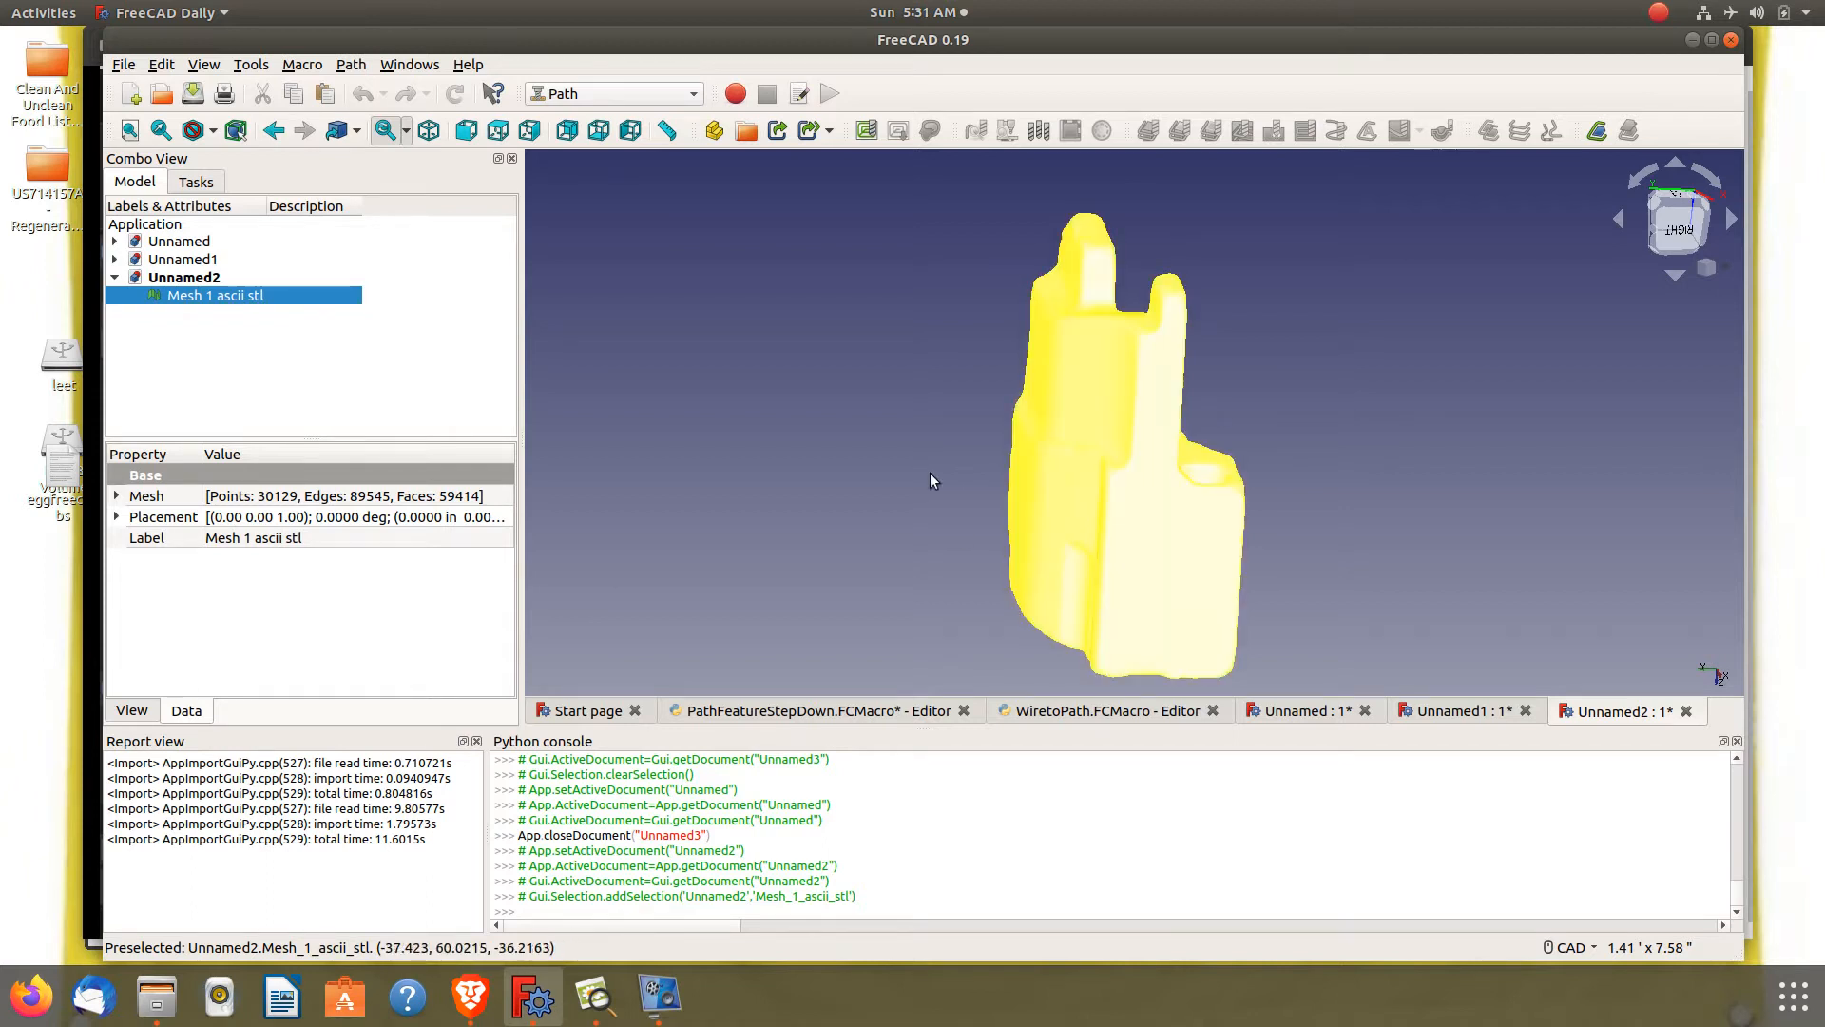
left_click(1687, 713)
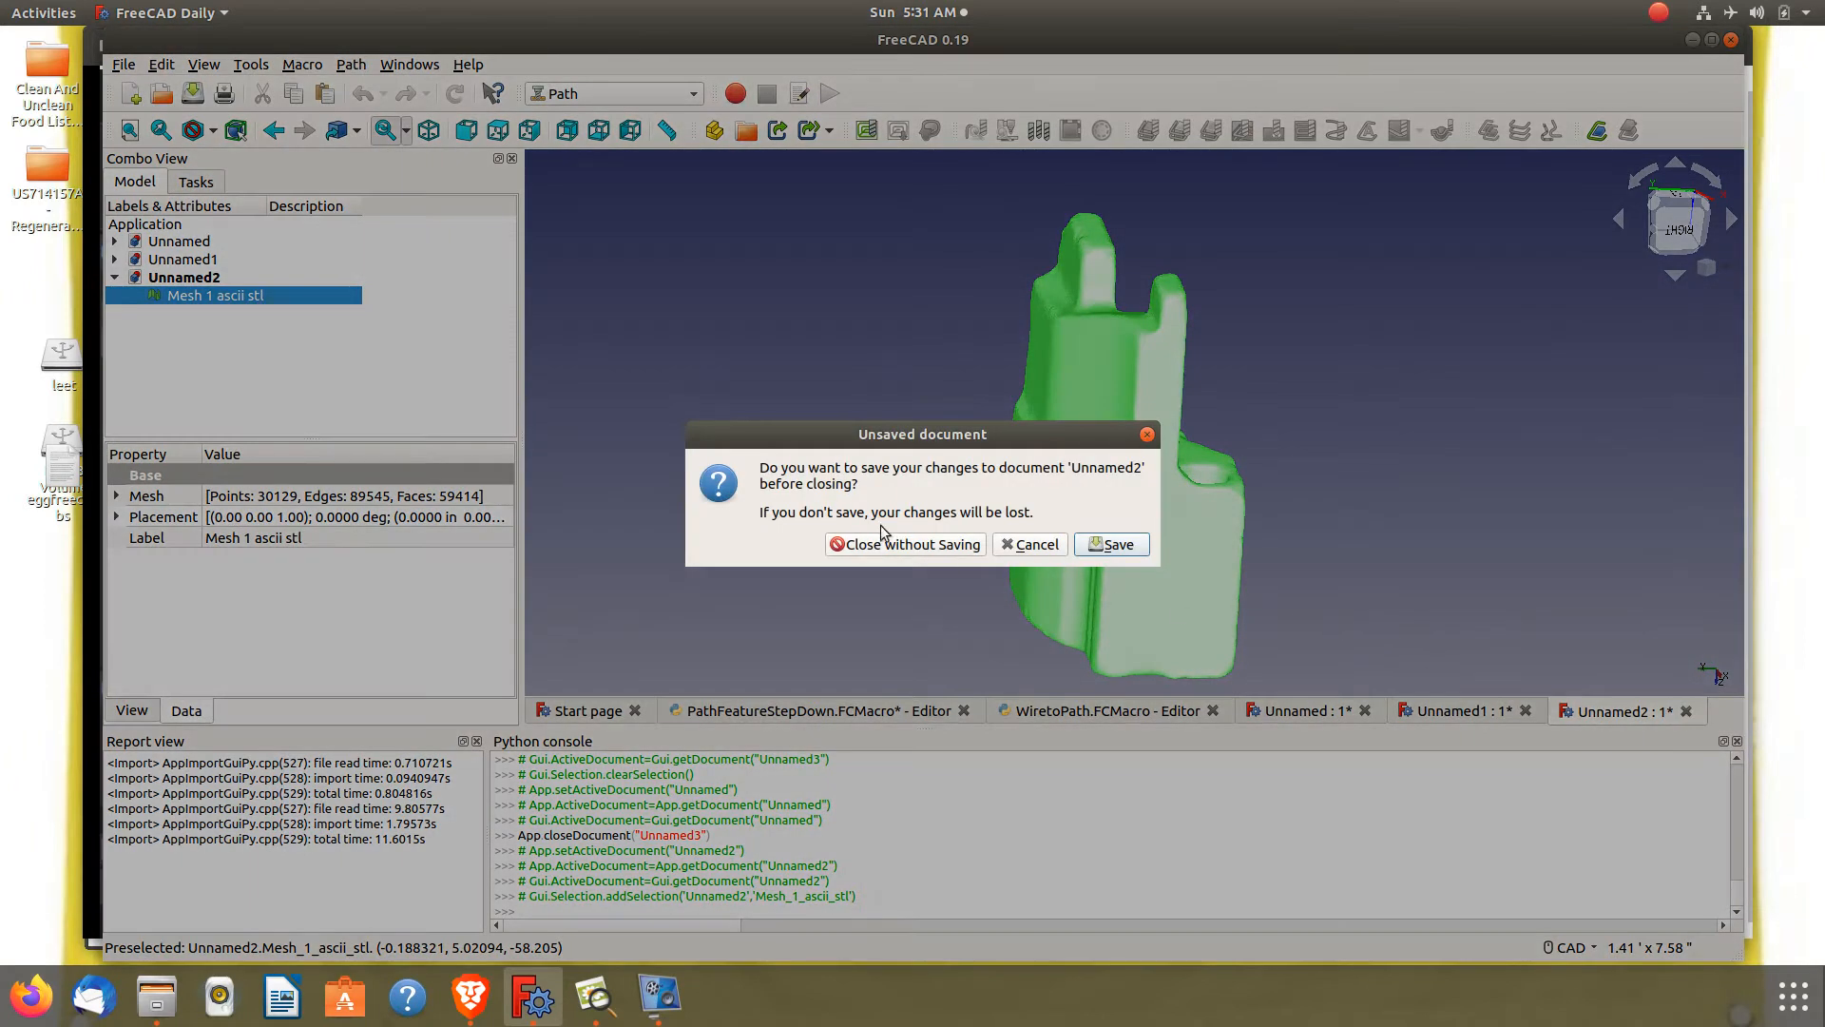
left_click(884, 544)
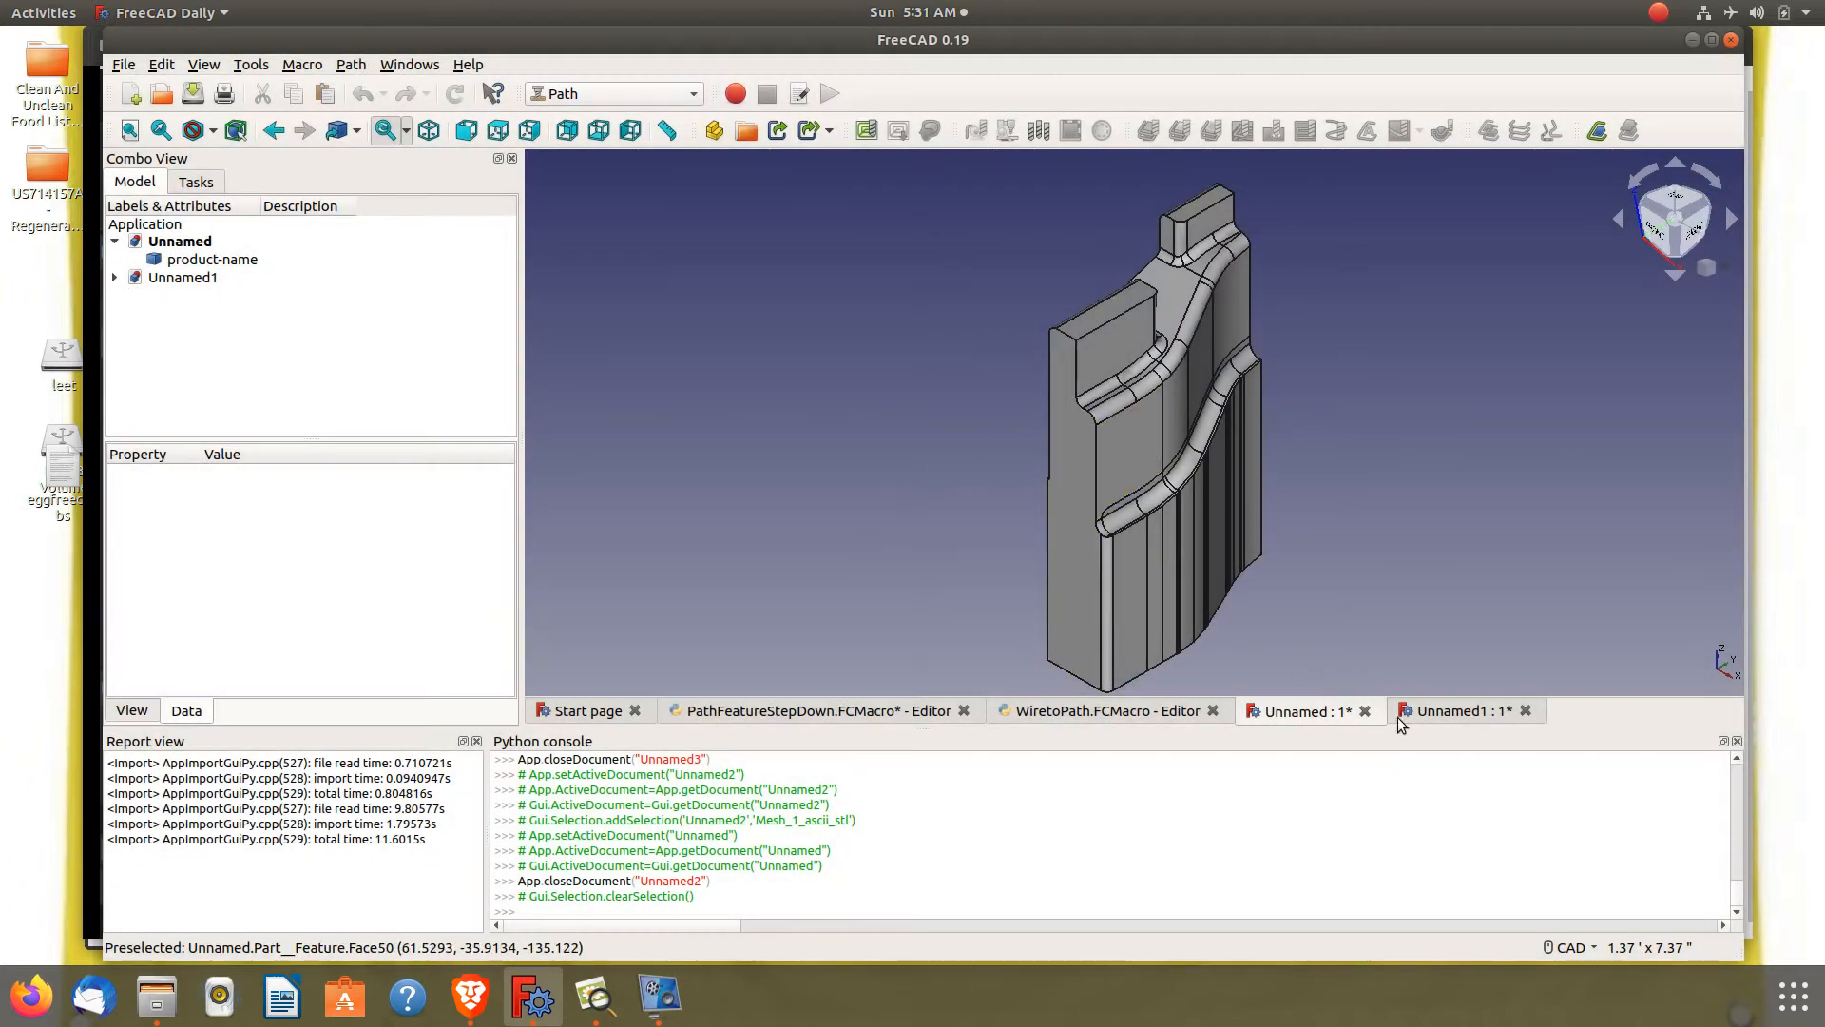
Inspect the gridded COMPOUND shape in the Unnamed1 document from several sides and close that document without saving
left_click(1466, 715)
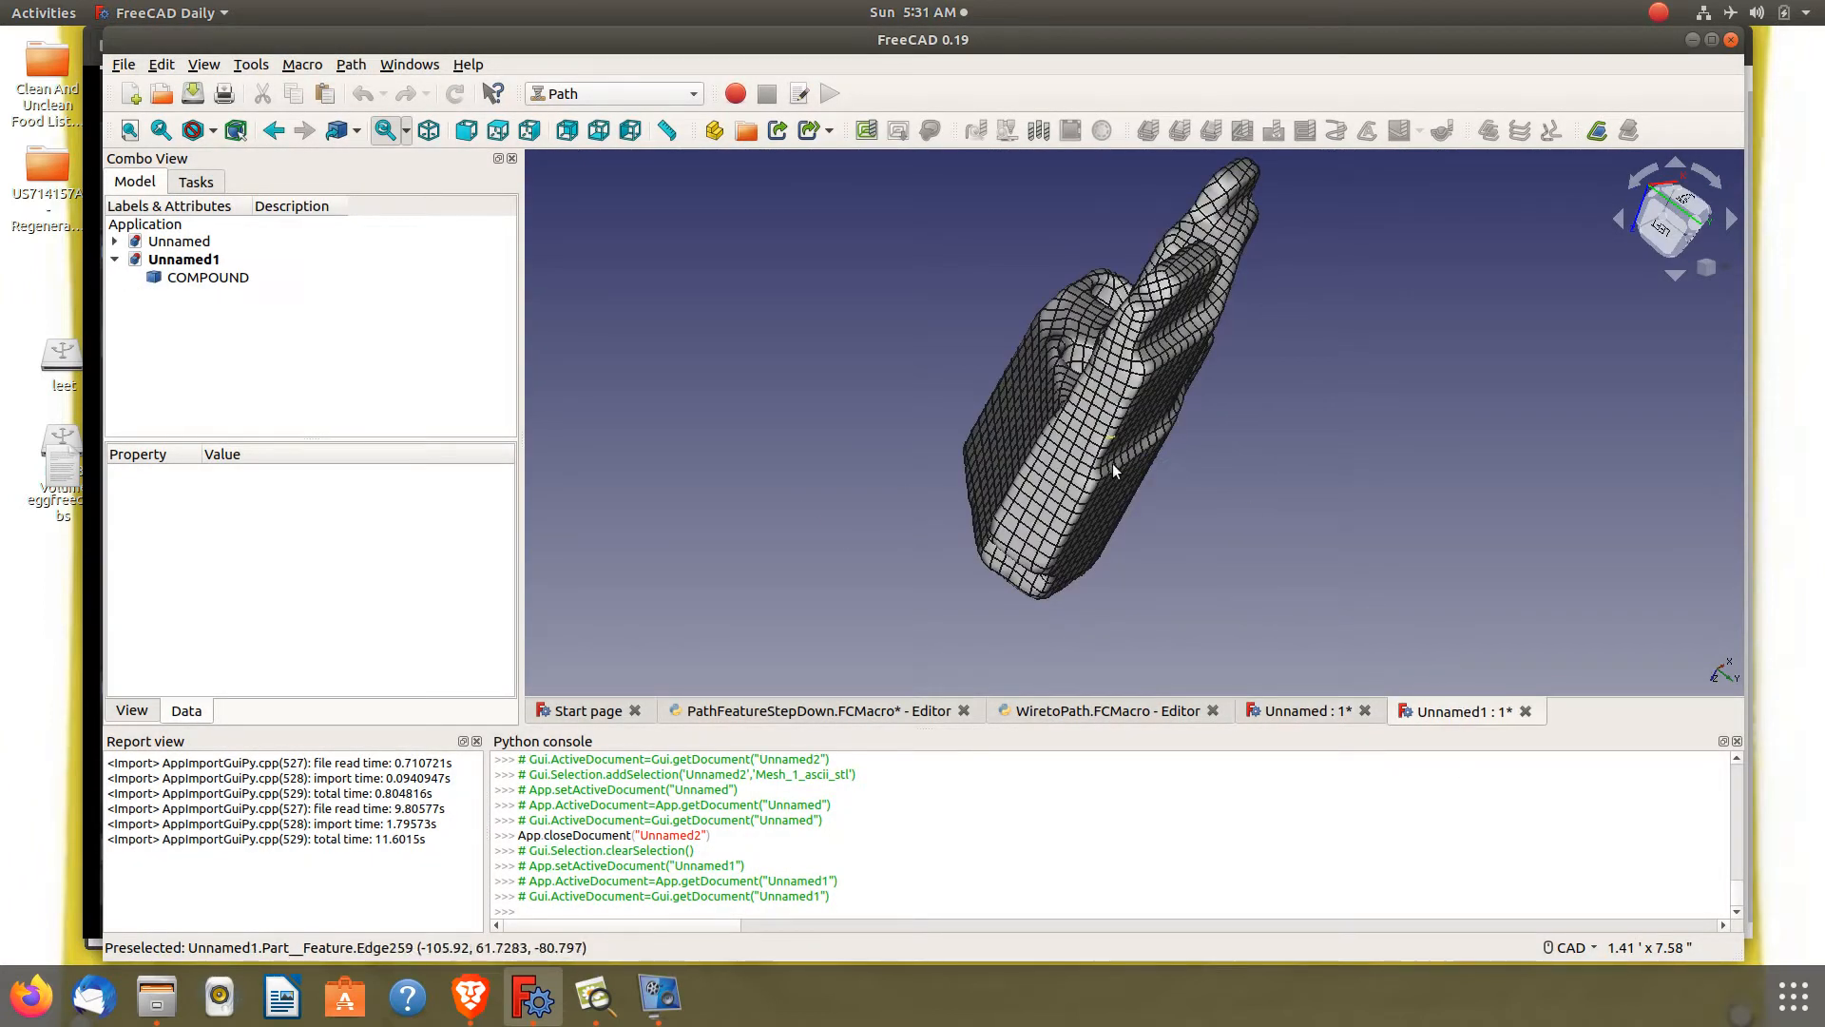
middle_click_drag(1221, 549, 1502, 500)
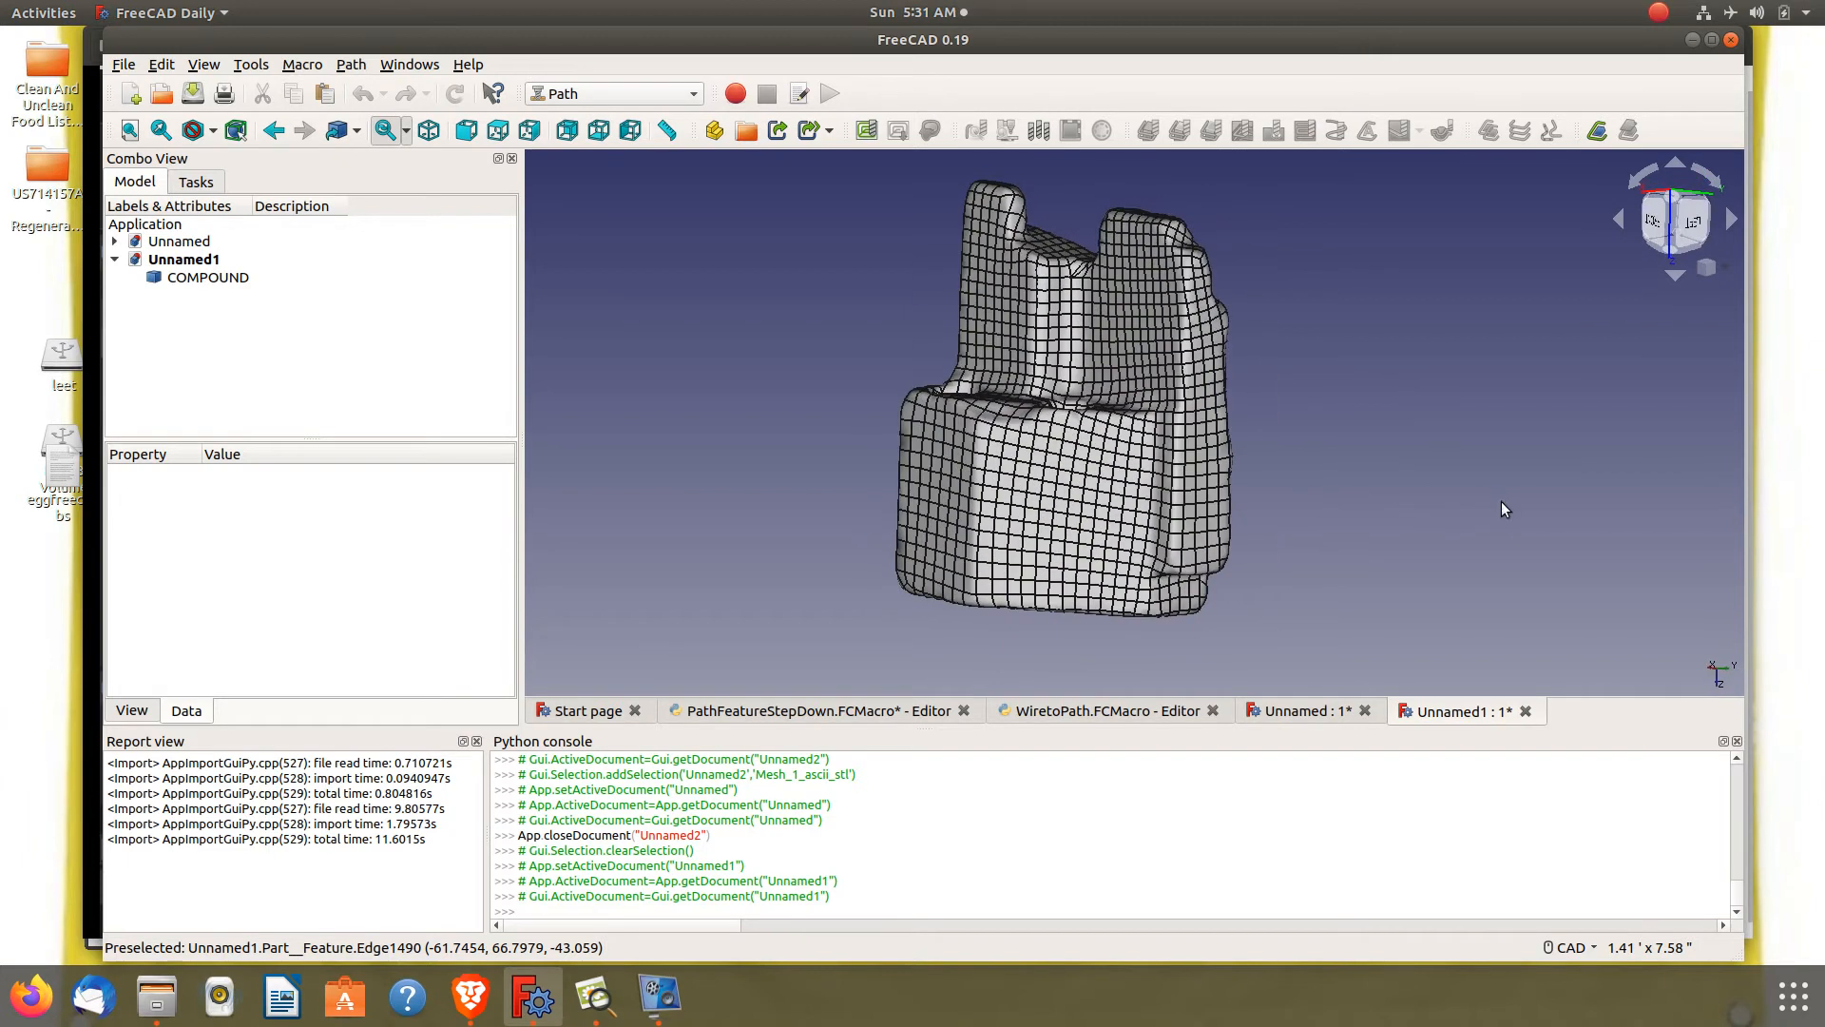
middle_click_drag(1355, 472, 1426, 469)
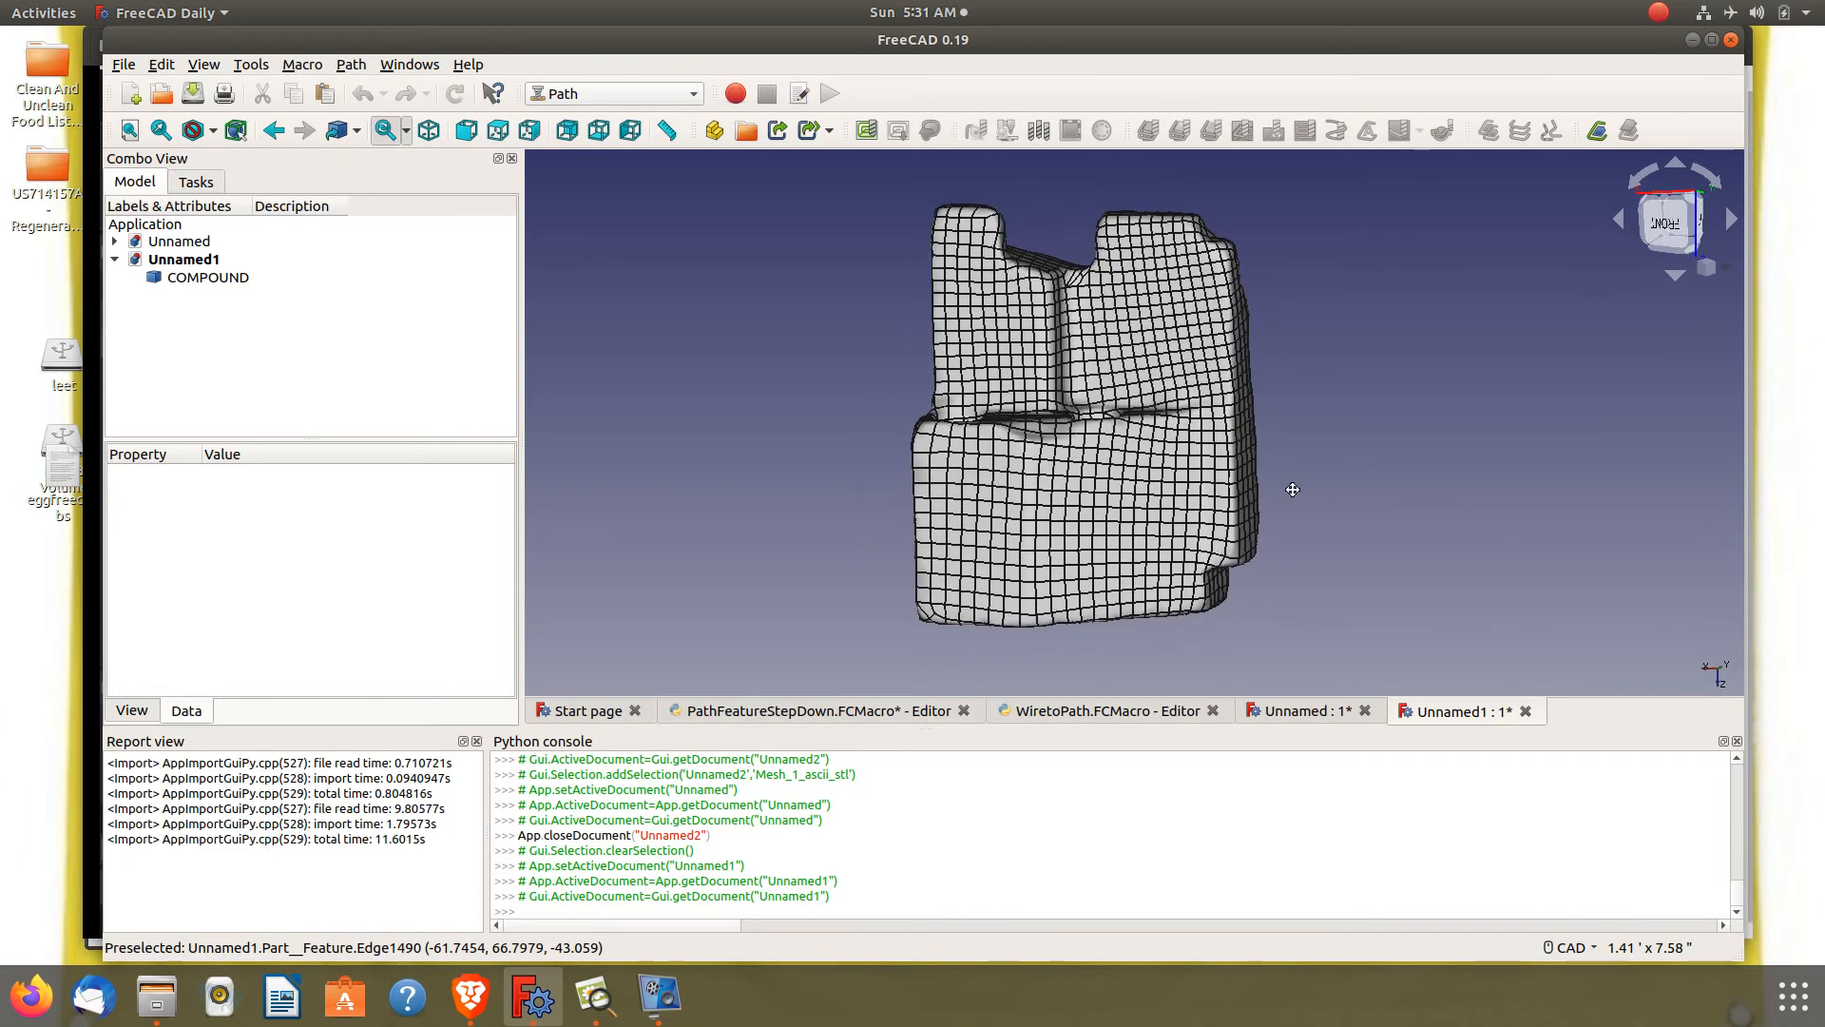
scroll(1295, 489, "up", 2)
mouse_move(1294, 488)
middle_mouse_down()
mouse_move(1415, 487)
mouse_move(1283, 509)
middle_mouse_up()
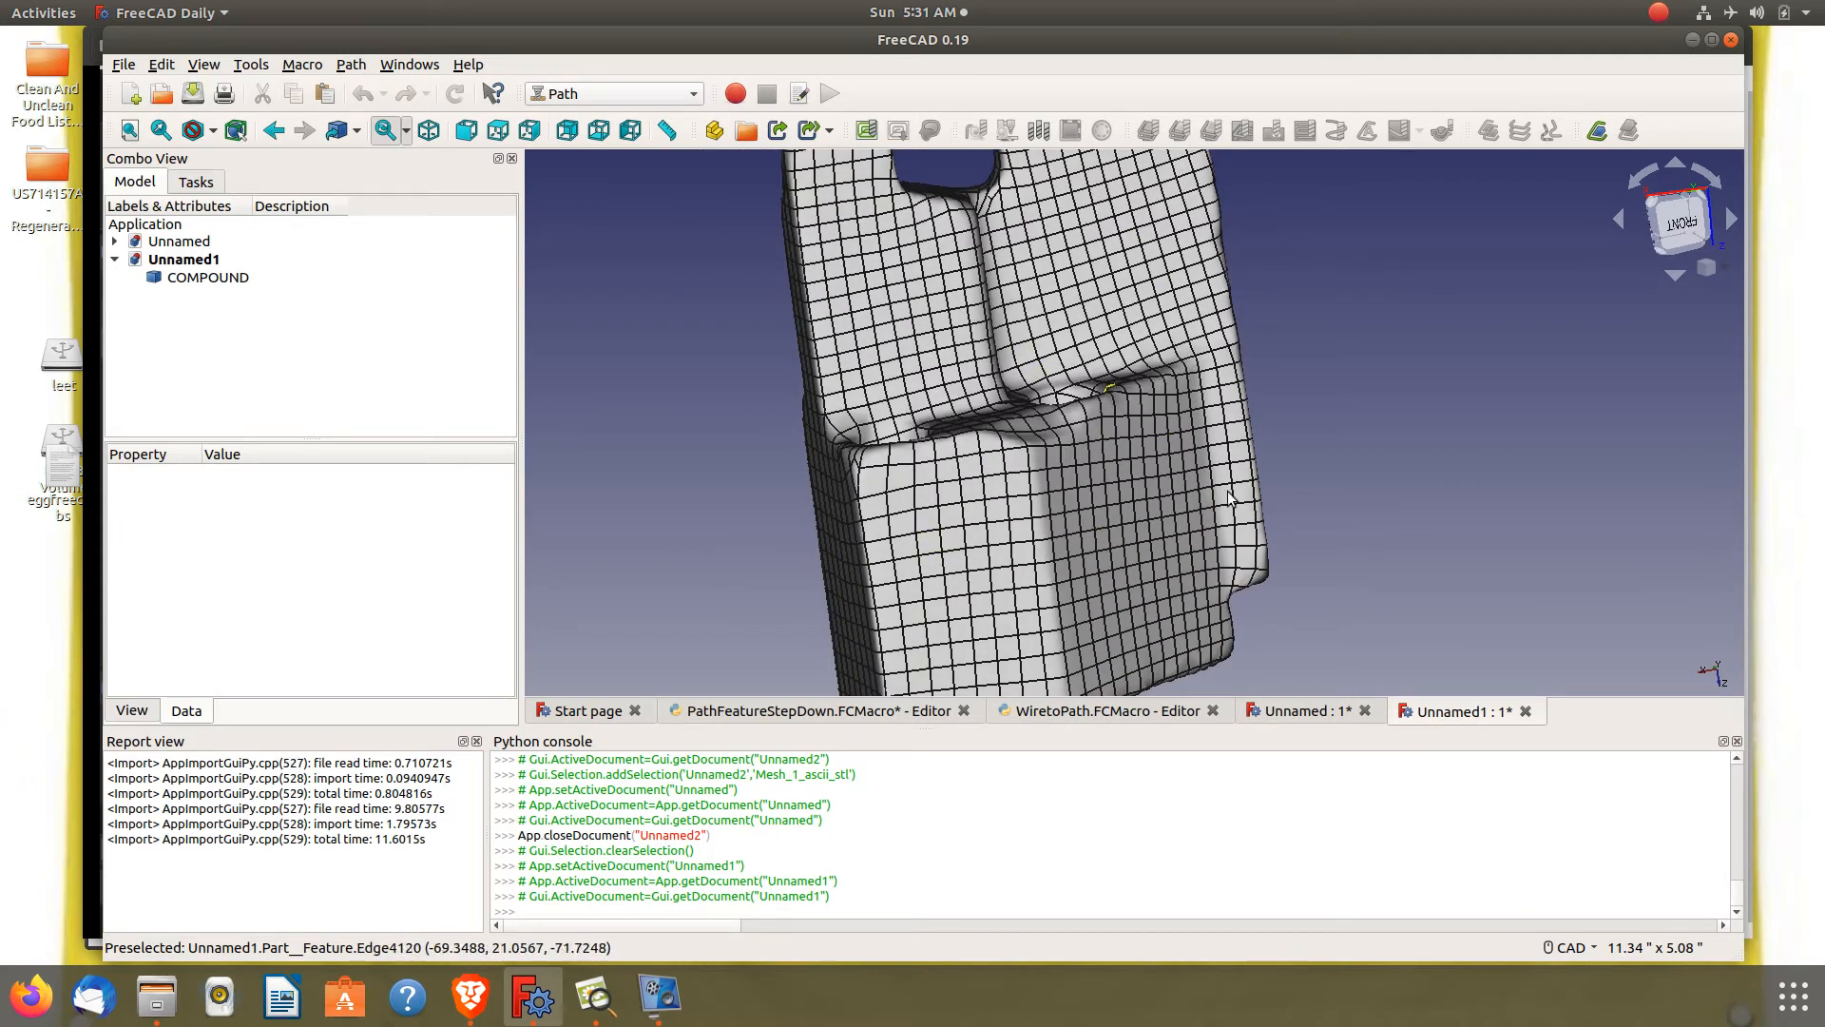
left_click(1526, 711)
left_click(908, 545)
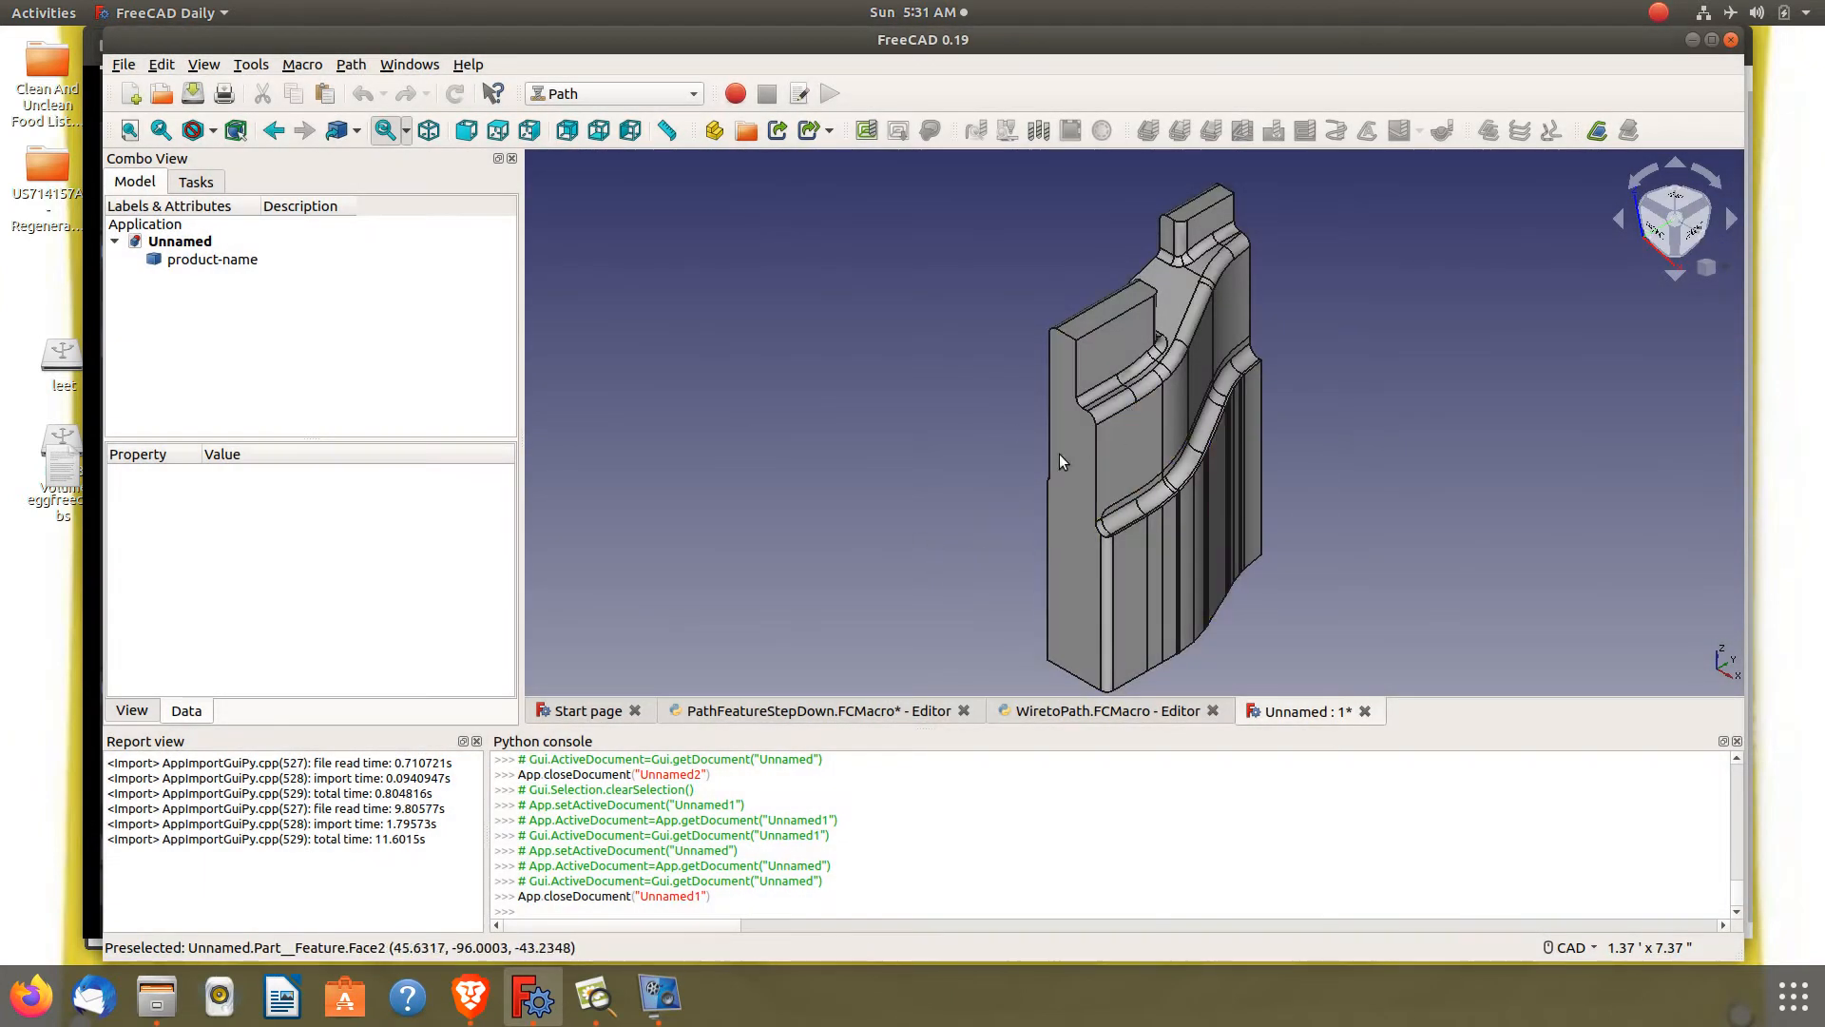
Examine the narrow lower faces on the contoured side of the product-name part and view the whole part from the top
middle_click_drag(1315, 542, 1081, 511)
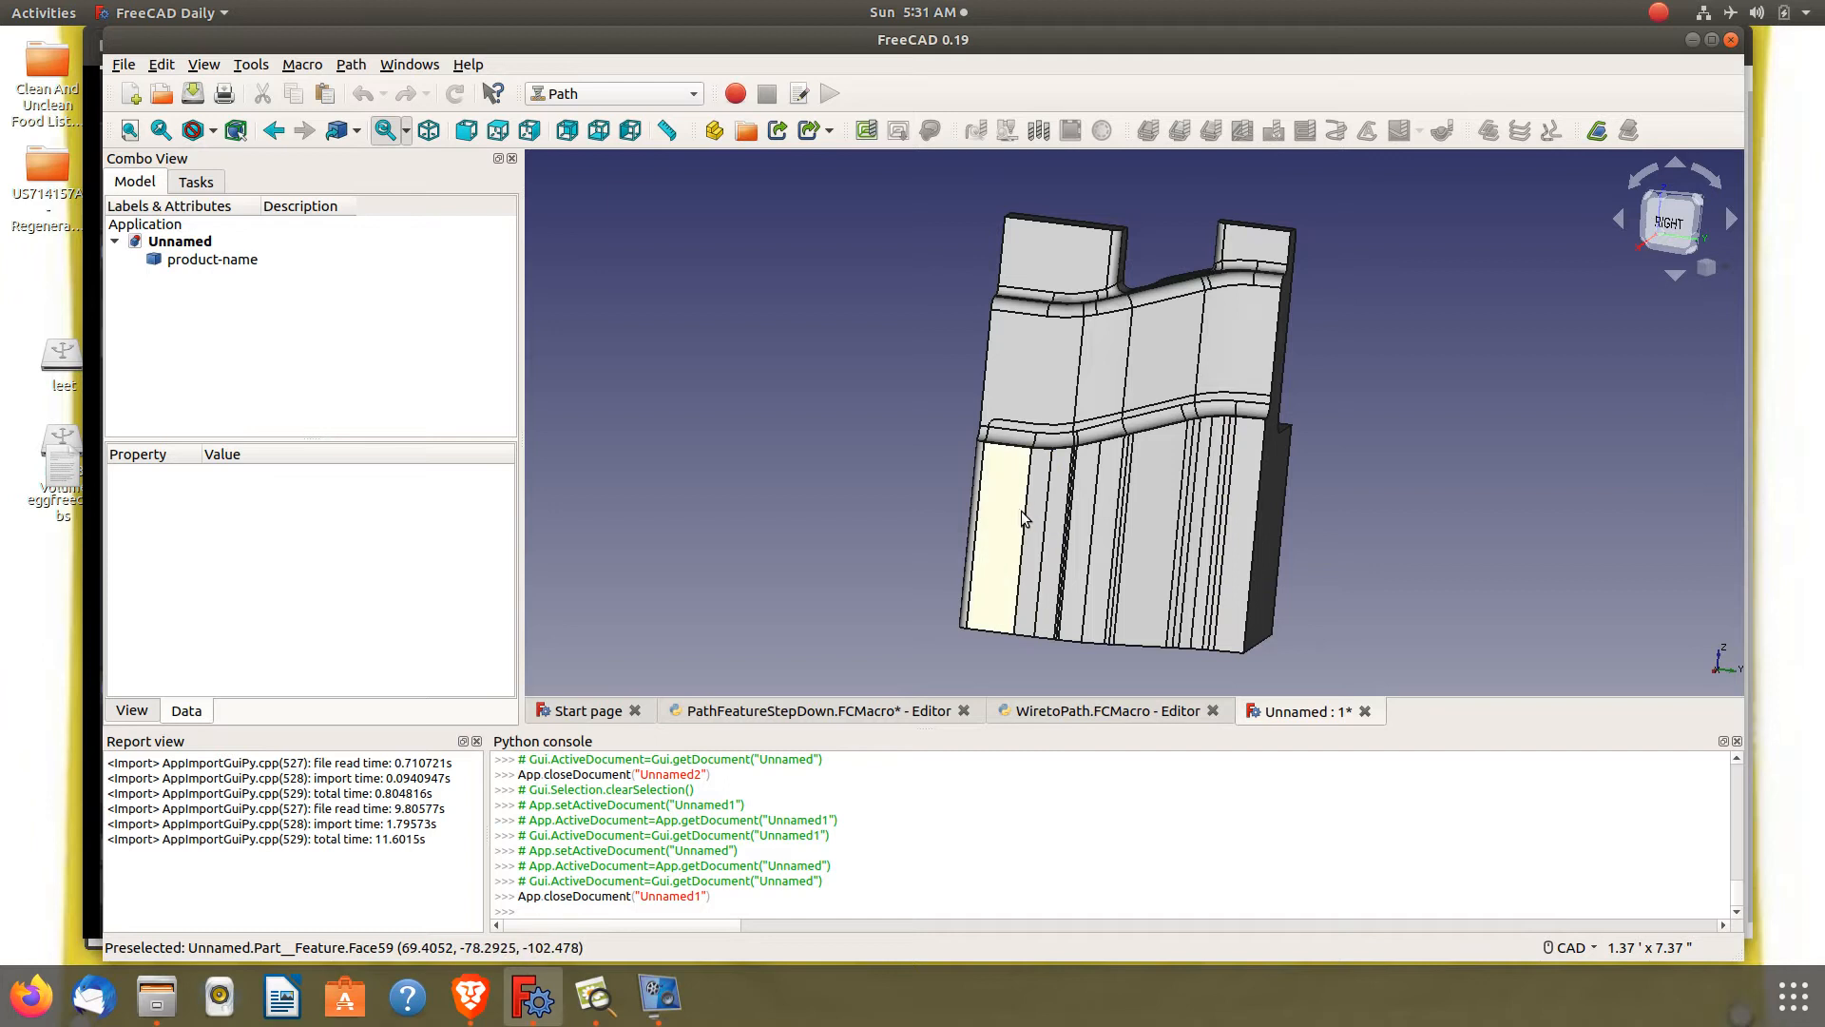
scroll(1026, 517, "up", 5)
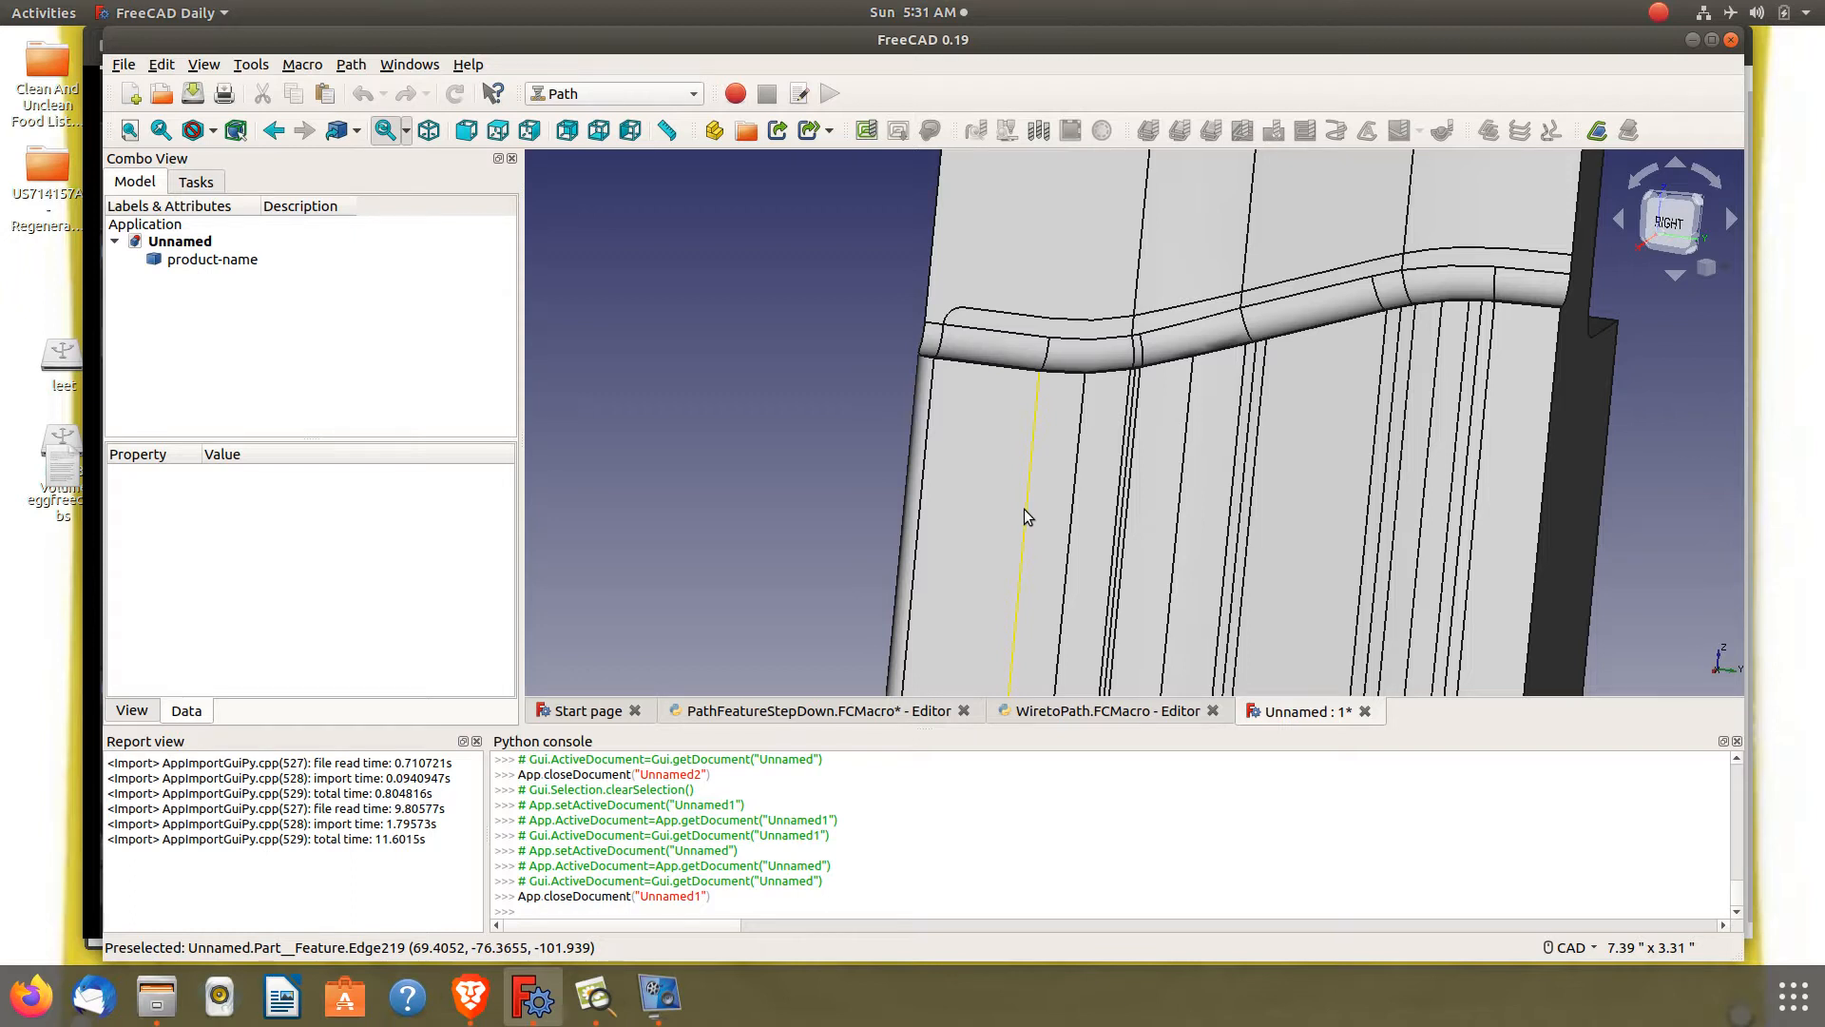
left_click(1007, 509)
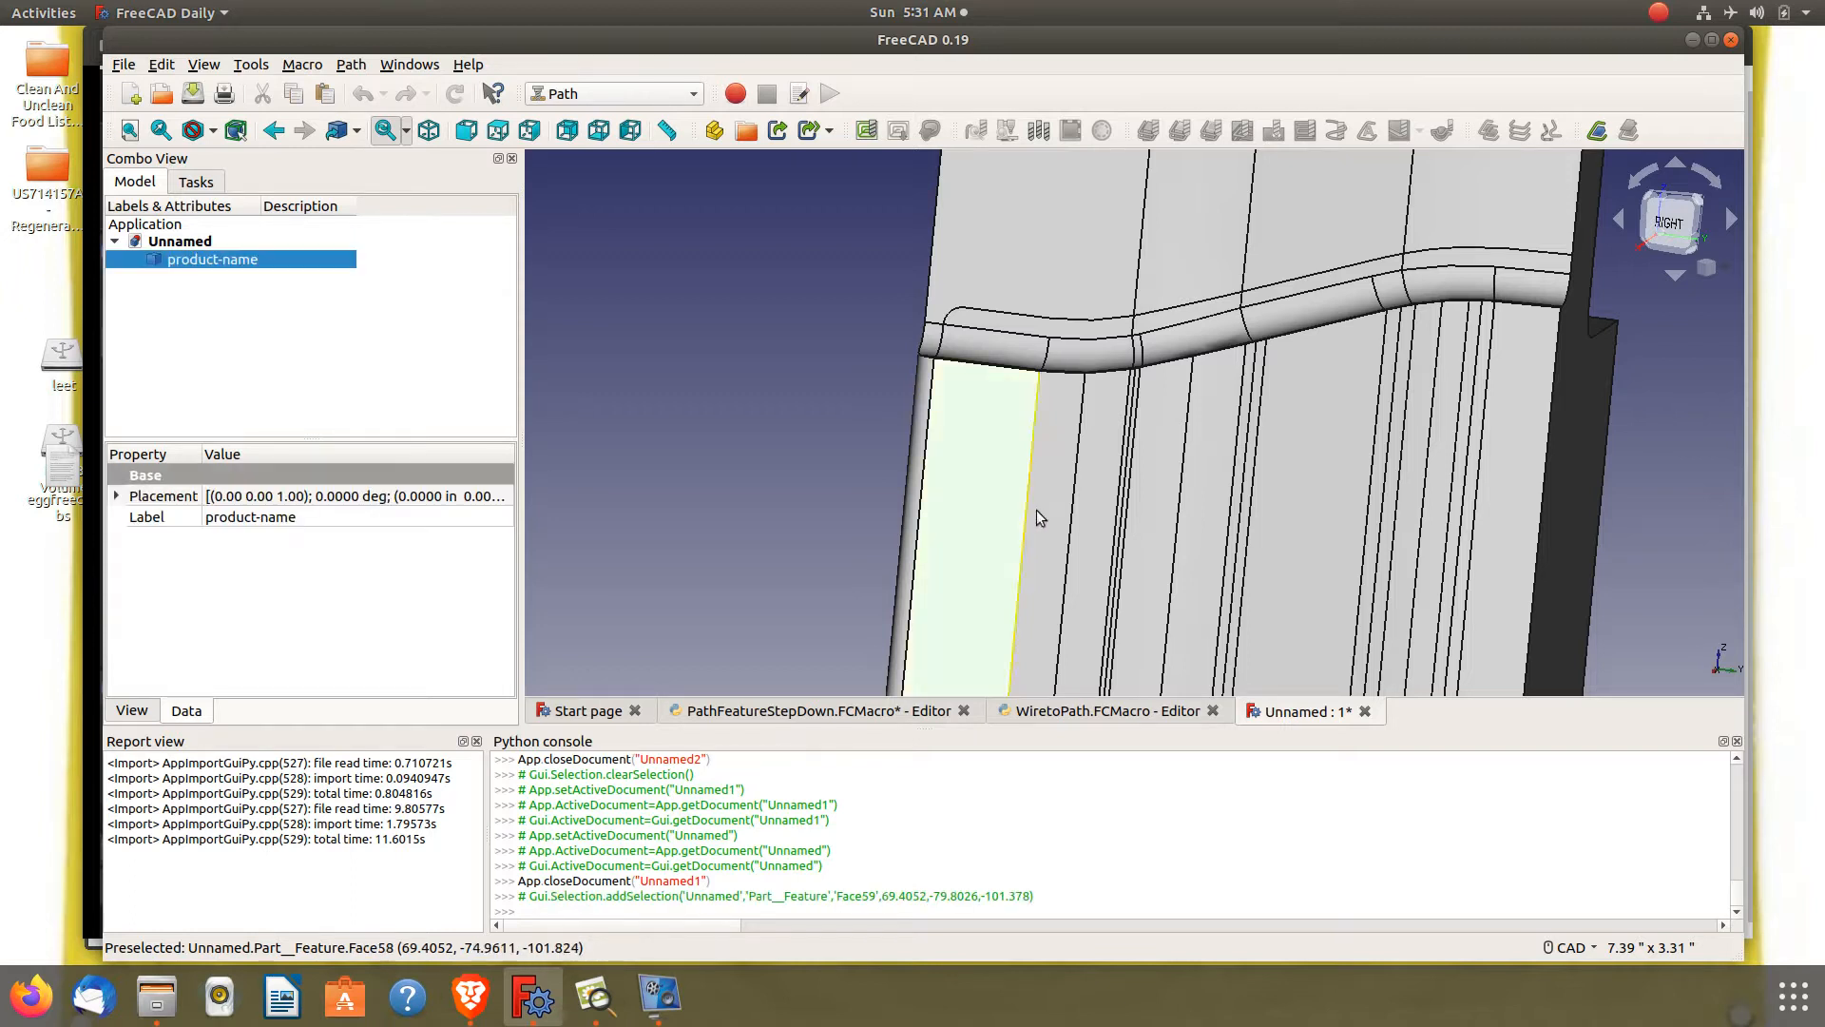
left_click(1051, 516)
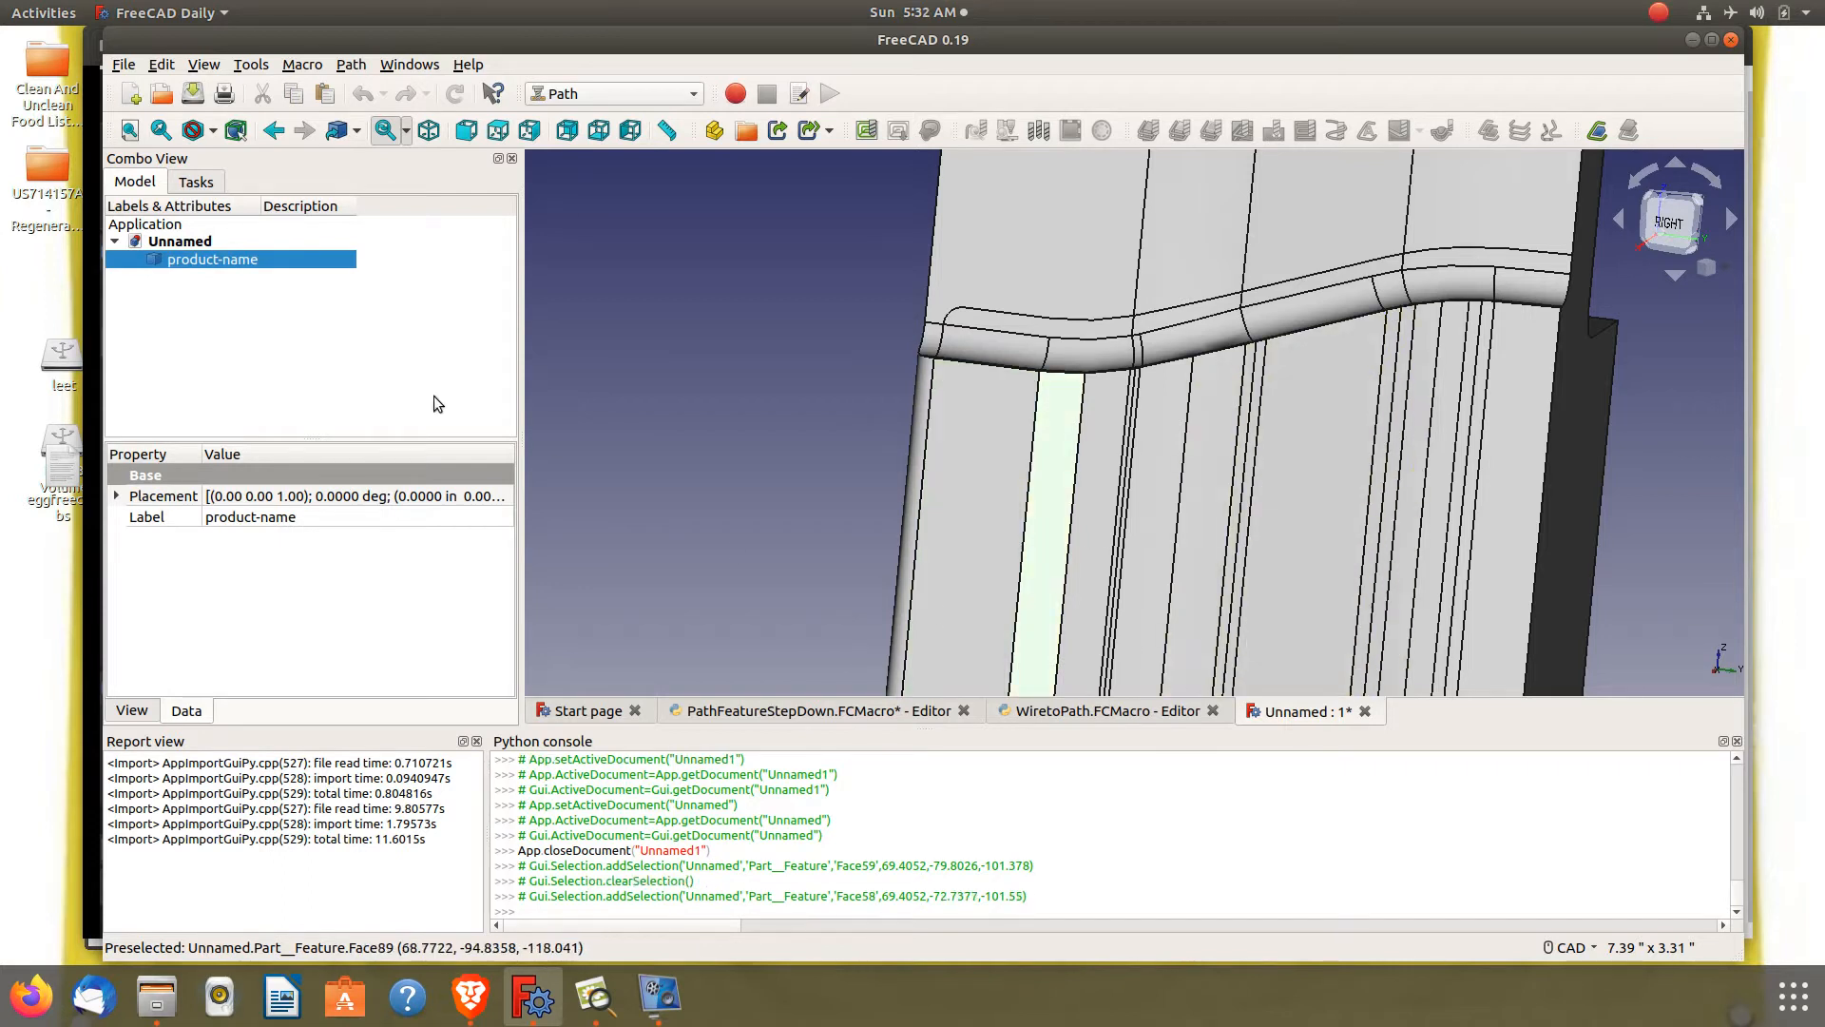
left_click(495, 133)
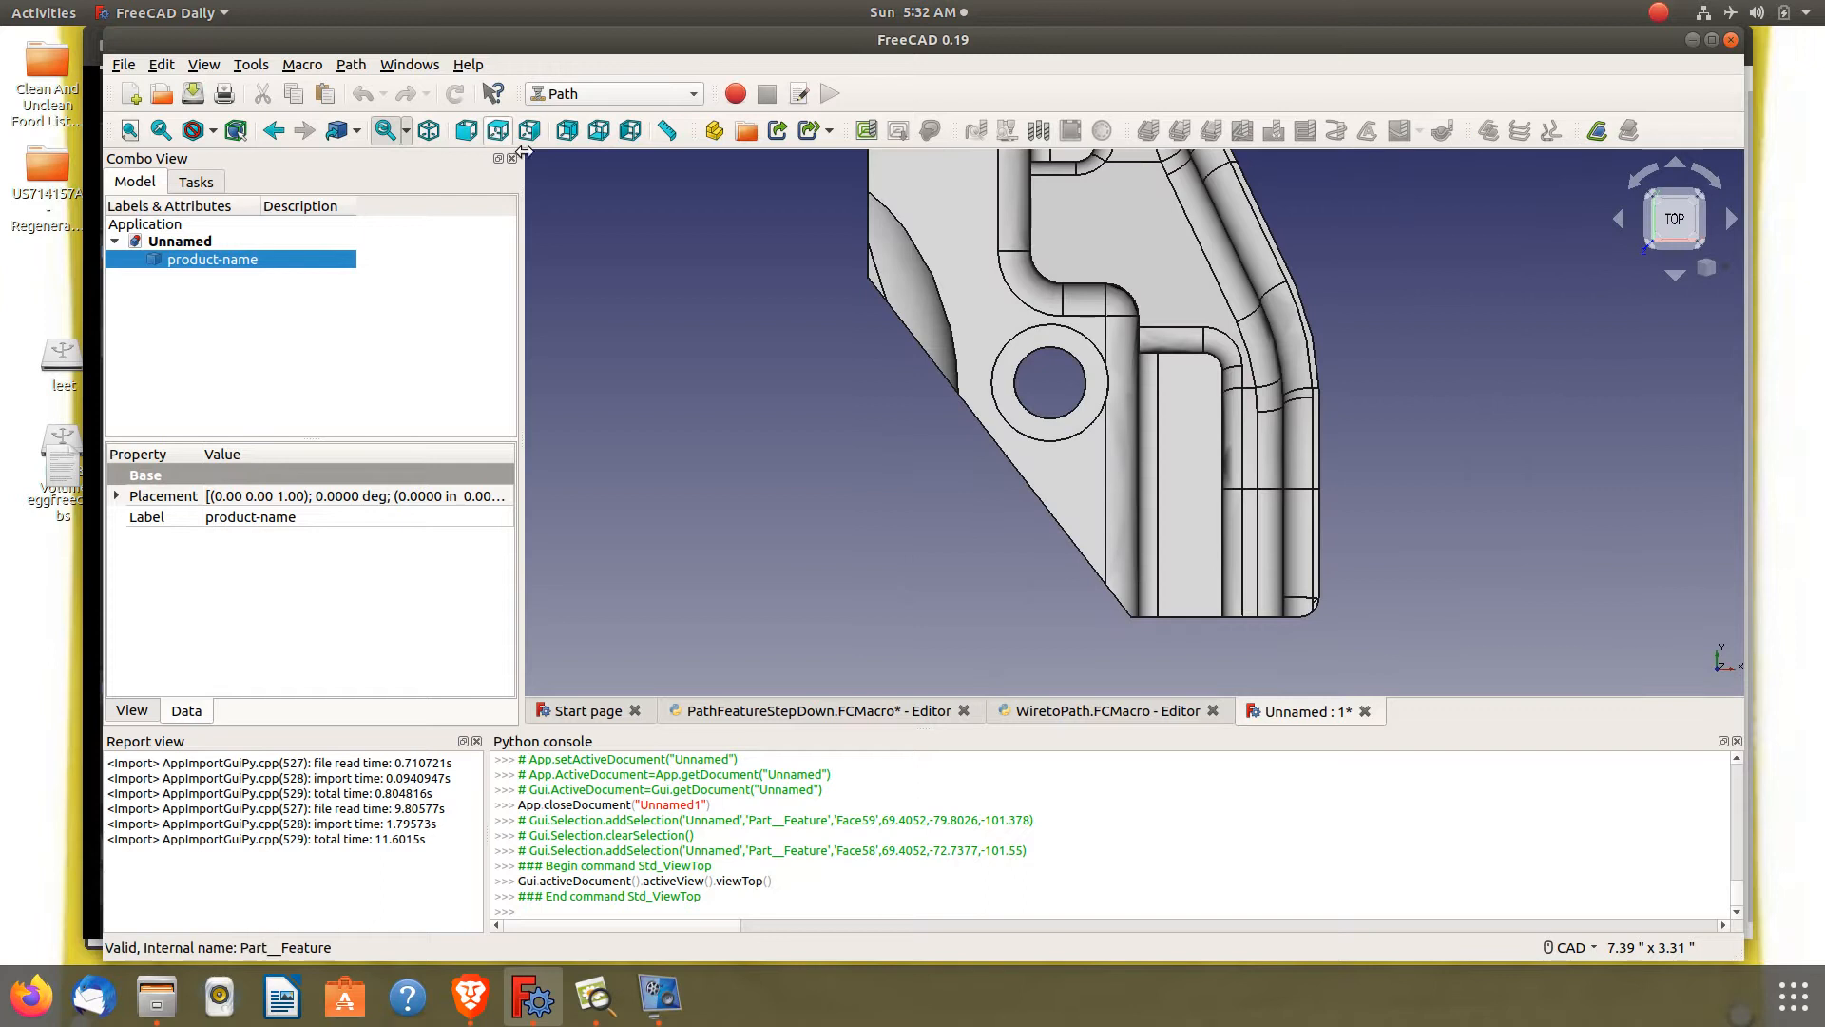
scroll(998, 447, "down", 5)
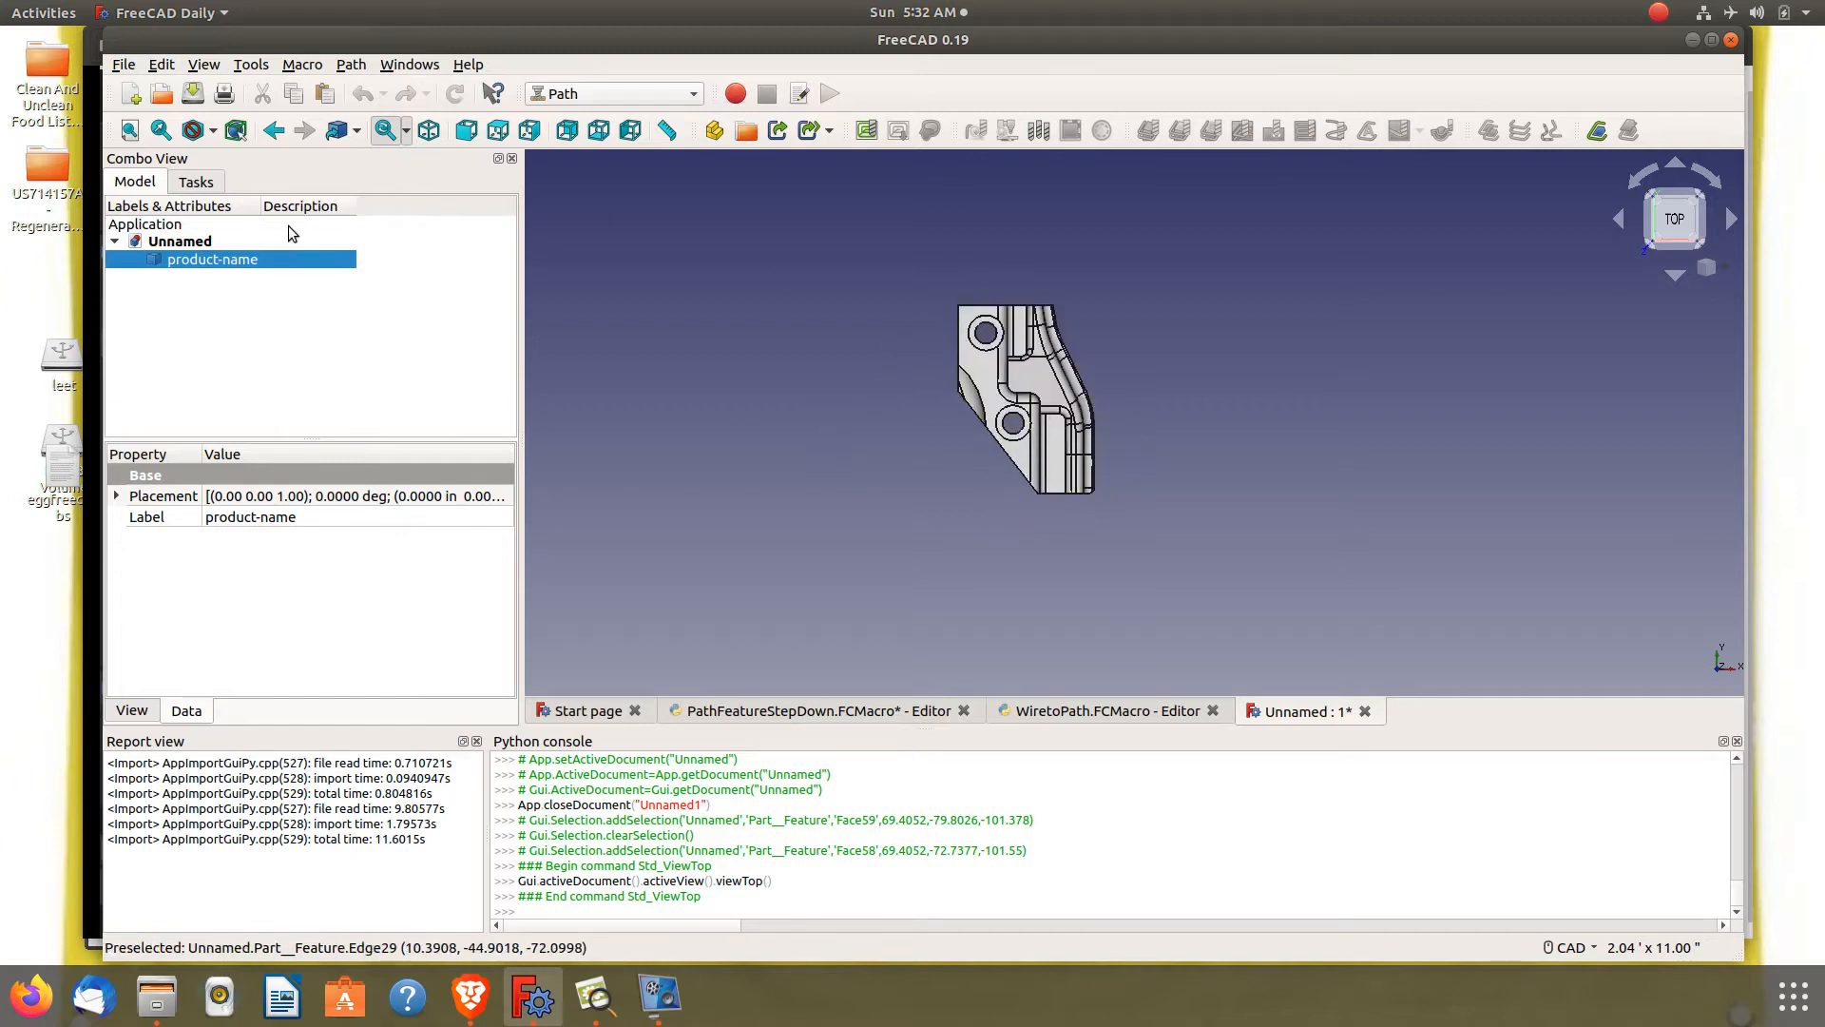
Switch to the Part workbench and open the Shape builder set to Wire from edges
left_click(662, 93)
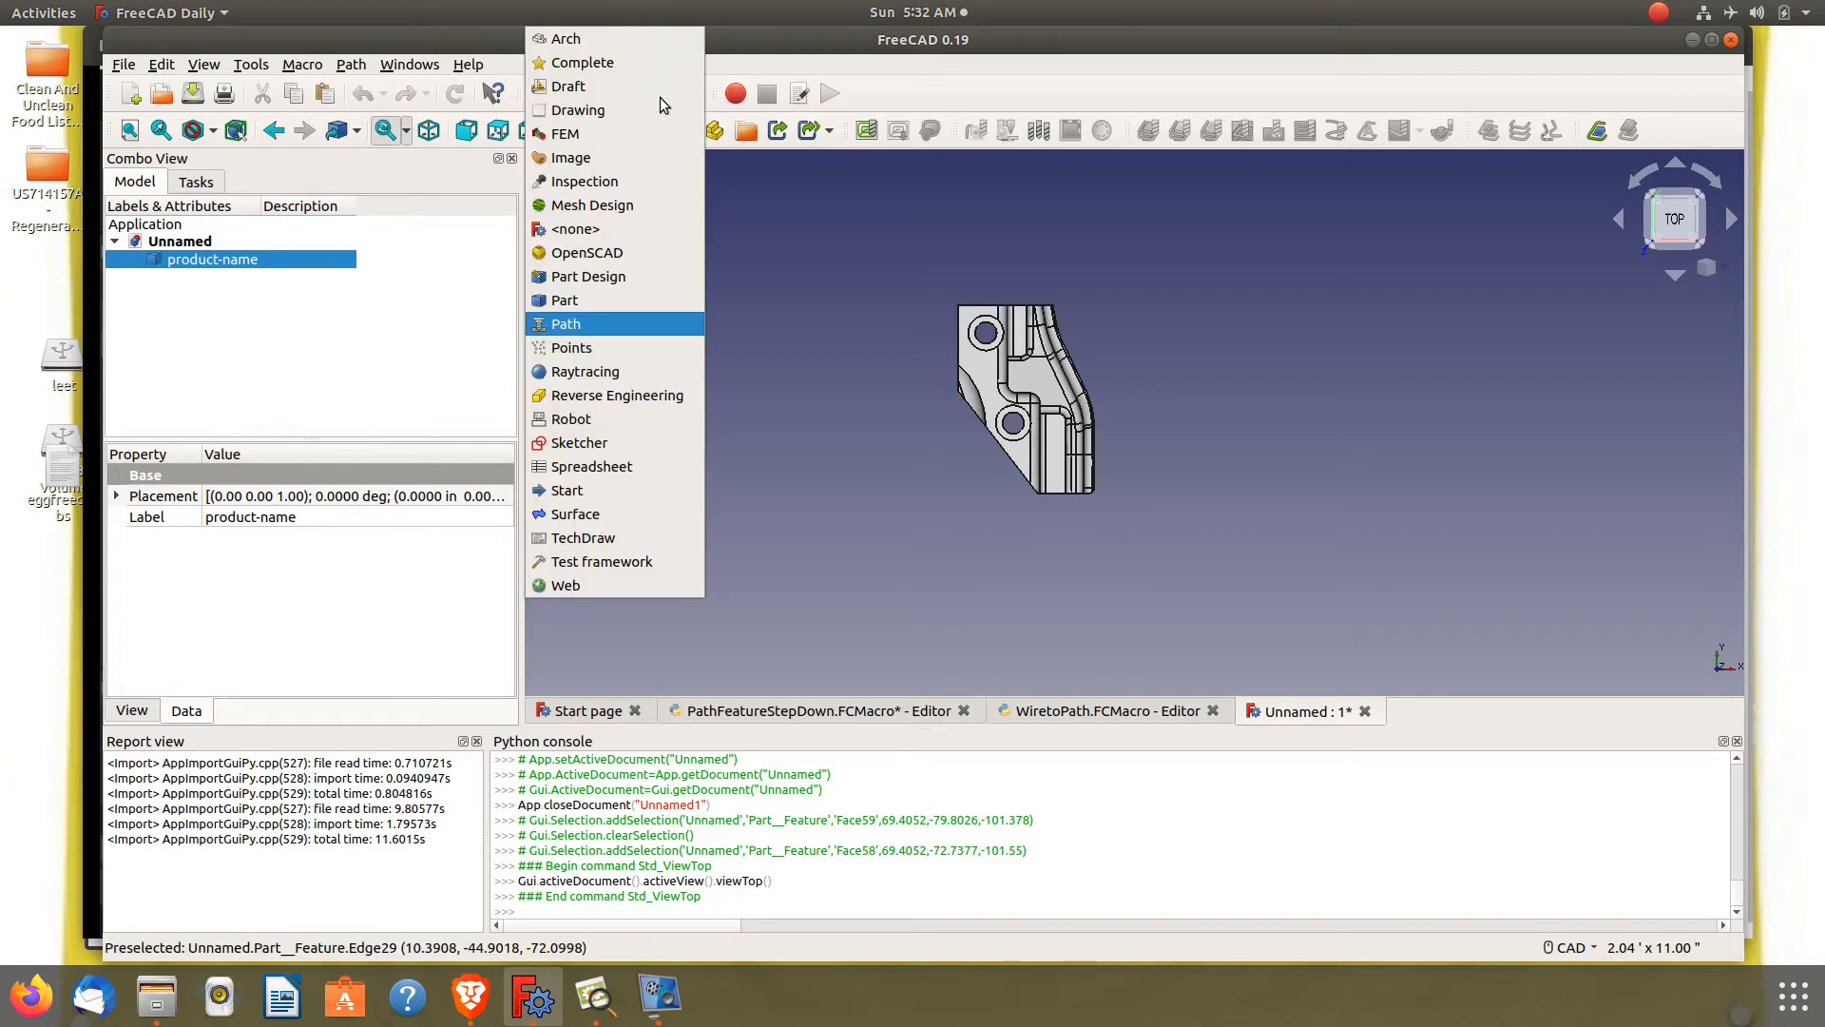
left_click(787, 68)
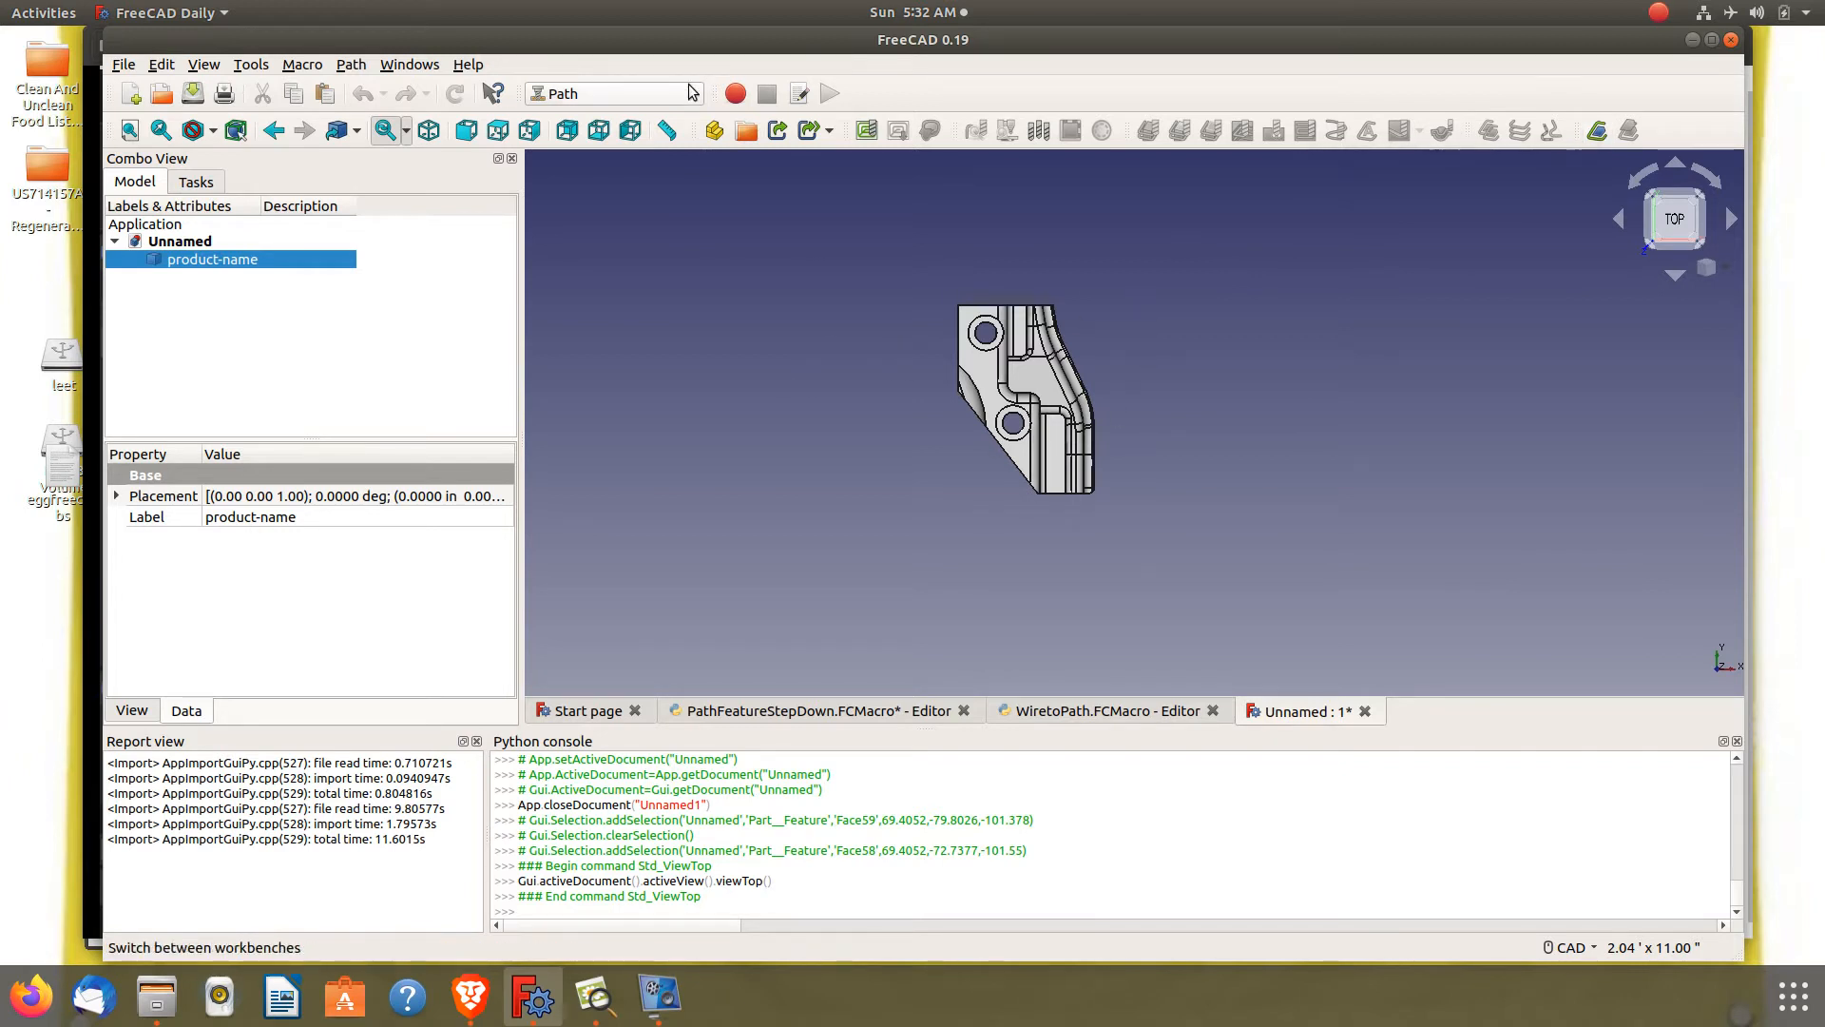
left_click(658, 93)
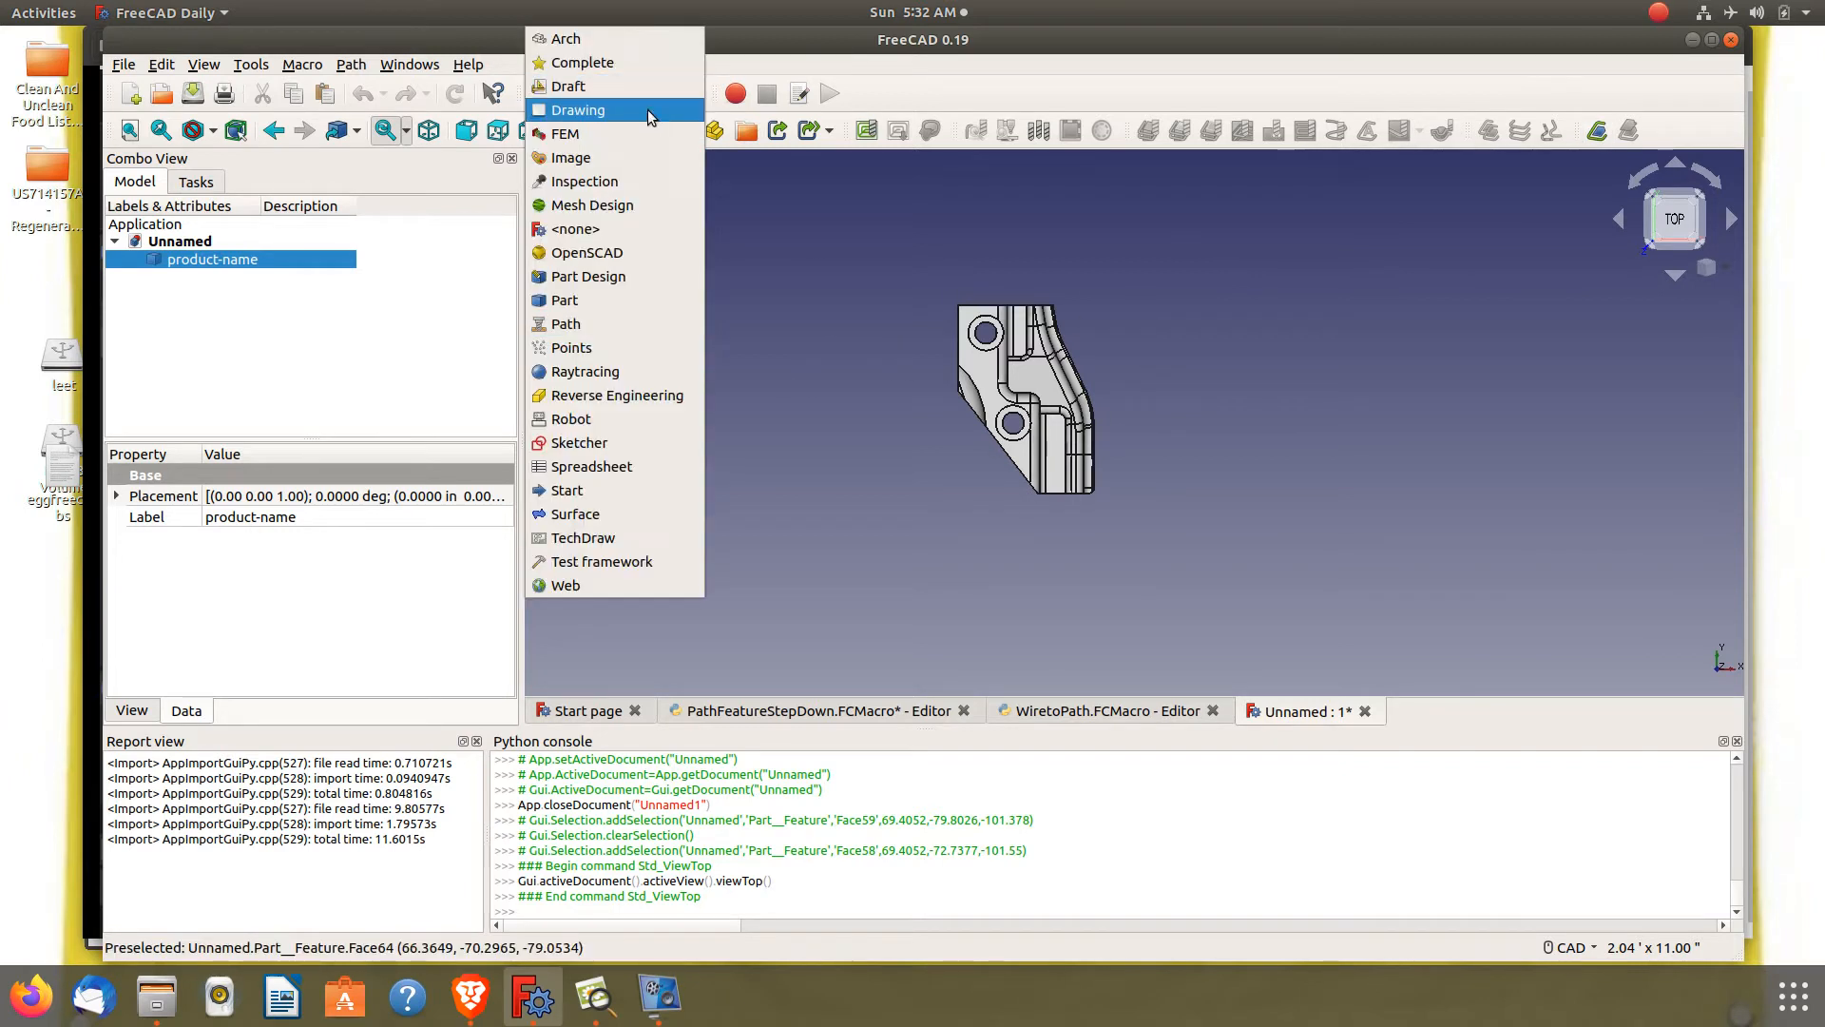
left_click(609, 295)
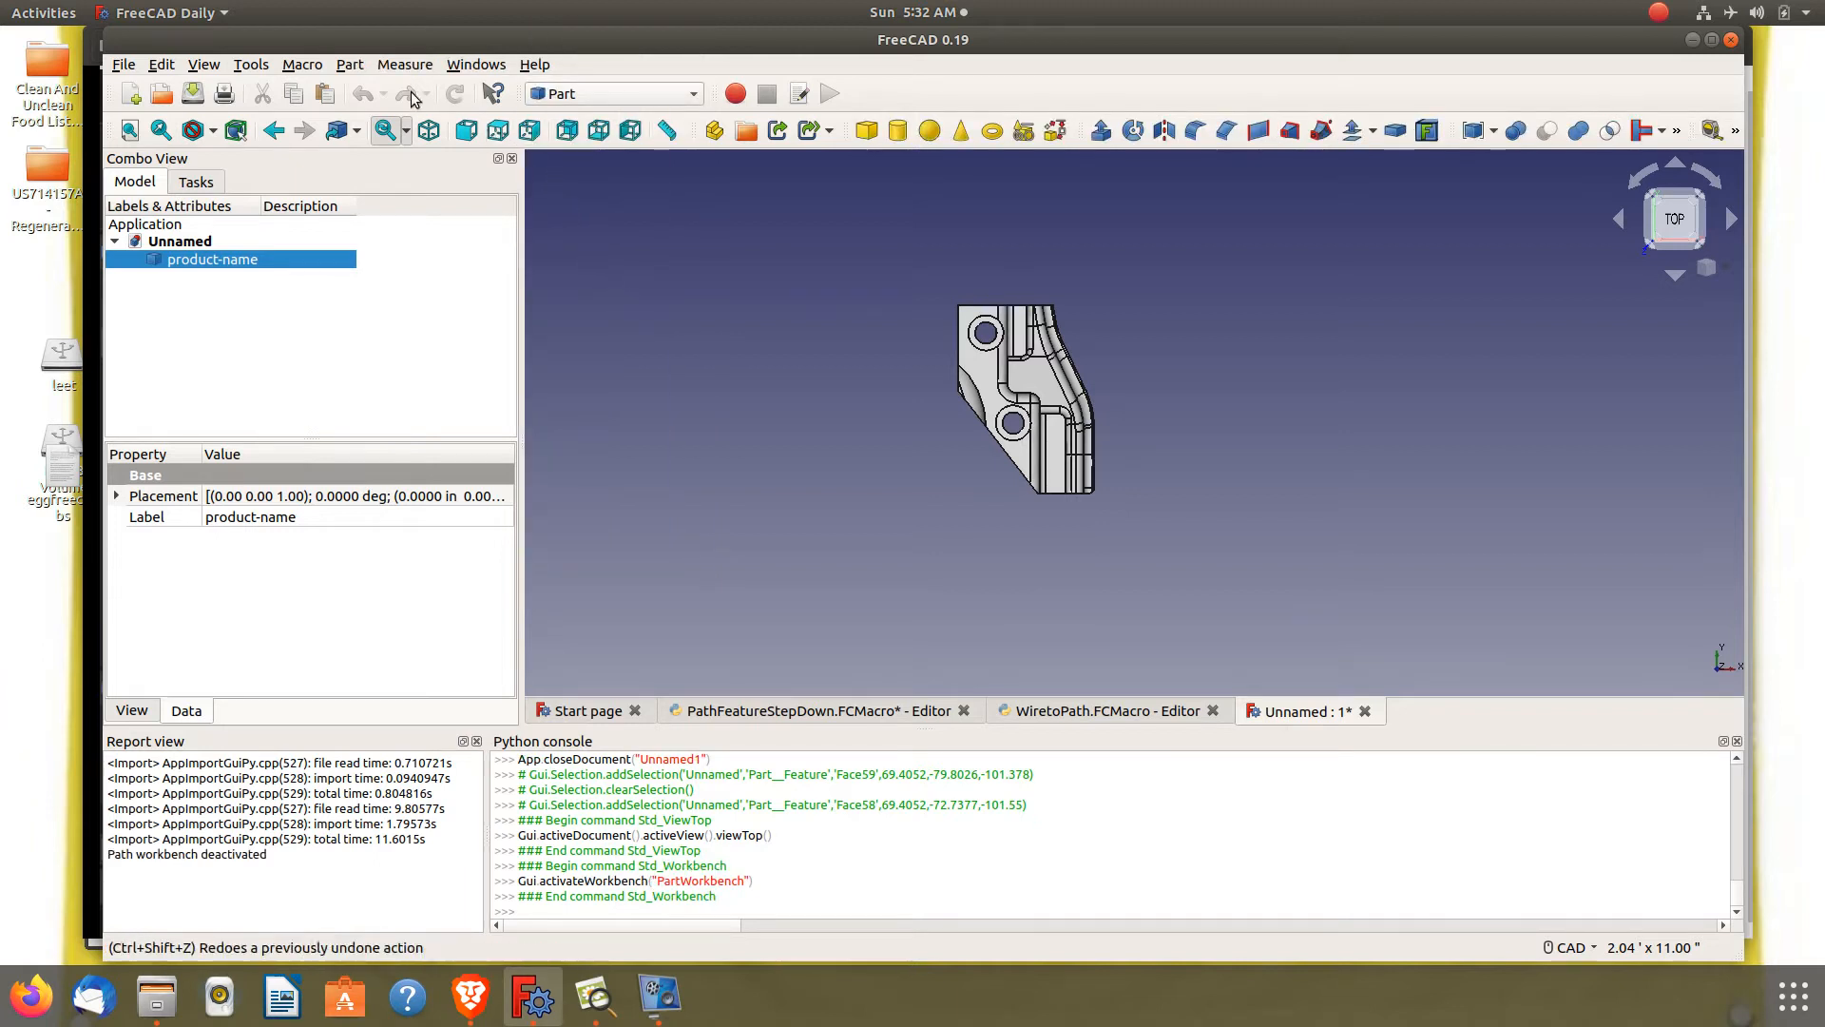
left_click(349, 64)
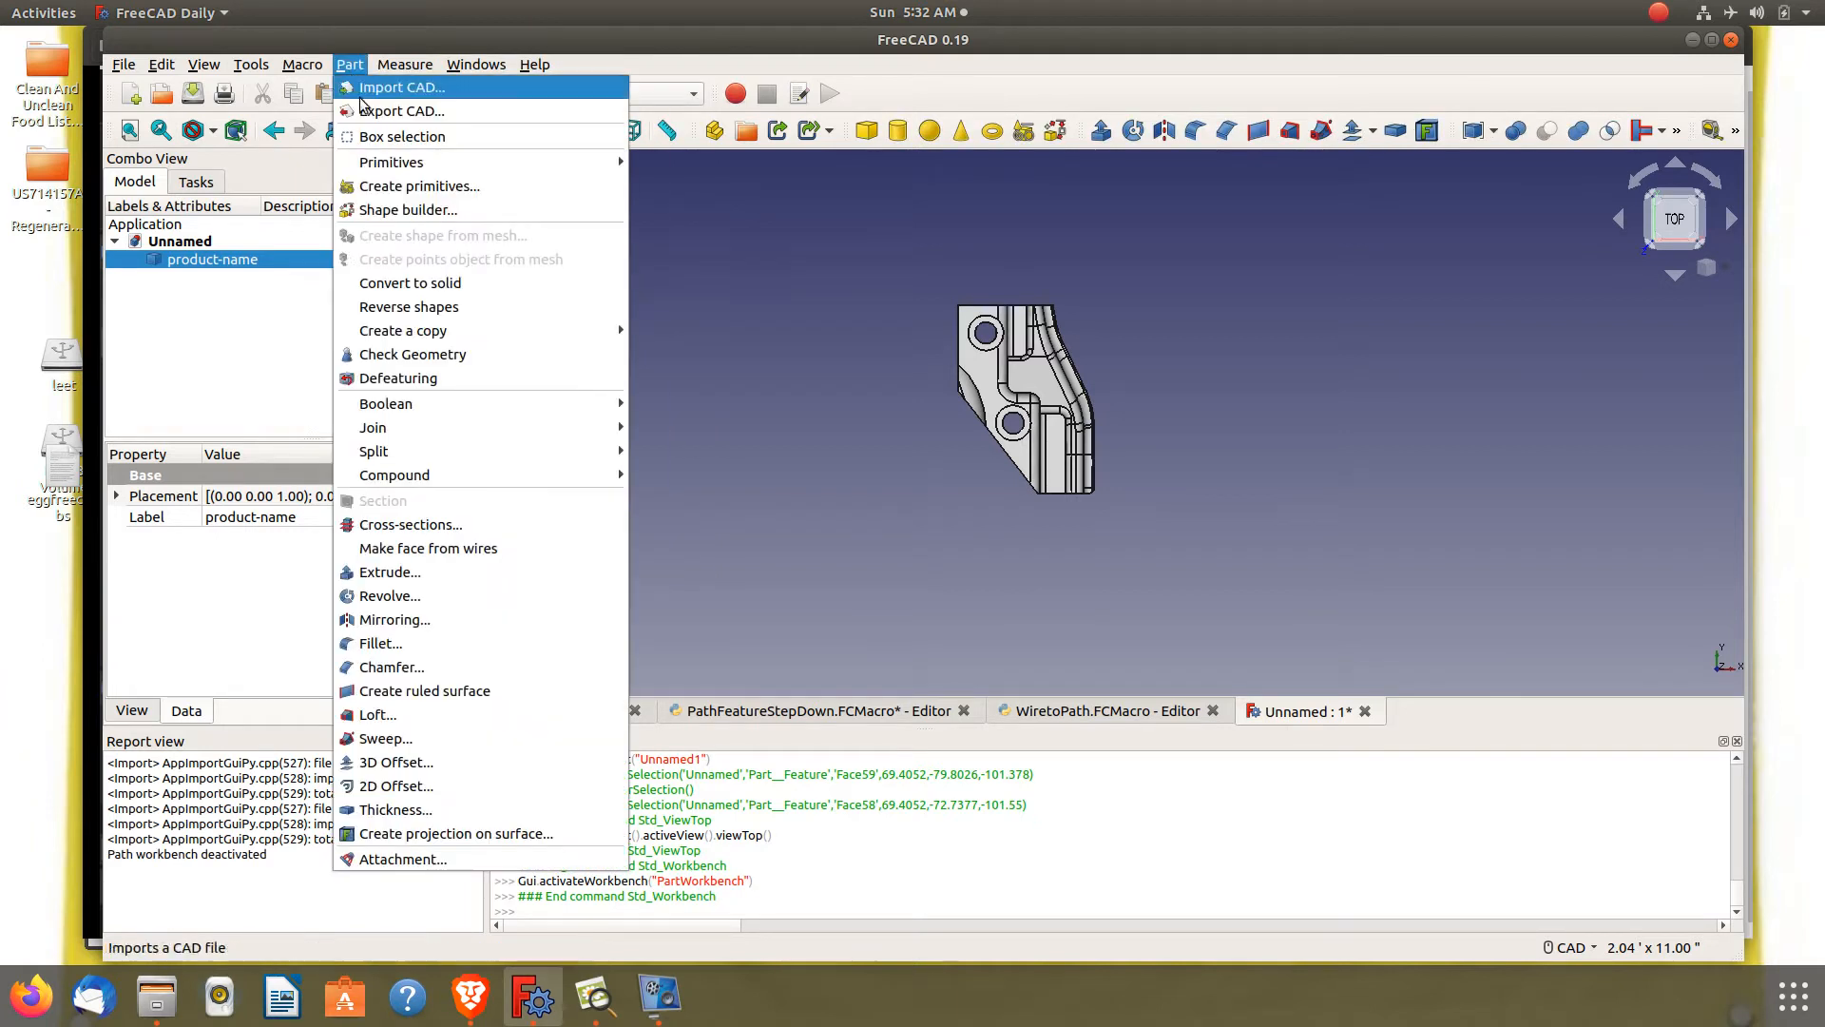
left_click(392, 218)
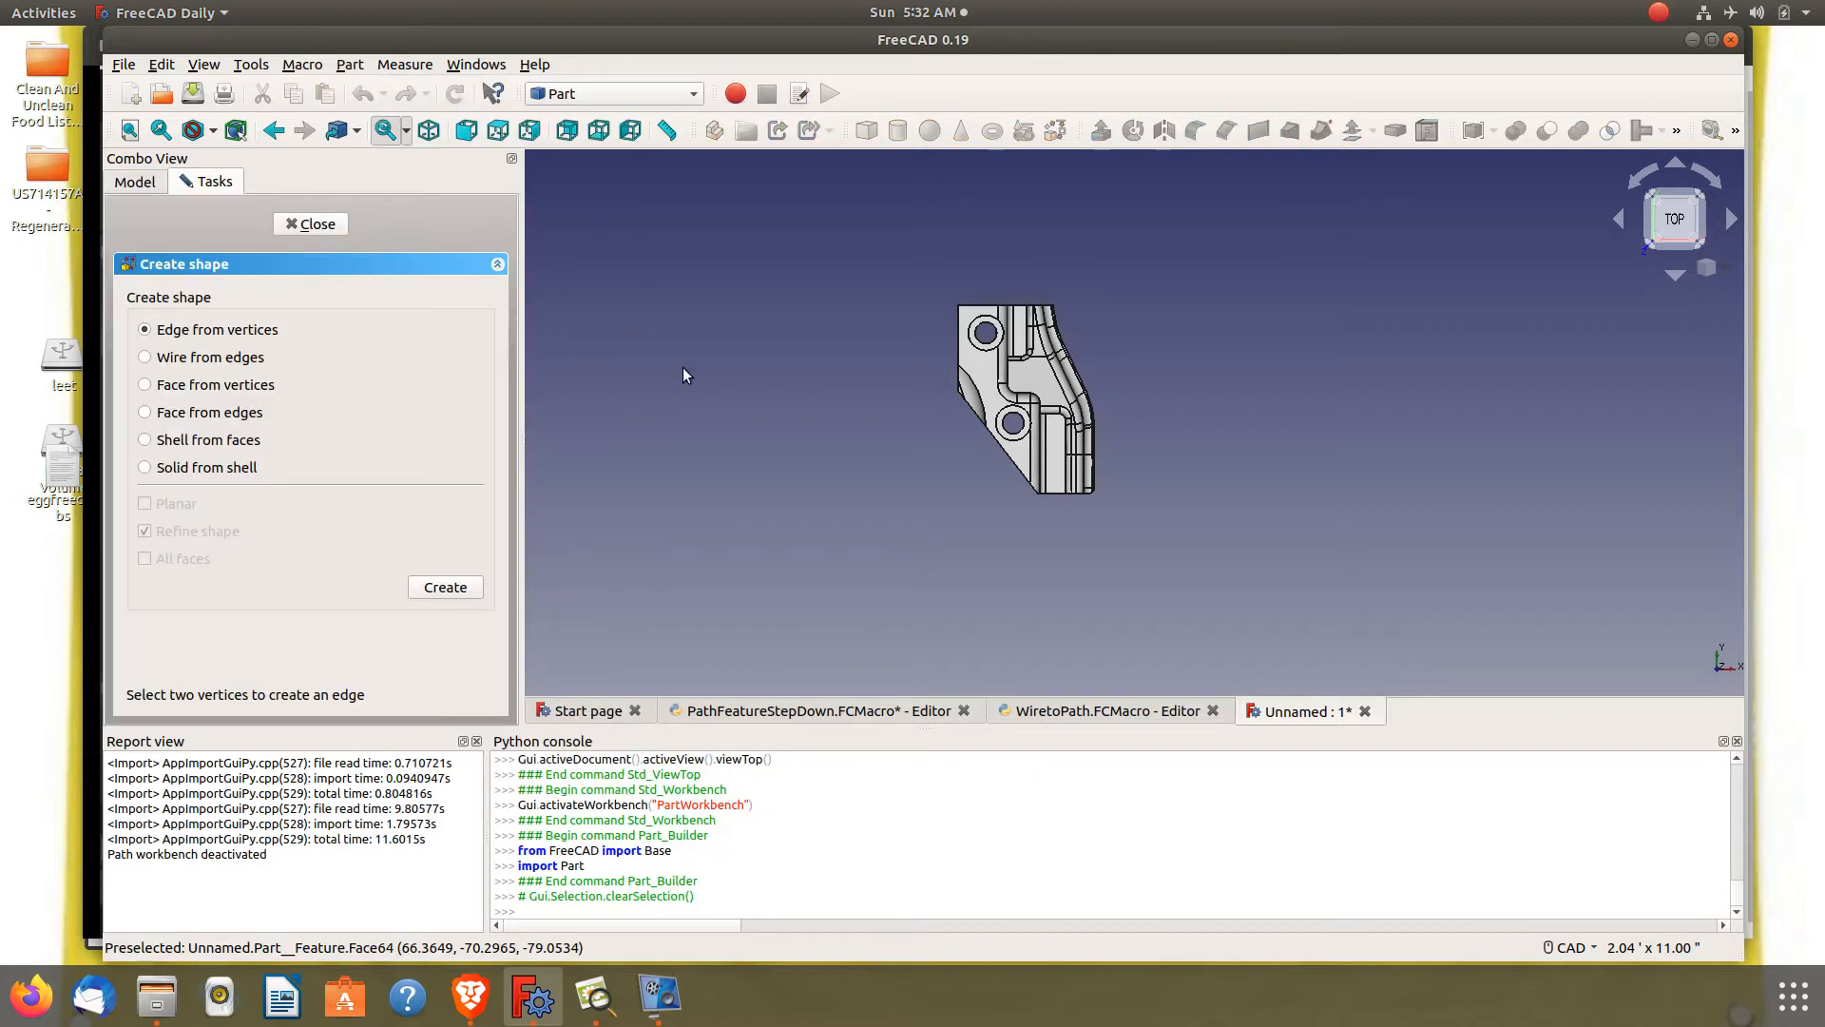
left_click(147, 359)
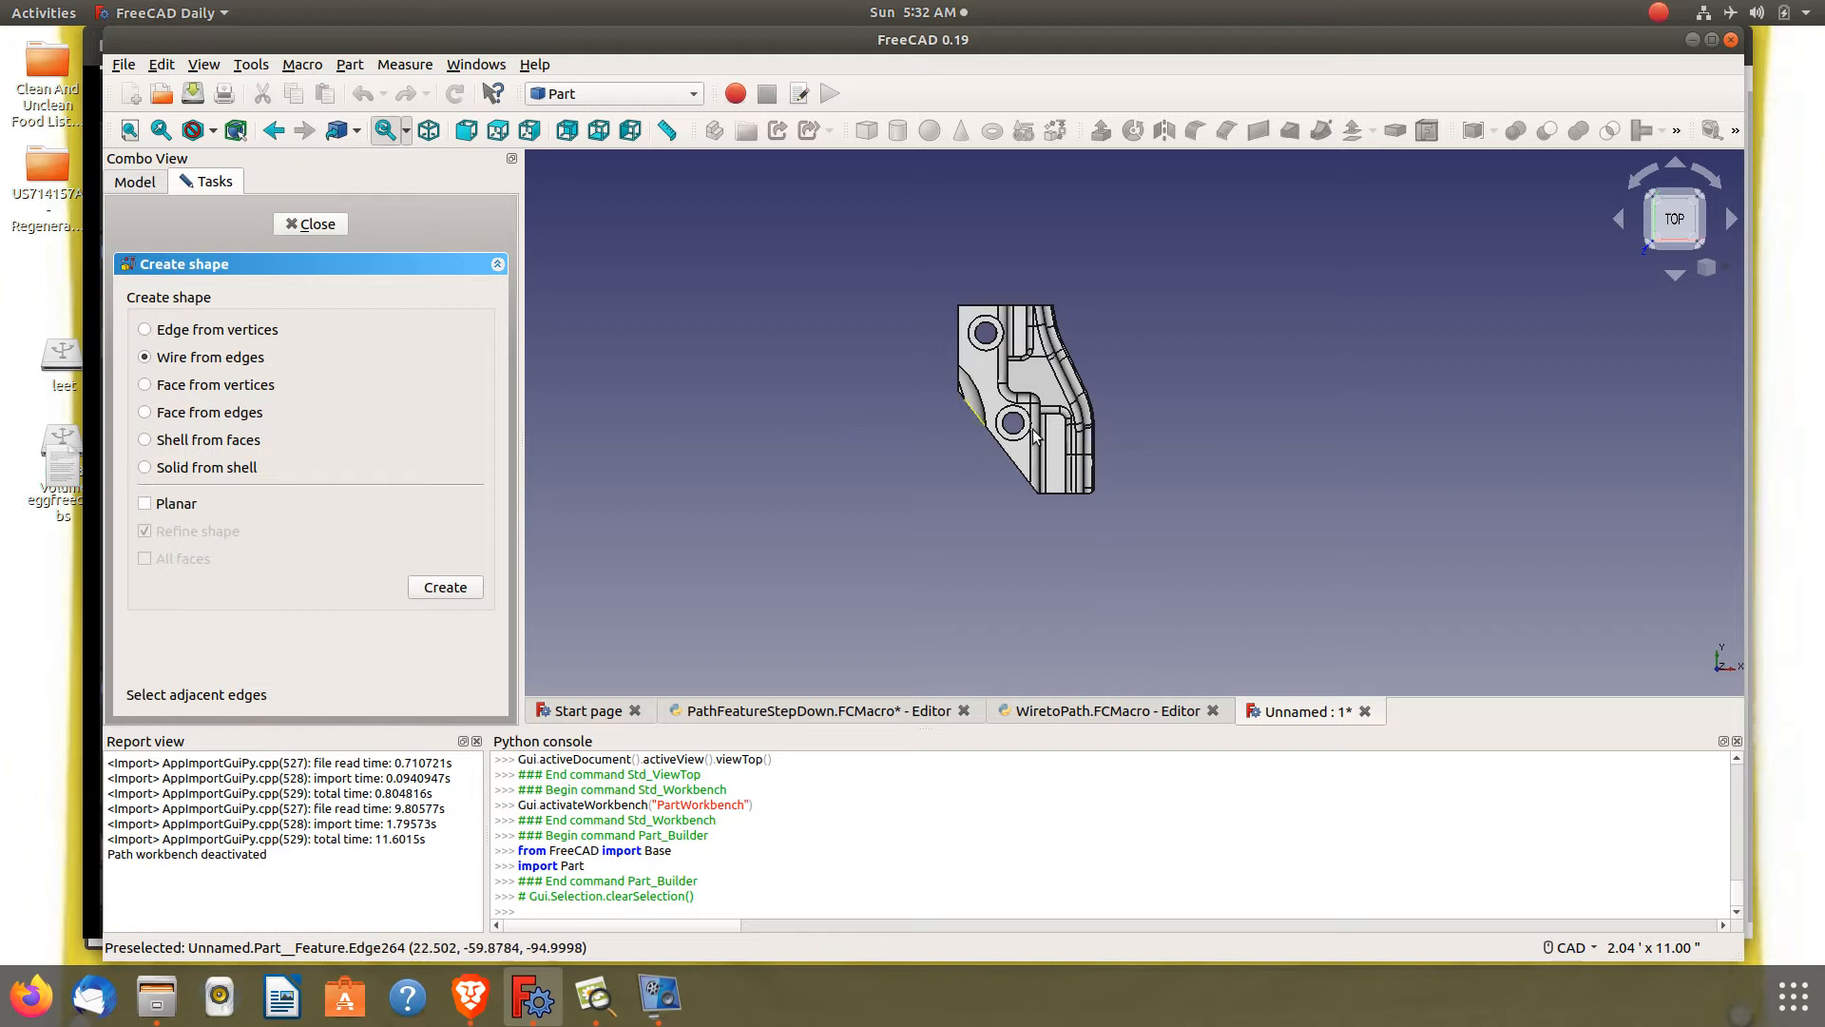
Create a wire from the two adjacent base edges, the straight side edge and the angled one joining it
mouse_move(915, 452)
middle_mouse_down()
mouse_move(1012, 428)
mouse_move(994, 390)
middle_mouse_up()
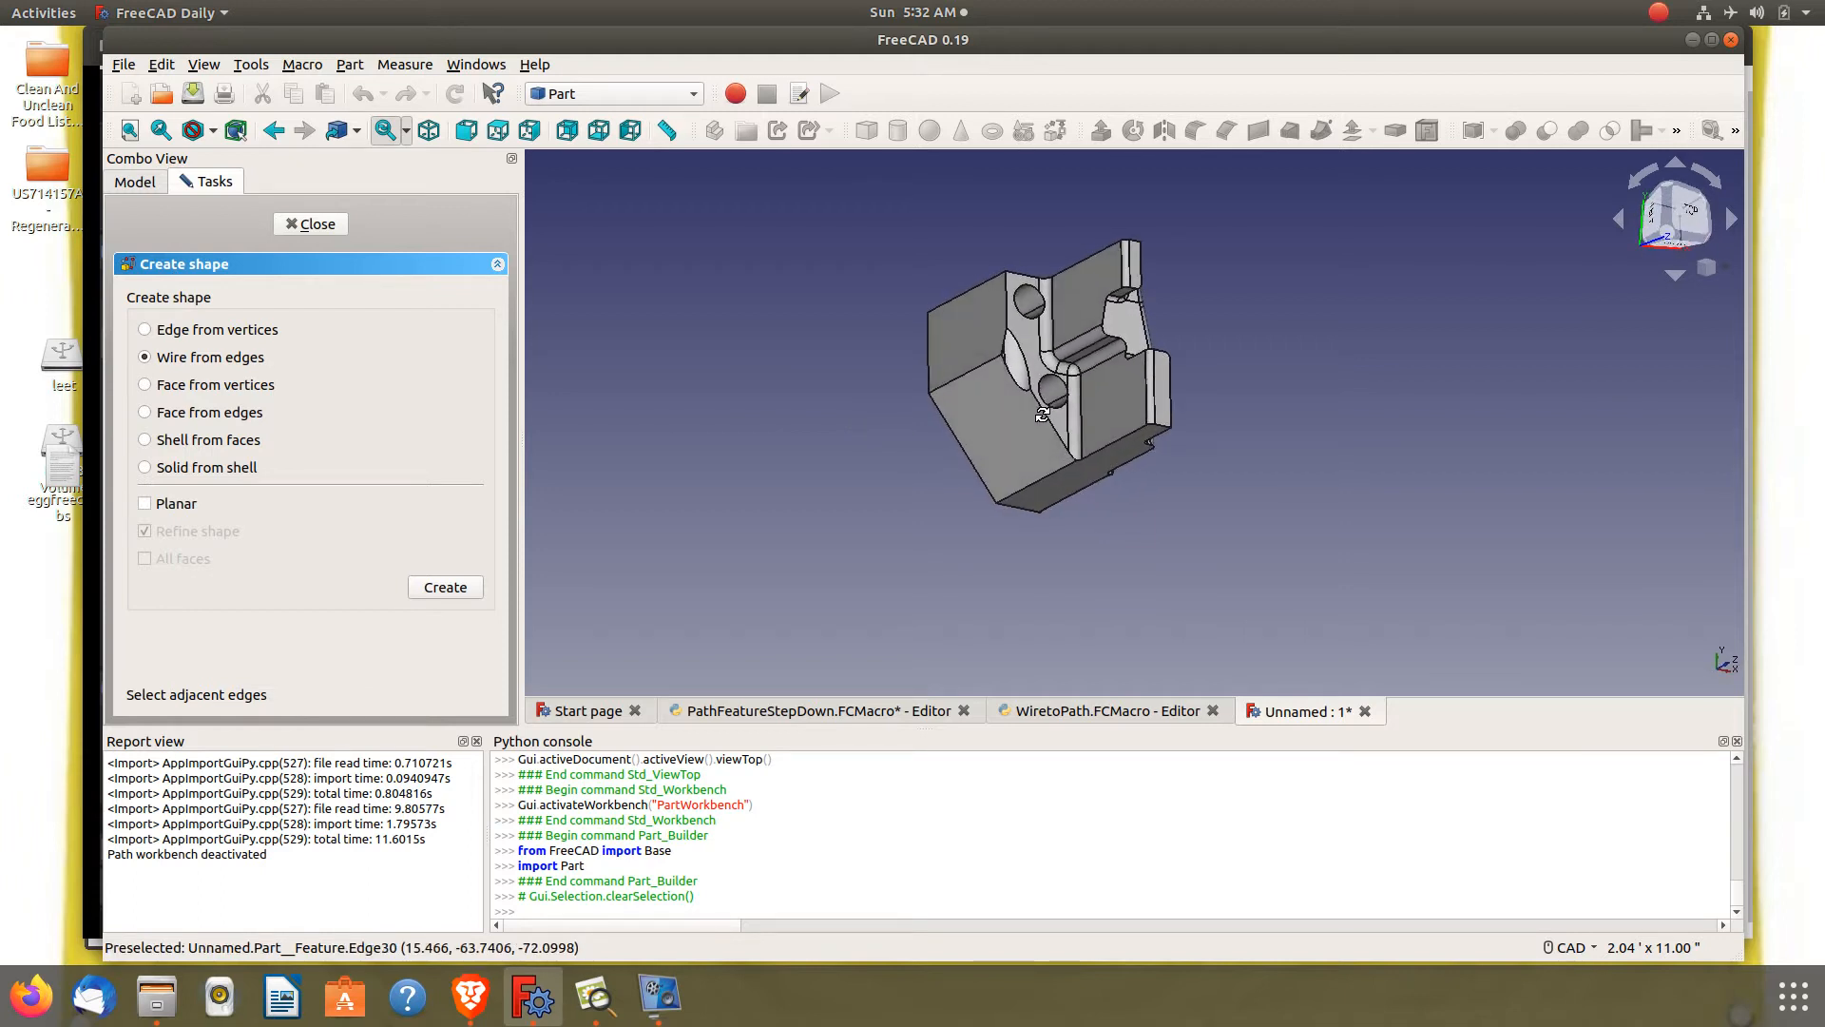
scroll(928, 350, "up", 5)
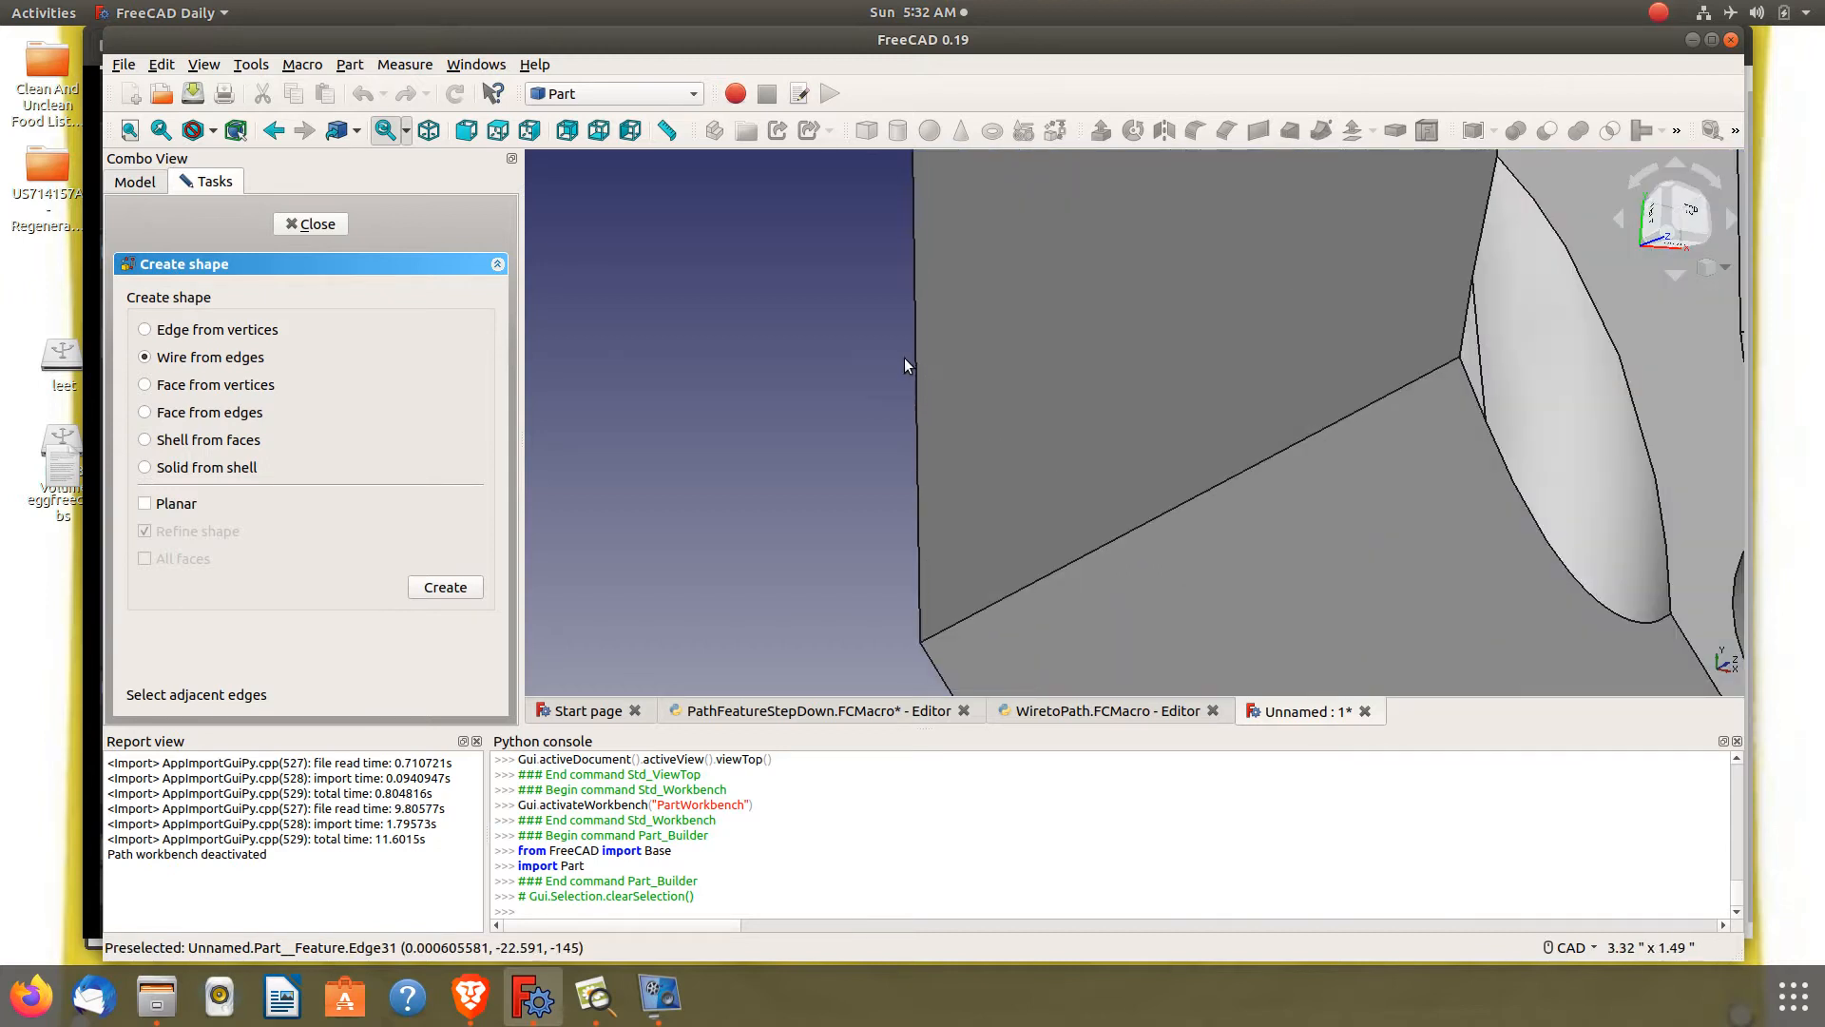
left_click(914, 362)
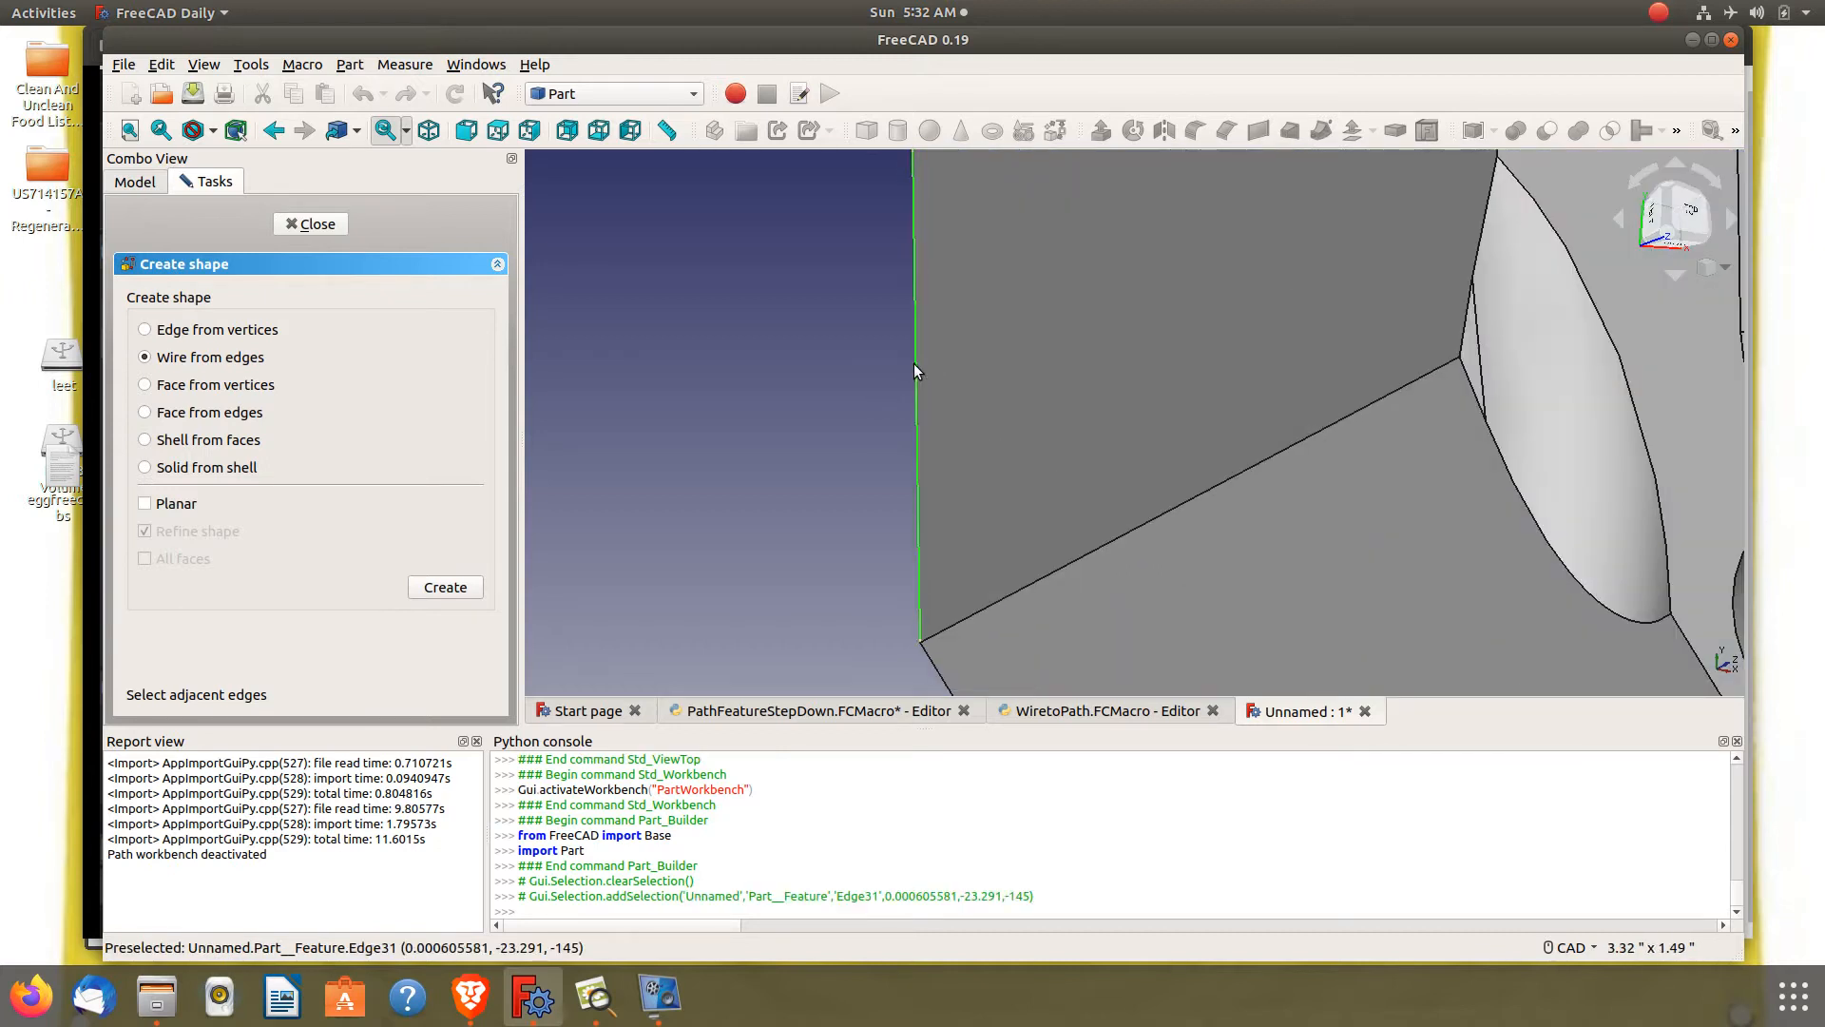
left_click(927, 663)
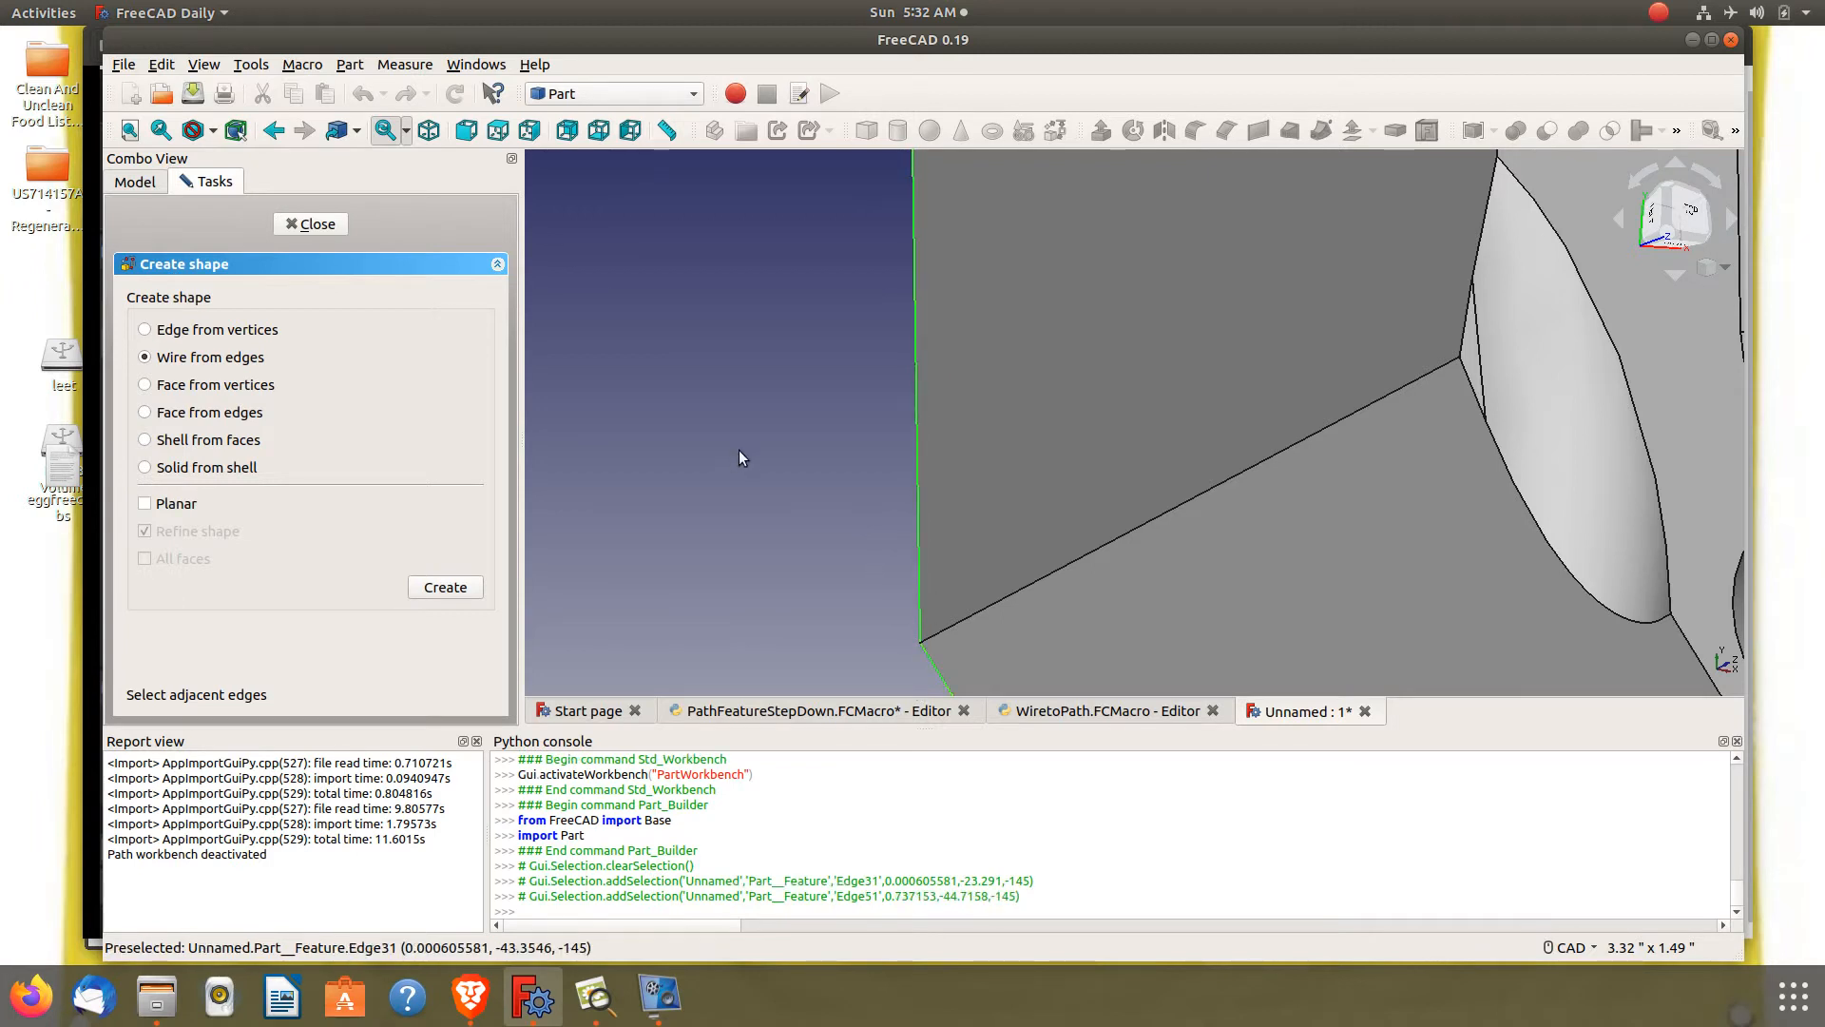
scroll(755, 441, "down", 6)
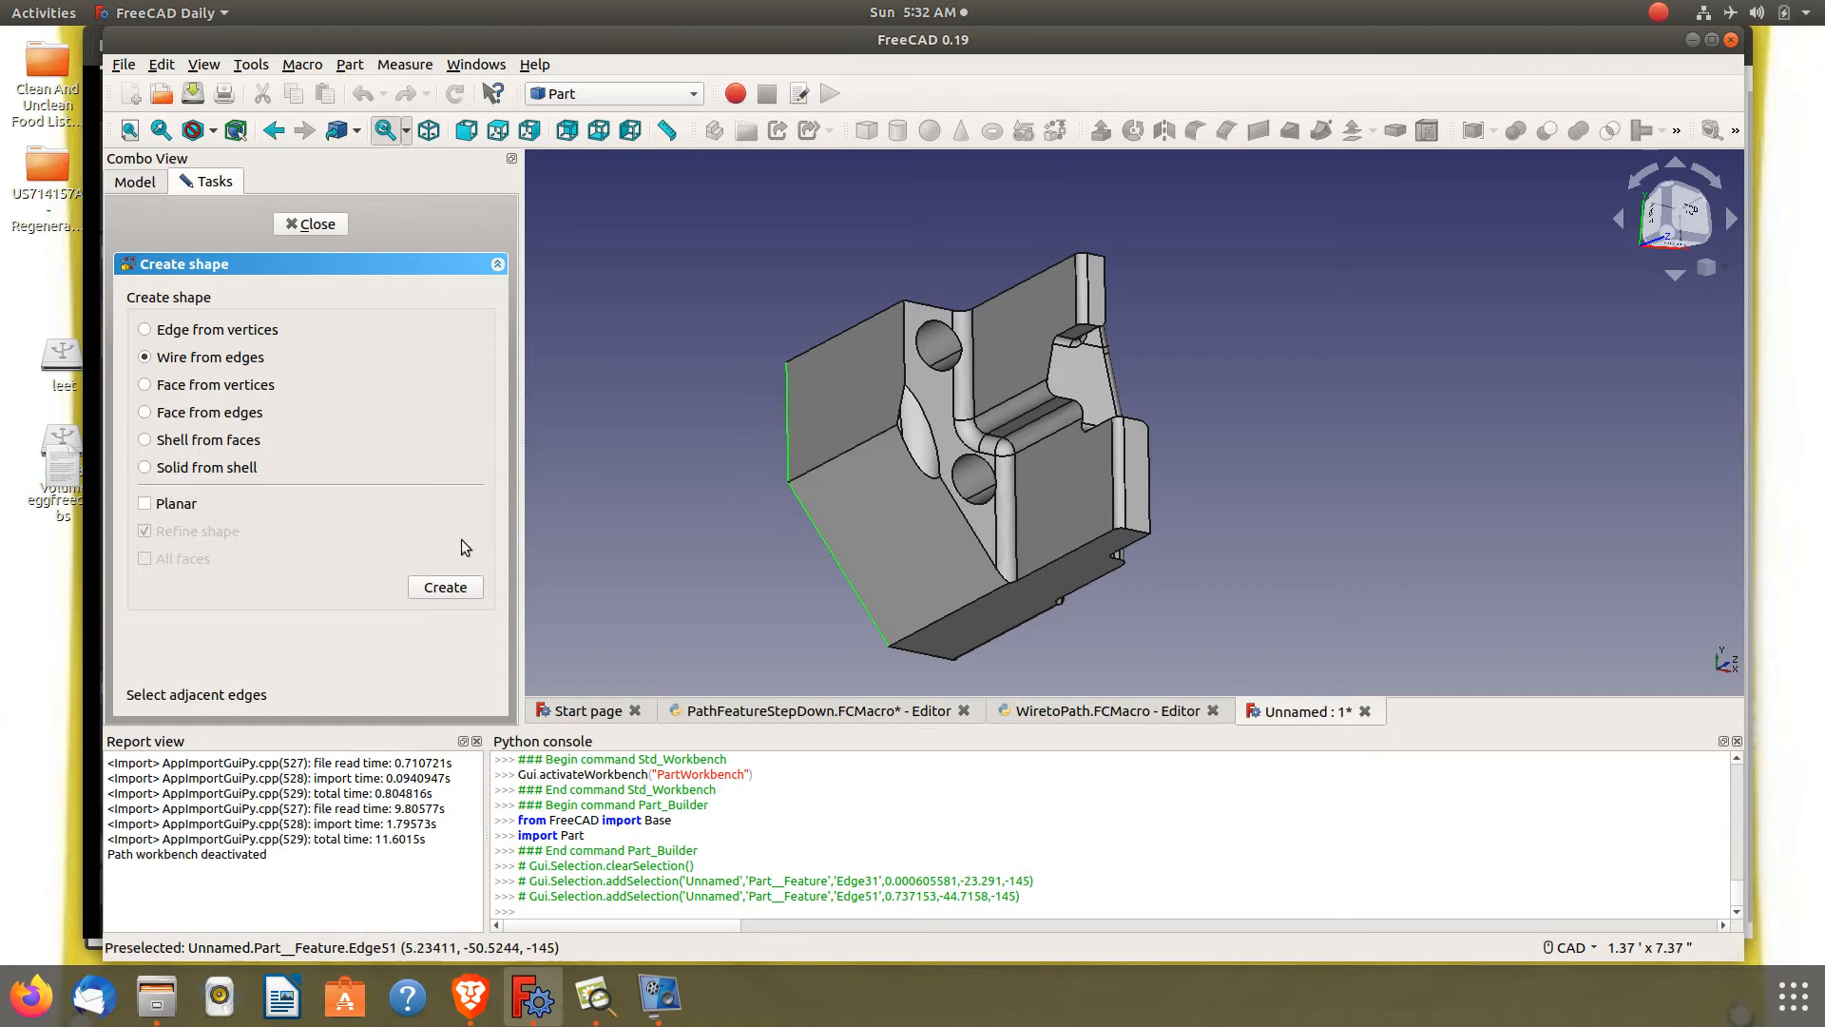
left_click(454, 590)
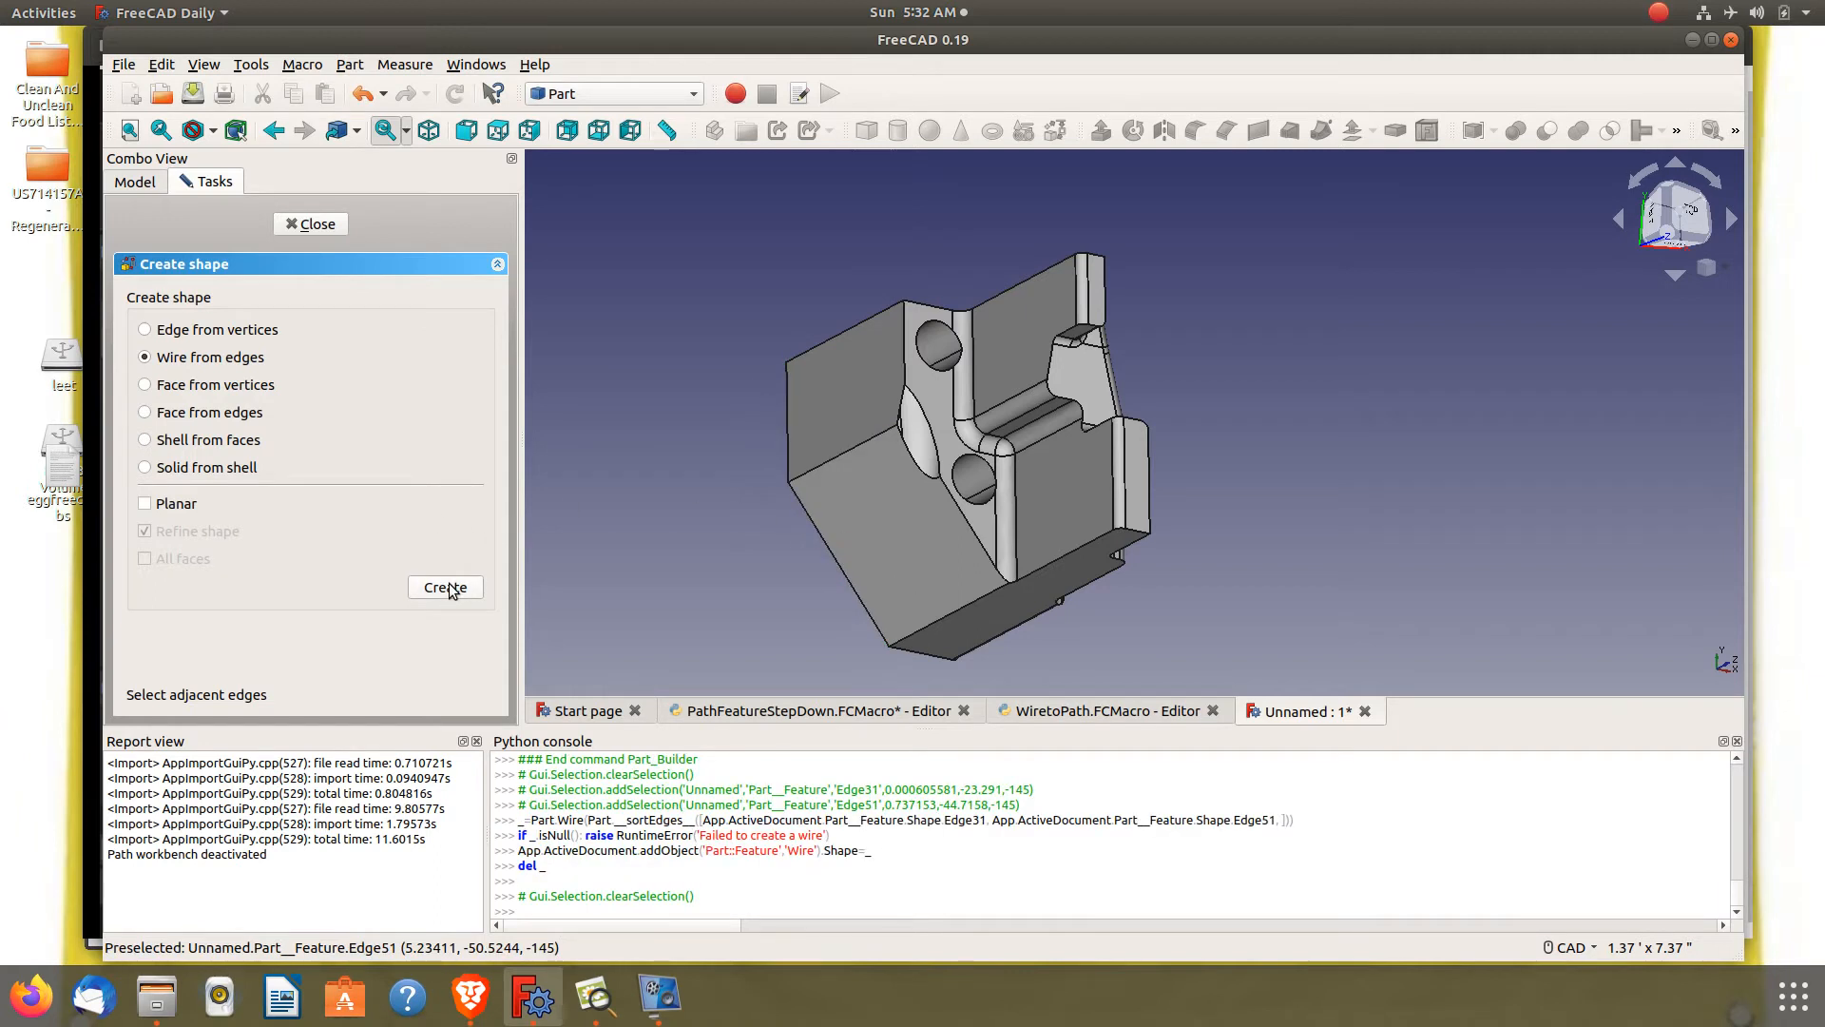
middle_click_drag(682, 380, 499, 374)
middle_click_drag(982, 409, 1145, 451)
scroll(1183, 453, "up", 4)
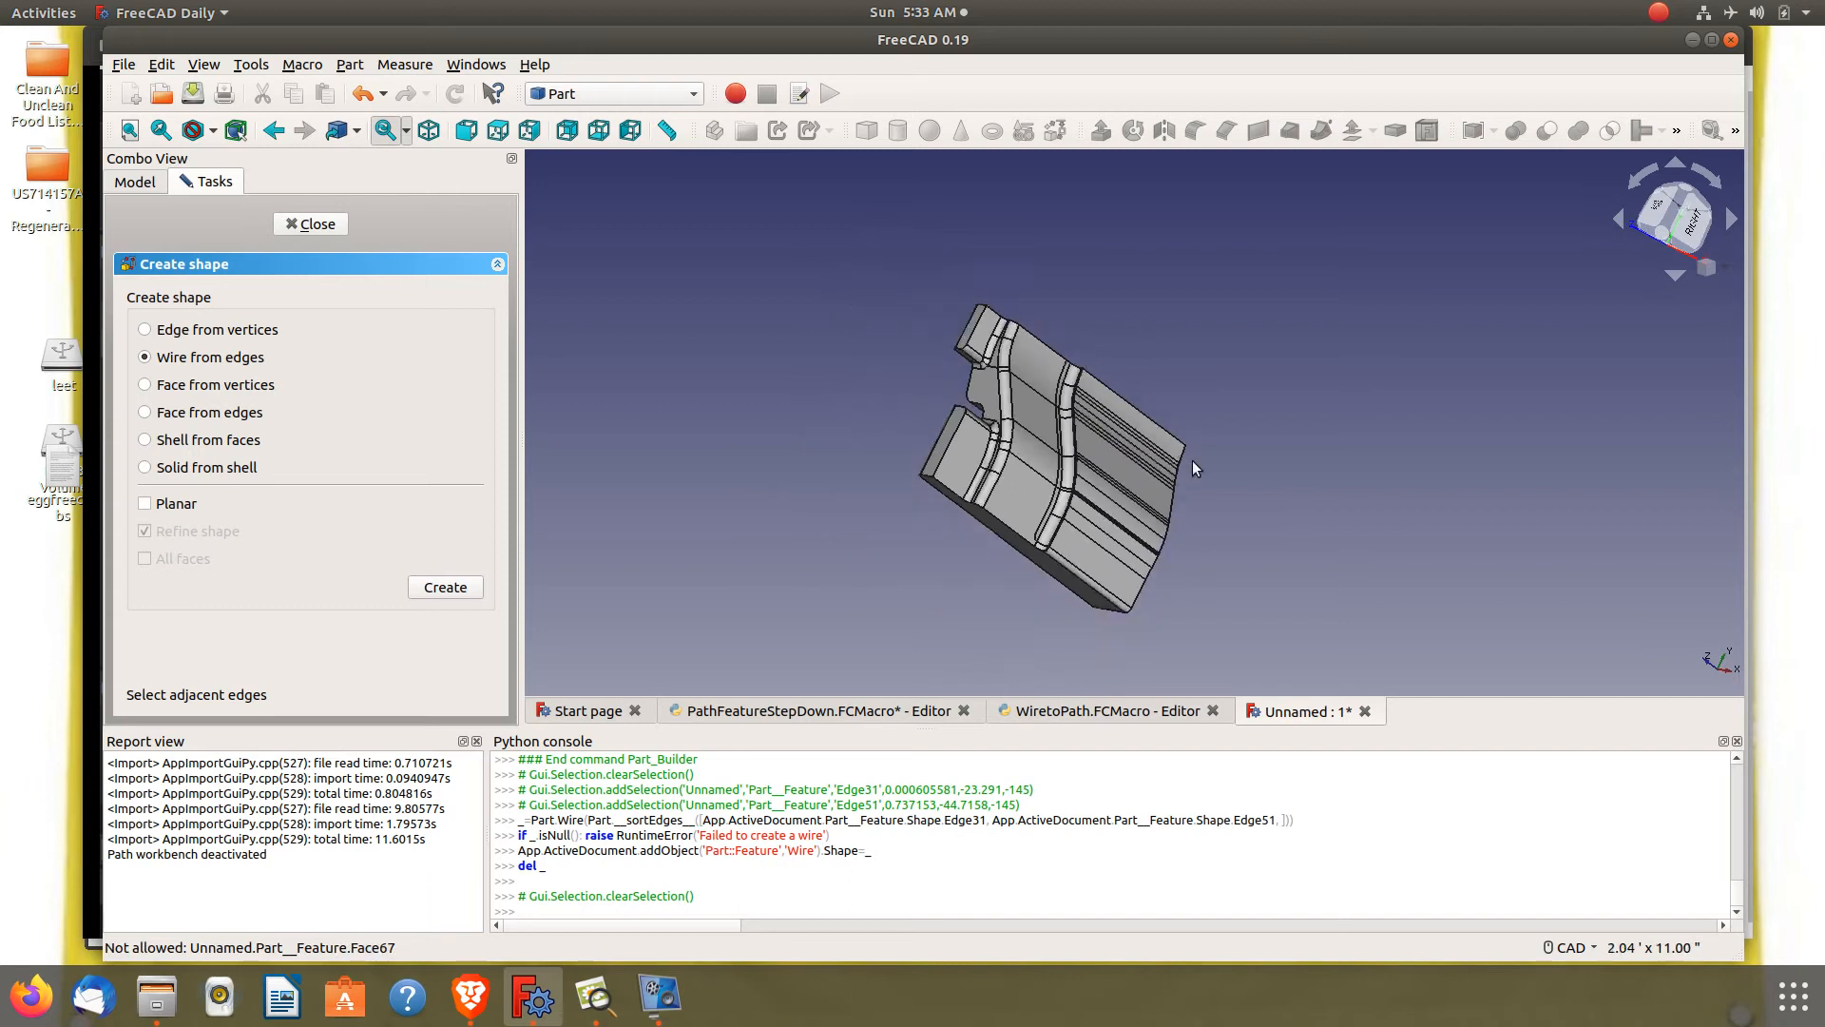
scroll(1207, 481, "down", 2)
scroll(1183, 443, "up", 4)
scroll(1176, 434, "up", 3)
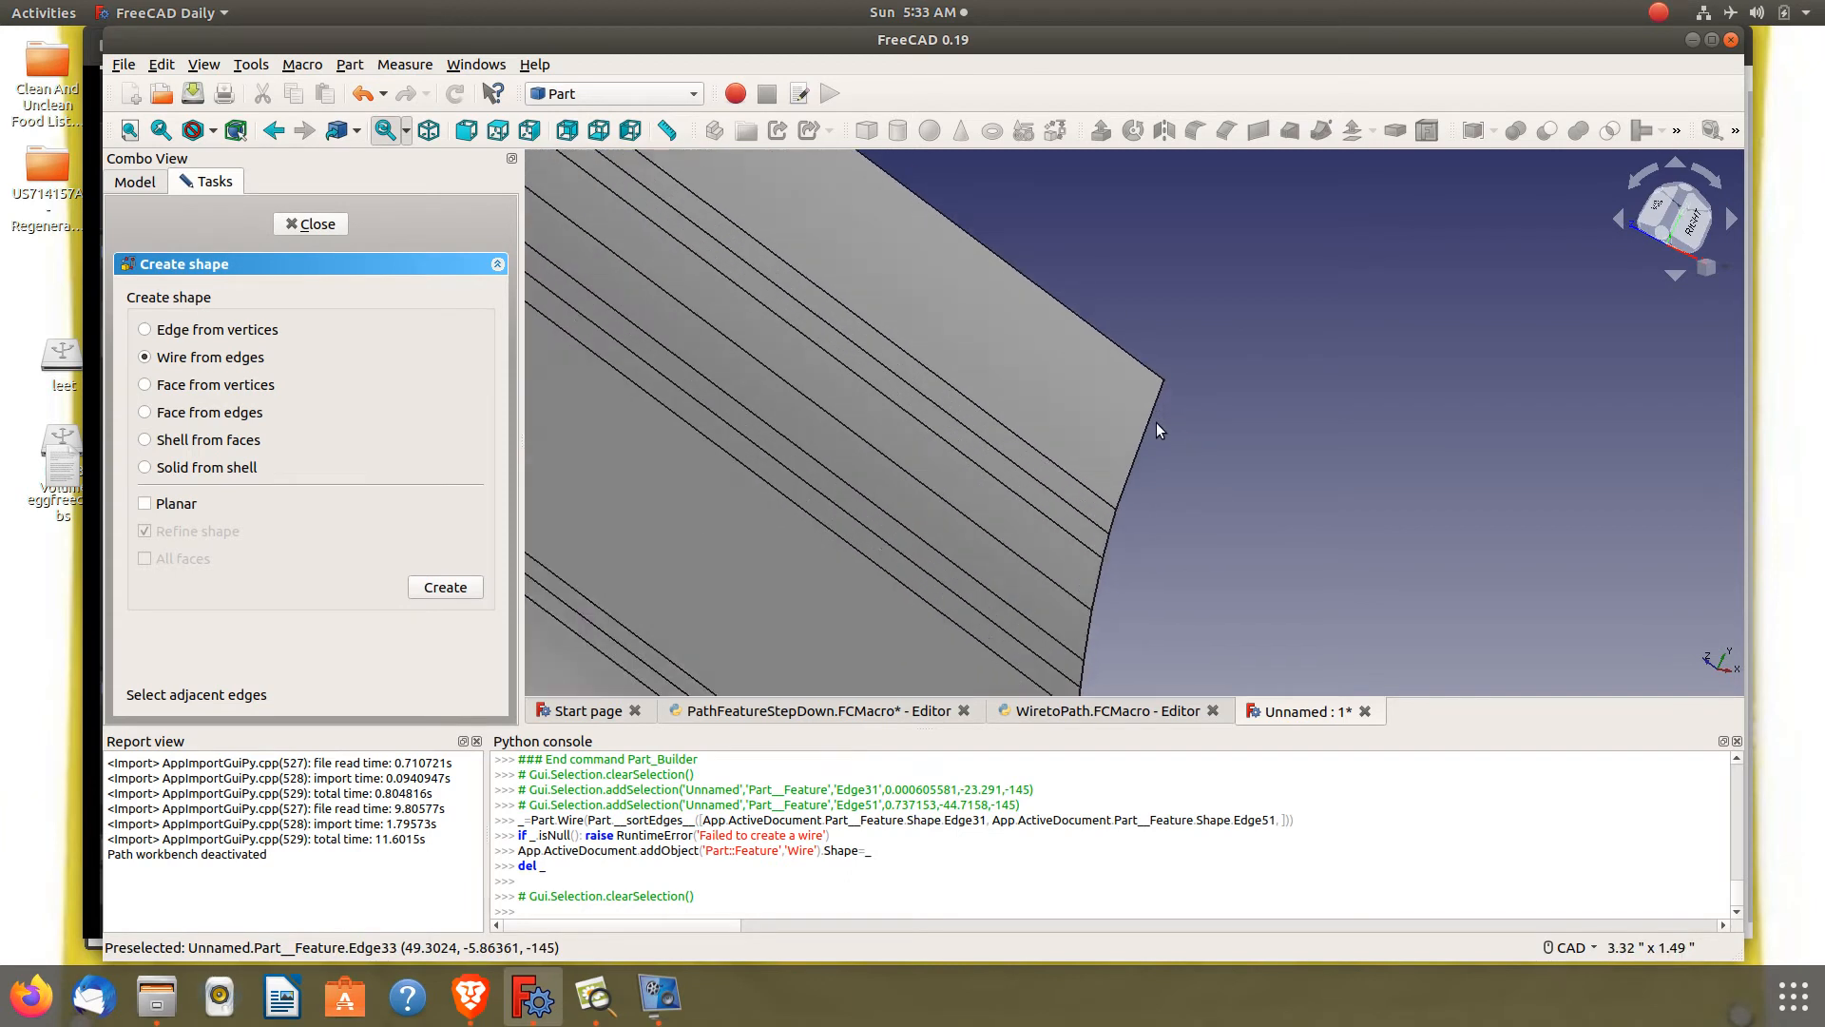
left_click(1149, 426)
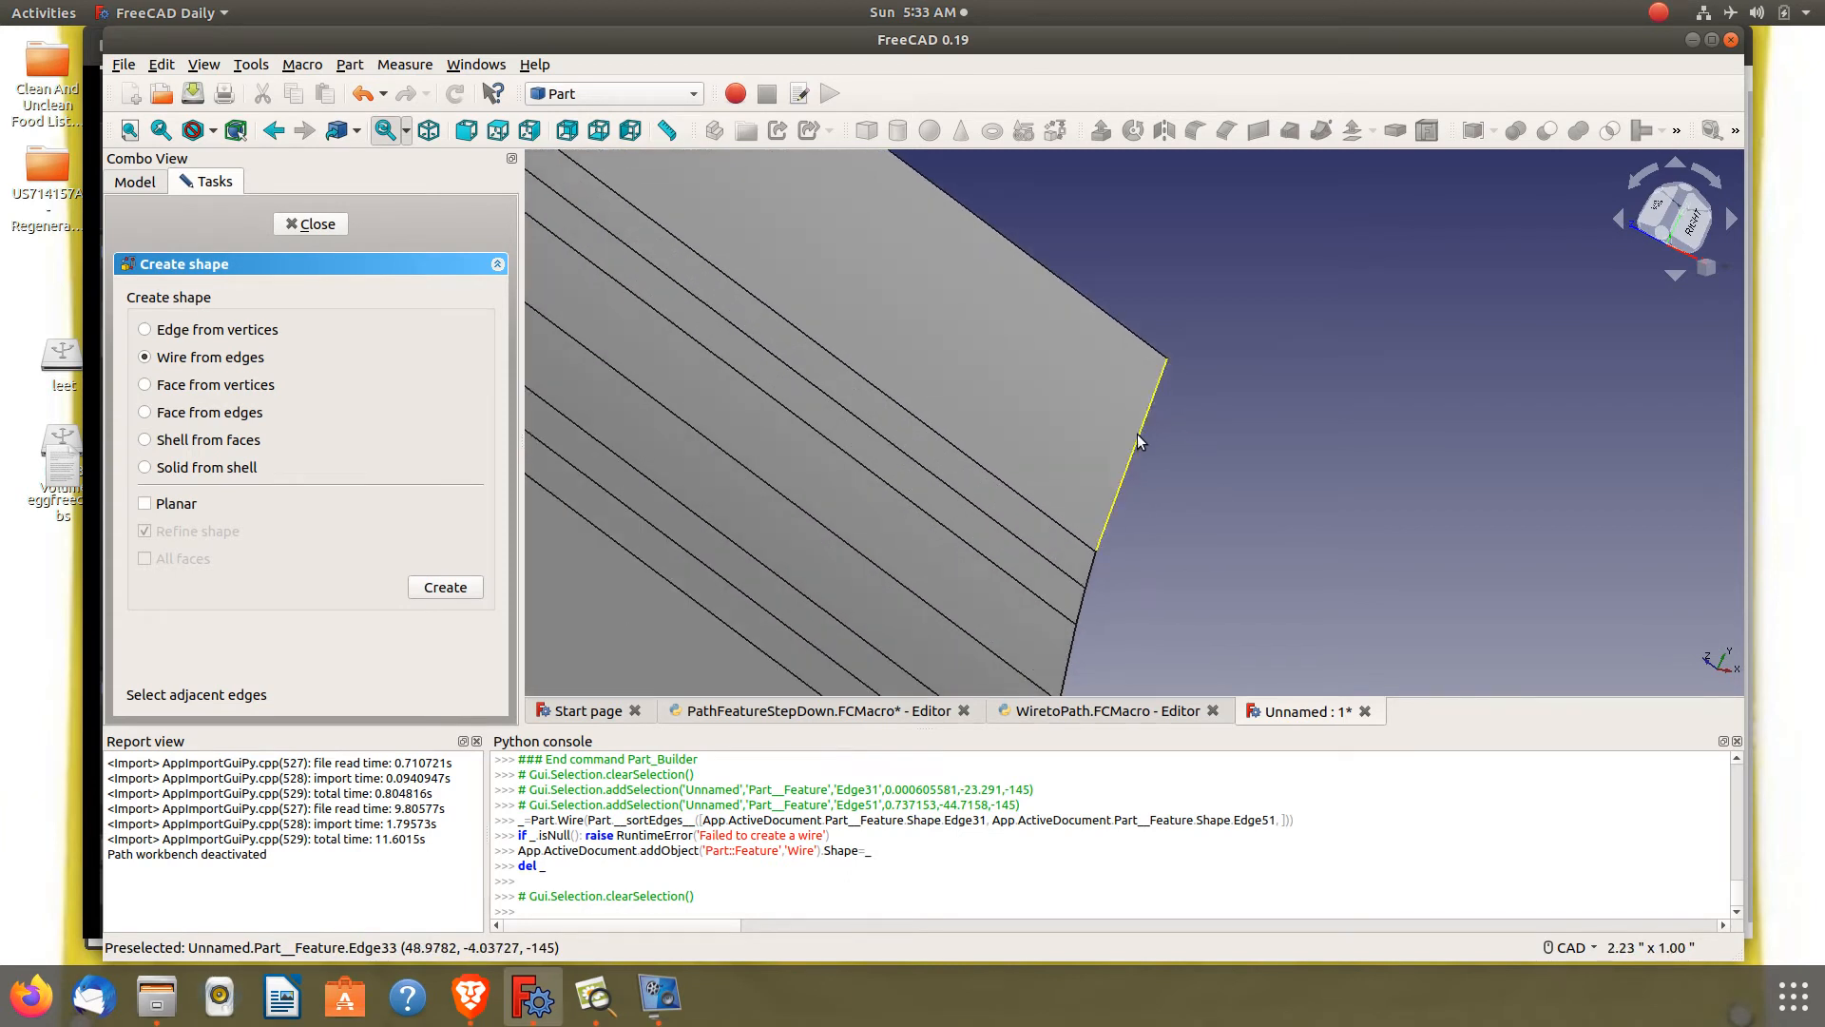
left_click(1089, 576)
left_click(1079, 609)
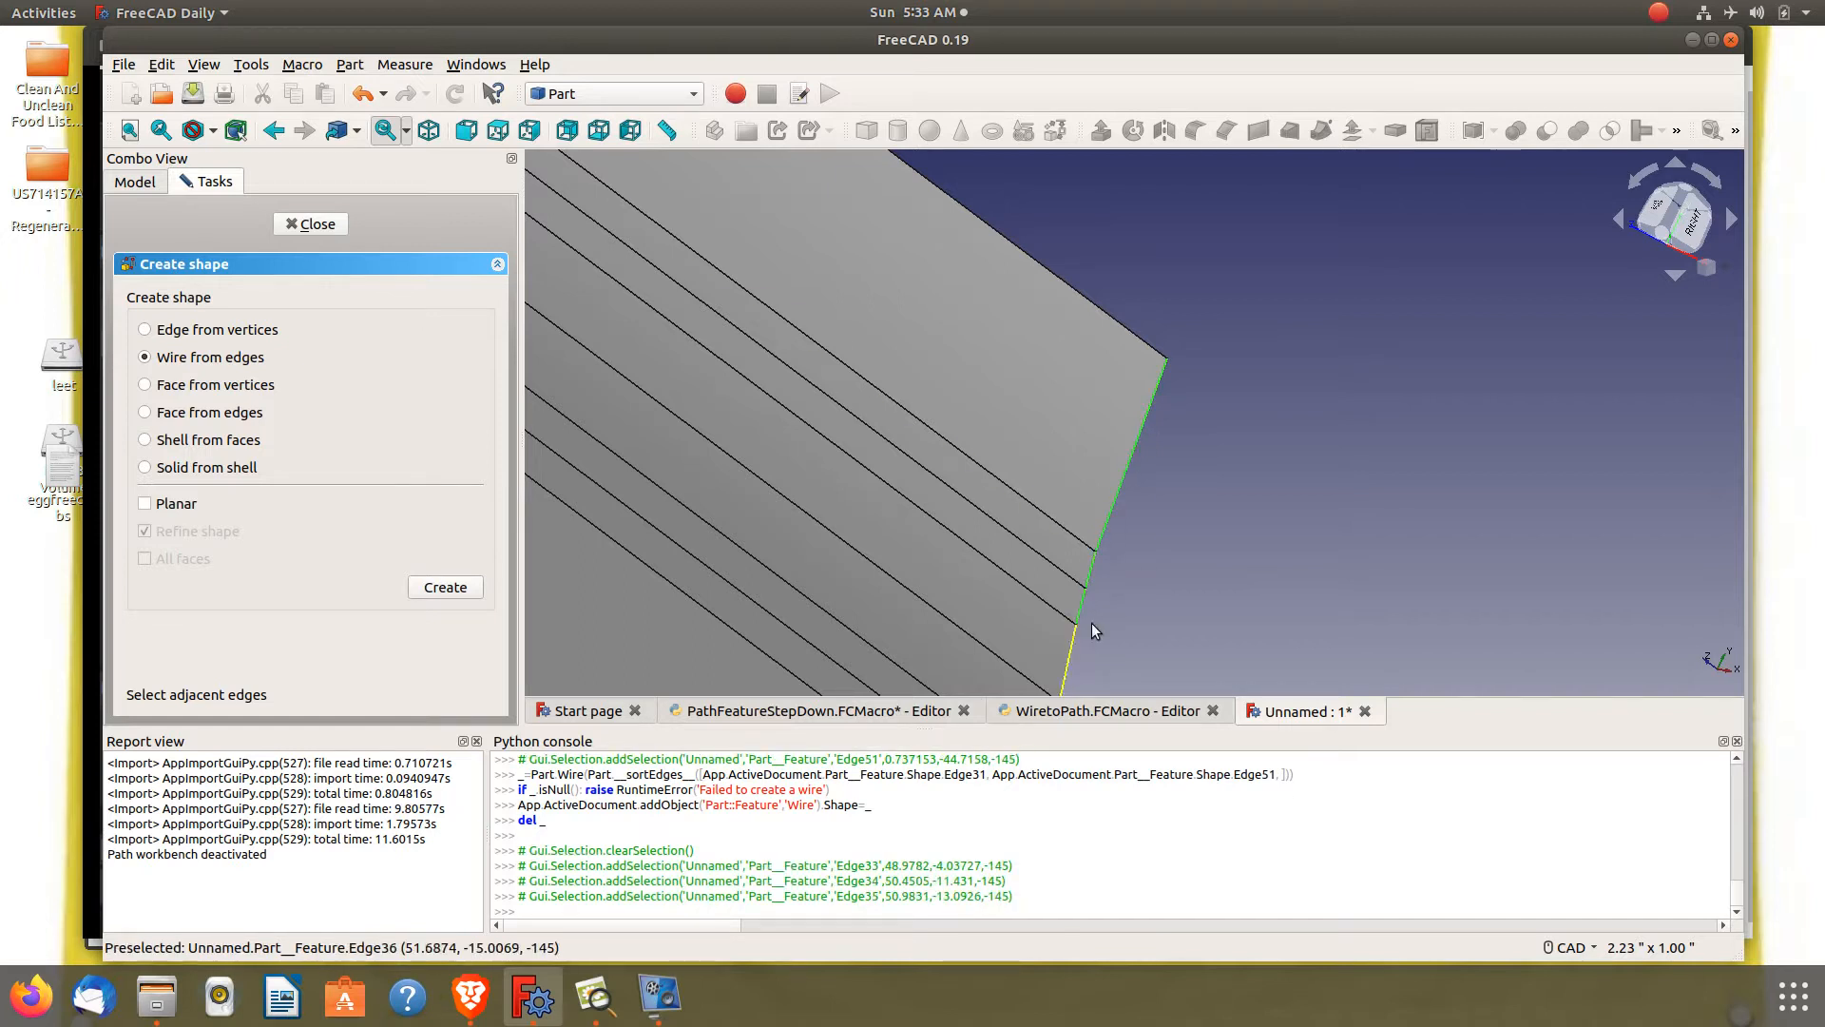
left_click(1071, 641)
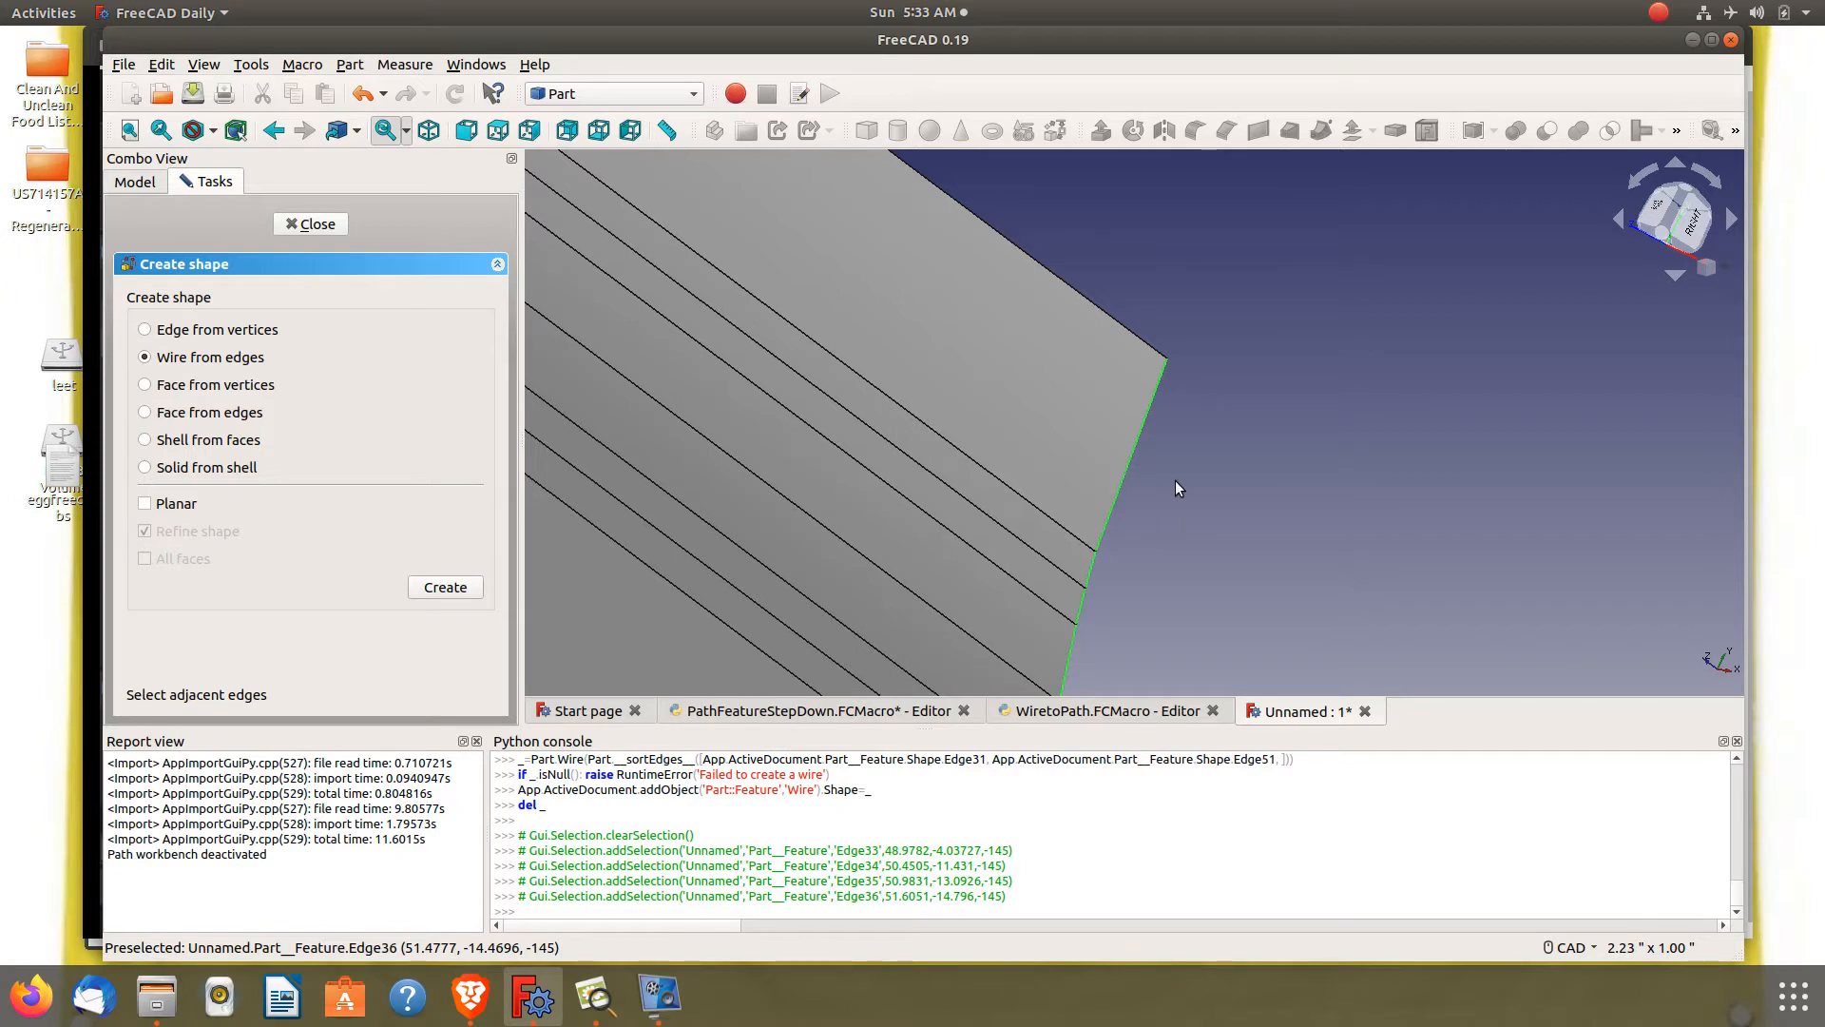
scroll(1148, 549, "down", 5)
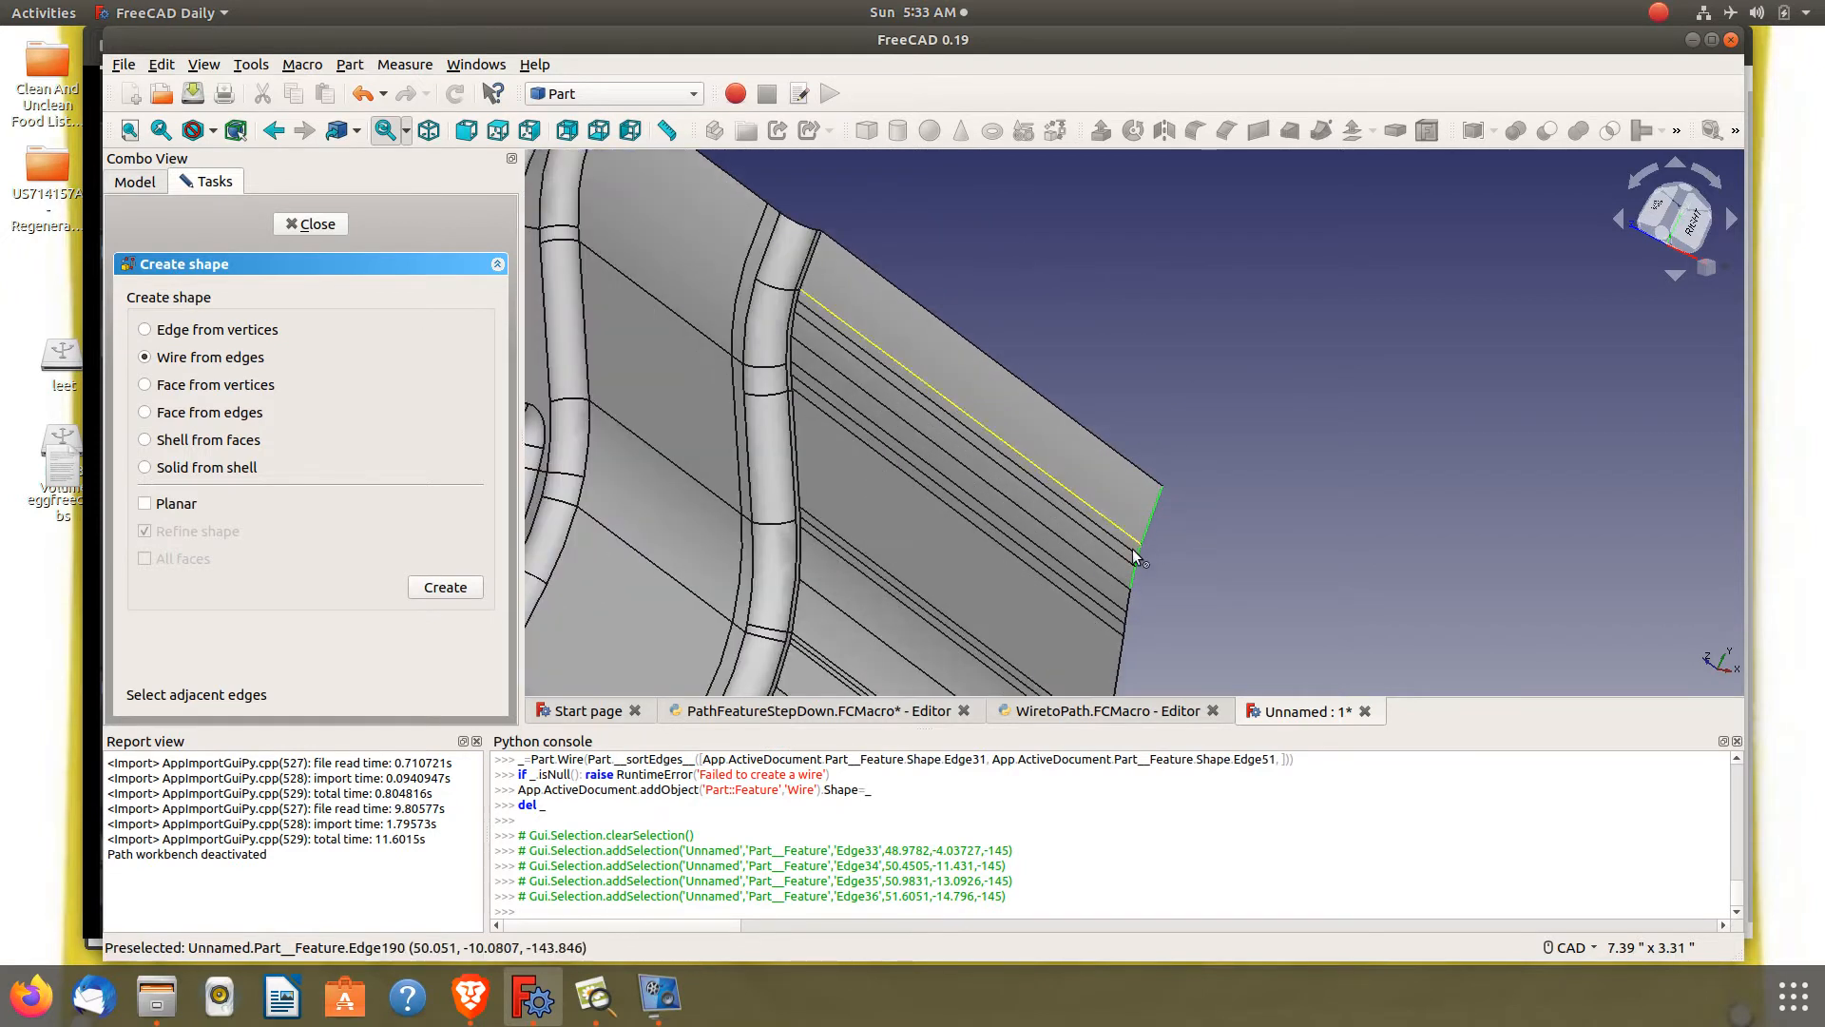
scroll(1126, 663, "up", 6)
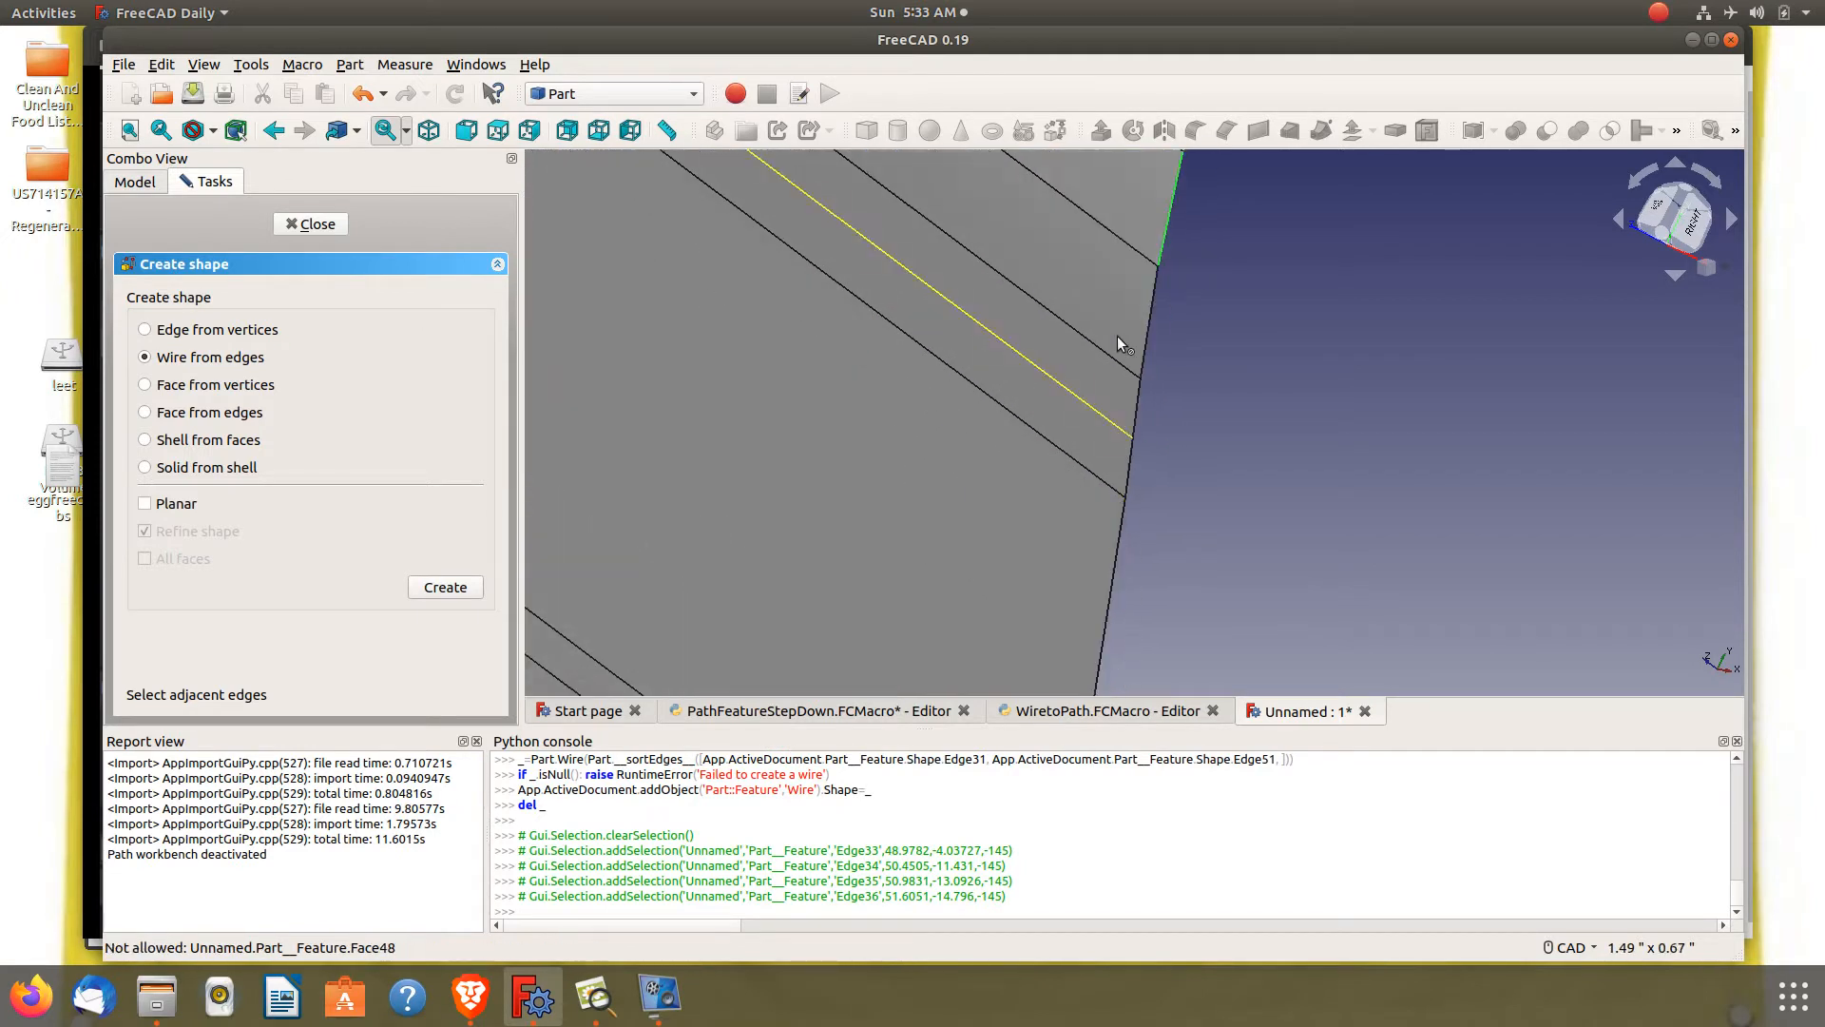
left_click(1149, 329)
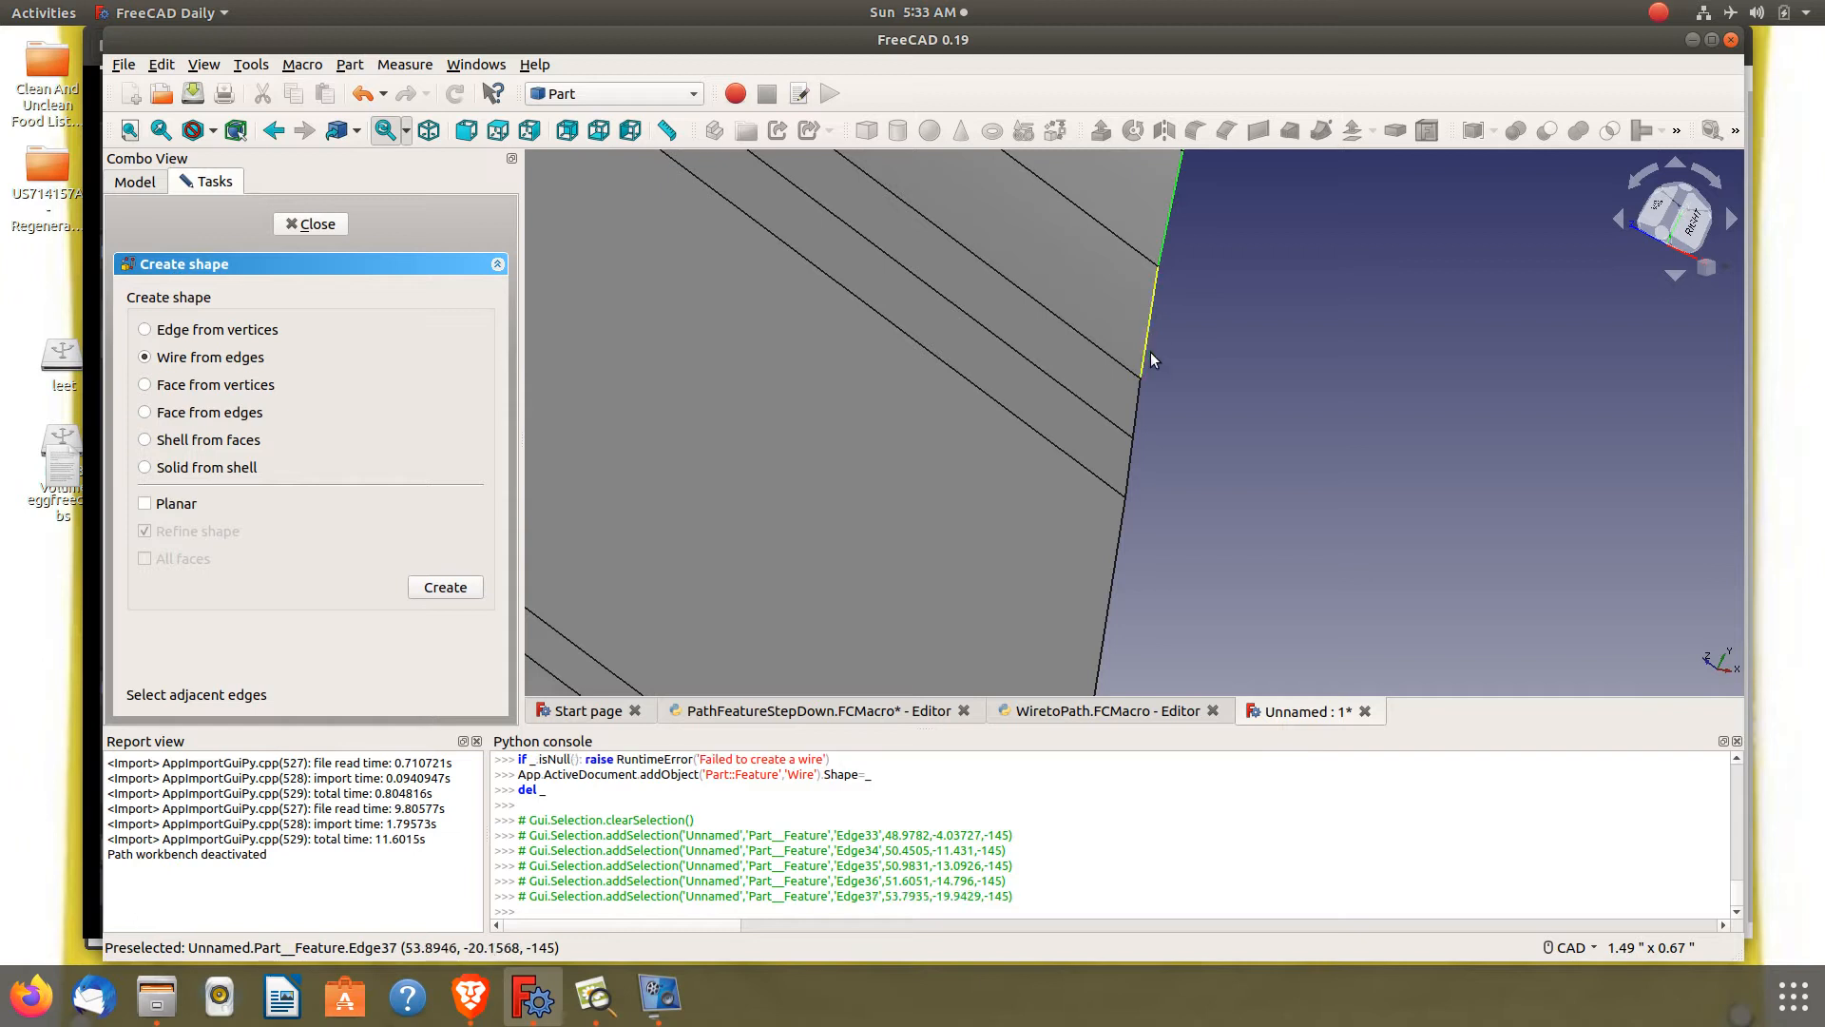
left_click(1135, 411)
left_click(1132, 447)
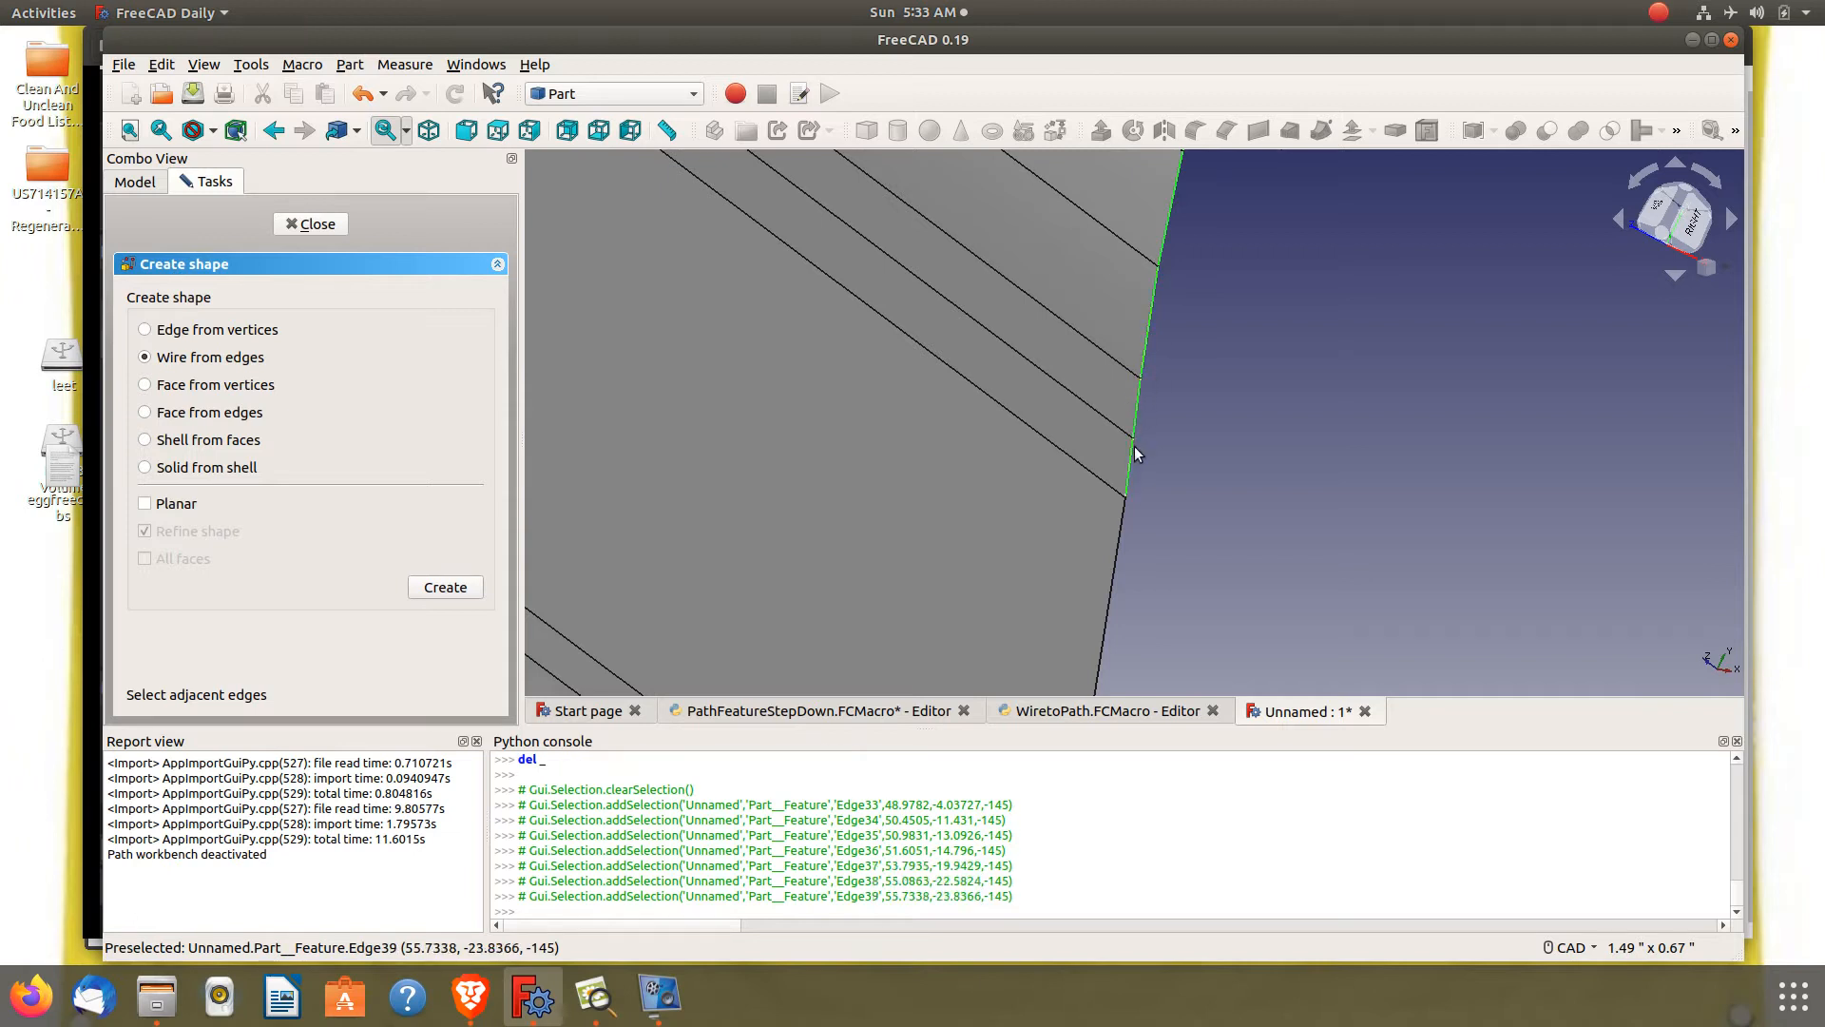
left_click(1116, 548)
scroll(1226, 337, "up", 2)
scroll(1228, 334, "down", 10)
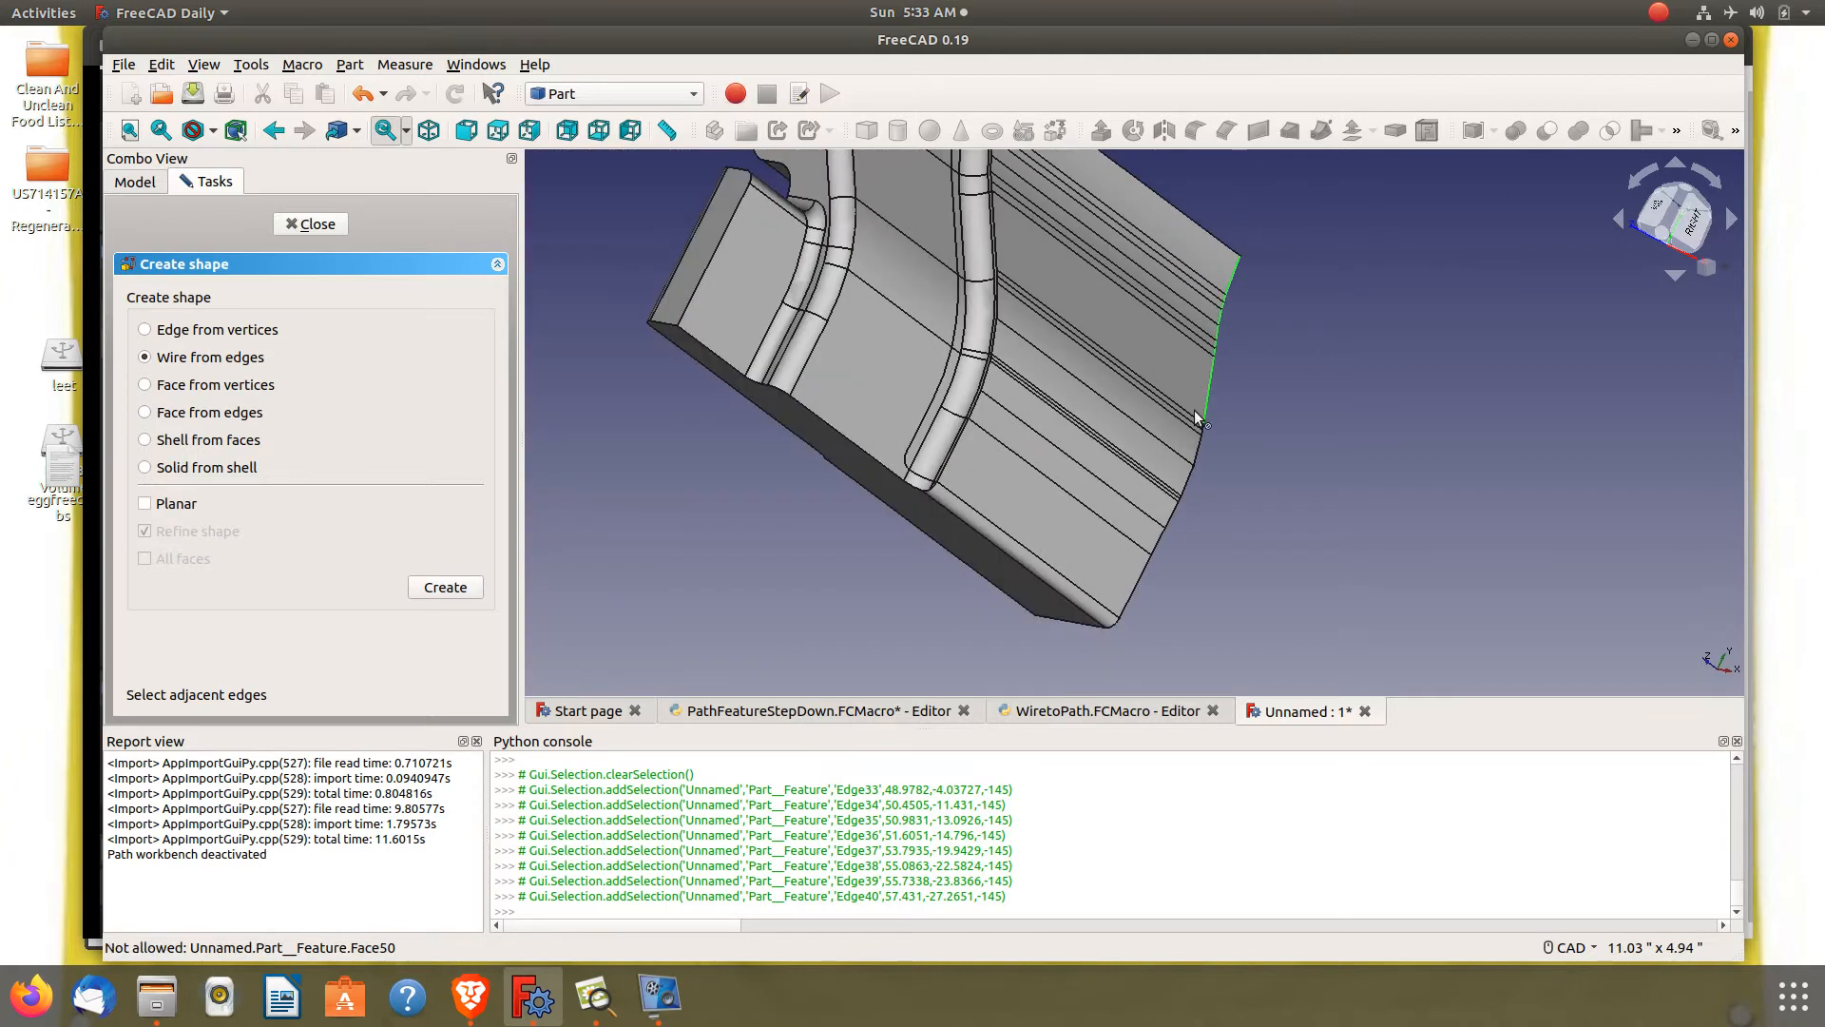
scroll(1195, 409, "up", 10)
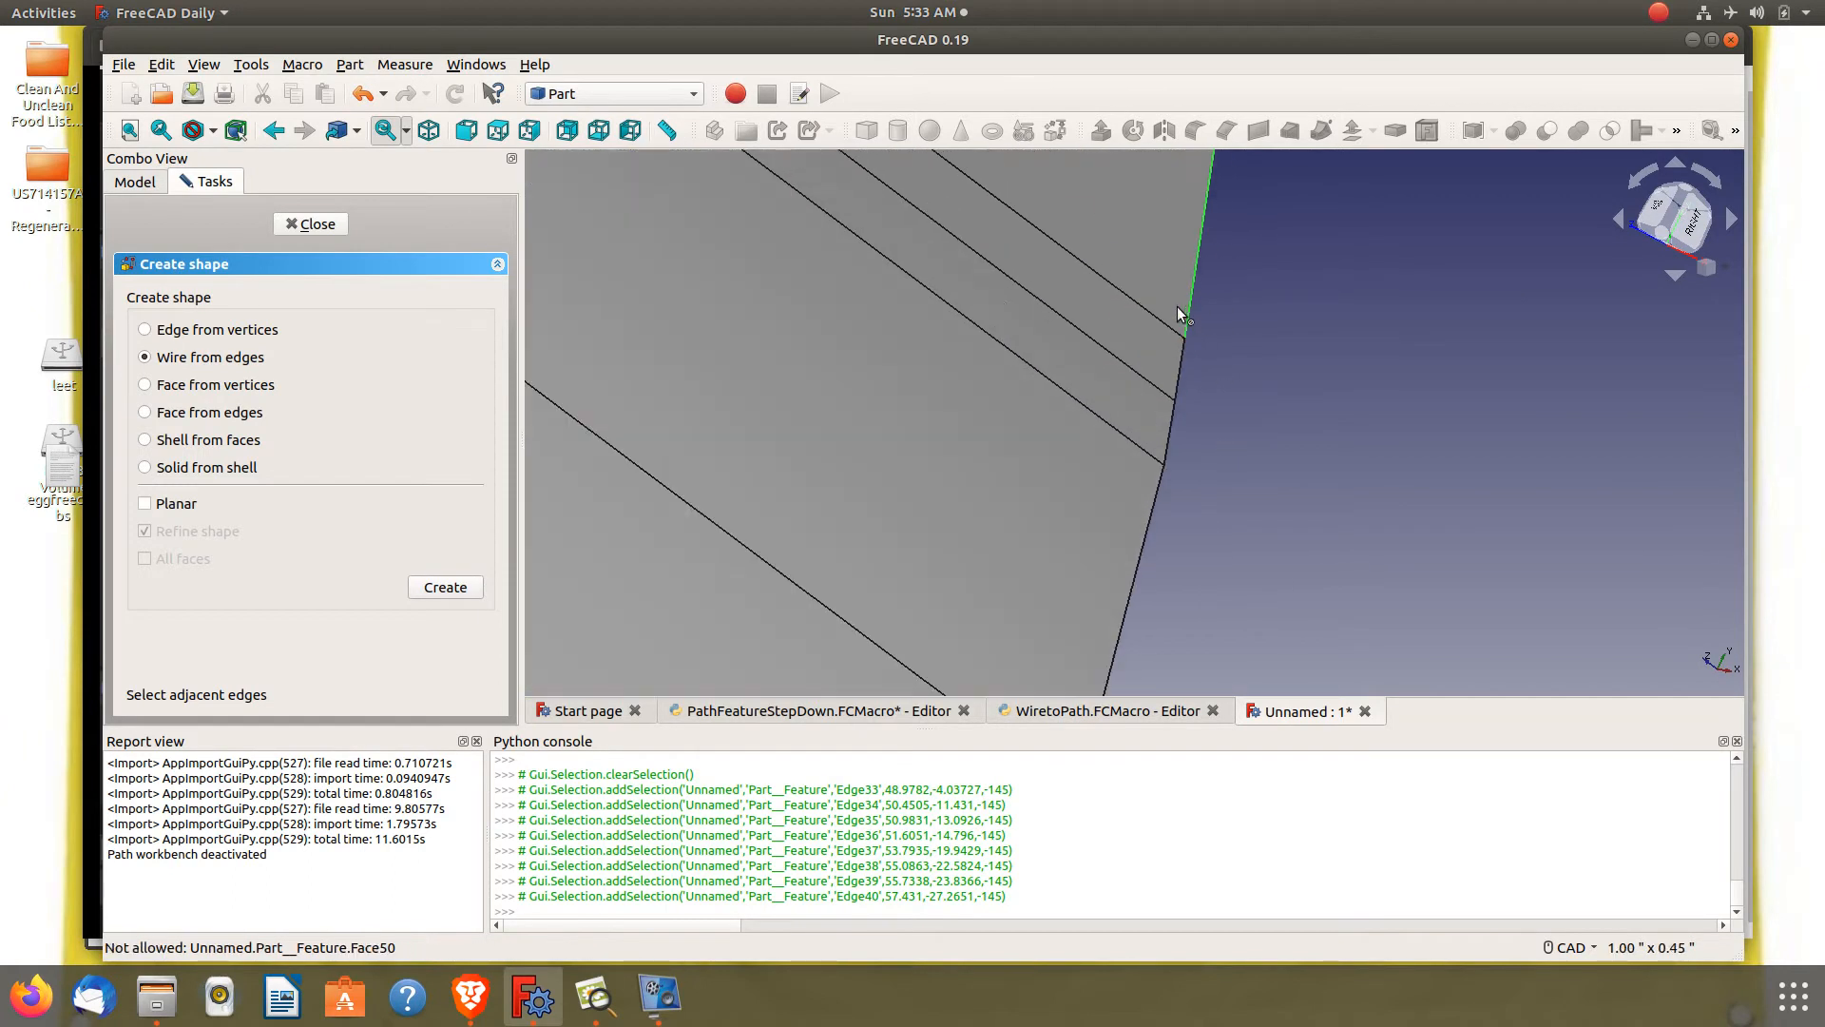
left_click(1178, 384)
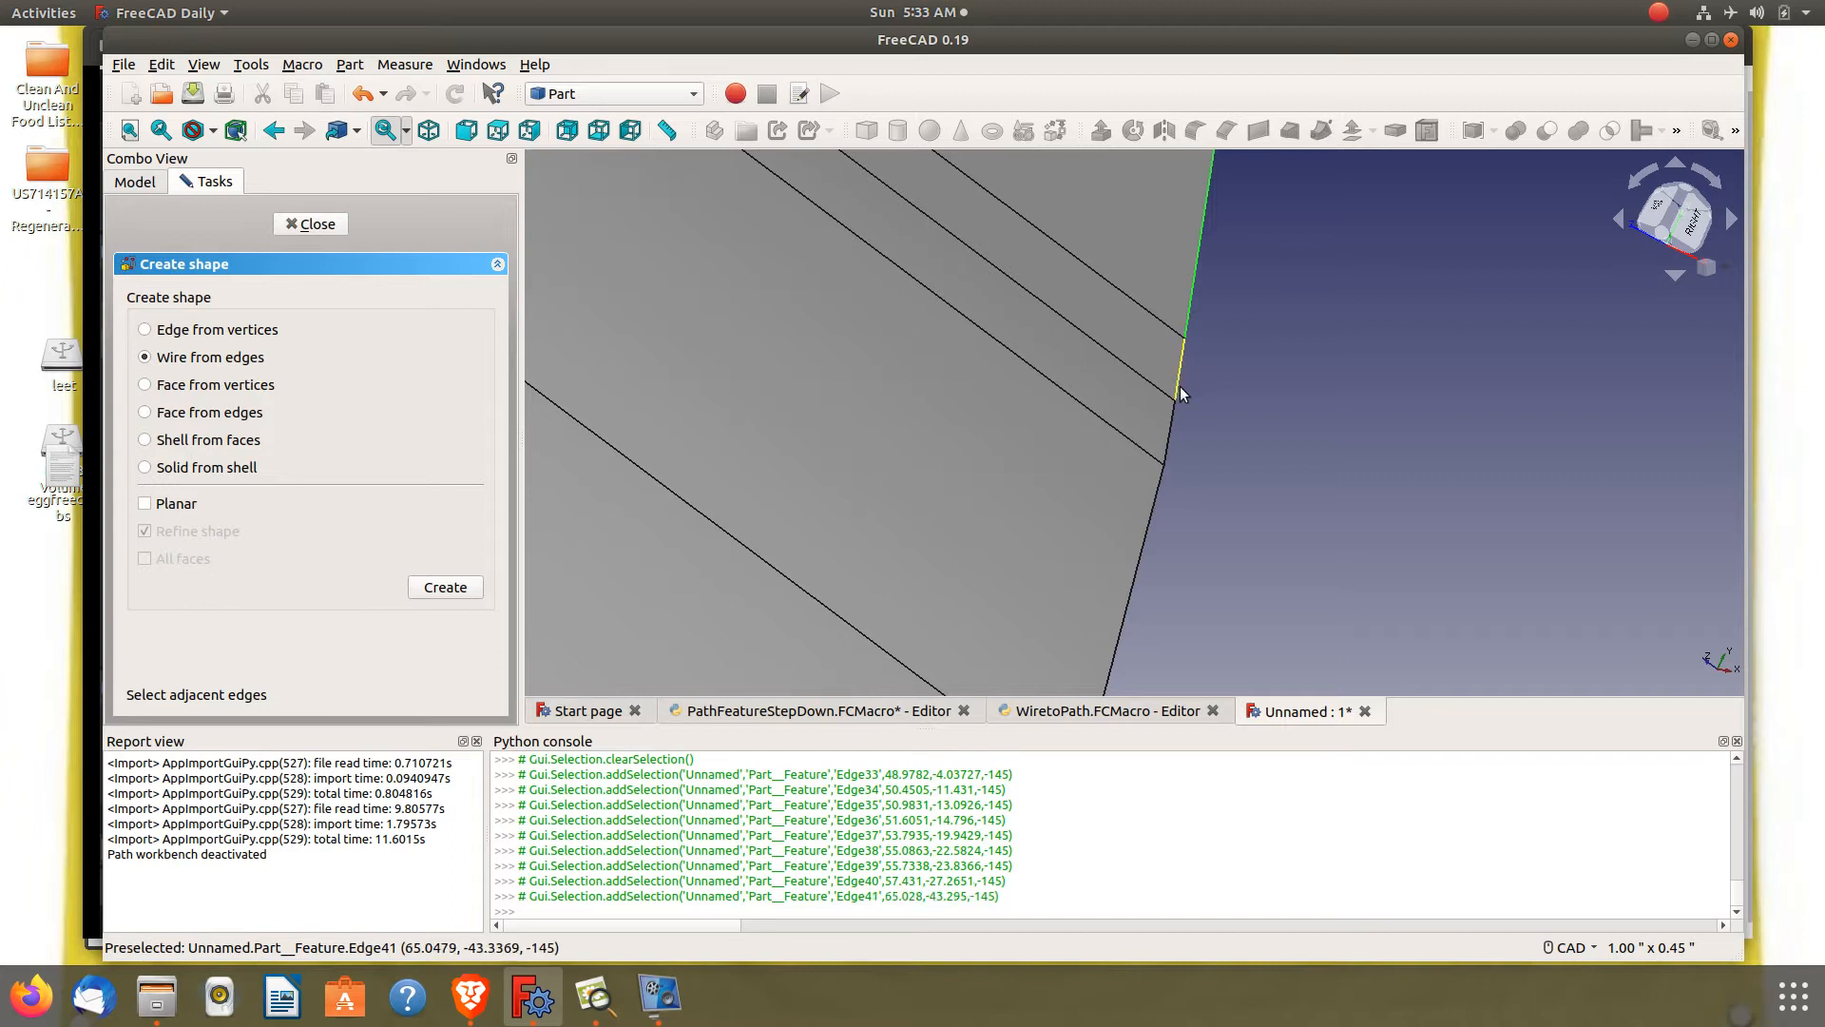
left_click(1168, 442)
left_click(1164, 494)
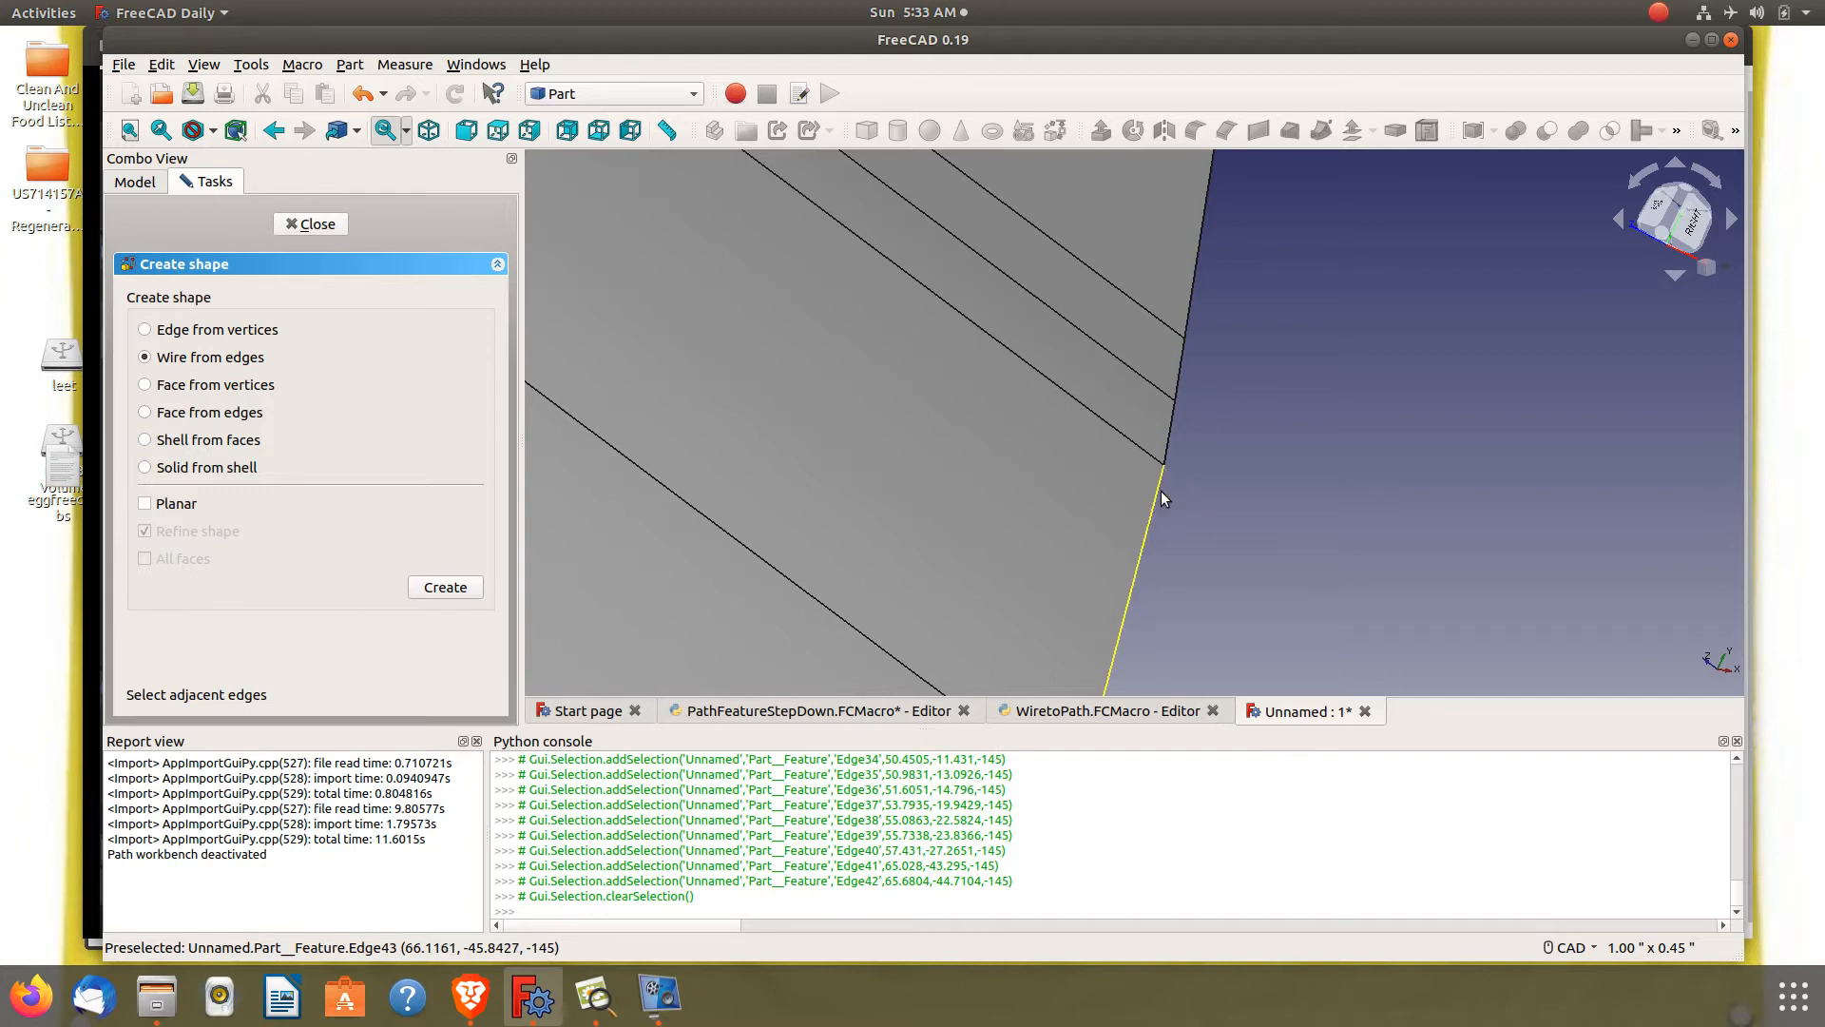
Select the first eight adjacent base edges on the contoured side, Edge33 through Edge40, starting from the sharp corner
scroll(1217, 449, "down", 5)
scroll(1256, 231, "up", 4)
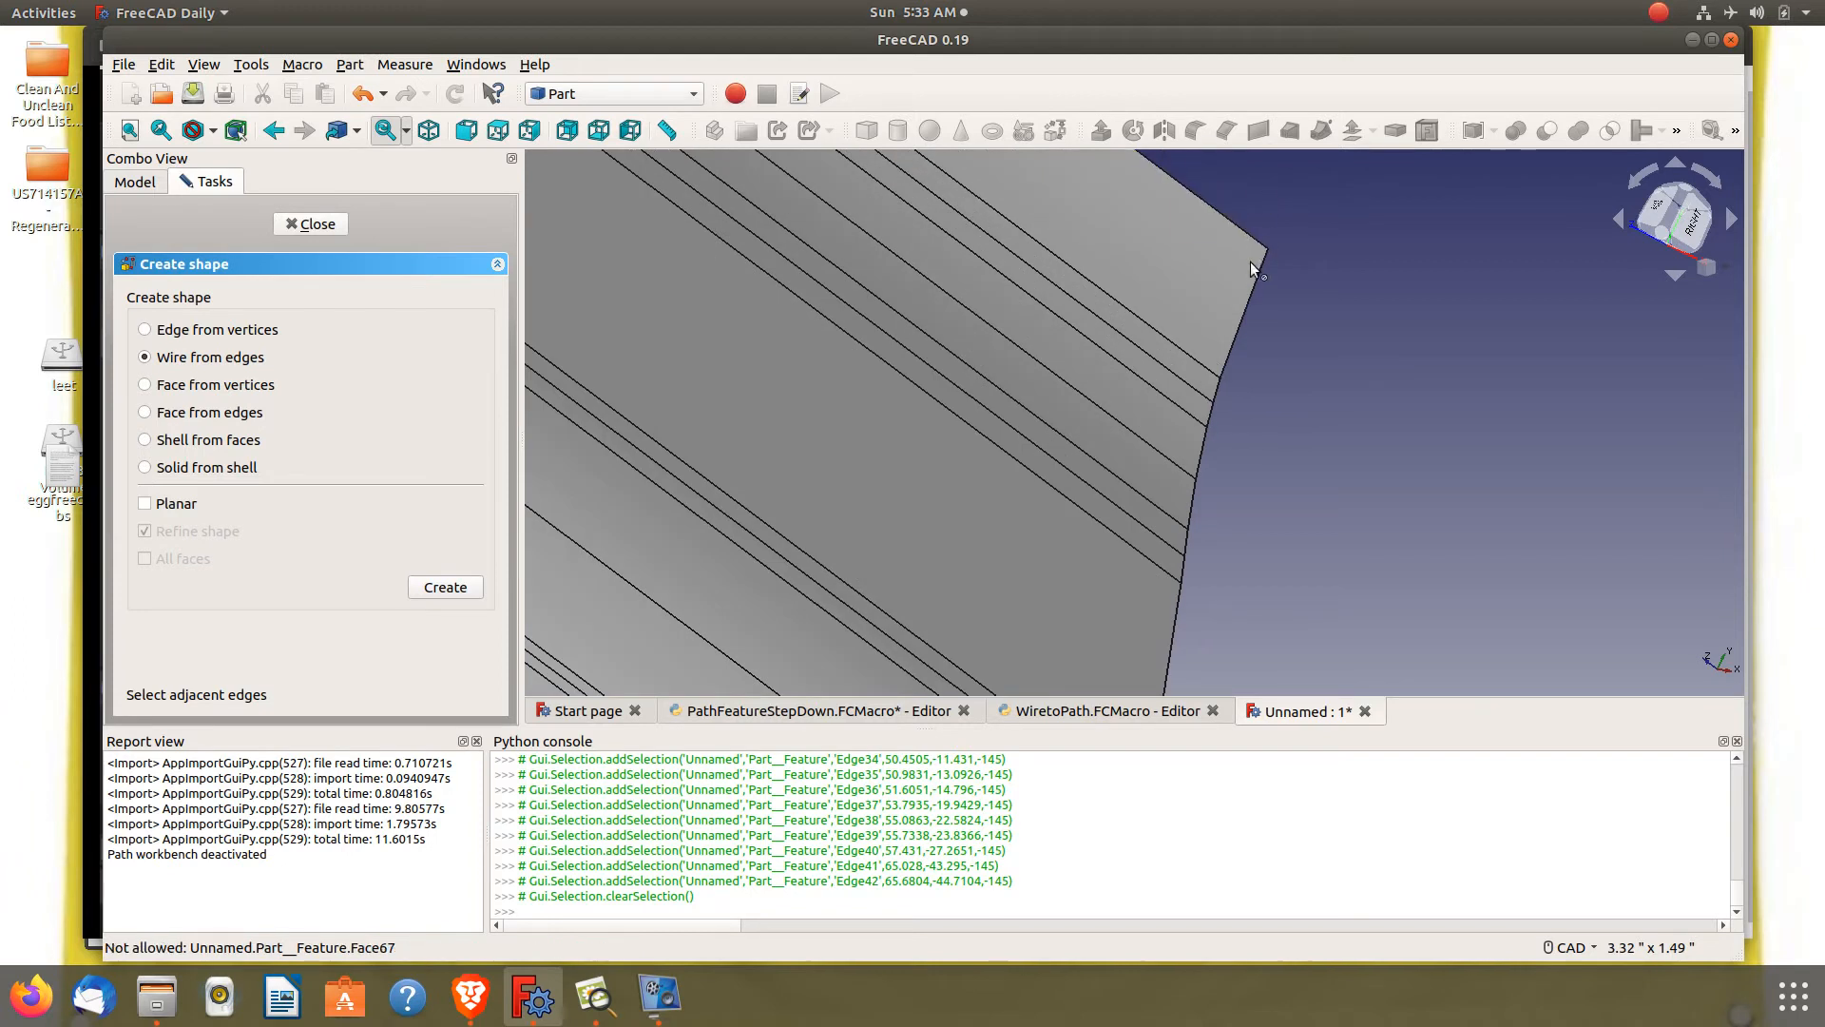
left_click(1253, 287)
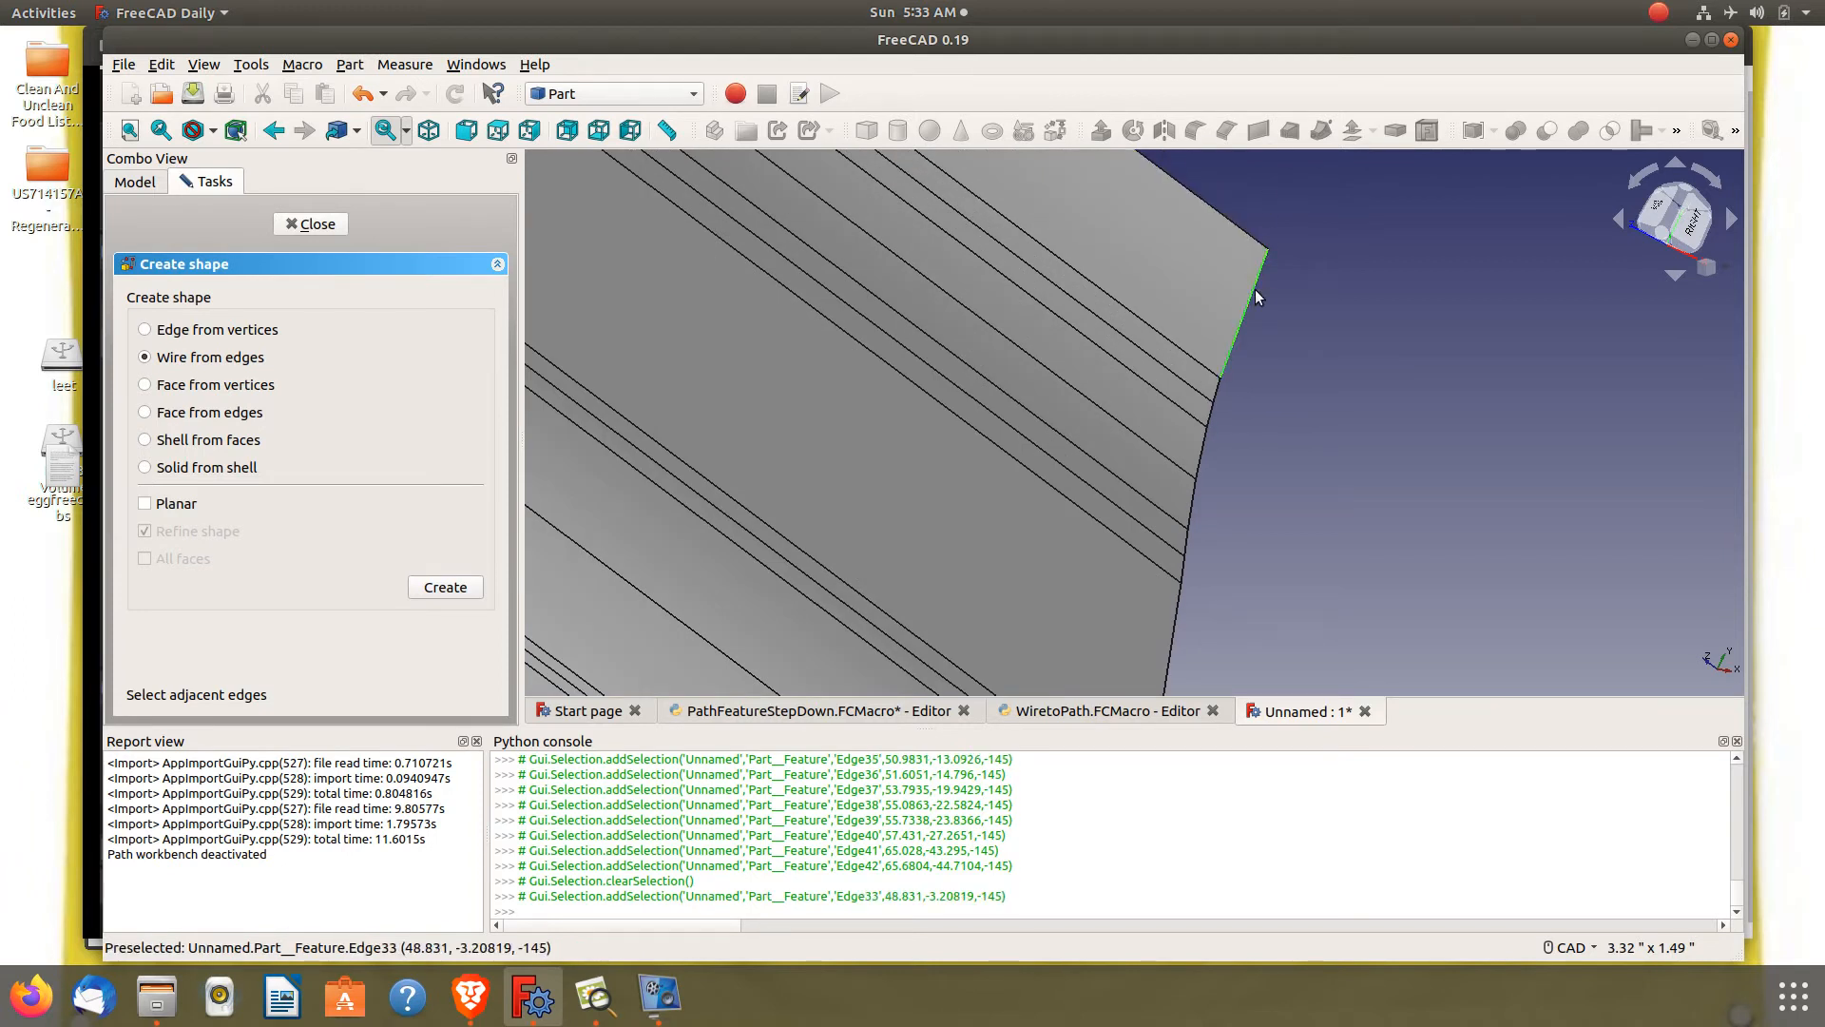
left_click(1217, 392)
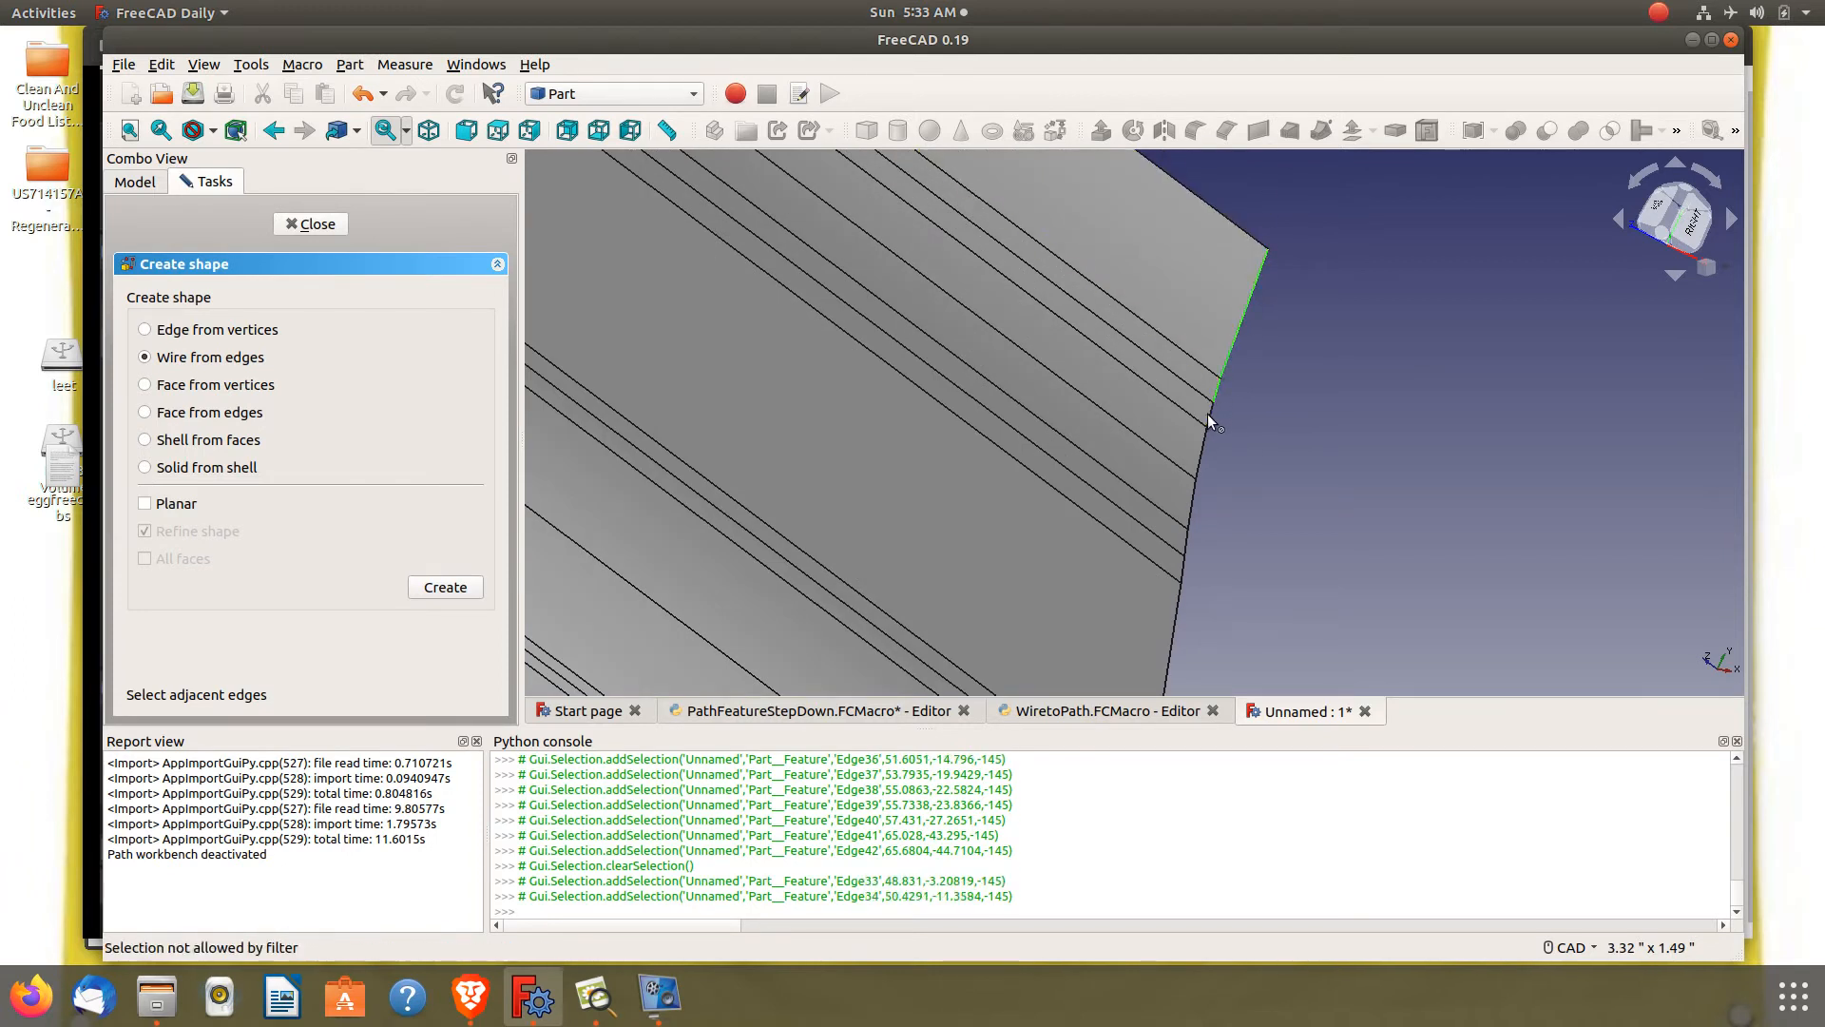
left_click(1211, 420)
left_click(1205, 443)
left_click(1192, 501)
left_click(1185, 545)
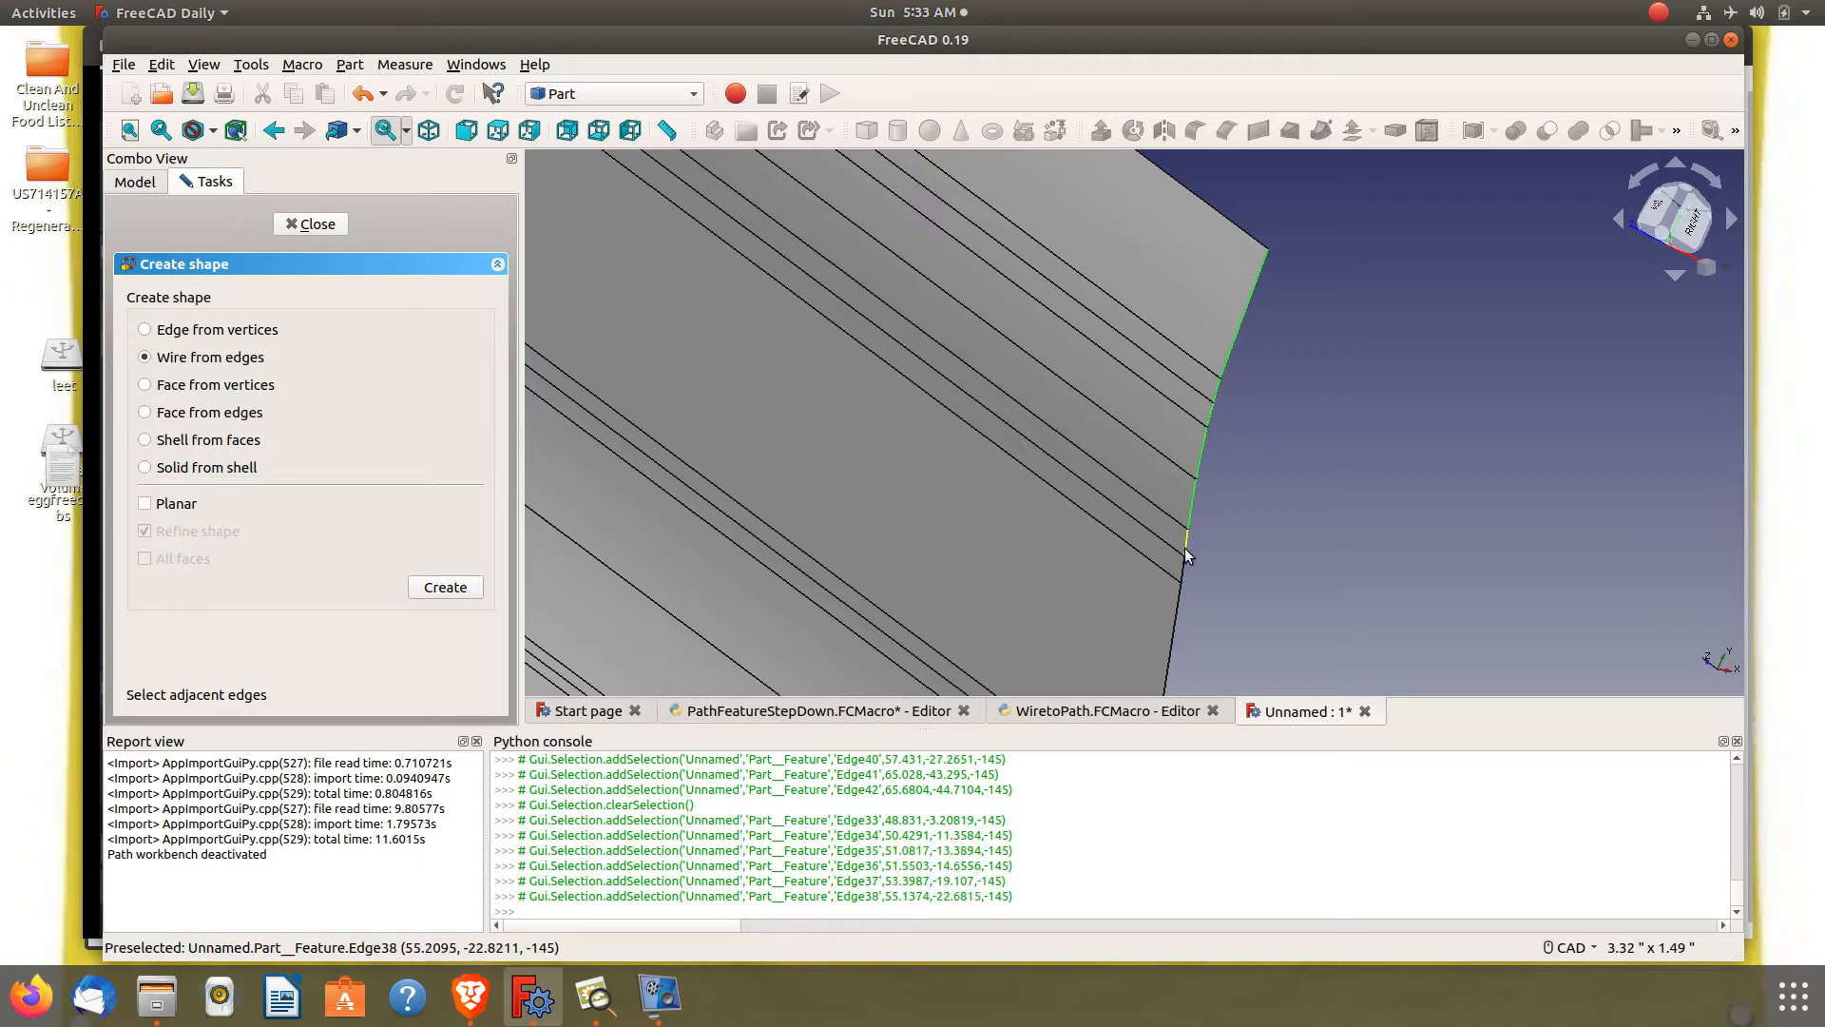
left_click(1181, 574)
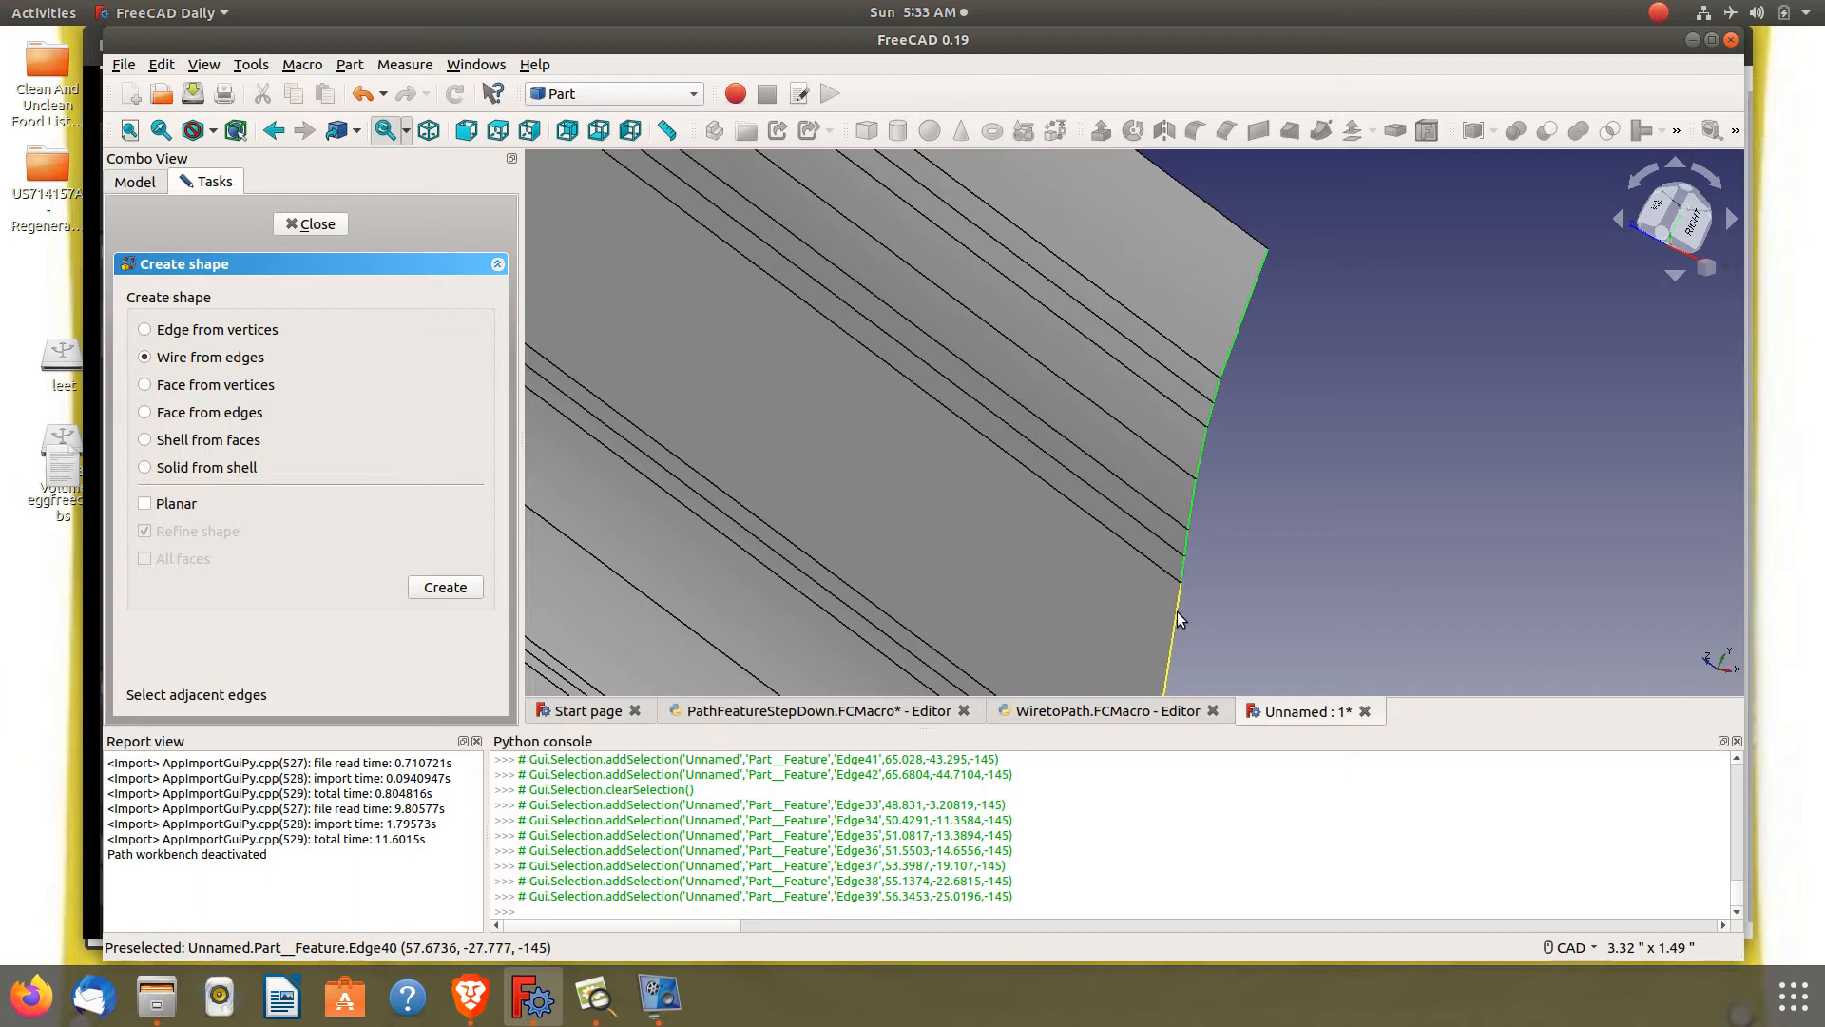
left_click(1177, 612)
Add the next six base edges along the curved part of the contoured side, Edge41 through Edge46, to the selection
scroll(1239, 471, "down", 3)
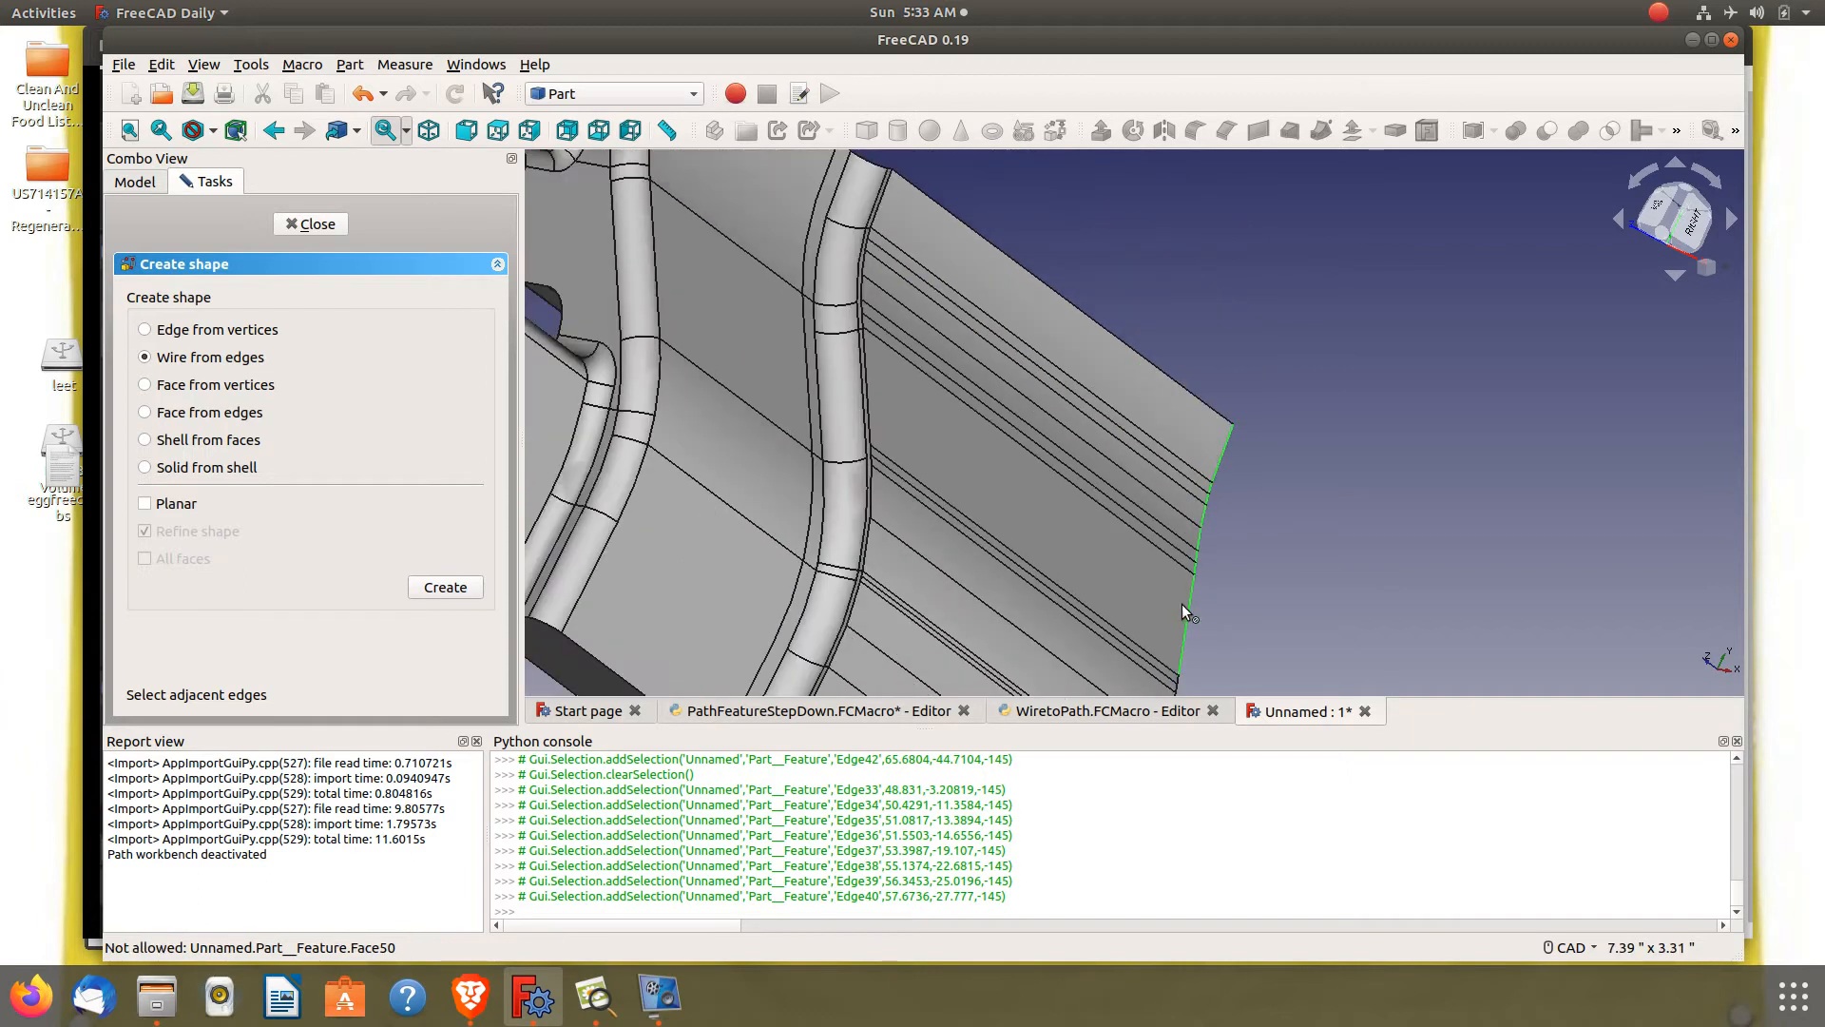
scroll(1216, 338, "down", 3)
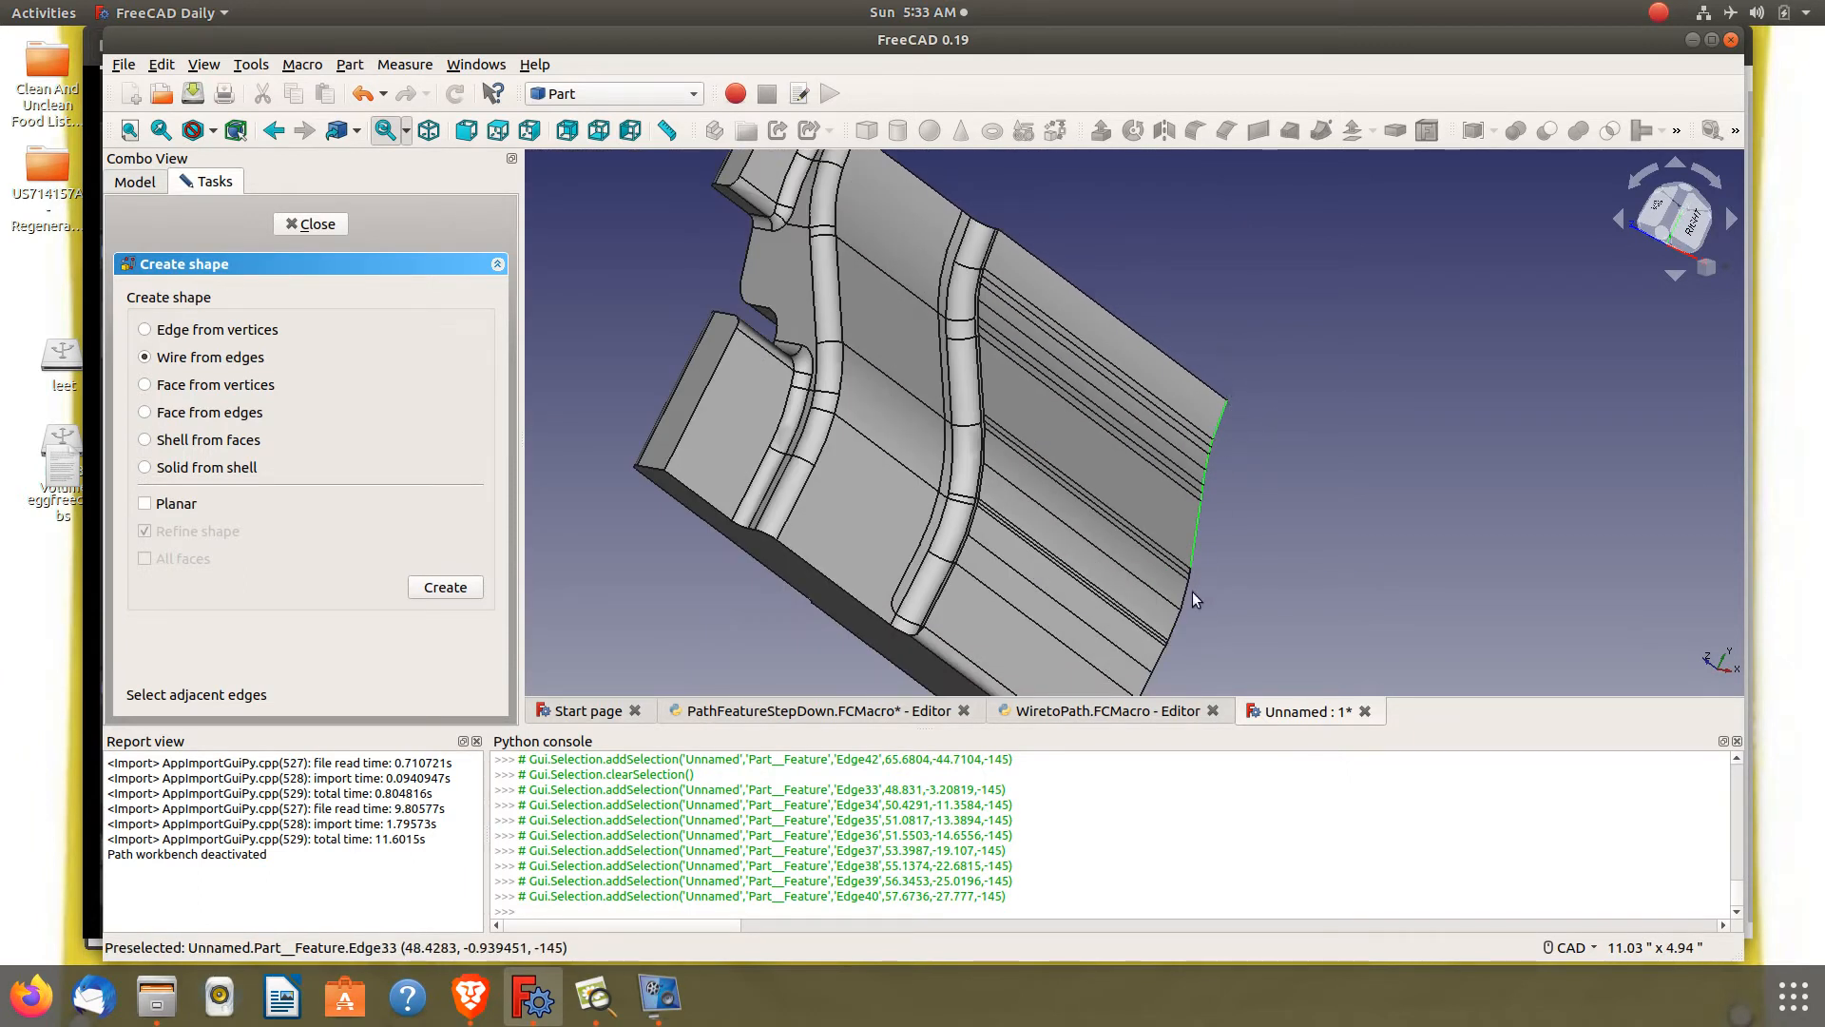
scroll(1188, 622, "up", 5)
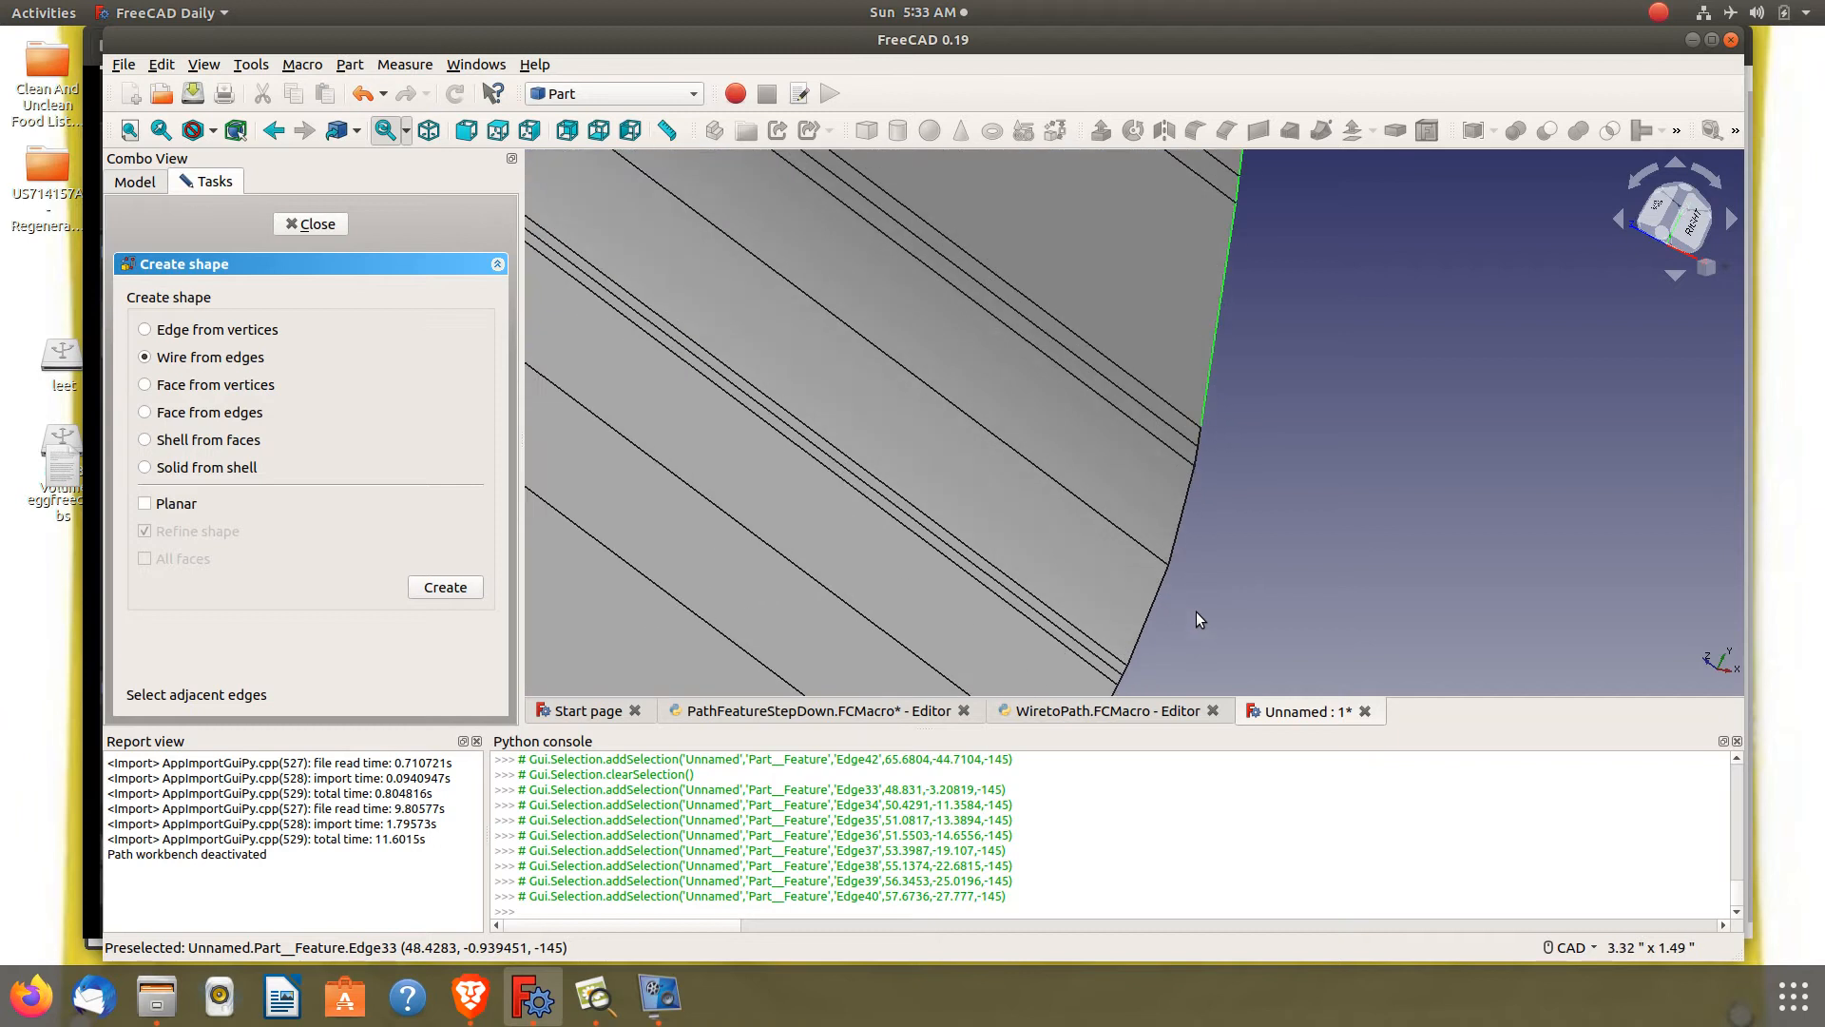
left_click(1202, 437)
left_click(1198, 454)
left_click(1188, 488)
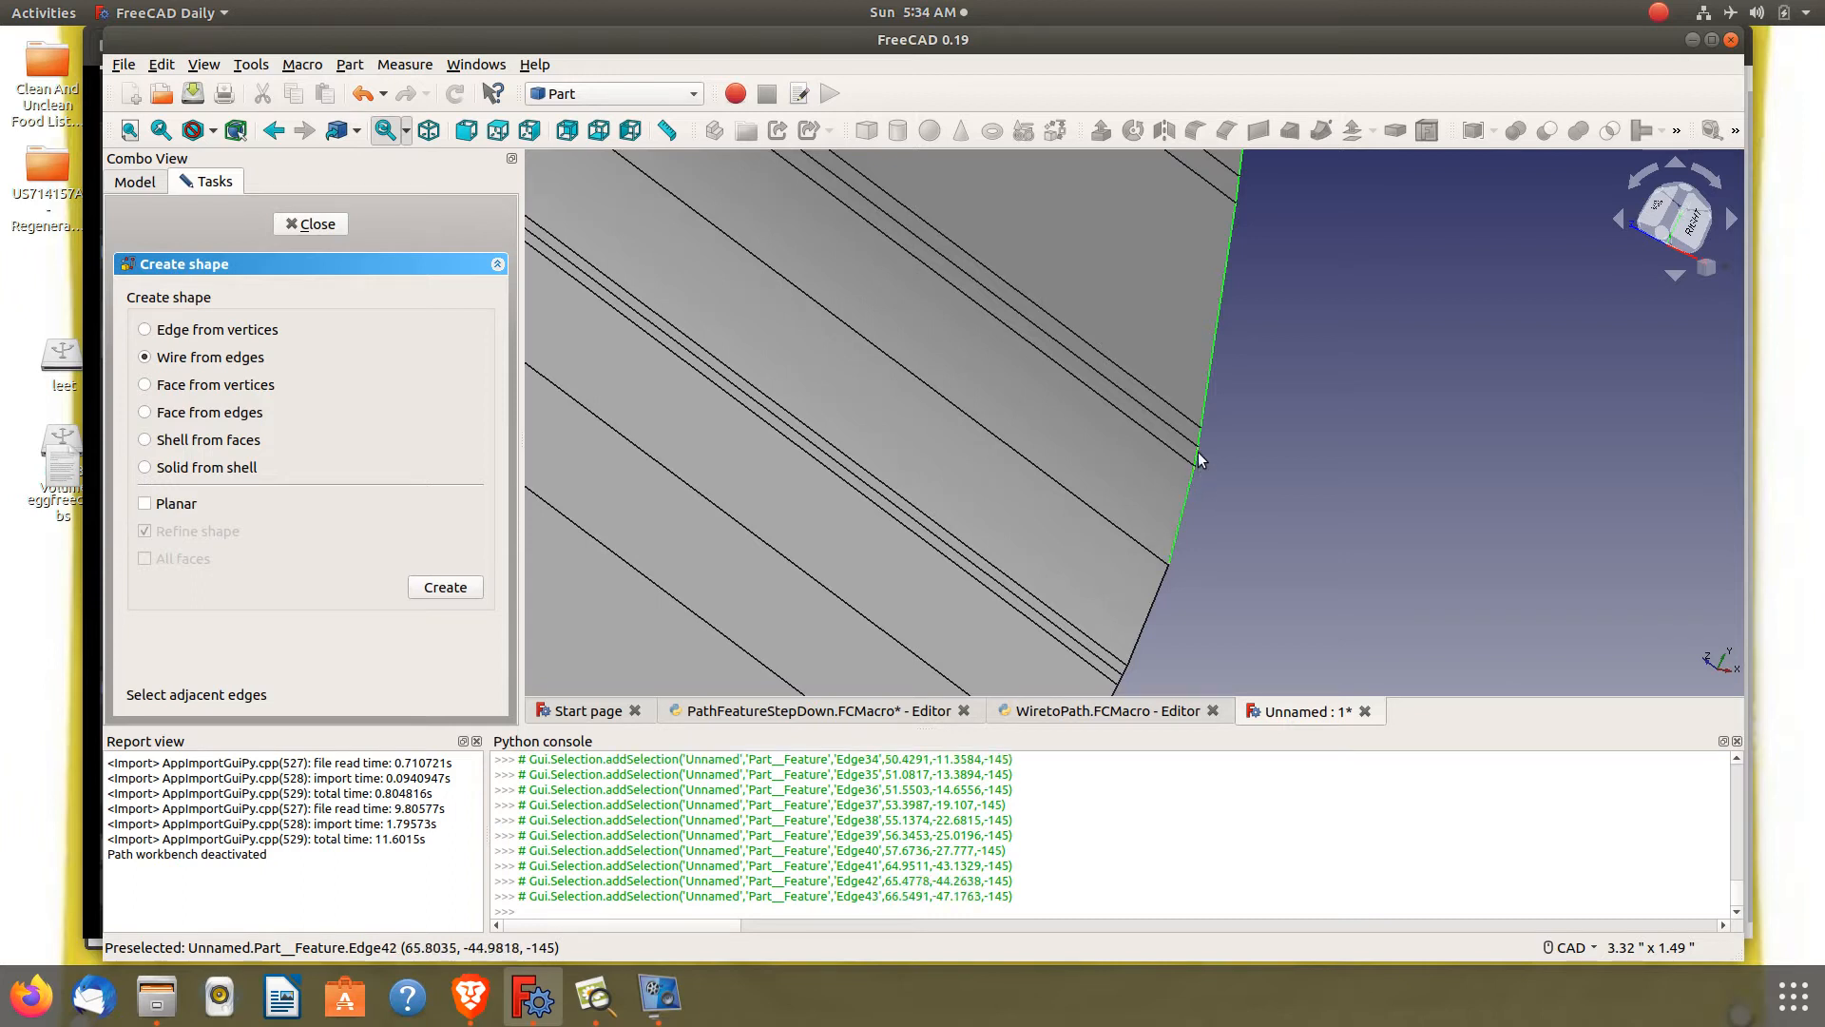
left_click(1163, 583)
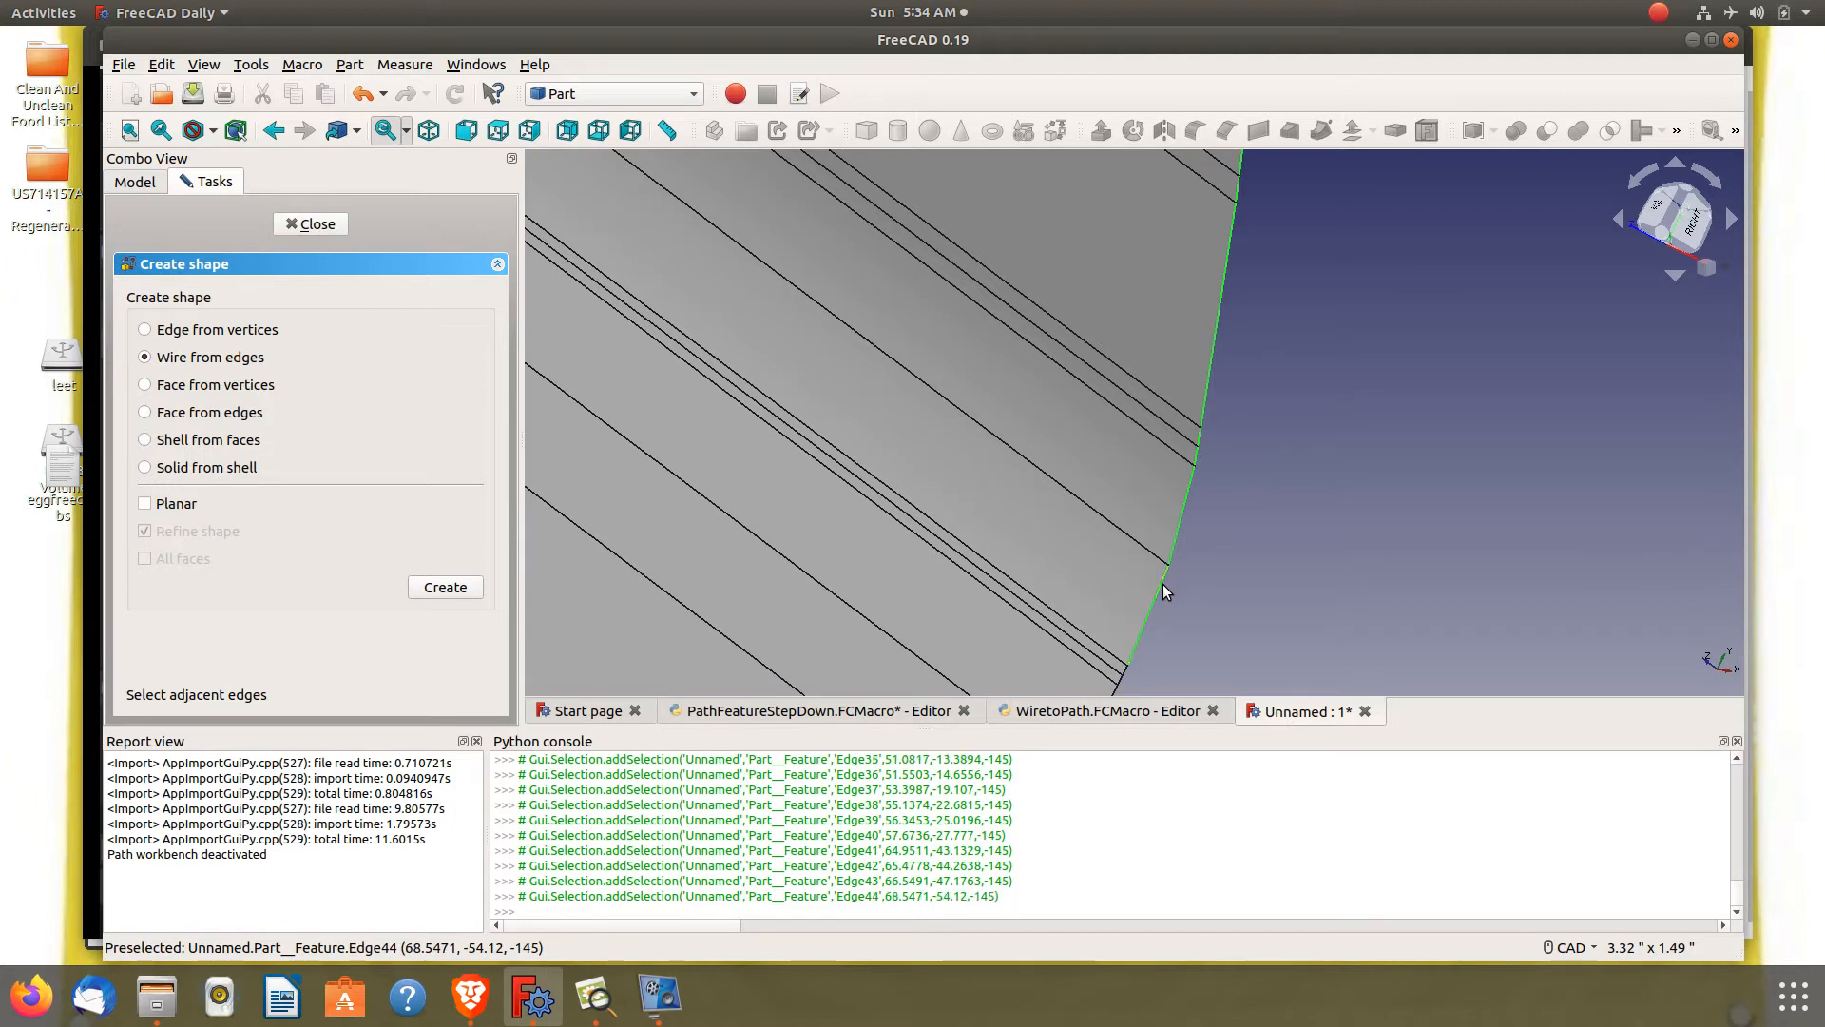
left_click(1126, 671)
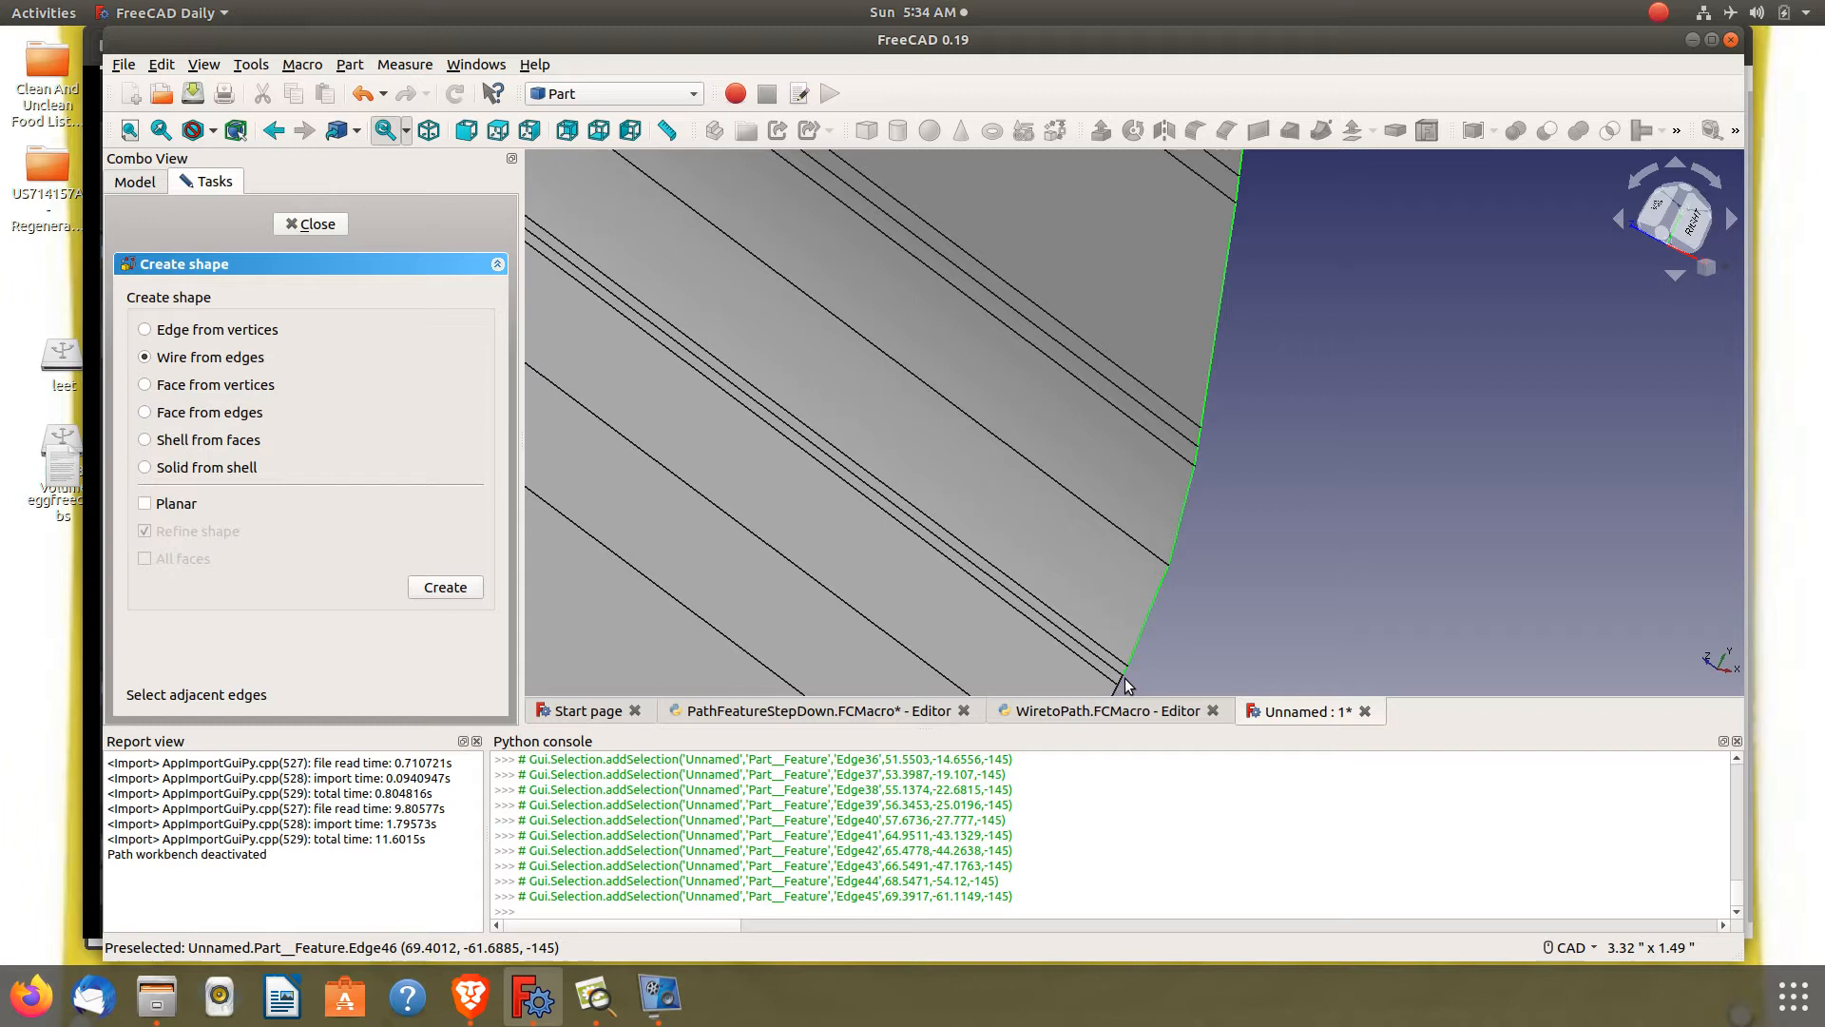
left_click(1124, 681)
Add the last base edges, Edge47 through the rounded corner Edge50, create the wire from the whole chain, and close the Shape builder
scroll(1212, 478, "up", 2)
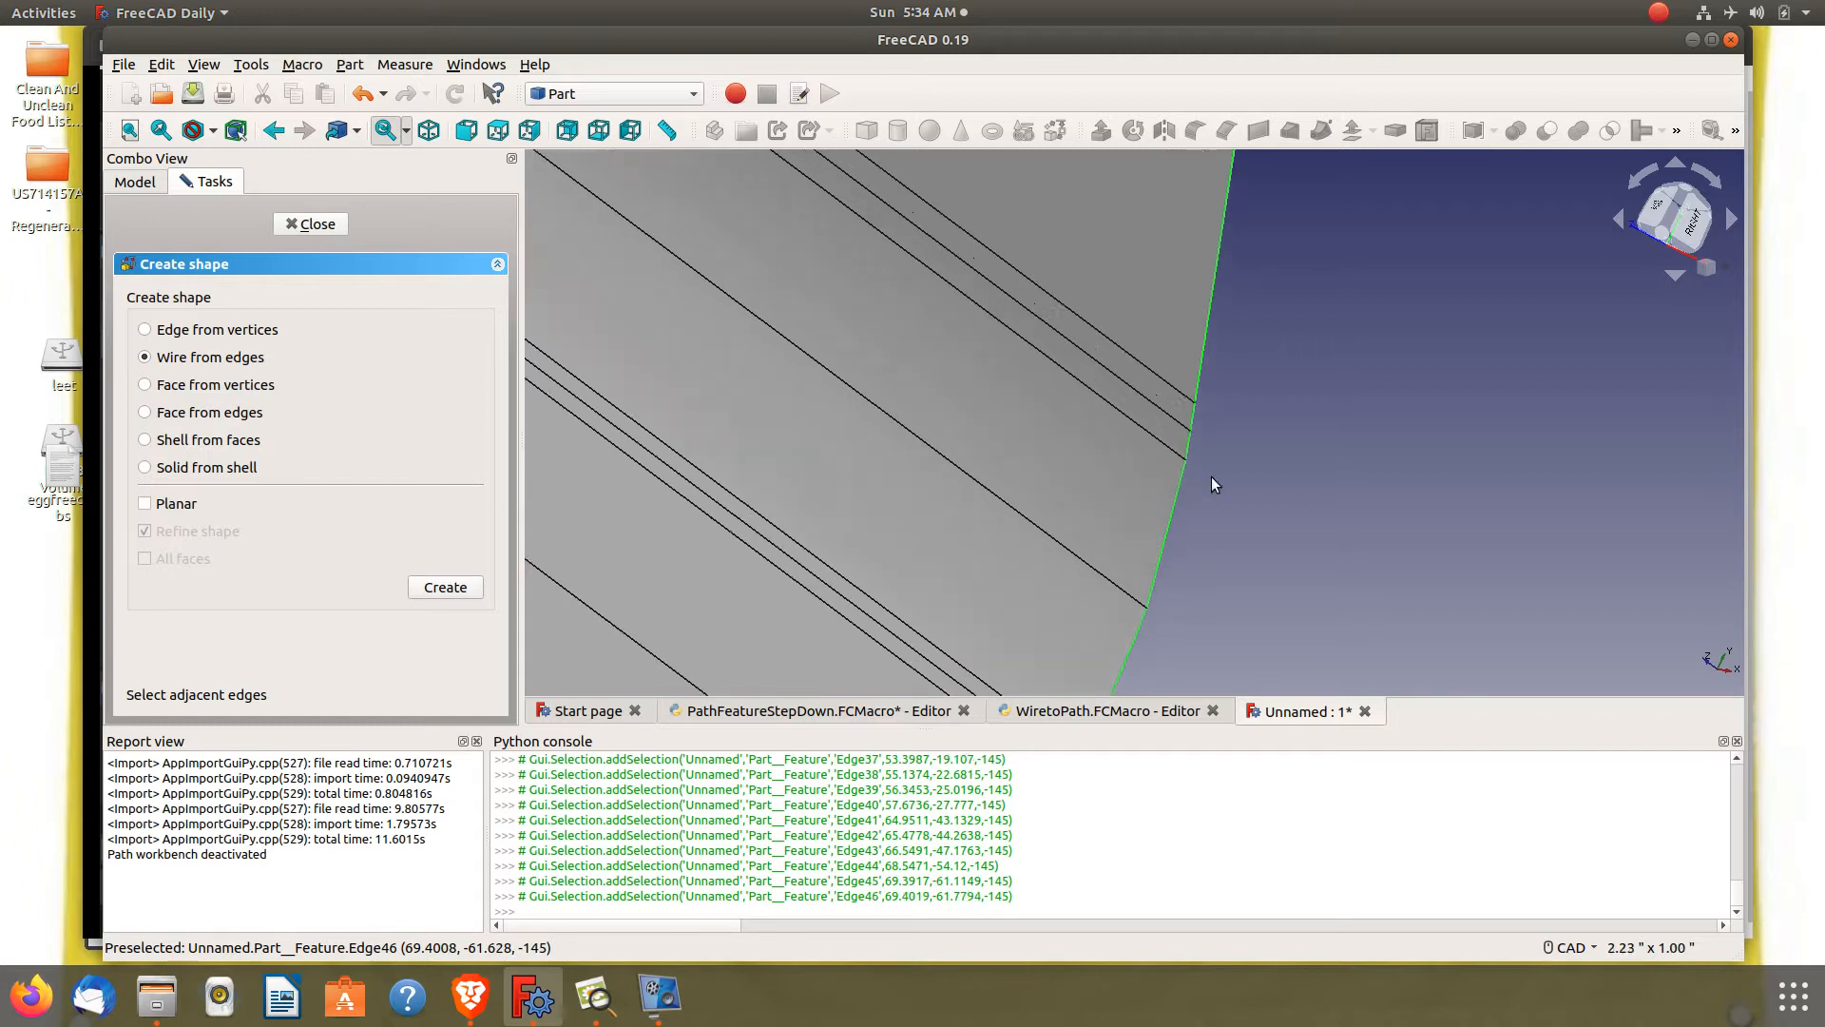
scroll(1211, 470, "down", 4)
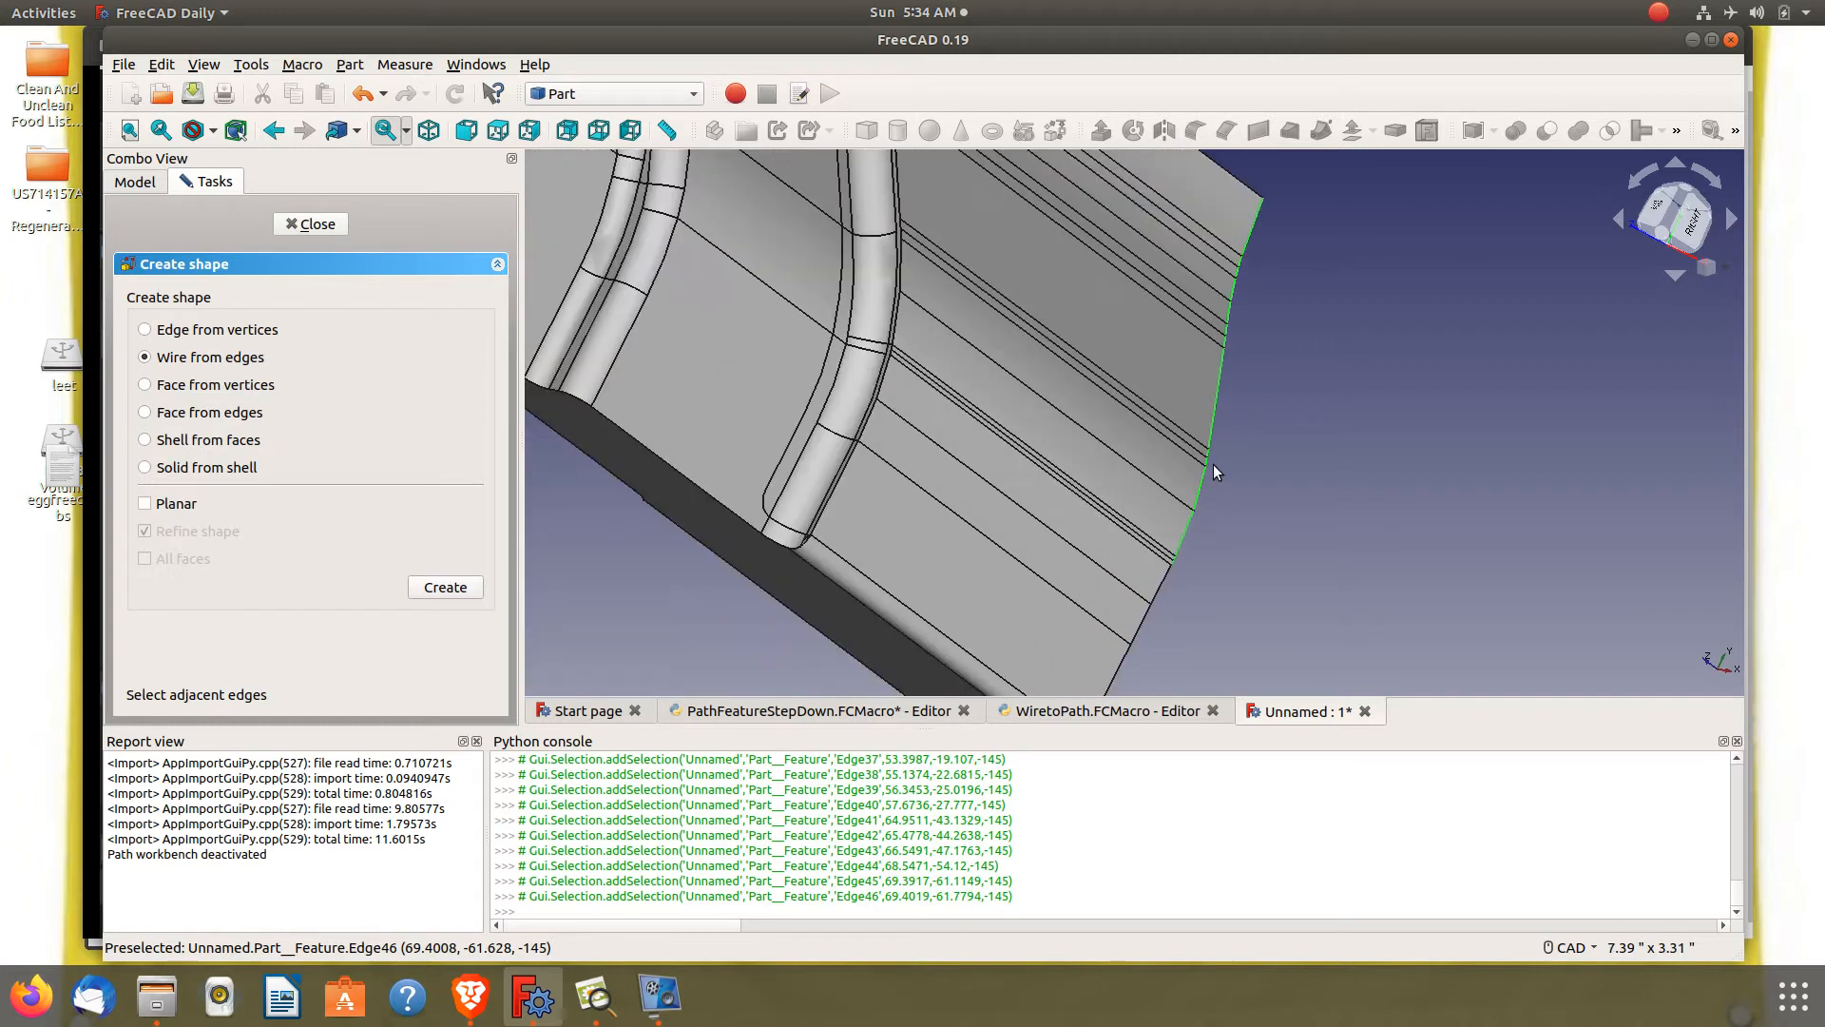
left_click(1159, 591)
left_click(1142, 618)
left_click(1128, 652)
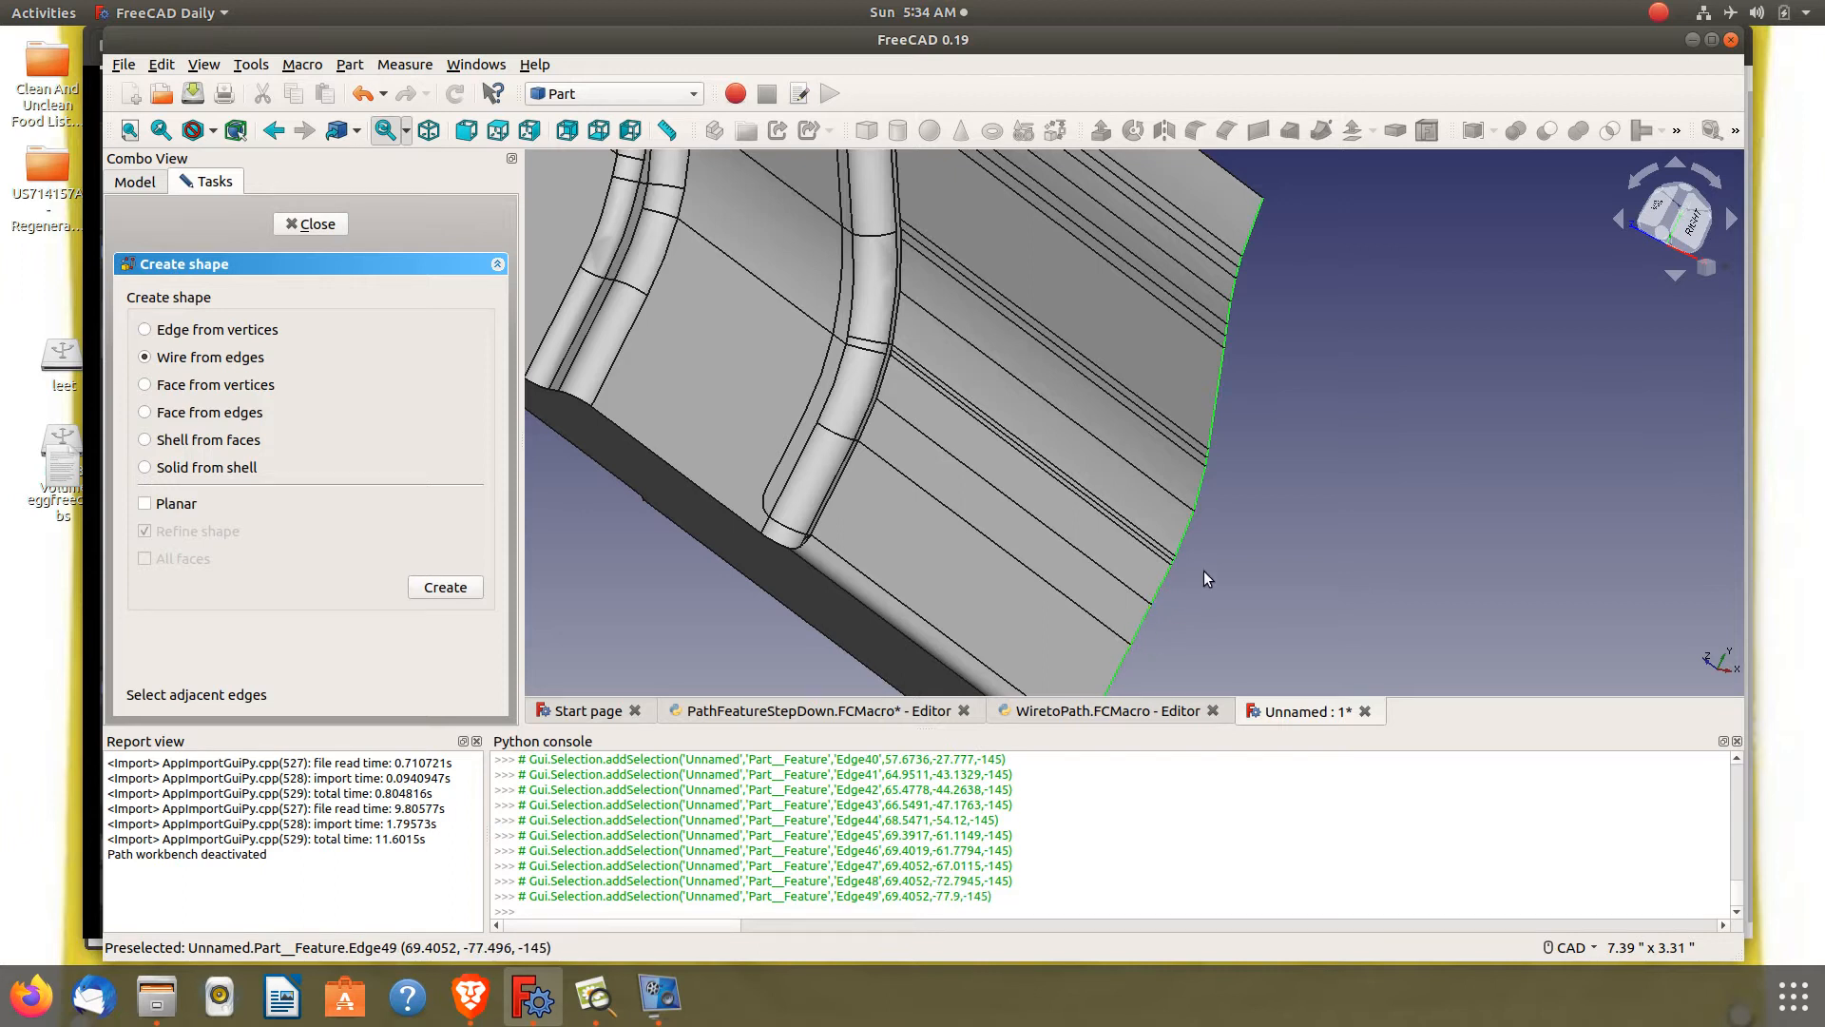
scroll(1205, 544, "down", 3)
scroll(1131, 641, "up", 4)
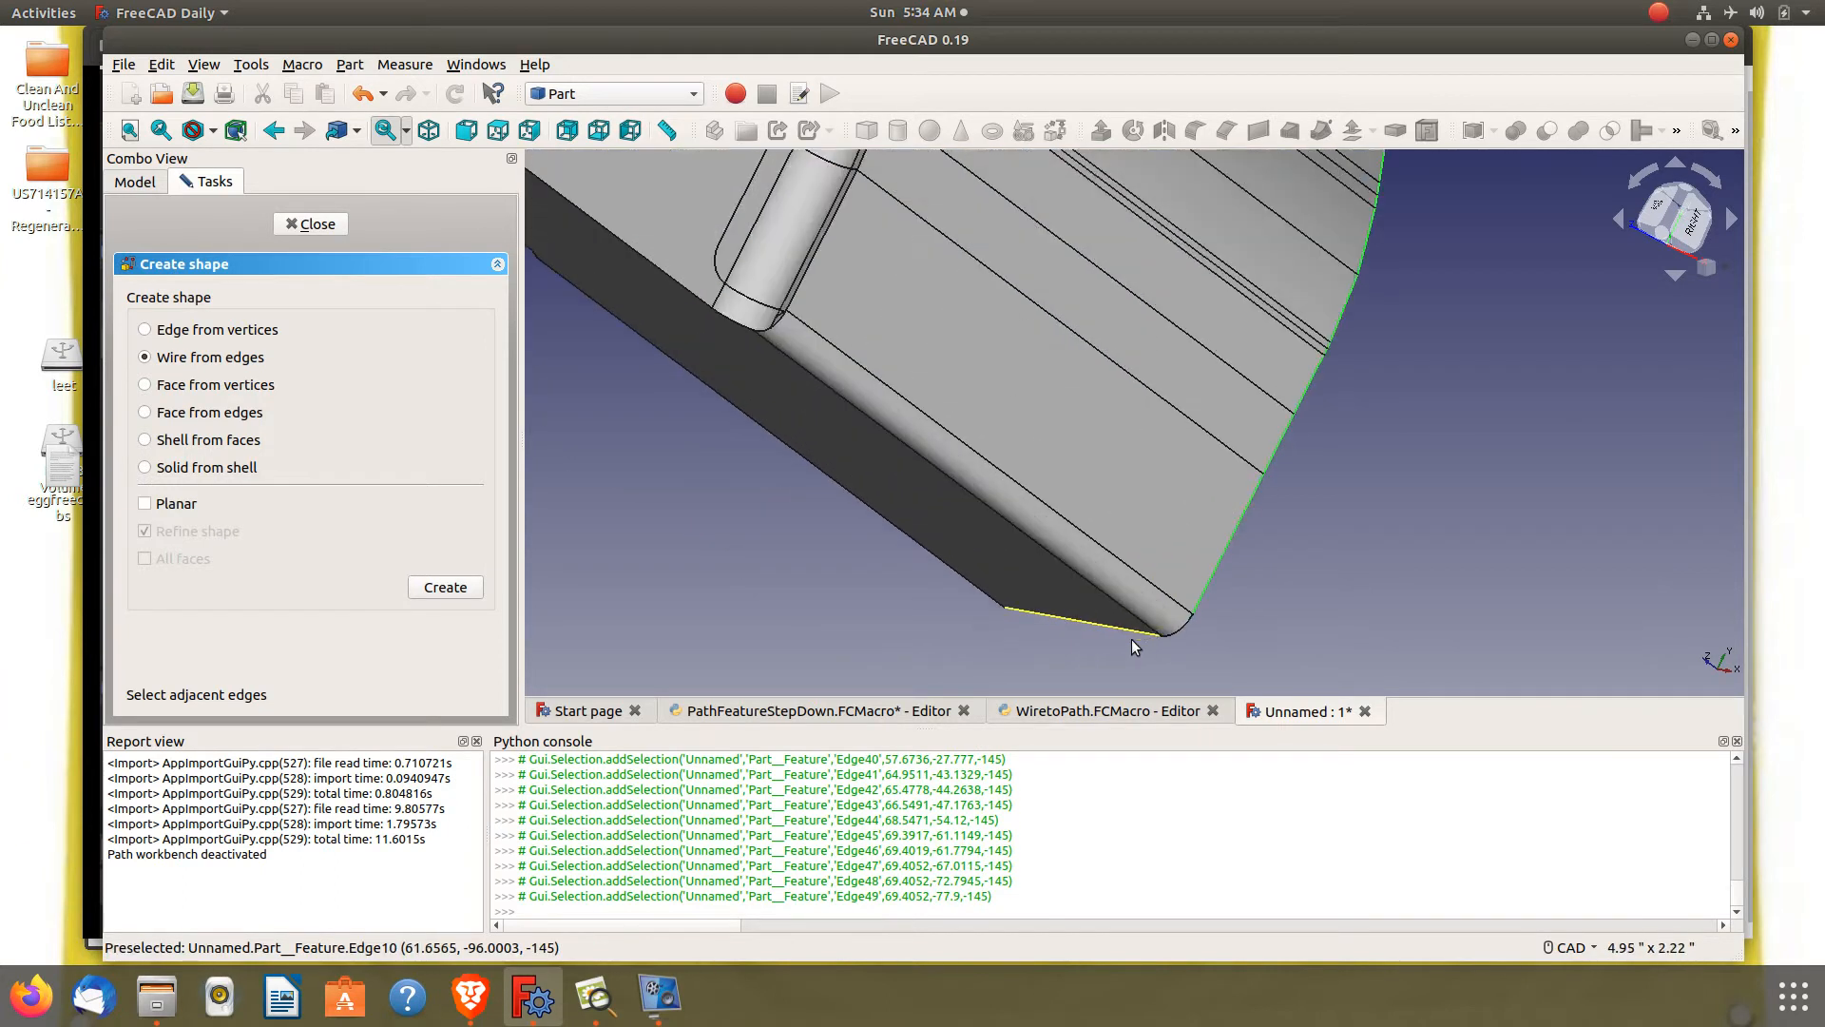
left_click(1176, 631)
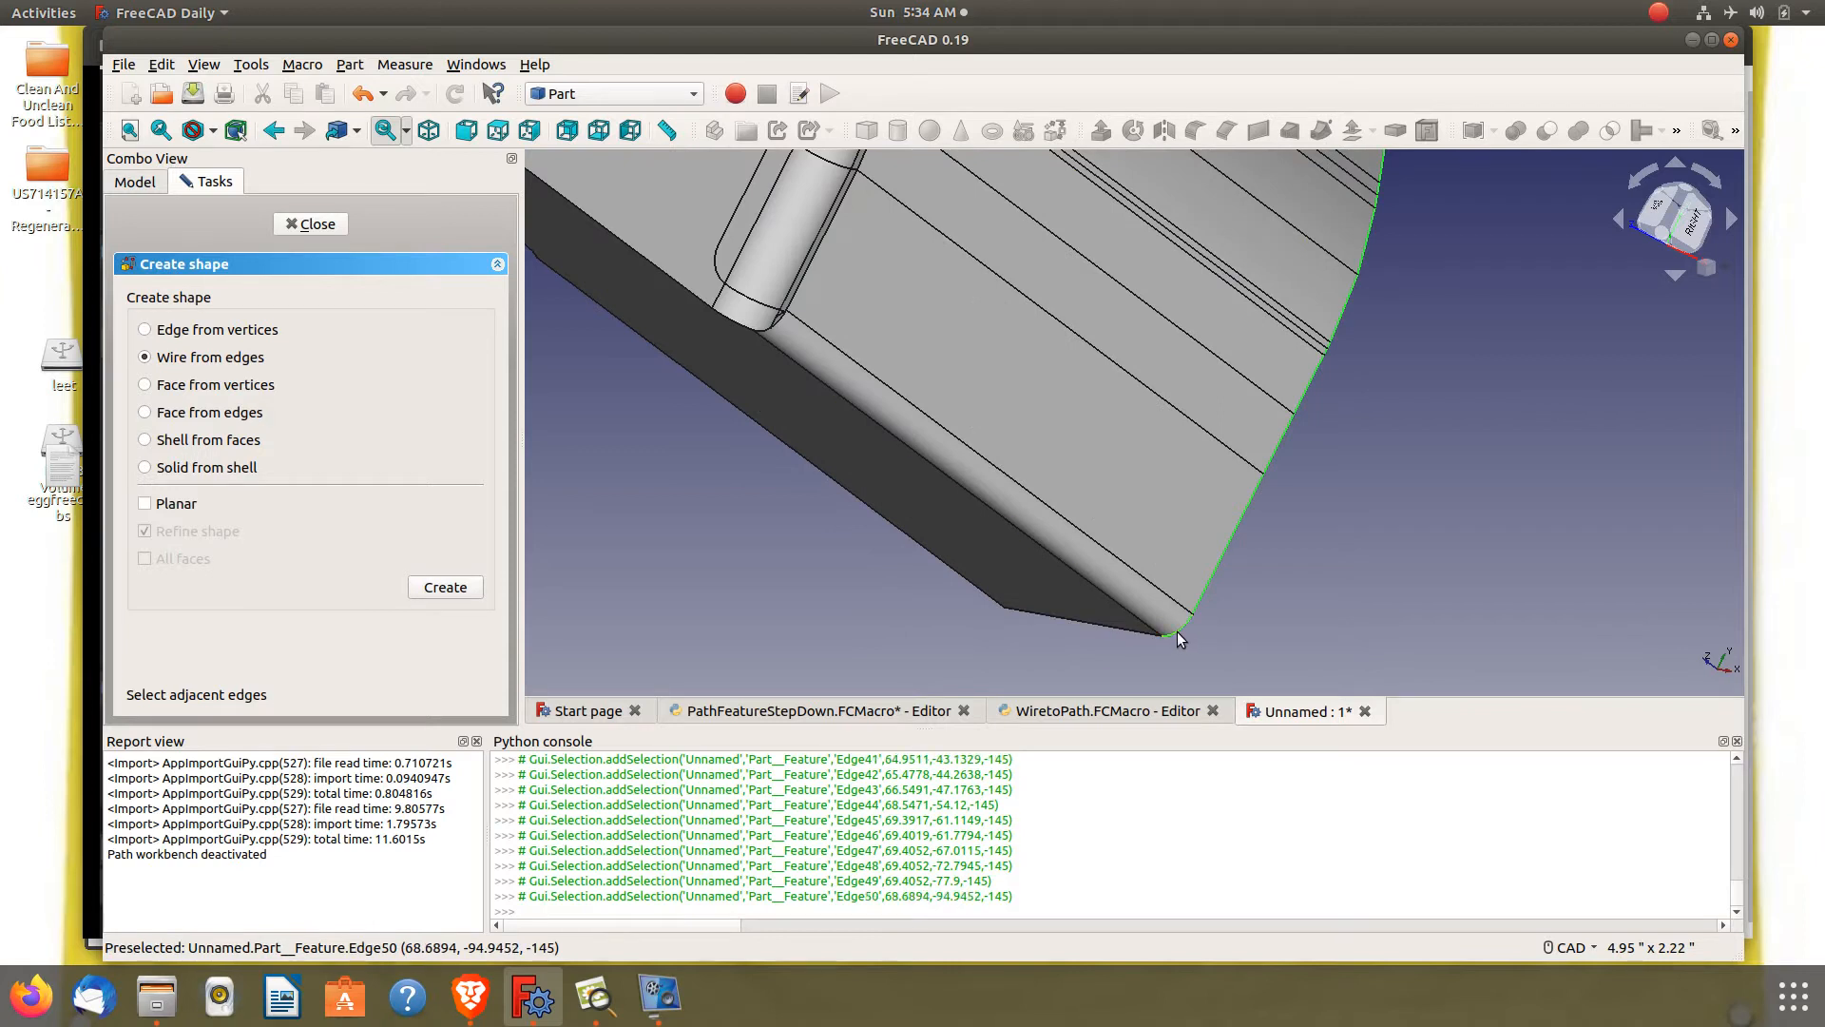
left_click(460, 591)
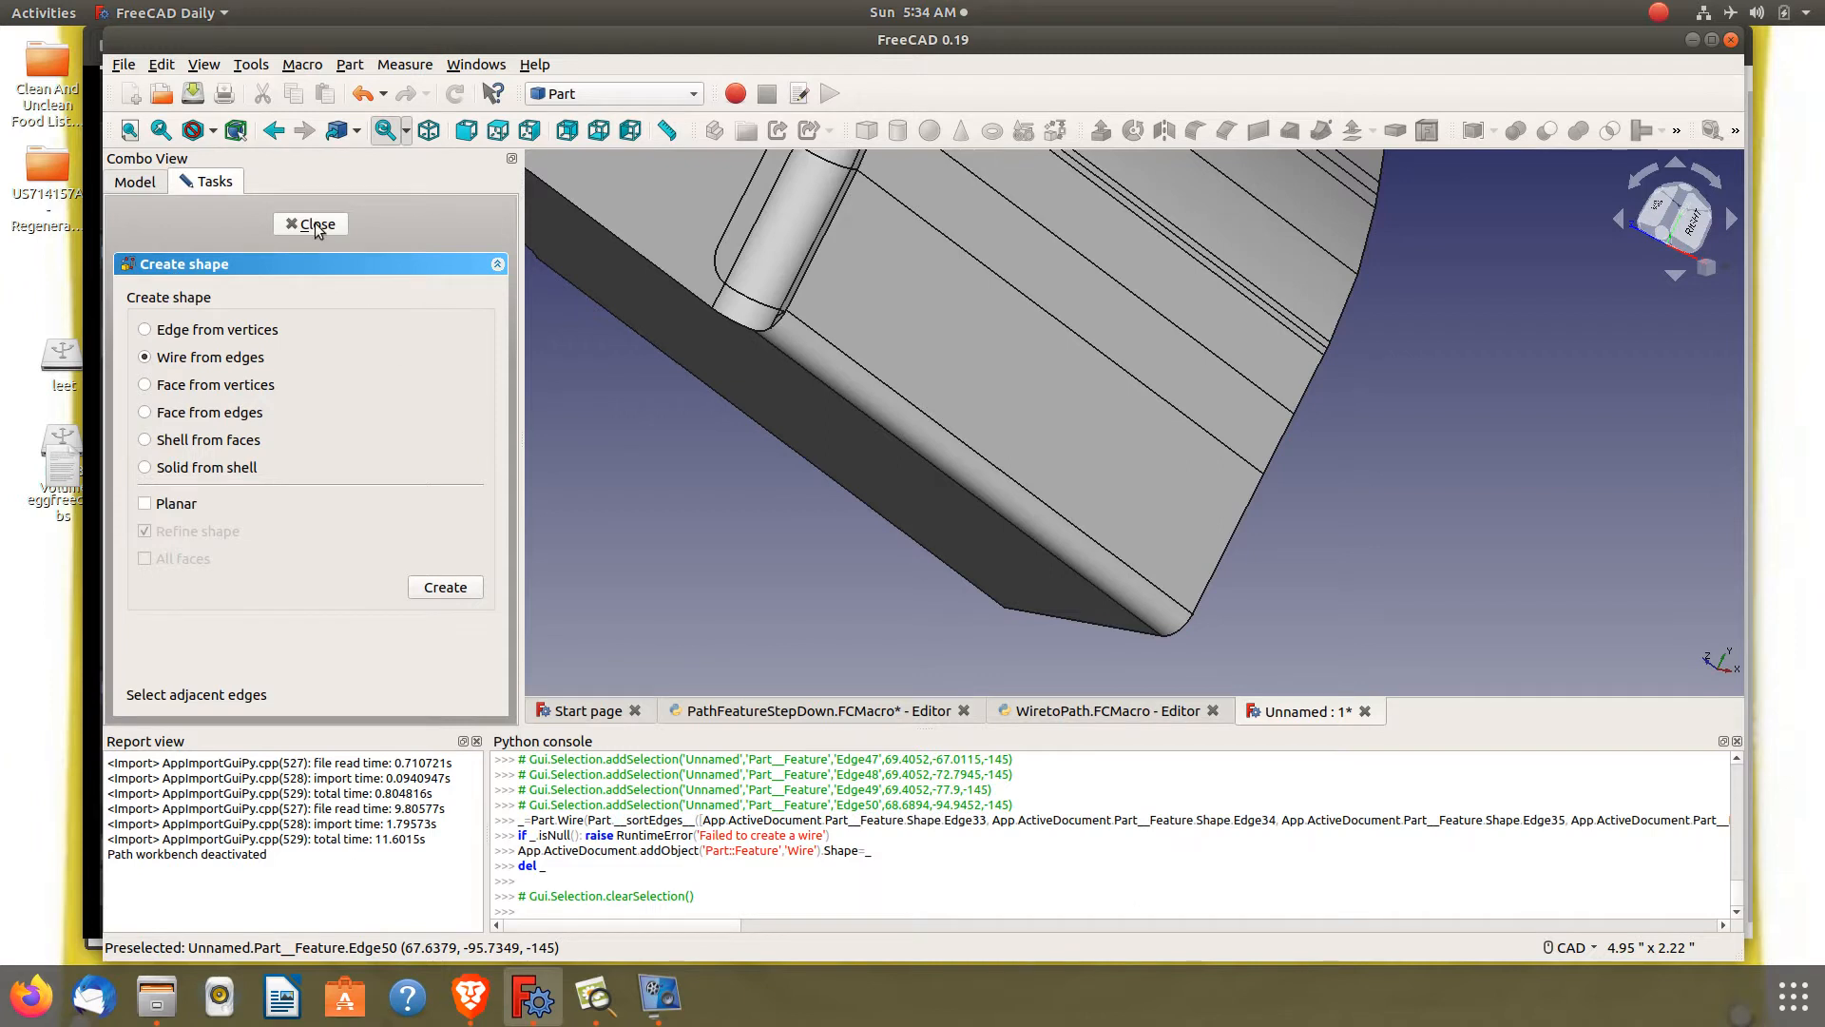
left_click(316, 225)
Hide the product-name solid and view the two wires from the top
scroll(647, 344, "down", 3)
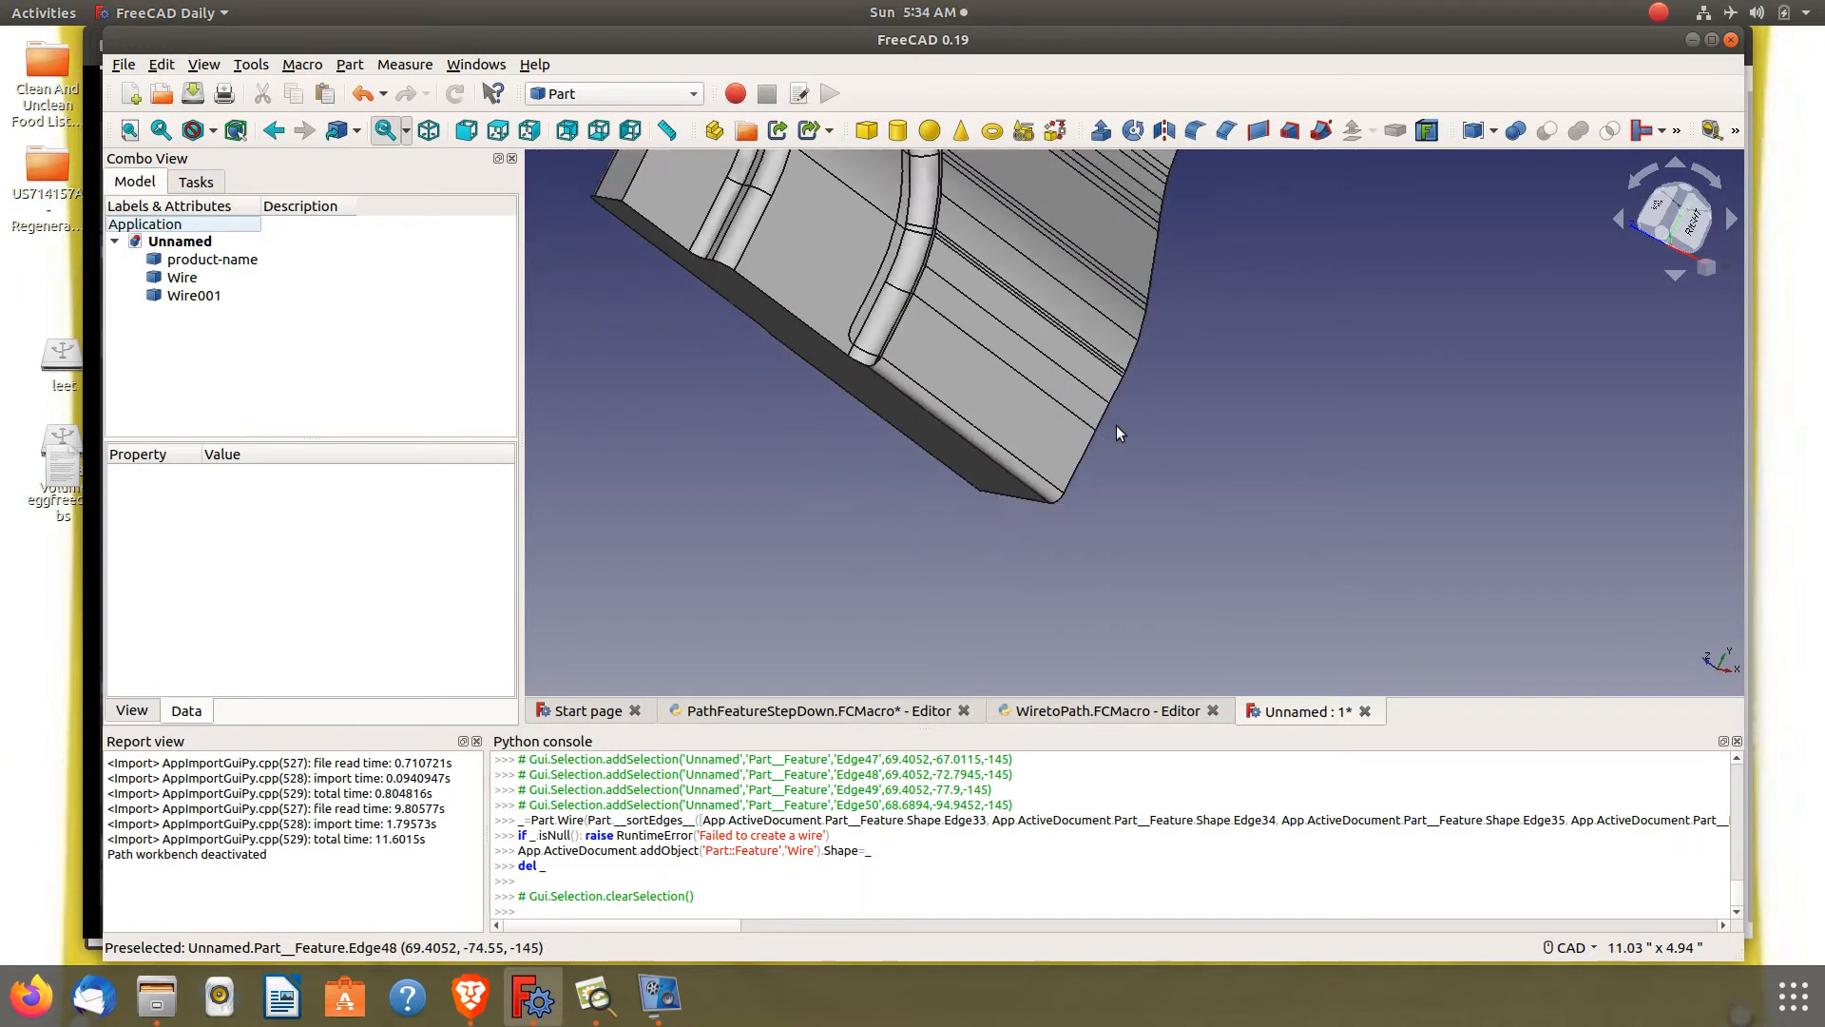
scroll(1119, 427, "down", 4)
scroll(1114, 344, "up", 2)
middle_click_drag(1110, 335, 1247, 395)
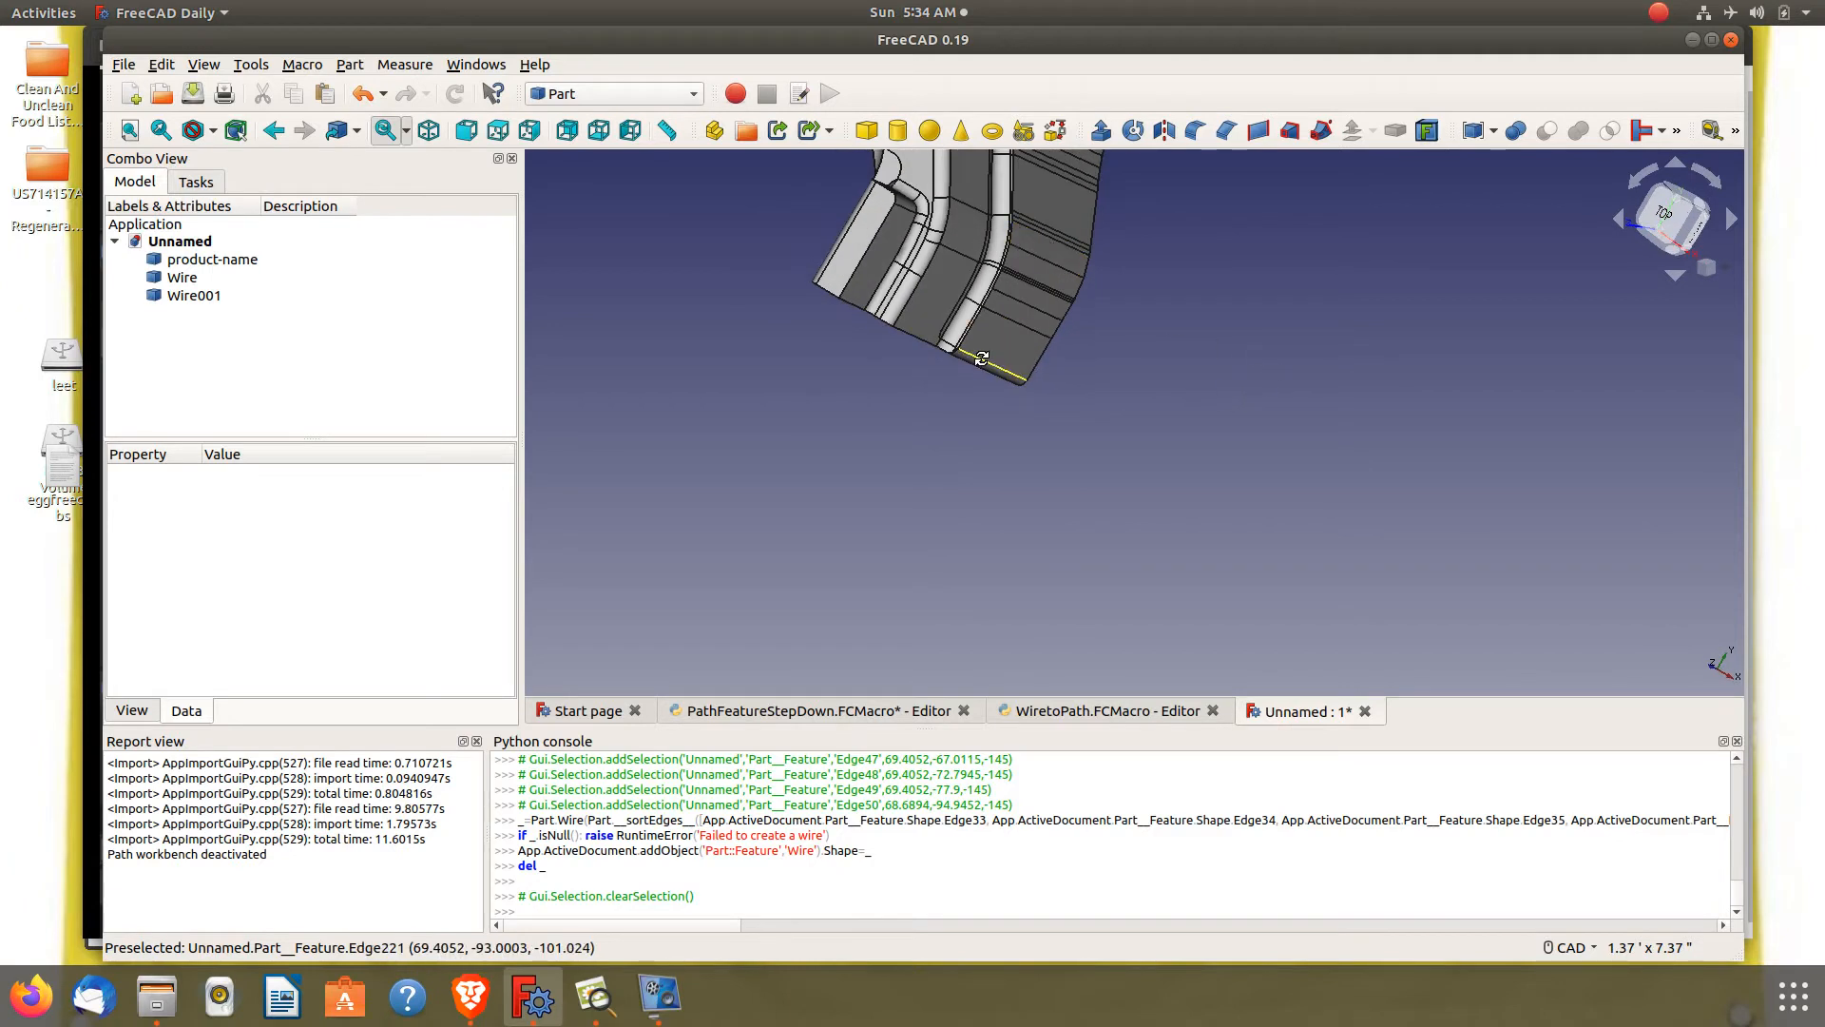
middle_click_drag(981, 358, 1071, 338)
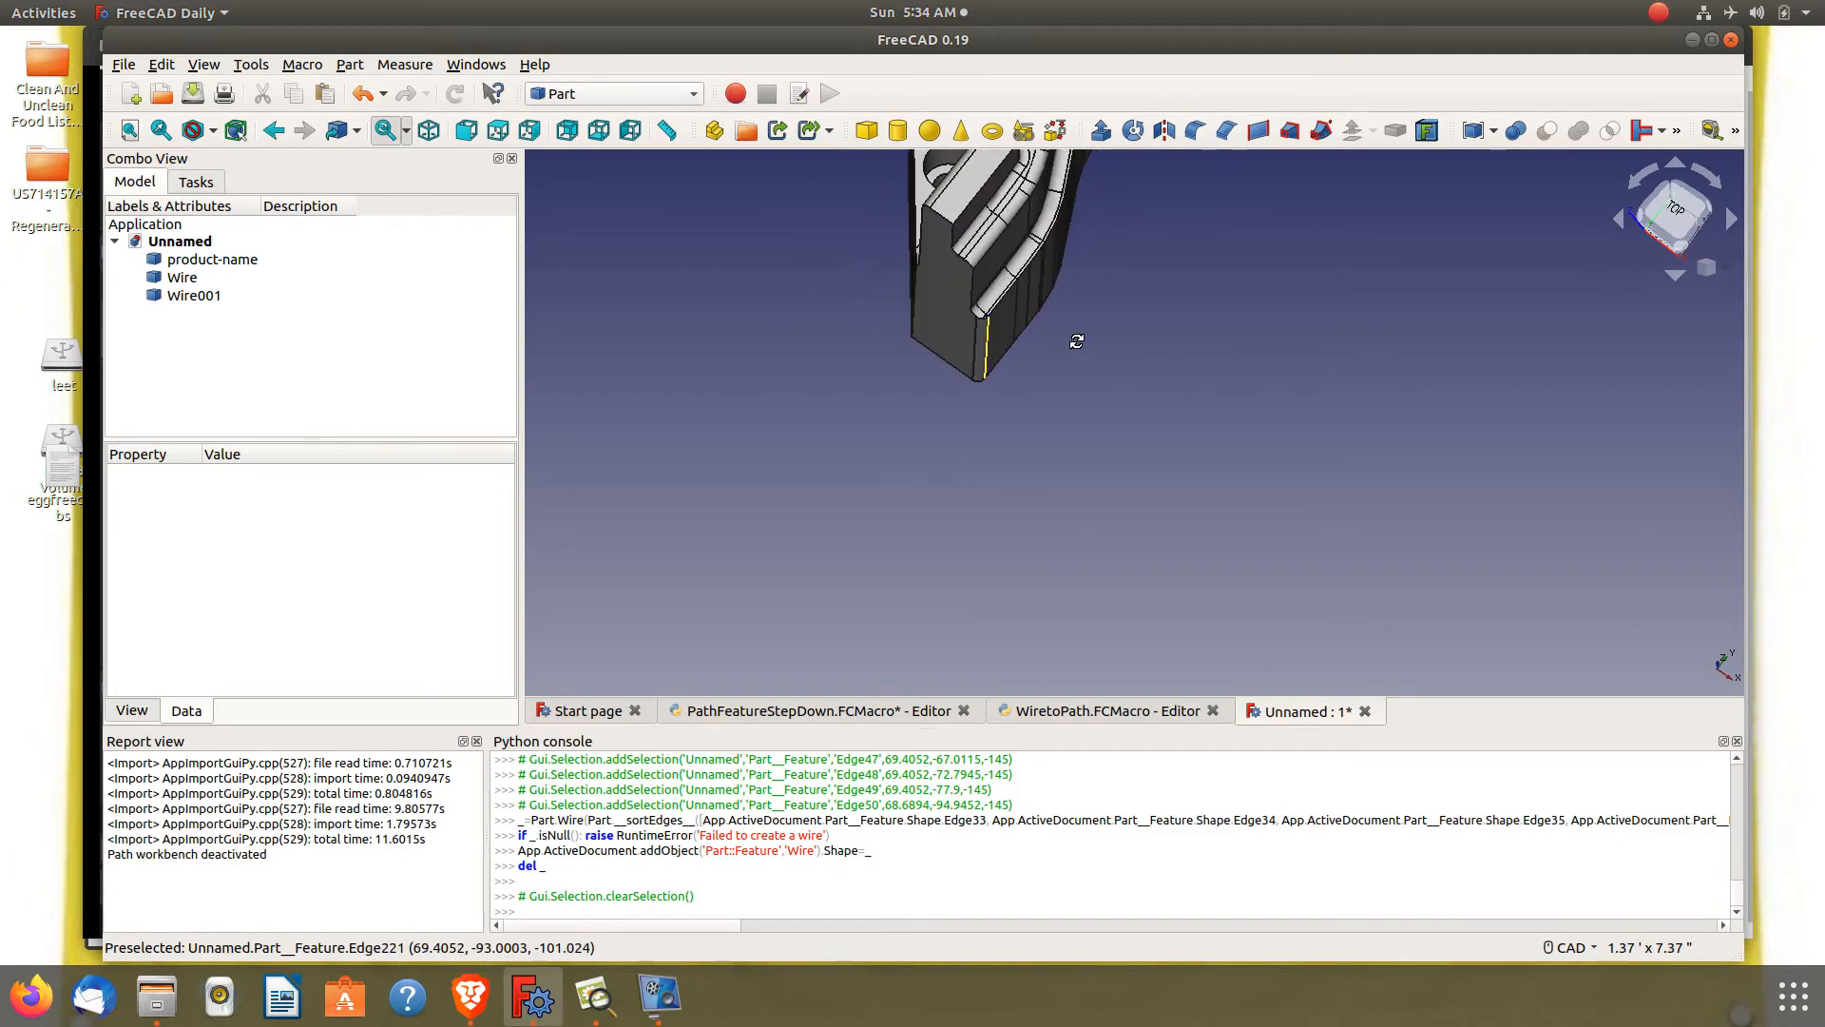
left_click(246, 268)
key("space")
scroll(837, 508, "down", 2)
scroll(913, 310, "up", 2)
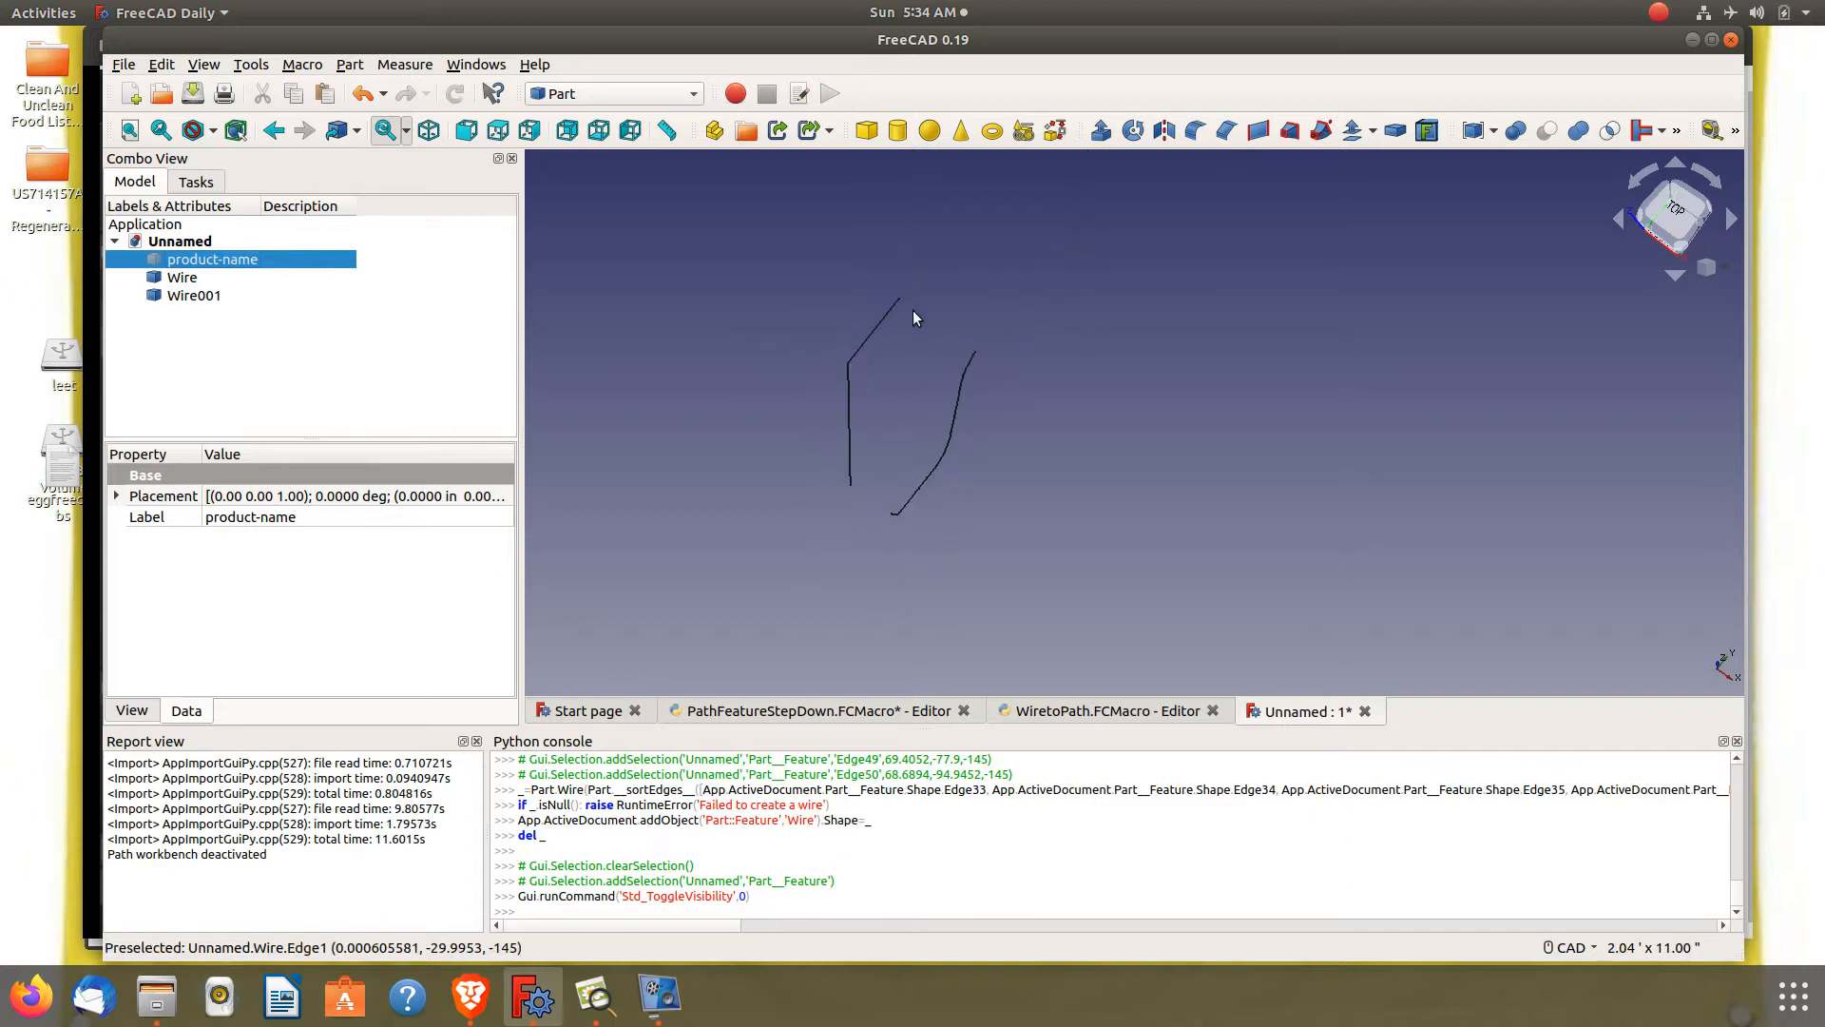
left_click(497, 130)
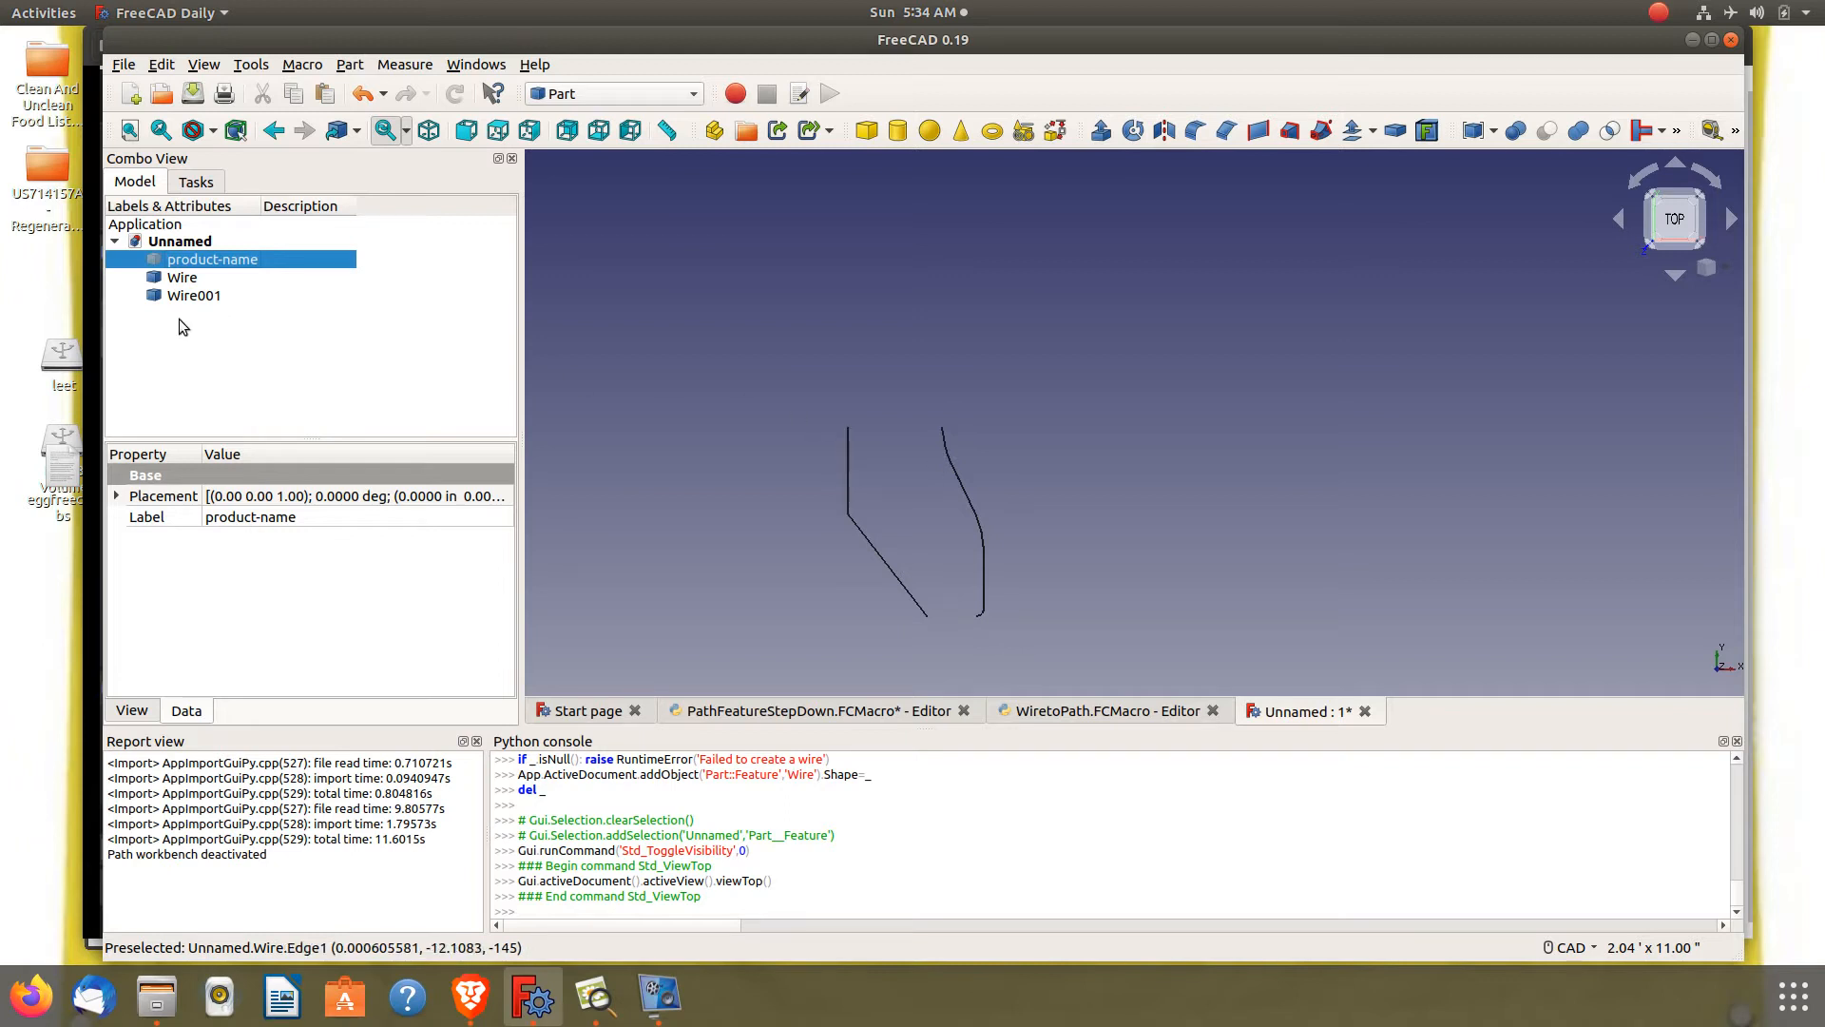
Switch to the Sketcher workbench and create a sketch attached to the product-name solid with the ObjectXY method
left_click(656, 104)
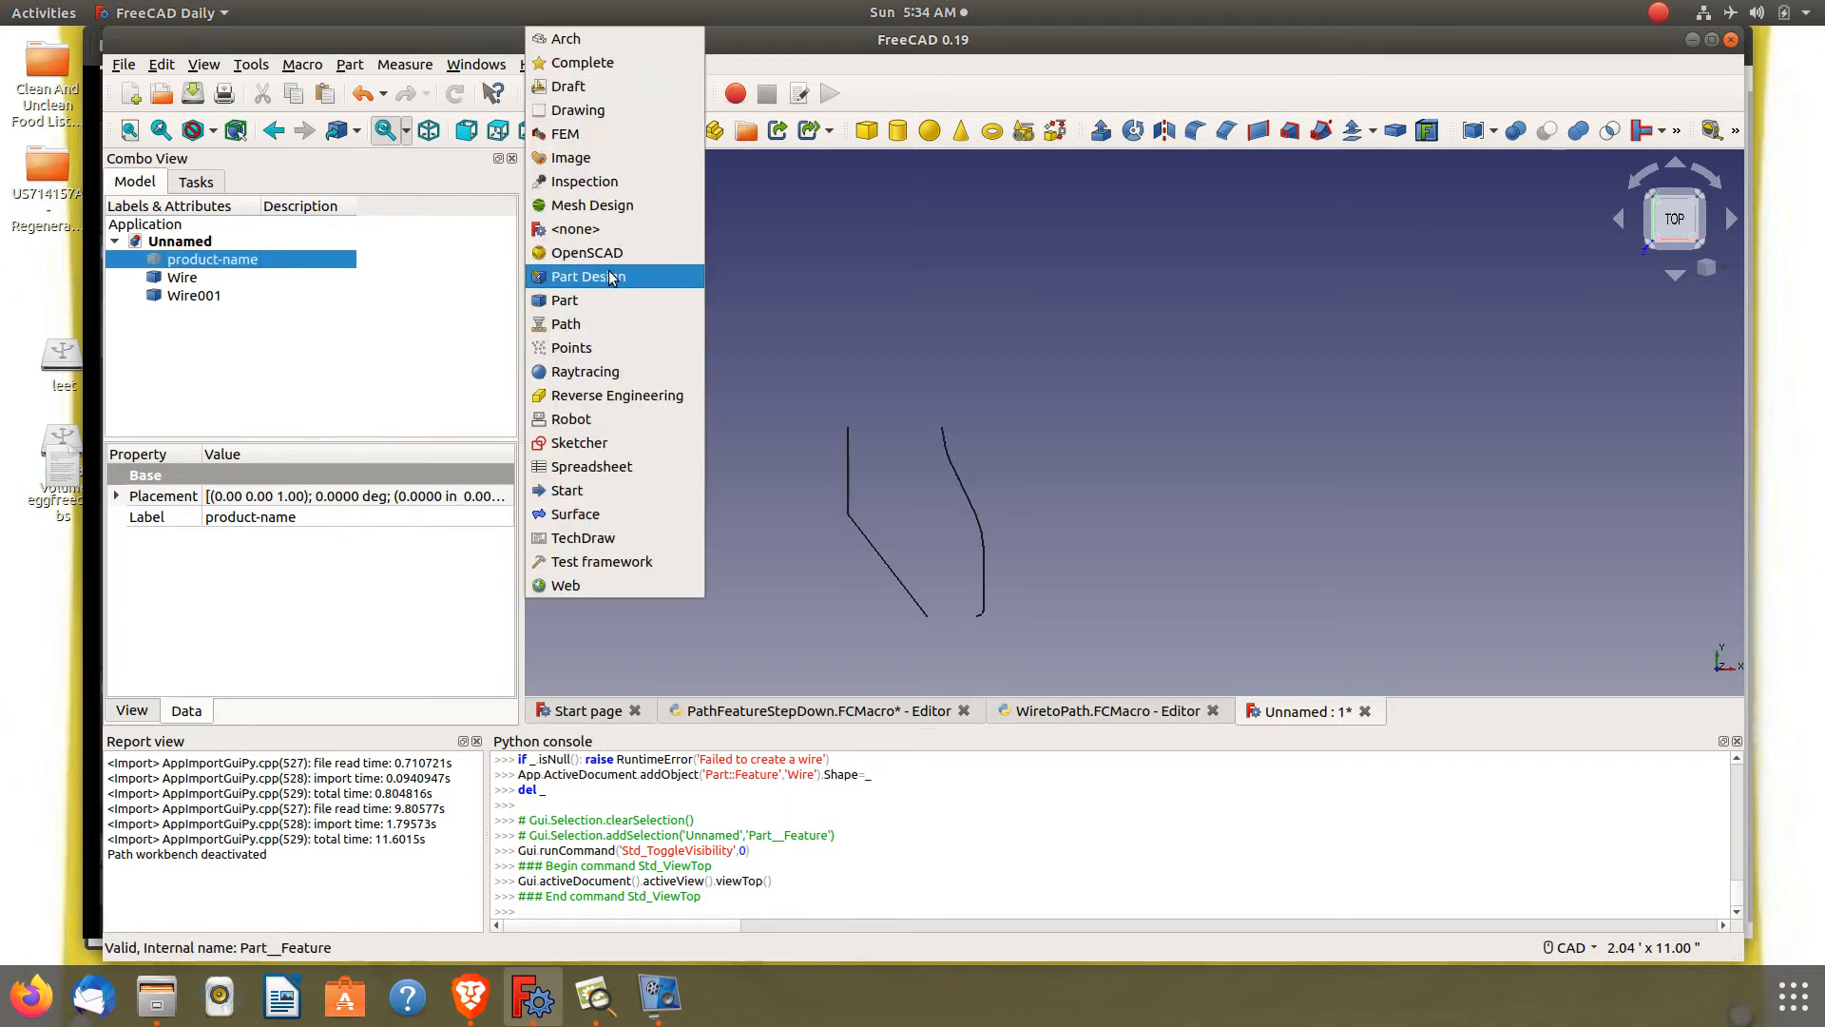
left_click(582, 442)
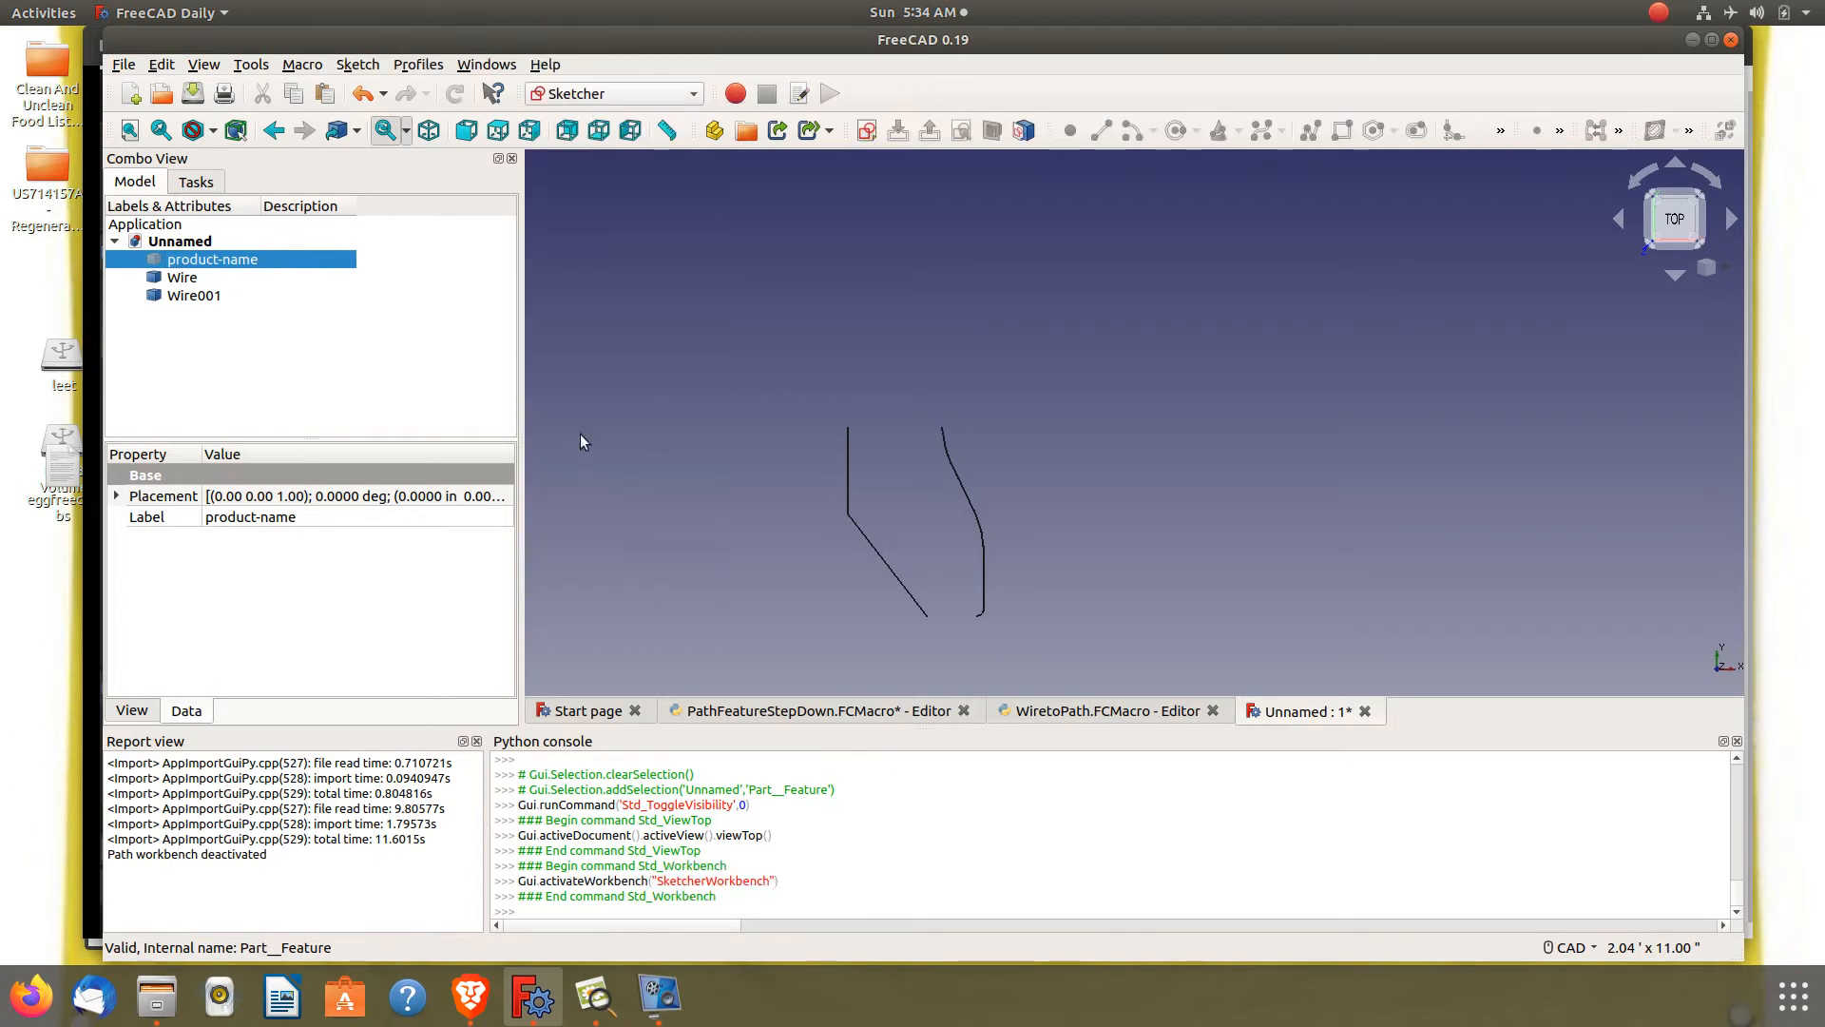
left_click(866, 130)
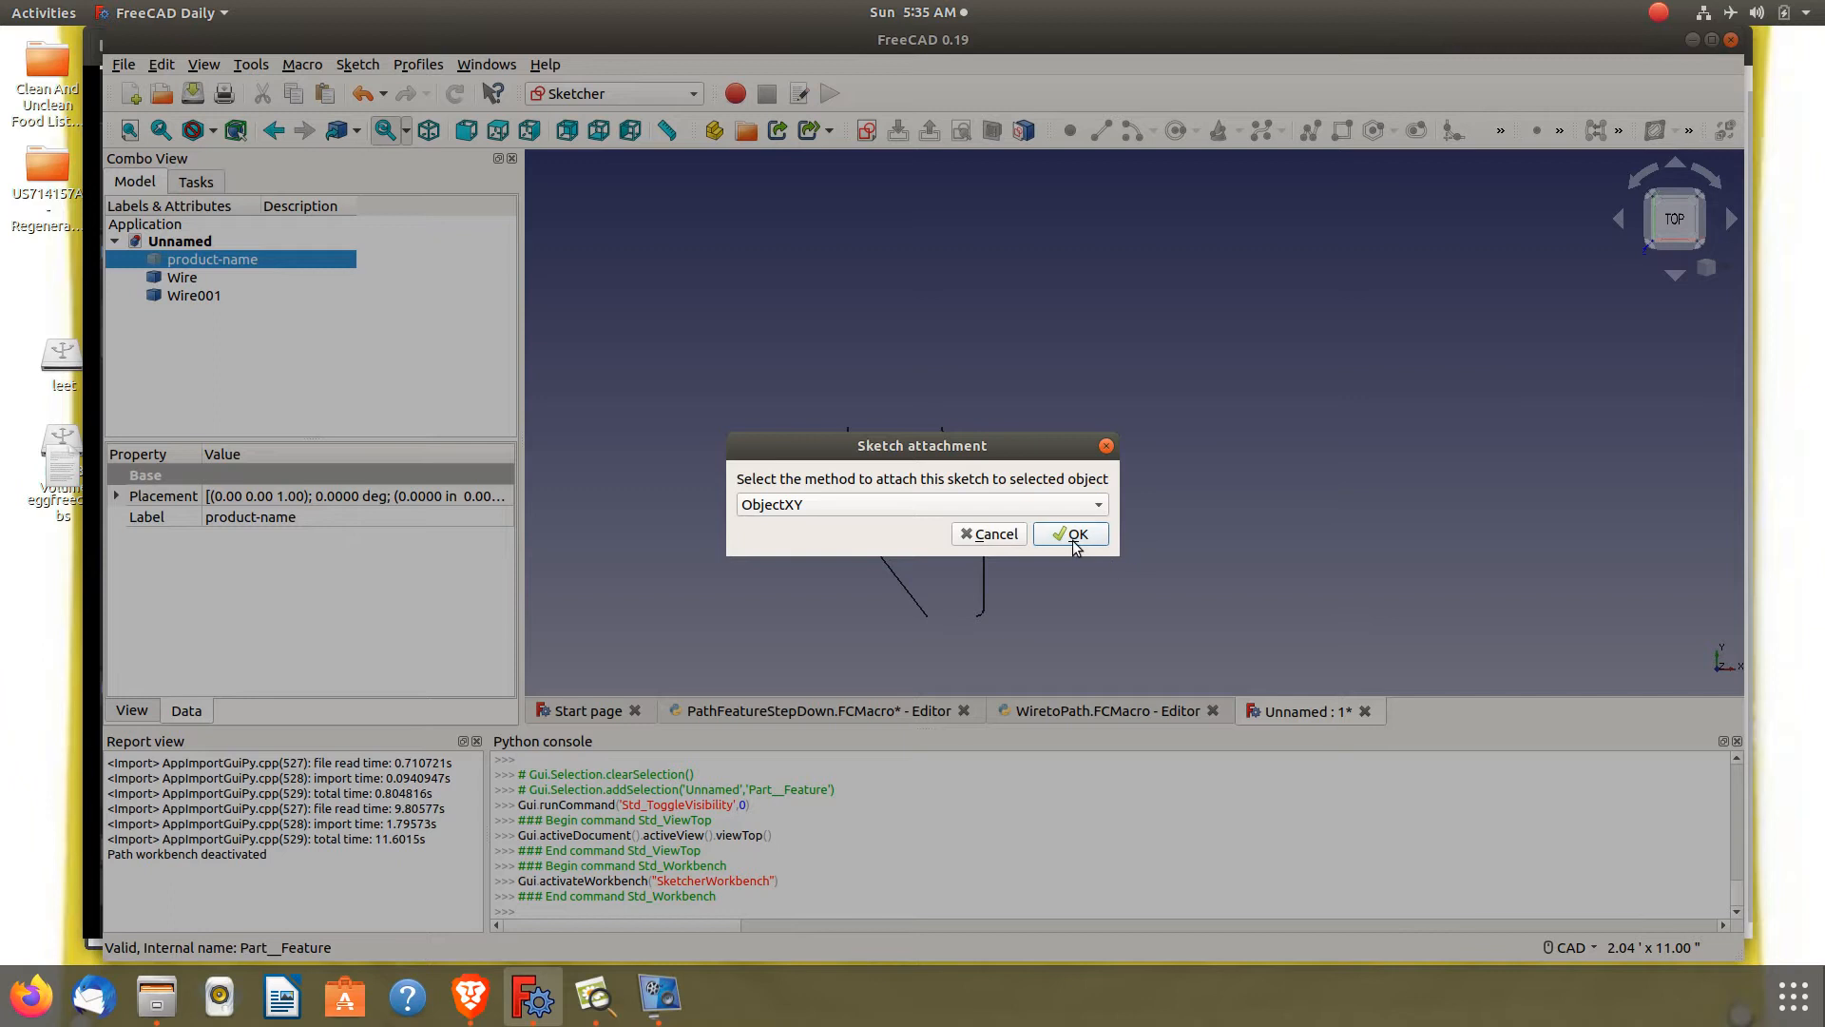
left_click(1073, 541)
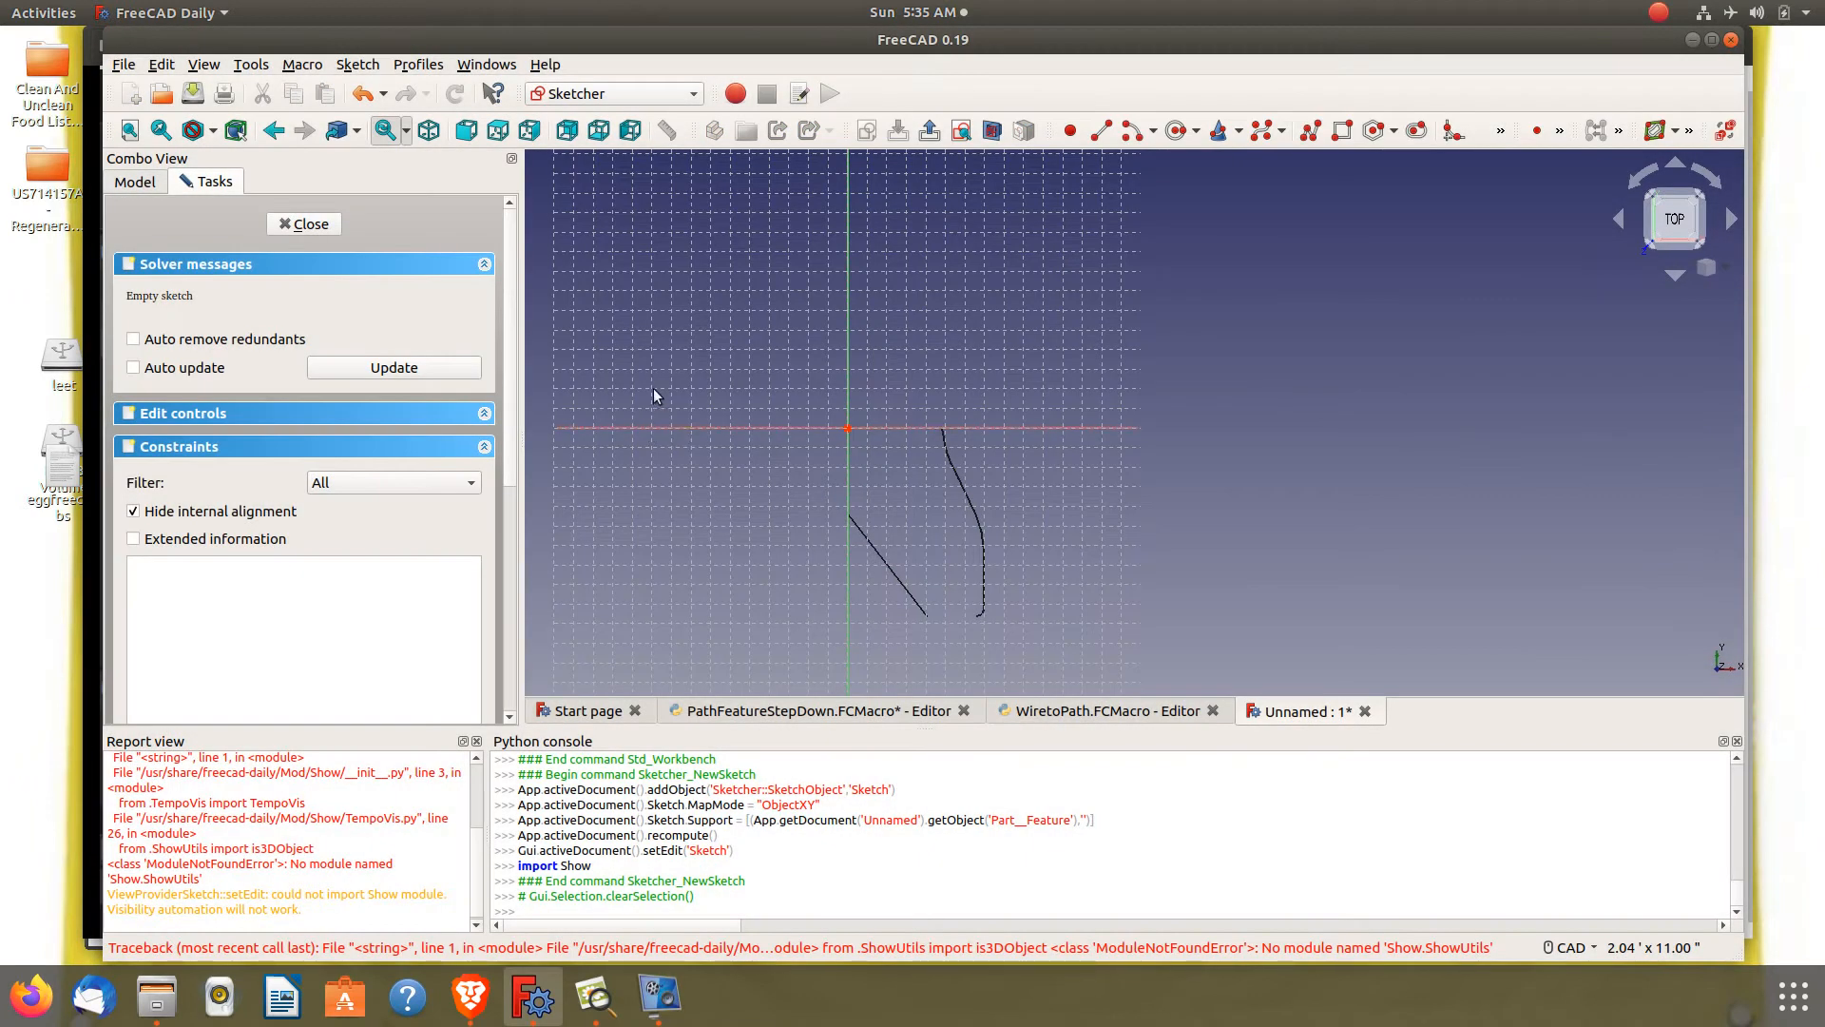
Draw a rectangle about 69.9 by 96.0 mm from the origin down to the contoured wire's rounded lower corner, and close the sketch
left_click(1347, 135)
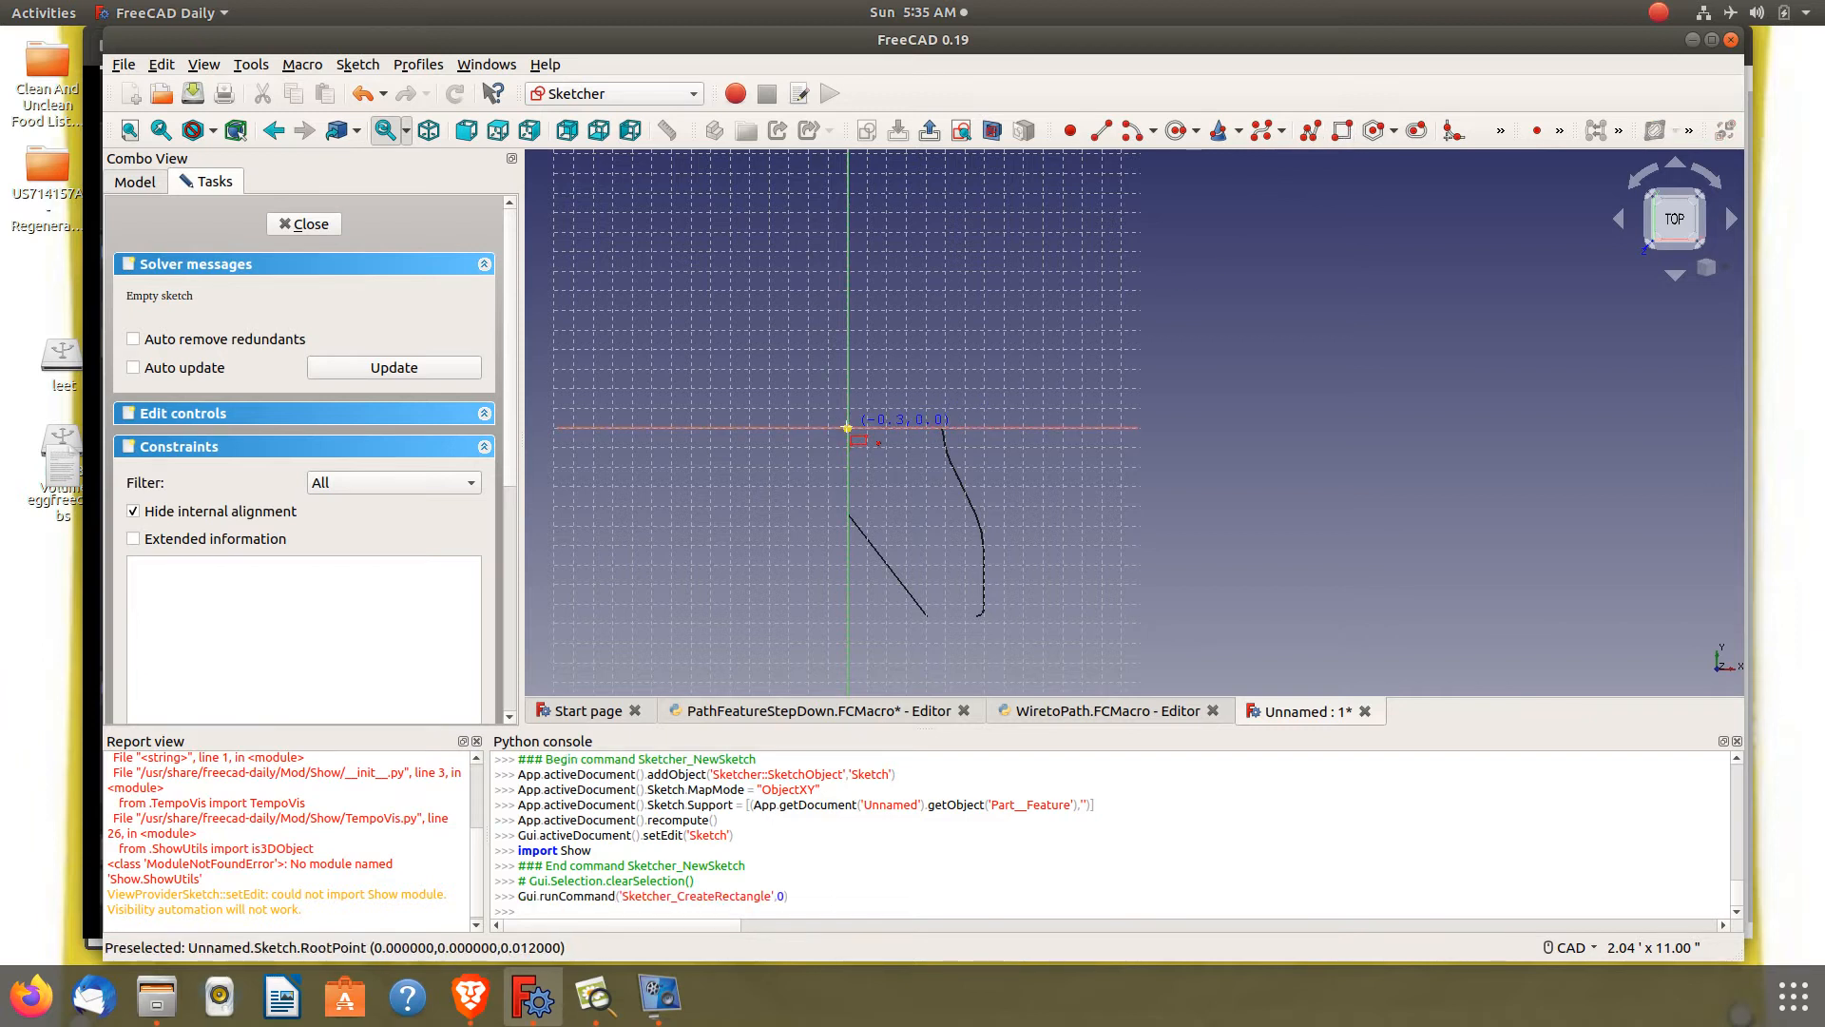
scroll(847, 429, "up", 3)
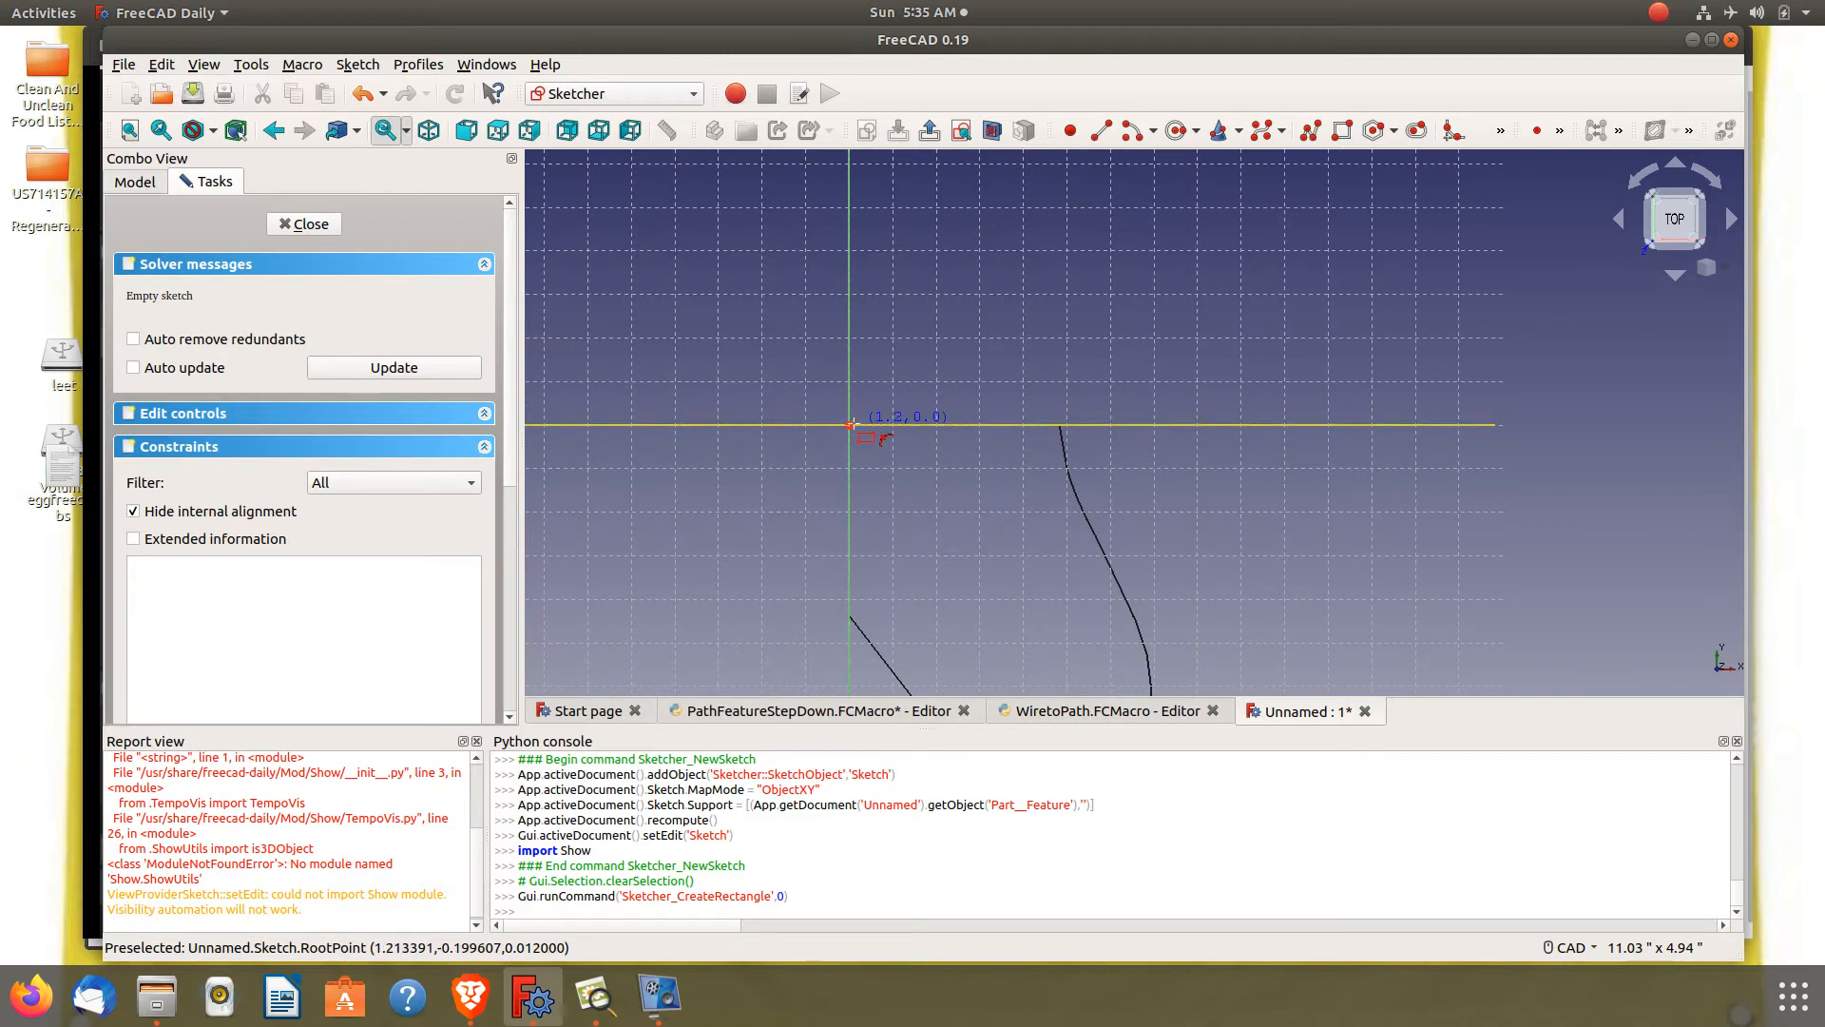
scroll(849, 425, "up", 5)
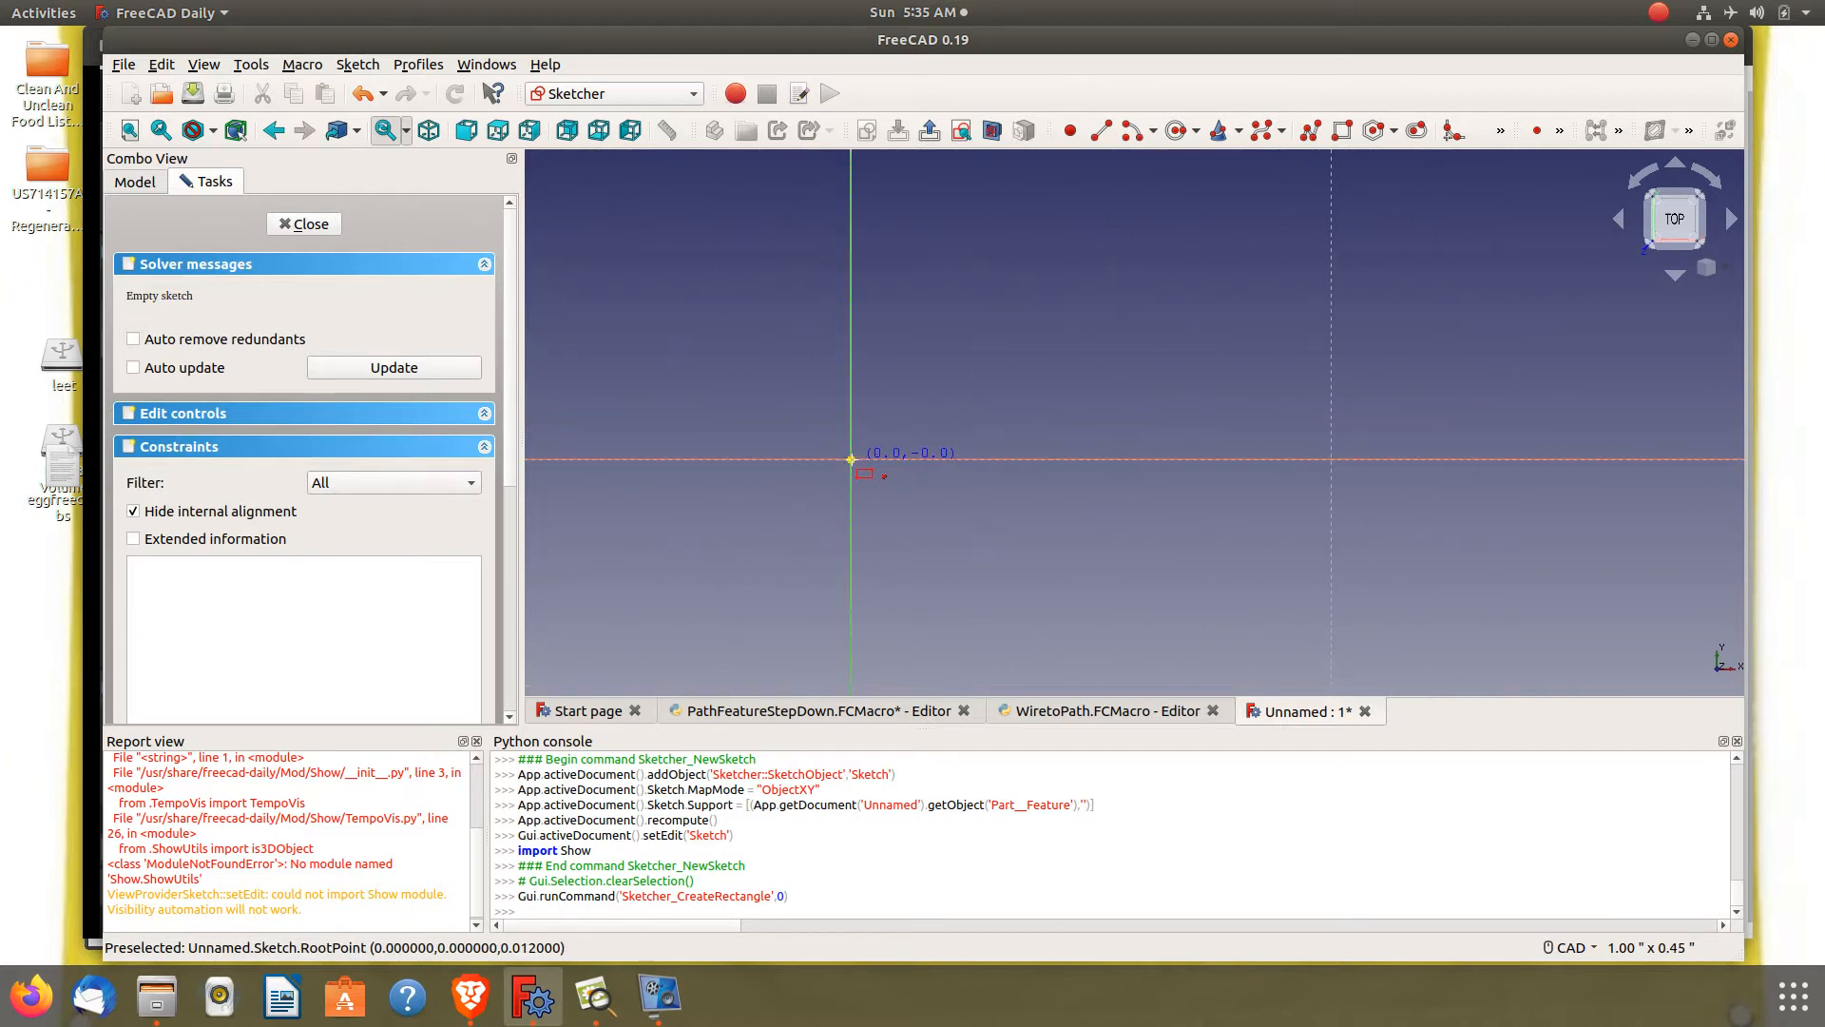
left_click(850, 459)
scroll(861, 389, "down", 3)
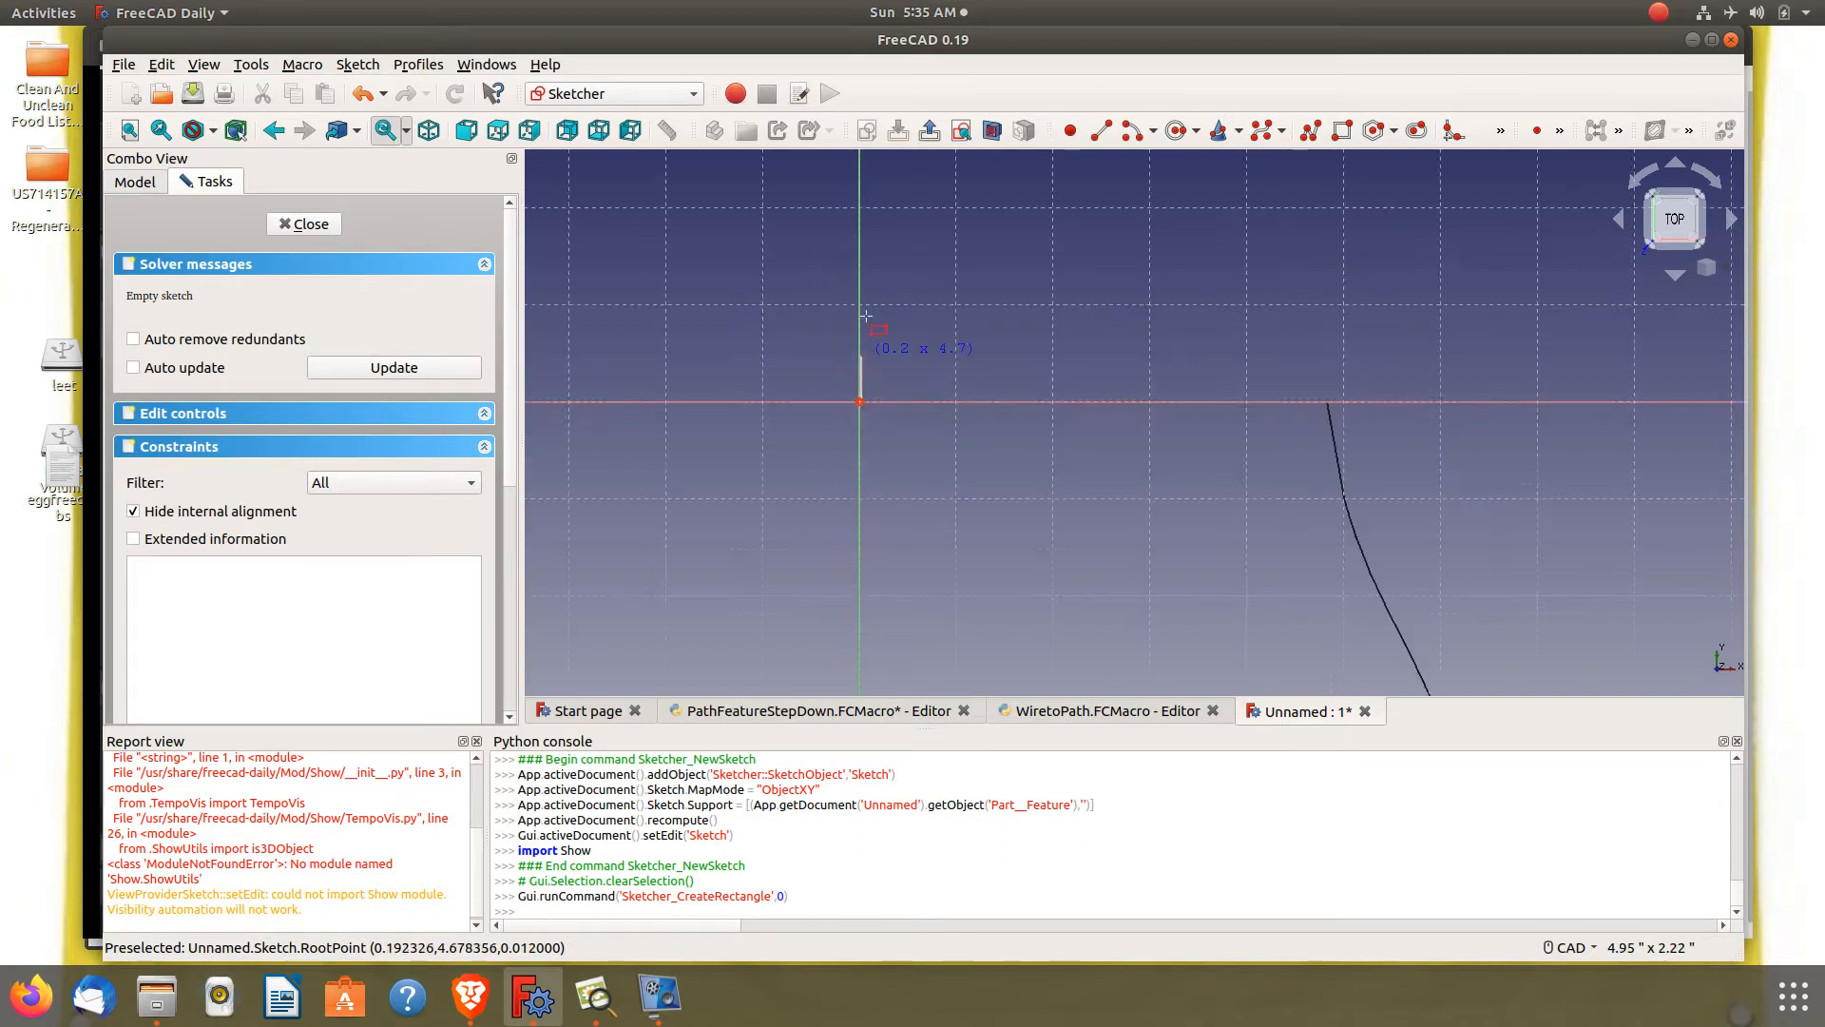
scroll(893, 258, "down", 3)
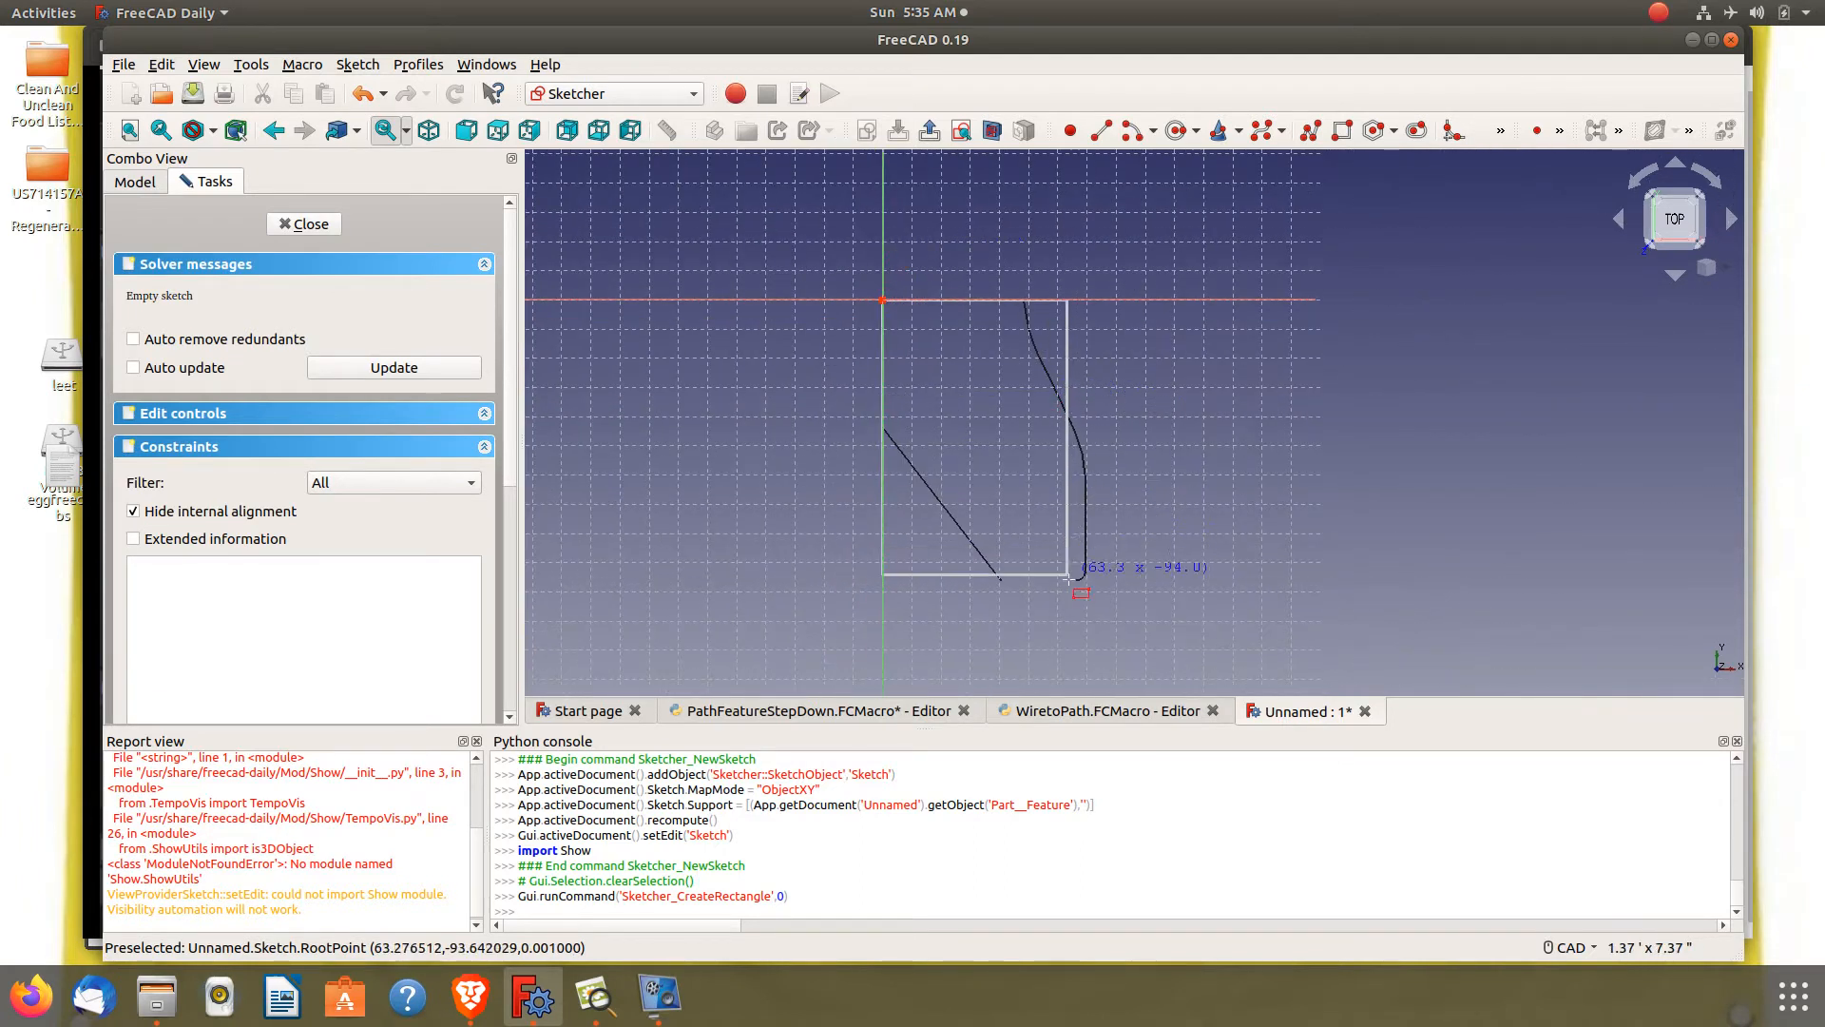
scroll(1084, 582, "up", 2)
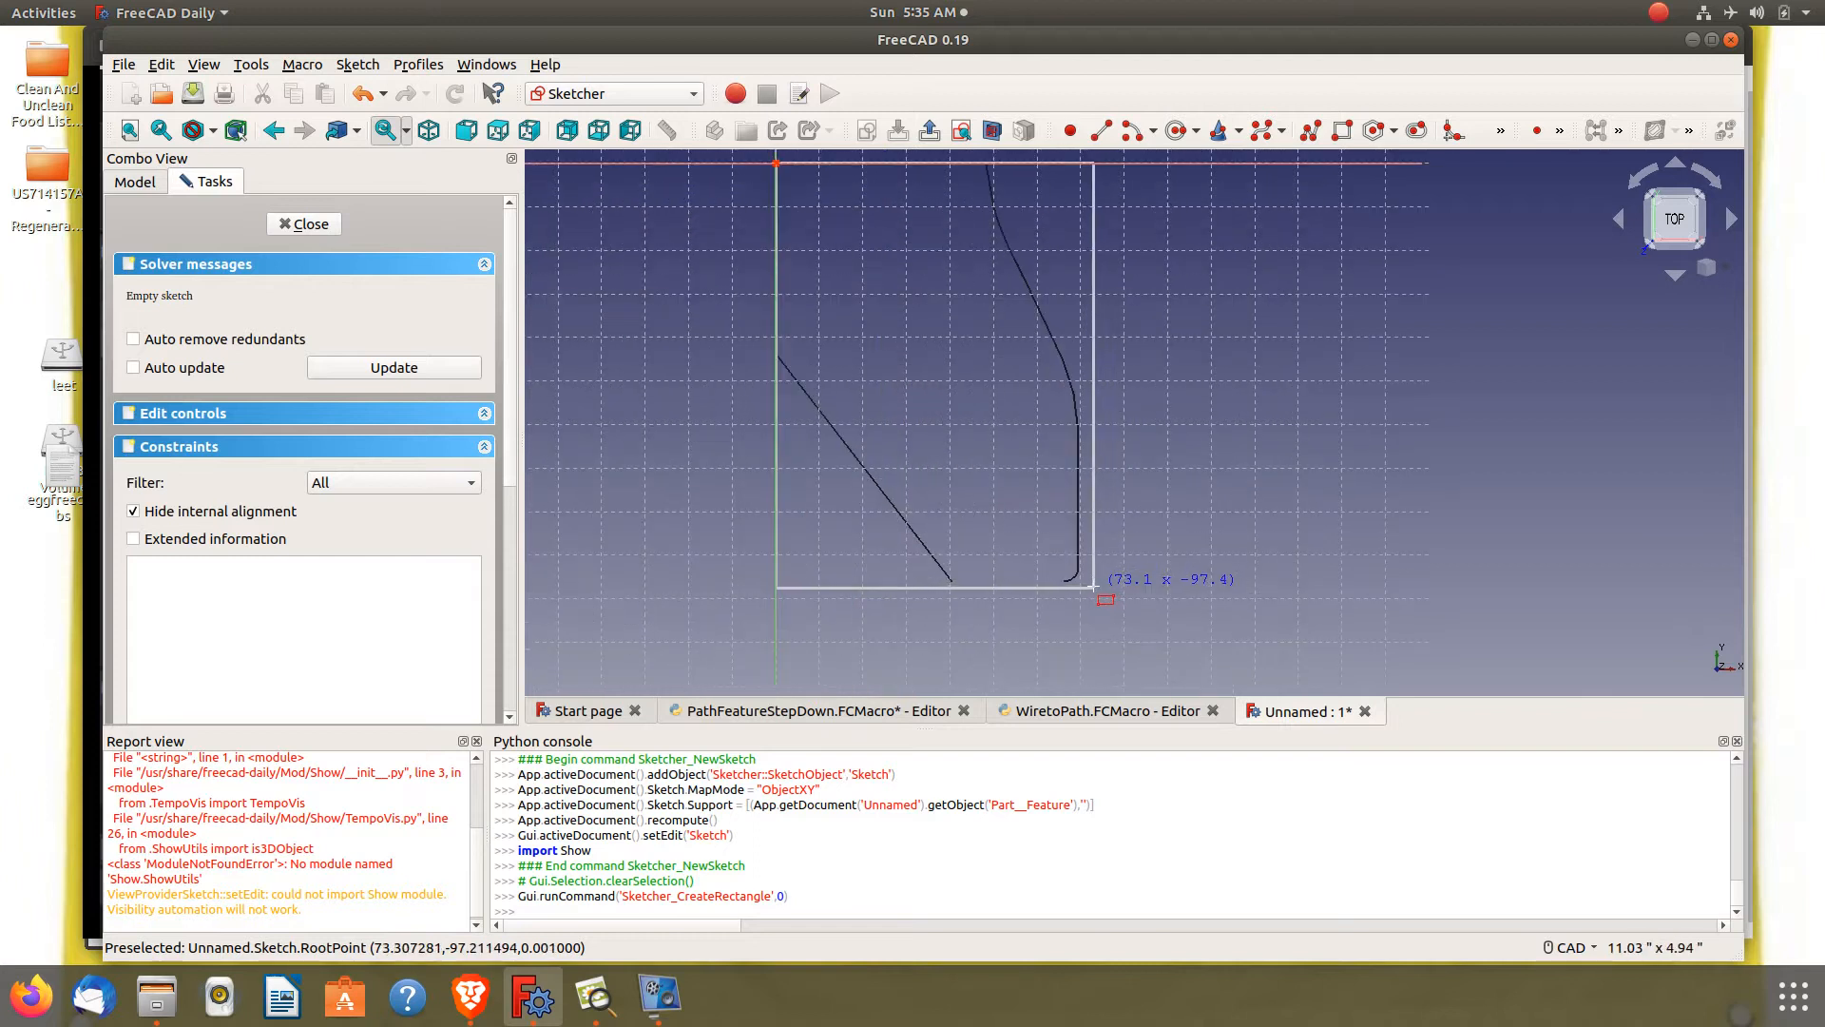
scroll(1093, 587, "up", 2)
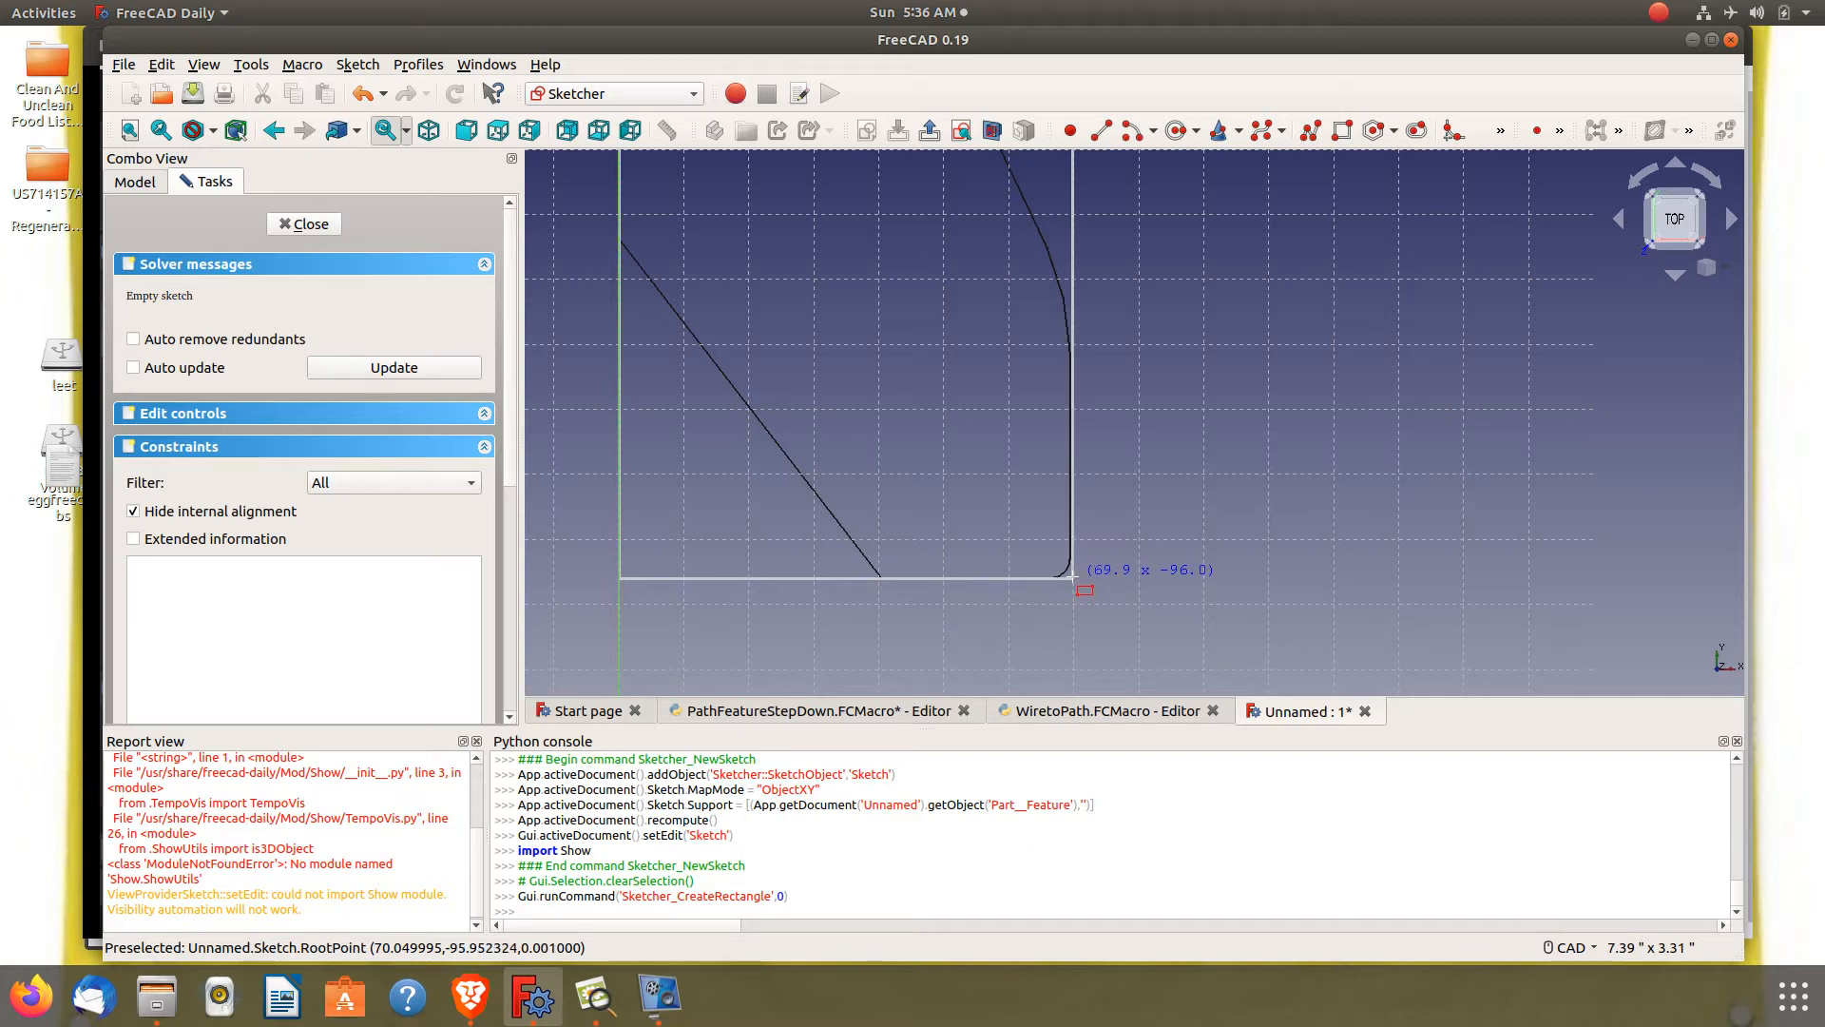
left_click(1072, 576)
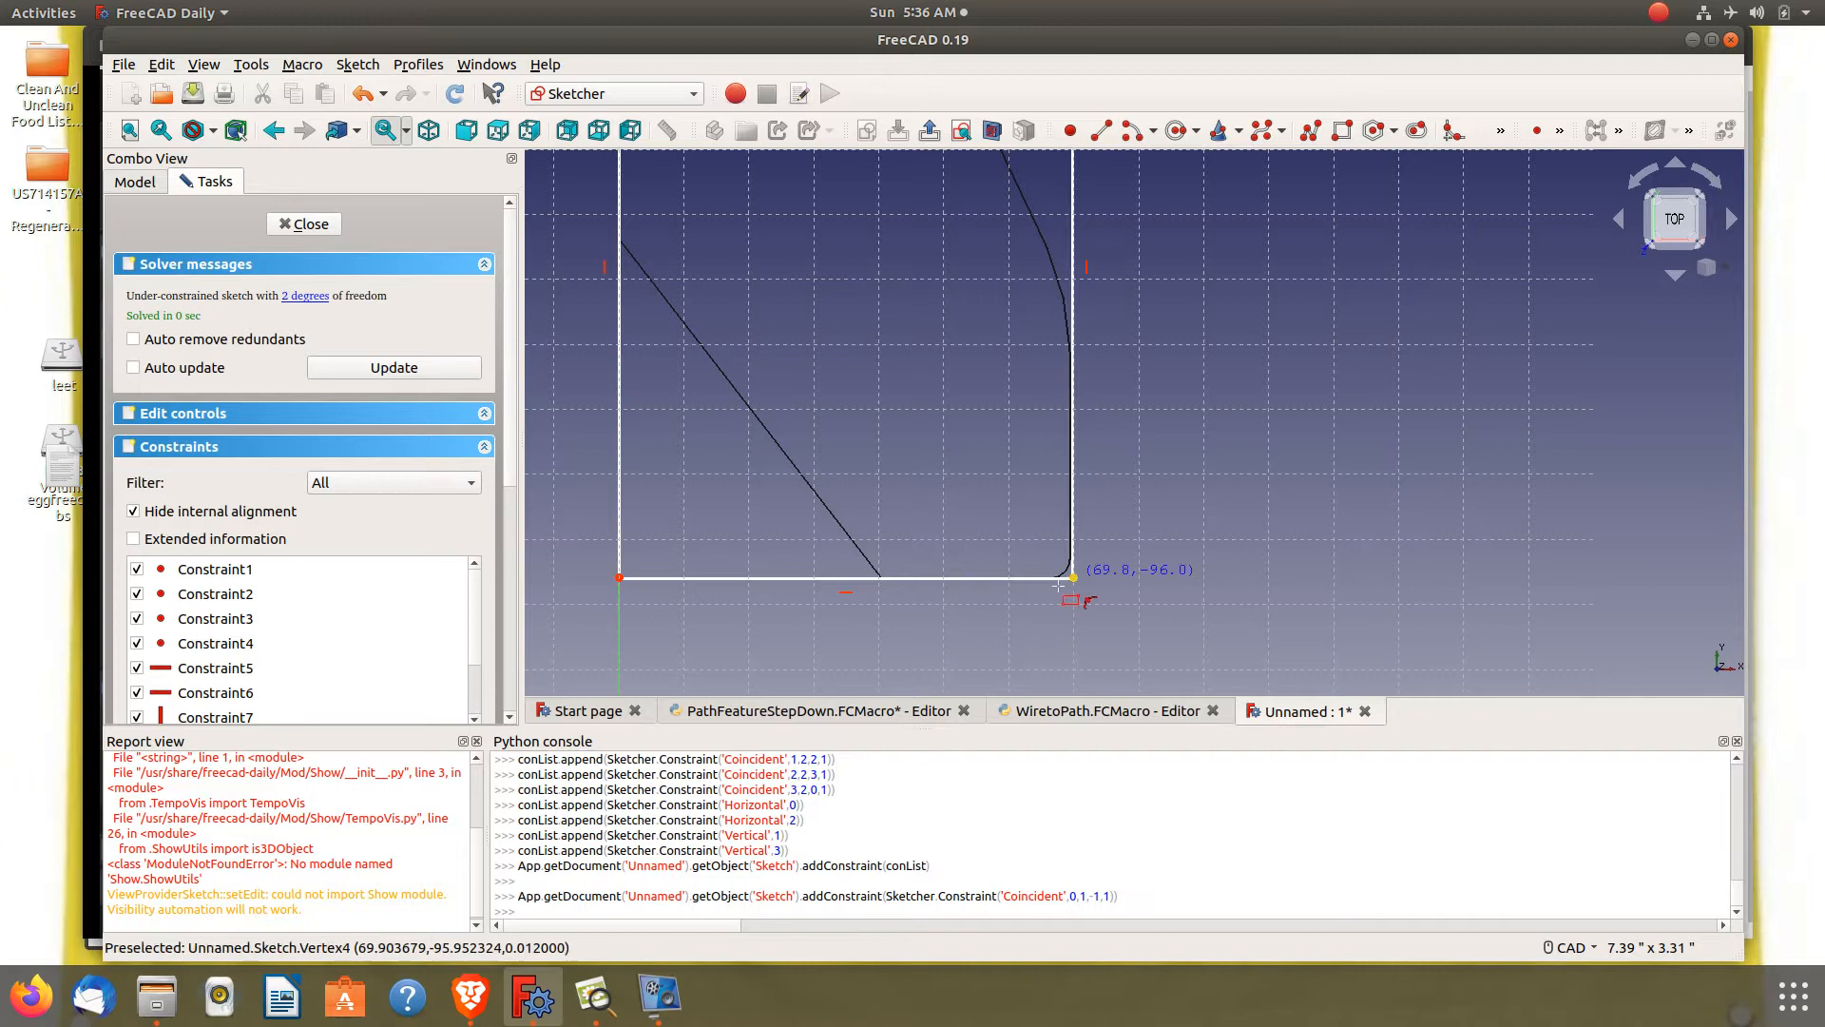
left_click(303, 225)
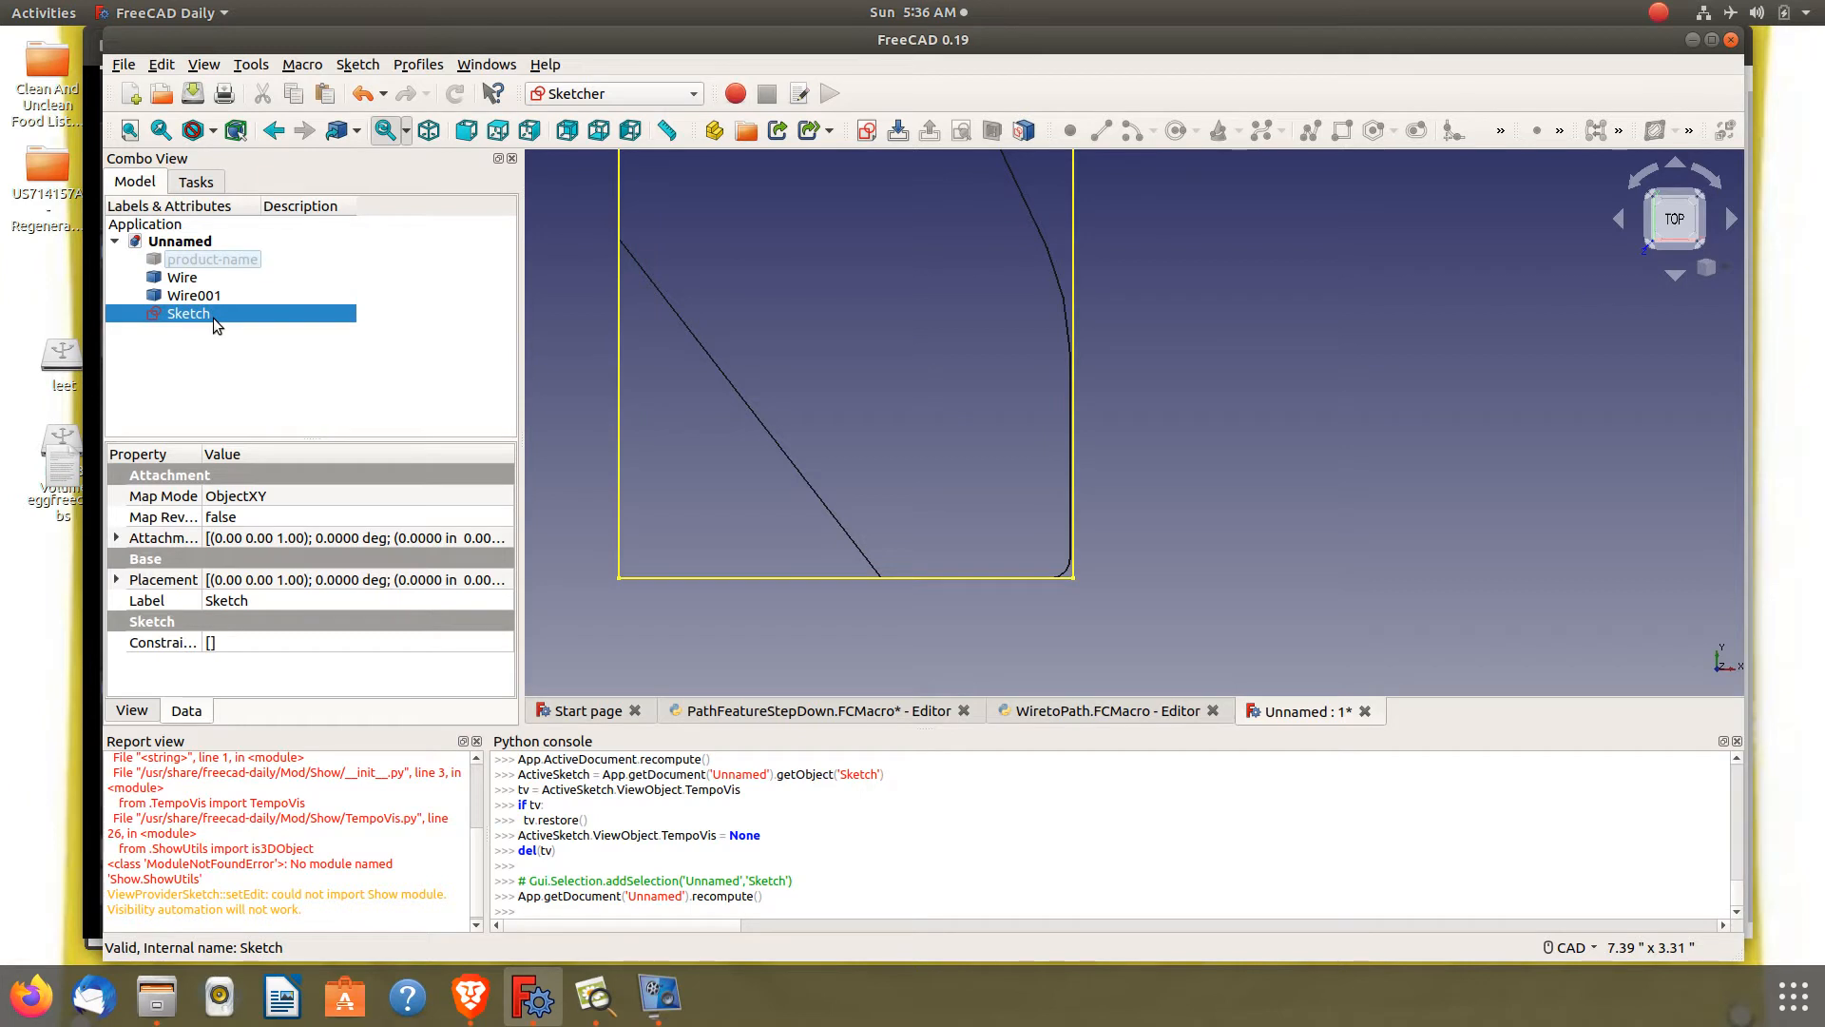
Examine how the rectangle's edges and corners line up with the contoured wire
right_click(213, 317)
left_click(179, 376)
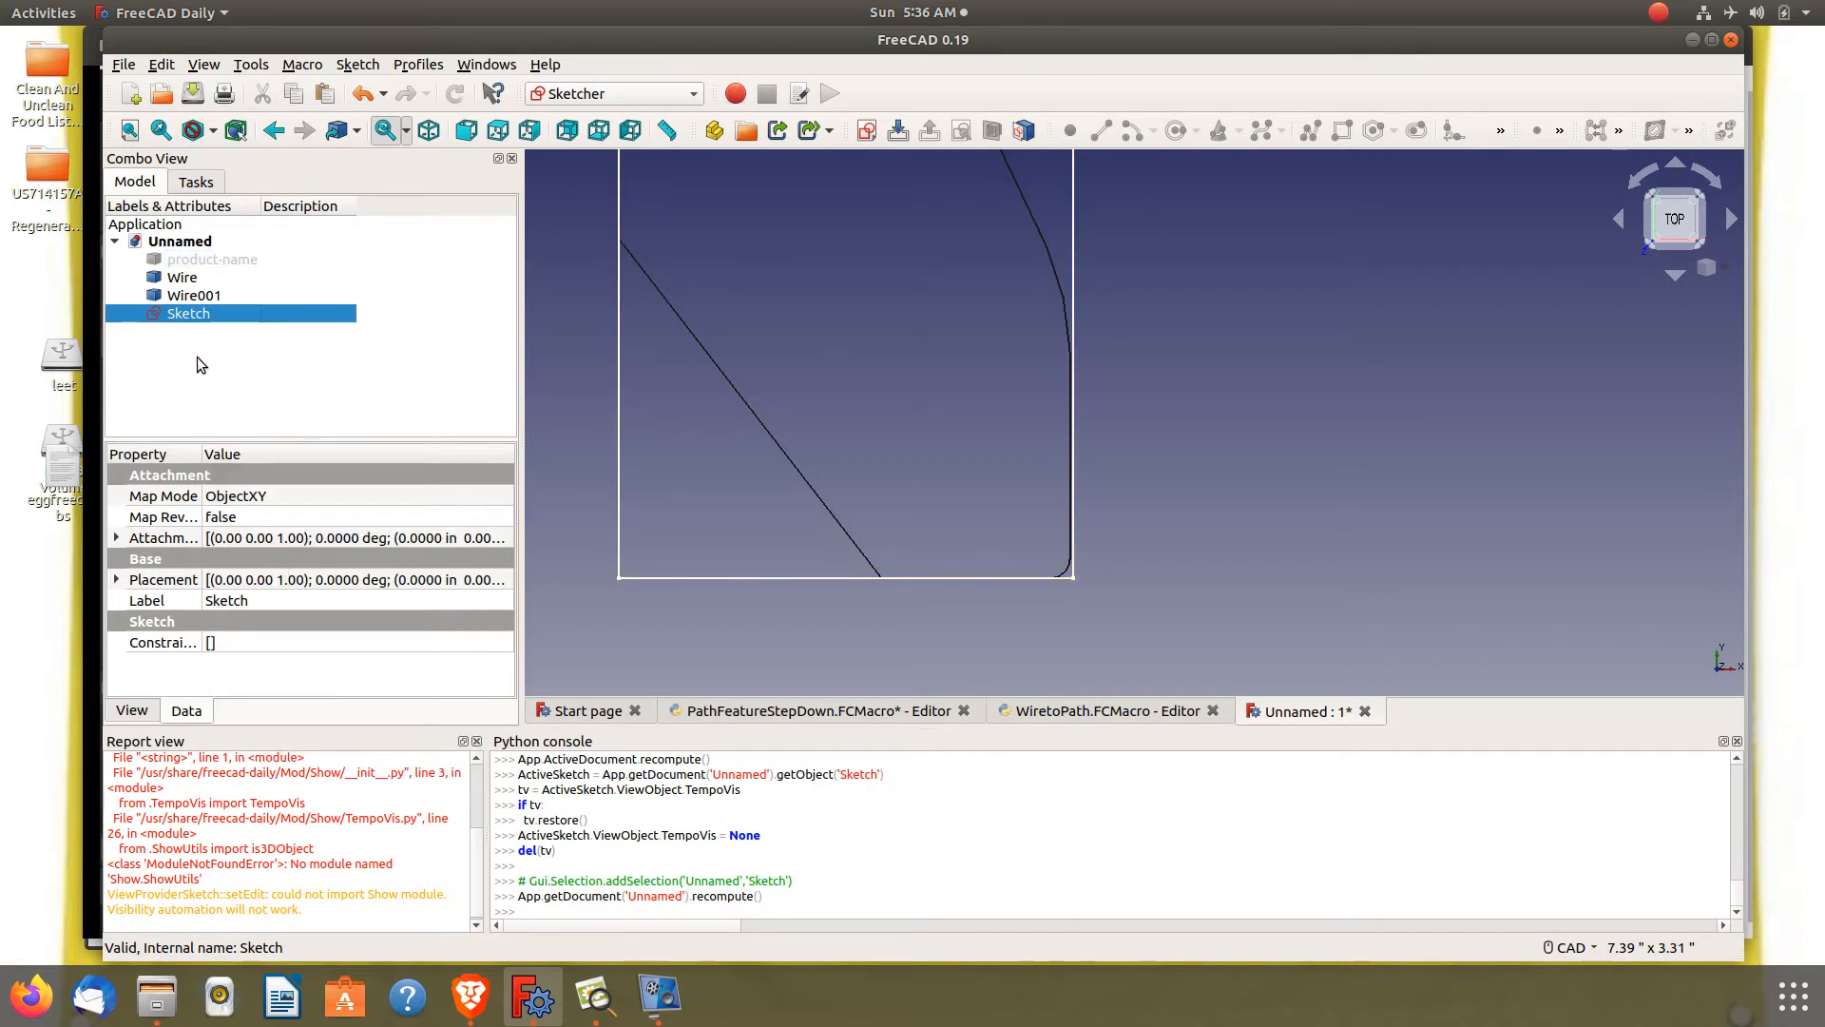
scroll(994, 544, "down", 6)
scroll(1034, 388, "up", 6)
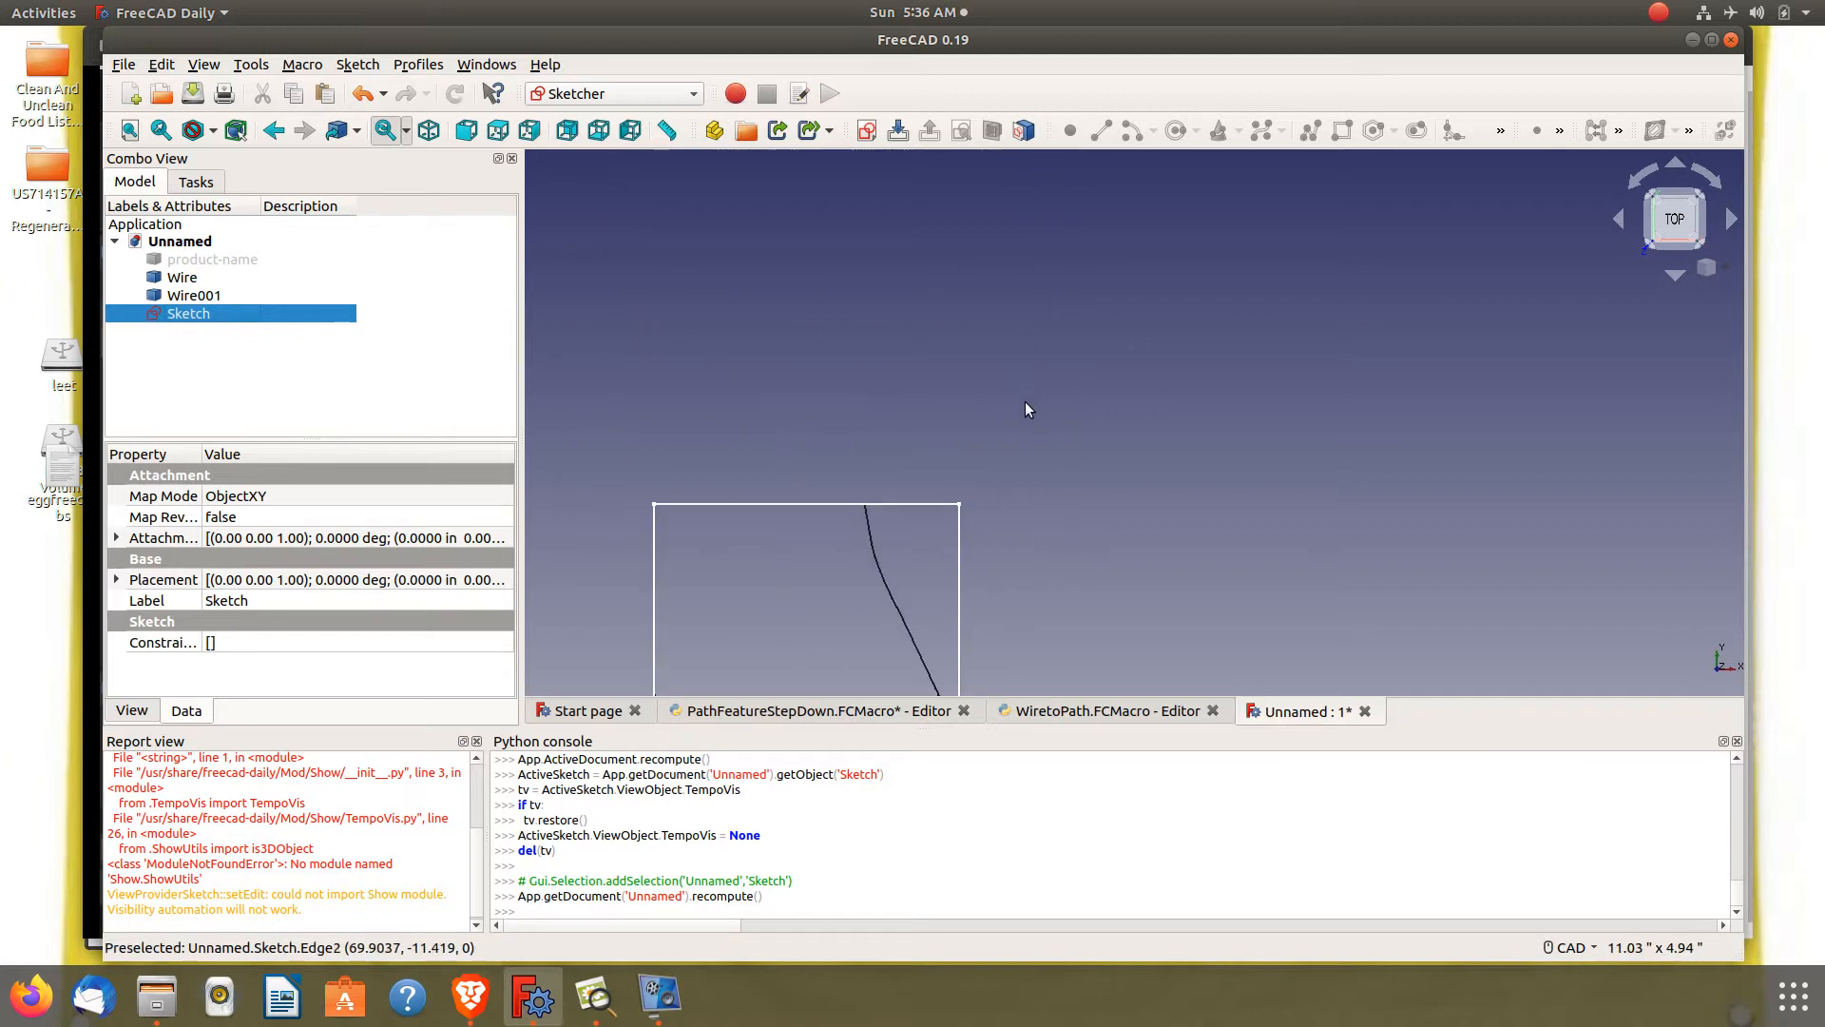
scroll(804, 537, "down", 4)
scroll(825, 518, "down", 1)
scroll(858, 644, "up", 6)
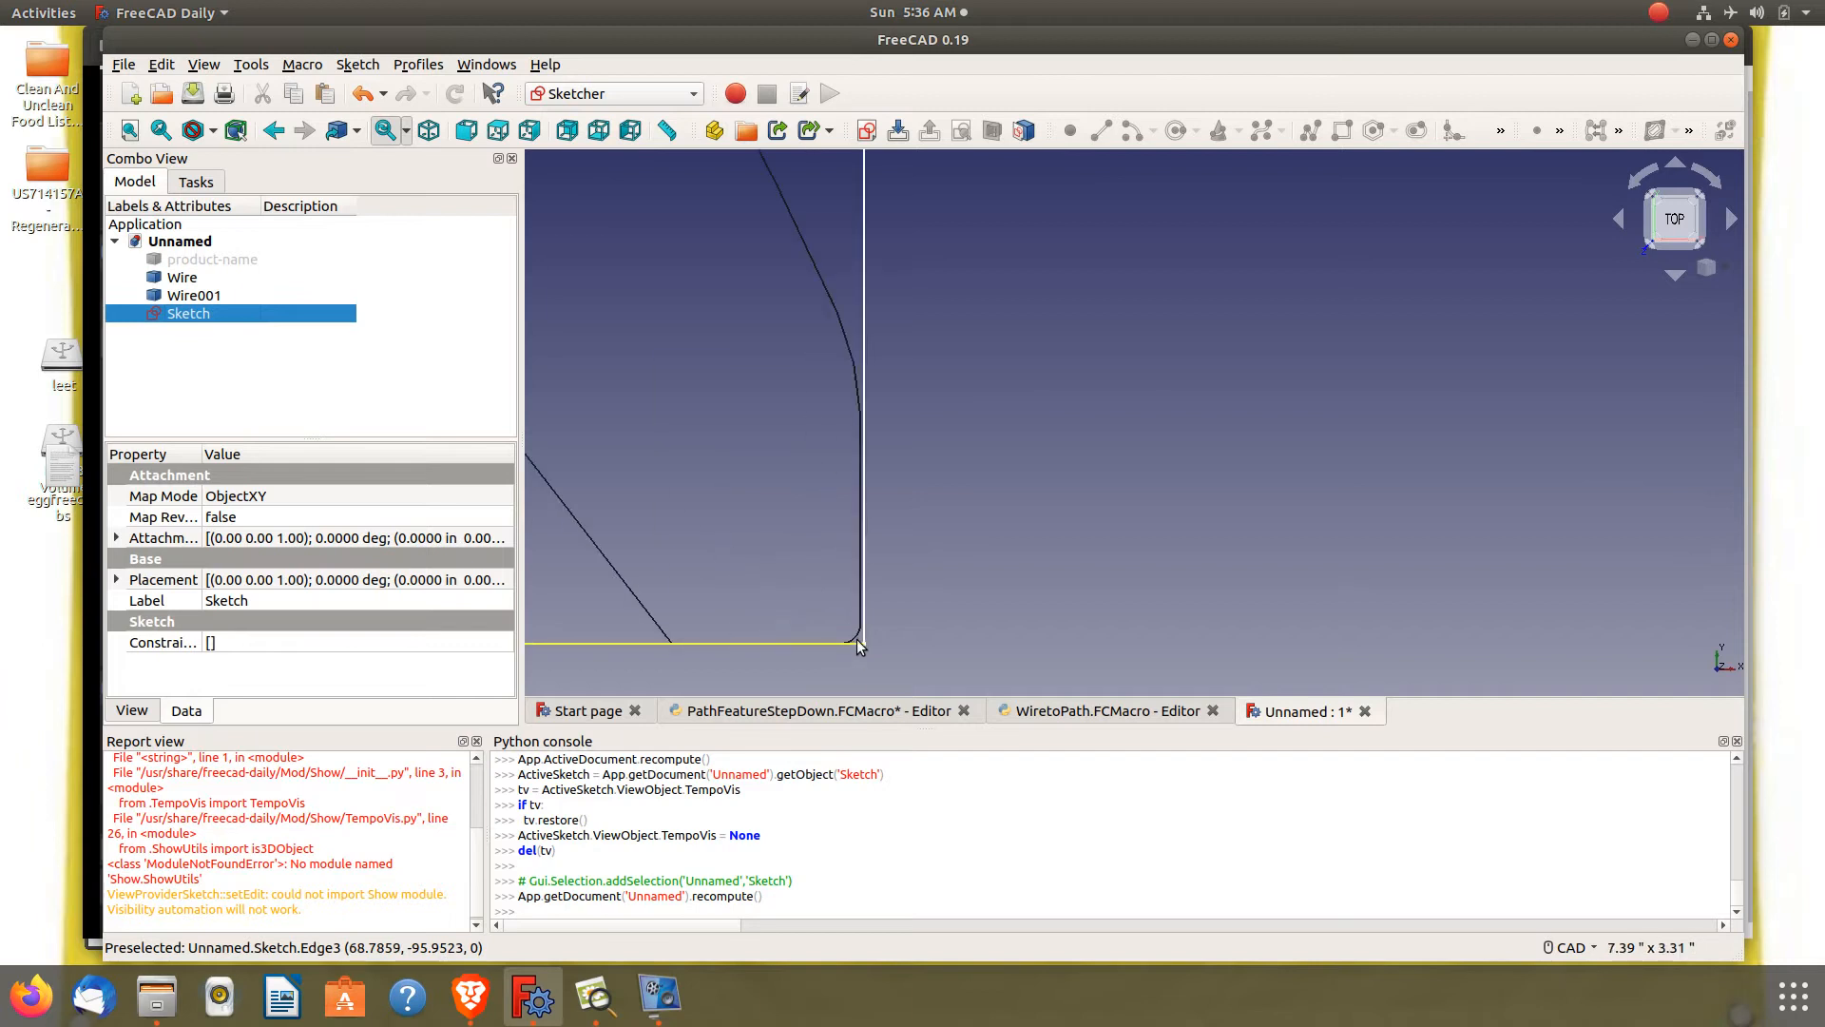
scroll(882, 466, "up", 1)
scroll(859, 537, "down", 4)
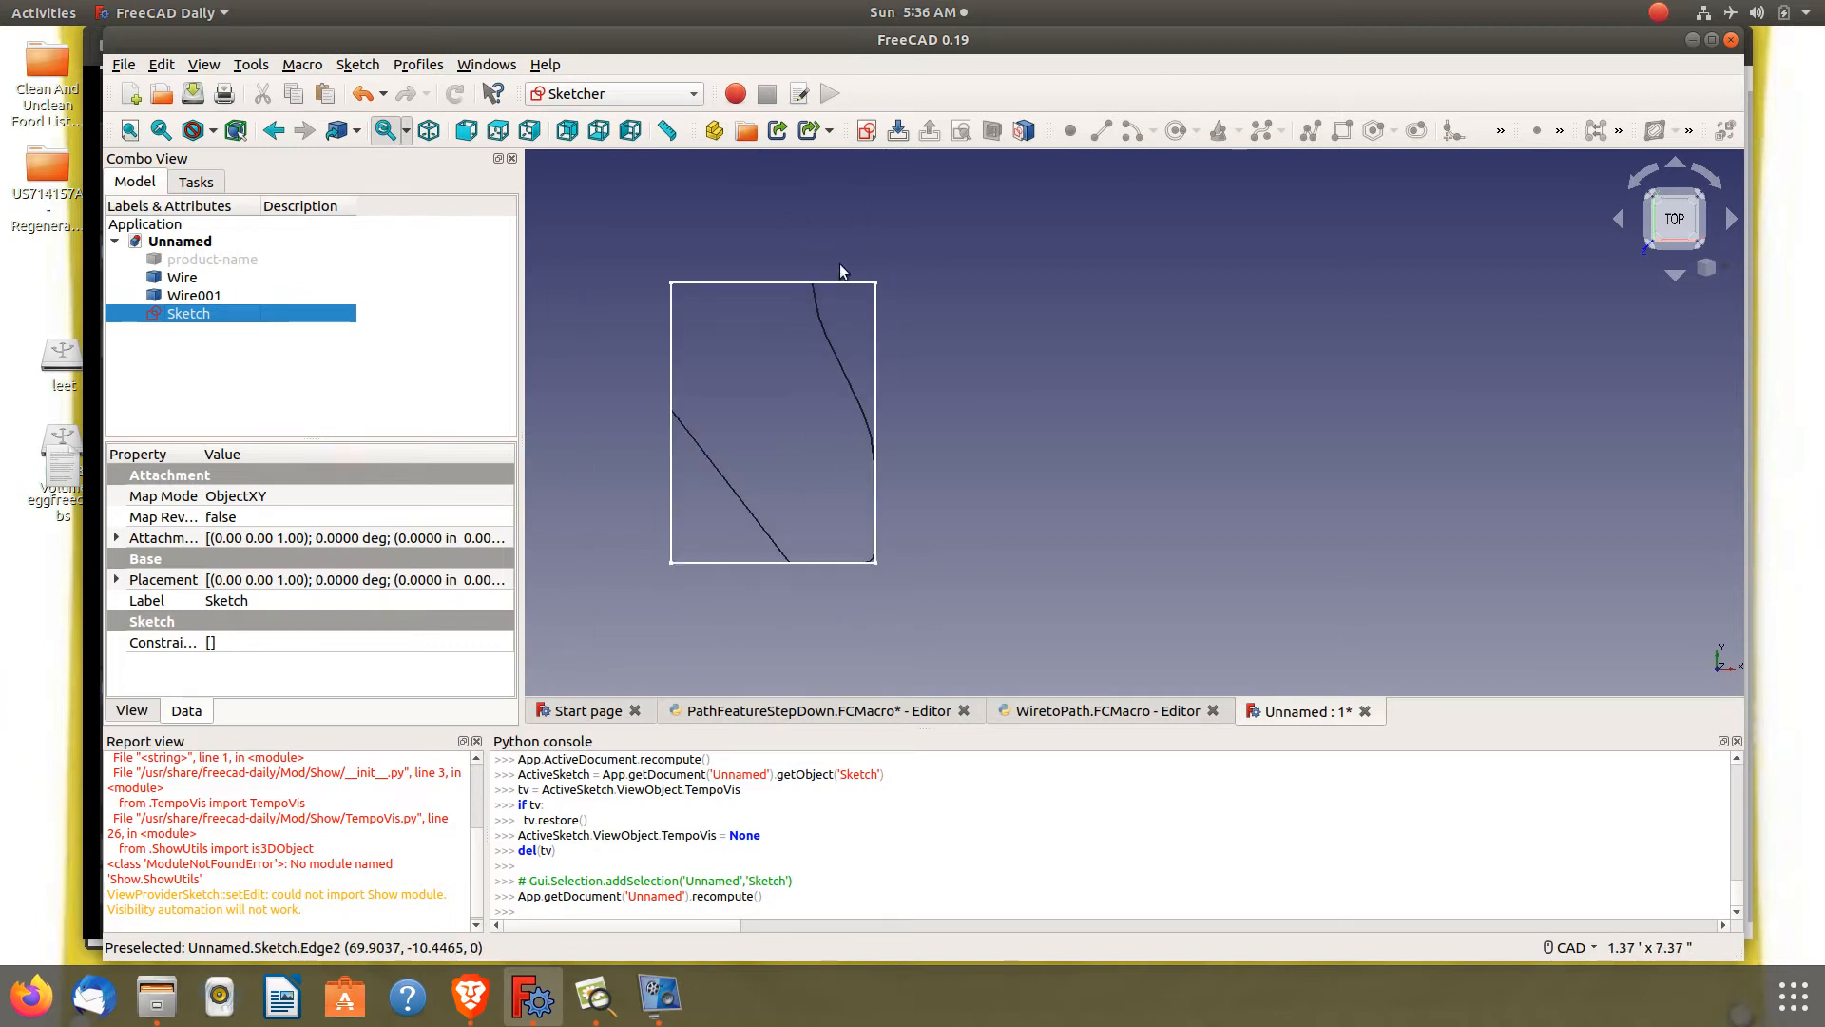
scroll(840, 265, "up", 4)
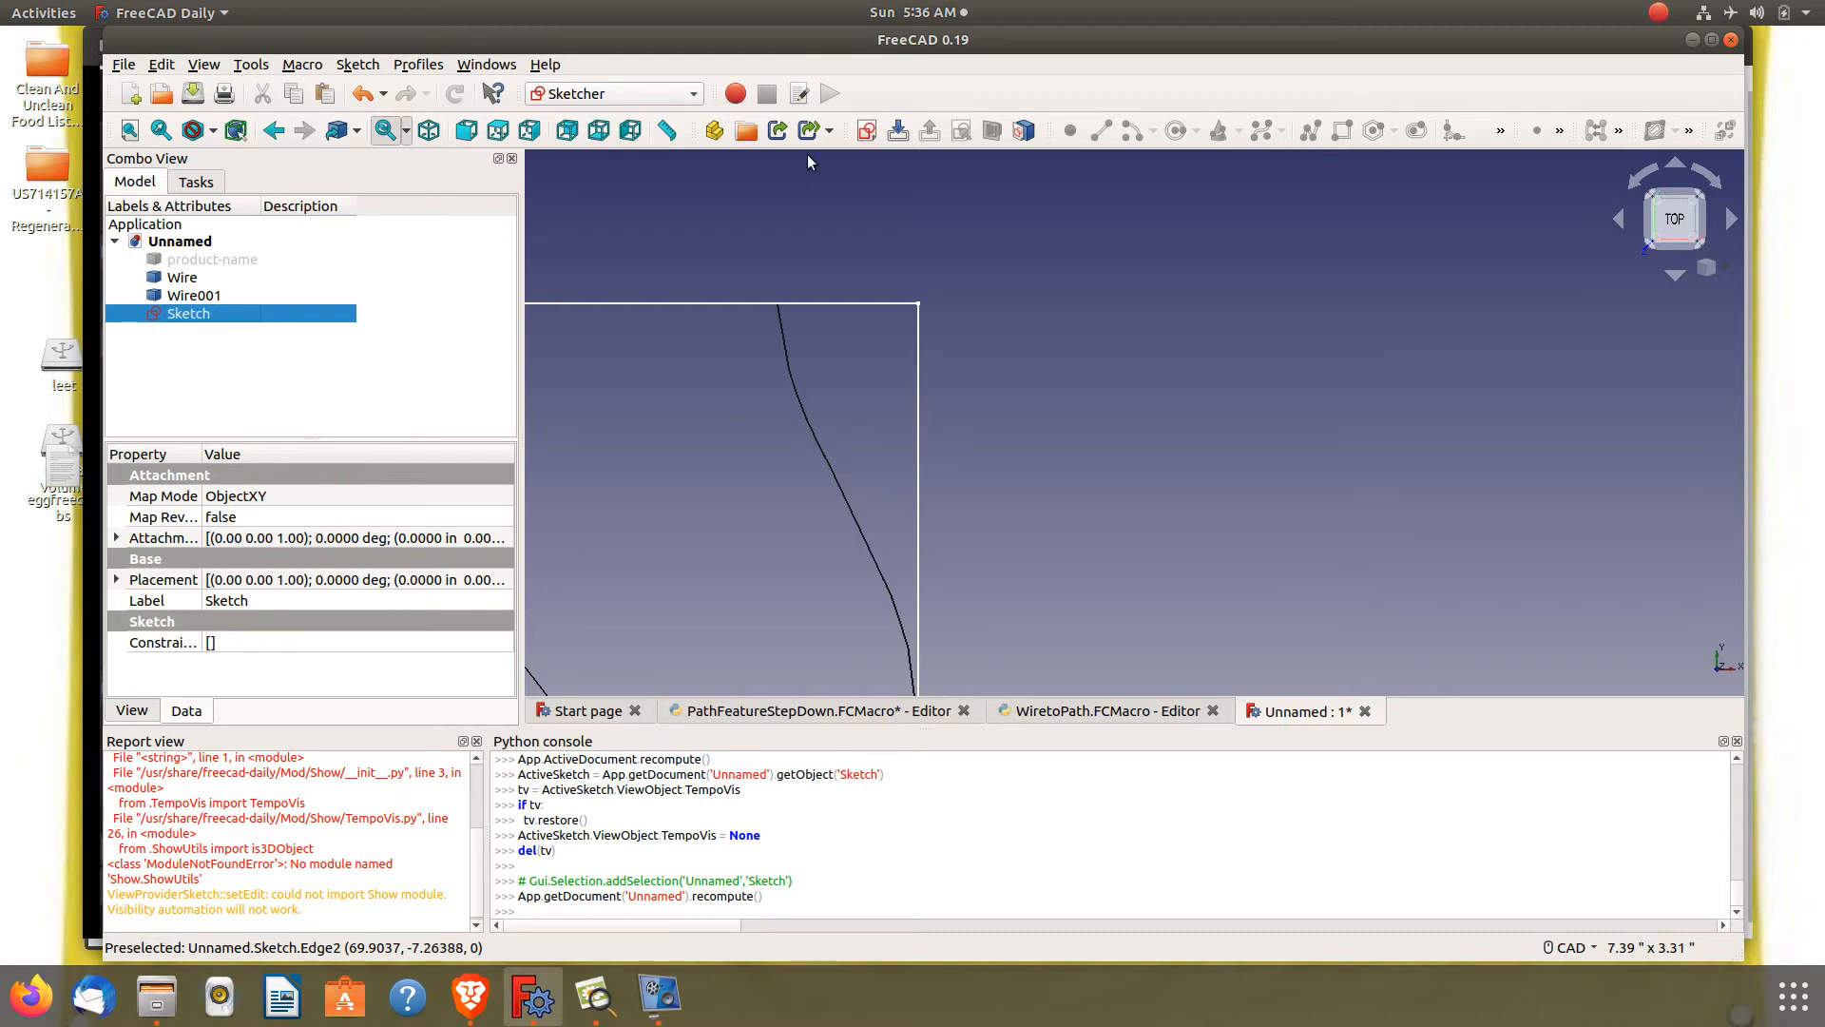
Draw a circle of about 6.16 mm radius on the rectangle's upper-right corner in a new ObjectXY sketch, and delete that sketch
left_click(871, 135)
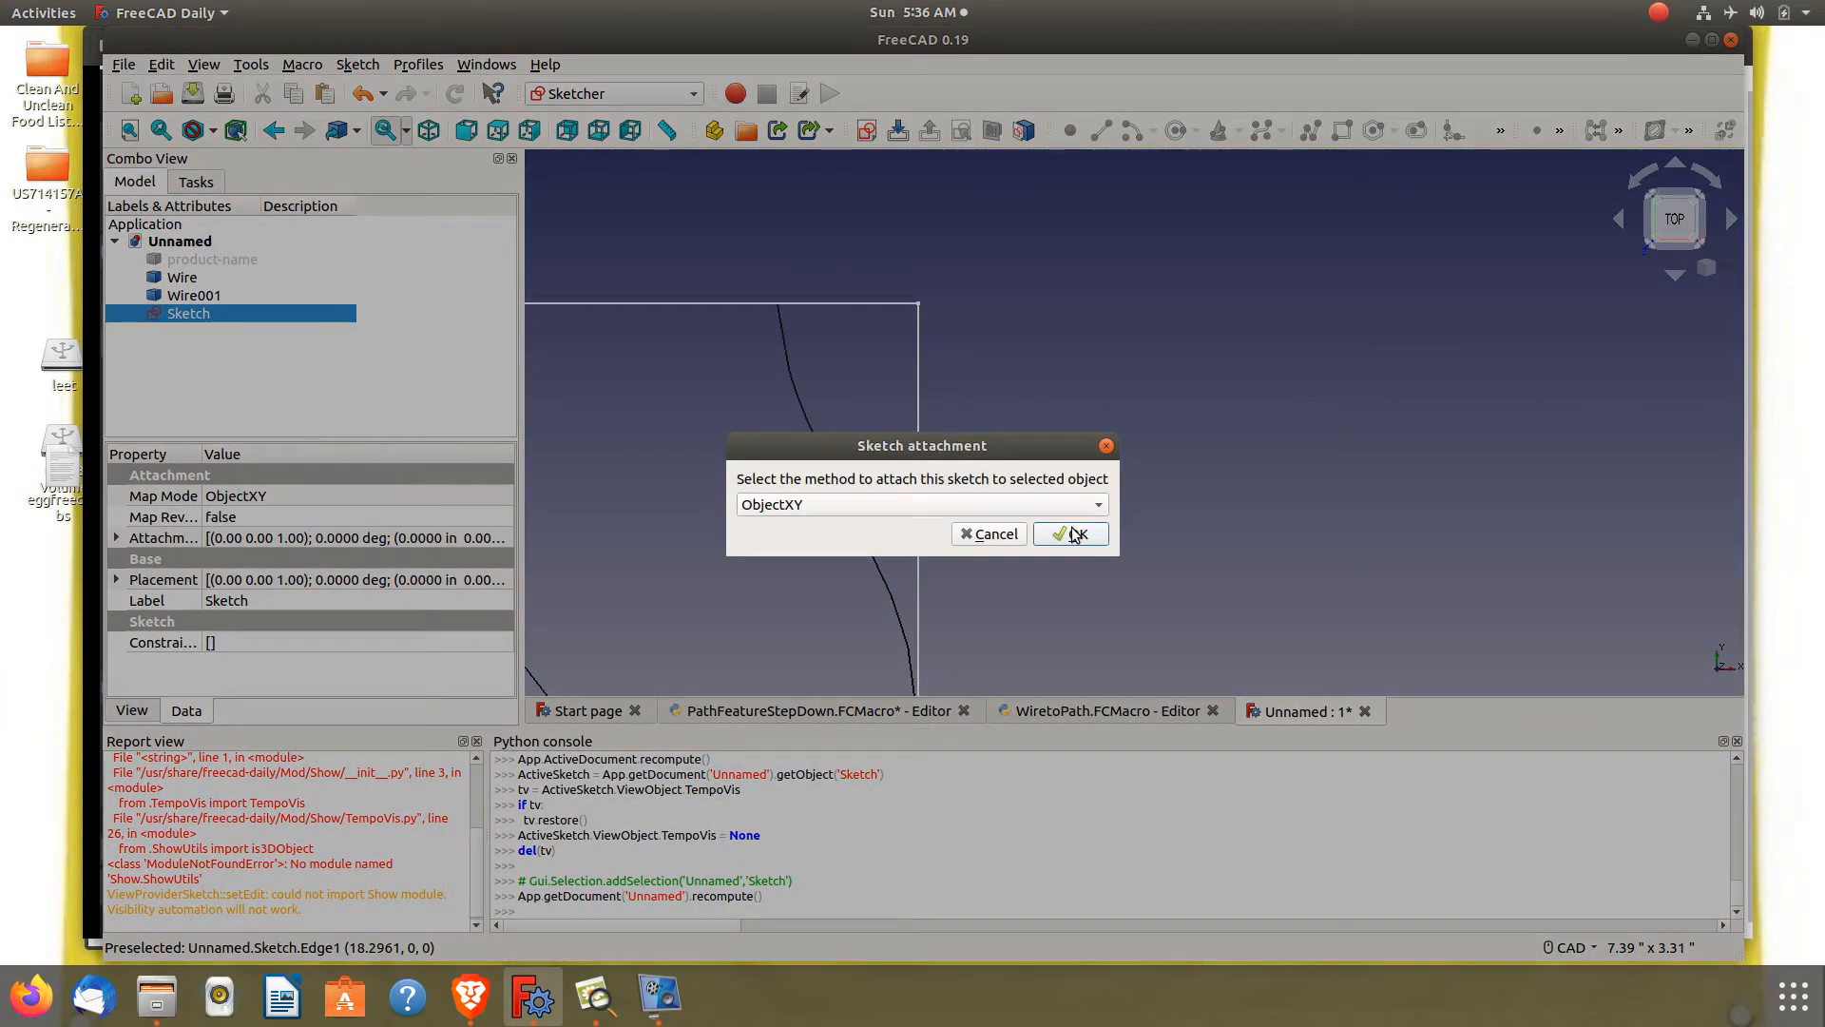
left_click(1075, 535)
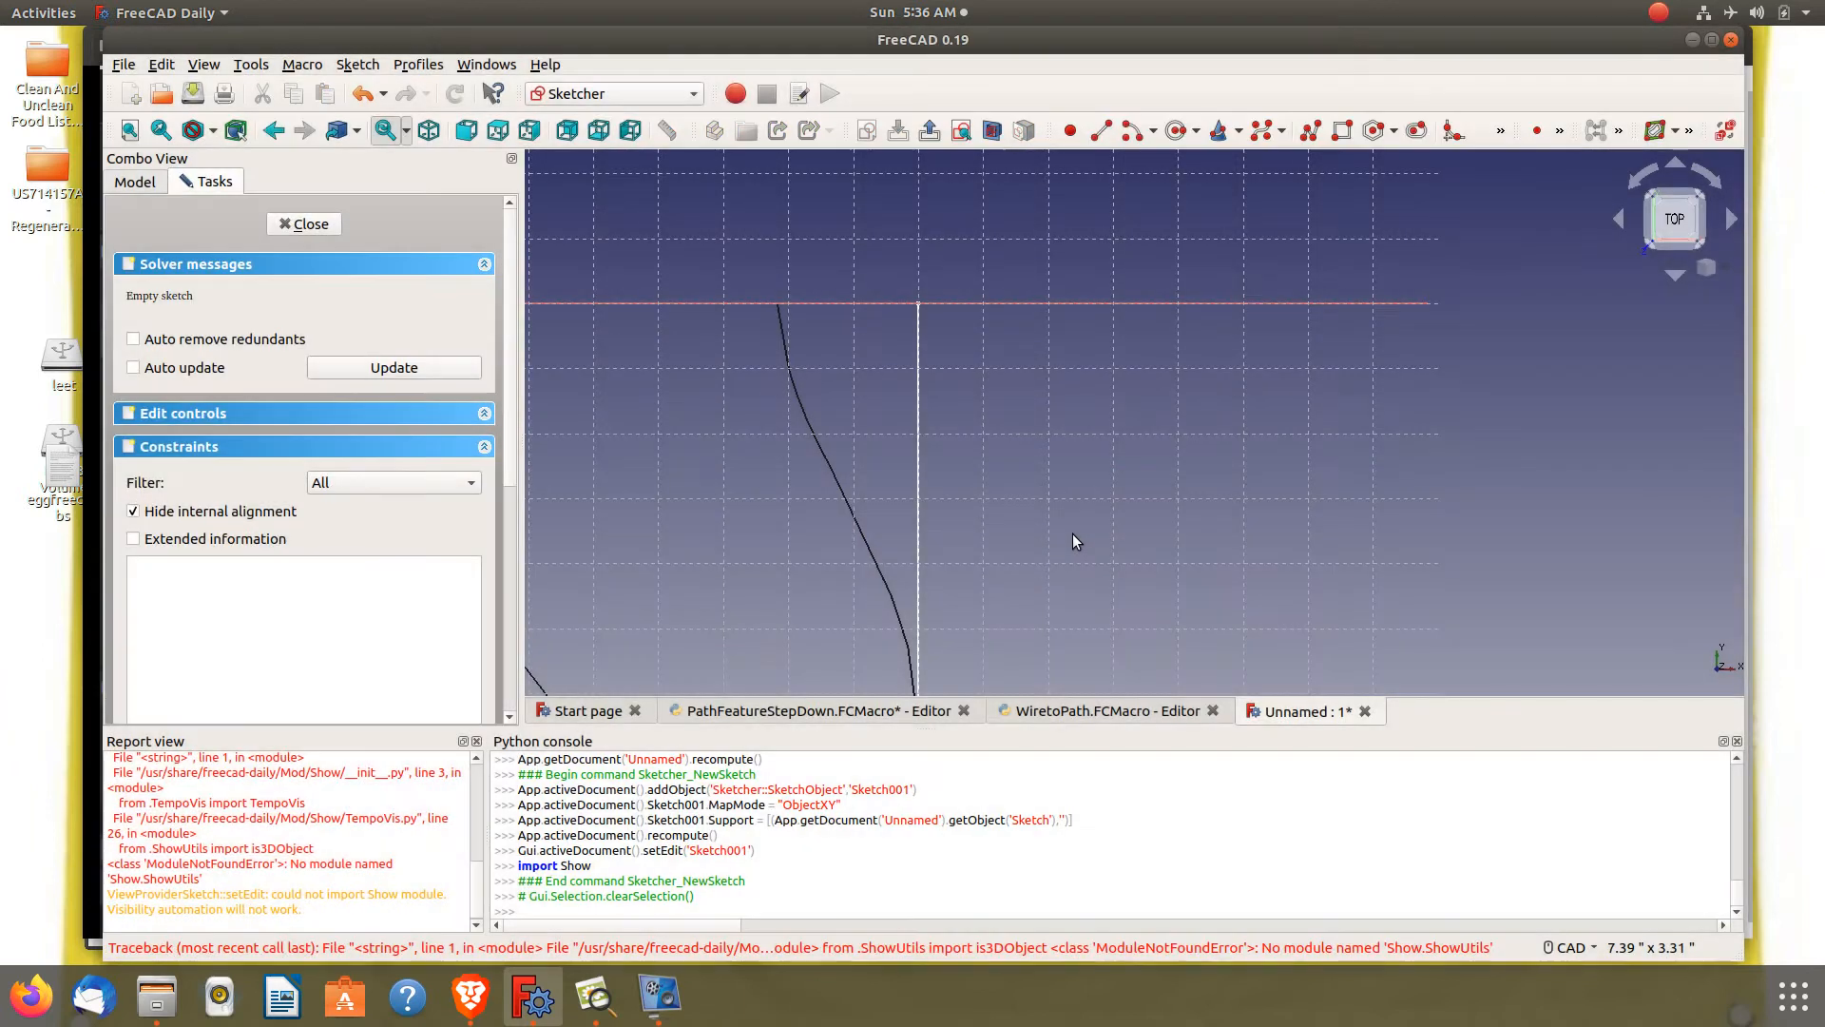
left_click(1176, 130)
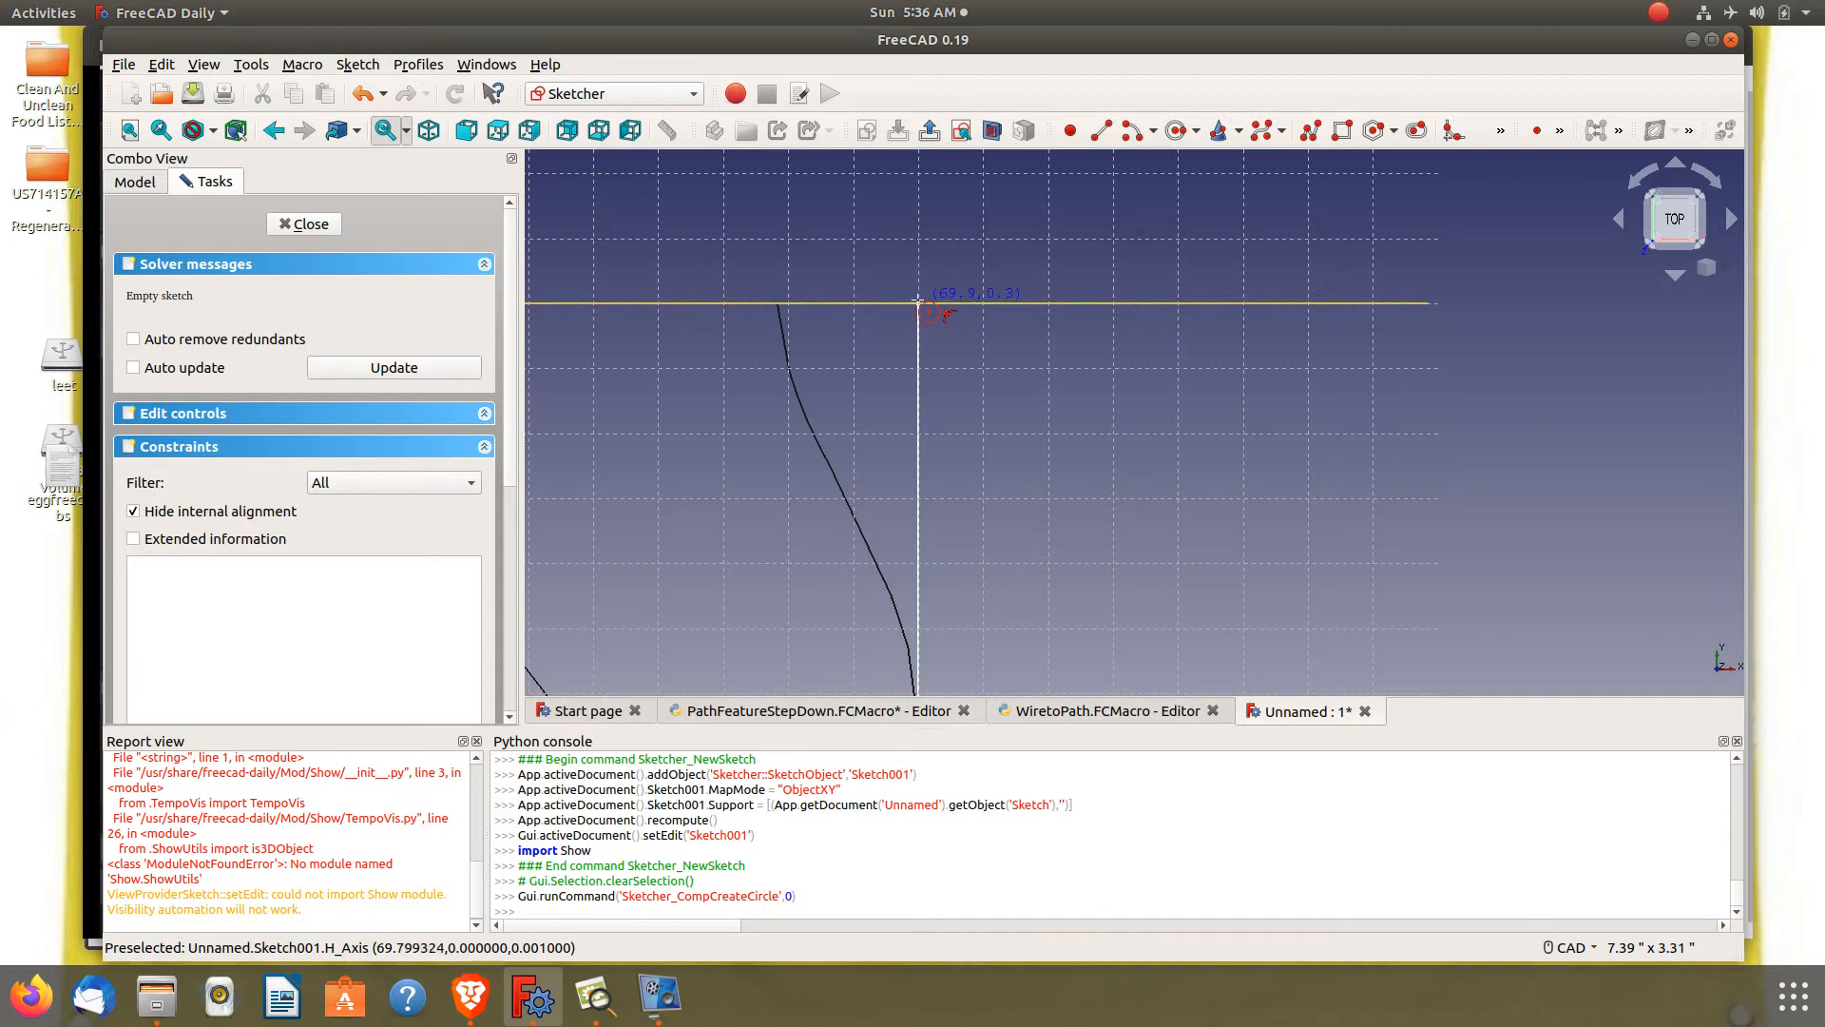
left_click(917, 302)
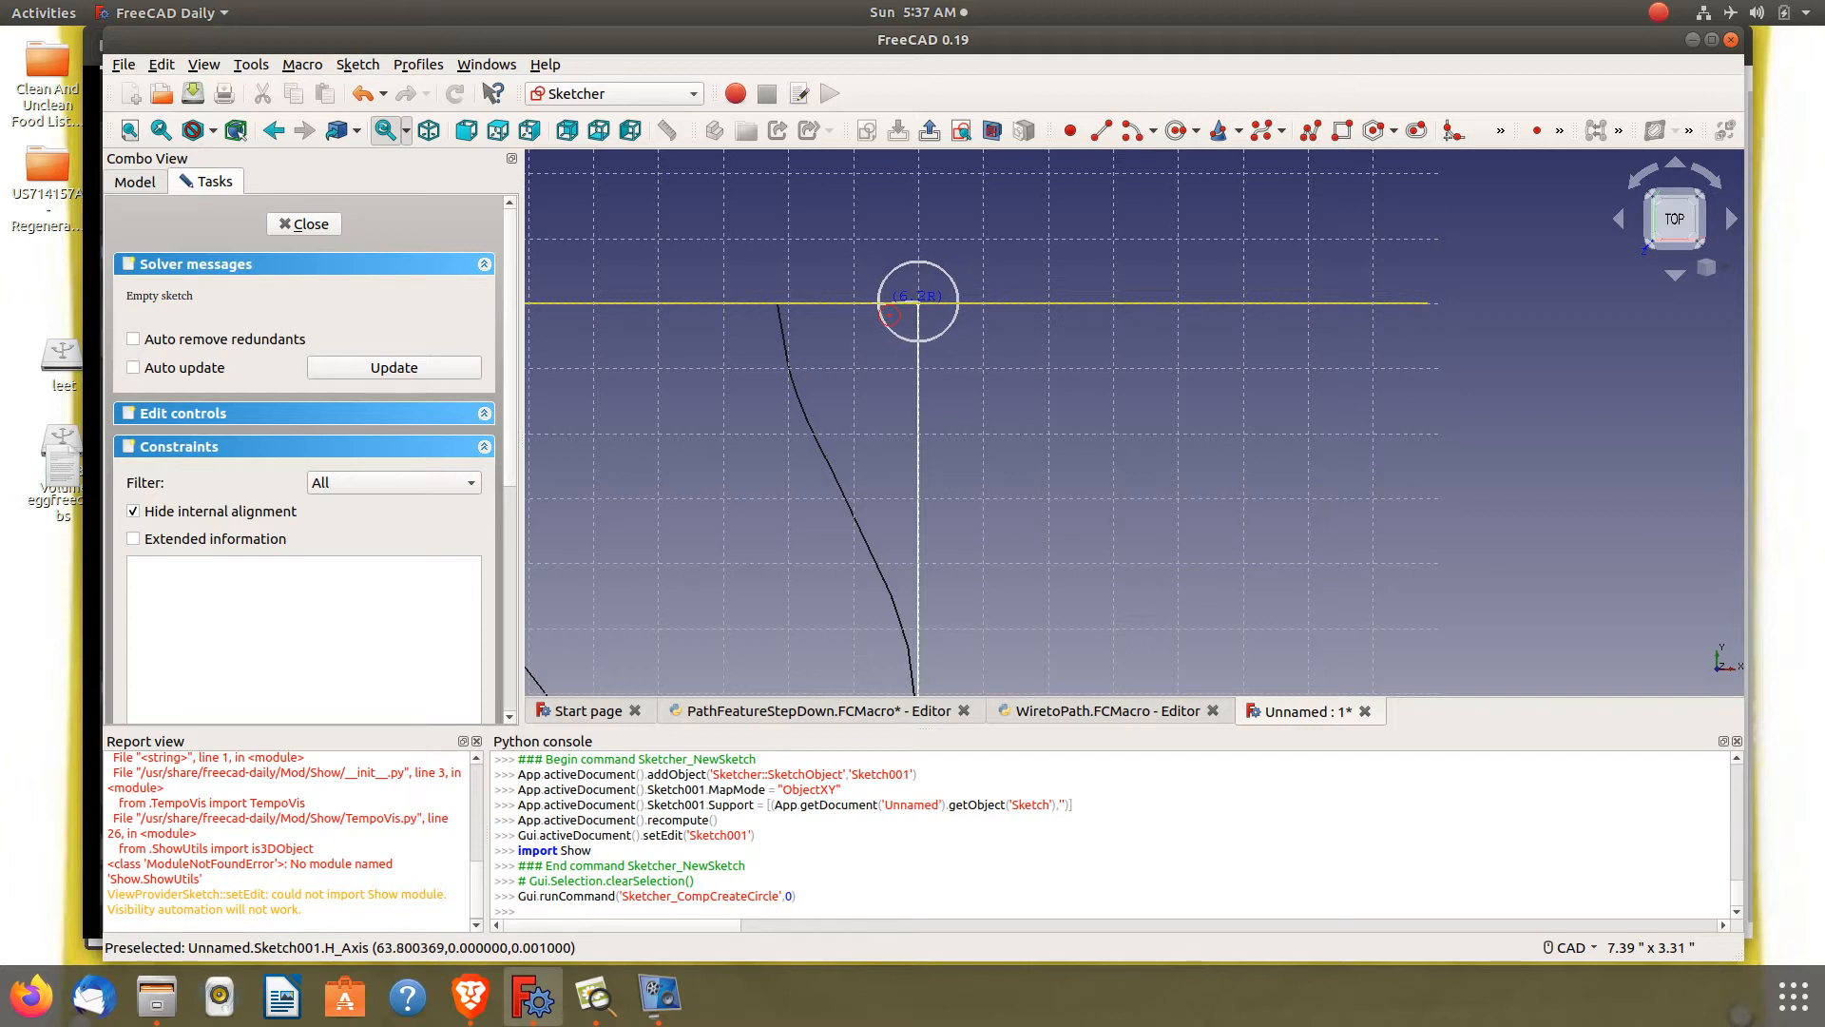
left_click(890, 314)
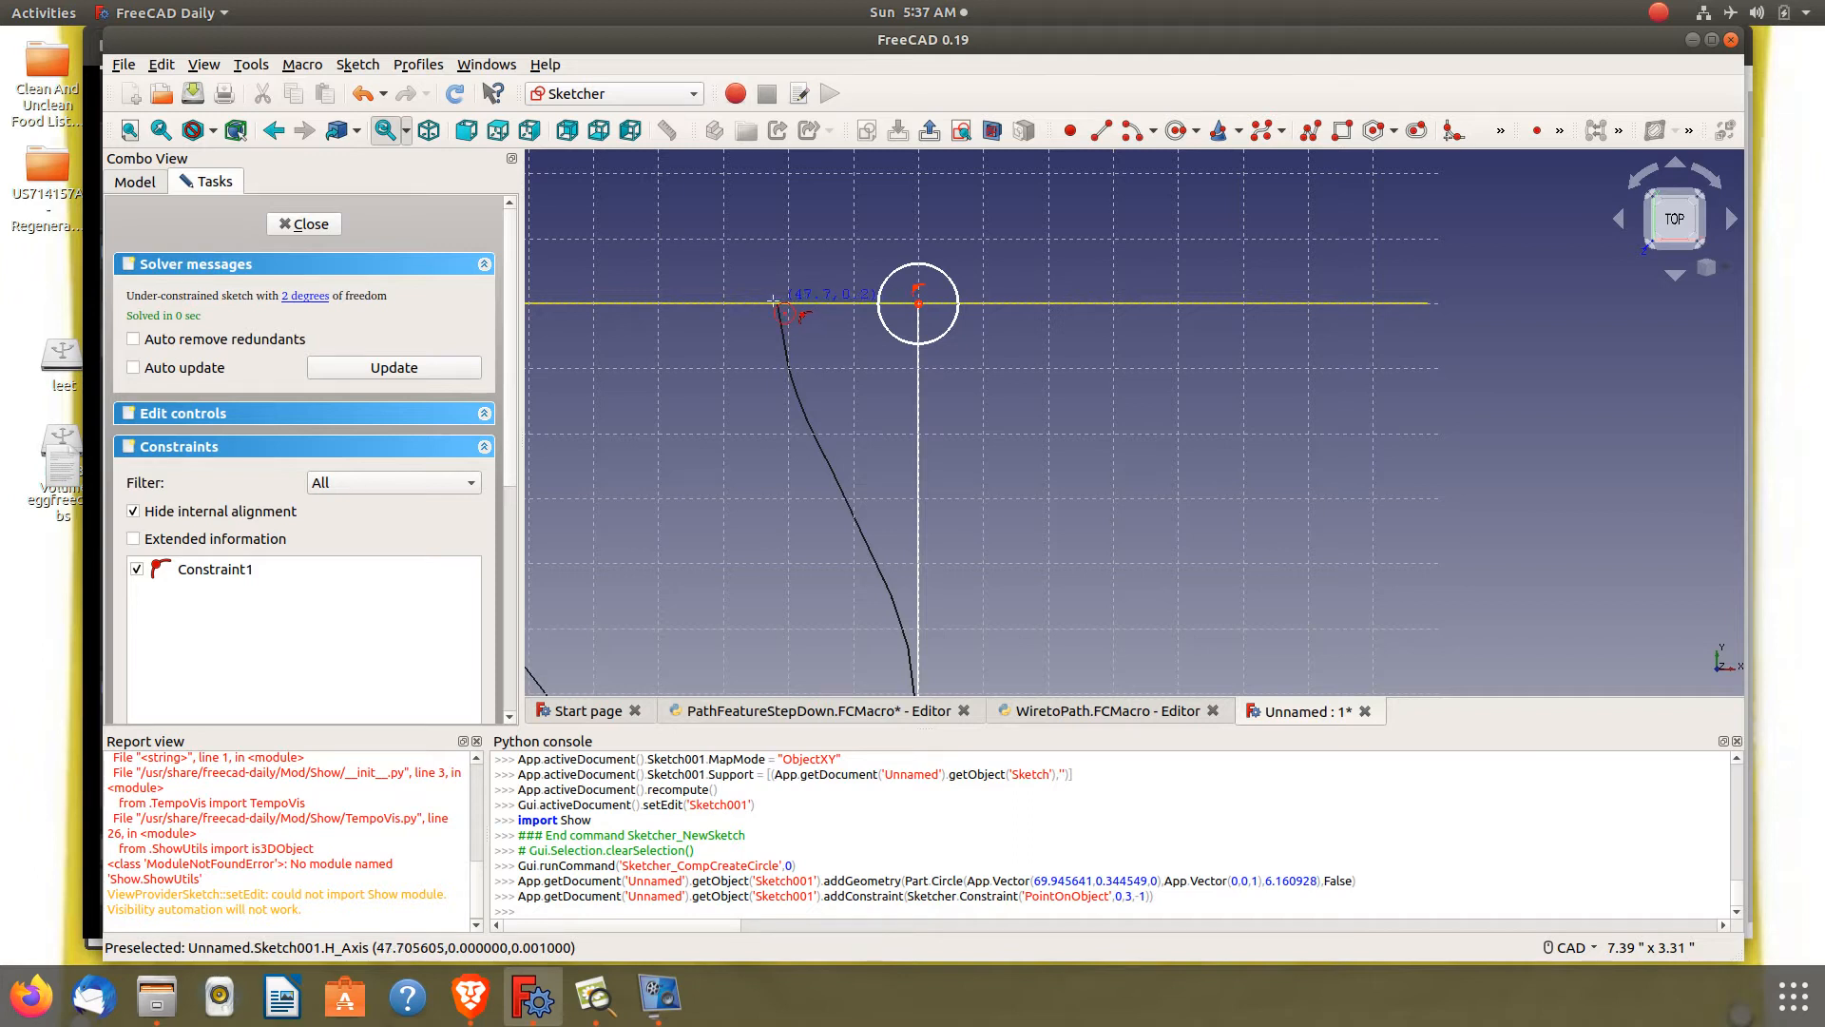
left_click(774, 303)
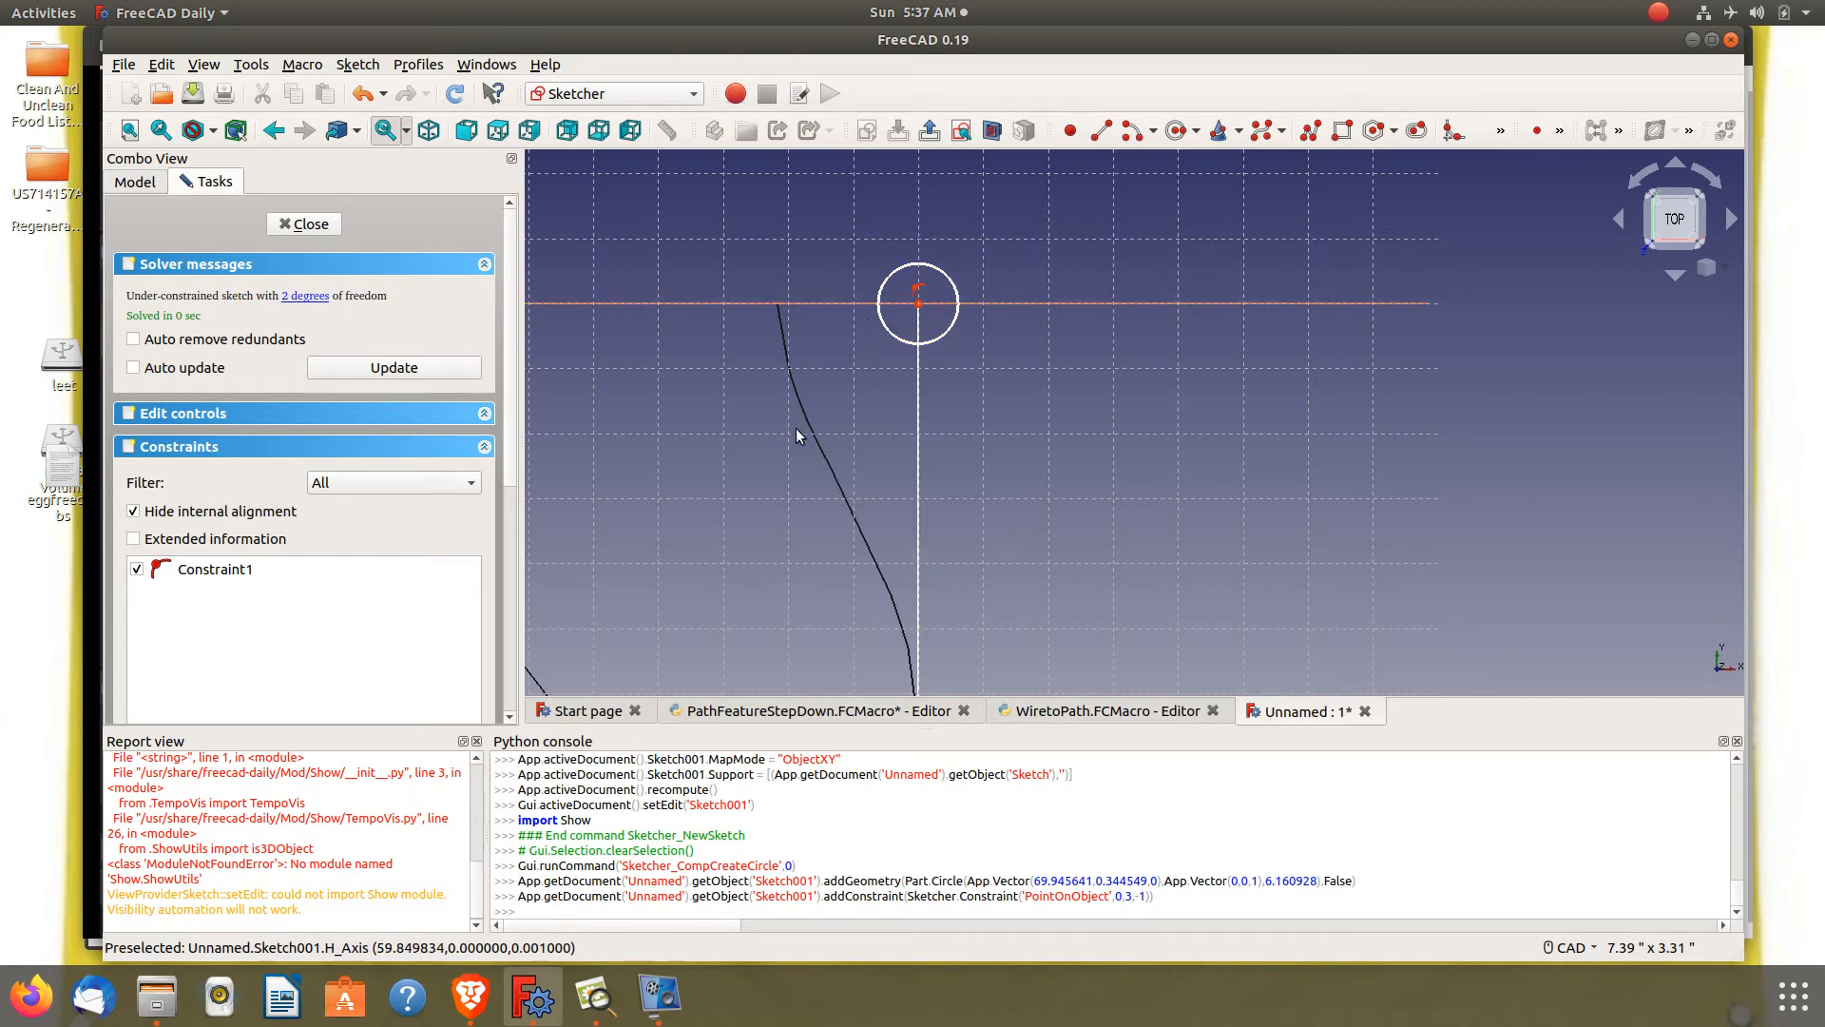
left_click(301, 230)
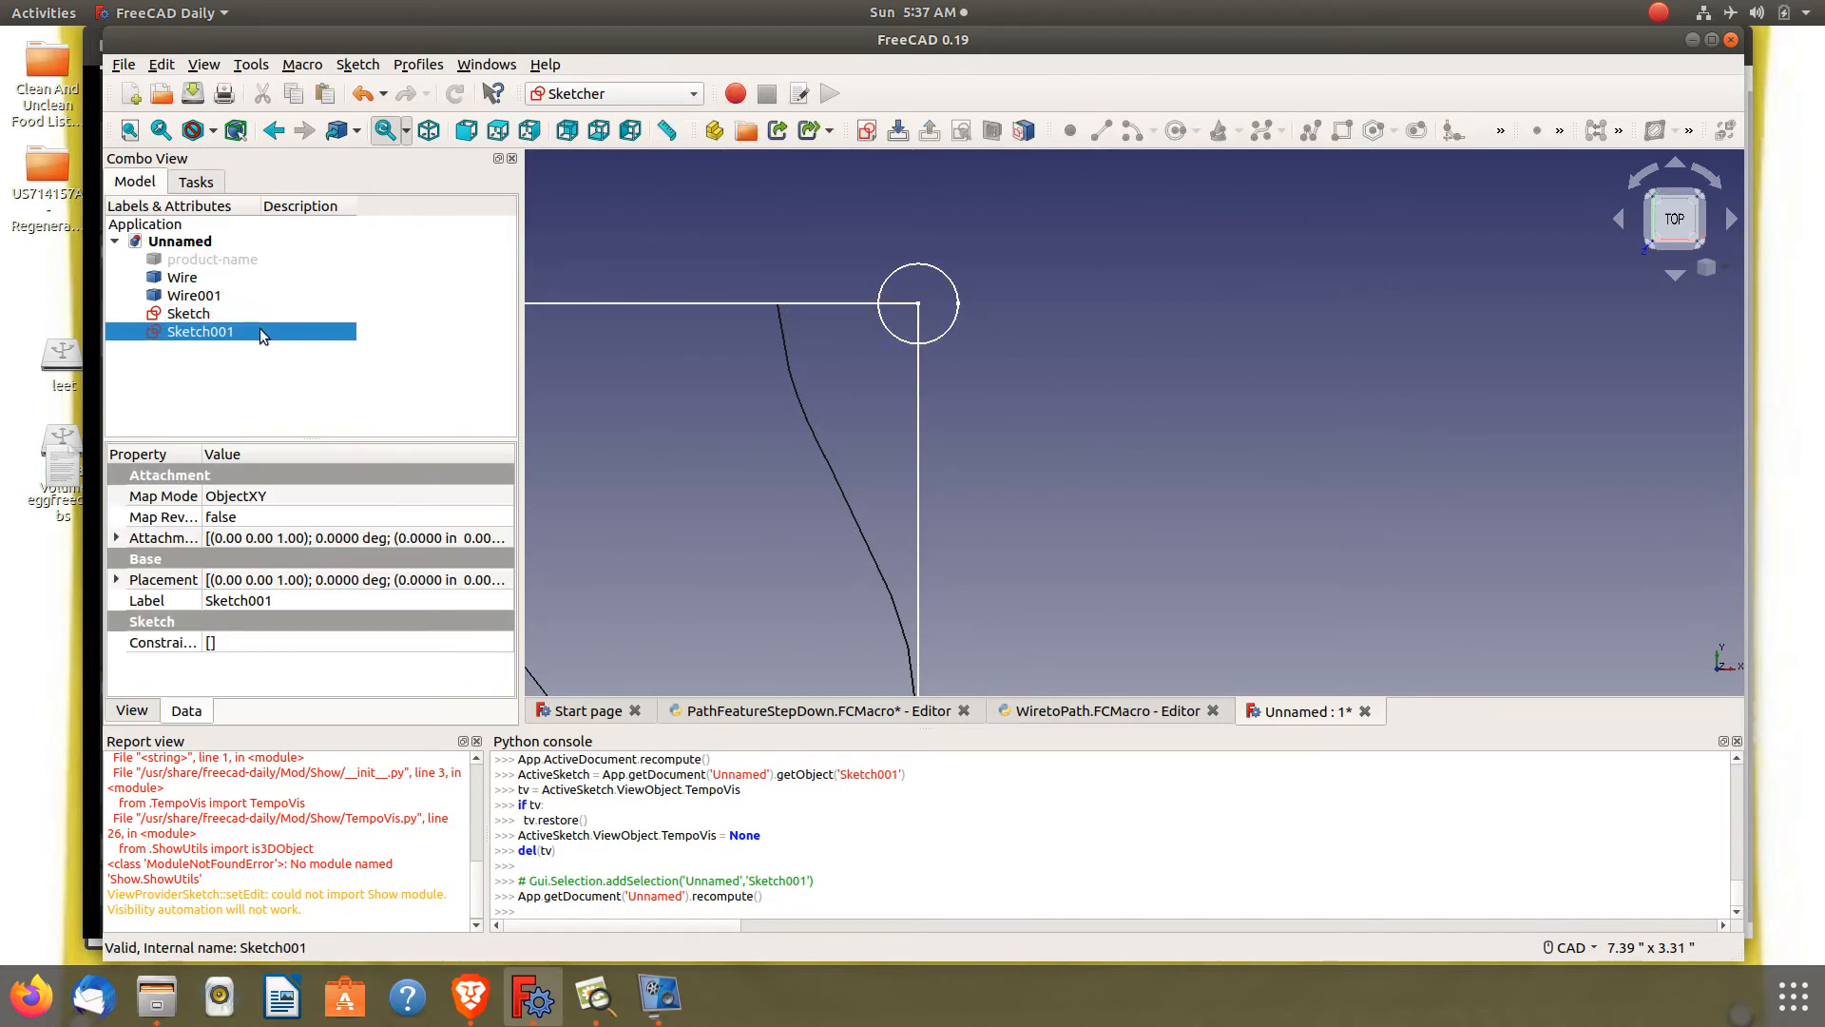
key("Delete")
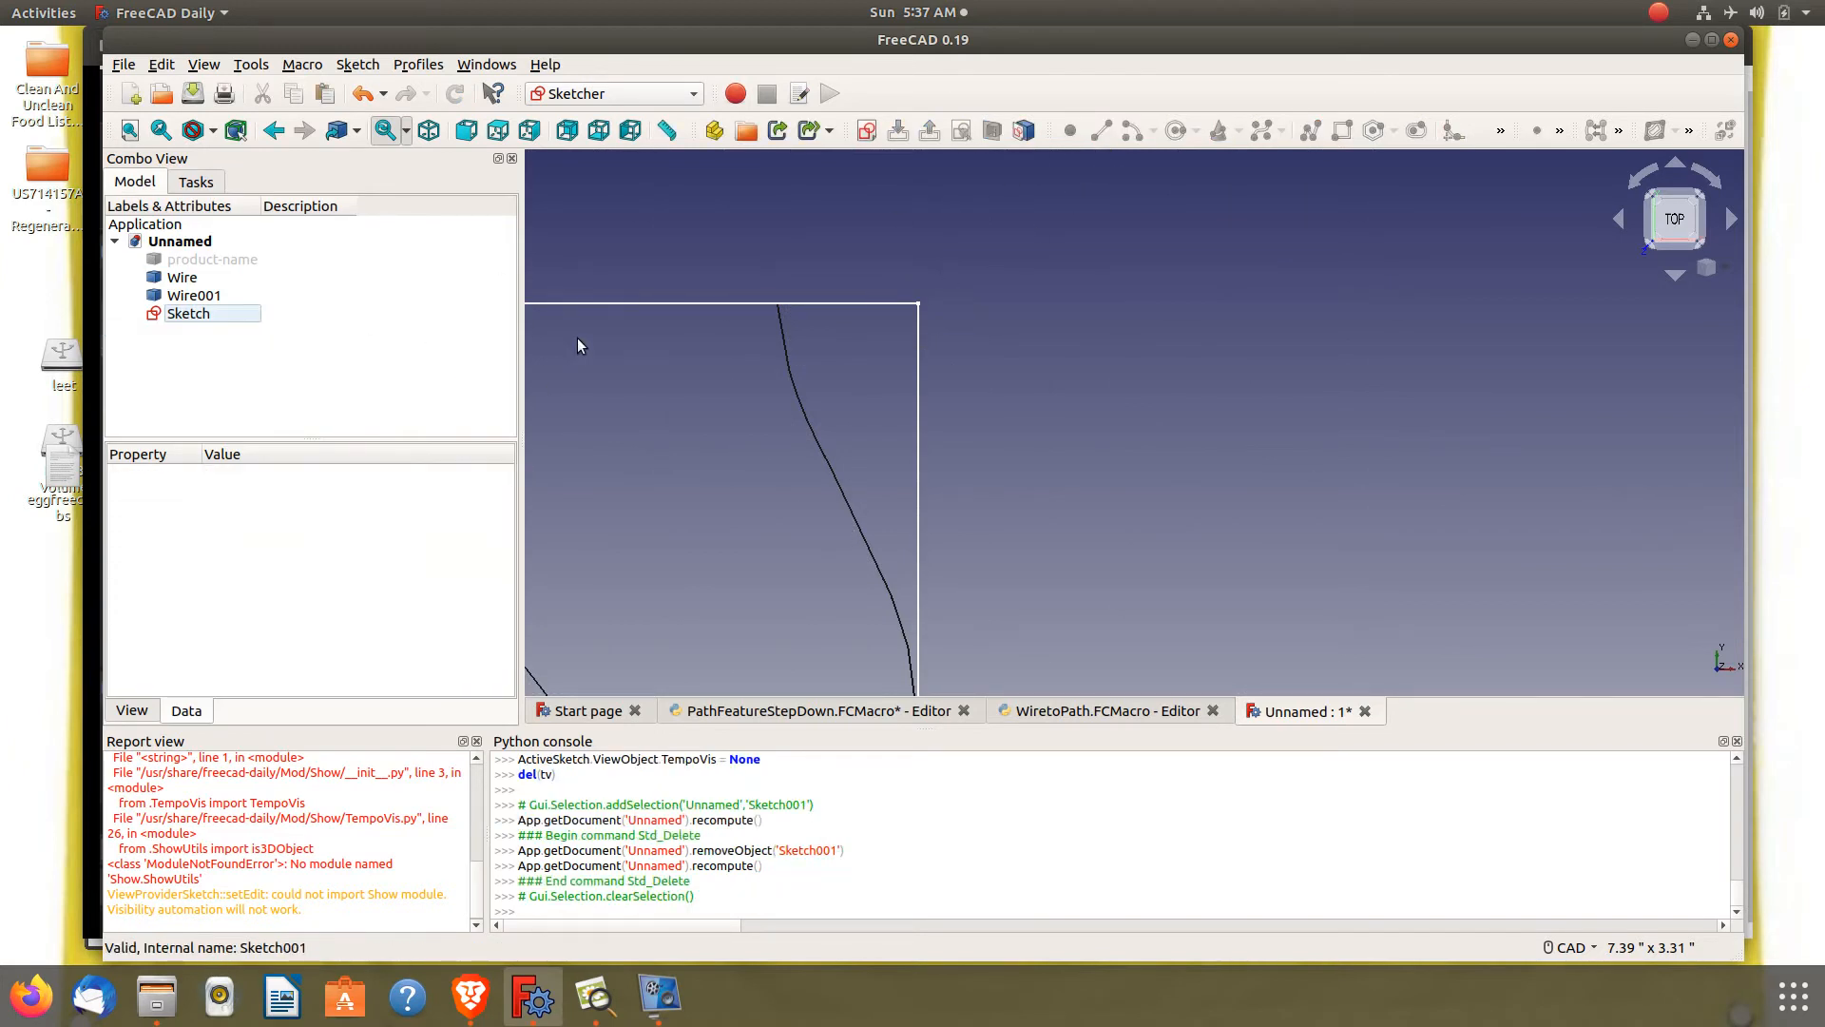
Clear the report messages and hide the straight-sided wire, Wire
scroll(590, 323, "down", 2)
scroll(768, 375, "down", 5)
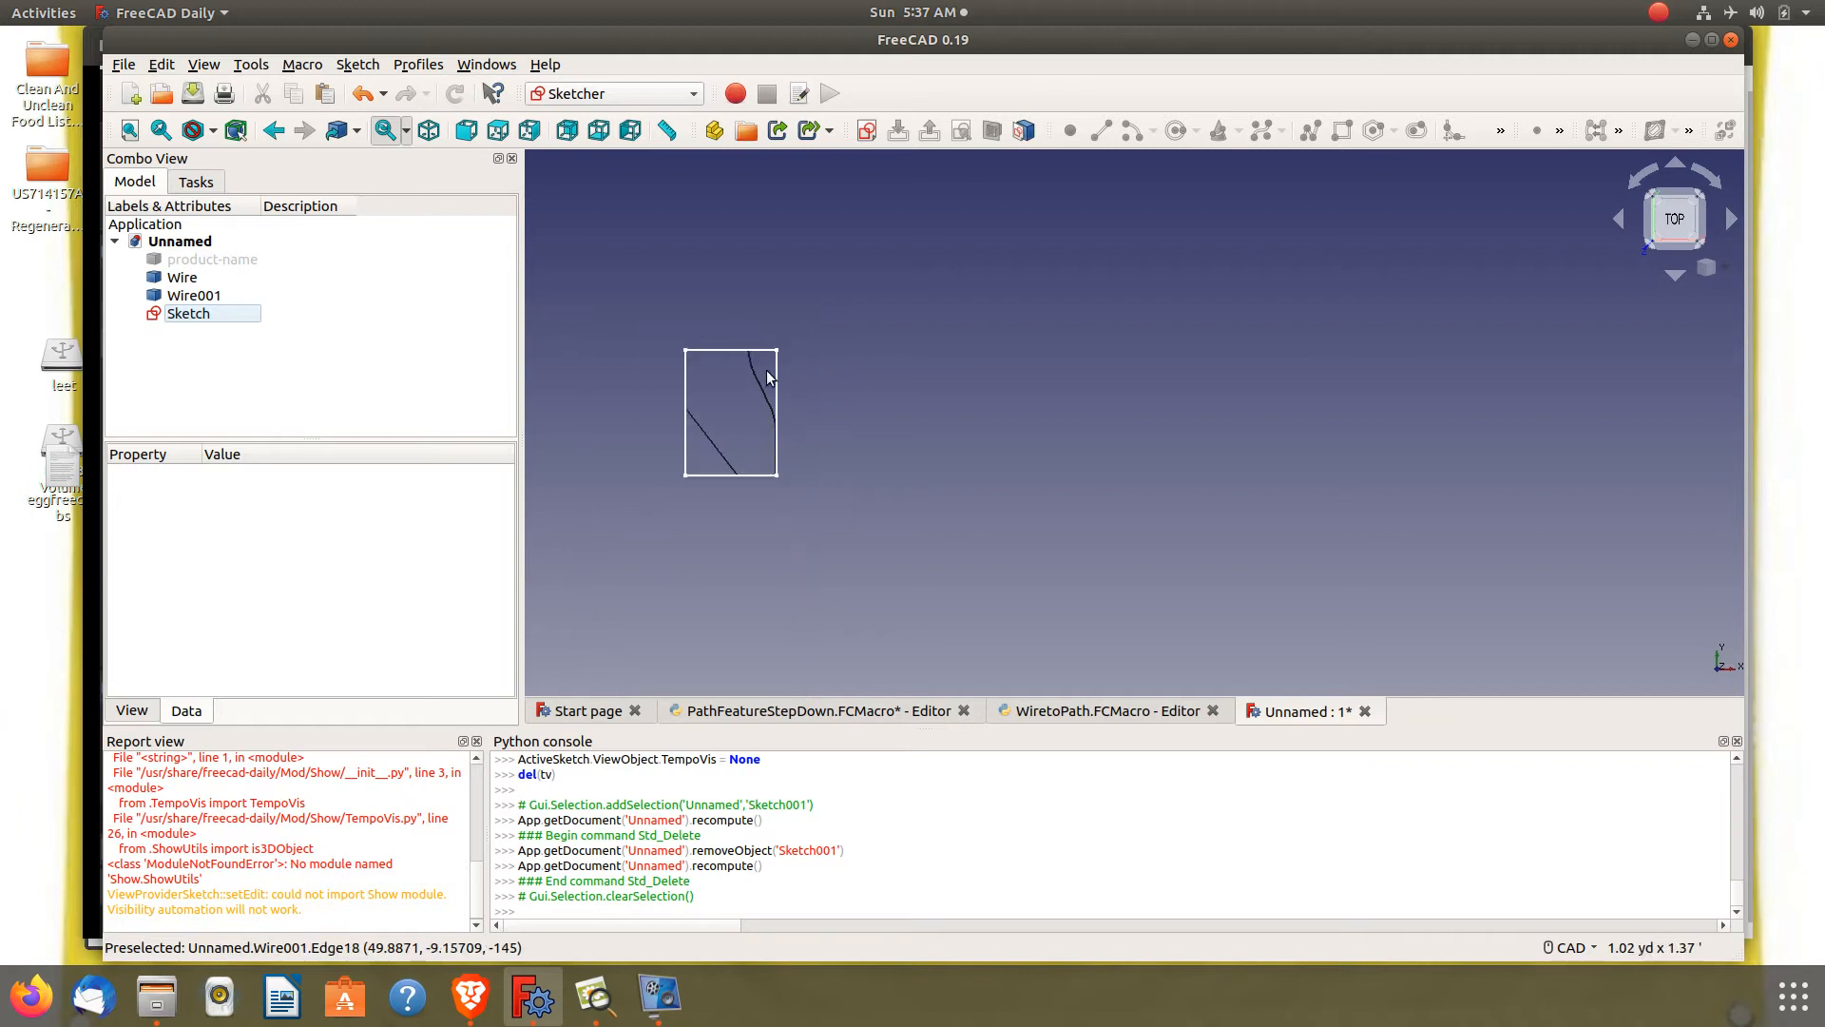
scroll(768, 377, "up", 2)
scroll(768, 377, "up", 5)
right_click(285, 864)
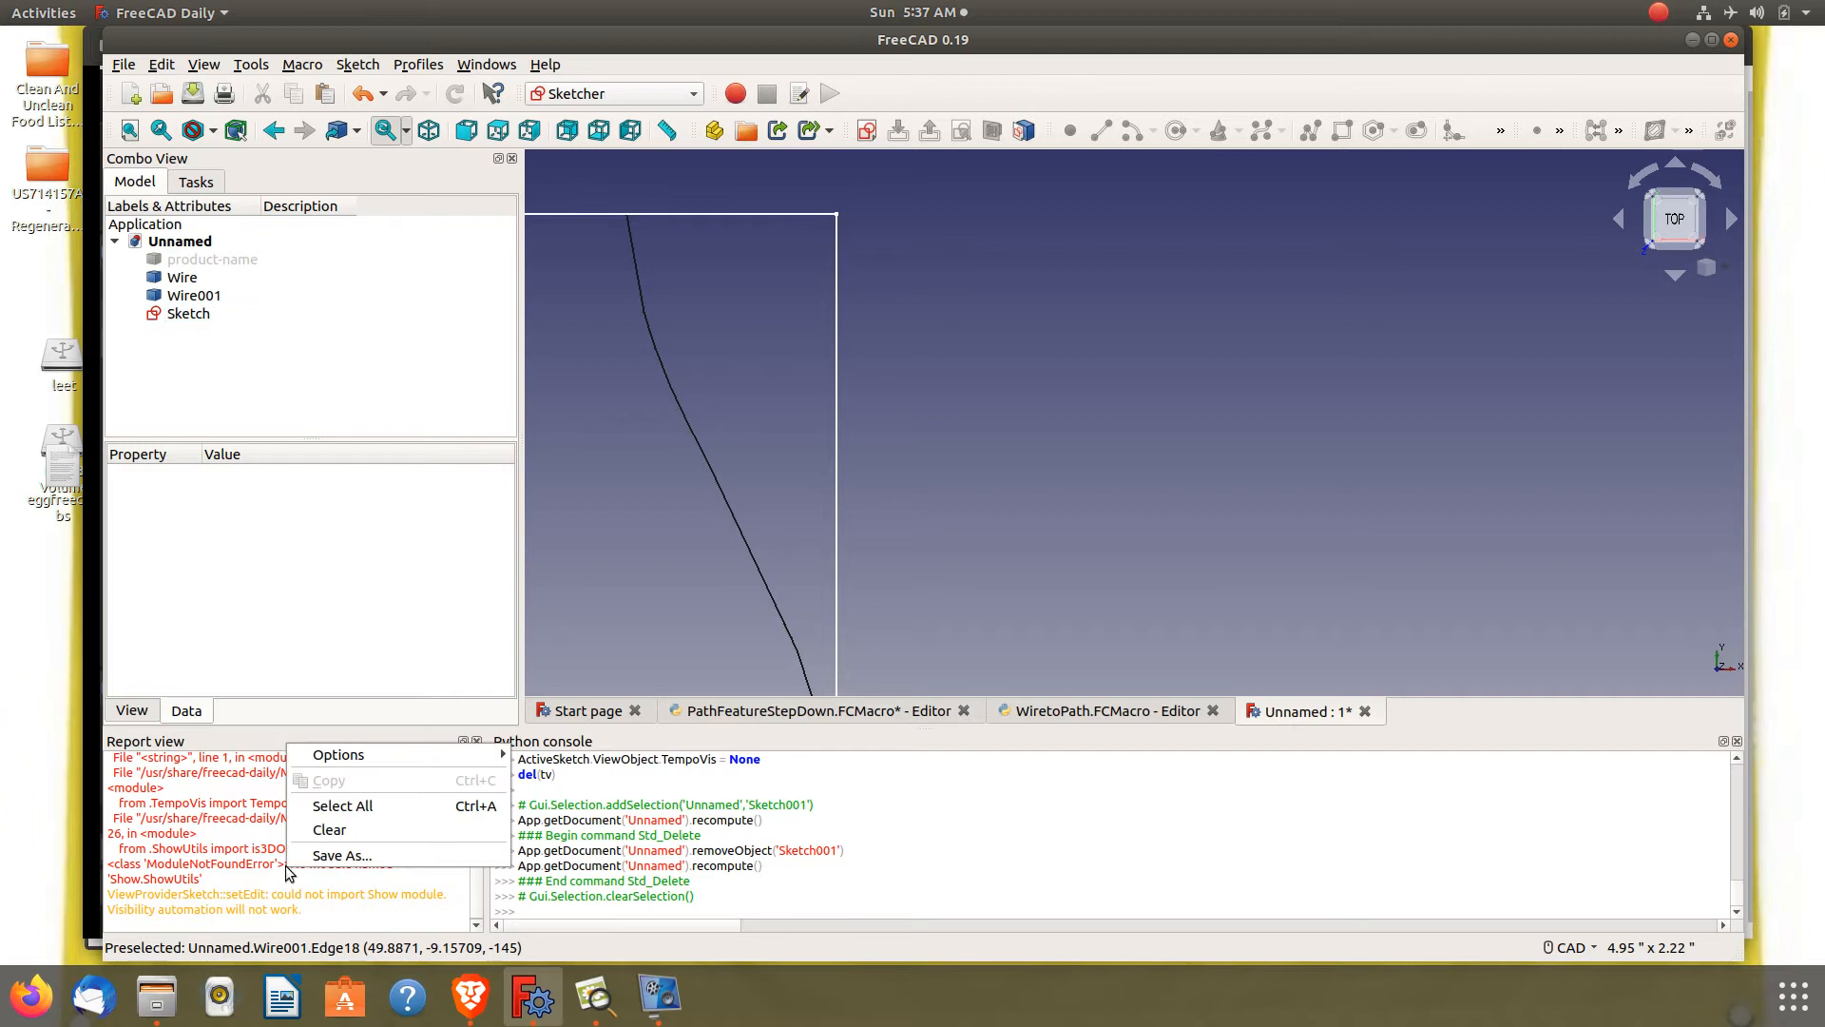
left_click(318, 837)
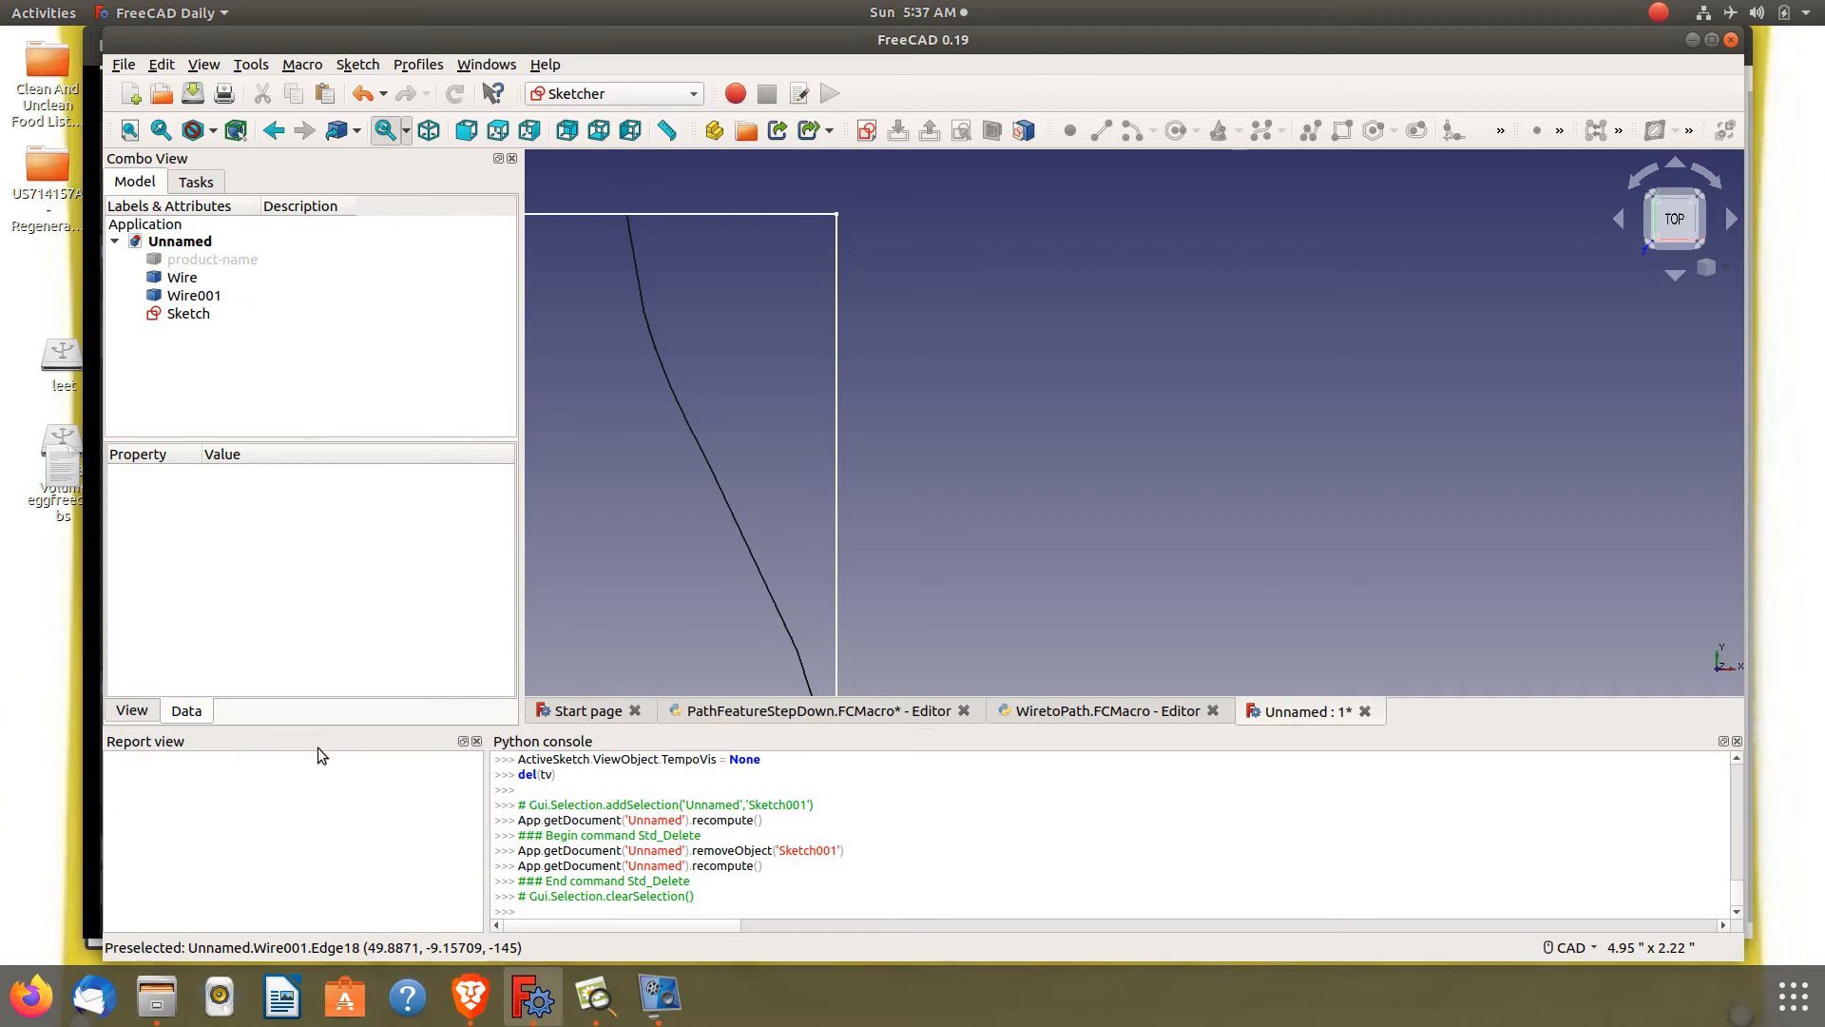
left_click(194, 277)
key("space")
scroll(945, 300, "down", 6)
scroll(755, 391, "up", 2)
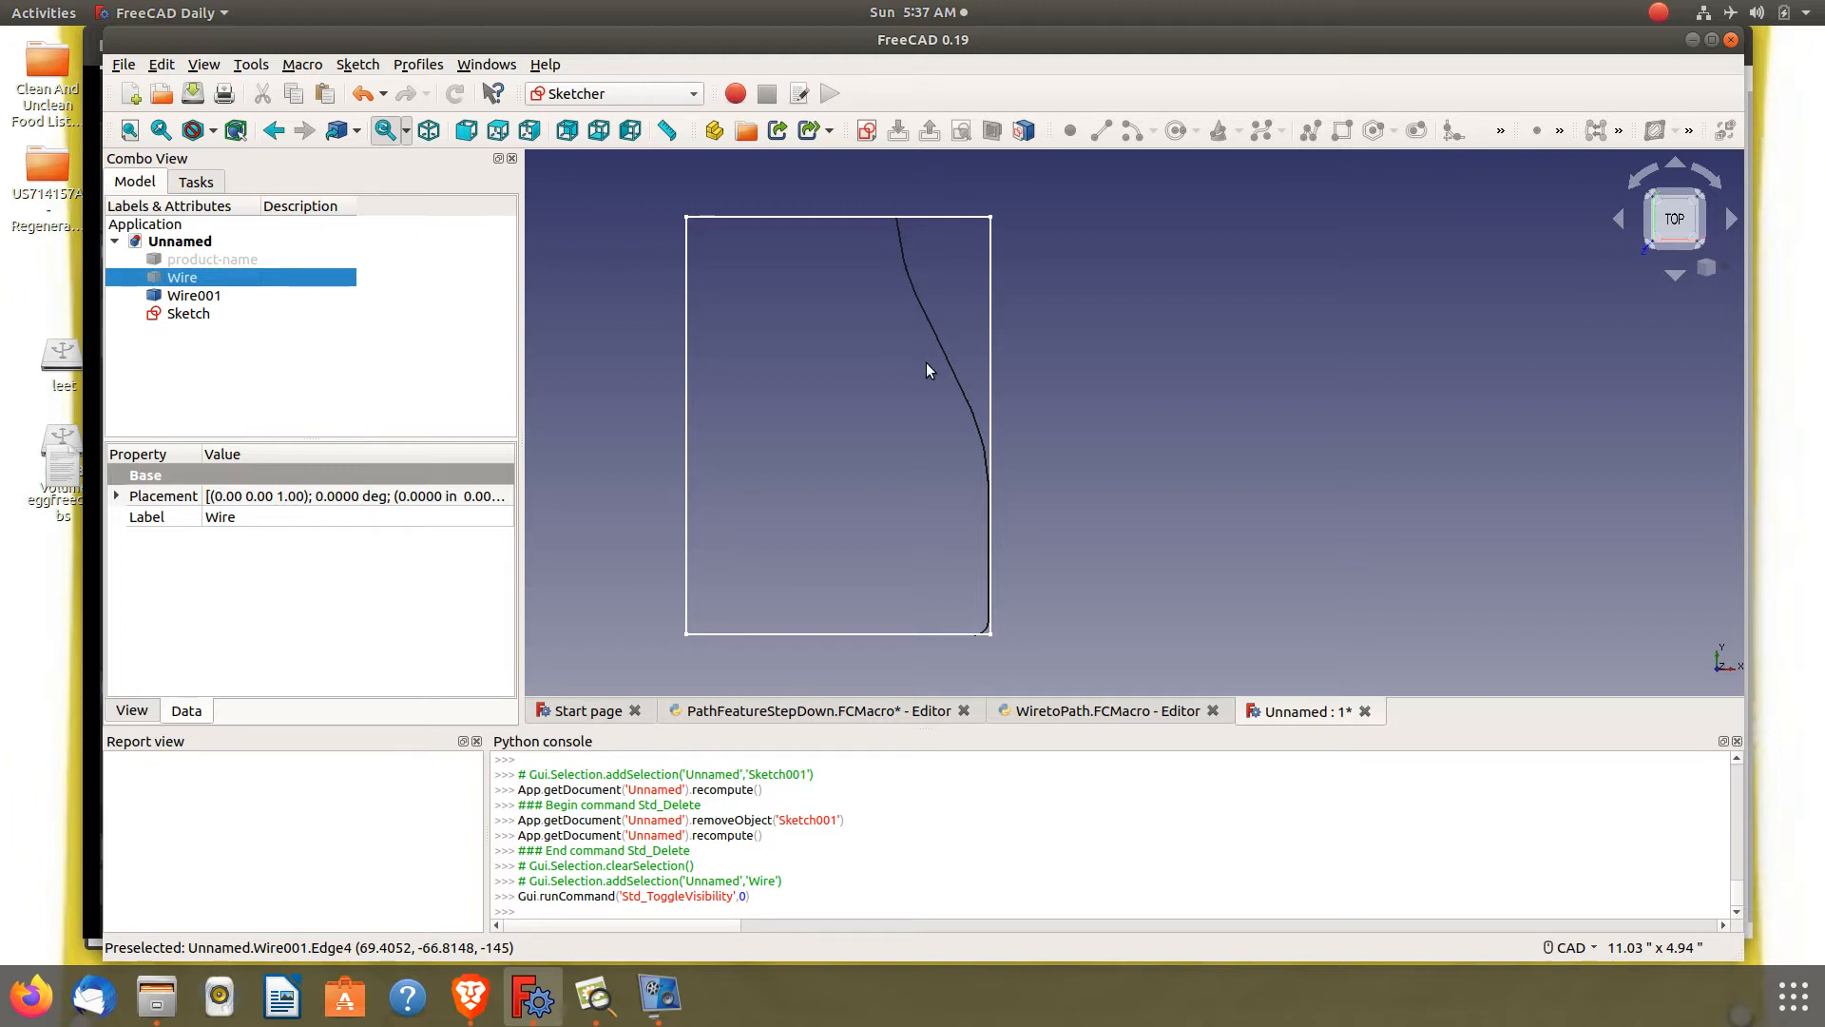
Switch to the Path workbench, create an area feature from the contoured wire, Wire001, and select it
left_click(171, 296)
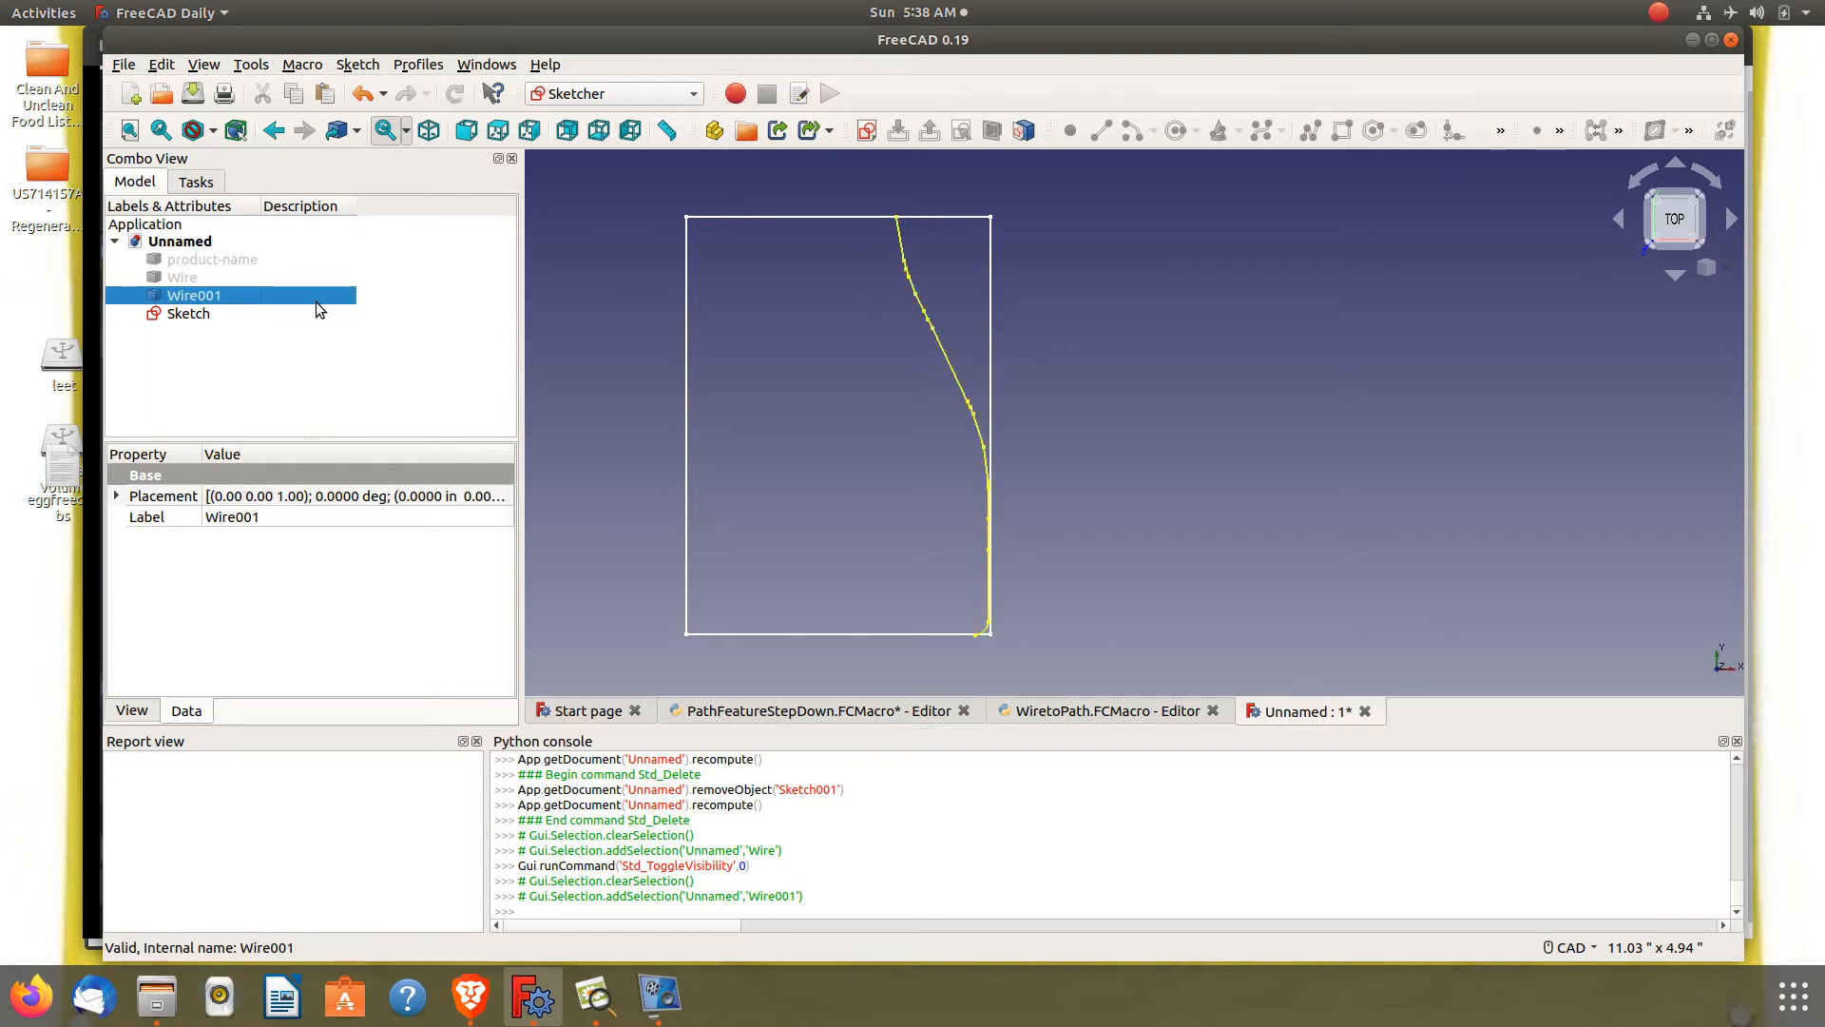
left_click(640, 96)
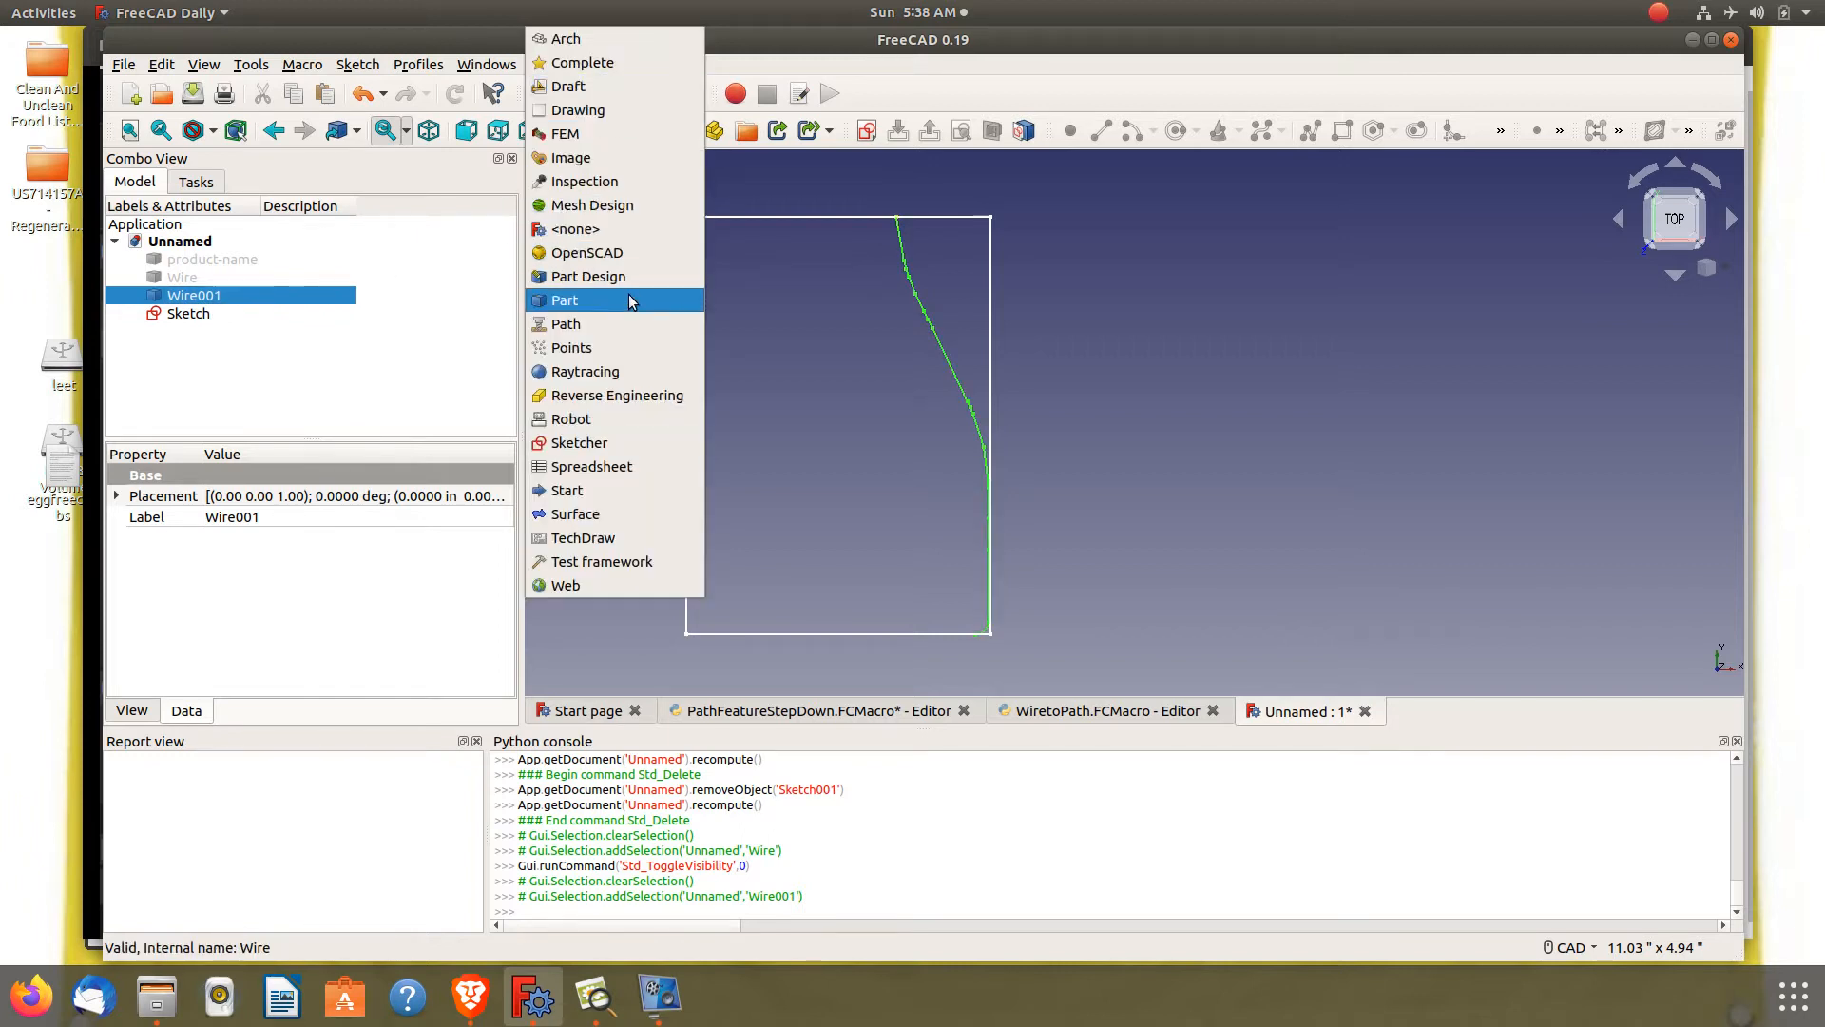
left_click(620, 324)
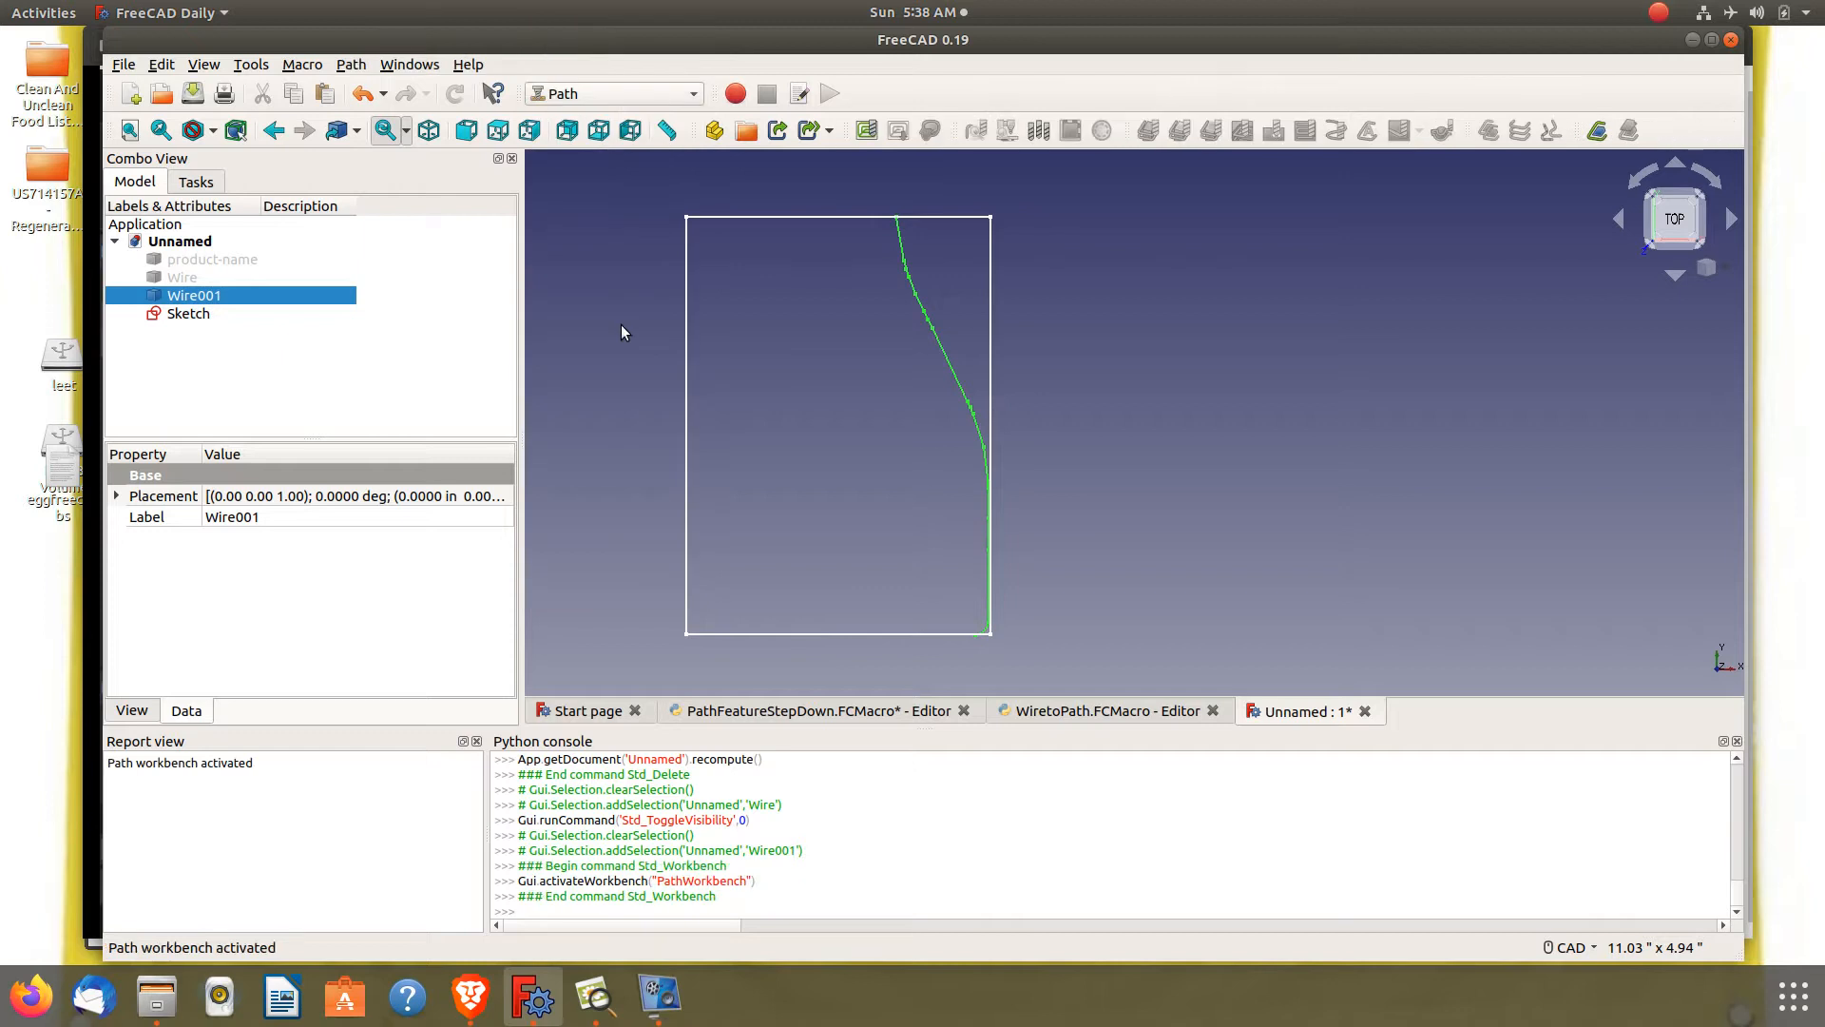
left_click(1598, 133)
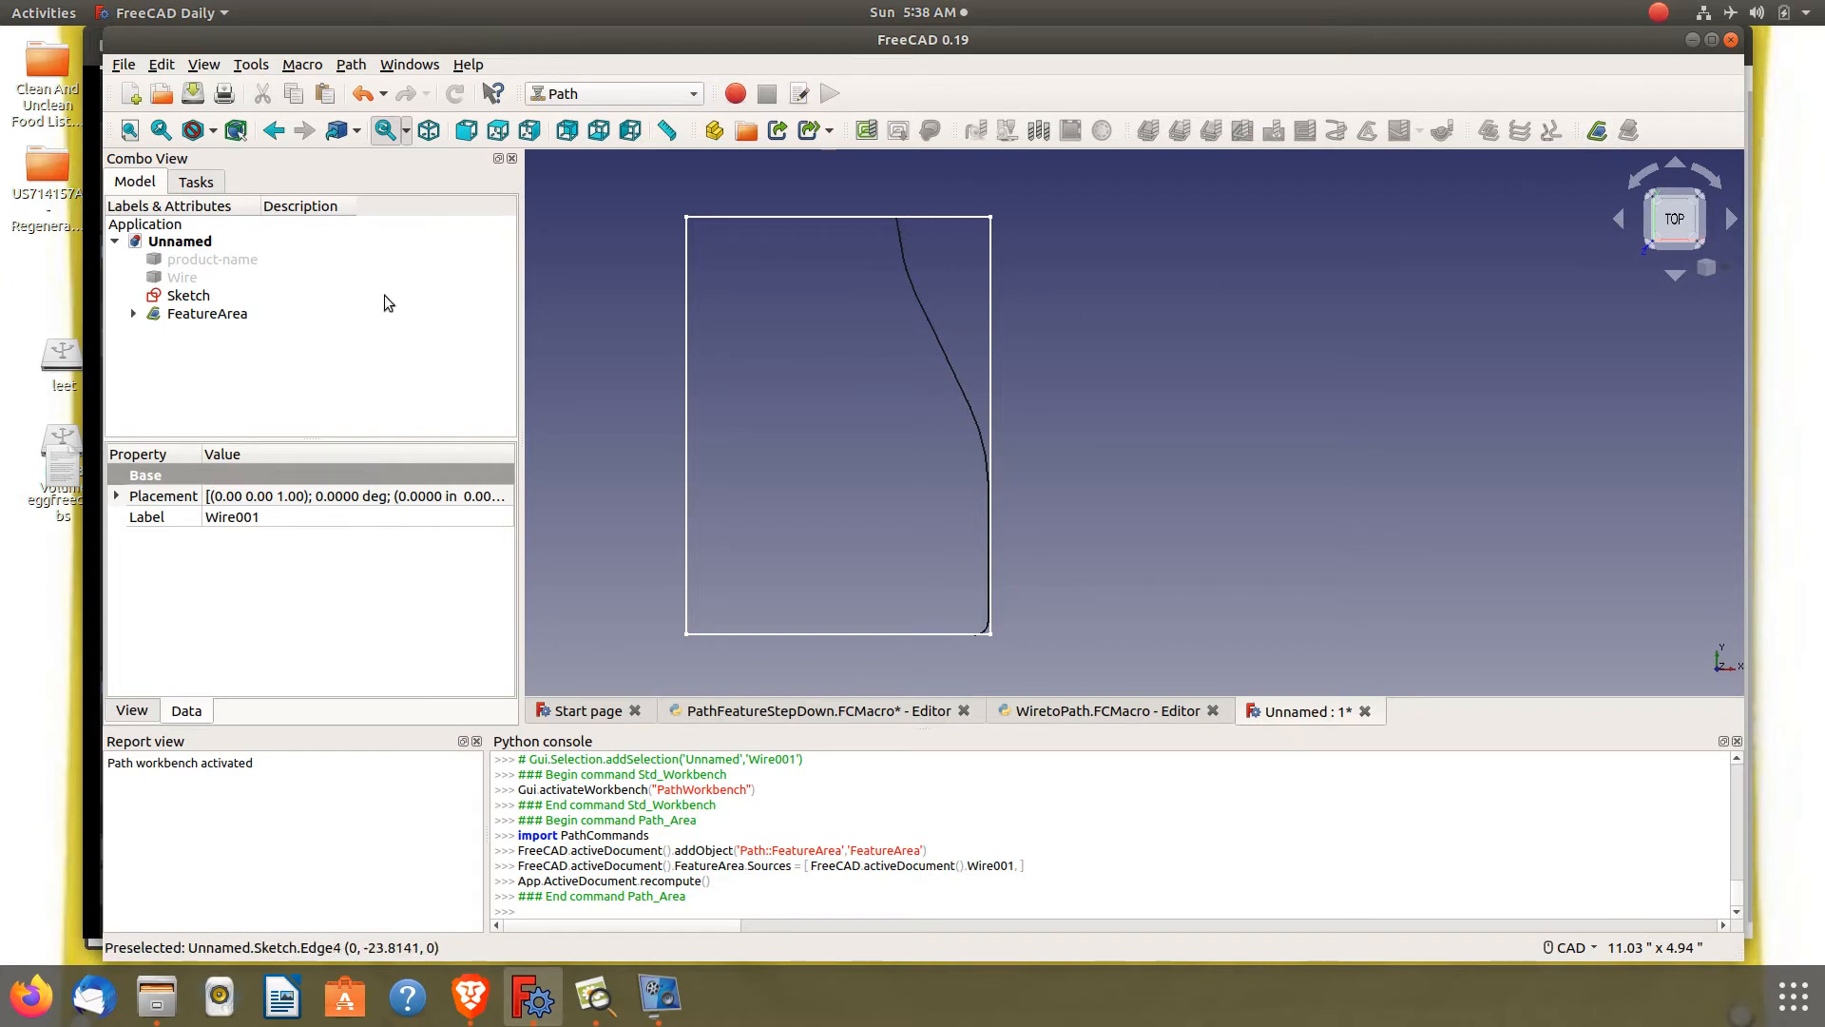
left_click(198, 315)
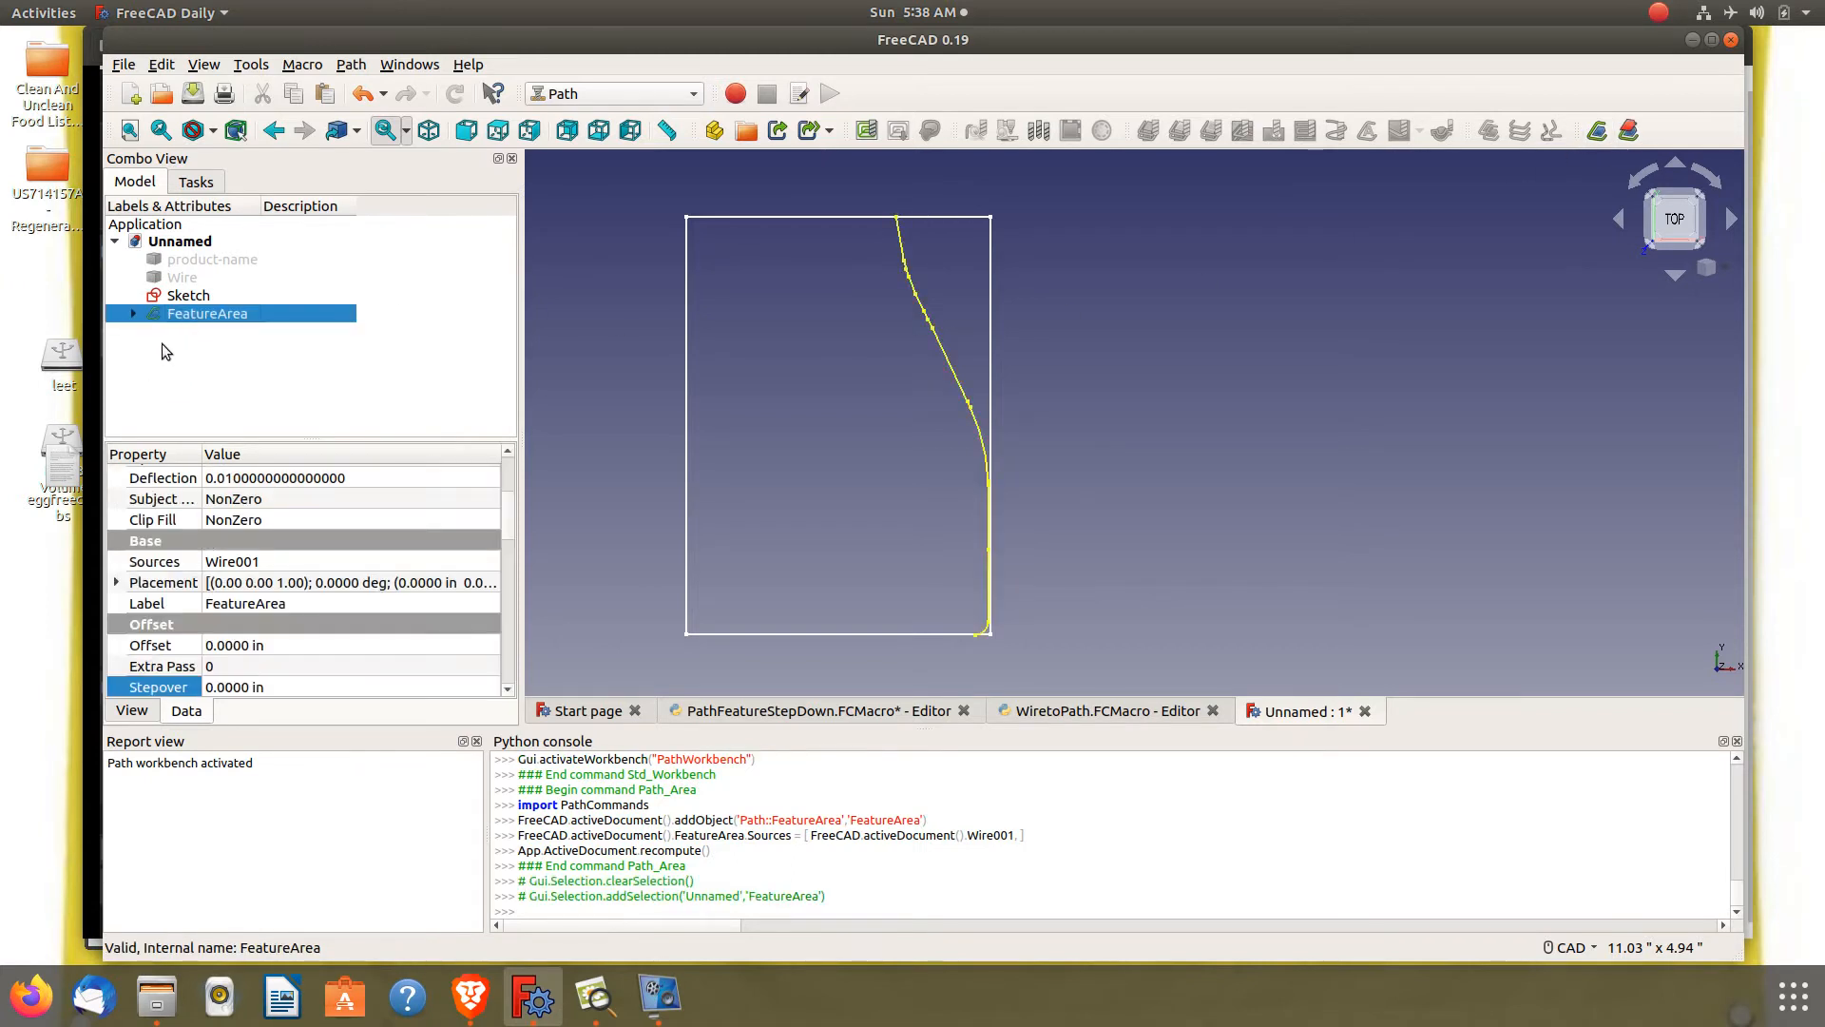
Expand the area feature to its source wire, and set the feature's offset to 0.25 in and its extra passes to 3
left_click(133, 313)
left_click(192, 330)
key("space")
key("space")
left_click(207, 314)
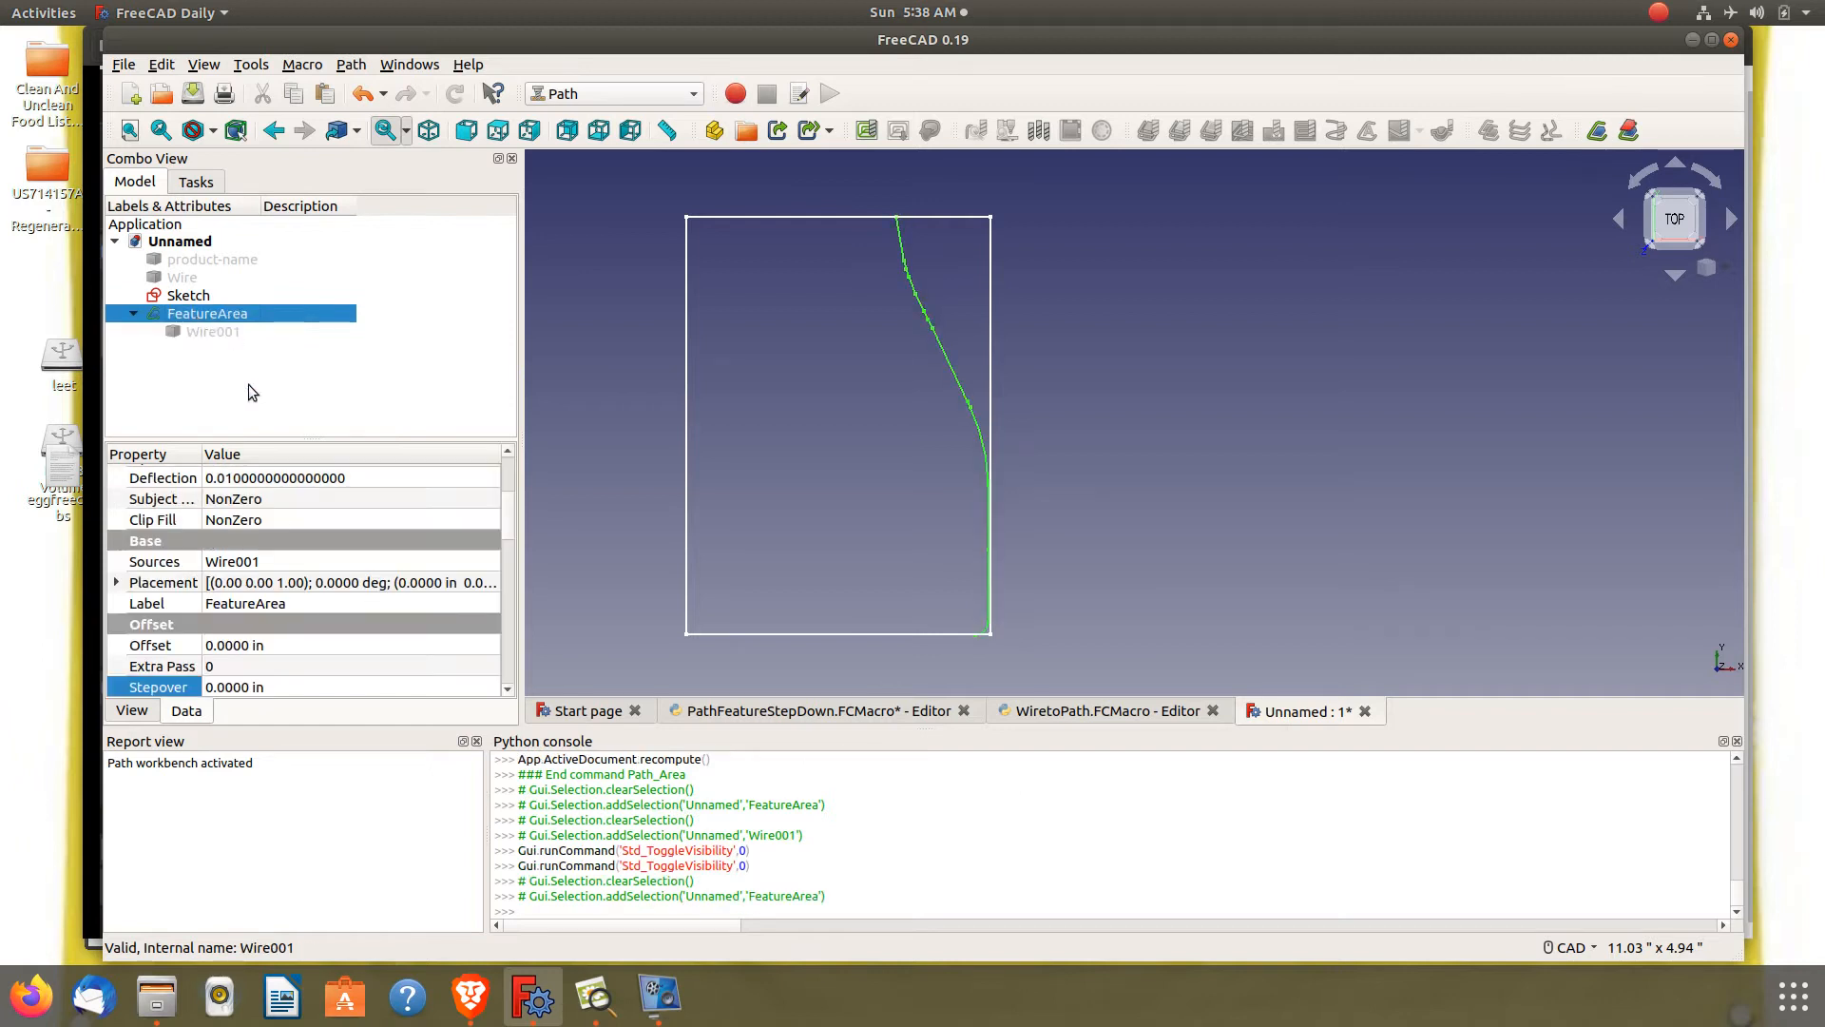
left_click(236, 647)
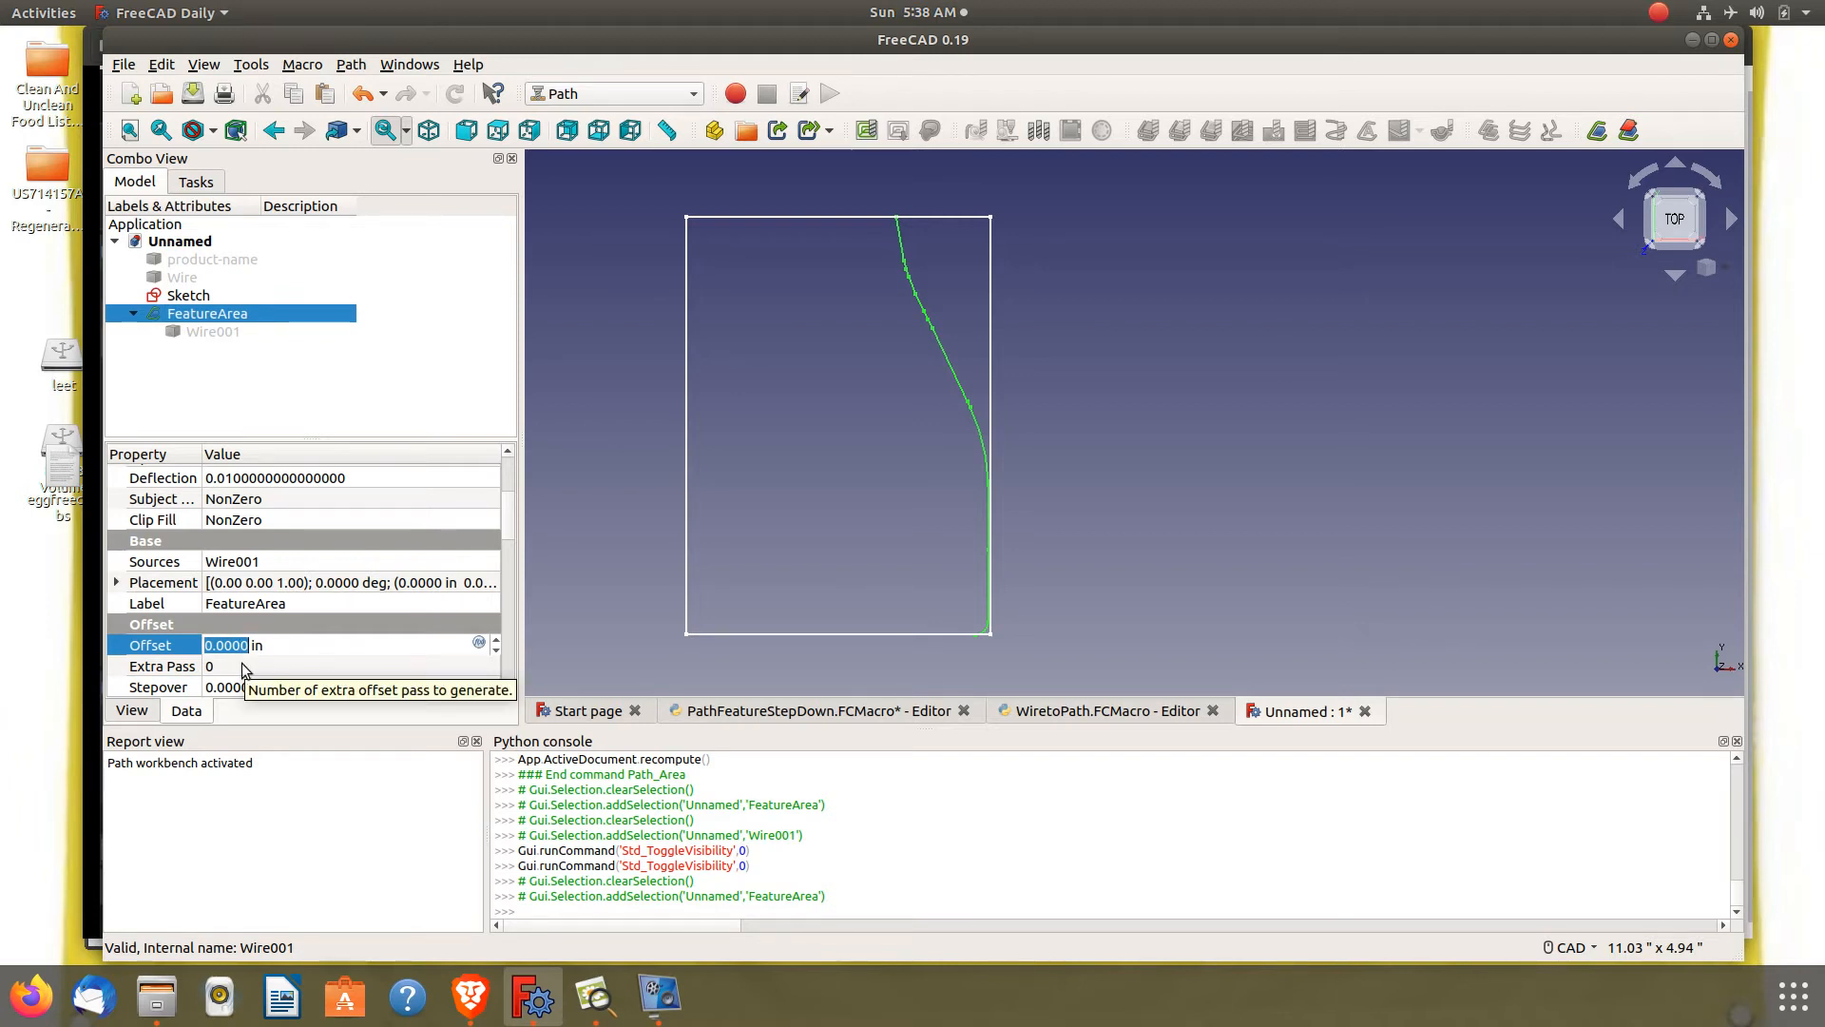
type(".25")
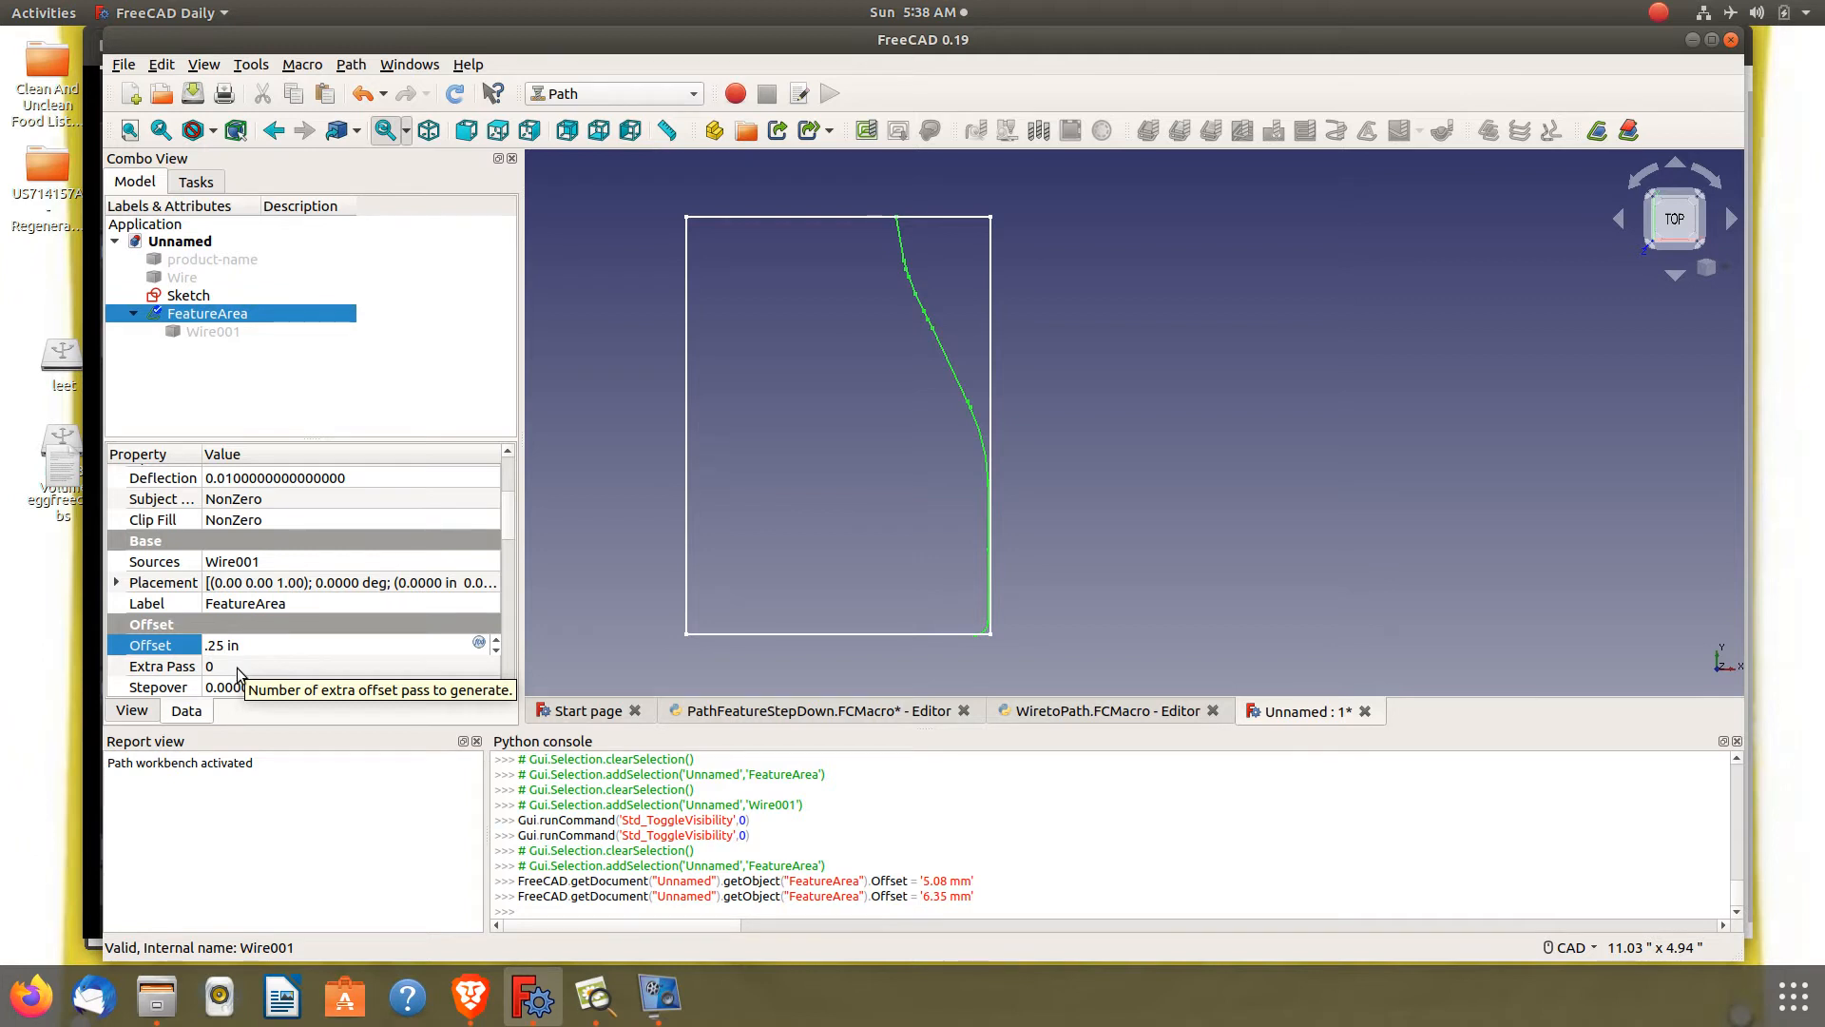
left_click(232, 665)
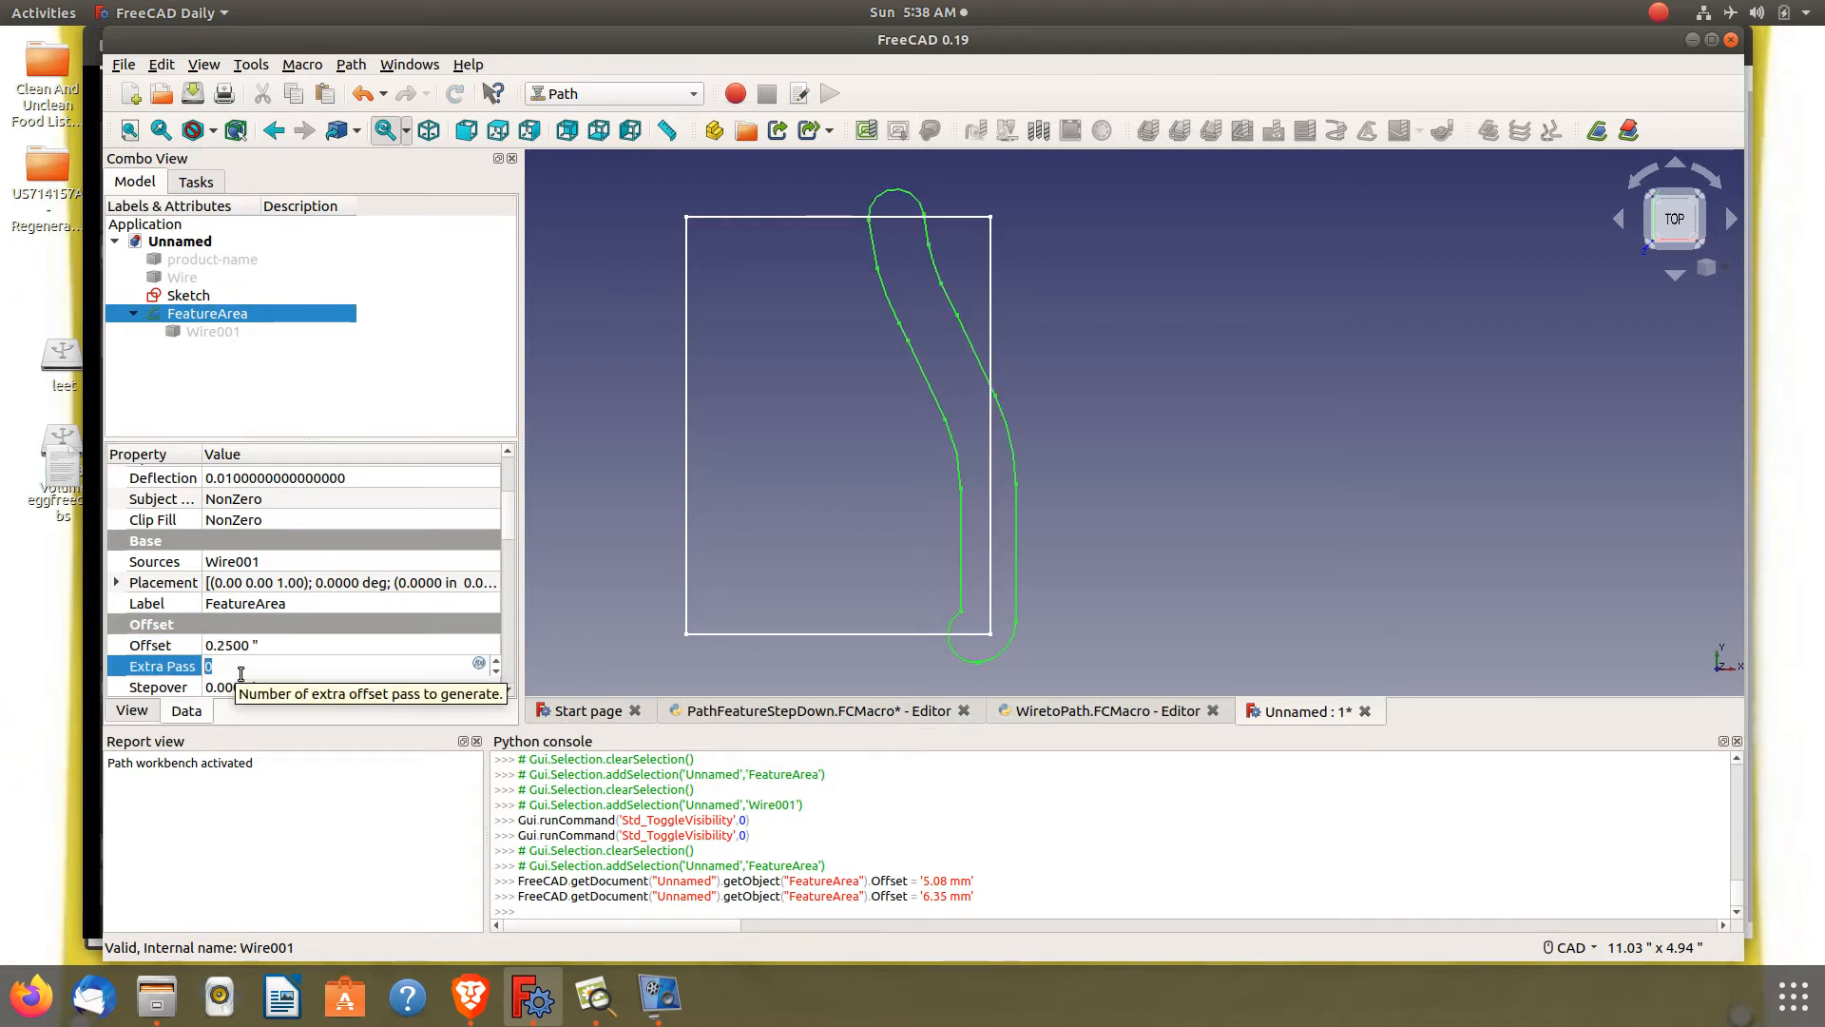
type("3")
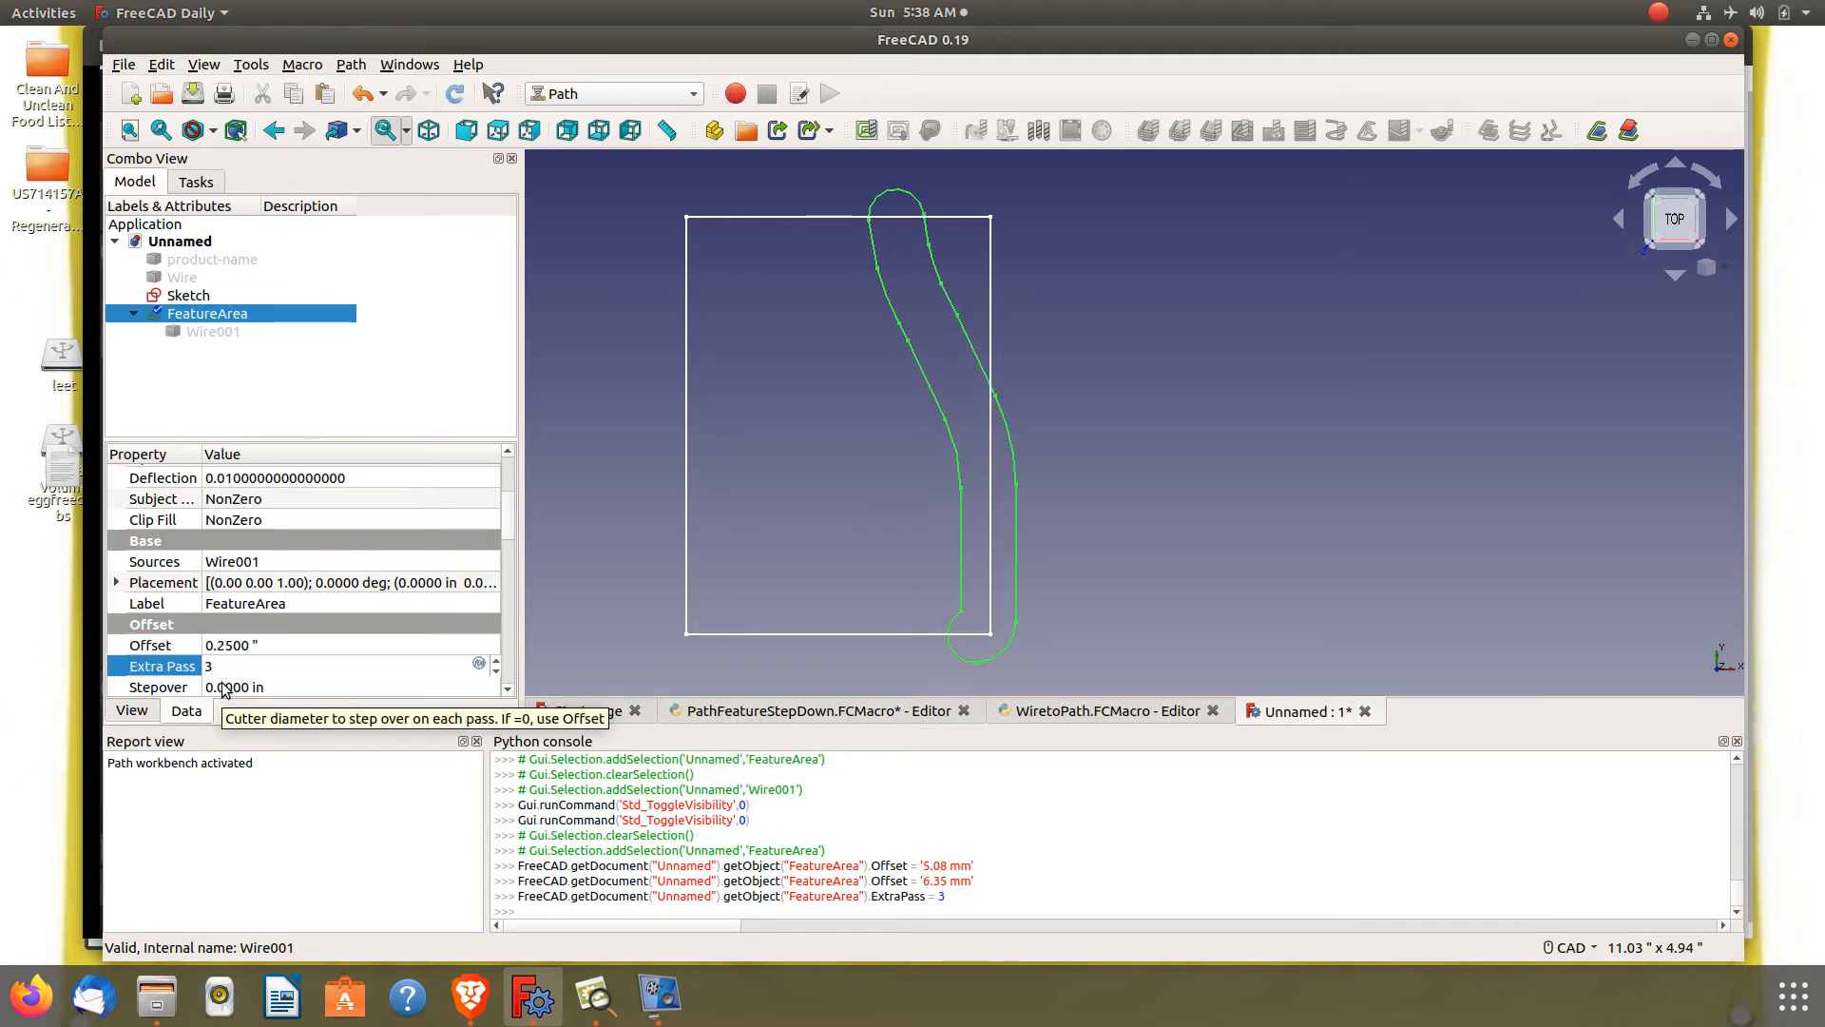
Try a stepover of 0.2 in and of 0.125 in for the area feature's passes
left_click(225, 686)
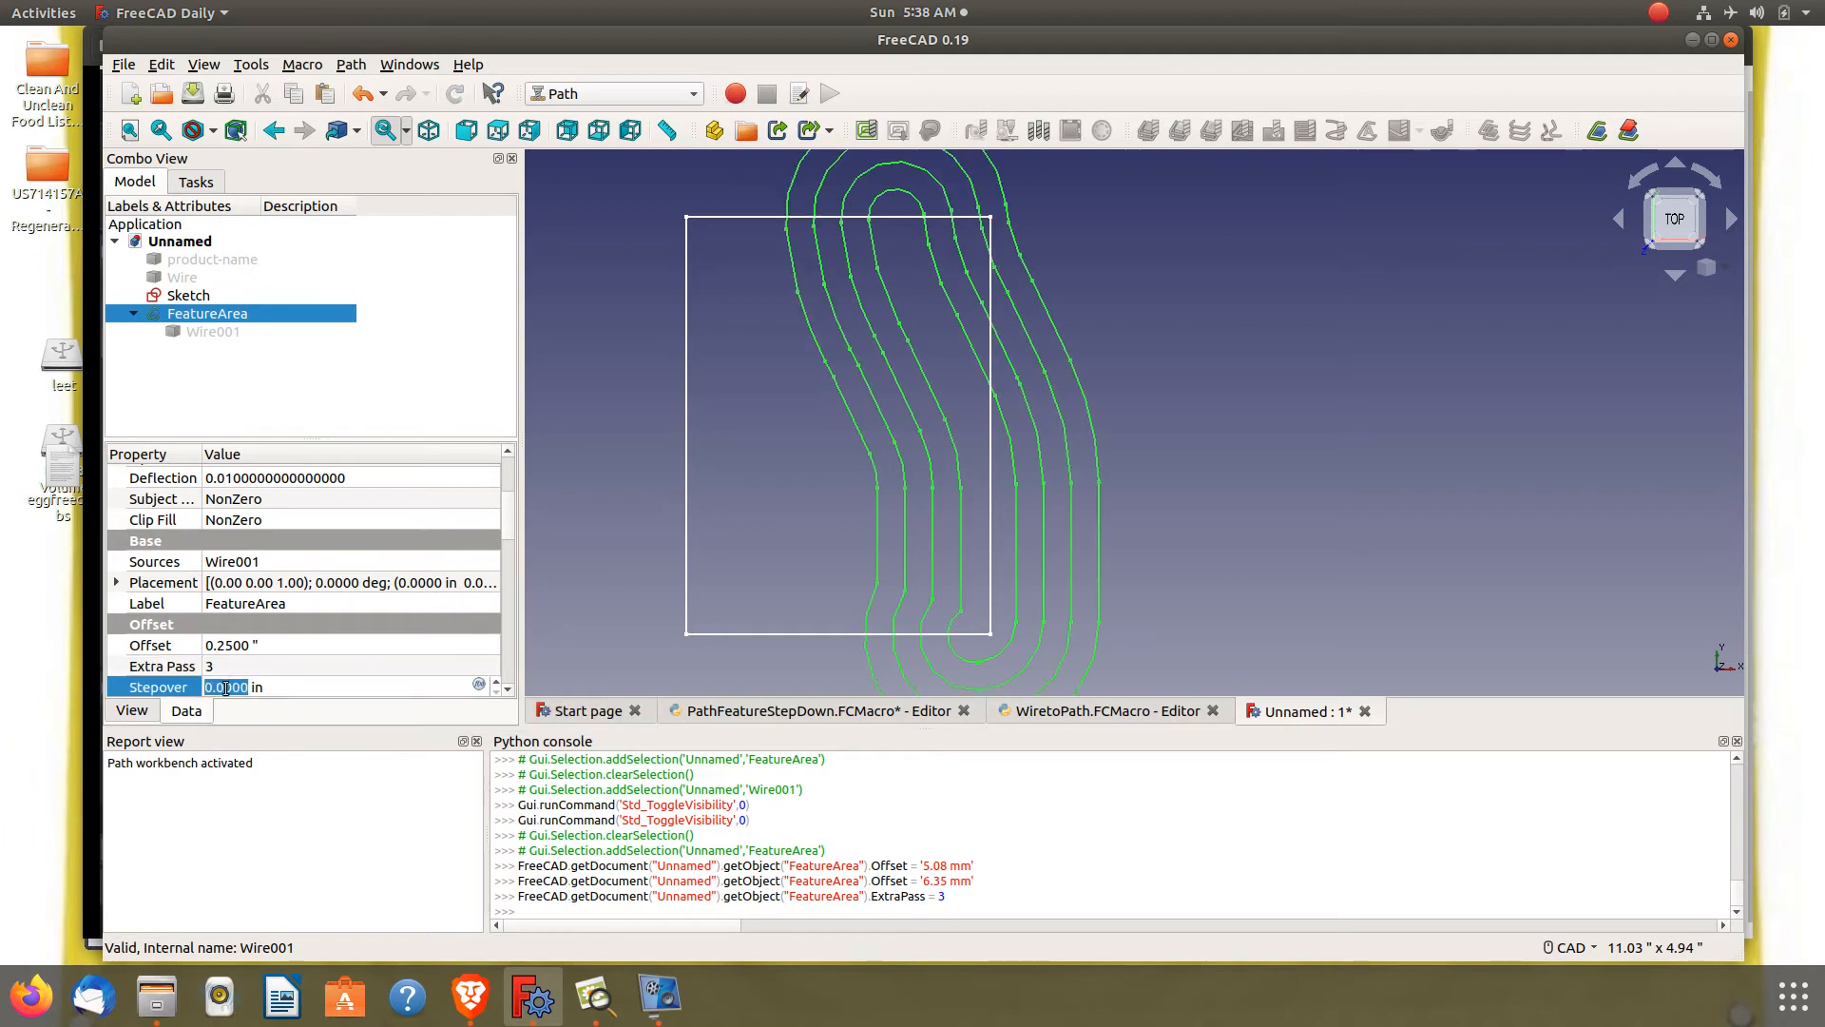
type(".")
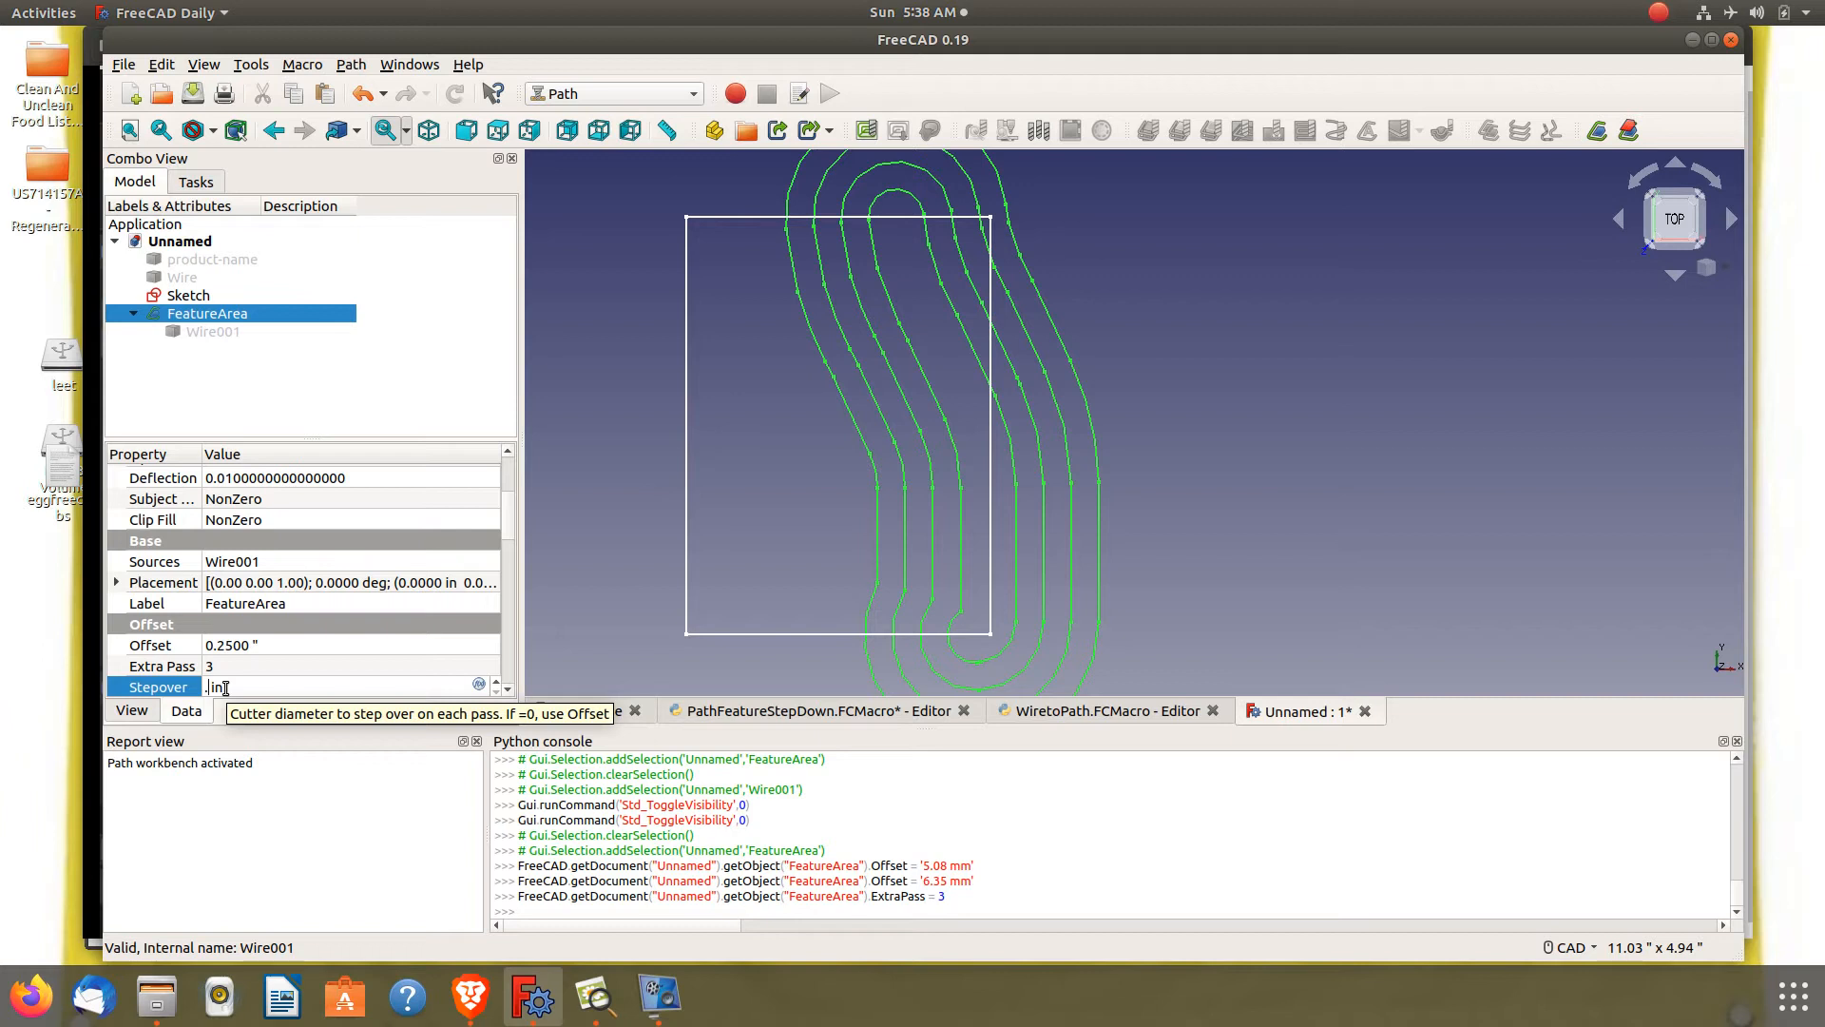
type("2")
key("Return")
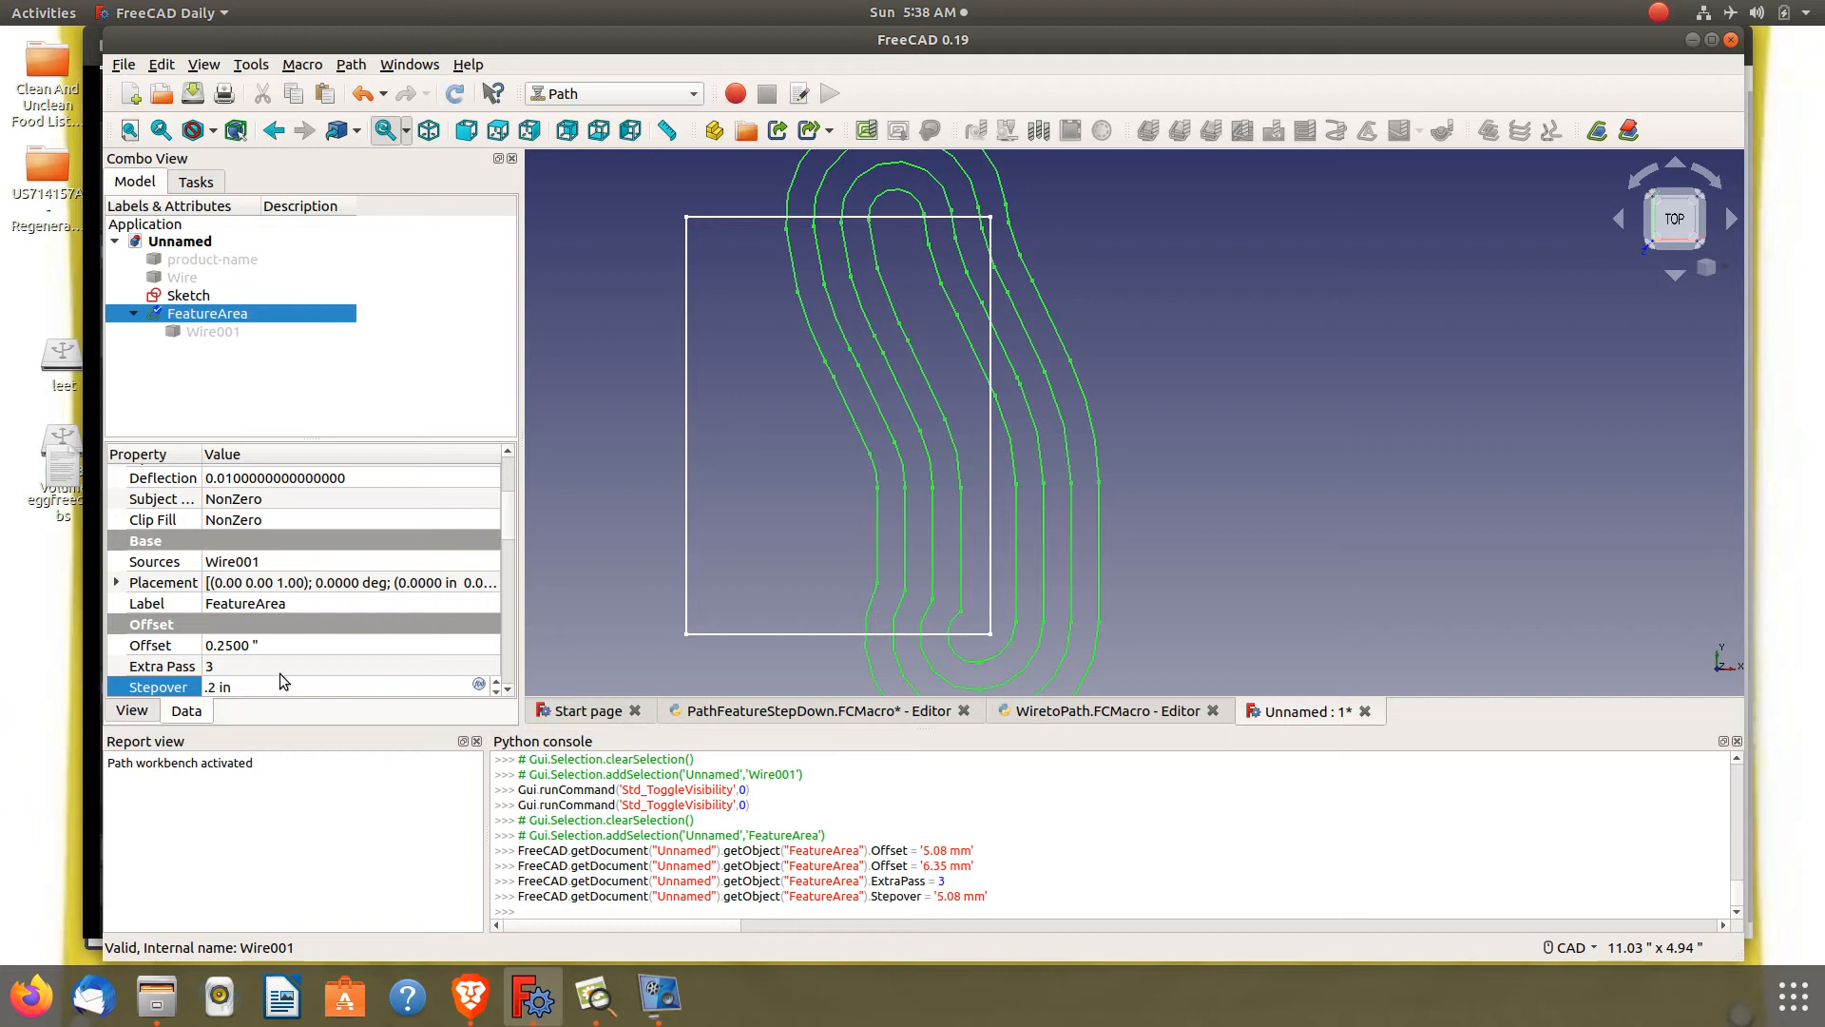
key("BackSpace")
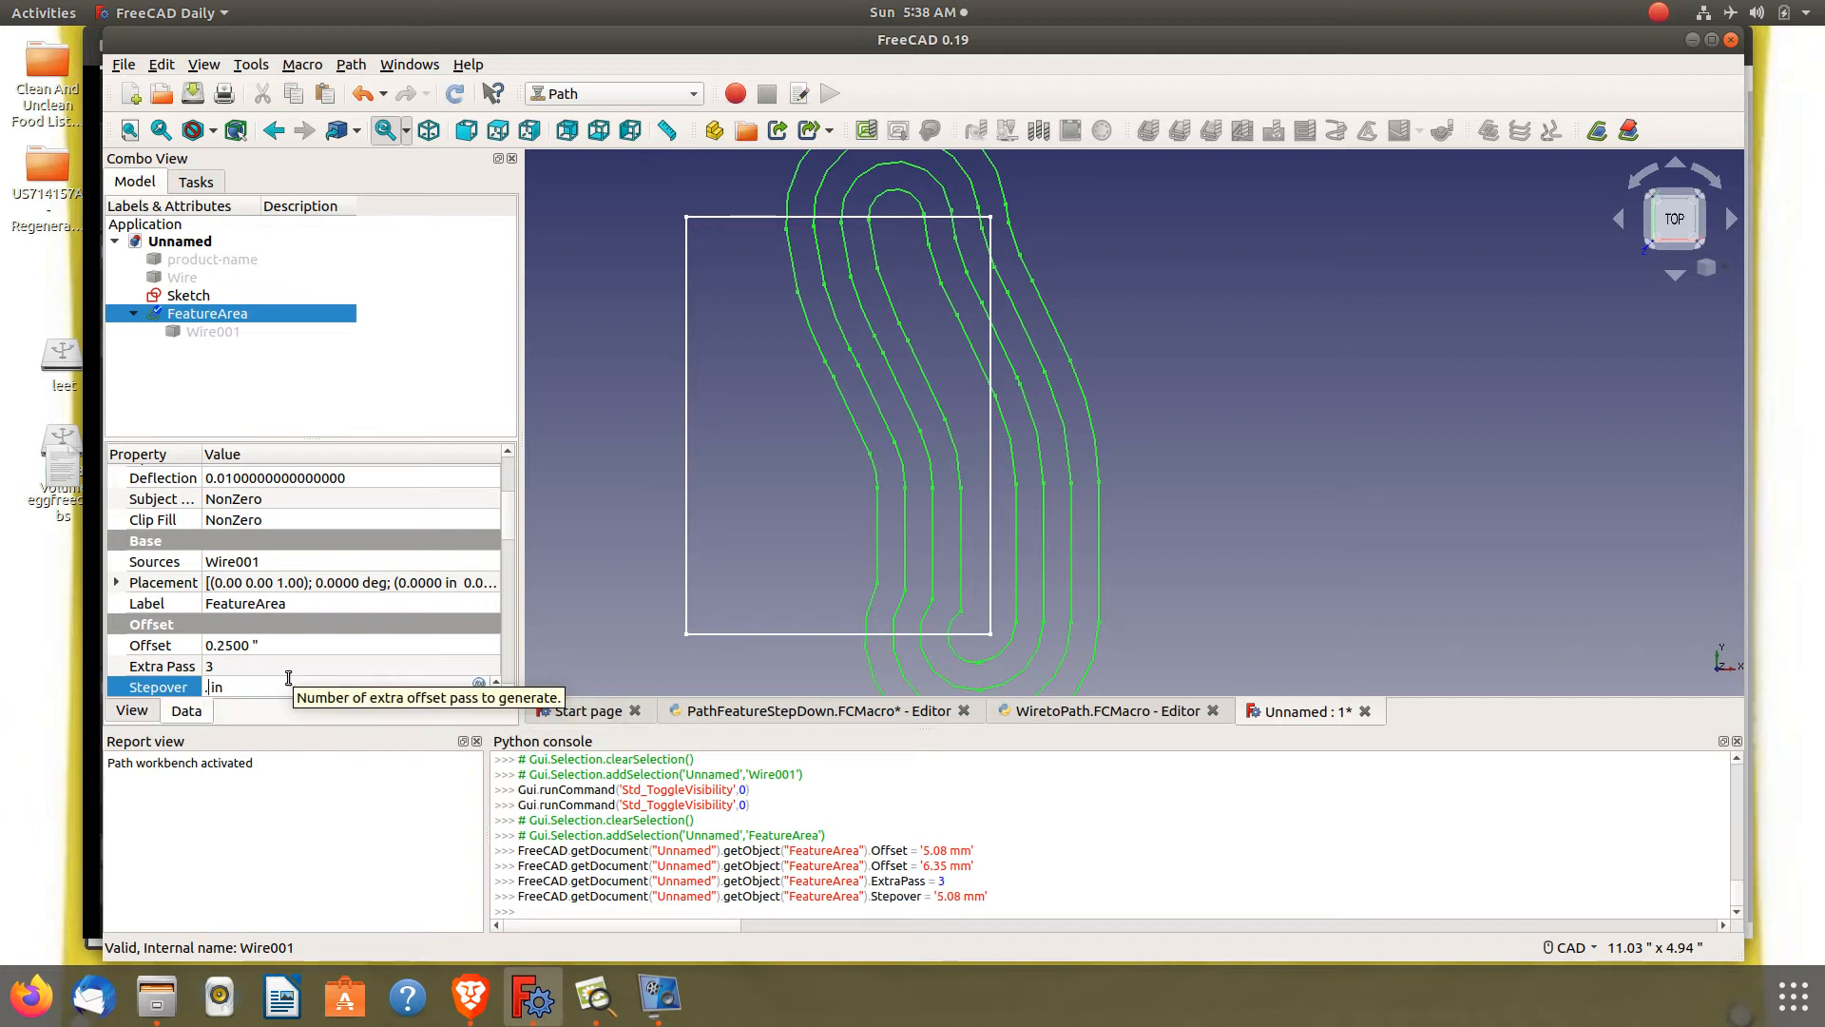
type("125")
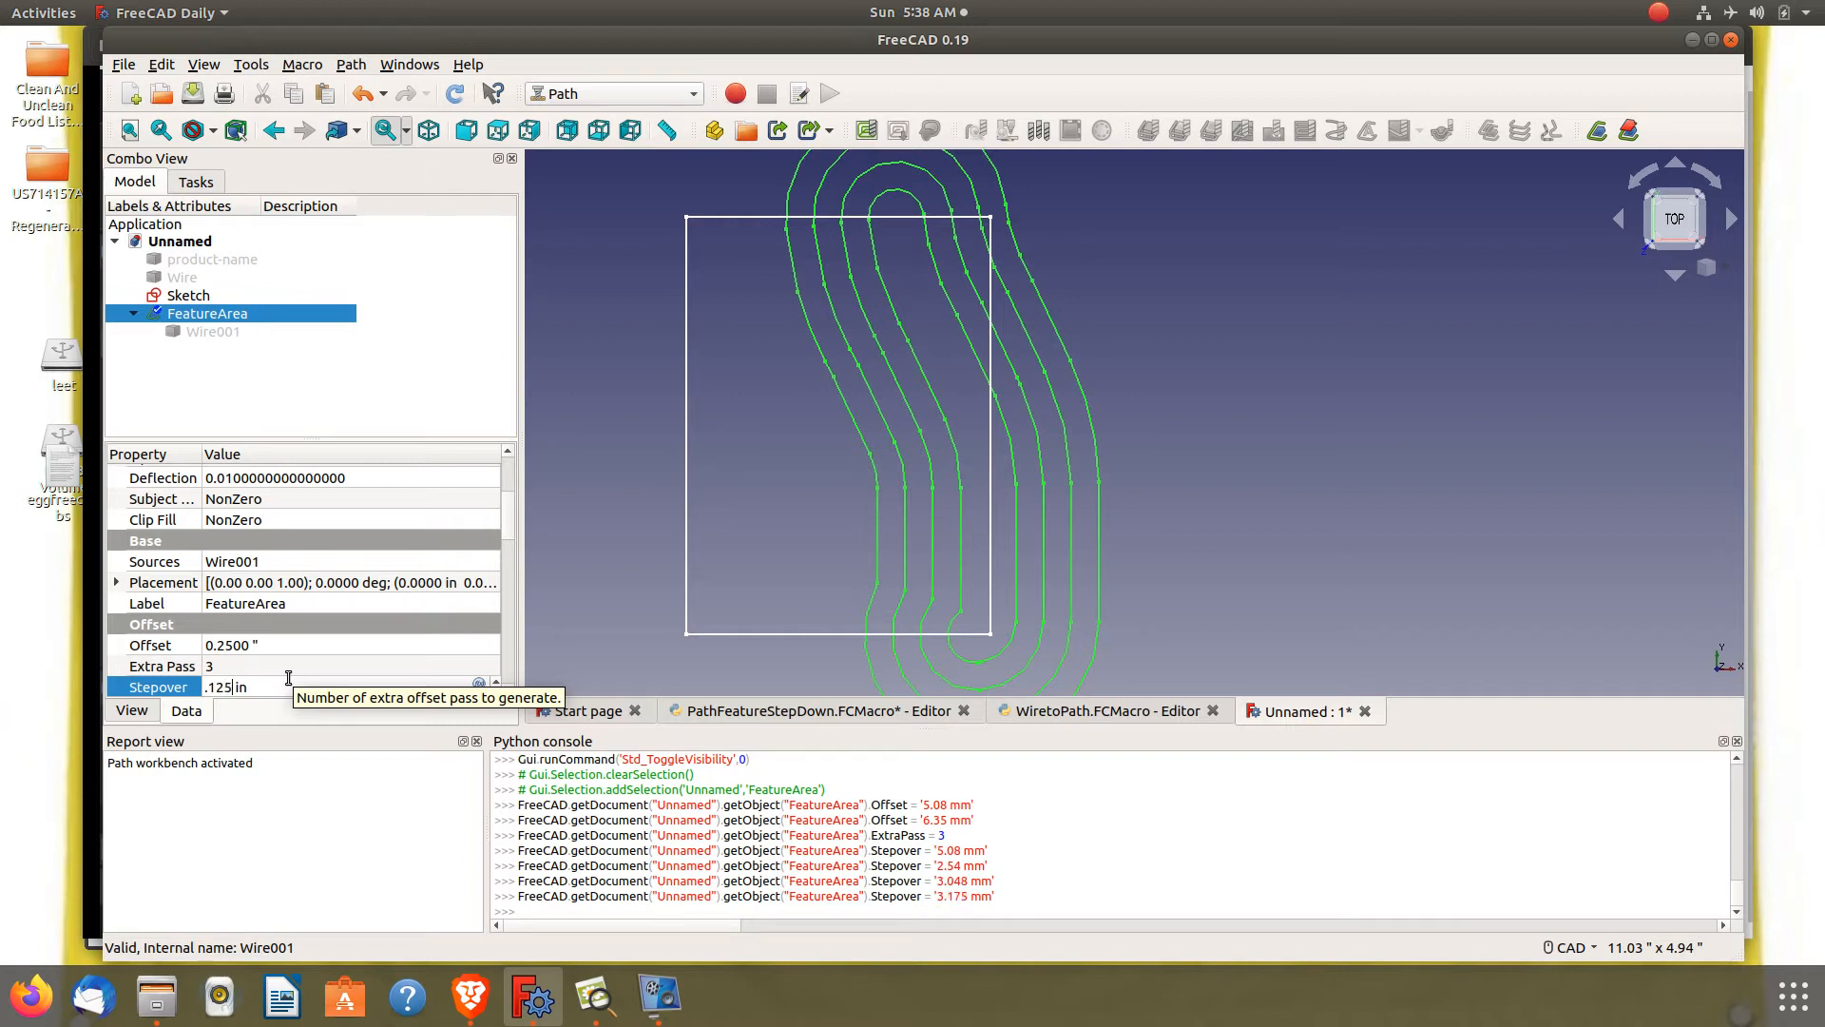
left_click(283, 665)
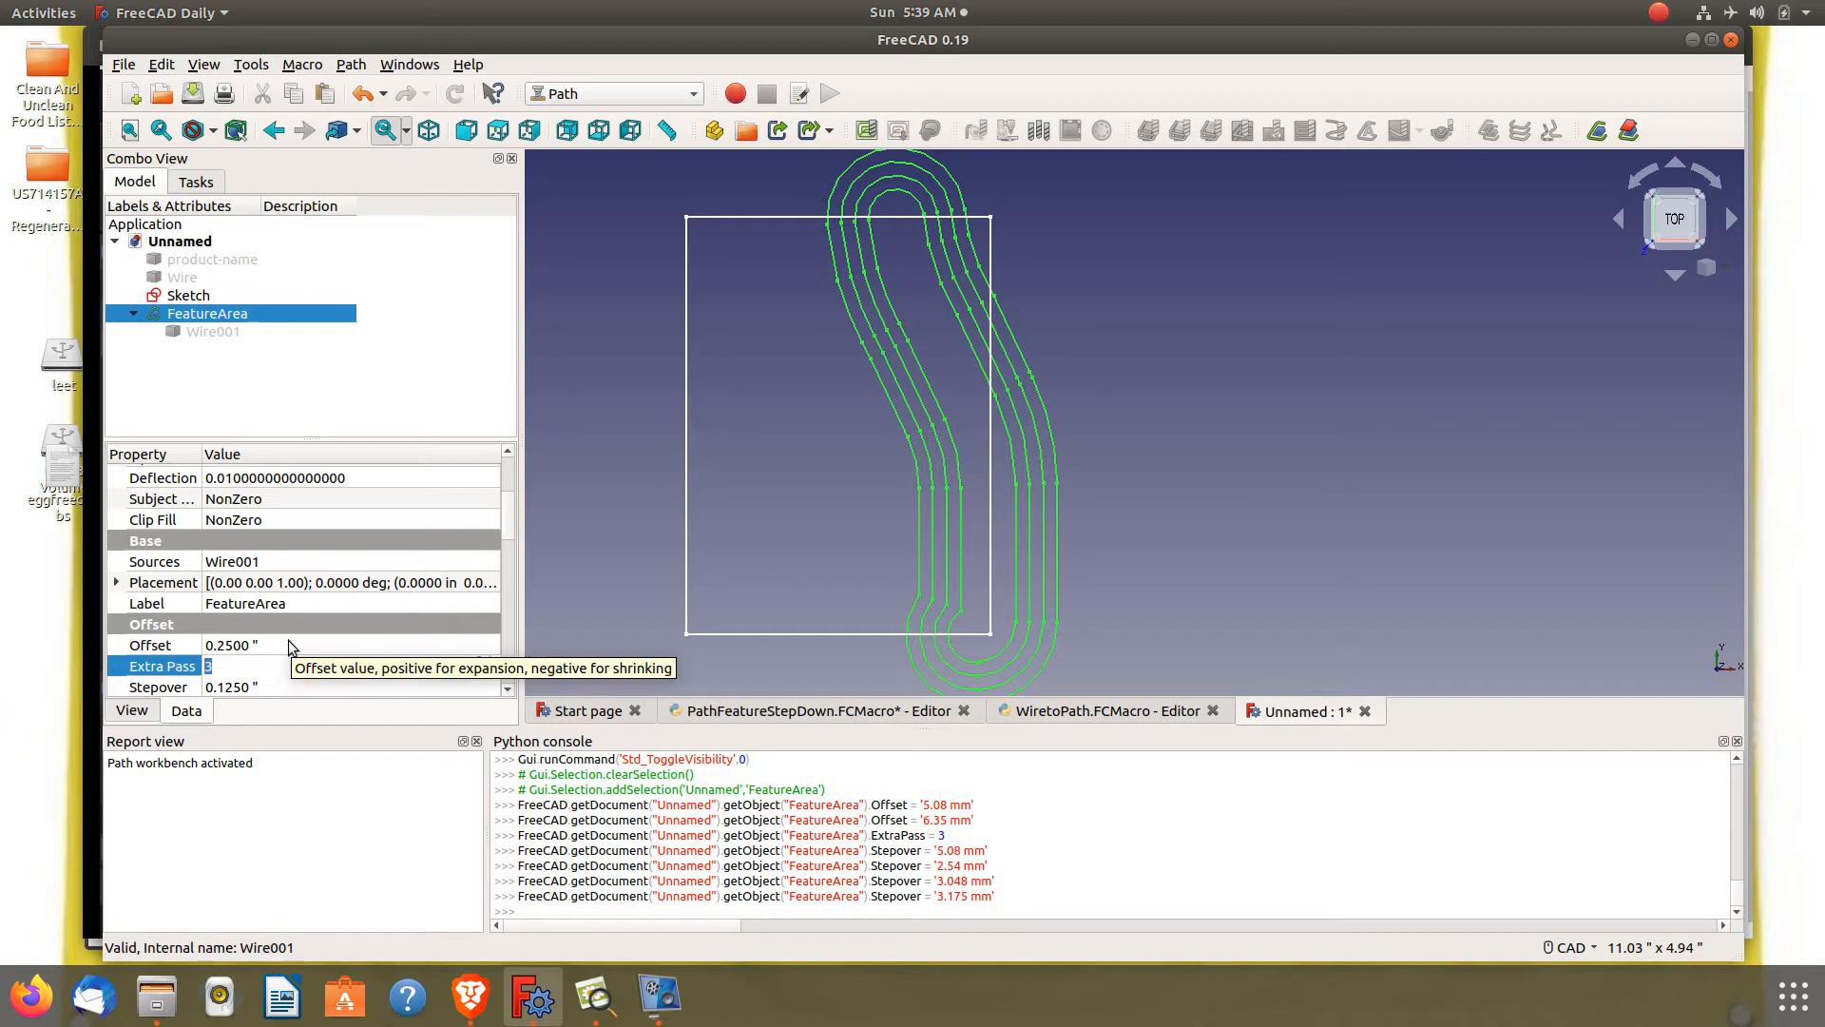
Set the area feature's stepover to 0.187 in
left_click(238, 687)
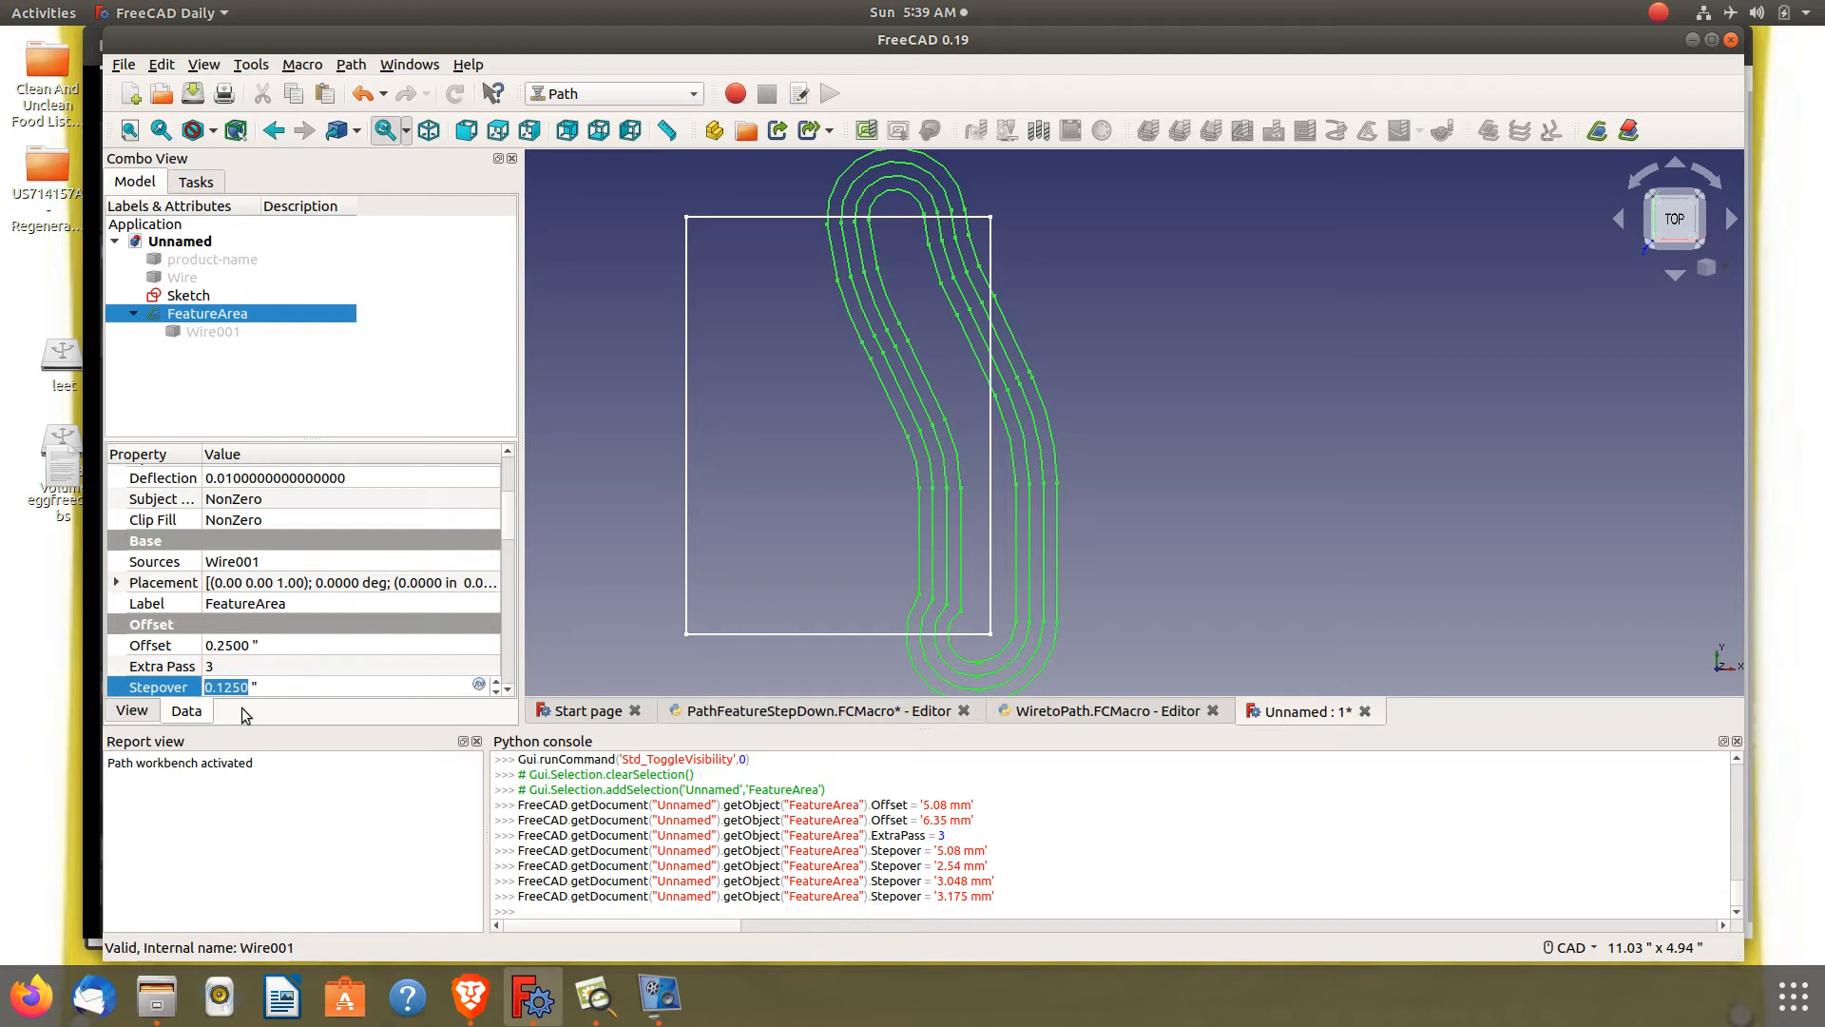
type(".187")
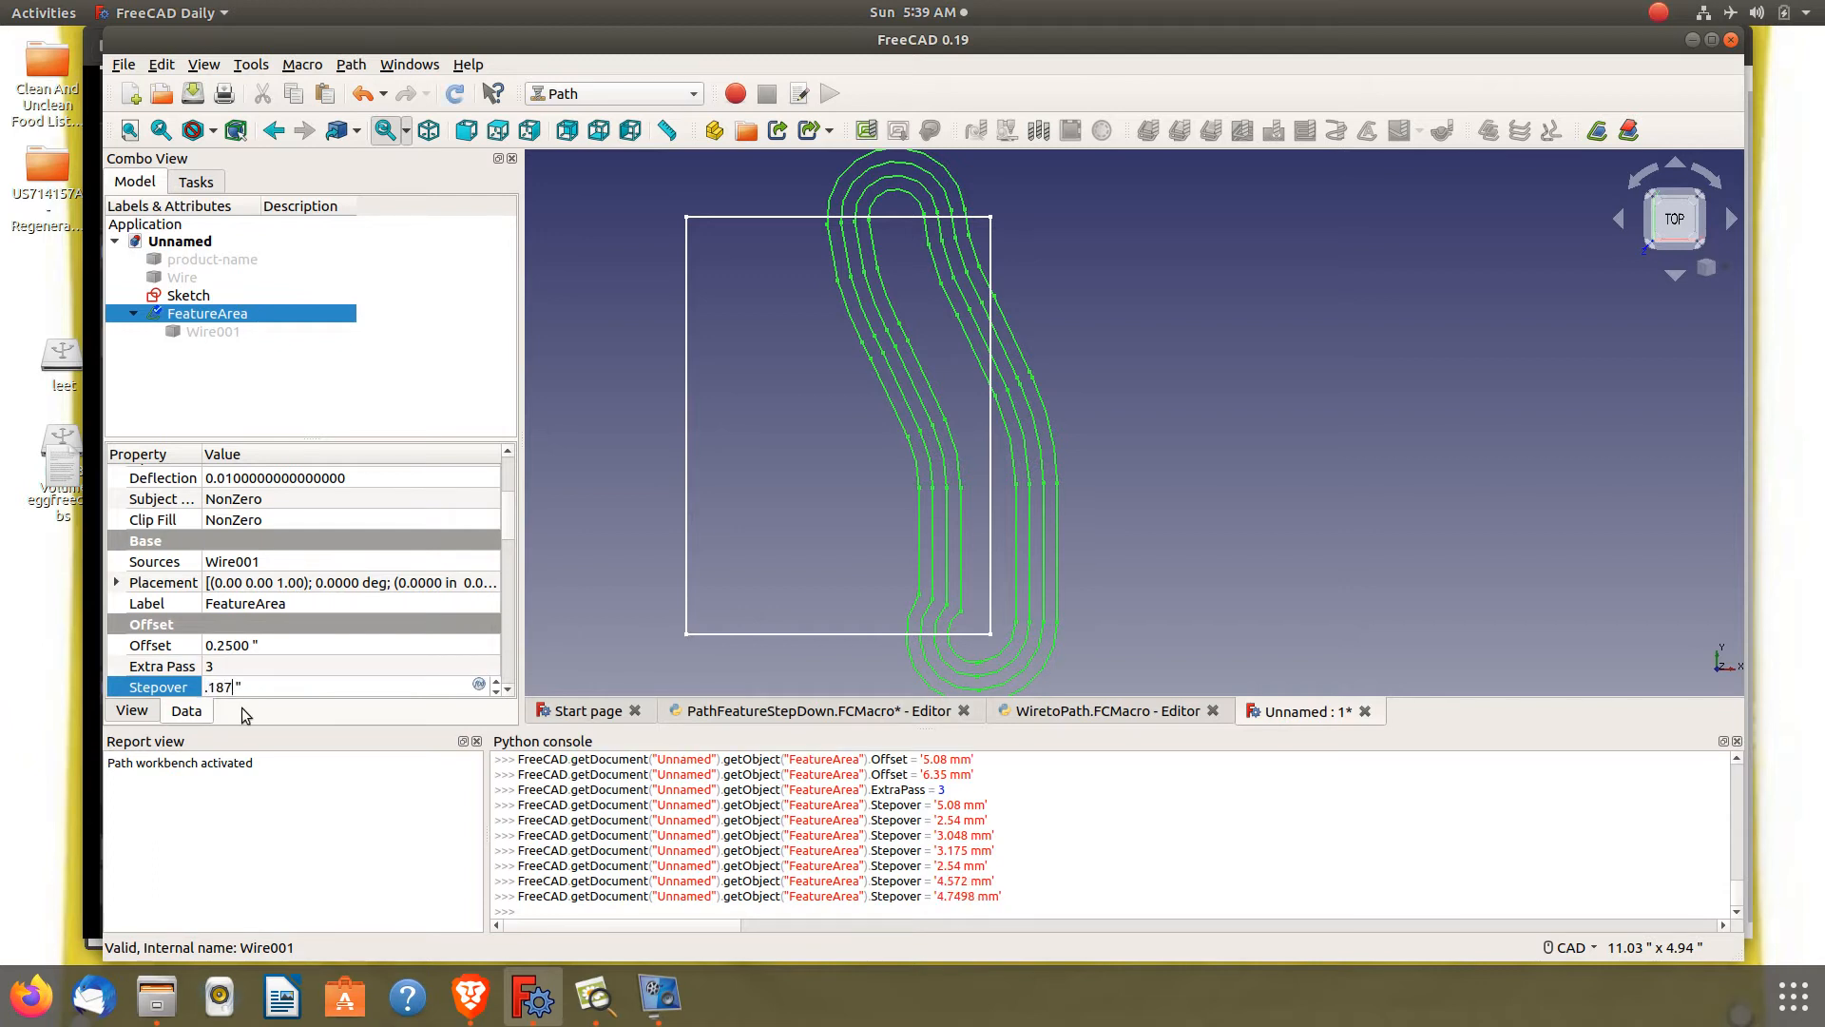
left_click(270, 644)
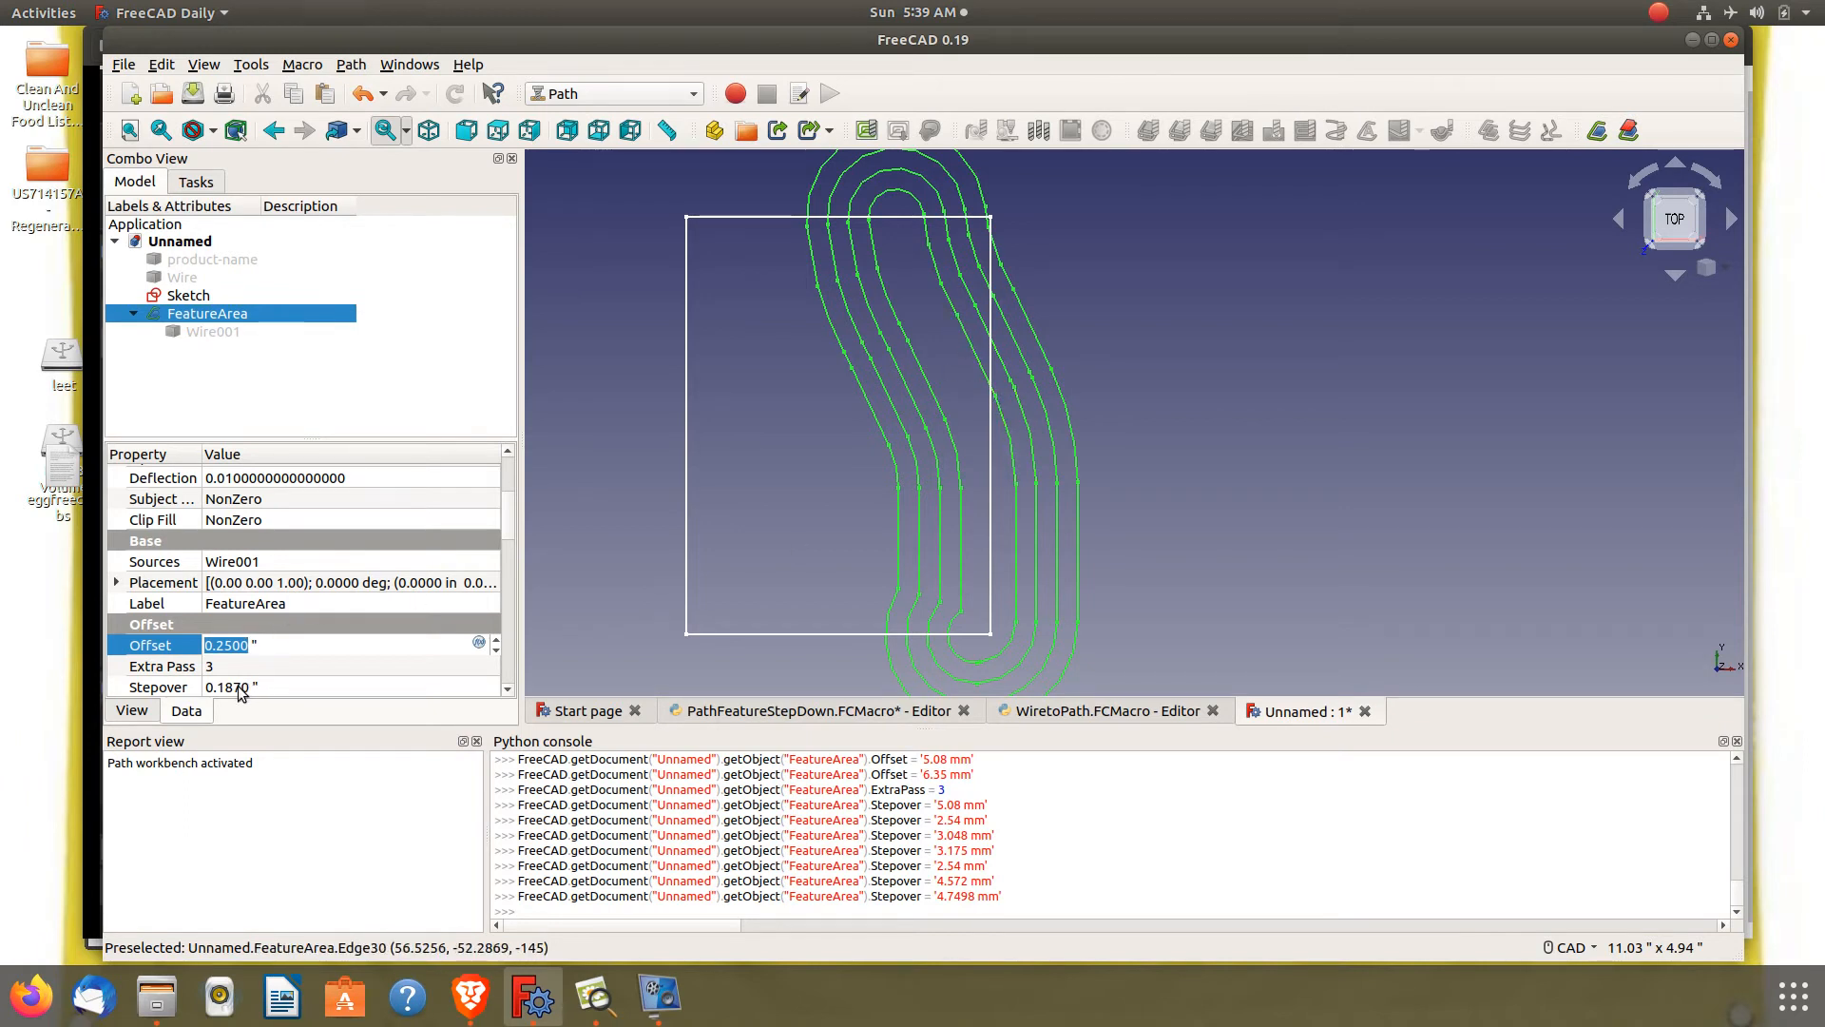
Show Wire001 to compare it with the offset passes, hide it again, and reselect the area feature
left_click(225, 335)
key("space")
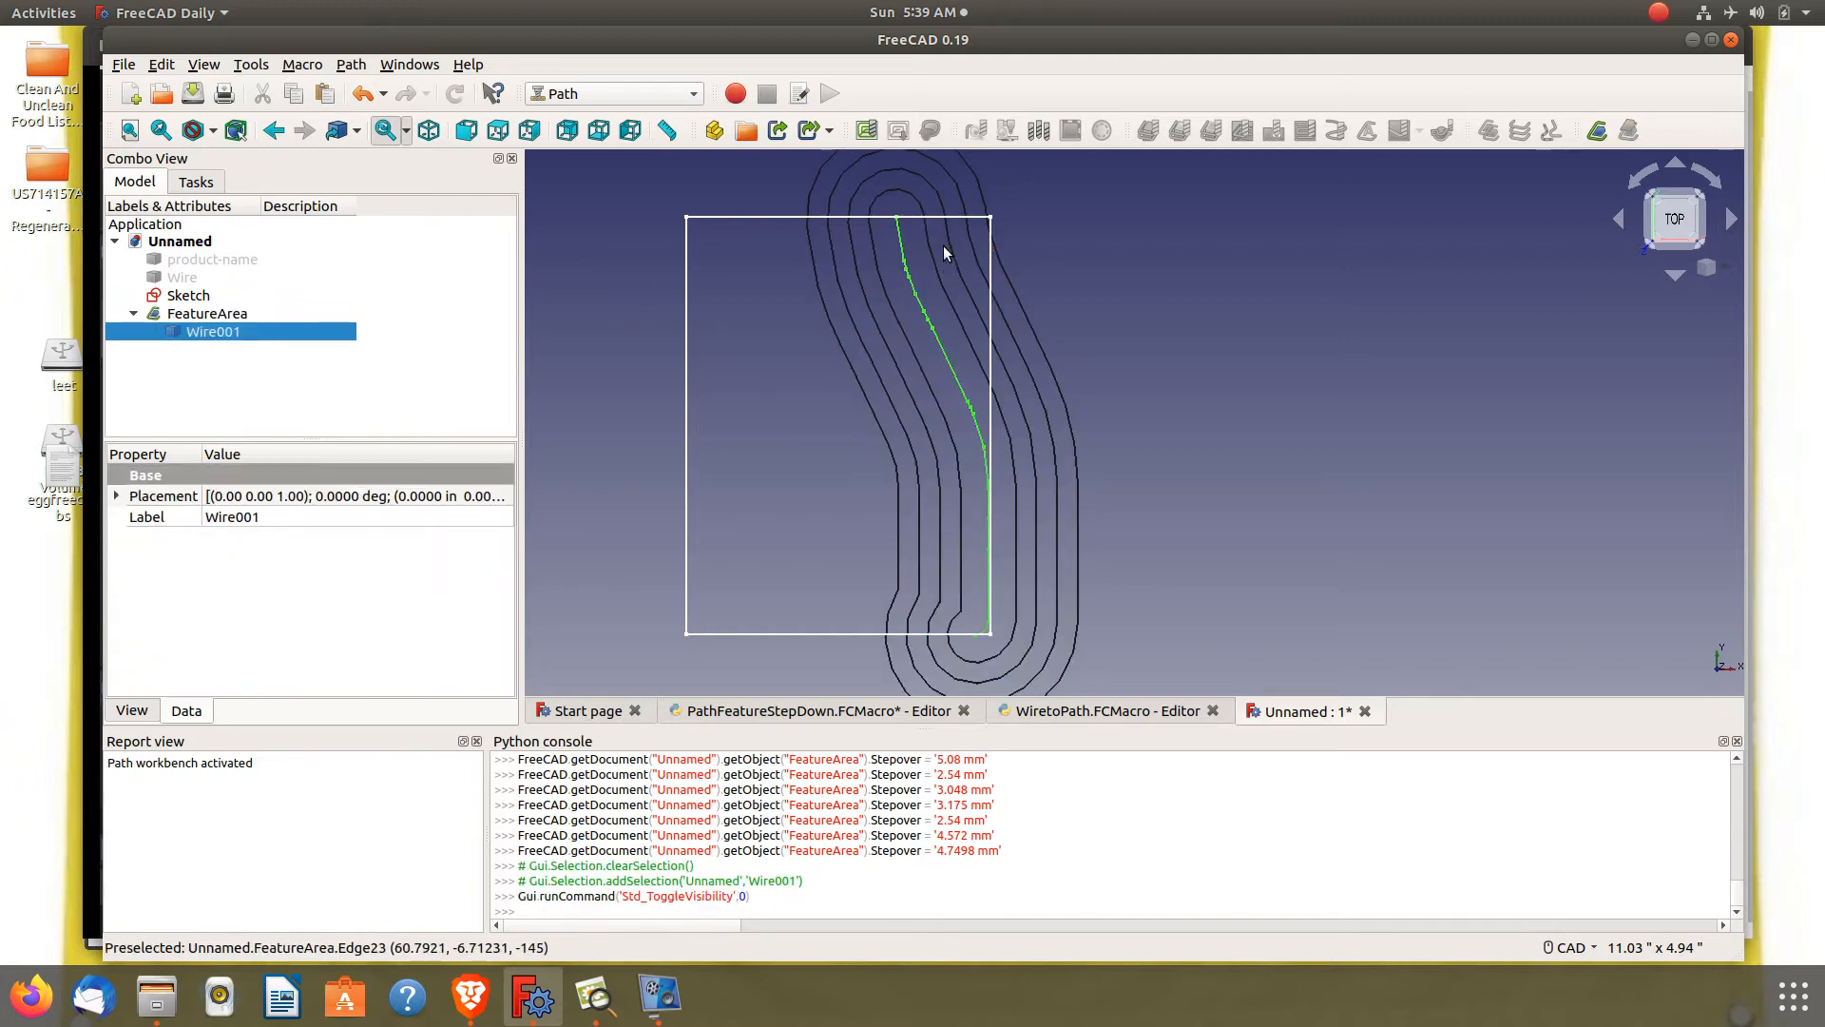
left_click(251, 313)
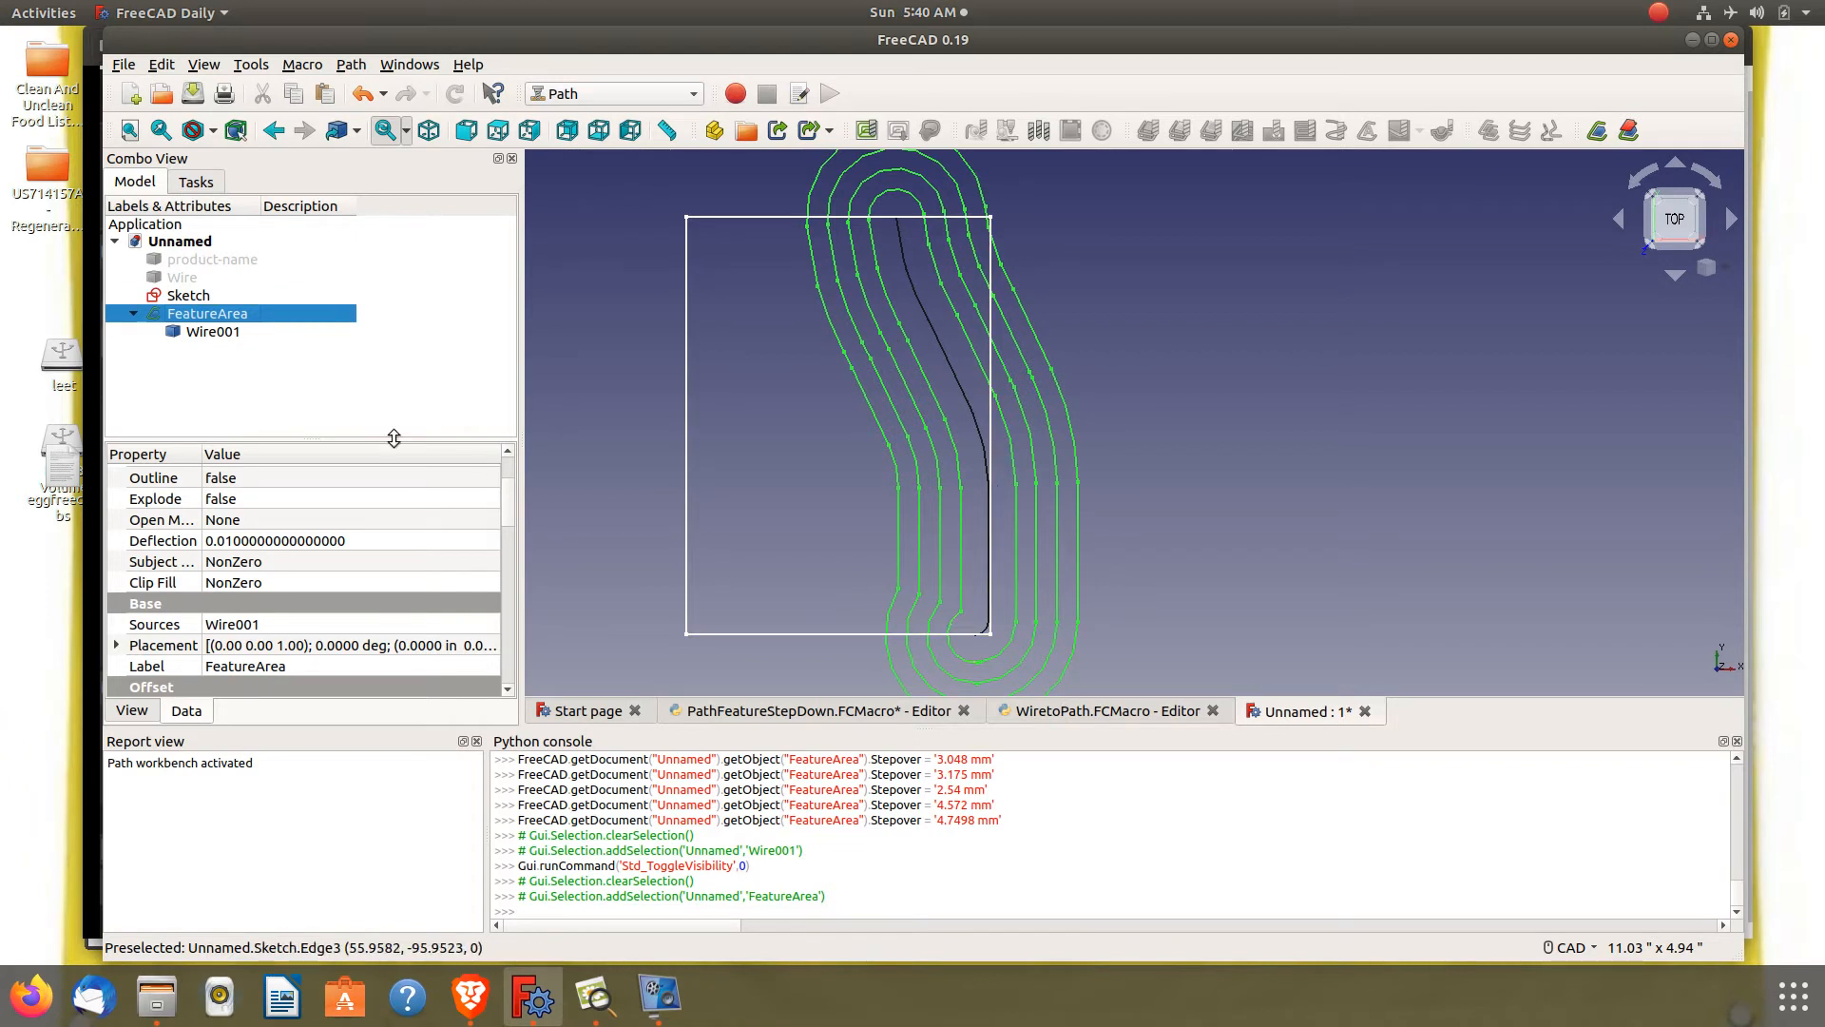
left_click(219, 334)
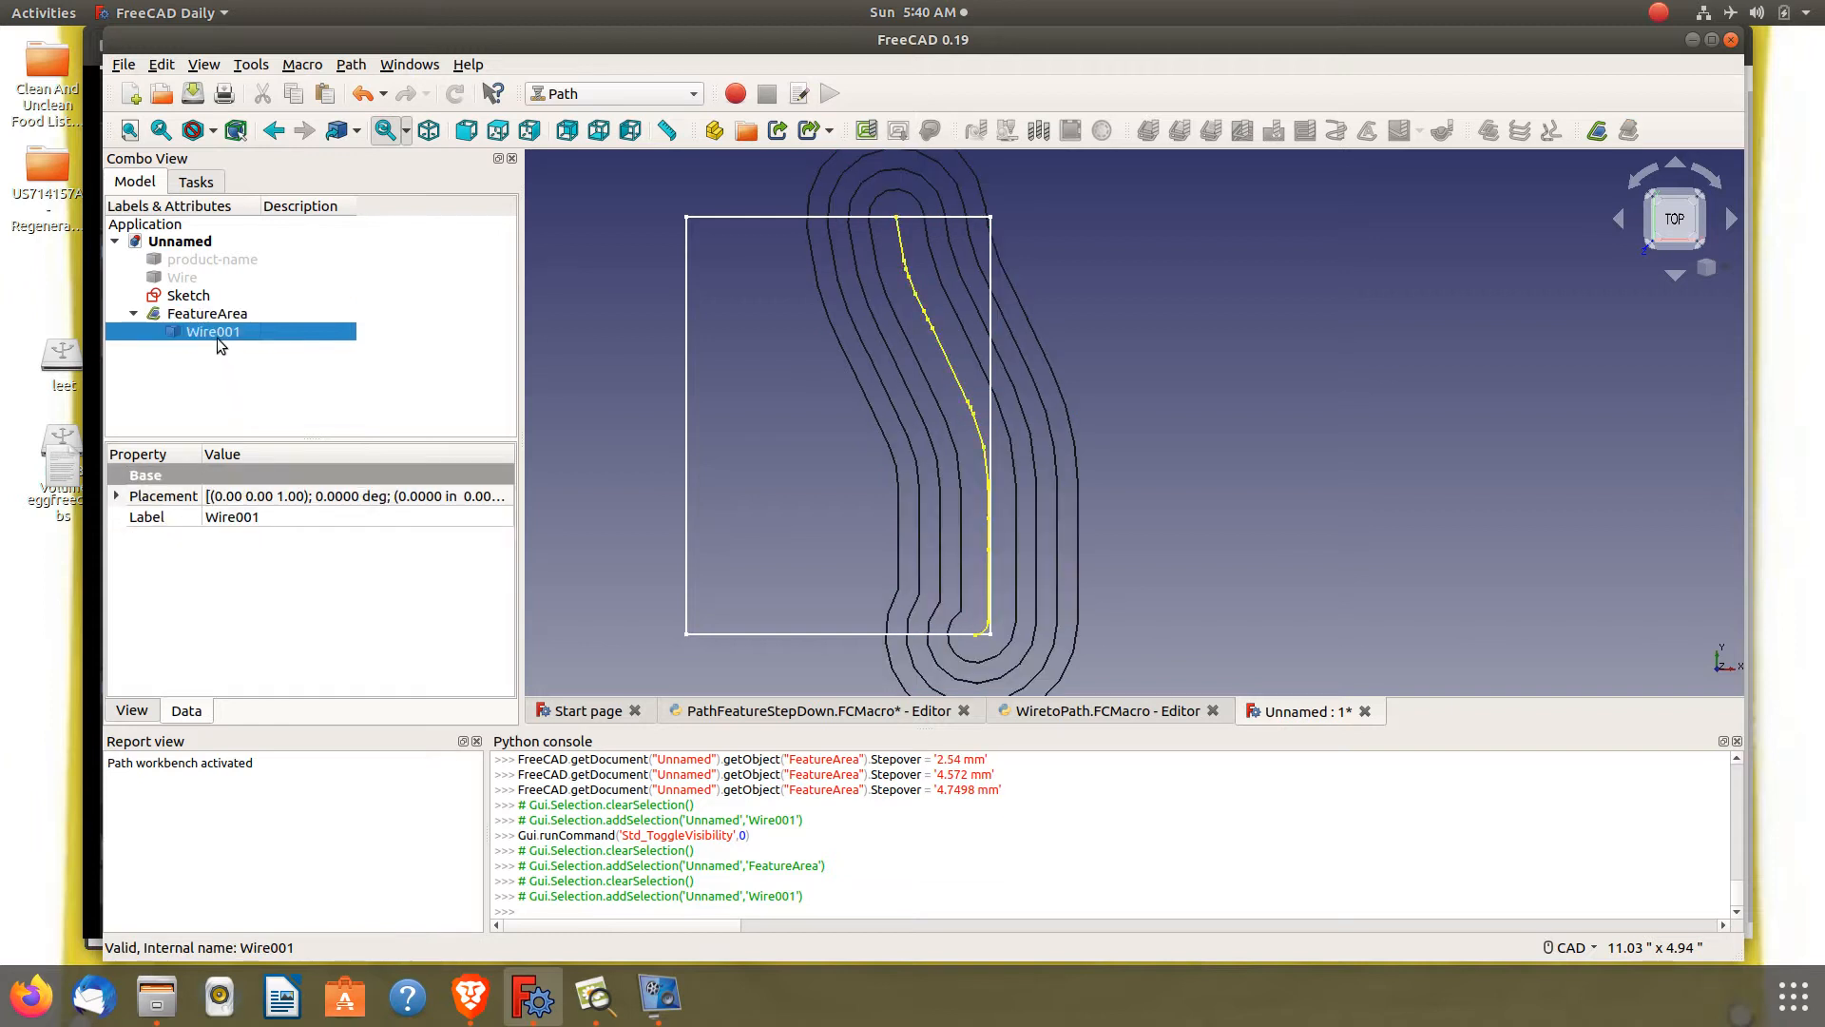
key("space")
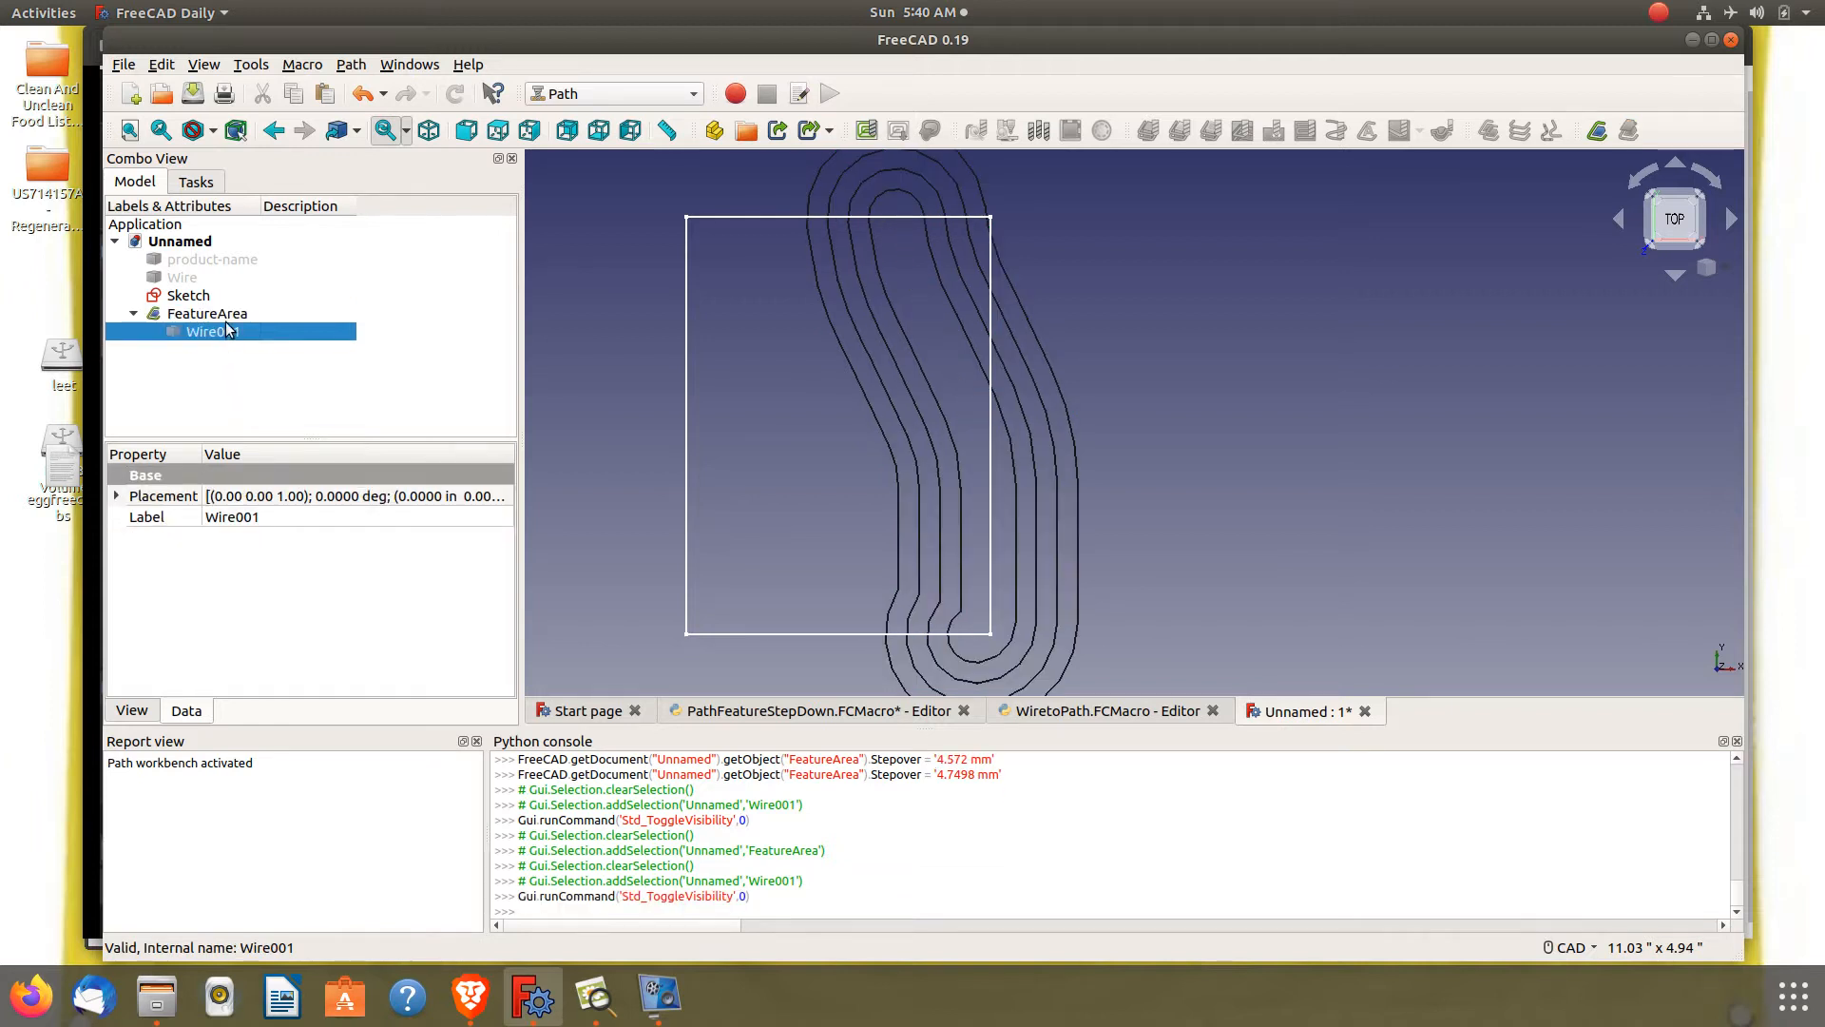
left_click(228, 315)
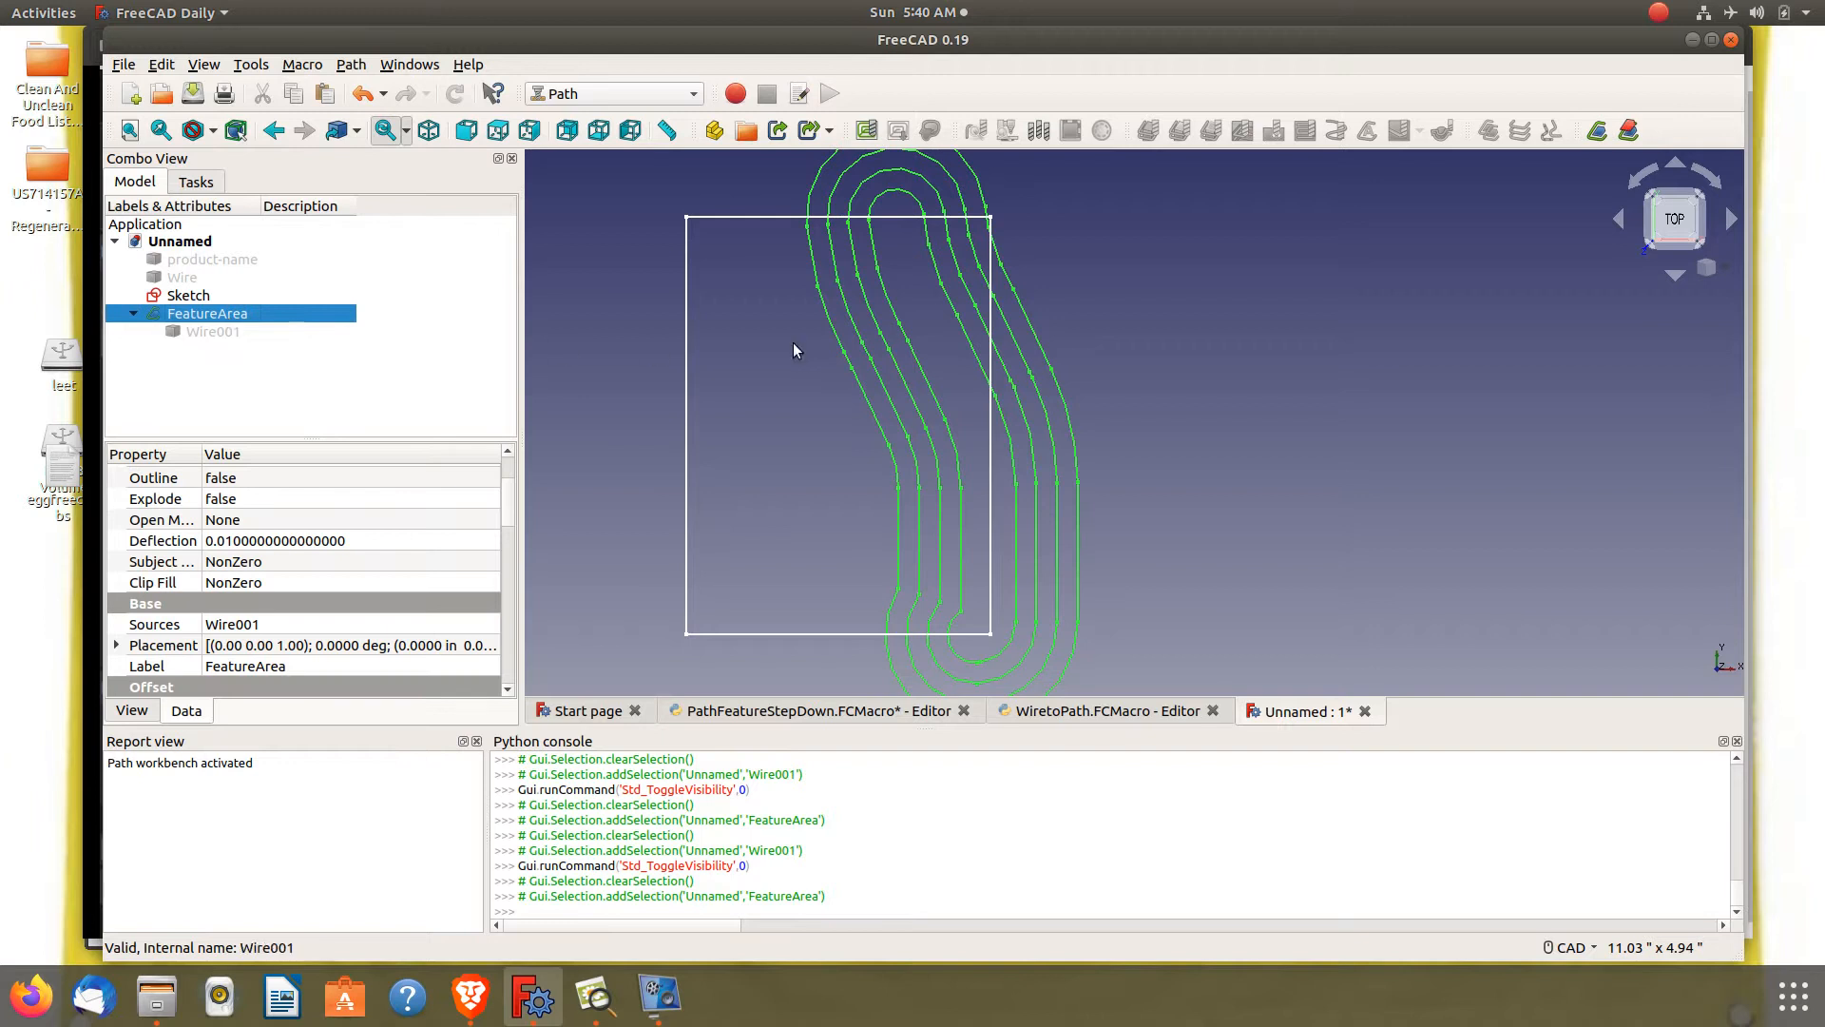
Switch to the Draft workbench, convert the area feature into a sketch, and select the new Sketch001
left_click(644, 94)
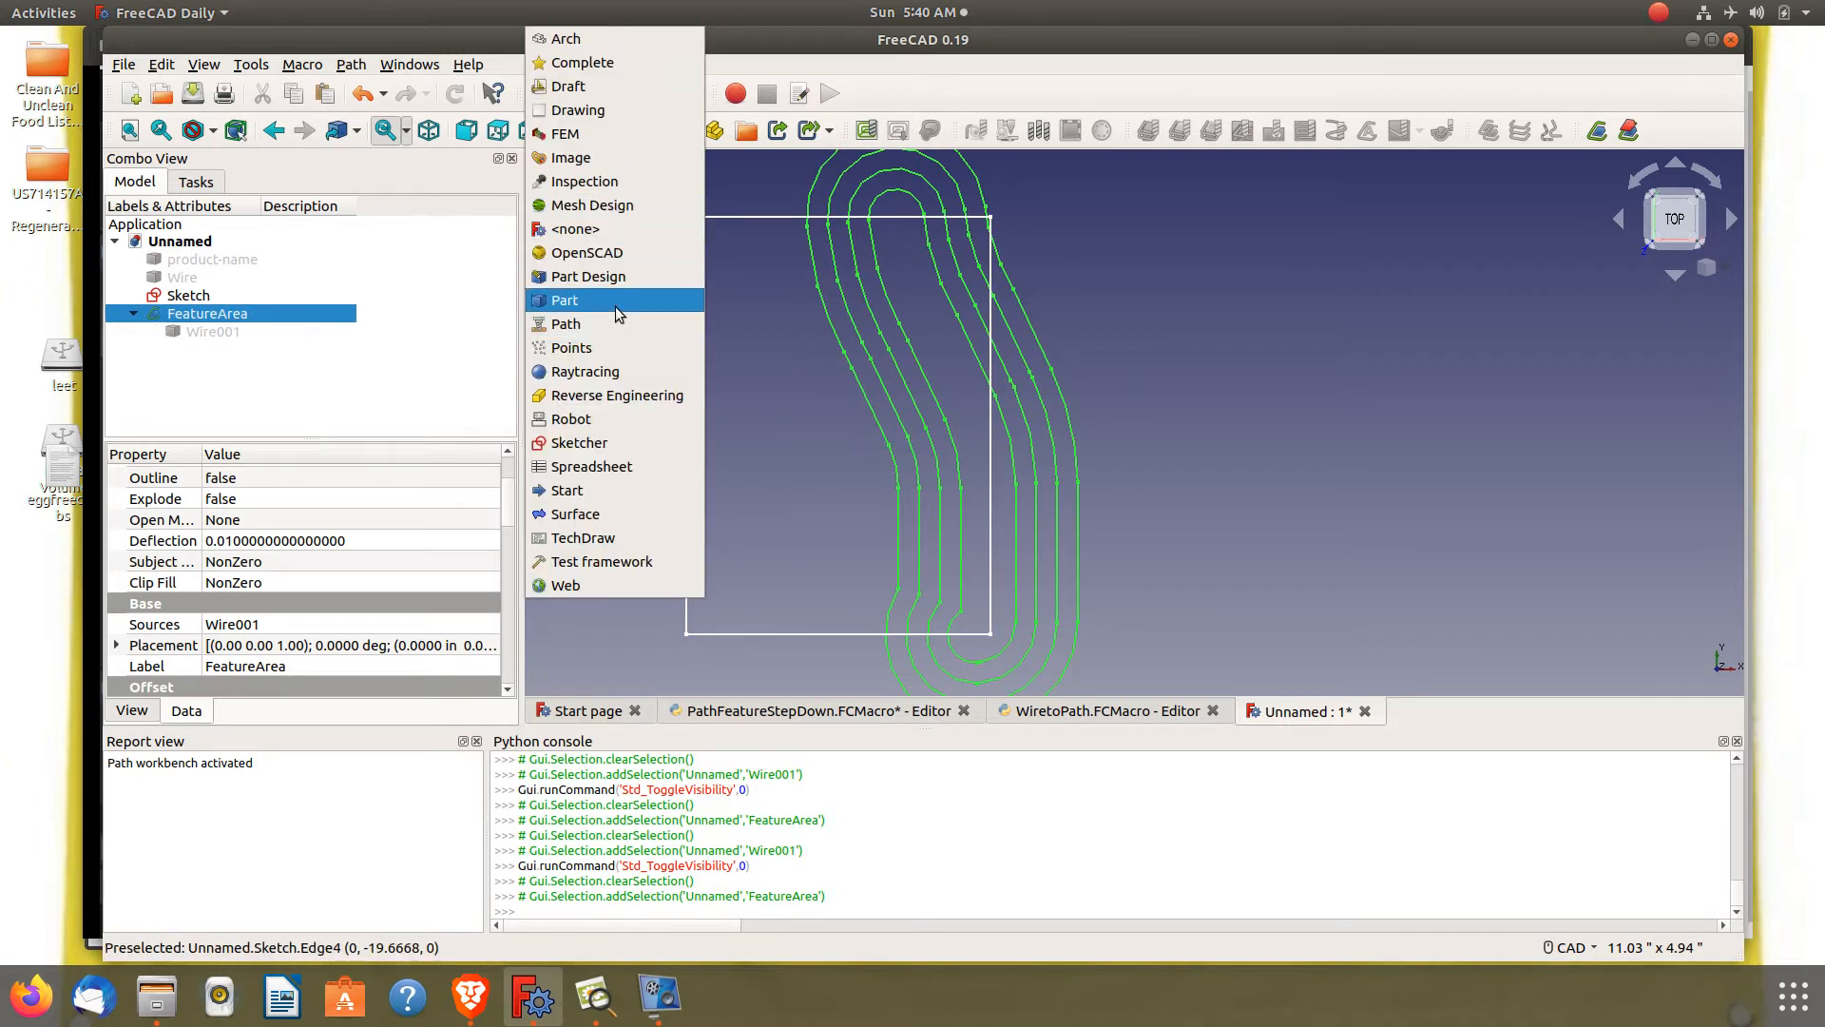
left_click(608, 86)
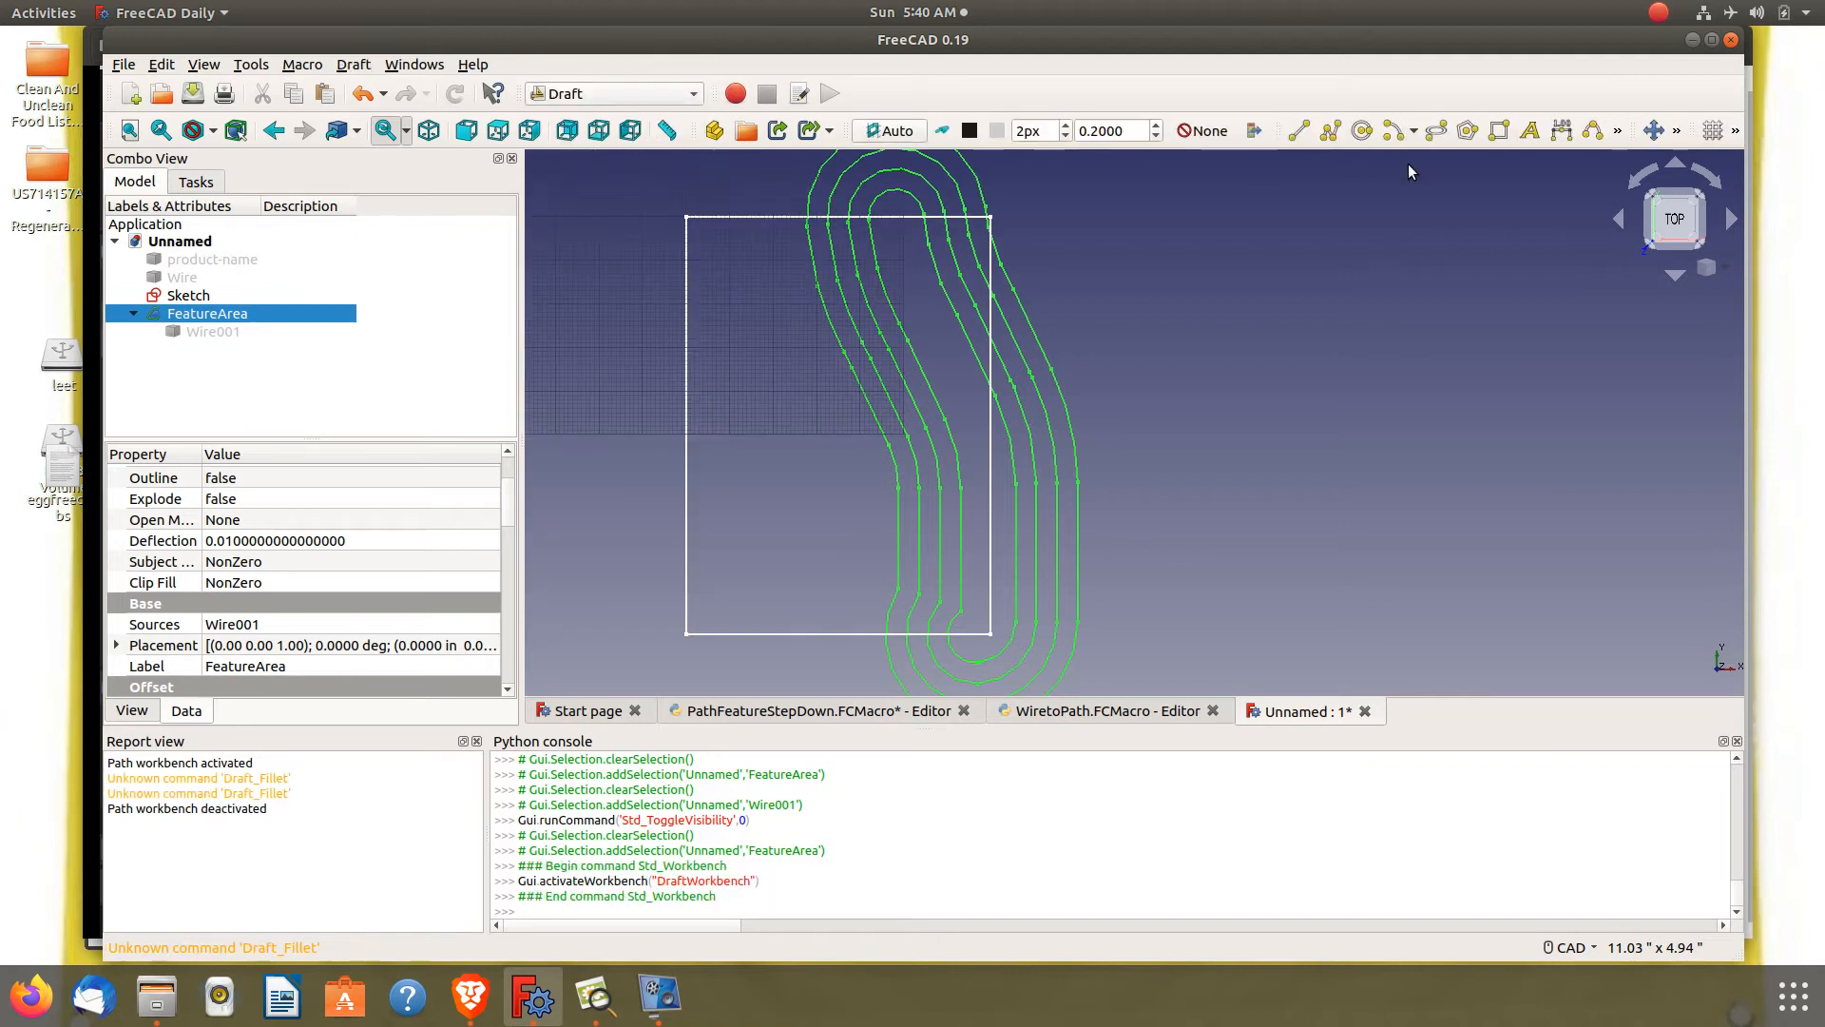
left_click(1679, 131)
left_click(1553, 217)
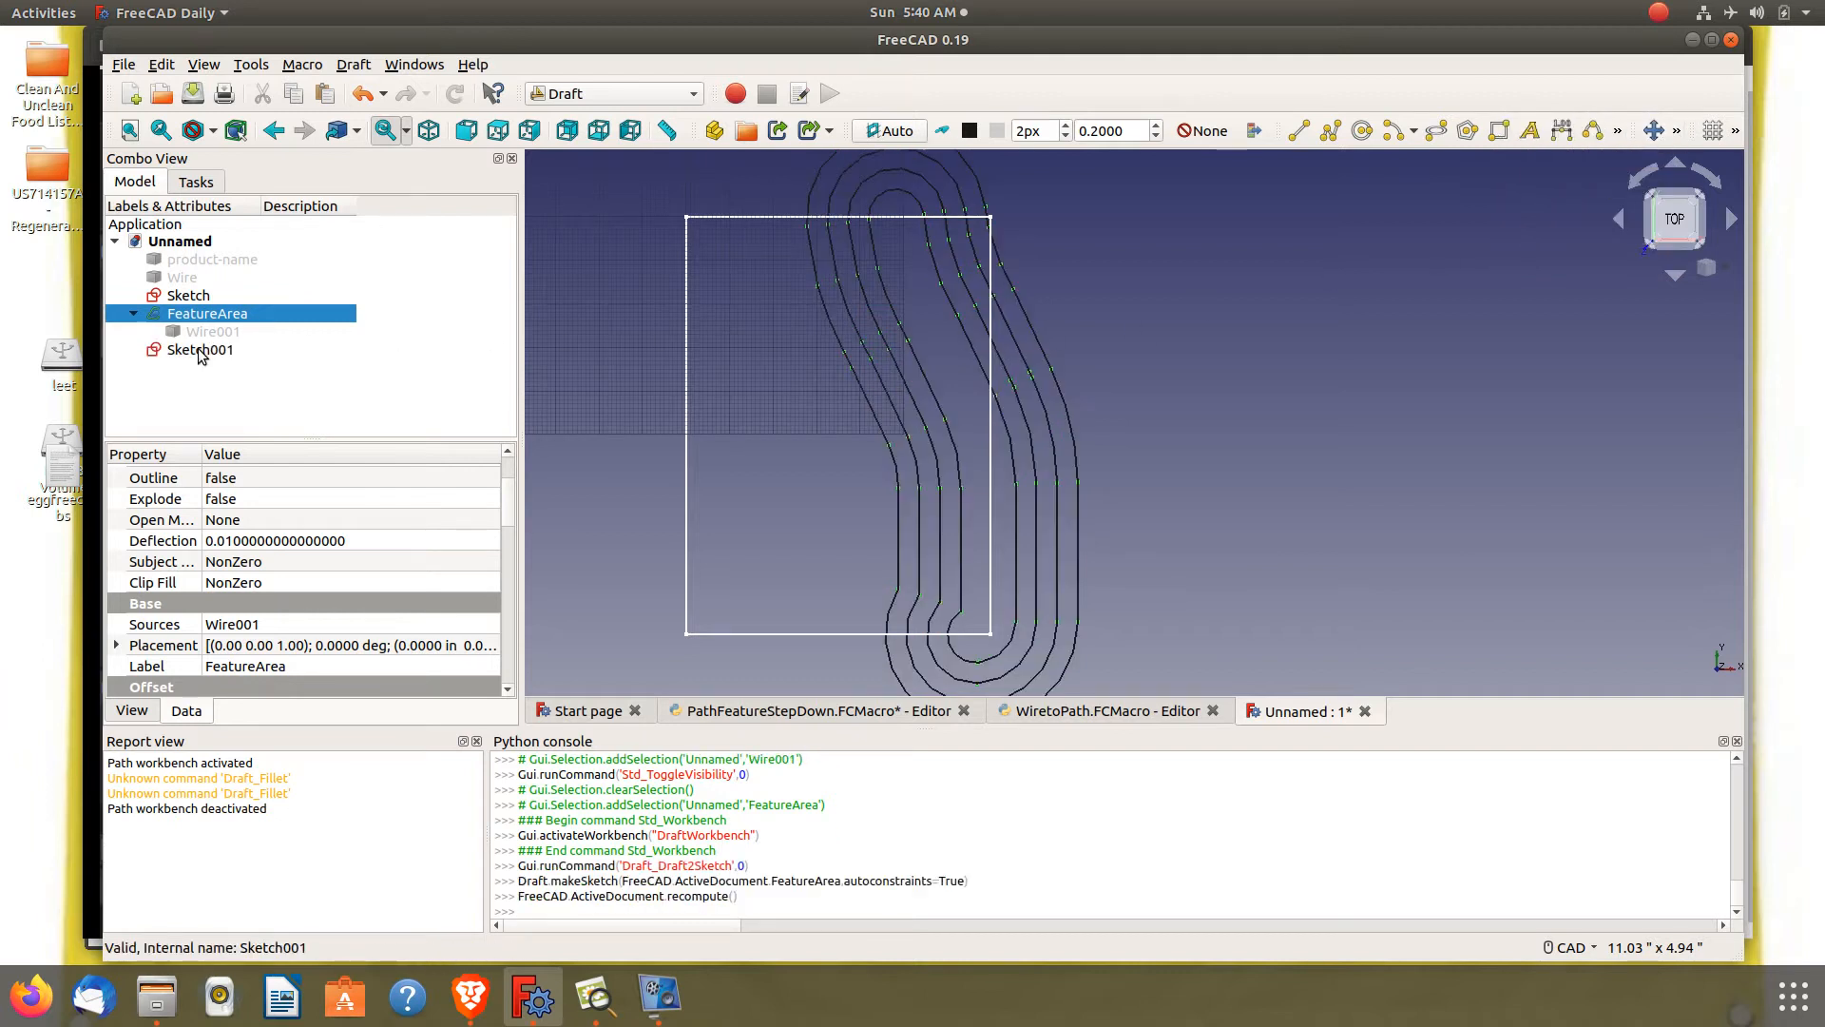
left_click(203, 351)
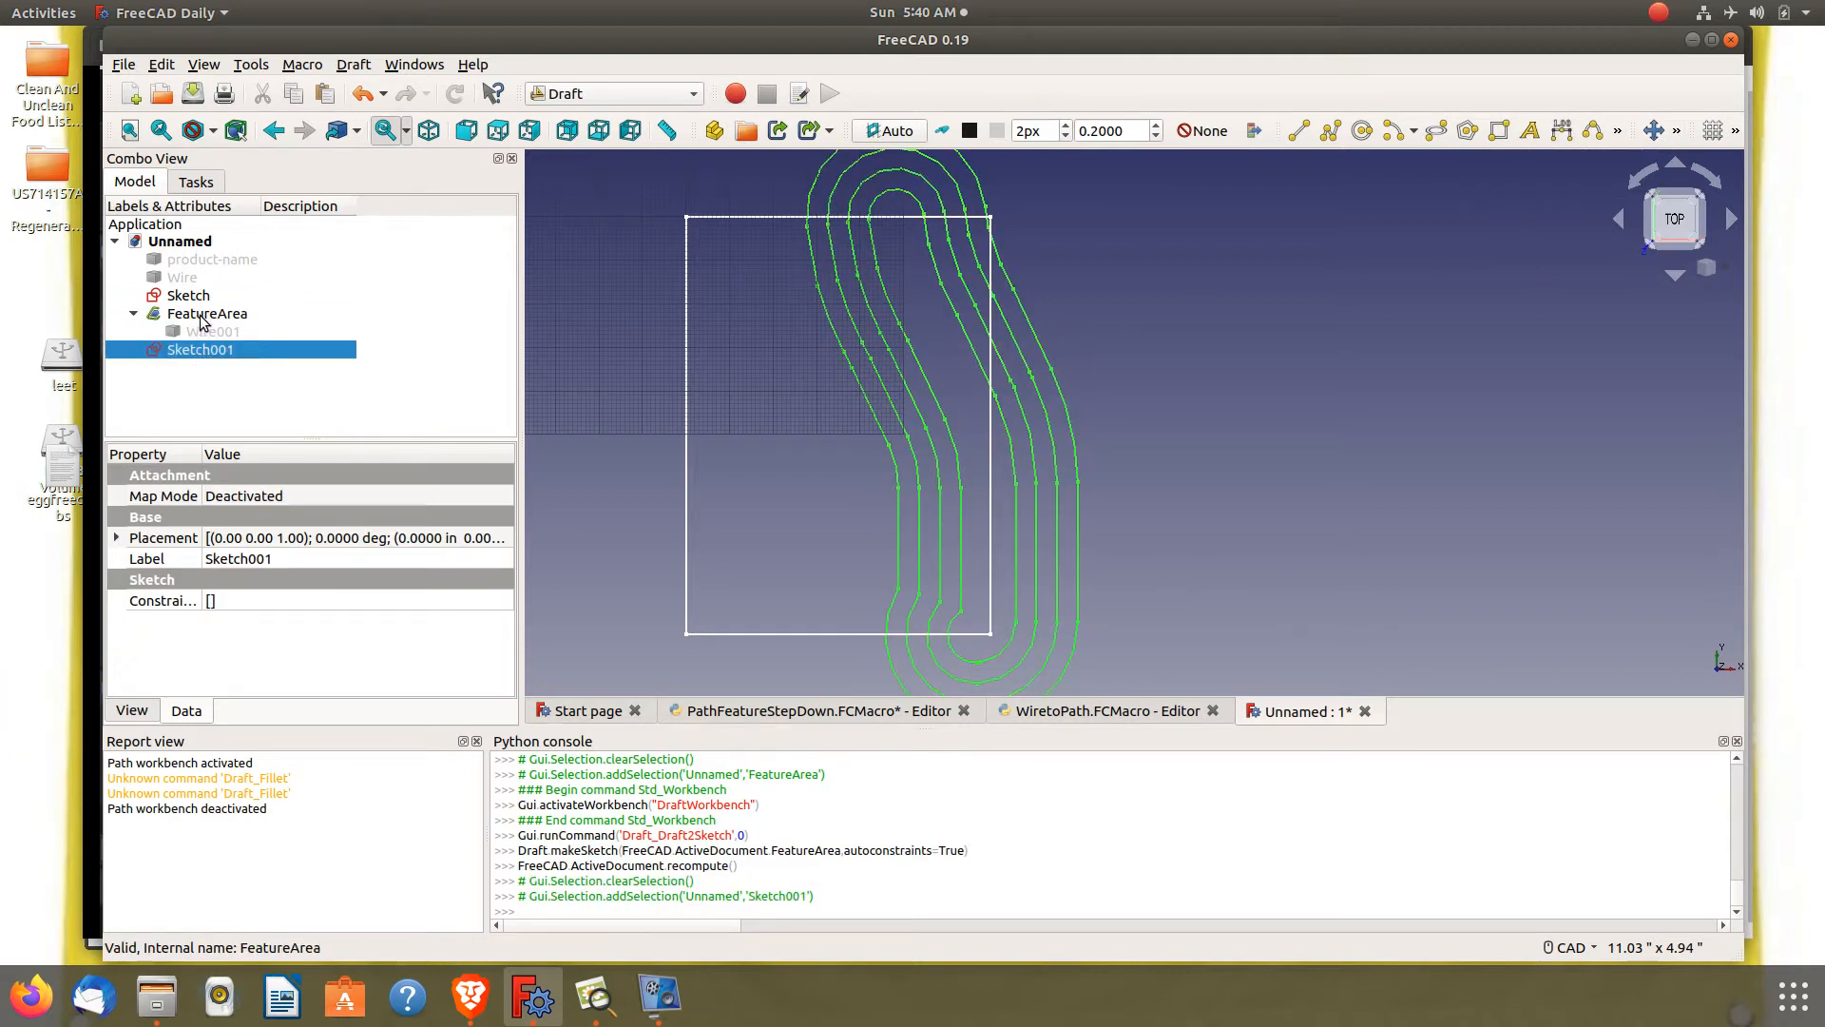
Delete the area feature, hide Wire001, and select Sketch001
left_click(201, 316)
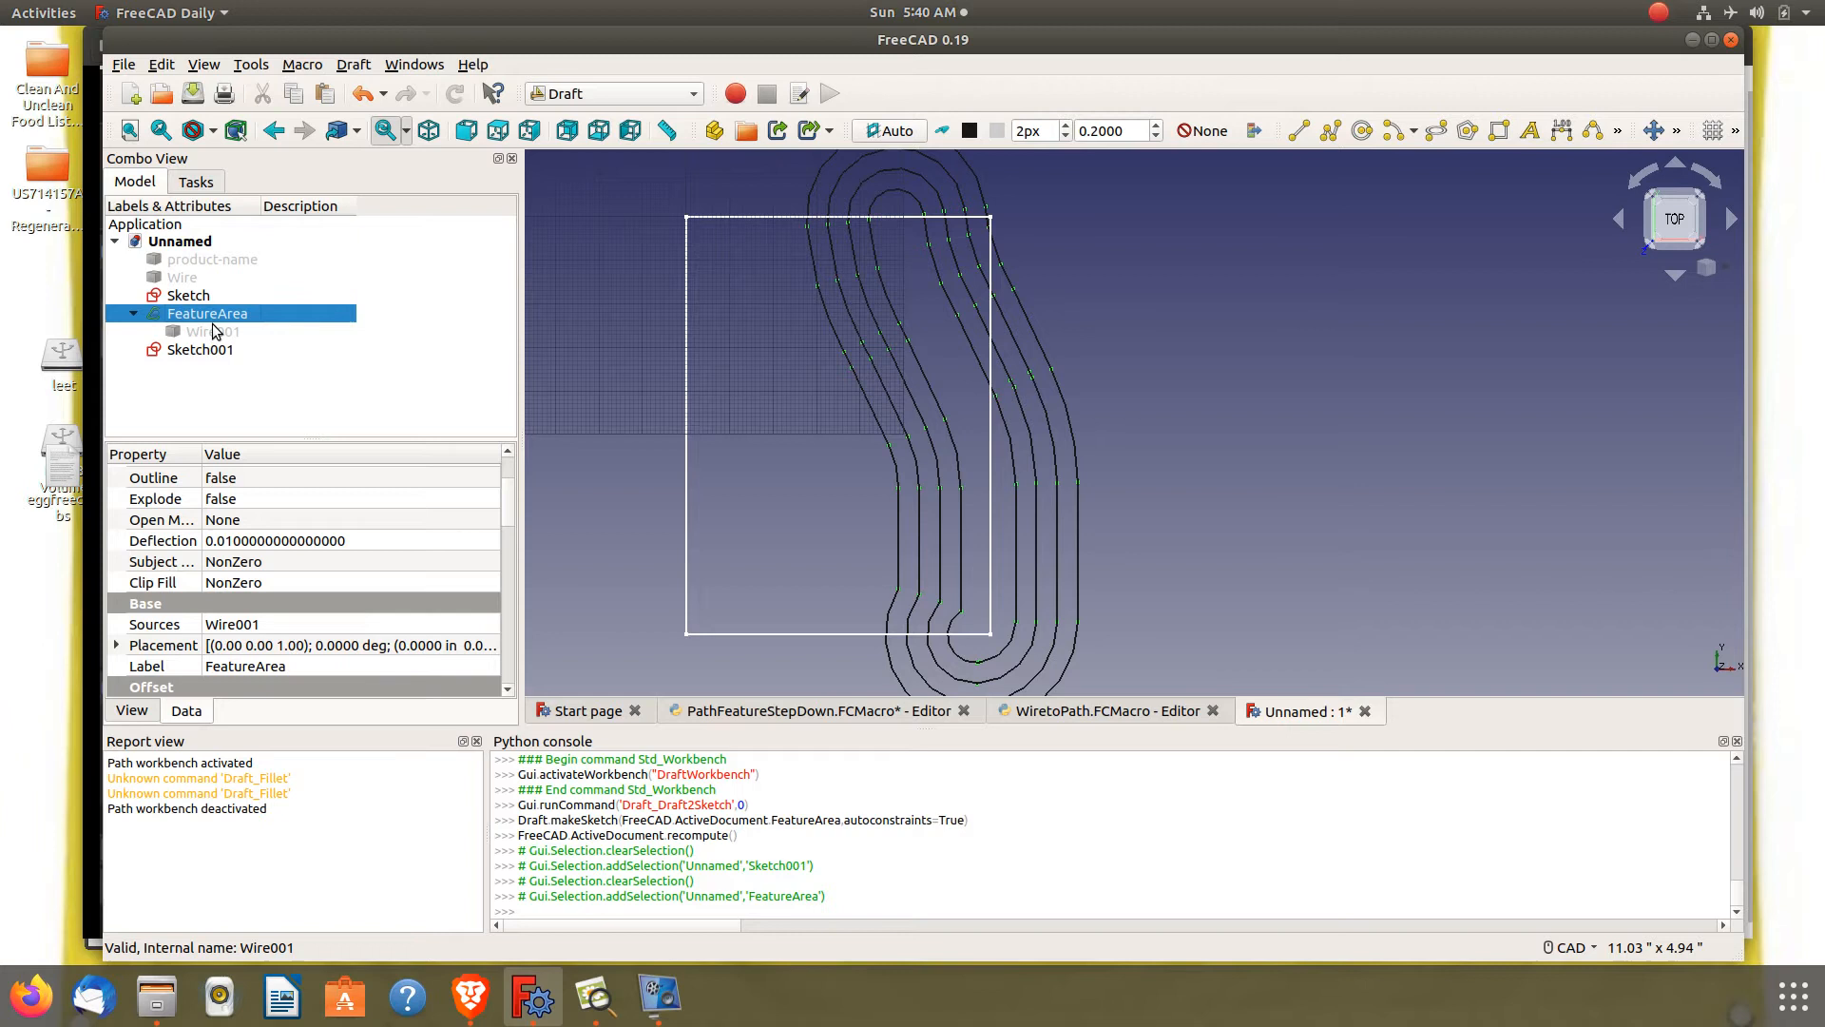
key("Delete")
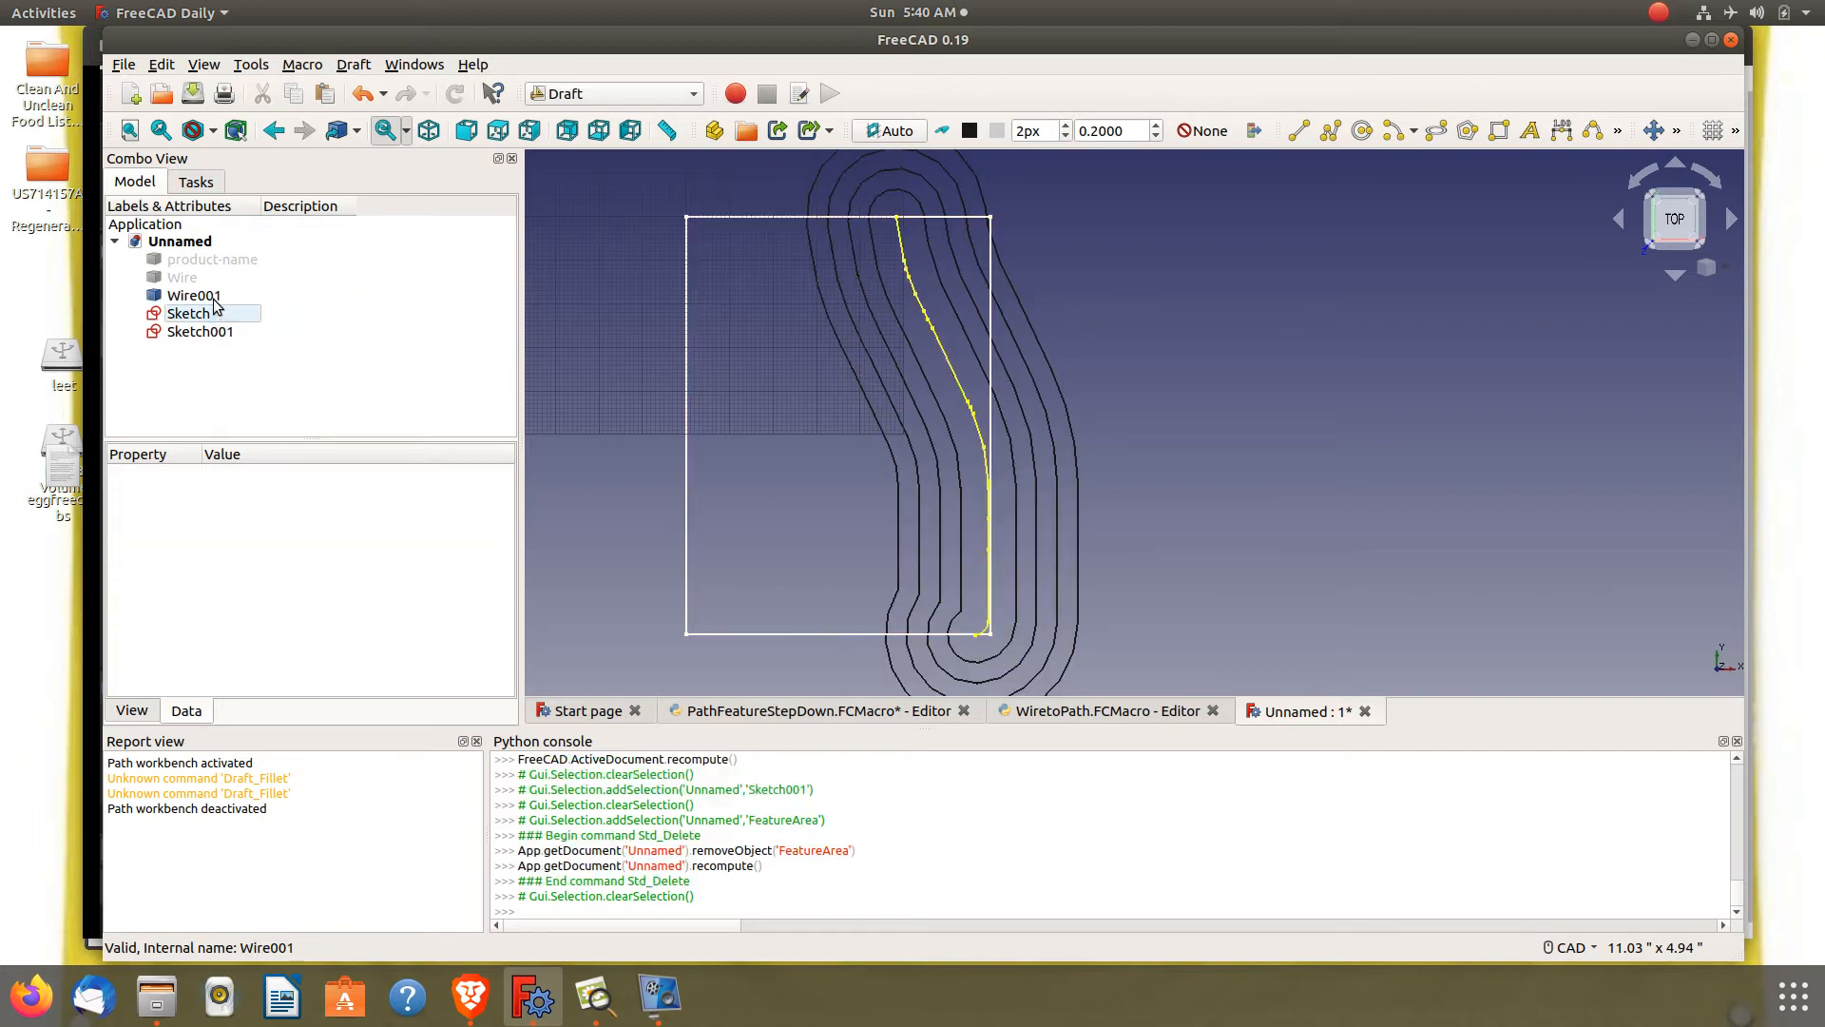
left_click(212, 299)
key("space")
key("space")
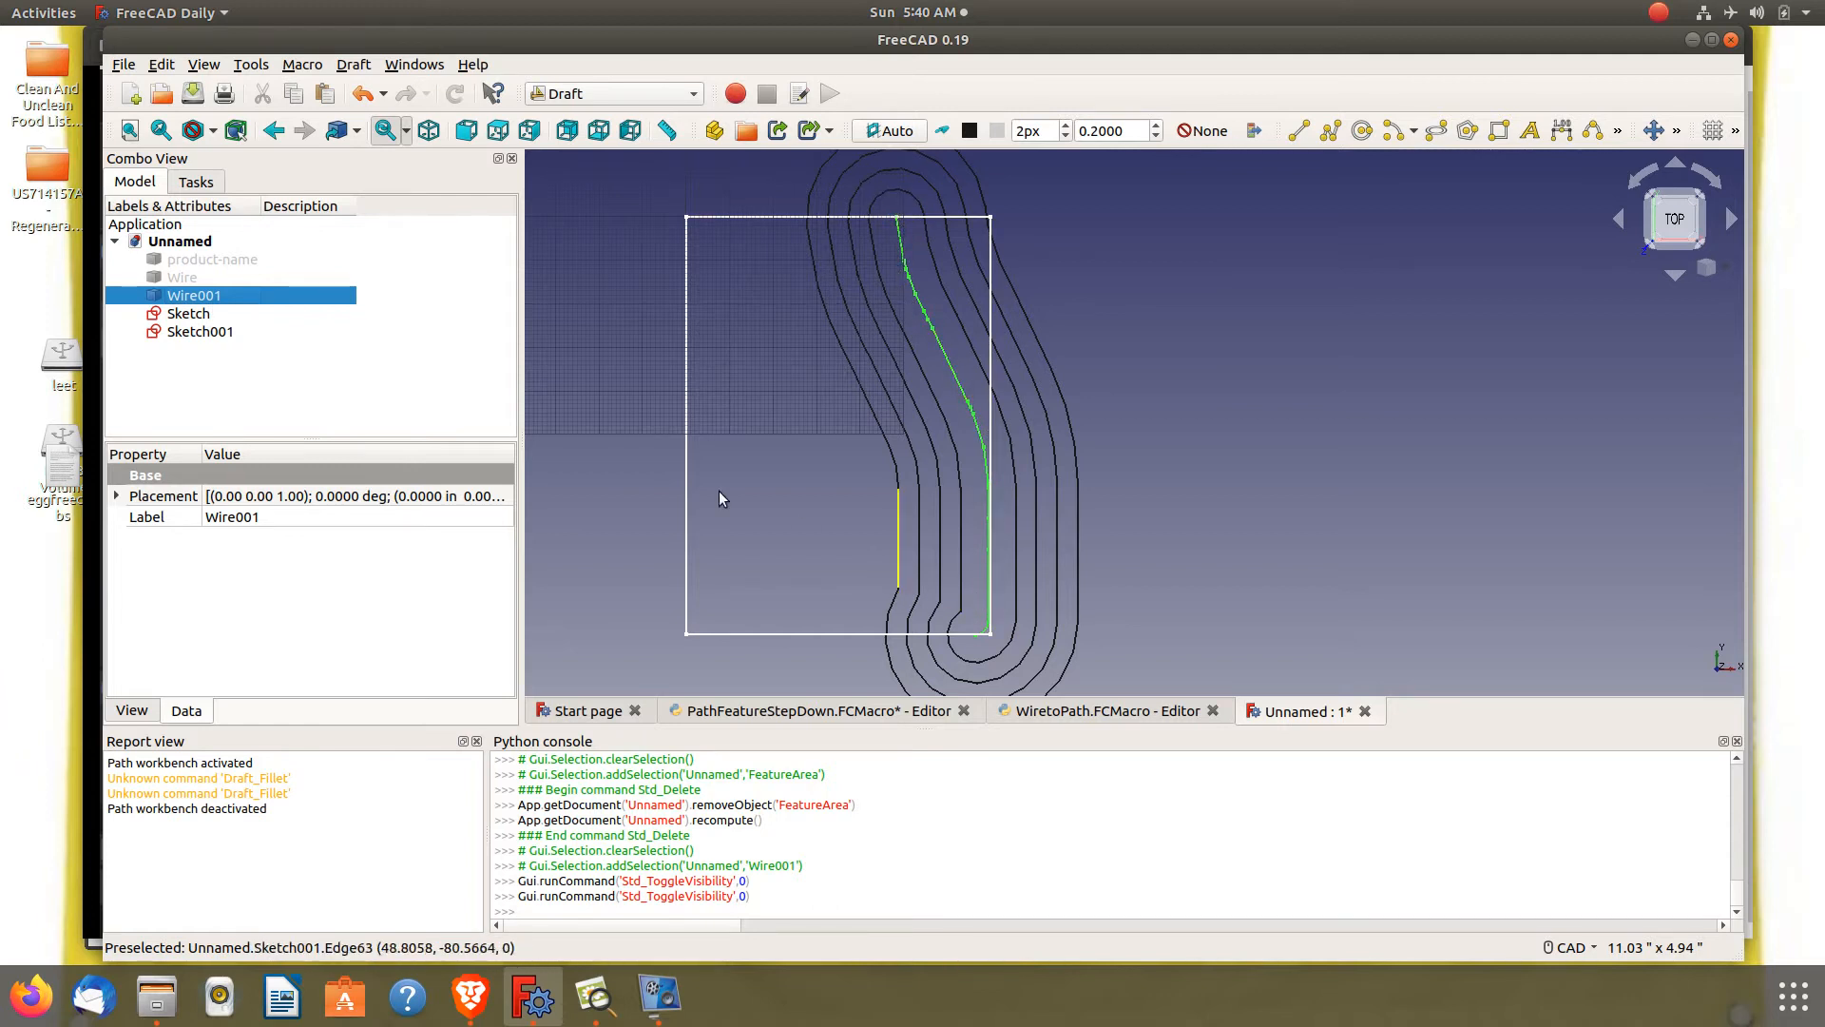
key("space")
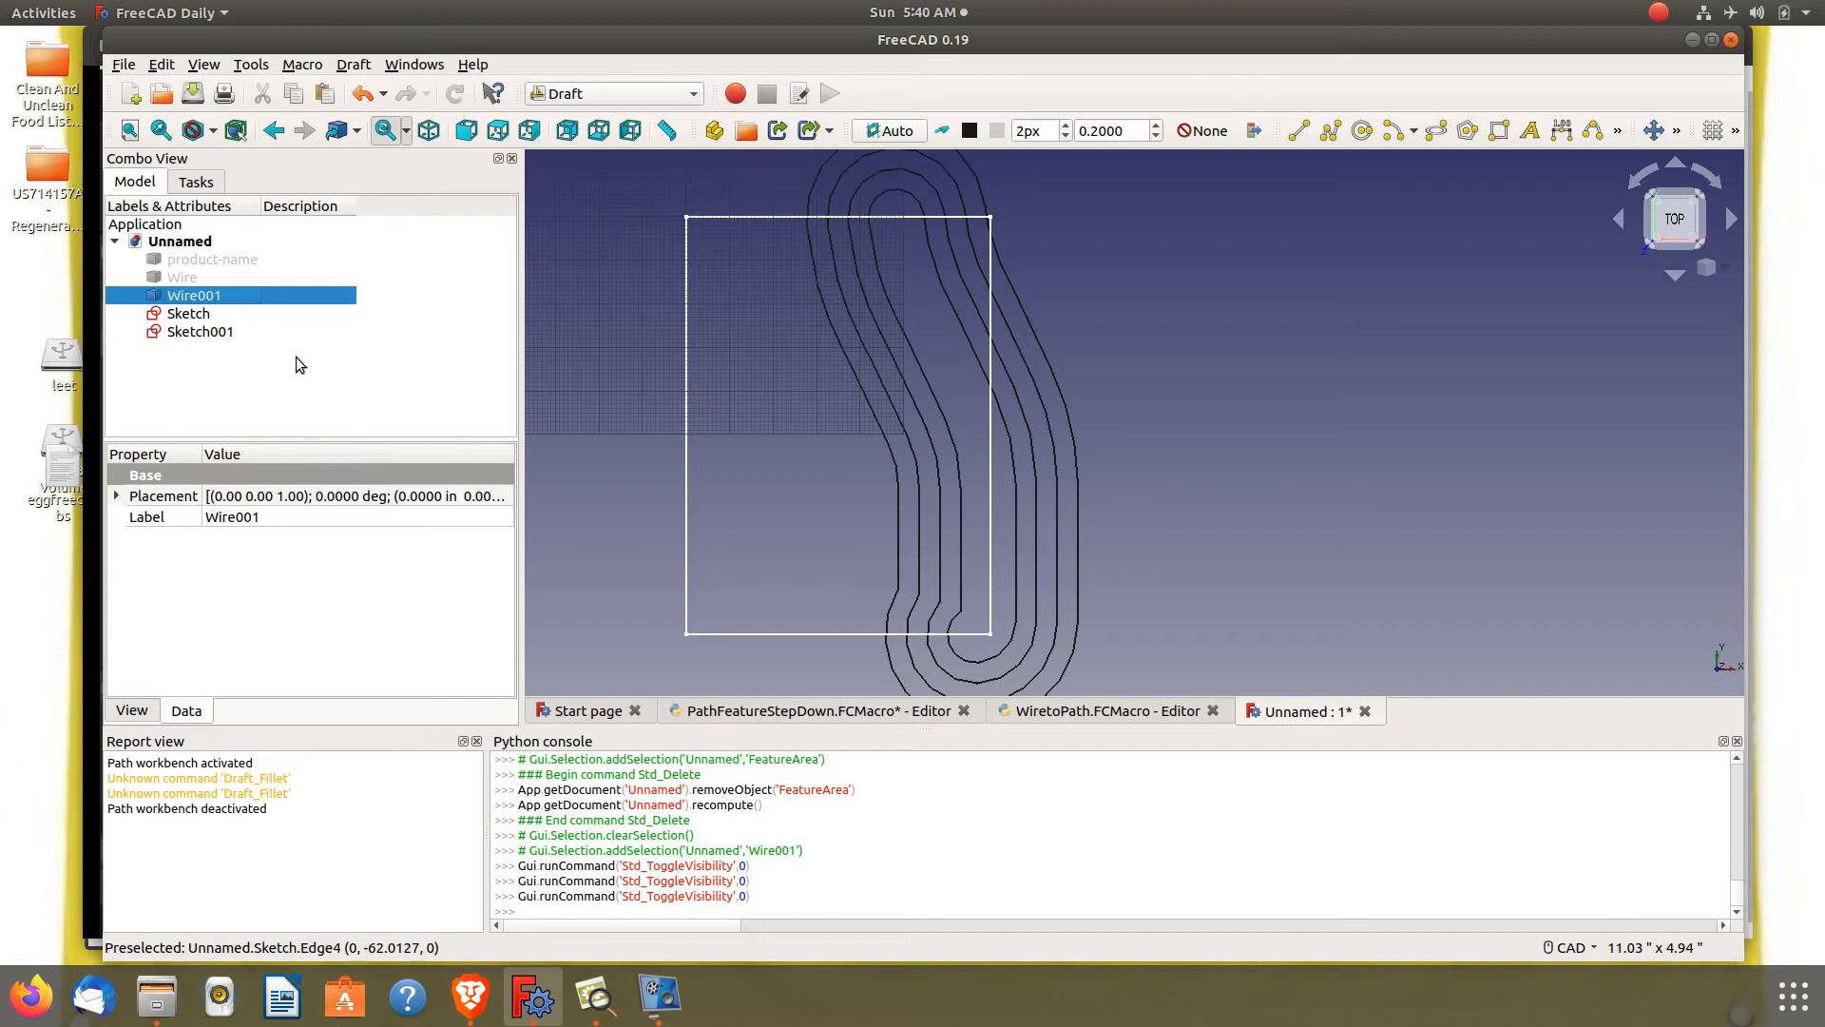
left_click(199, 331)
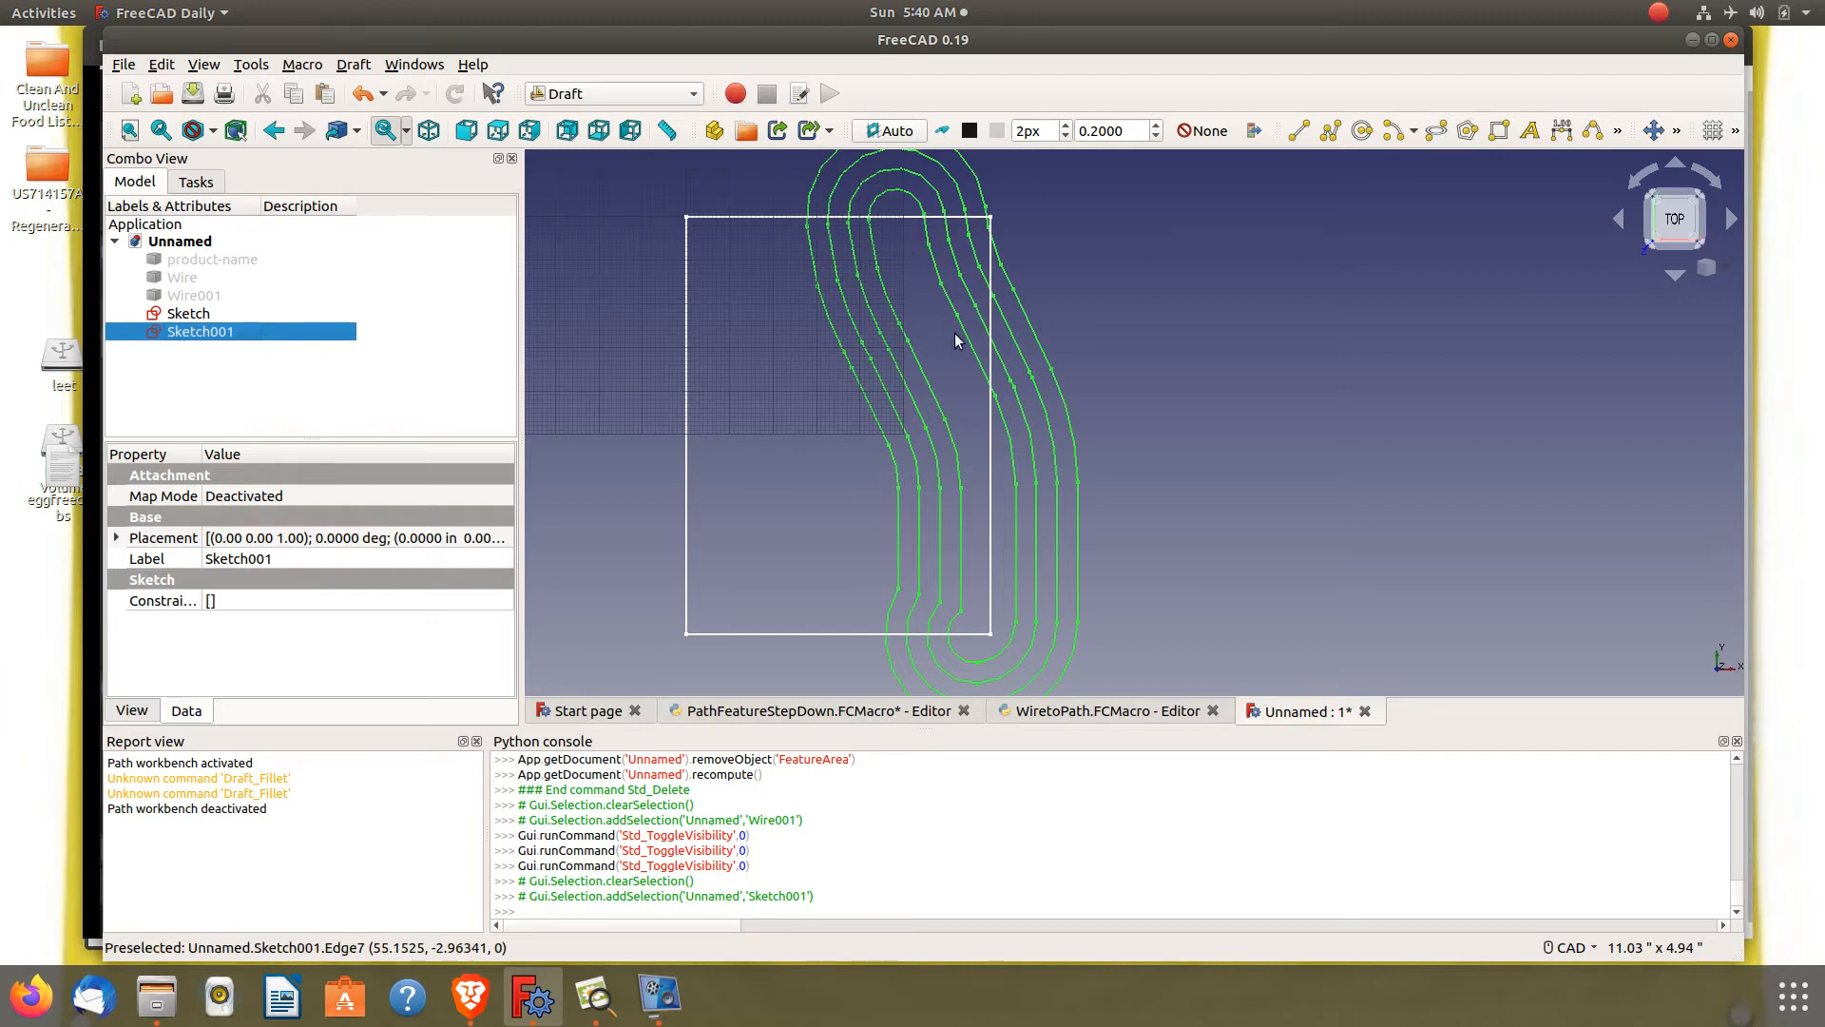
Show Wire001 as a reference and open Sketch001 with the offset passes for editing
left_click(191, 297)
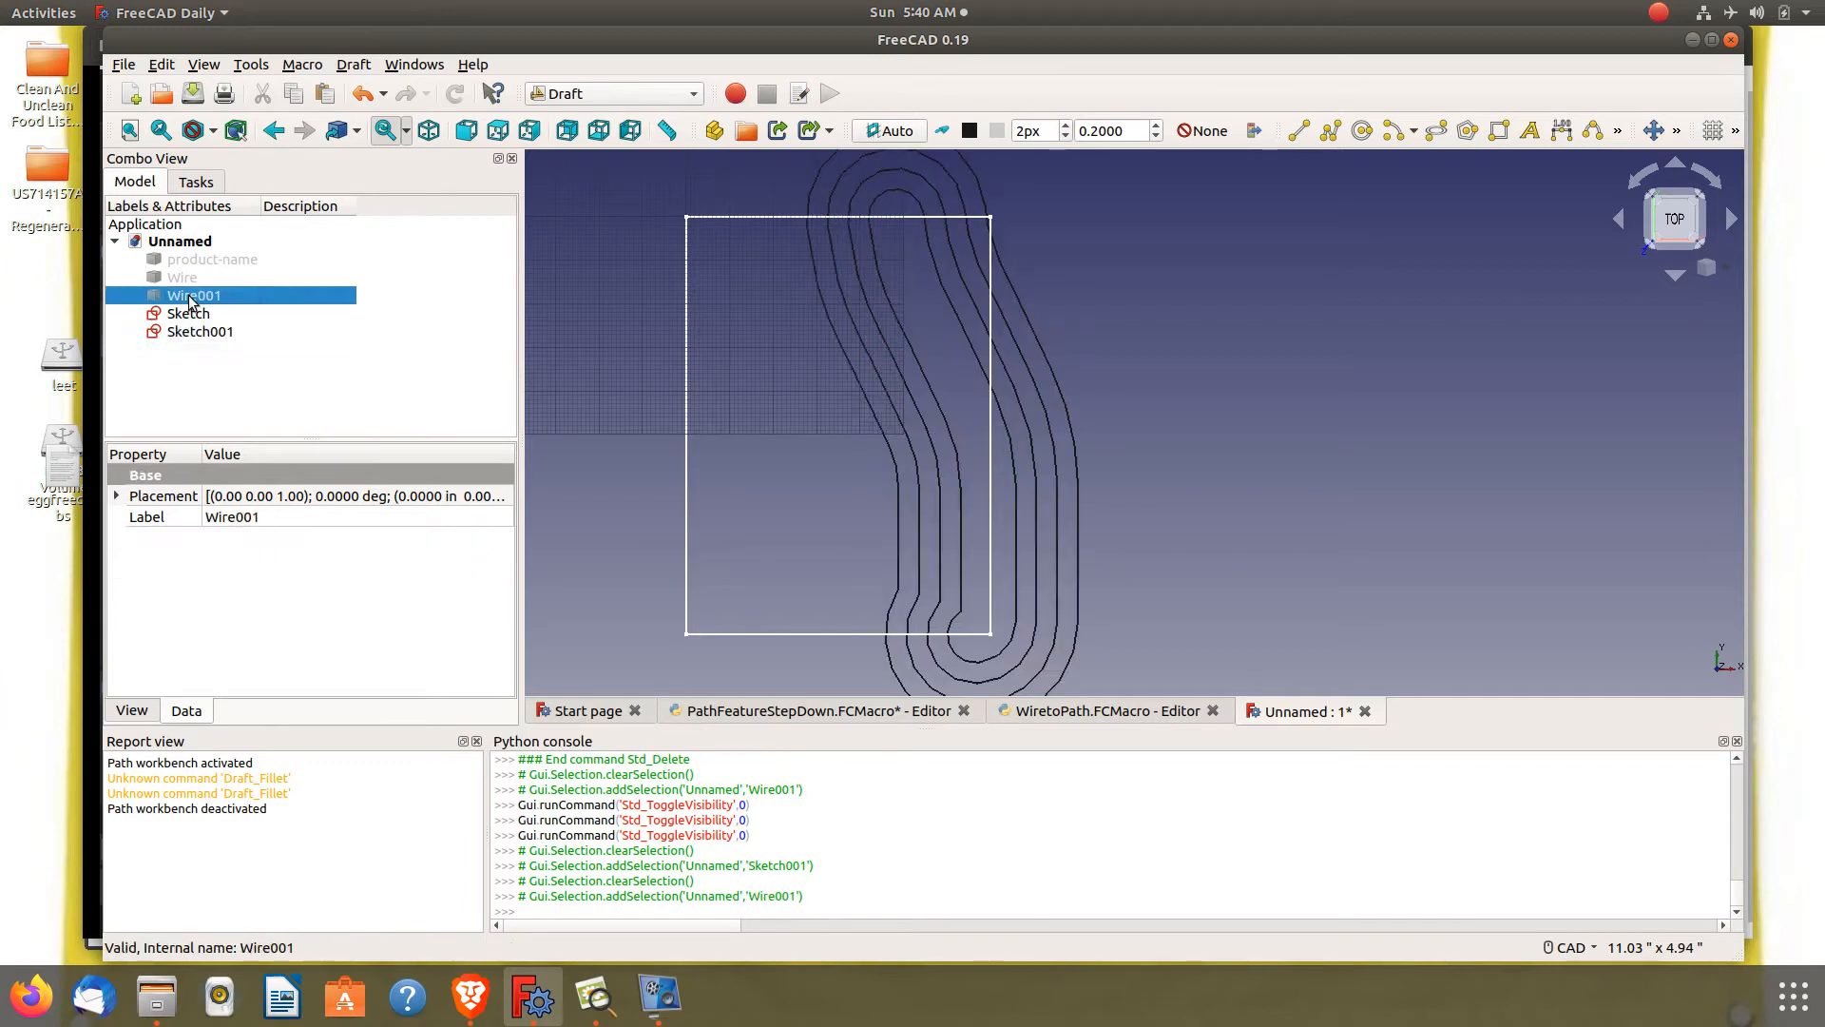
key("space")
left_click(195, 332)
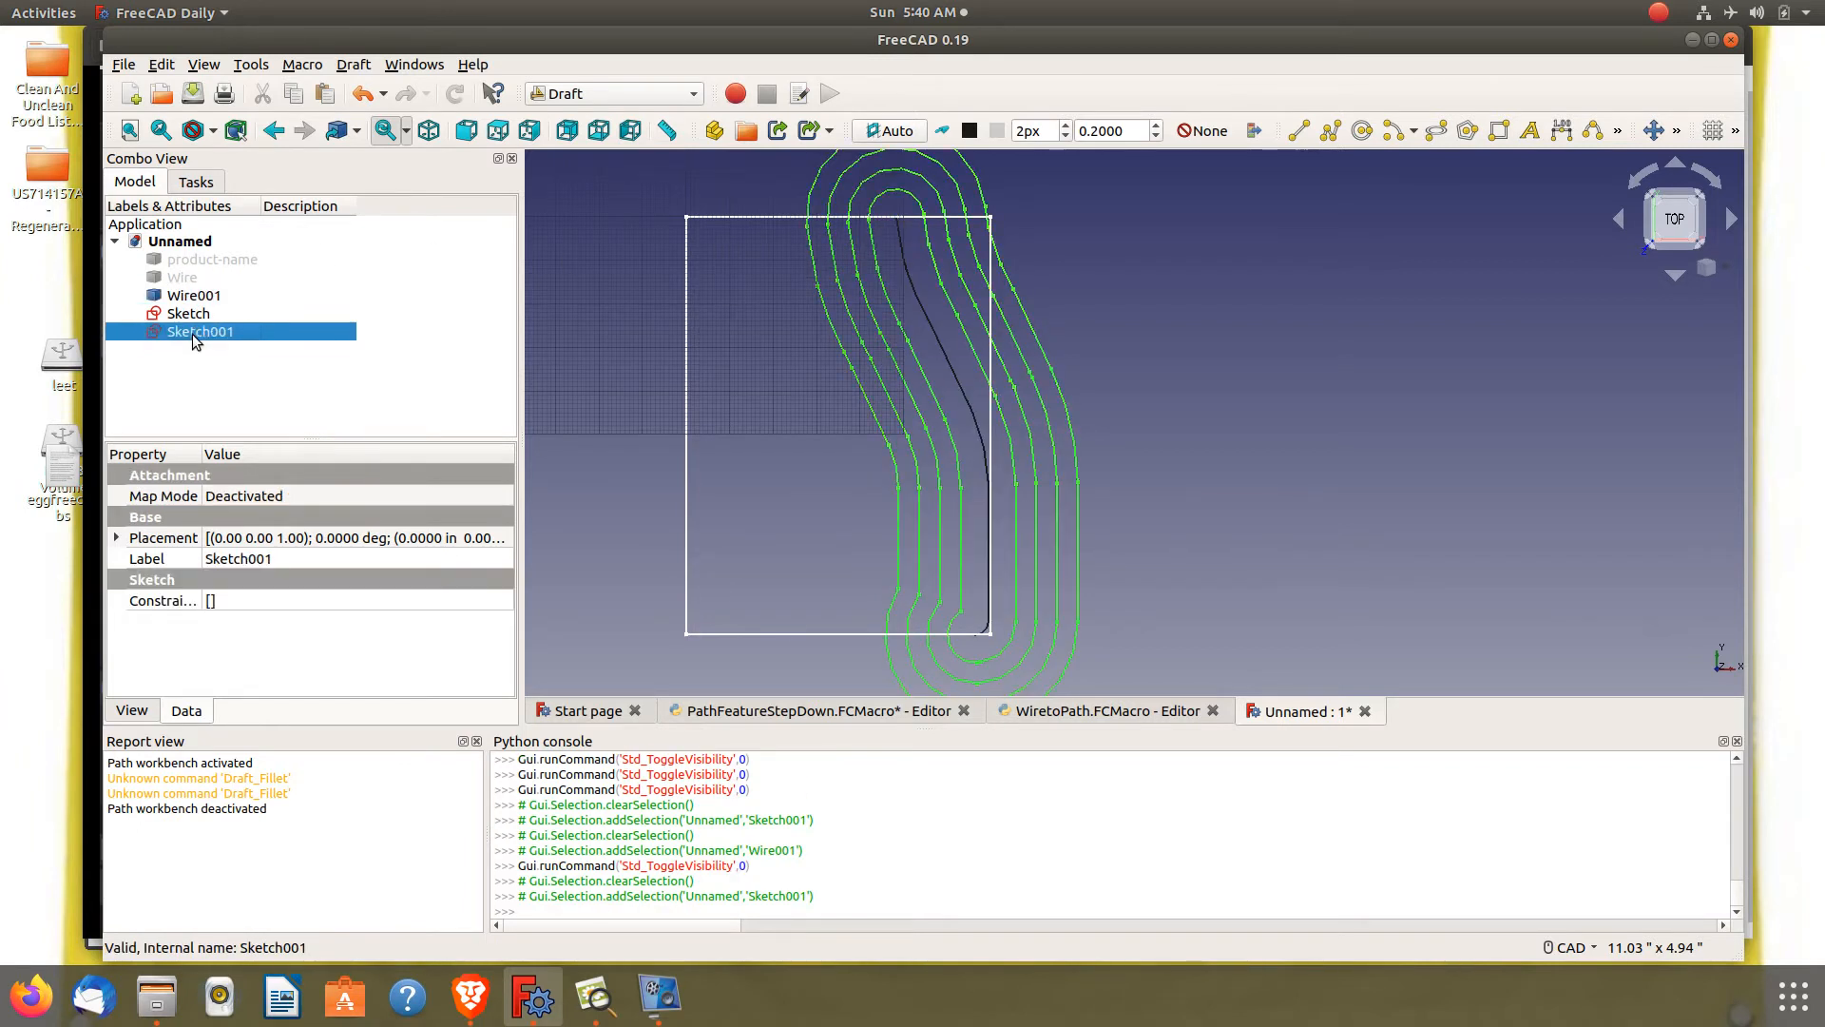
right_click(195, 341)
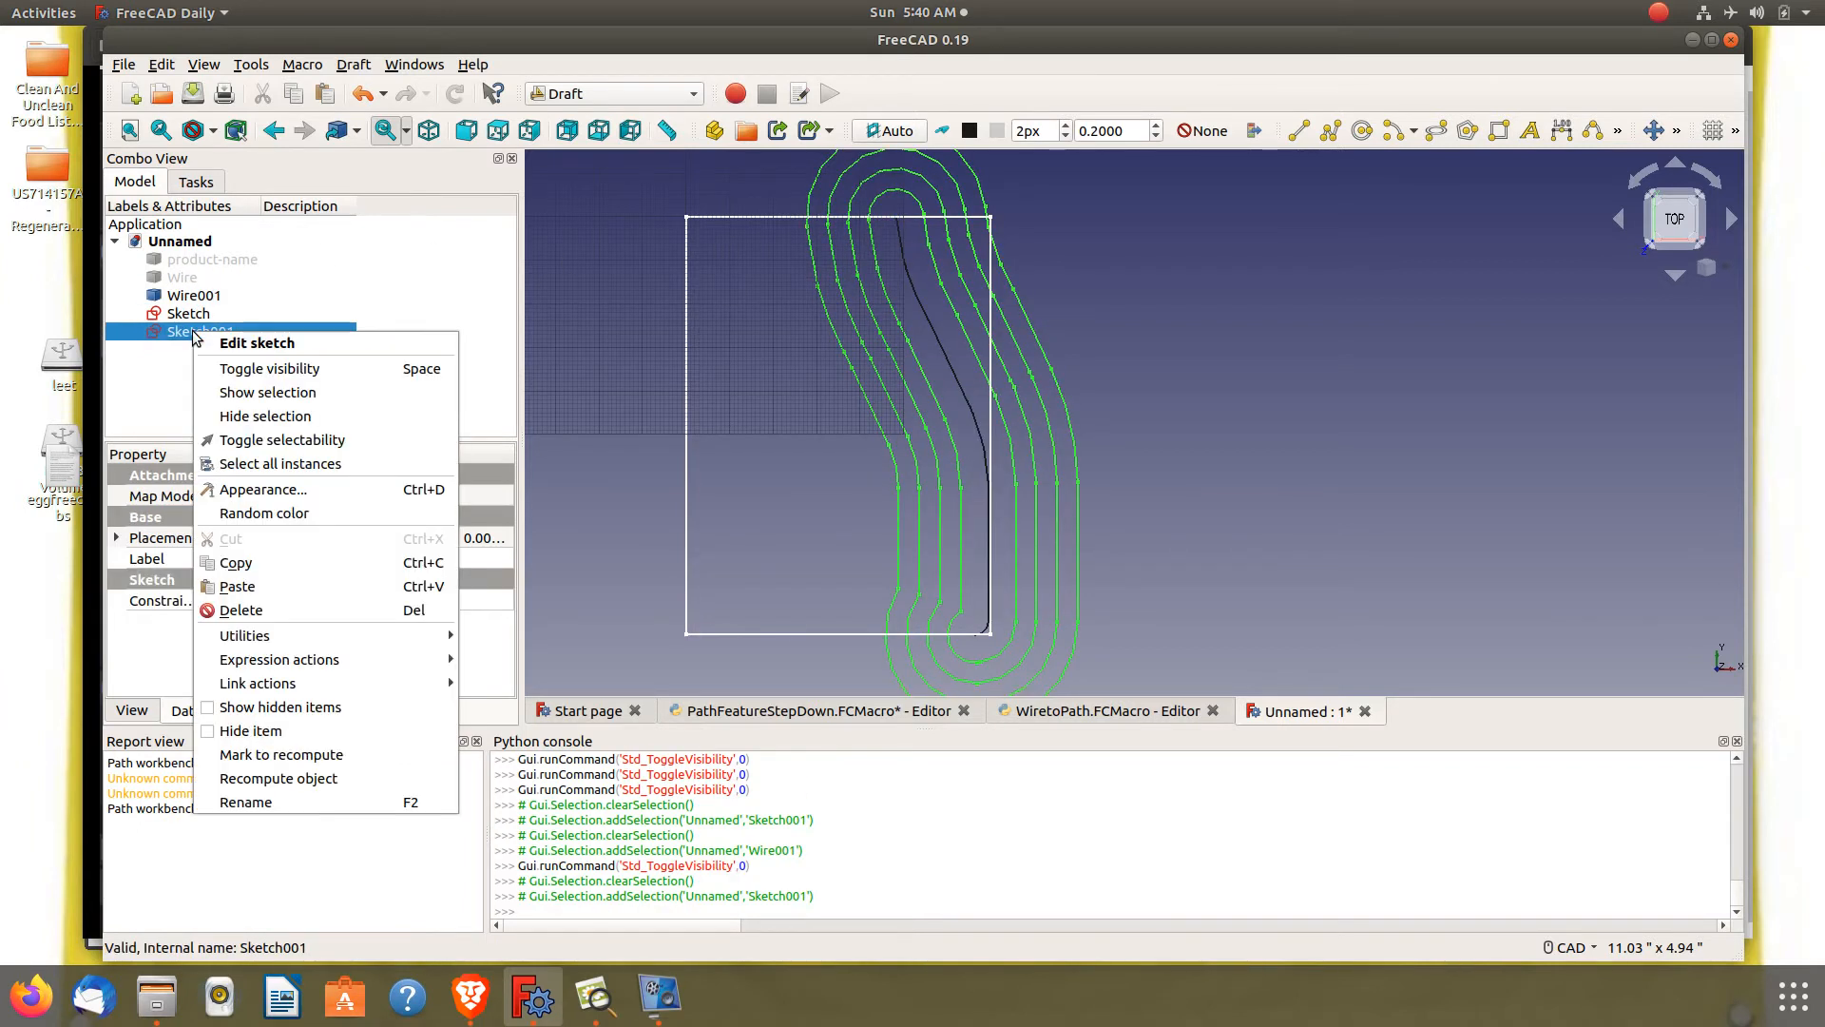
left_click(279, 344)
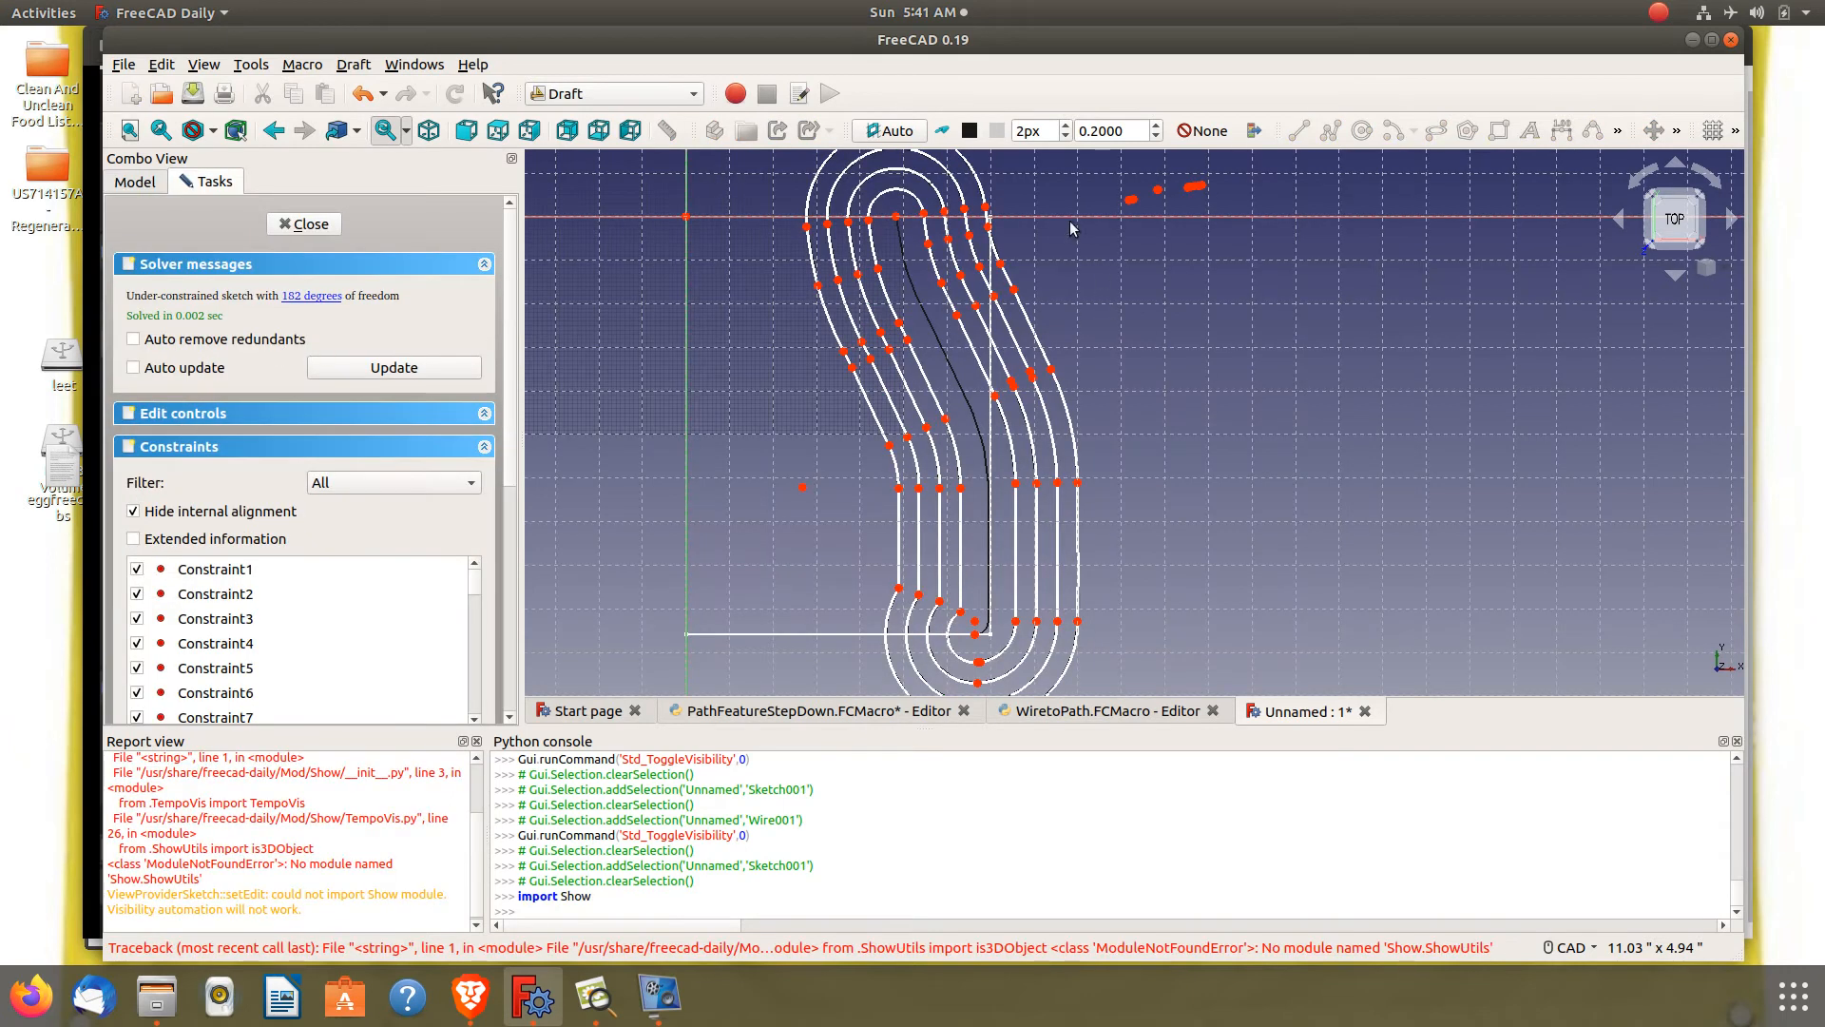
Delete the four curve segments just below the upper end arcs on the left side of the offset passes
left_click(876, 245)
left_click(852, 249)
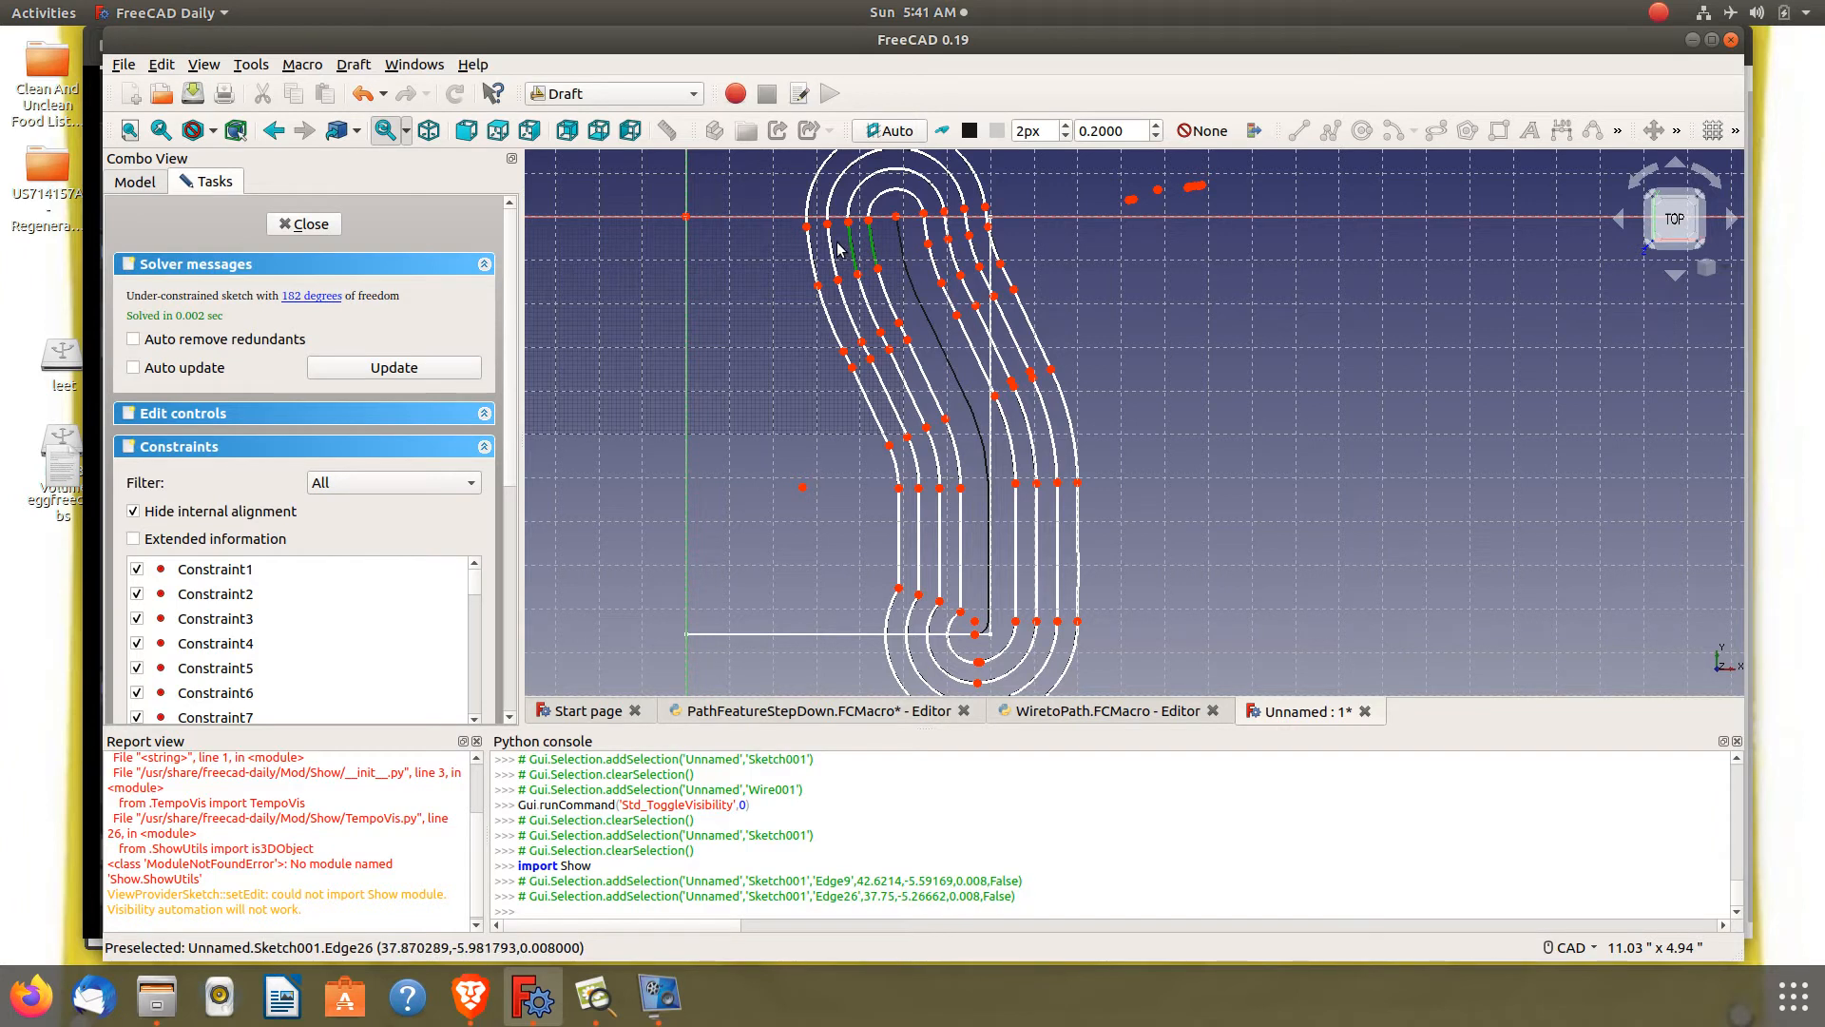
left_click(832, 253)
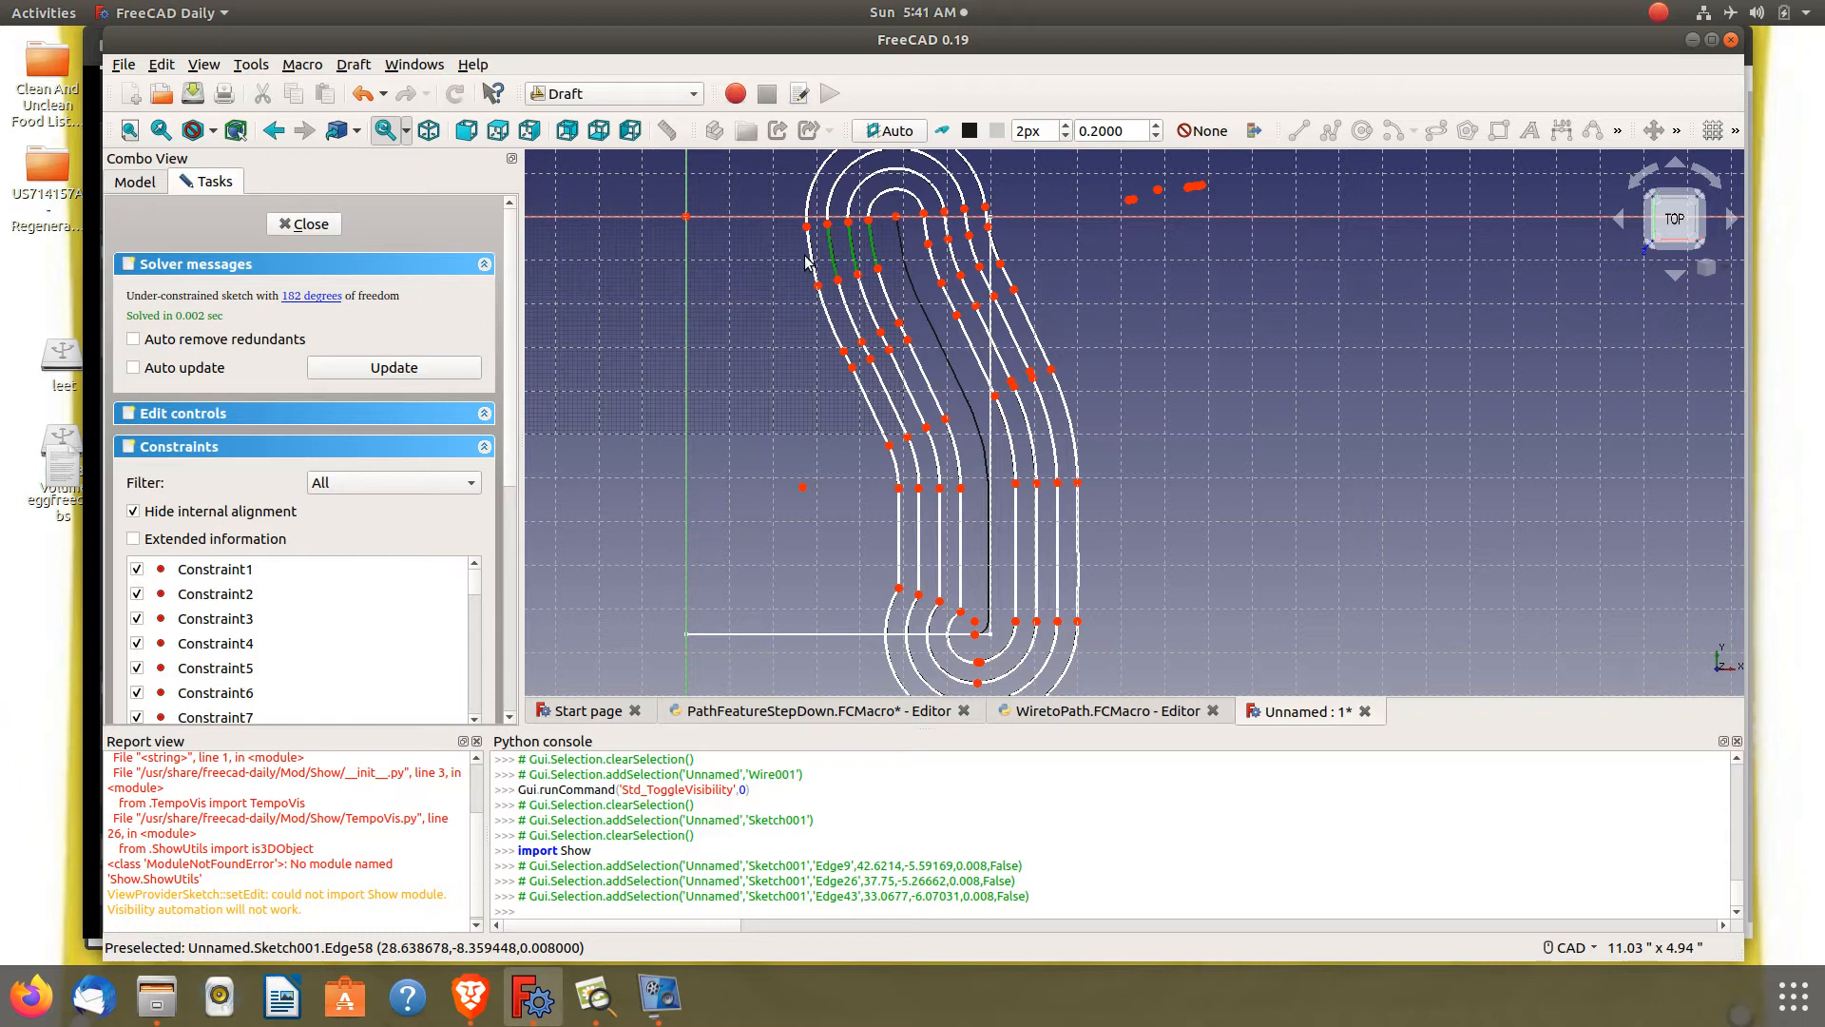
left_click(810, 263)
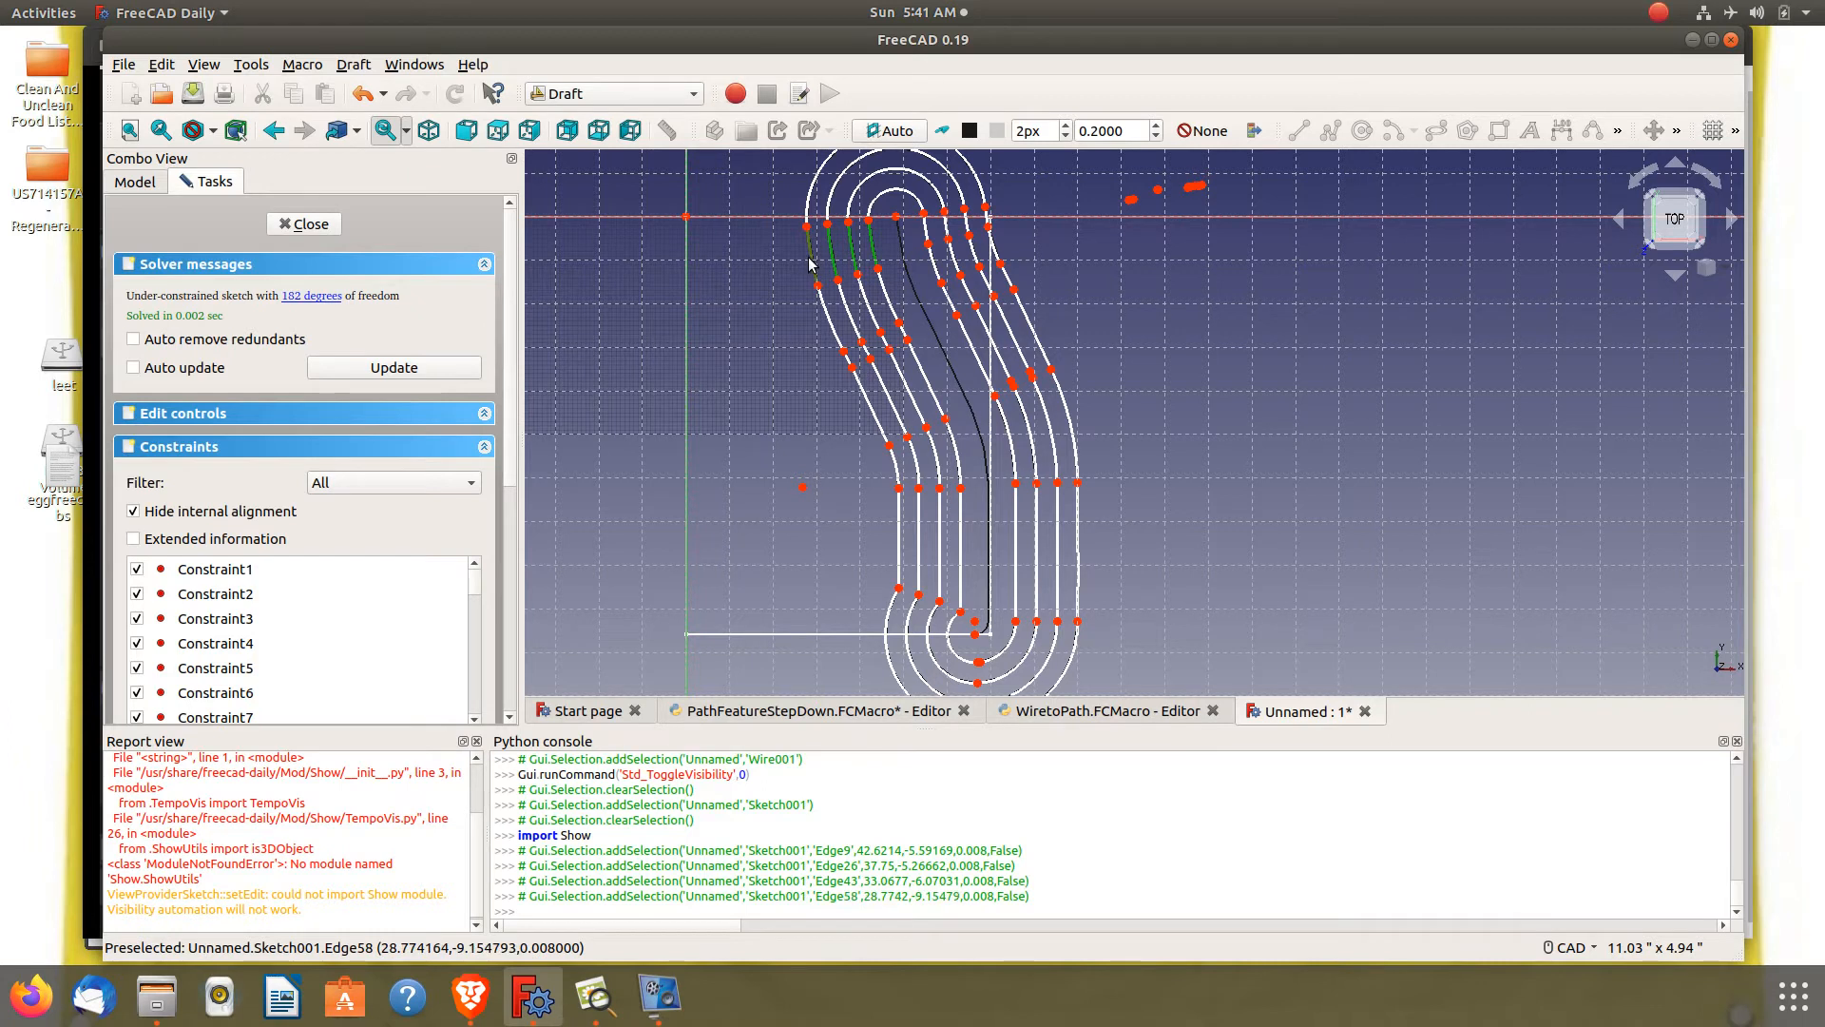
key("Delete")
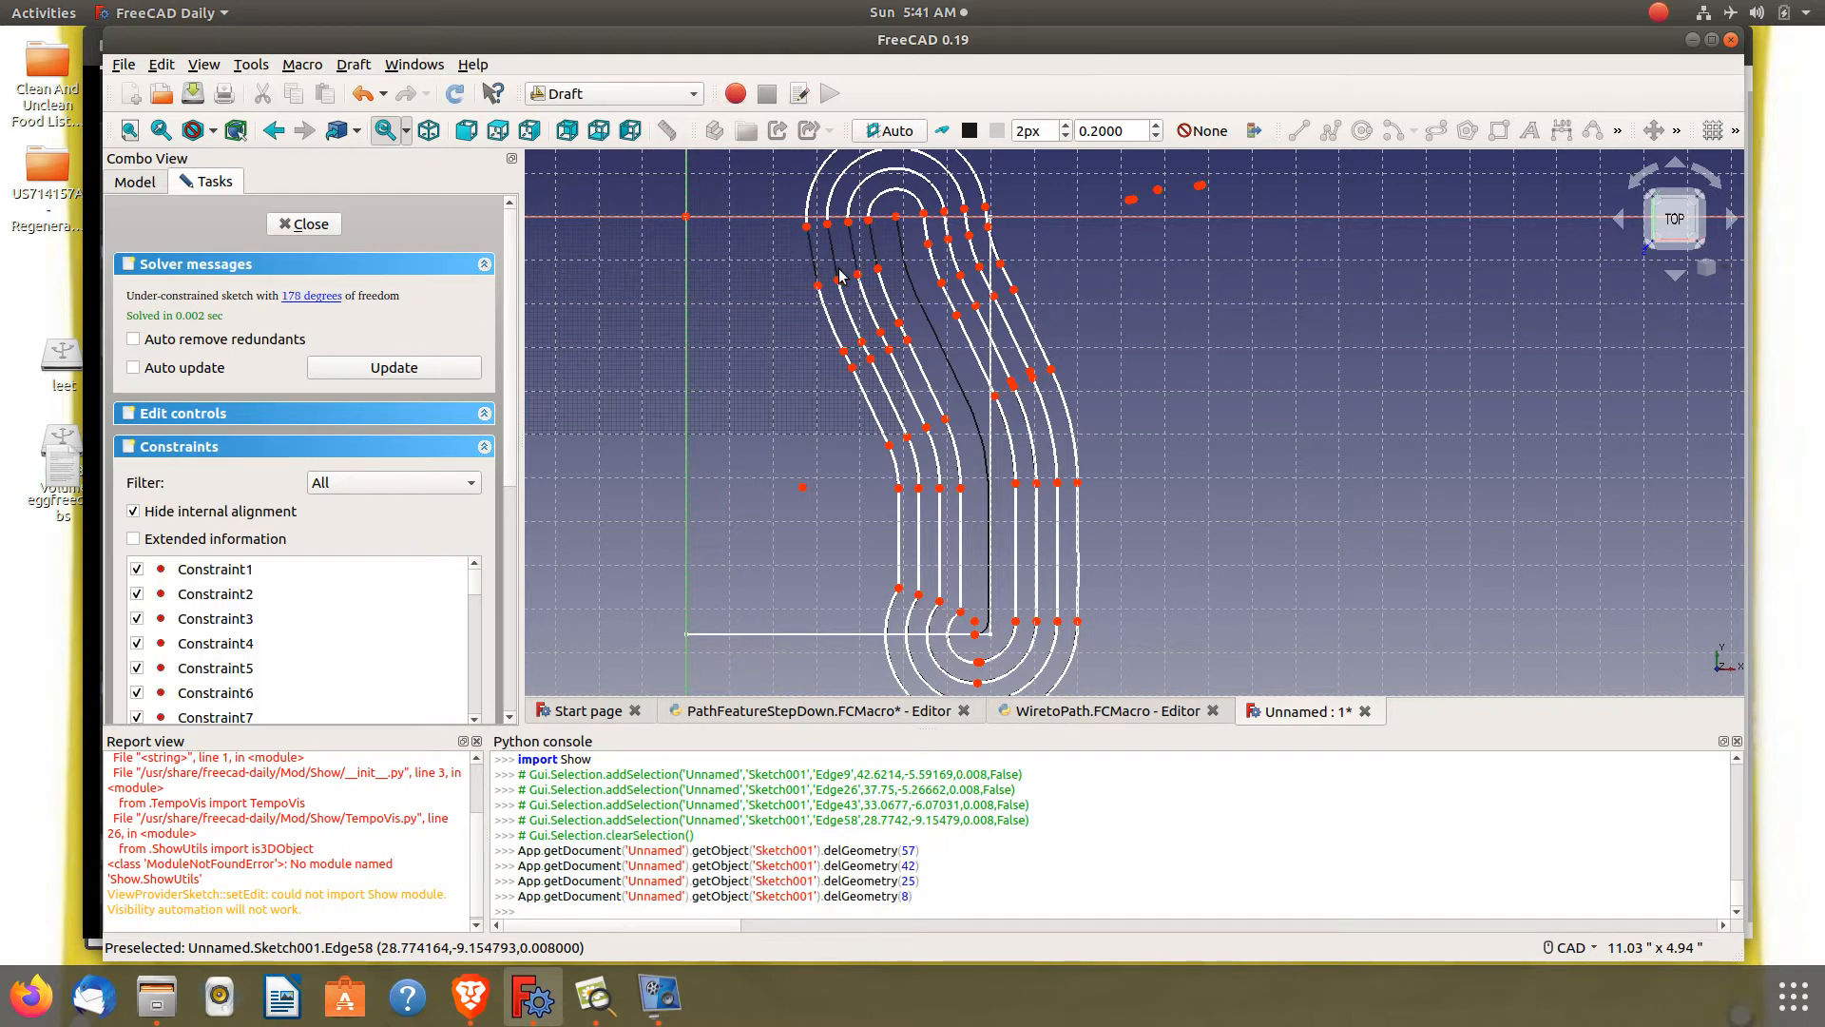
Delete the four upper end arcs together with the next two rows of segments down the left side of the passes
left_click(878, 202)
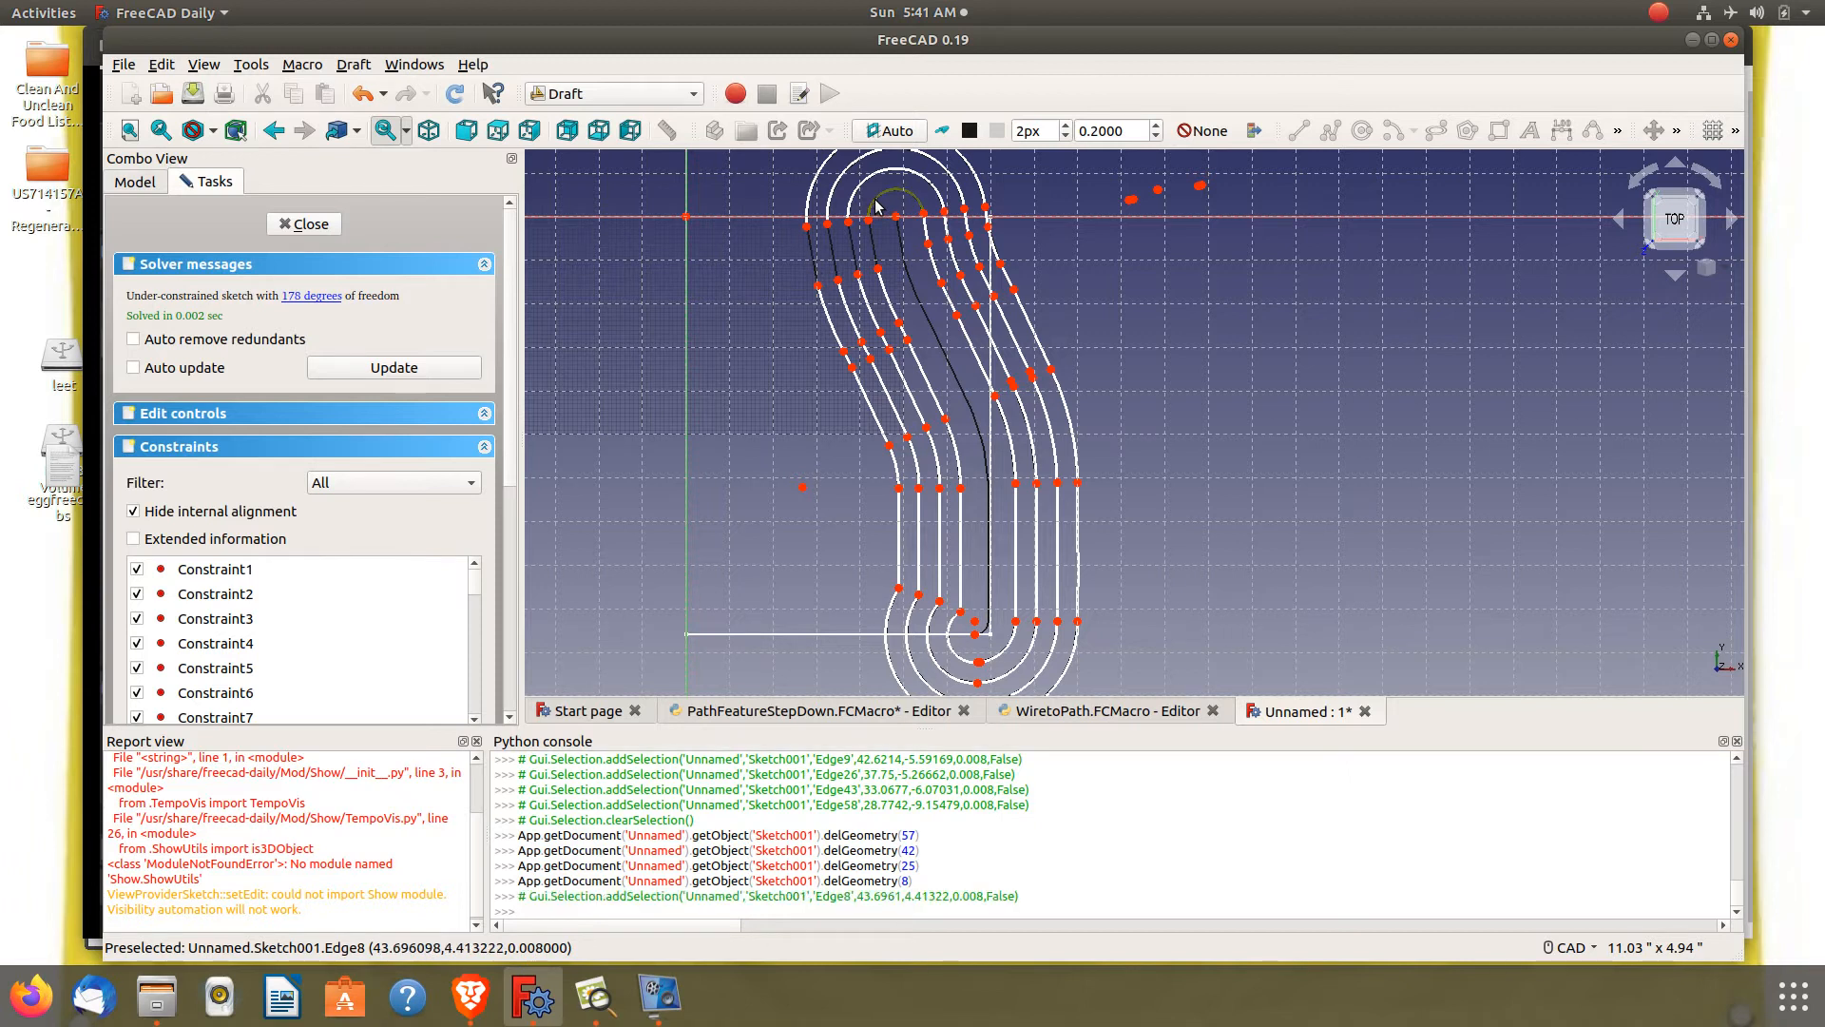
left_click(869, 175)
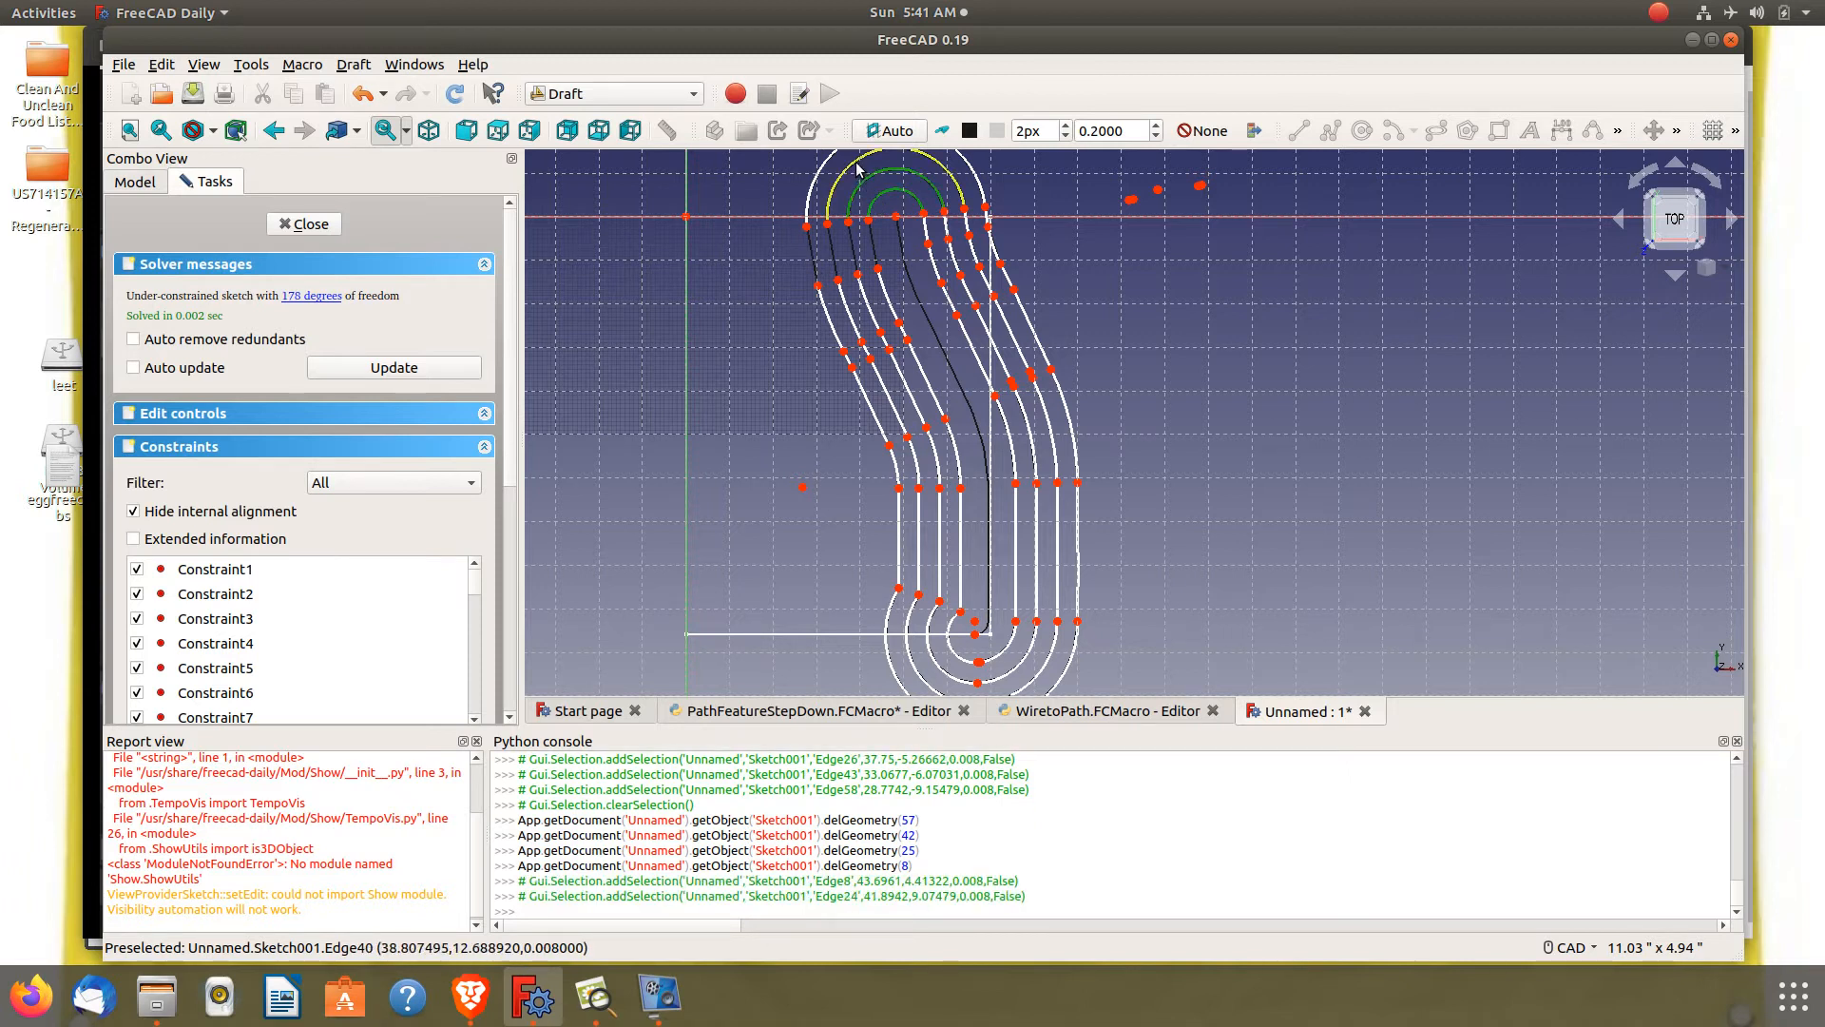
left_click(856, 169)
left_click(821, 175)
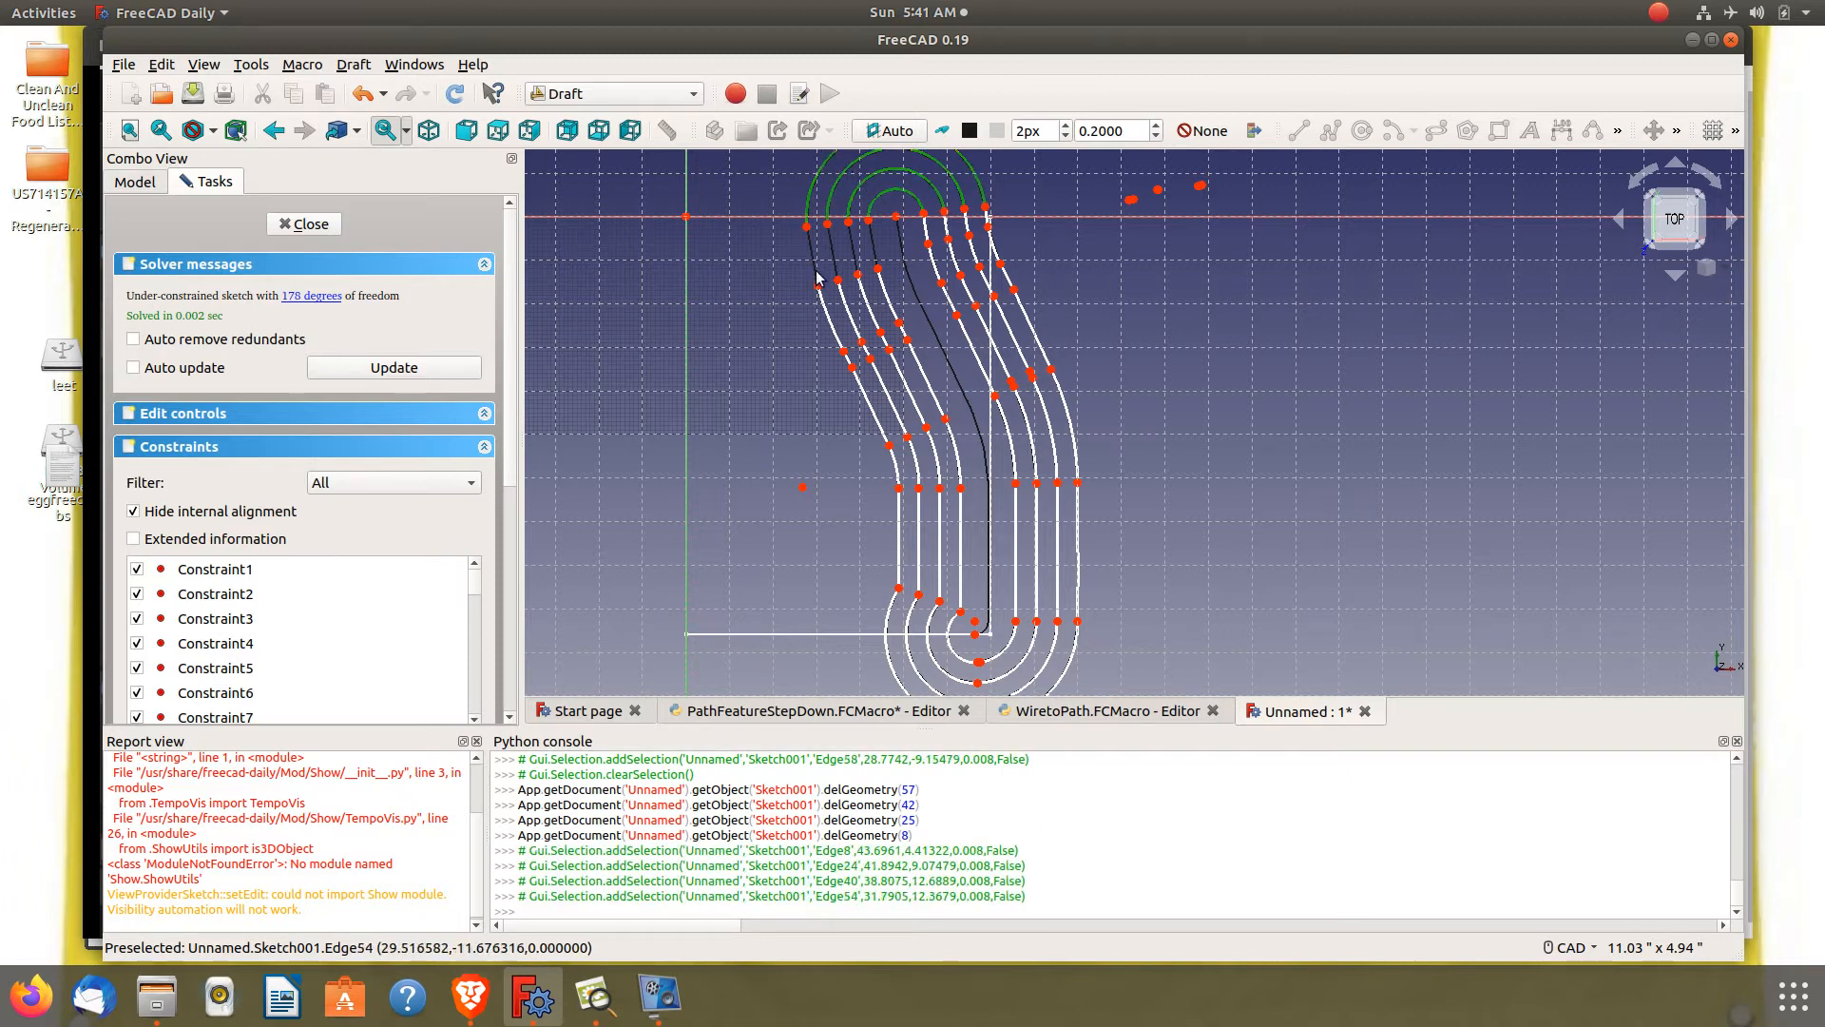
left_click(822, 306)
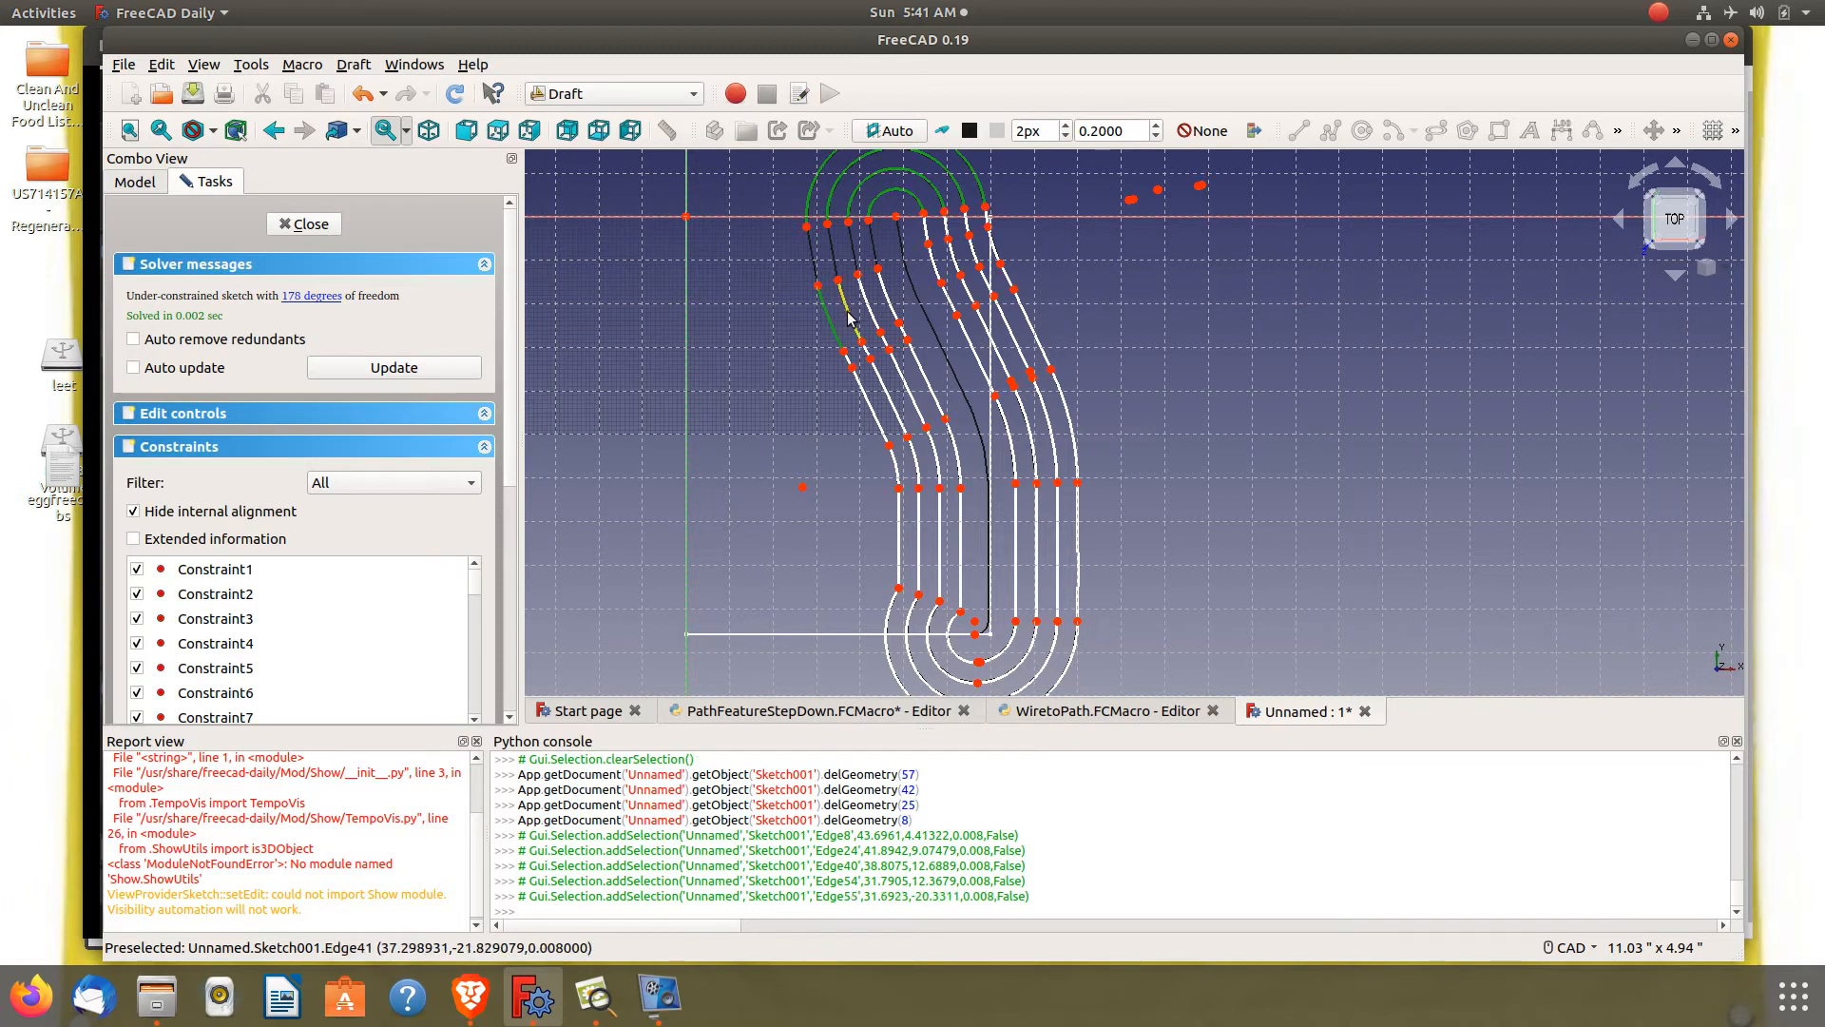
left_click(849, 318)
left_click(869, 304)
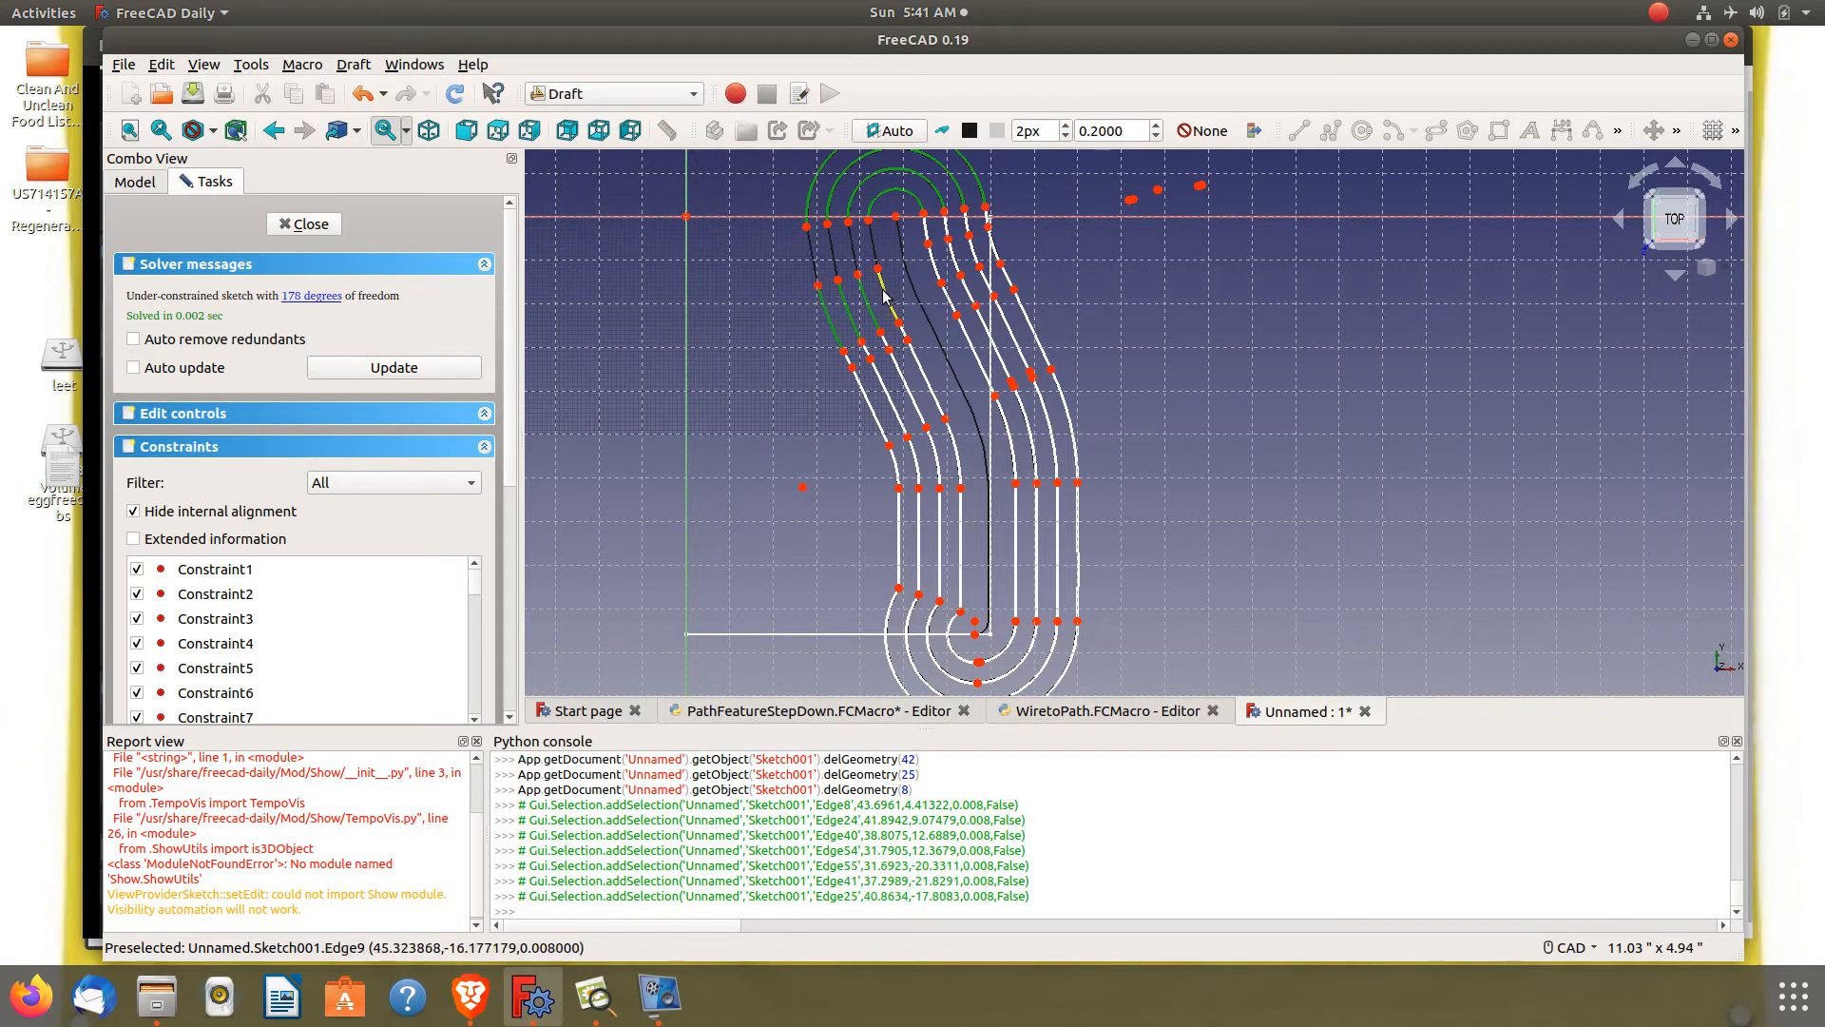
left_click(884, 297)
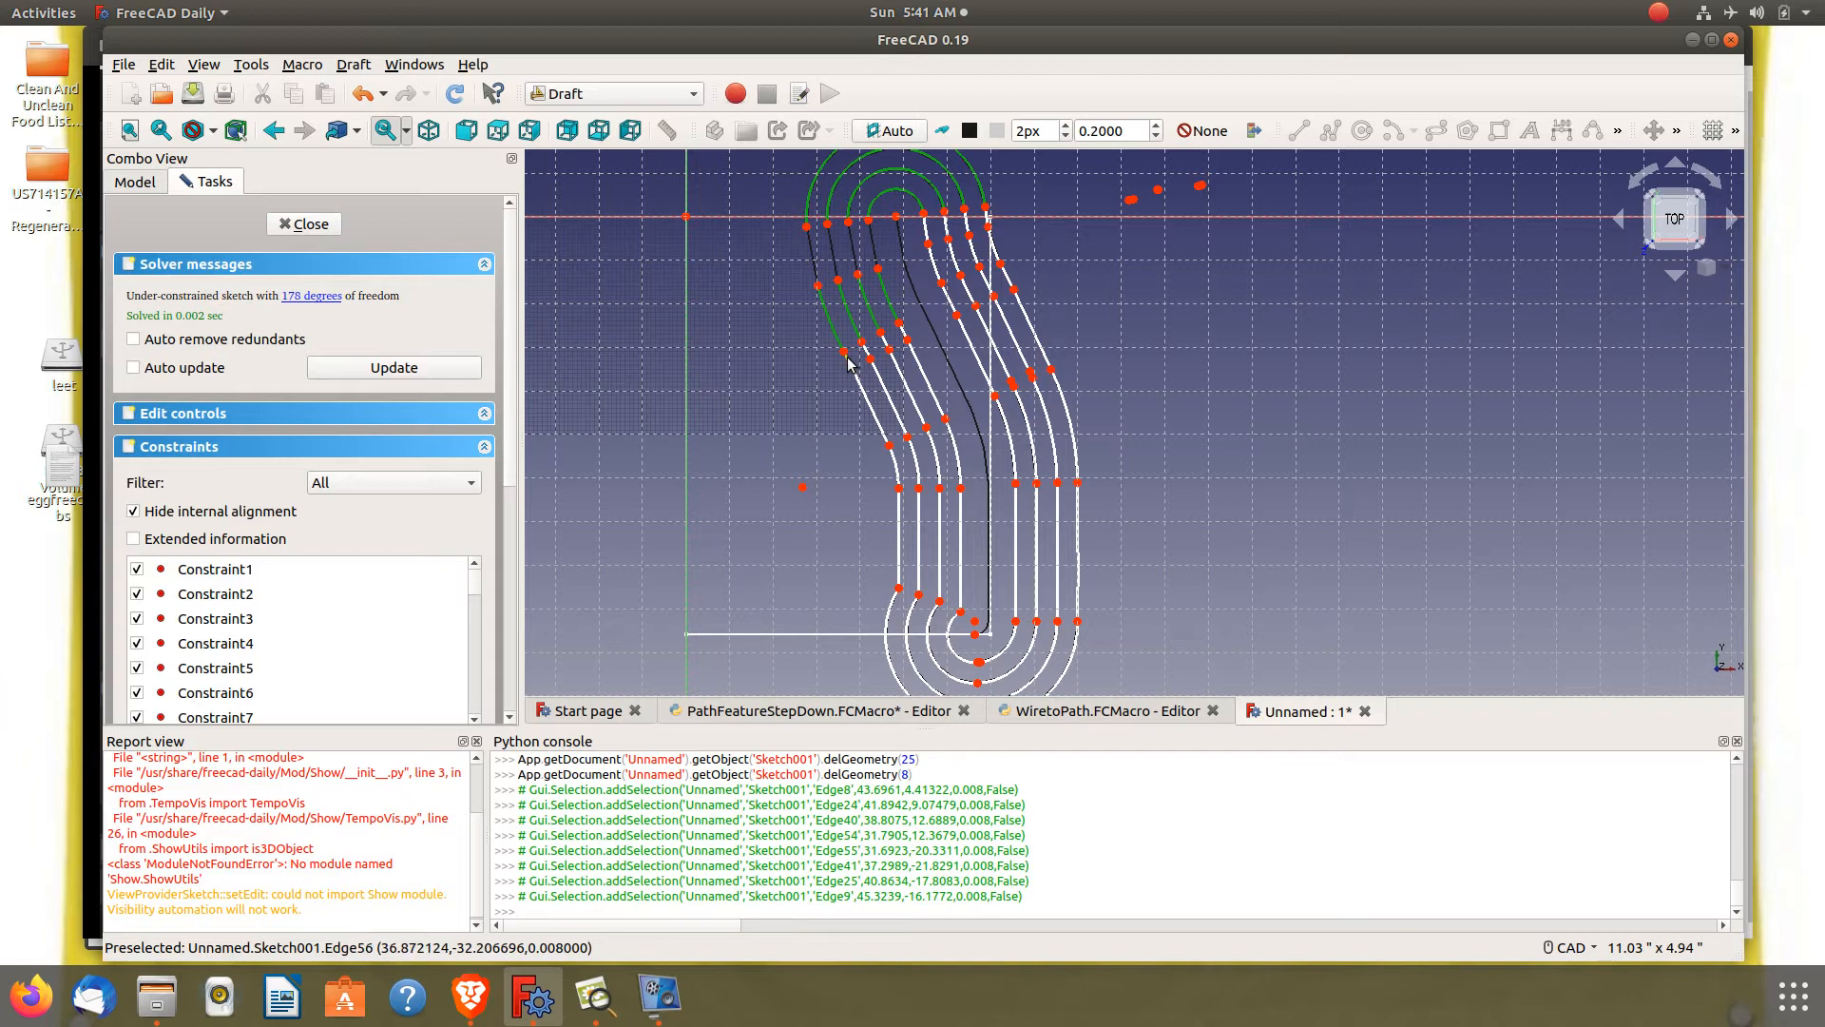
scroll(849, 364, "up", 10)
left_click(847, 365)
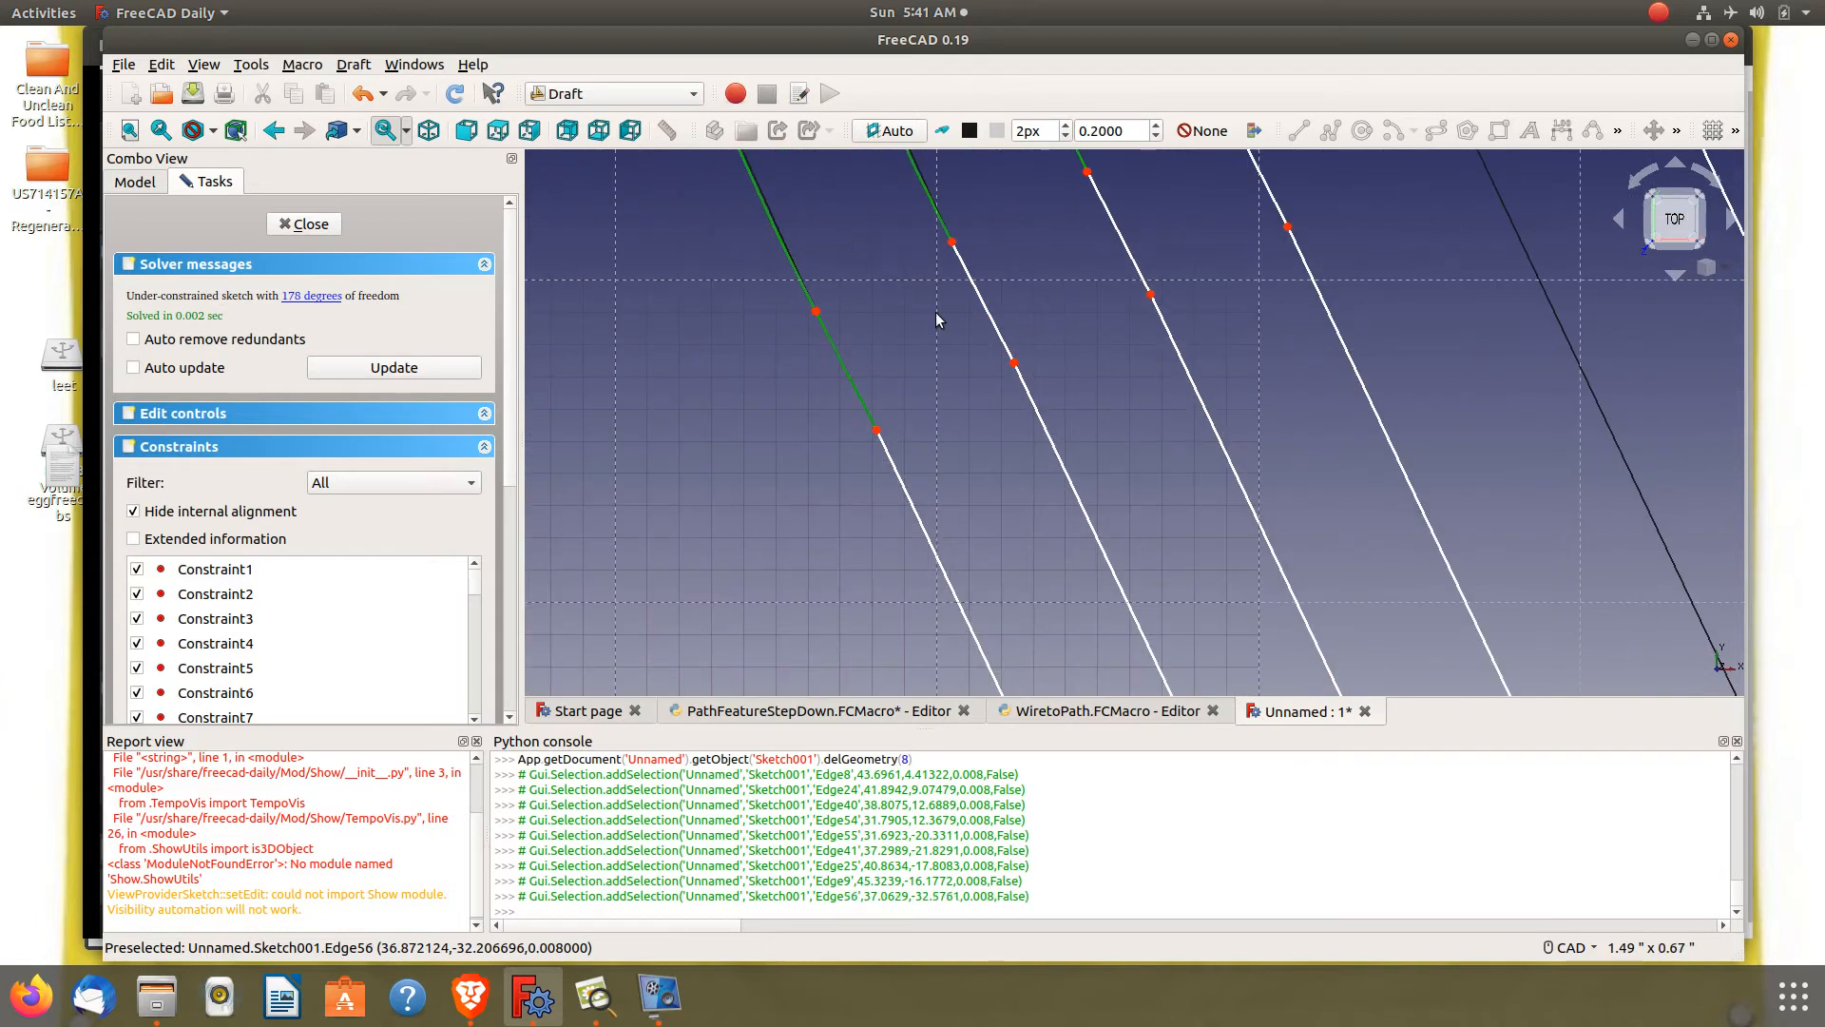
left_click(979, 295)
left_click(1111, 224)
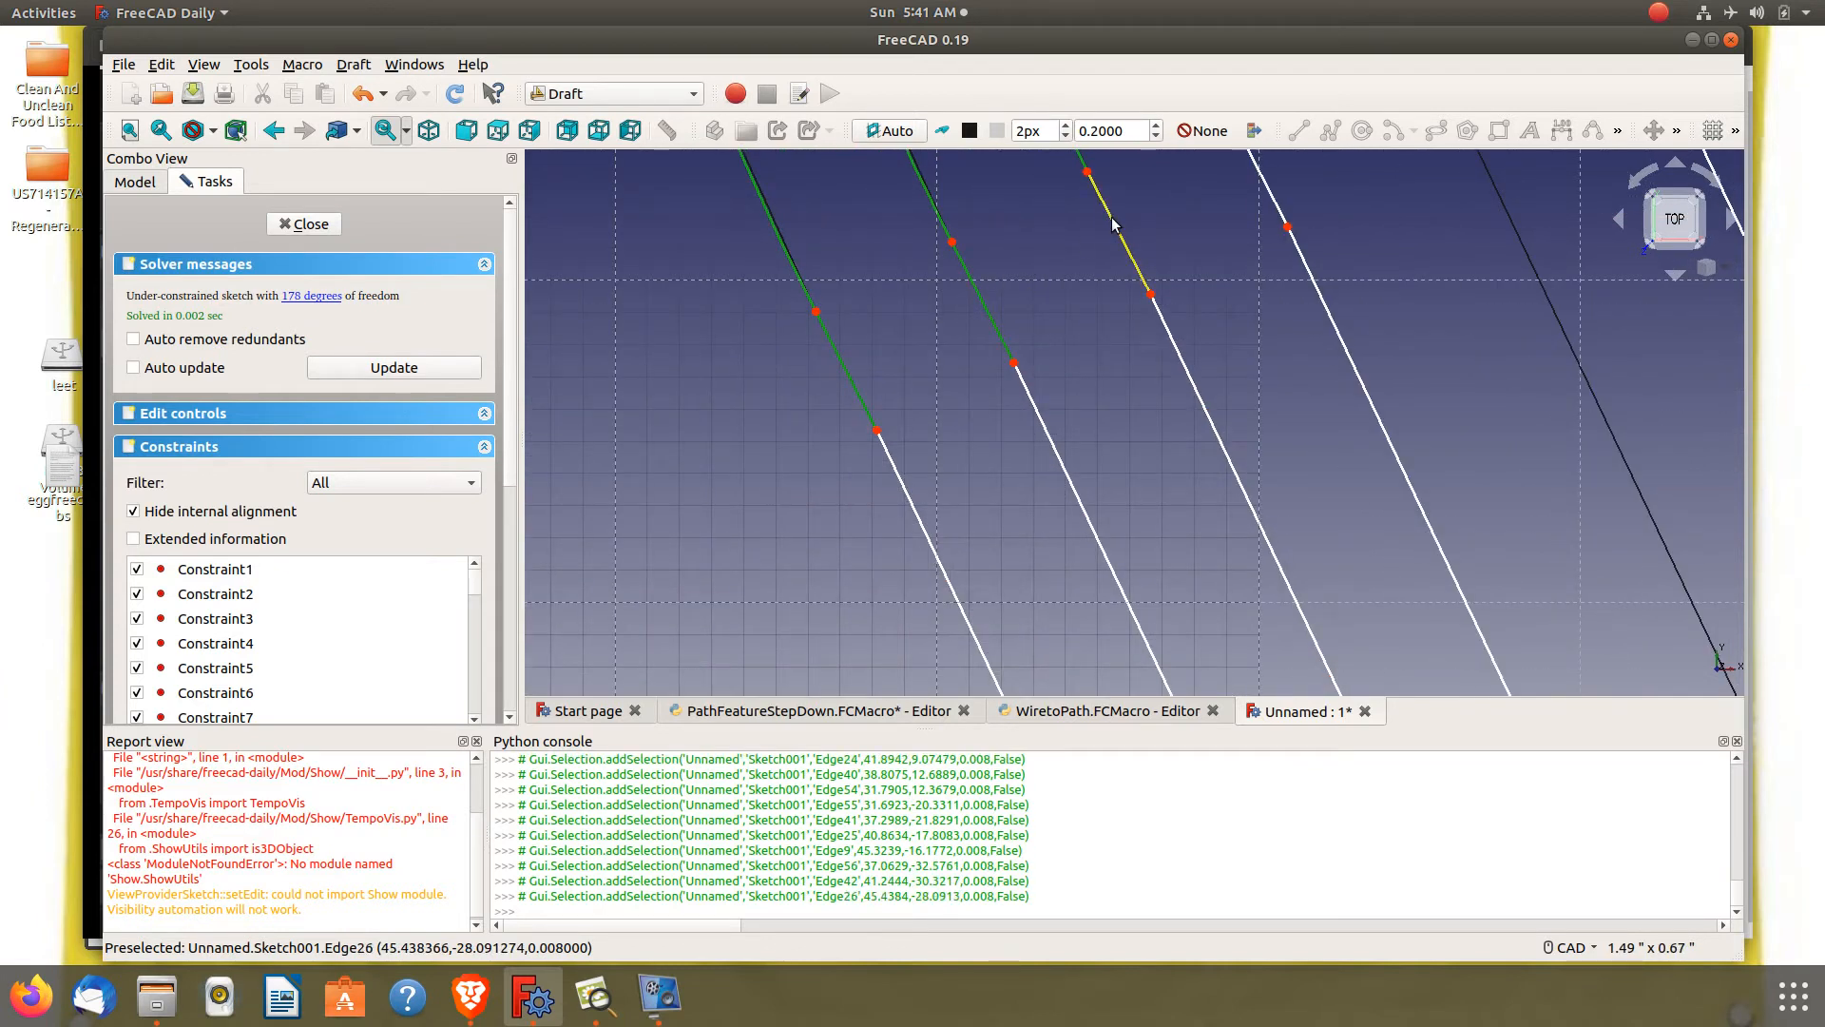
left_click(1274, 197)
scroll(1194, 287, "down", 6)
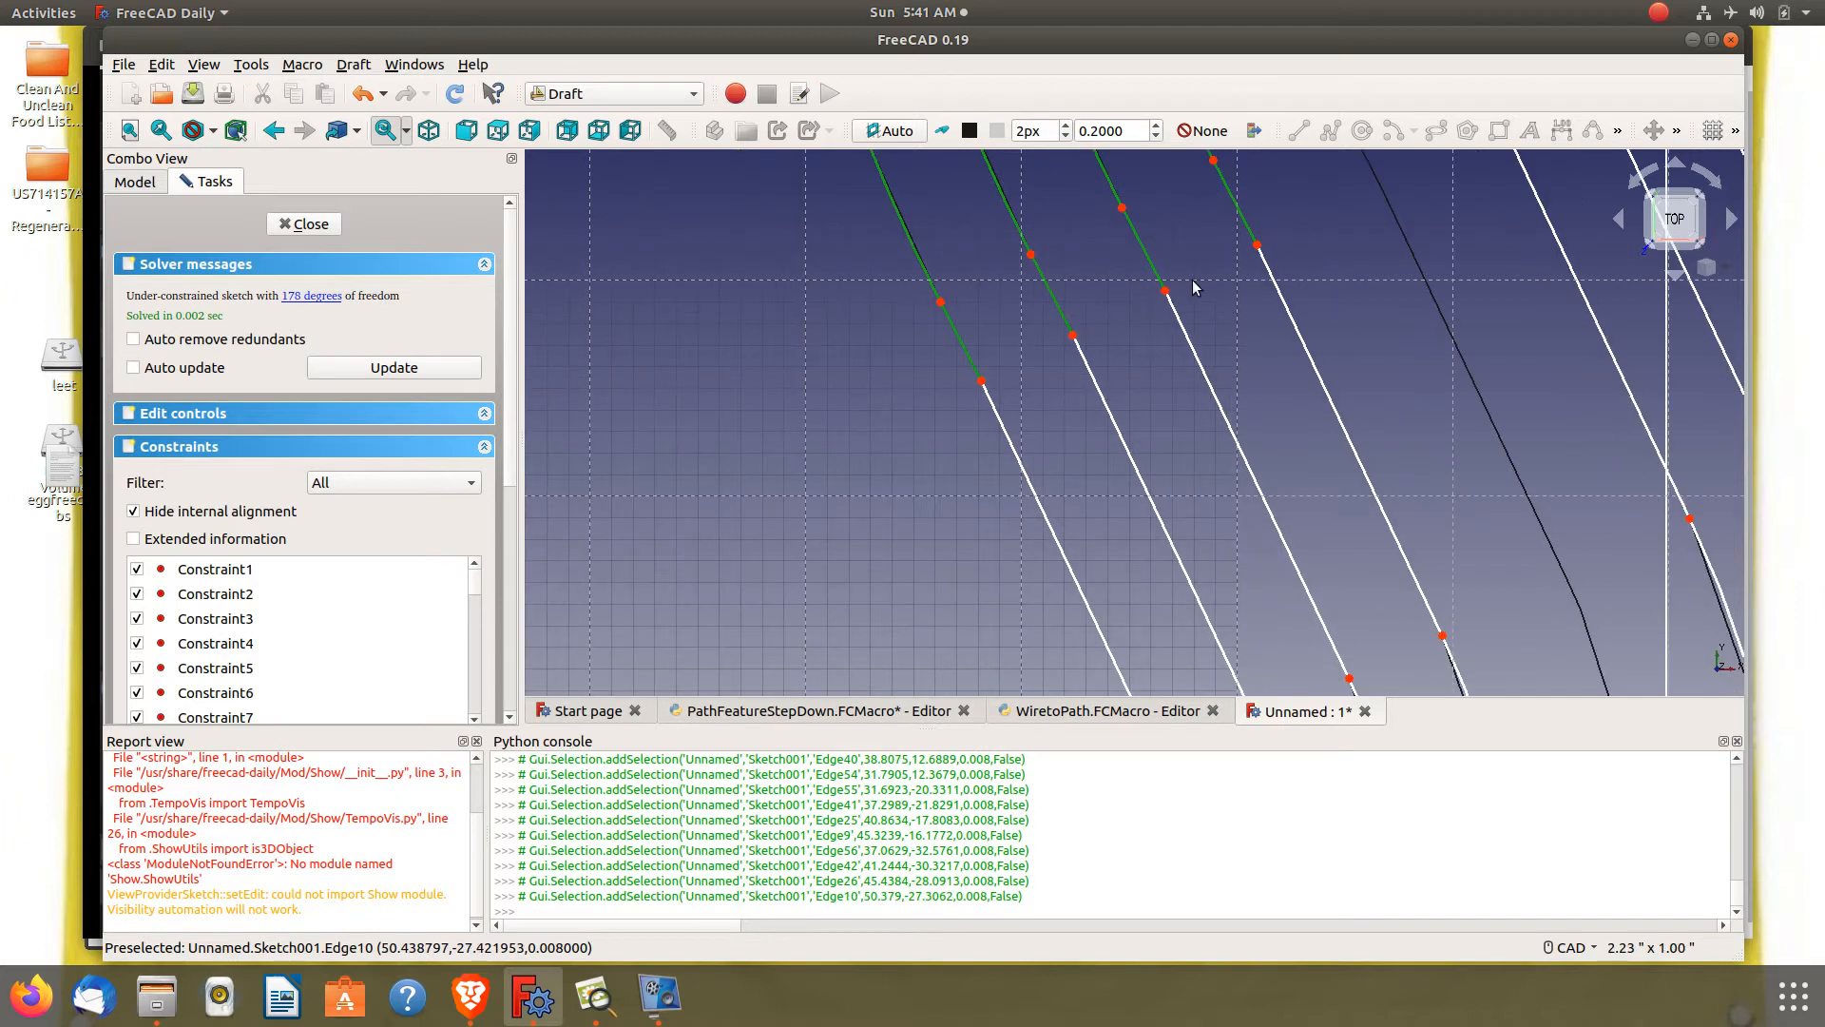
key("Delete")
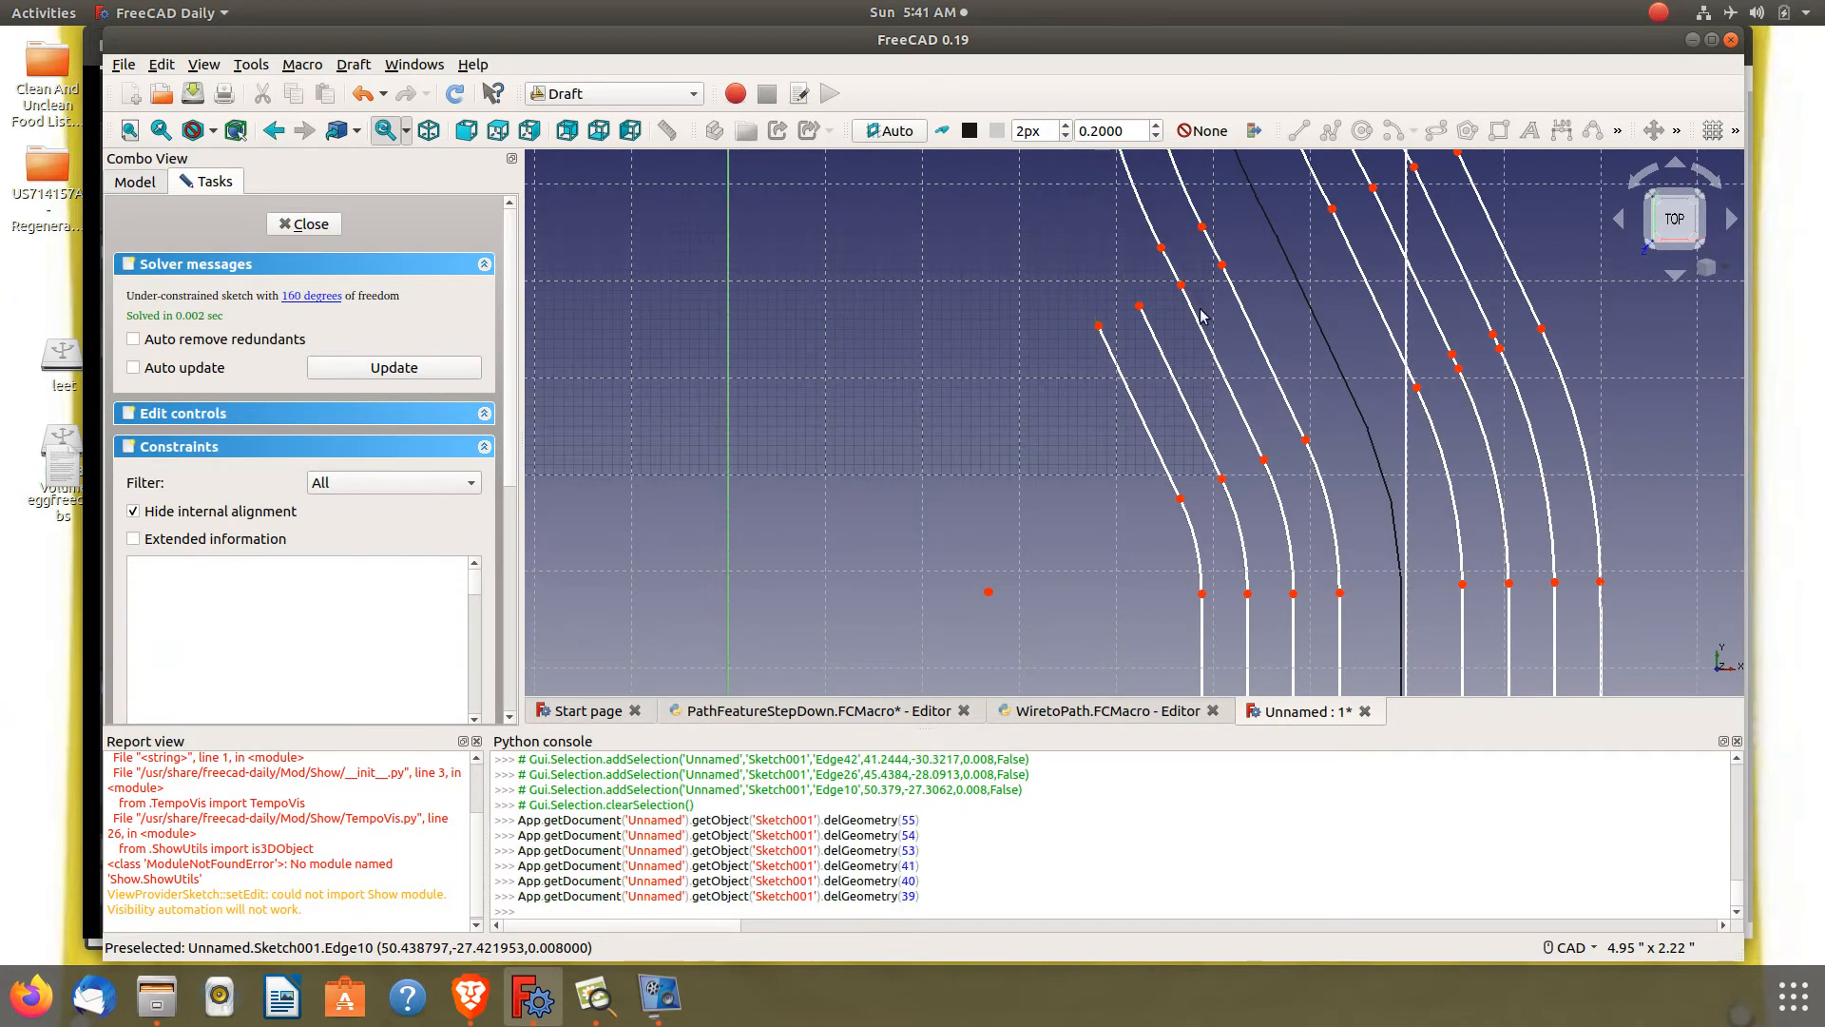
left_click(1127, 356)
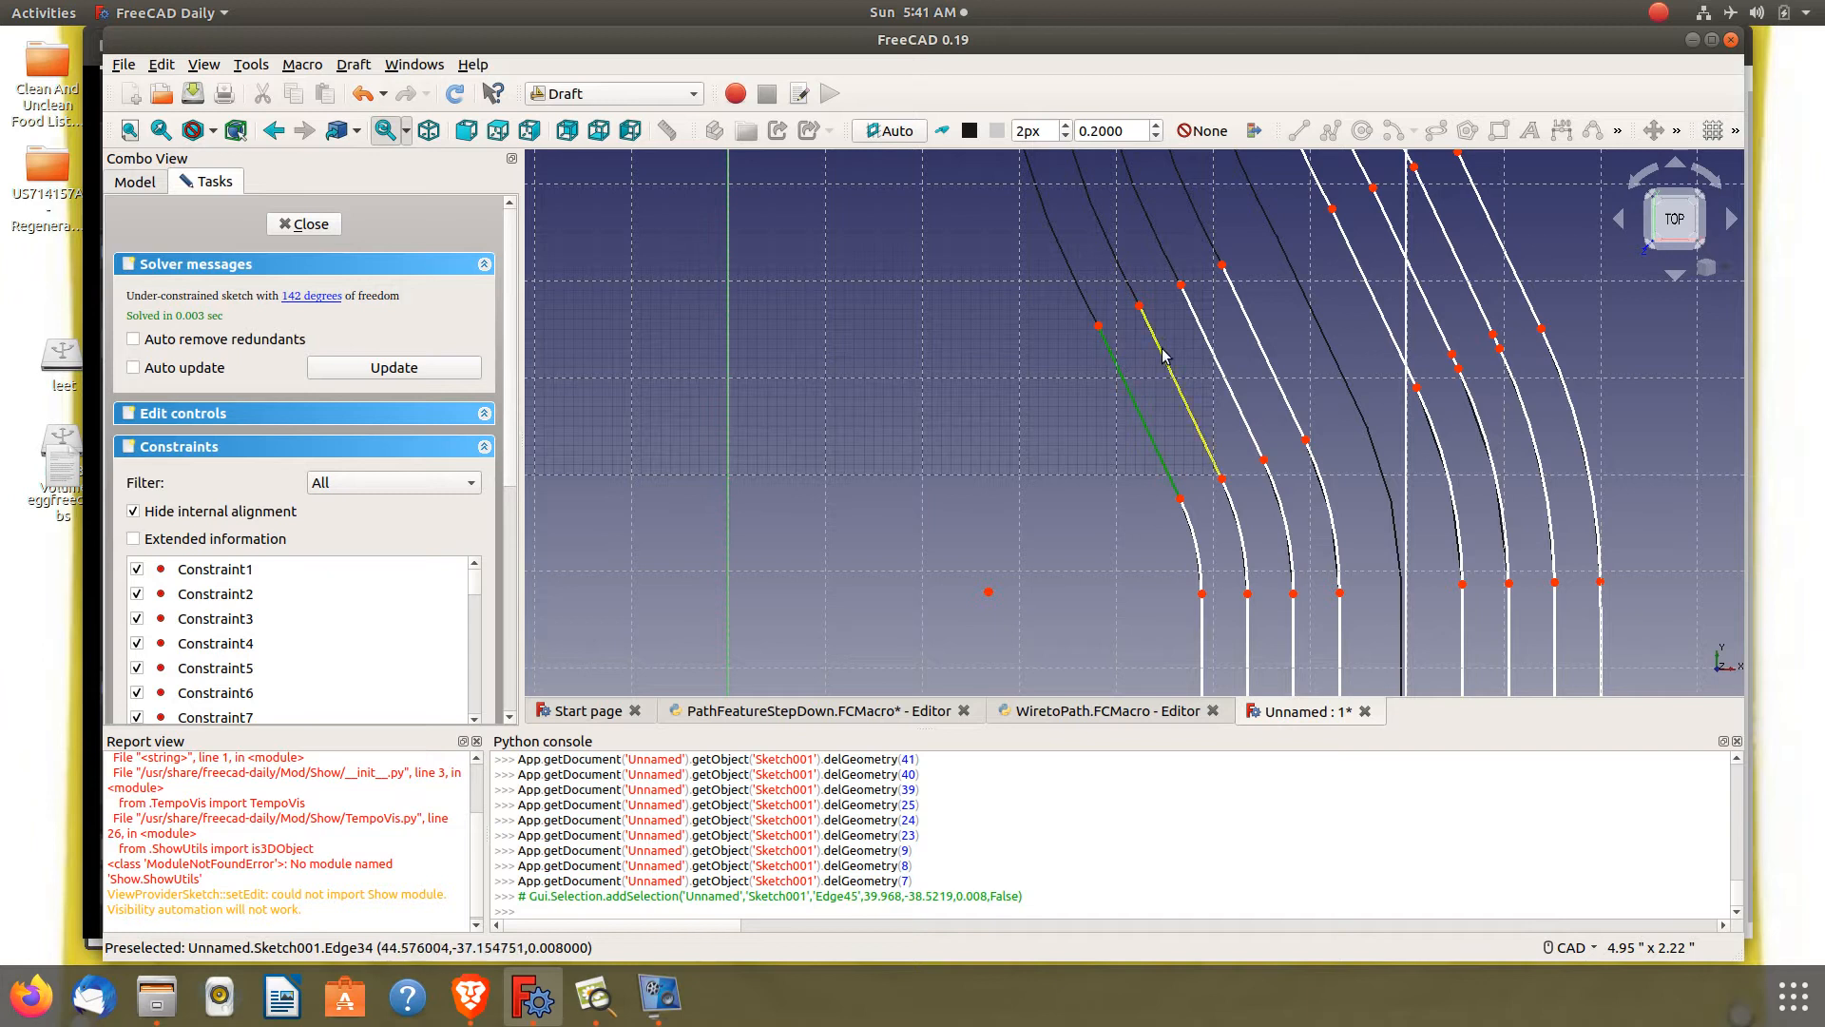
left_click(1154, 332)
left_click(1194, 331)
left_click(1231, 321)
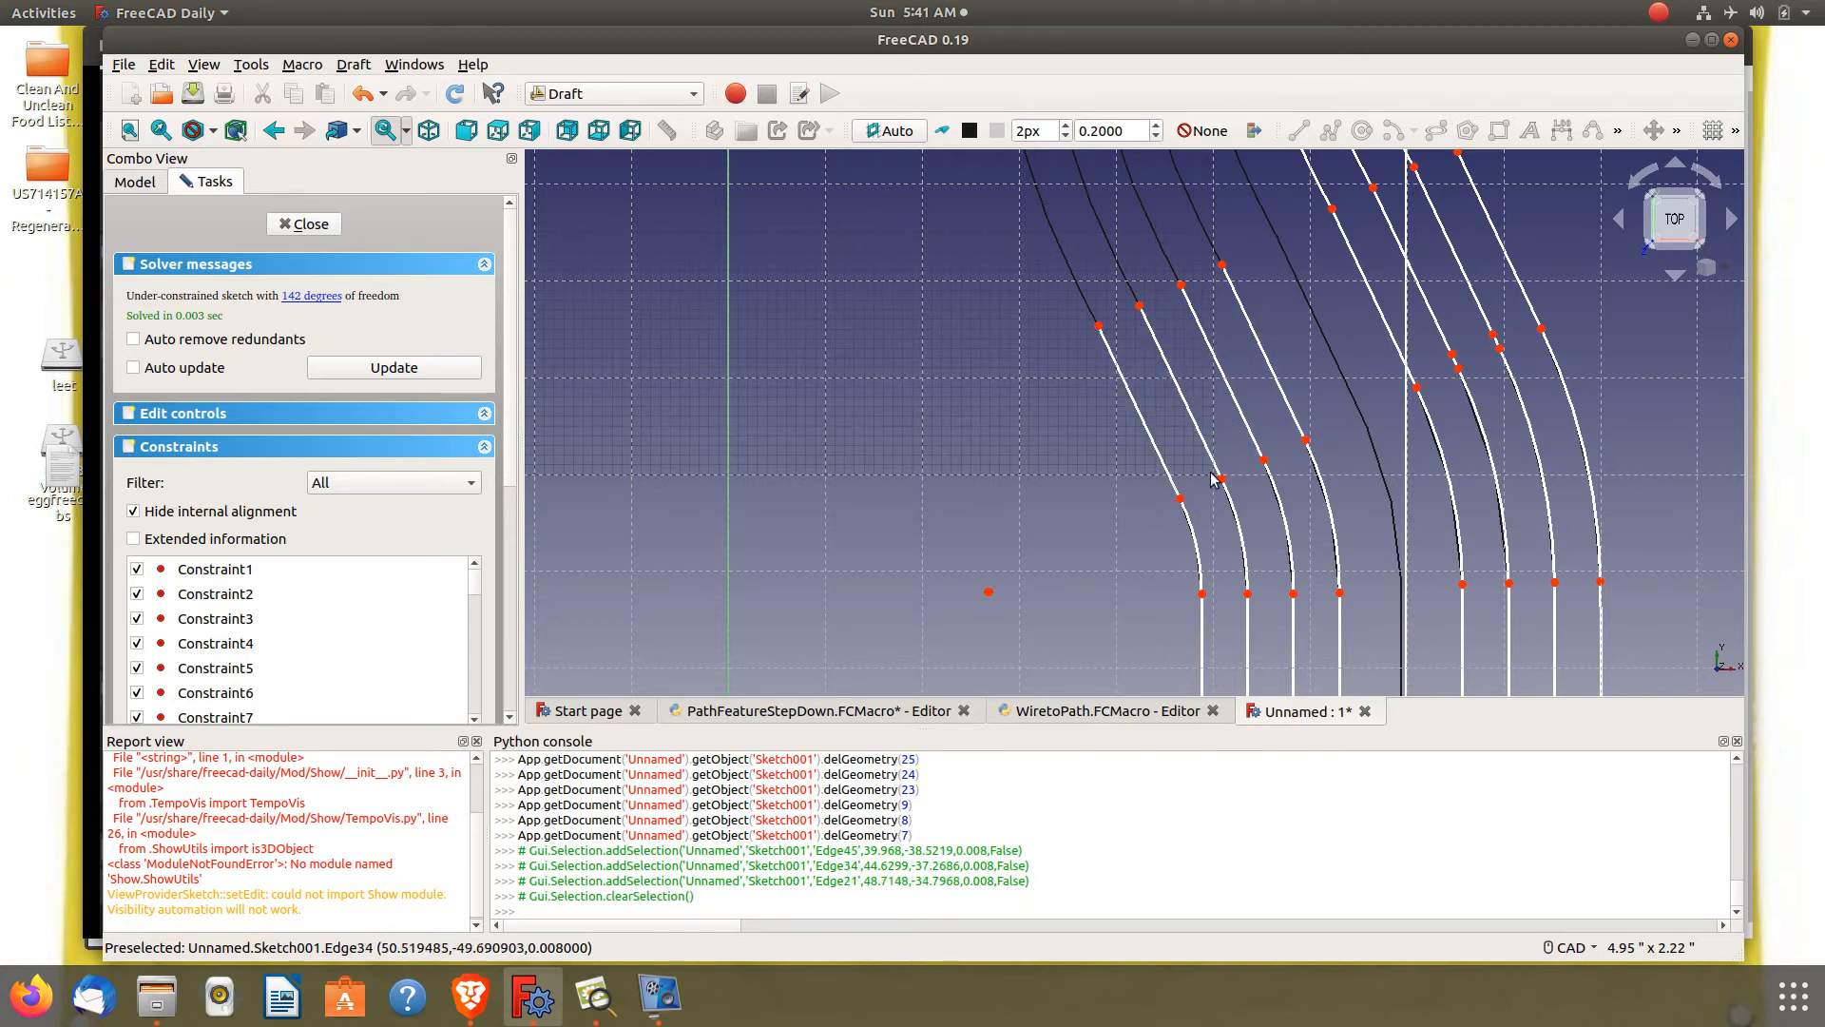
Delete the four long slanted line segments on the left side of the offset passes
left_click(1146, 423)
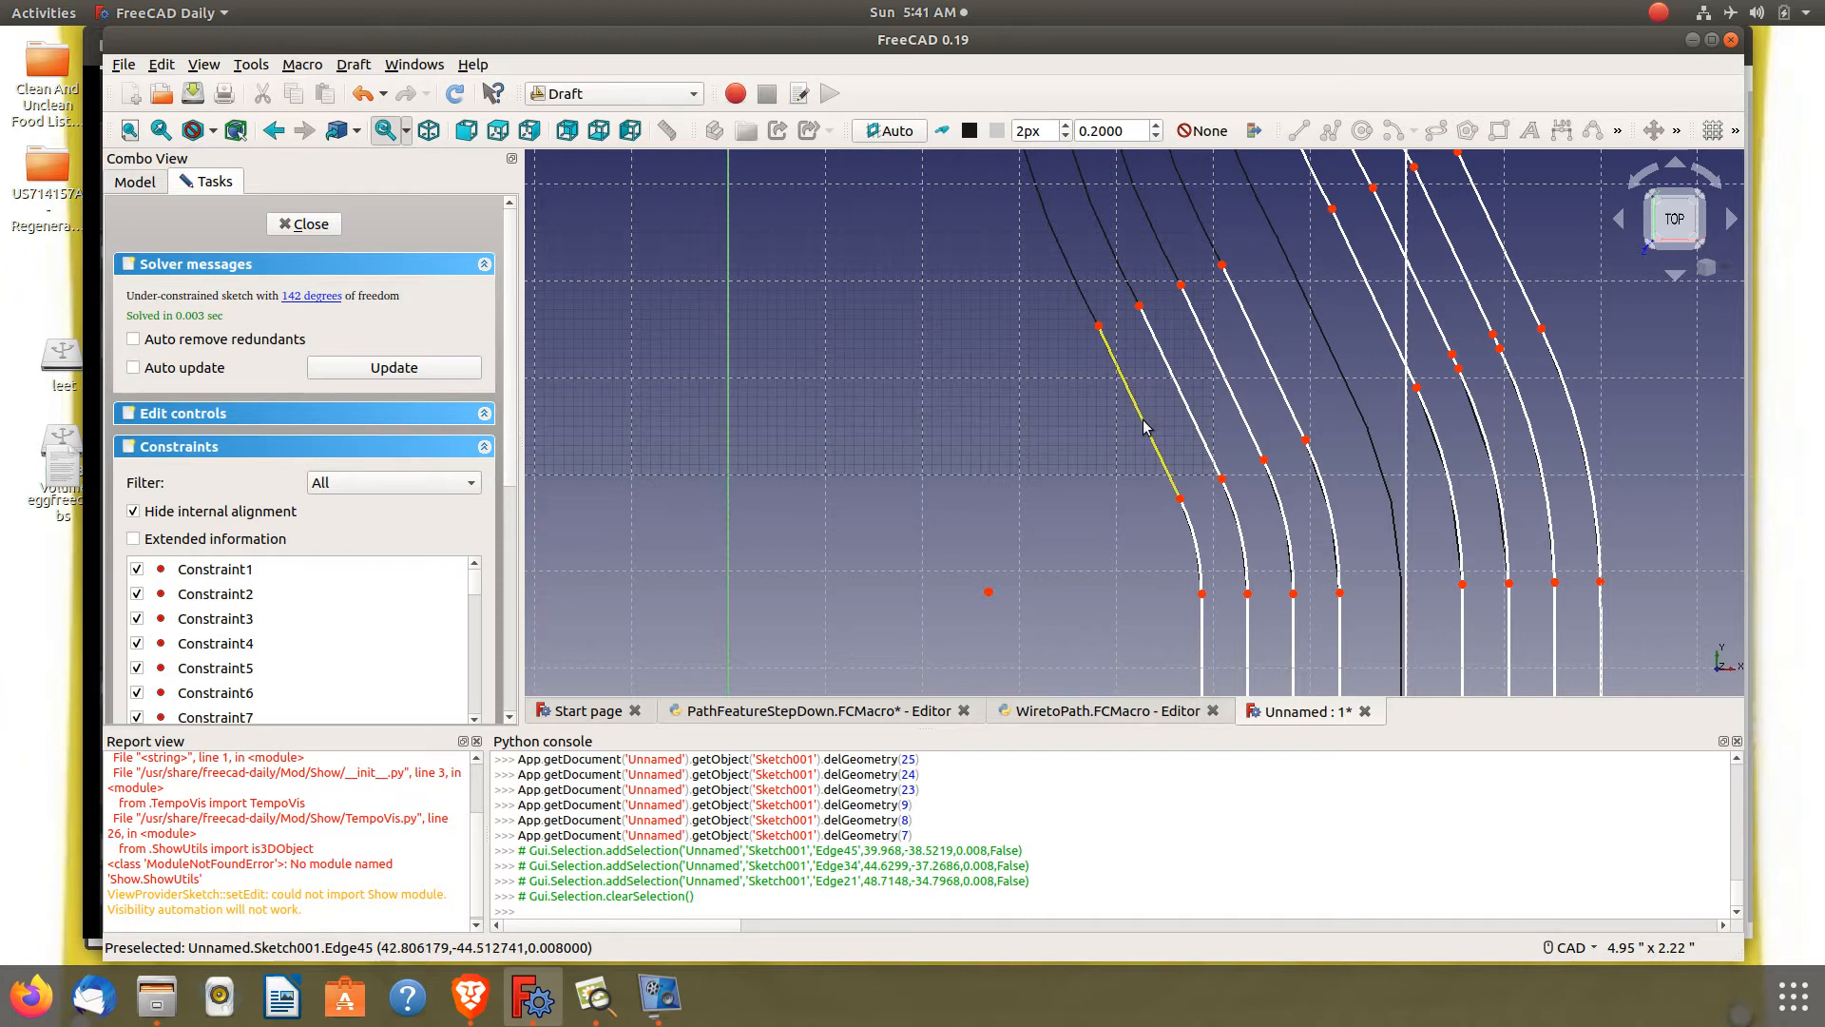
left_click(1191, 403)
left_click(1222, 372)
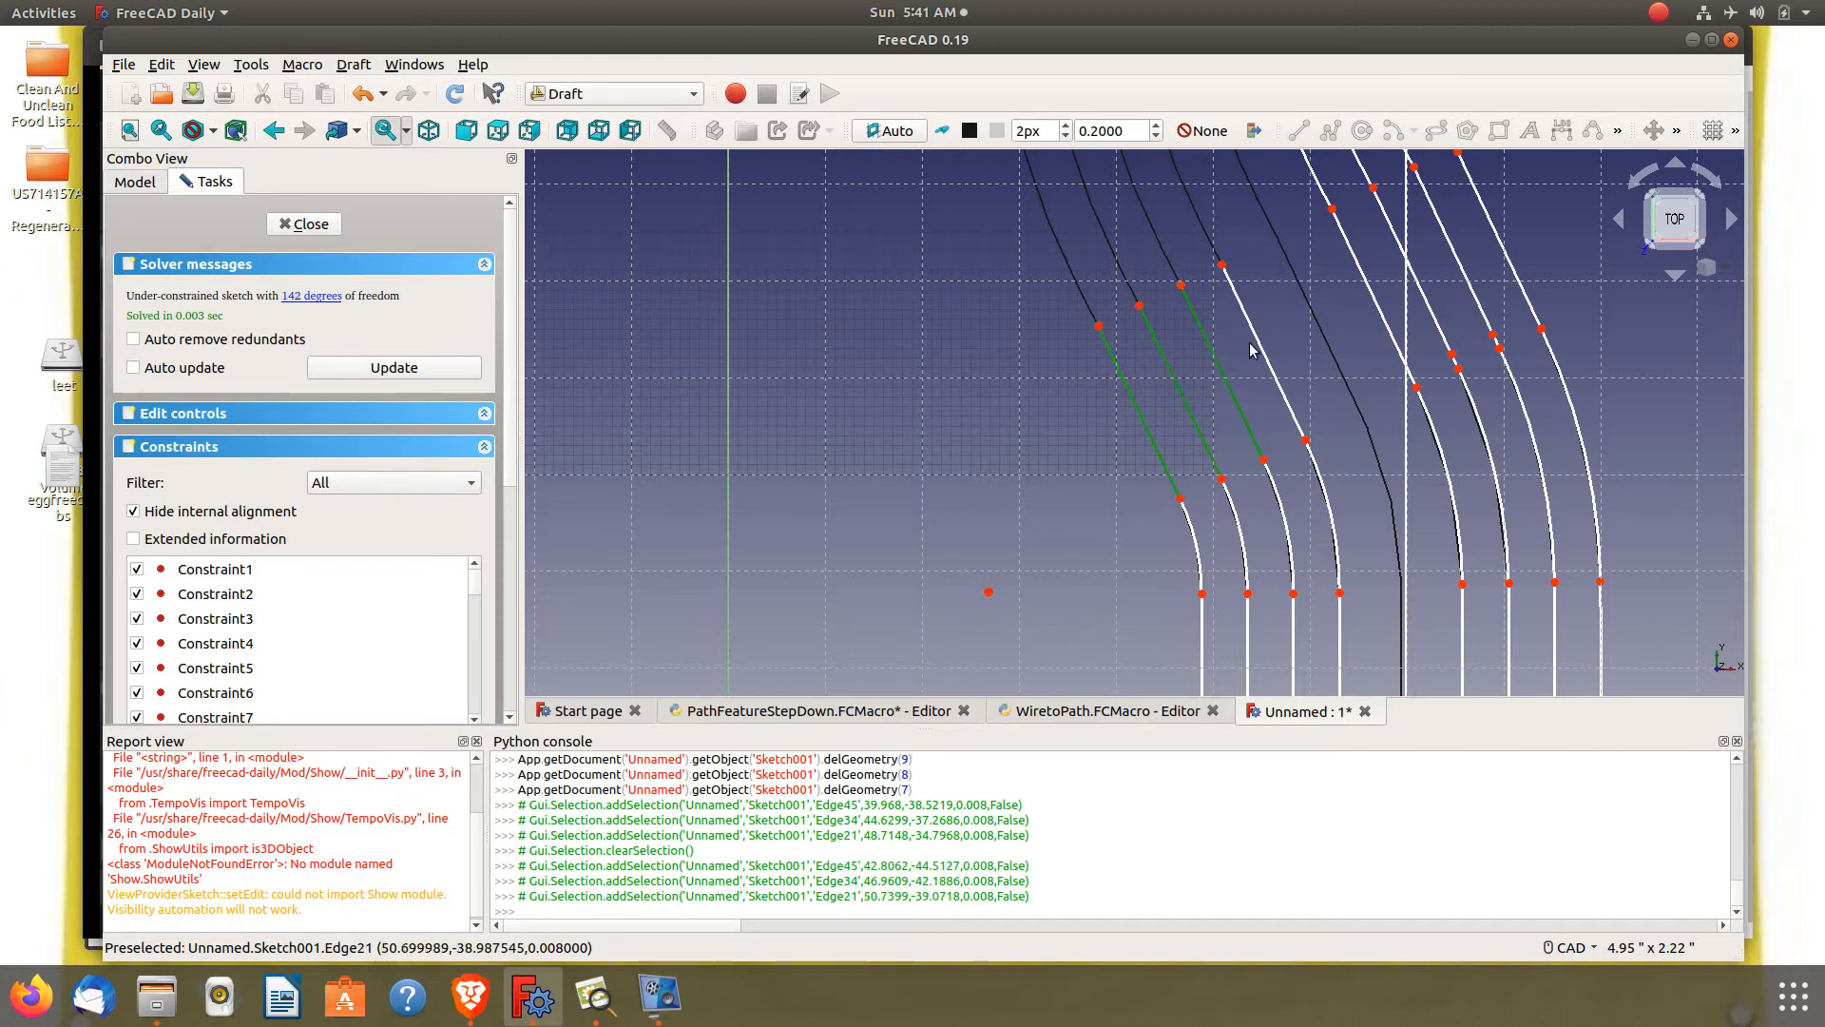
left_click(1255, 350)
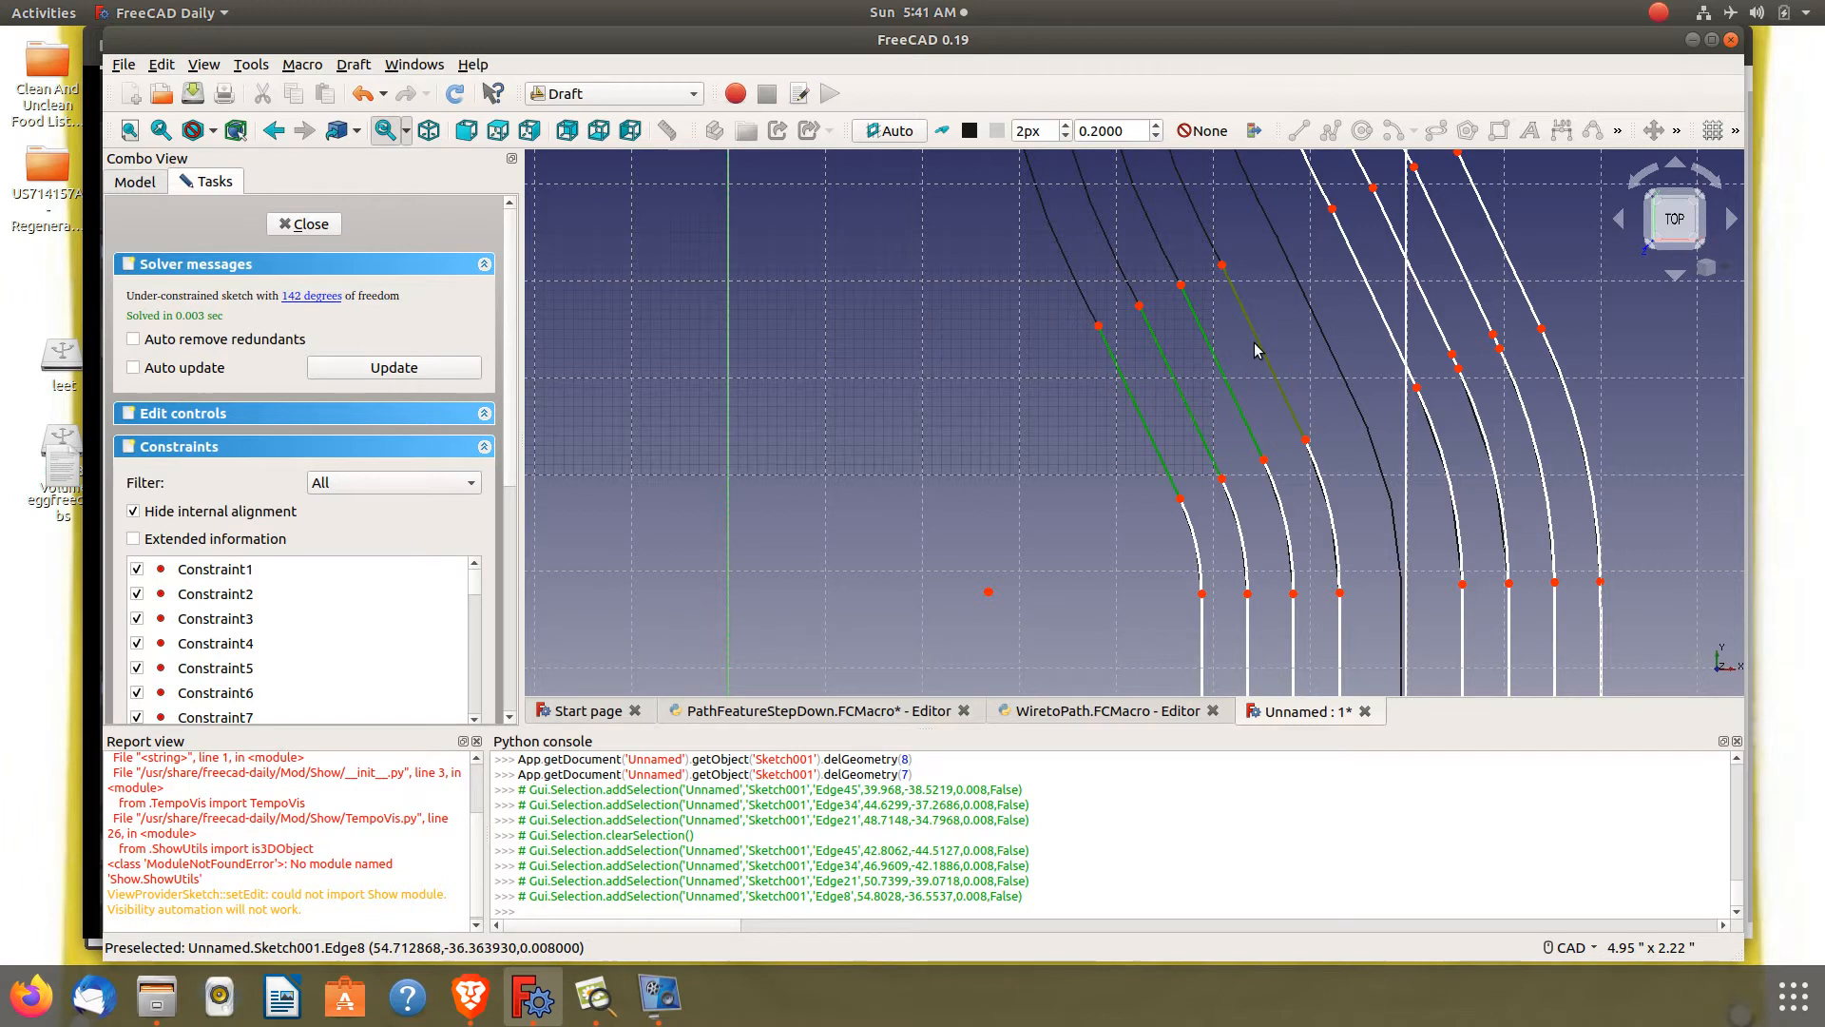
key("Delete")
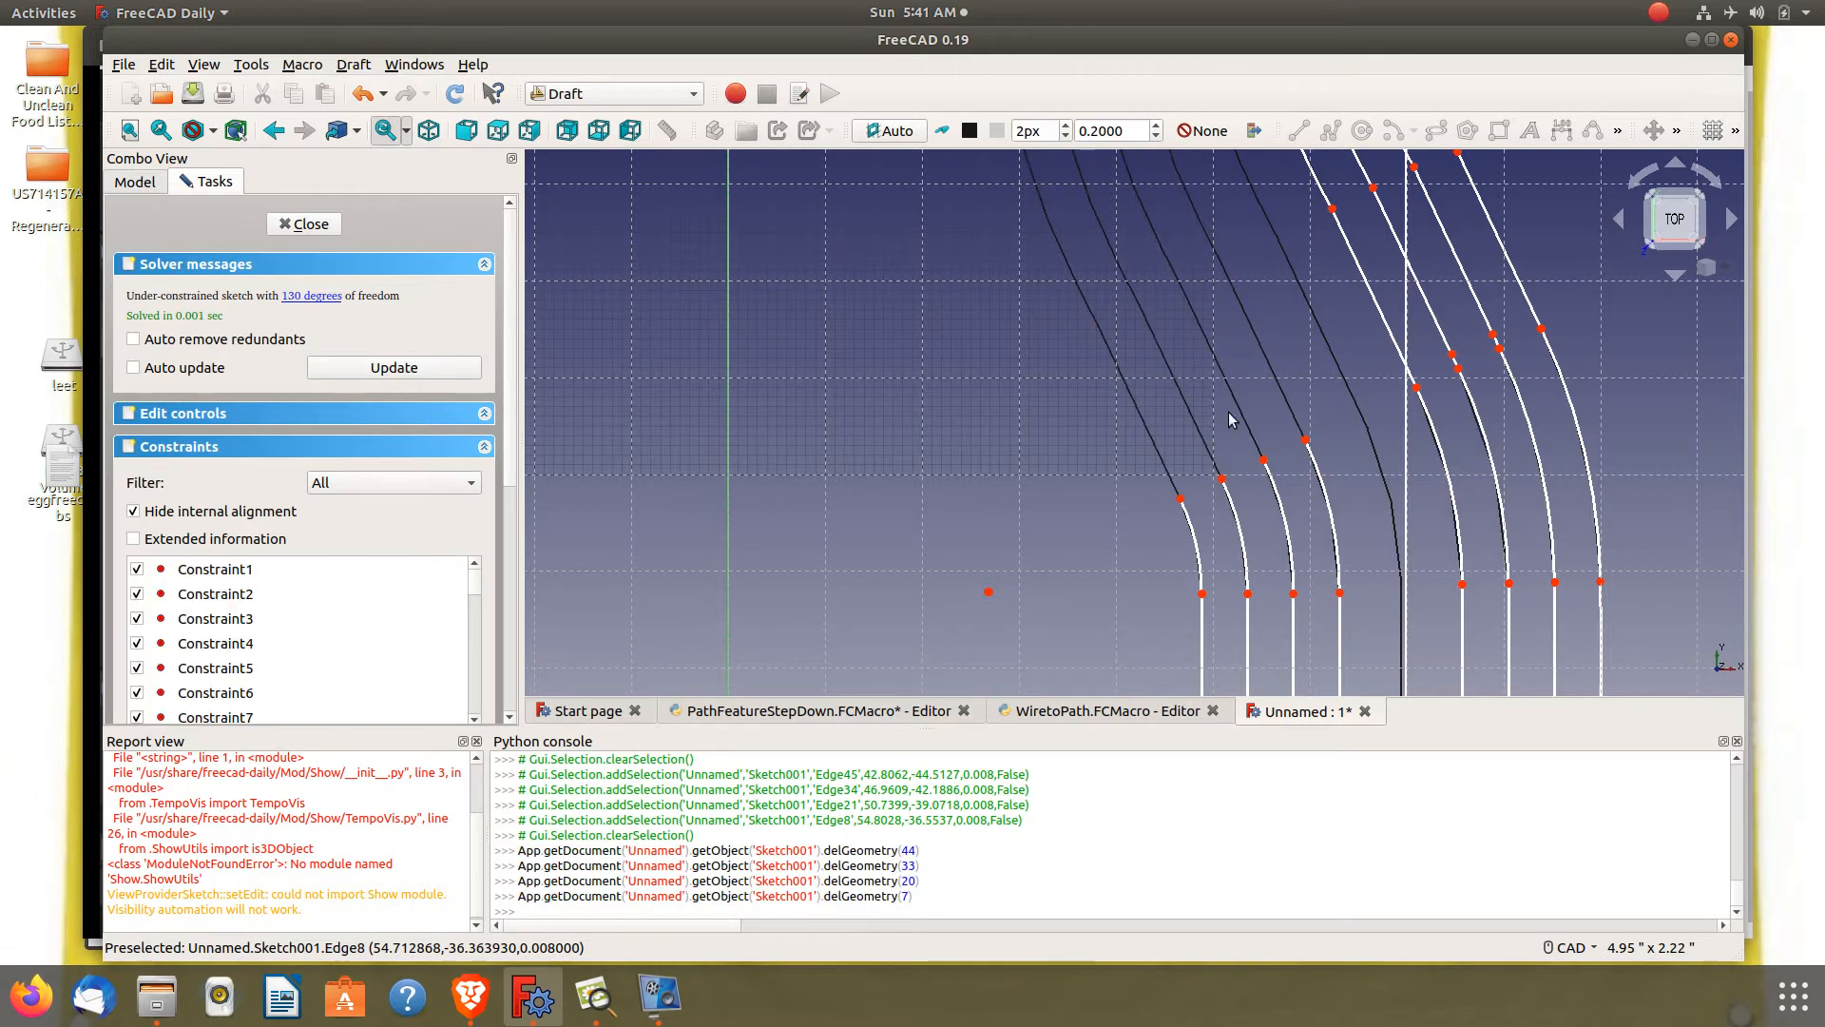
Delete the four curved segments joining the slanted part to the vertical lines on the left side of the passes
left_click(1195, 537)
left_click(1238, 533)
left_click(1278, 492)
left_click(1322, 475)
key("Delete")
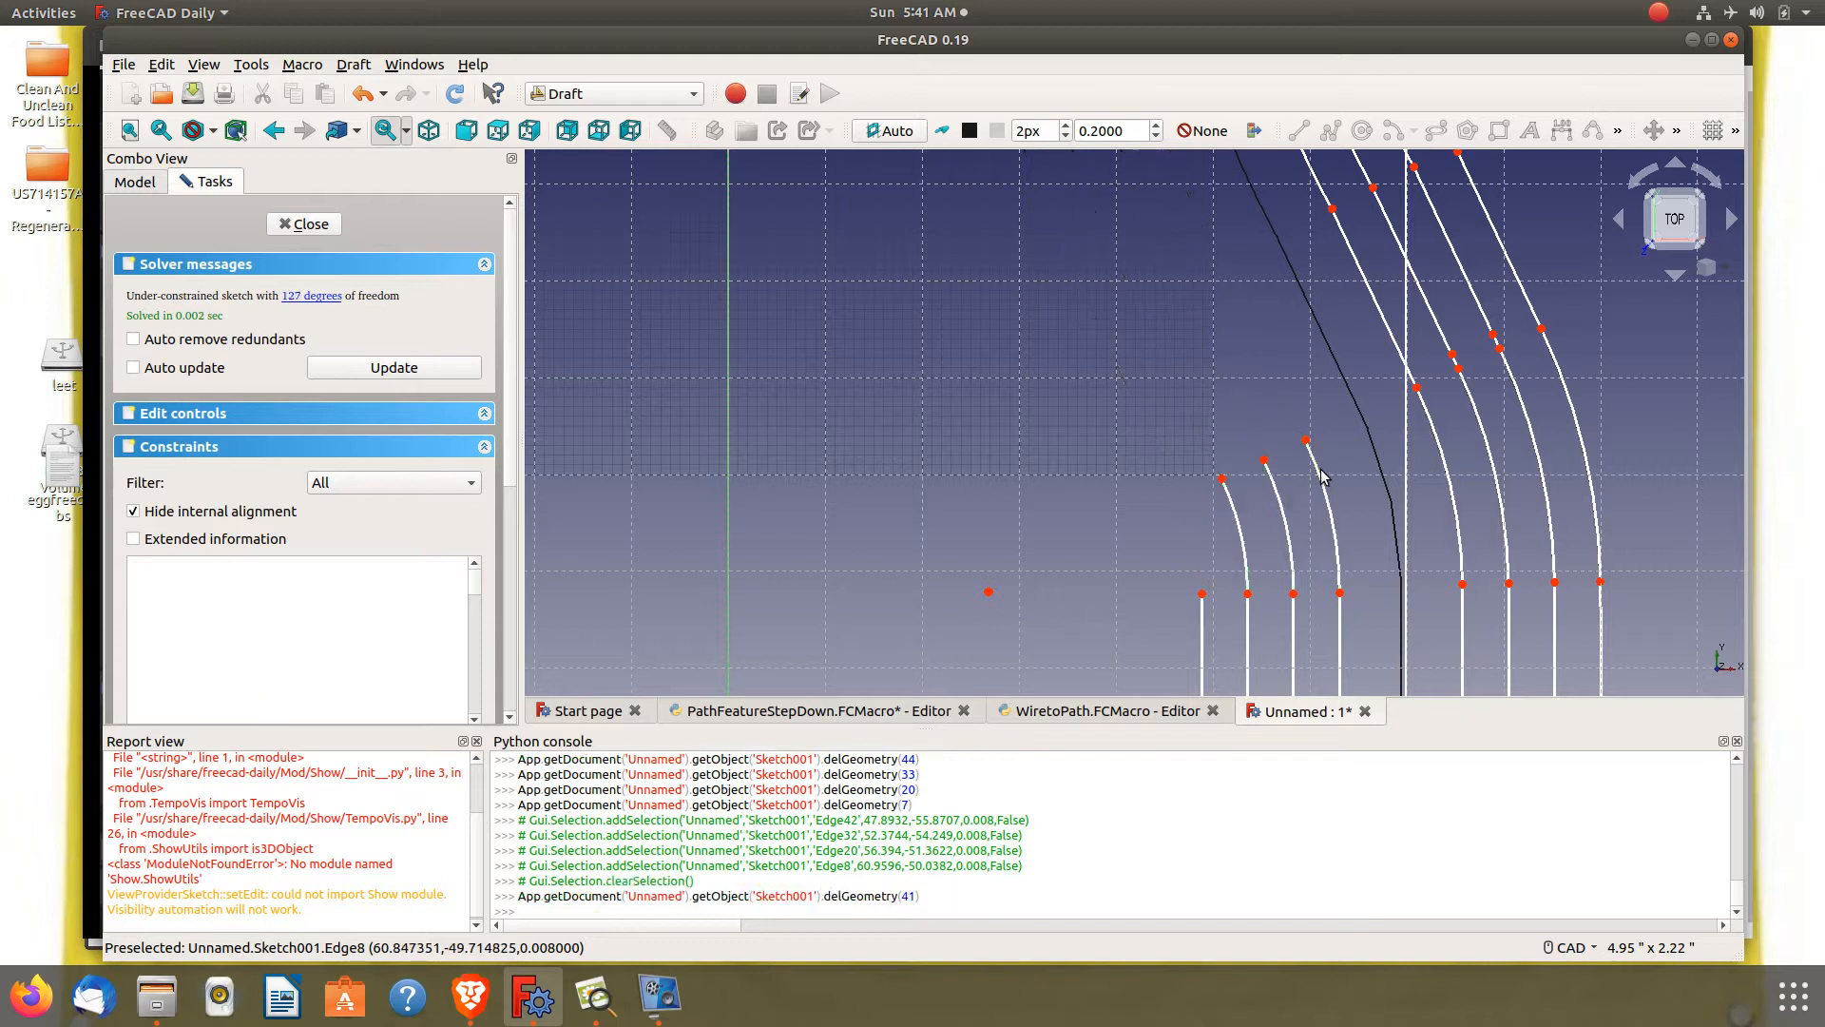
Delete the four vertical line segments on the left side of the offset passes
scroll(1126, 335, "down", 5)
scroll(1161, 397, "up", 3)
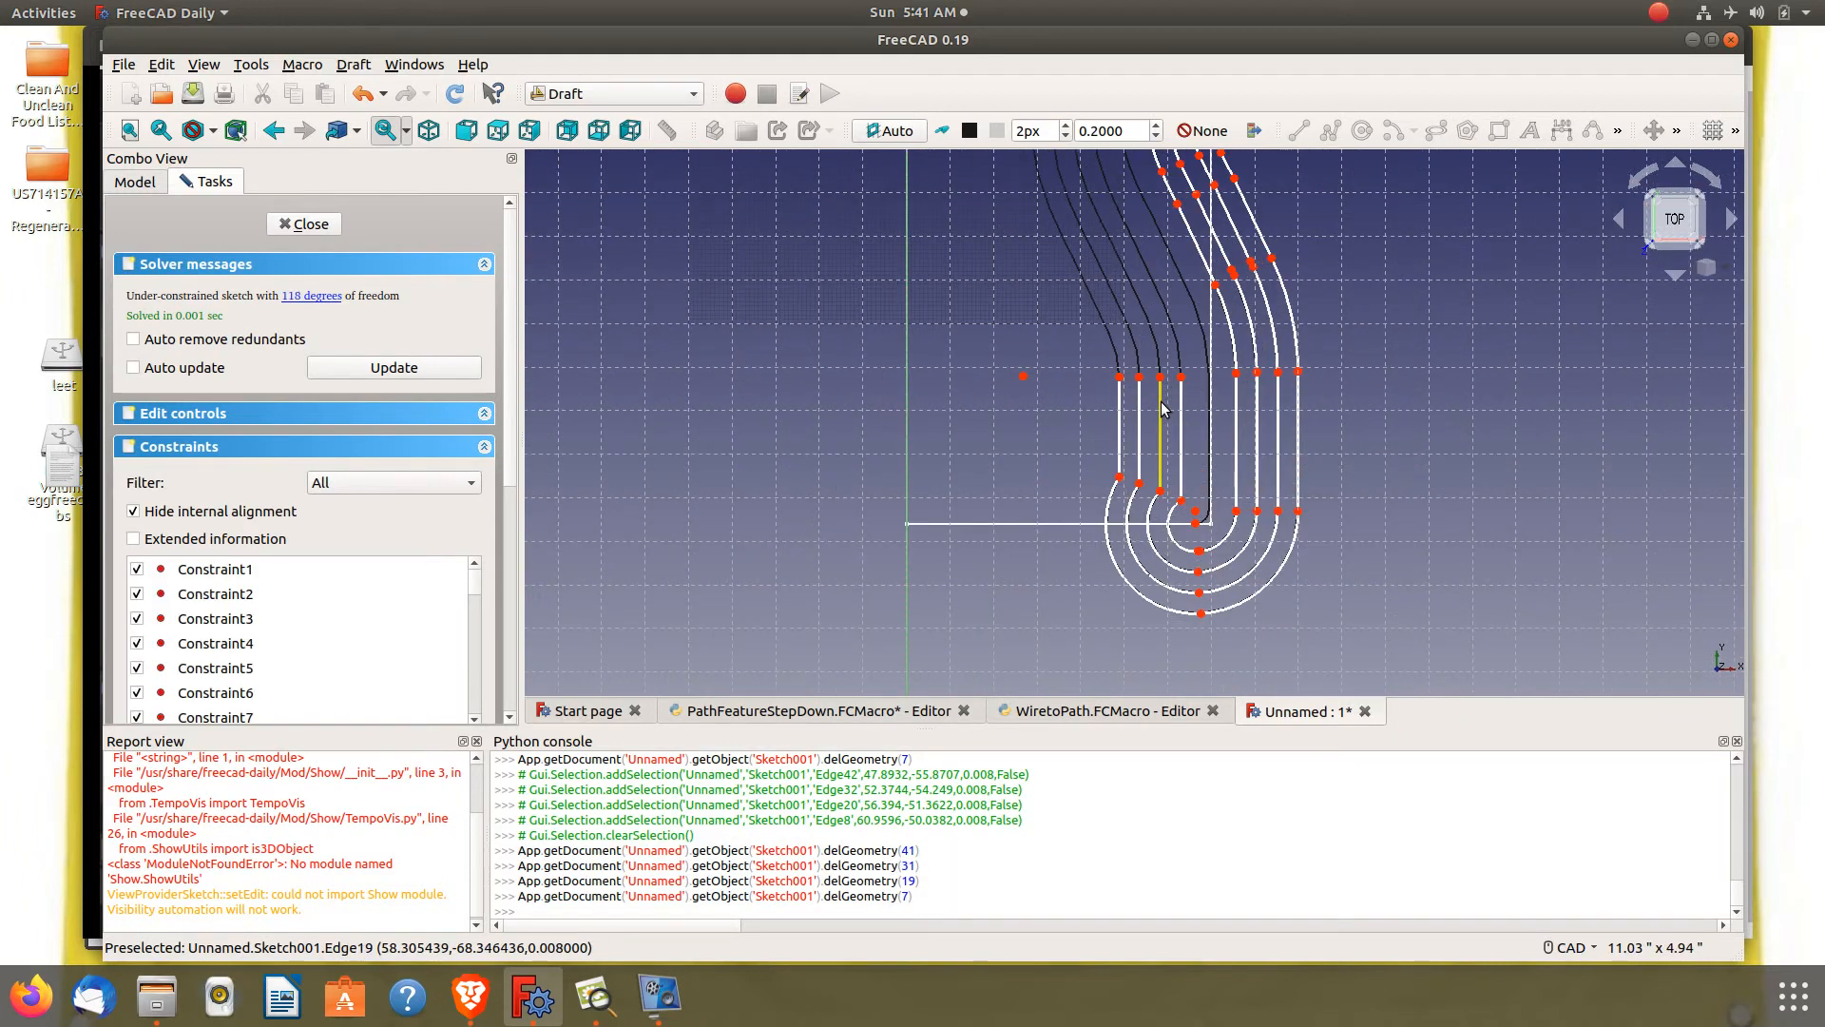
left_click(1117, 418)
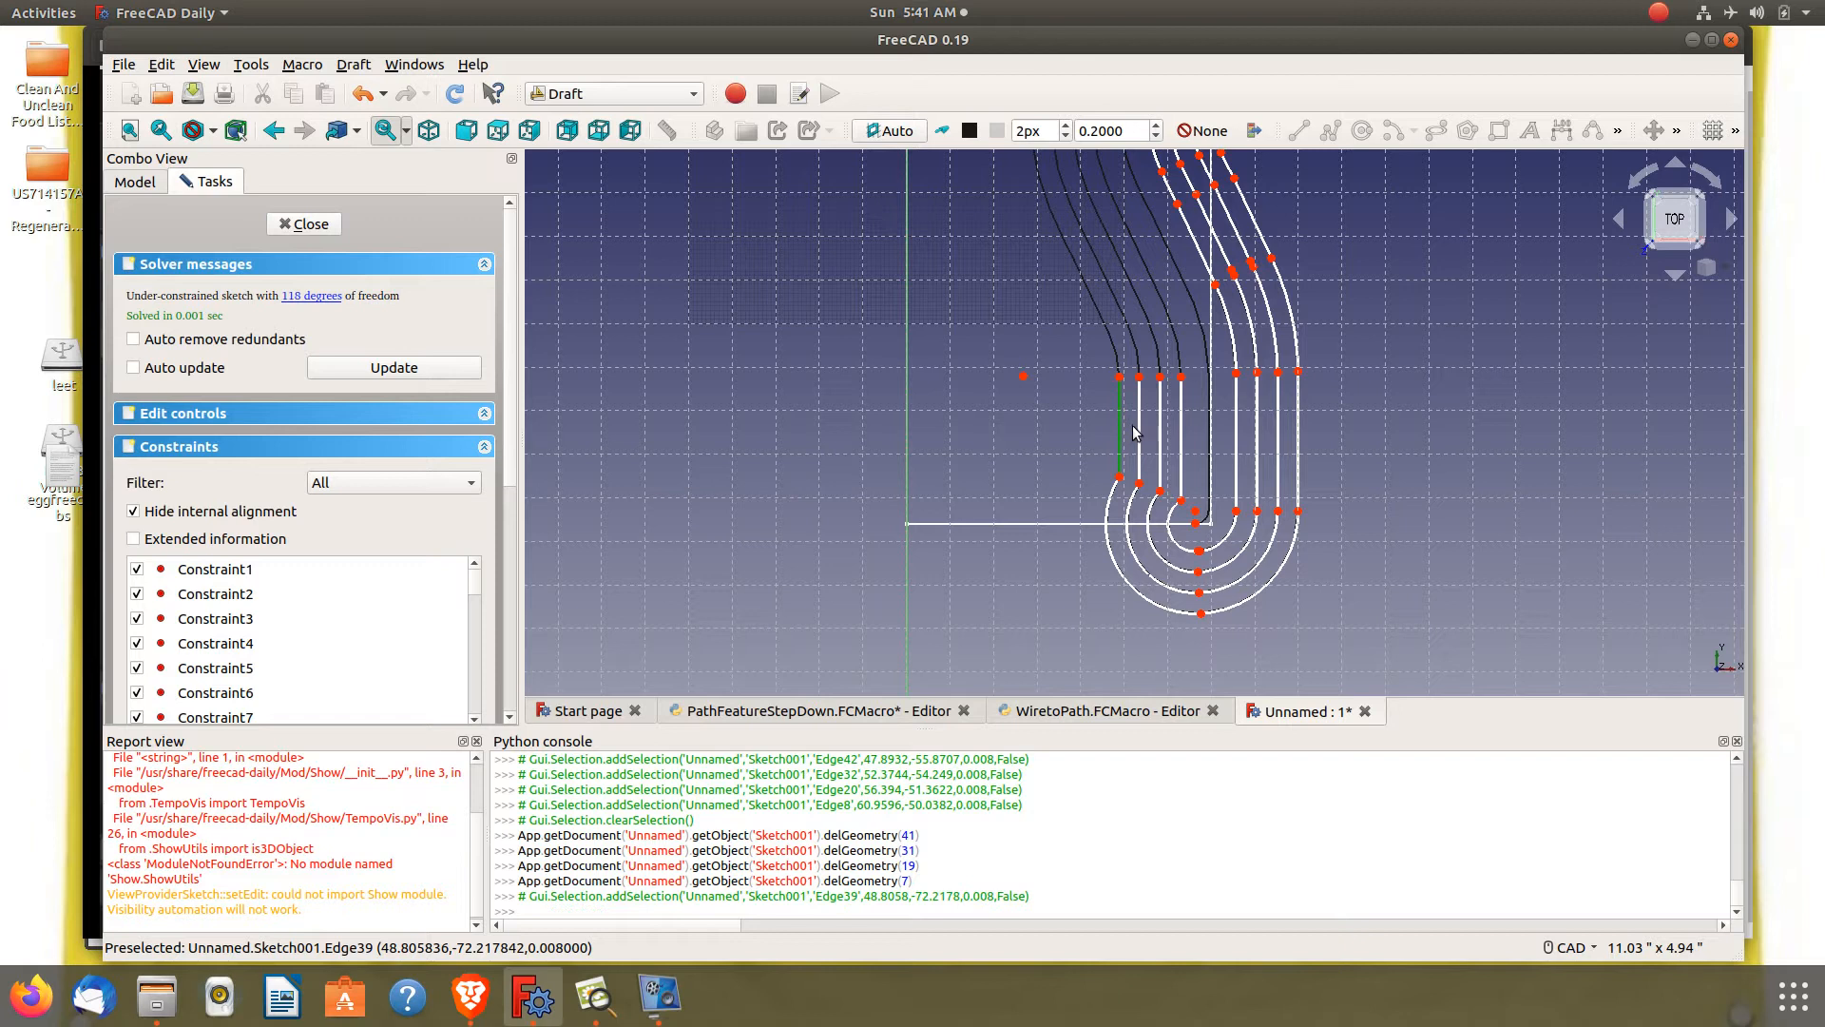
left_click(1137, 428)
left_click(1162, 447)
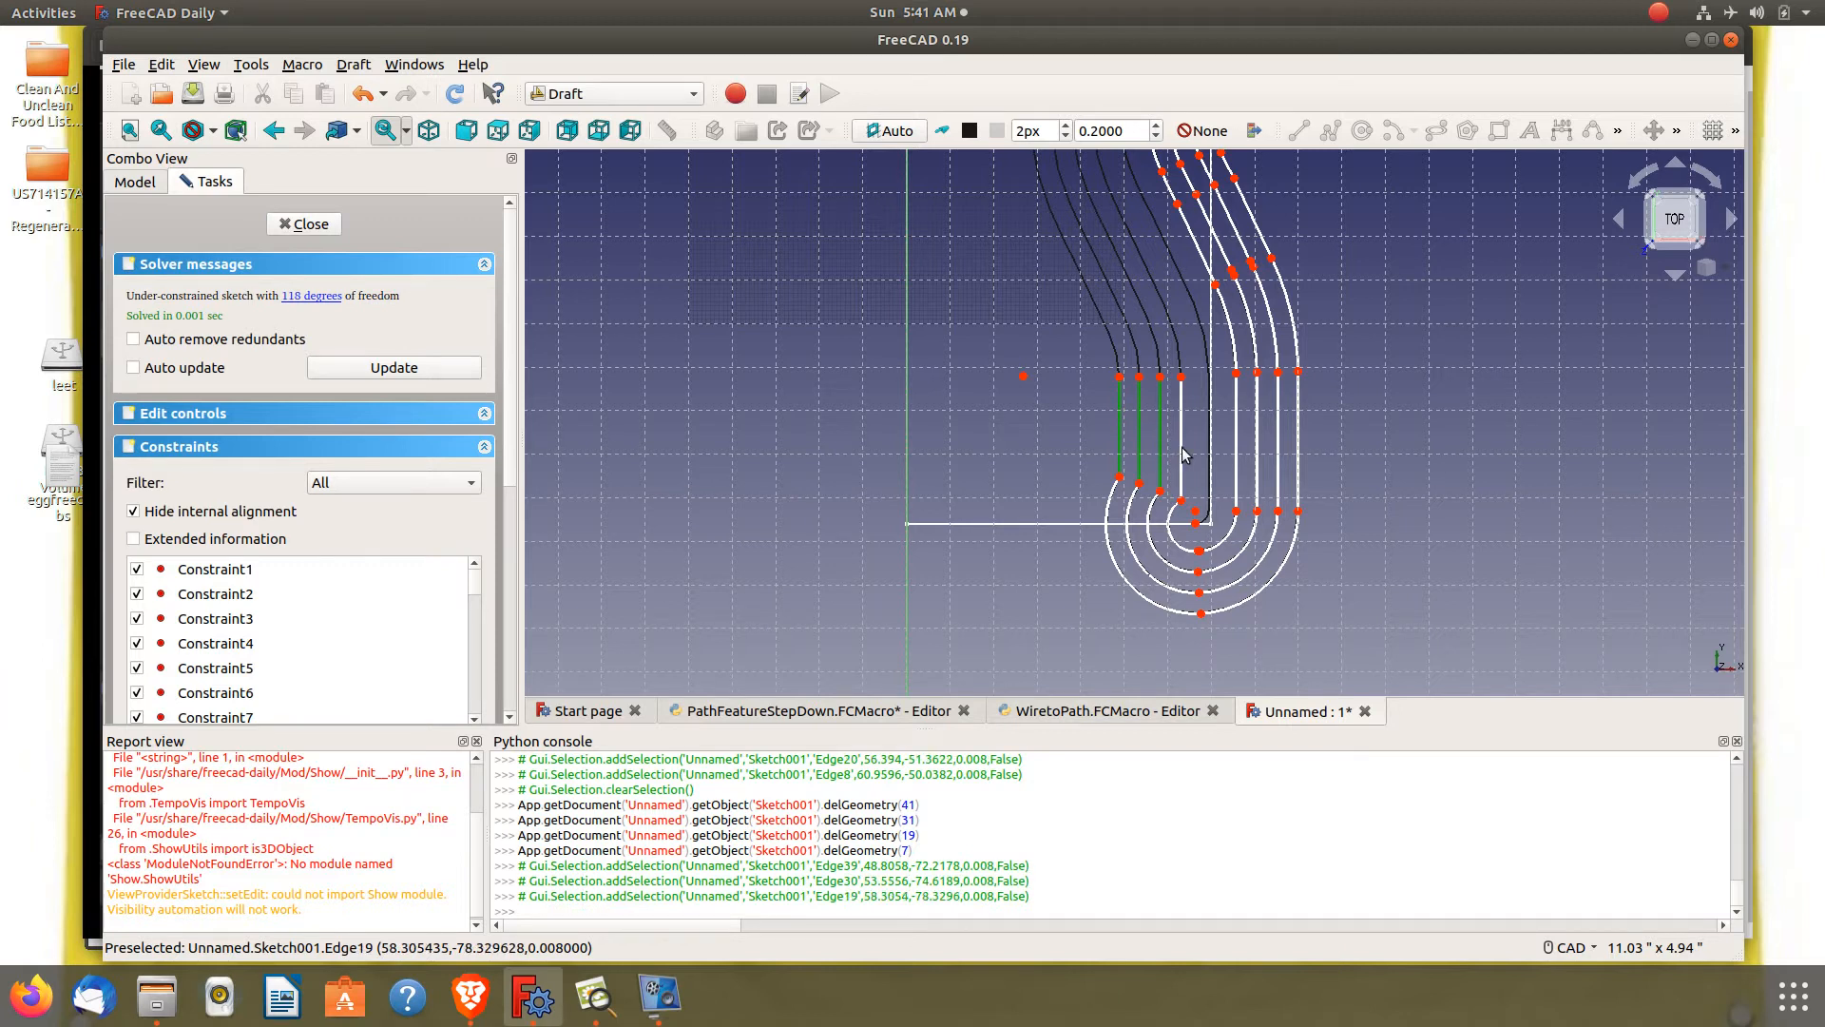
left_click(1182, 461)
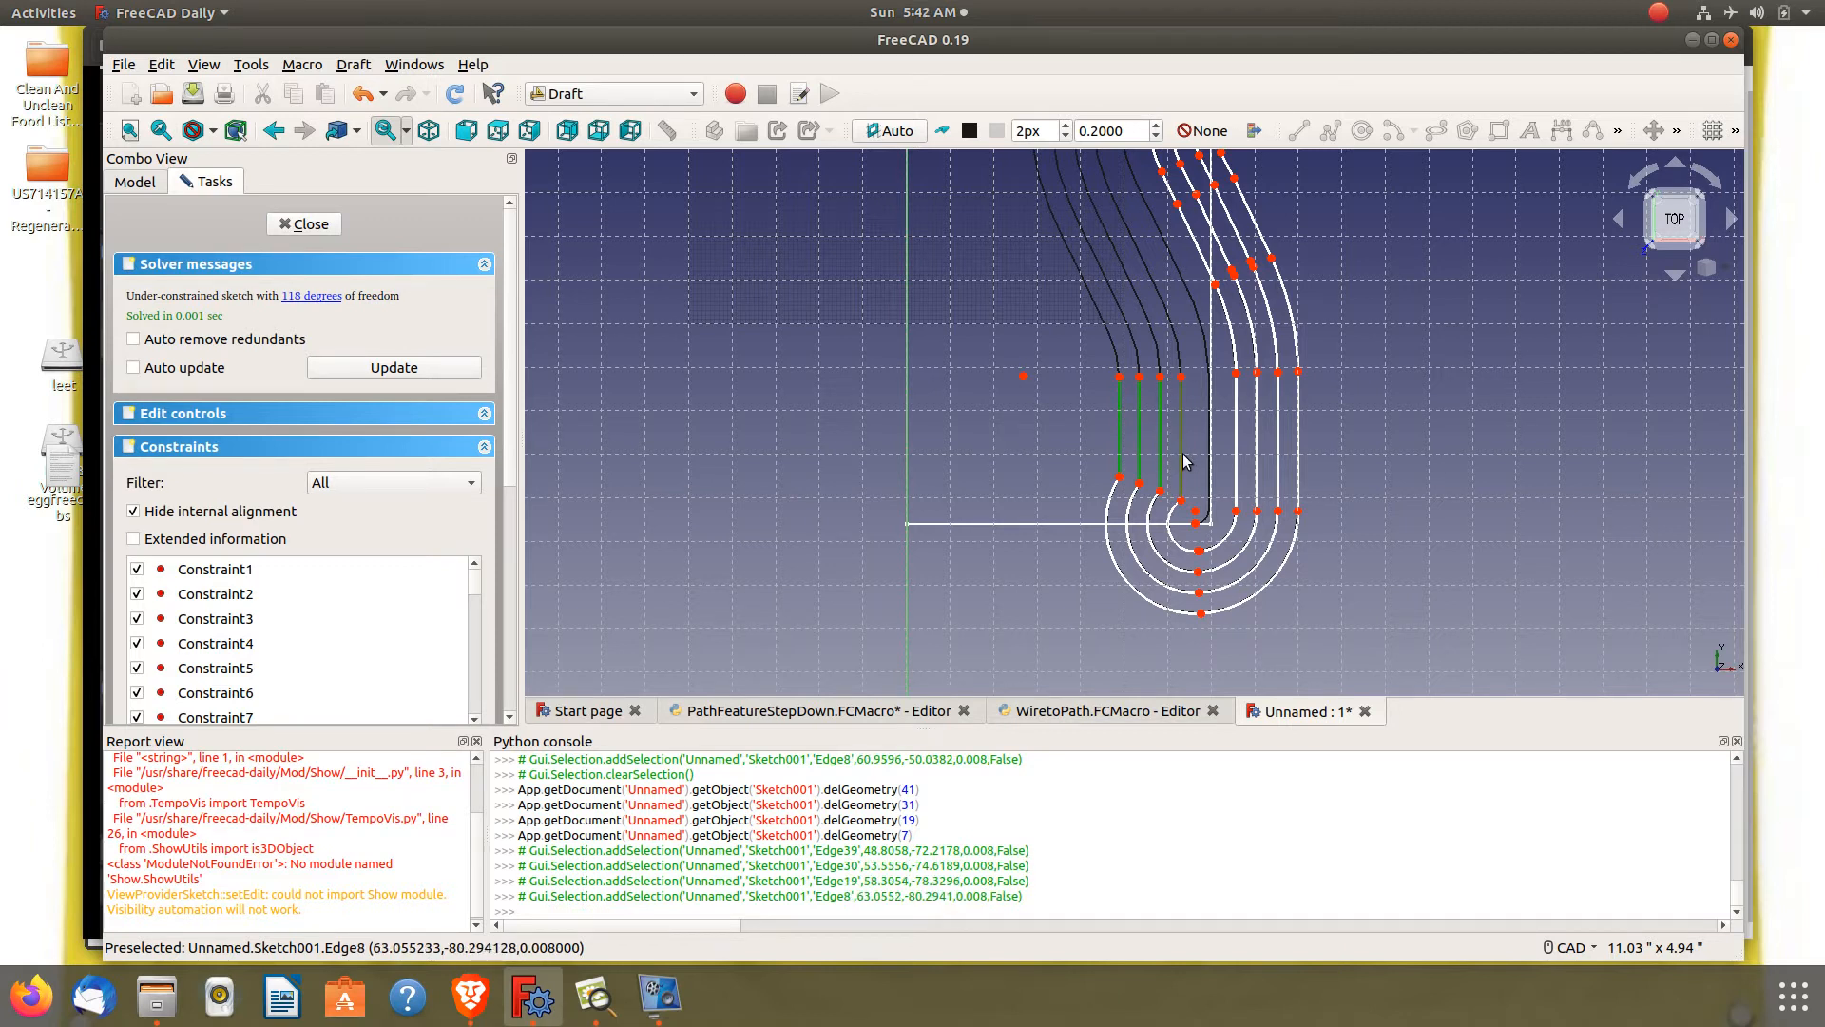
key("Delete")
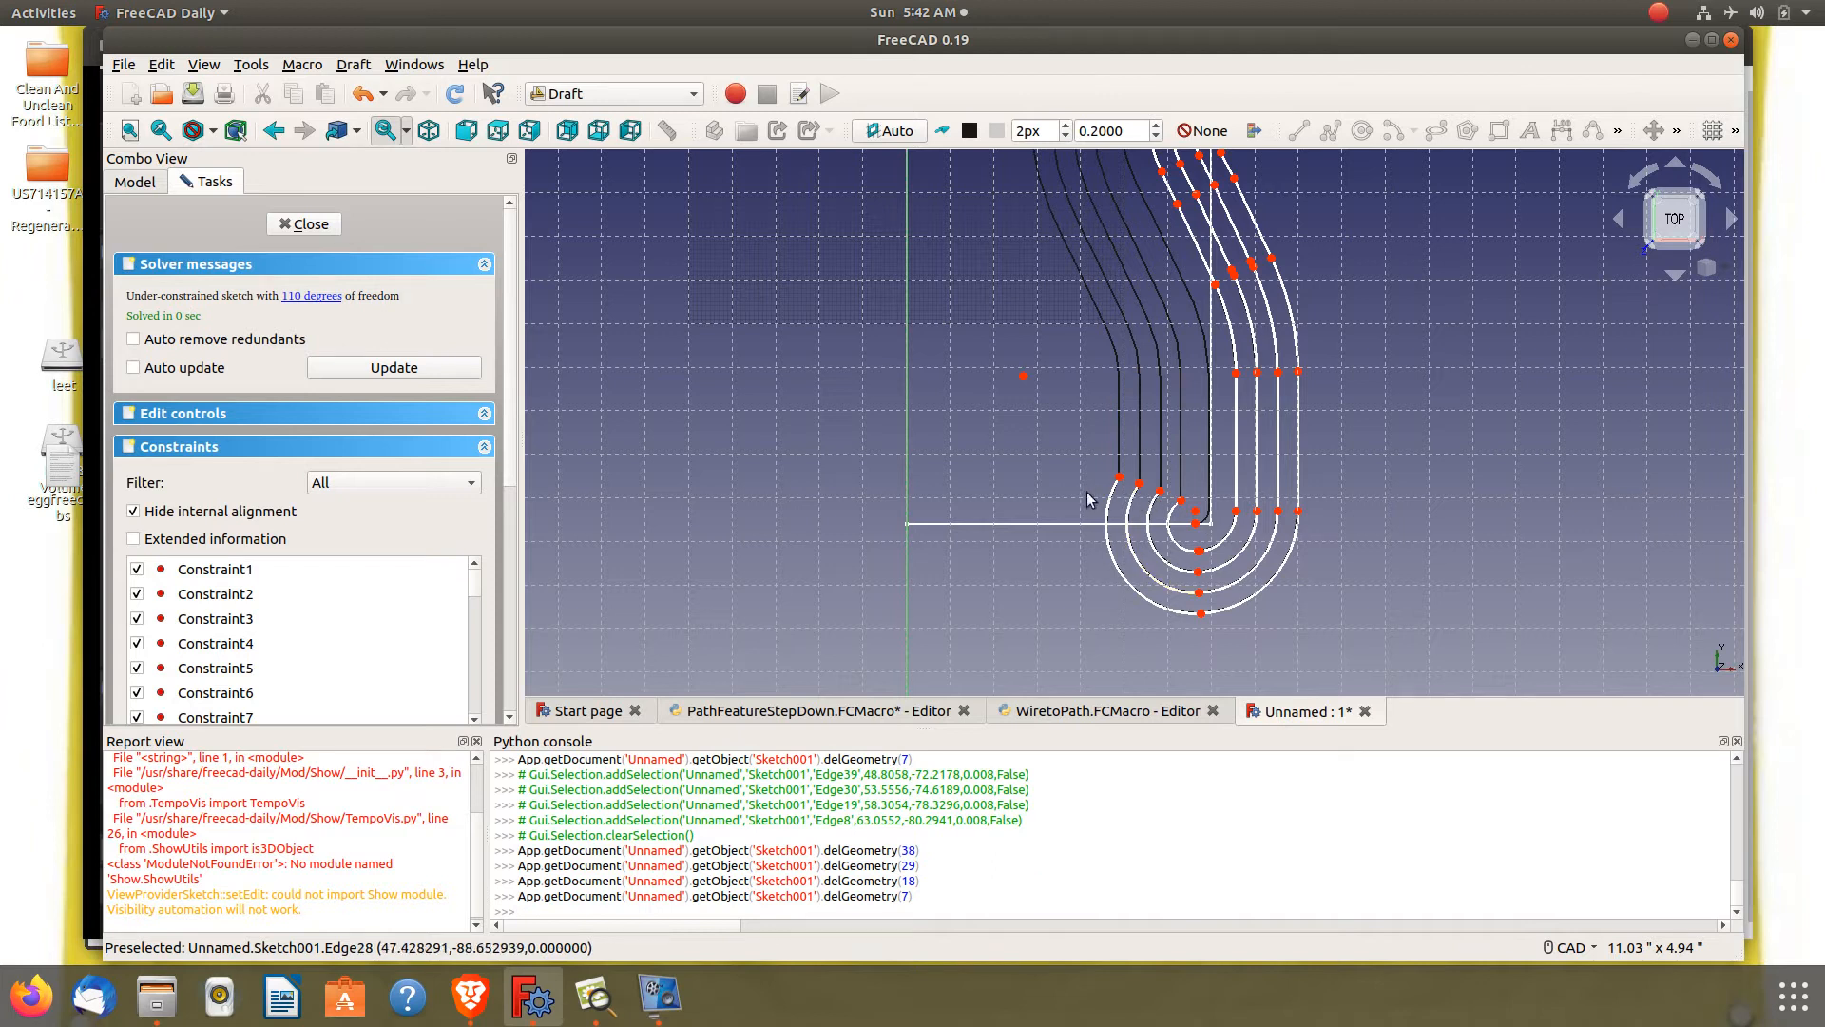
Delete the left halves of the four concentric arcs at the lower end of the offset passes
left_click(1115, 504)
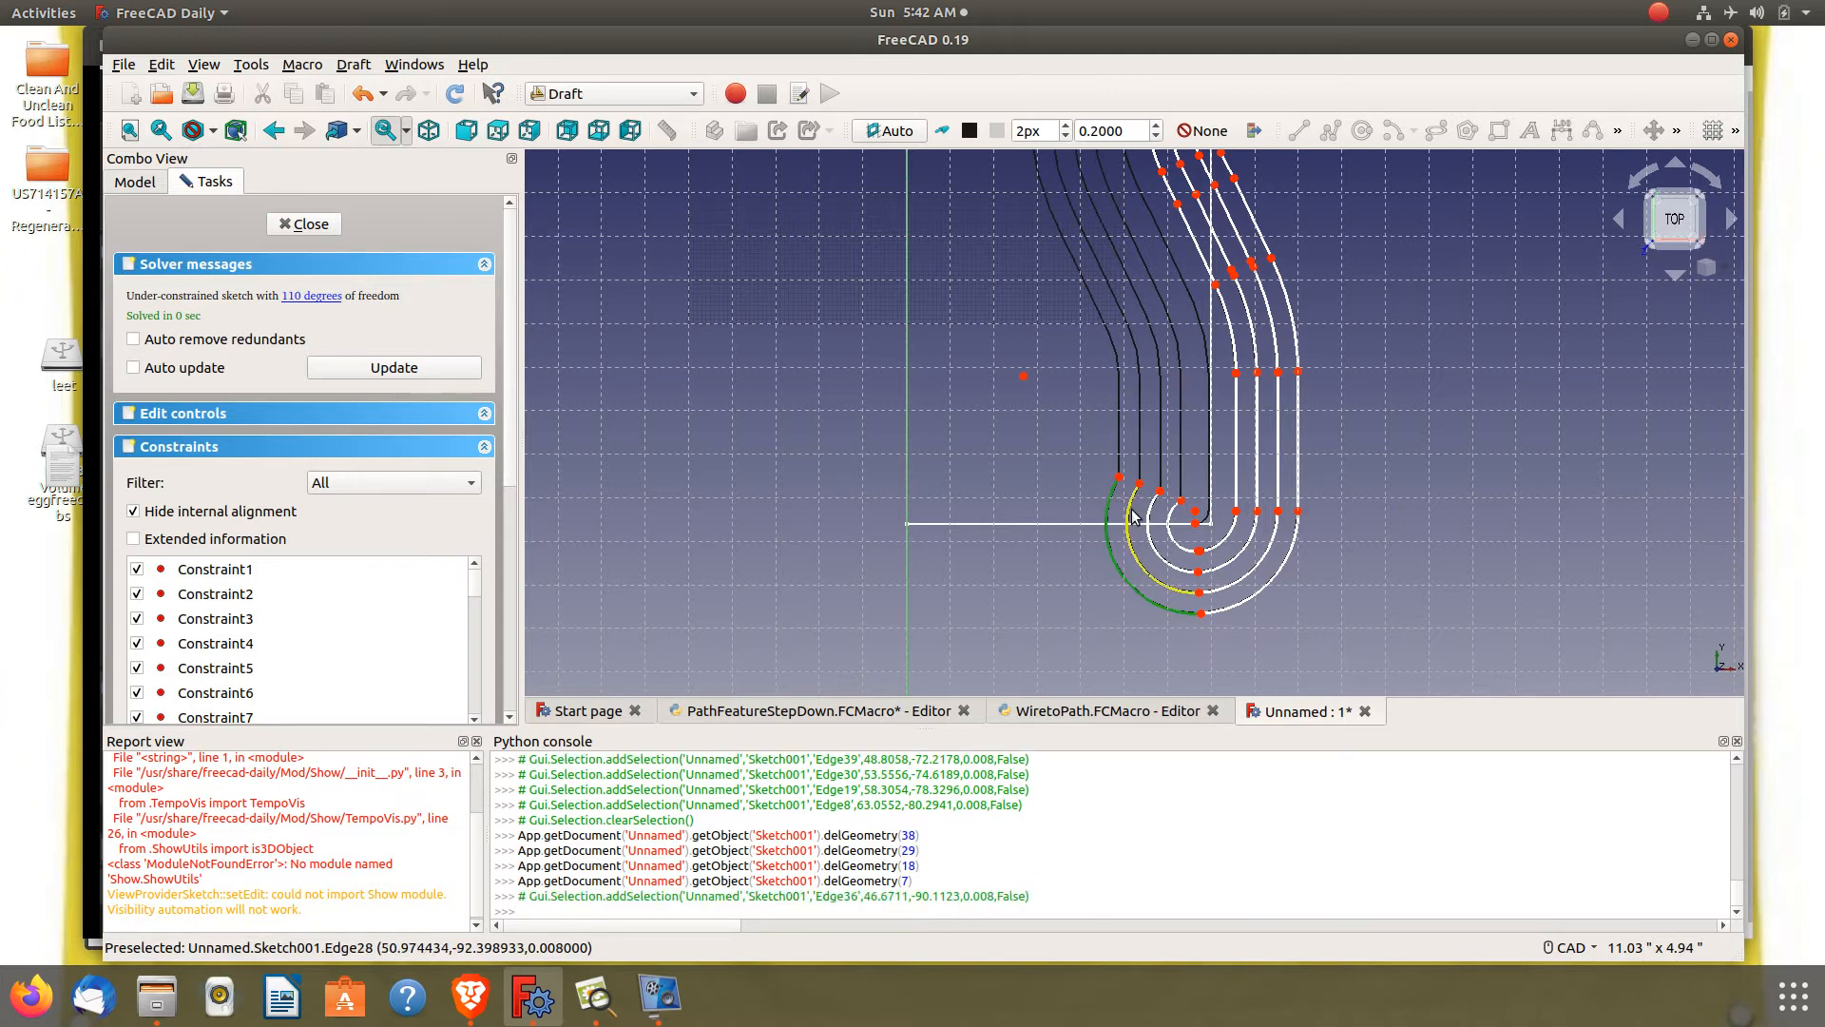
left_click(1132, 520)
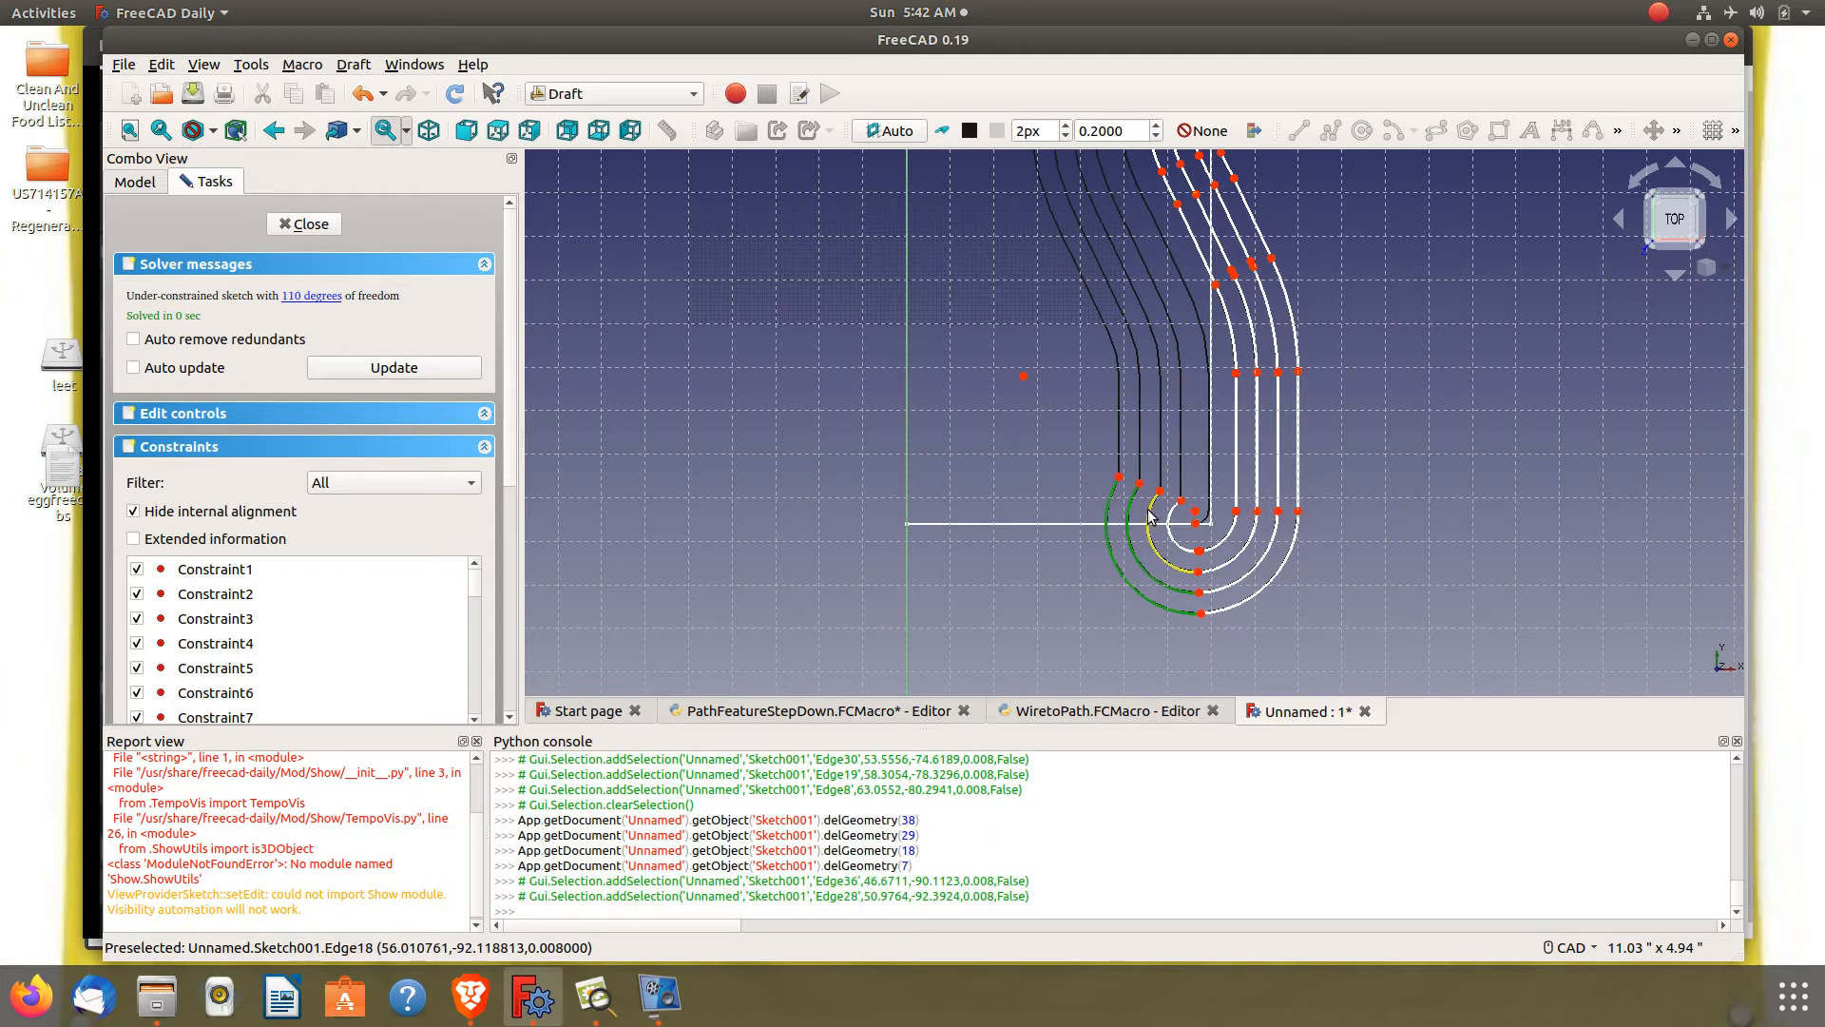
left_click(1155, 519)
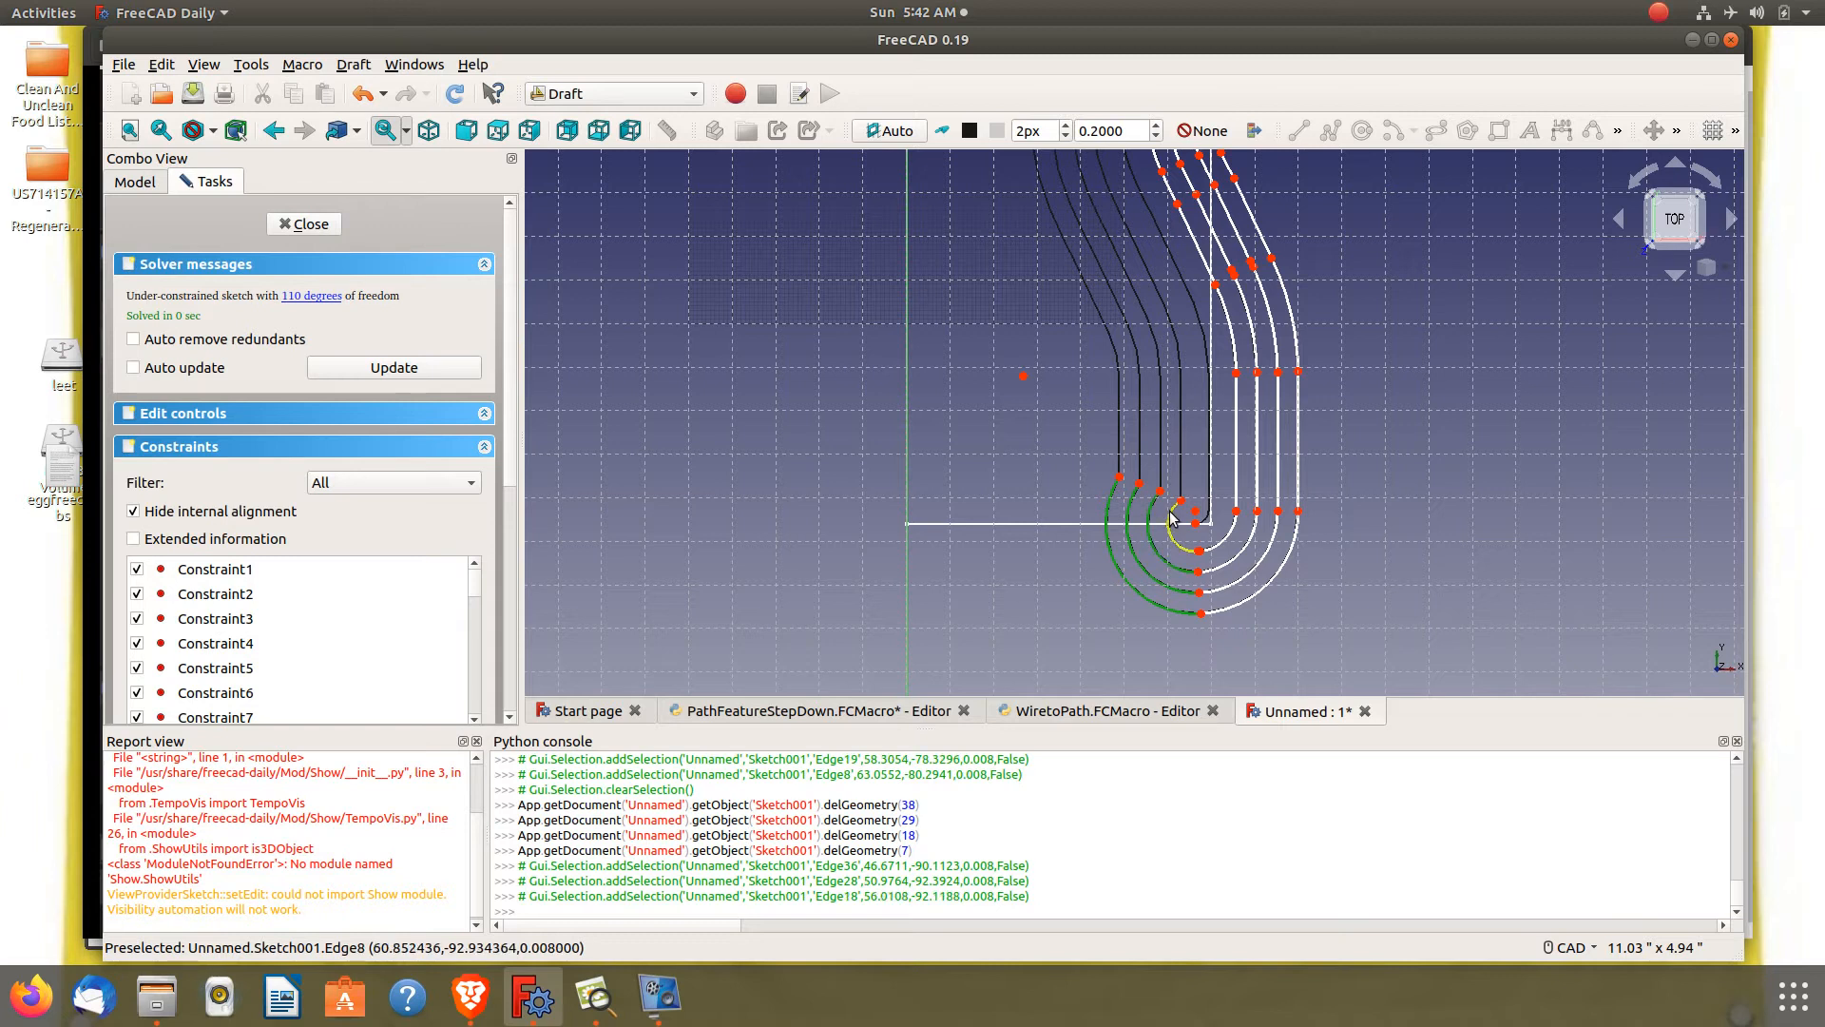
left_click(1172, 519)
key("Delete")
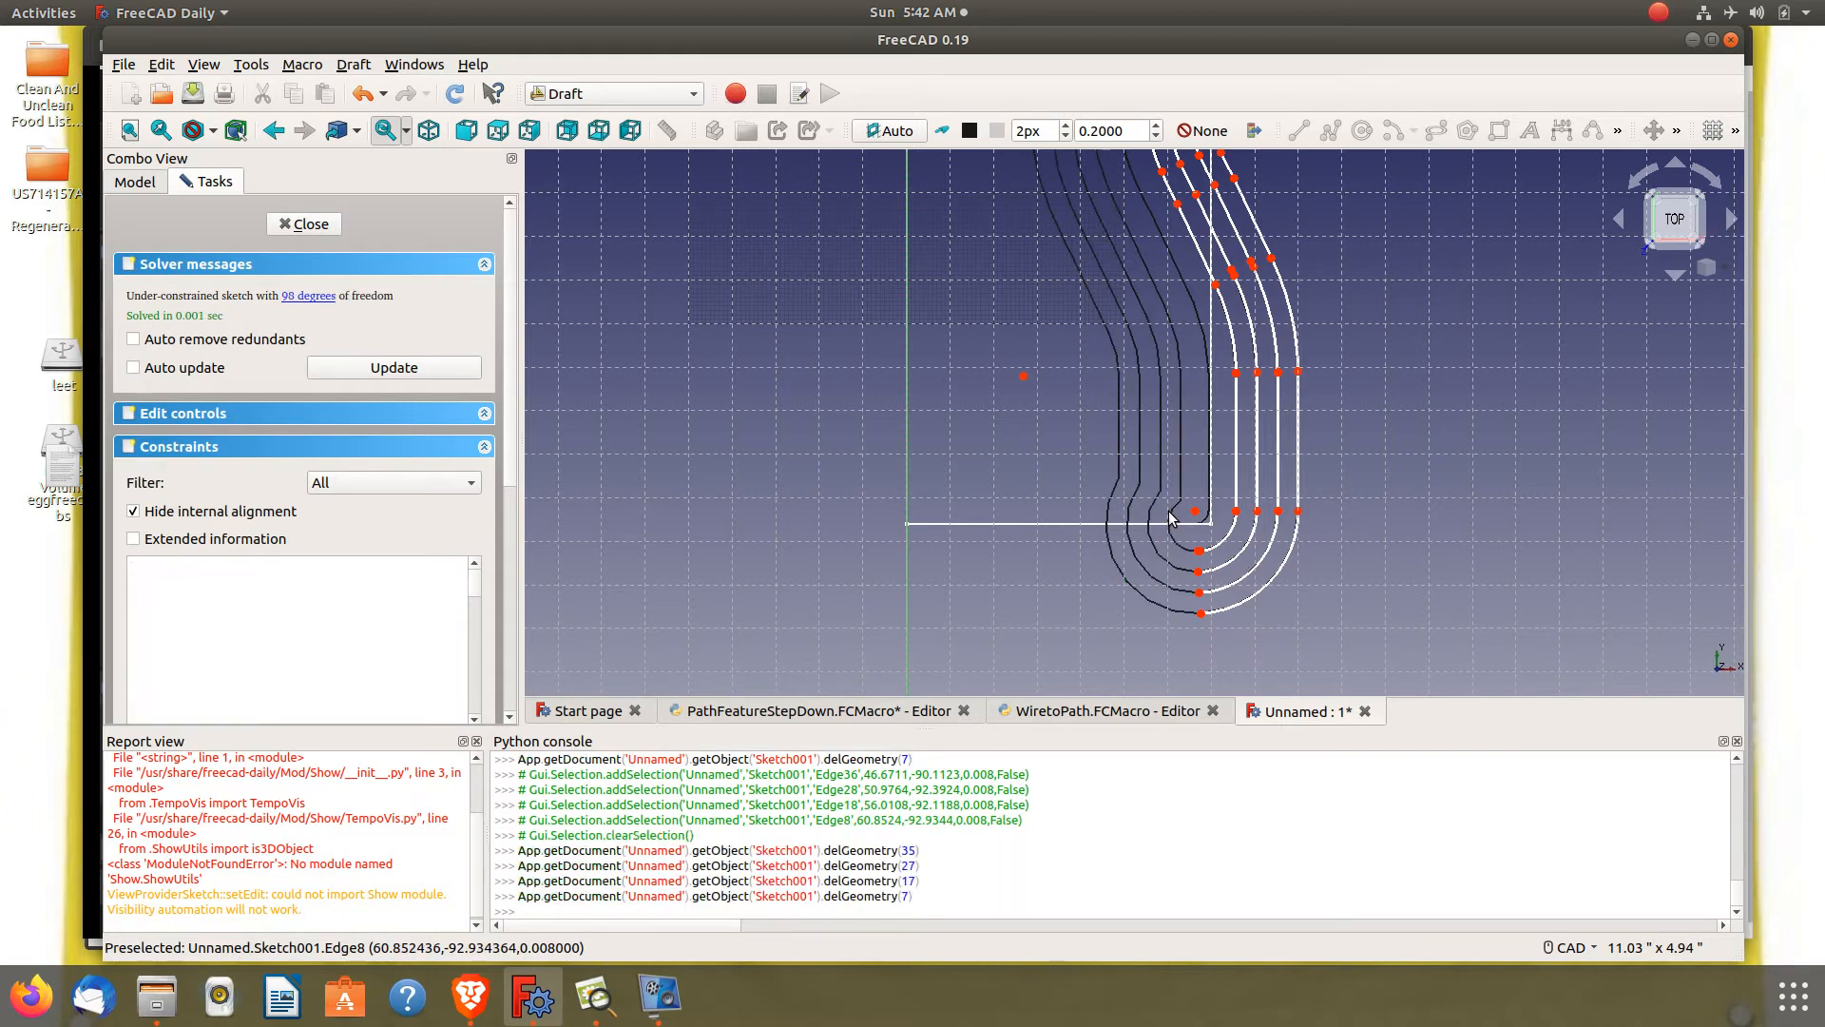
Delete the right halves of the three outer arcs at the lower end, leaving out the innermost arc
left_click(1214, 550)
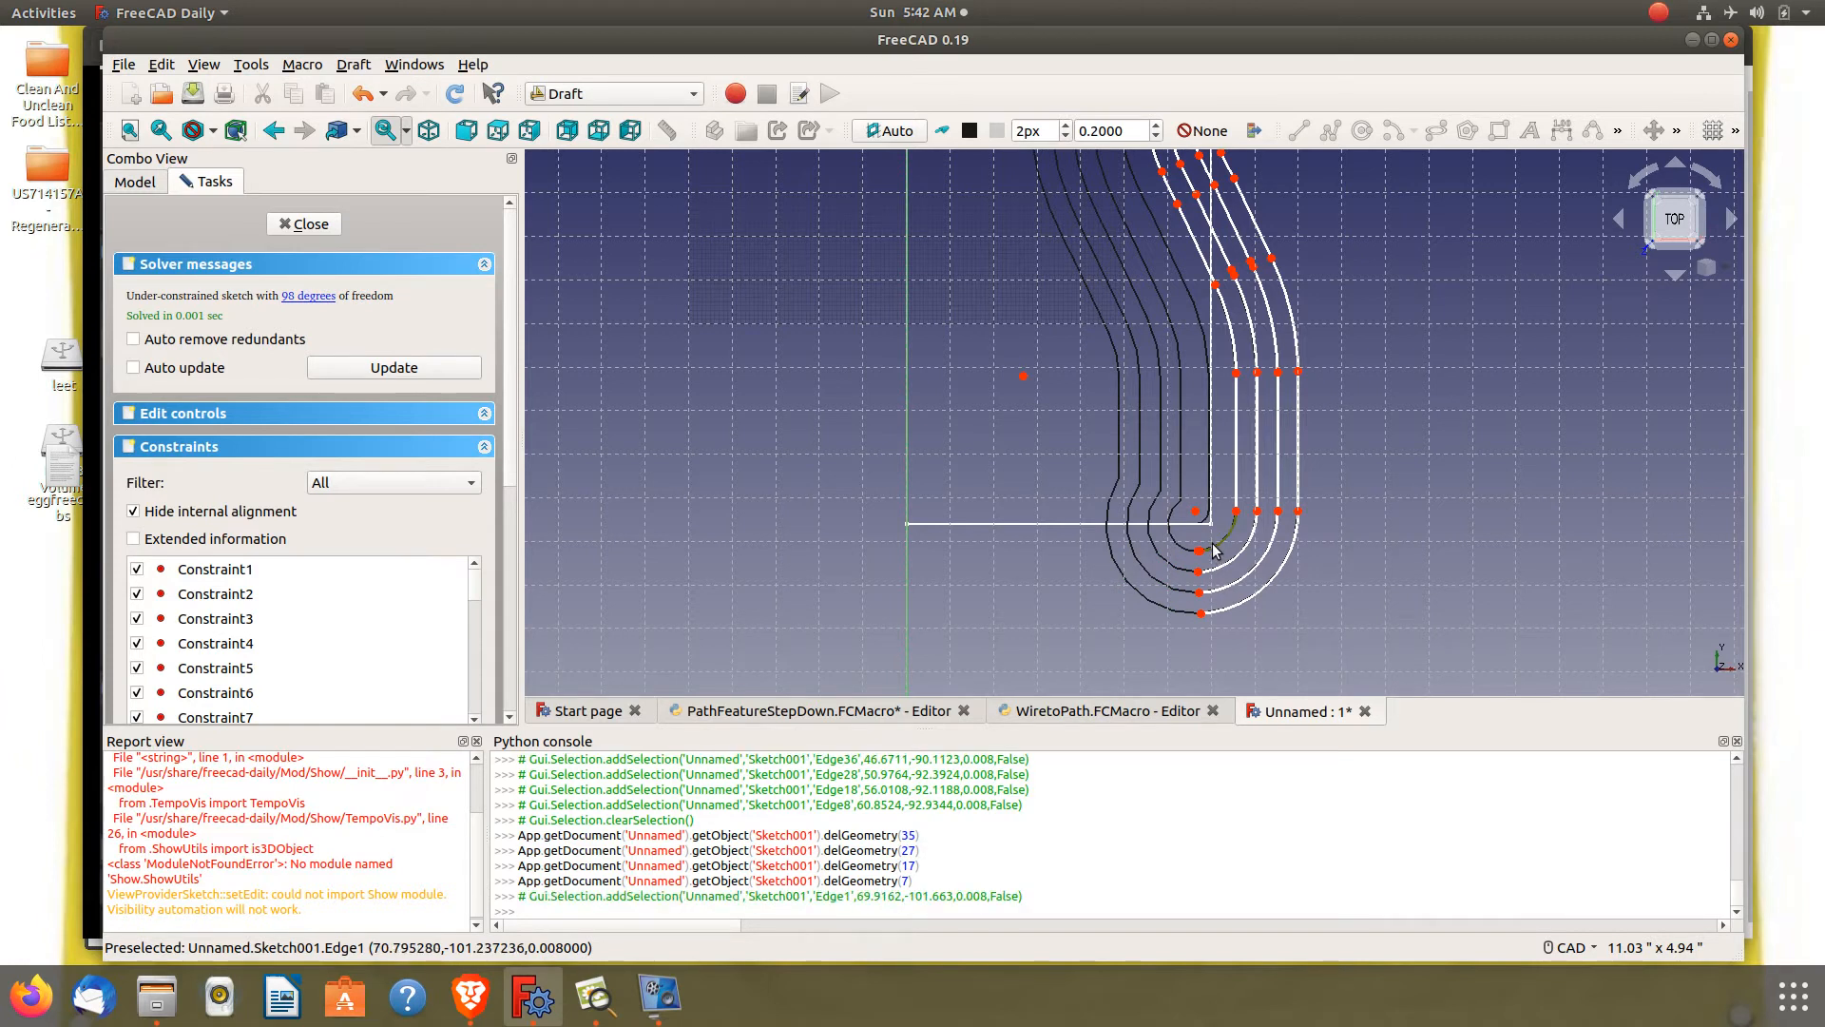
left_click(1216, 554)
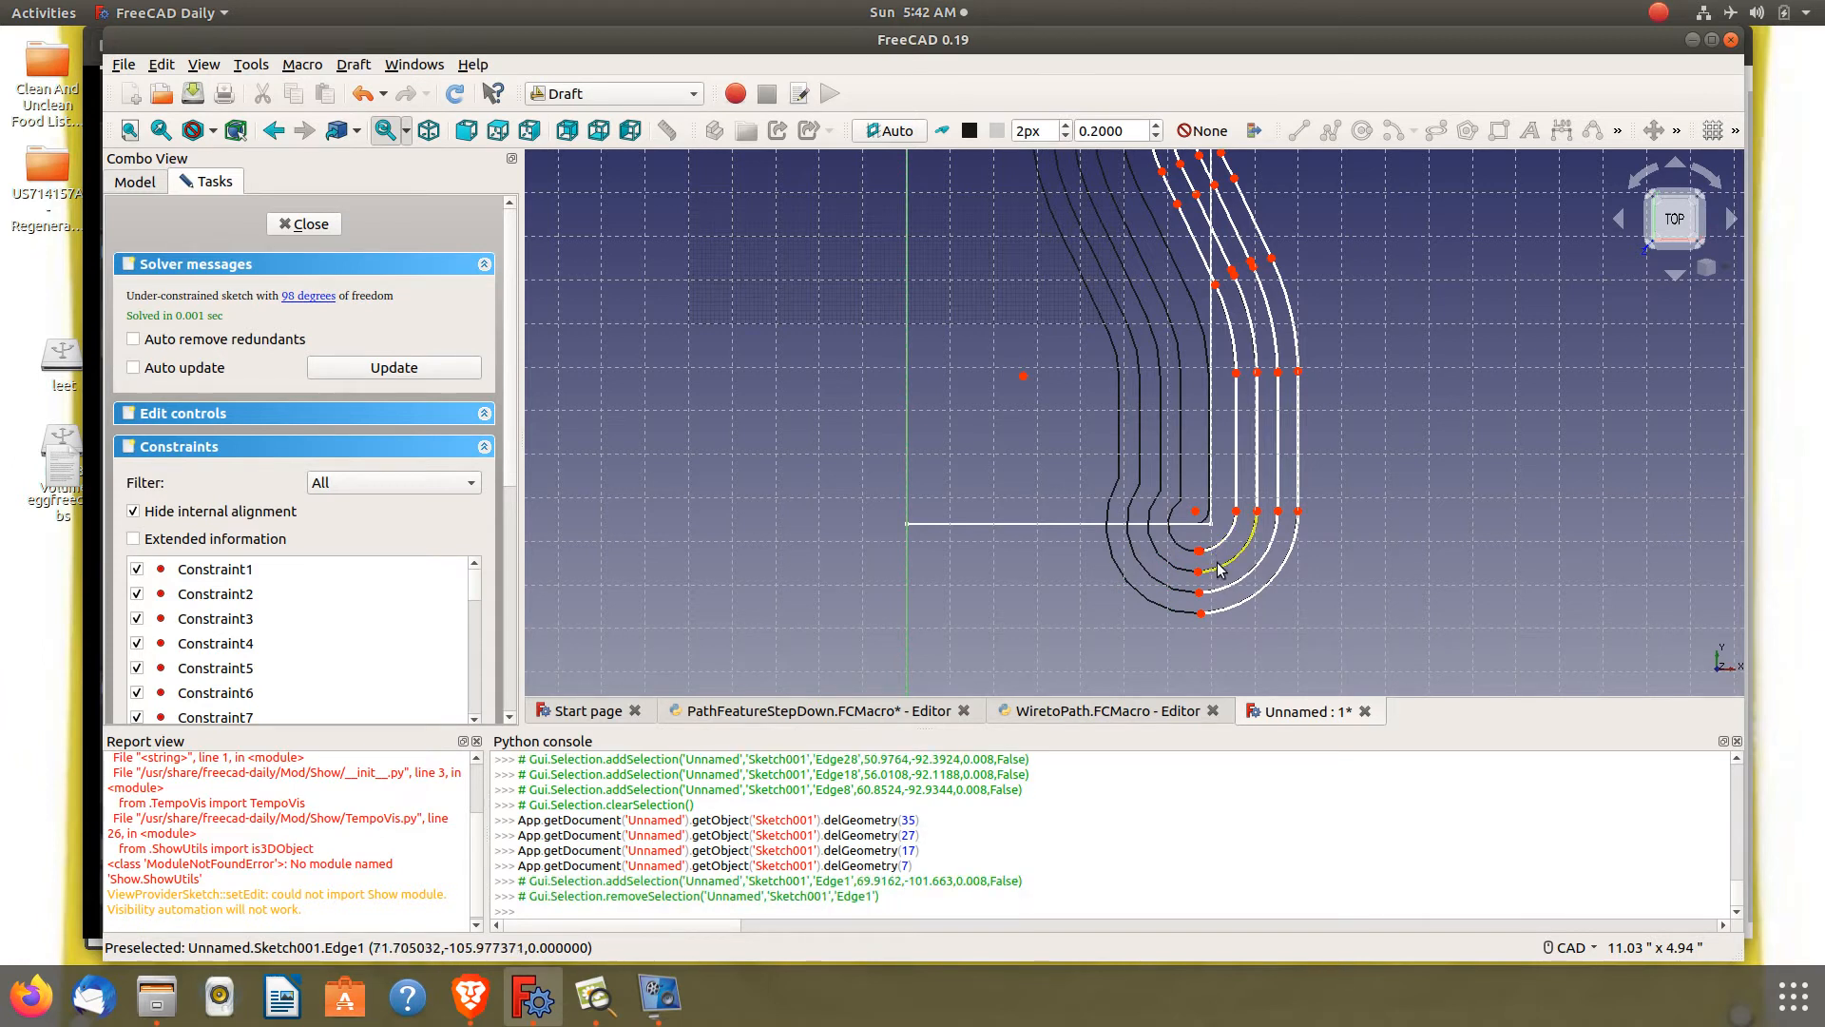
left_click(1219, 569)
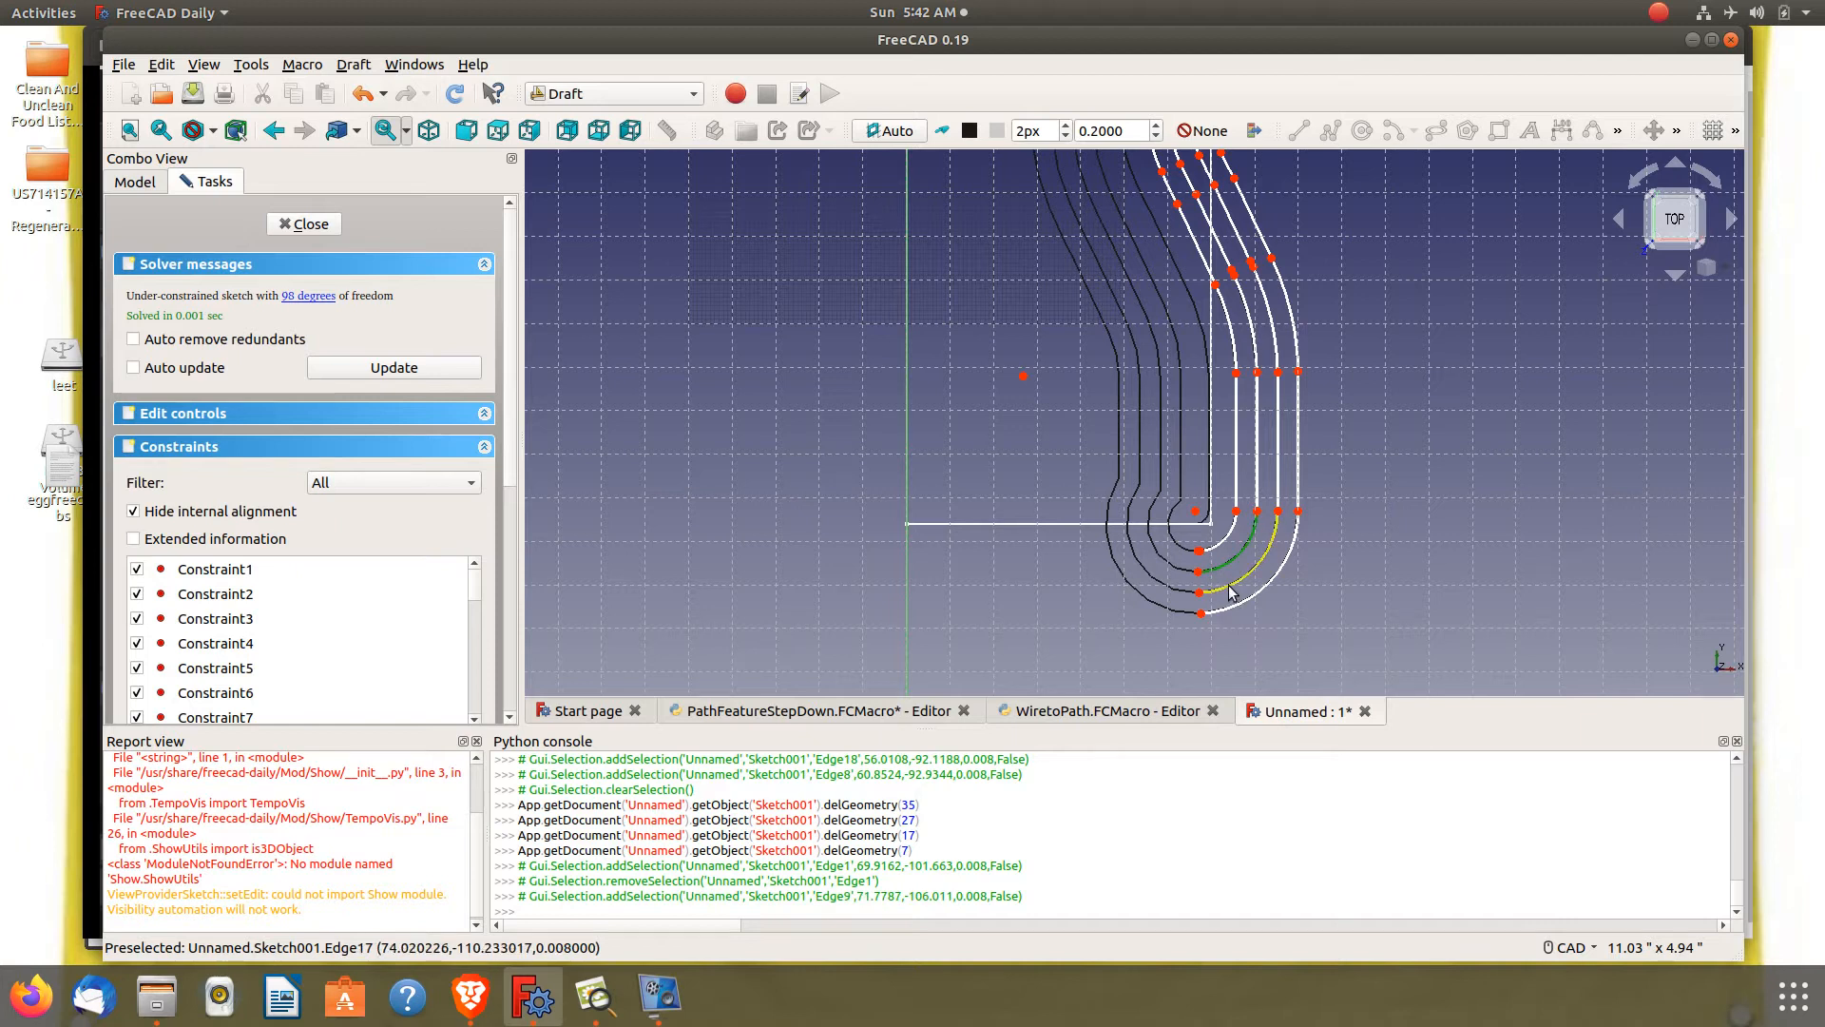
left_click(1231, 592)
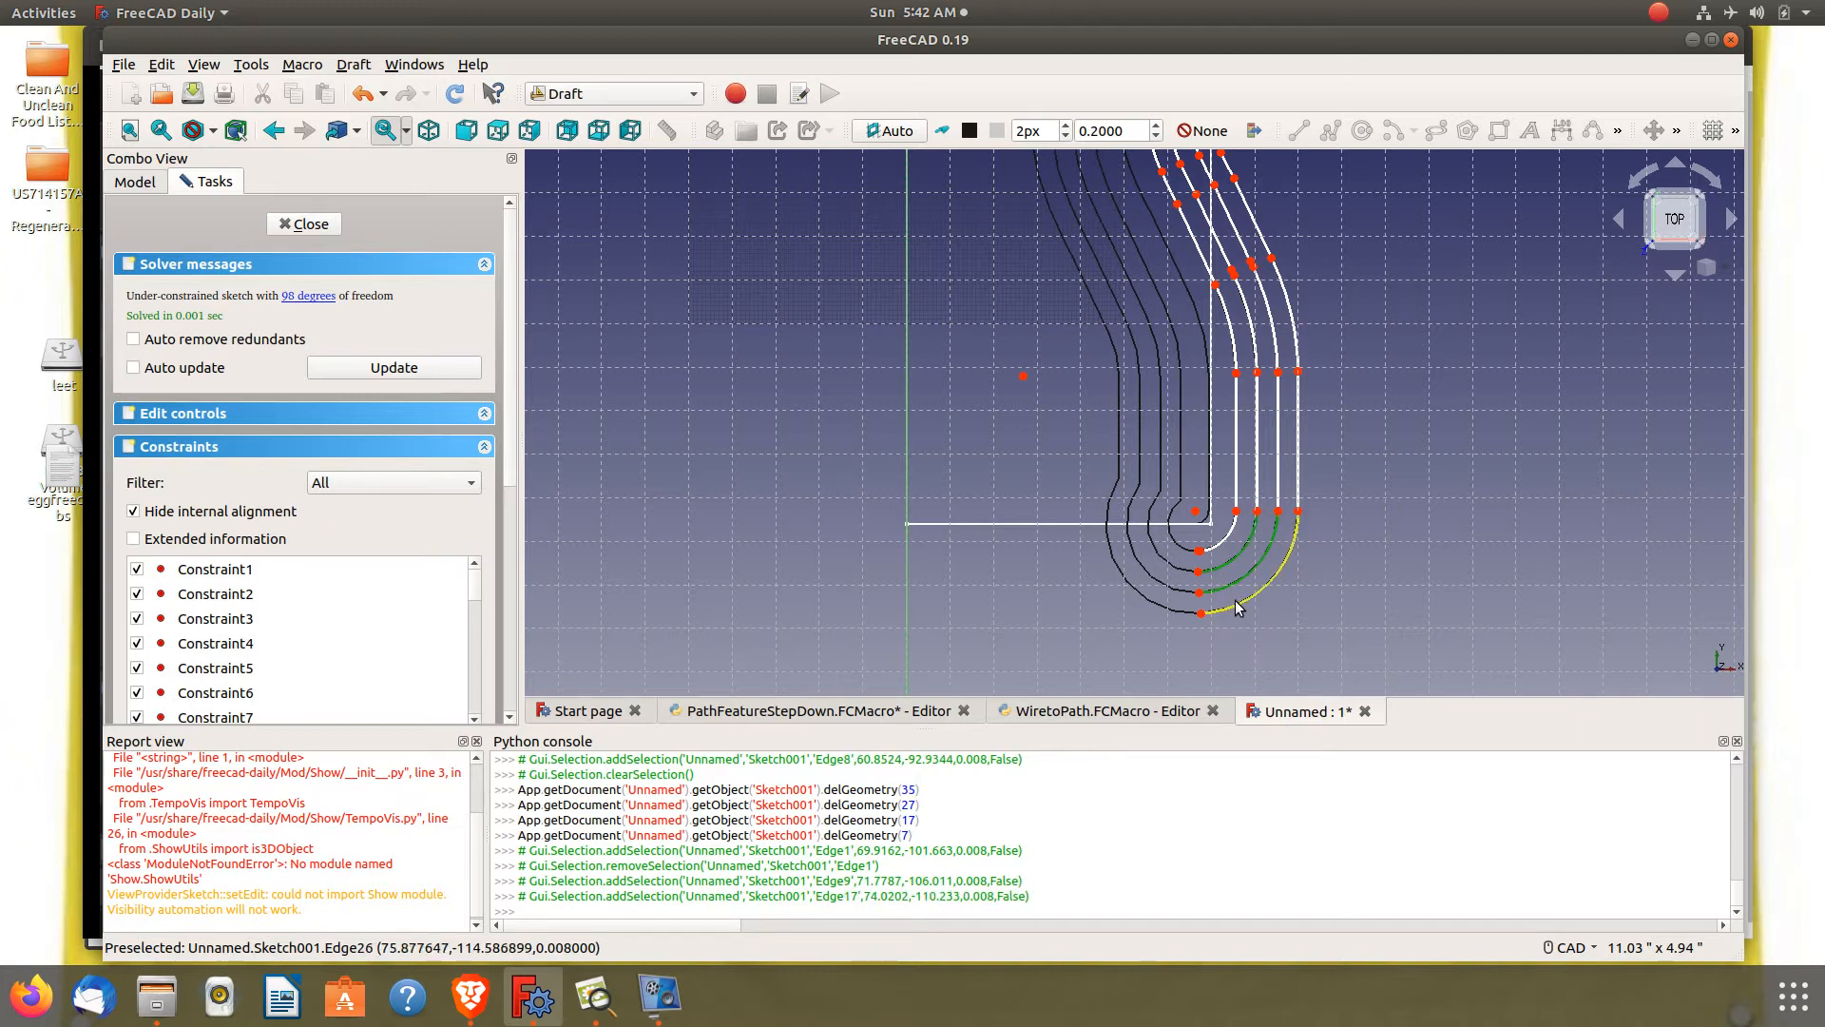
left_click(1235, 606)
key("Delete")
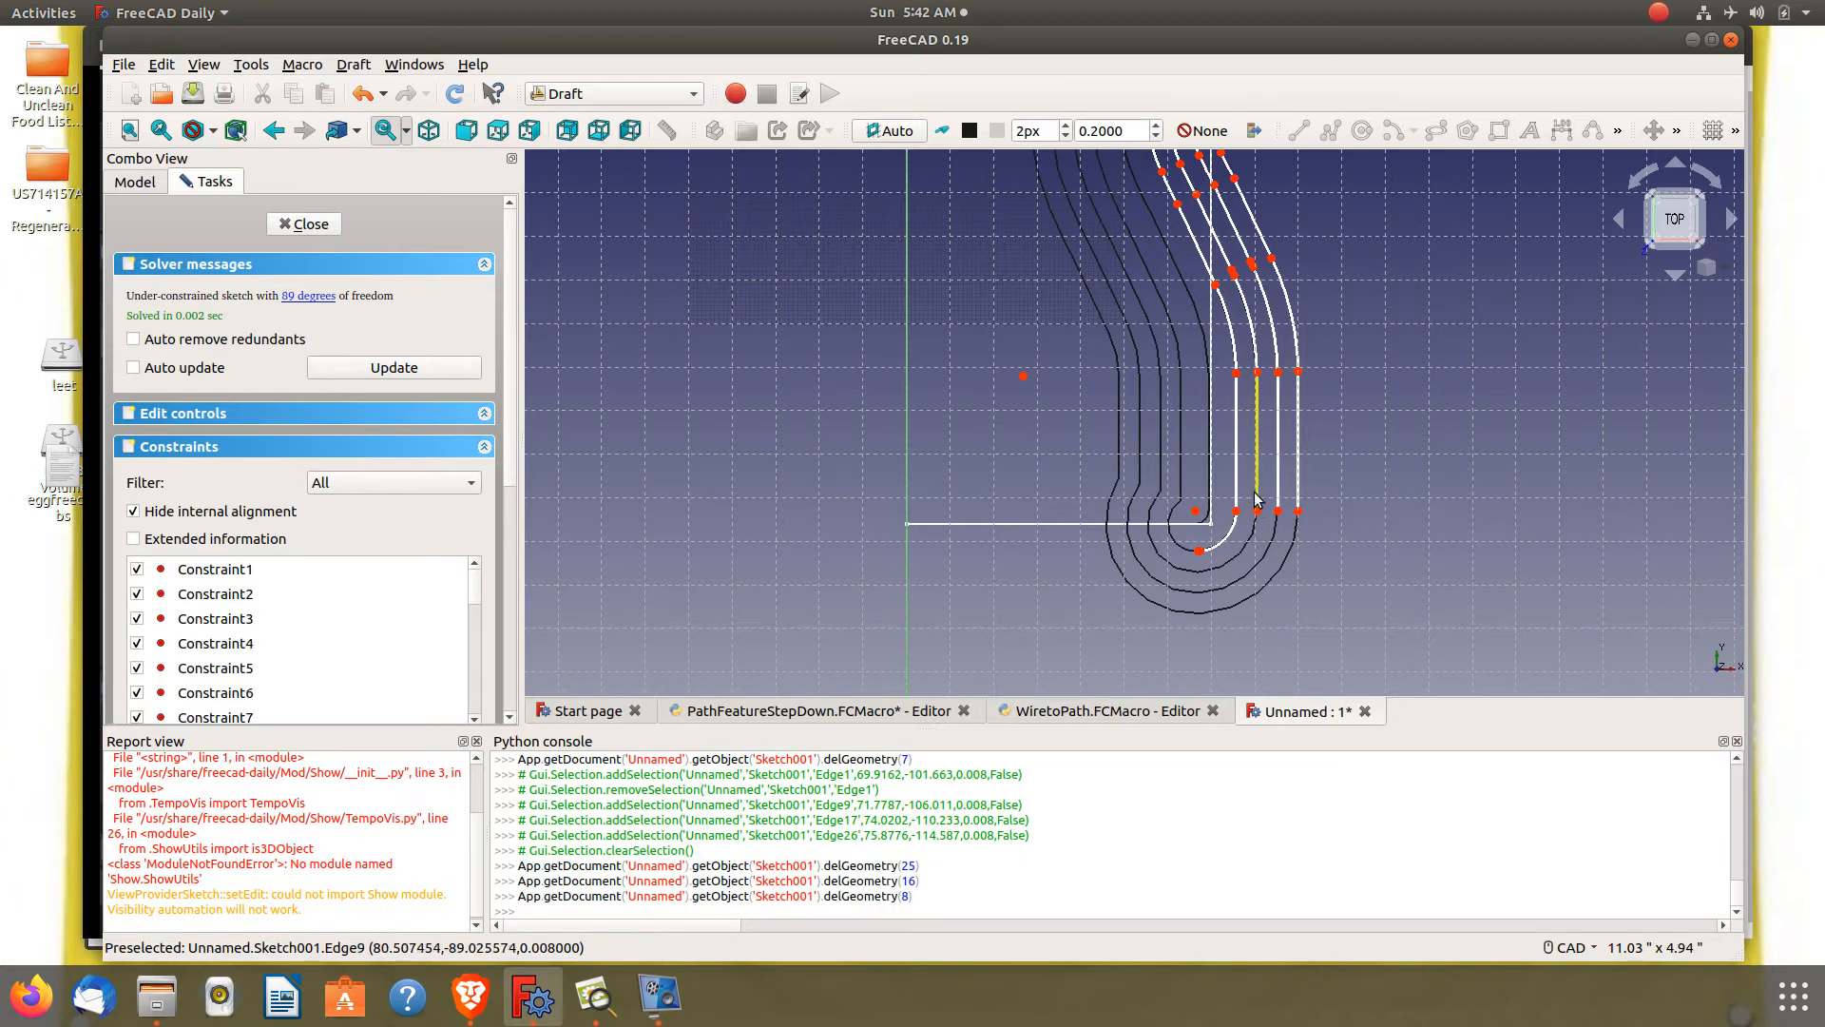
Delete the right-side vertical lines and the curved segments above them on the three outer passes
left_click(1256, 499)
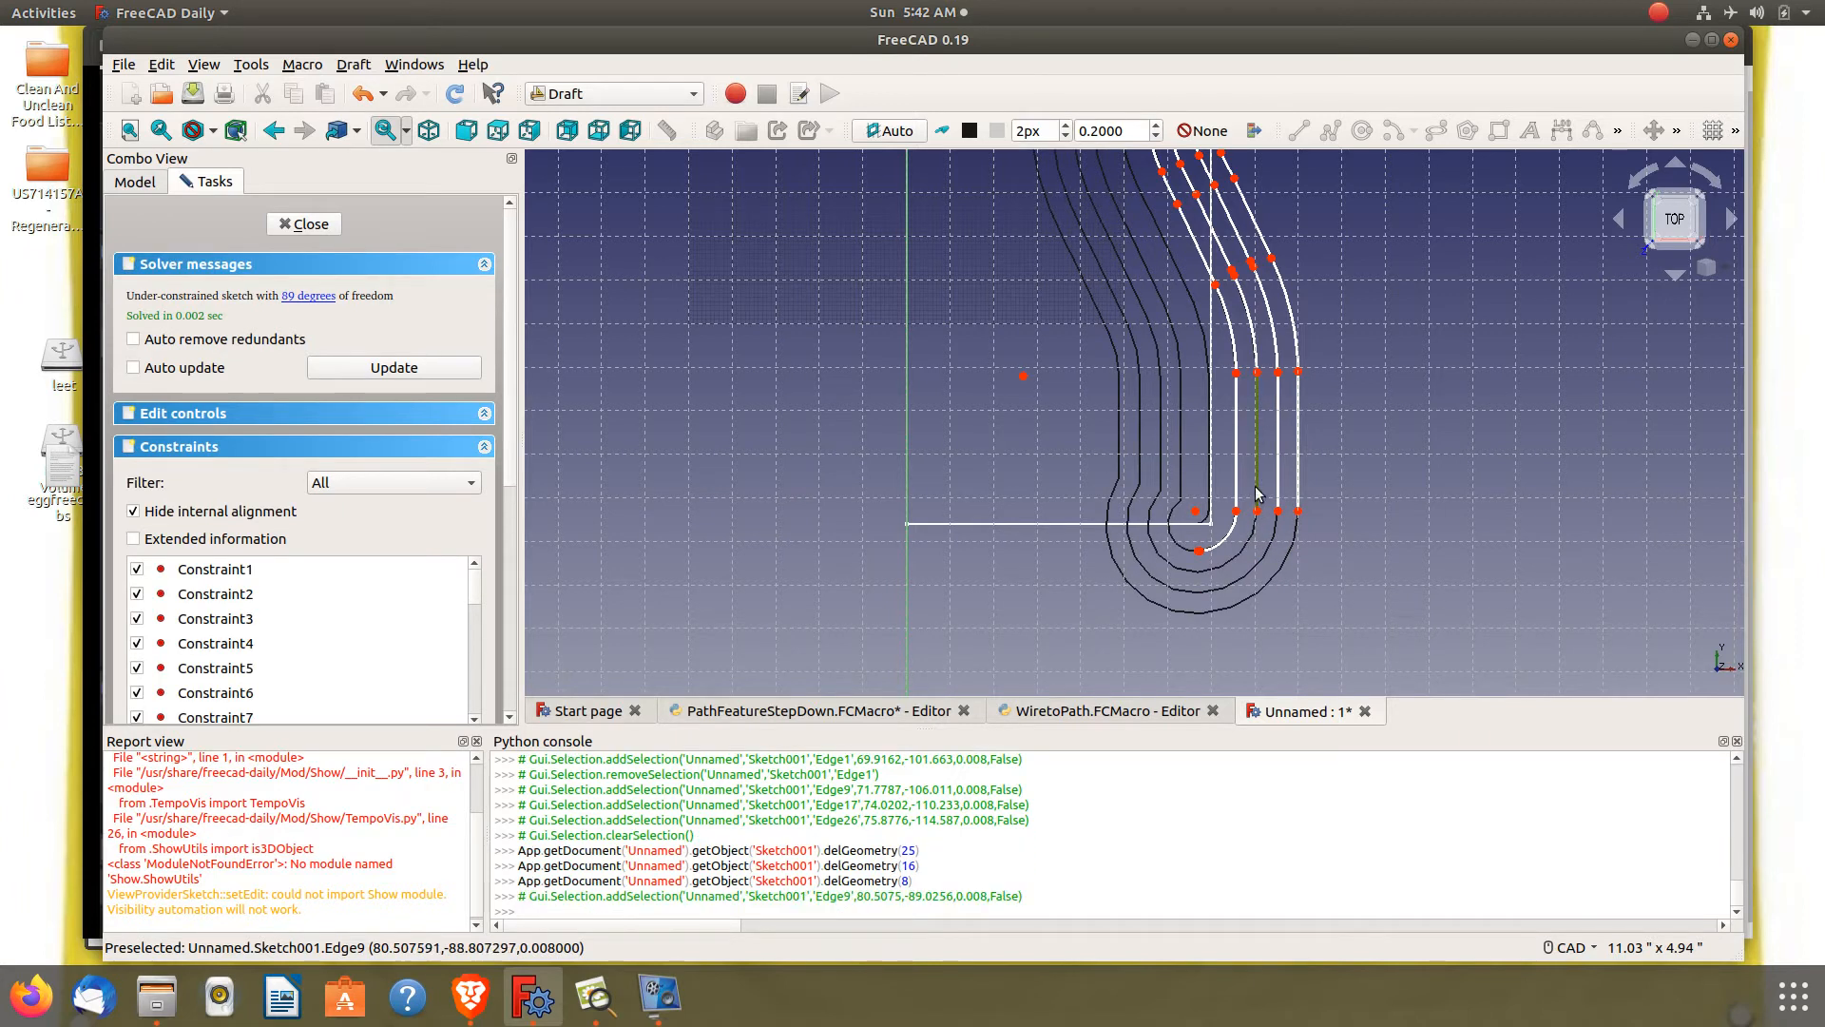
left_click(1252, 315)
left_click(1275, 333)
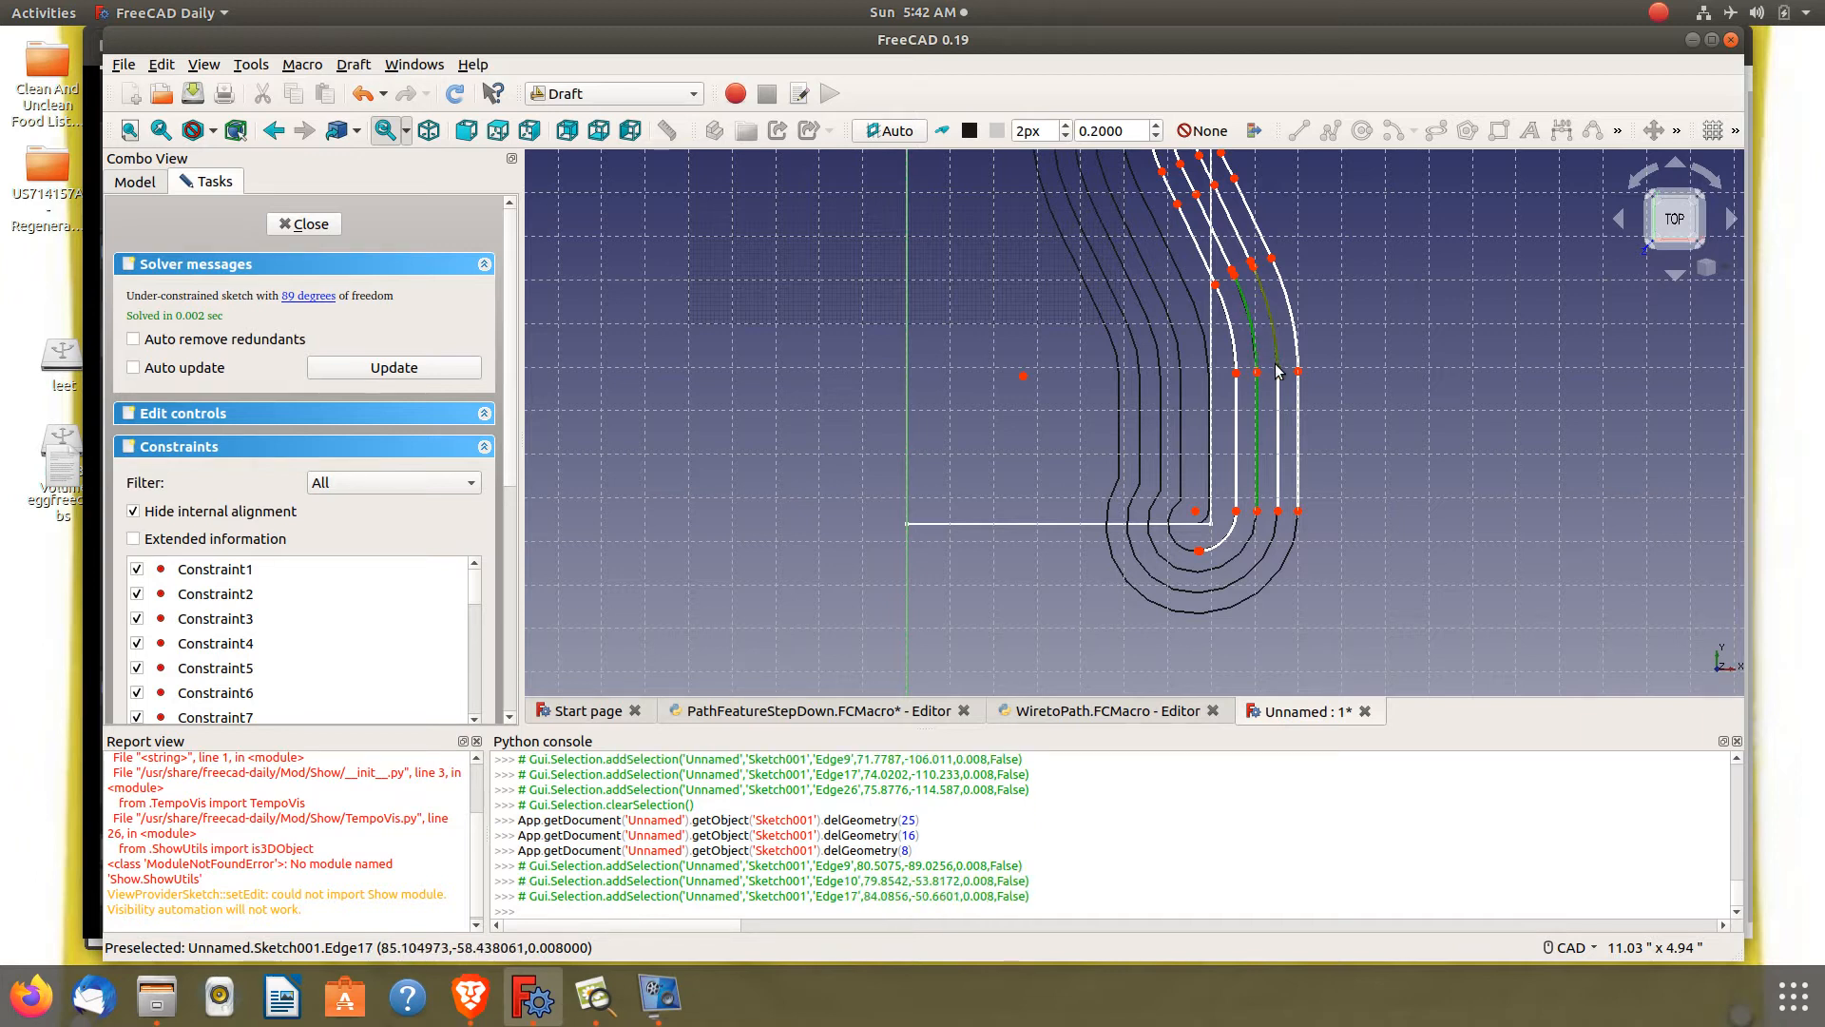
left_click(1289, 399)
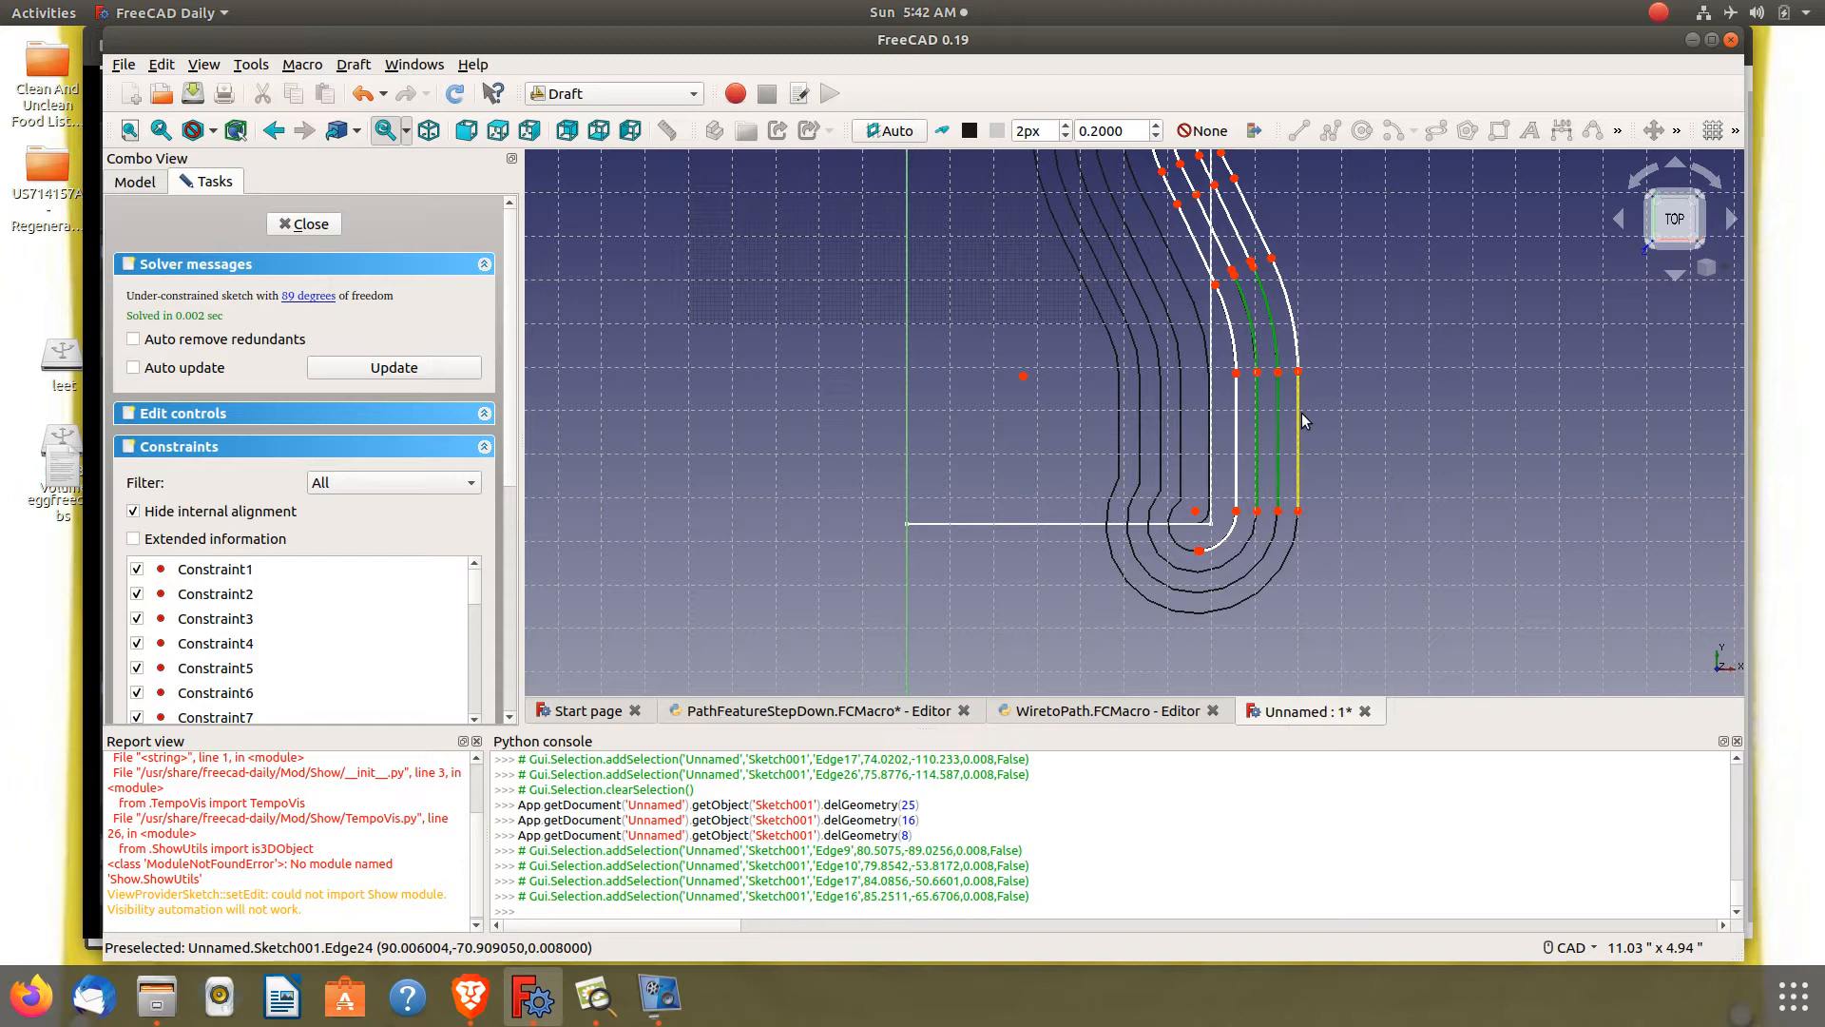
left_click(1301, 414)
left_click(1296, 335)
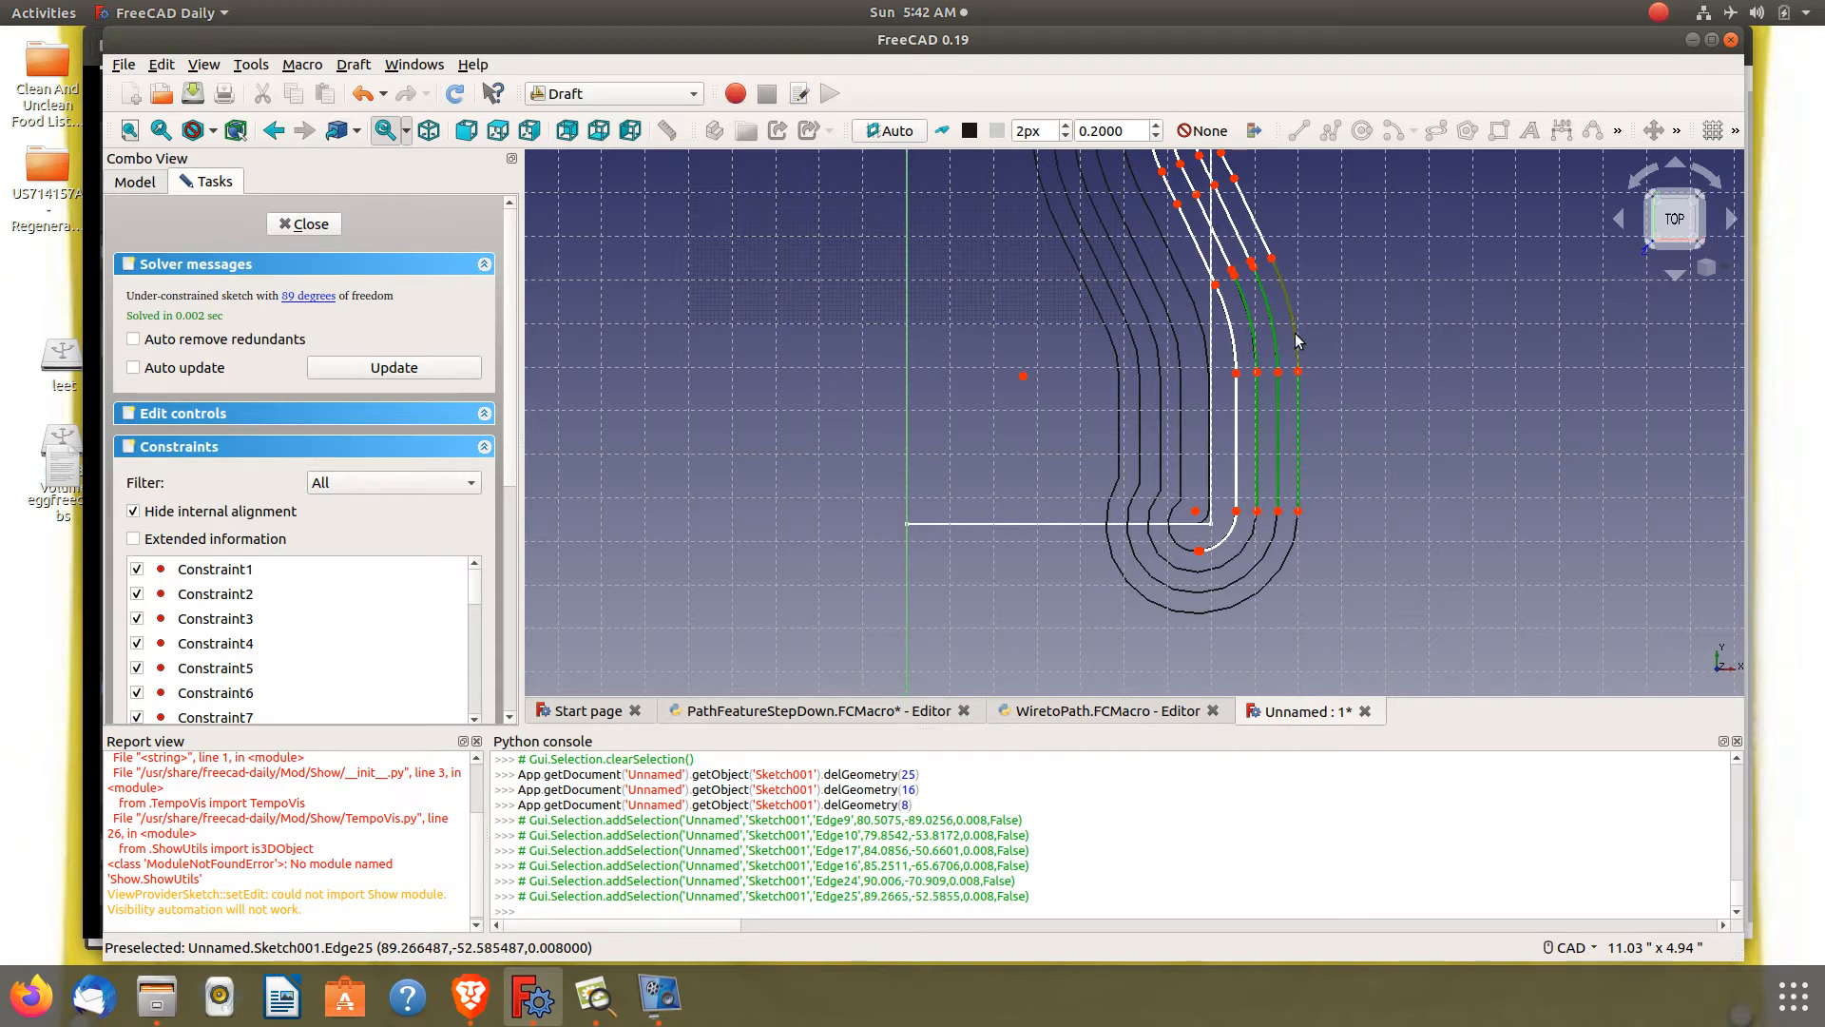
key("Delete")
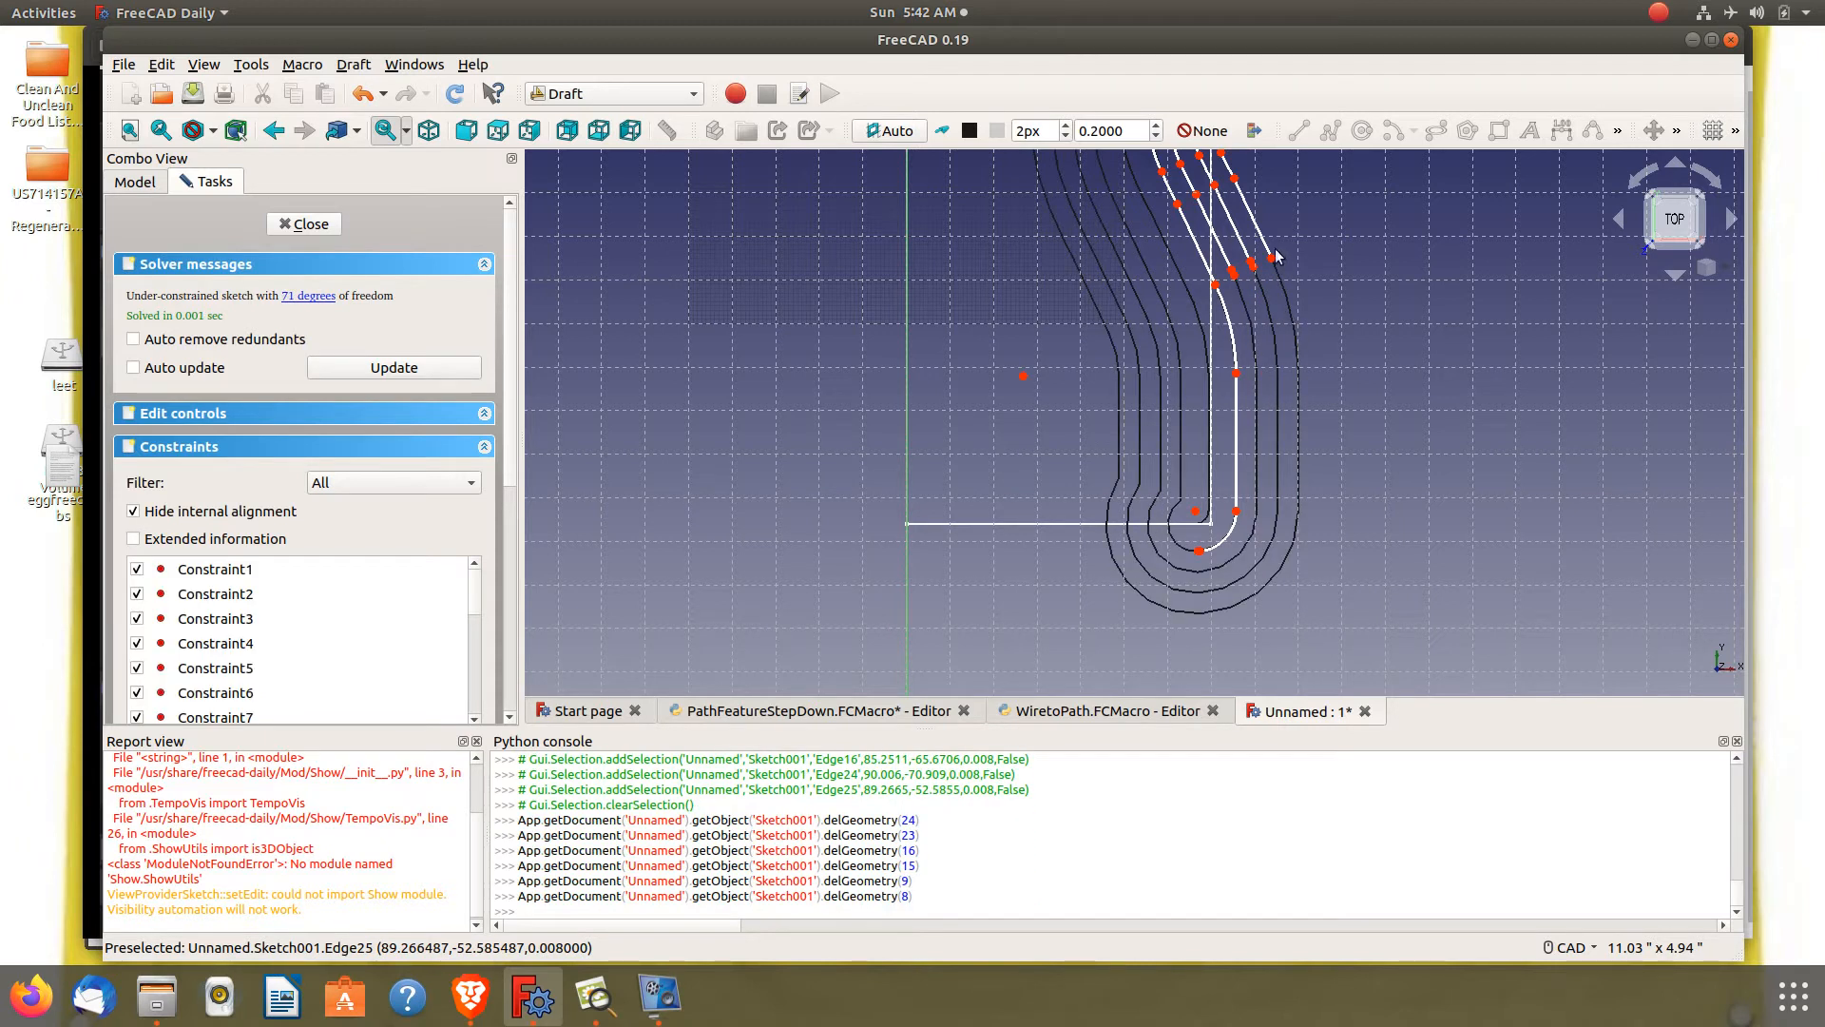
Delete the two short leftover segments at the lower ends of the two middle passes' slanted lines
scroll(1255, 246, "up", 2)
scroll(1254, 245, "up", 4)
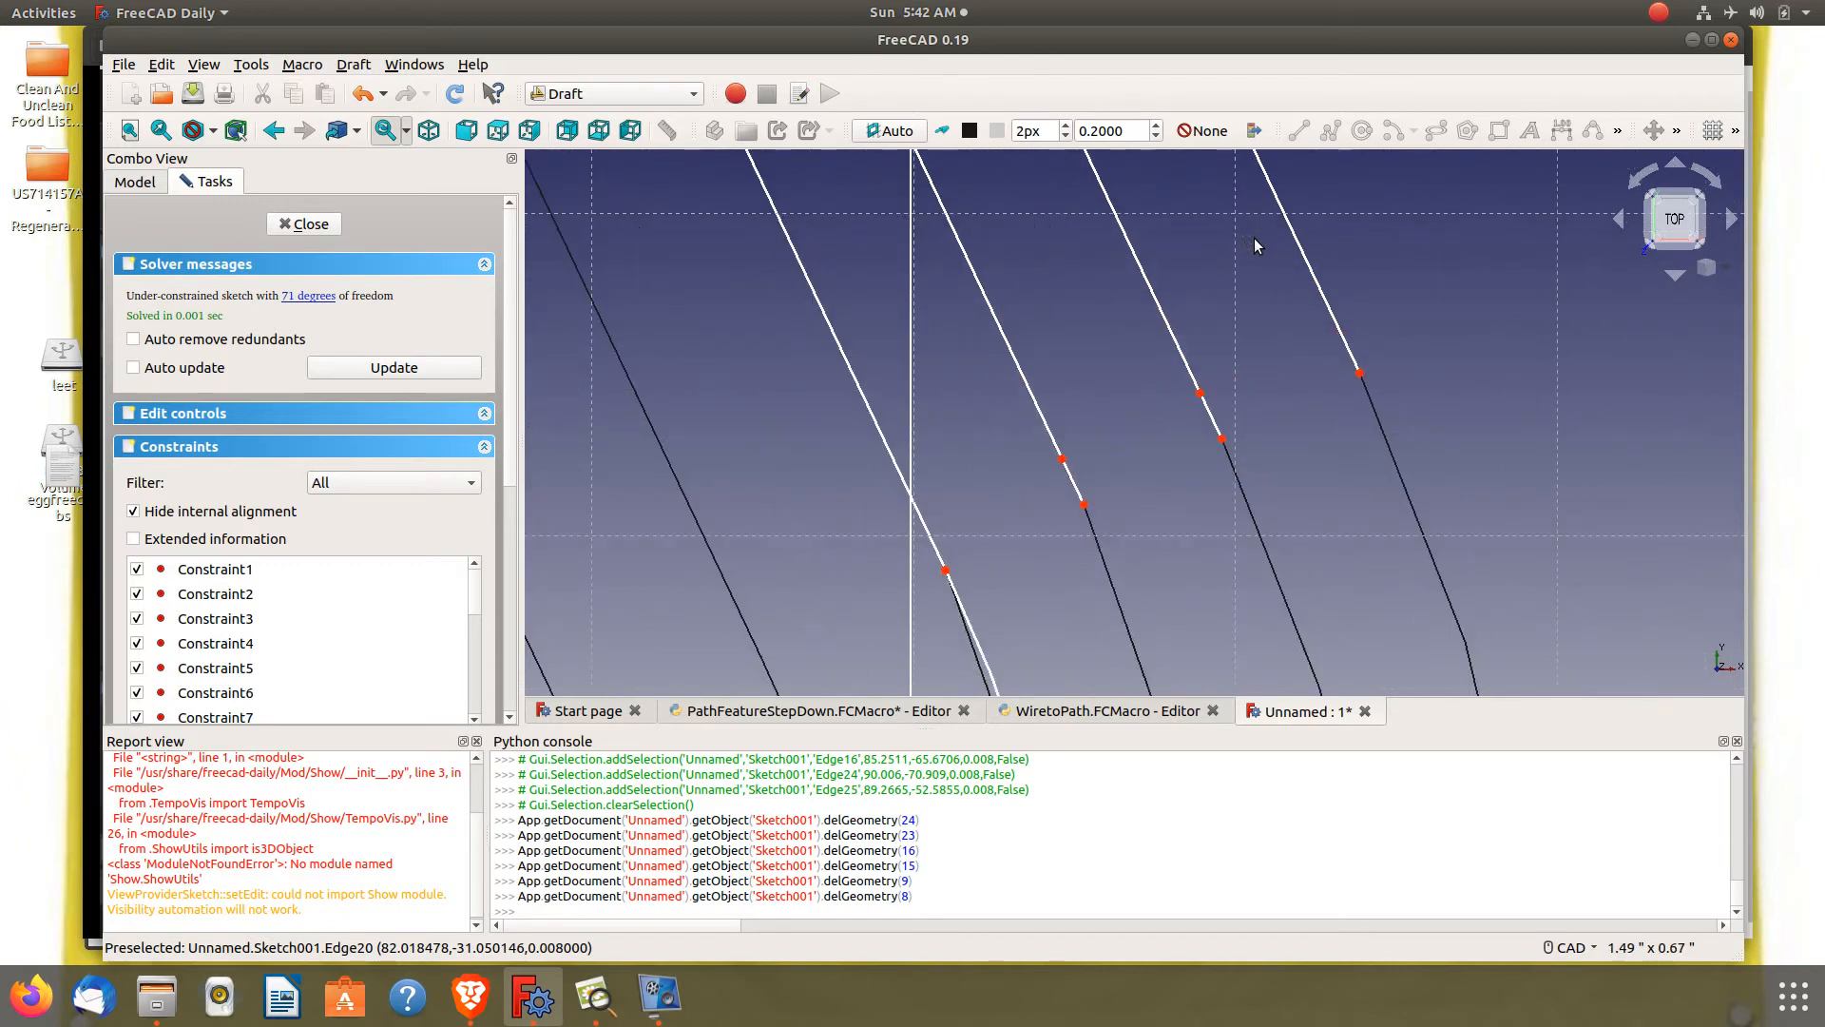
left_click(1078, 489)
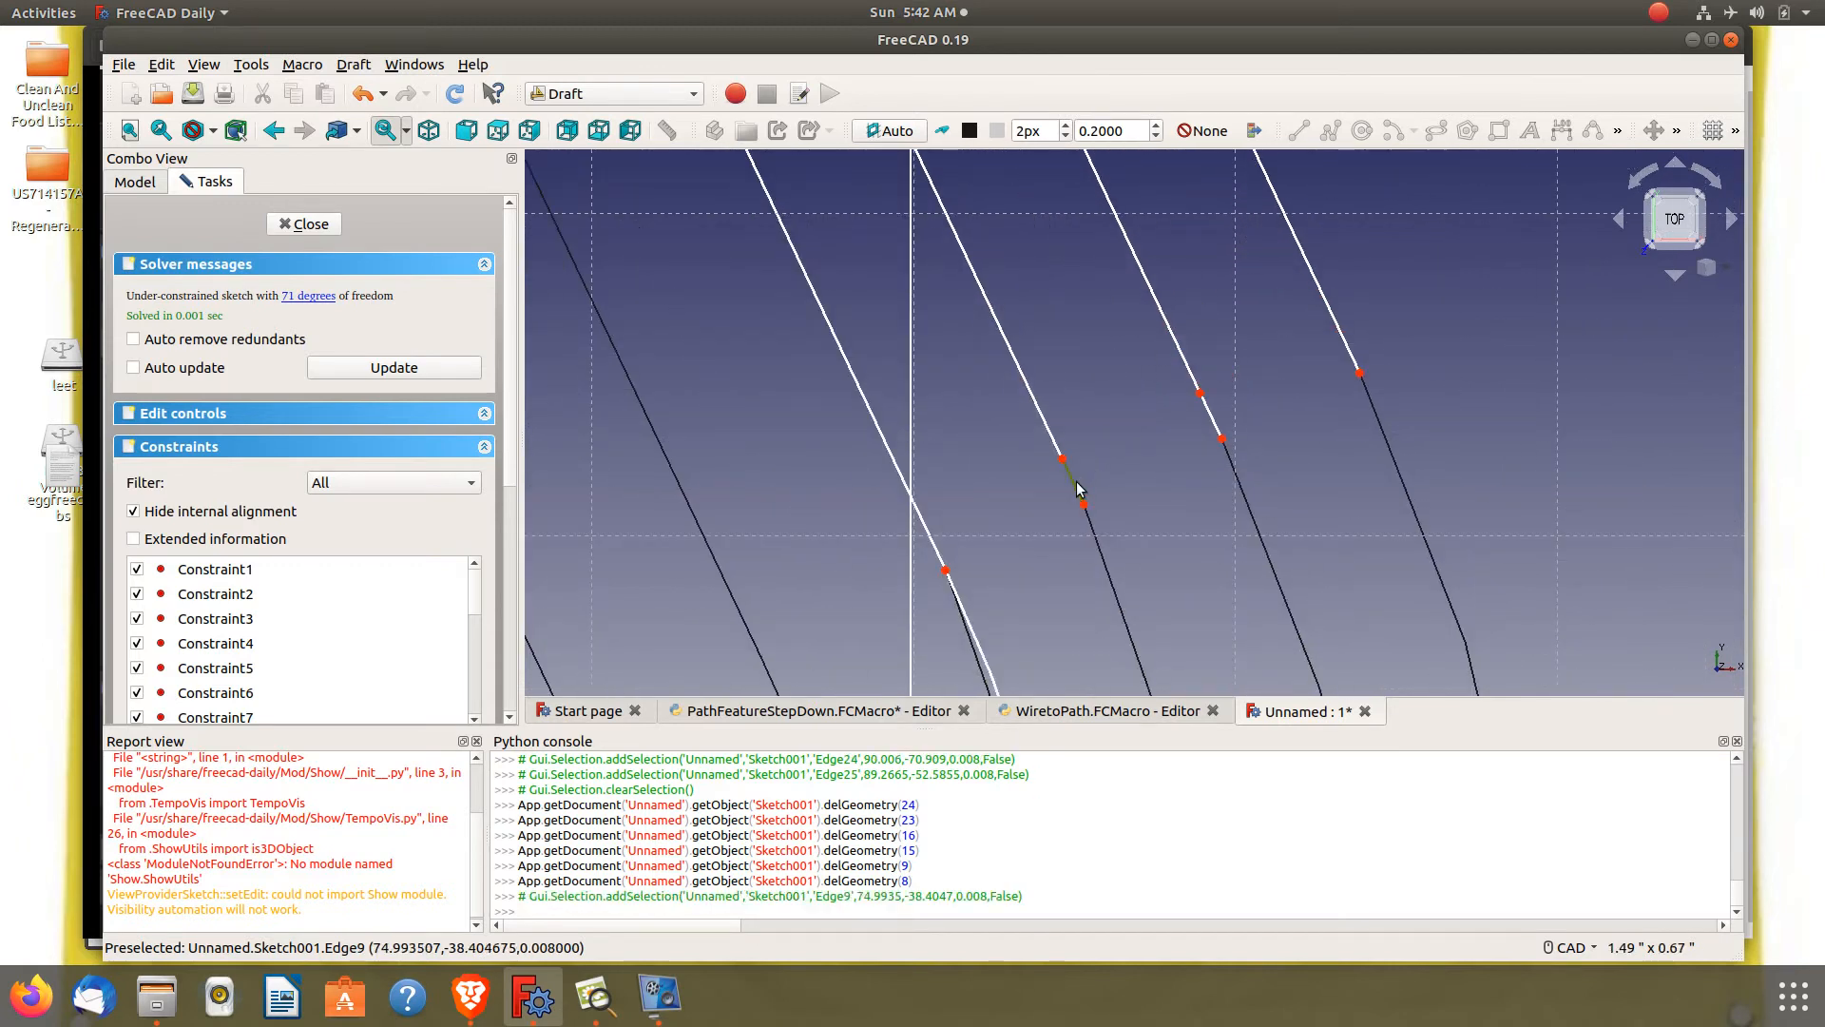
left_click(1210, 421)
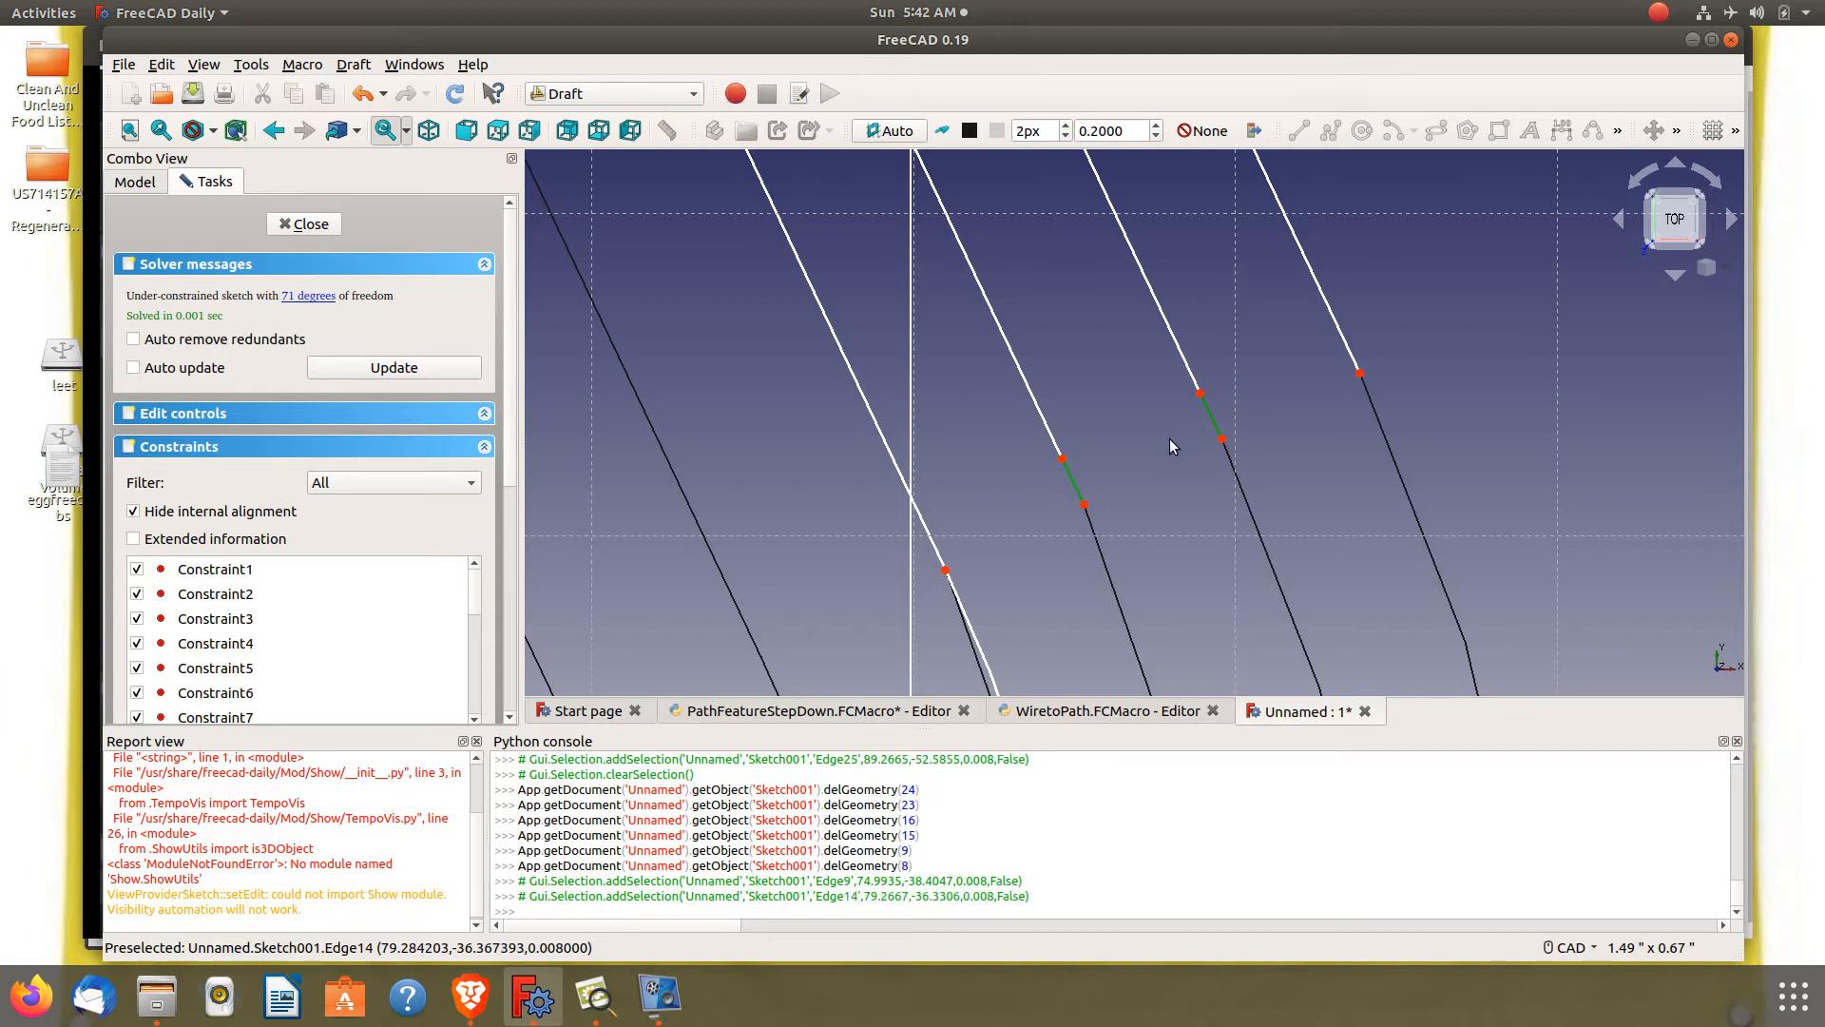
key("Delete")
Check the upper ends of the trimmed passes and finish editing the sketch
scroll(1192, 448, "down", 5)
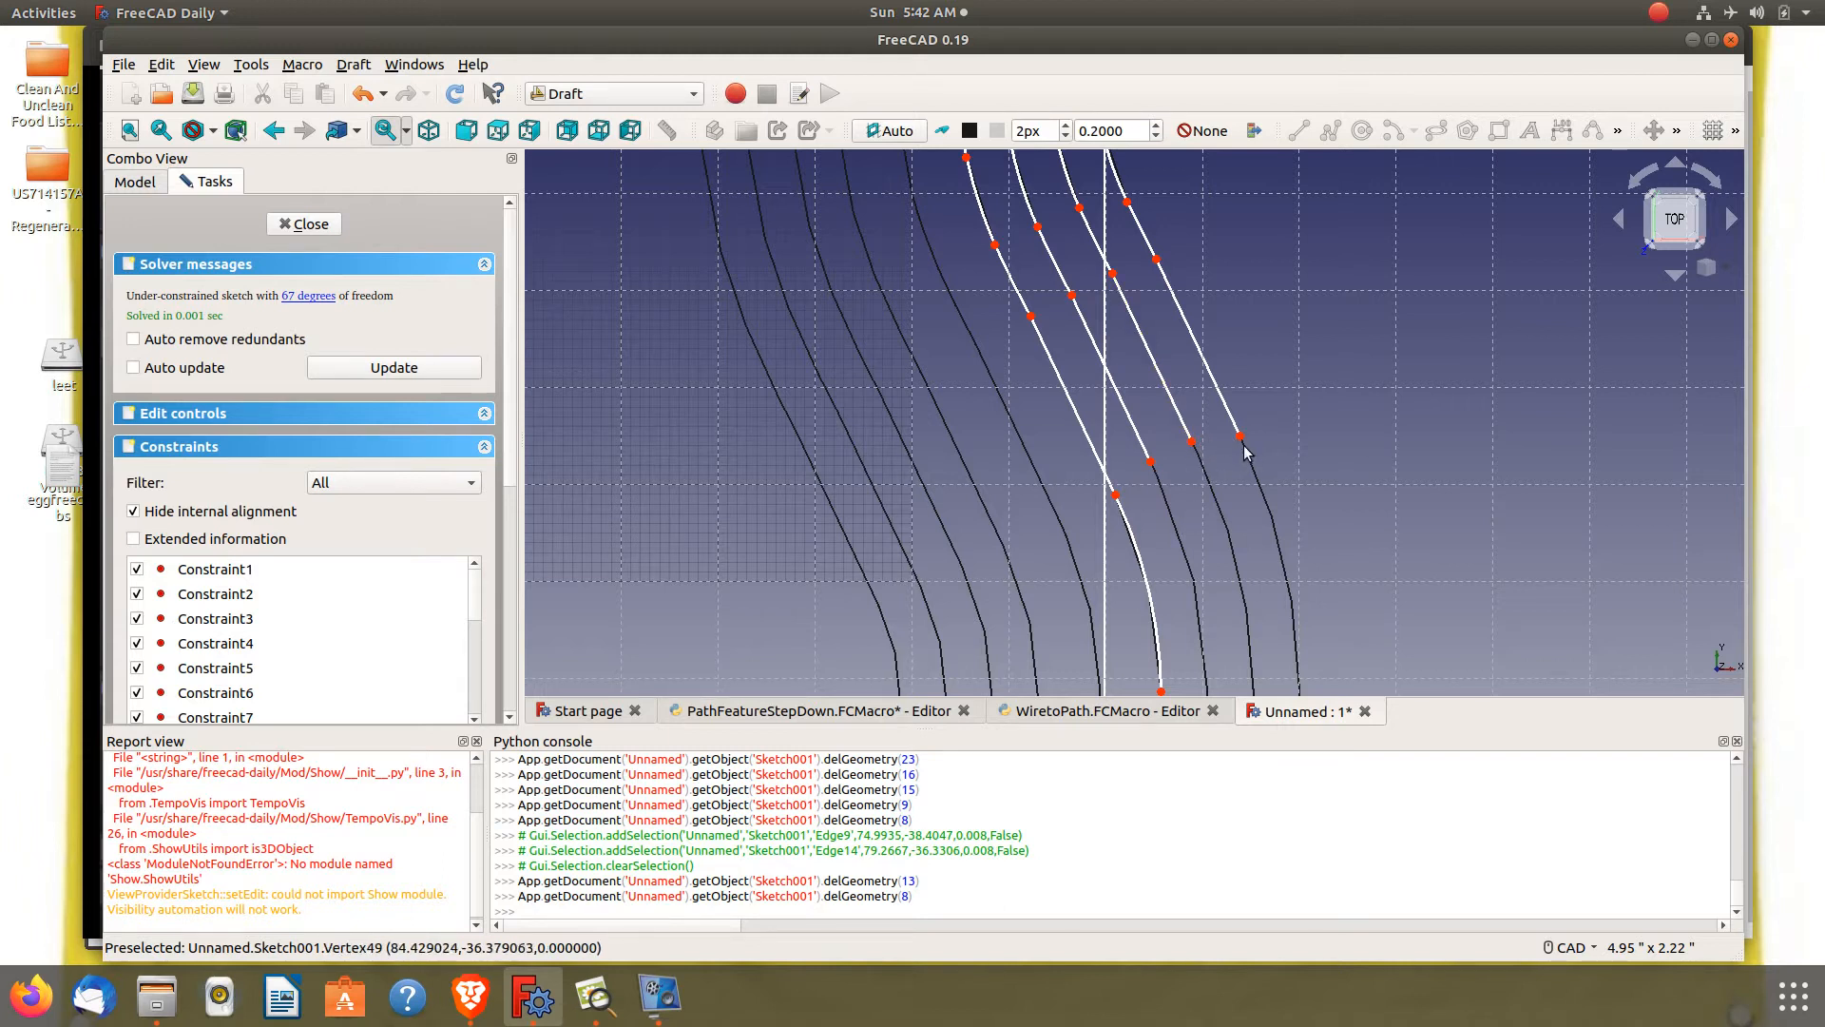
scroll(1233, 444, "down", 4)
scroll(1131, 261, "up", 6)
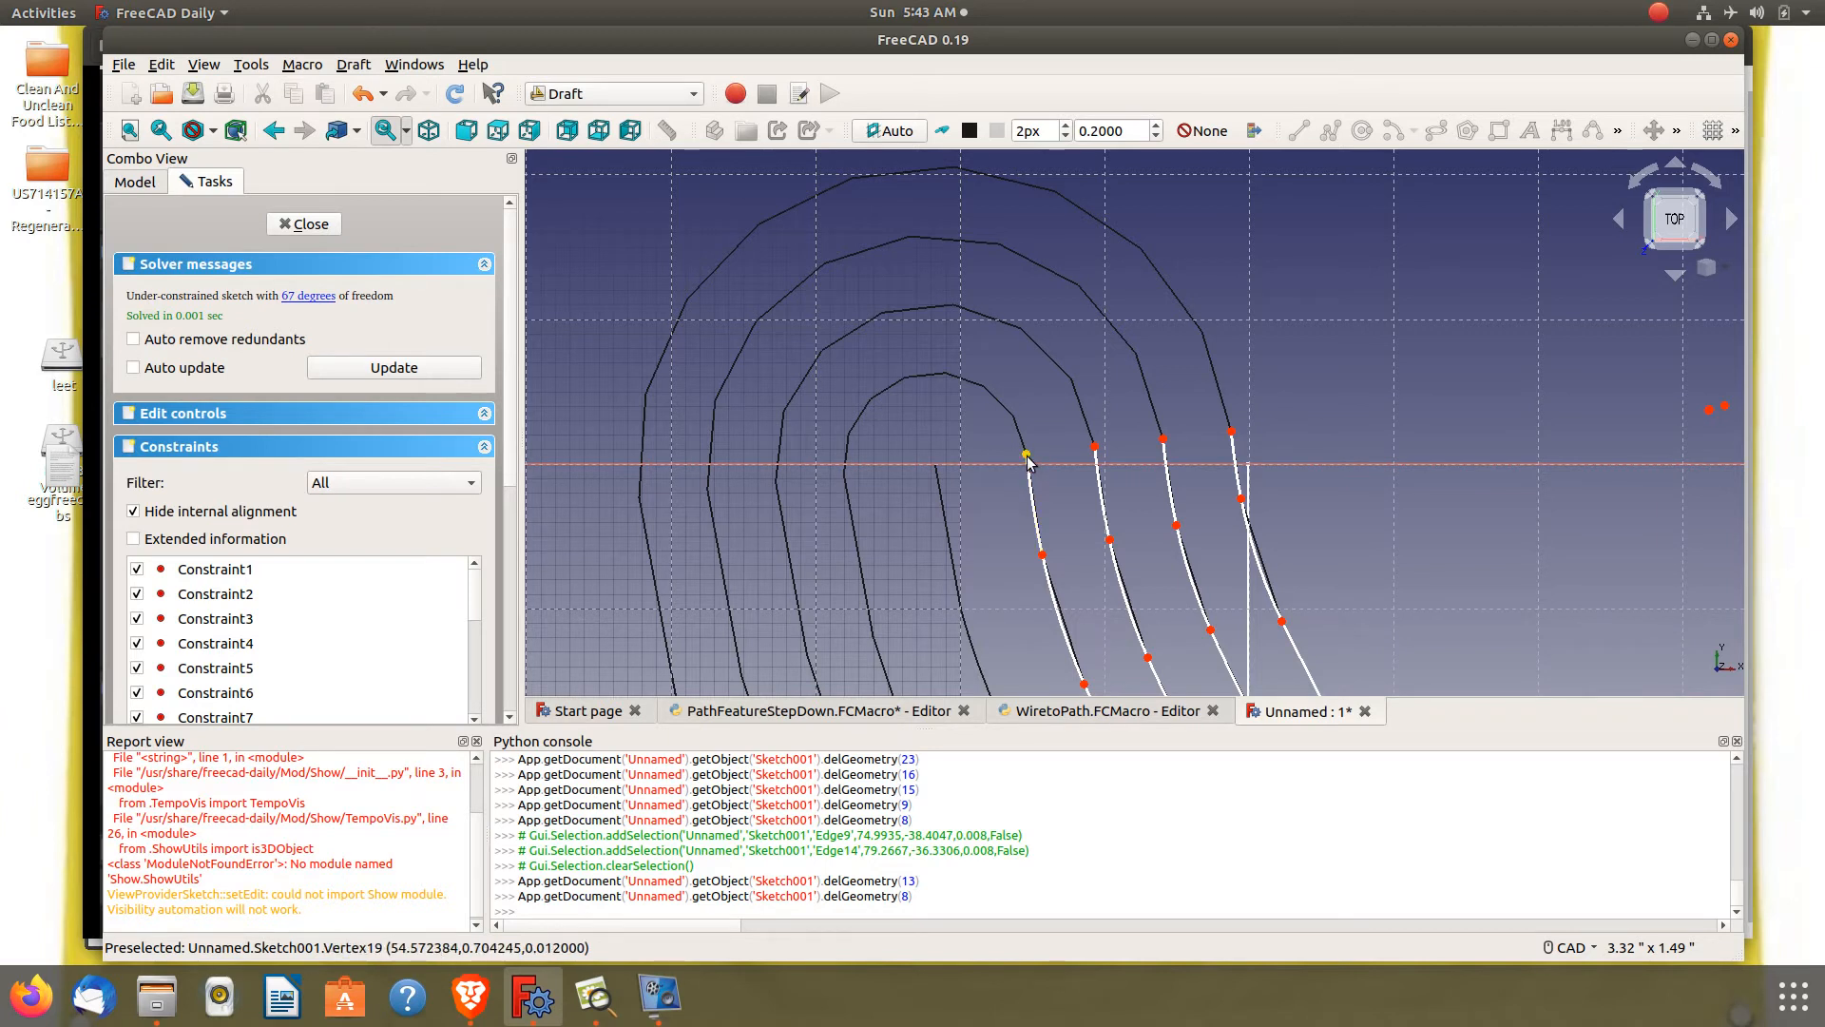
left_click(306, 224)
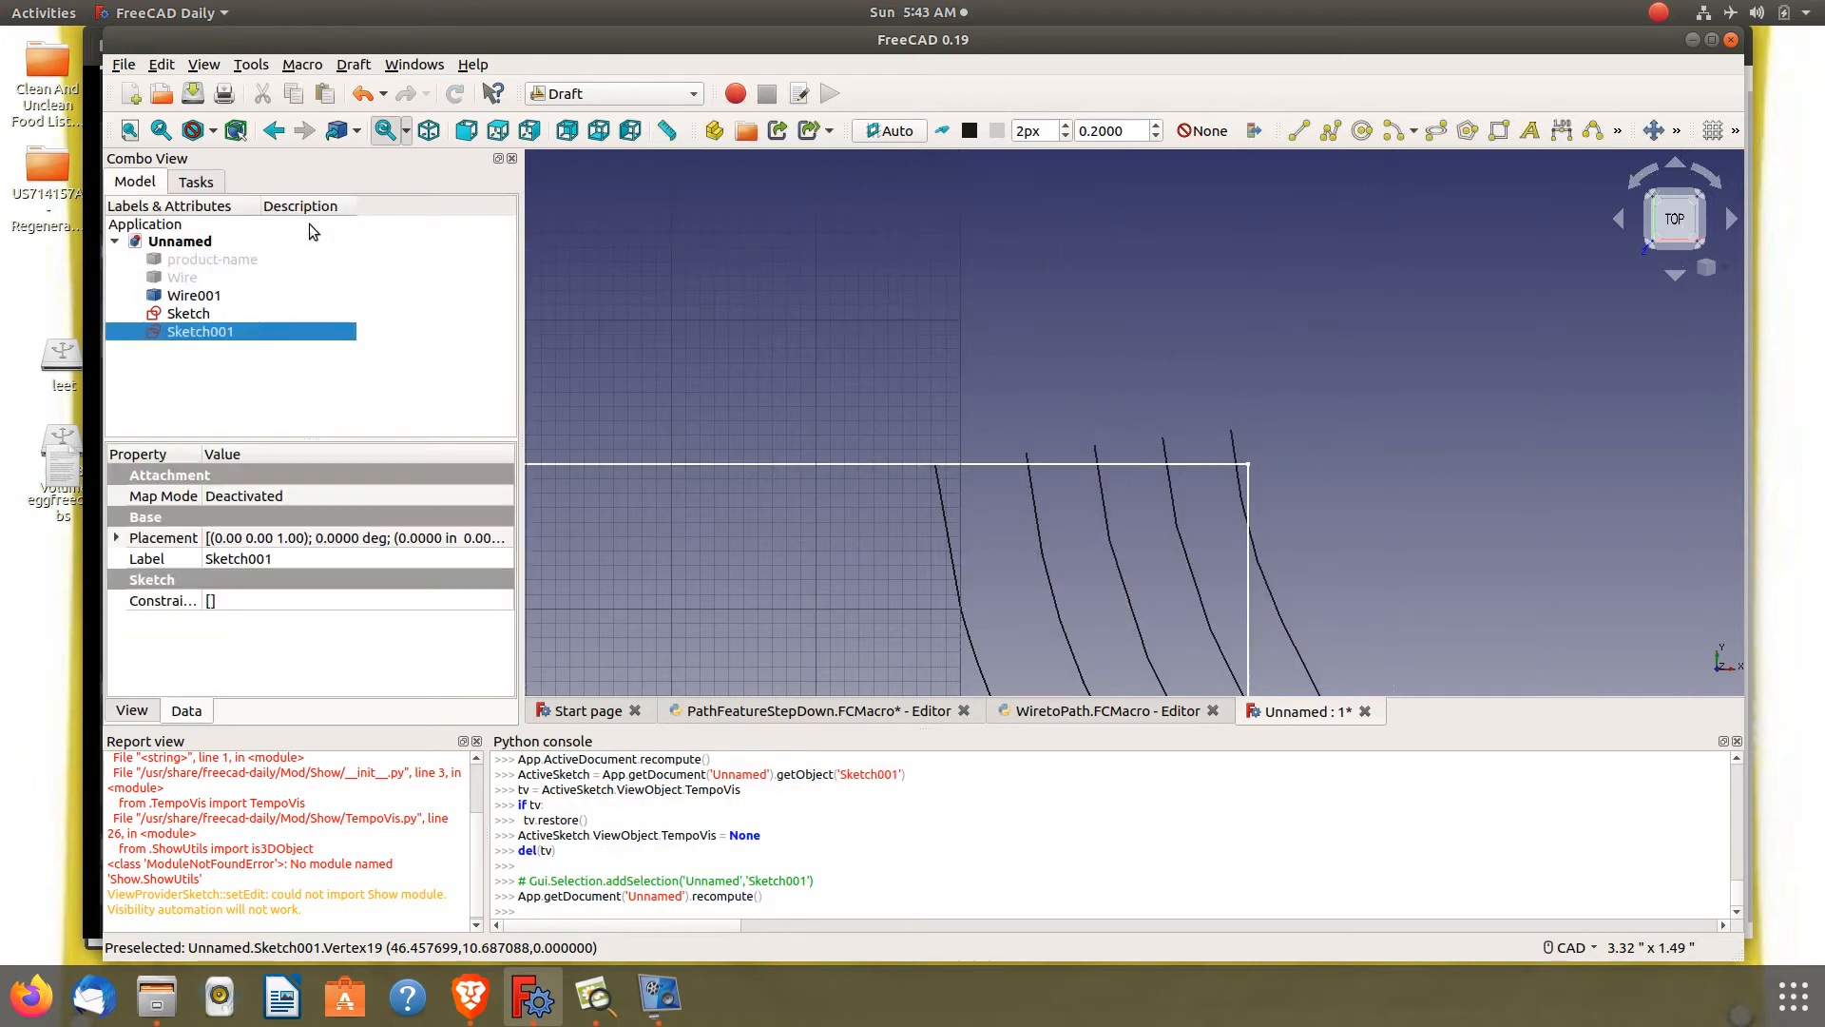
scroll(994, 295, "down", 6)
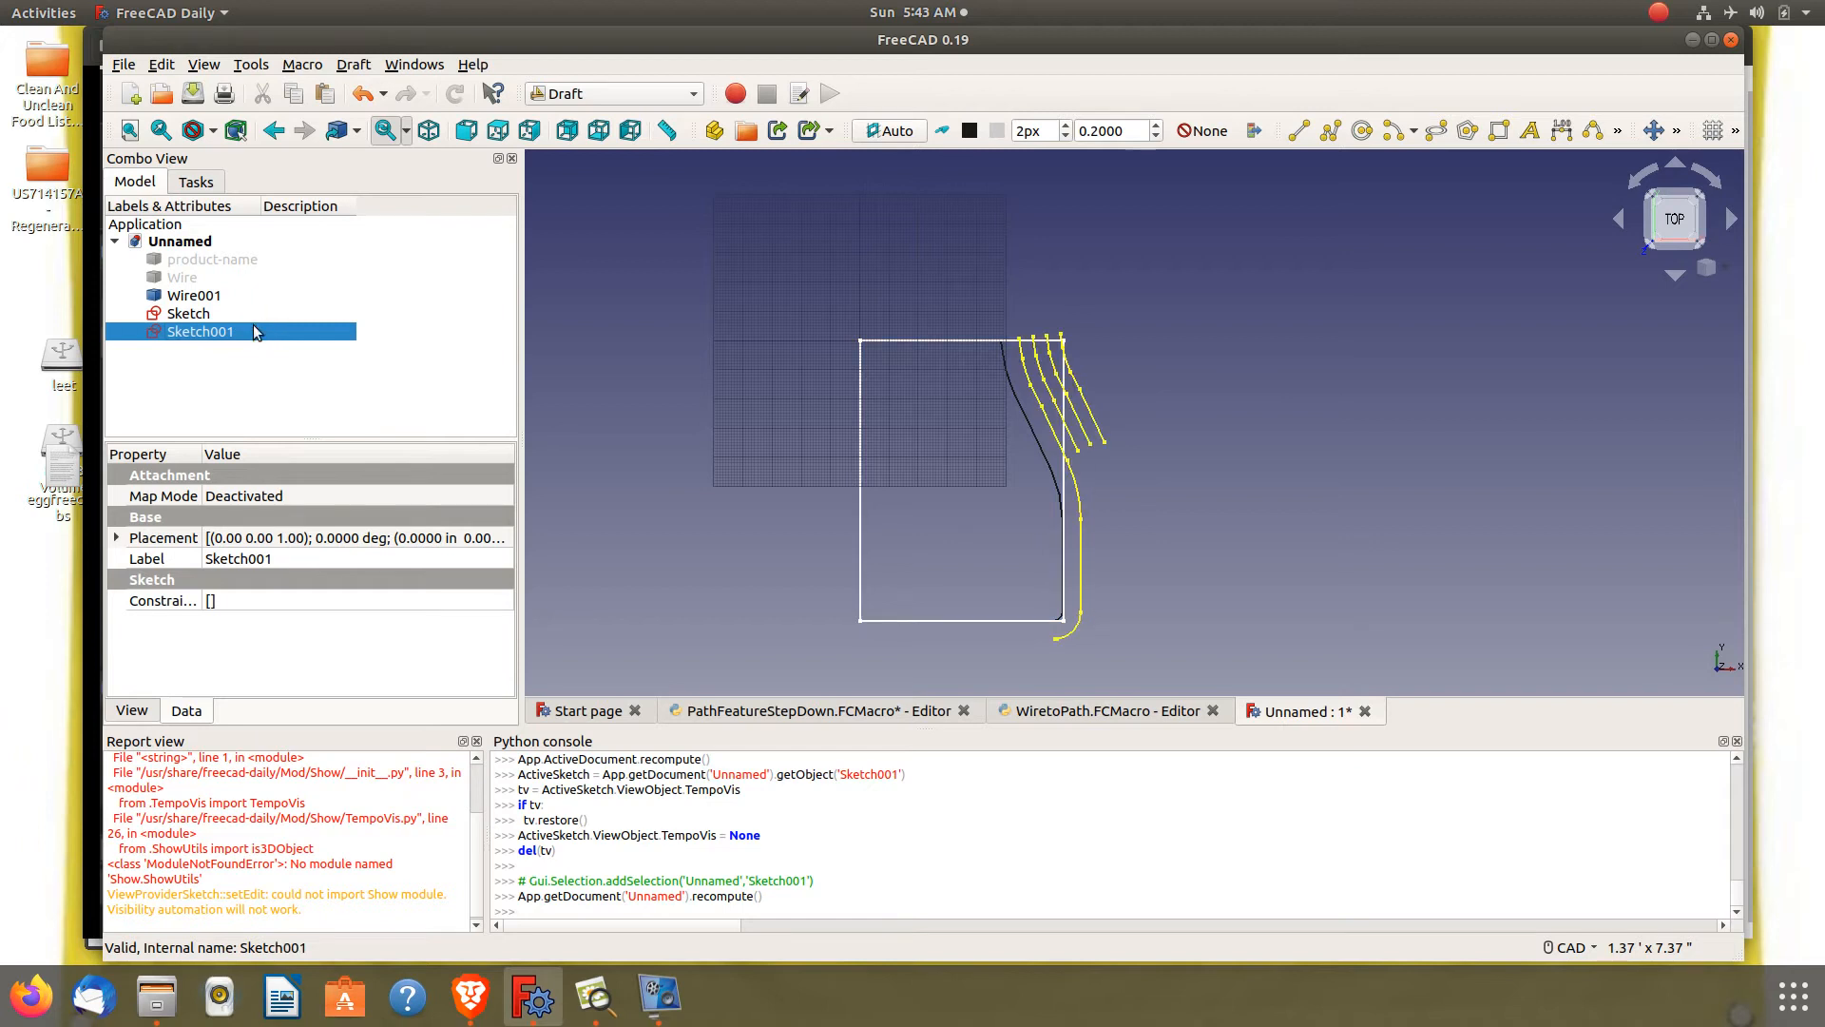
Switch to the Path workbench and clear the messages in the report view
left_click(569, 95)
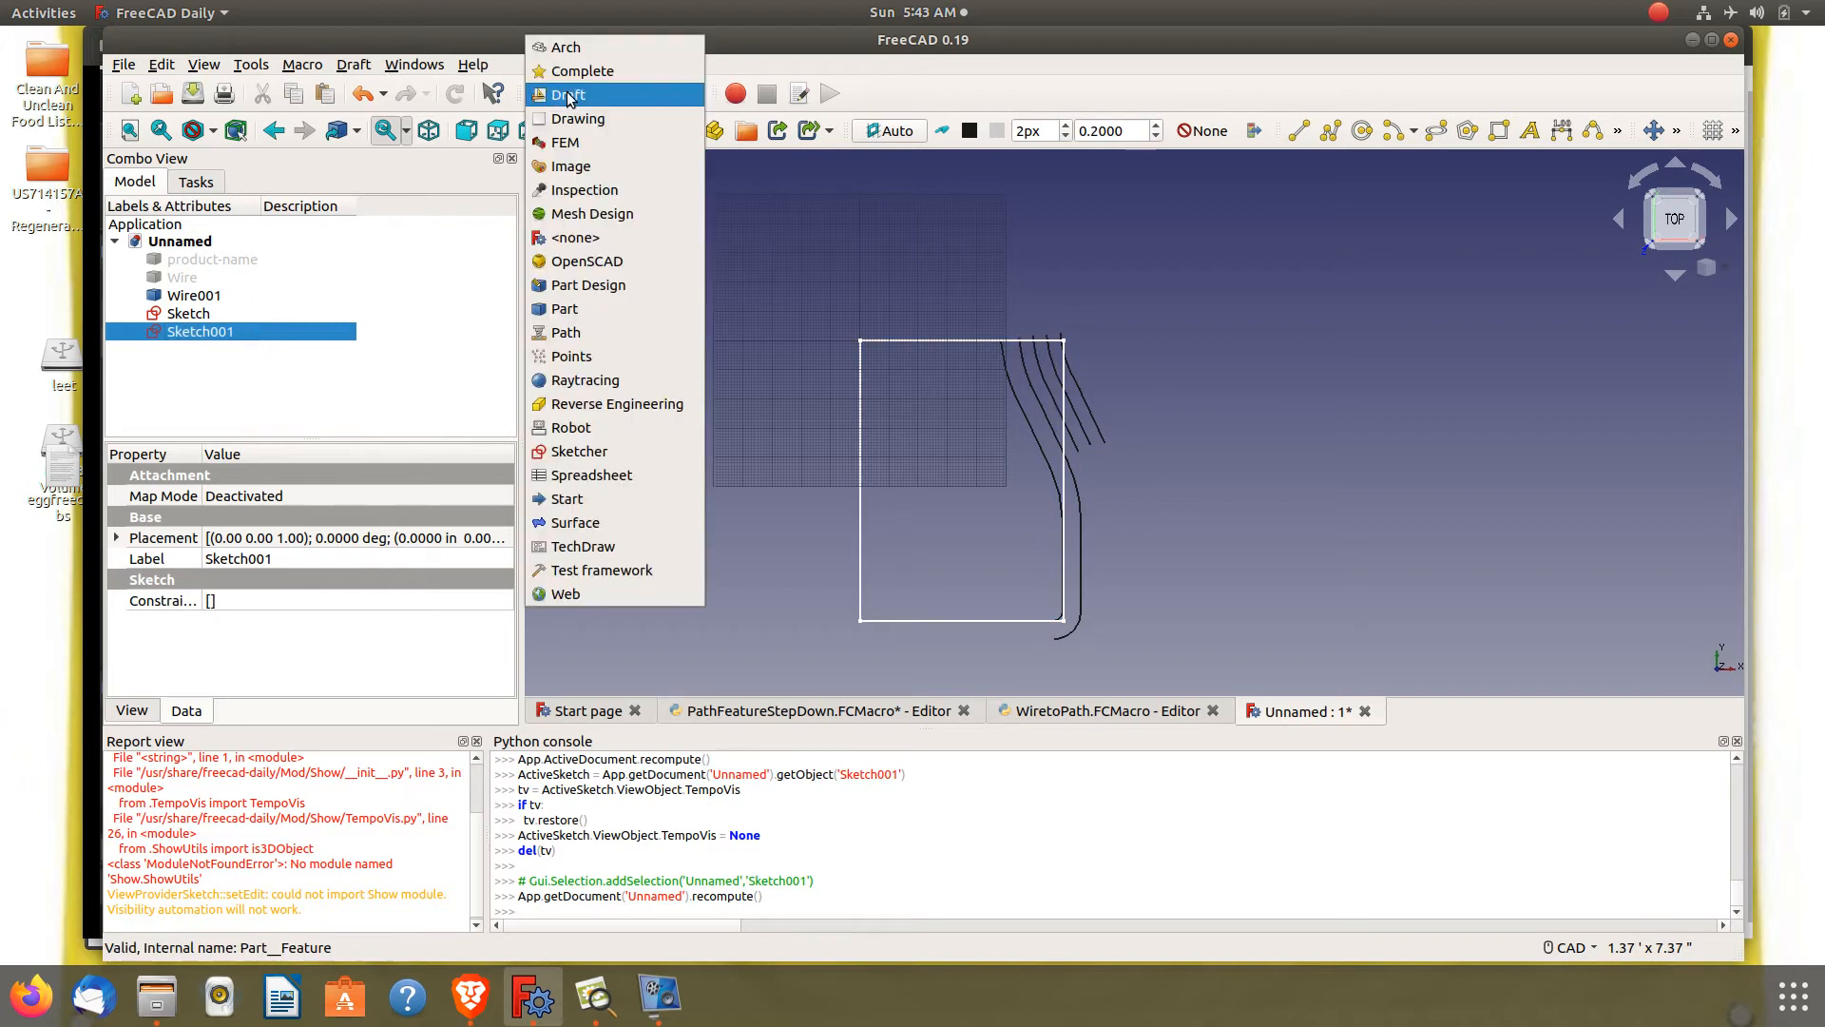
left_click(561, 332)
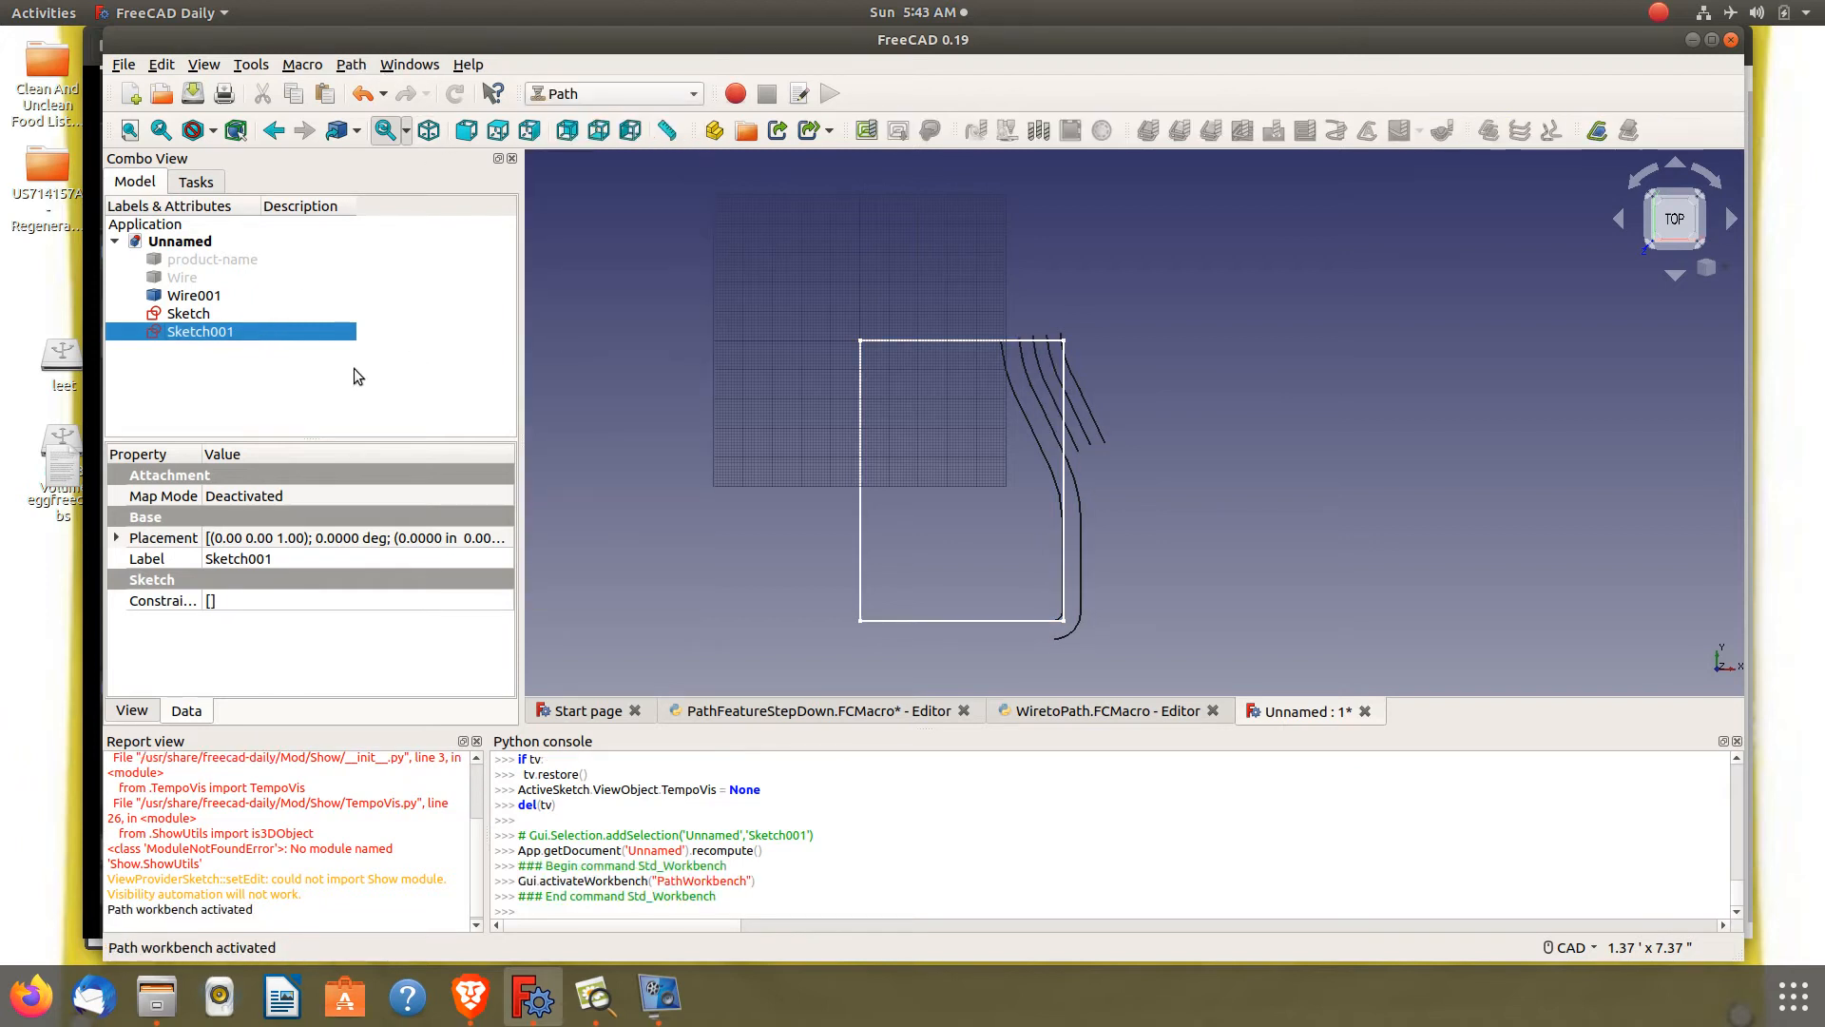
right_click(424, 778)
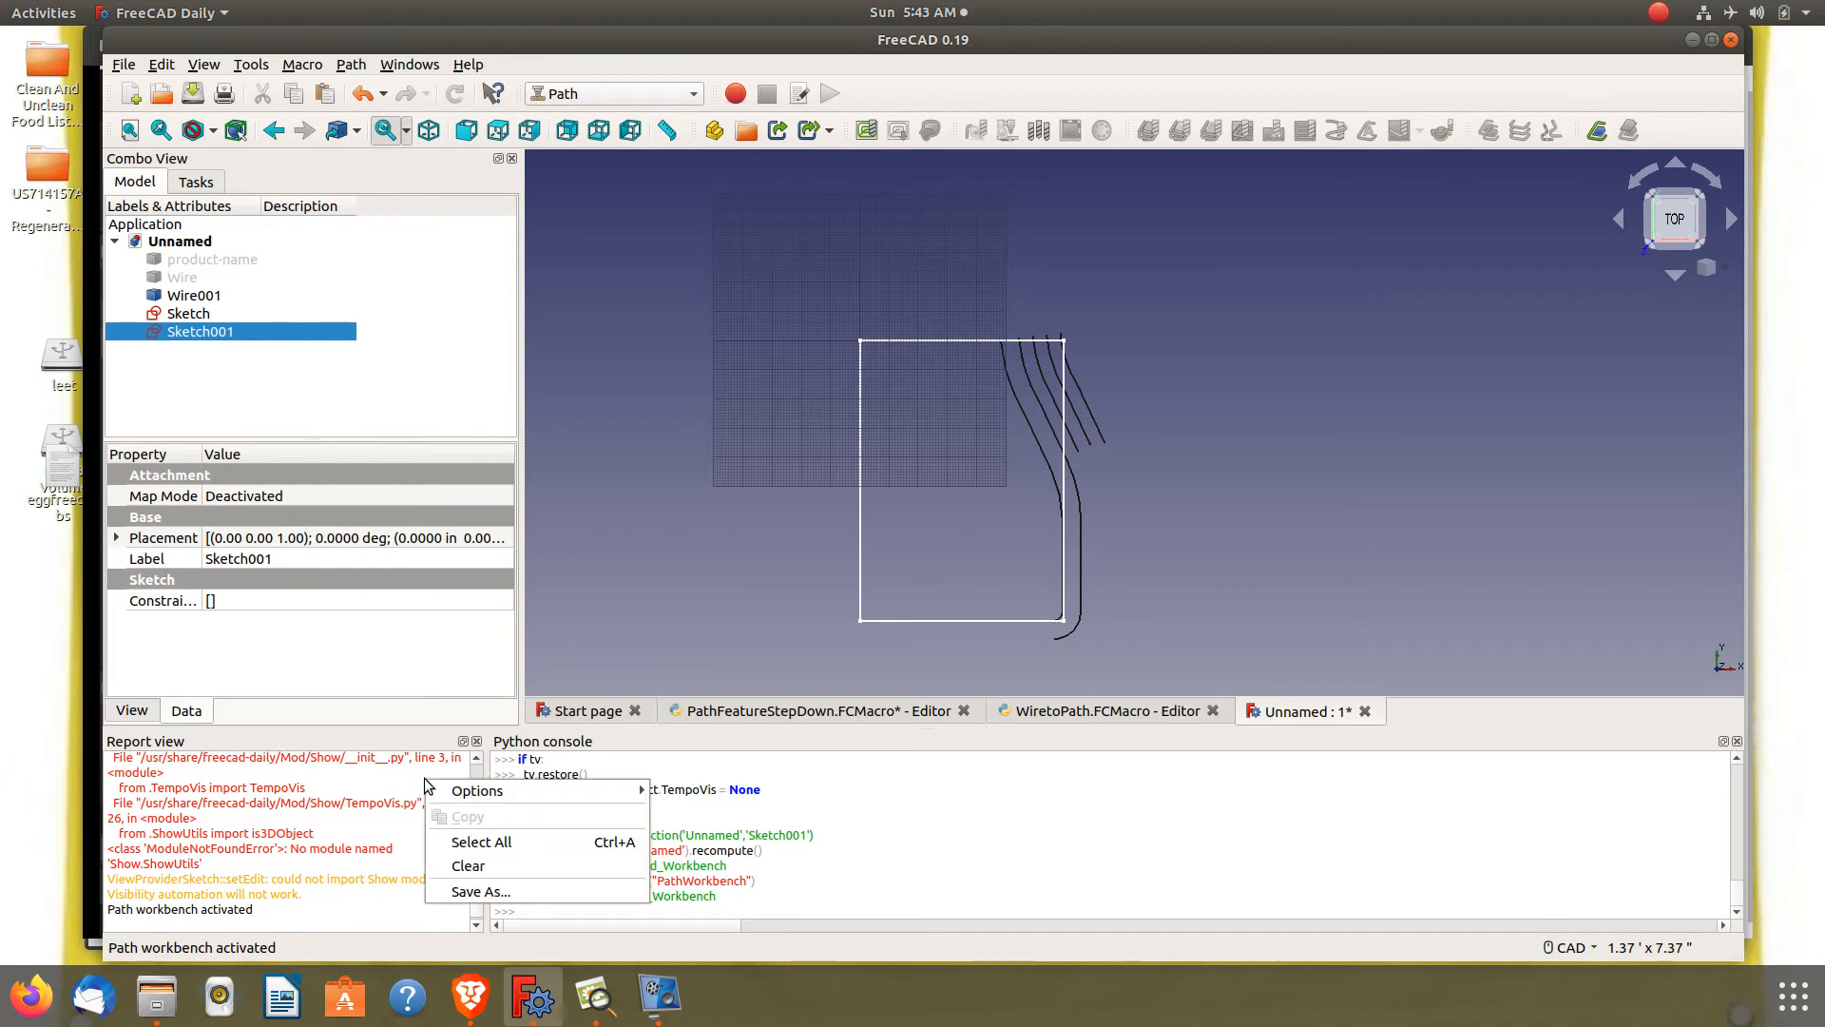
left_click(456, 865)
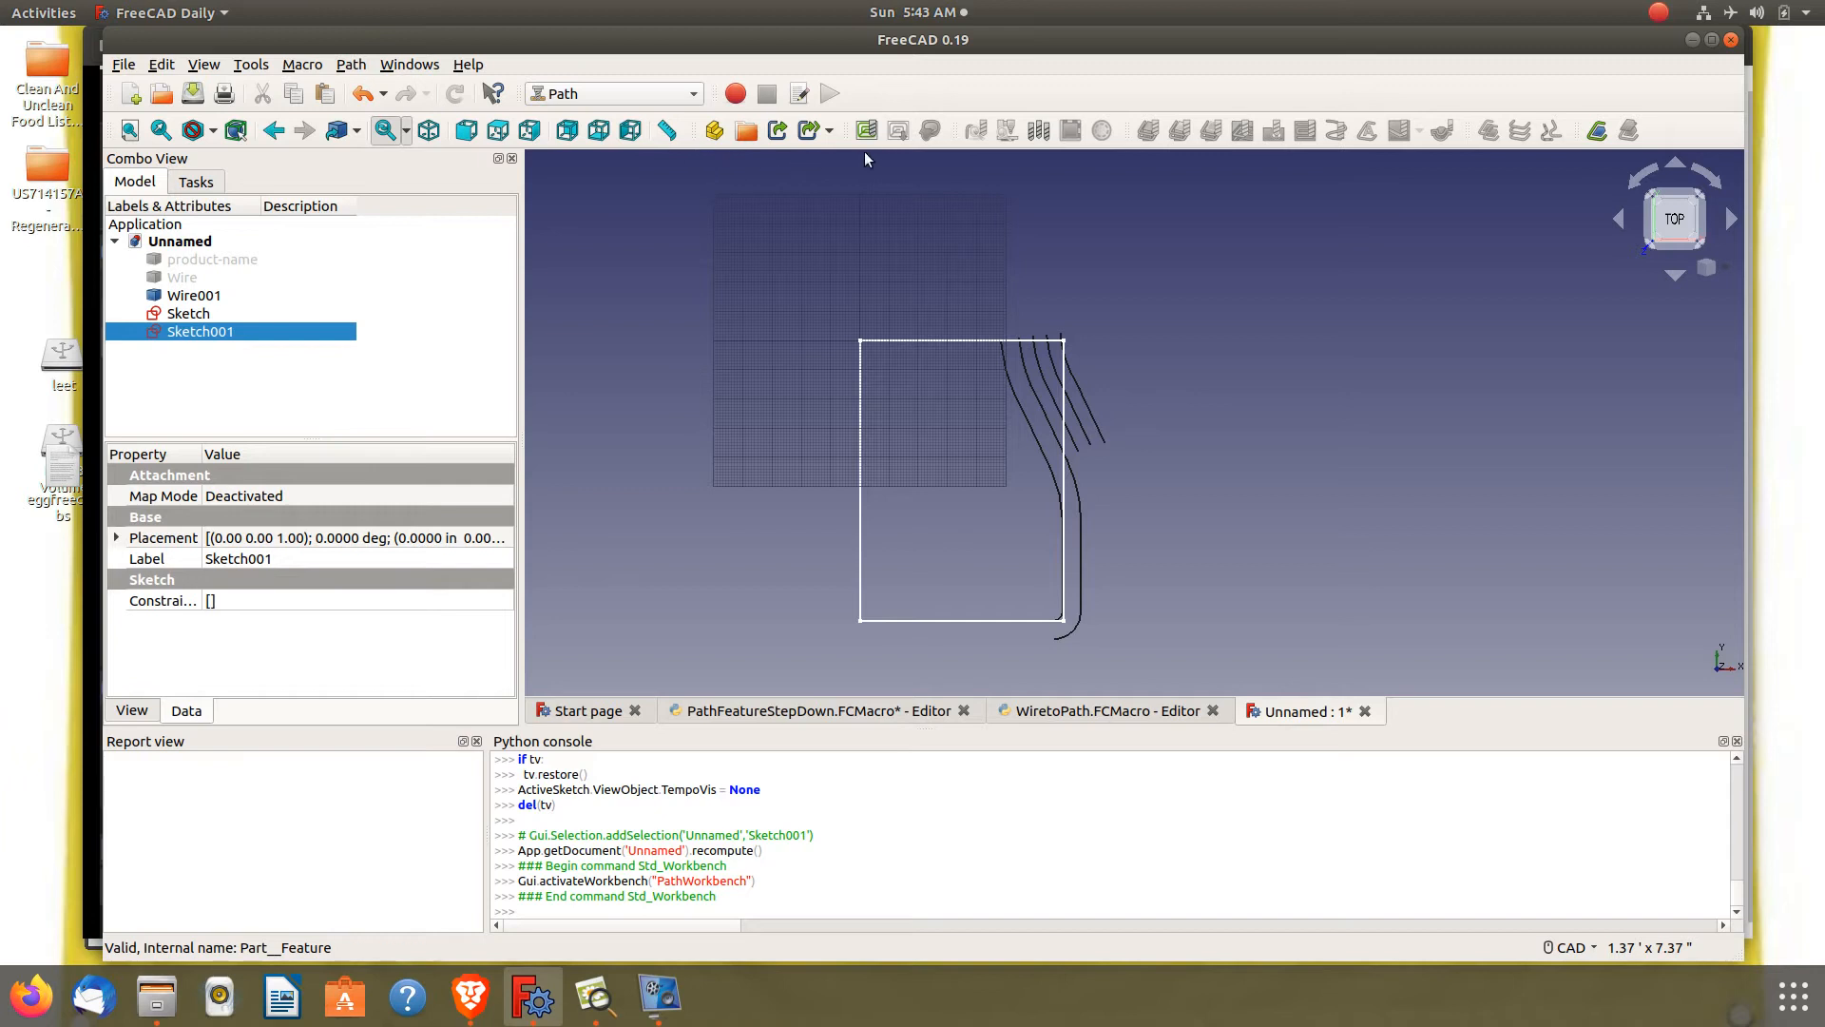
Create a path from the shape of Sketch001
left_click(351, 65)
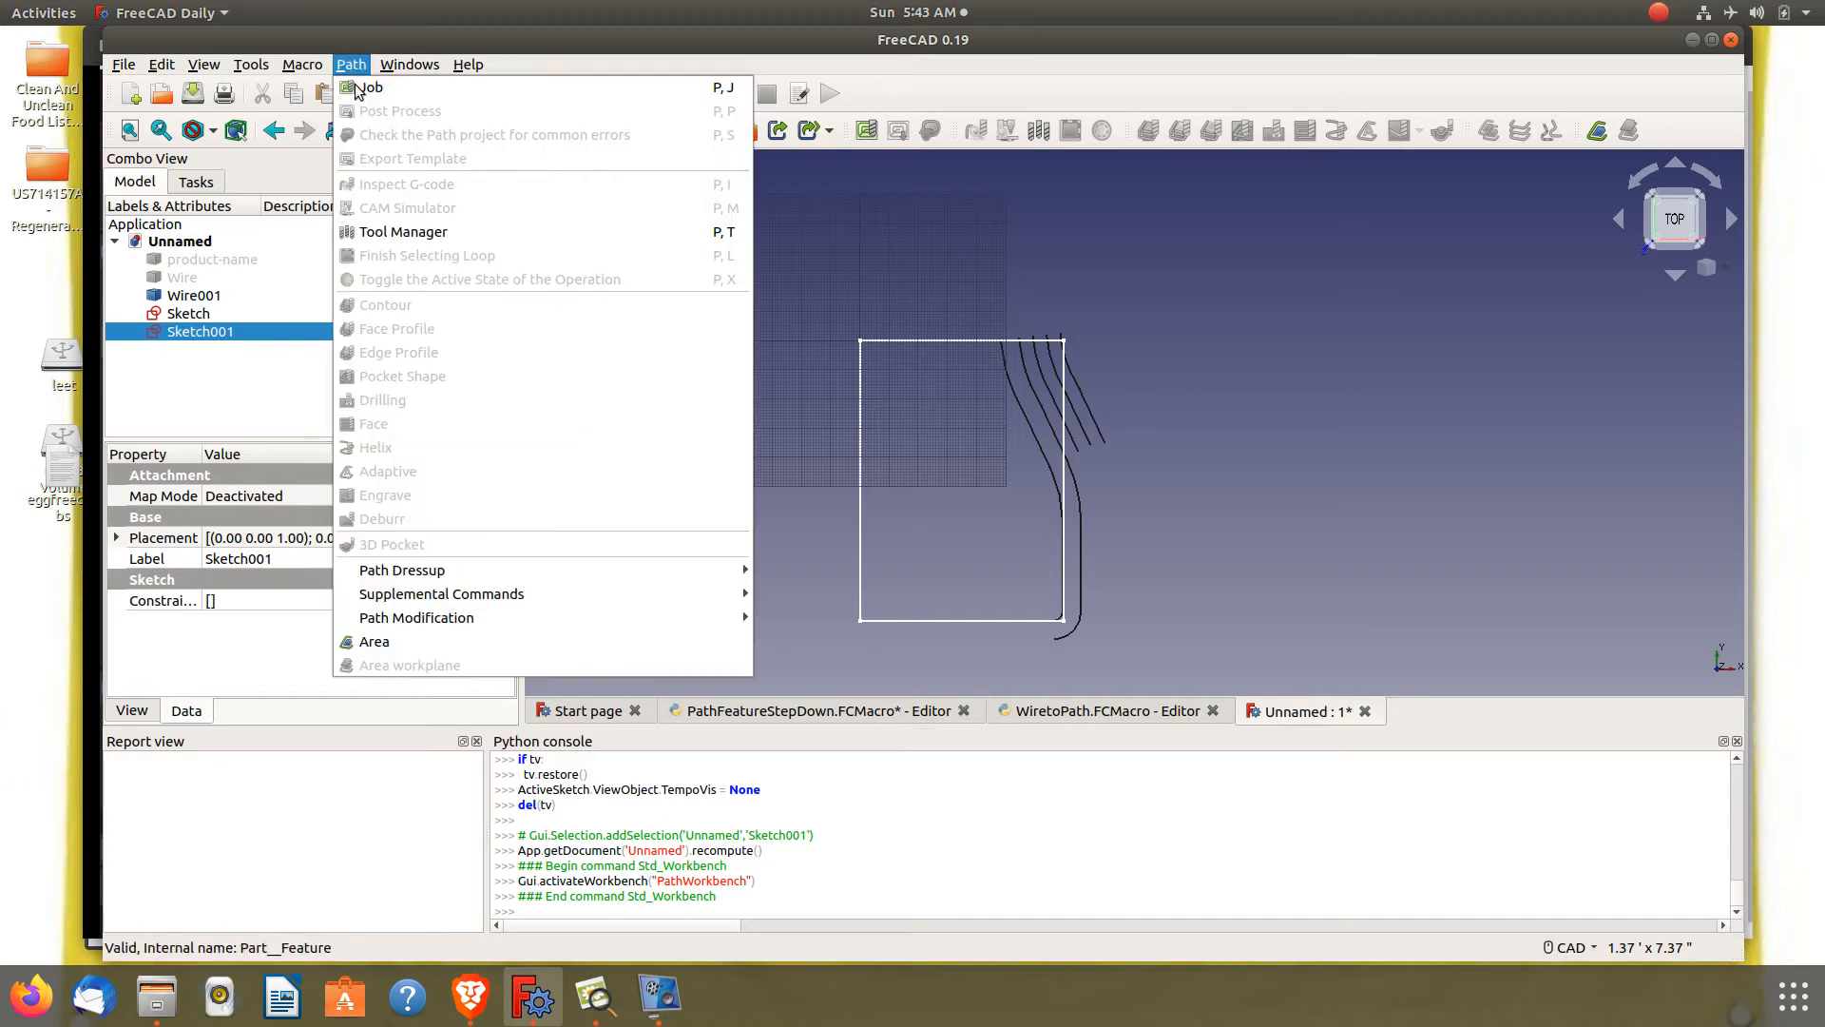
mouse_move(518, 595)
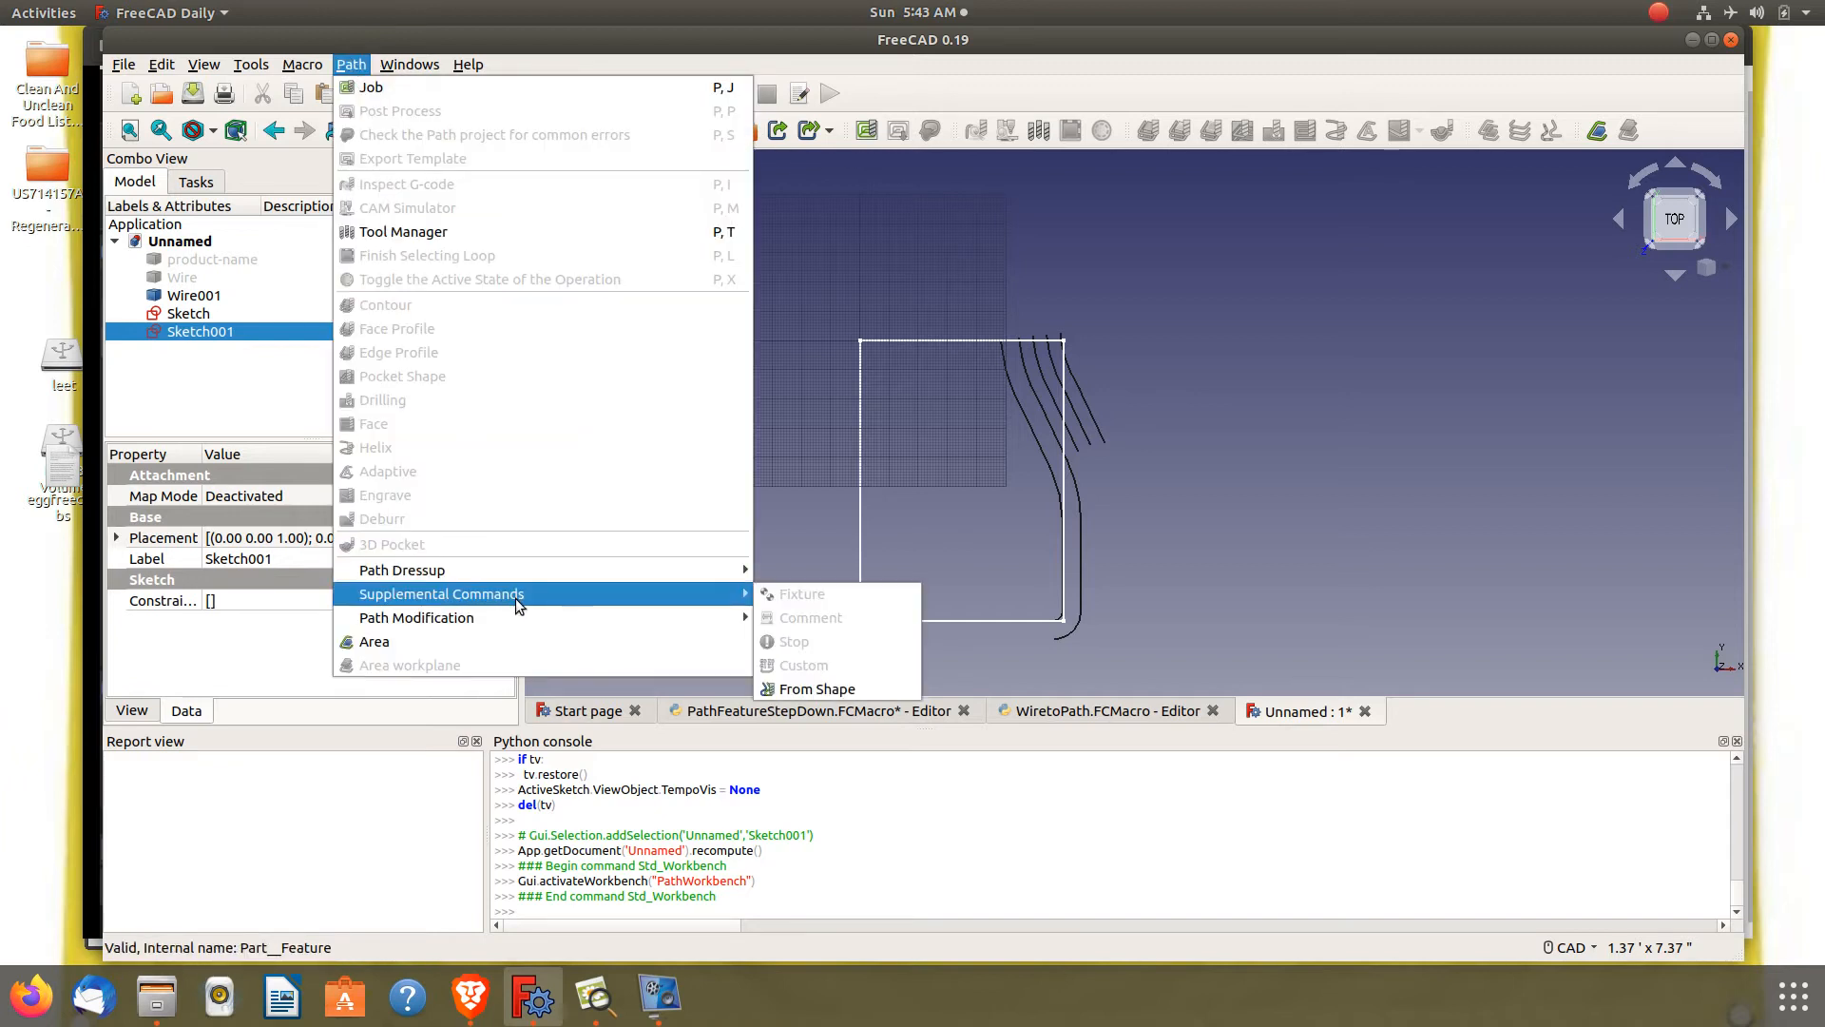
left_click(821, 689)
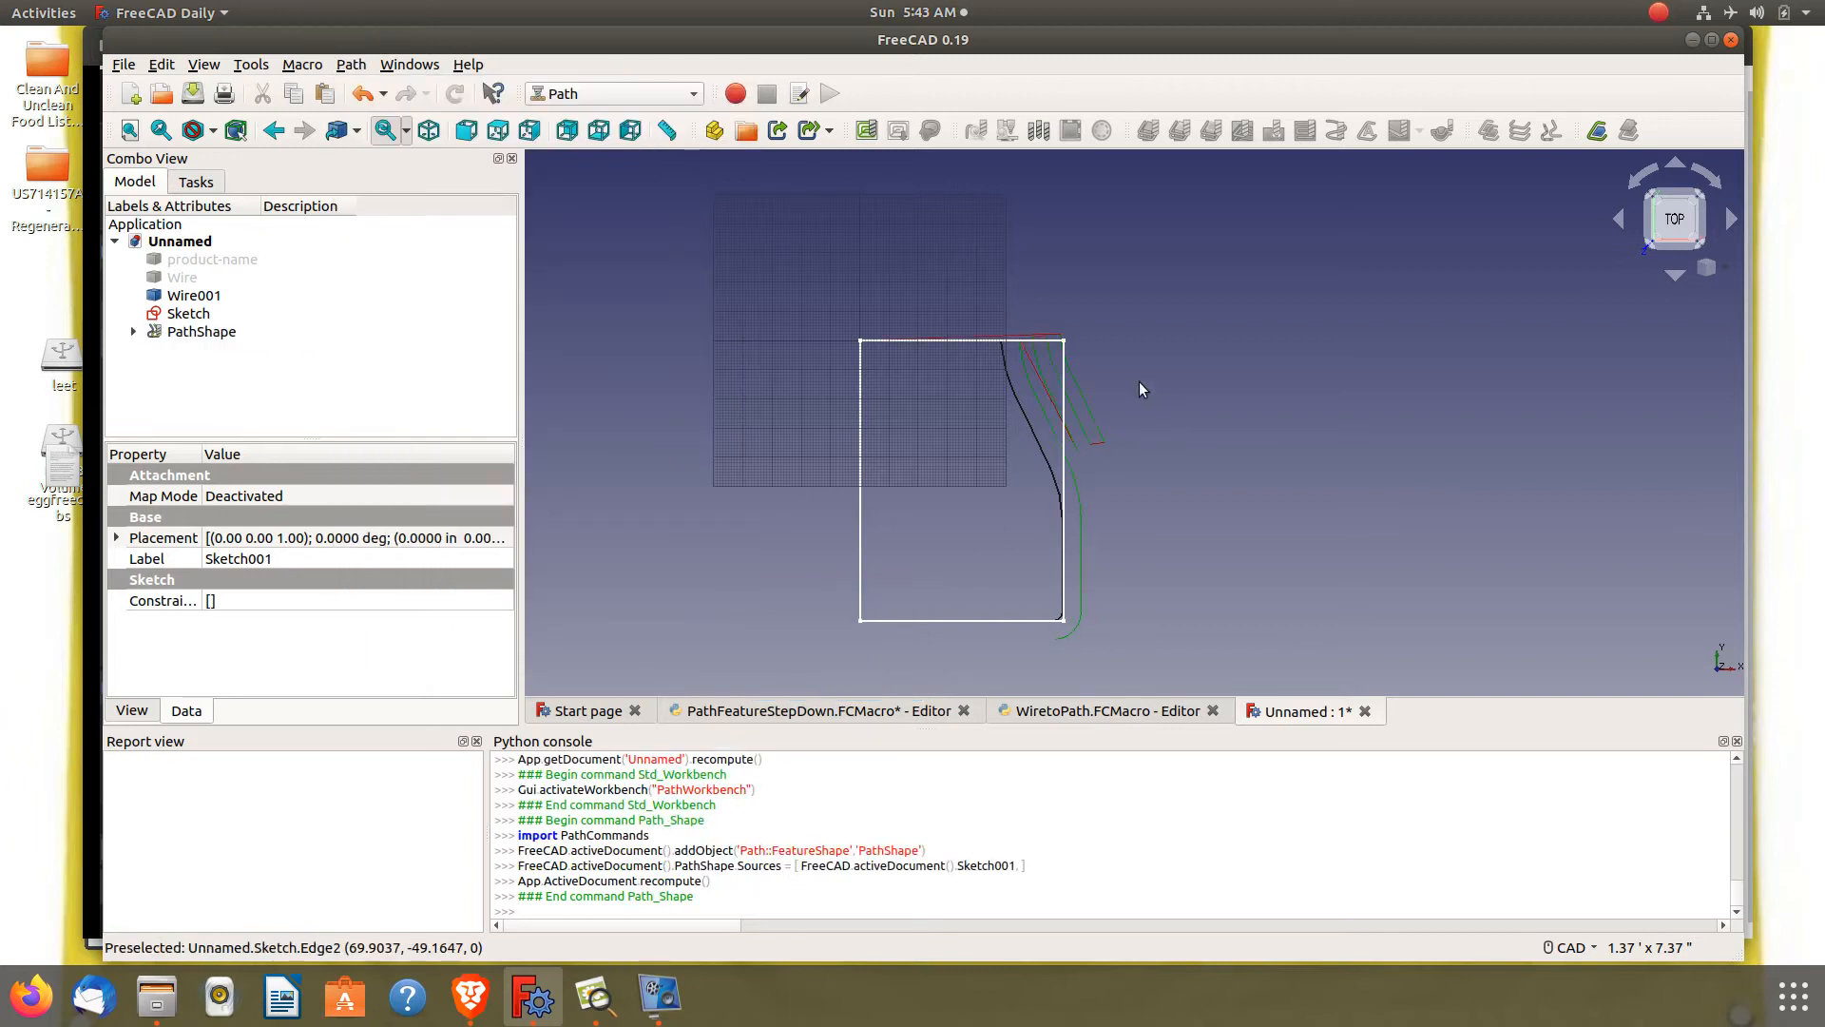
Examine the order and direction of the rapid and cutting moves along the generated path
scroll(1038, 335, "up", 5)
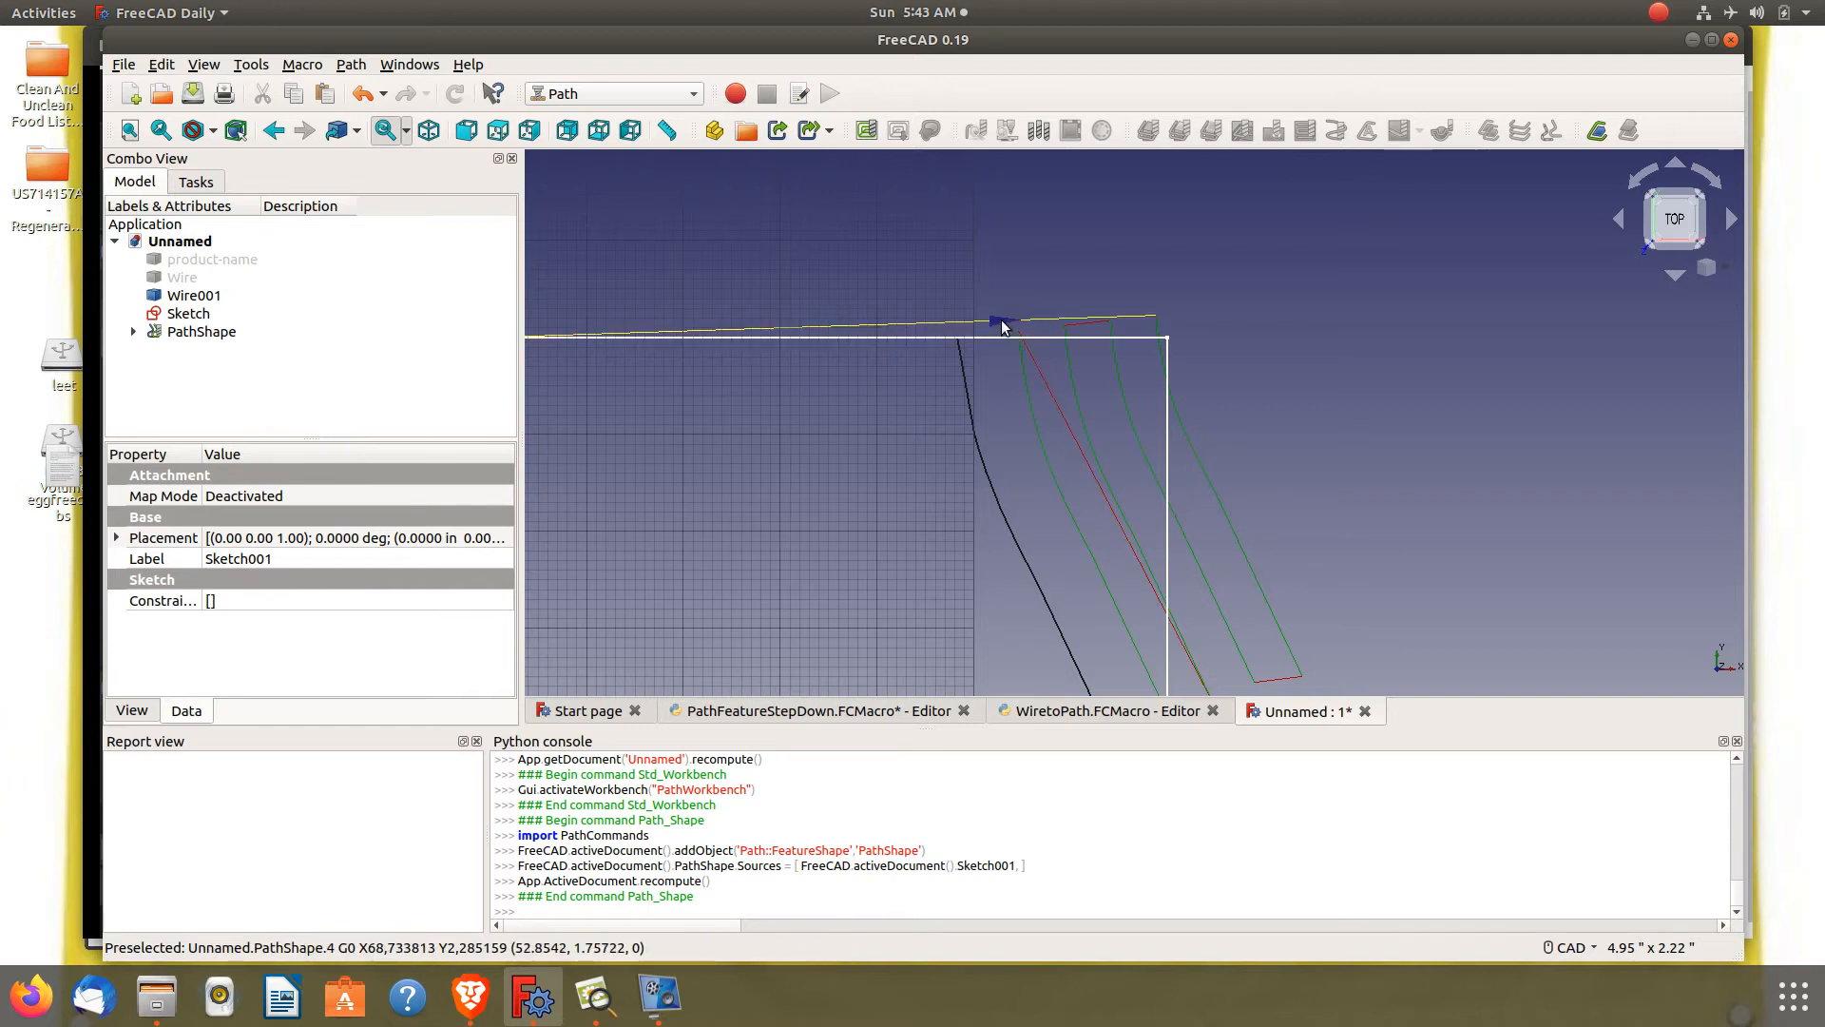
scroll(1109, 327, "up", 3)
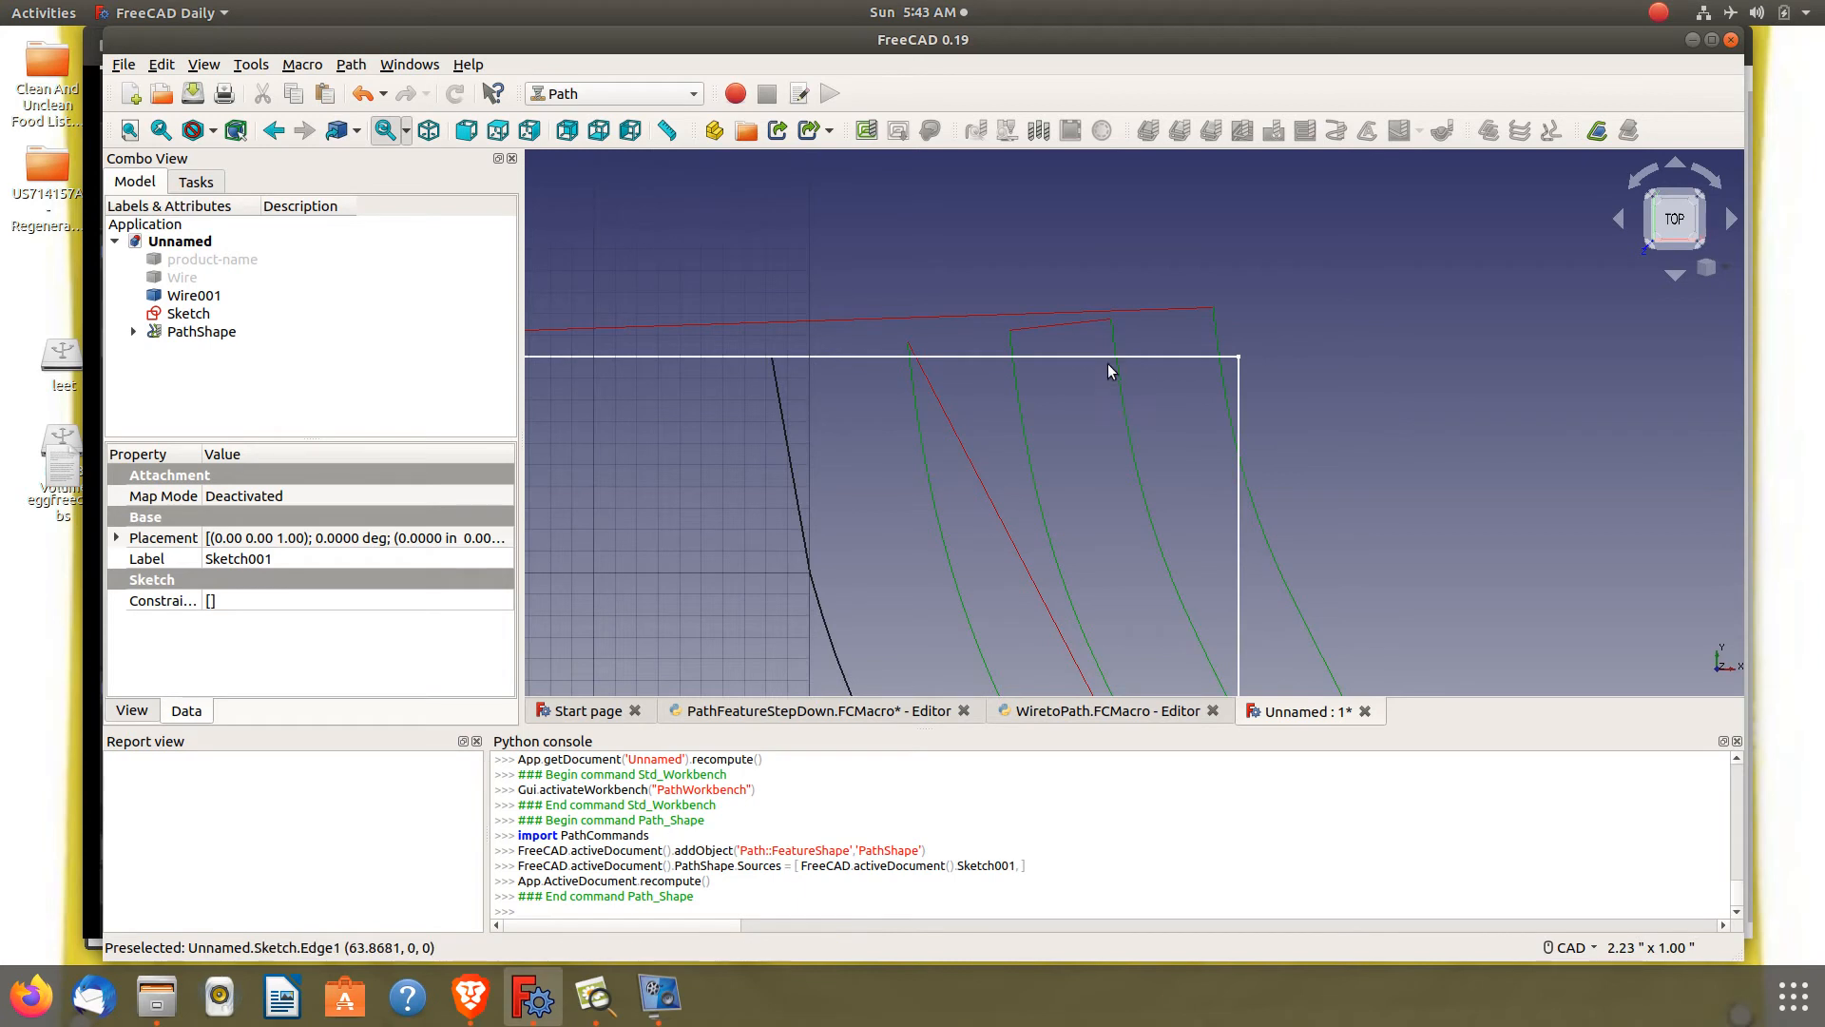
scroll(1134, 452, "down", 5)
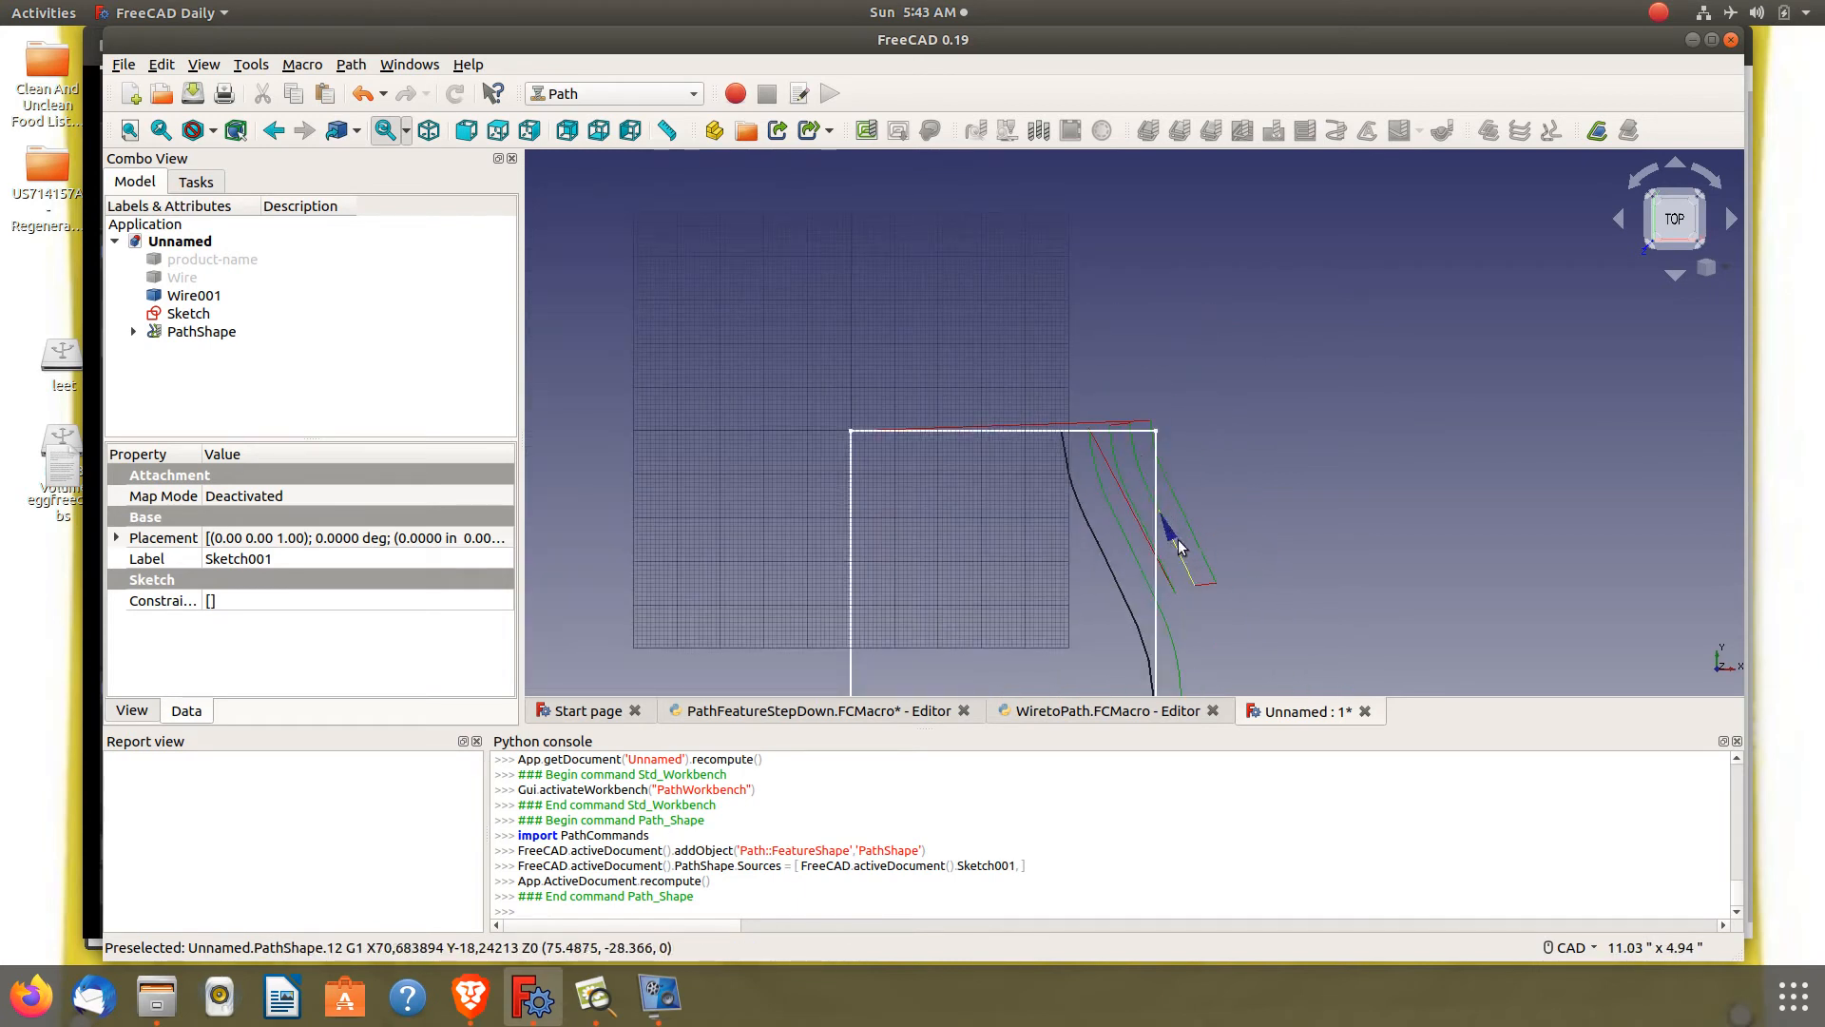
scroll(1173, 524, "up", 5)
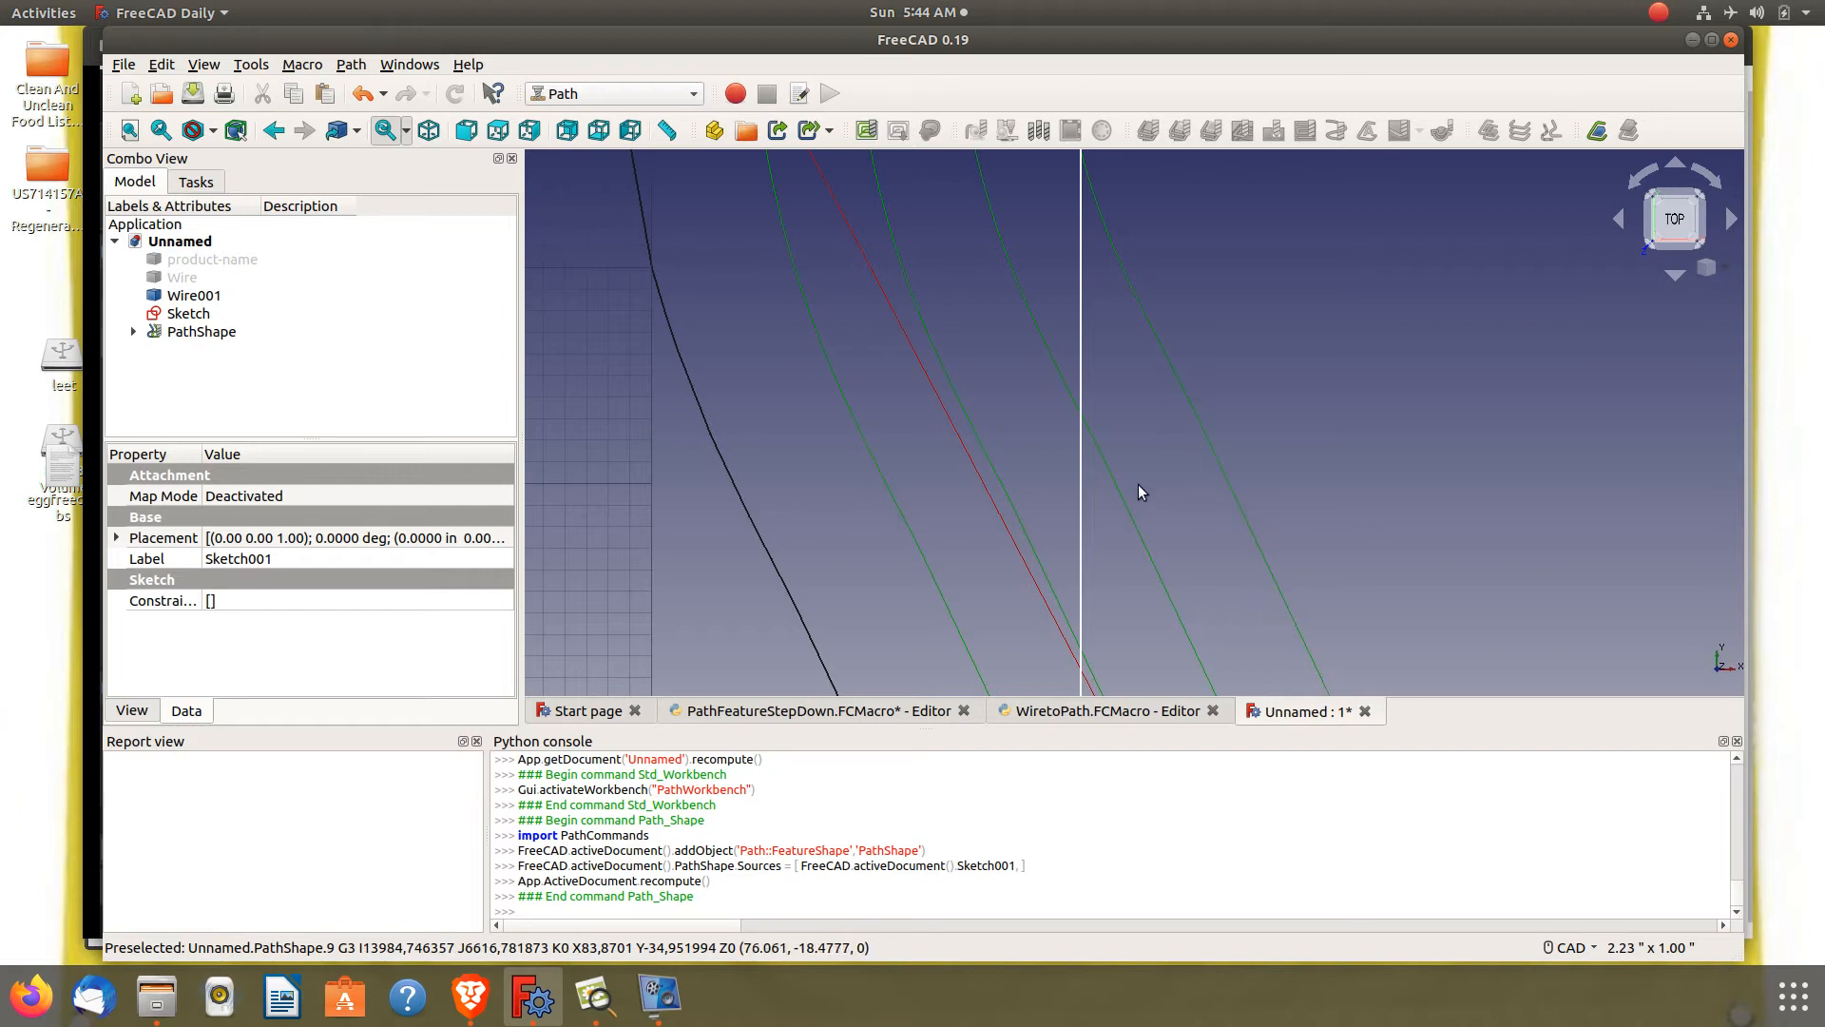
scroll(1036, 373, "down", 4)
scroll(1036, 373, "down", 2)
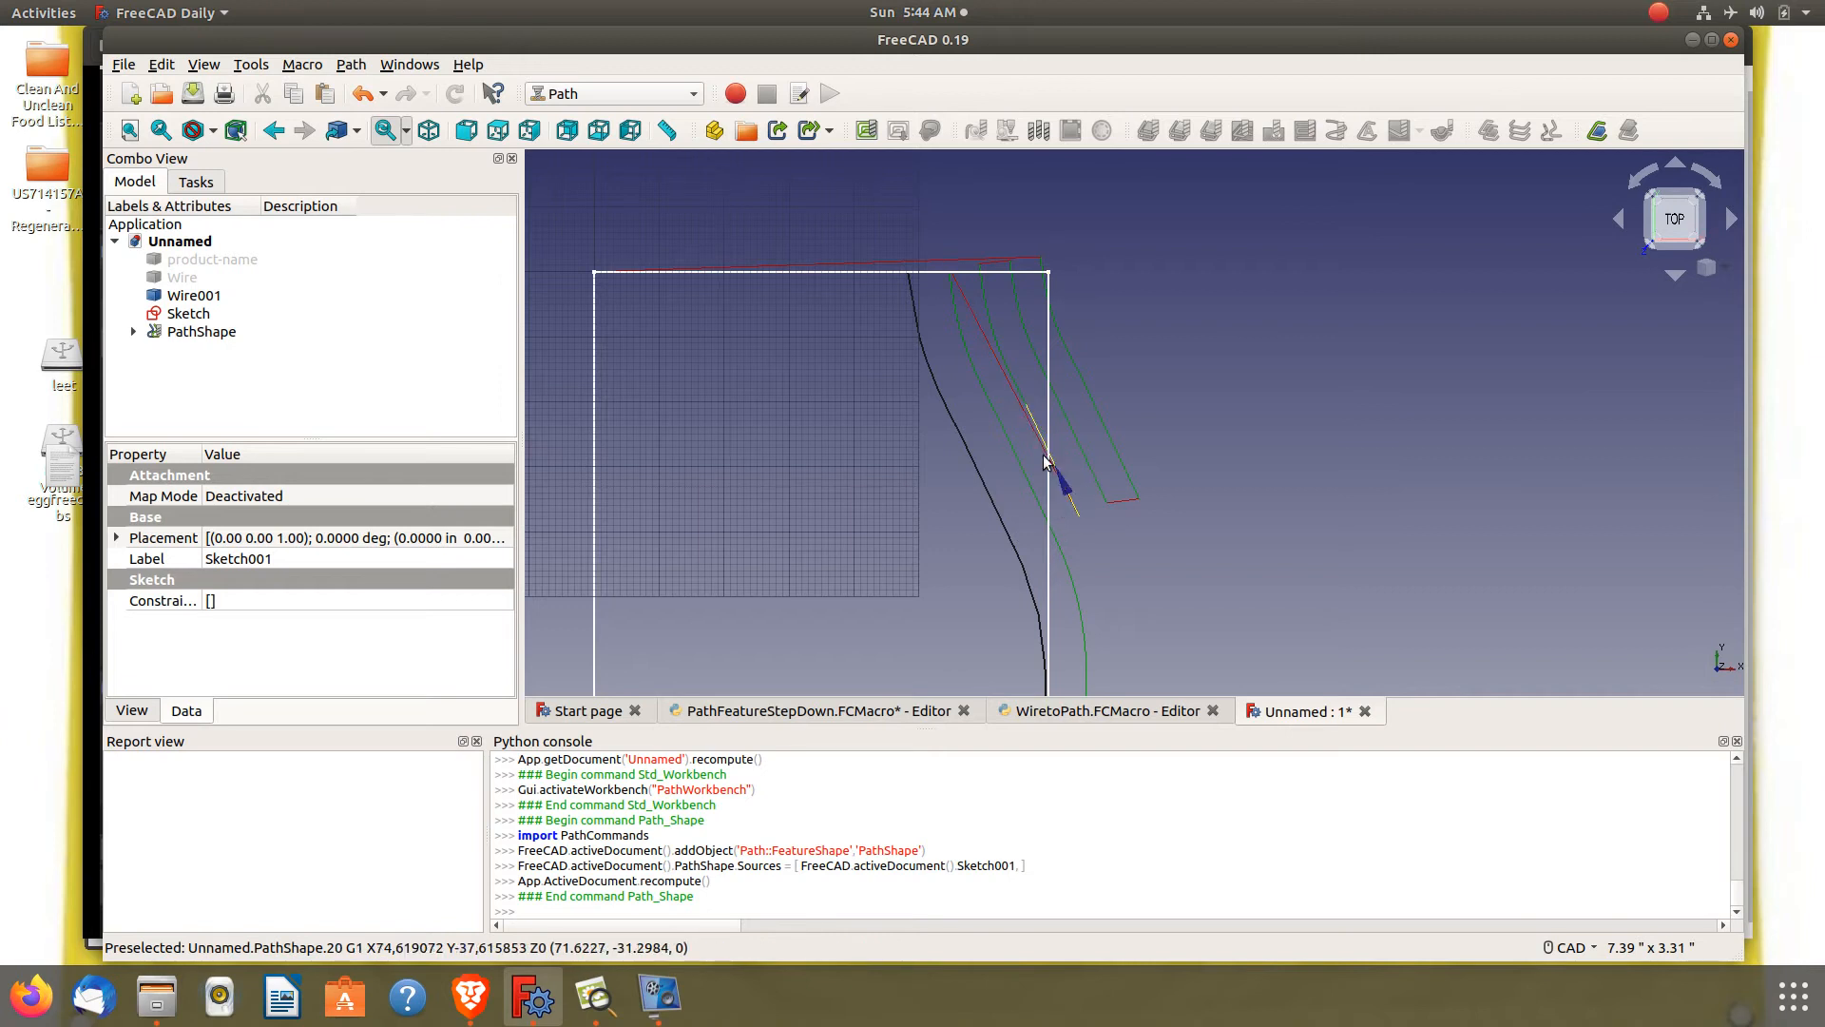
middle_click_drag(997, 456, 984, 402)
scroll(984, 402, "down", 3)
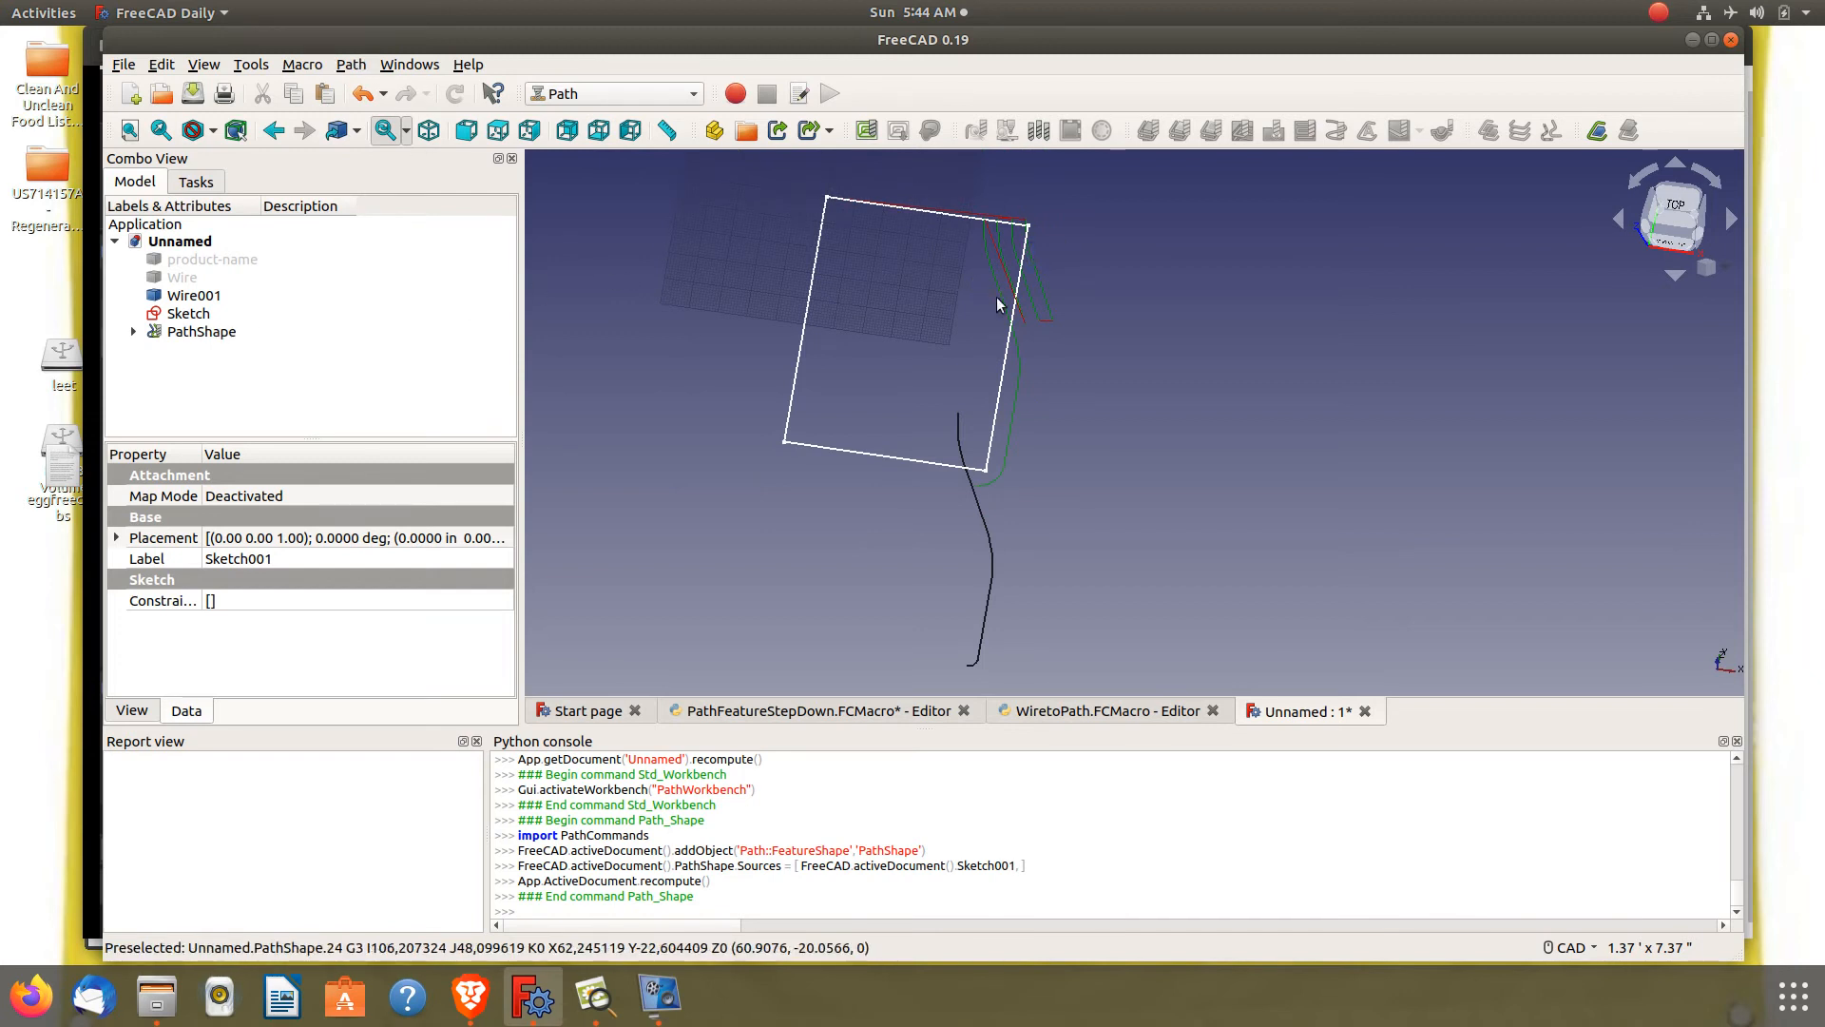
Create a Path job with template 1, using the 2D object Sketch as its model
right_click(182, 333)
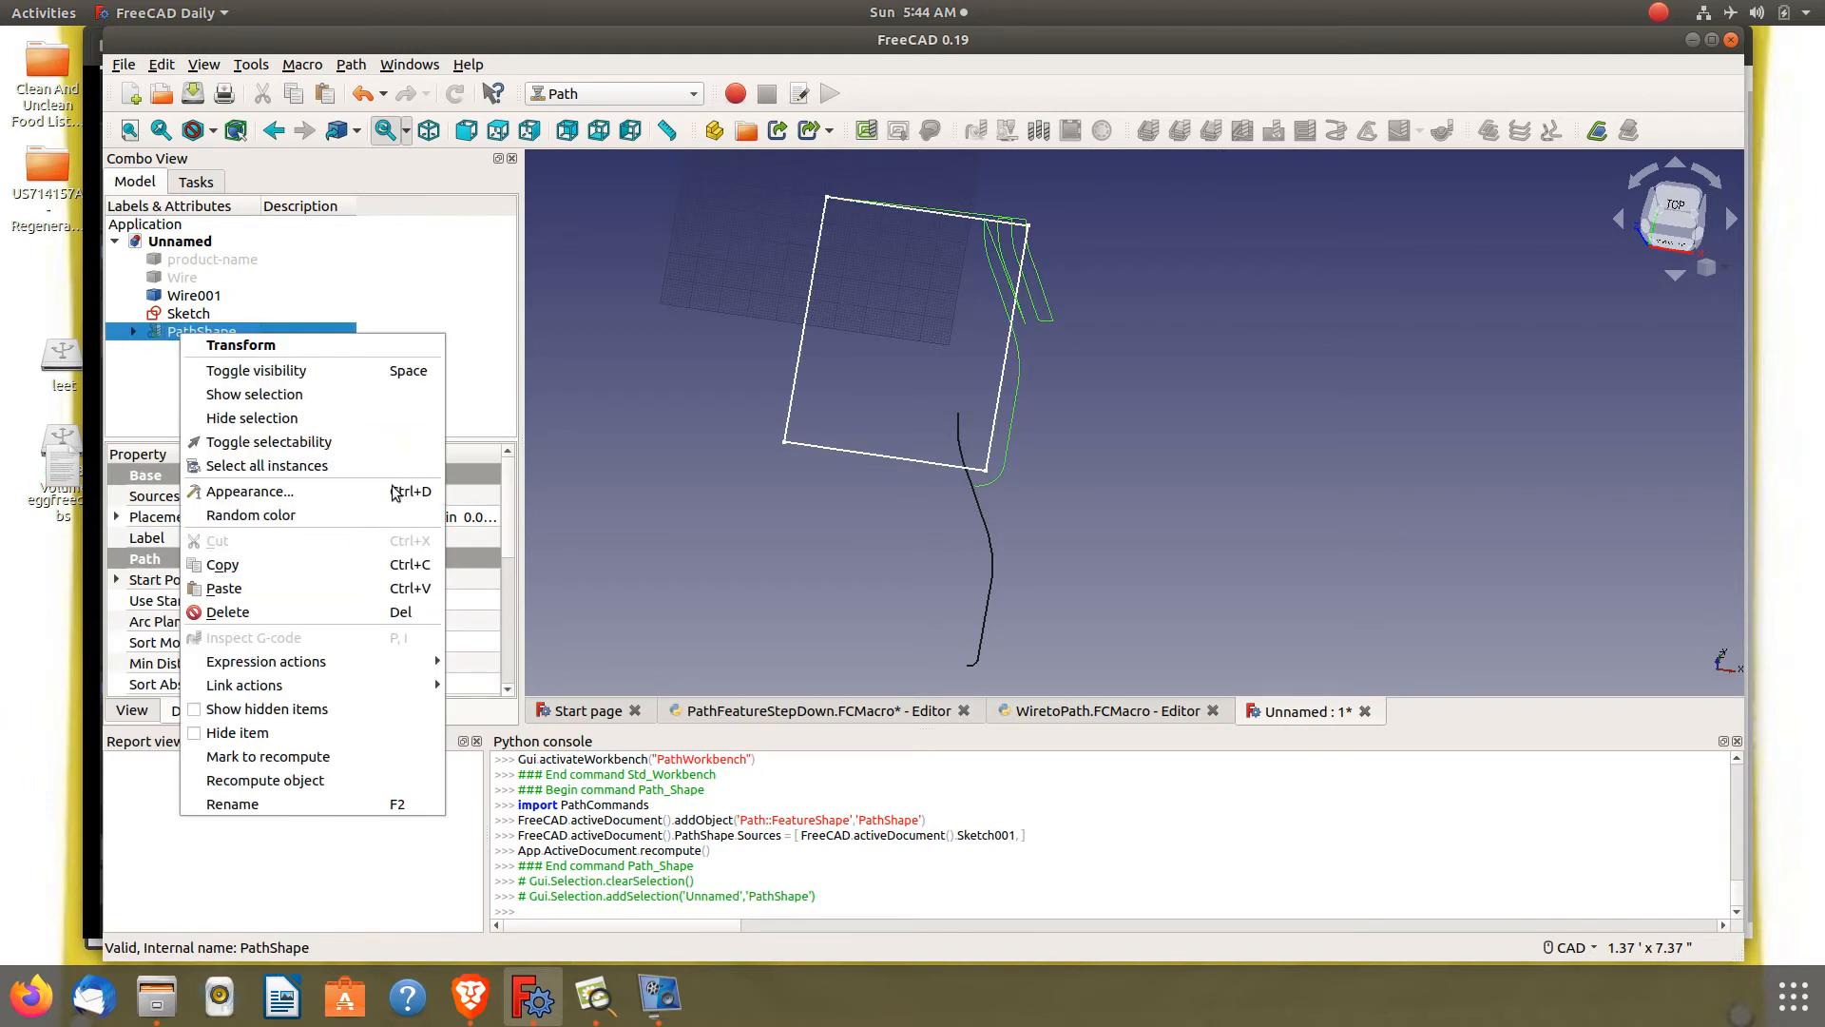
left_click(862, 128)
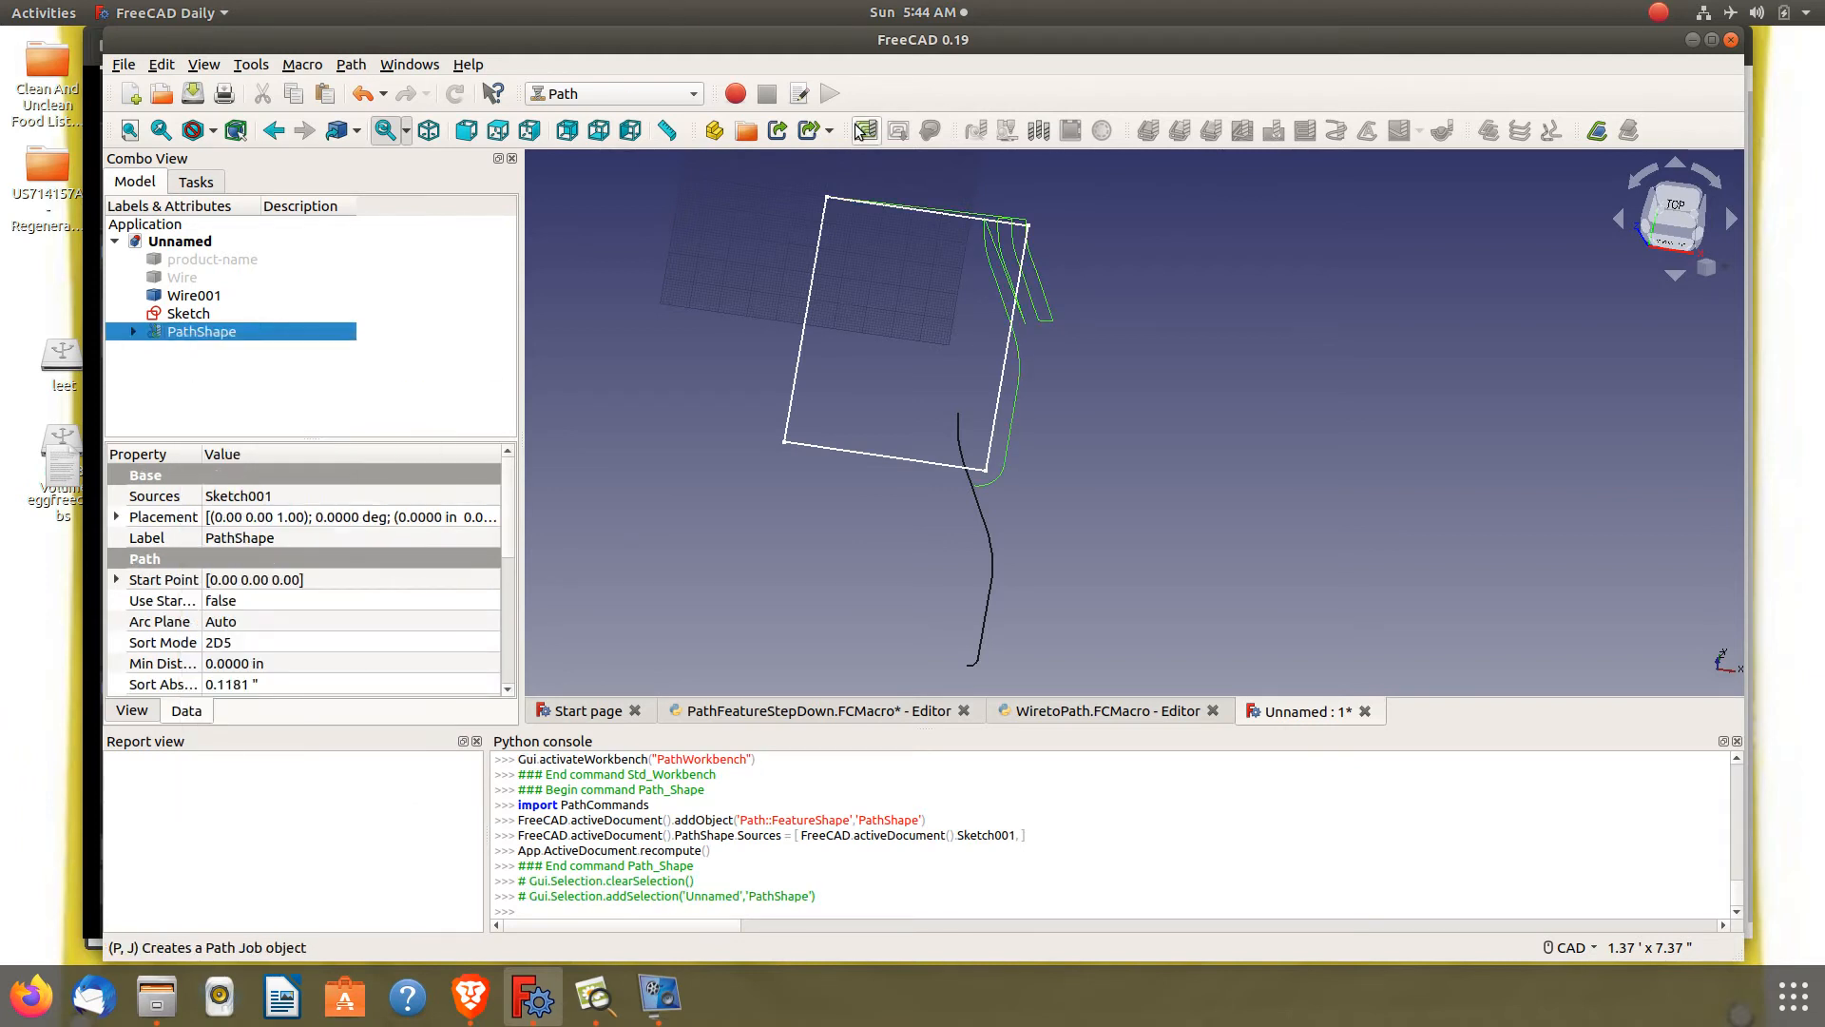
left_click(862, 130)
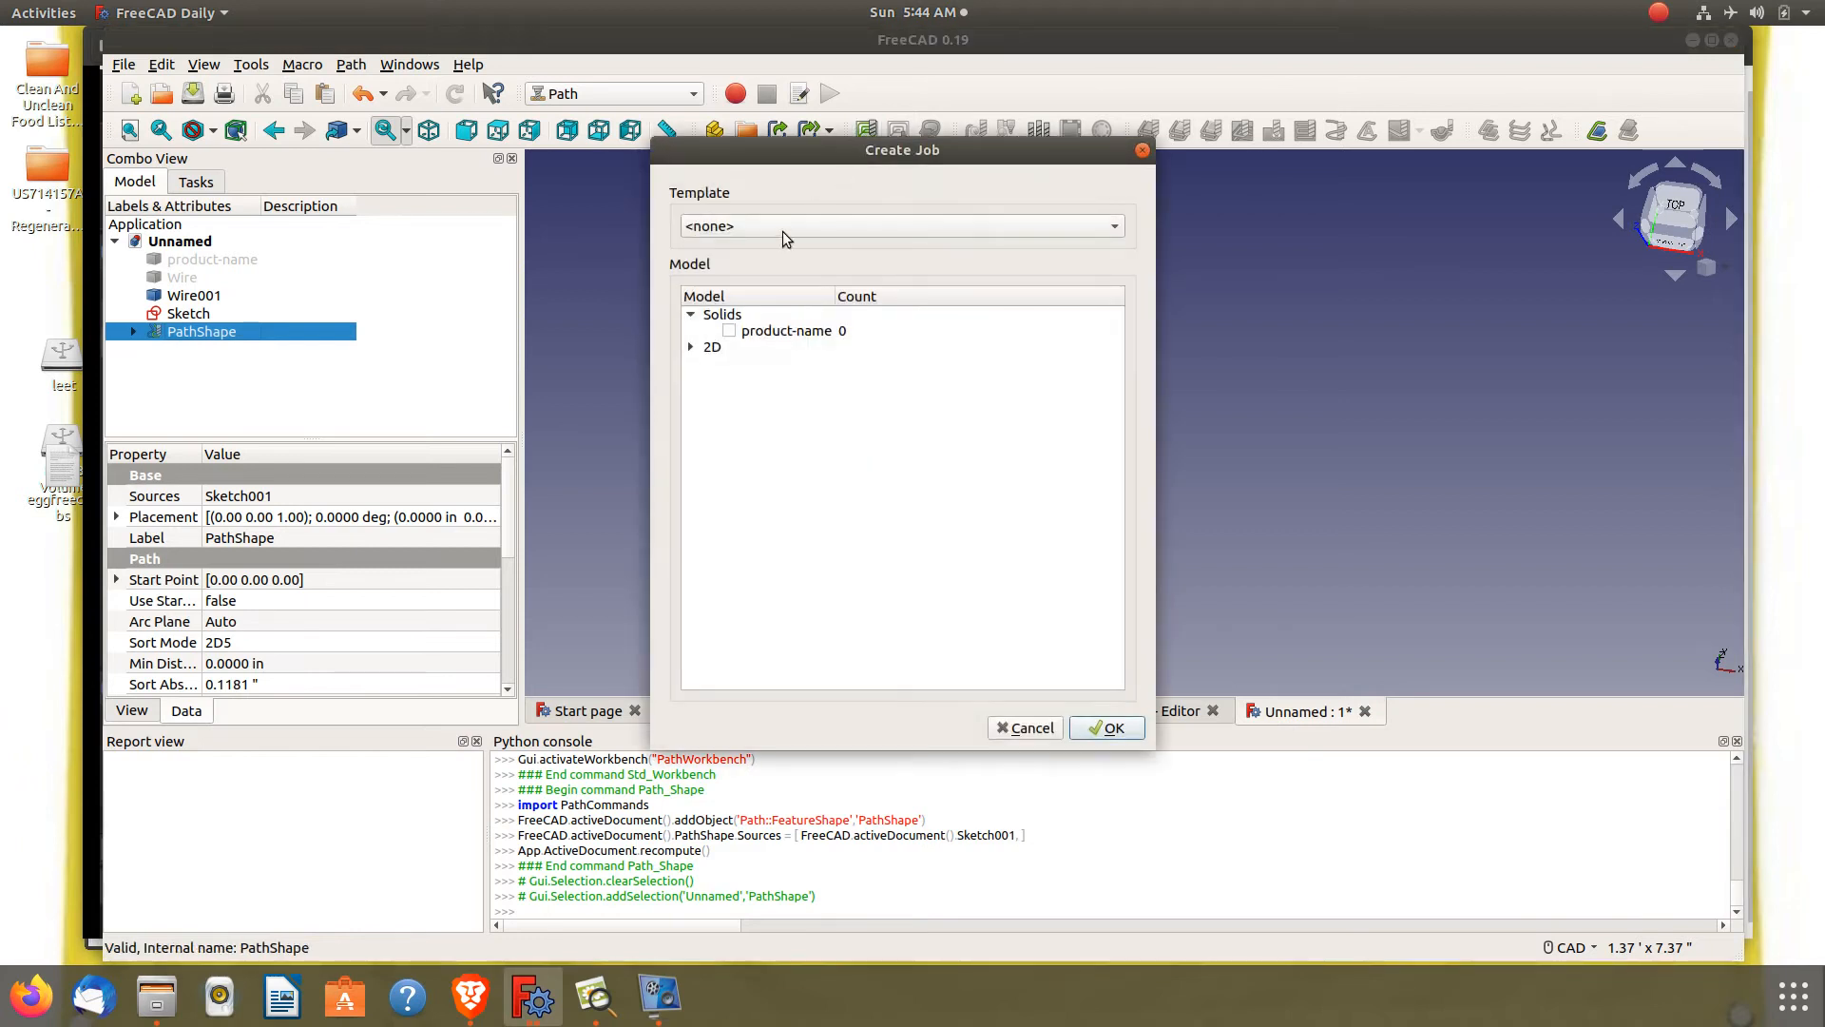
left_click(689, 348)
left_click(729, 363)
left_click(848, 231)
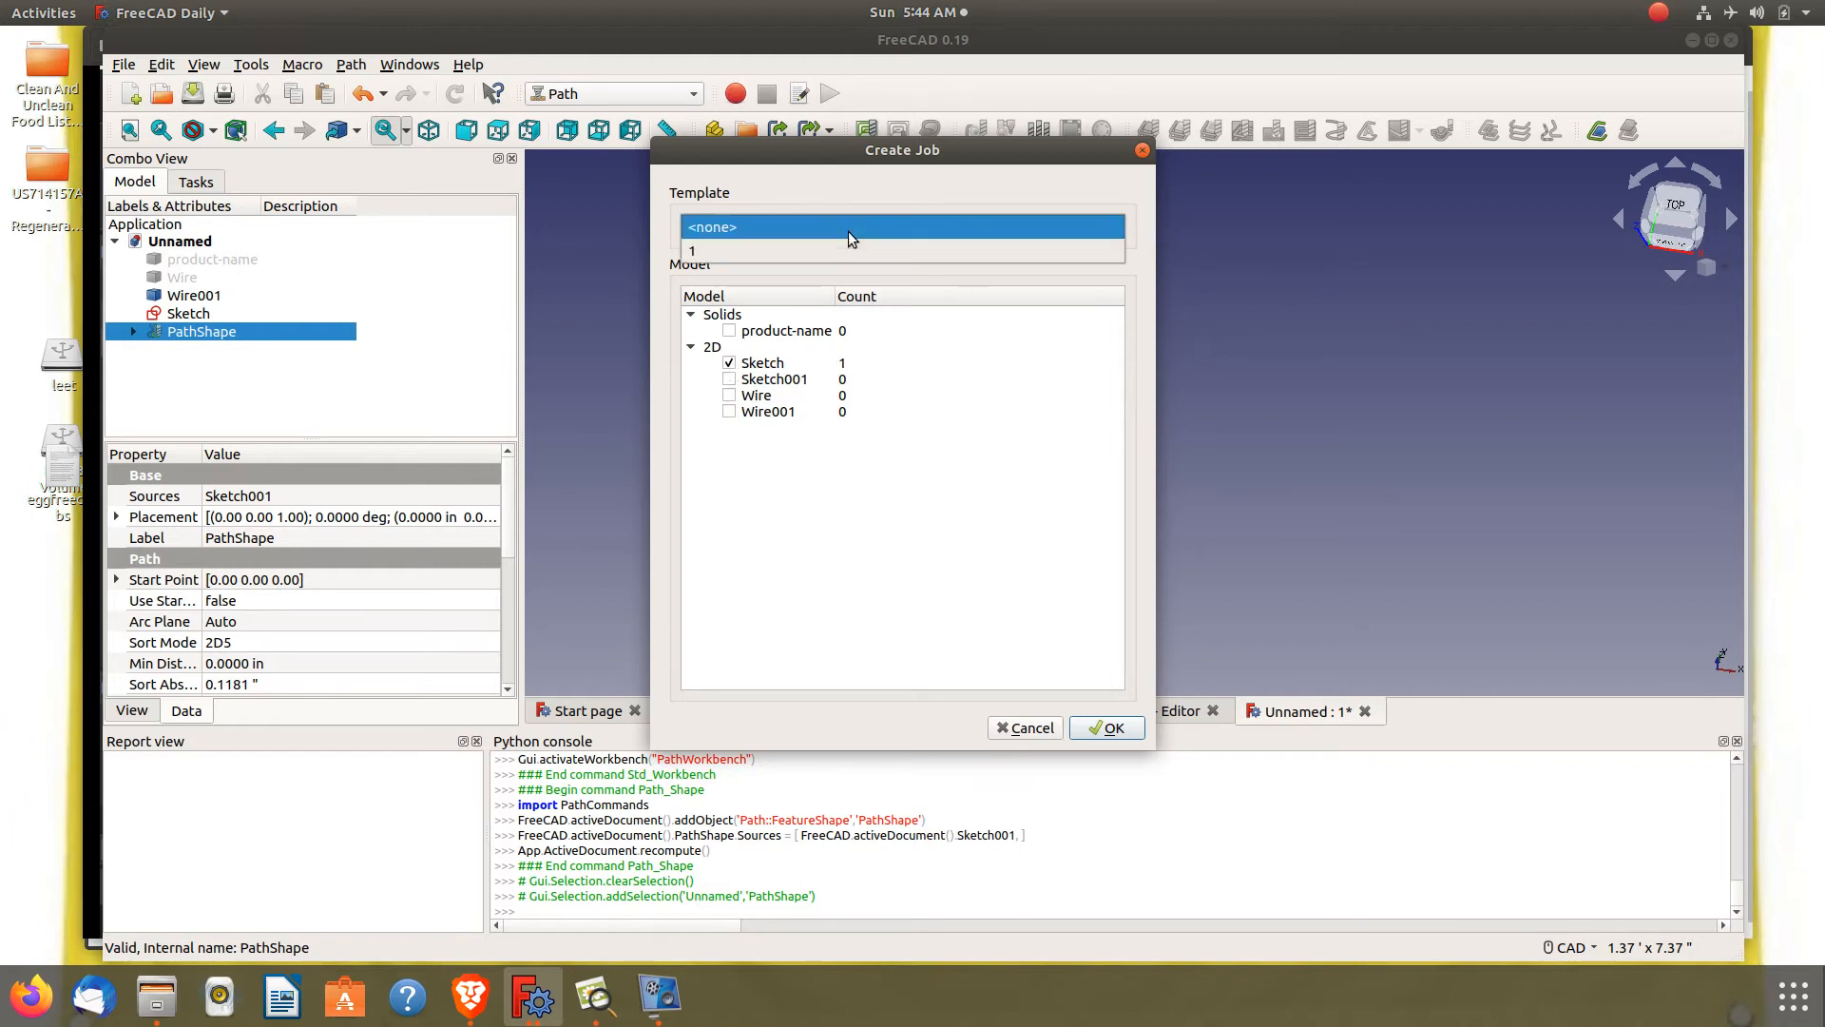
left_click(839, 248)
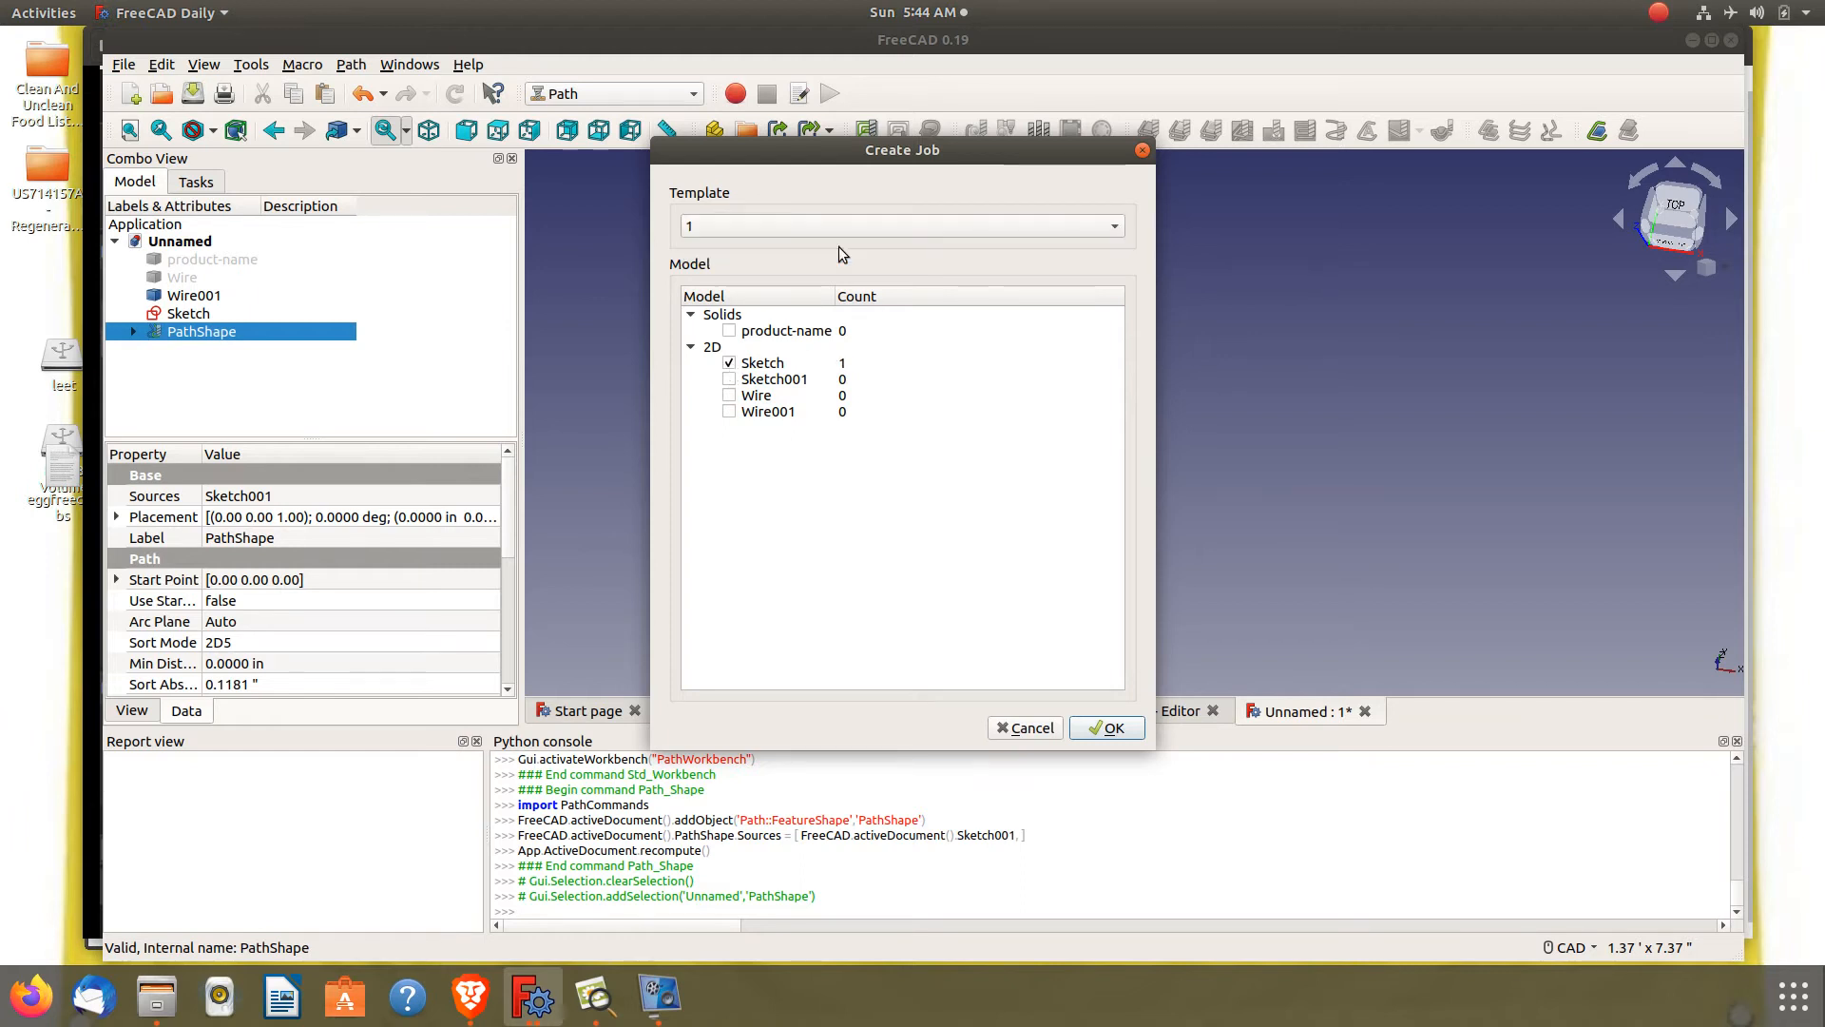
left_click(1107, 729)
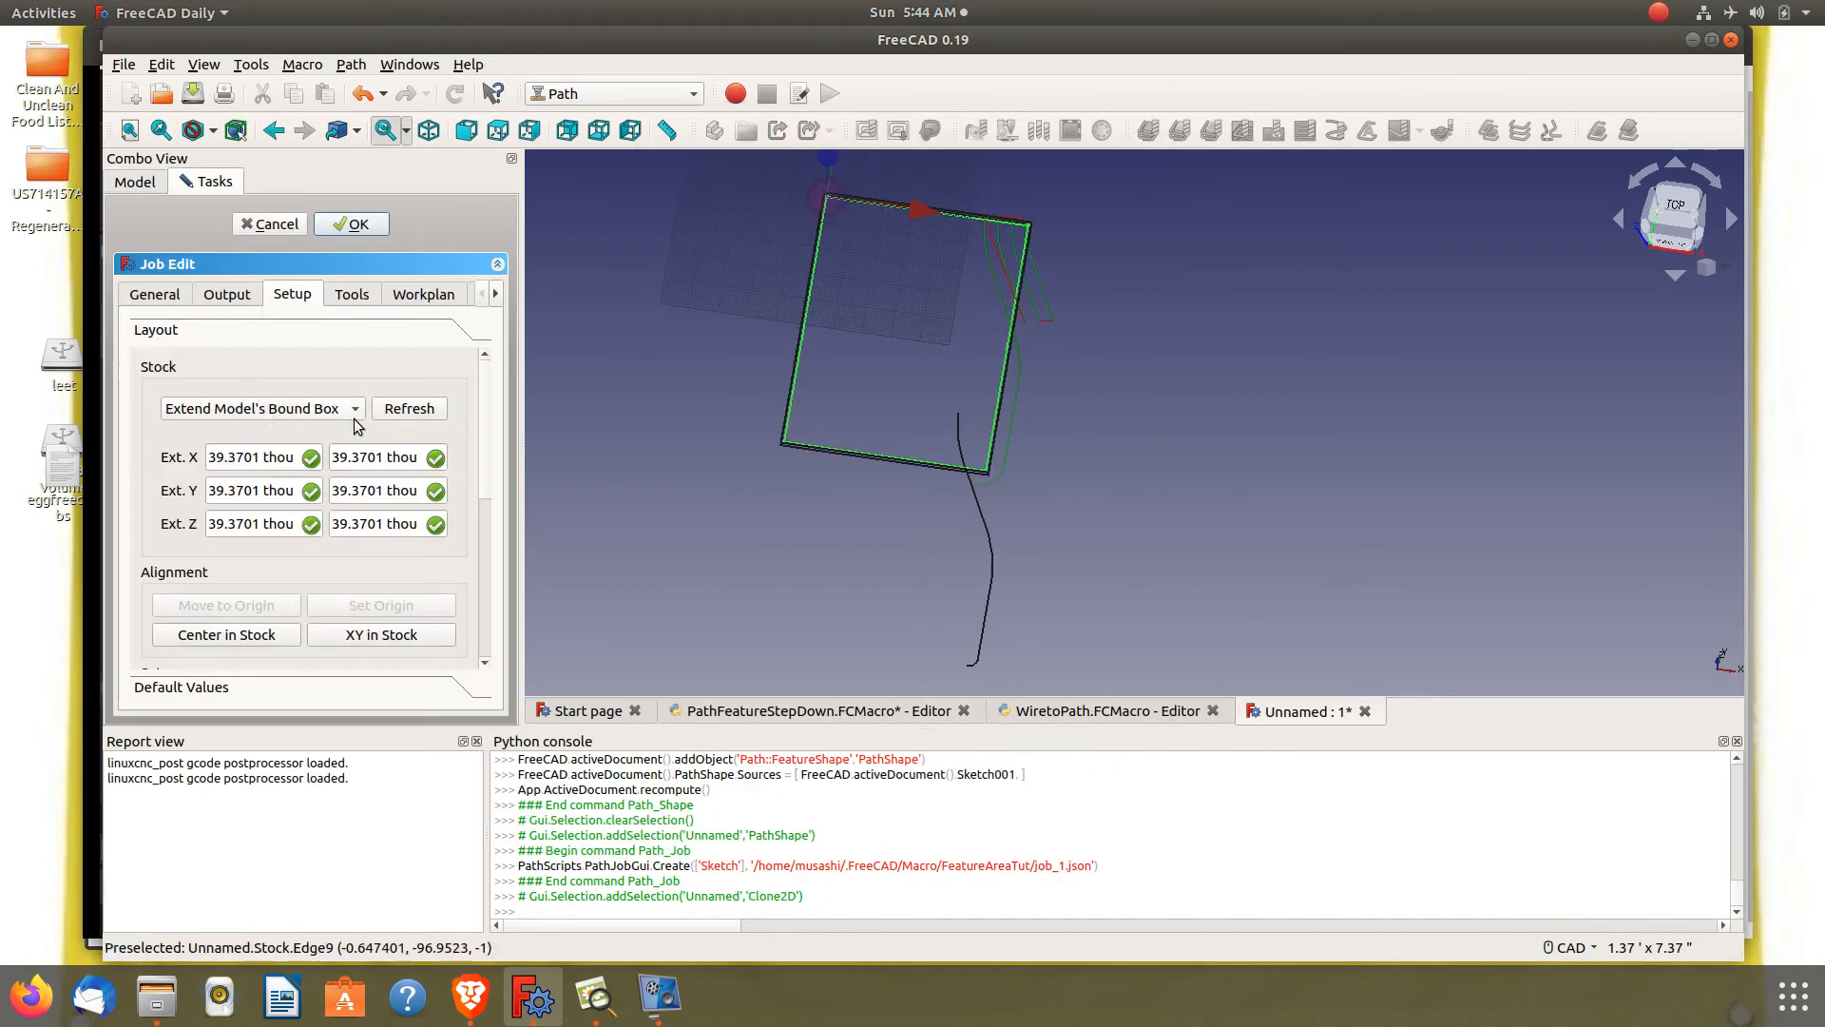
Set the job's stock to Create Box and accept the job settings
left_click(354, 411)
left_click(290, 359)
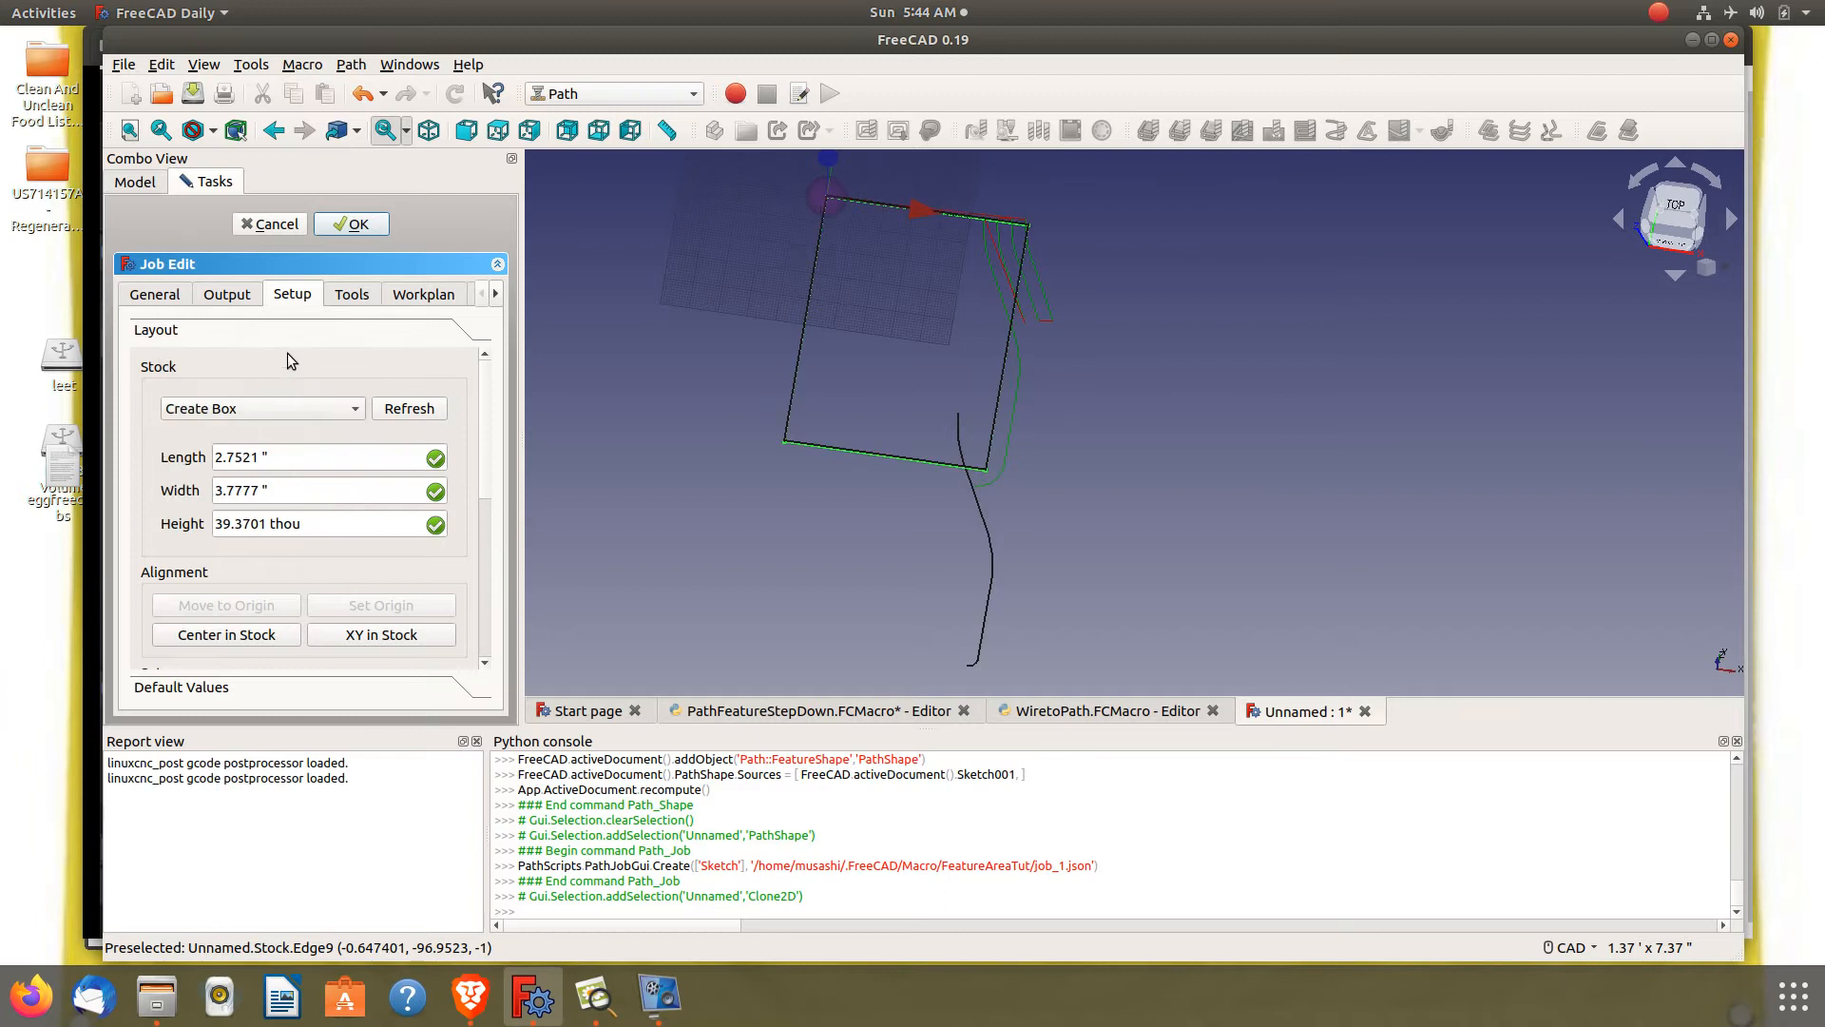
left_click(351, 225)
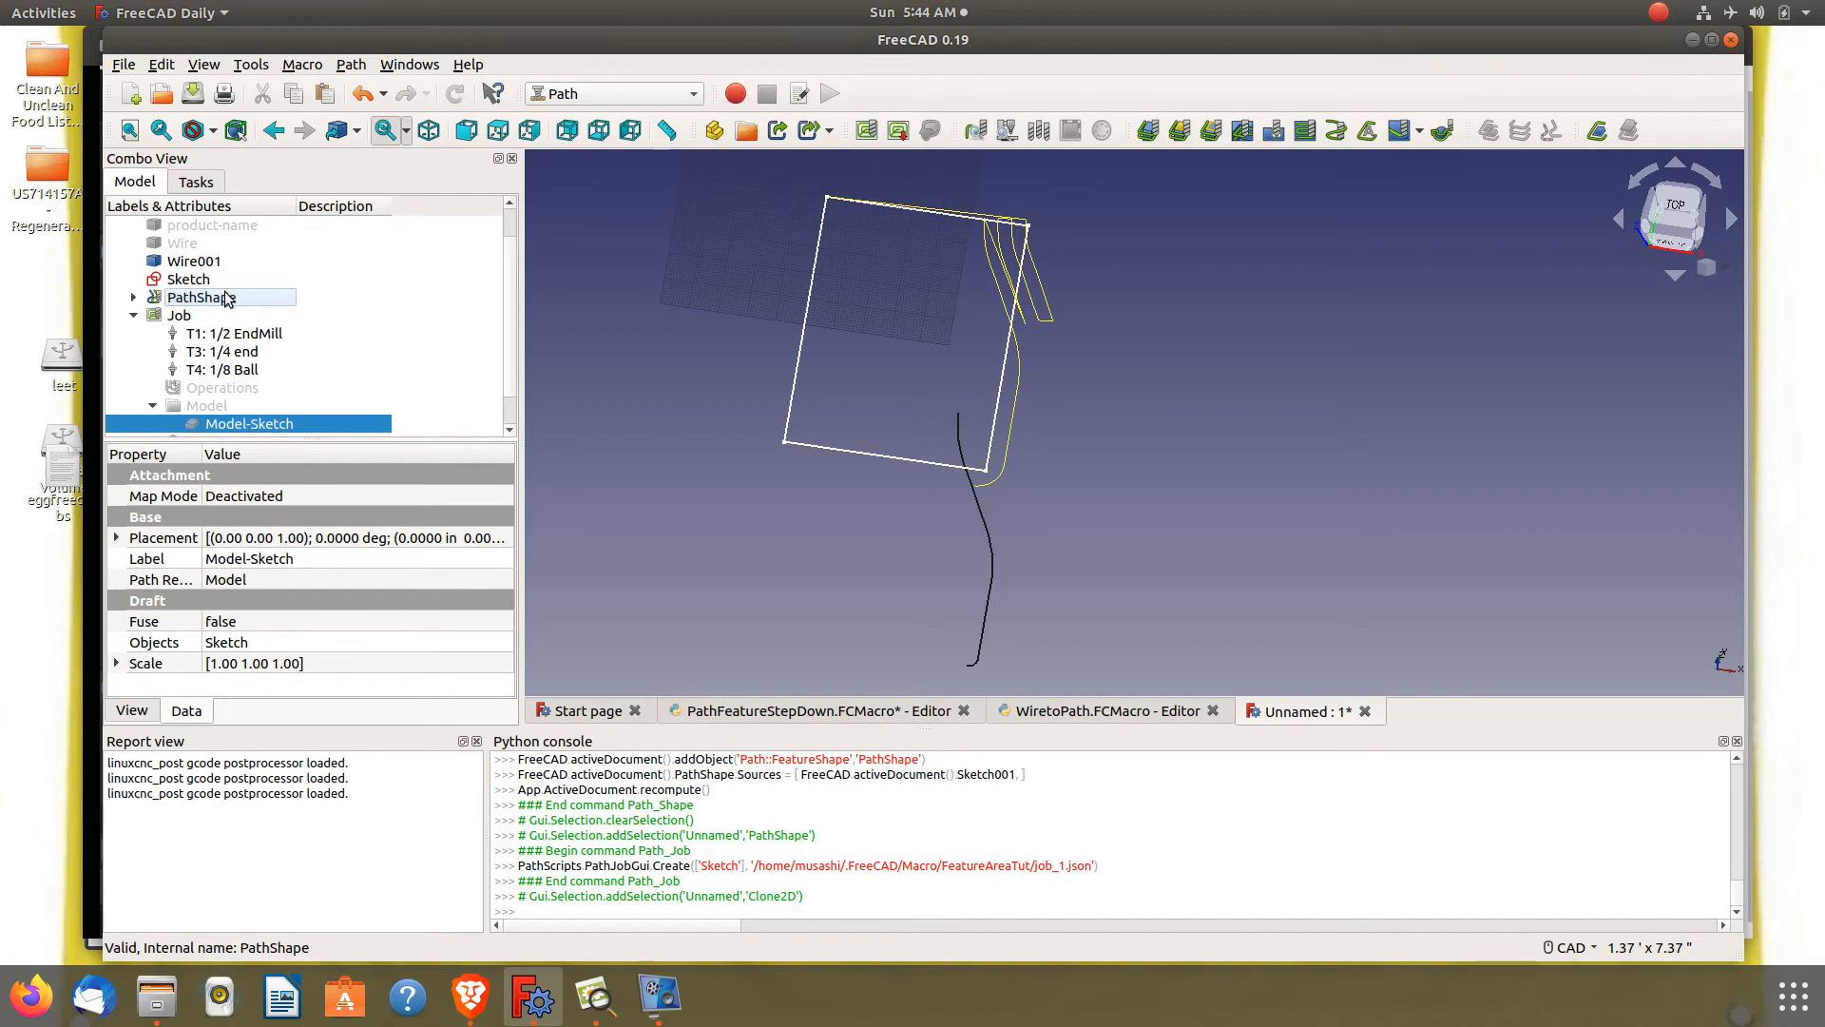
Open the G-code of PathShape for inspection
left_click(976, 132)
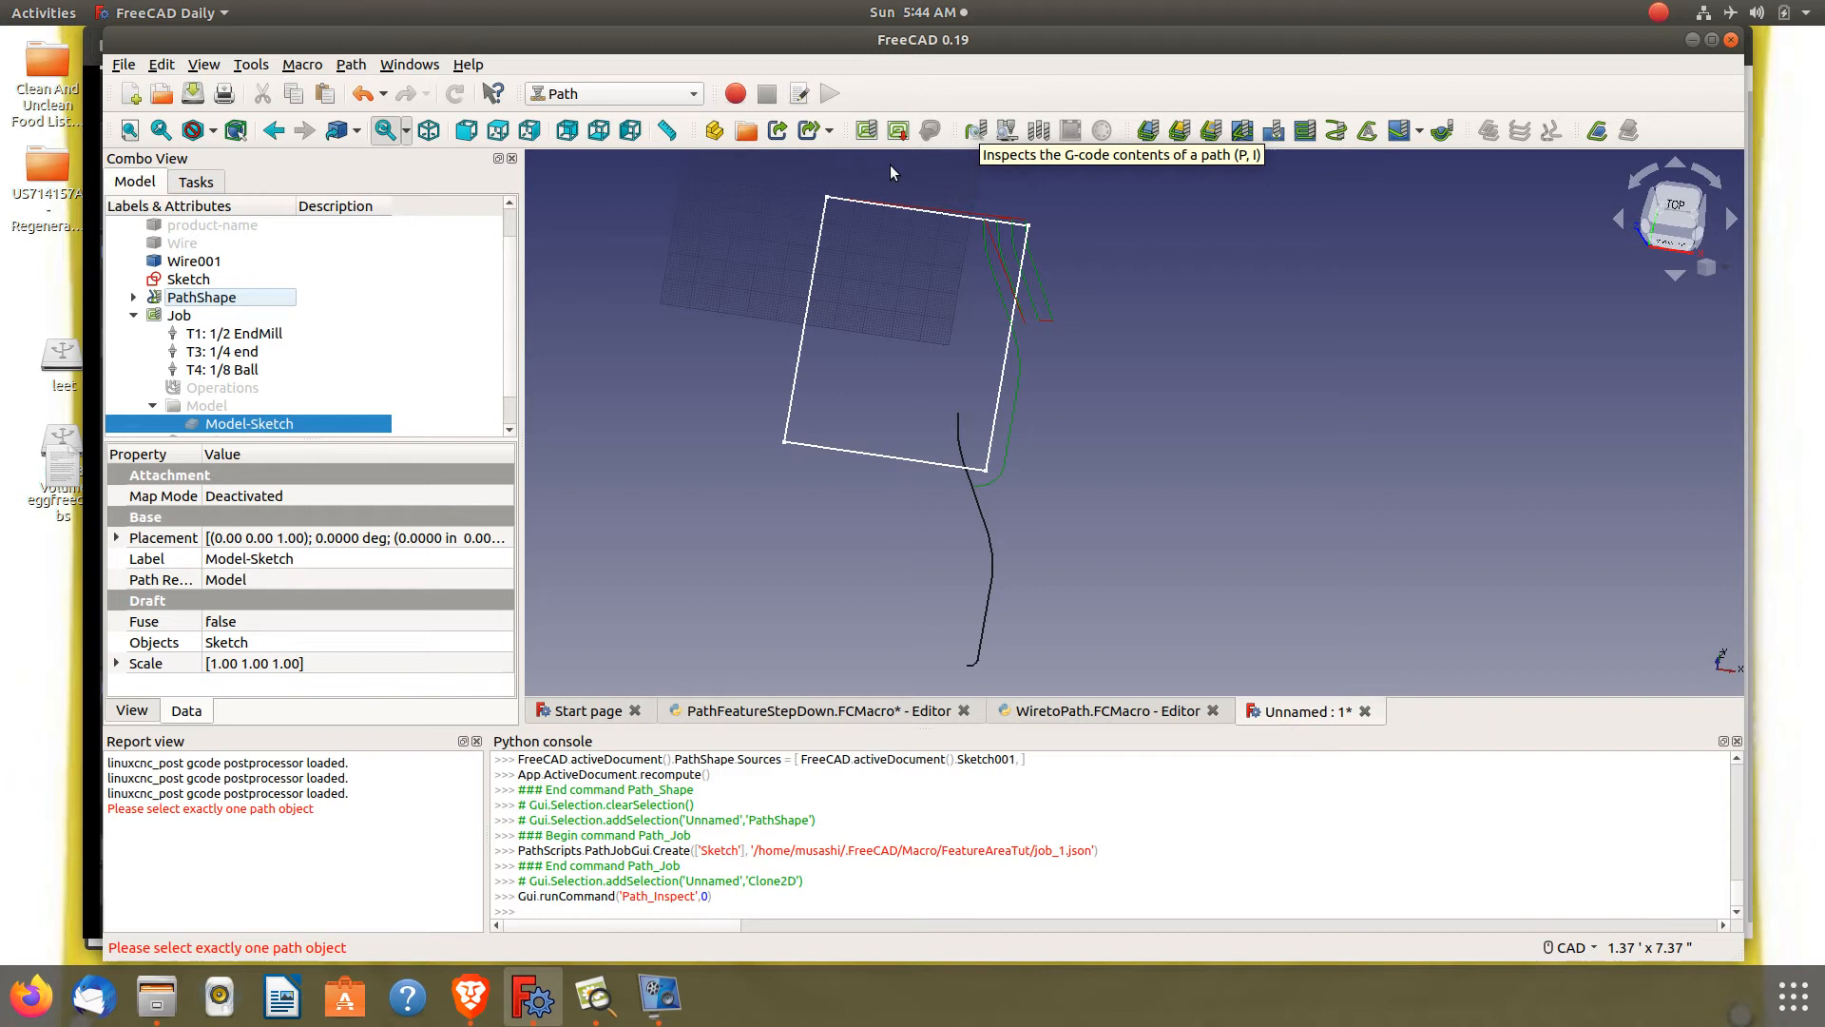
left_click(228, 299)
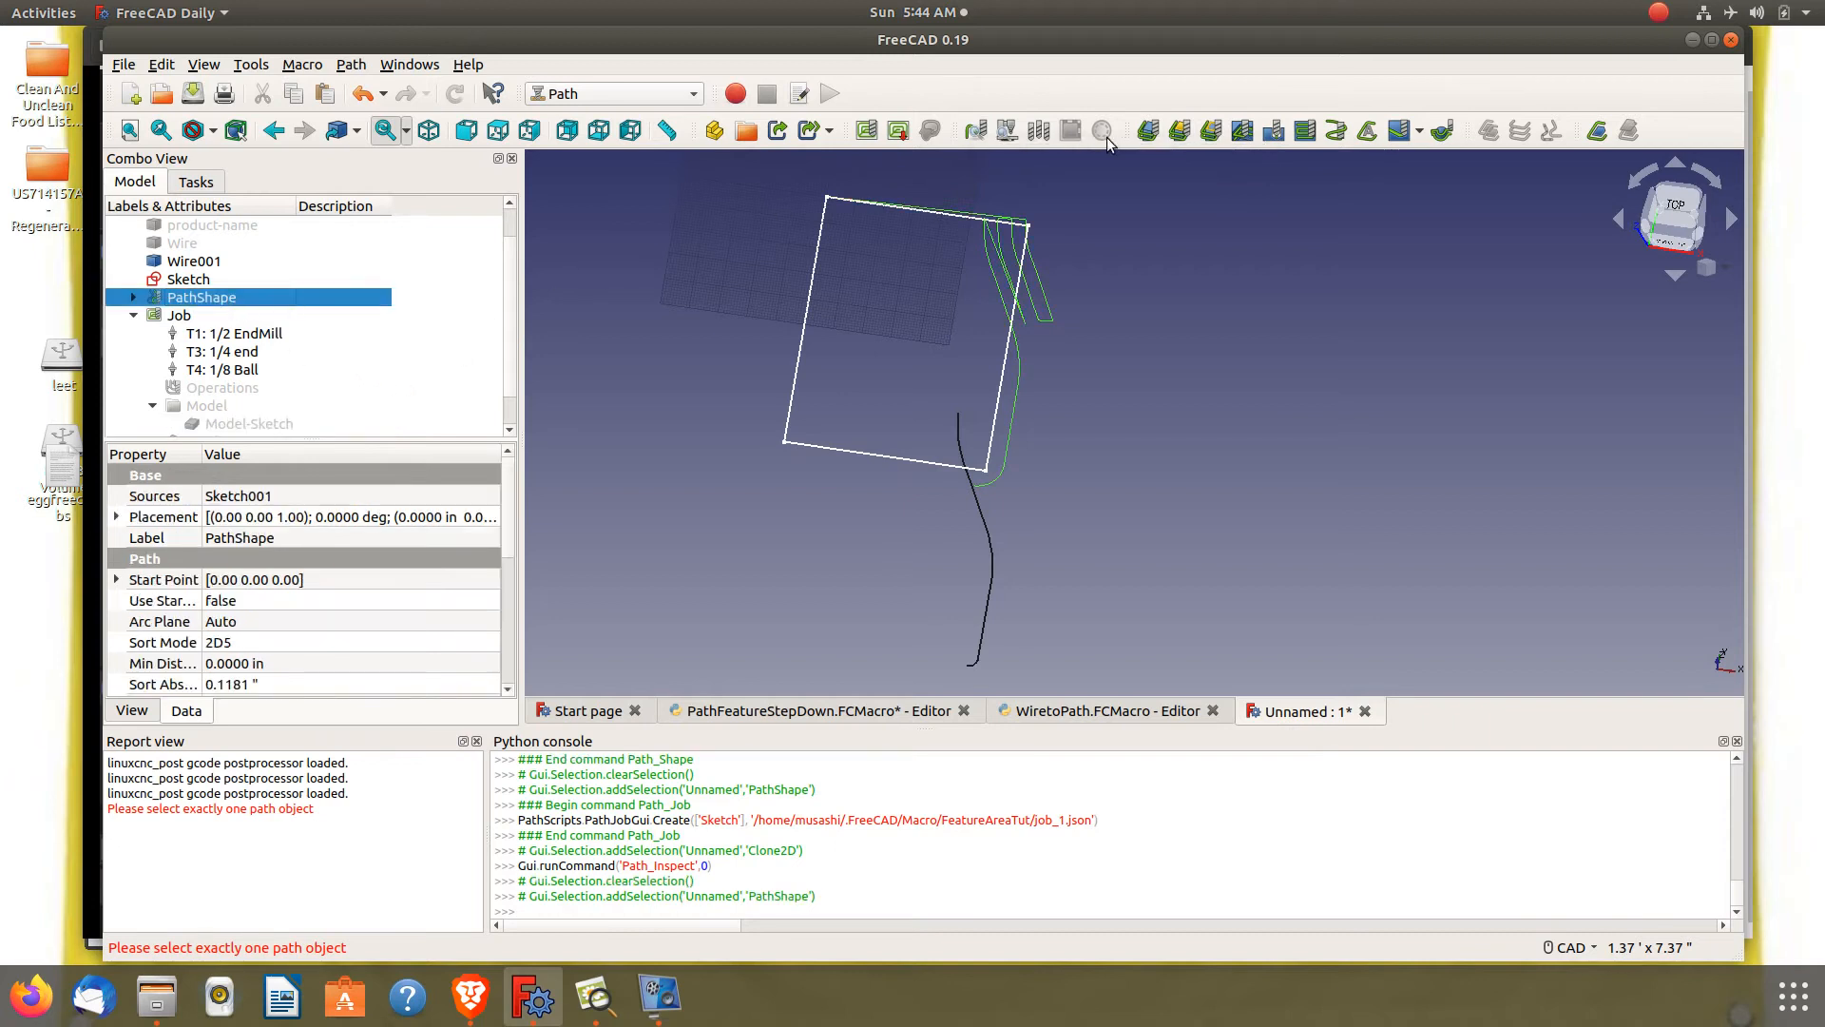
left_click(977, 132)
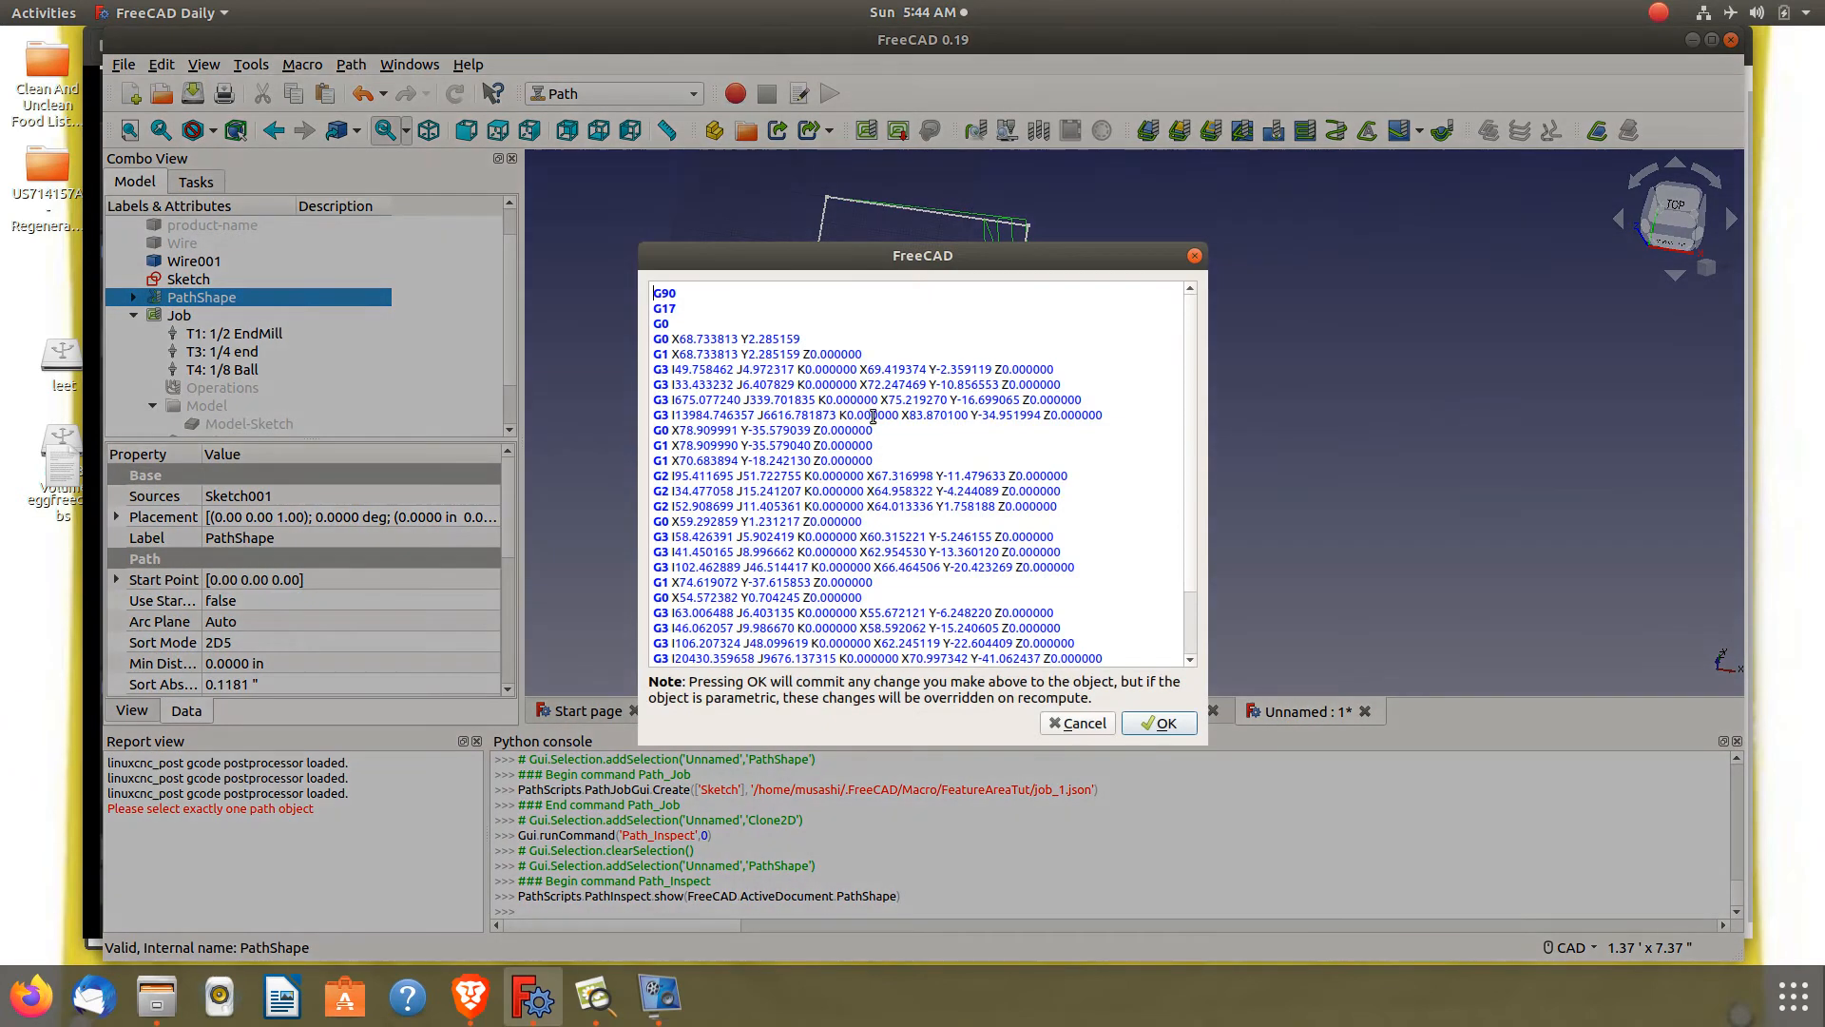
Delete the opening G90, G17 and G0 commands from the path's G-code
left_click_drag(827, 257, 834, 204)
left_click_drag(793, 263, 760, 242)
left_click_drag(679, 329, 636, 304)
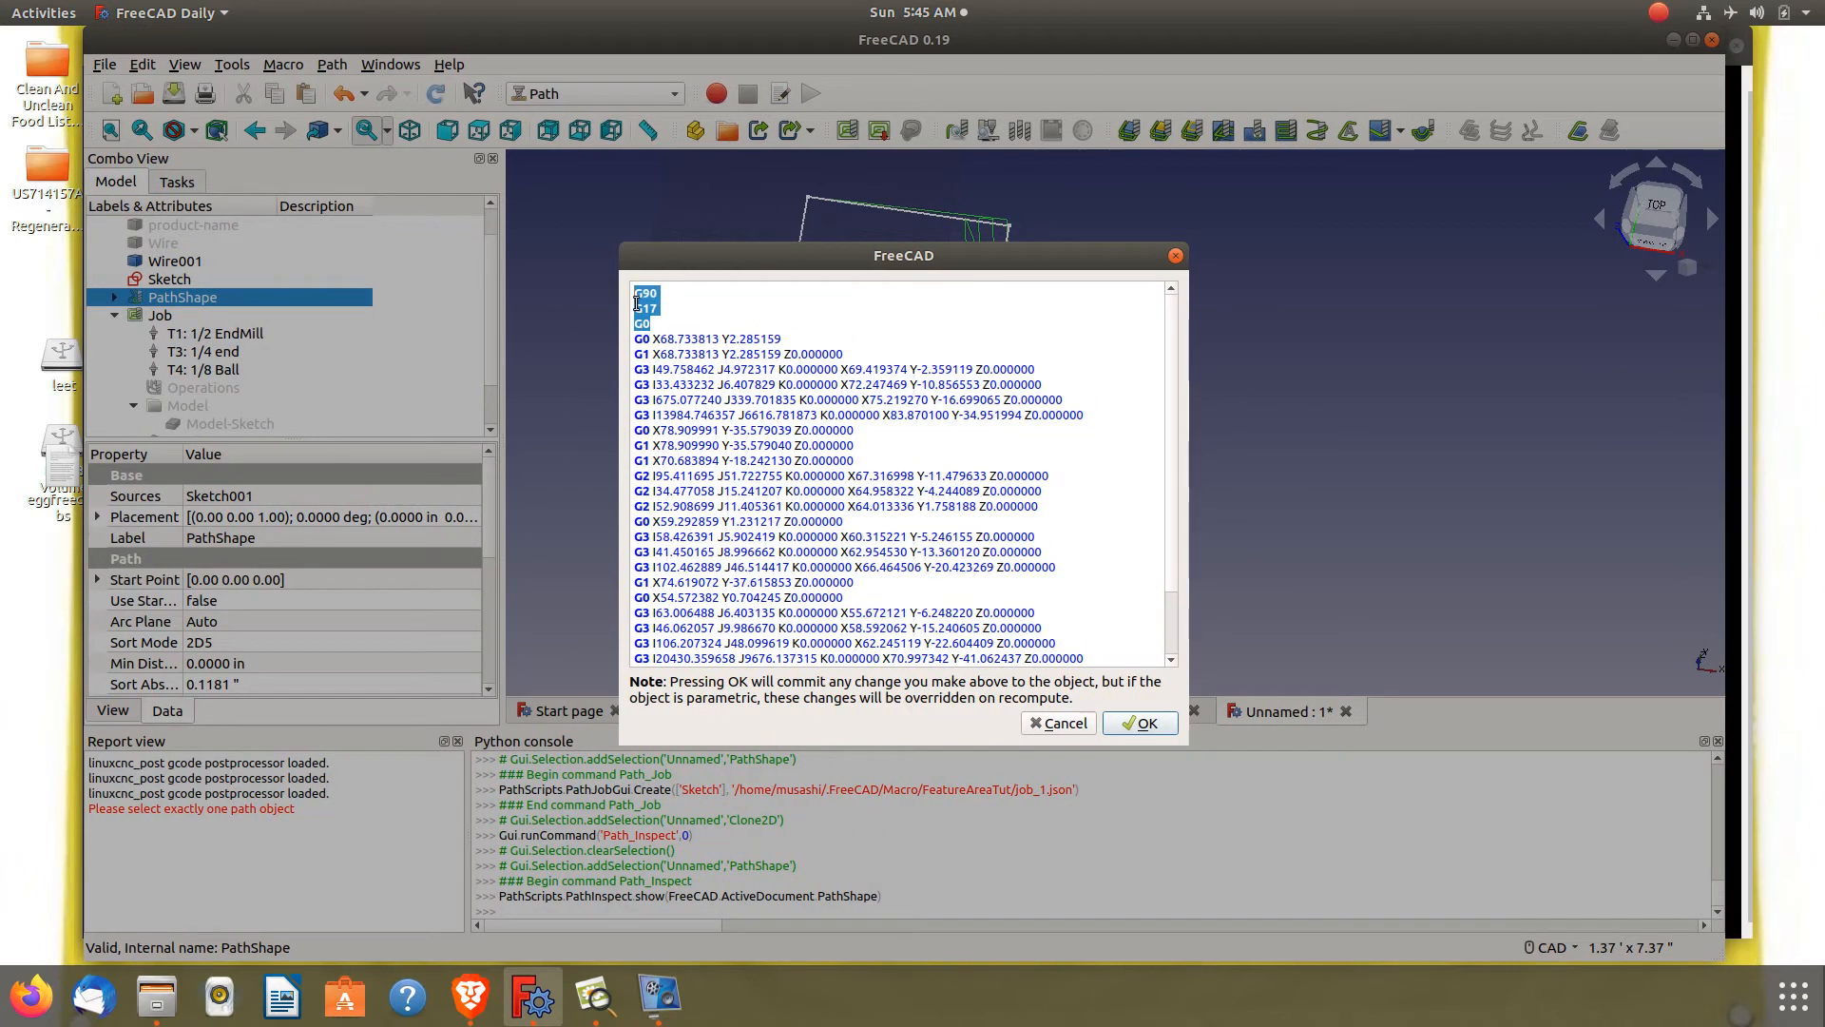
key("BackSpace")
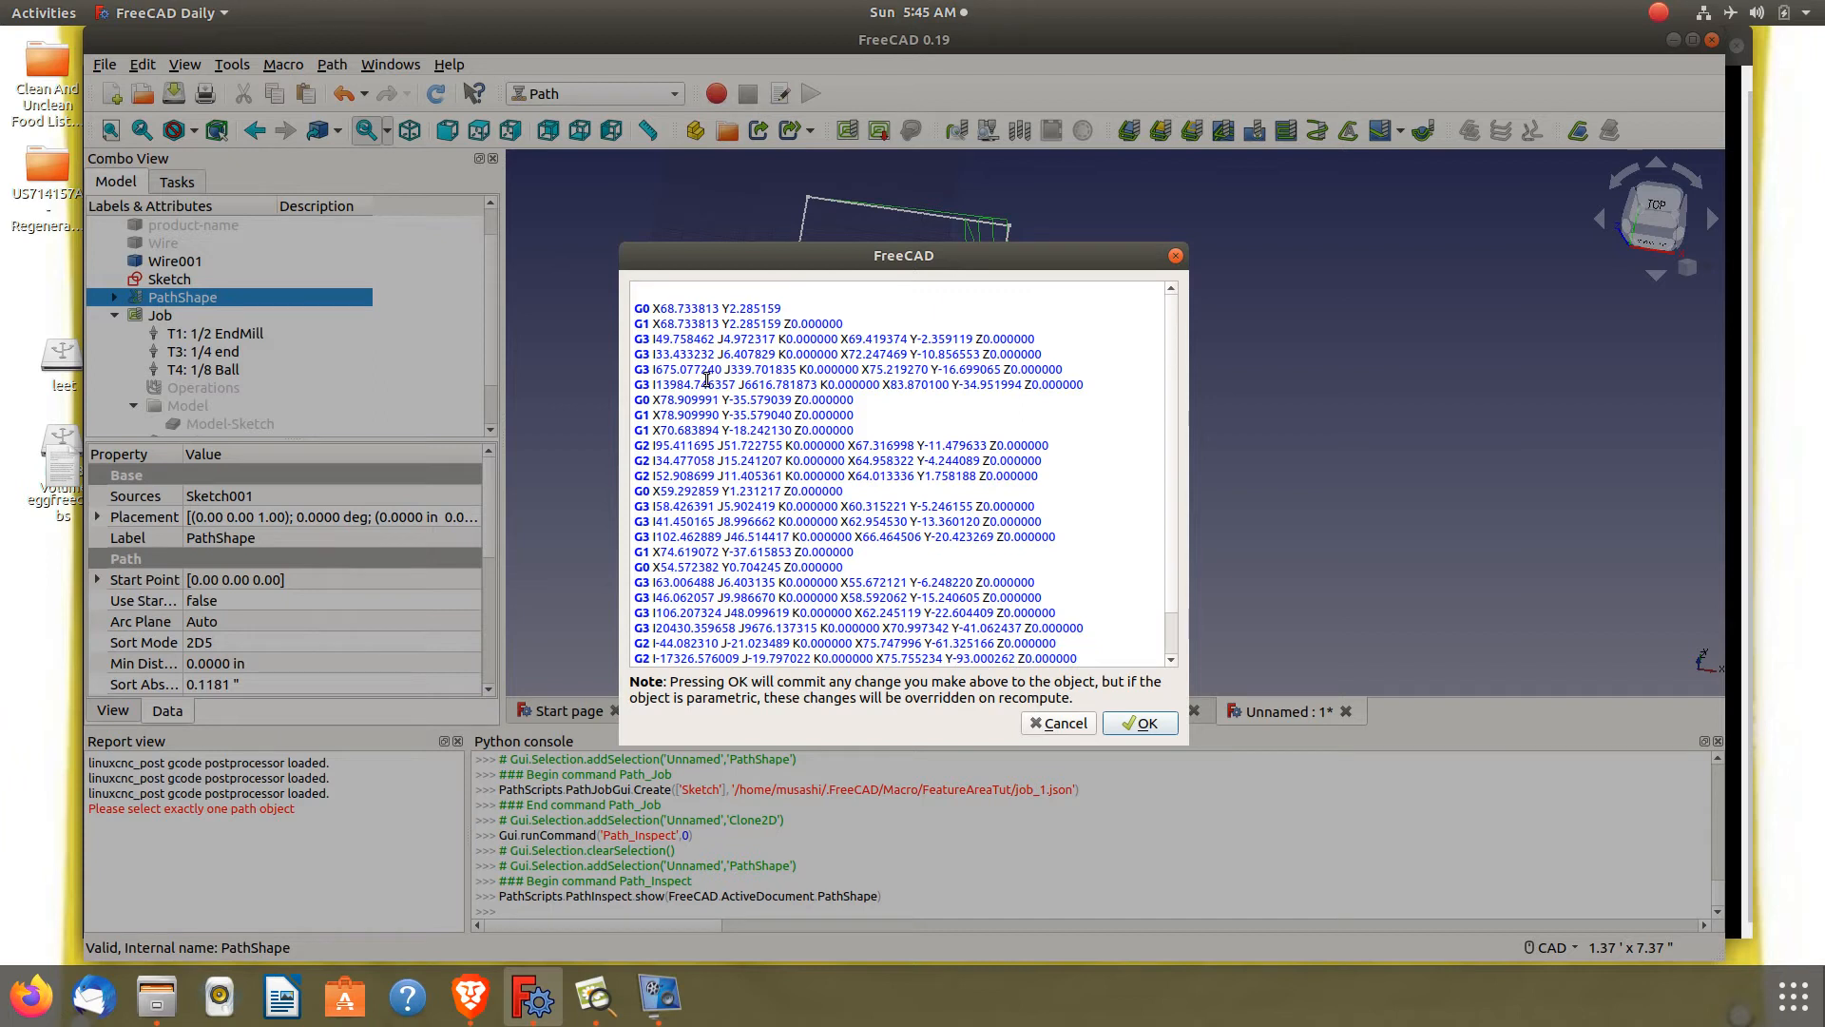
Delete the blank first line and the Z value of the first G3 move from PathShape's G-code, and commit the edit
key("BackSpace")
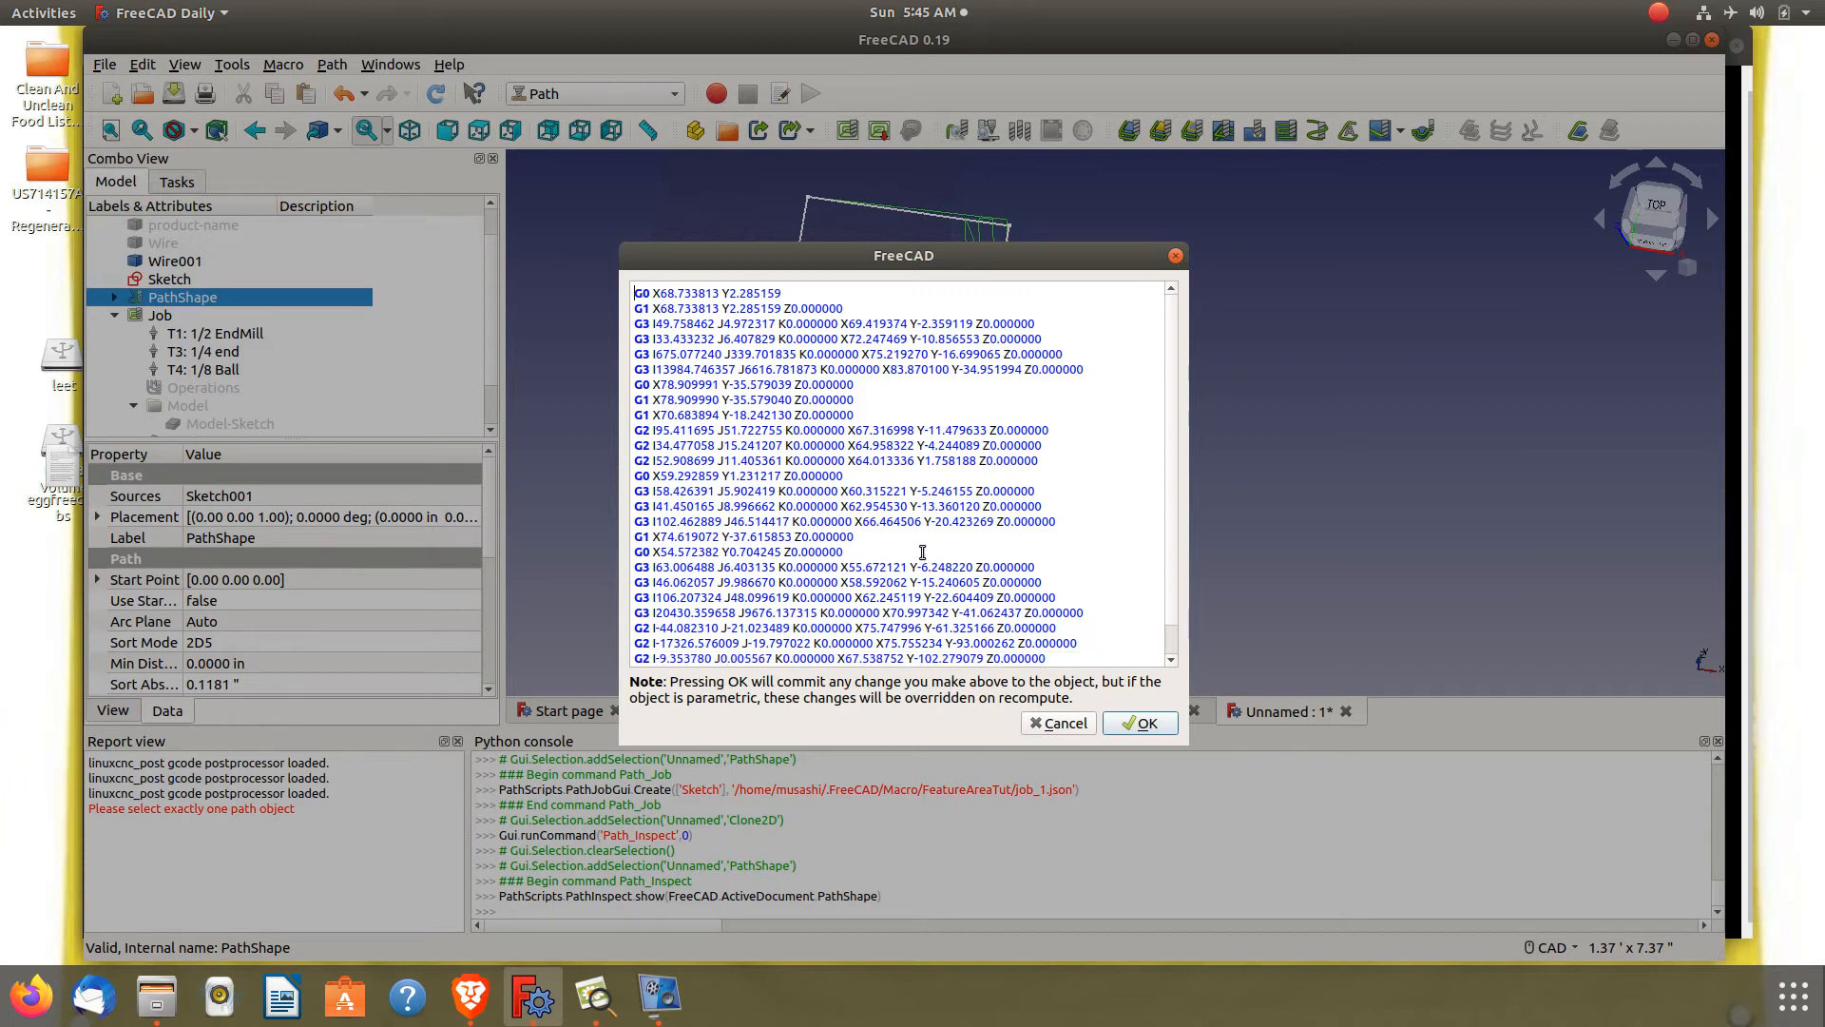
left_click_drag(1043, 327, 979, 327)
key("BackSpace")
left_click(1142, 723)
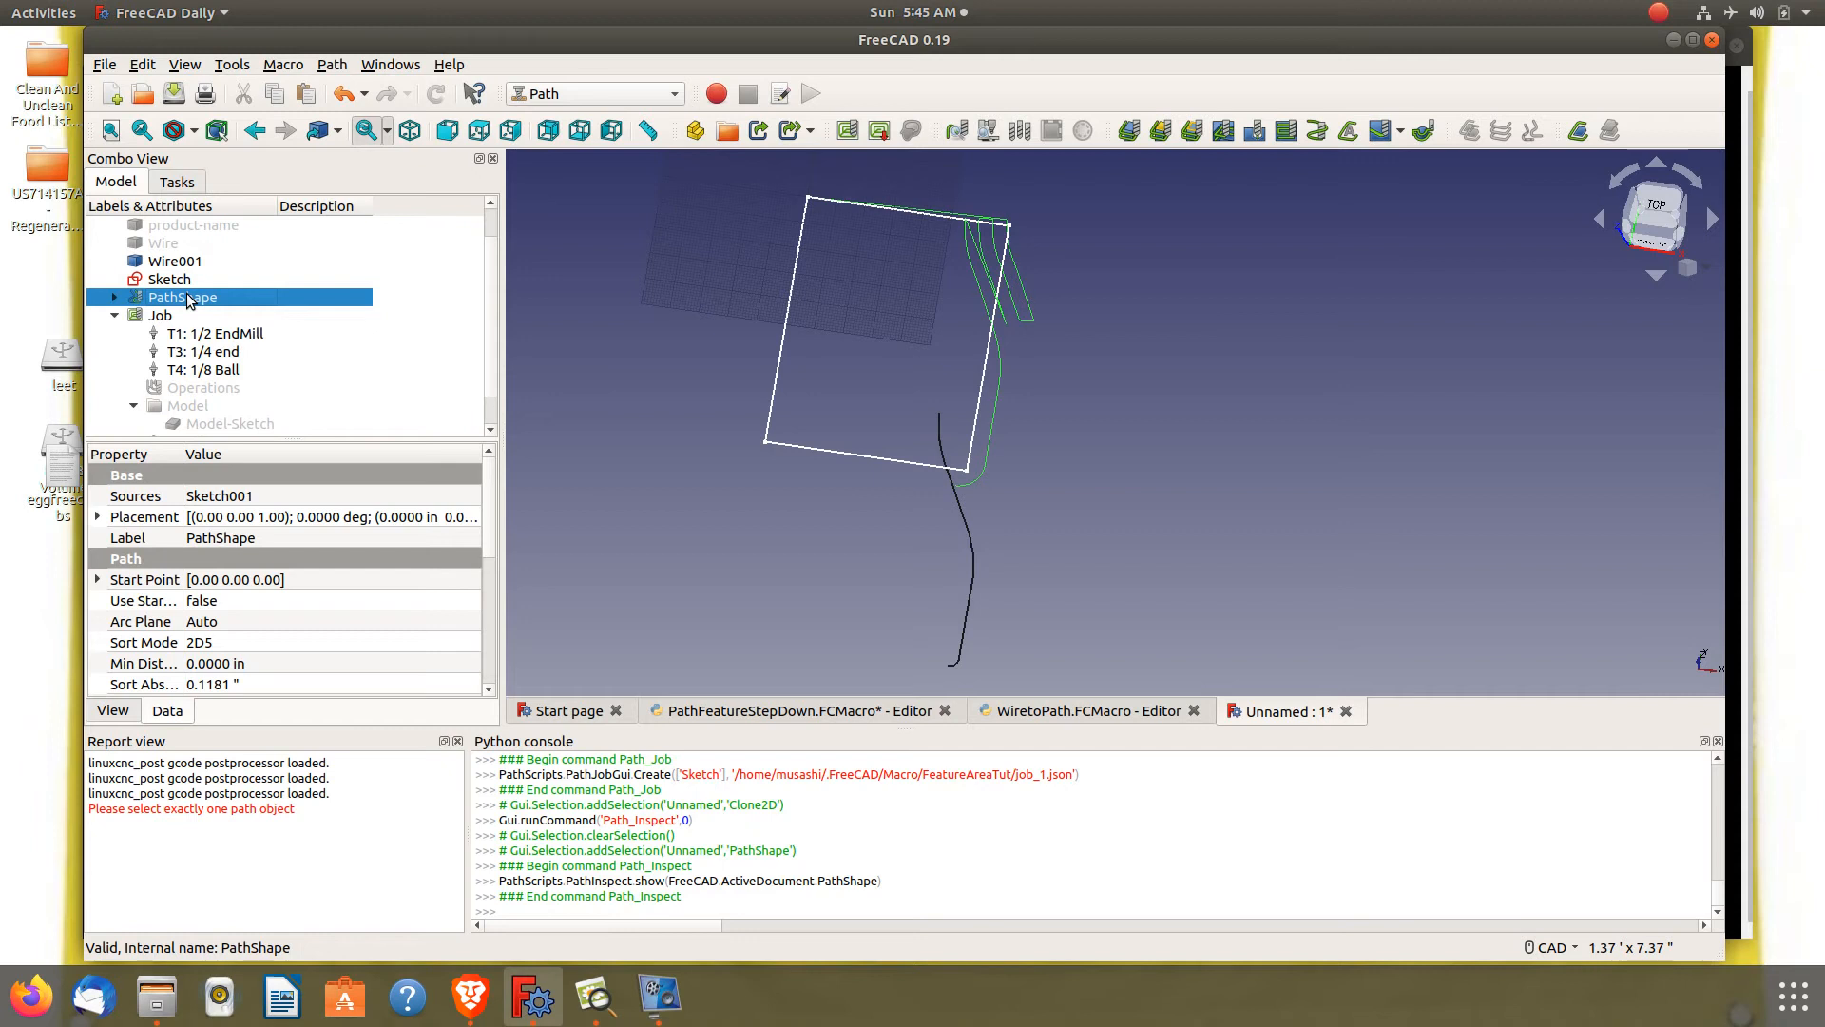
Inspect the G-code of PathShape again to check whether the manual edits were kept
right_click(188, 298)
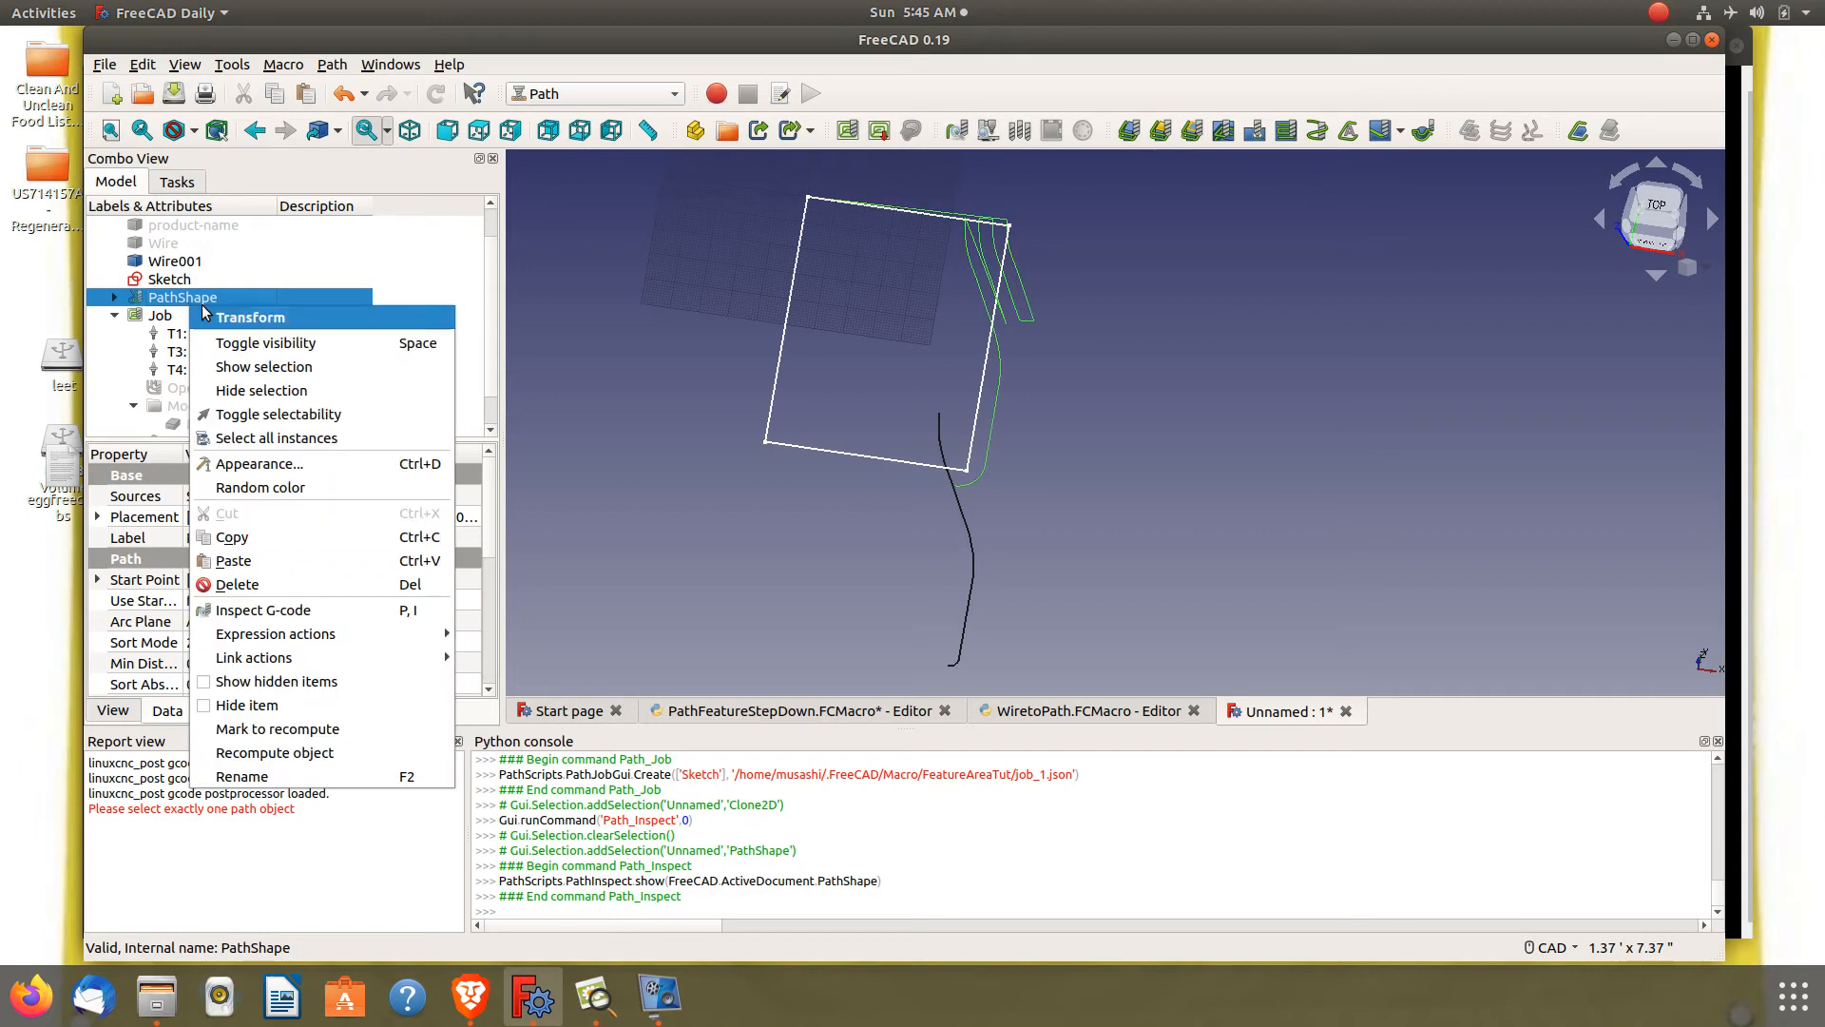
left_click(272, 610)
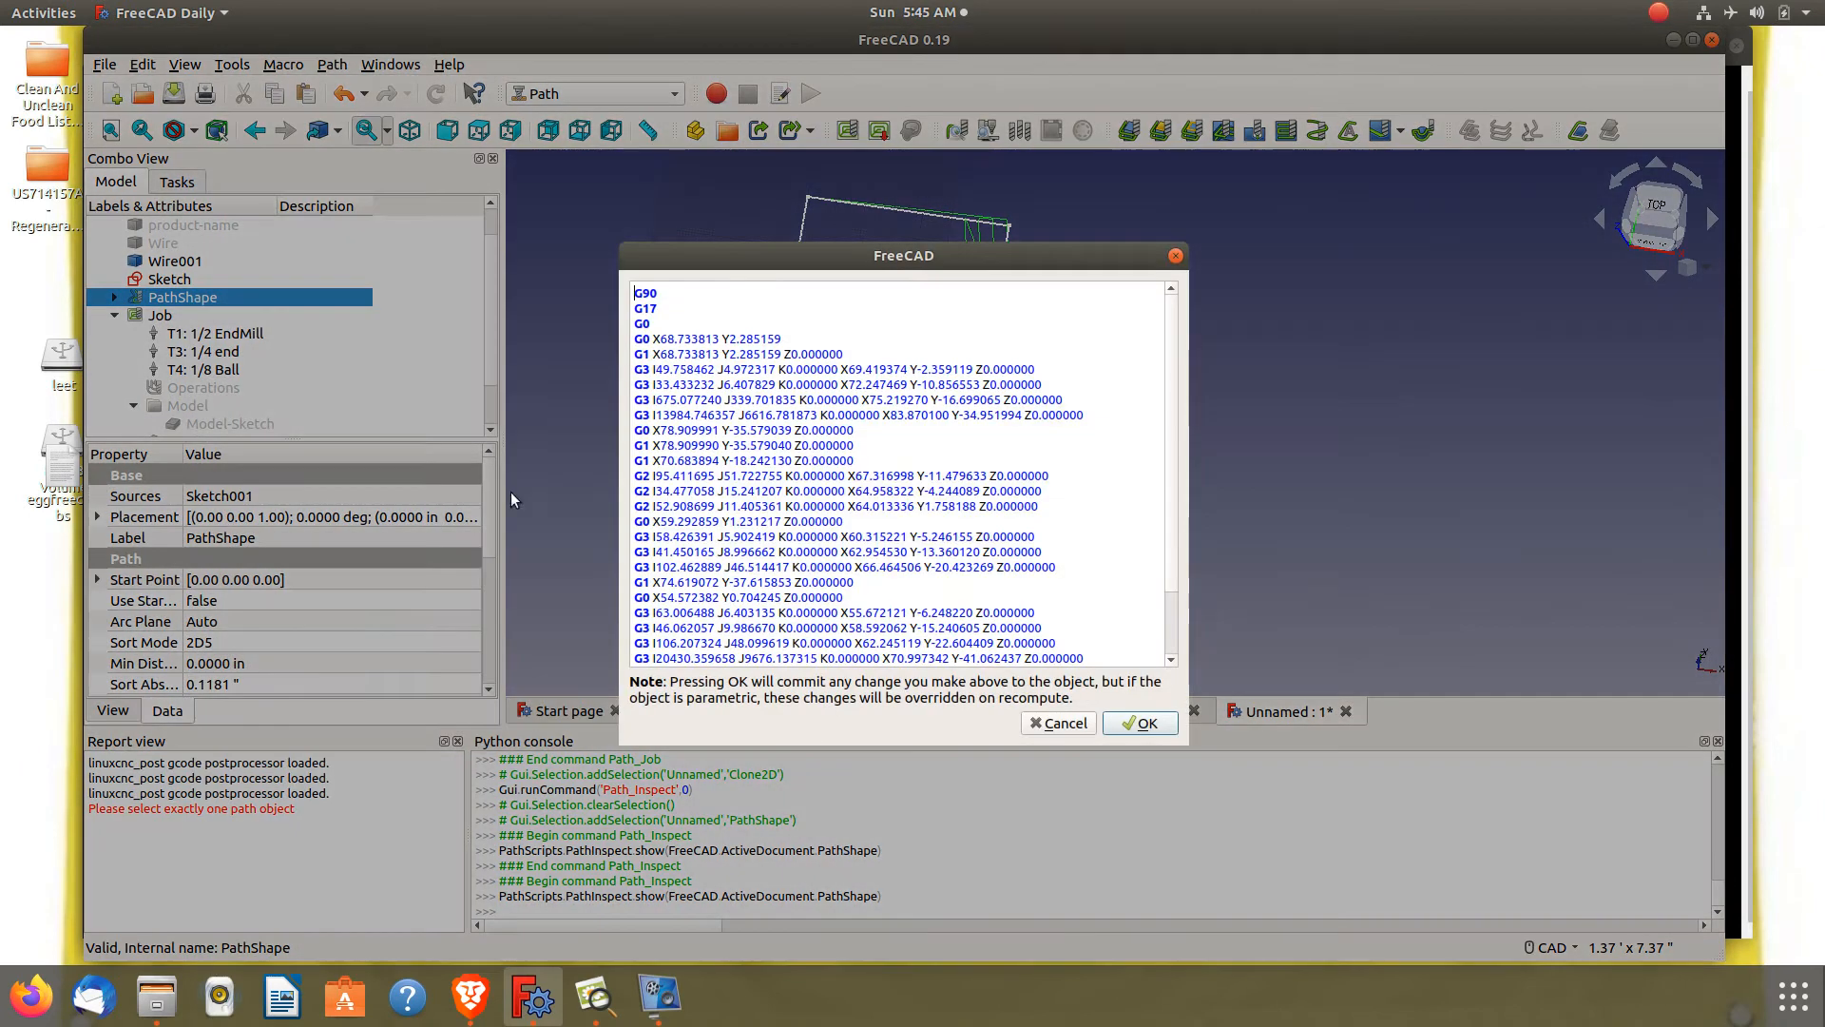
left_click(1176, 257)
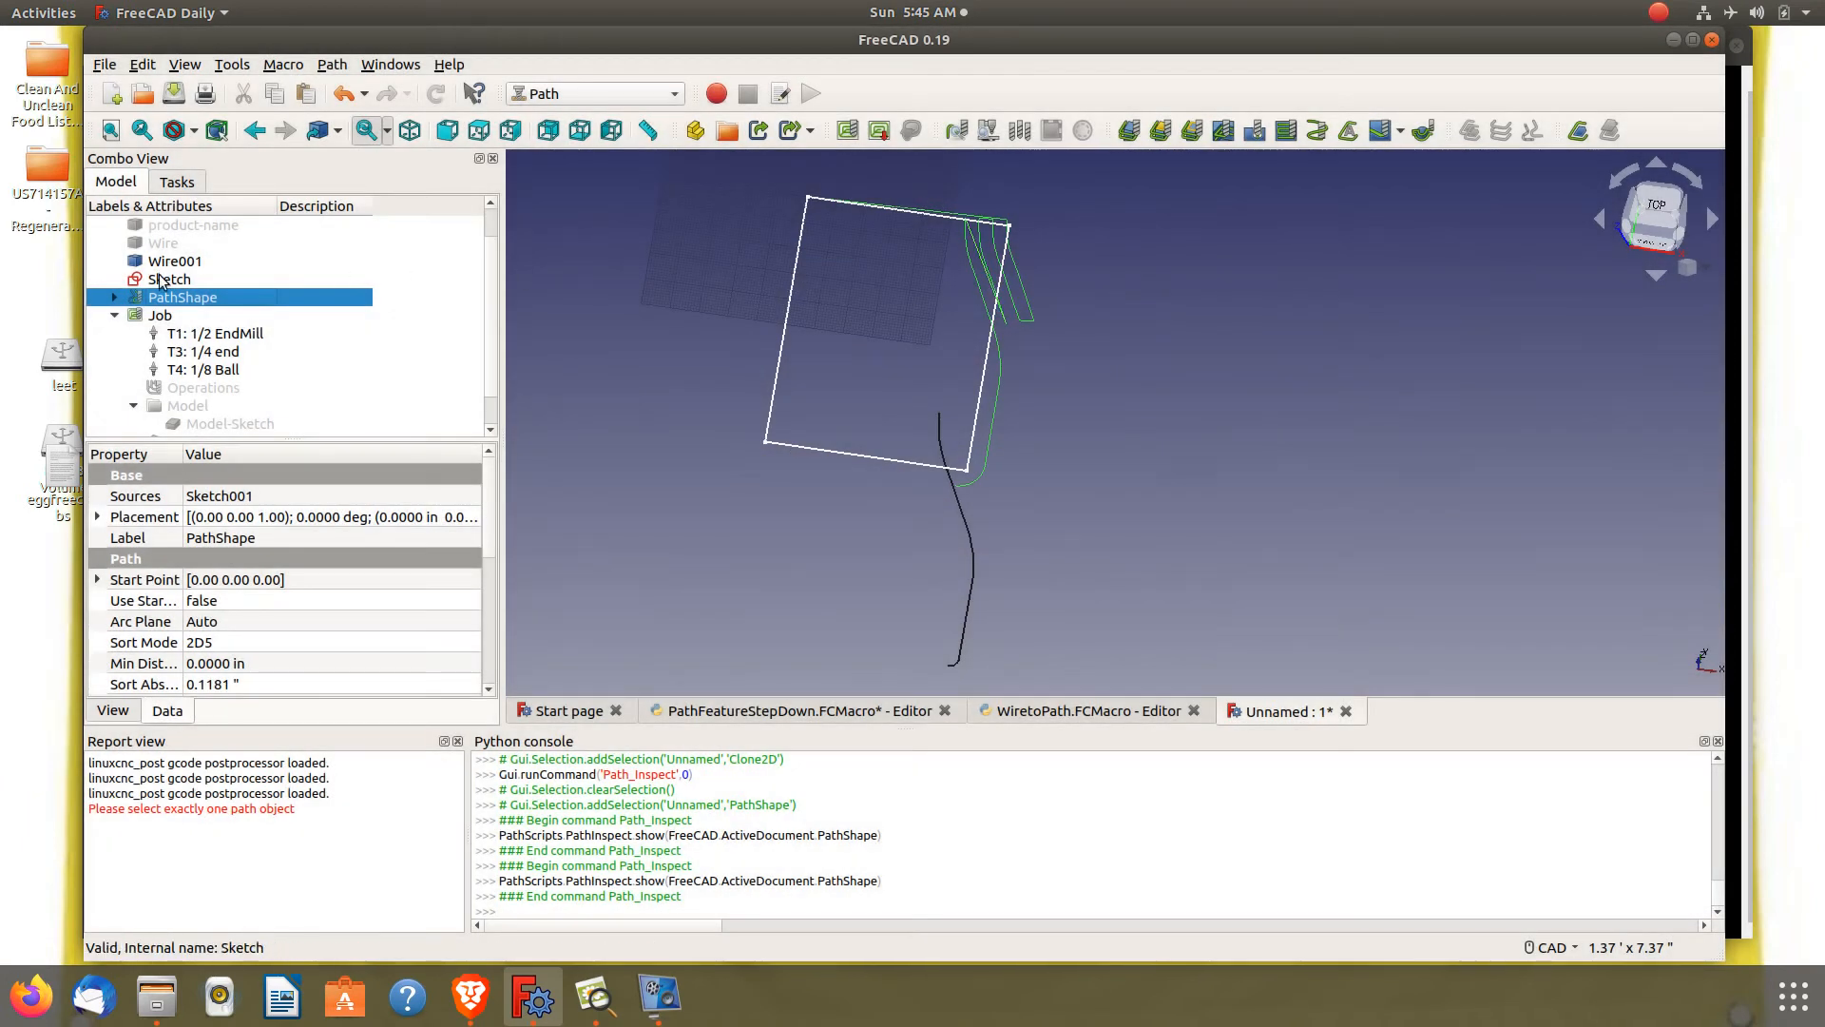
Delete the PathShape object from the document
left_click(333, 67)
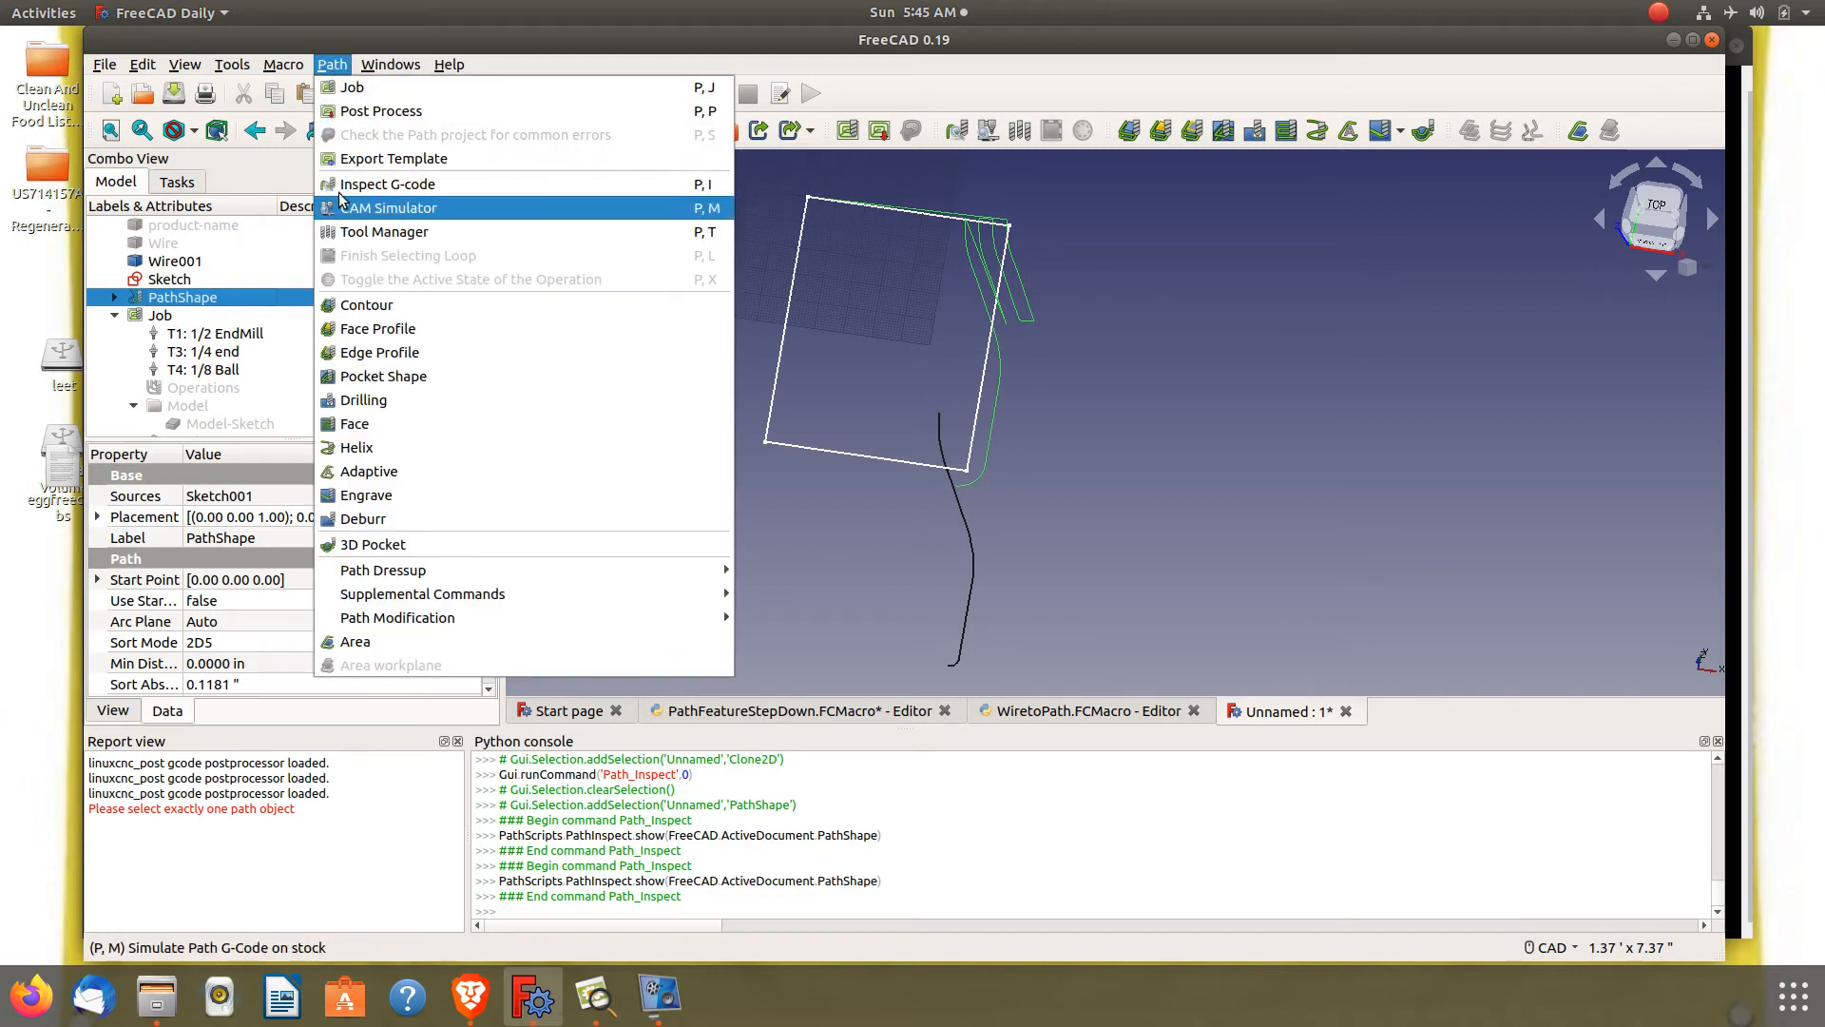
mouse_move(600, 608)
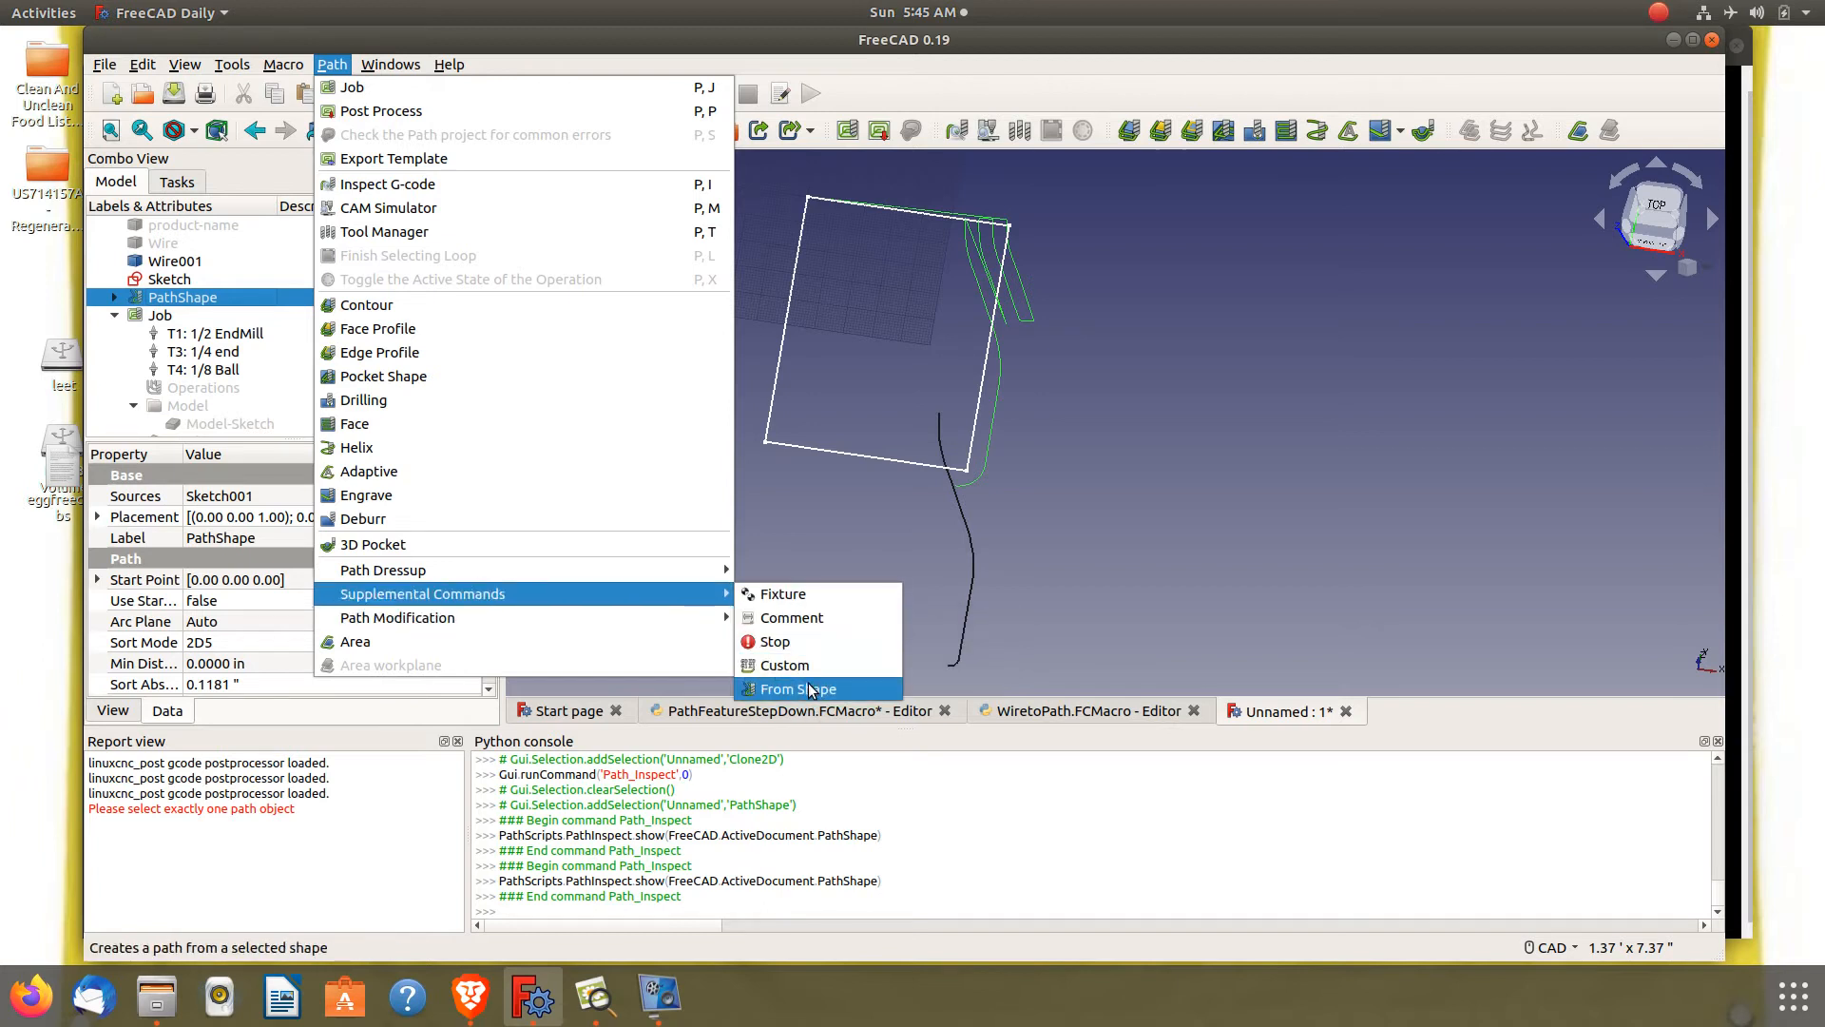
left_click(161, 303)
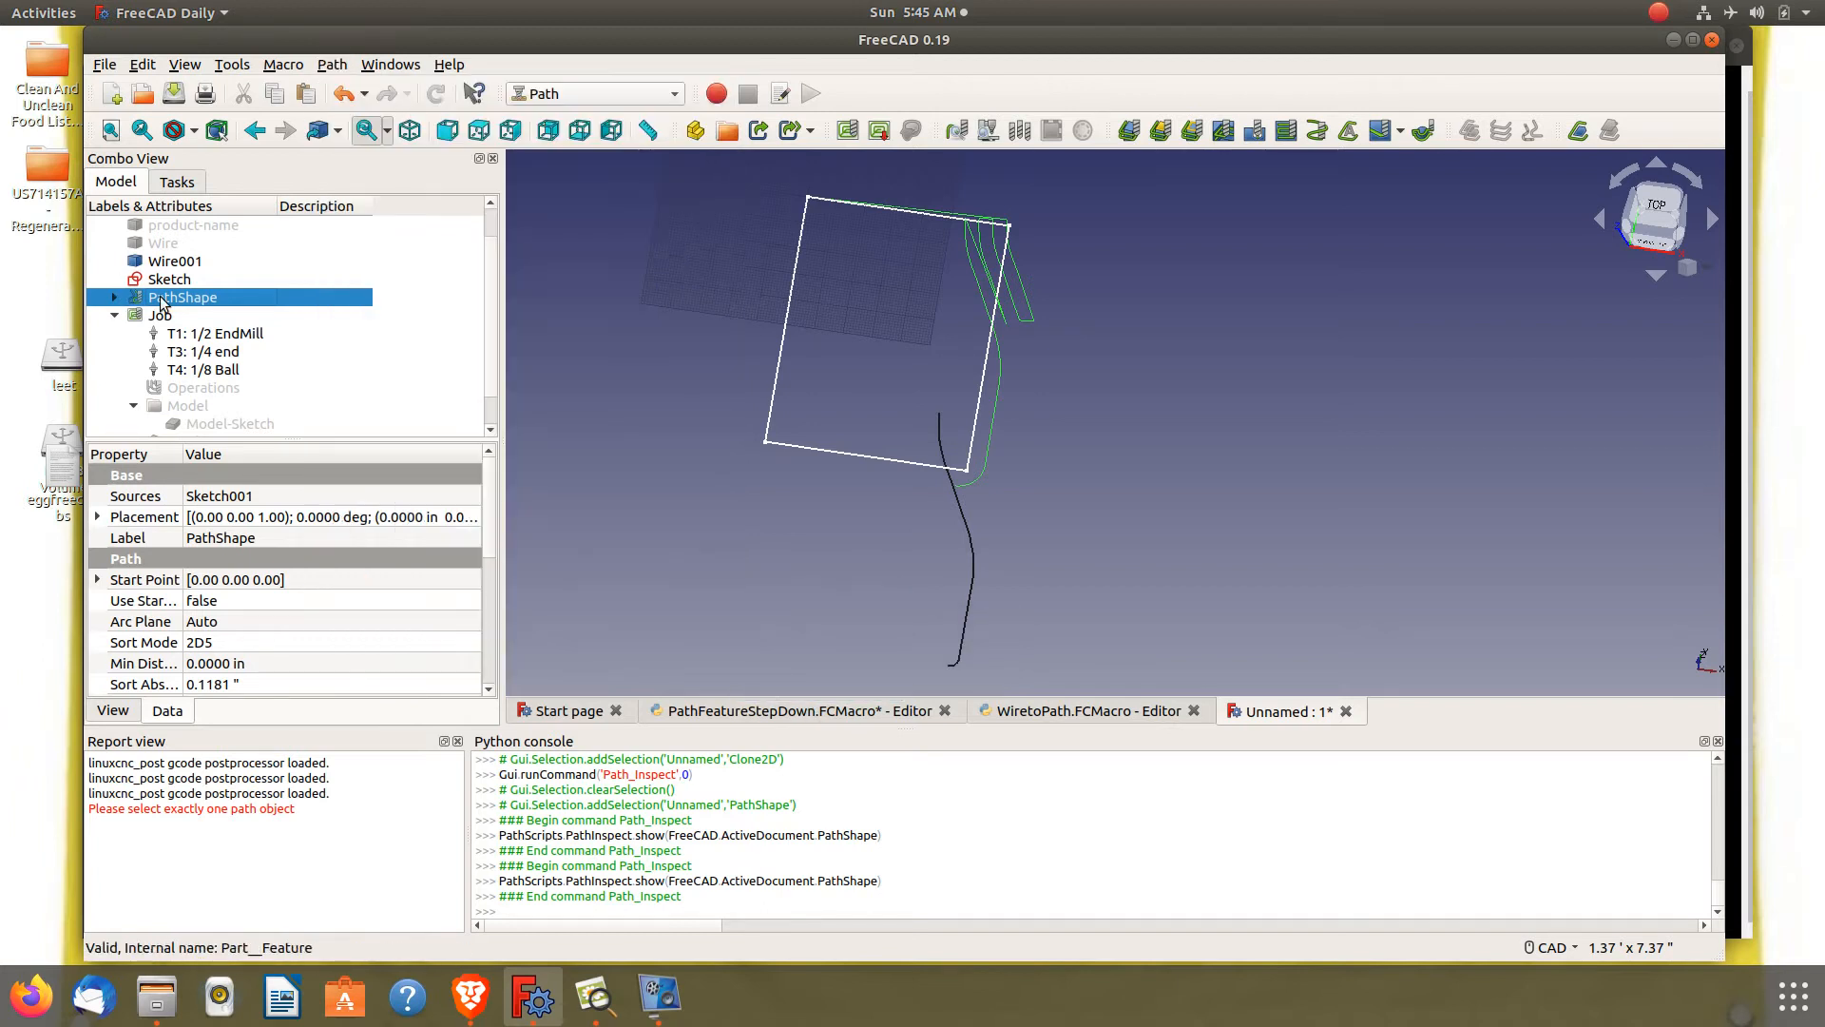
key("Delete")
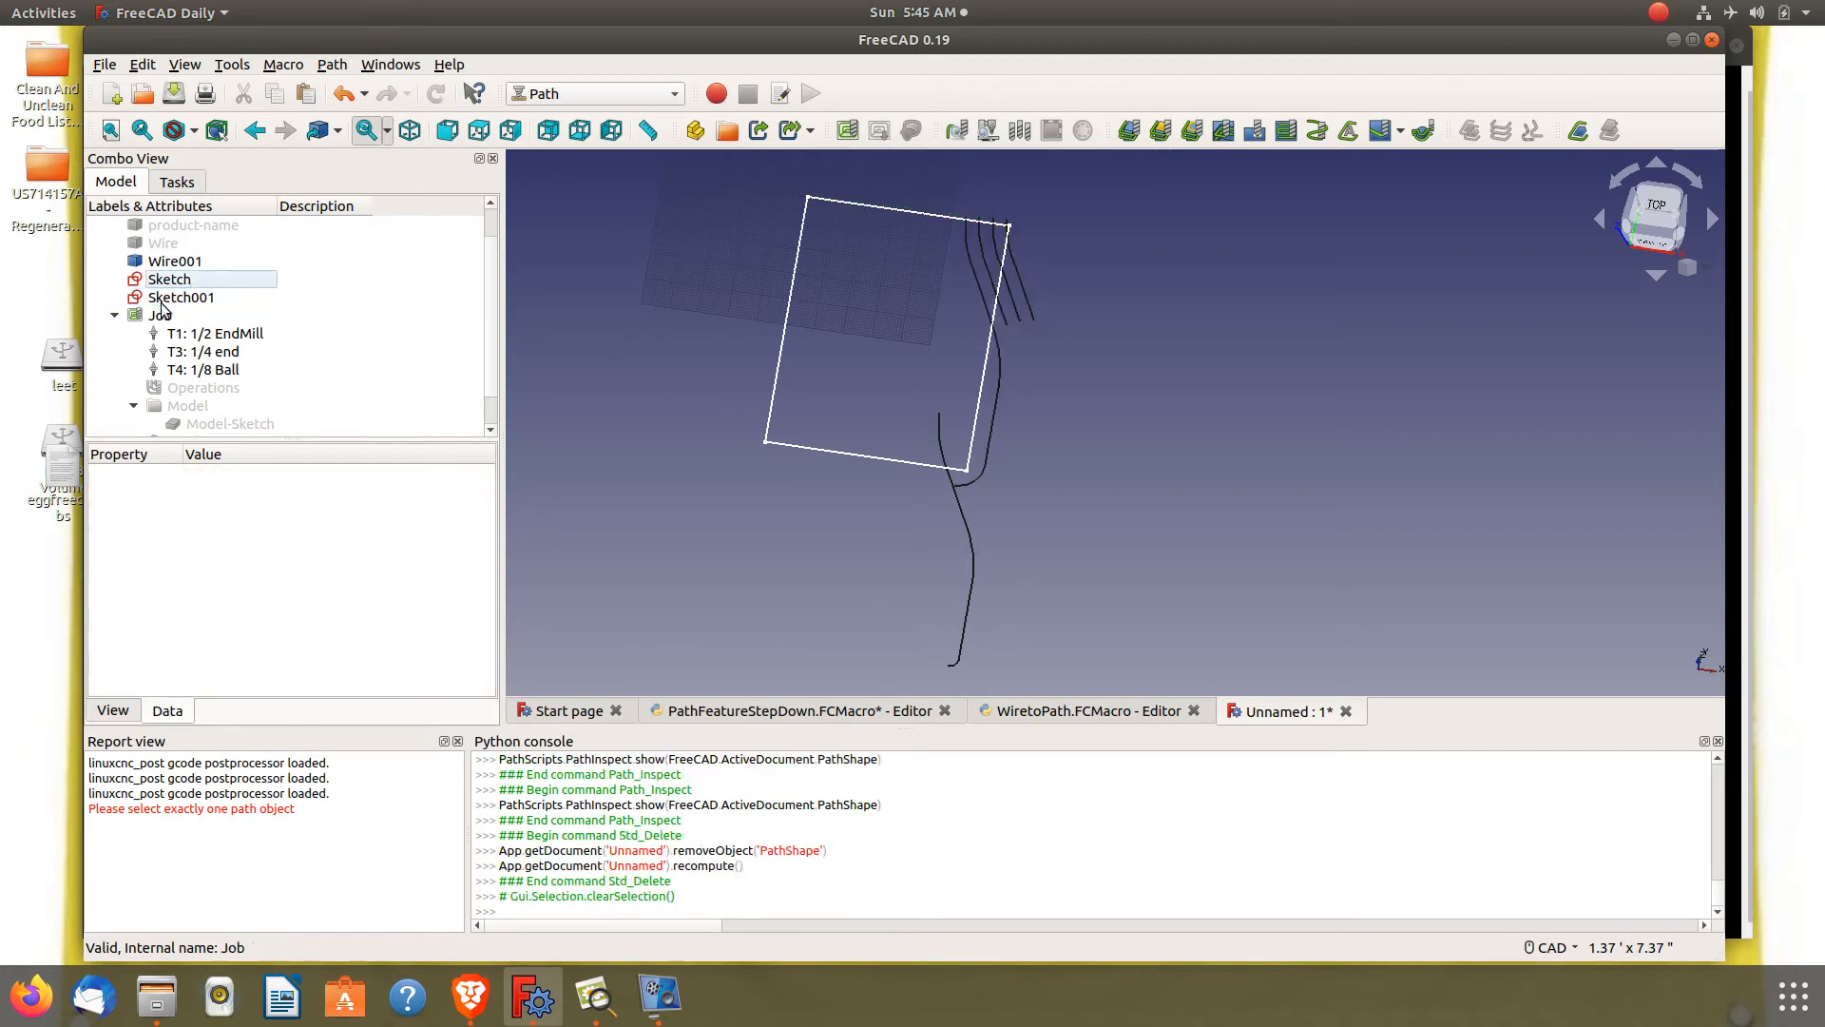
Change the source object in the WiretoPath macro to Sketch001, so line 4 reads App.ActiveDocument.Sketch001
left_click(159, 301)
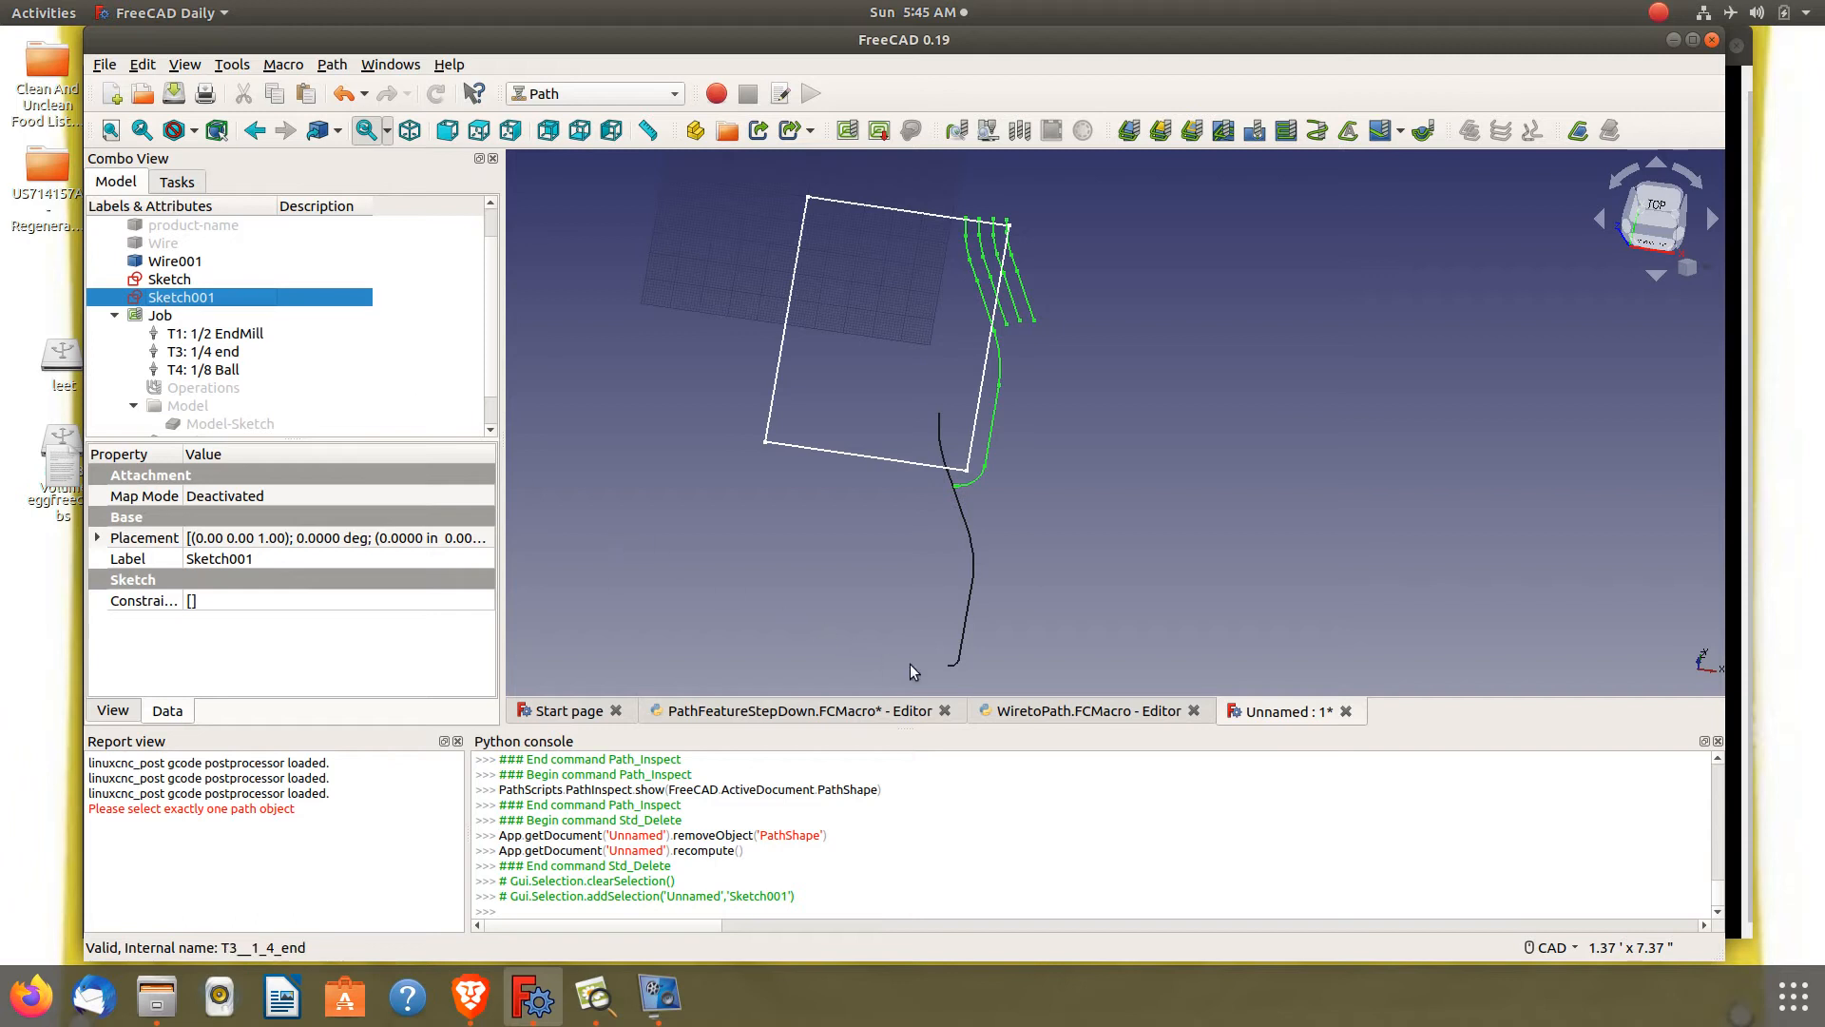
left_click(1047, 713)
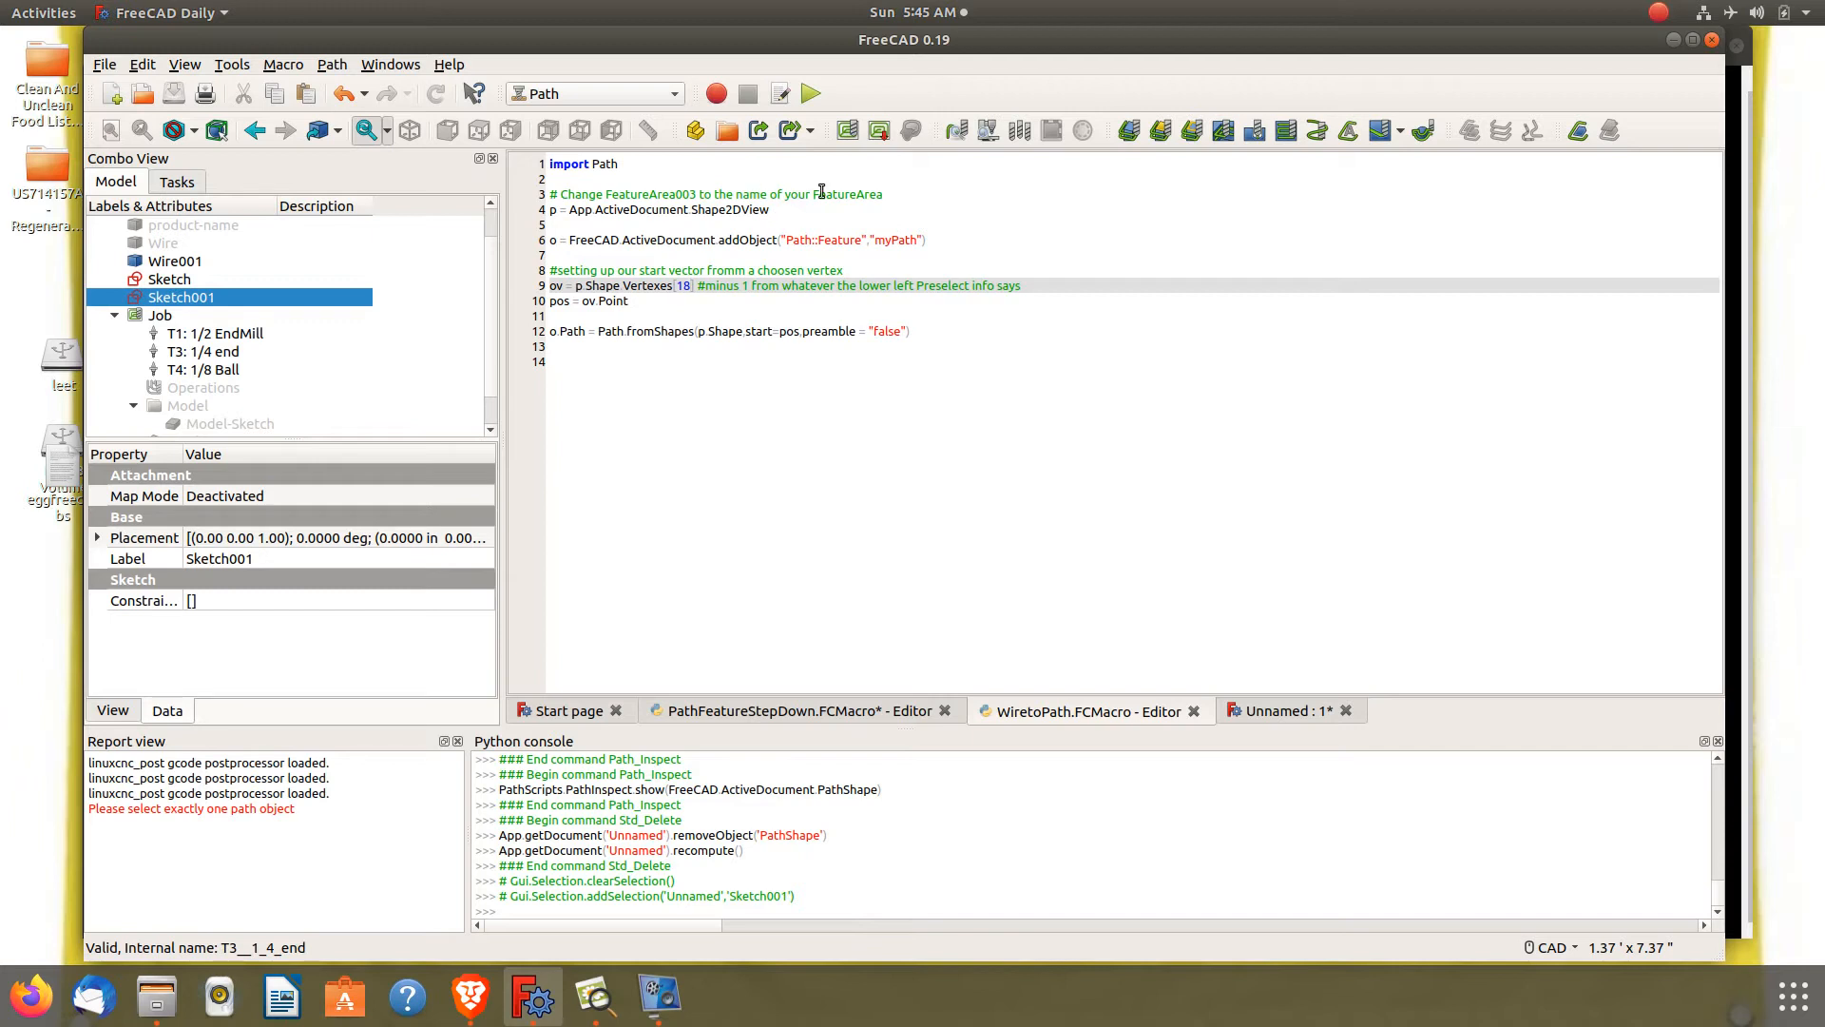
left_click_drag(770, 209, 701, 214)
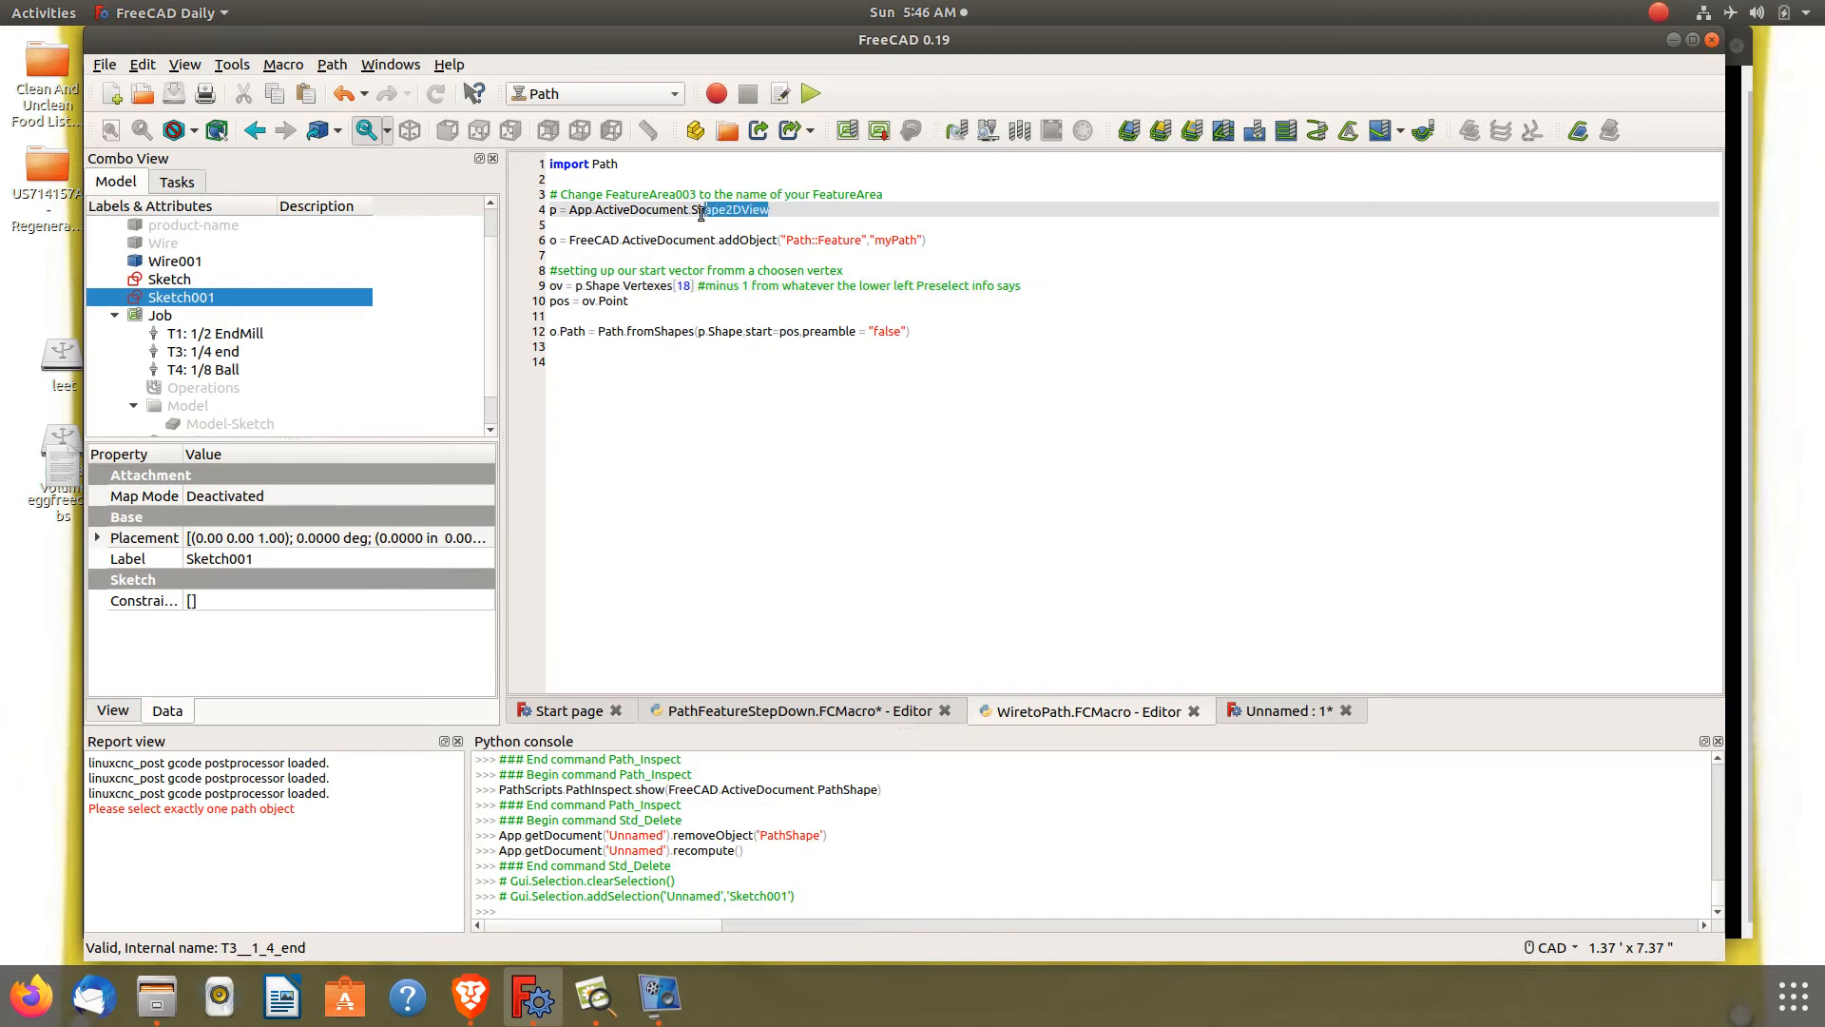
left_click(696, 219)
left_click(700, 209, "shift")
type("ketch001")
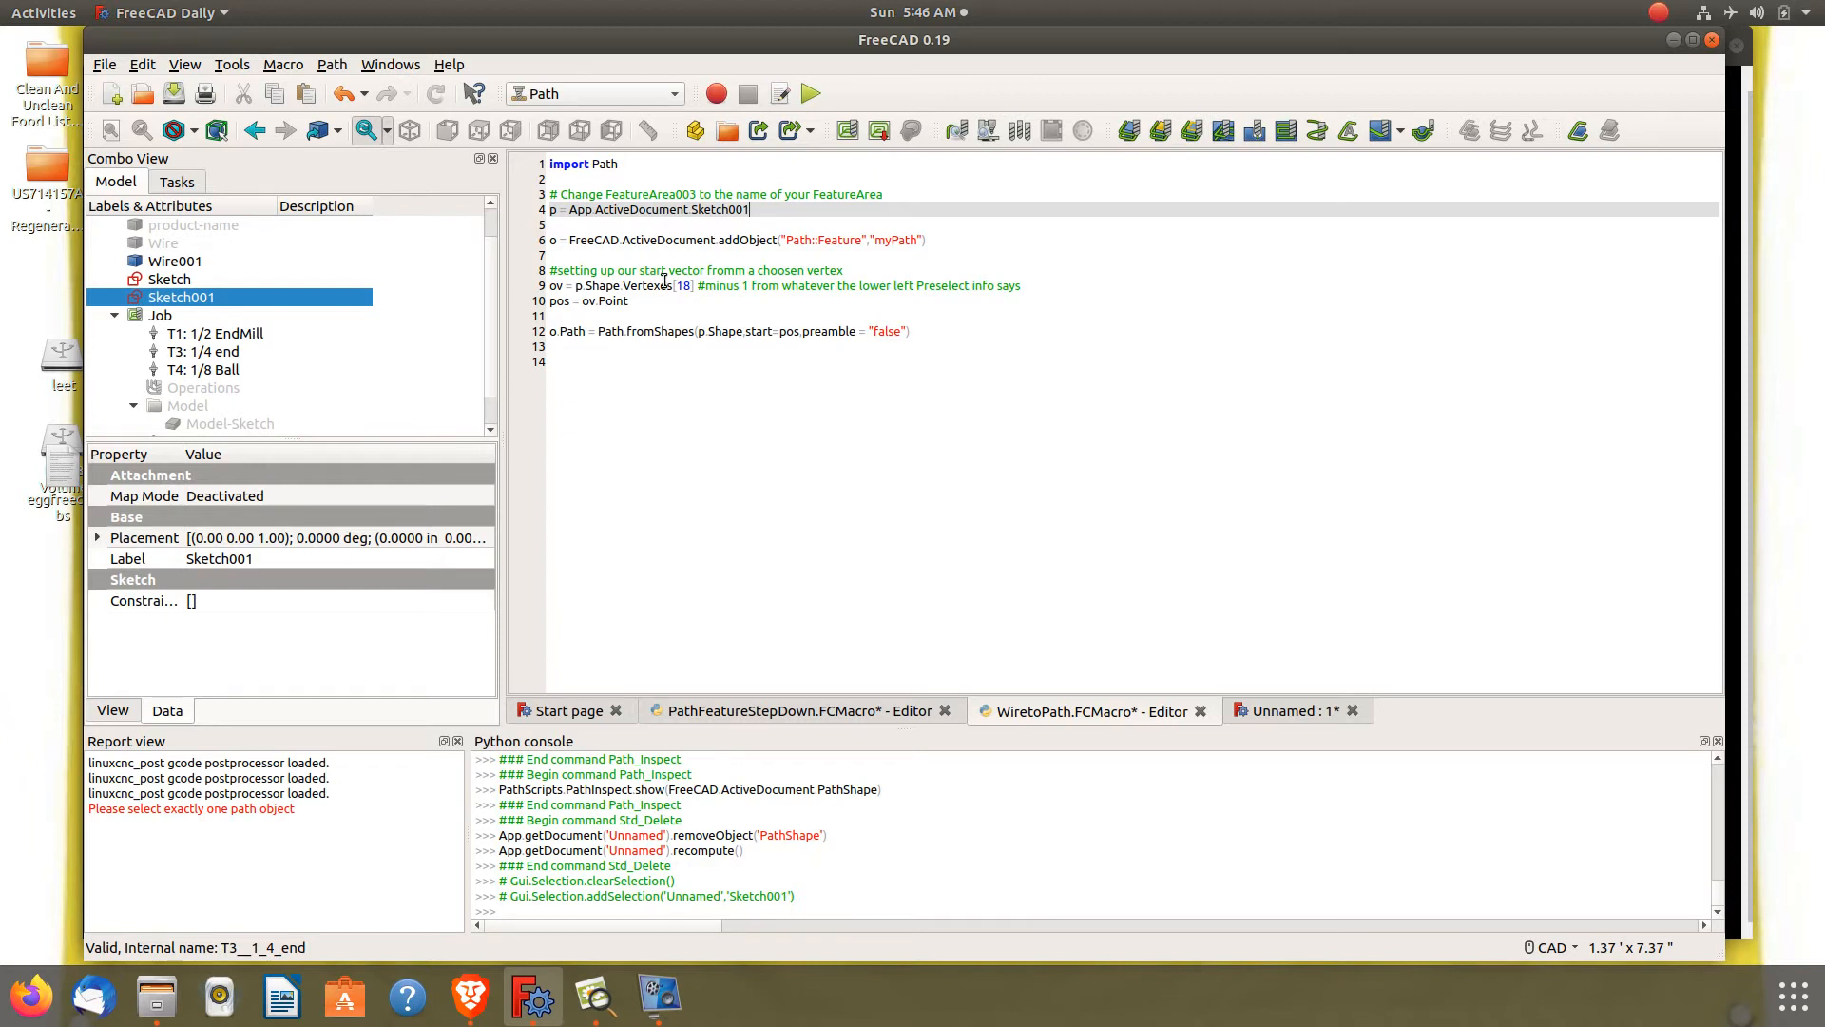
Identify the vertex at the lower end of Sketch001's outermost curve and set the WiretoPath macro's start vertex index to 24
left_click(812, 712)
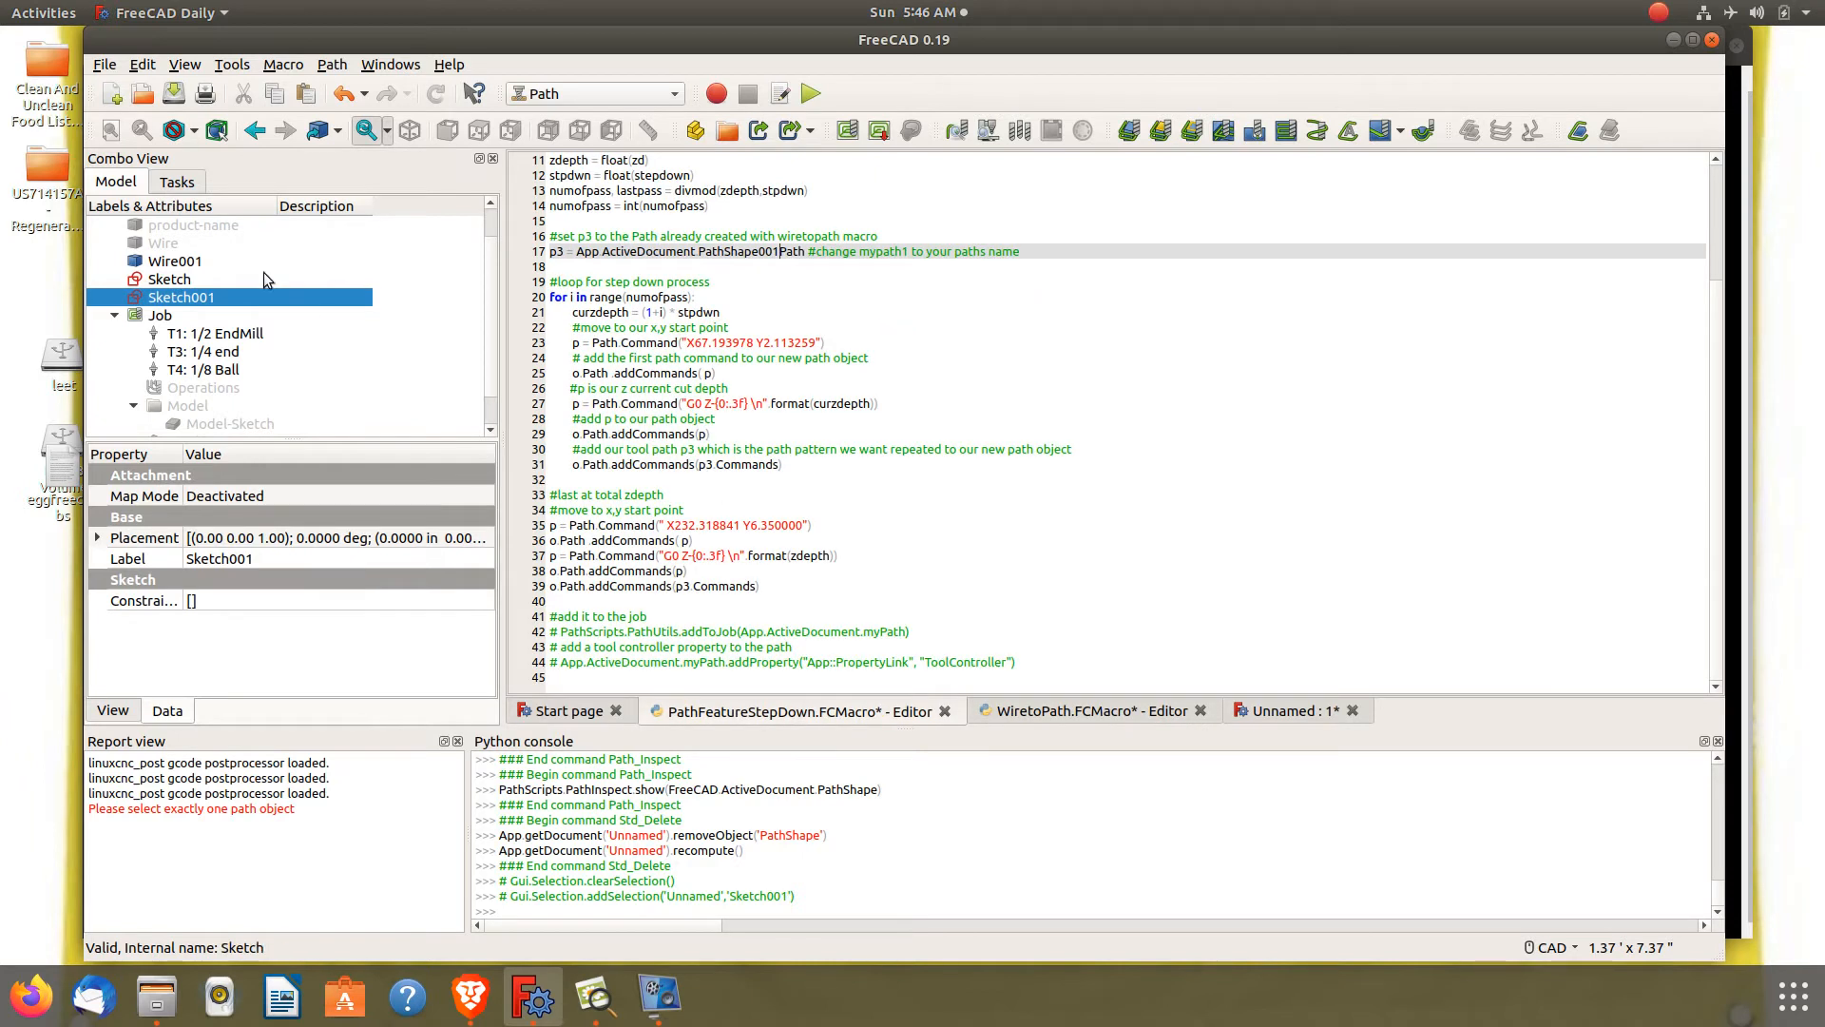
left_click(1317, 710)
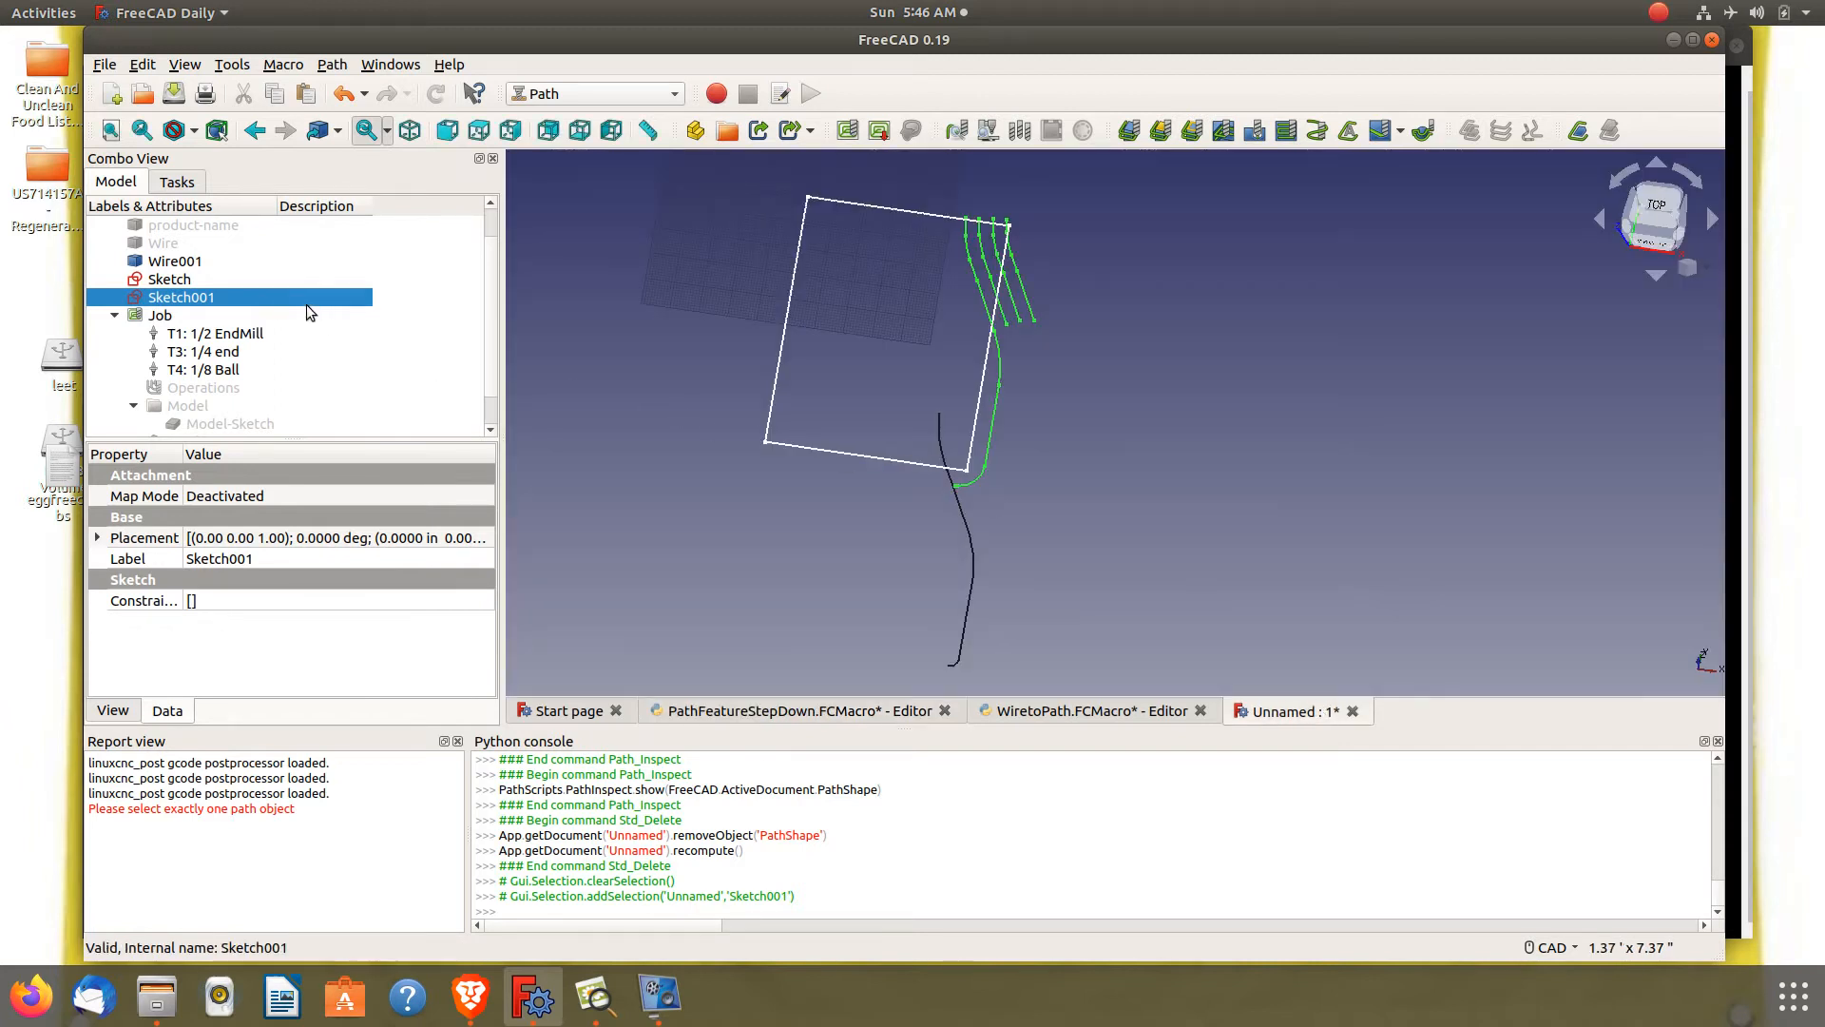
scroll(1026, 191, "up", 2)
scroll(1028, 202, "up", 2)
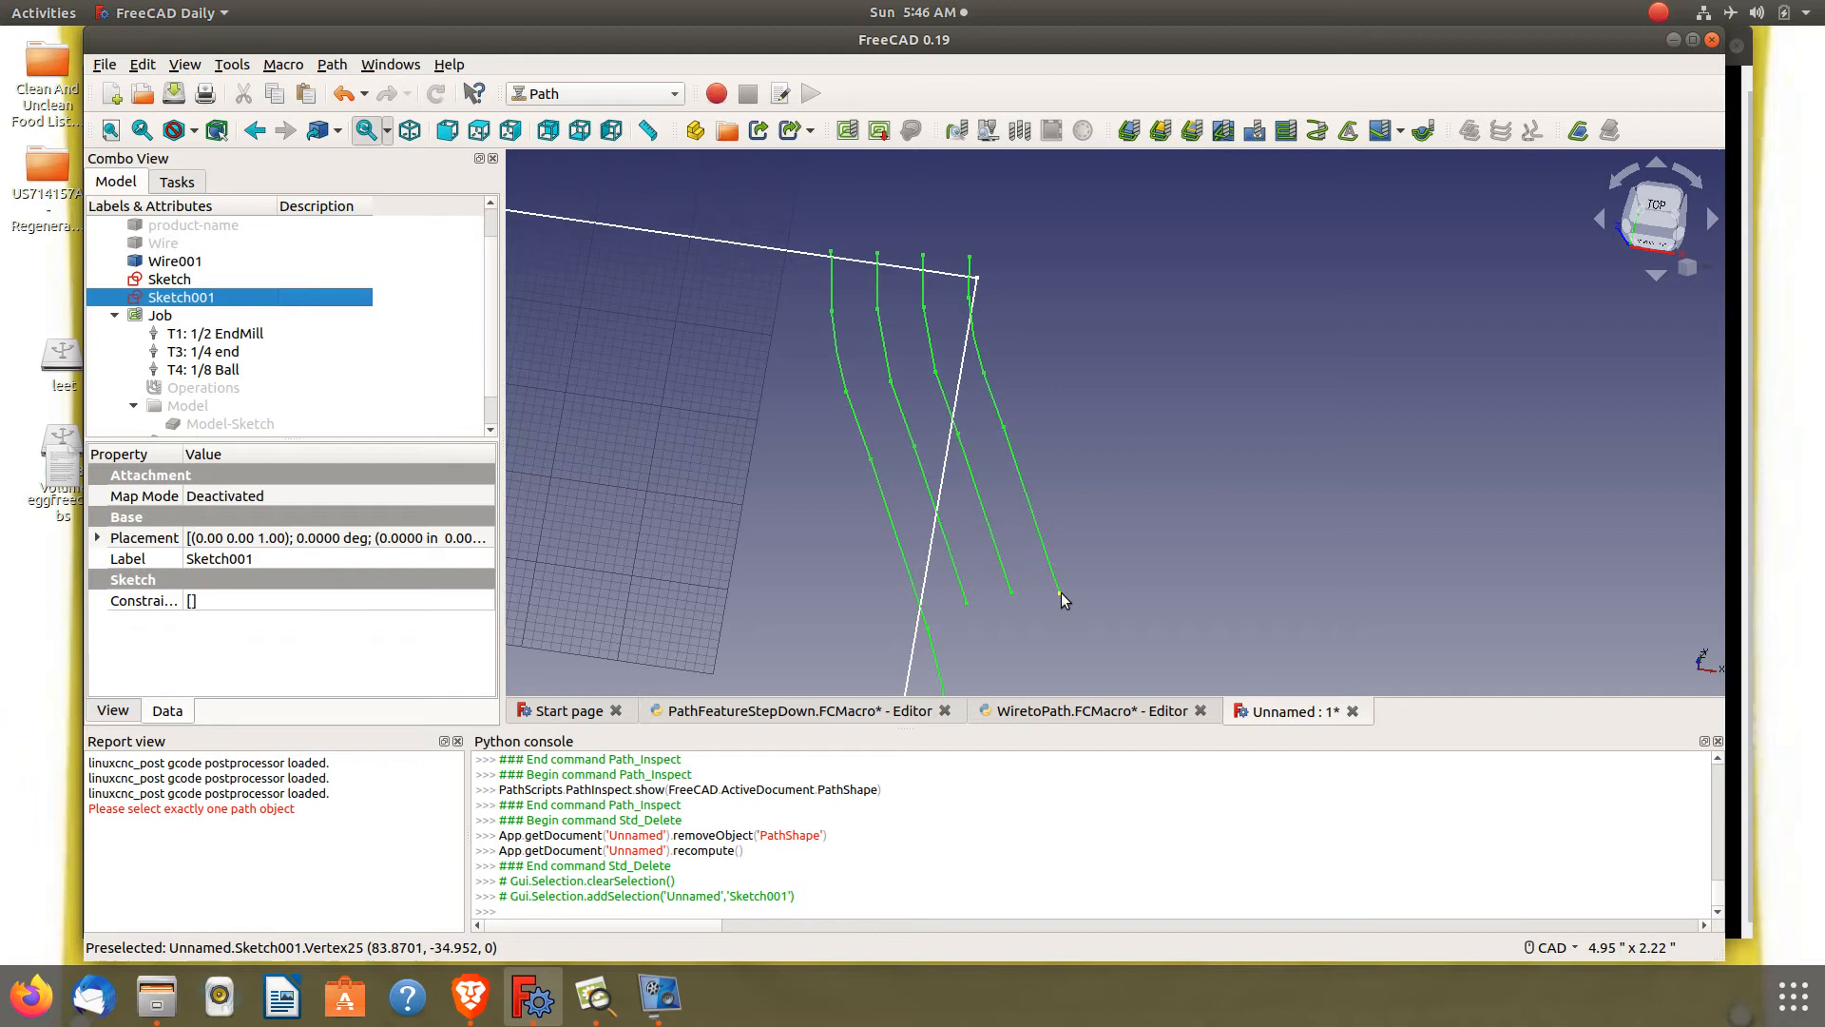
left_click(1067, 709)
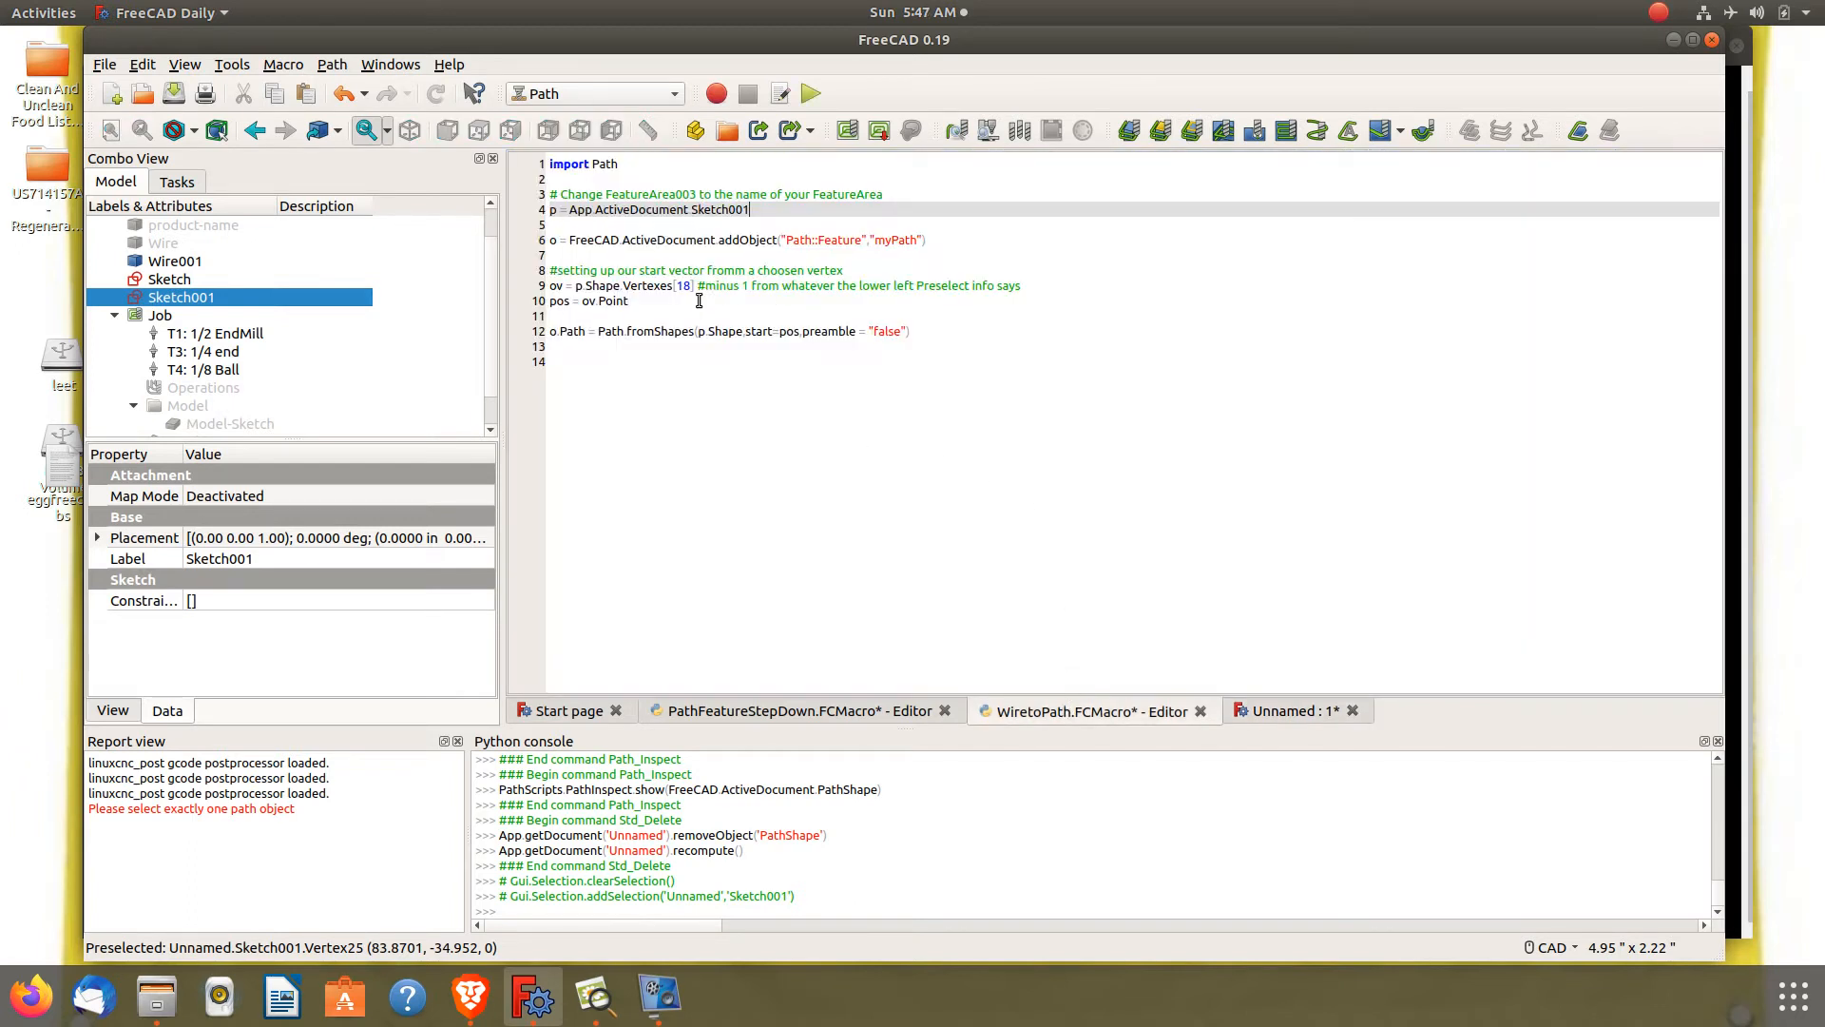
left_click(692, 287)
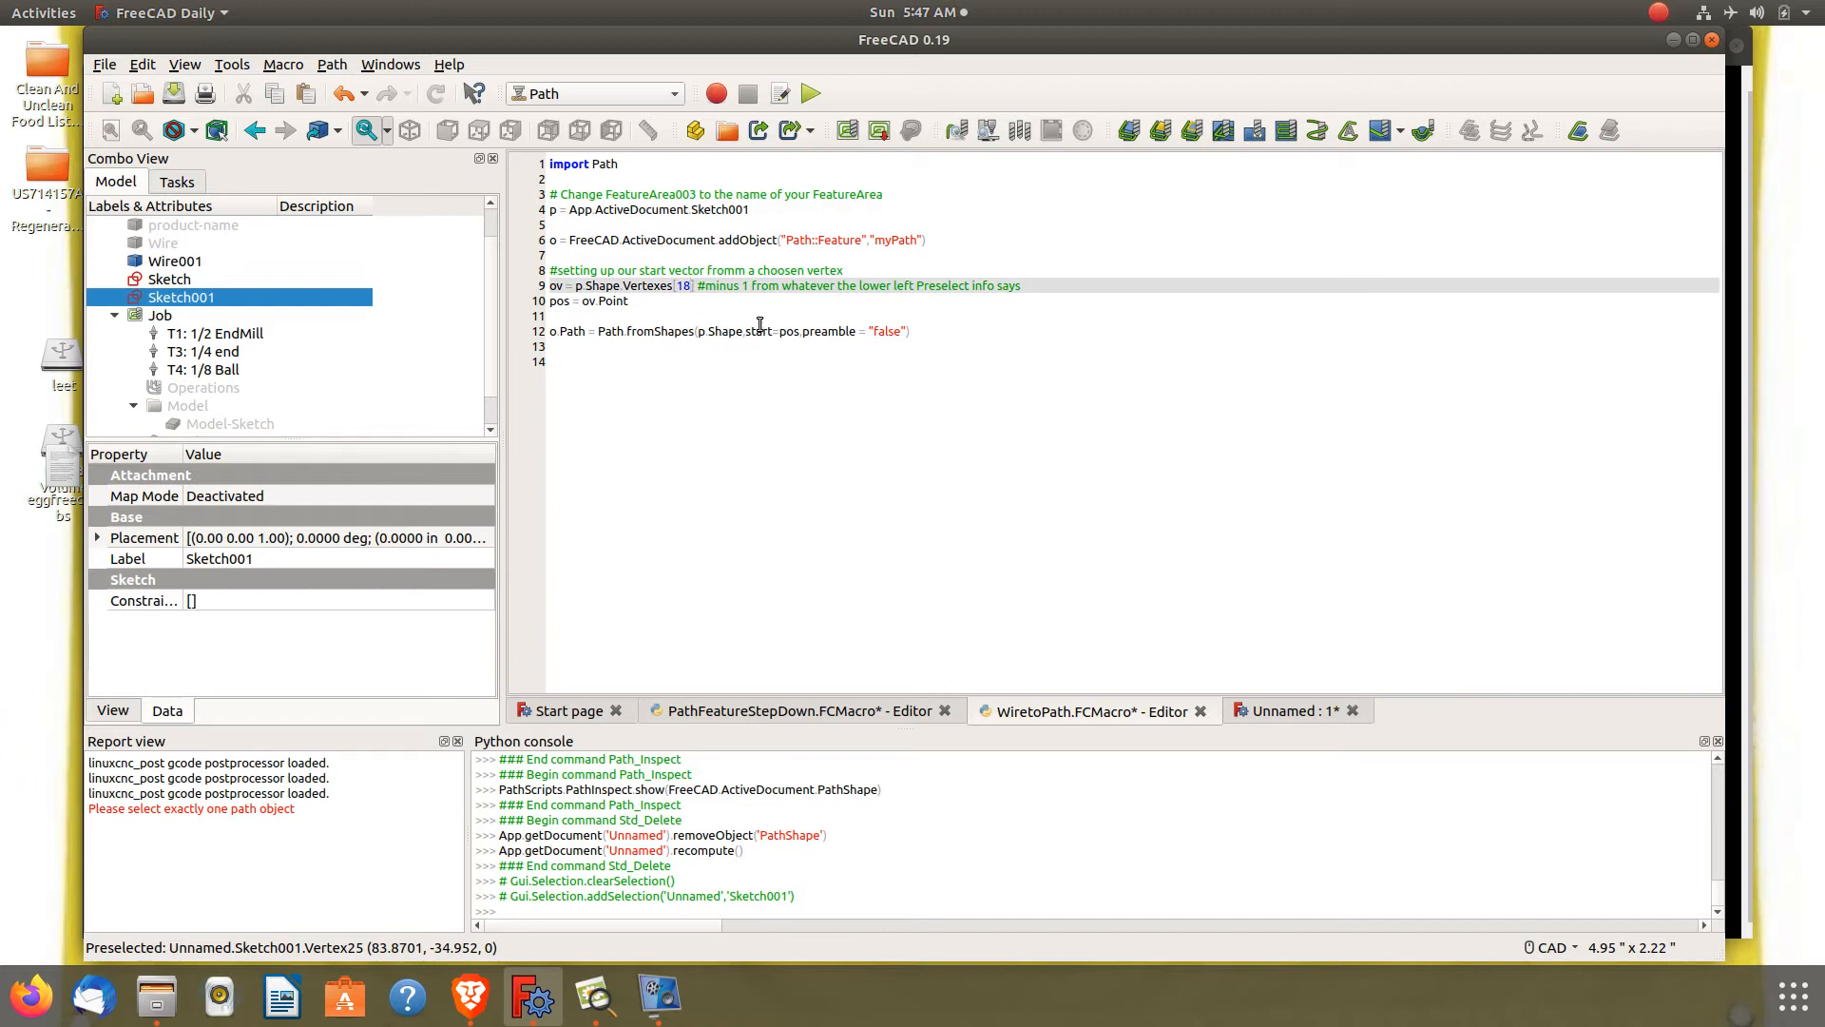
key("BackSpace")
key("BackSpace")
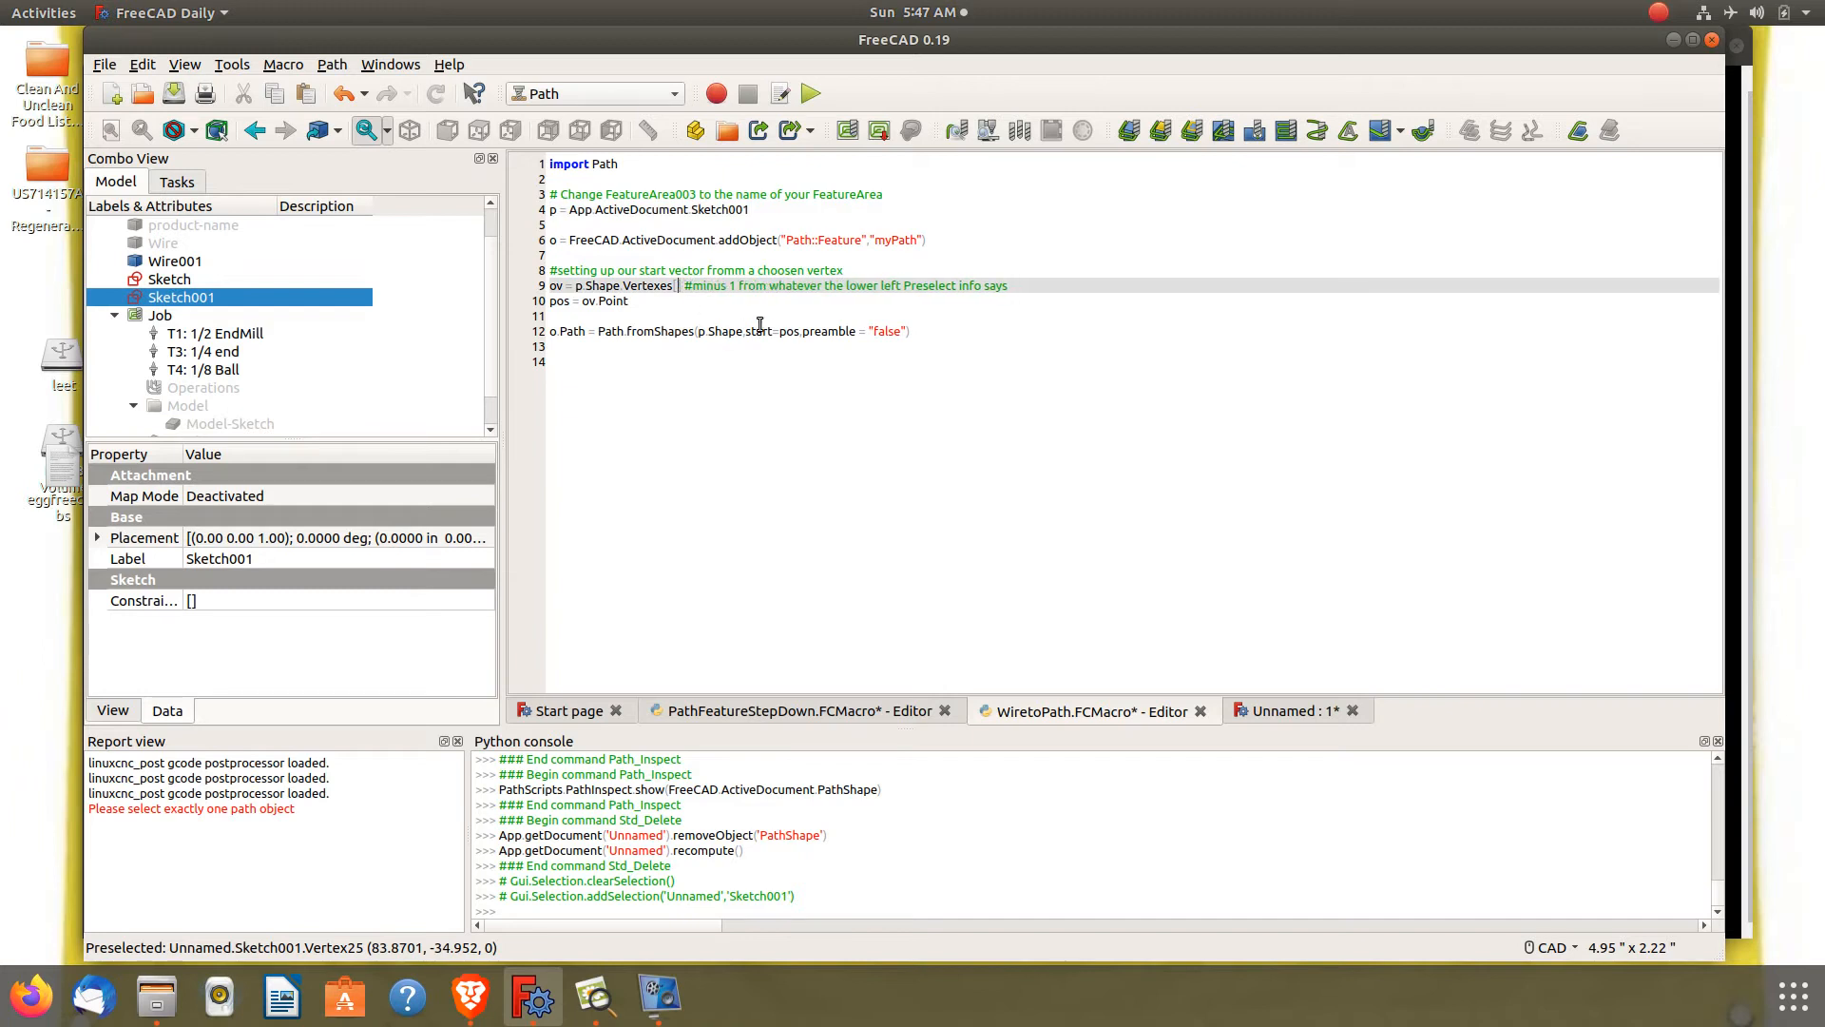
type("24")
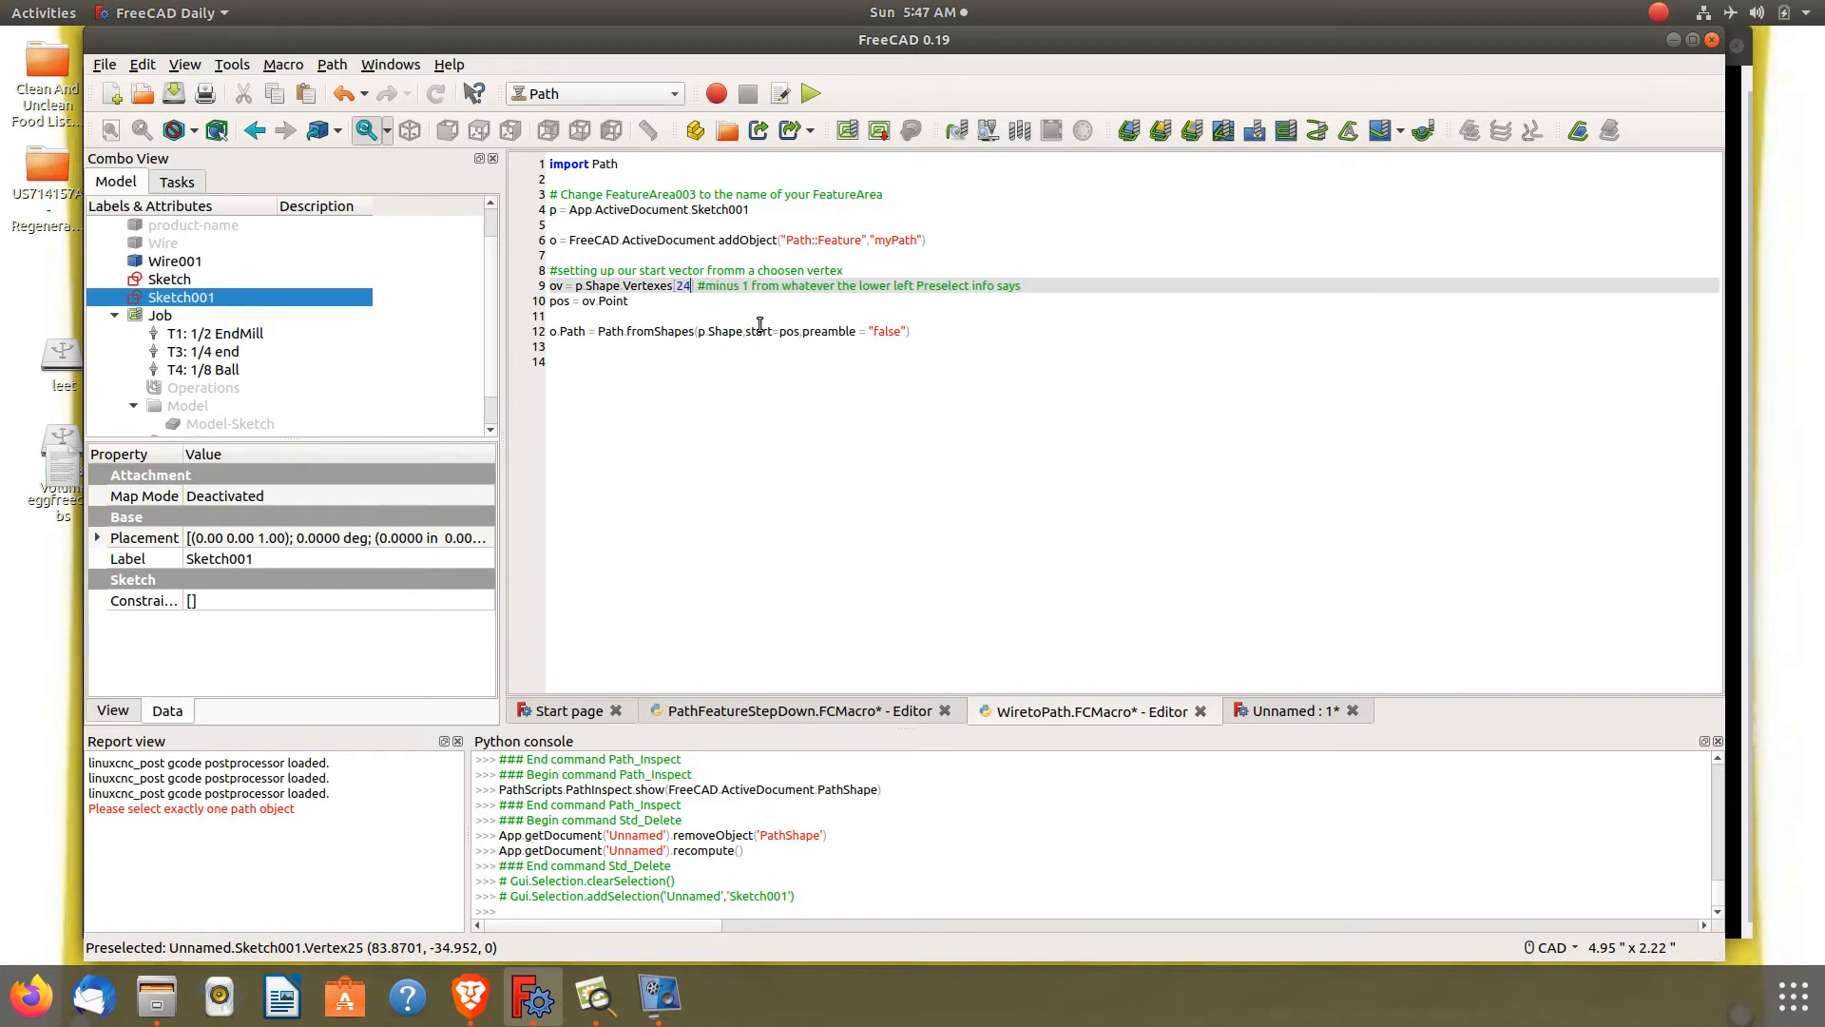
Run the WiretoPath macro and select the generated myPath to examine its route in the 3D view
left_click(809, 92)
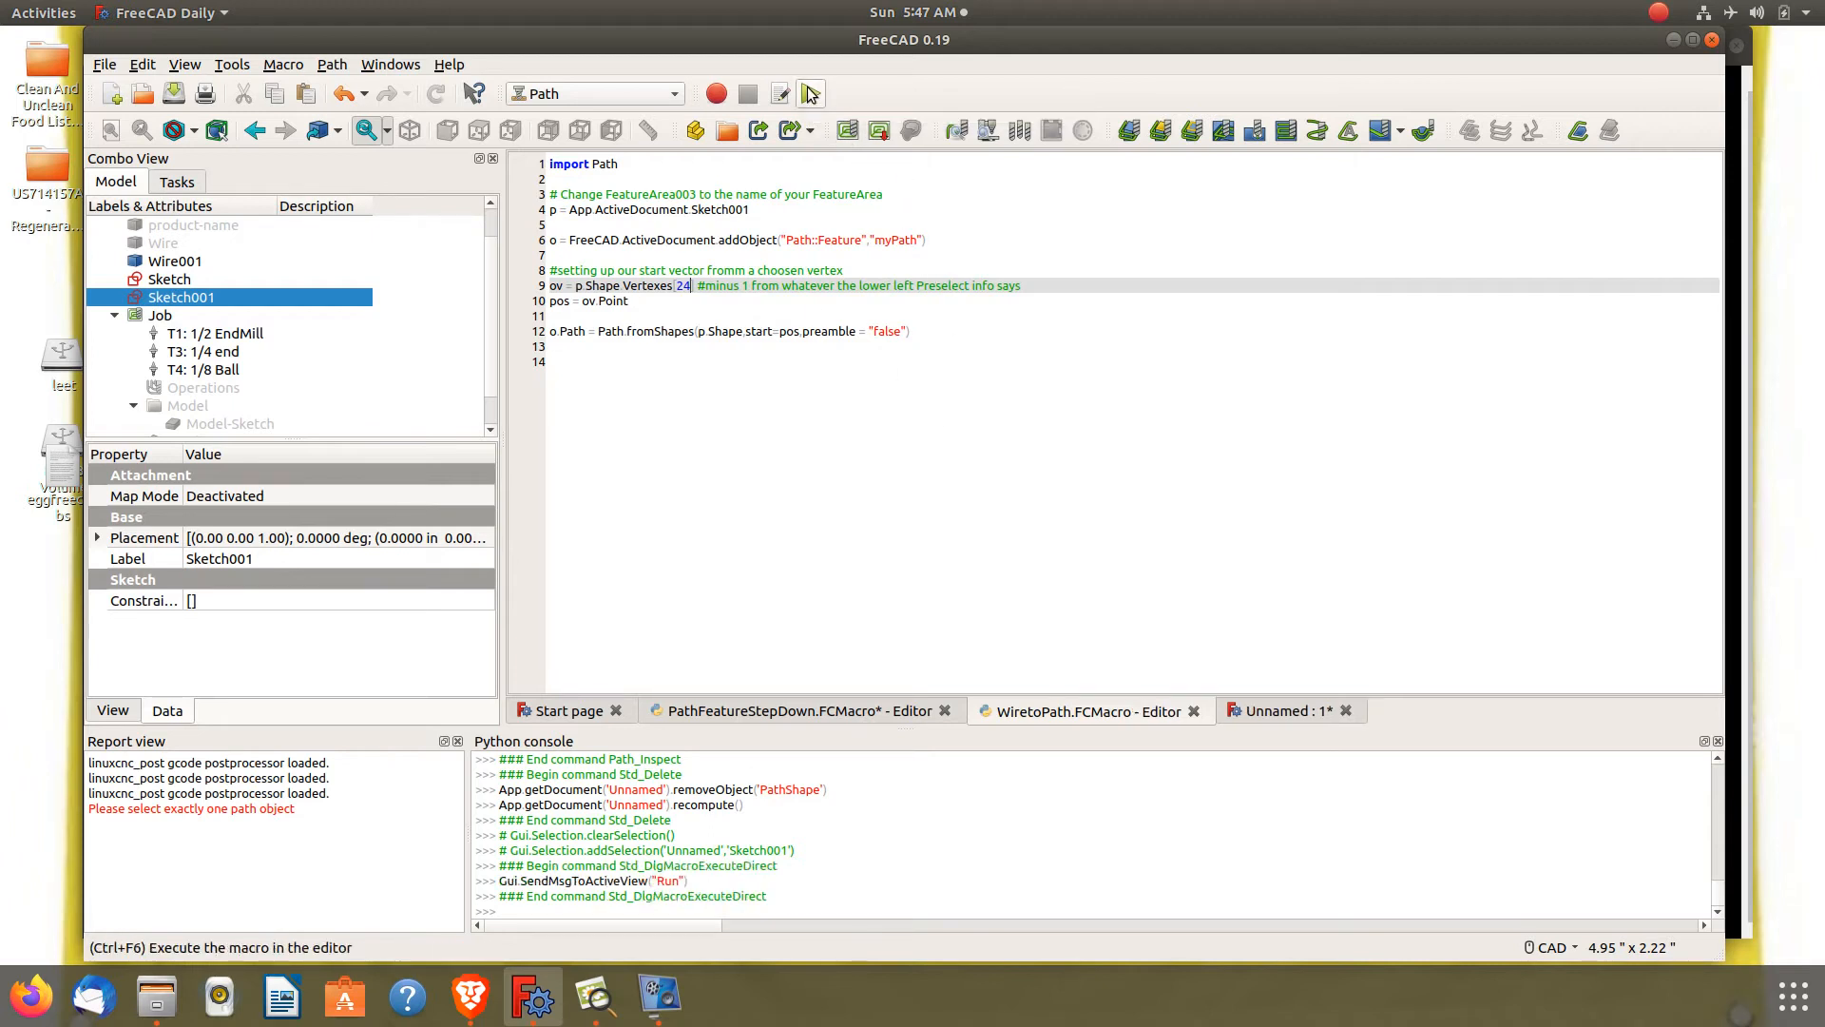
scroll(413, 347, "down", 1)
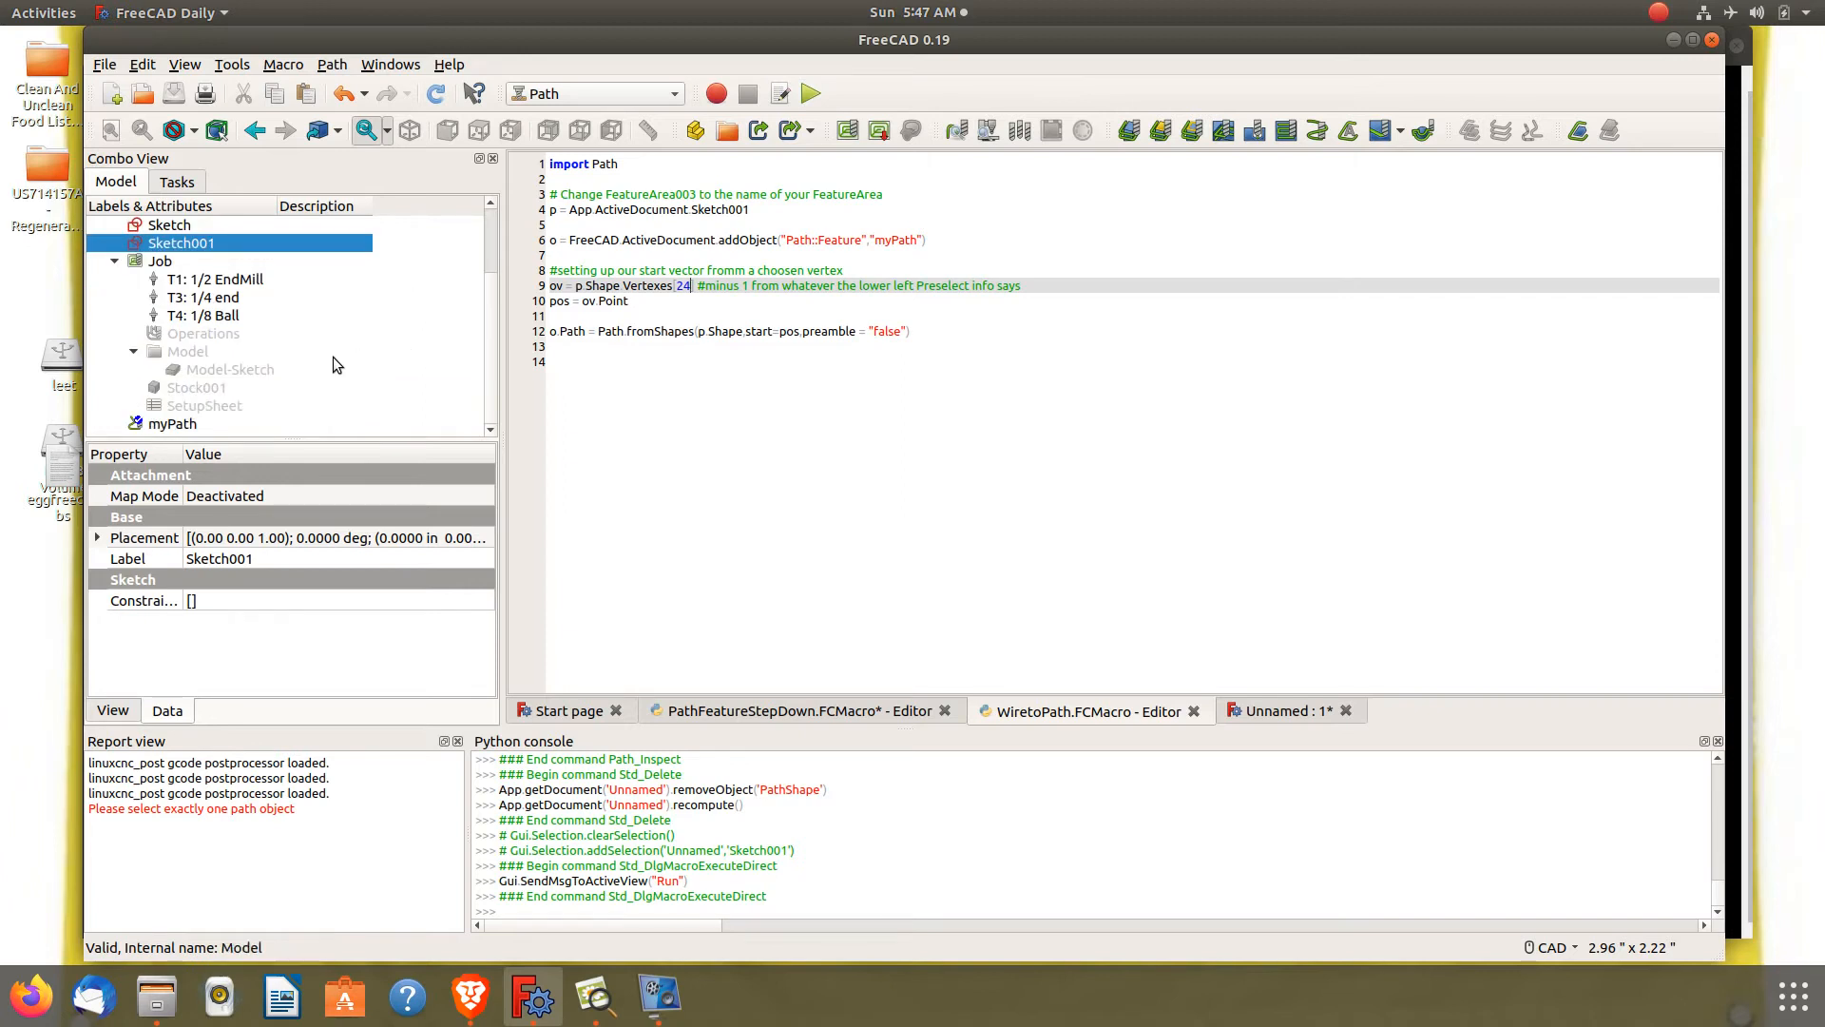
left_click(203, 425)
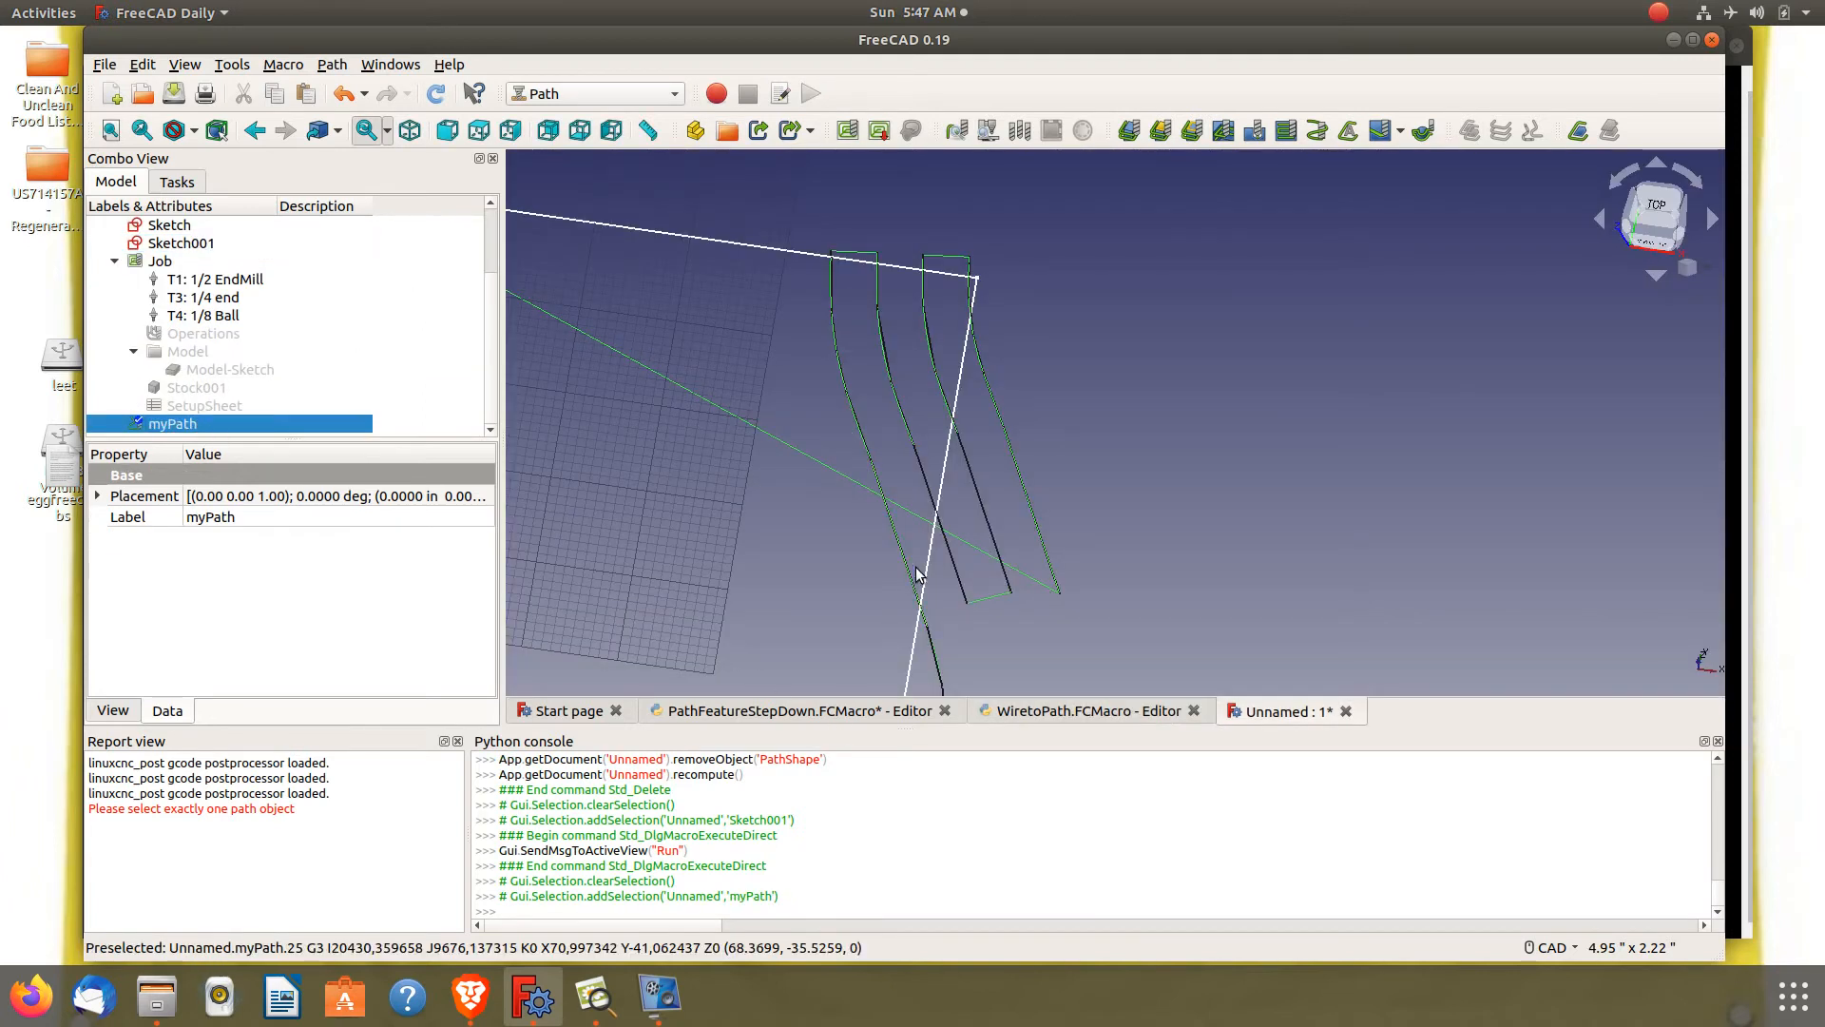
scroll(961, 460, "down", 5)
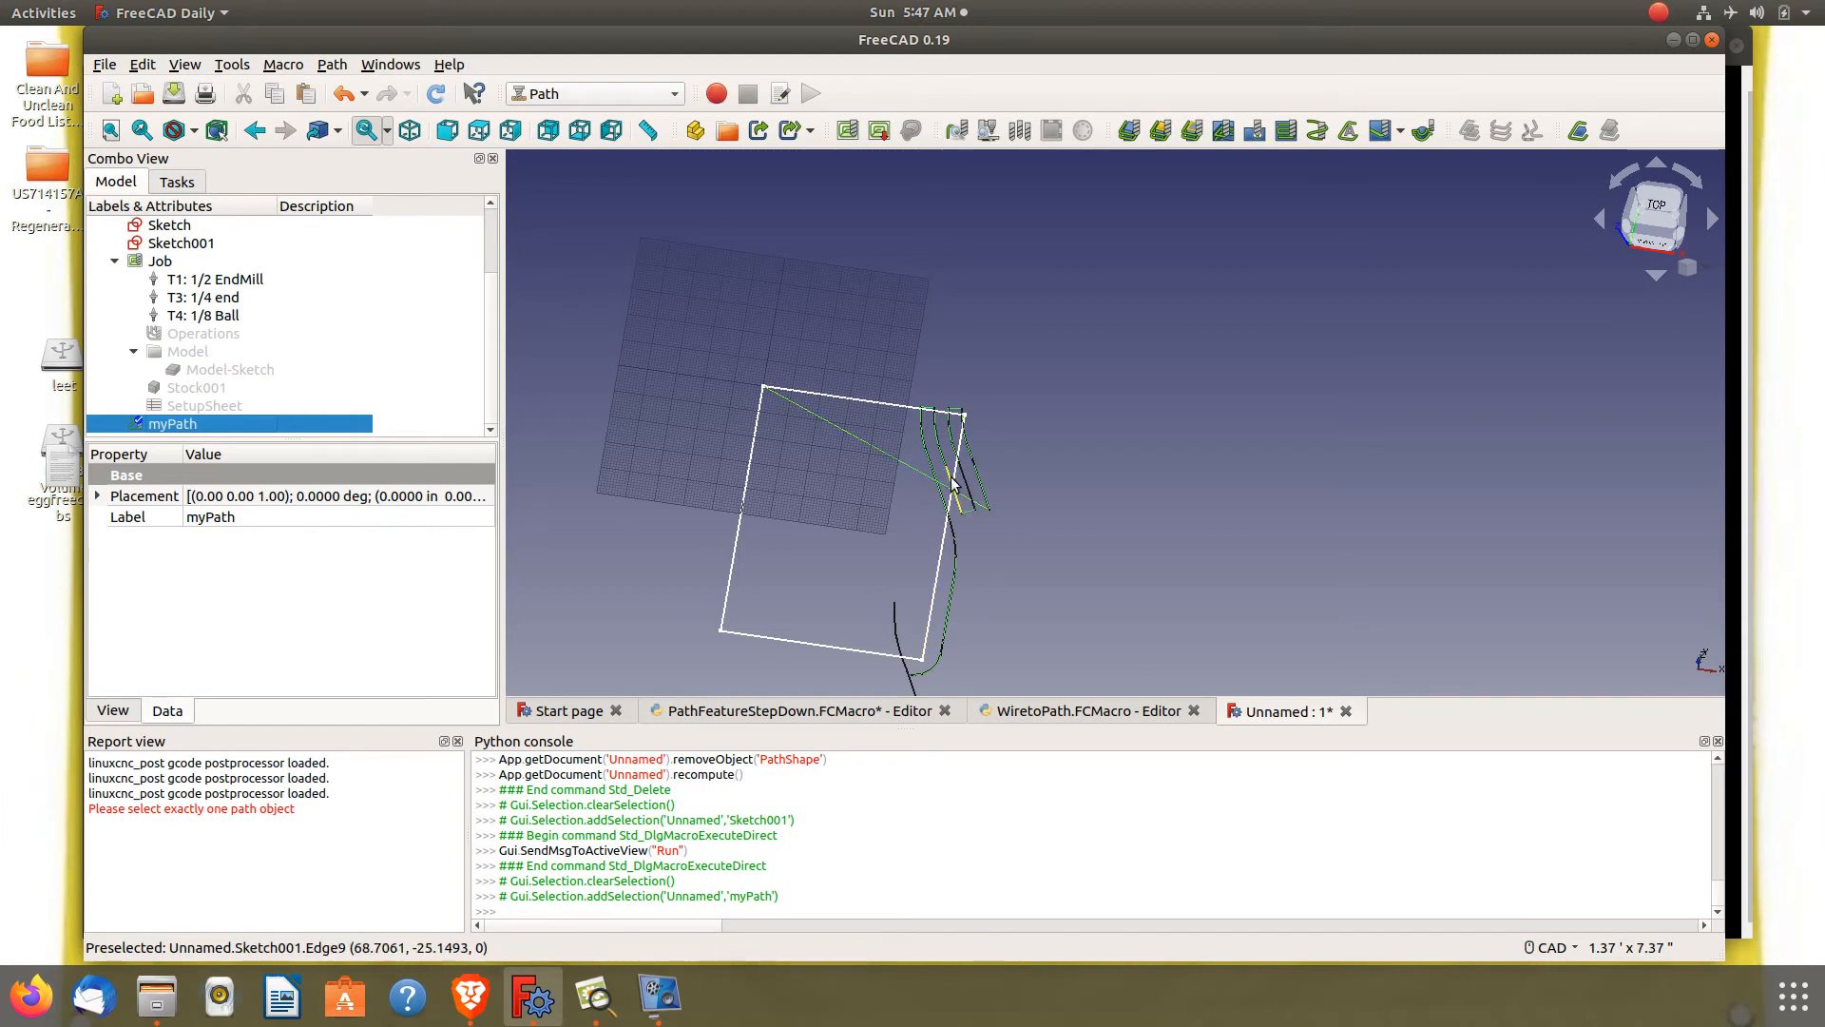
scroll(909, 470, "up", 3)
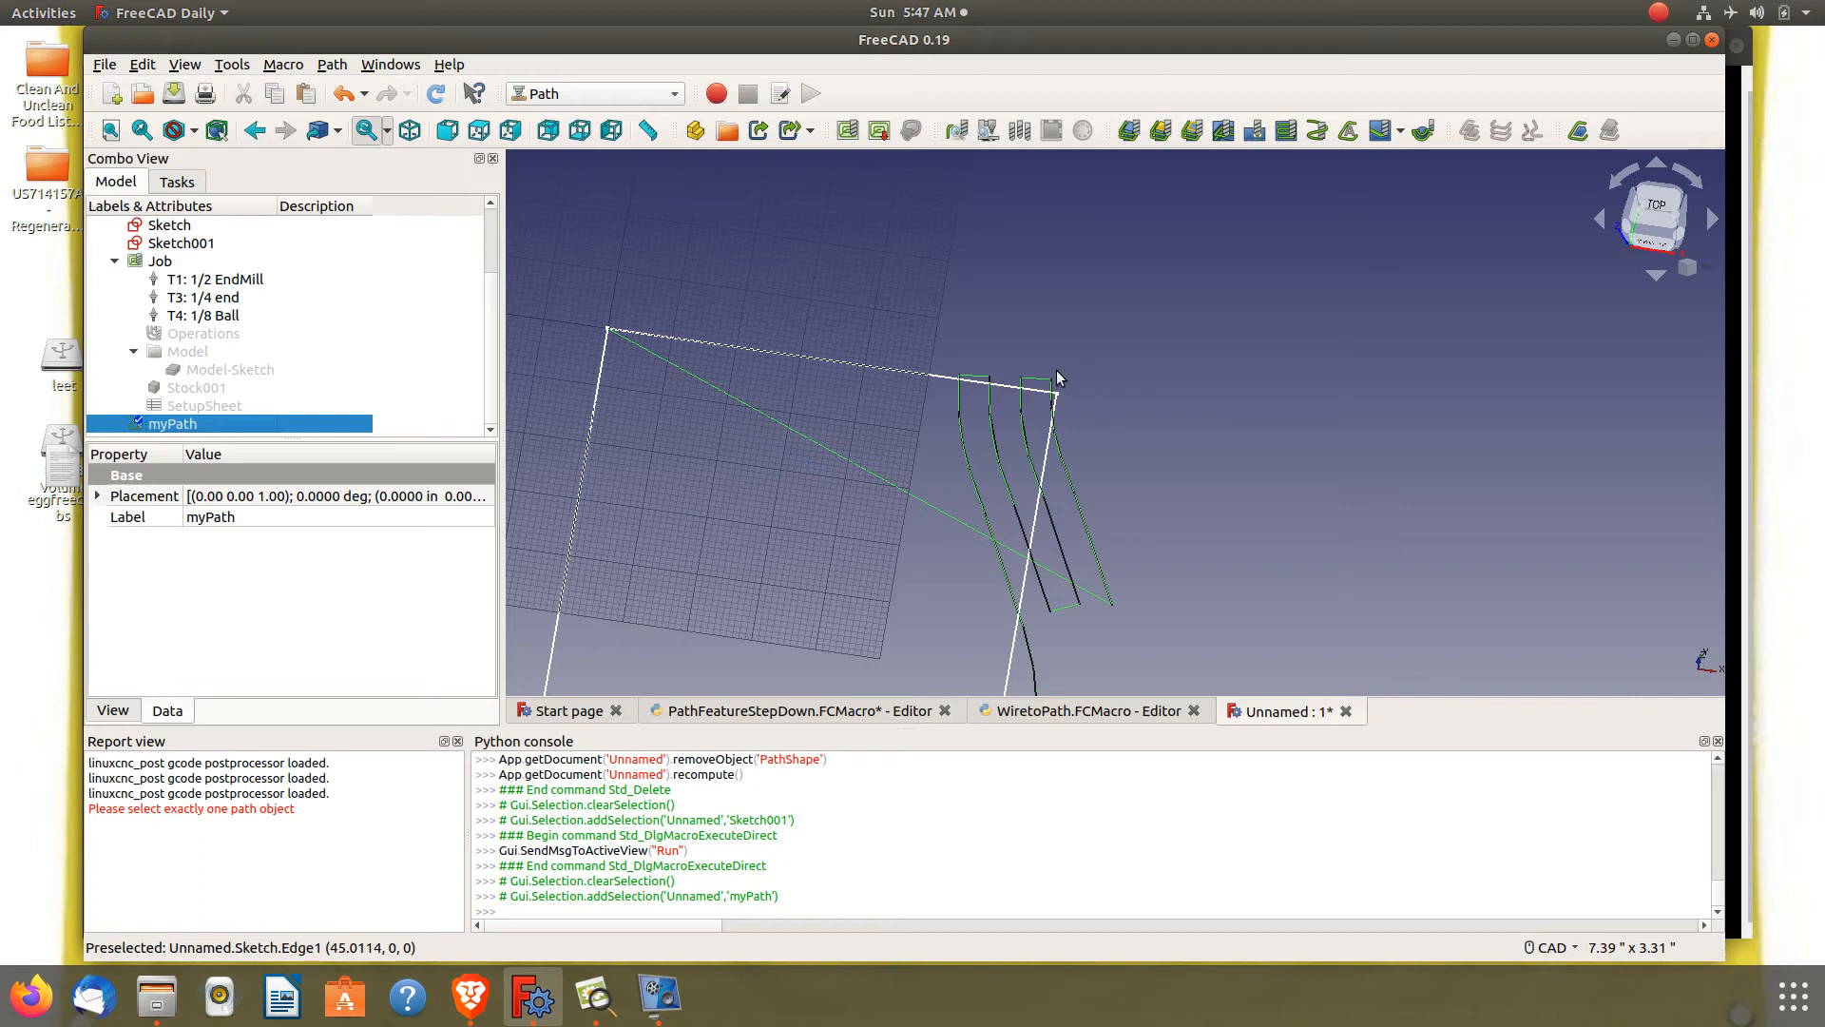
left_click(643, 99)
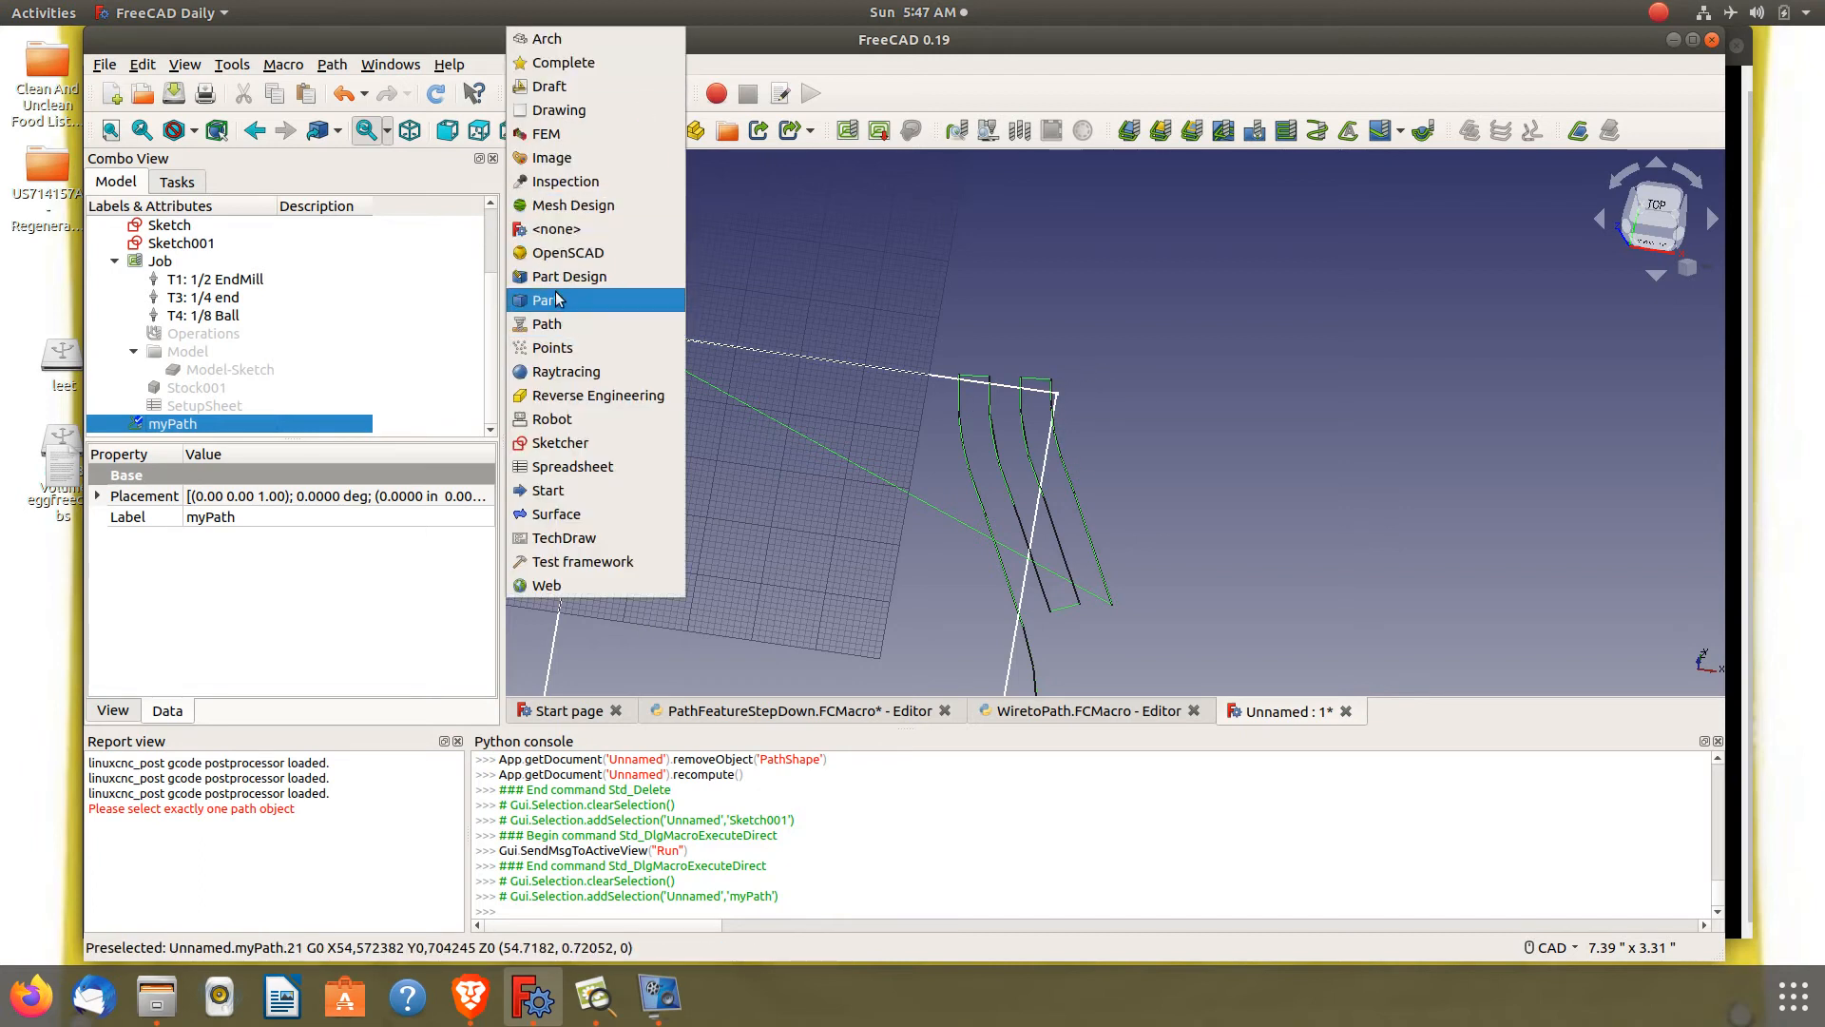
left_click(557, 299)
left_click(330, 63)
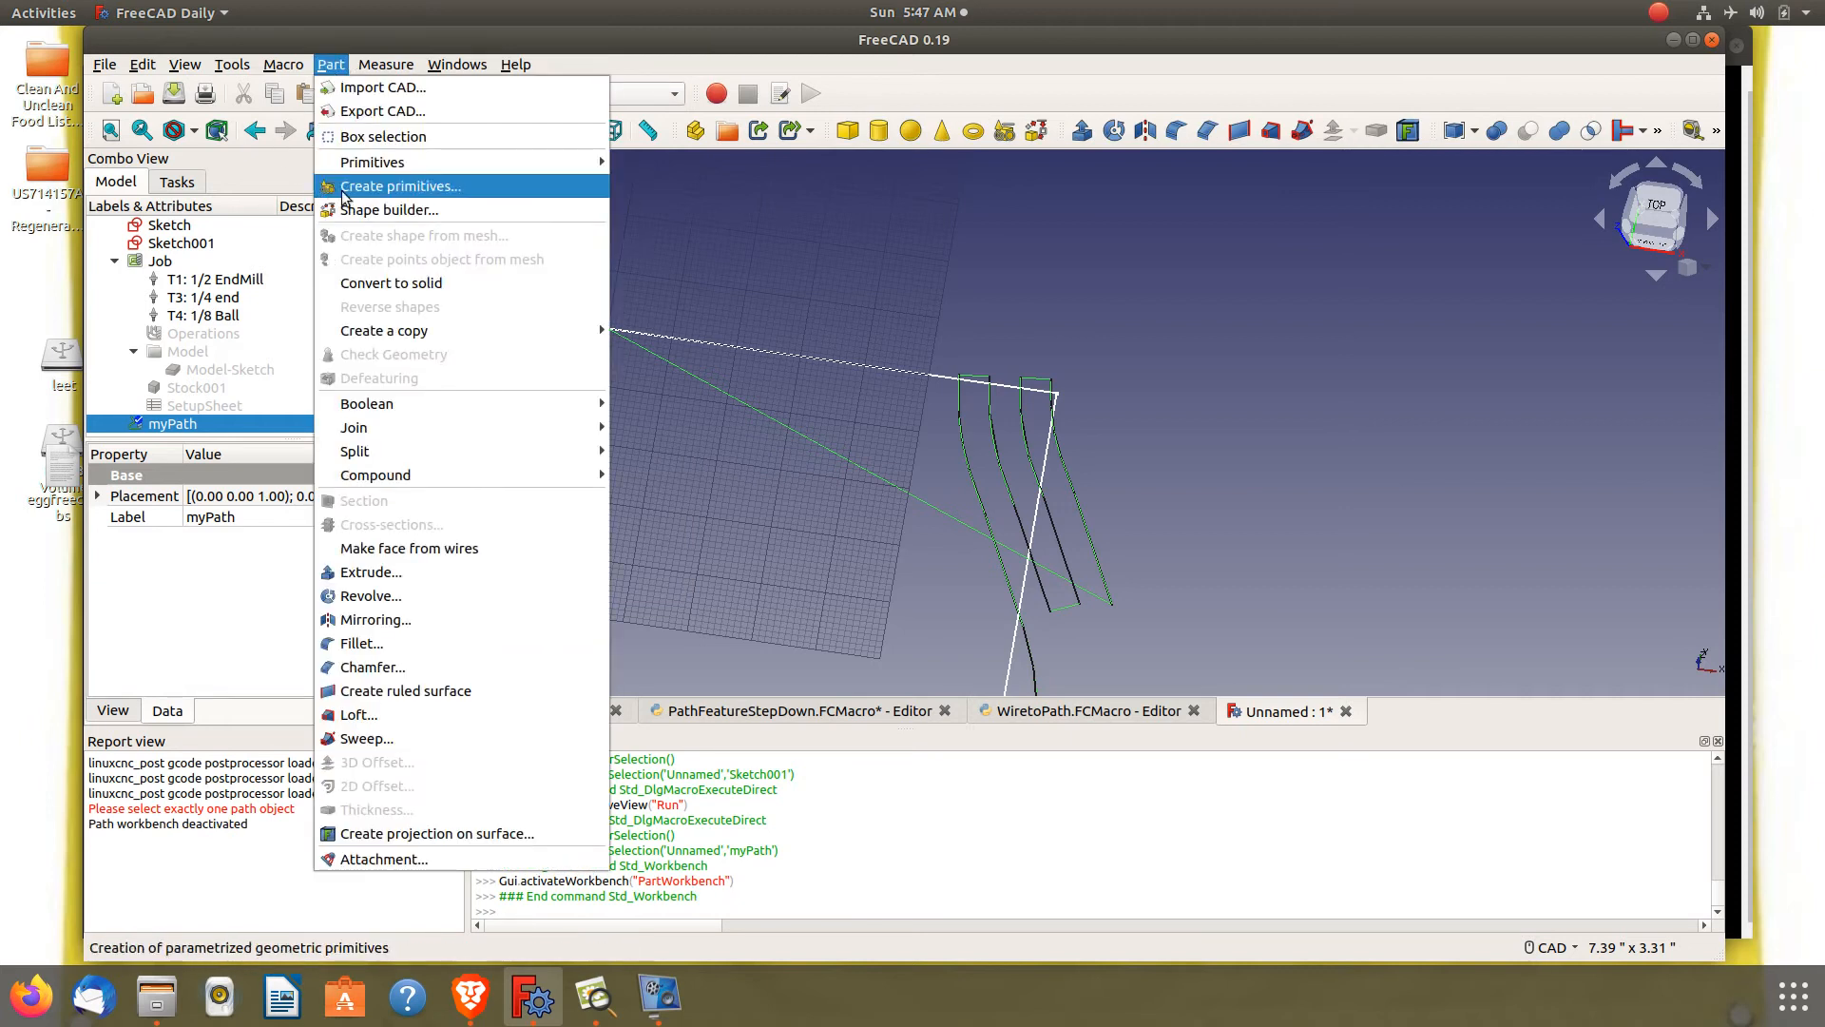
left_click(362, 209)
left_click(127, 357)
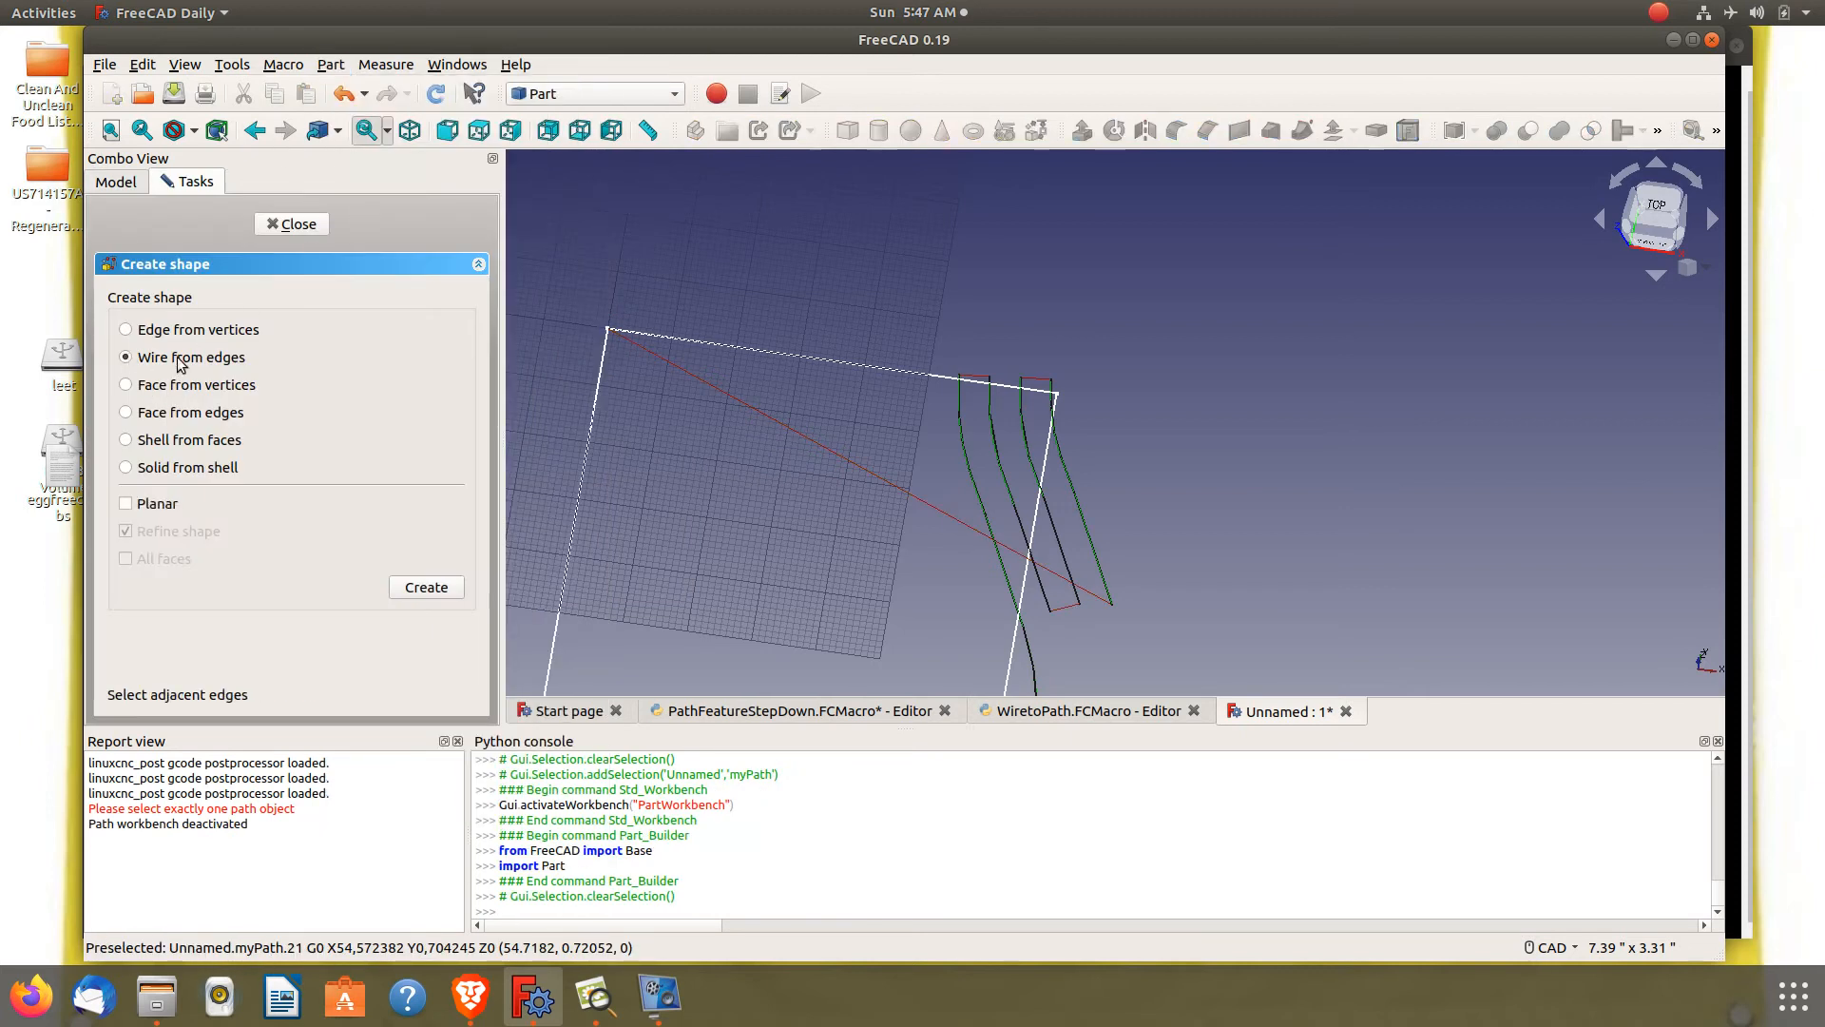
left_click(1055, 390)
left_click(1057, 435)
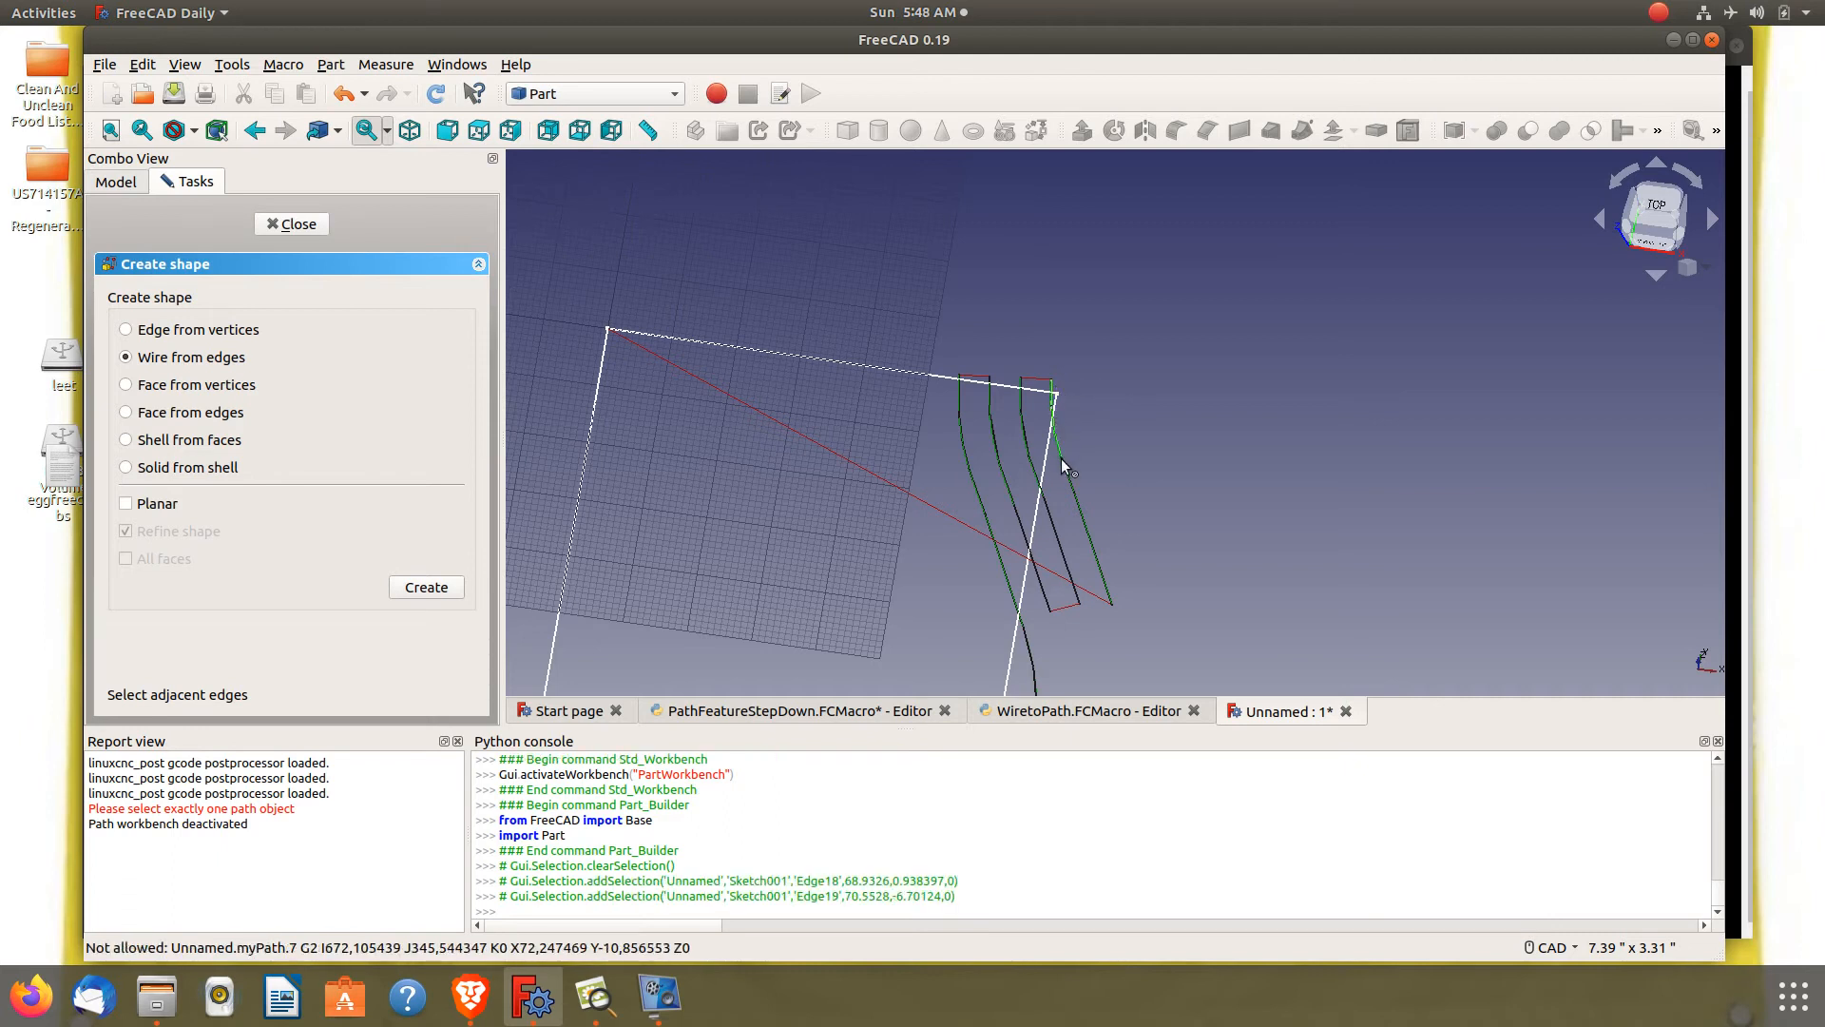
scroll(1067, 458, "up", 5)
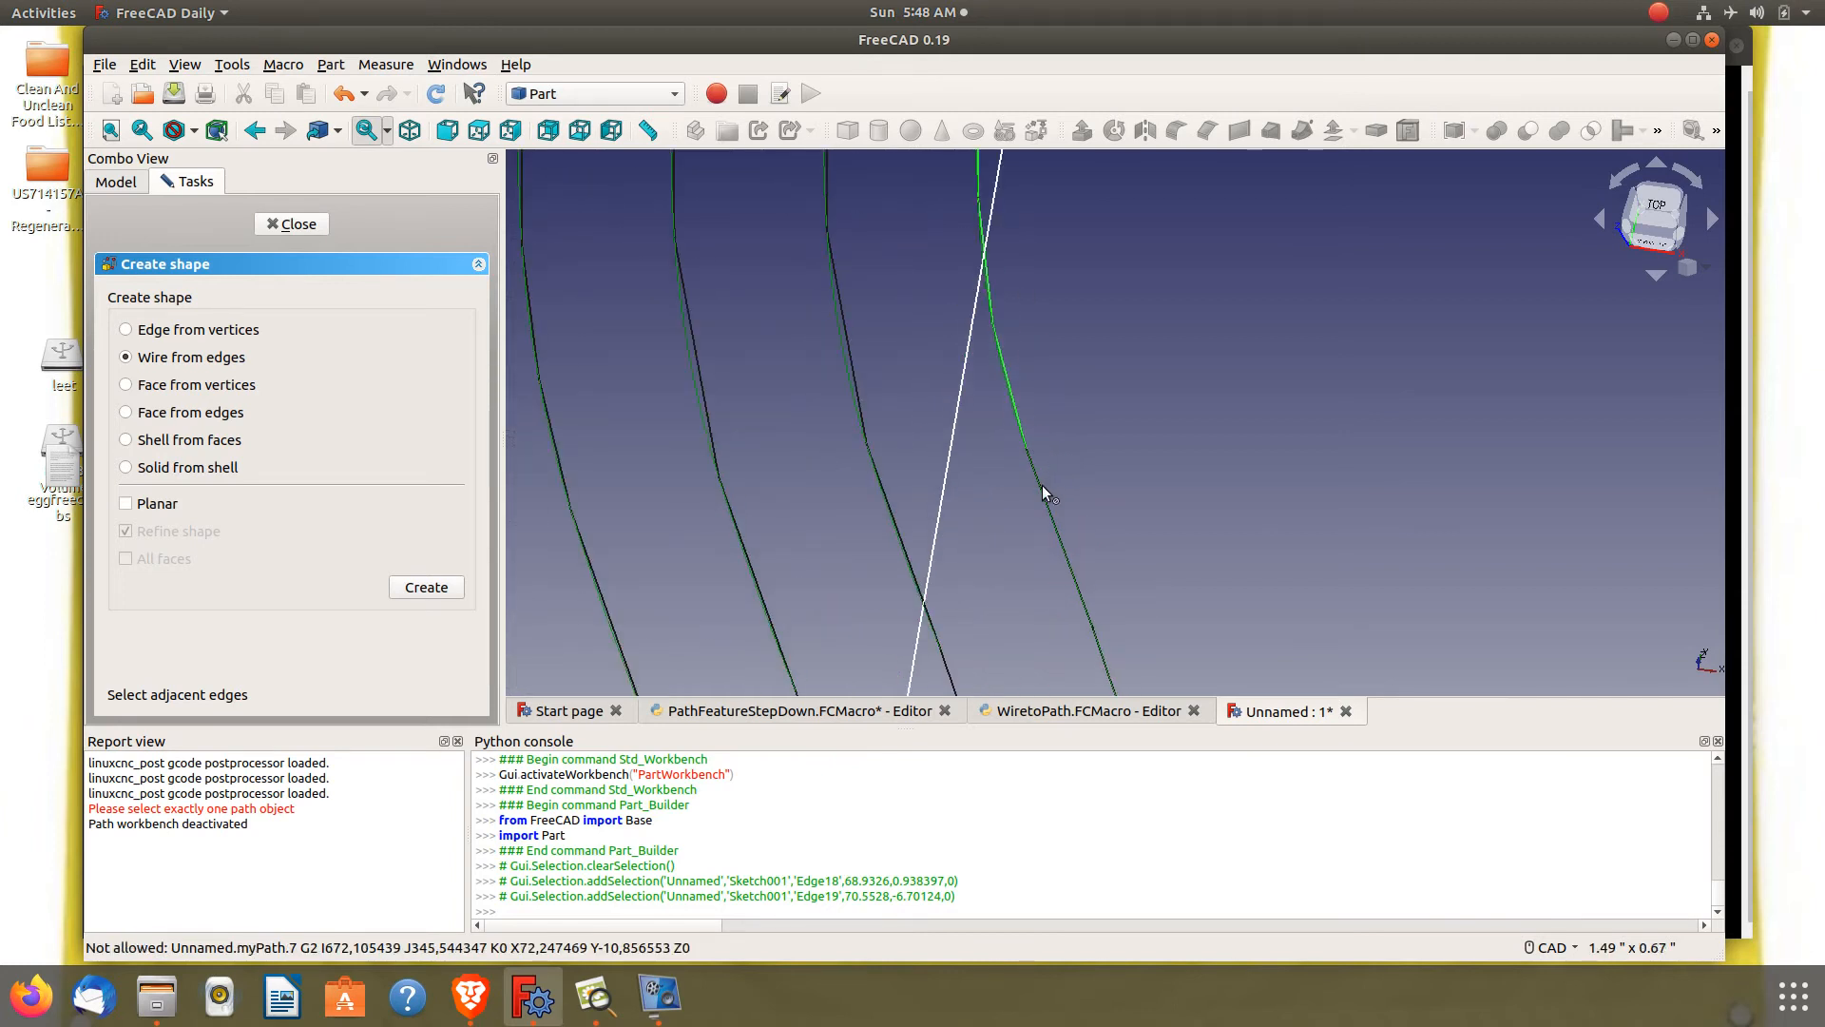
scroll(1045, 492, "down", 6)
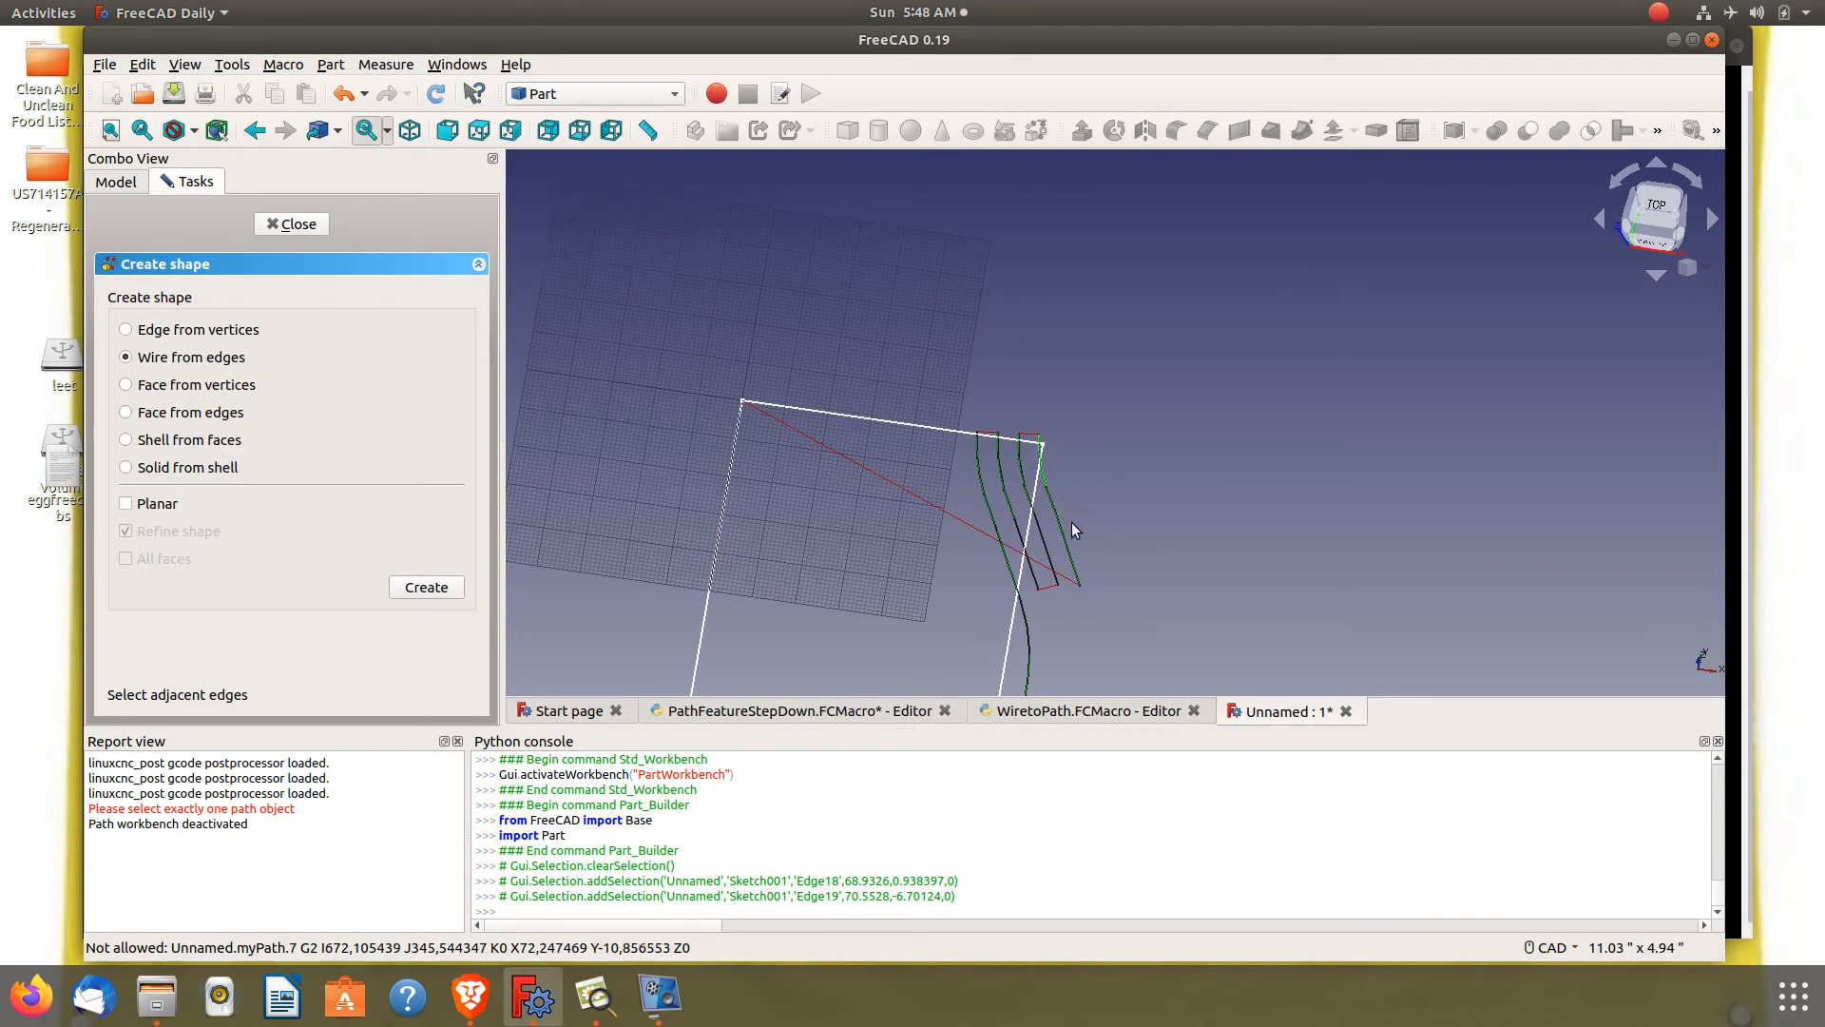
left_click(296, 225)
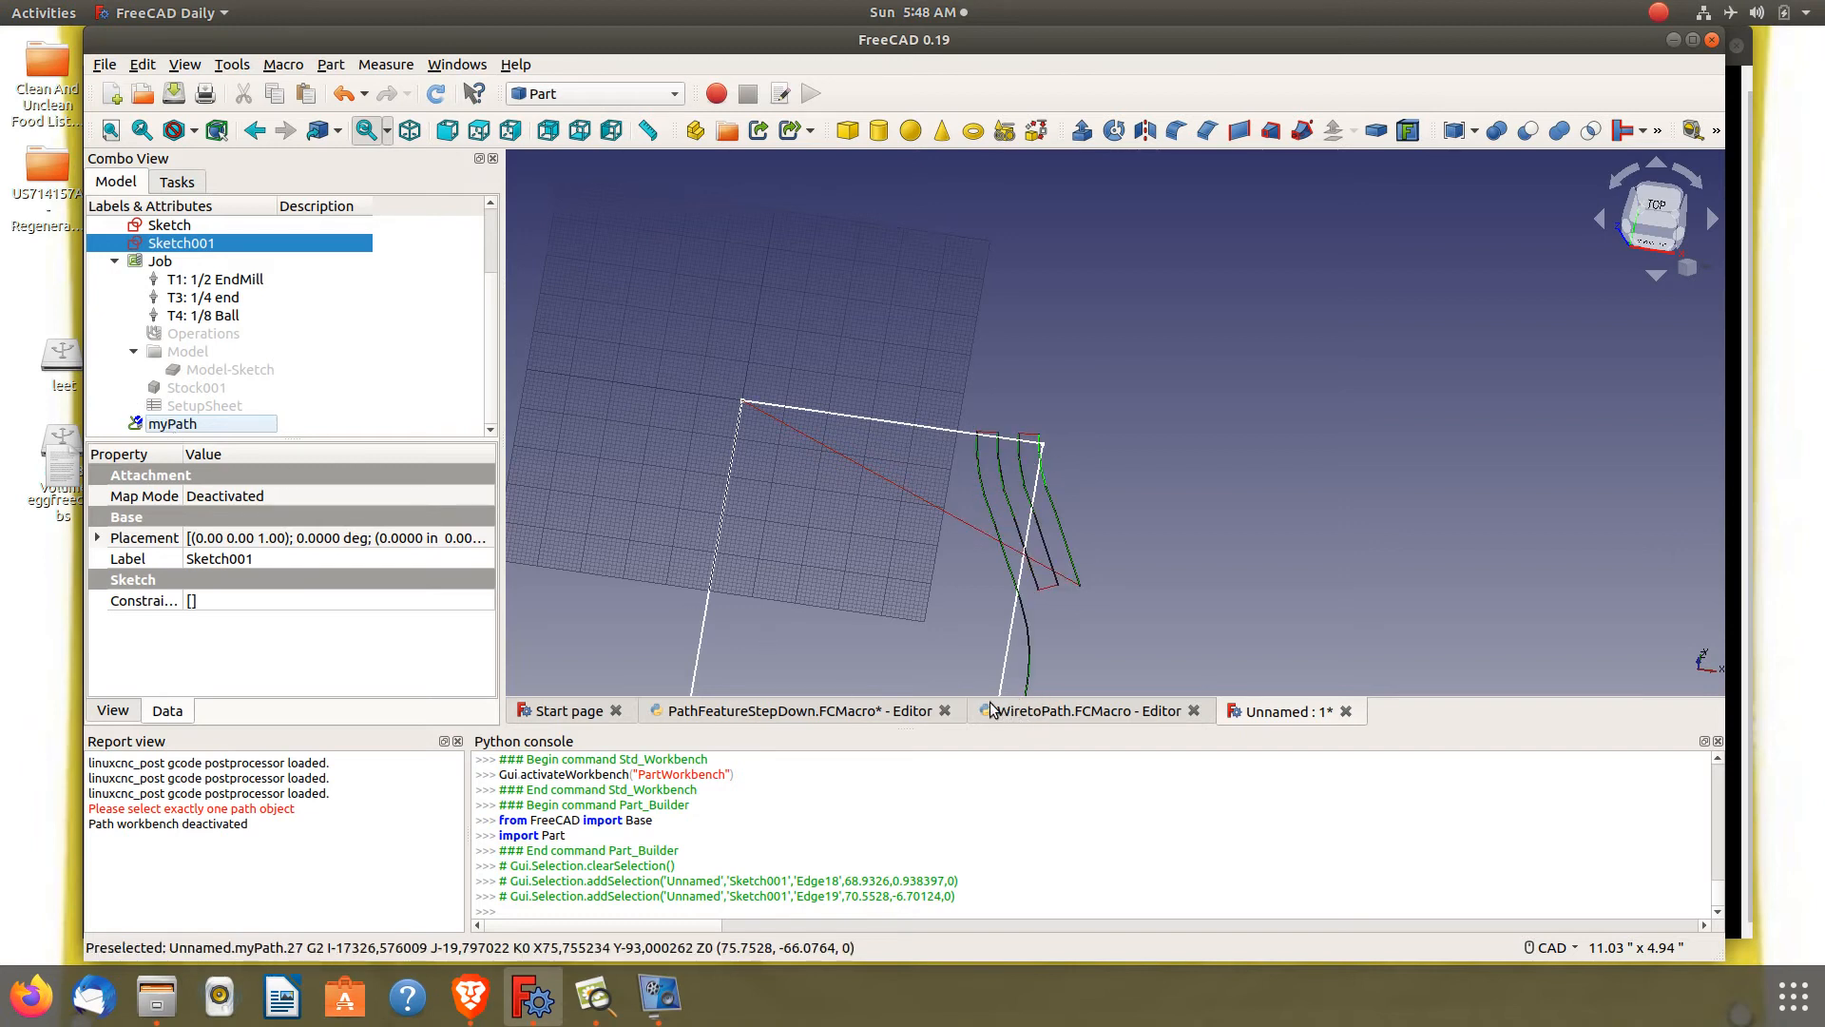
Recompute the document with myPath selected and switch to the Path workbench
left_click(232, 424)
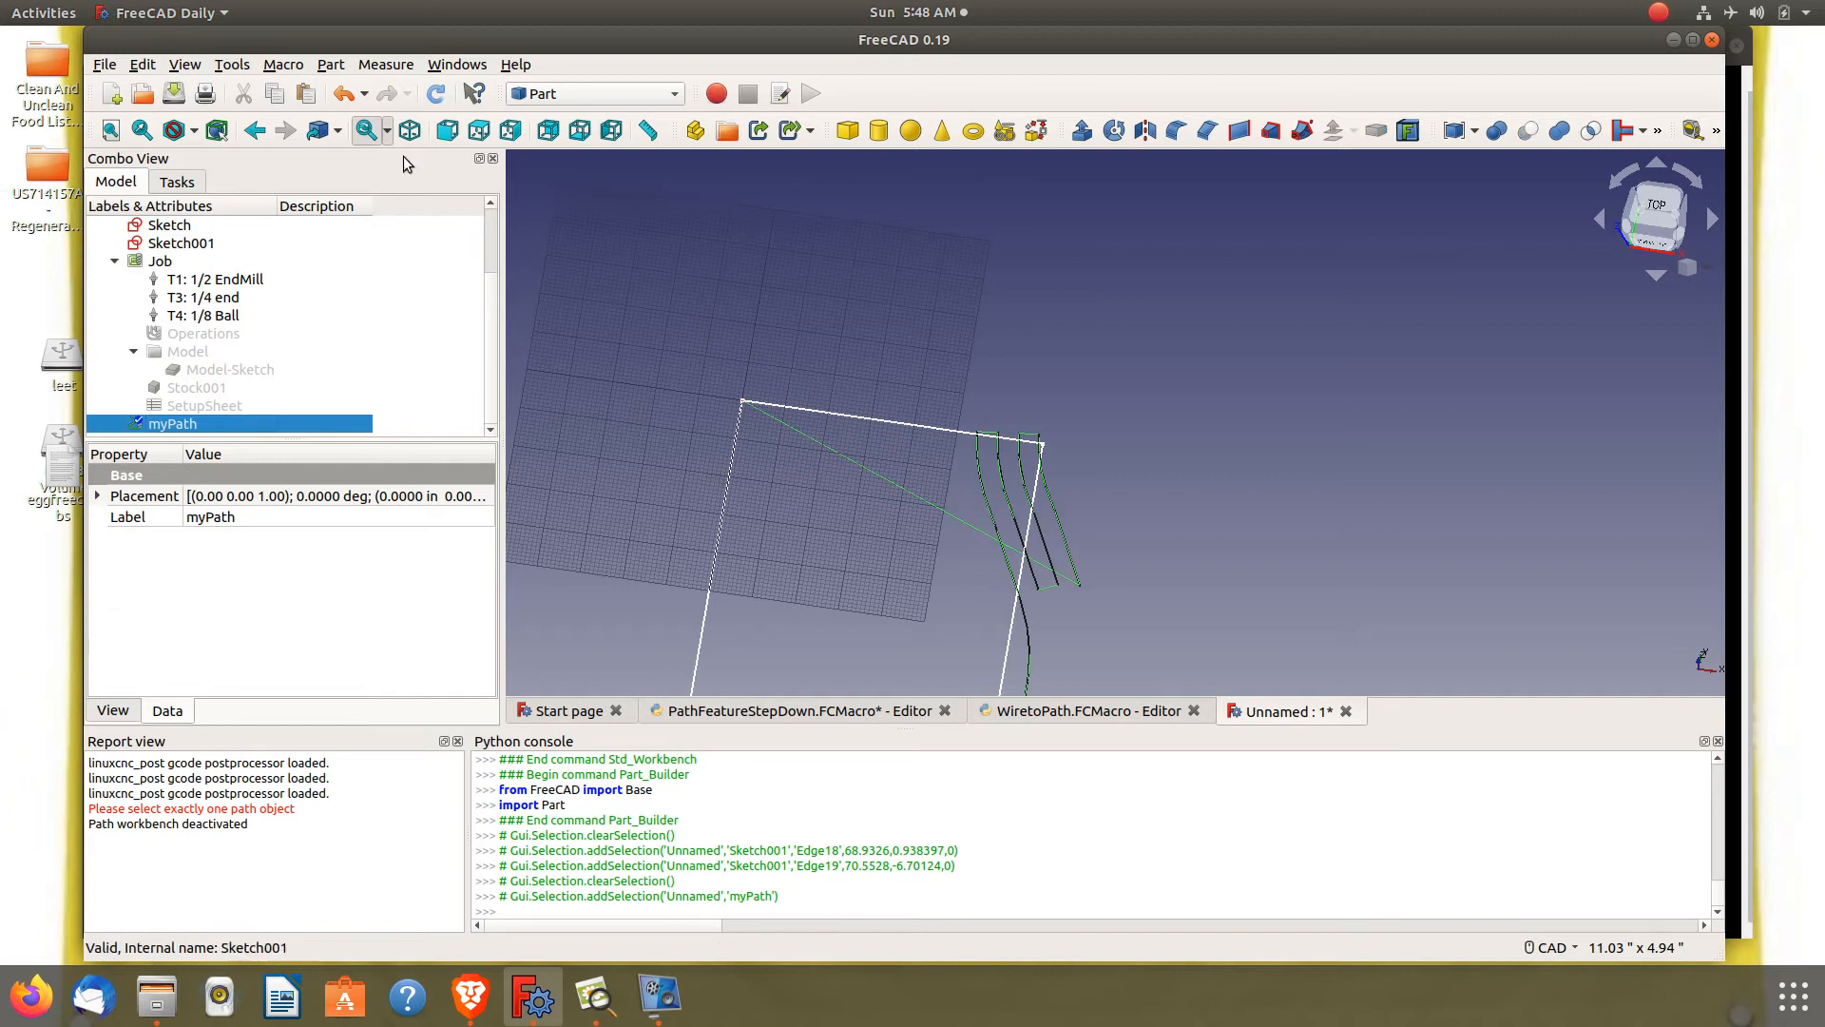
left_click(436, 93)
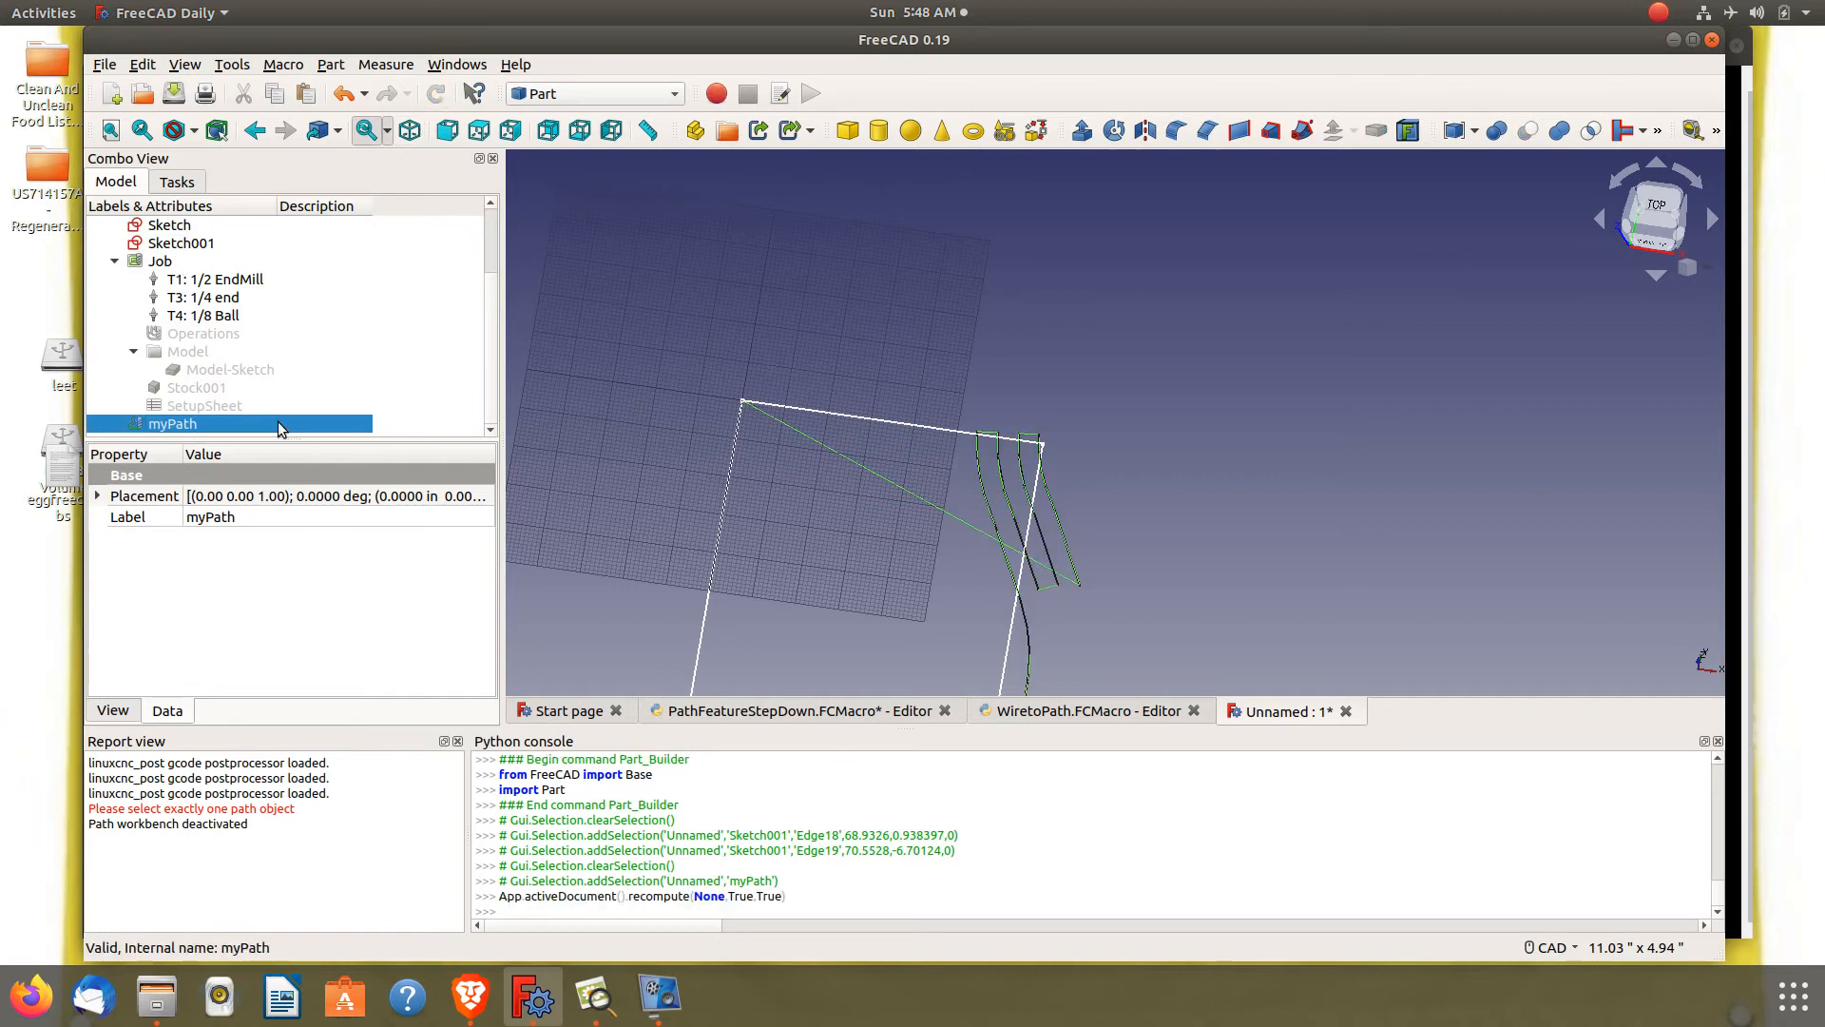
right_click(281, 425)
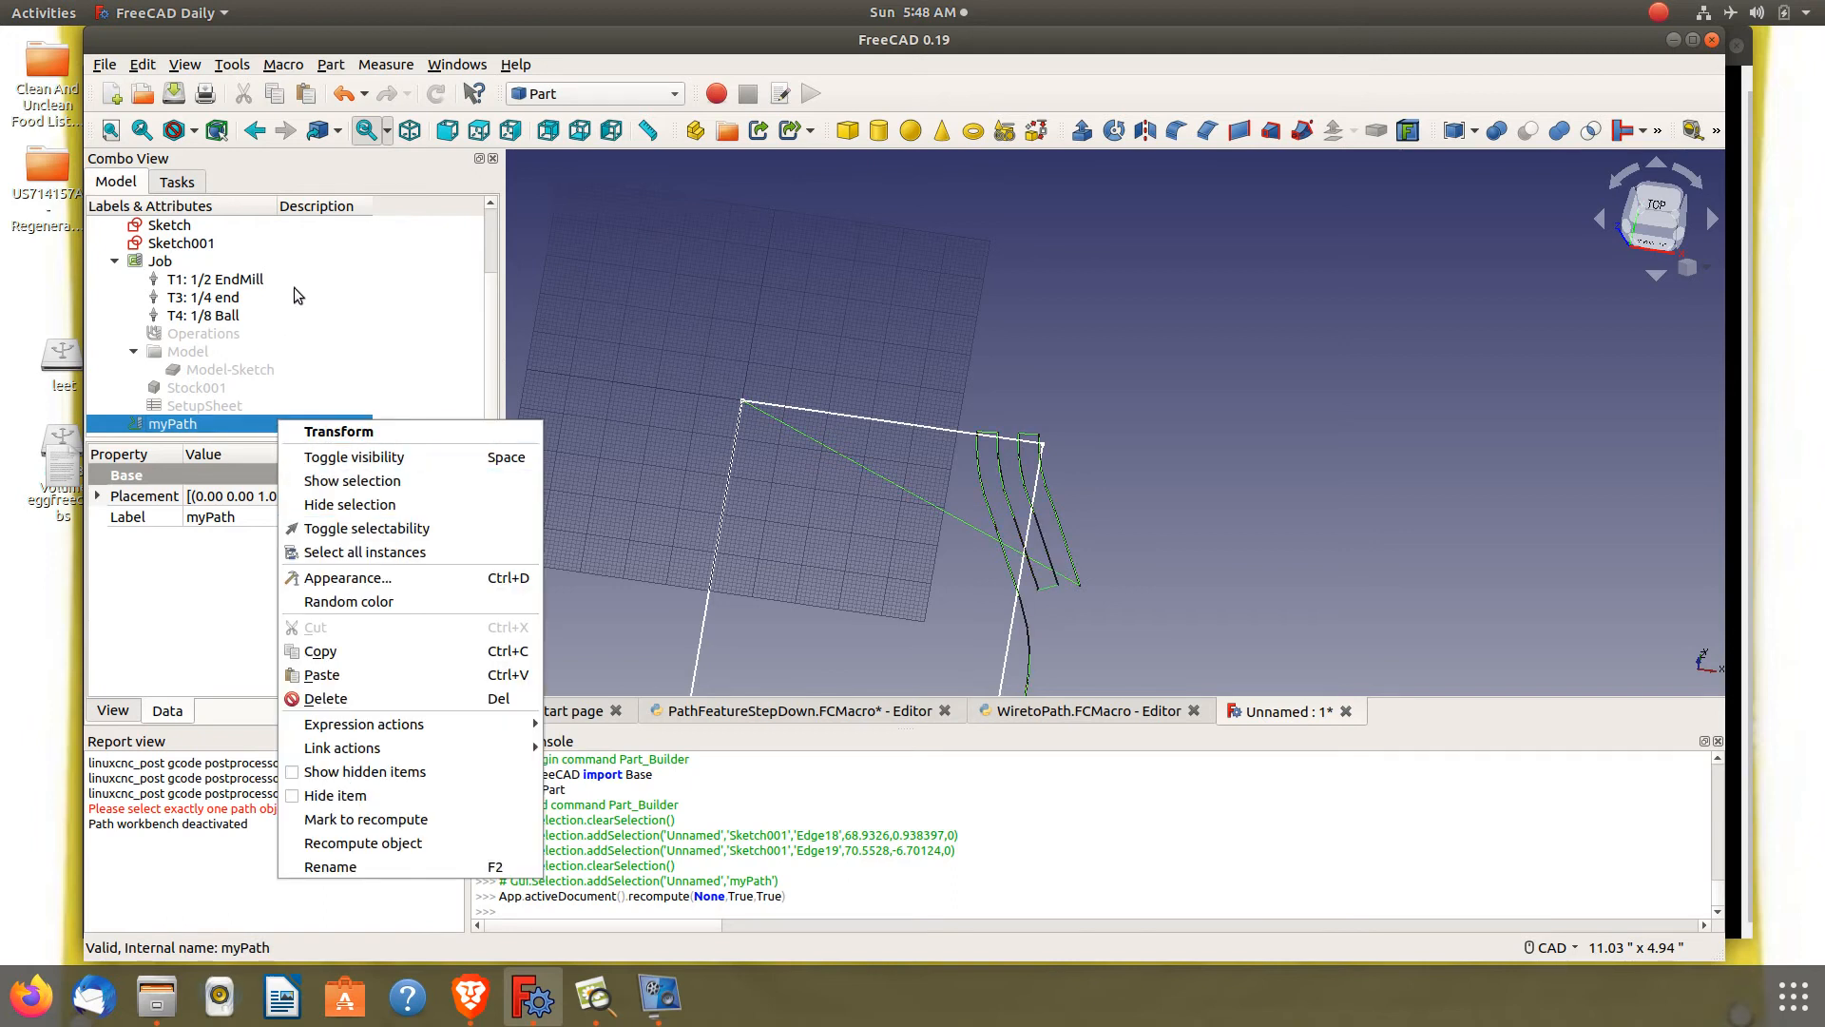
left_click(561, 103)
left_click(561, 101)
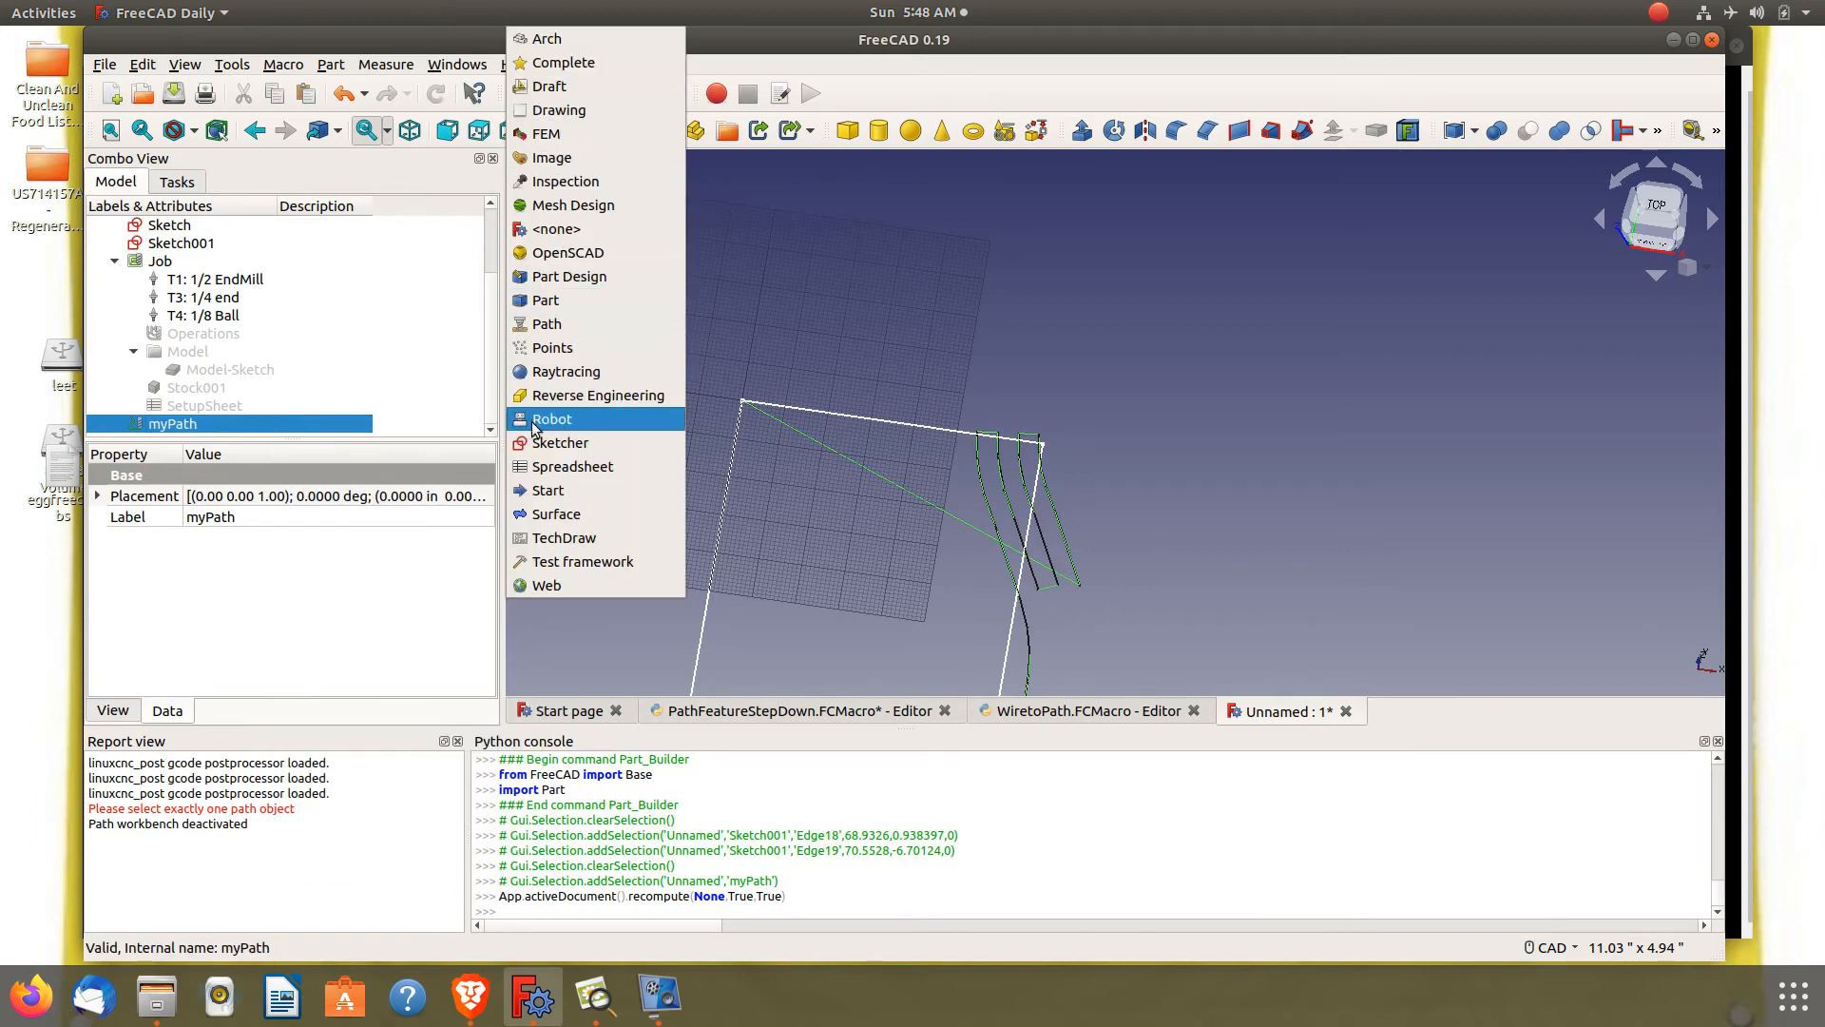
left_click(569, 326)
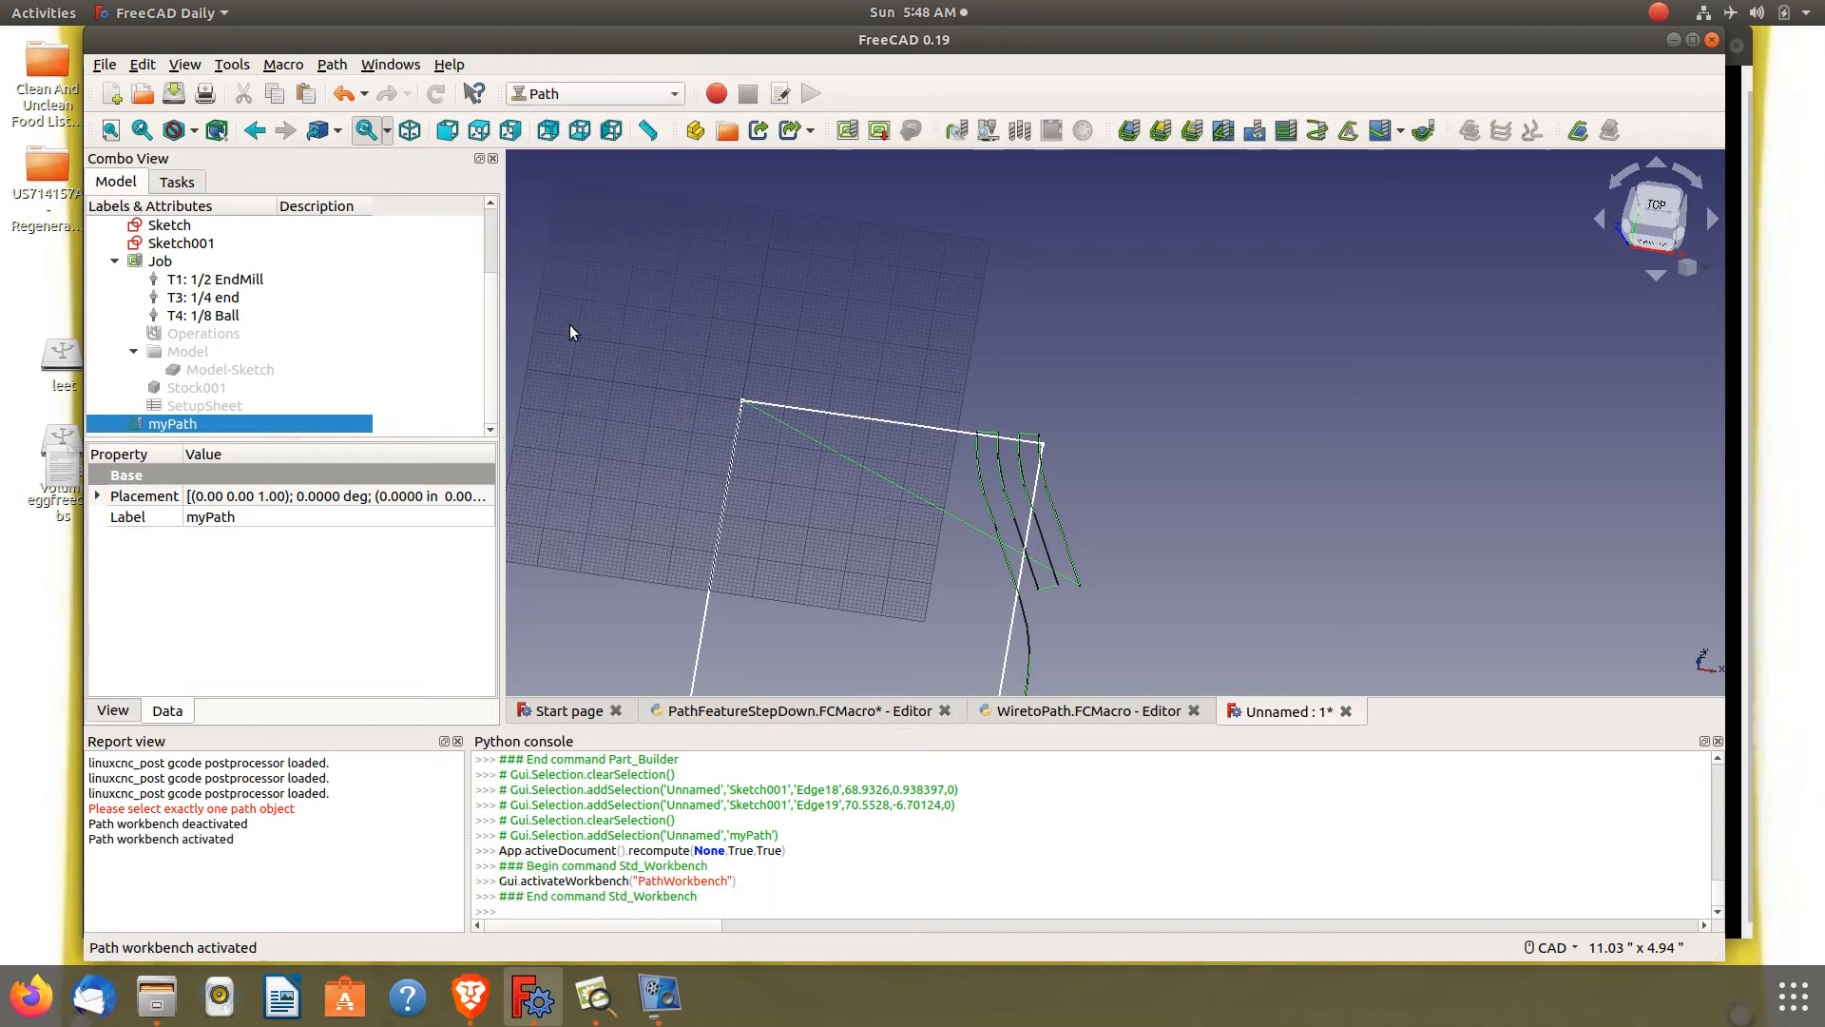
In myPath's G-code, delete everything above the G0 X83.870100 Y-34.951994 line, remove Z0.000000 from the first G2 line and commit the edits
right_click(285, 430)
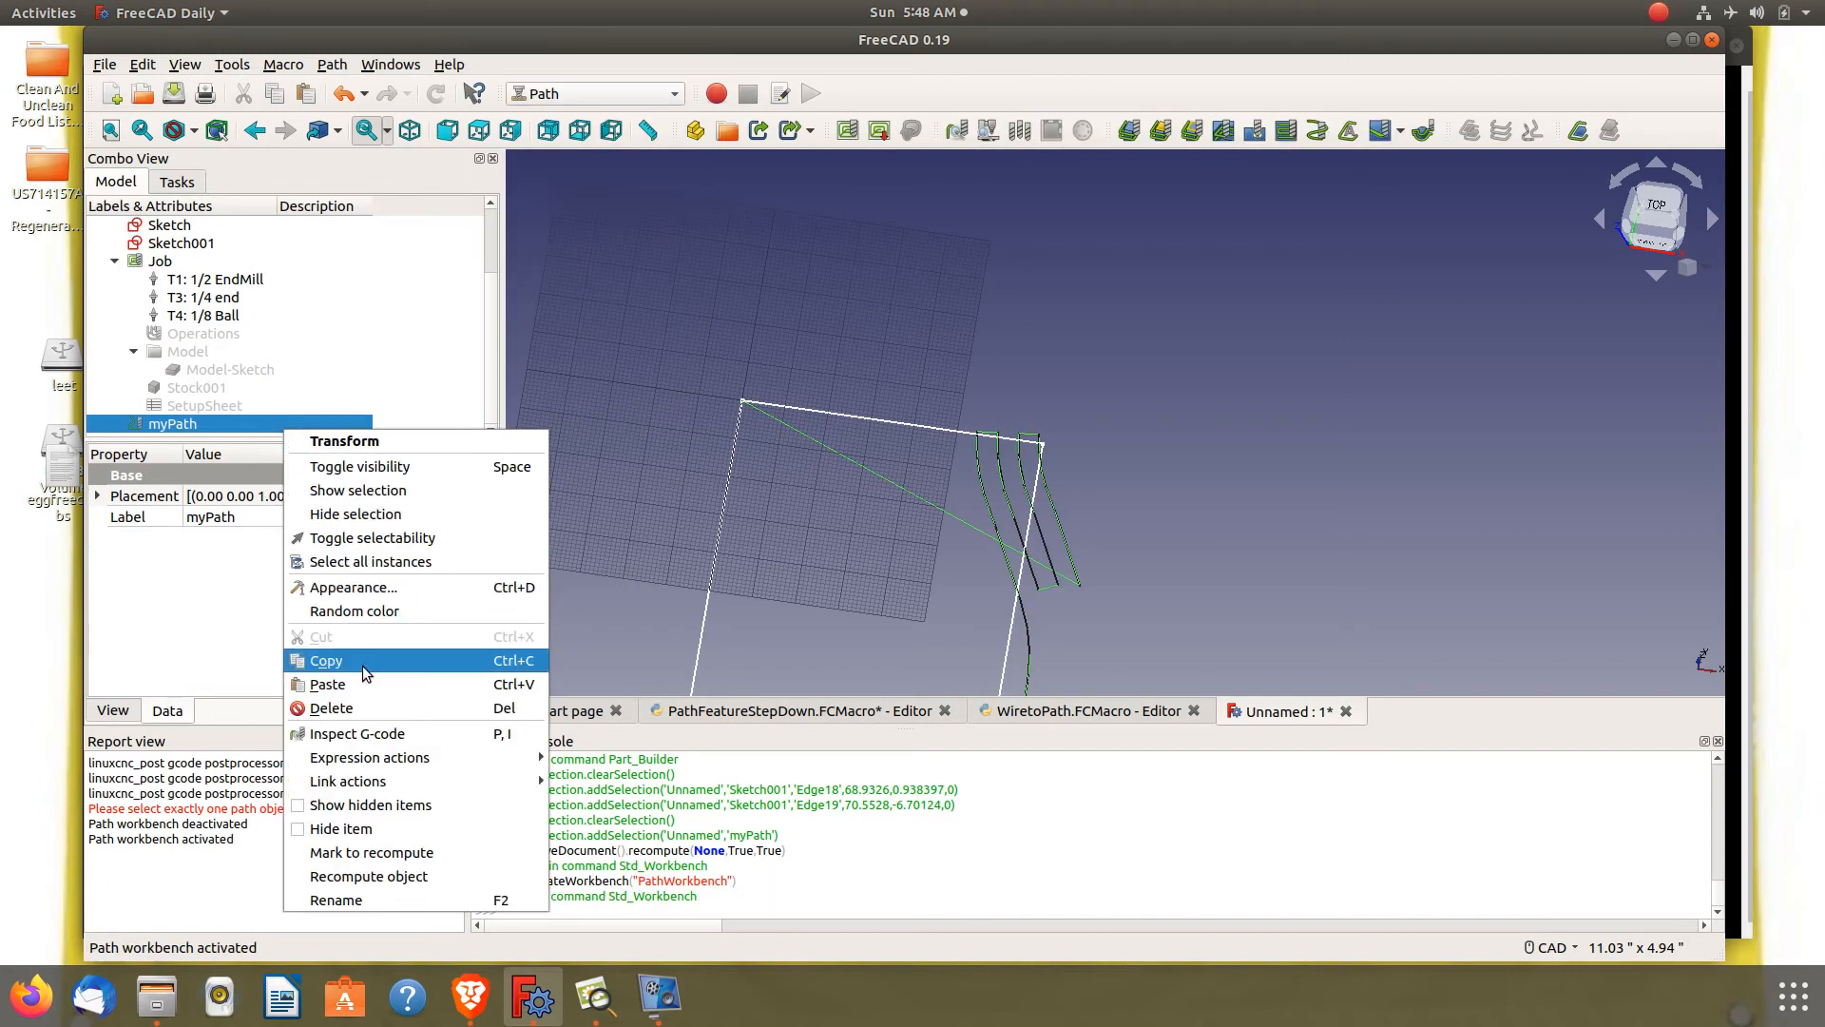
left_click(367, 733)
left_click_drag(707, 324, 635, 286)
key("BackSpace")
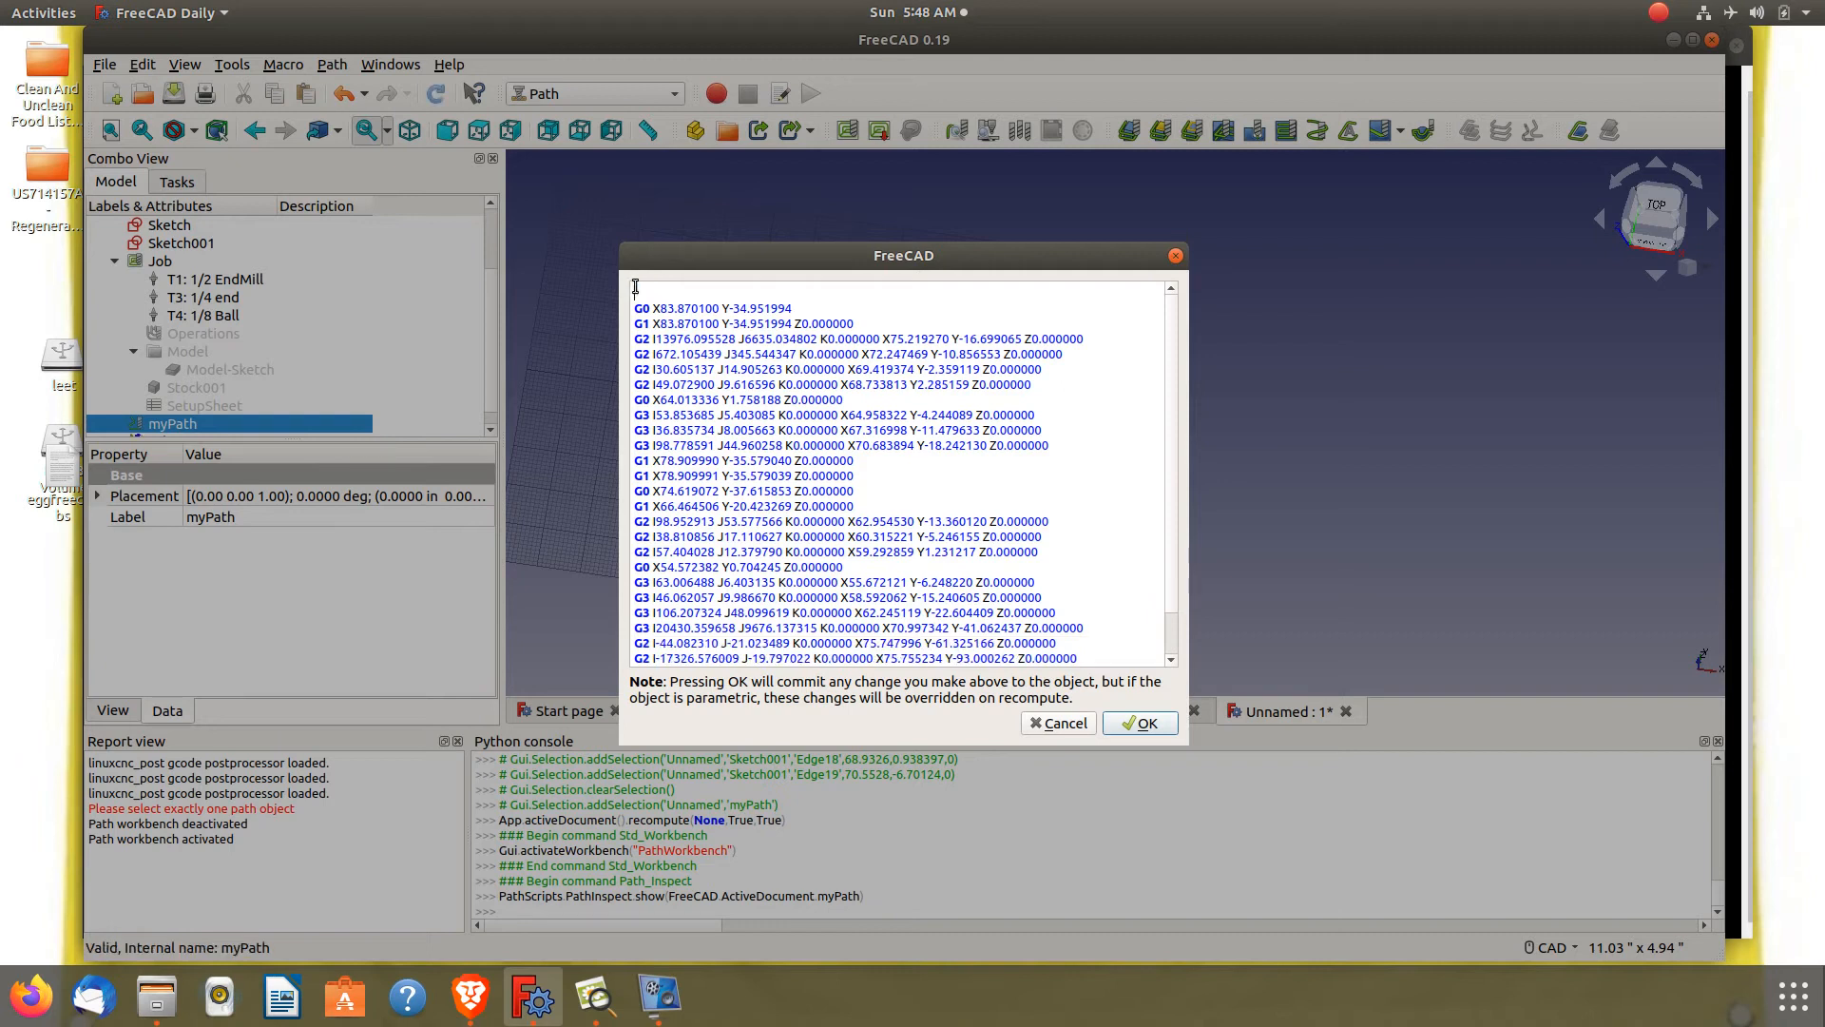
key("BackSpace")
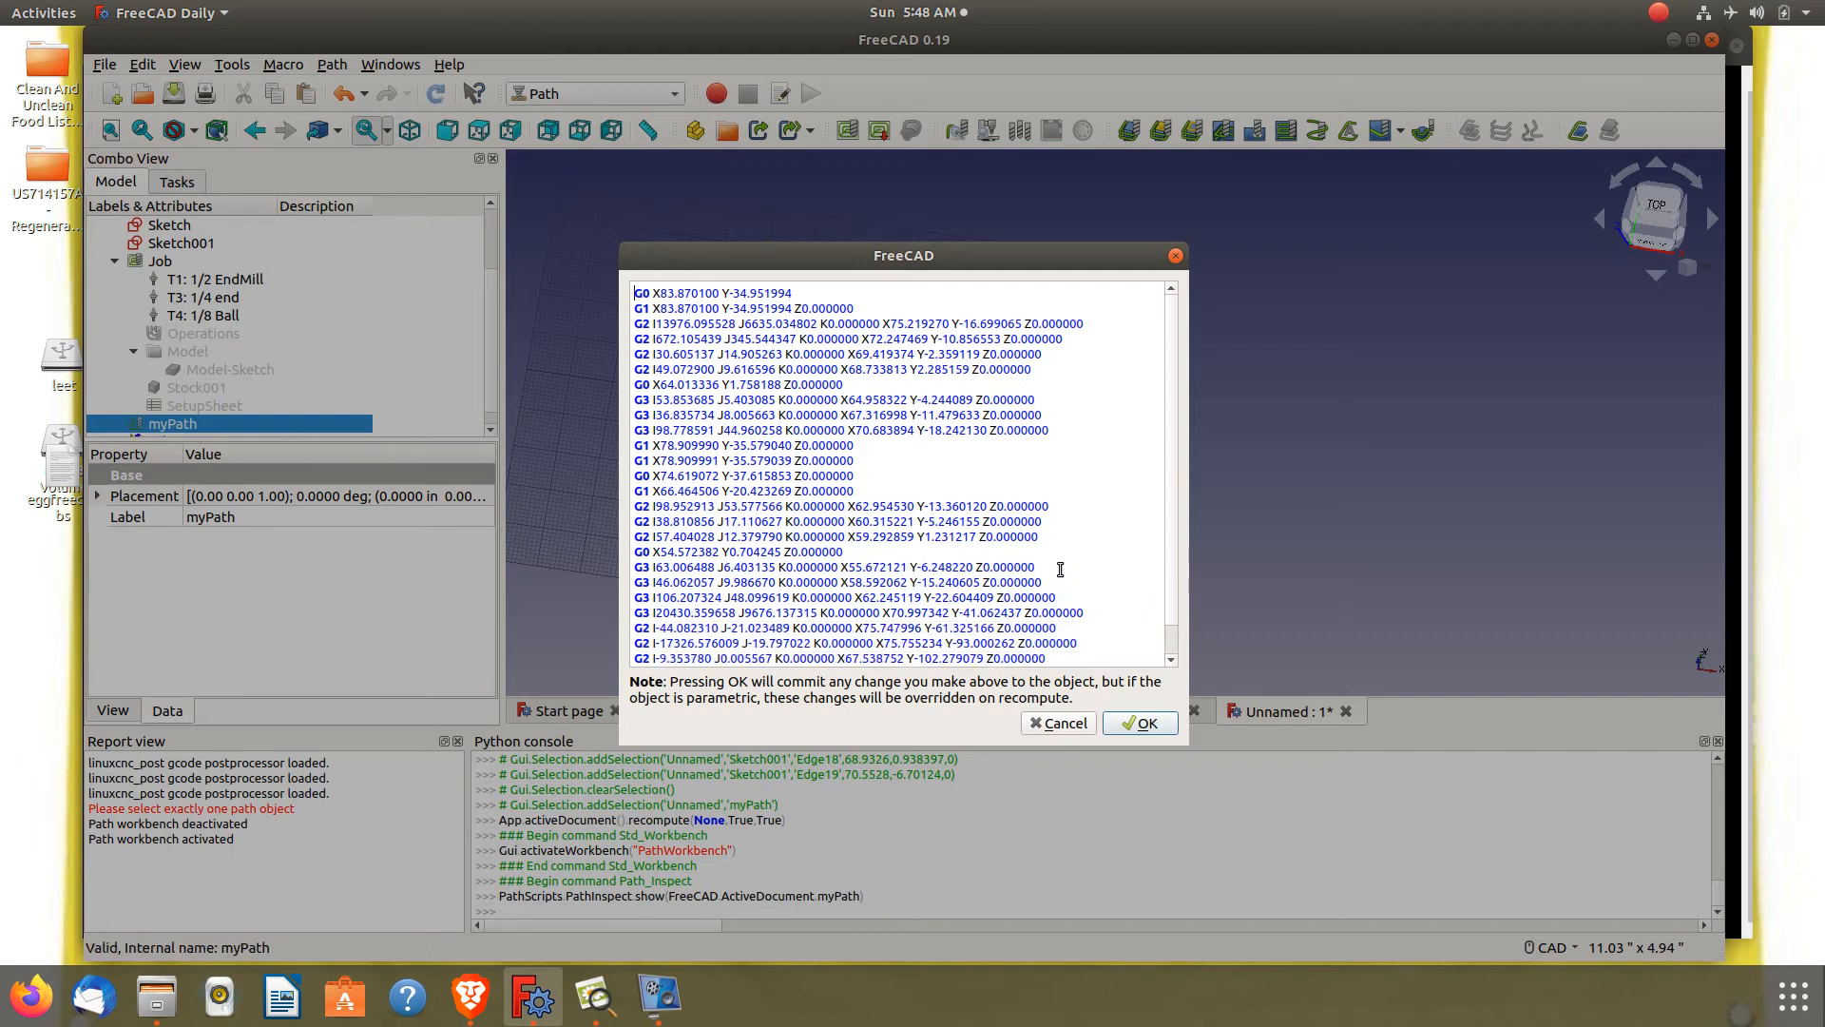
left_click_drag(1099, 323, 1034, 321)
left_click(1133, 724)
Inspect myPath's G-code again to check the edited lines through to the final G1 move
right_click(222, 424)
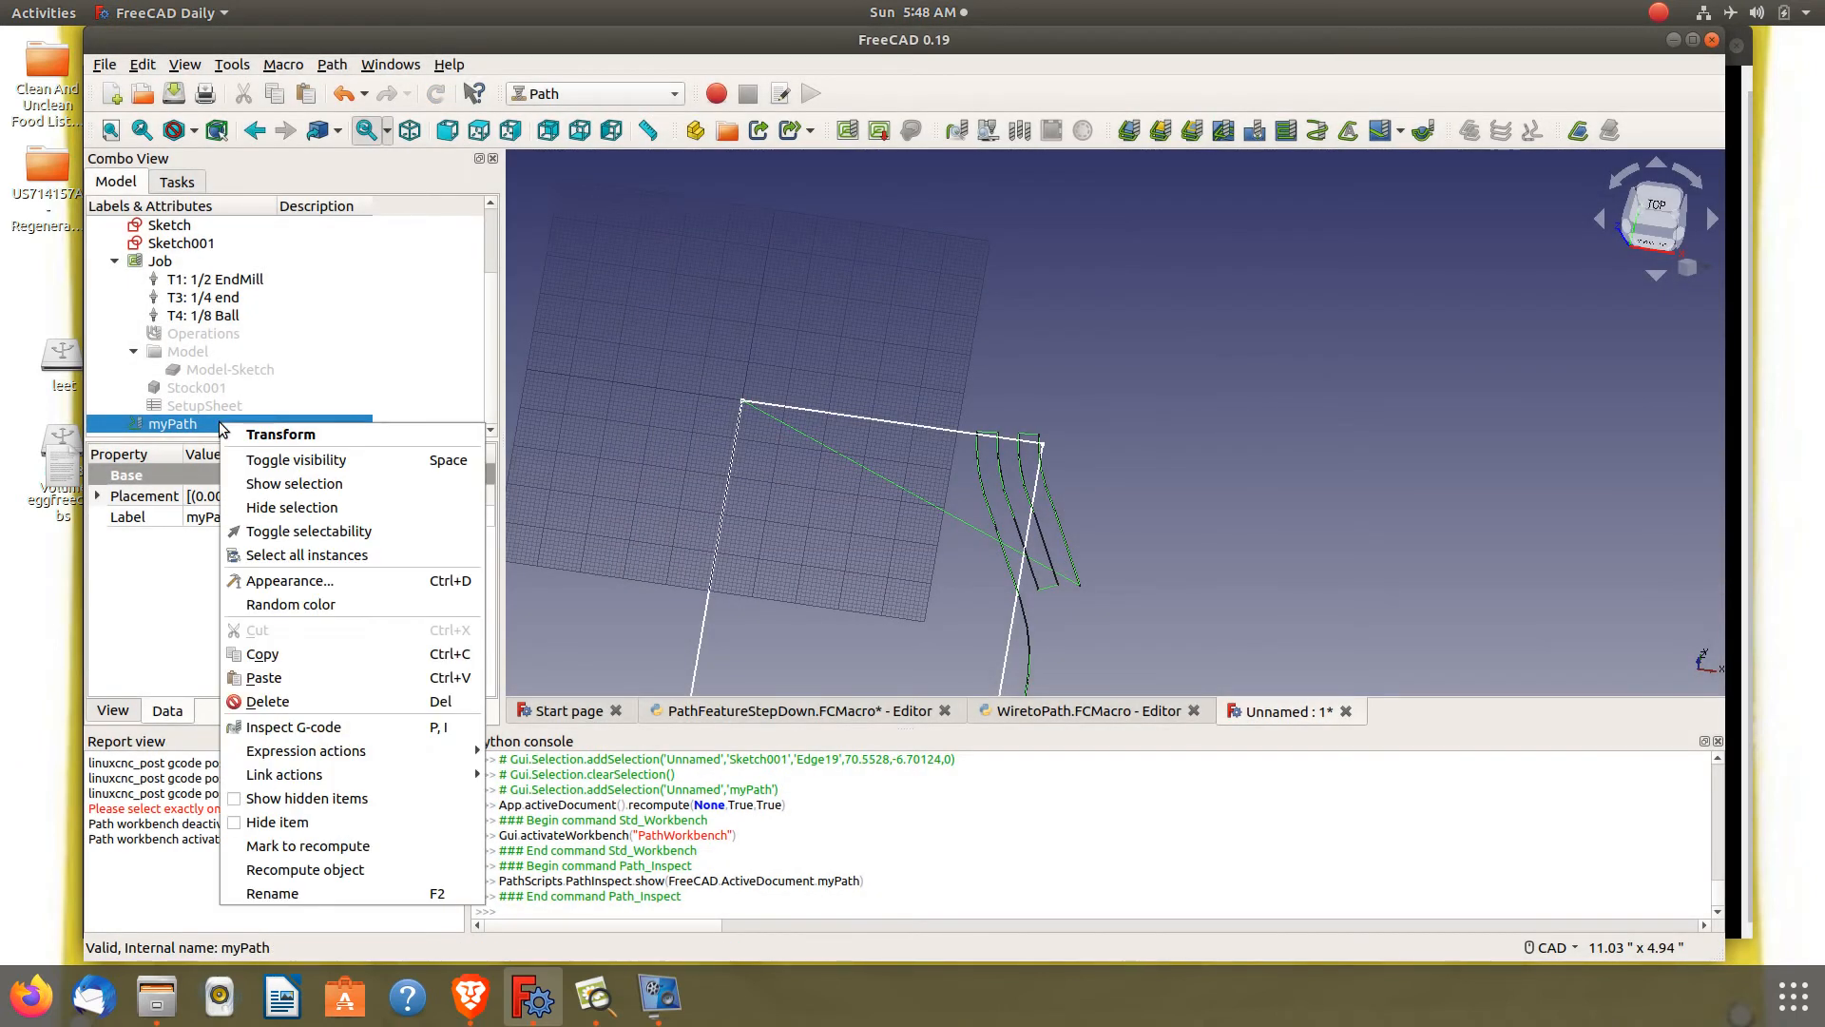
left_click(346, 728)
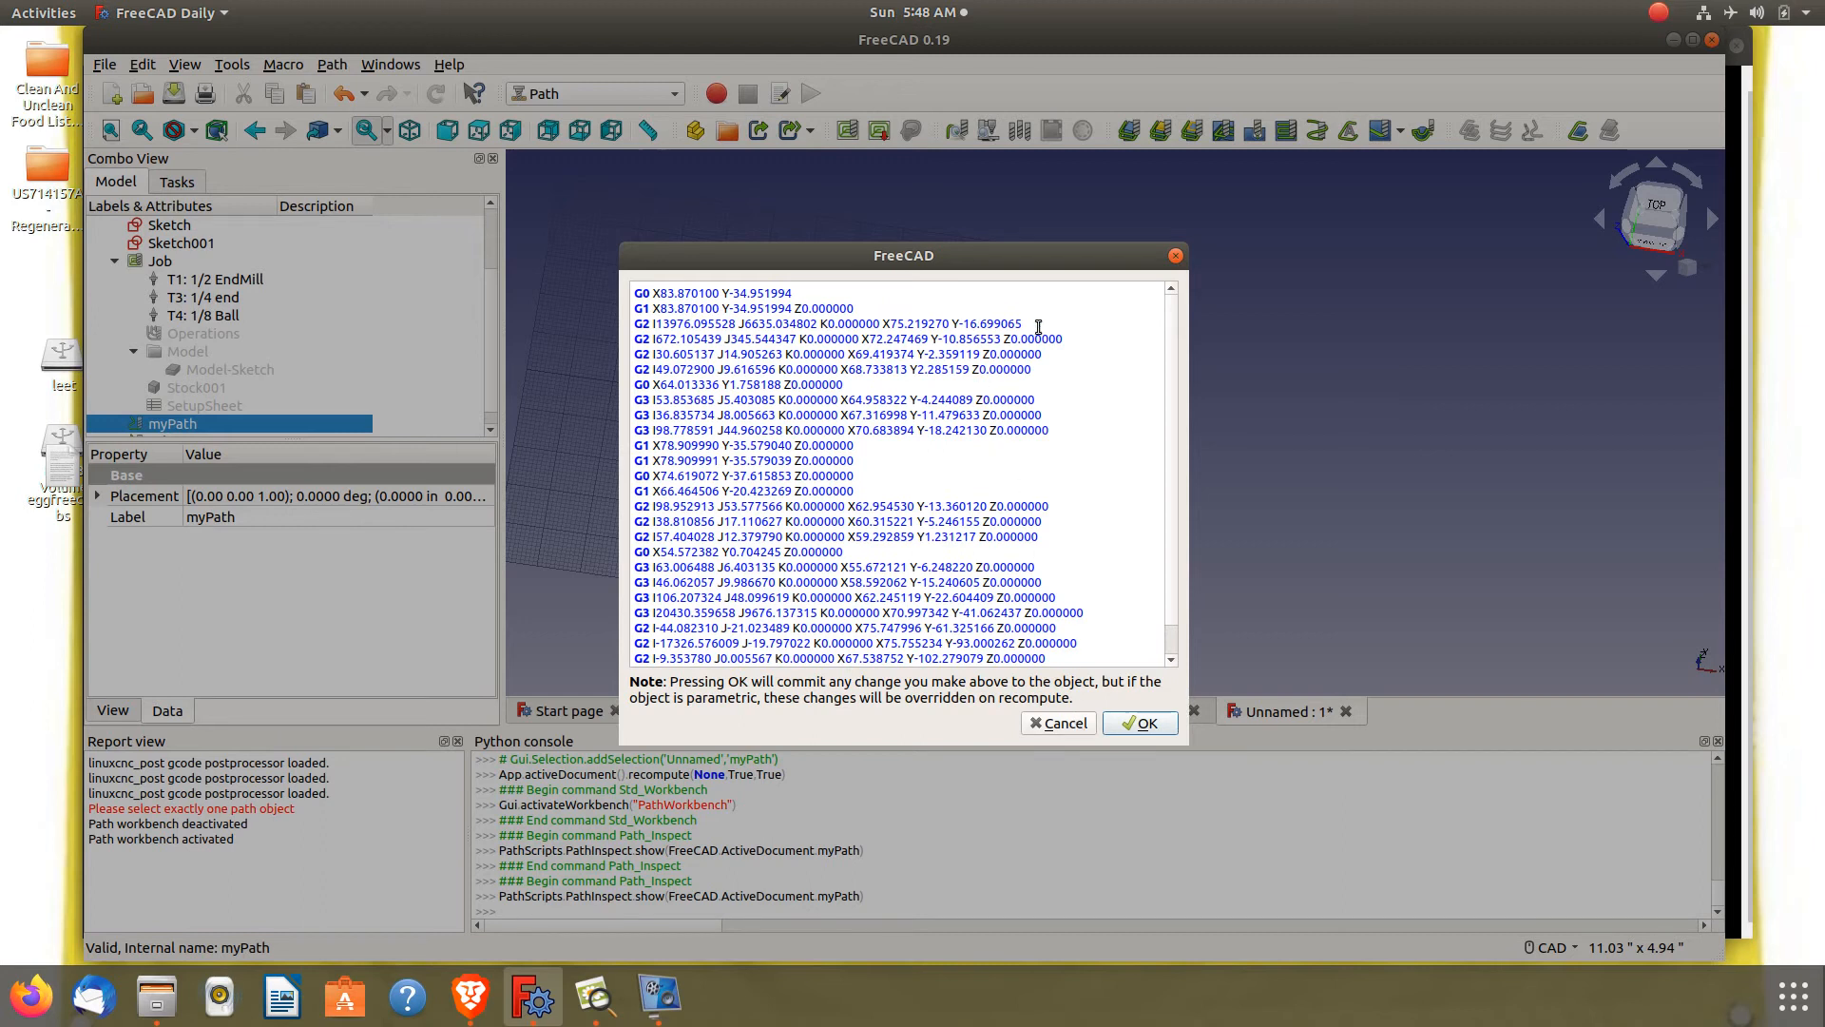
scroll(1024, 400, "down", 1)
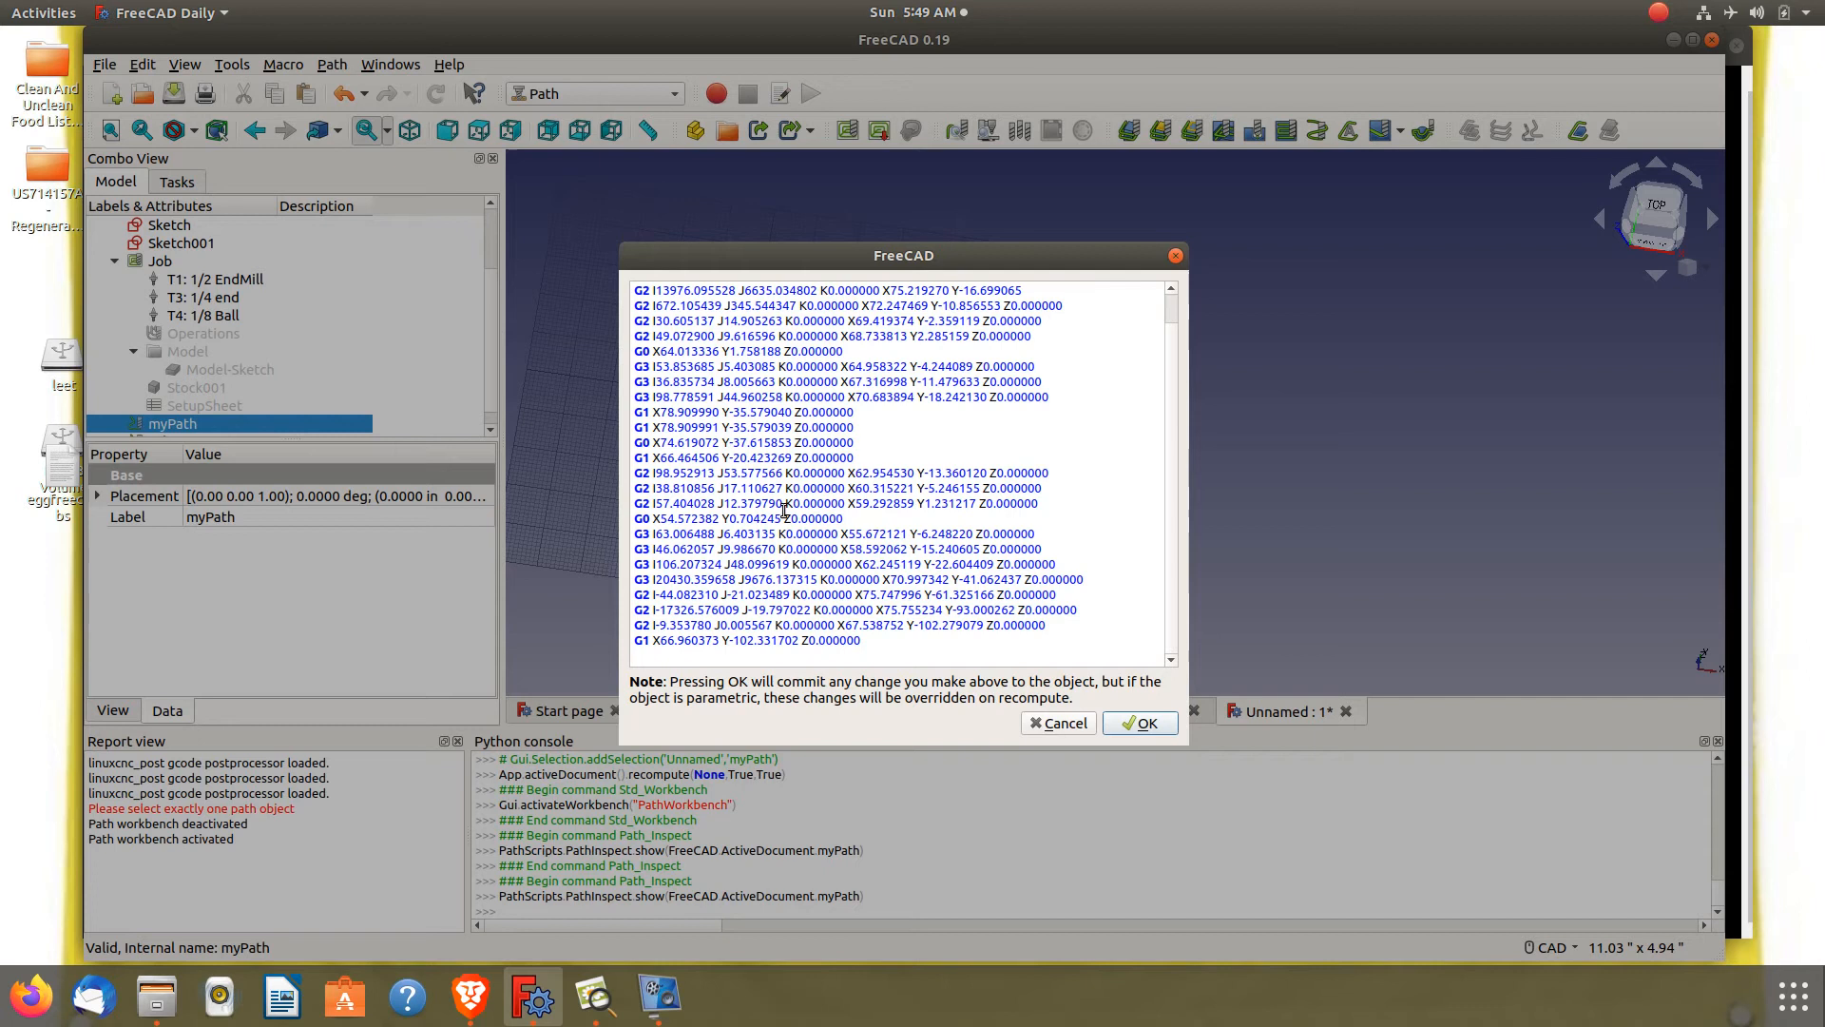
left_click(1058, 722)
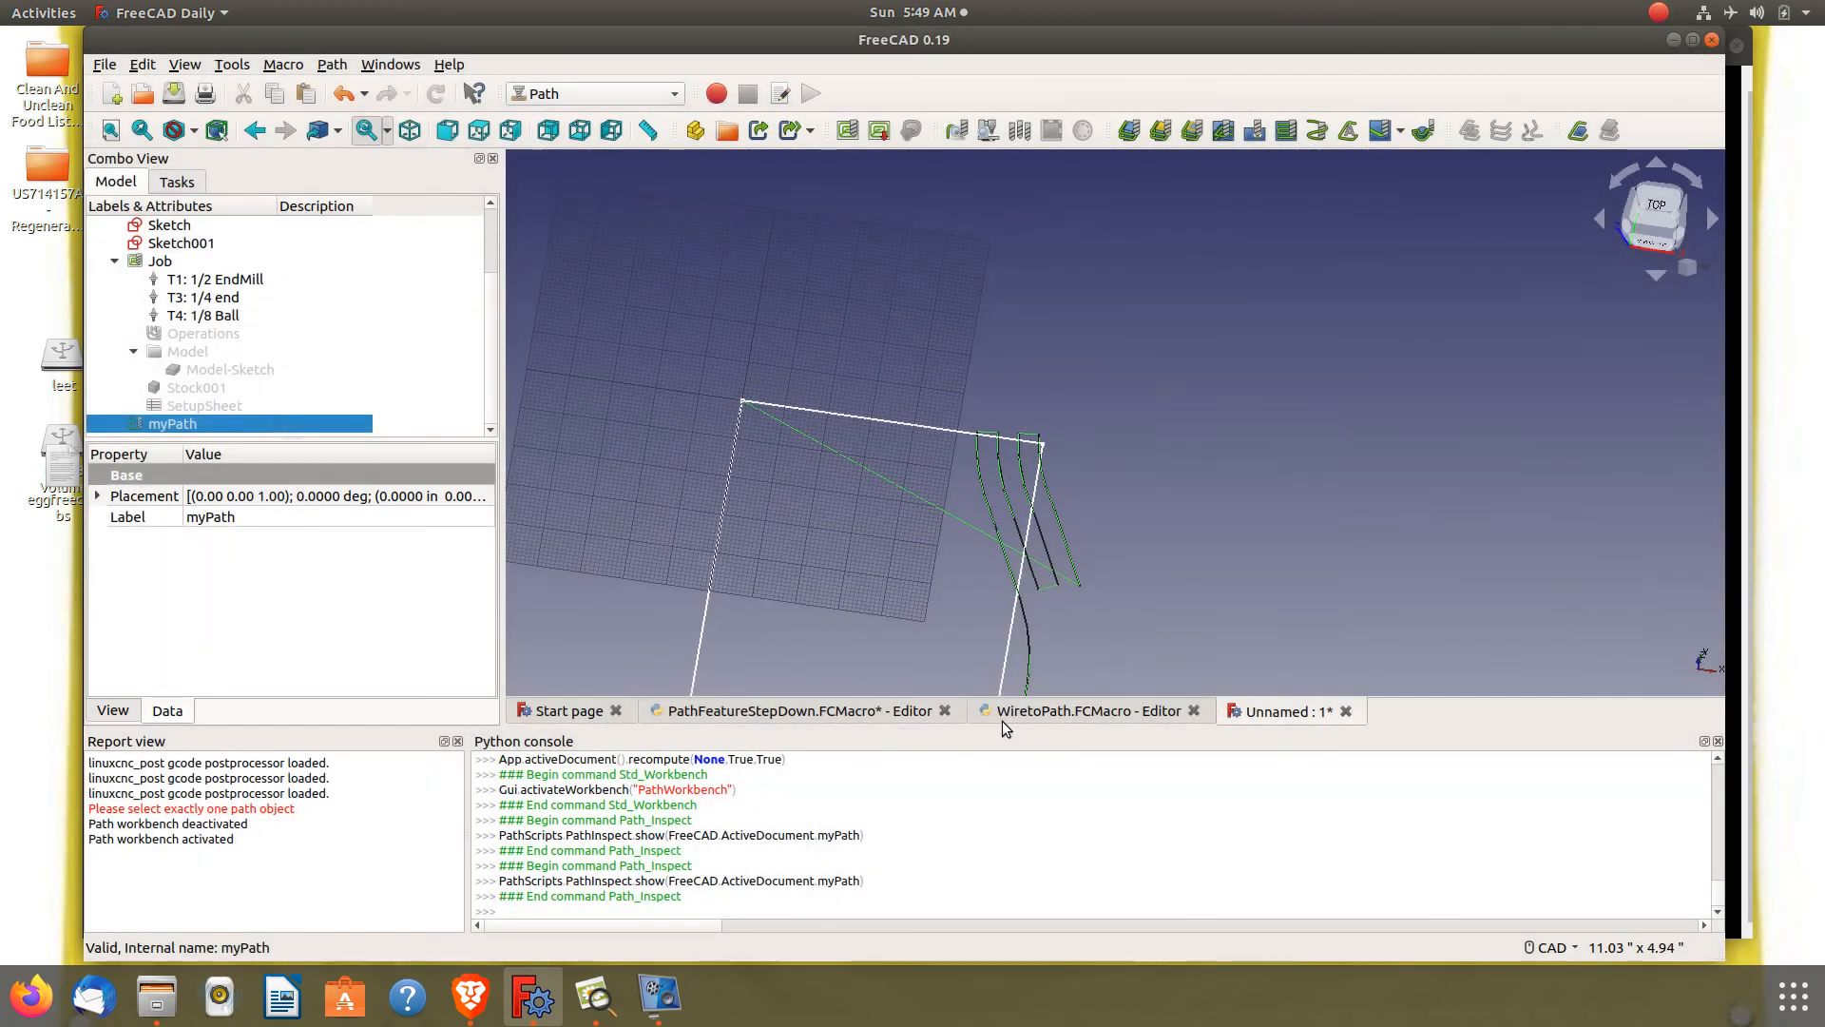
Open the gcodetofile macro in the editor and run it to write myPath's G-code to Path.nc
left_click(783, 92)
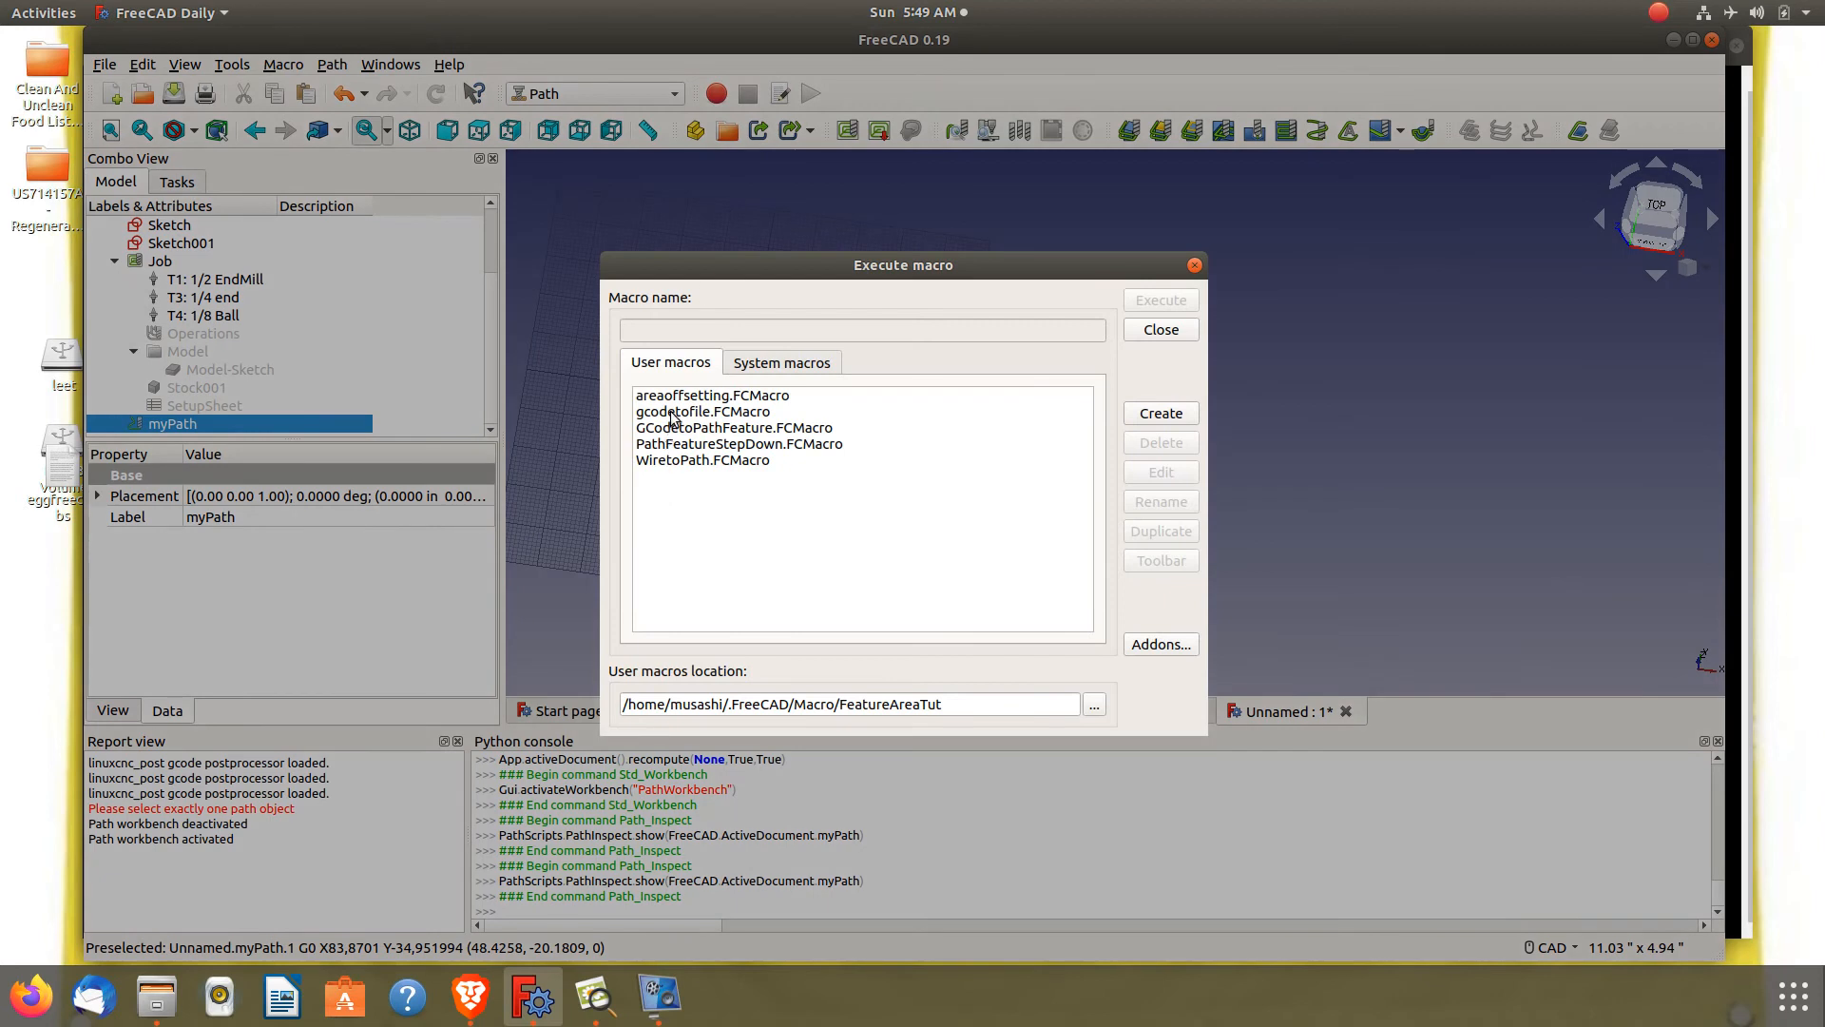
left_click(671, 413)
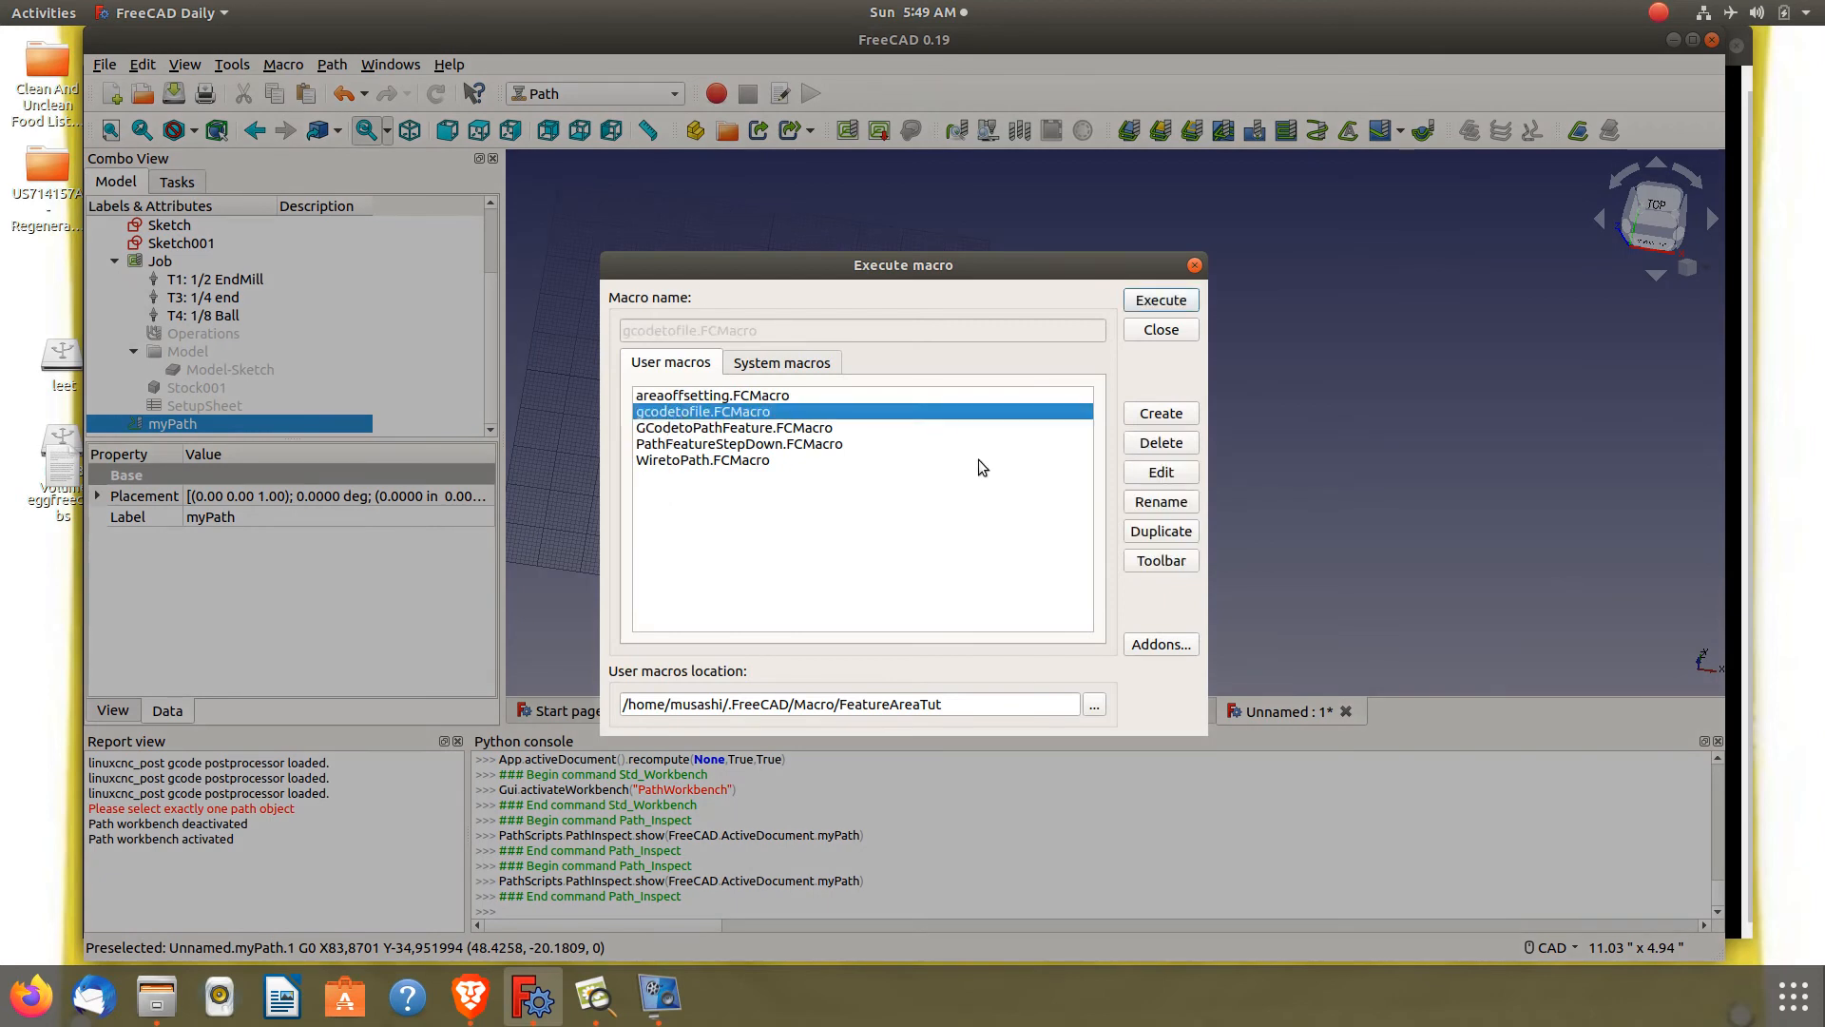
left_click(1160, 472)
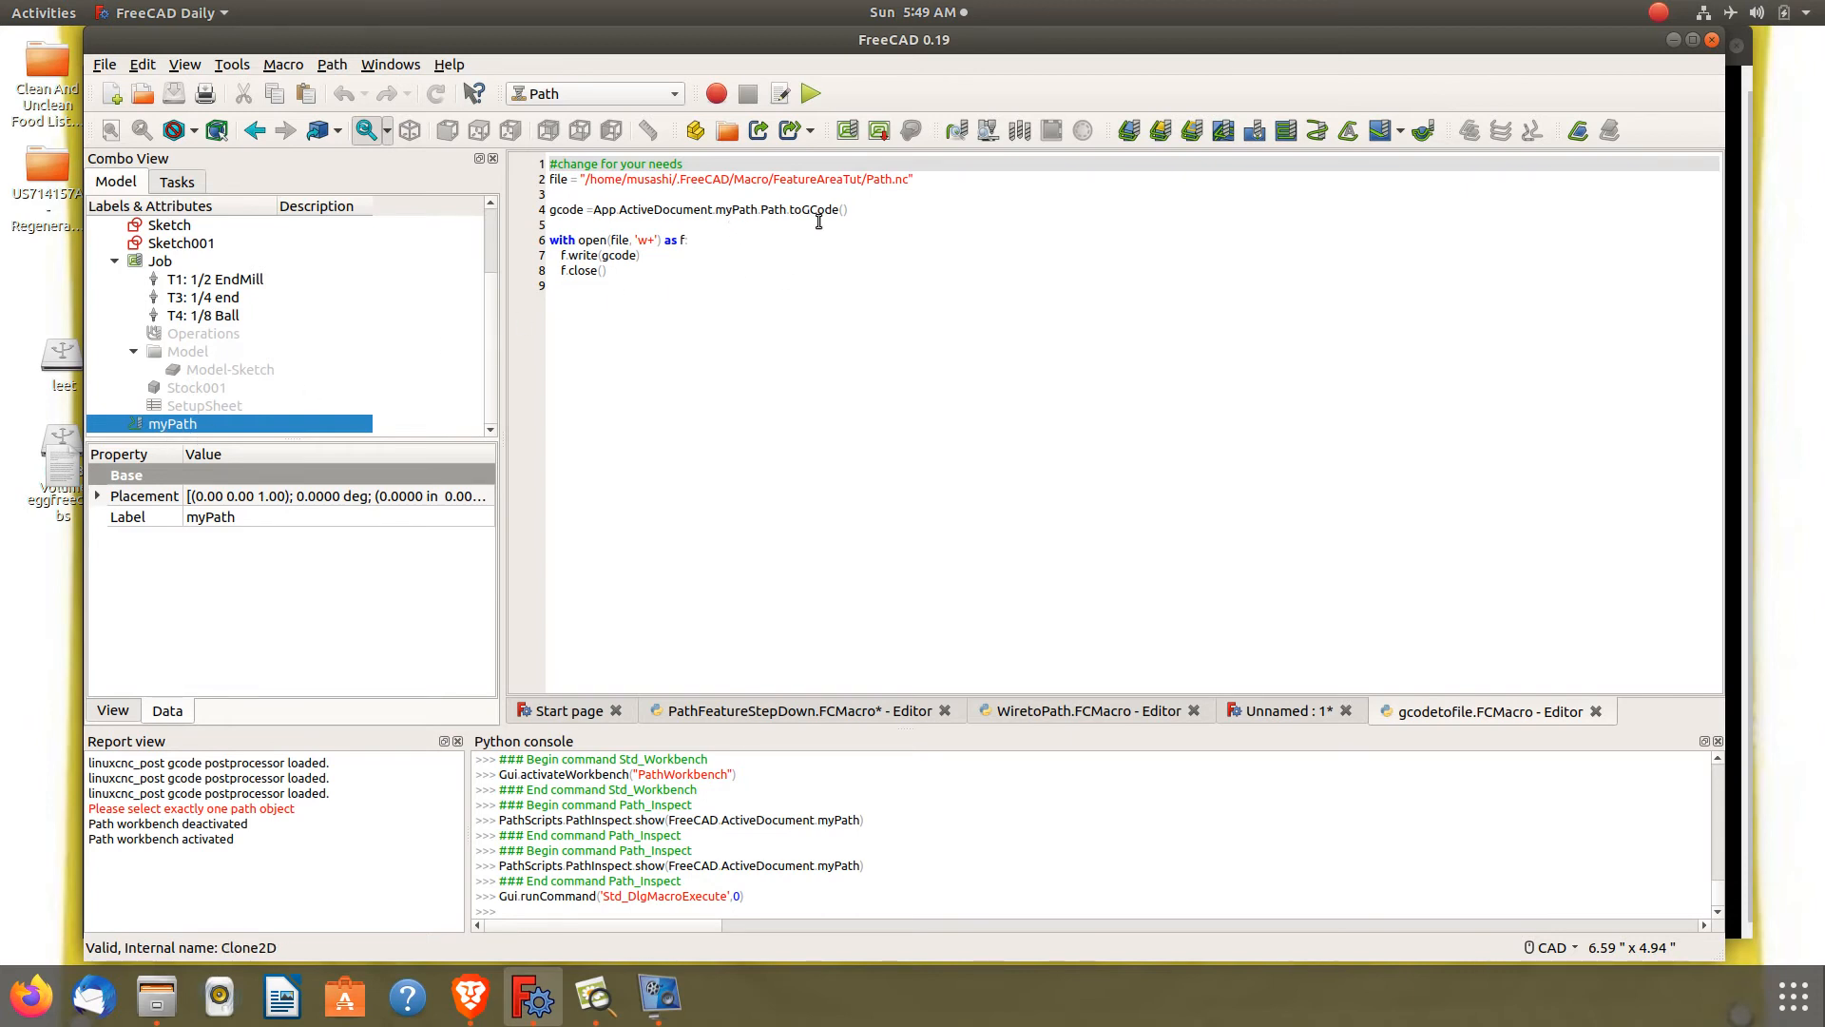
left_click(809, 95)
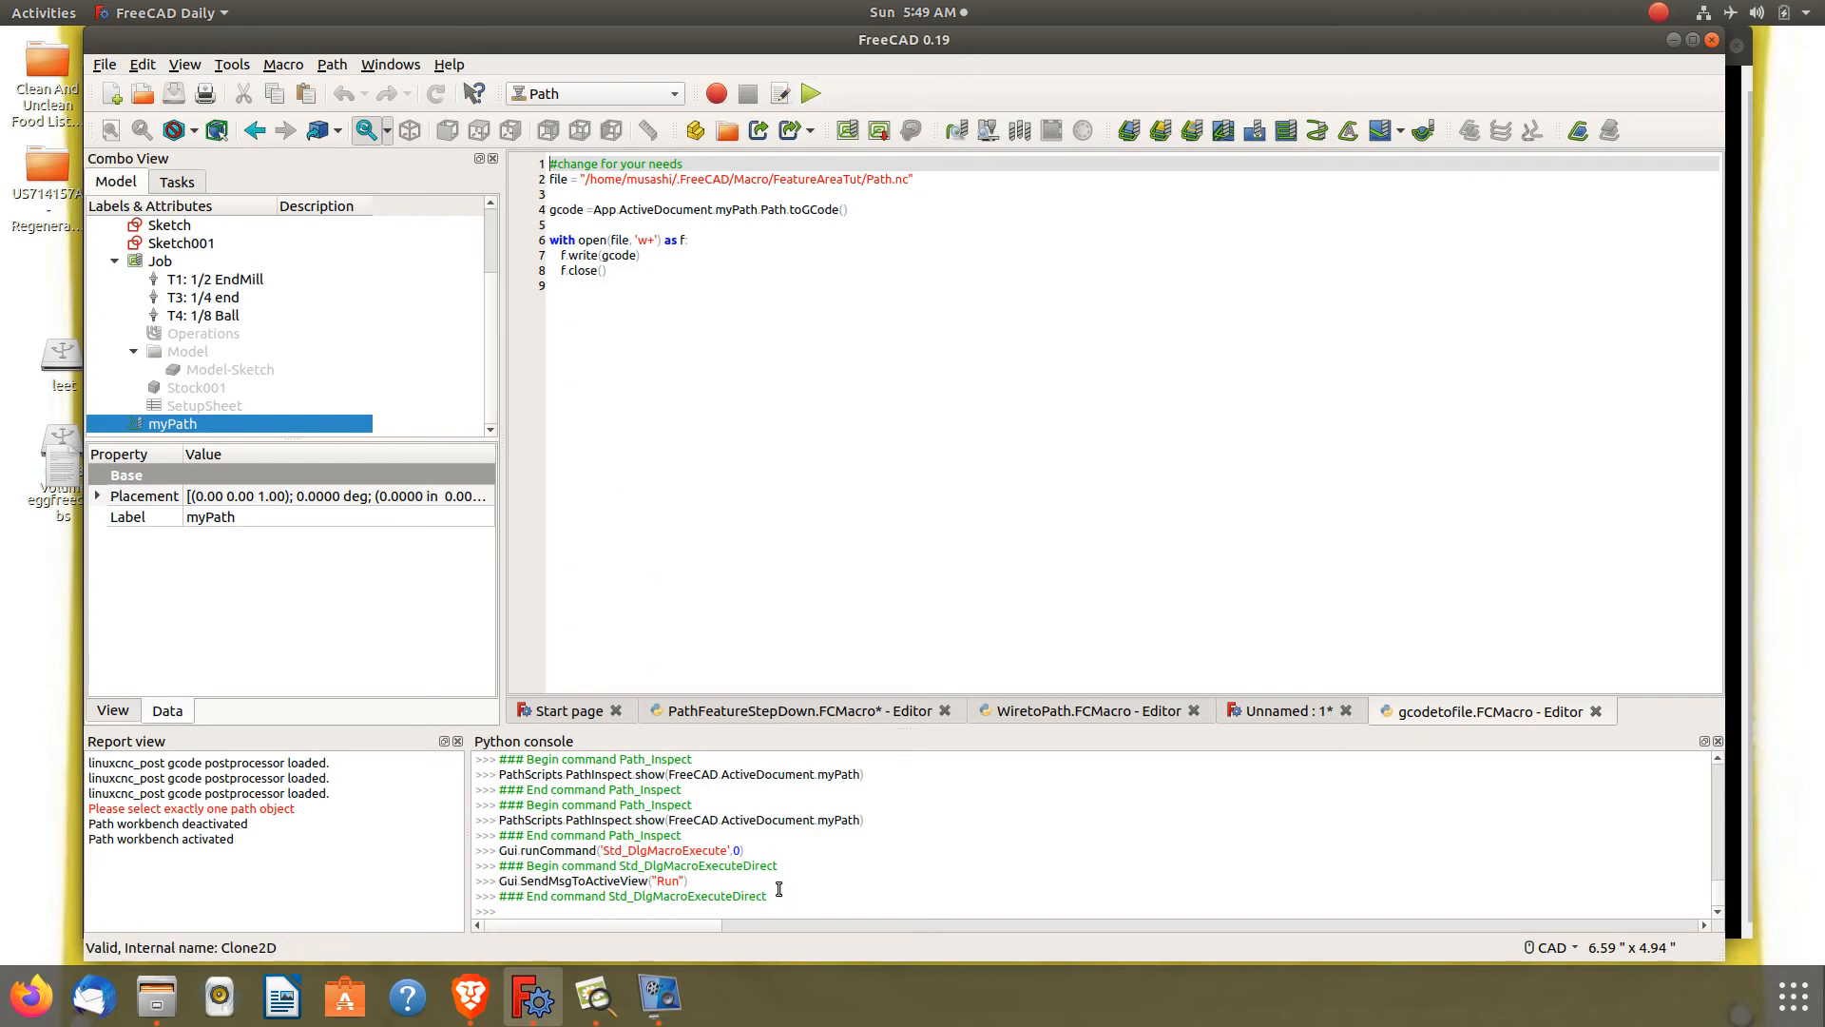
Check the macro's output path and open Path.nc from the FeatureAreaTut folder in the text editor
left_click(157, 996)
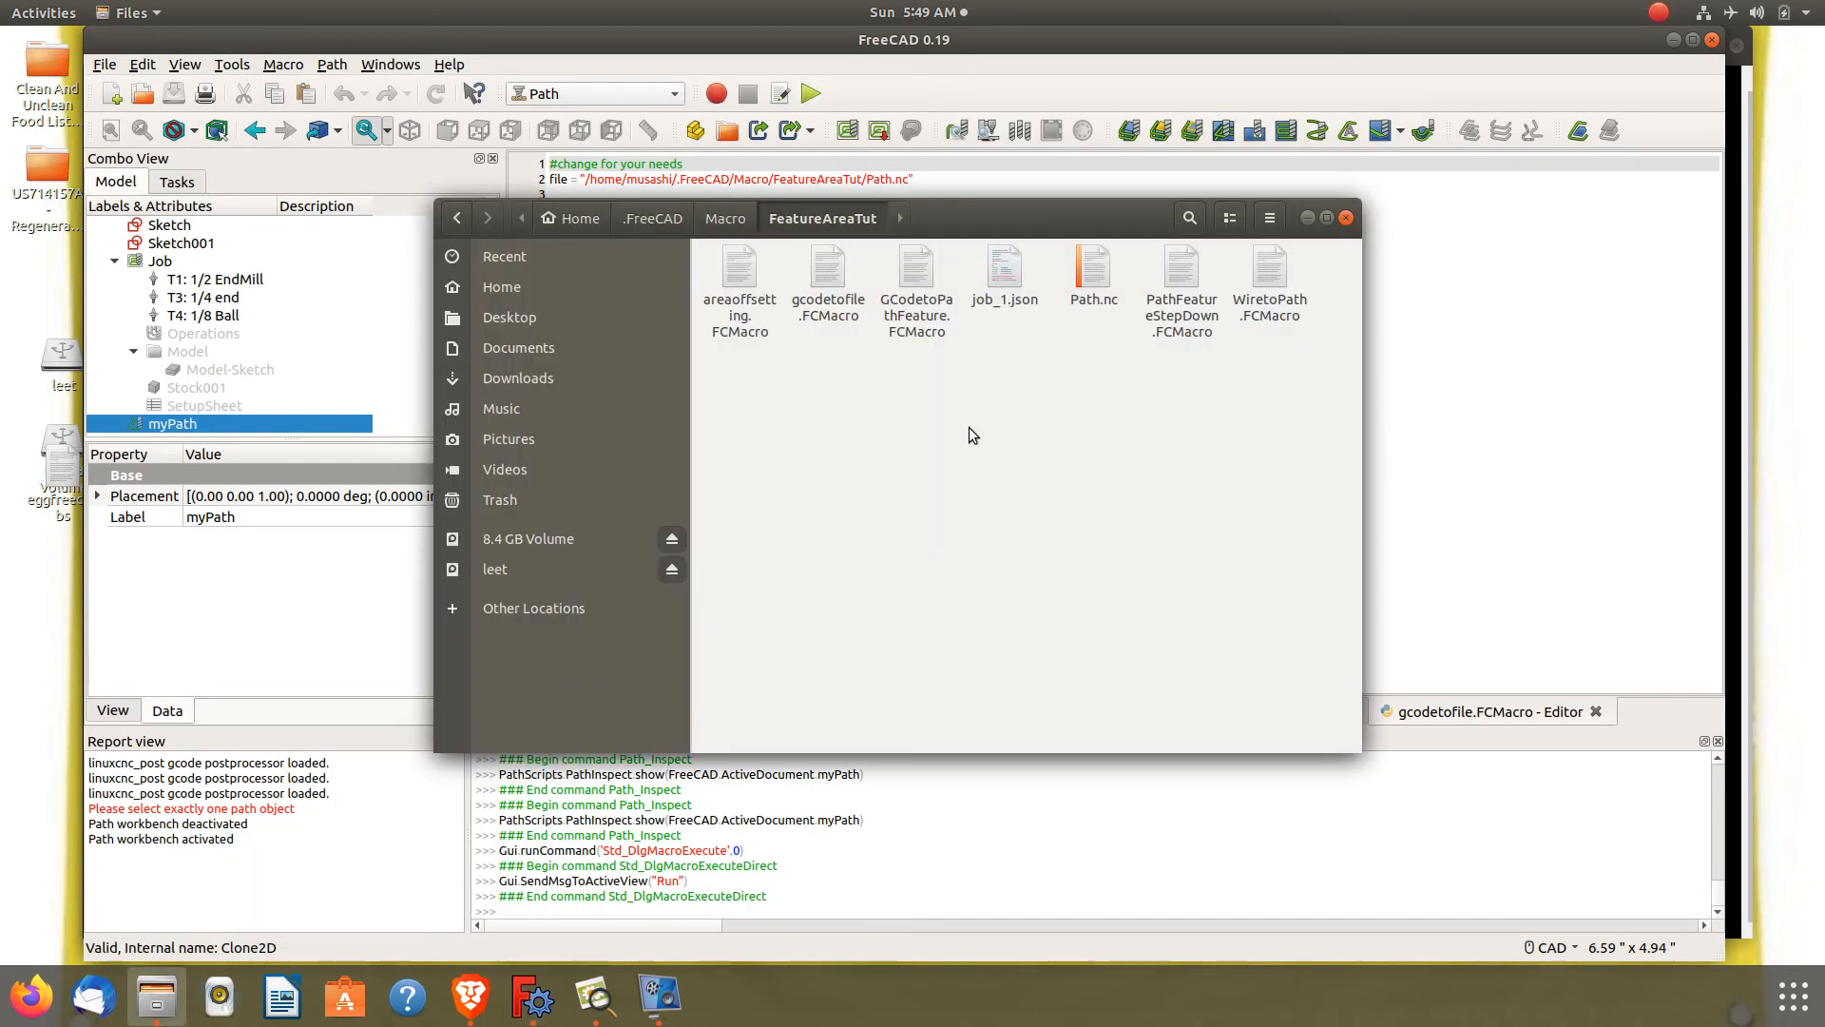
left_click(1093, 282)
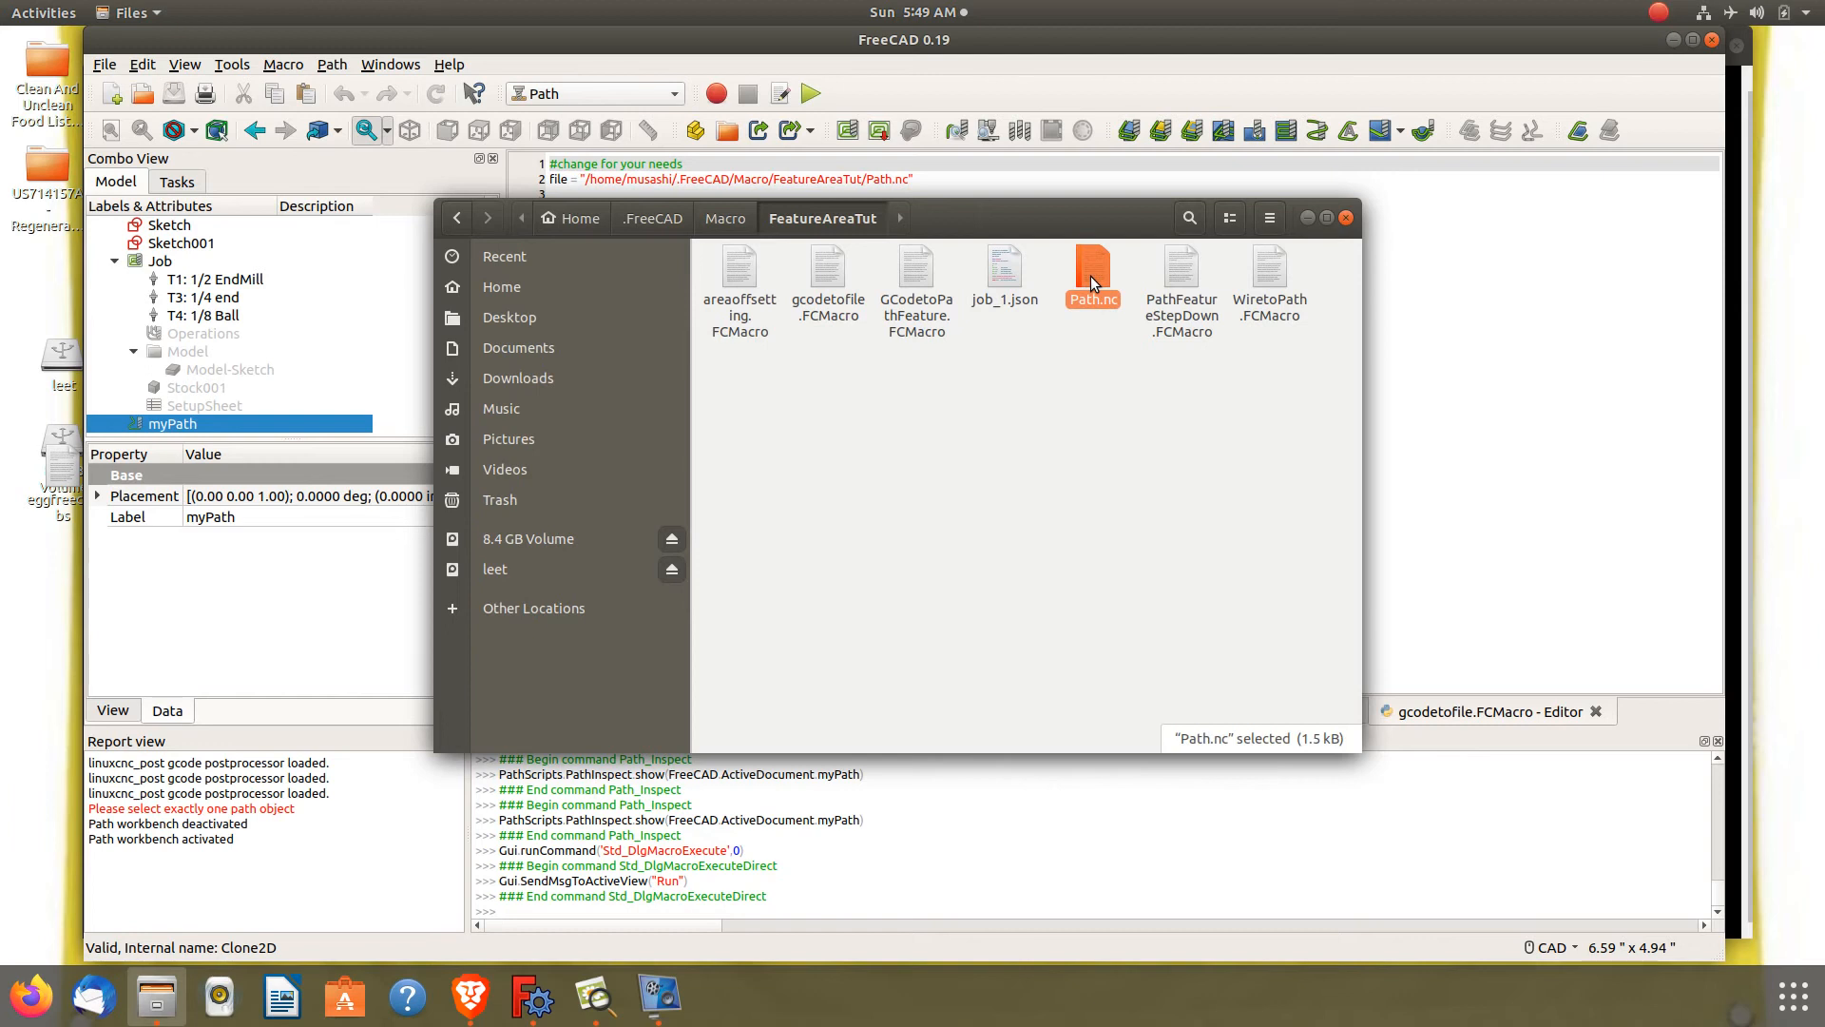
left_click_drag(587, 179, 912, 181)
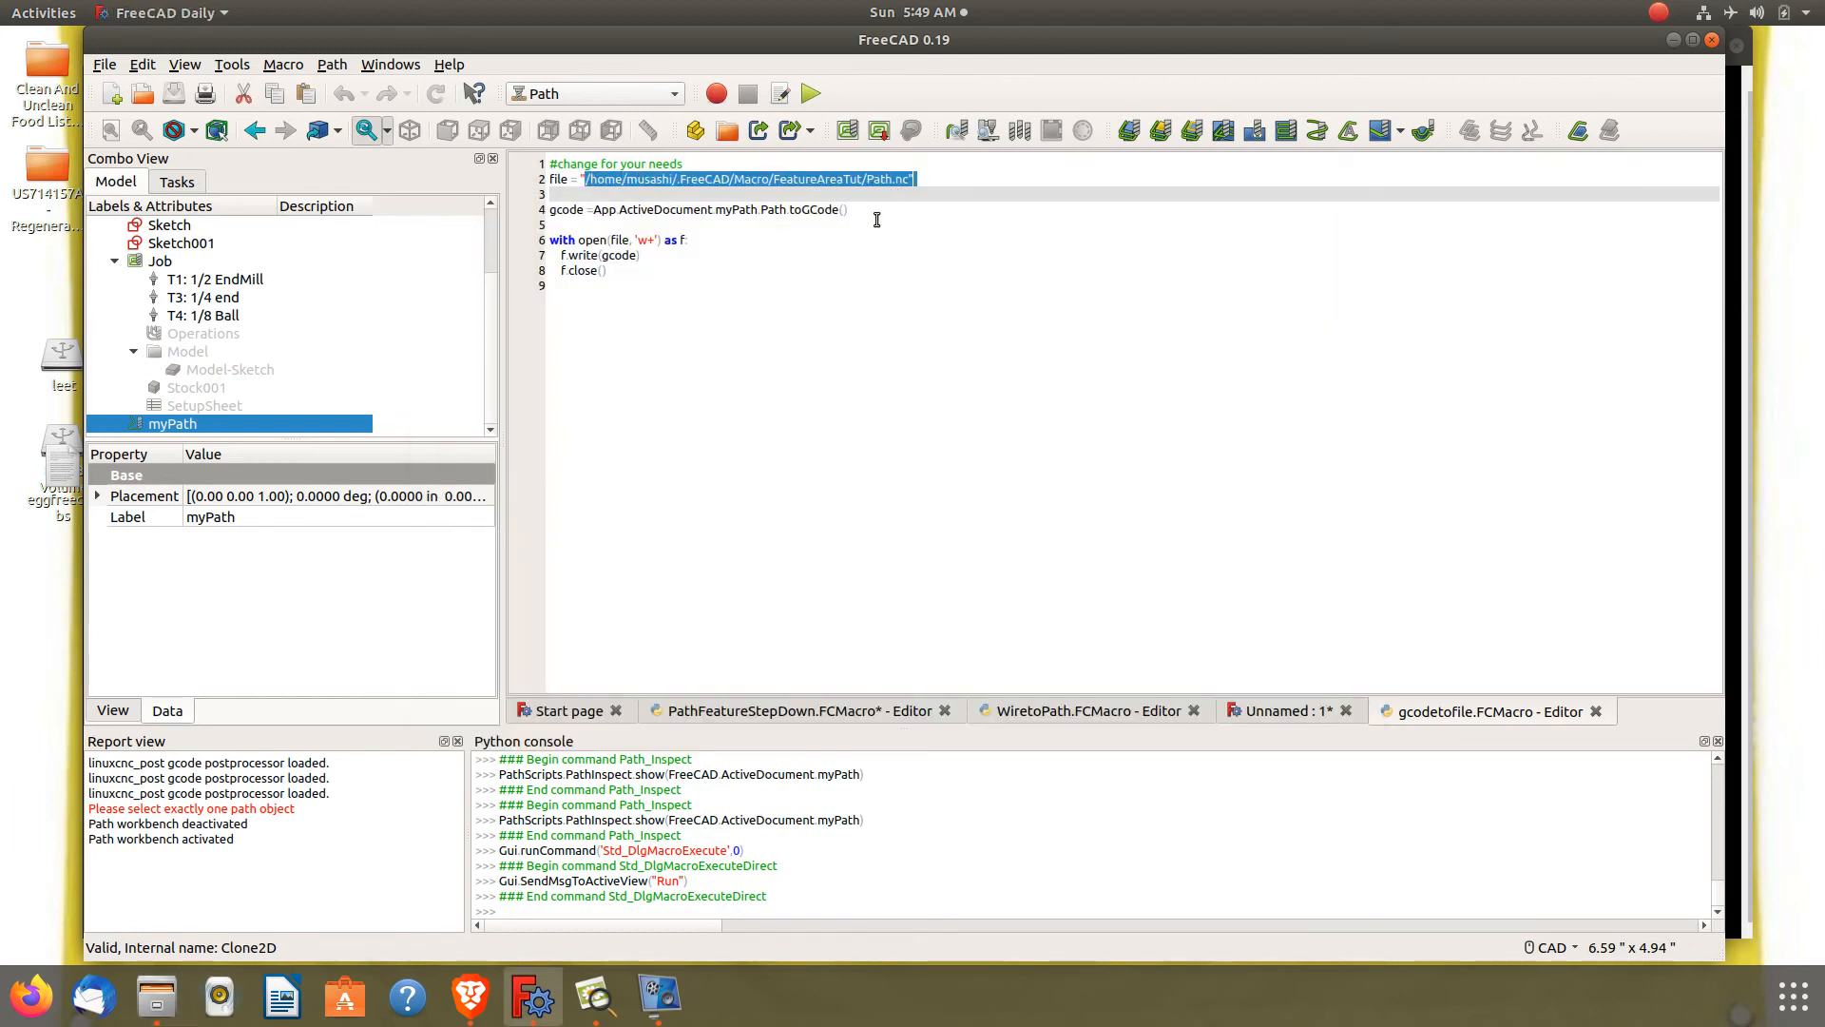
left_click(157, 996)
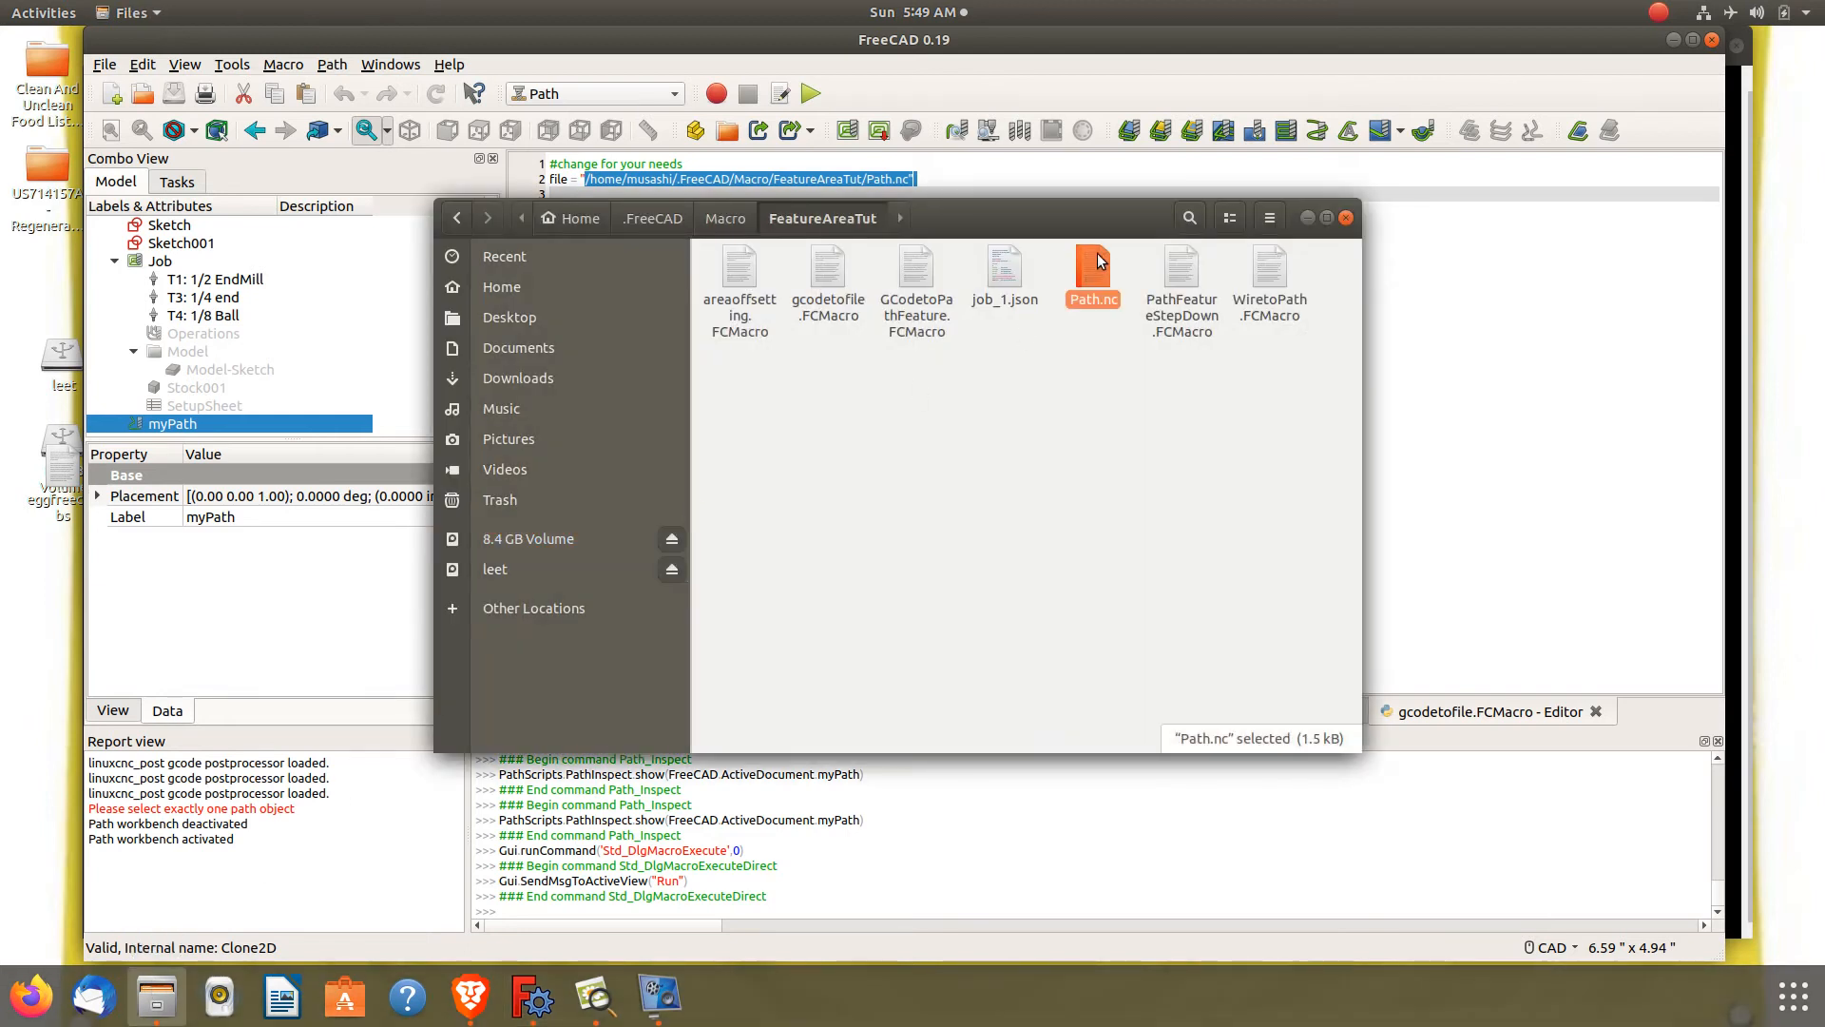
right_click(1096, 259)
left_click(1114, 275)
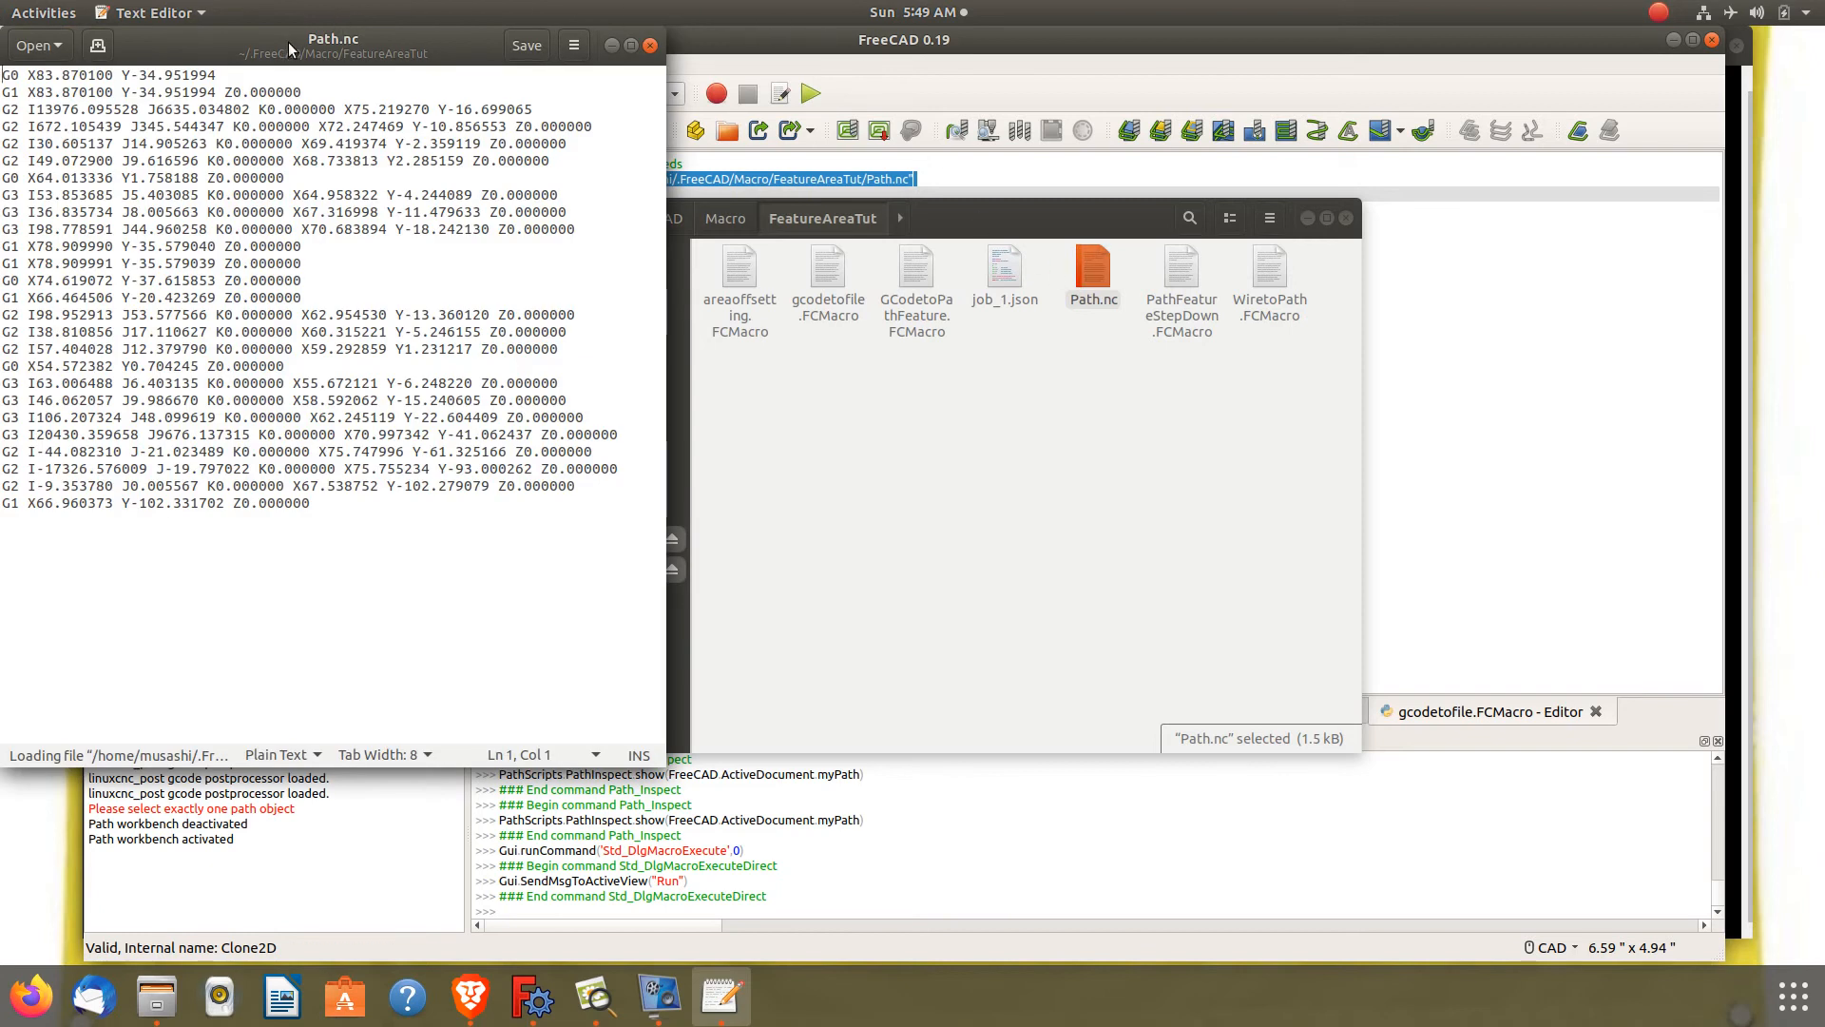
Remove every occurrence of Z0.000000 from Path.nc by replacing it with nothing
left_click_drag(288, 42, 535, 145)
left_click(822, 150)
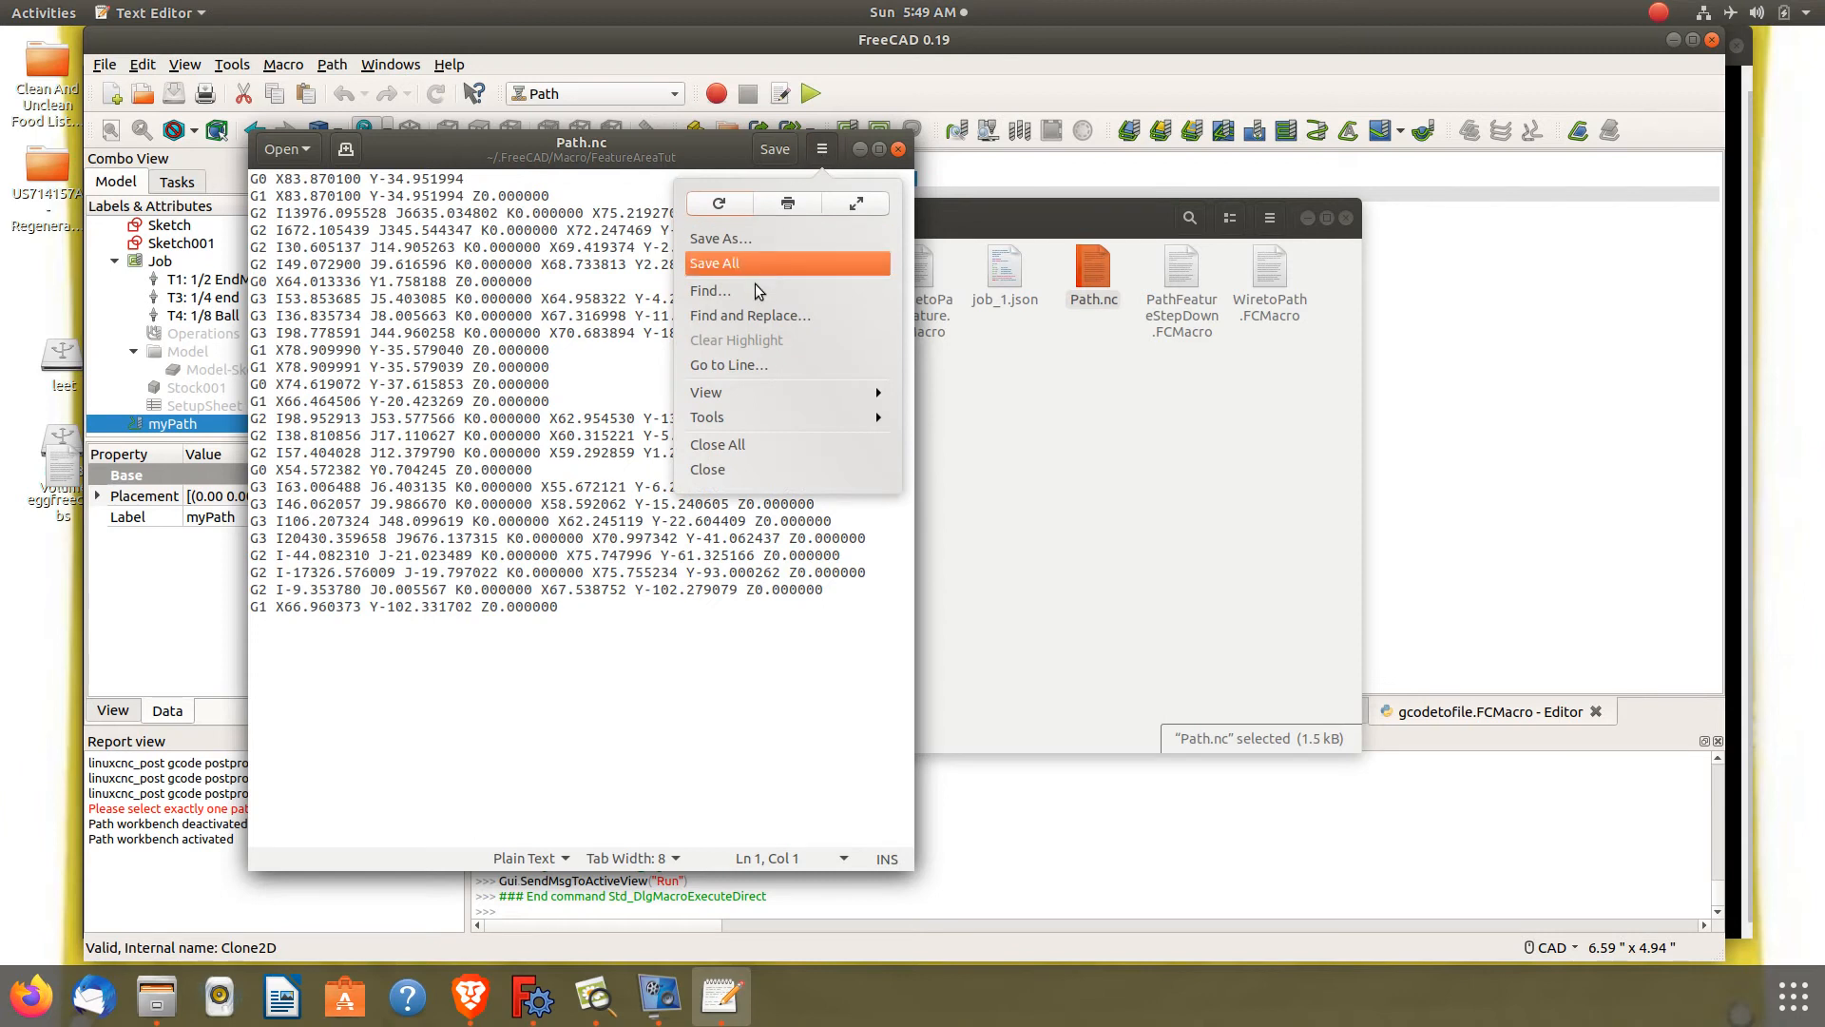
left_click(755, 309)
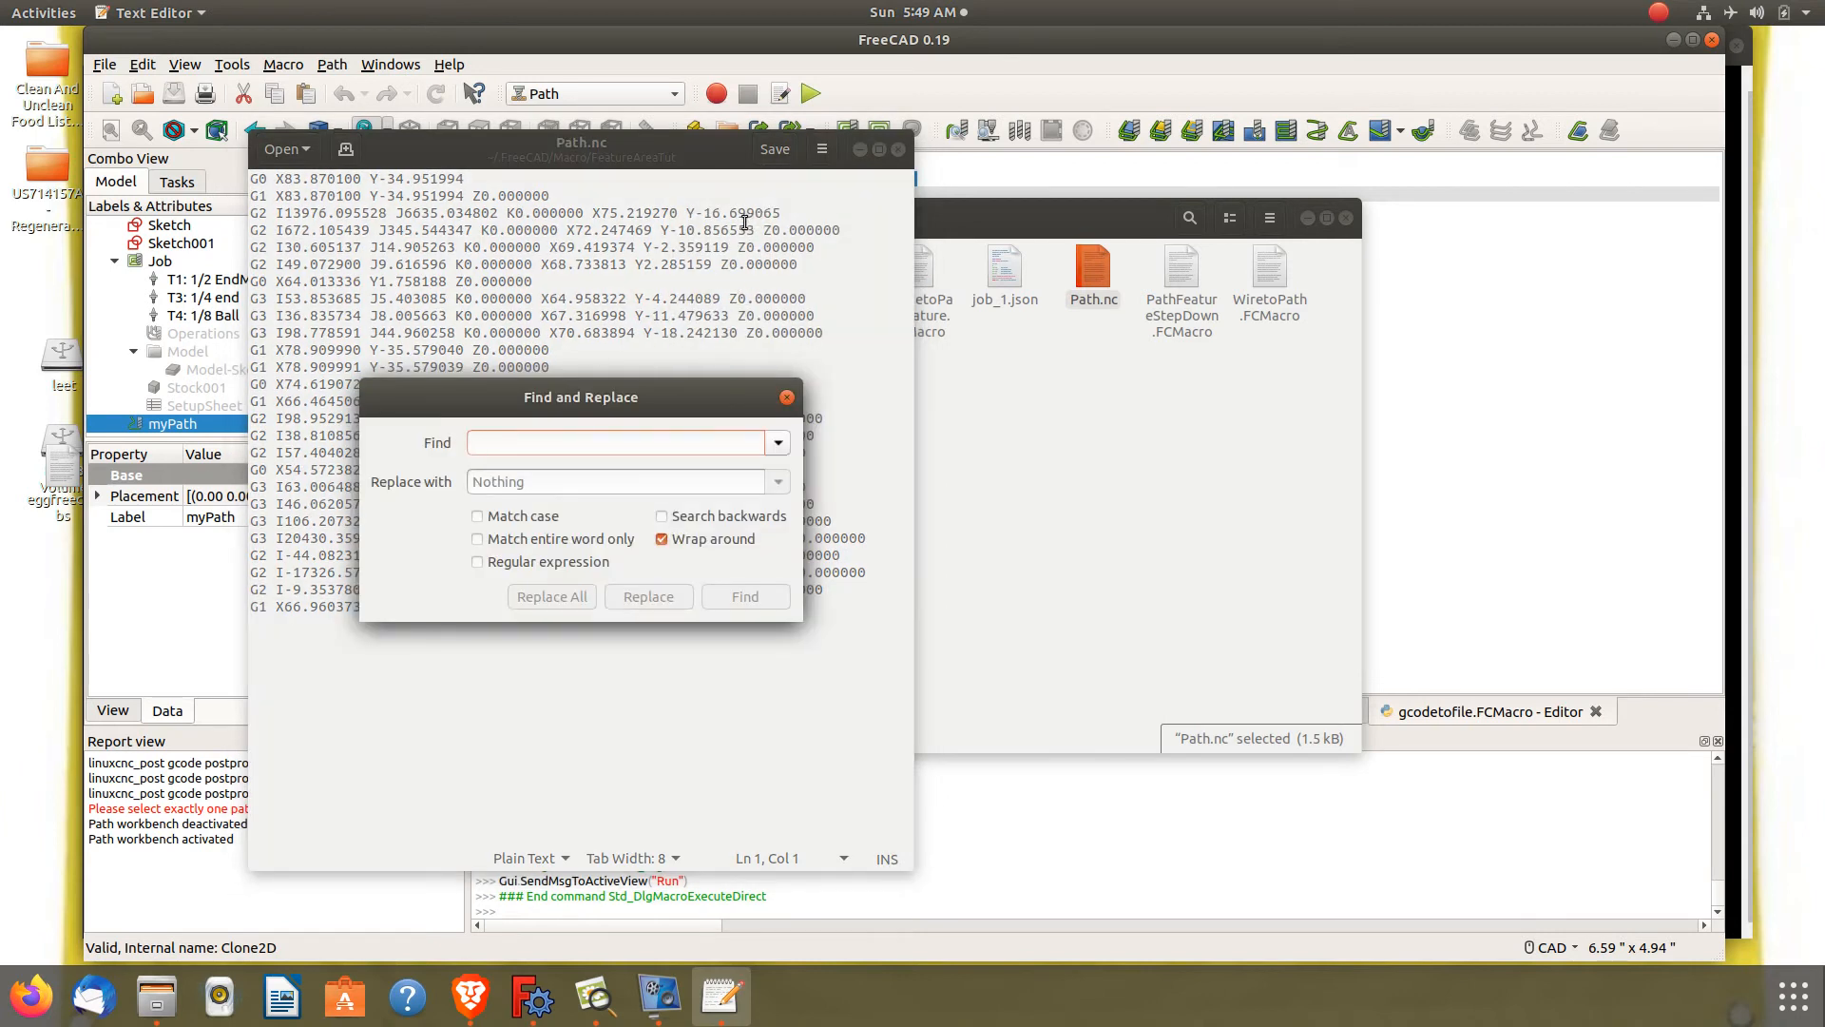
type("Z0.000000")
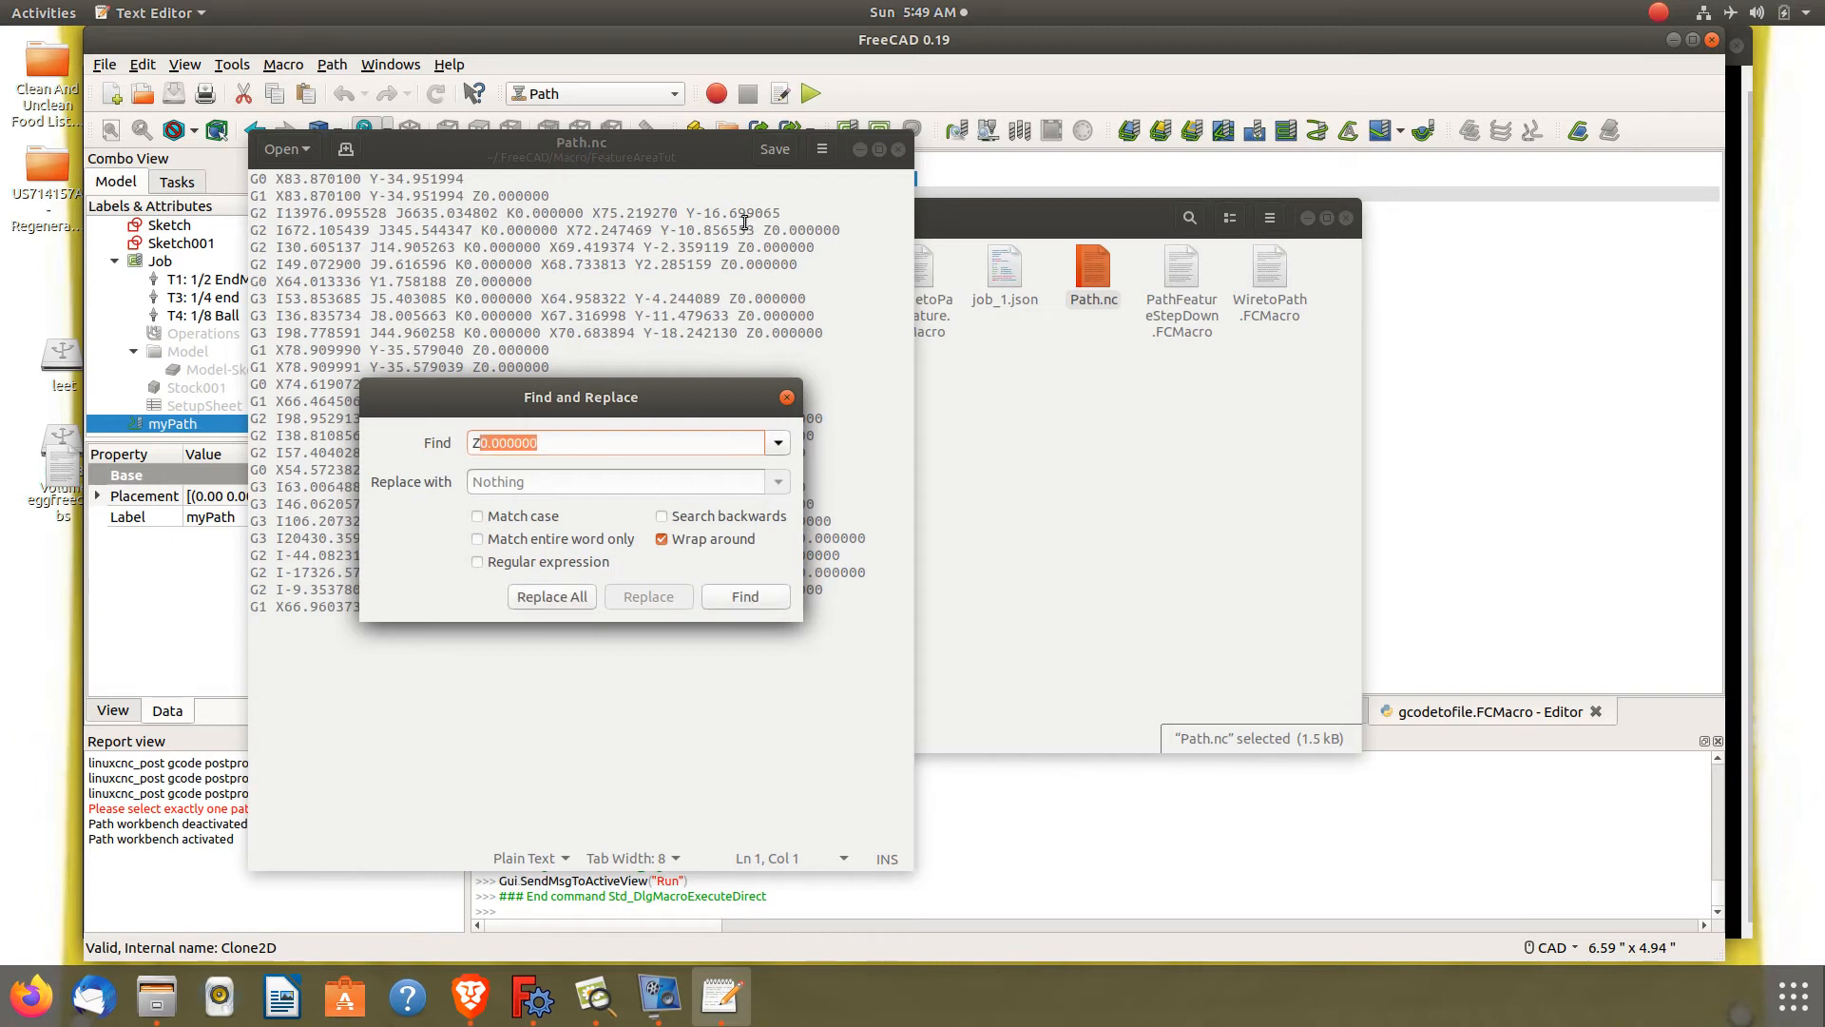
key("End")
left_click(563, 604)
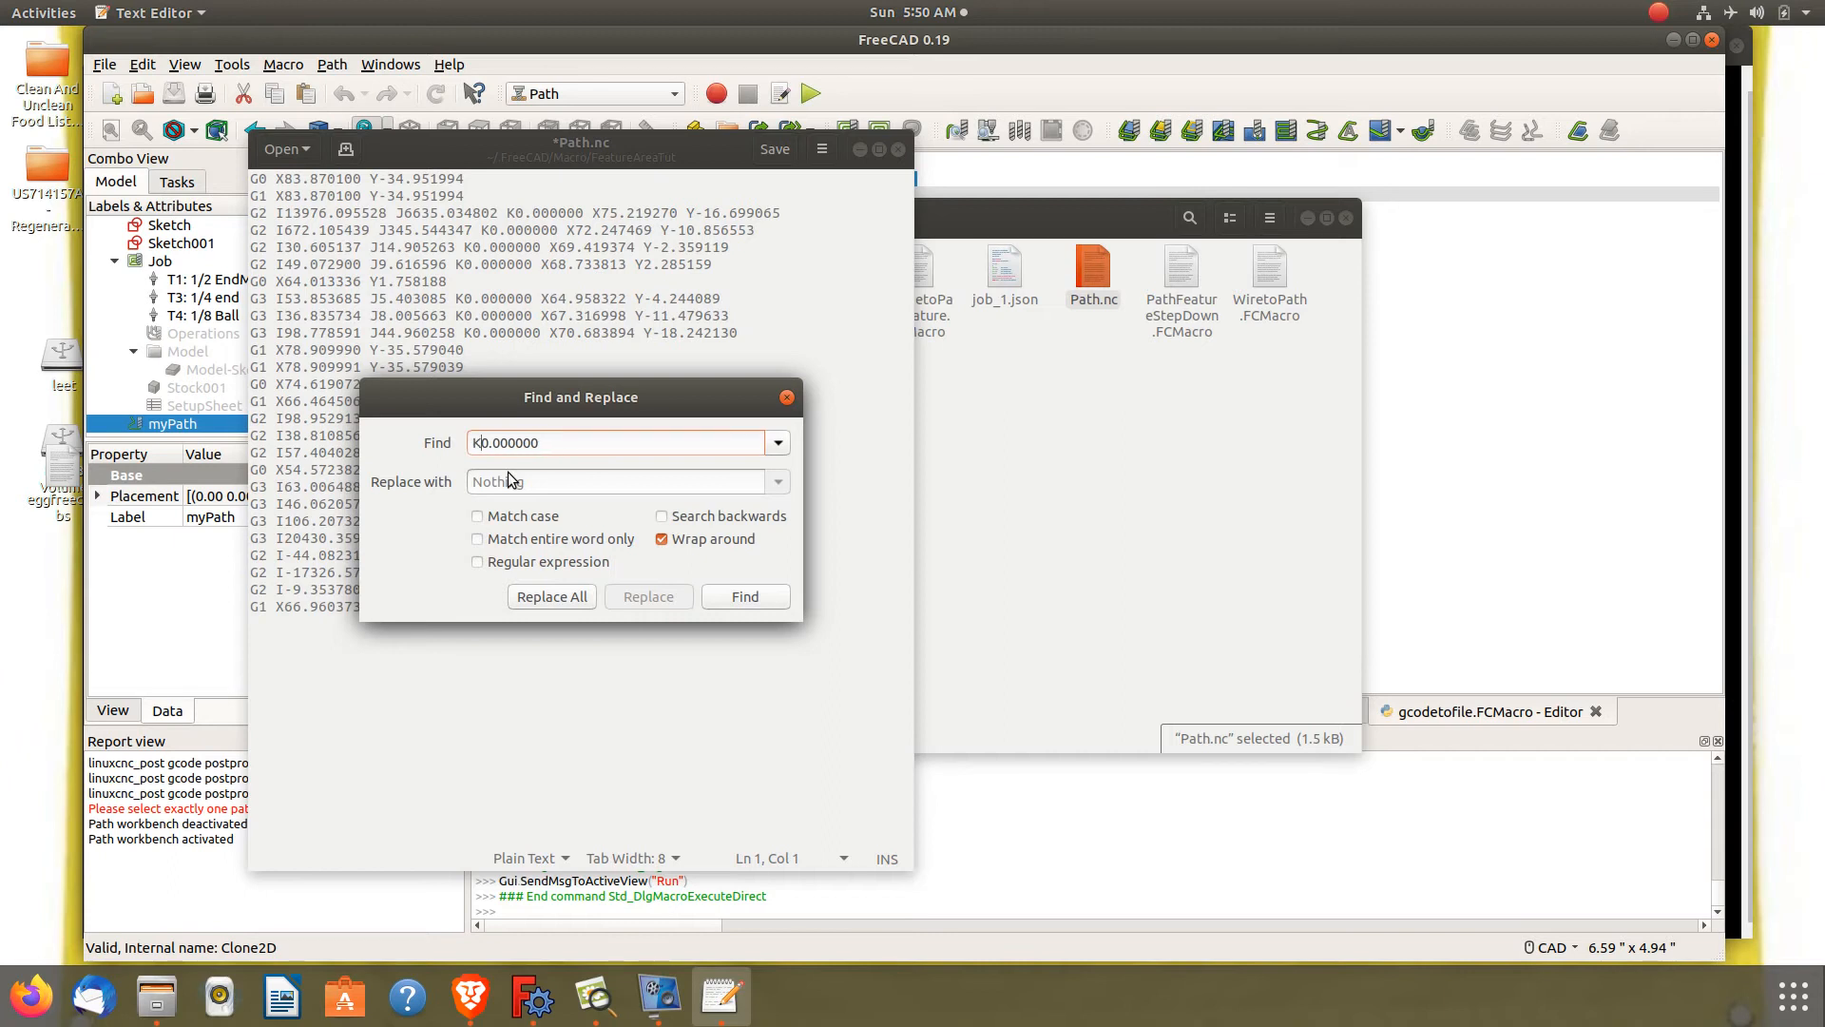
Remove every occurrence of K0.000000 from Path.nc, then save and close the file
left_click(590, 596)
left_click(787, 398)
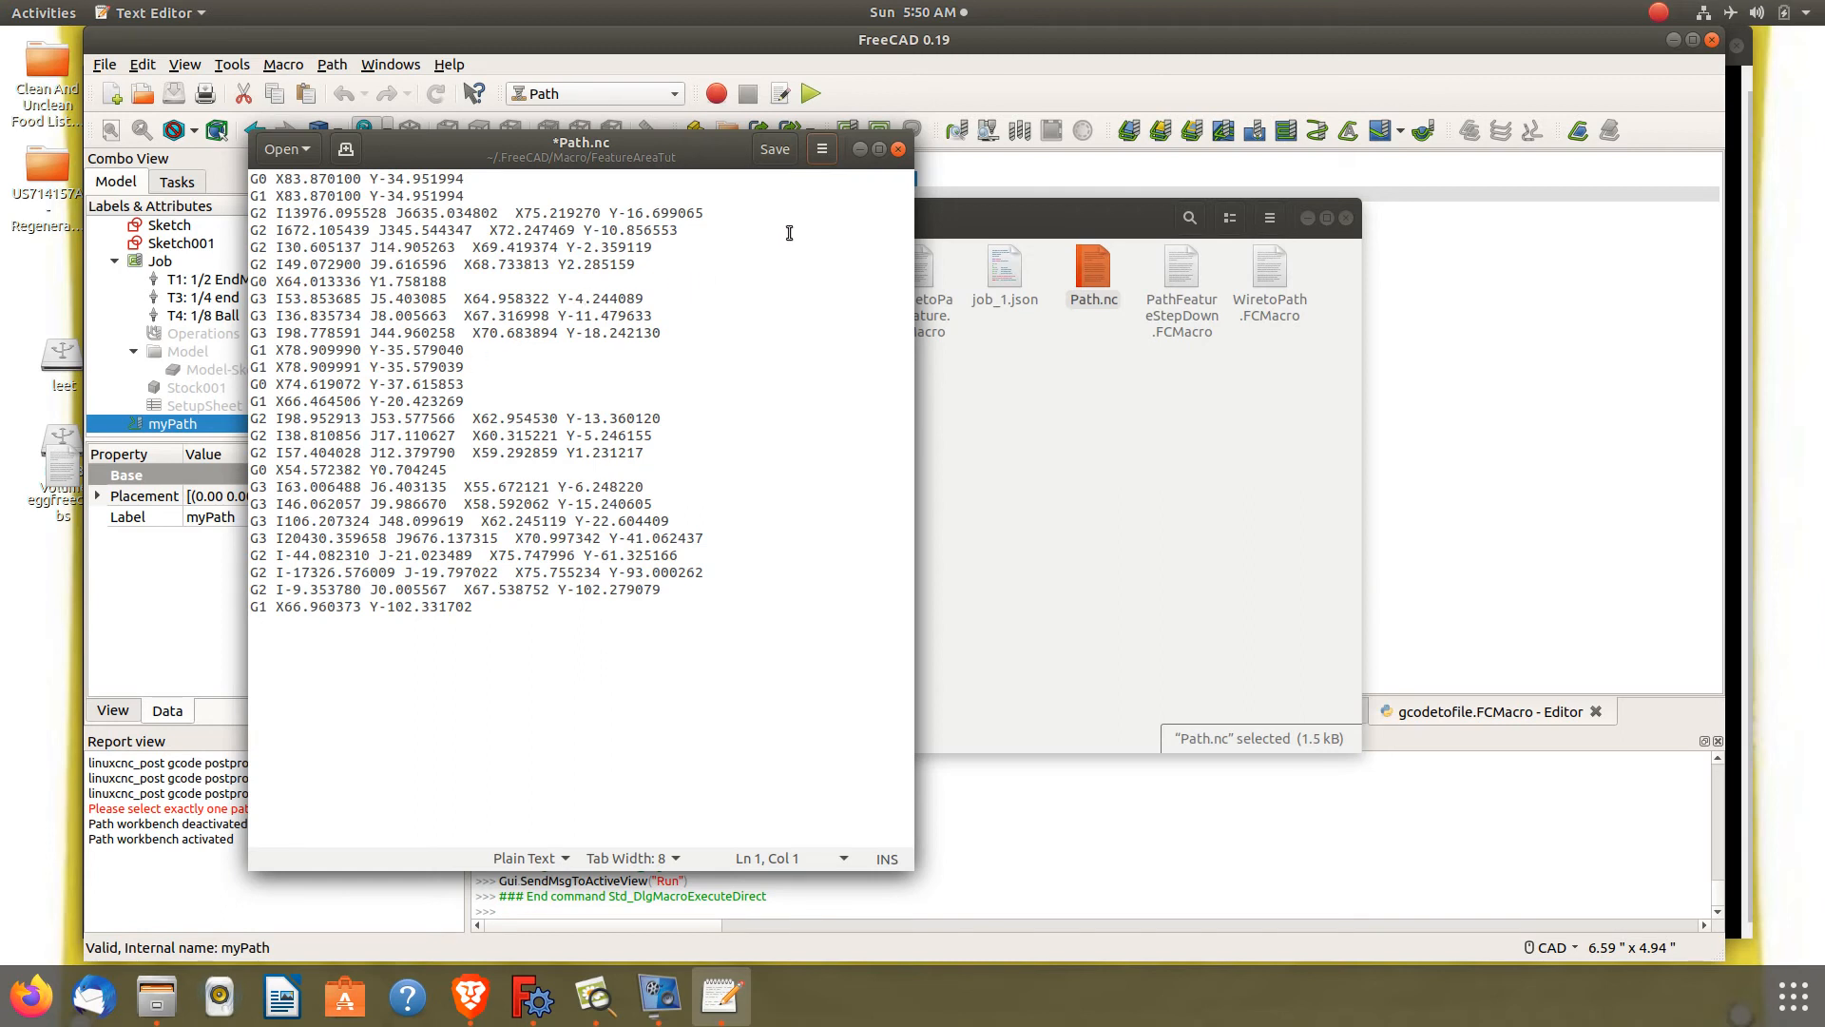
left_click(774, 149)
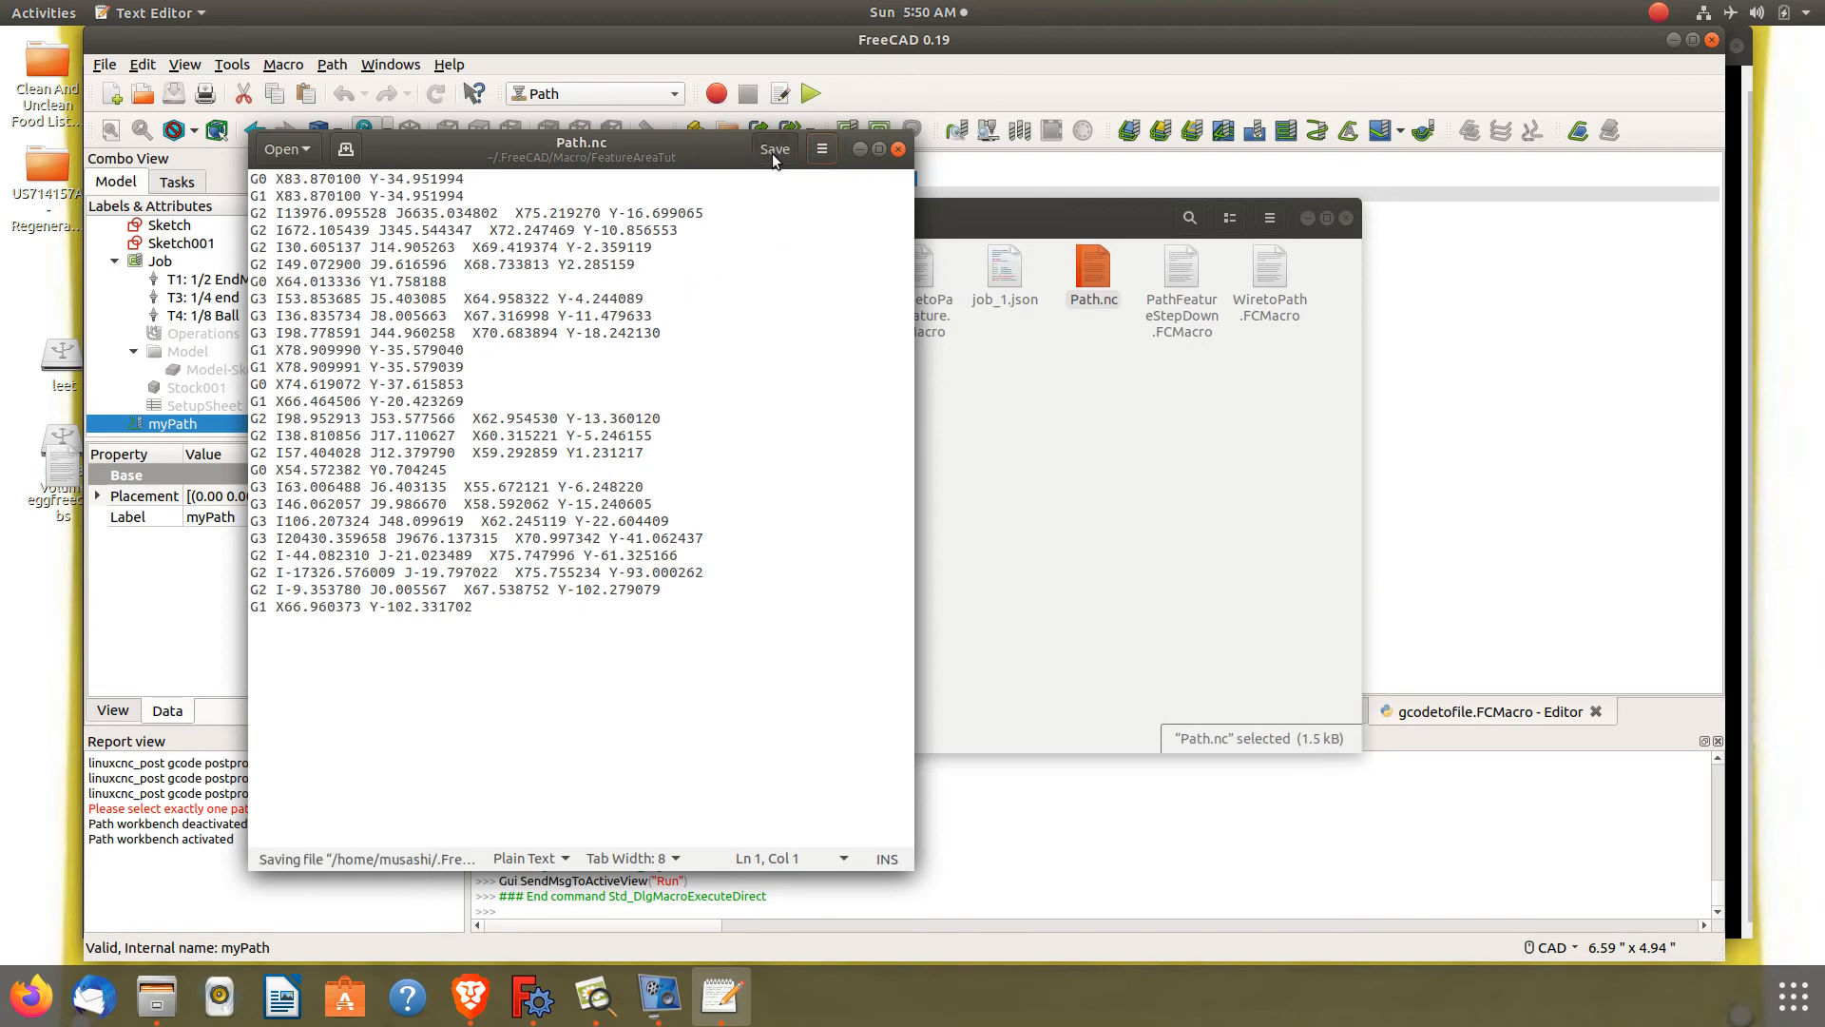
left_click(897, 151)
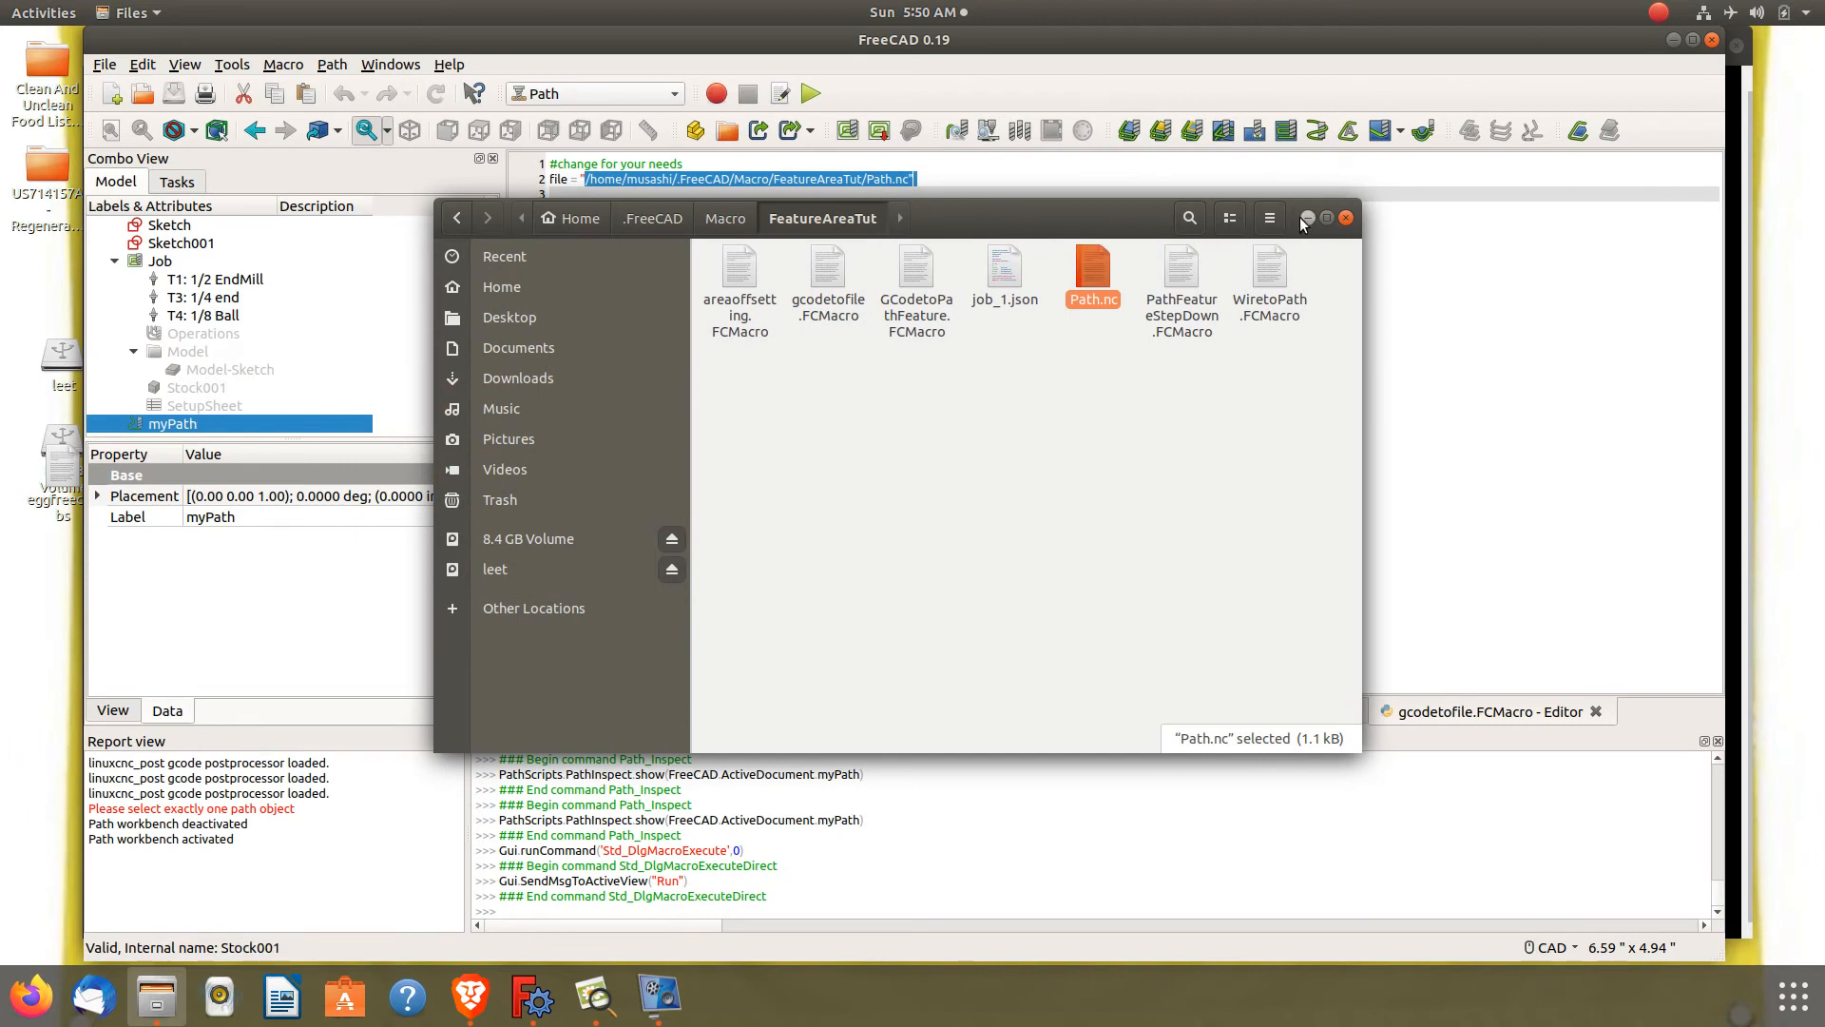
left_click(1346, 218)
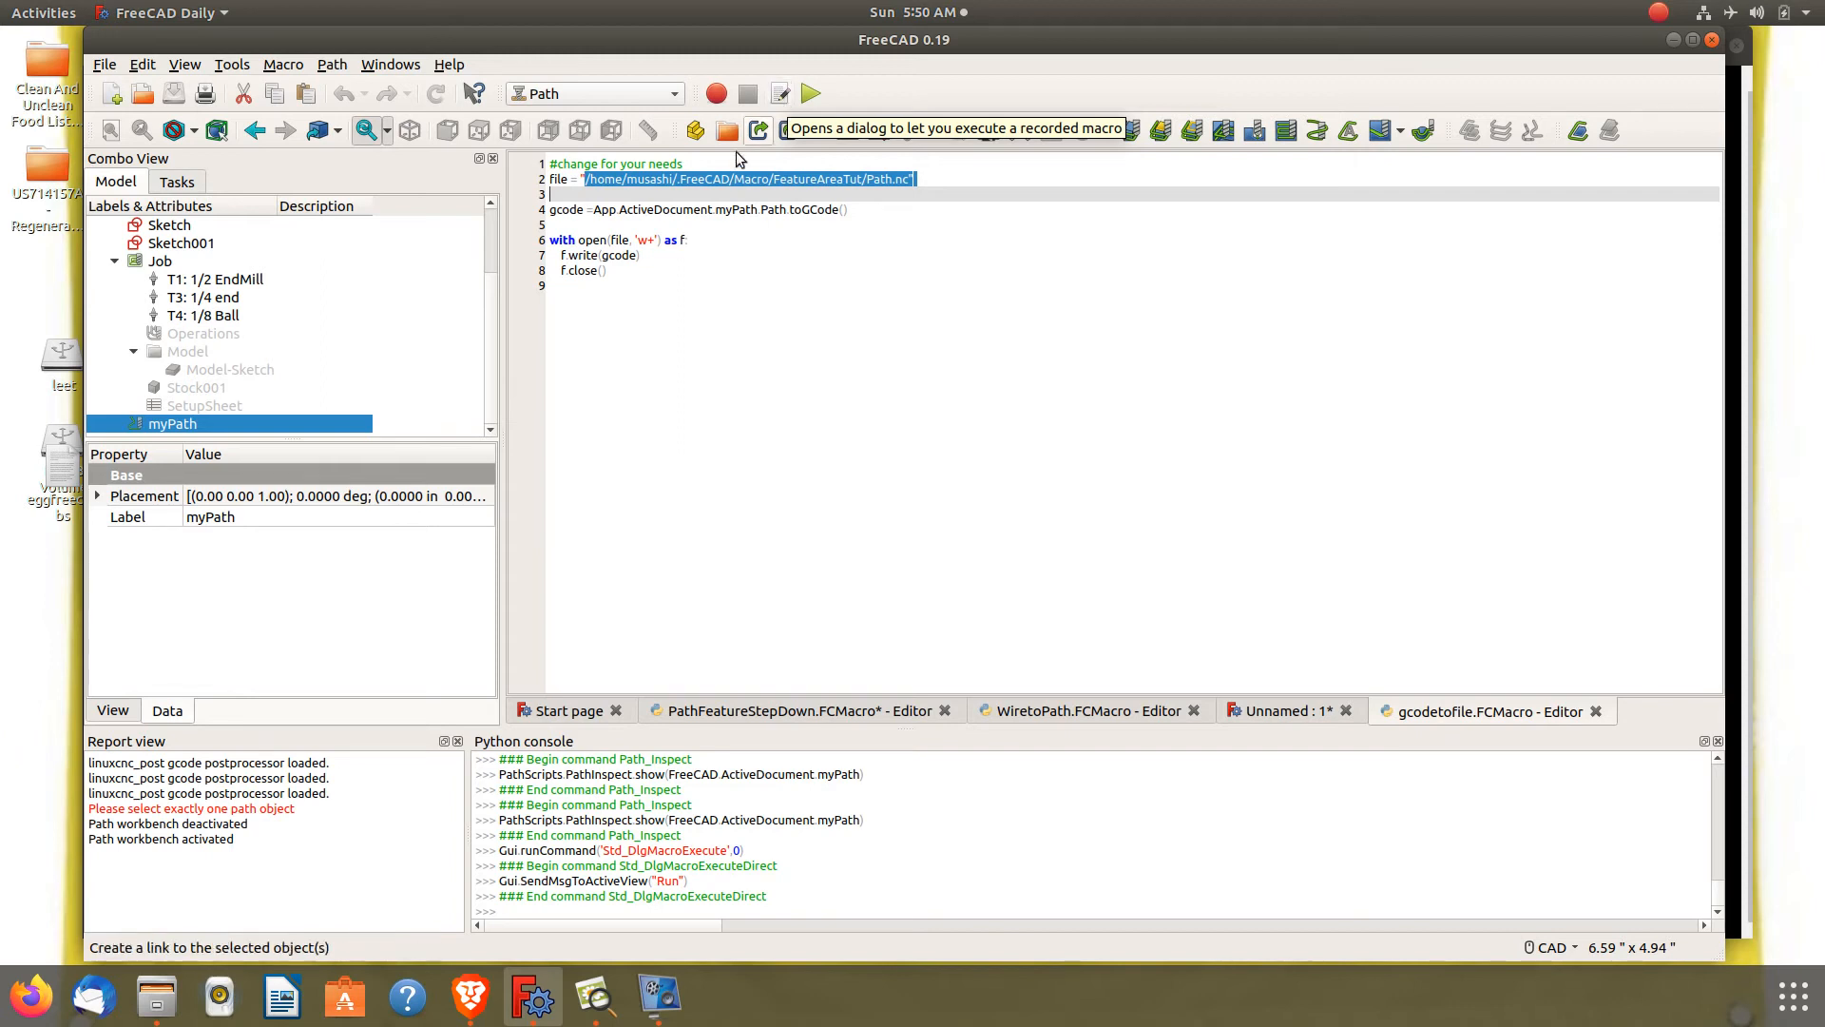
Return to FreeCAD and inspect the G-code still stored in myPath down to its last line
right_click(228, 429)
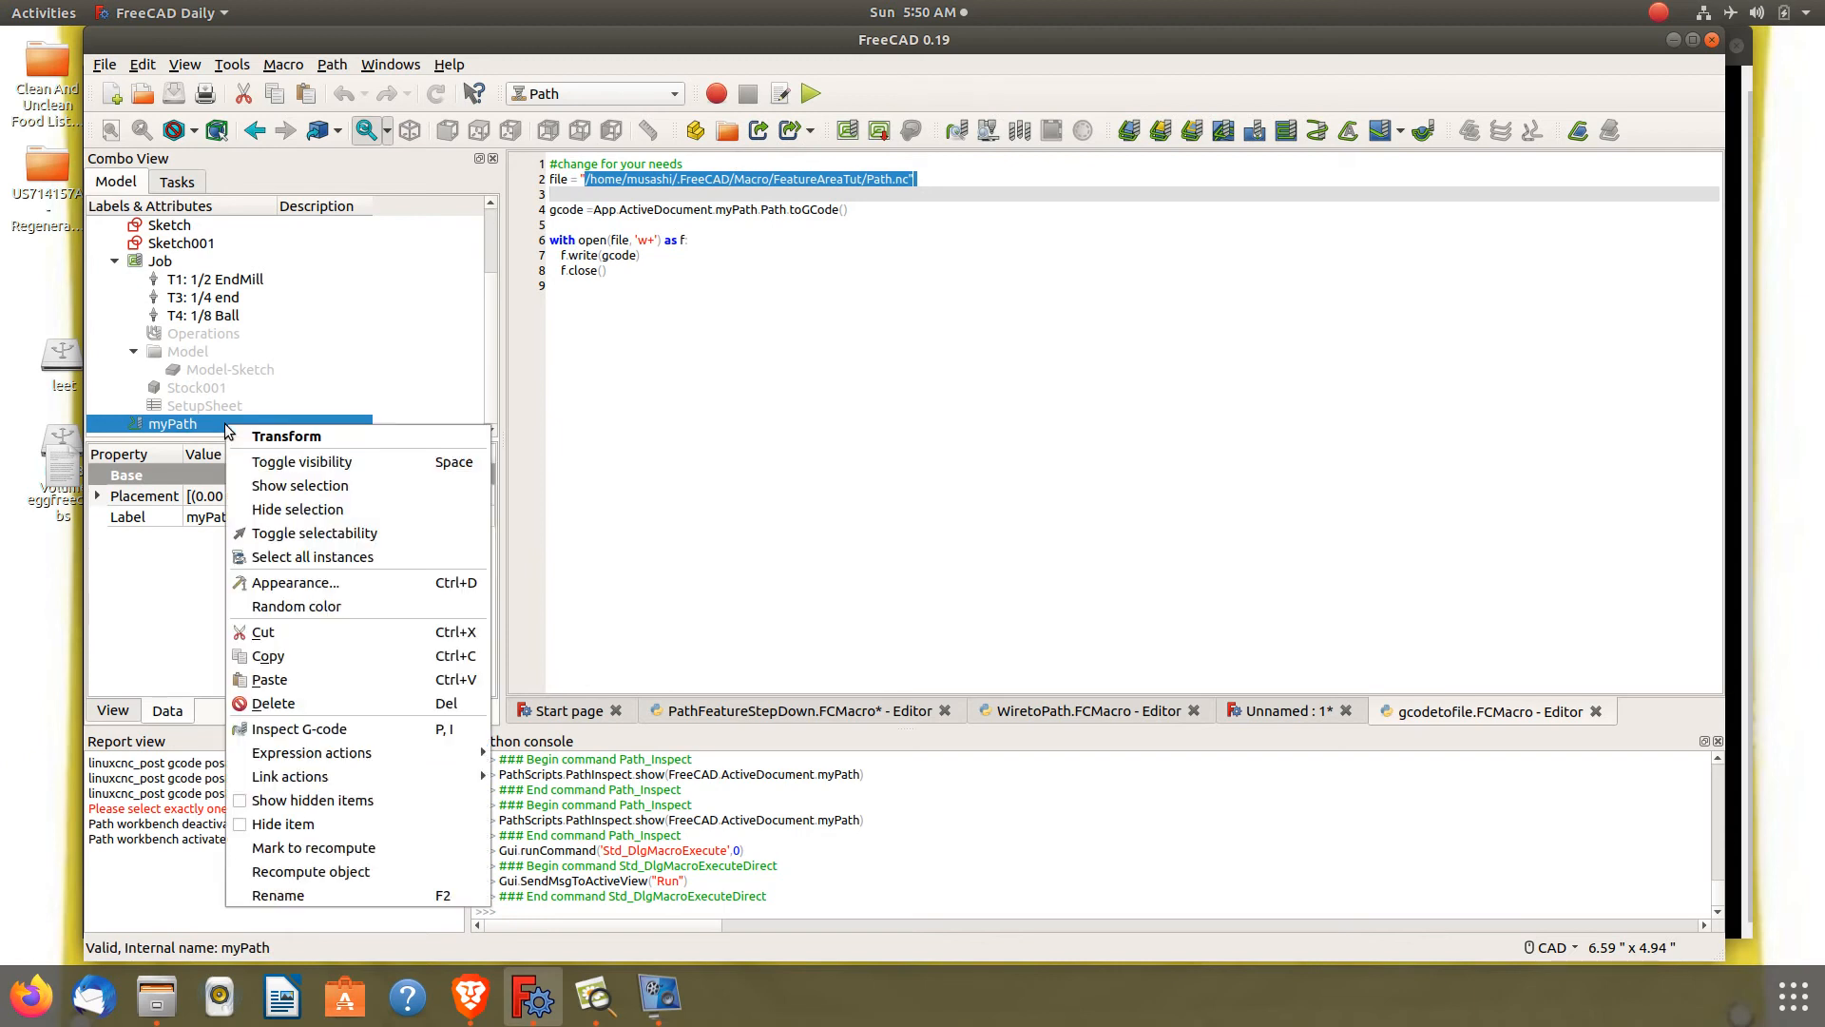
left_click(300, 730)
scroll(1070, 543, "down", 1)
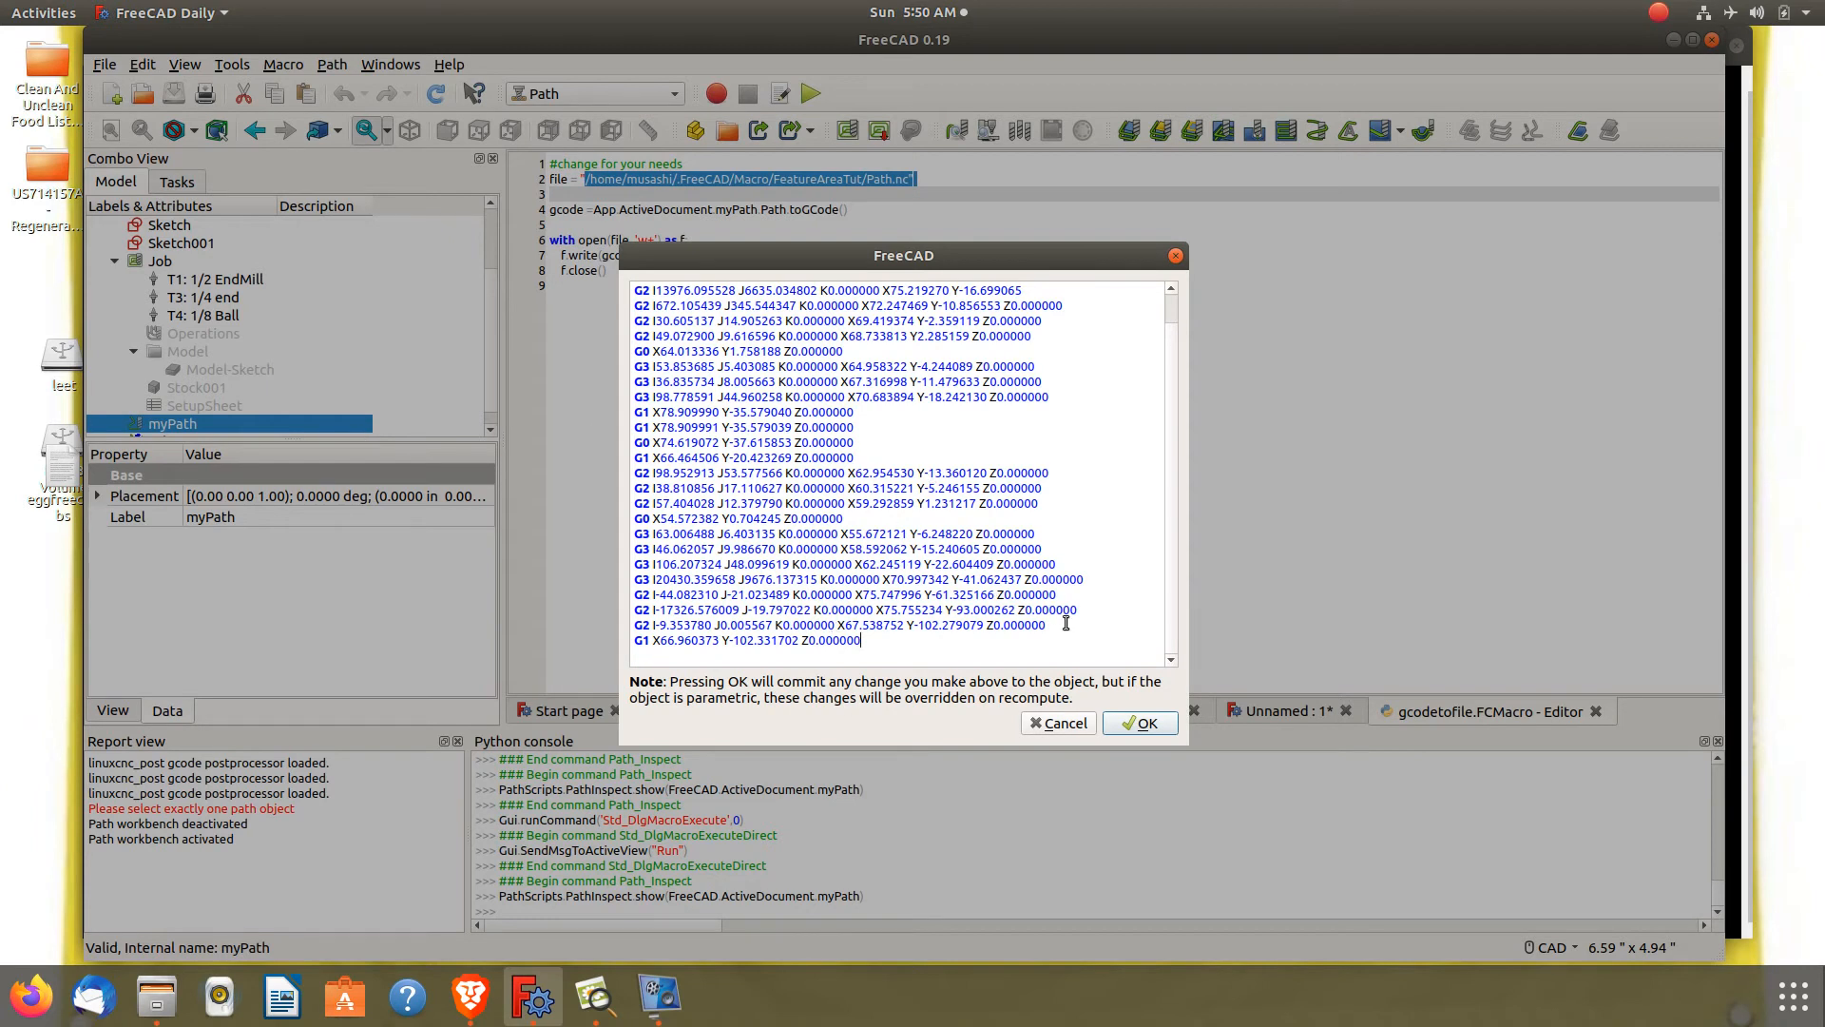
left_click(1165, 726)
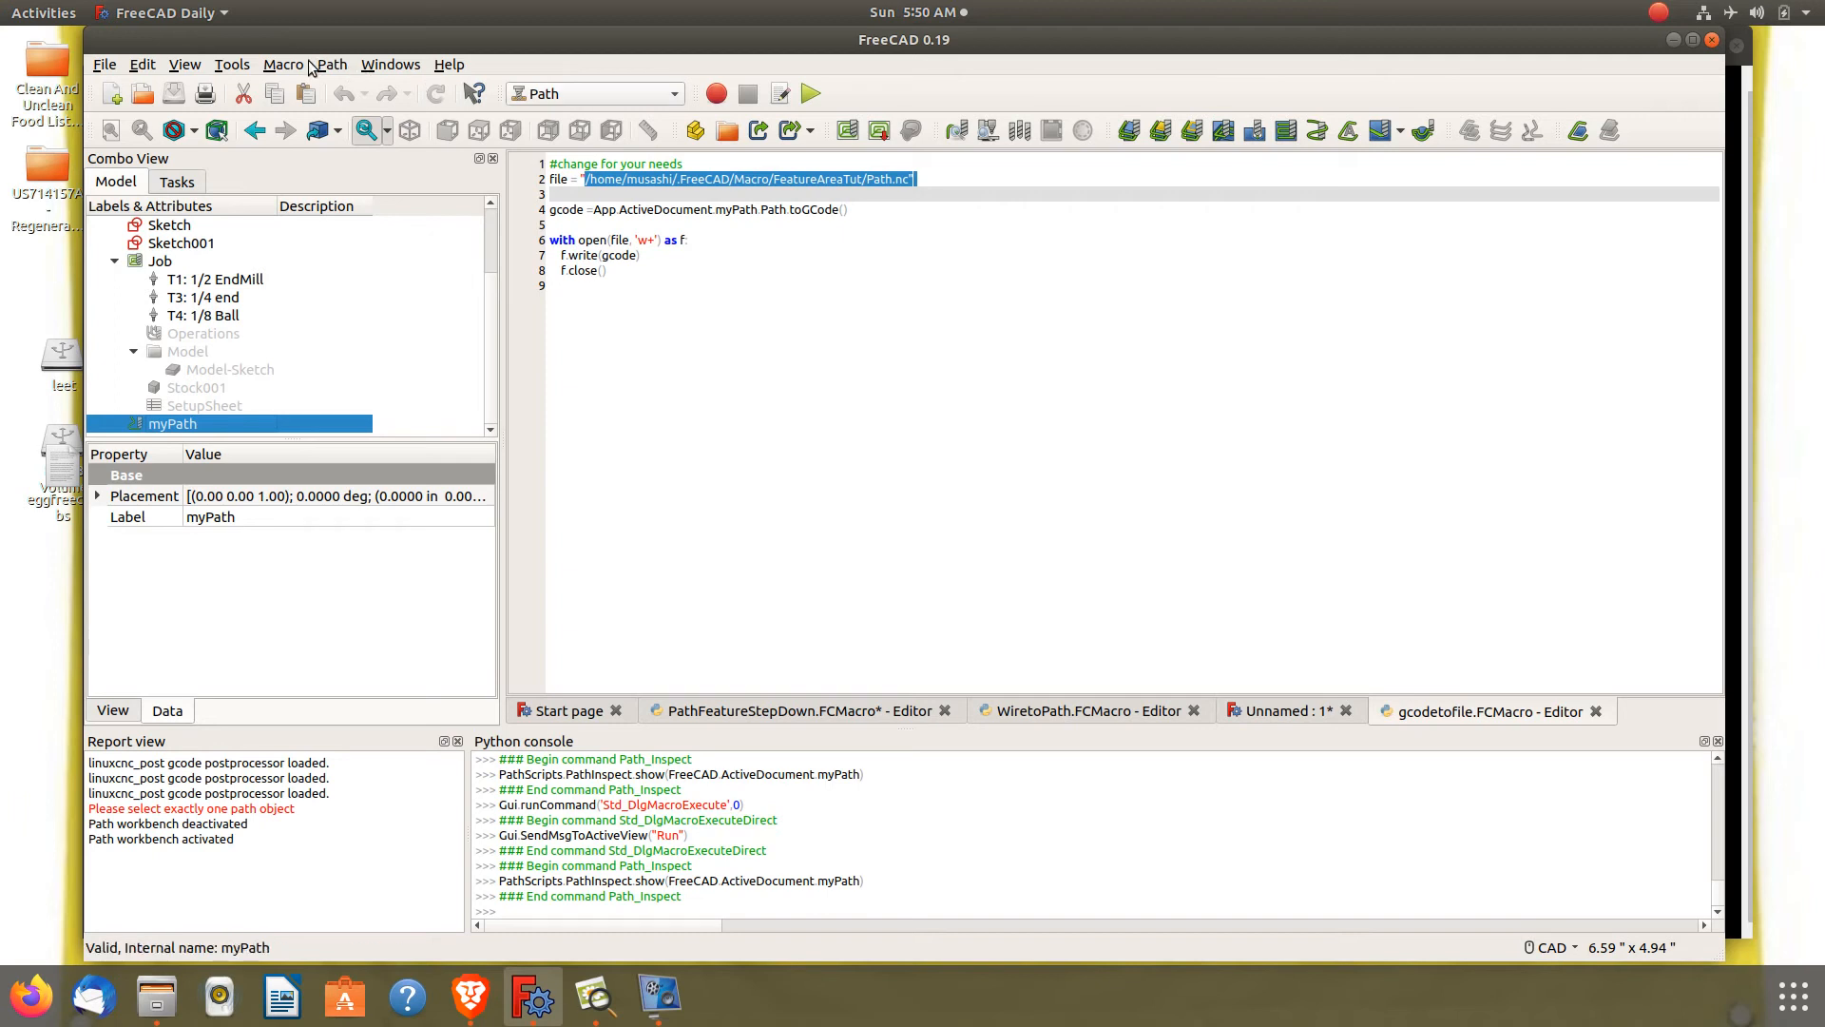
Open the GCodetoPathFeature macro for editing
left_click(779, 93)
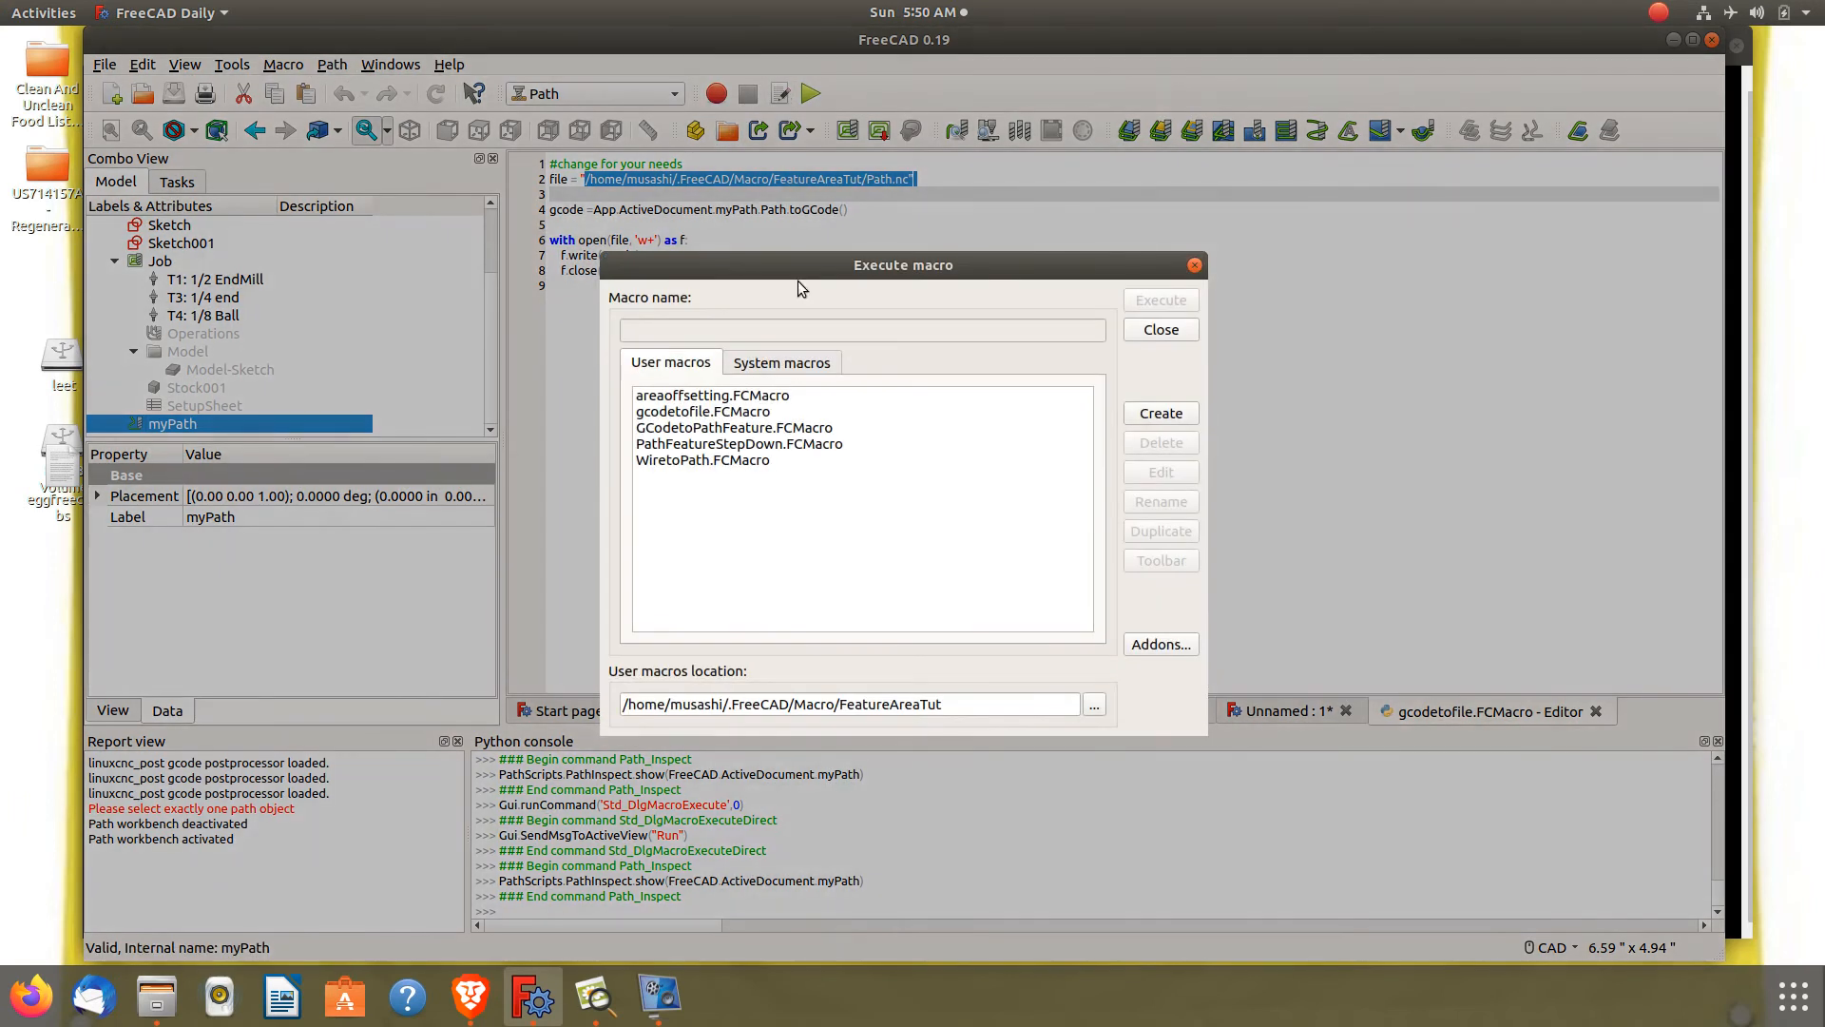
left_click(720, 429)
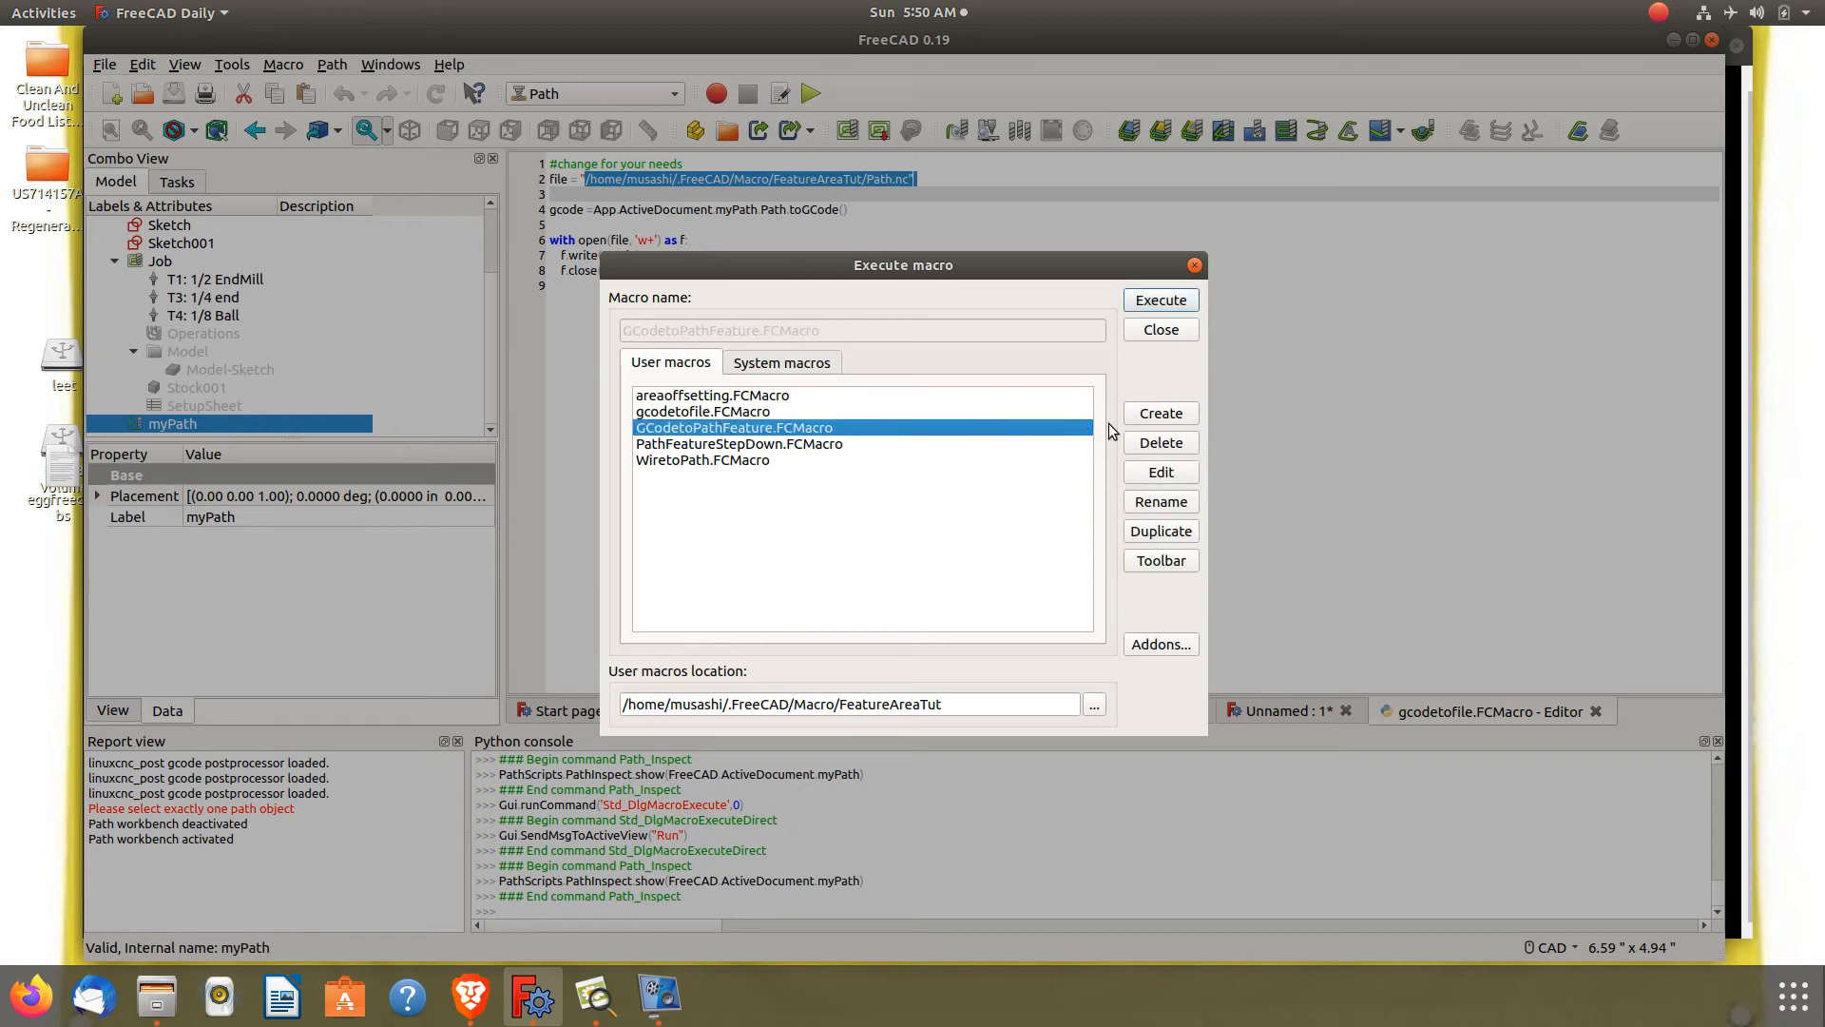
left_click(1161, 472)
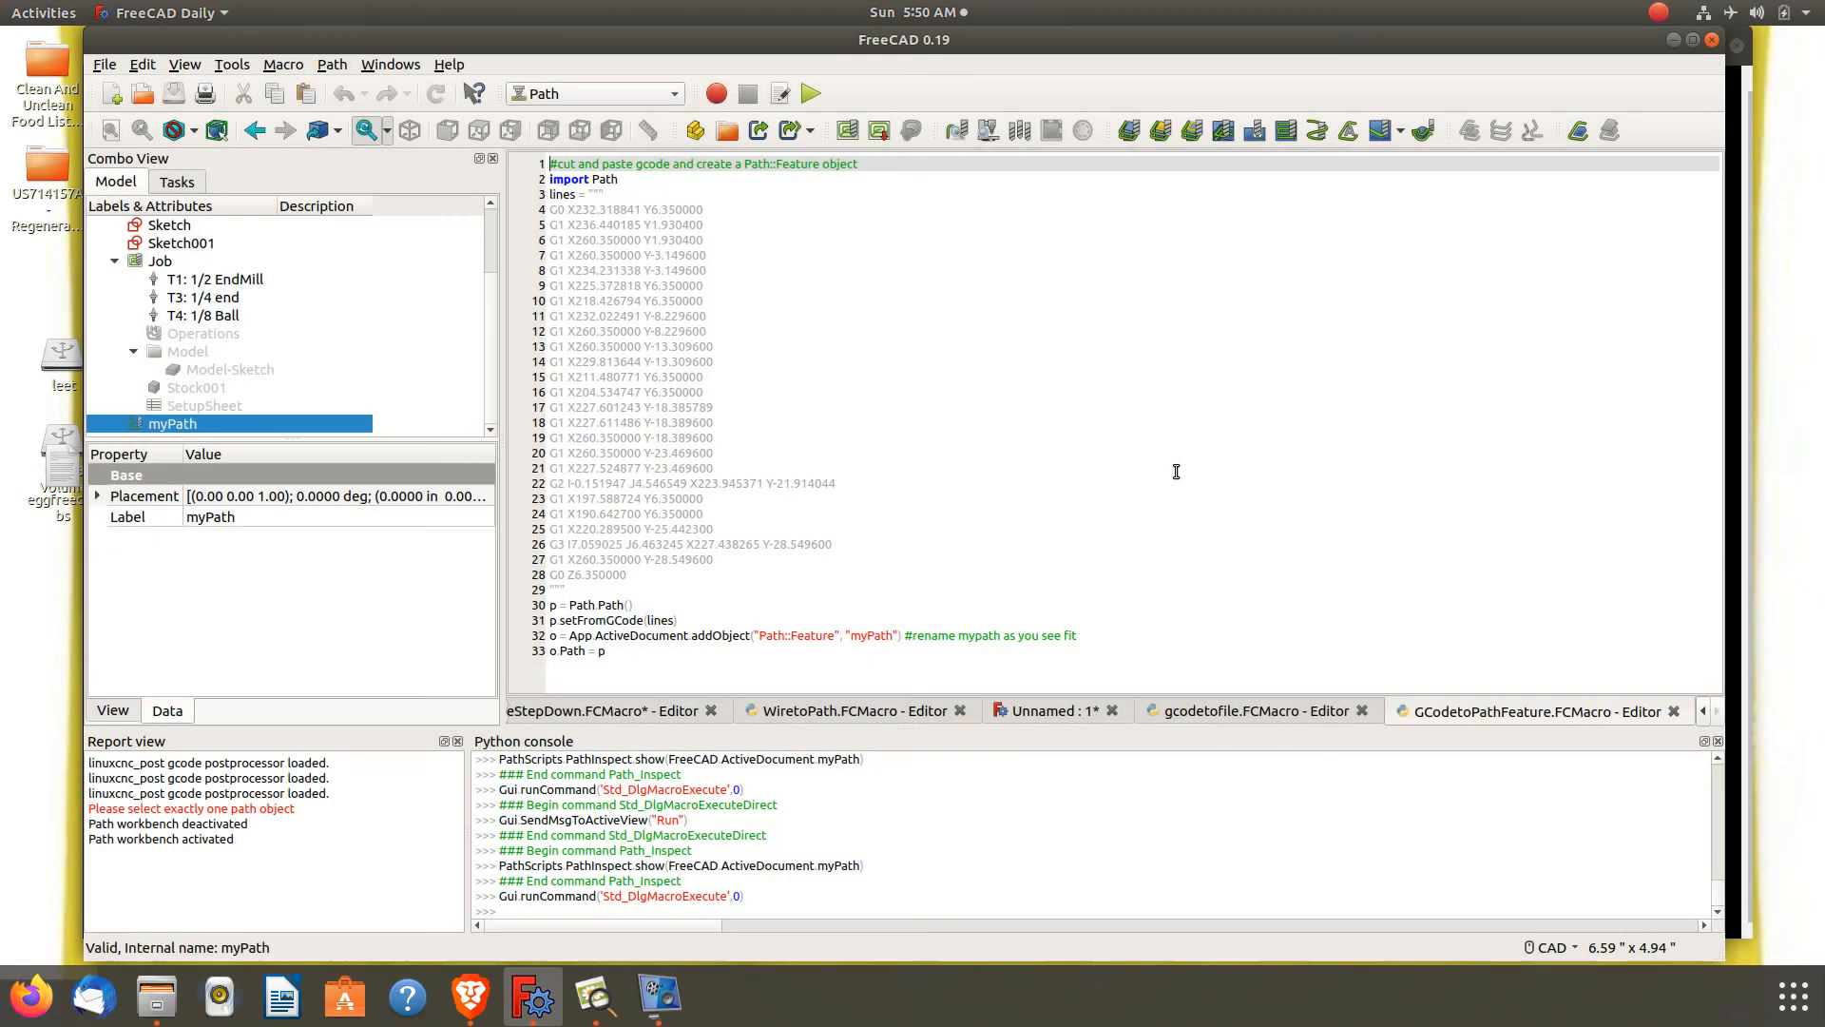
Delete the existing G-code lines between the triple quotes of the lines string in the GCodetoPathFeature macro
left_click_drag(629, 575, 533, 211)
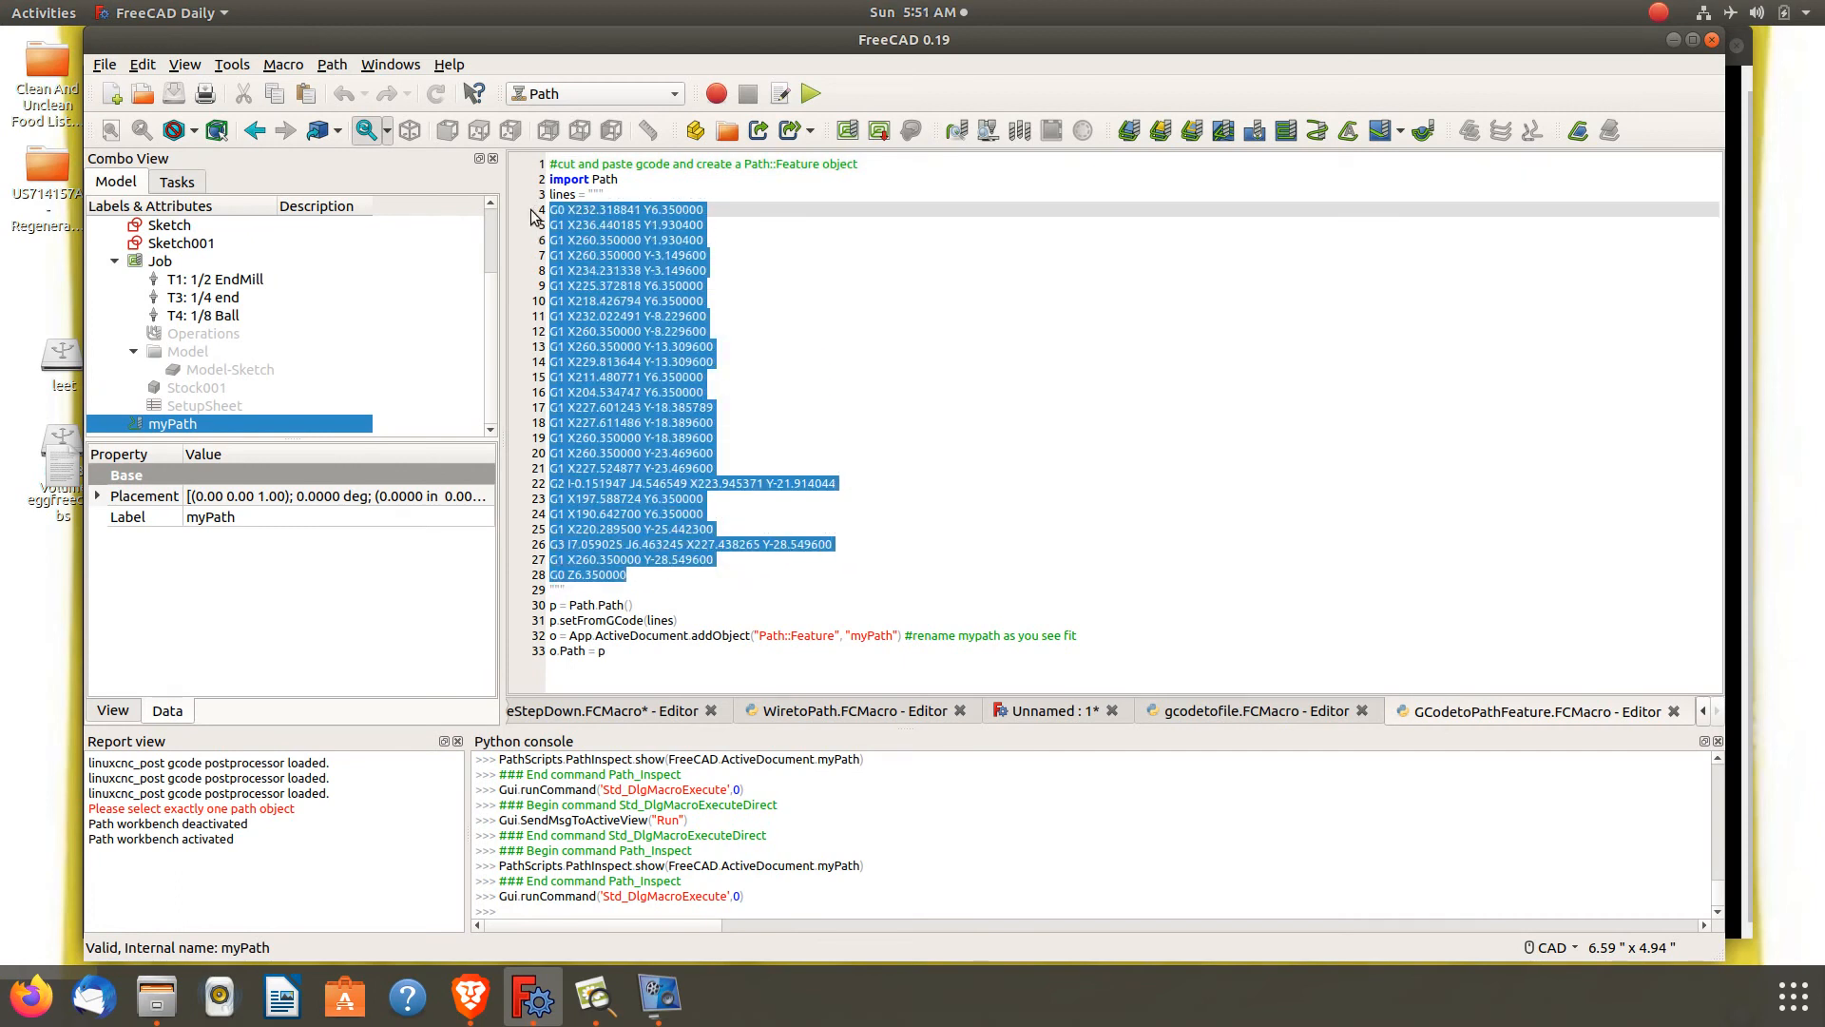
key("Delete")
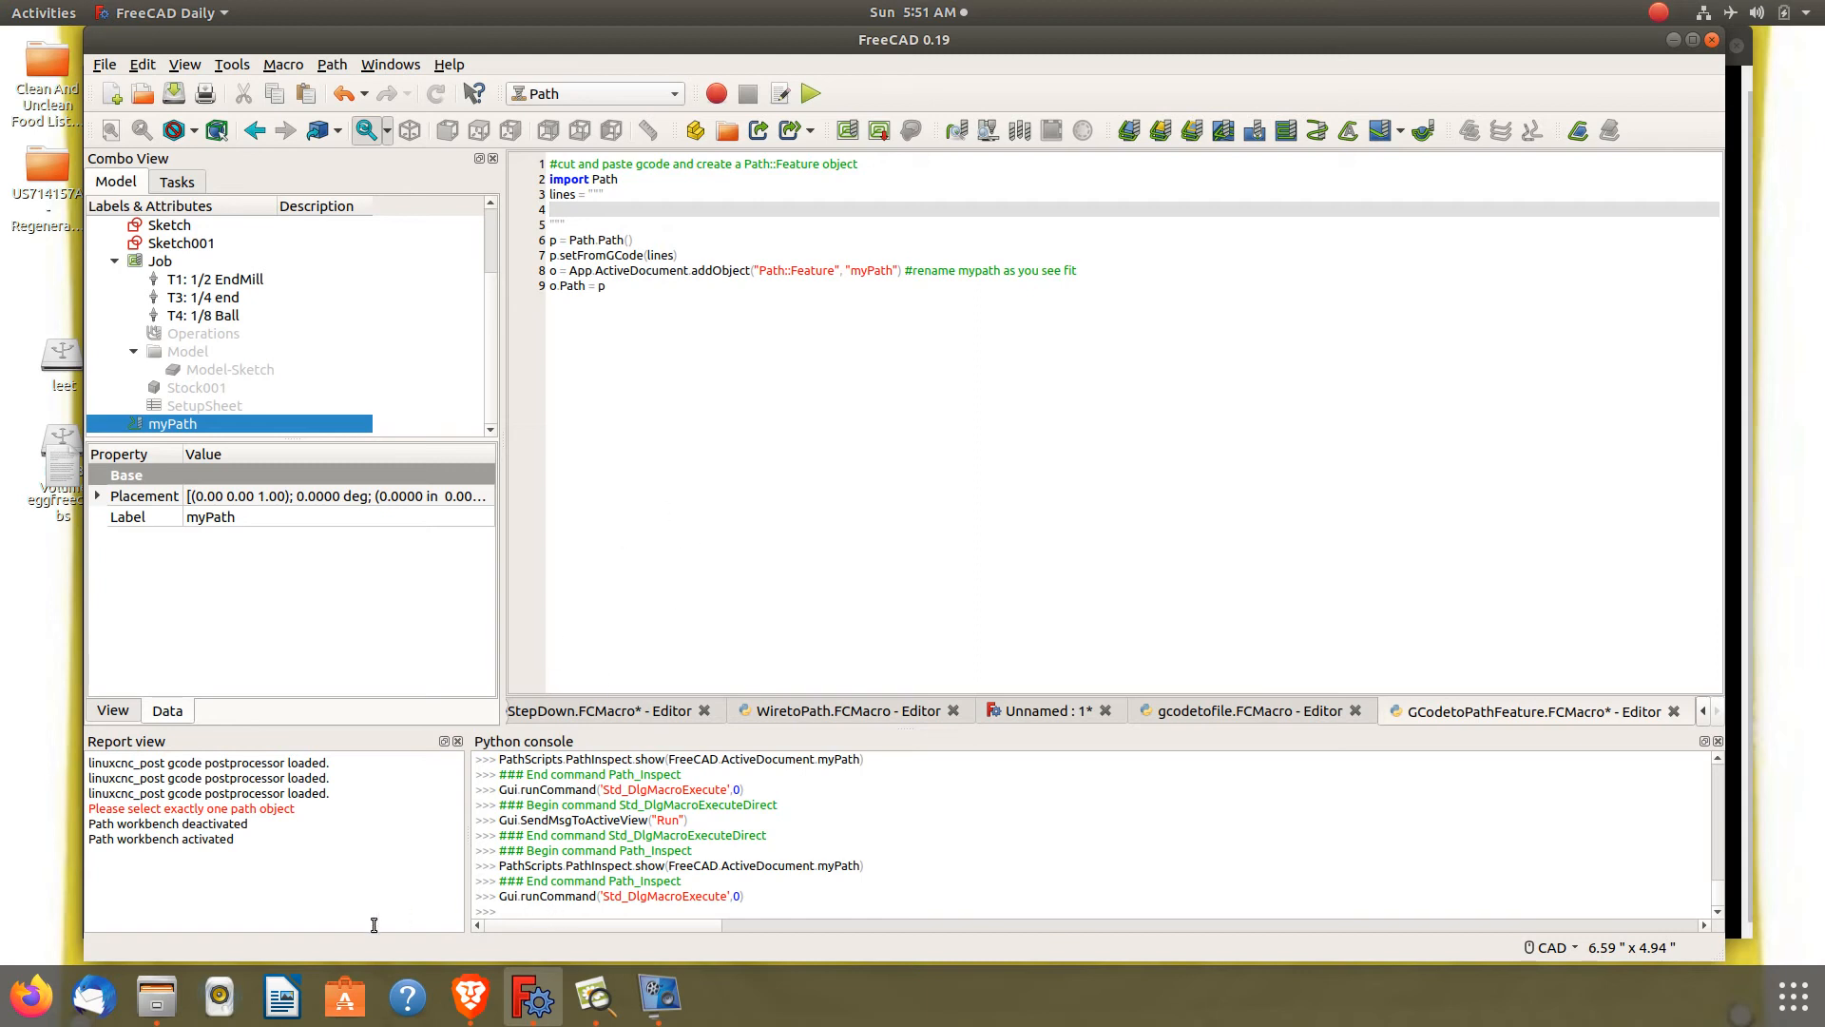
left_click(156, 995)
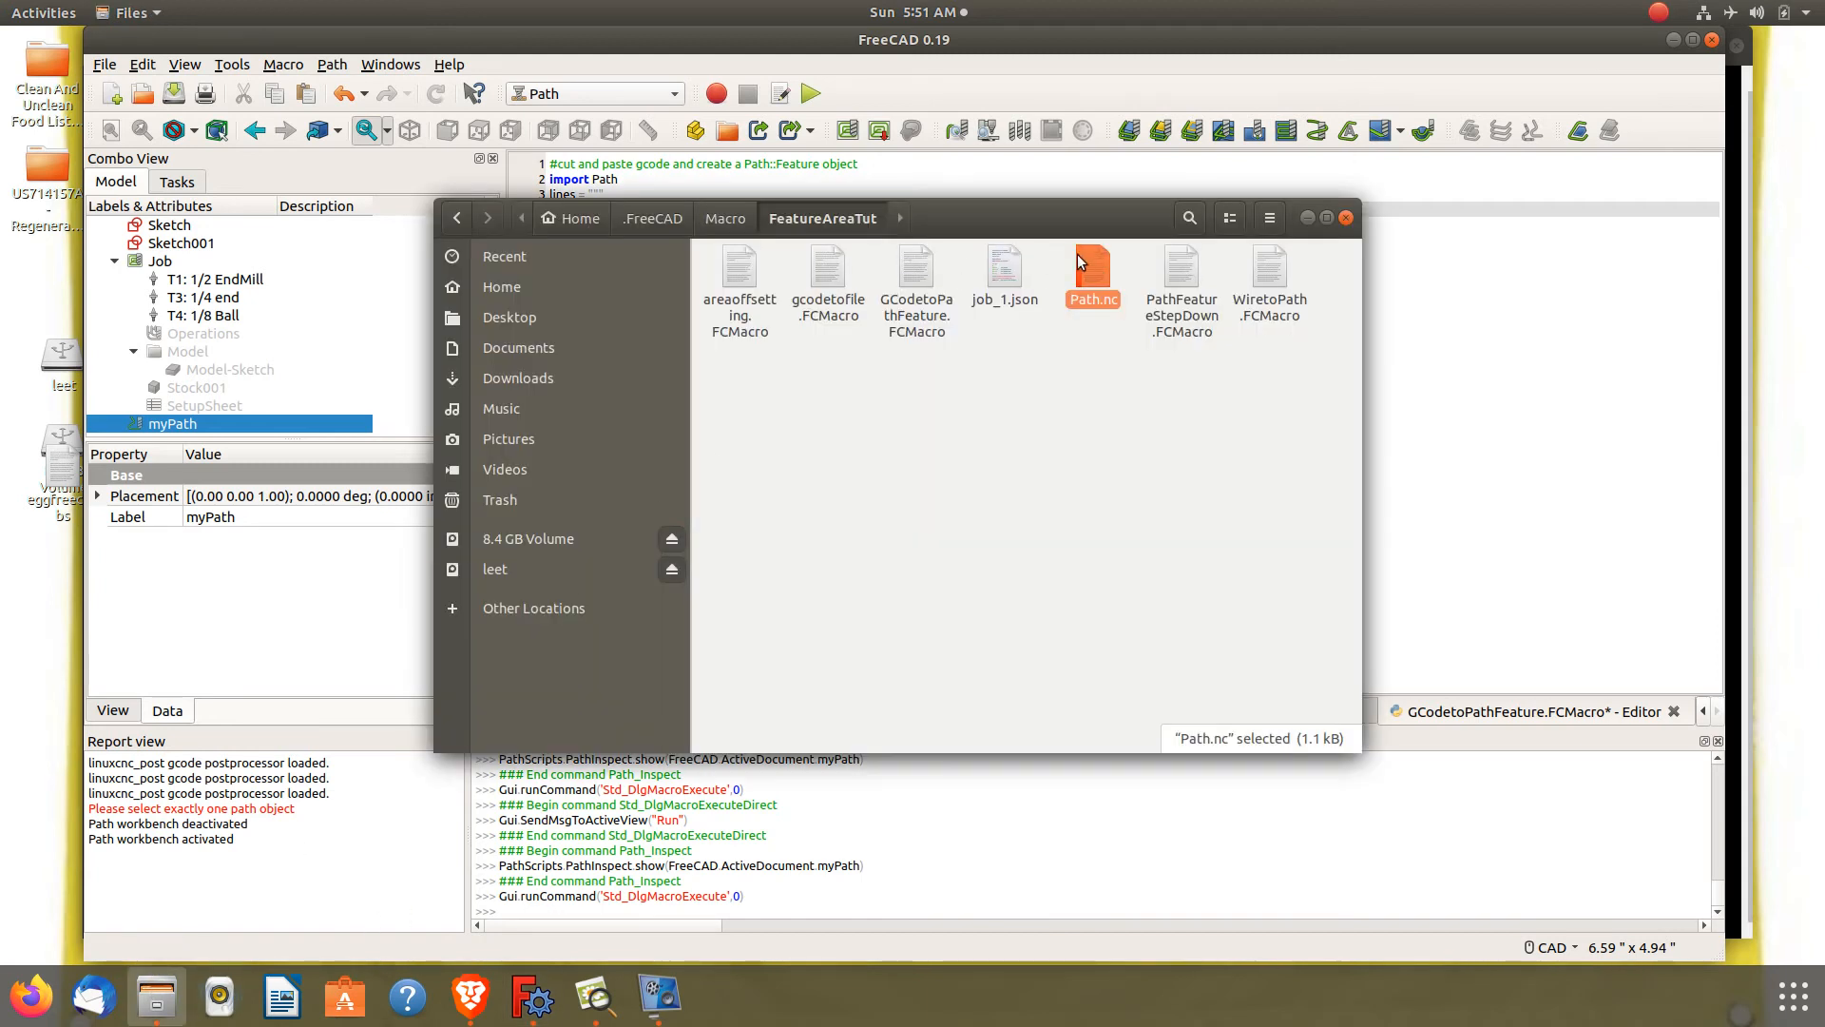
right_click(1091, 267)
left_click(1103, 276)
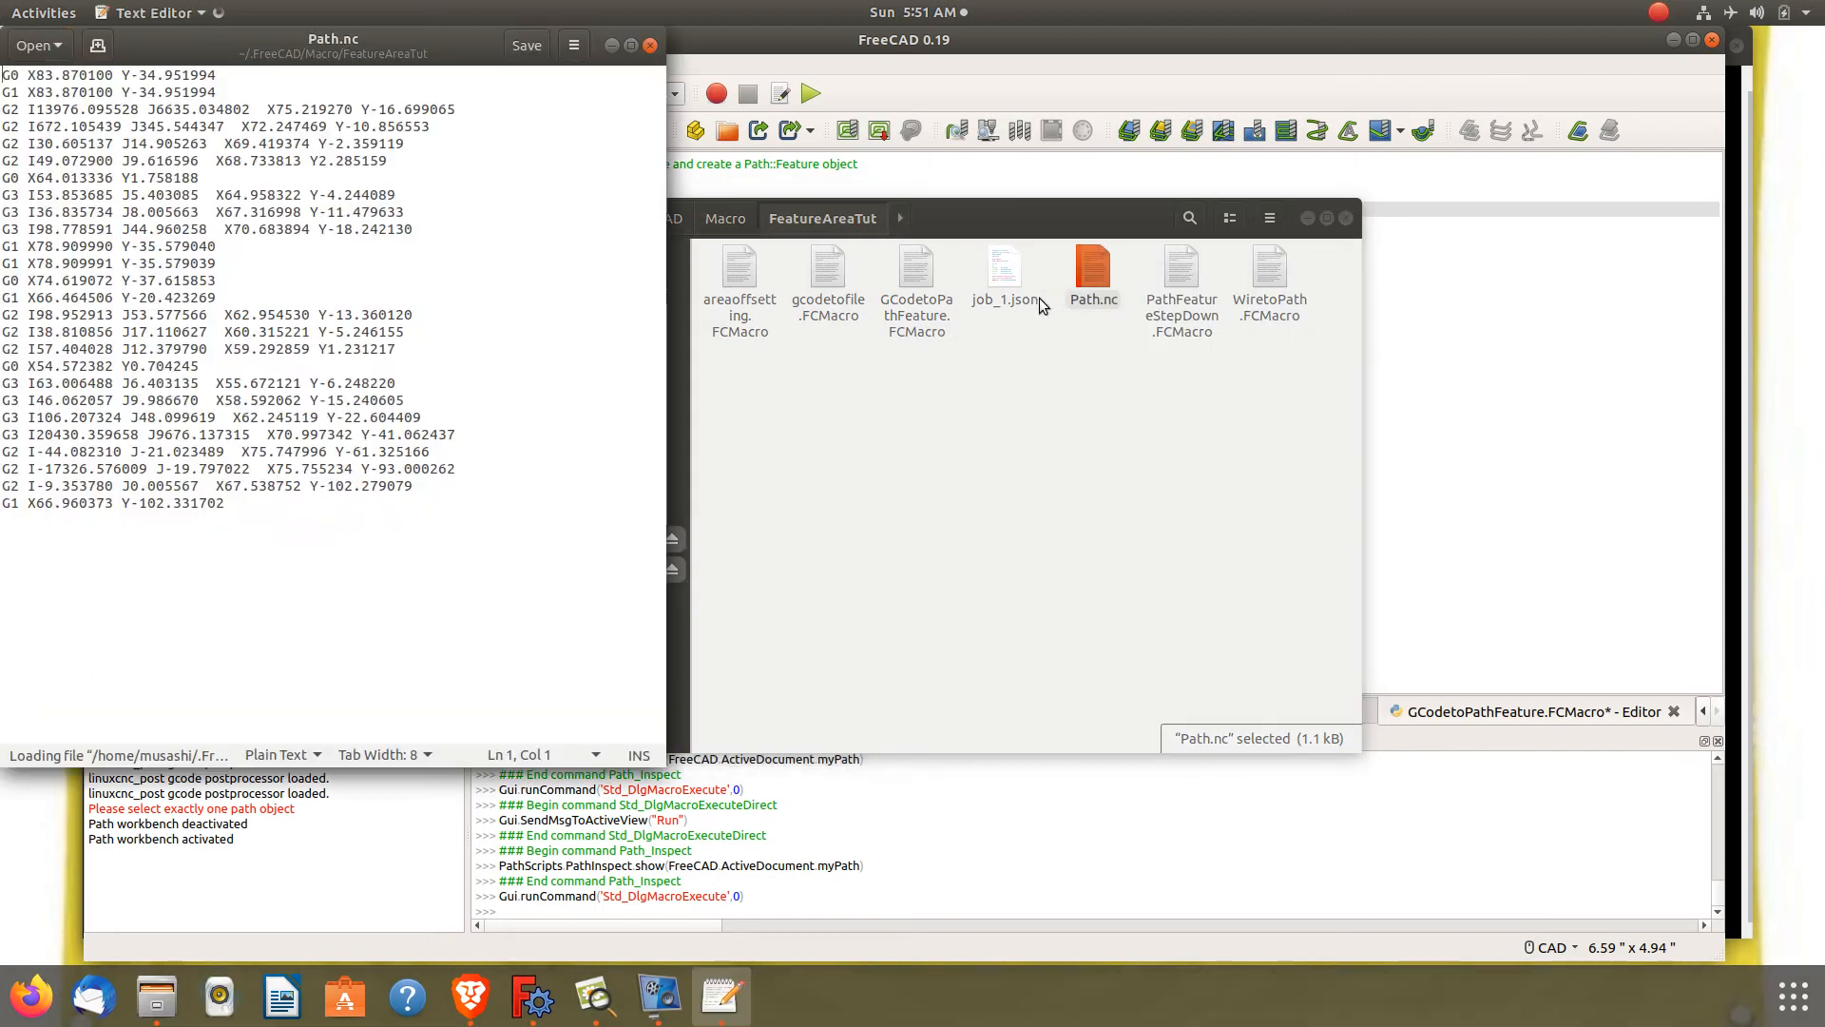
left_click(334, 514)
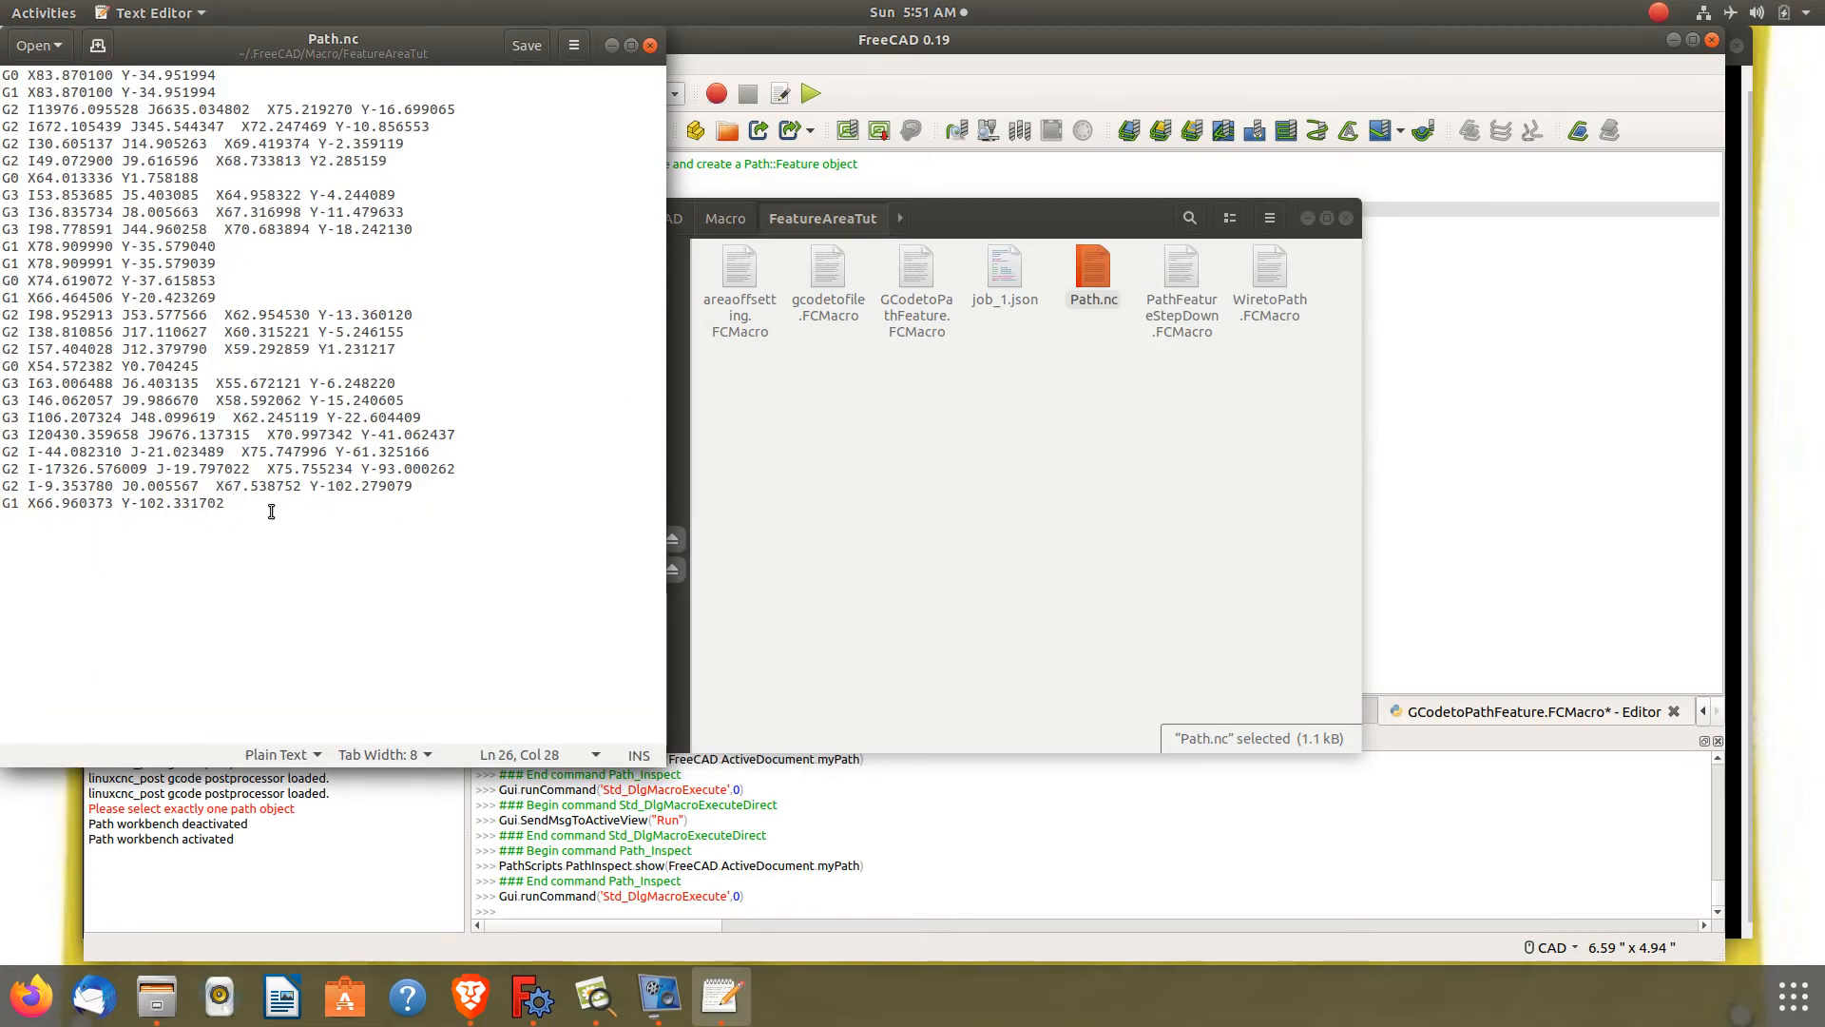
left_click_drag(257, 510, 3, 4)
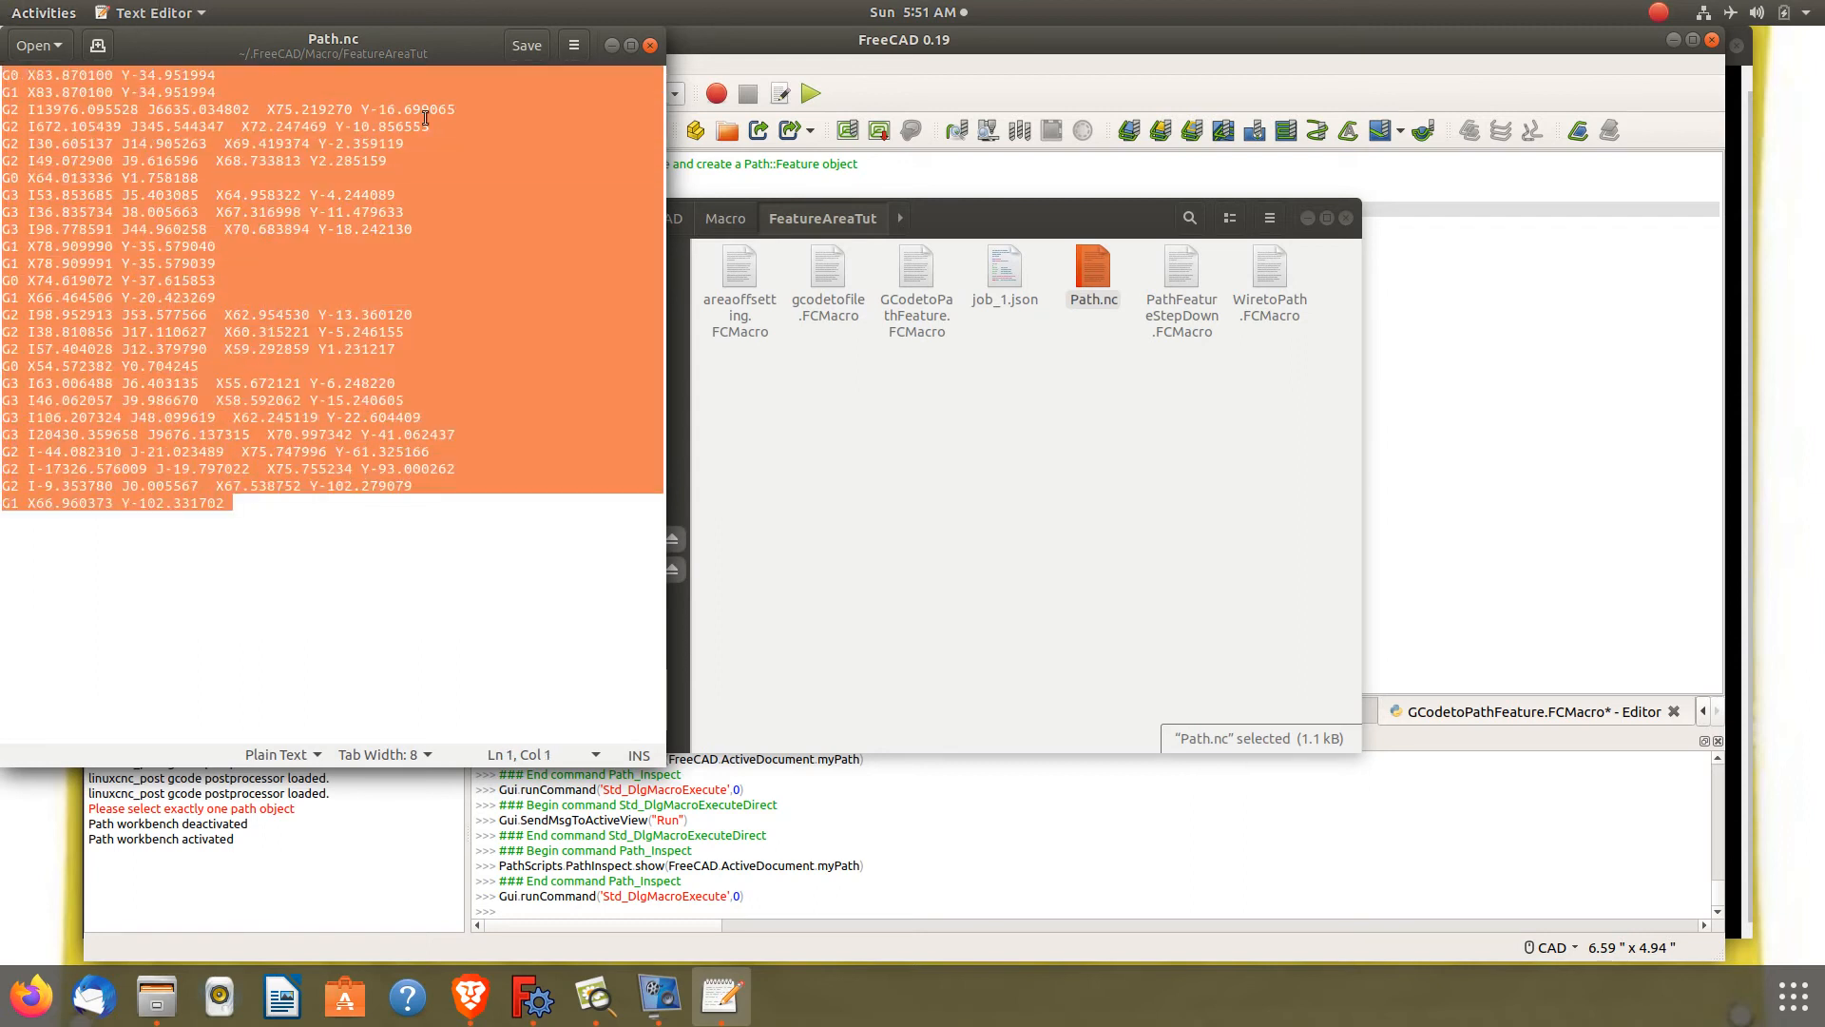
left_click(650, 48)
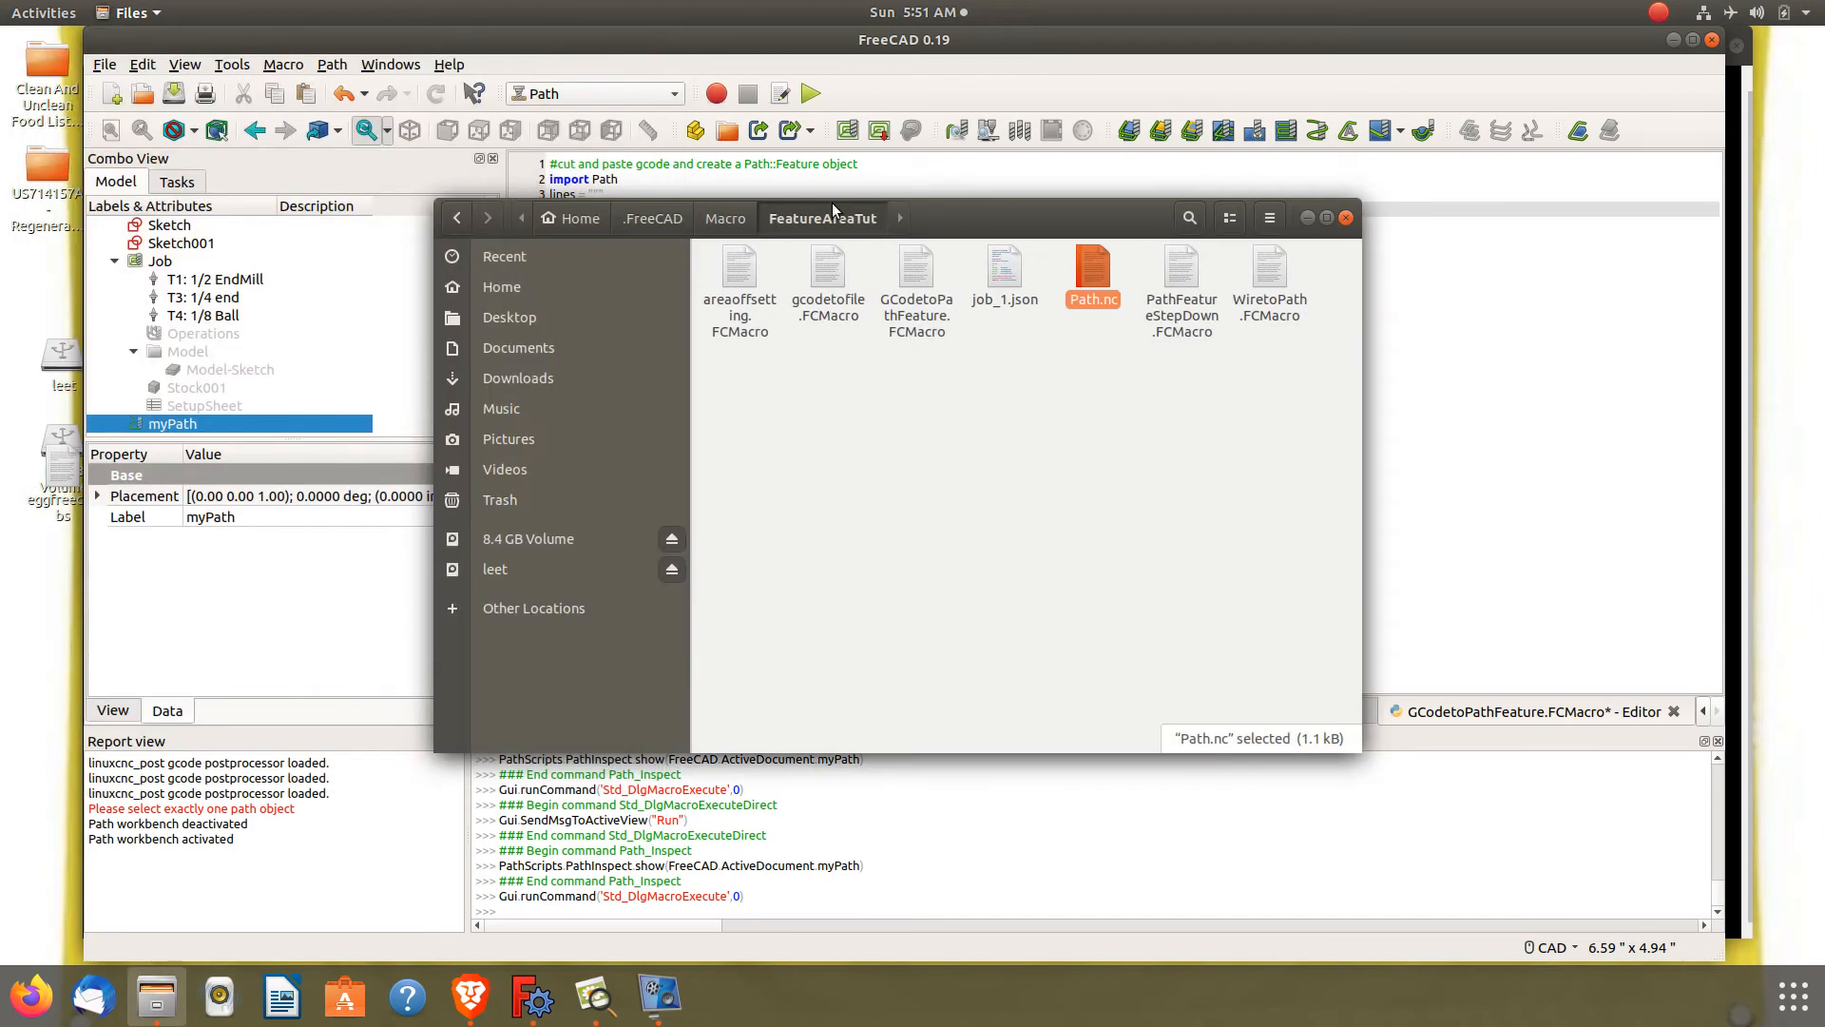
left_click_drag(831, 218, 814, 330)
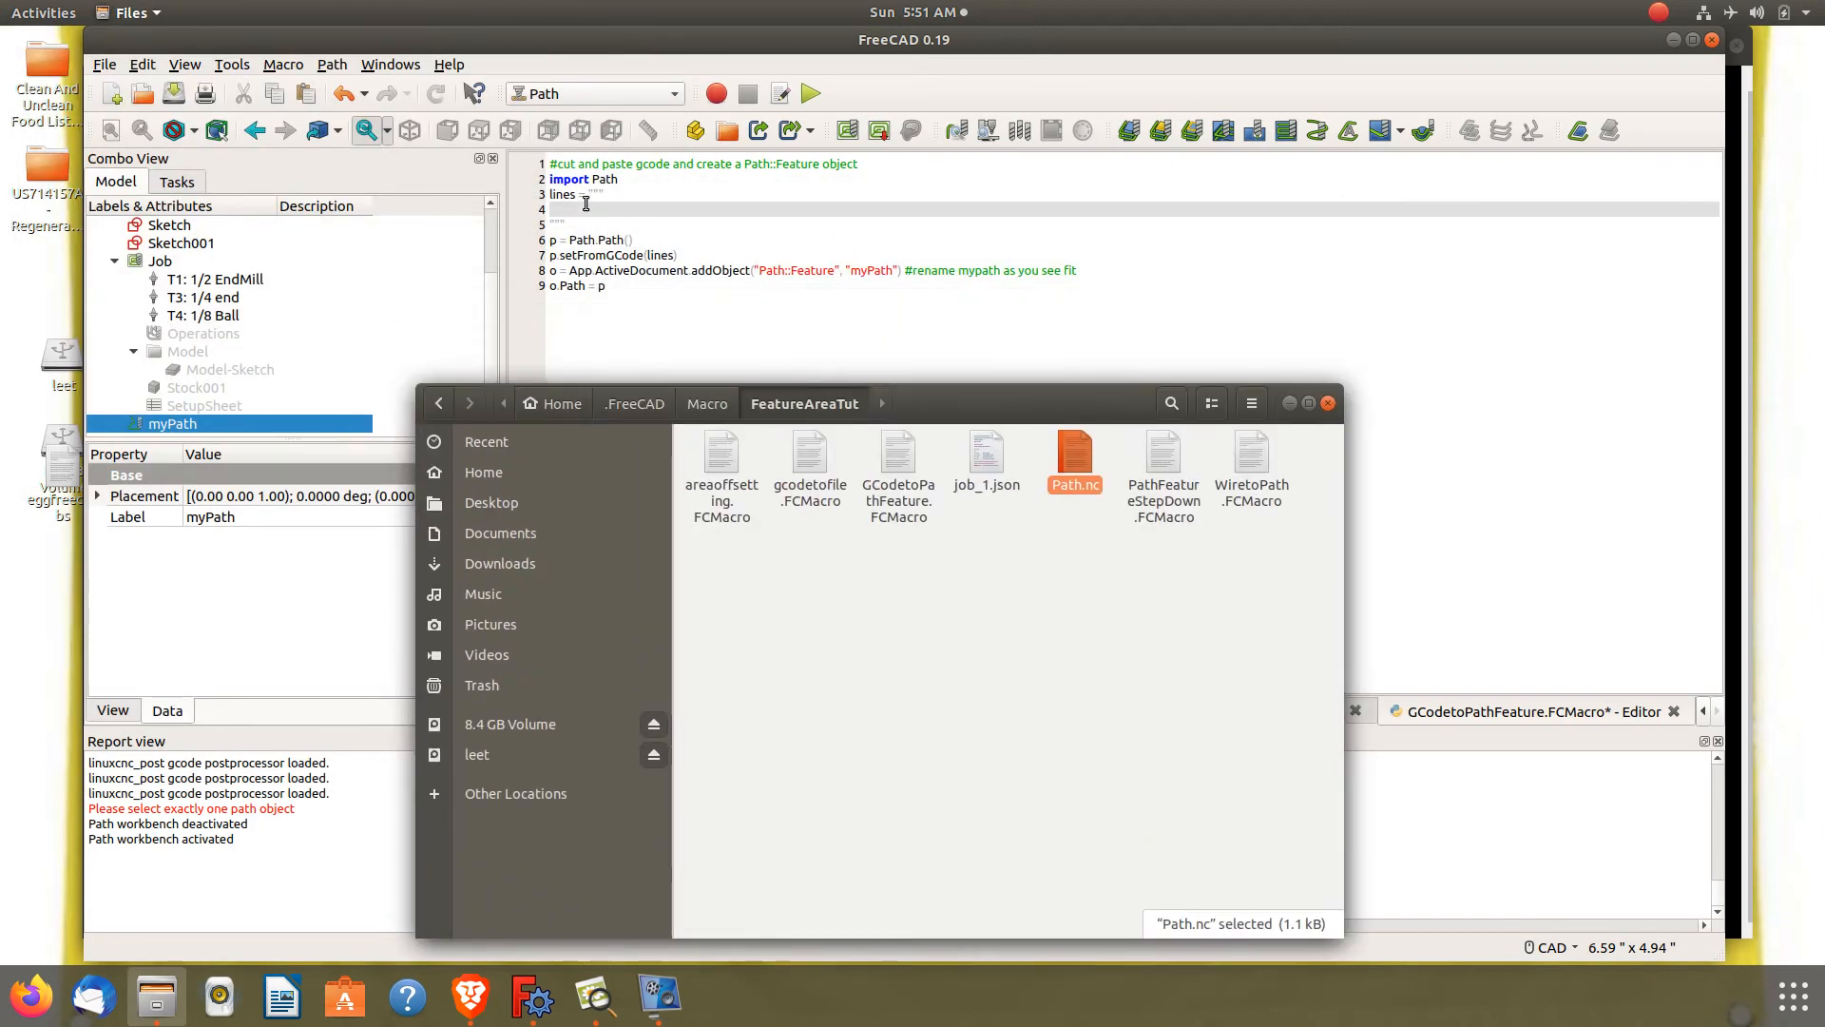
left_click(587, 203)
type("/media/musashi/A0AB-C48E/MyFreeCAD/Path/areaoffsetting.FCMacro")
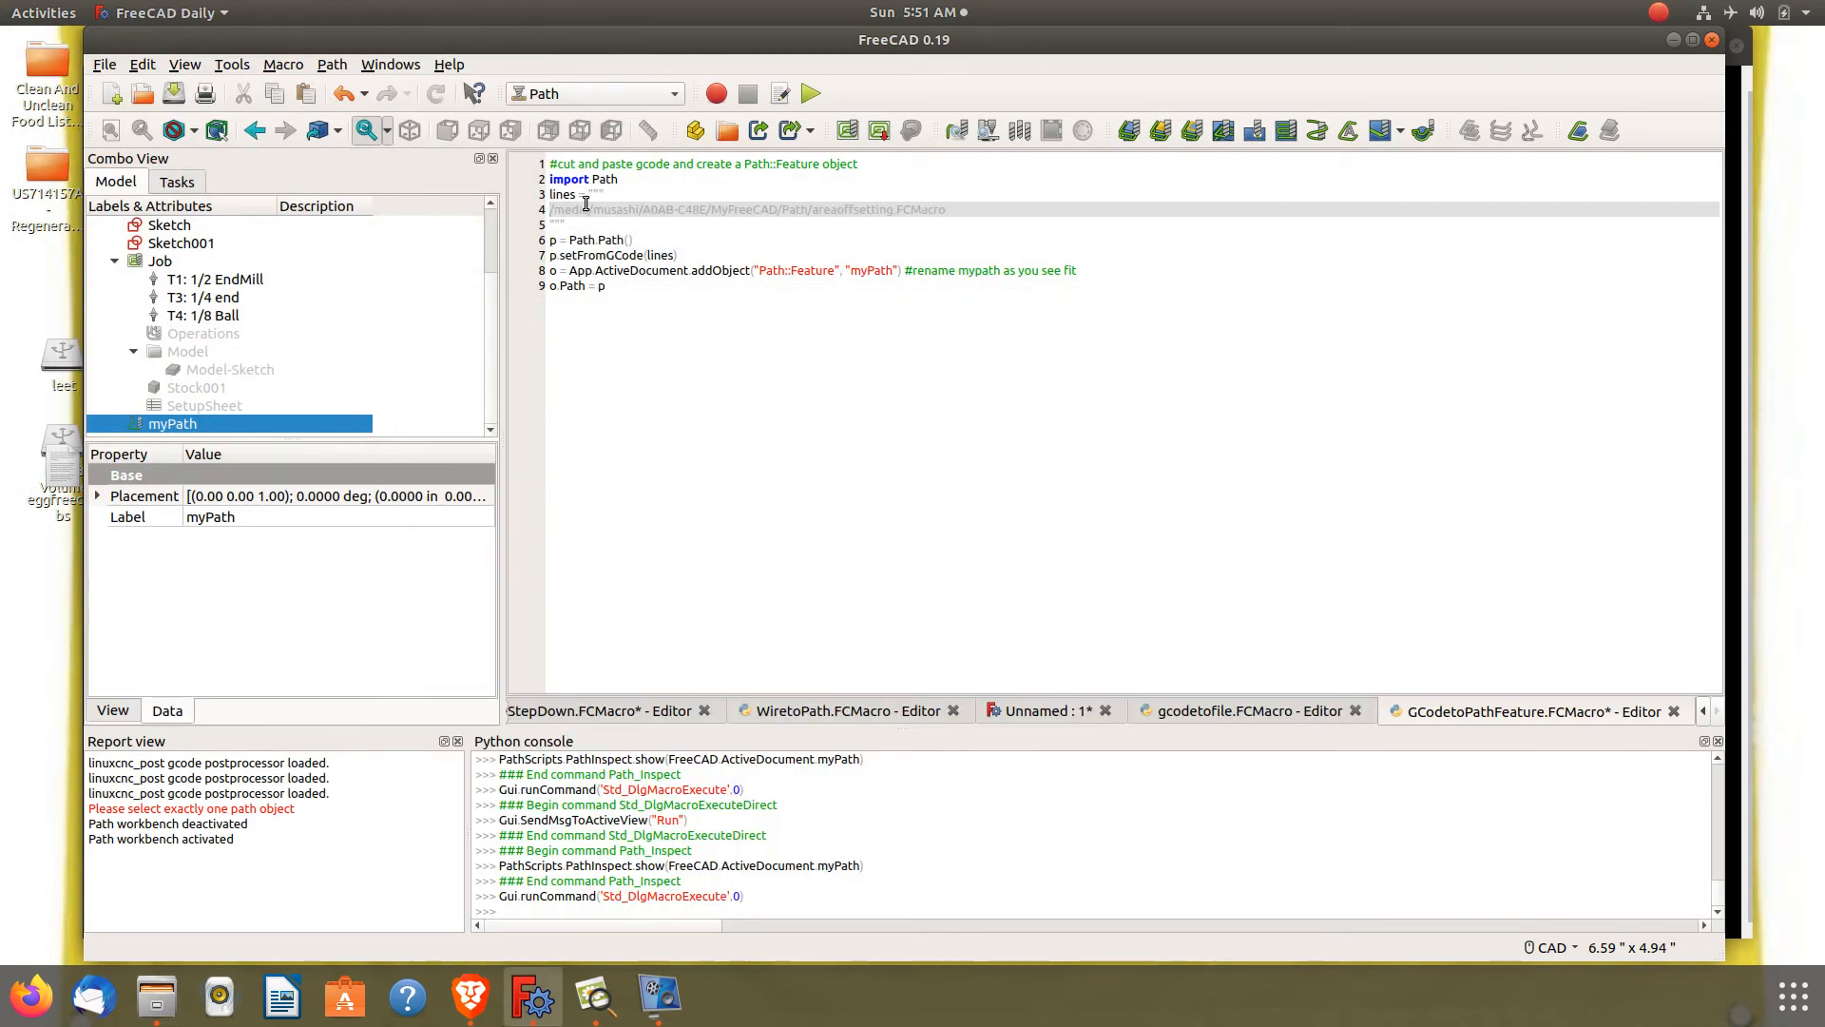
left_click_drag(947, 207, 478, 208)
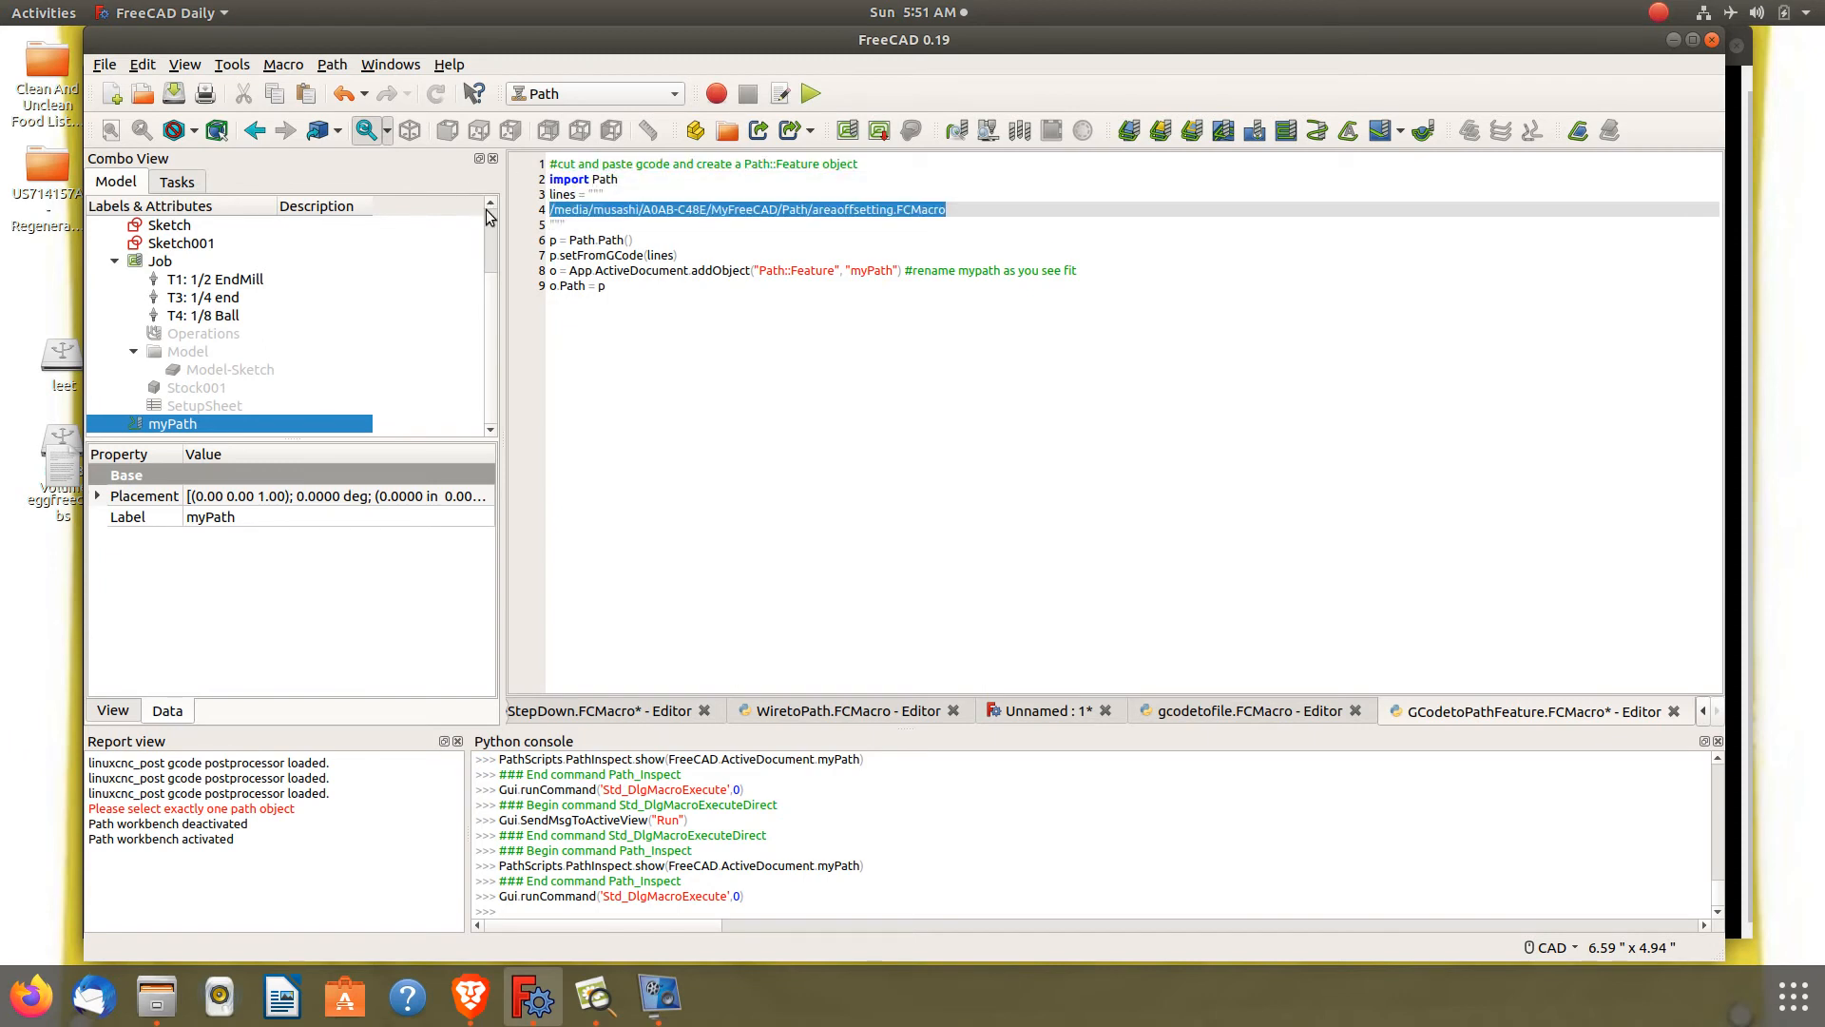
key("Delete")
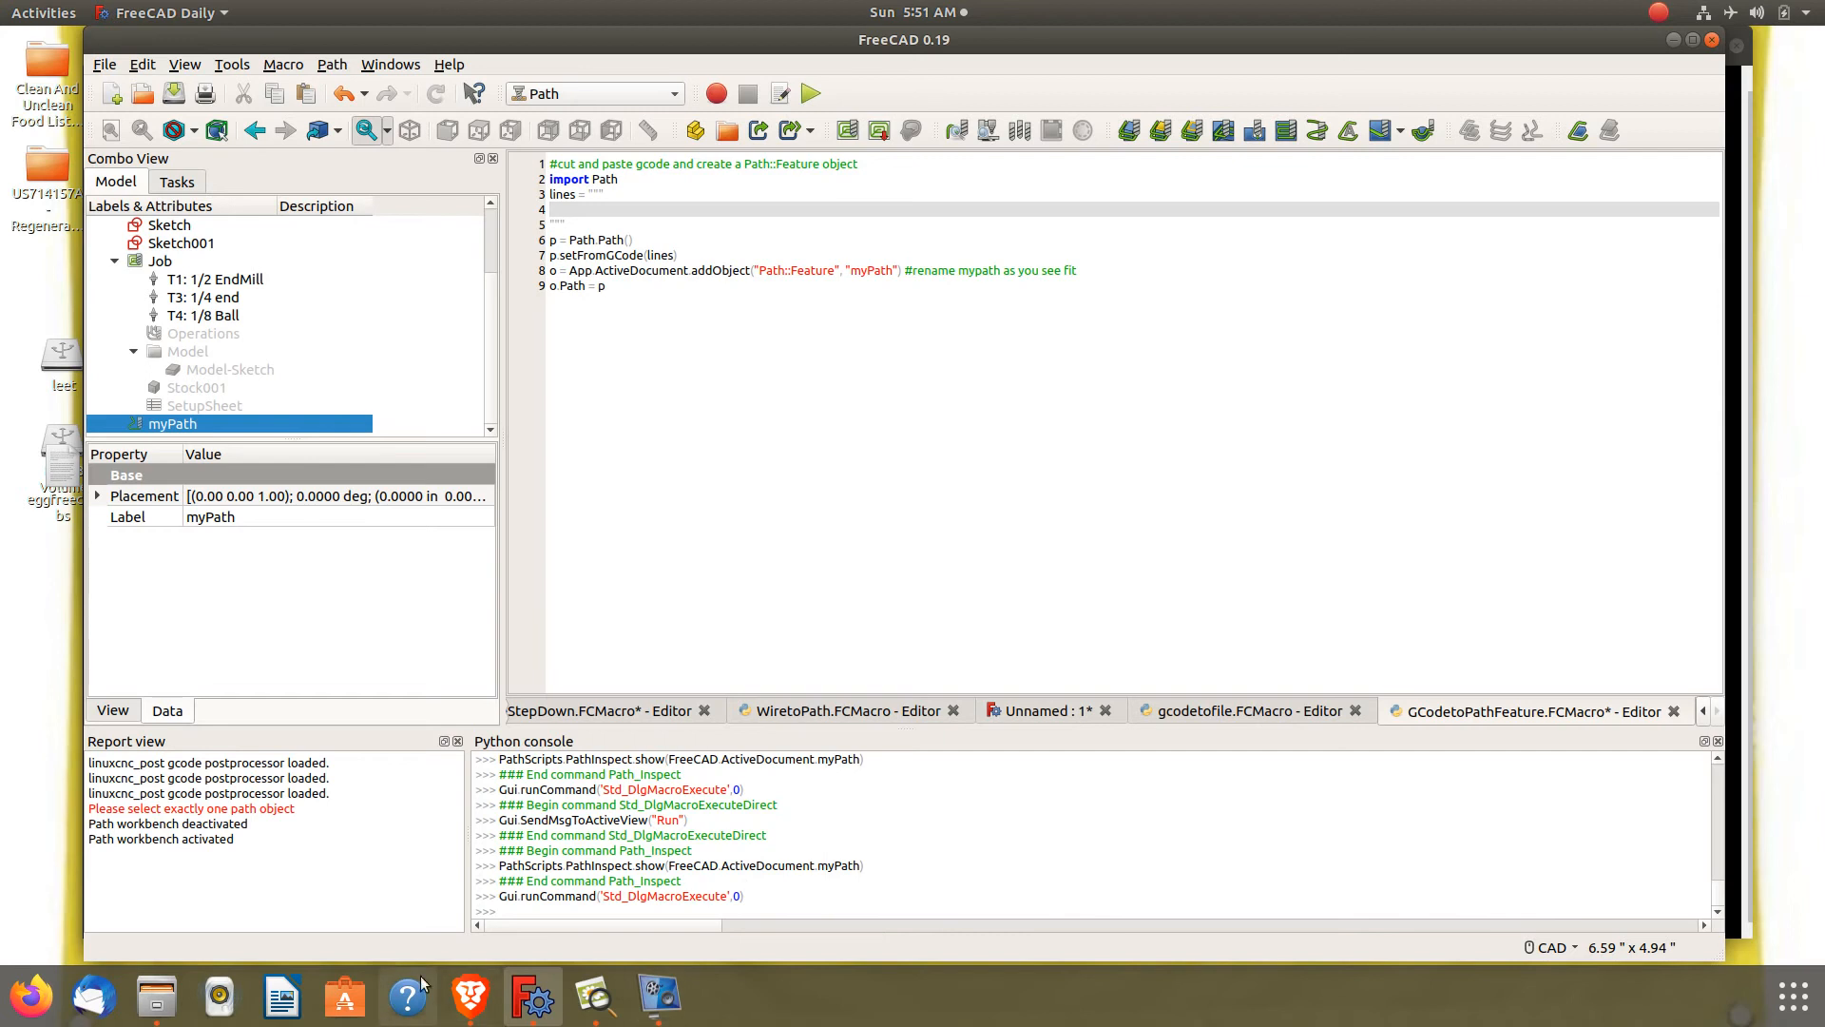
Open Path.nc from the FeatureAreaTut folder in the text editor and copy all of its G-code
left_click(157, 995)
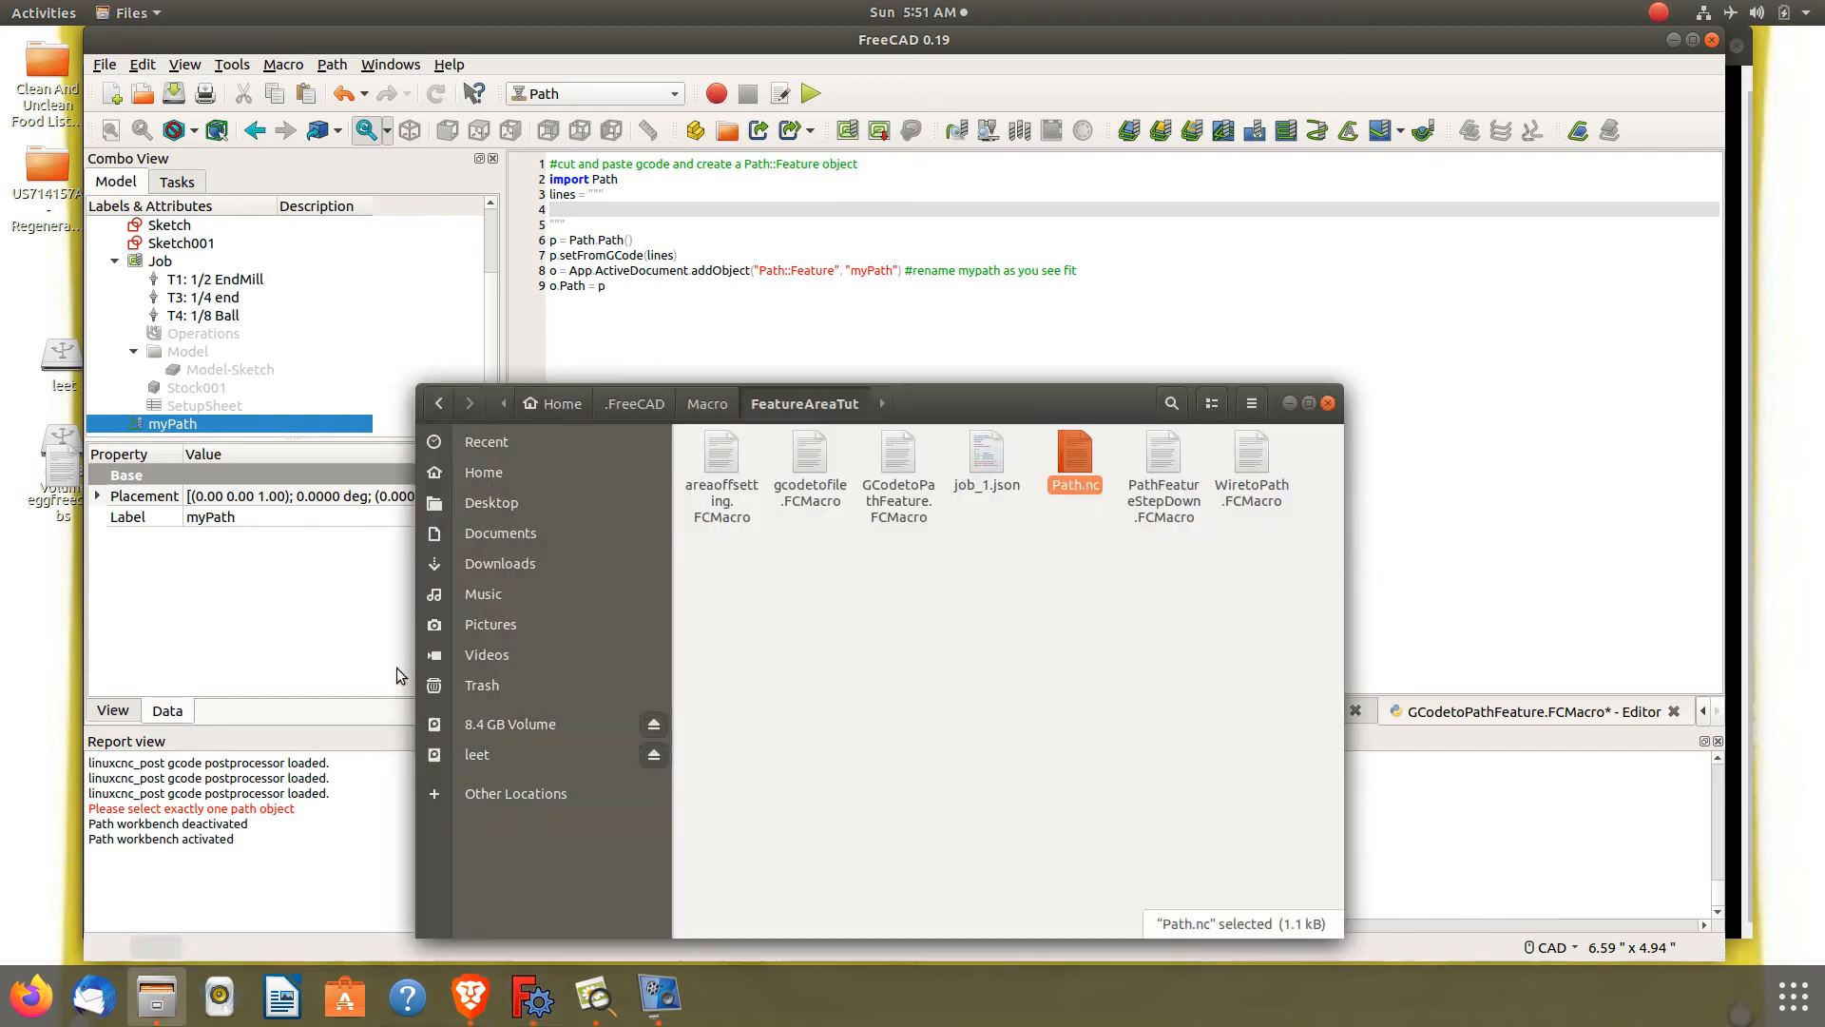
right_click(1089, 471)
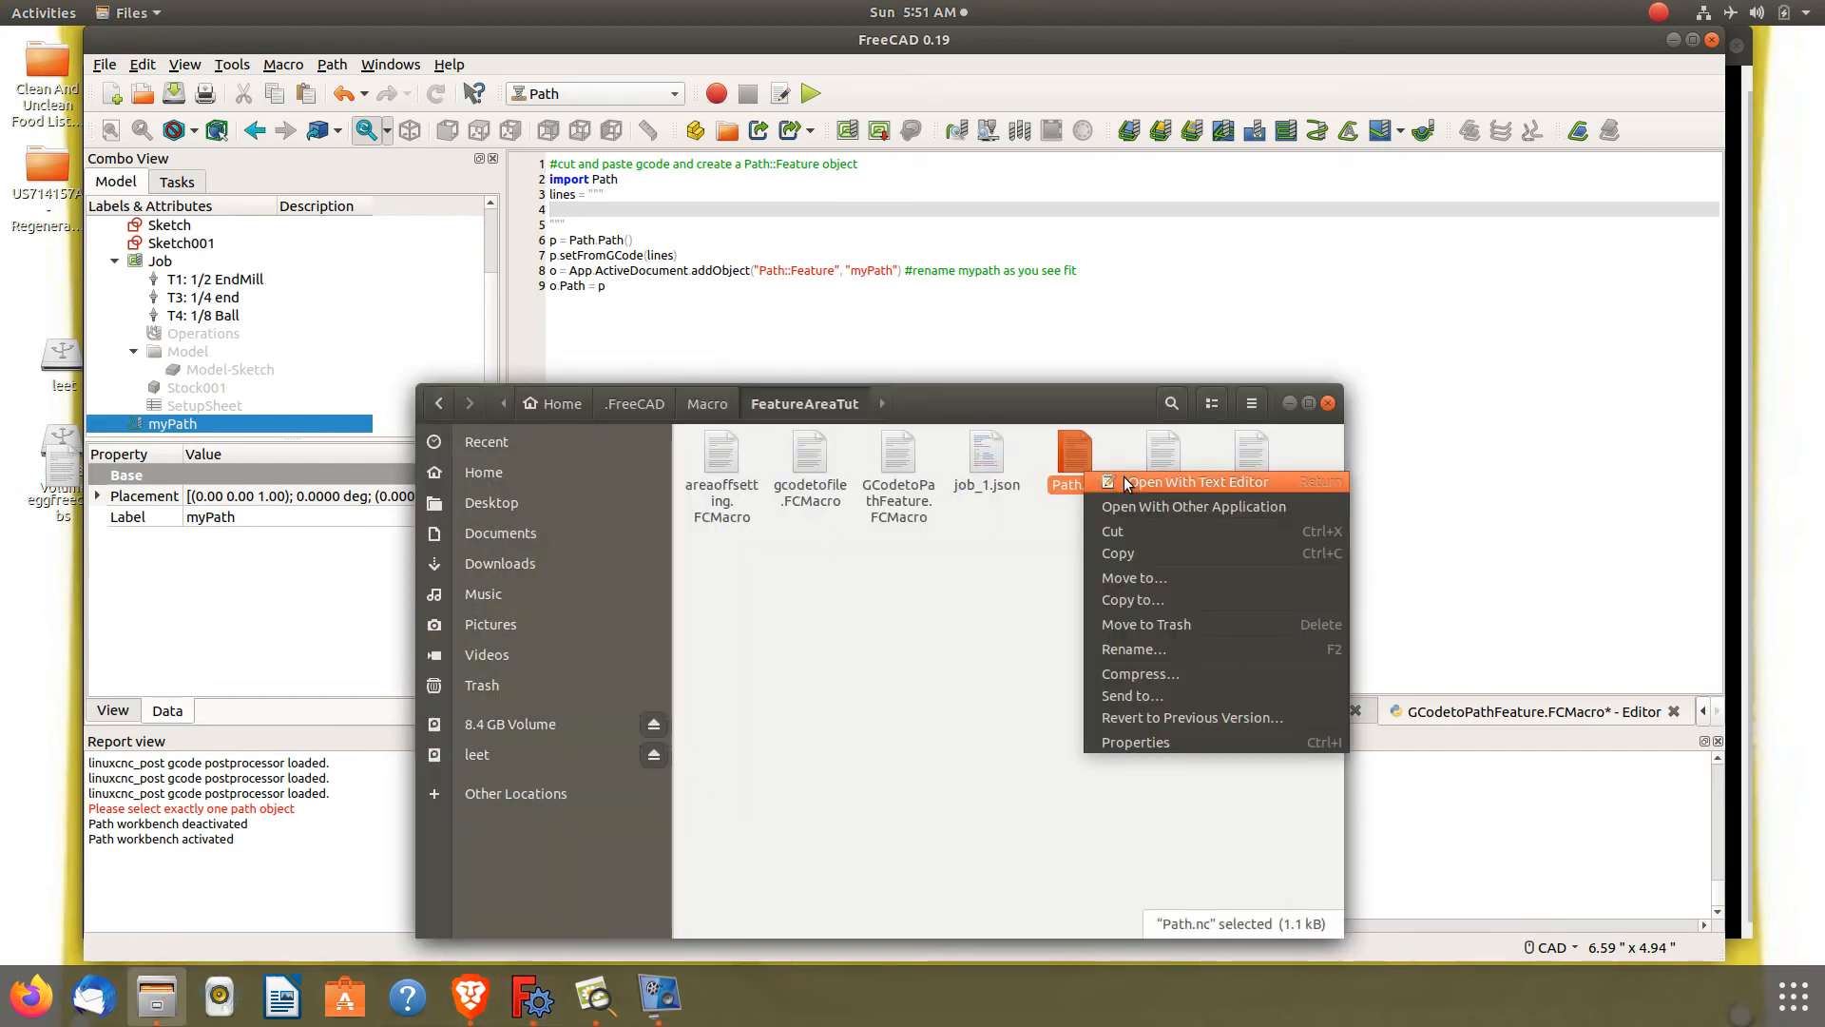
left_click(1123, 476)
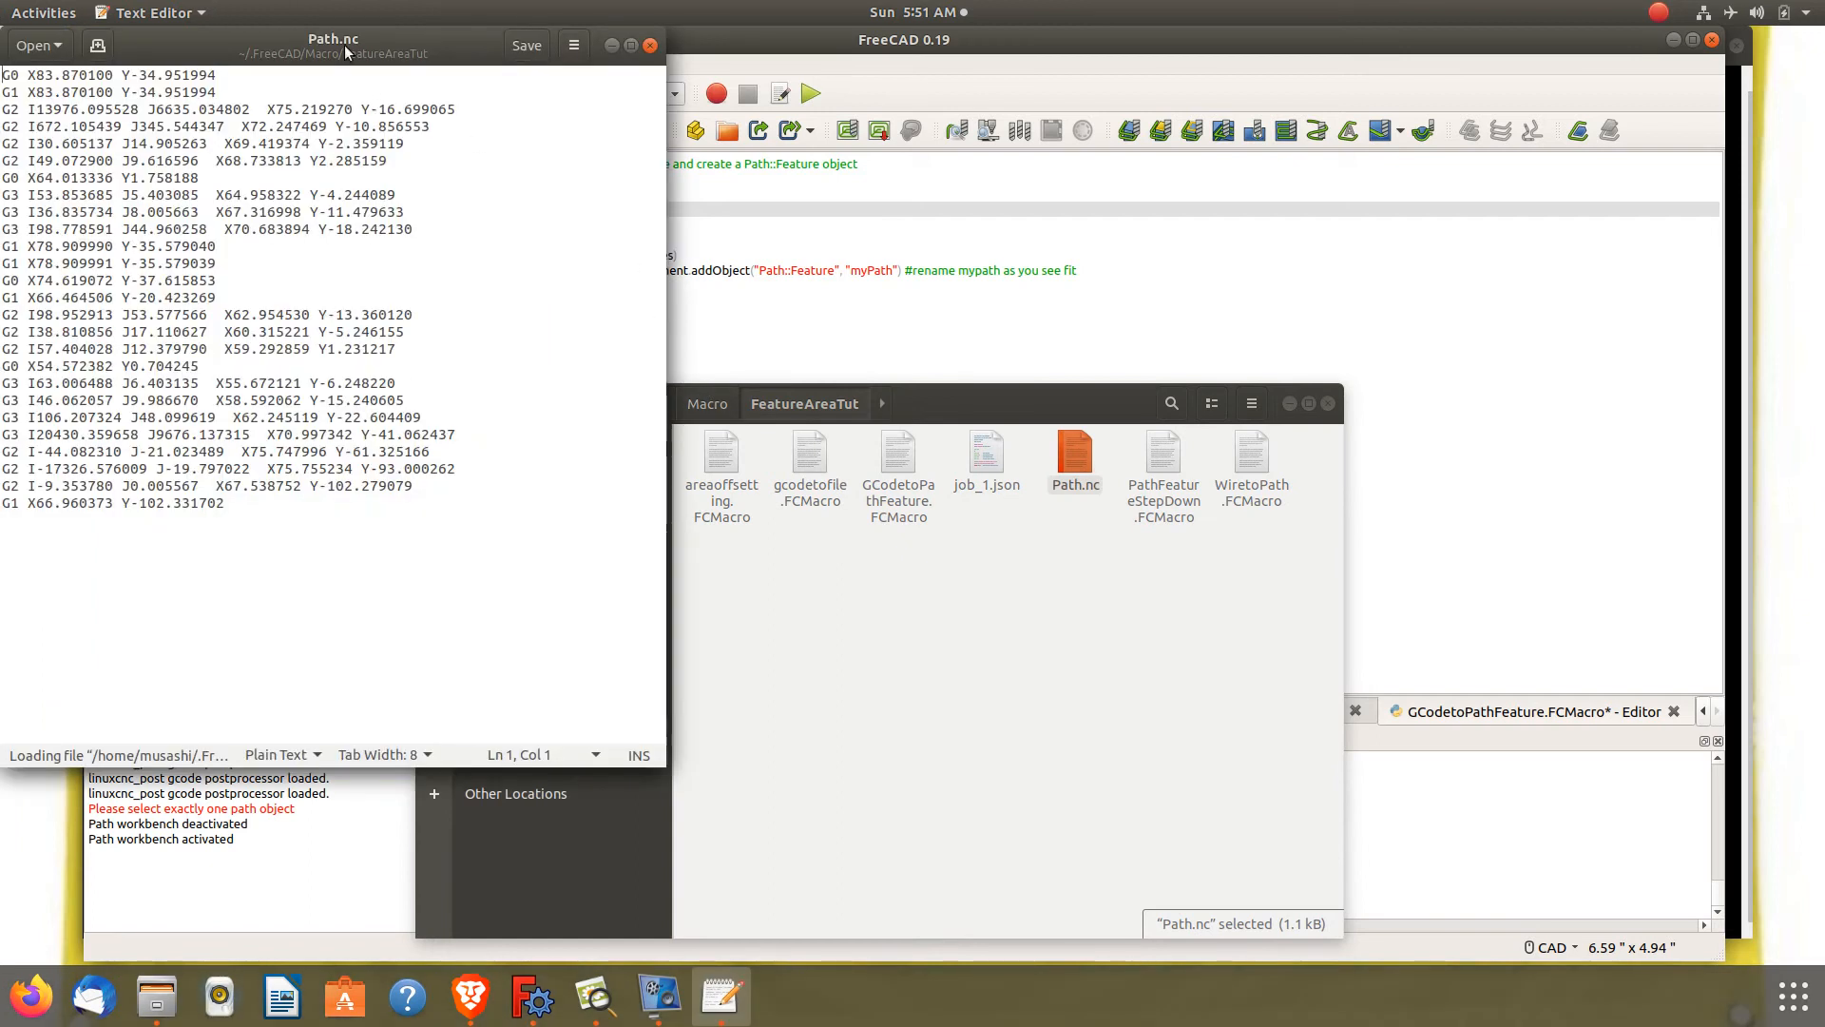
left_click_drag(341, 44, 708, 164)
right_click(697, 366)
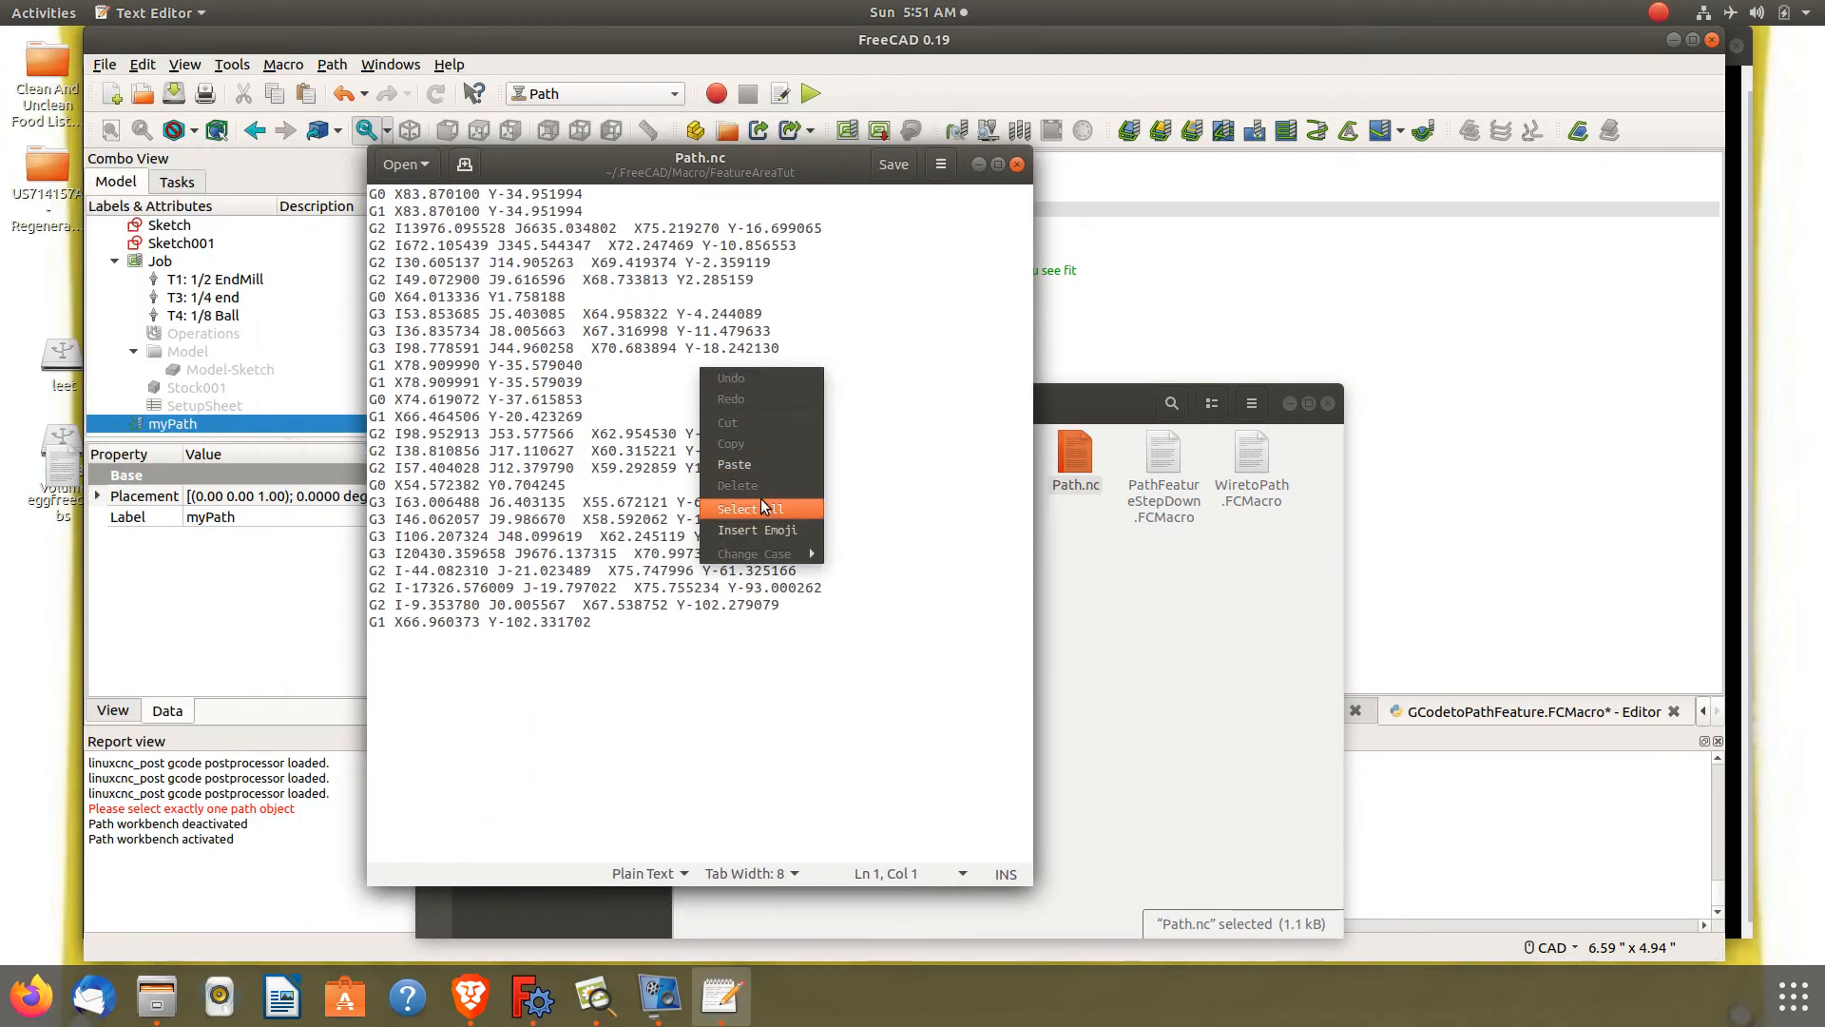
left_click(751, 508)
right_click(730, 340)
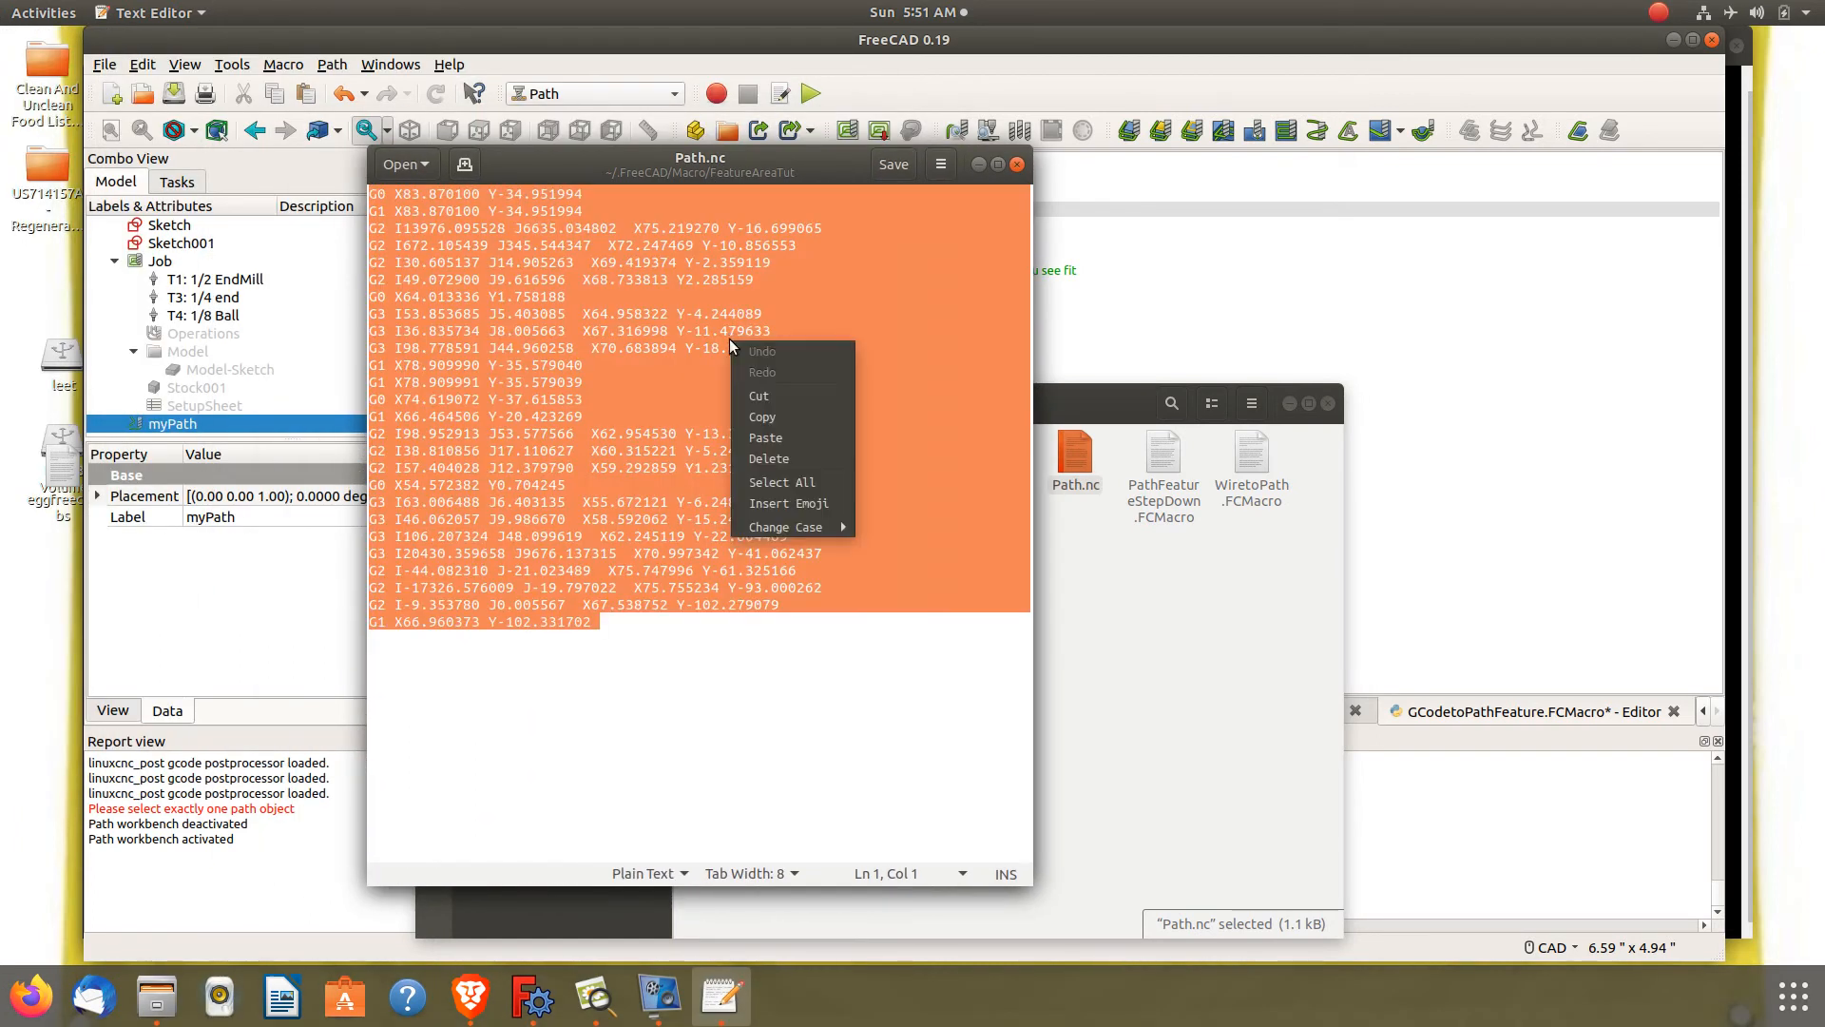
left_click(770, 424)
Paste the copied G-code into the empty lines string of the GCodetoPathFeature macro and append a final G0 Z6.35 line
left_click(1208, 324)
left_click(613, 203)
left_click(589, 211)
right_click(589, 211)
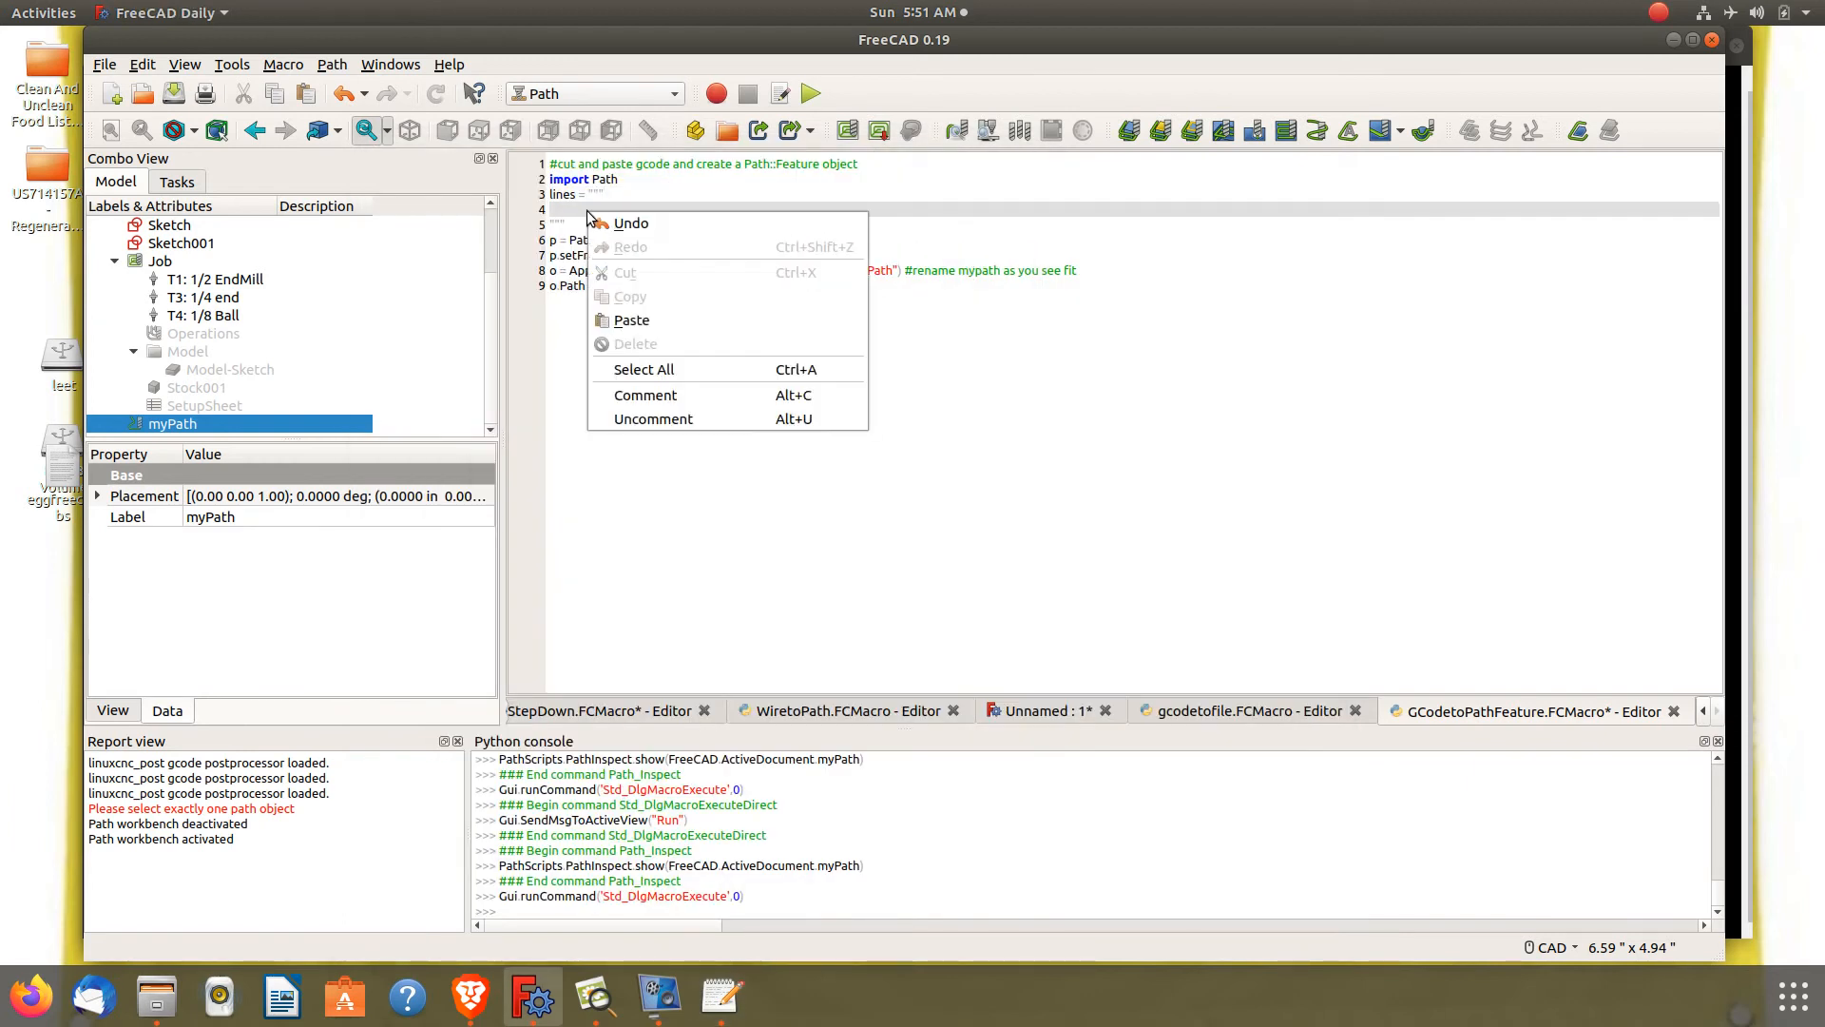
left_click(648, 323)
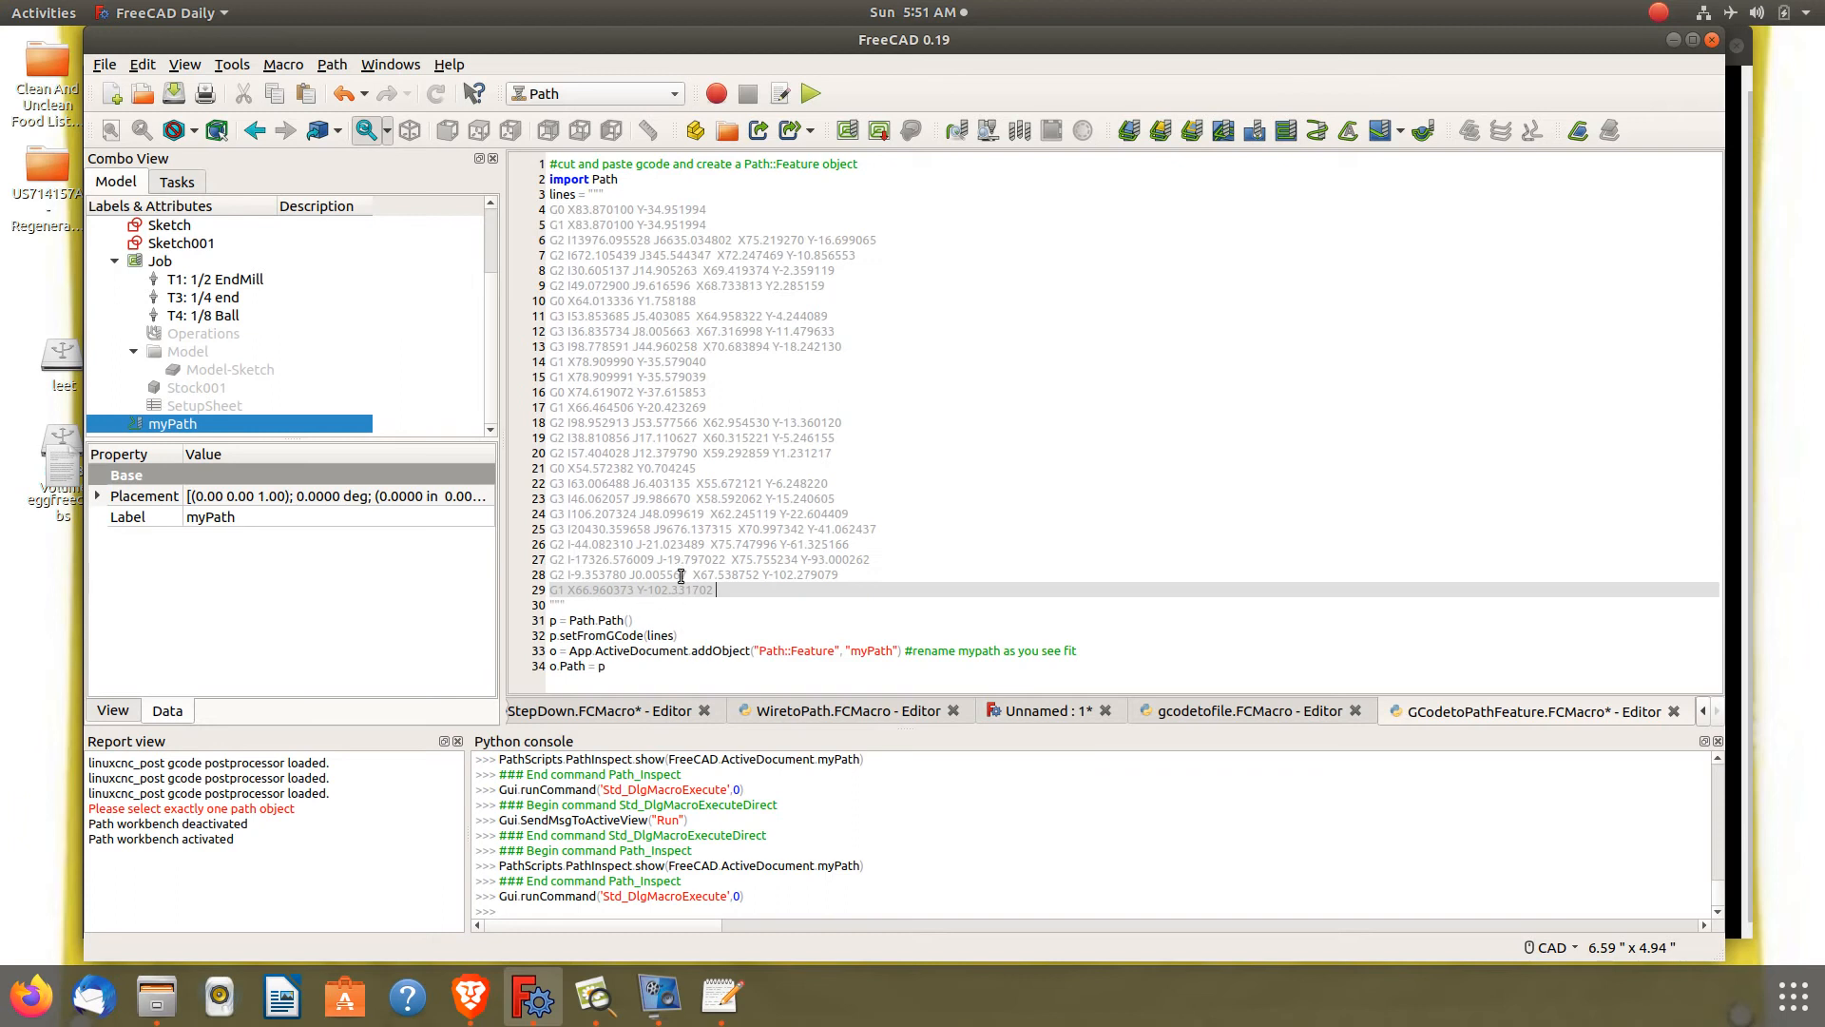
key("Return")
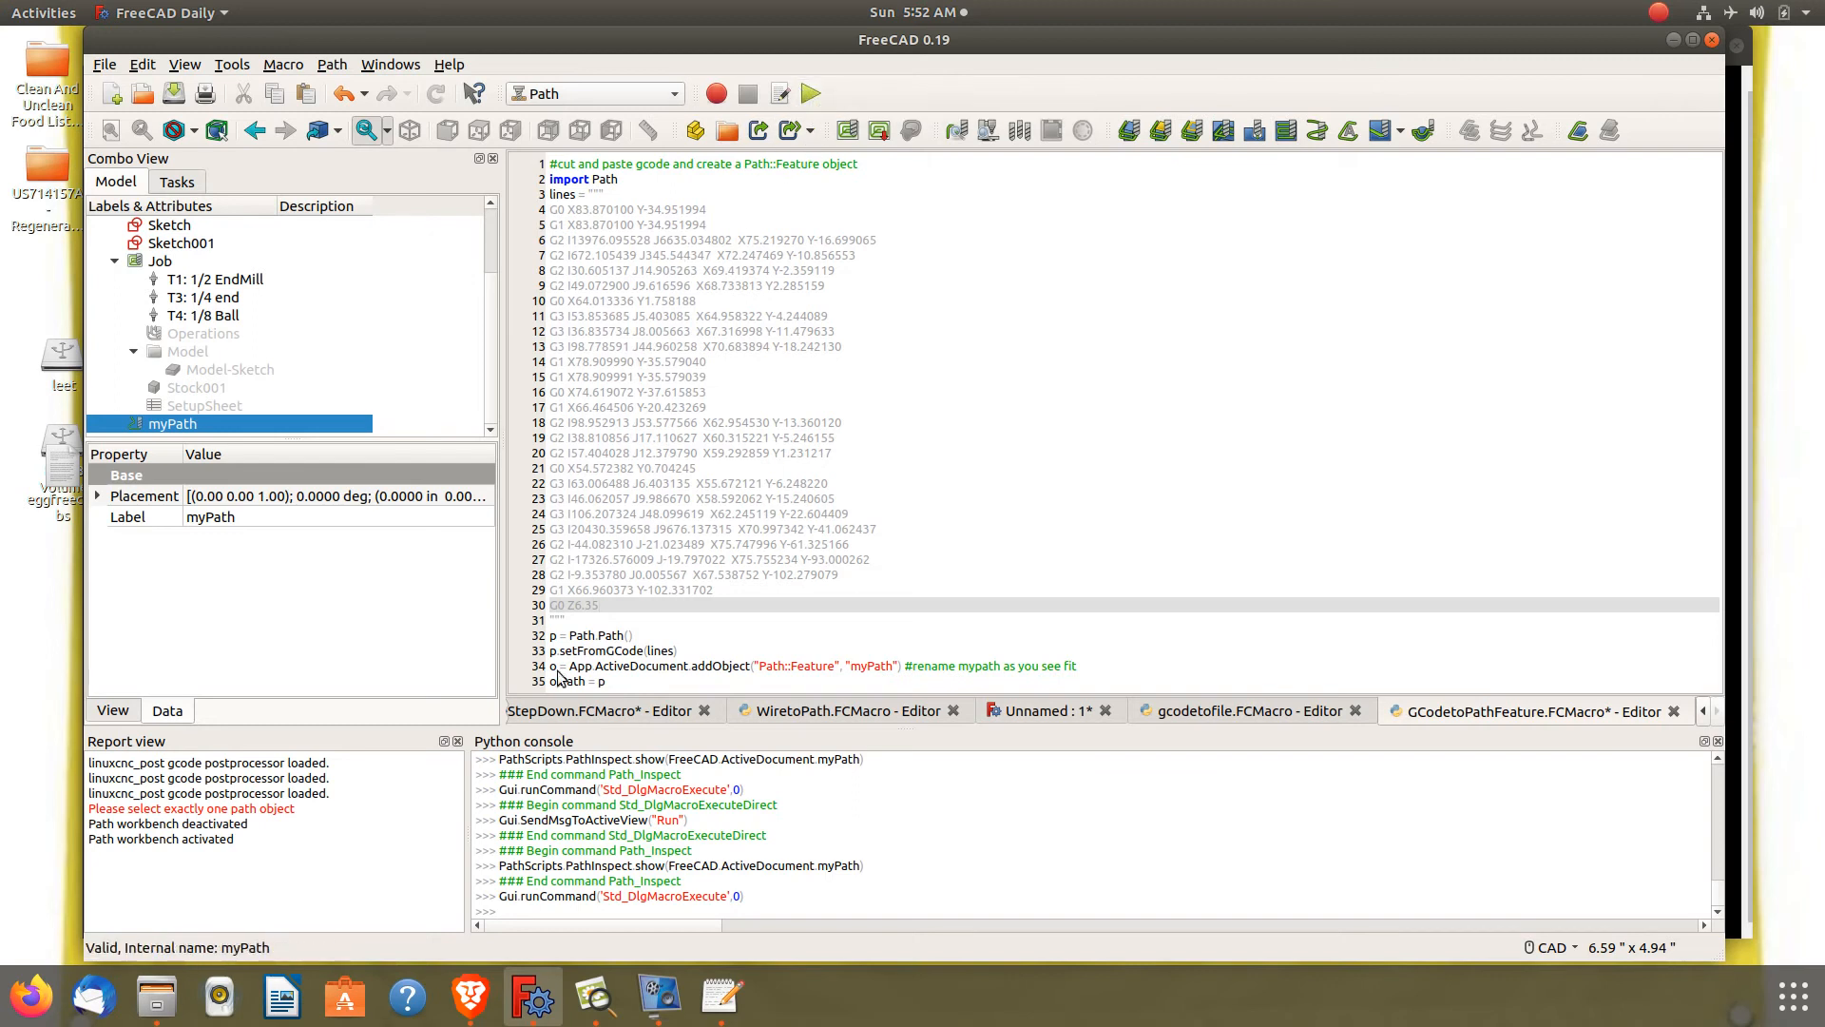
Run the GCodetoPathFeature macro and examine the newly generated path object in the 3D view
left_click(809, 99)
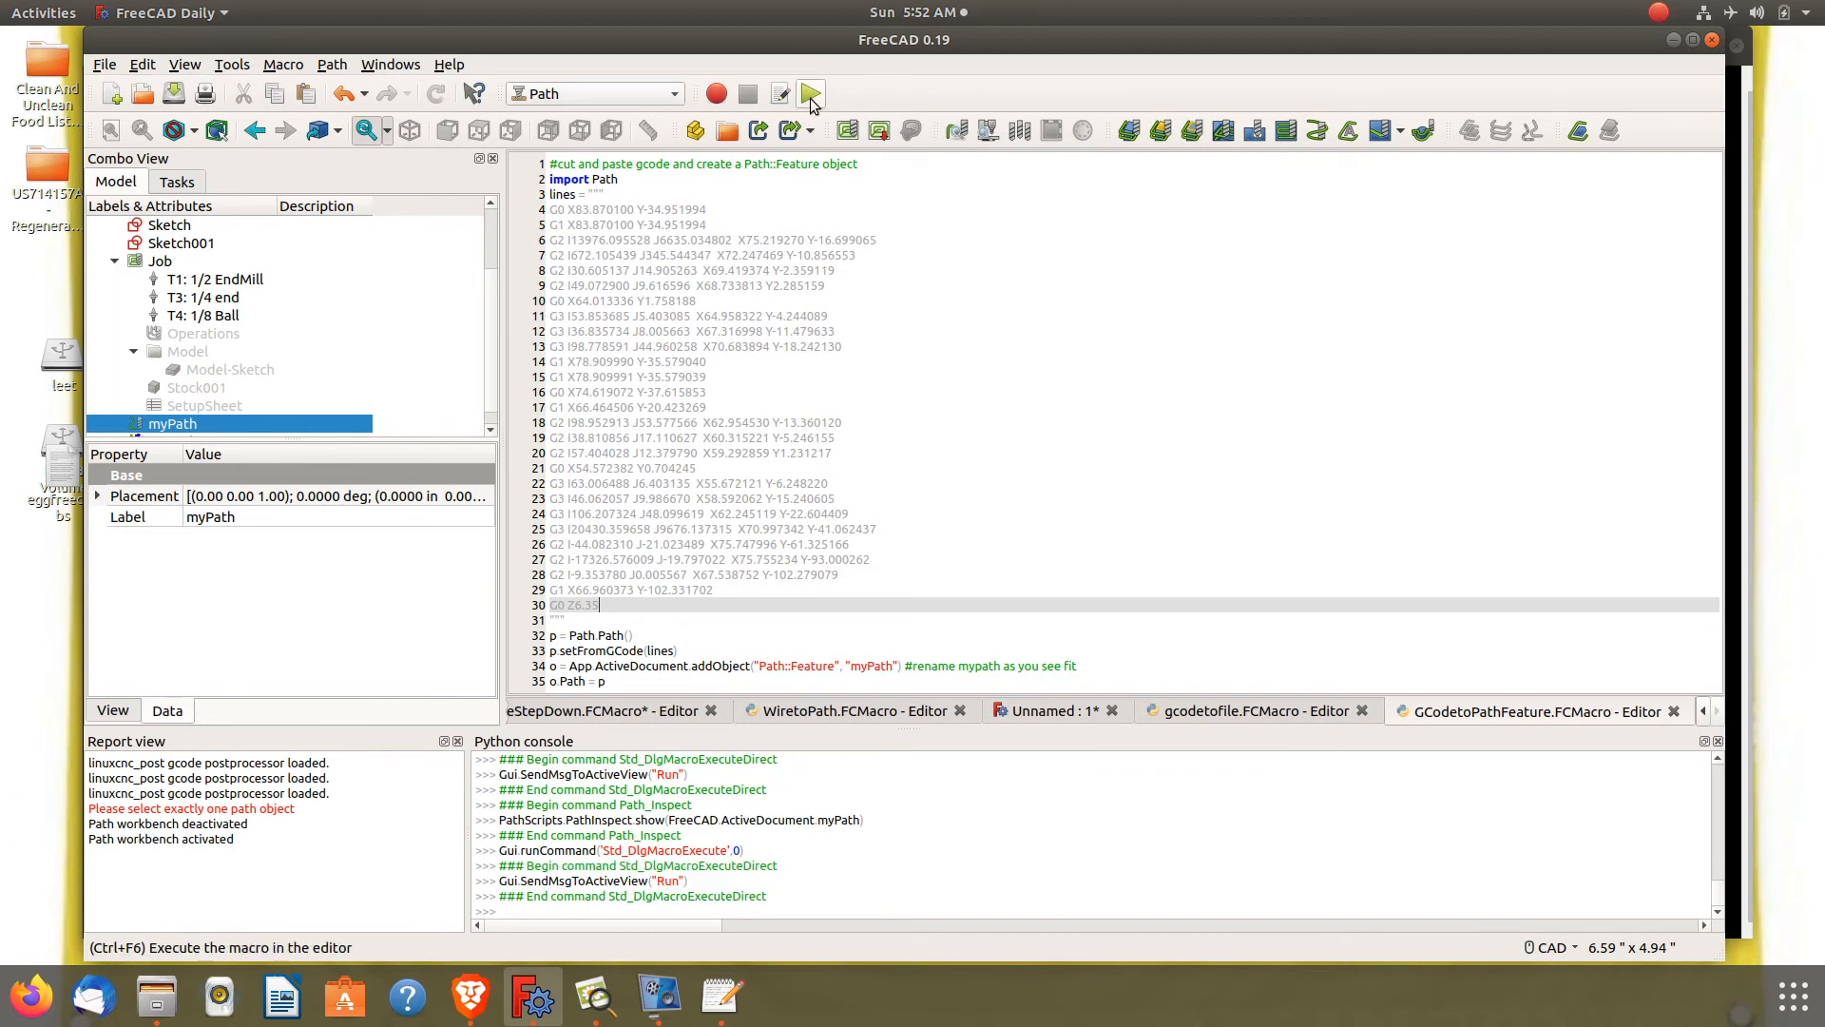
left_click(166, 424)
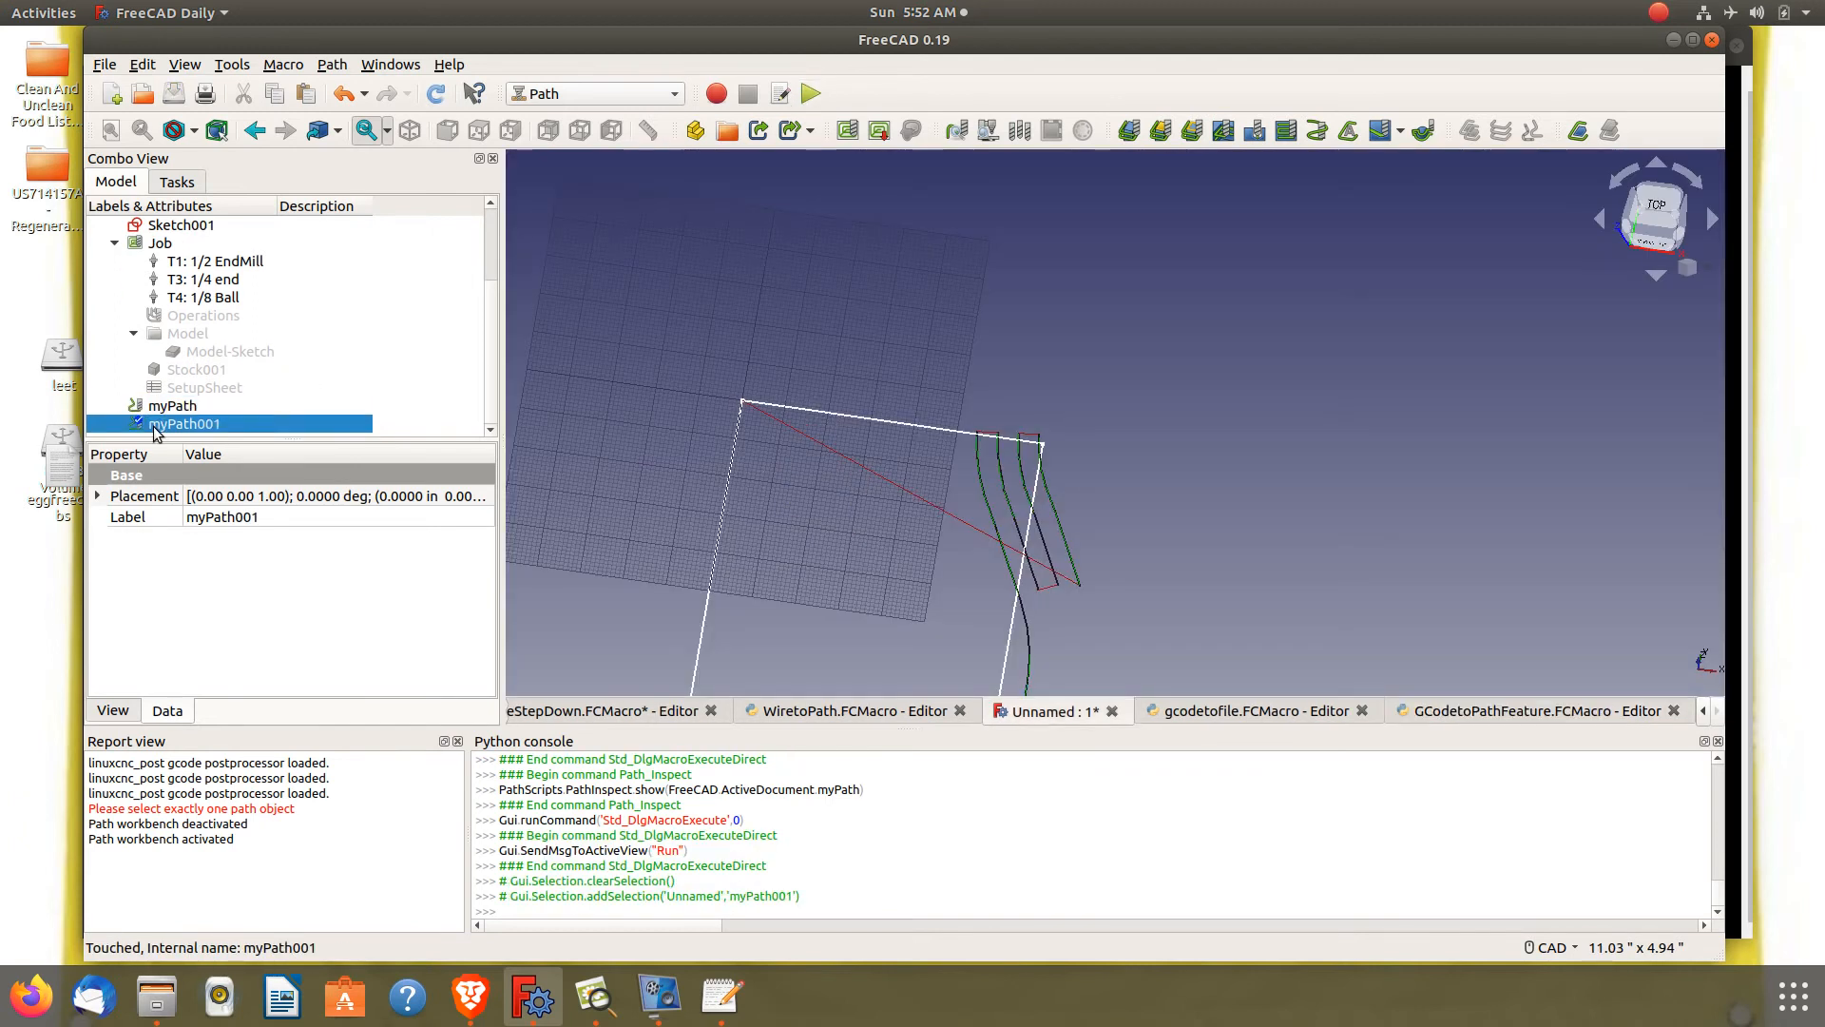
mouse_move(836, 428)
middle_mouse_down()
mouse_move(815, 408)
mouse_move(815, 338)
mouse_move(857, 275)
middle_mouse_up()
middle_click_drag(868, 197, 843, 225)
scroll(891, 167, "up", 6)
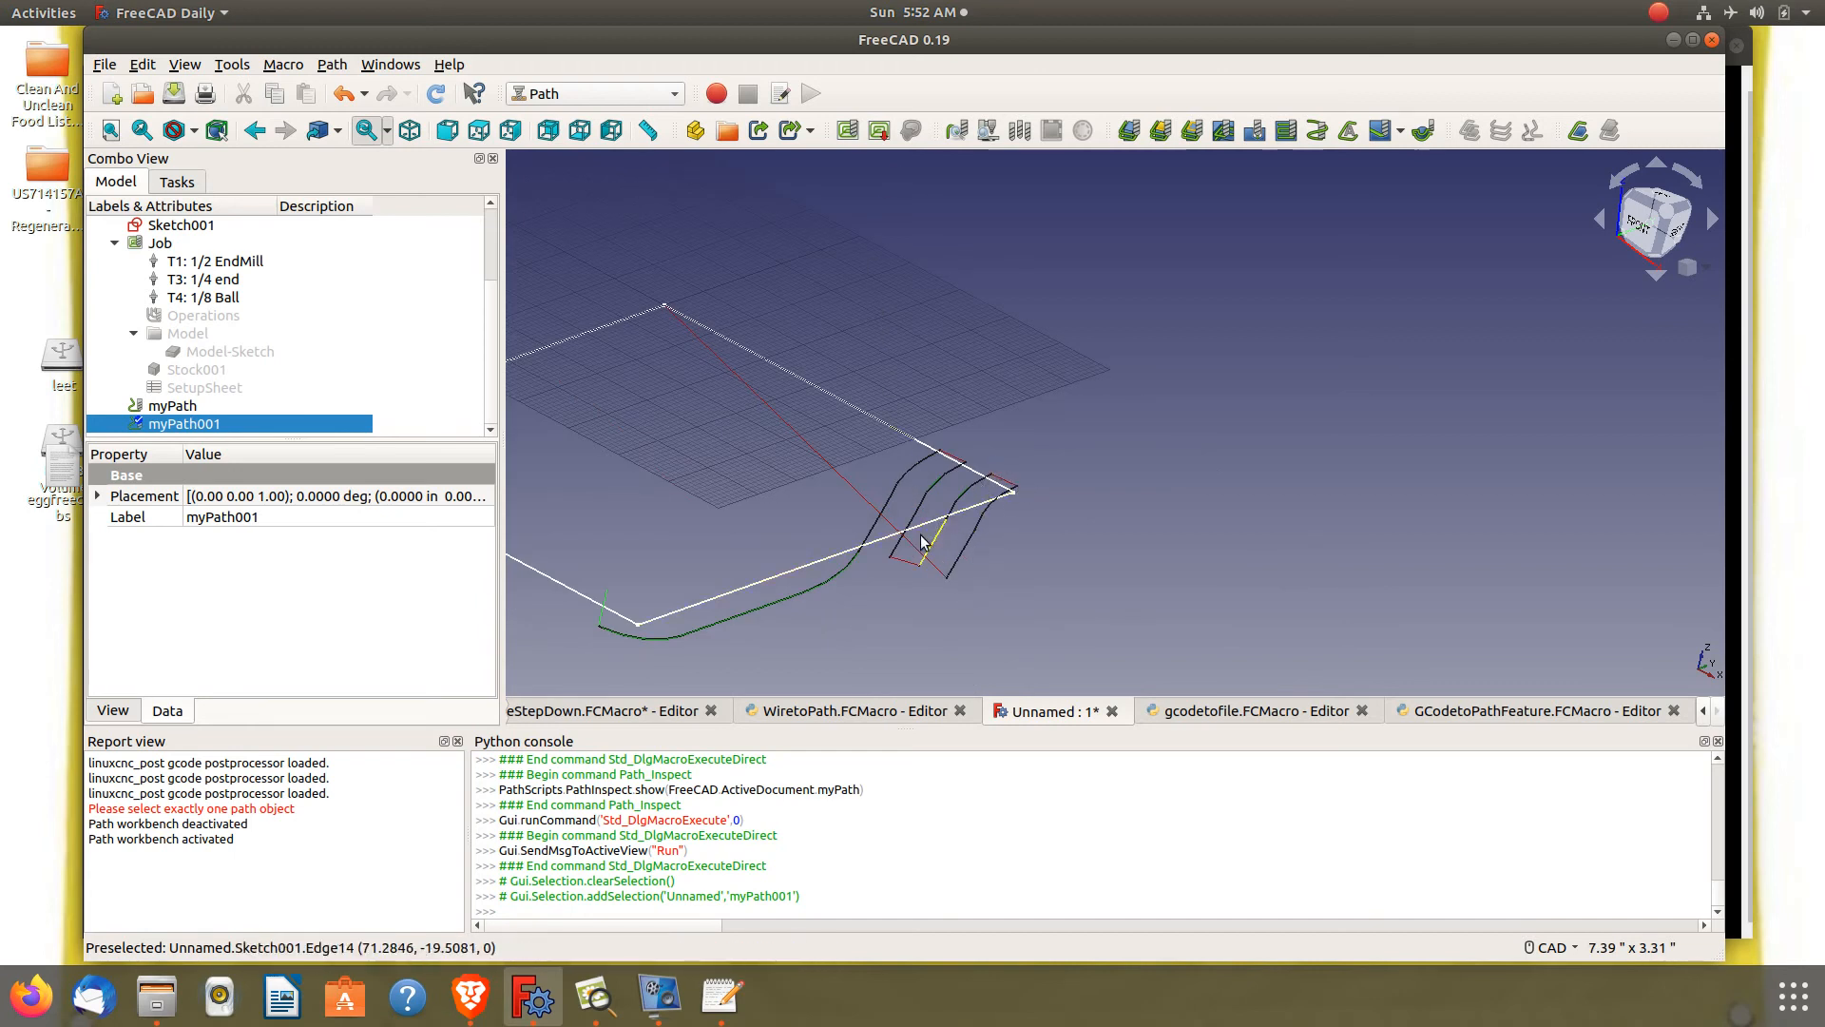
Delete the original myPath object from the model tree and select myPath001
left_click(249, 405)
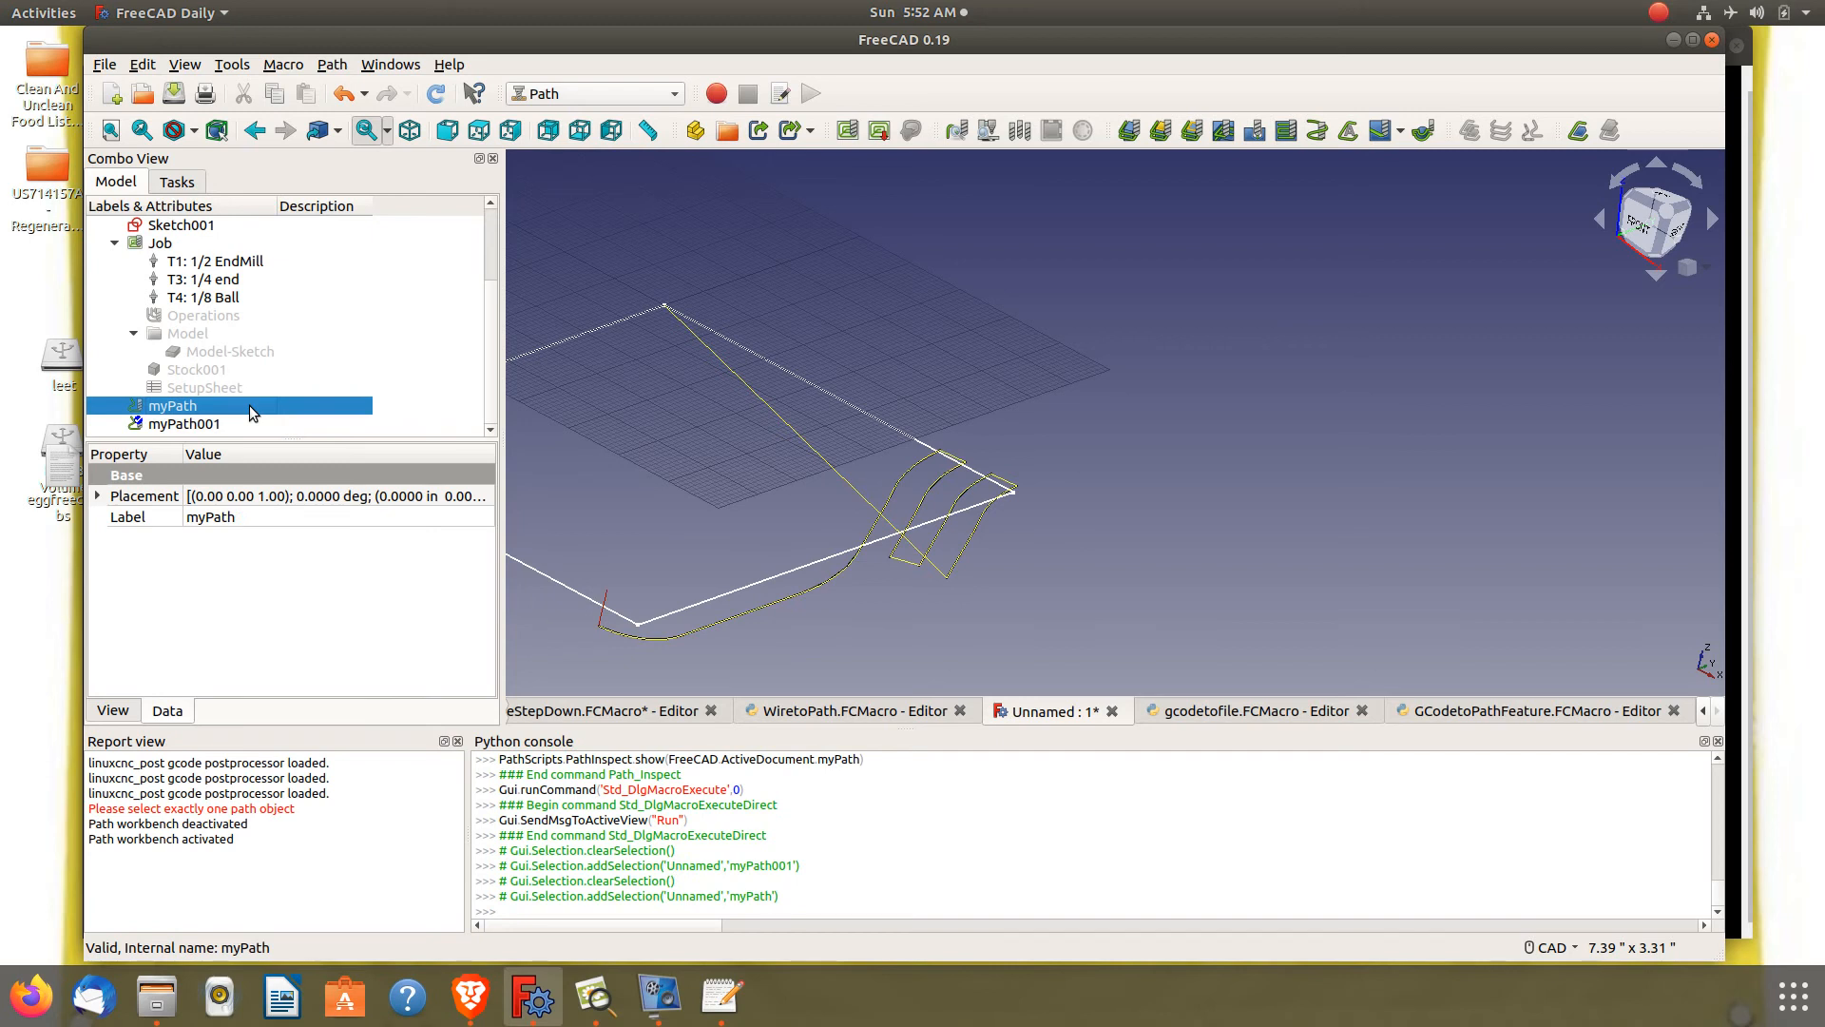
key("Delete")
left_click(236, 428)
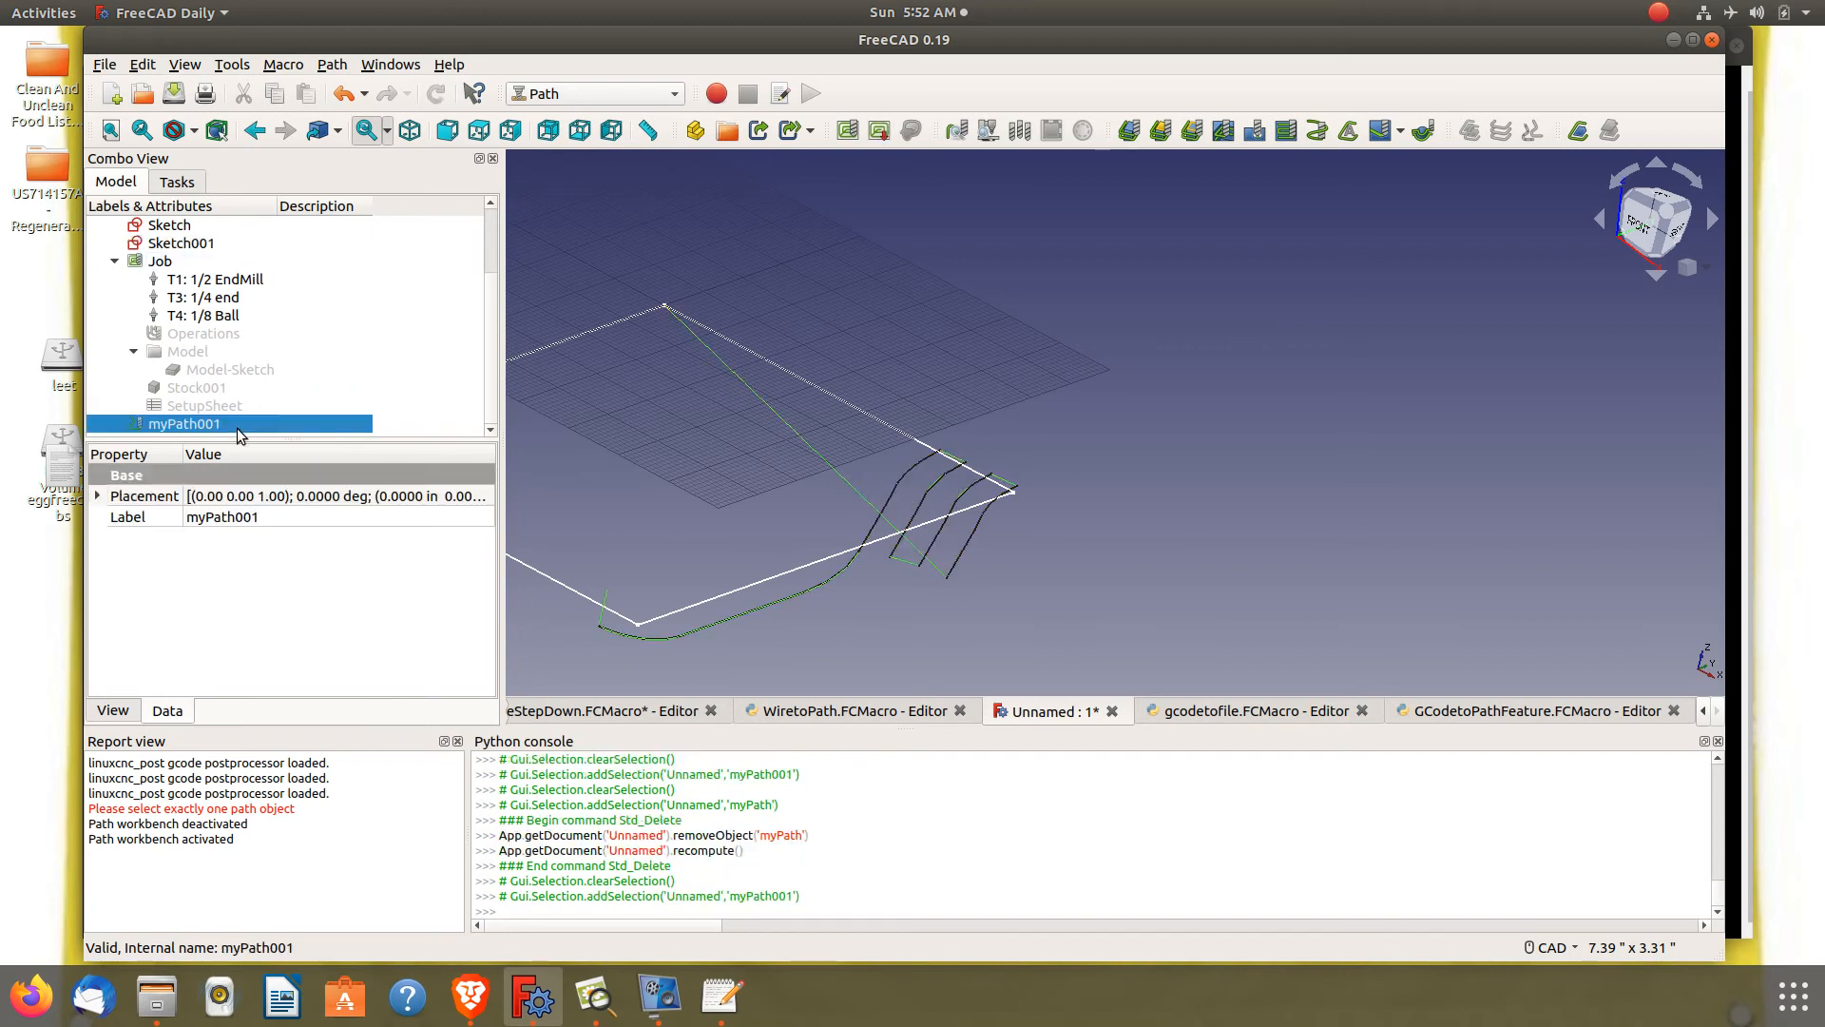
right_click(239, 433)
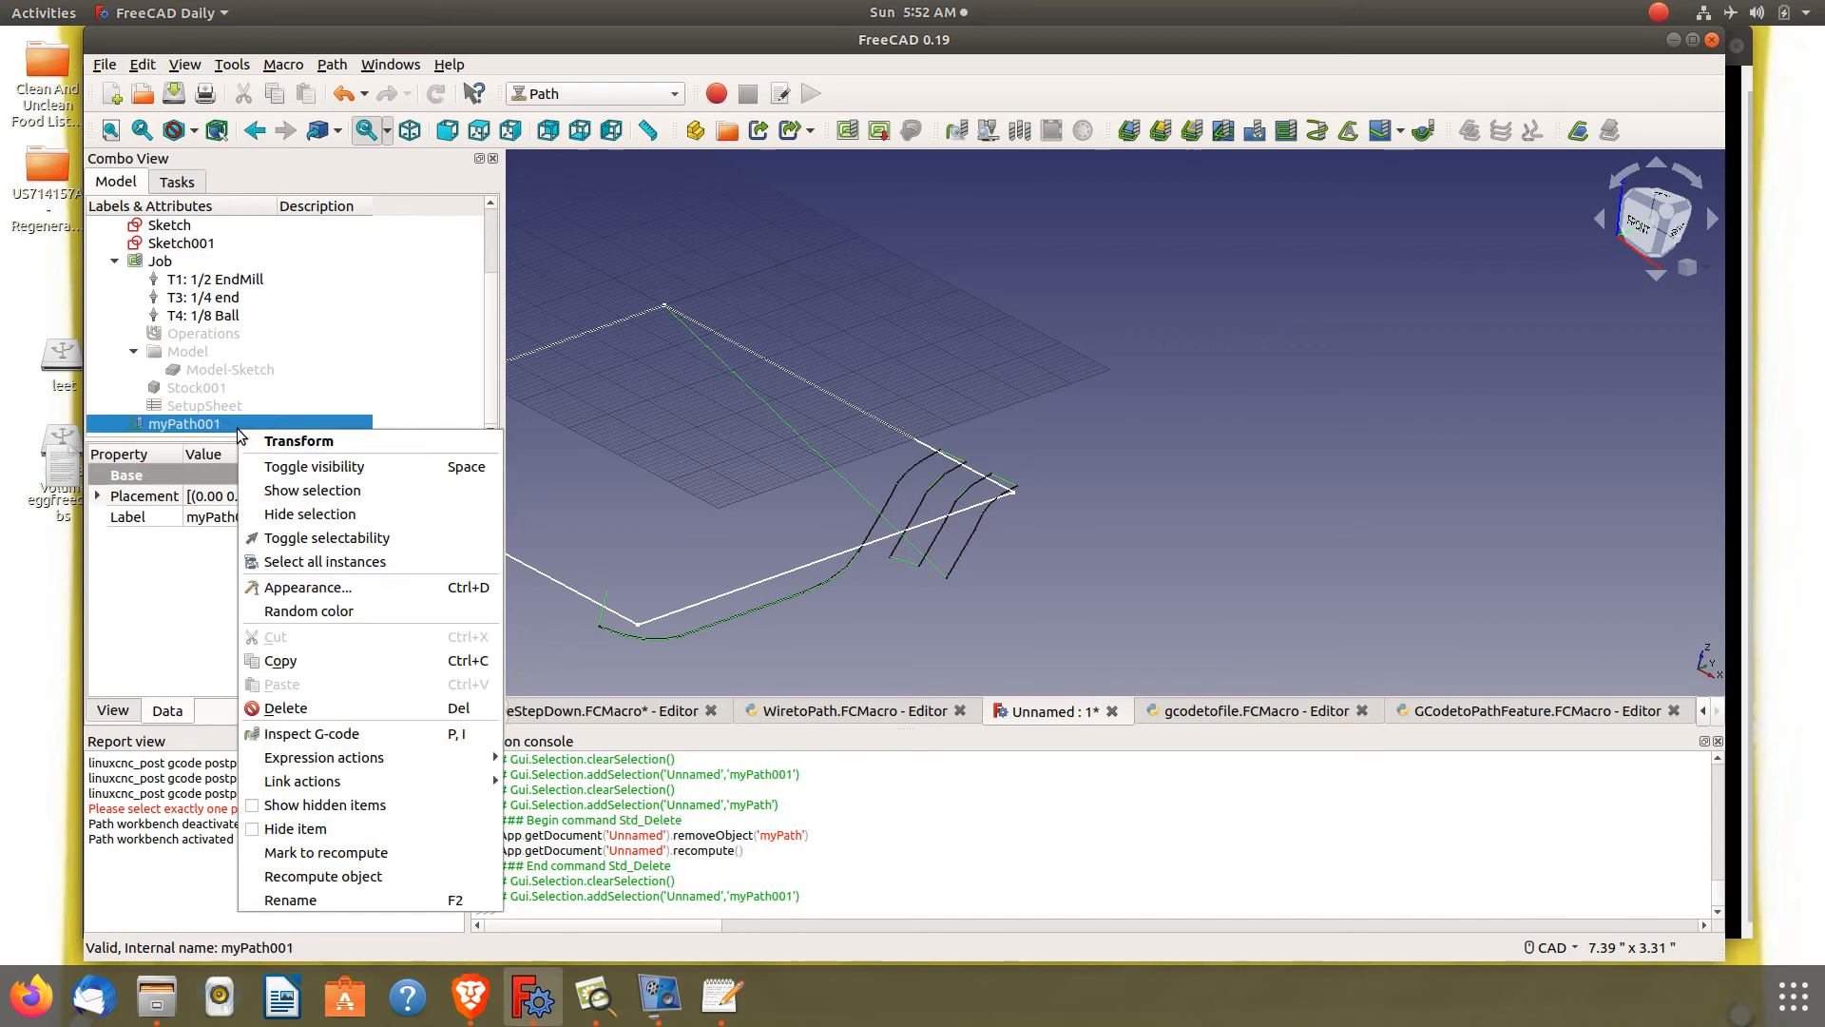
left_click(909, 339)
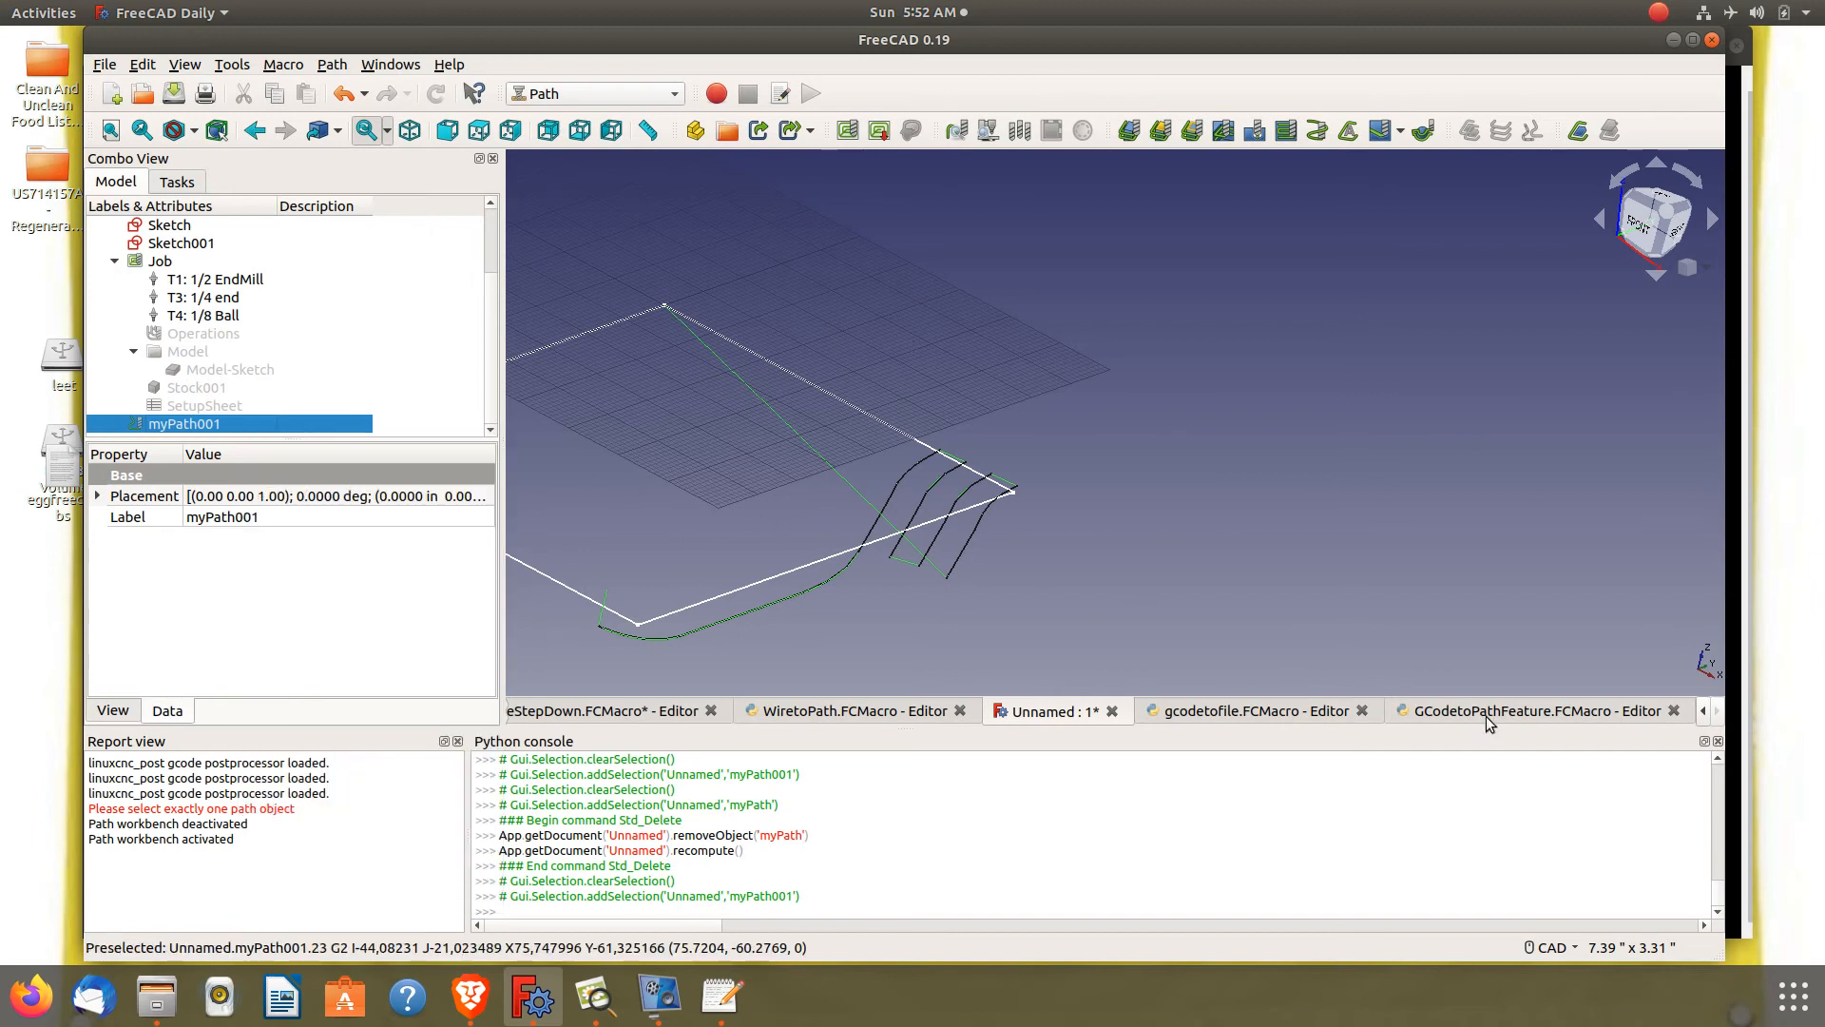
Close the GCodetoPathFeature and gcodetofile macros, and set p3 in PathFeatureStepDown to App.ActiveDocument.myPath001.Path
left_click(1673, 710)
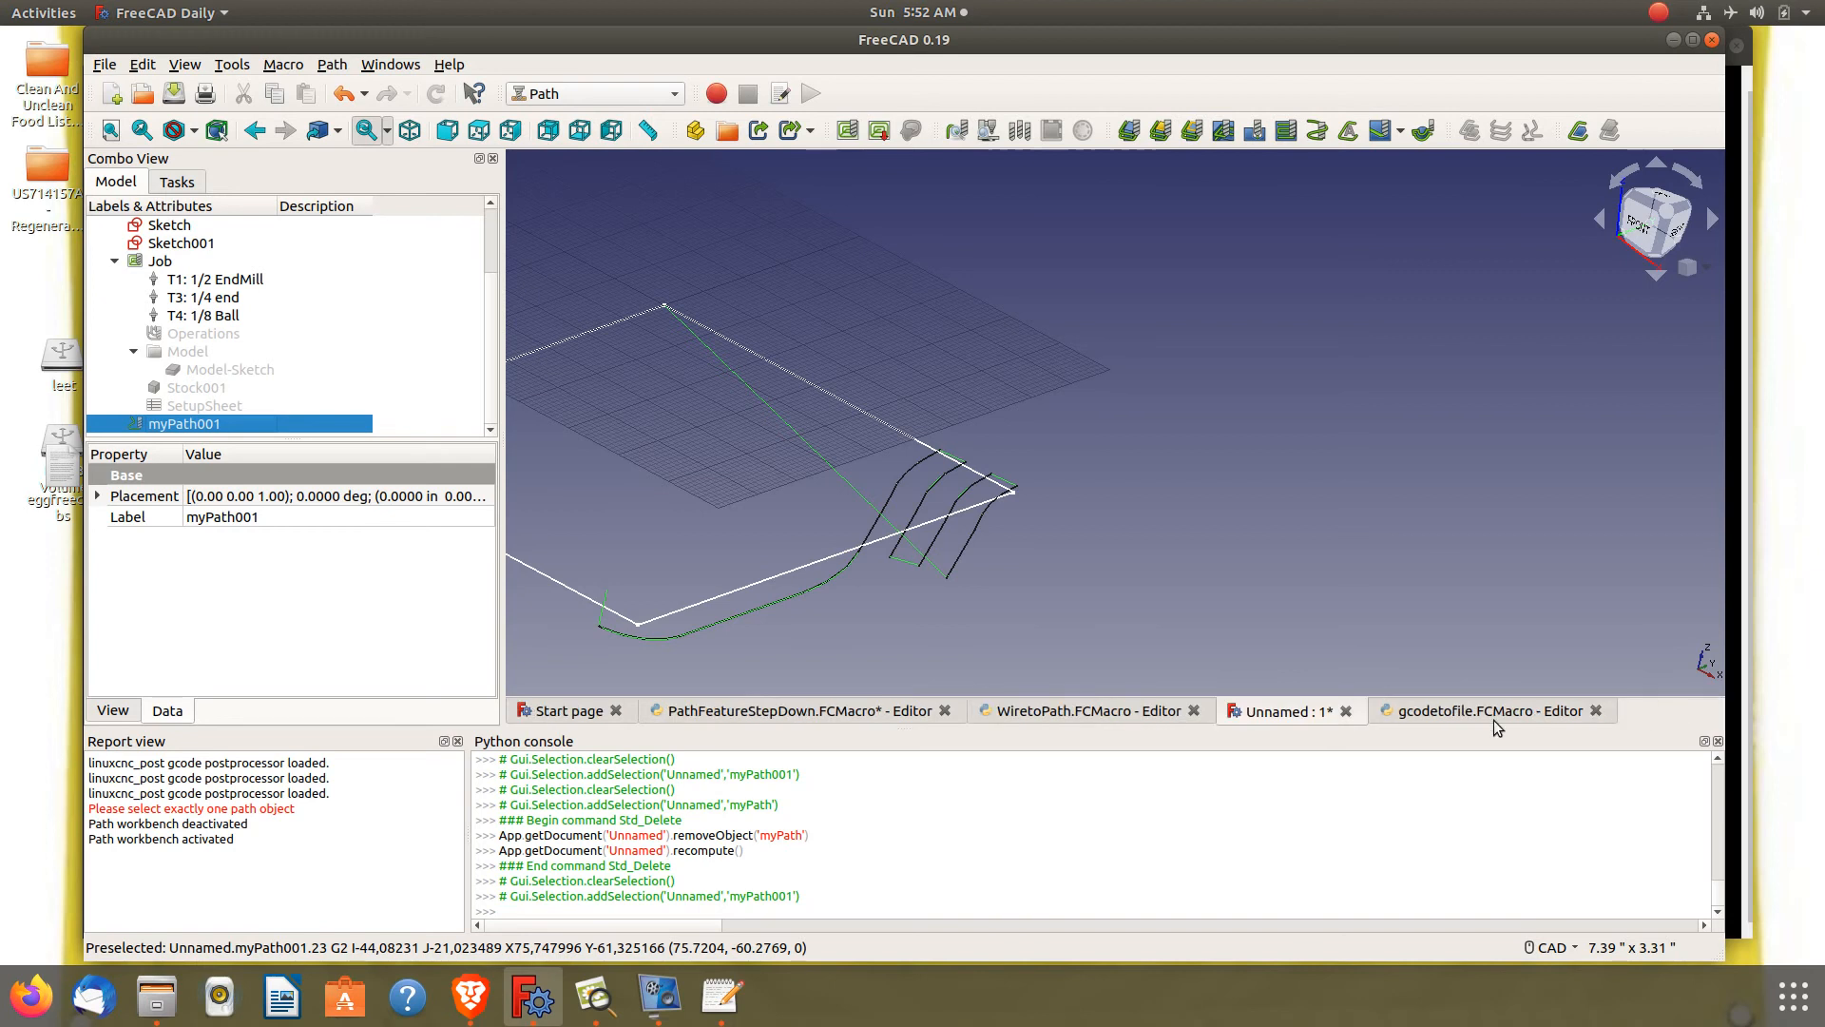
left_click(1596, 710)
left_click(756, 711)
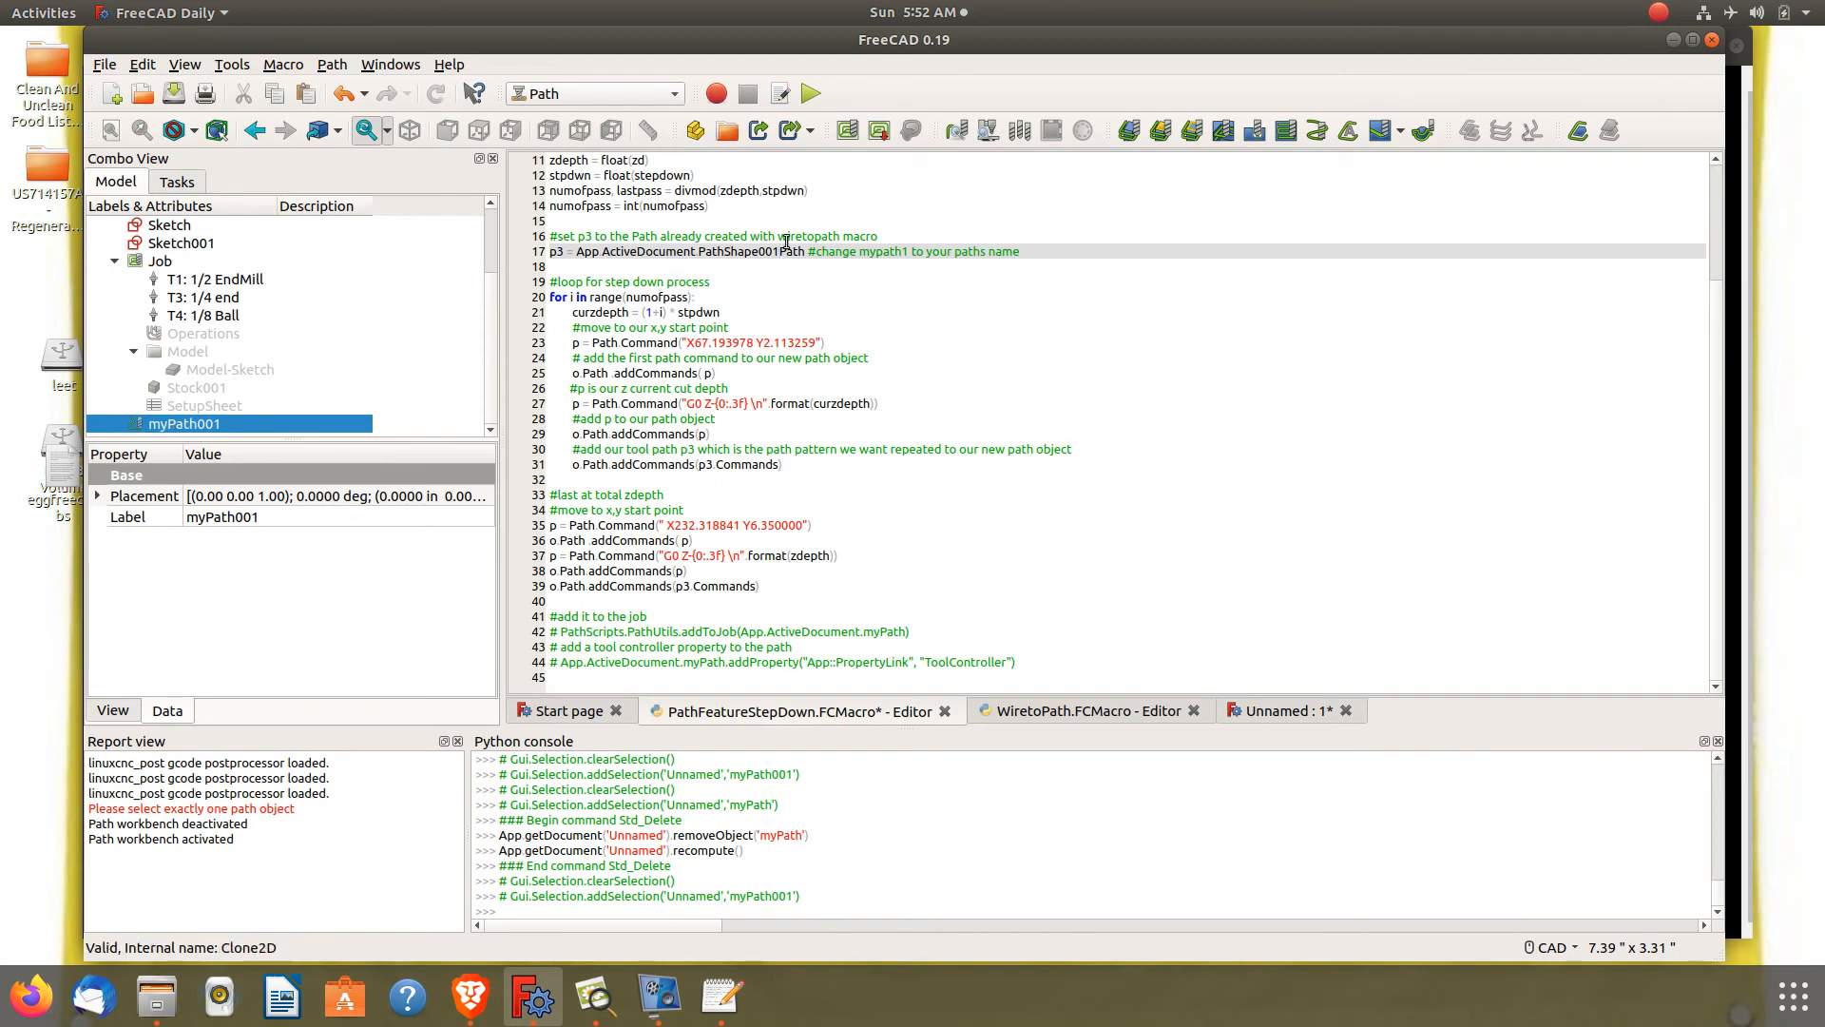
left_click_drag(778, 248, 704, 247)
type("myPath001")
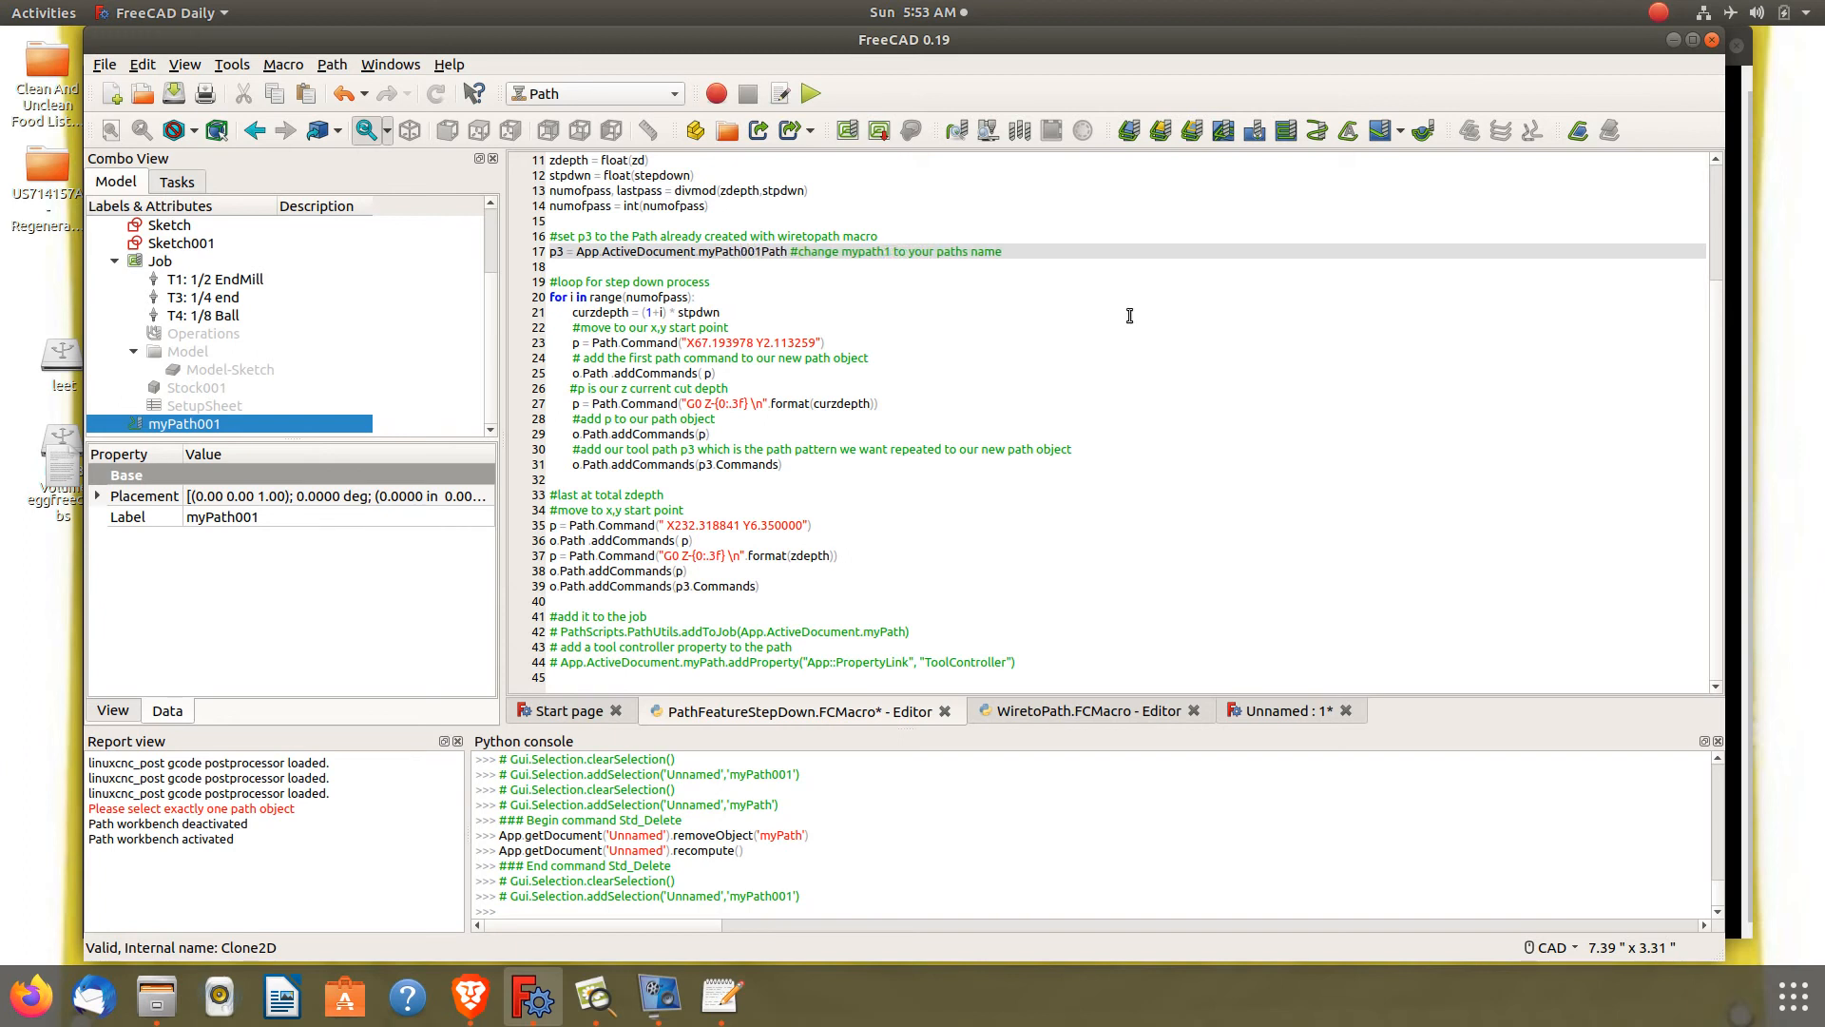
type(".")
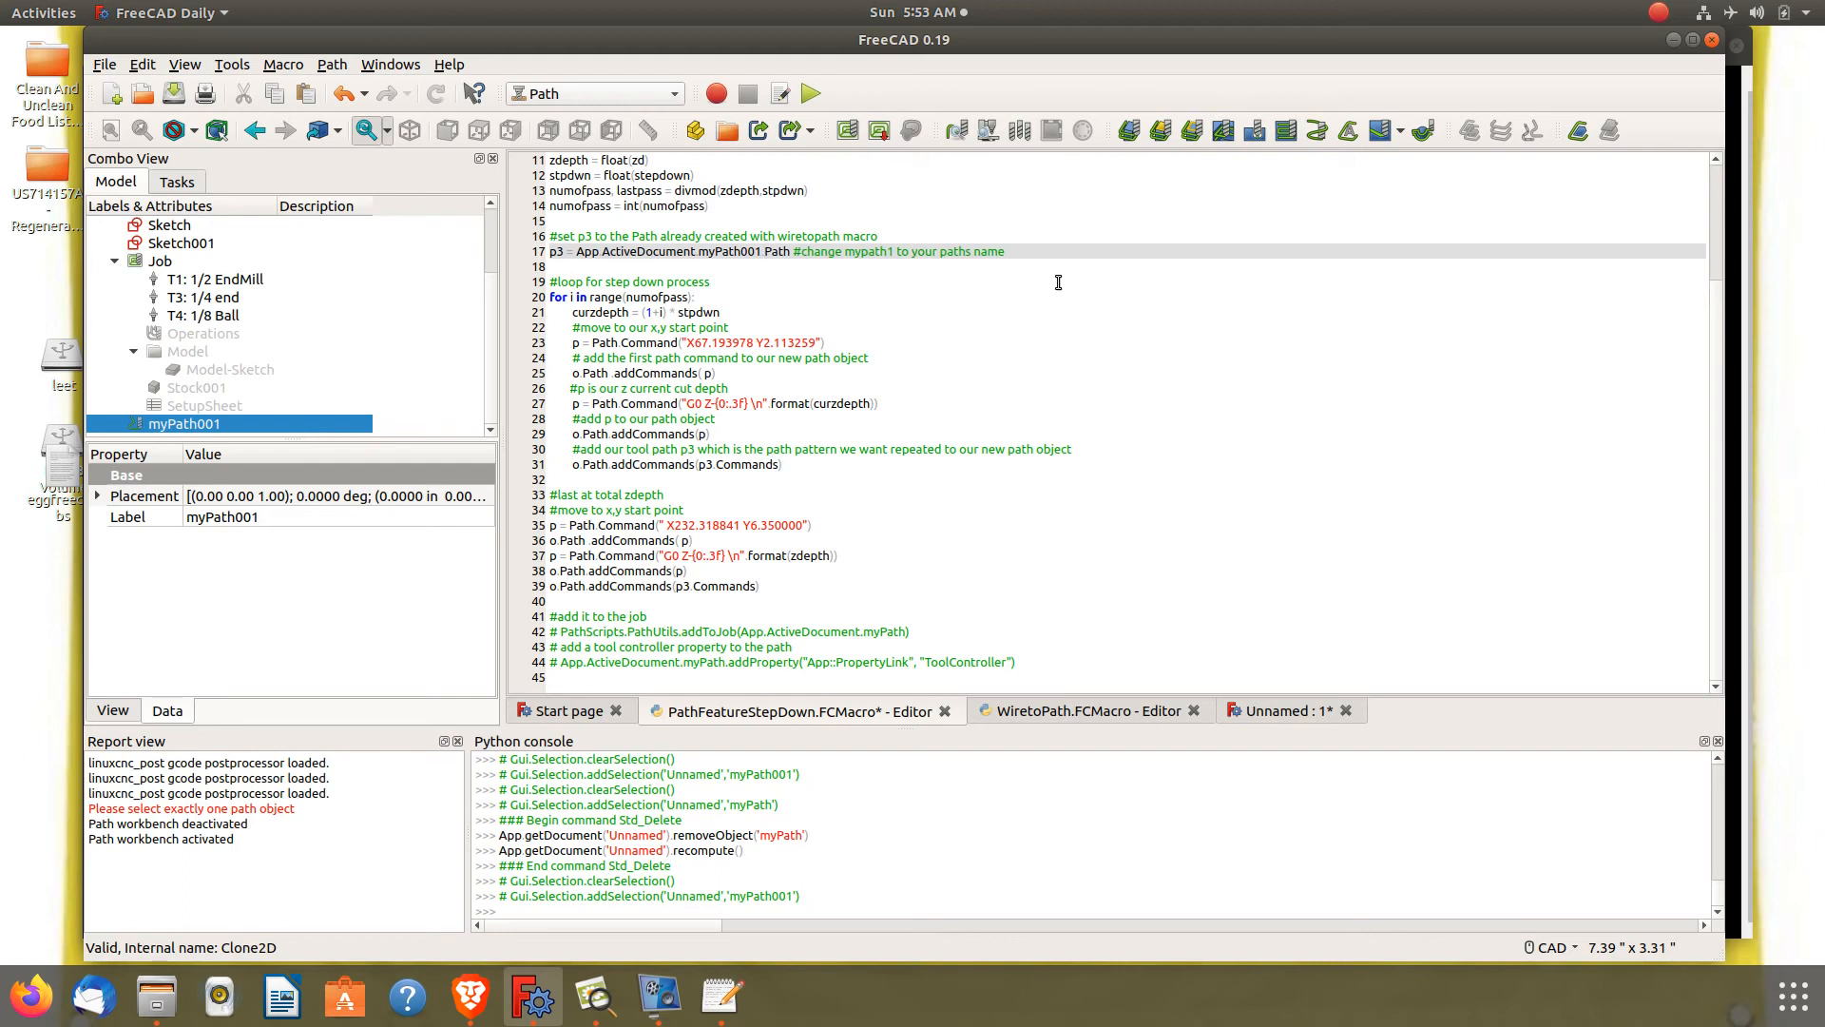
Inspect the G-code of myPath001 and copy its start coordinates X83.870100 Y-34.951994 from the first G0 line
left_click(693, 342)
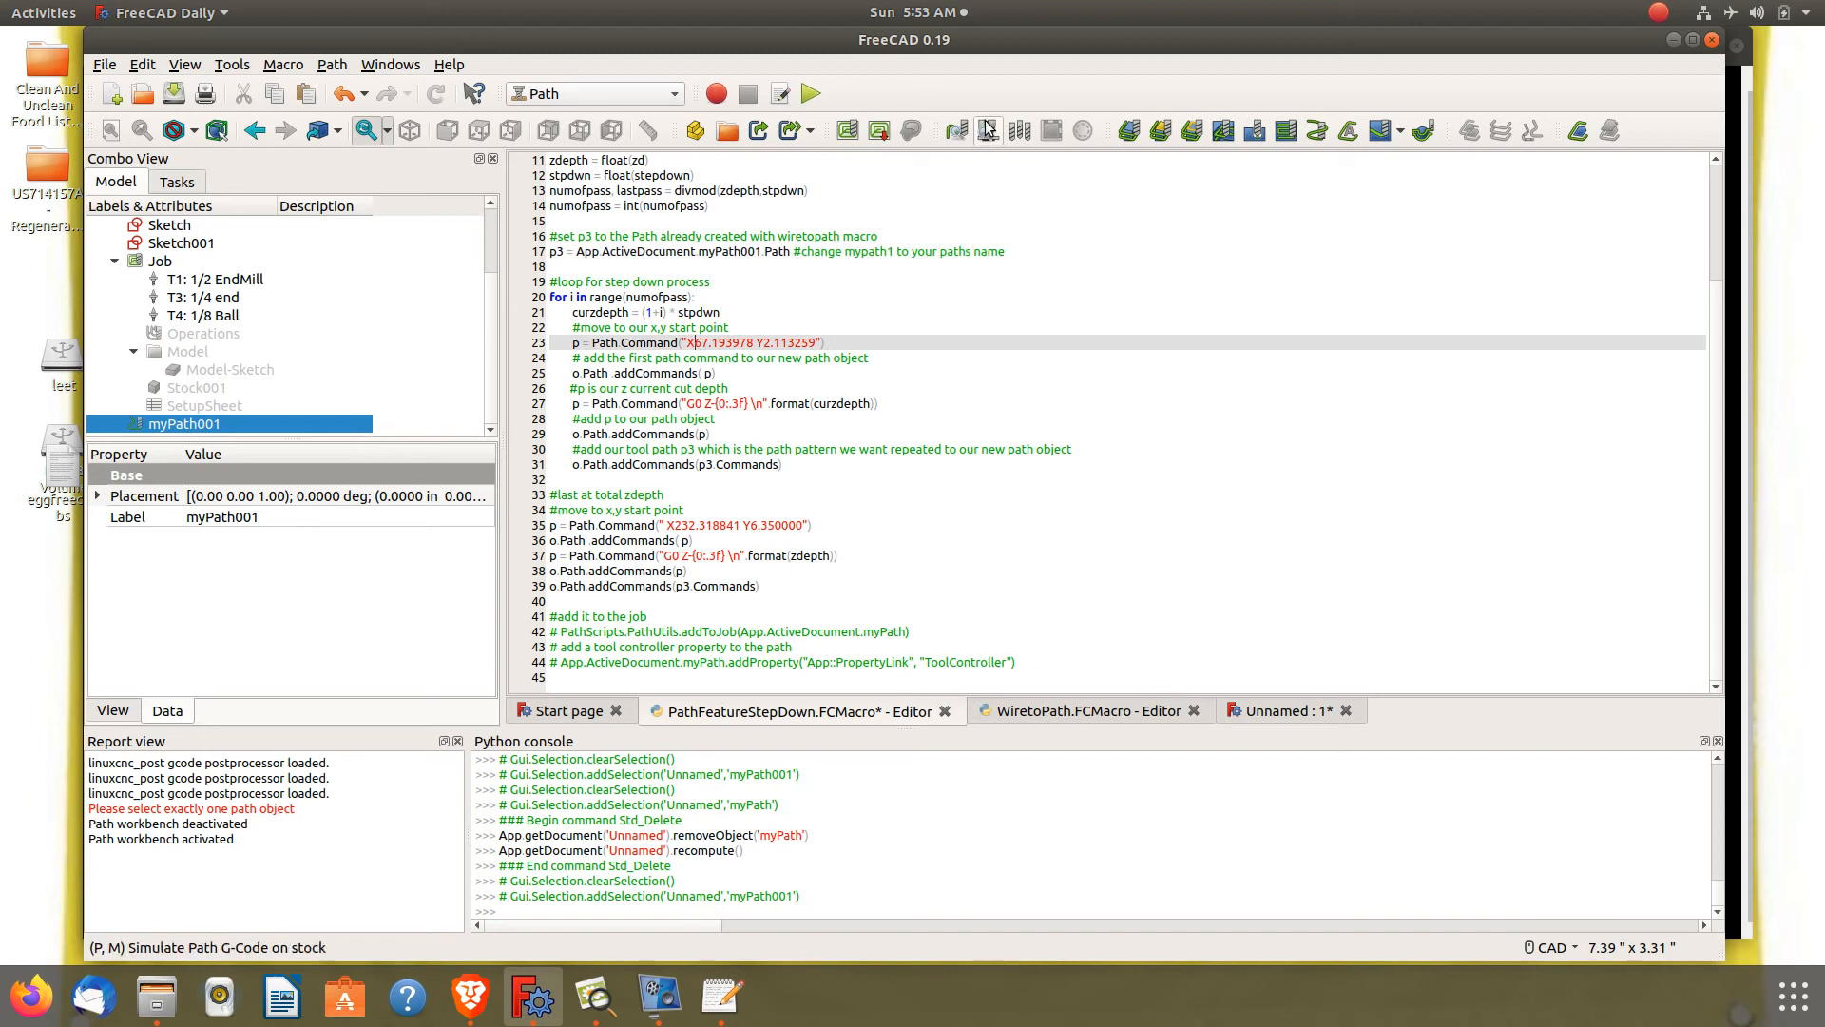
left_click(958, 131)
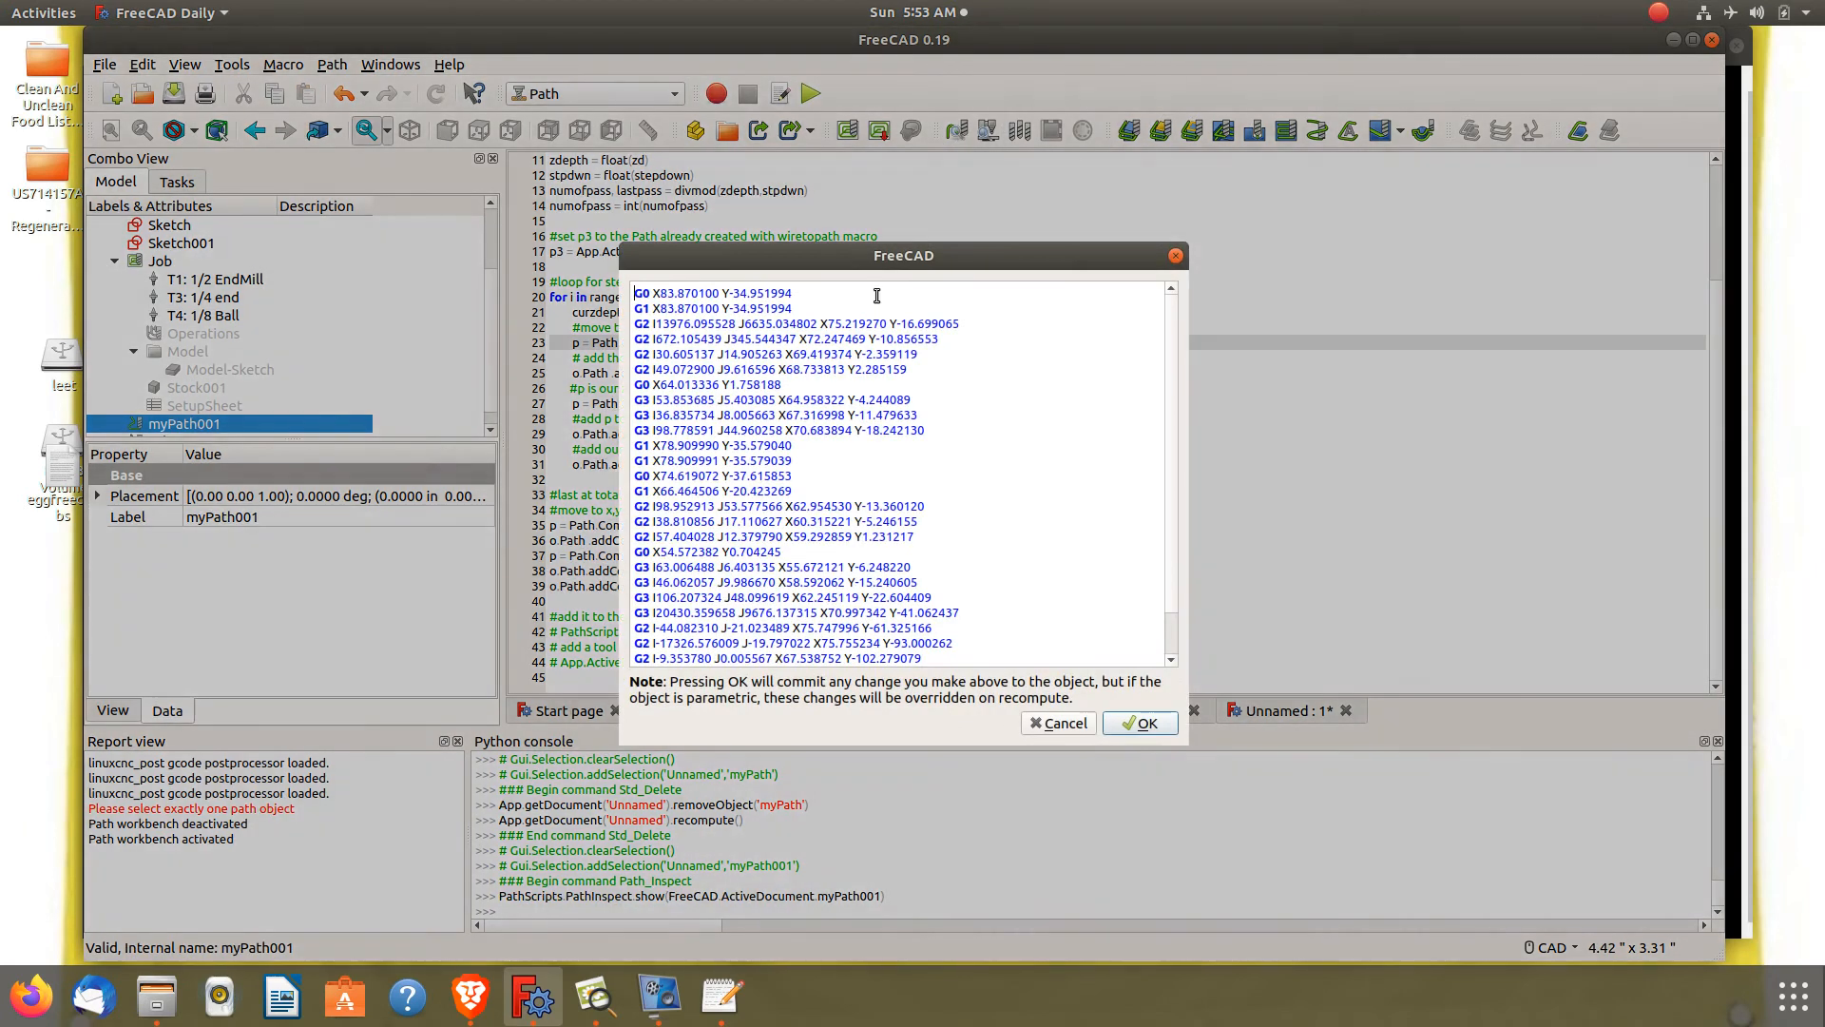
left_click_drag(792, 293, 668, 294)
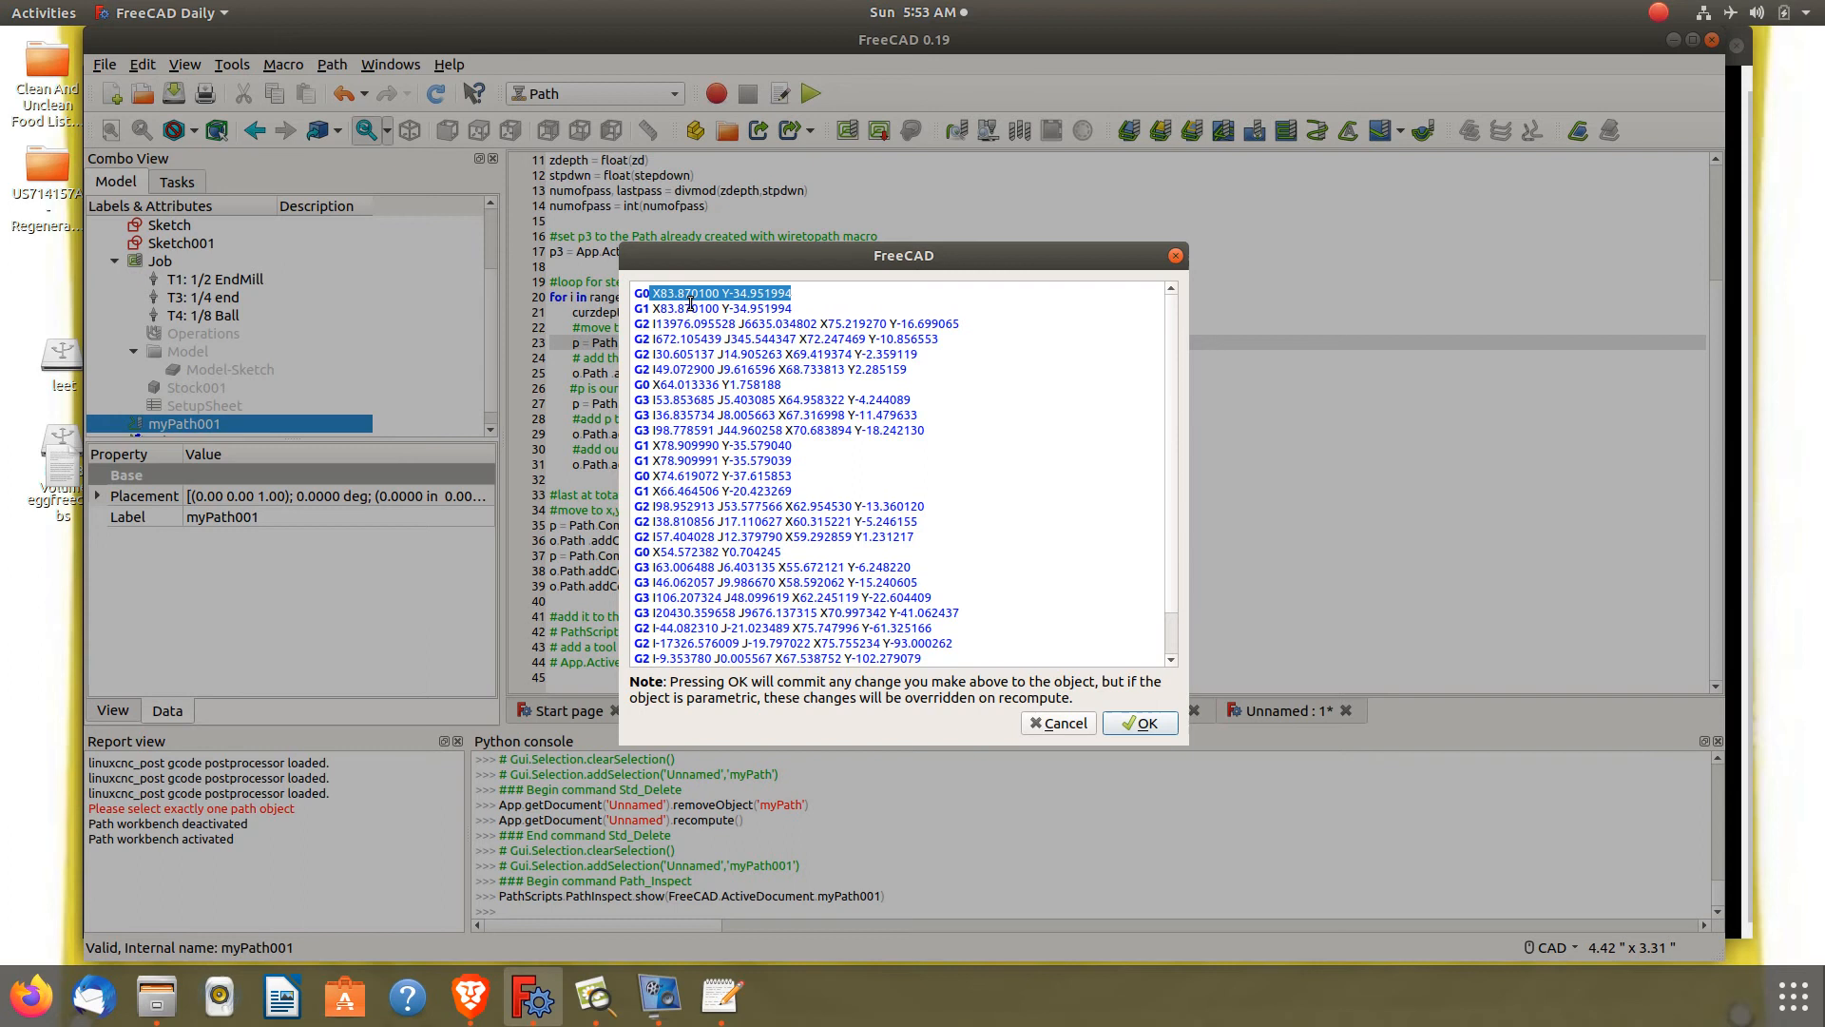
right_click(694, 295)
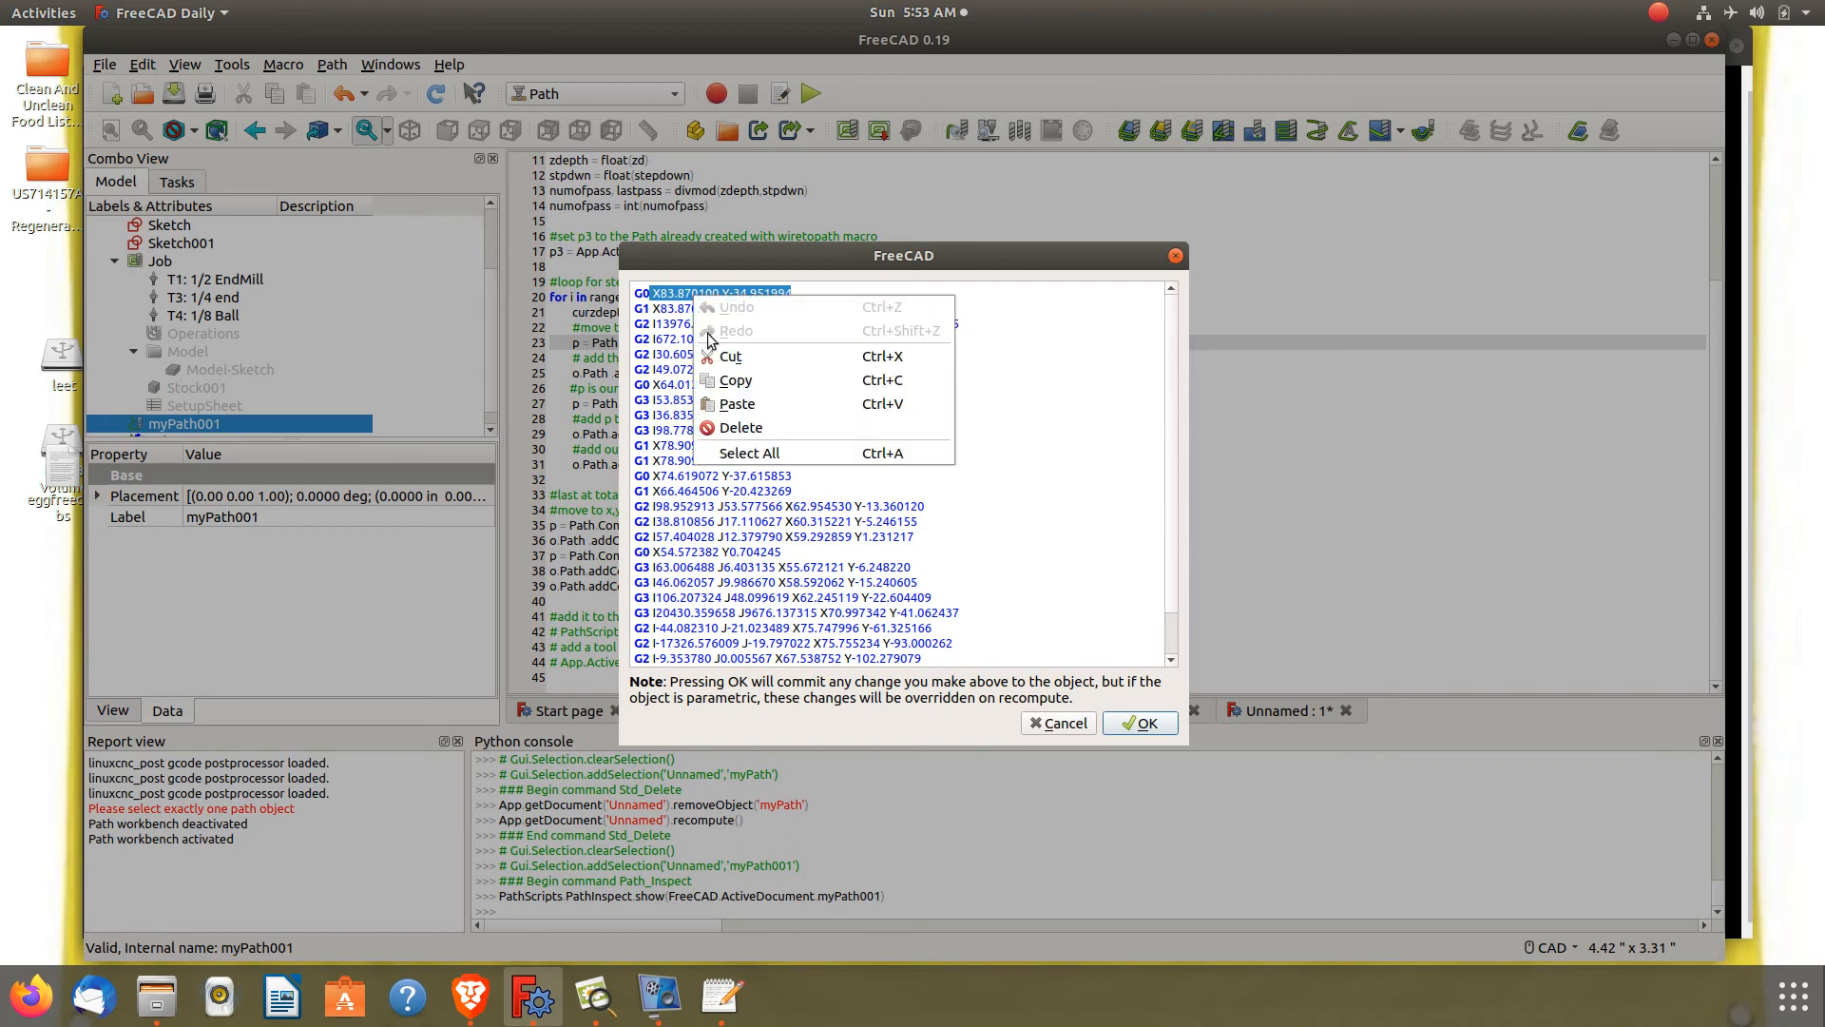
left_click(730, 372)
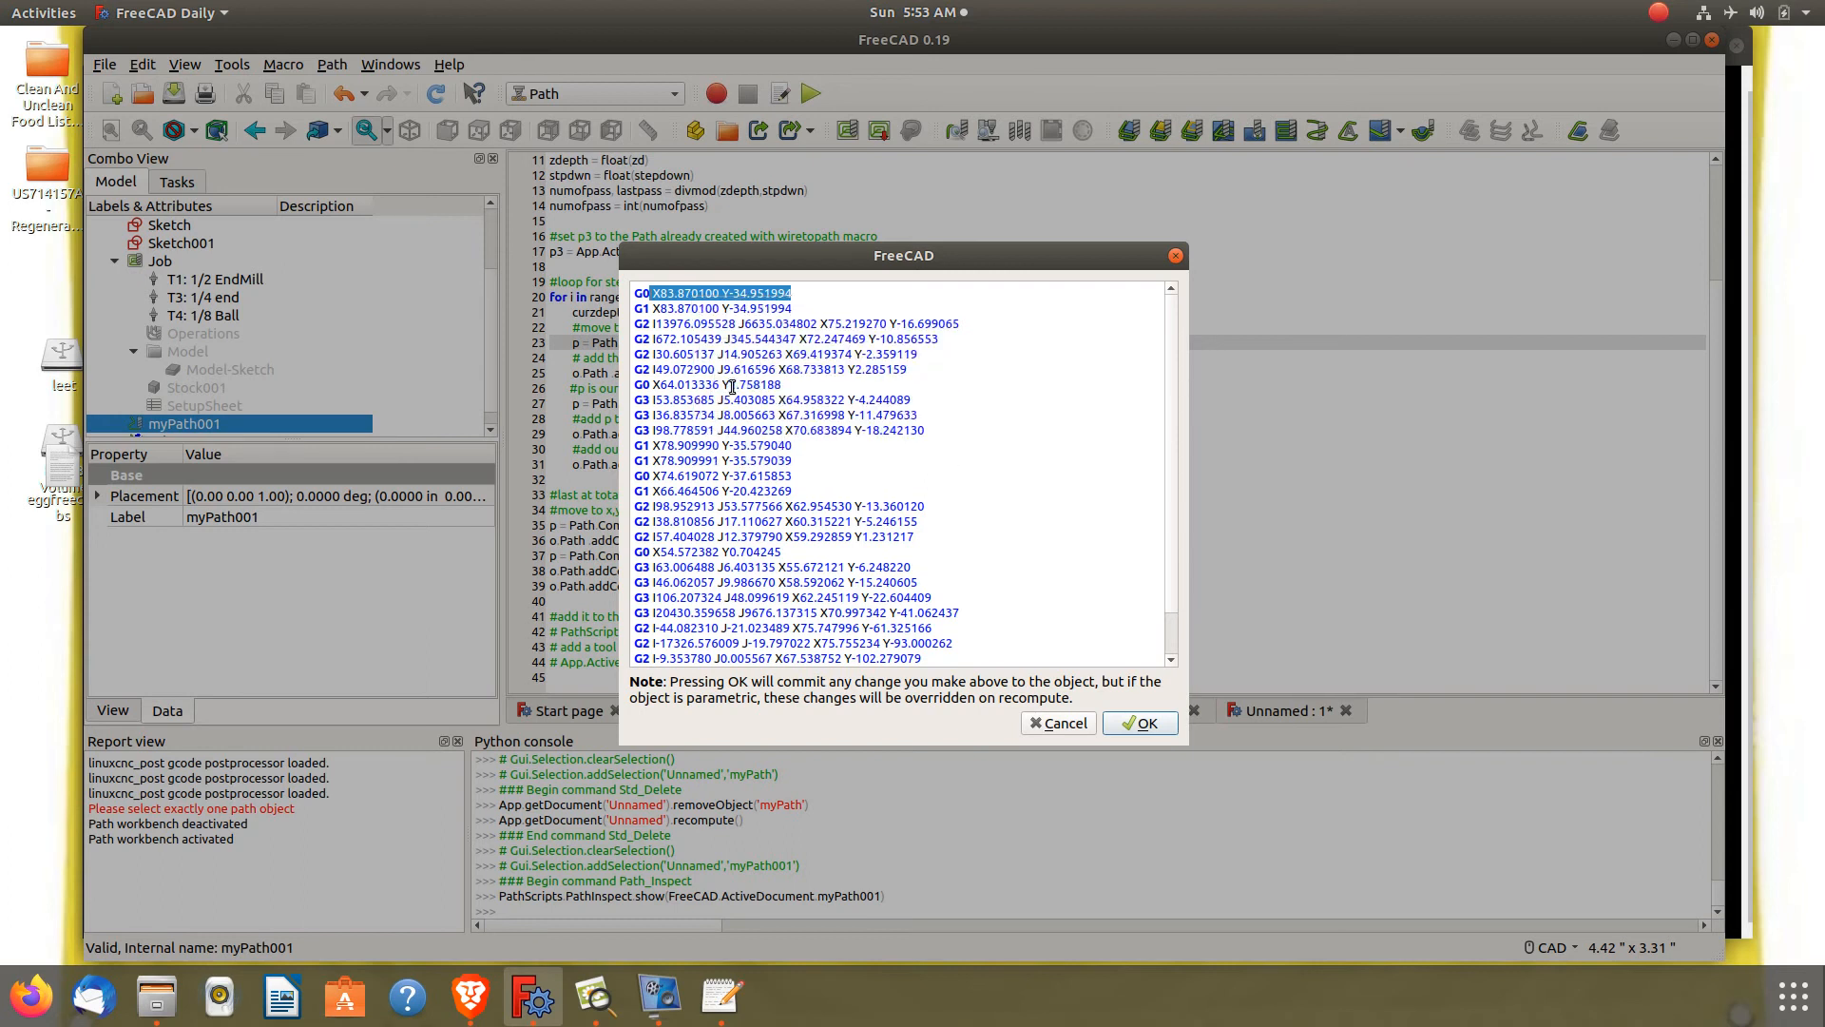
left_click(1065, 724)
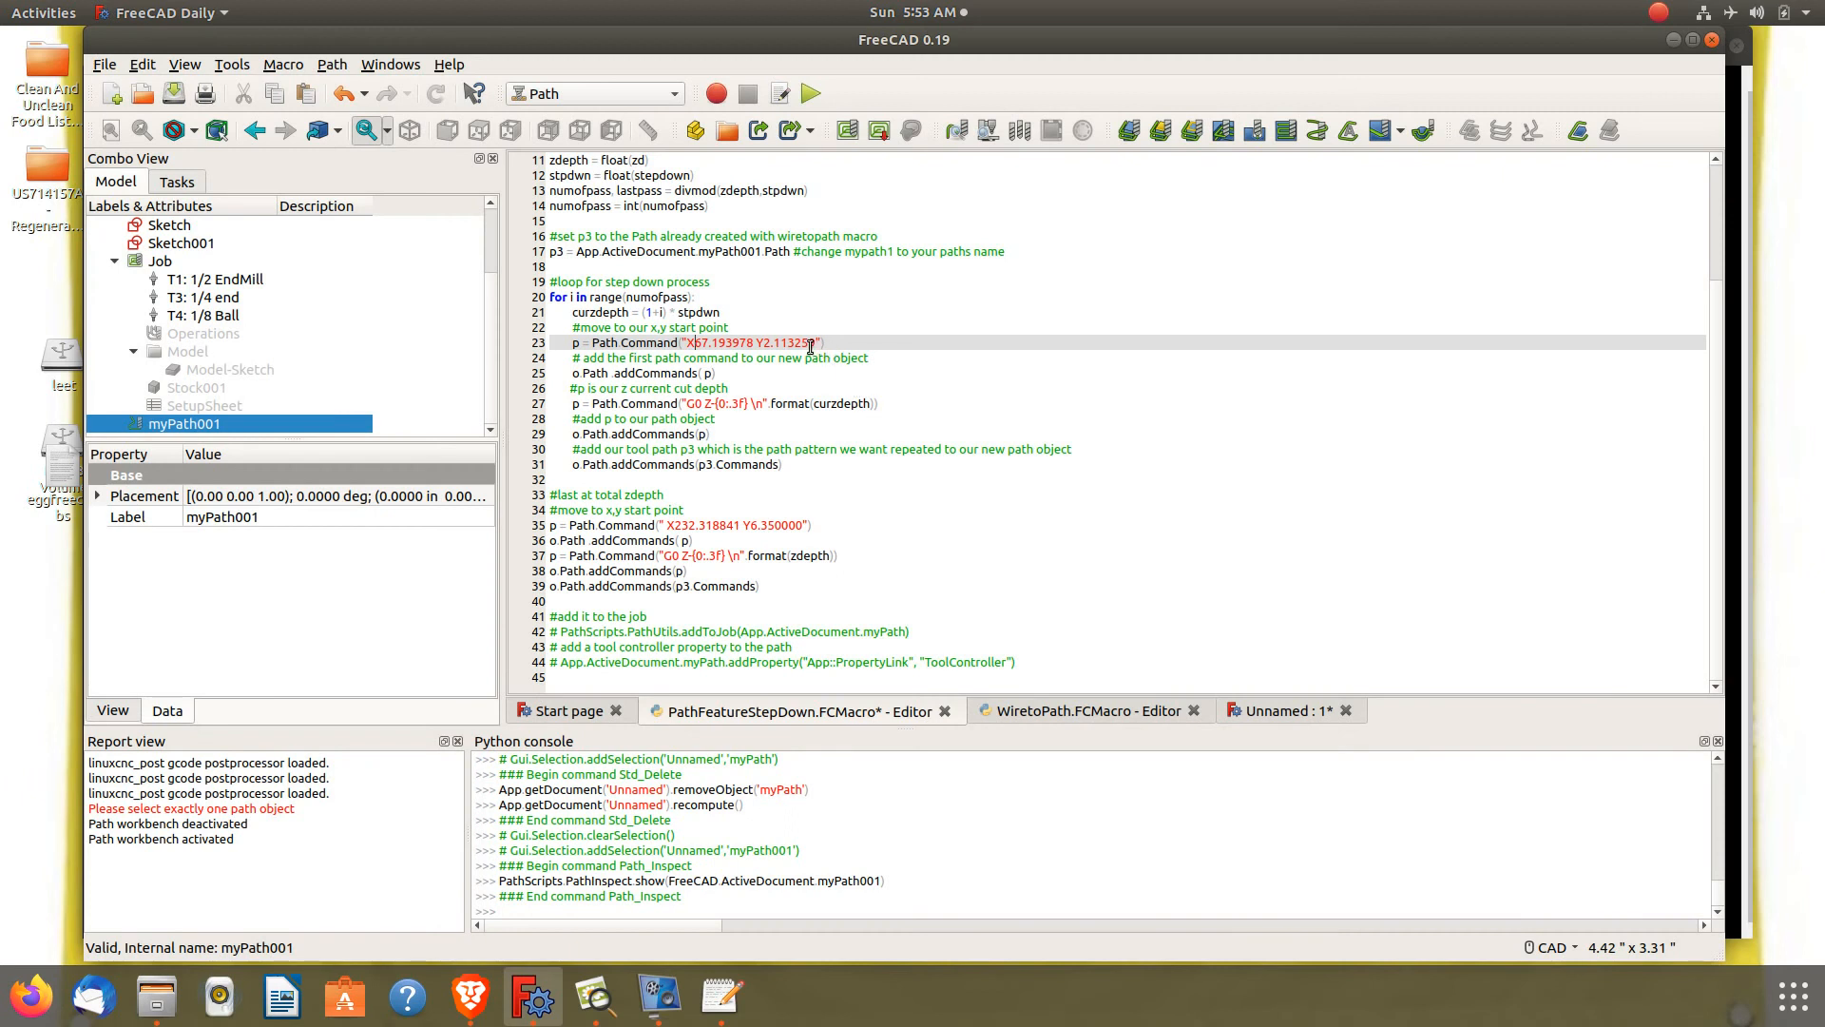
Replace the start coordinates in both the step-down loop and the final-depth Path.Command with X83.870100 Y-34.951994
left_click_drag(811, 343, 692, 347)
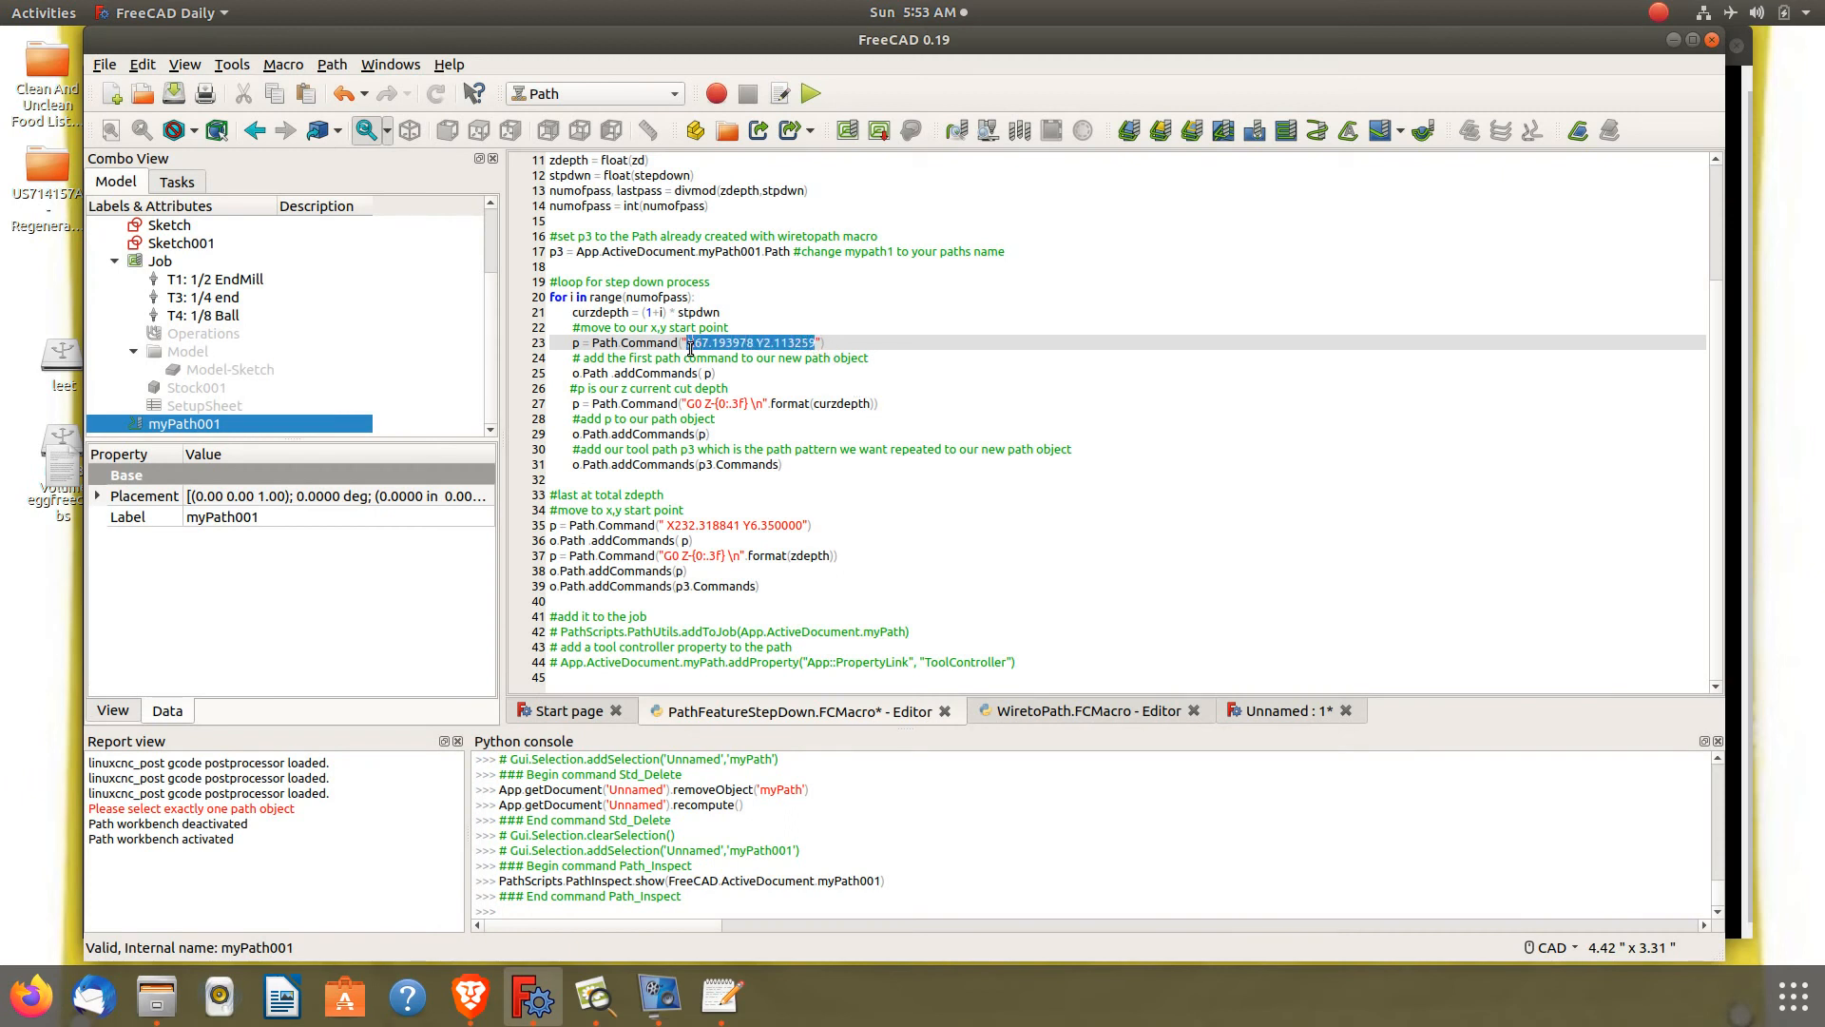
key("ctrl+v")
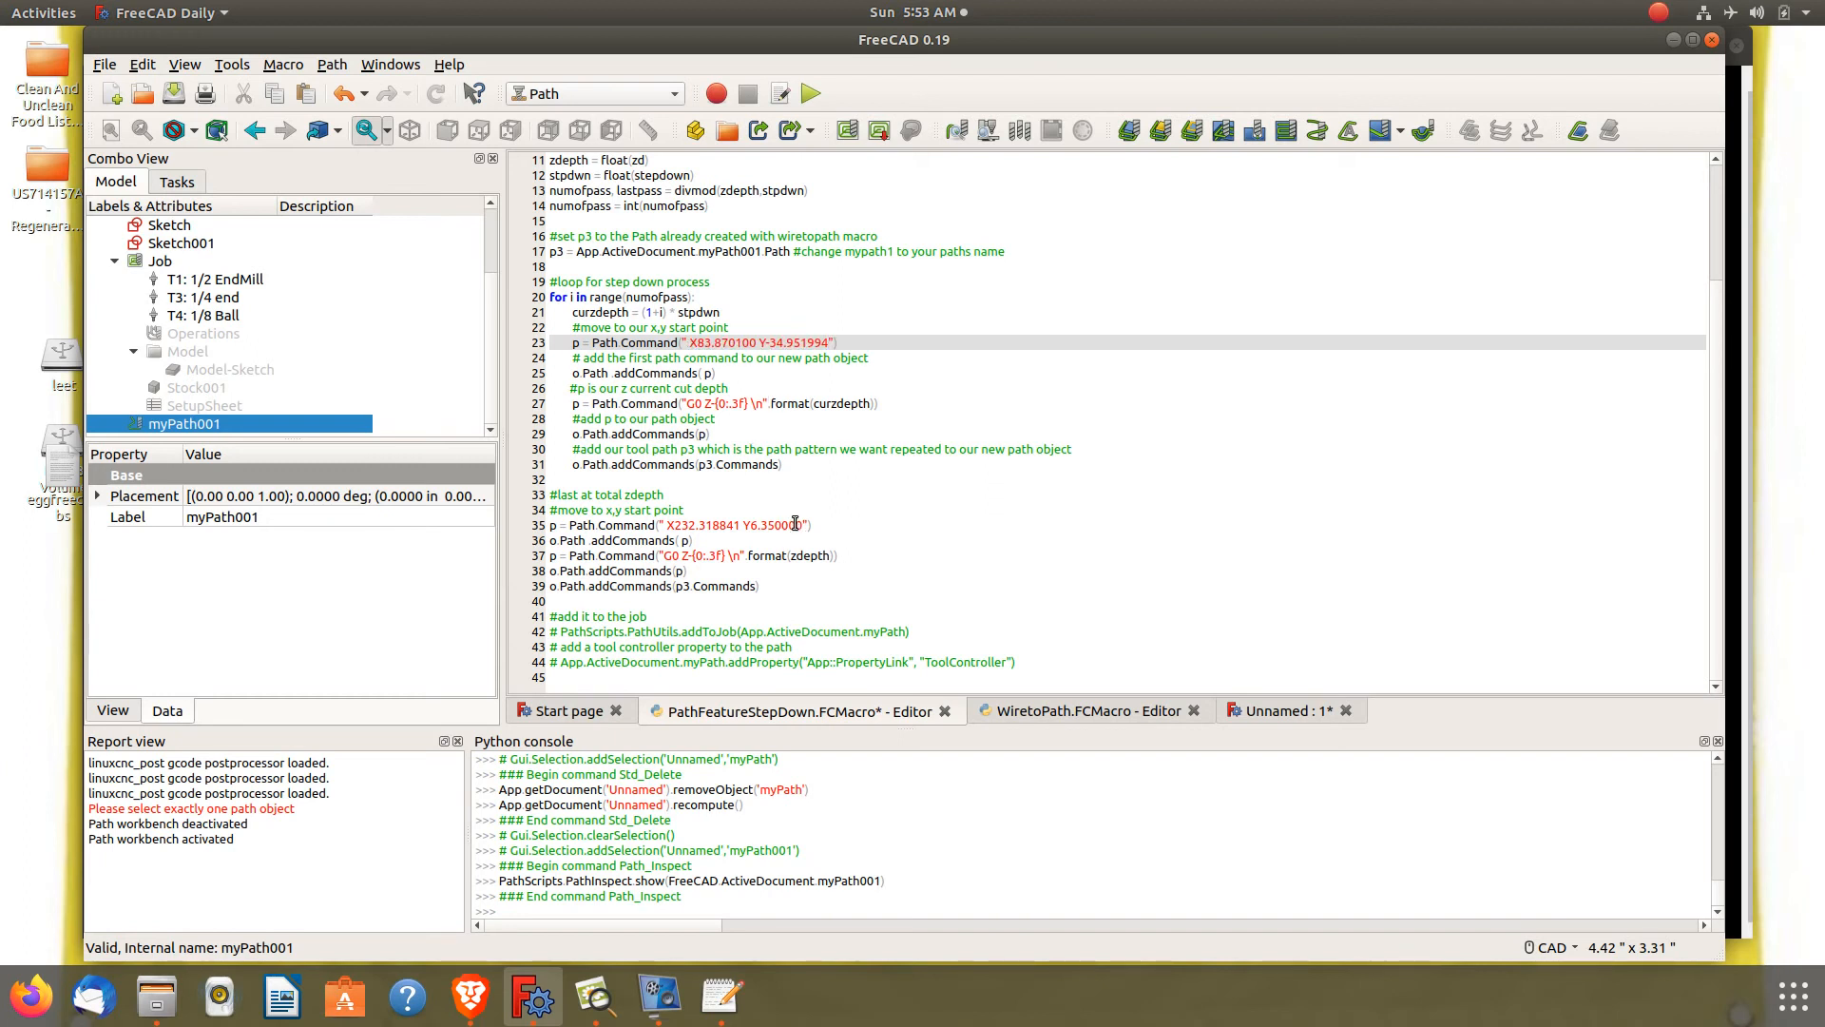
left_click_drag(801, 524, 671, 529)
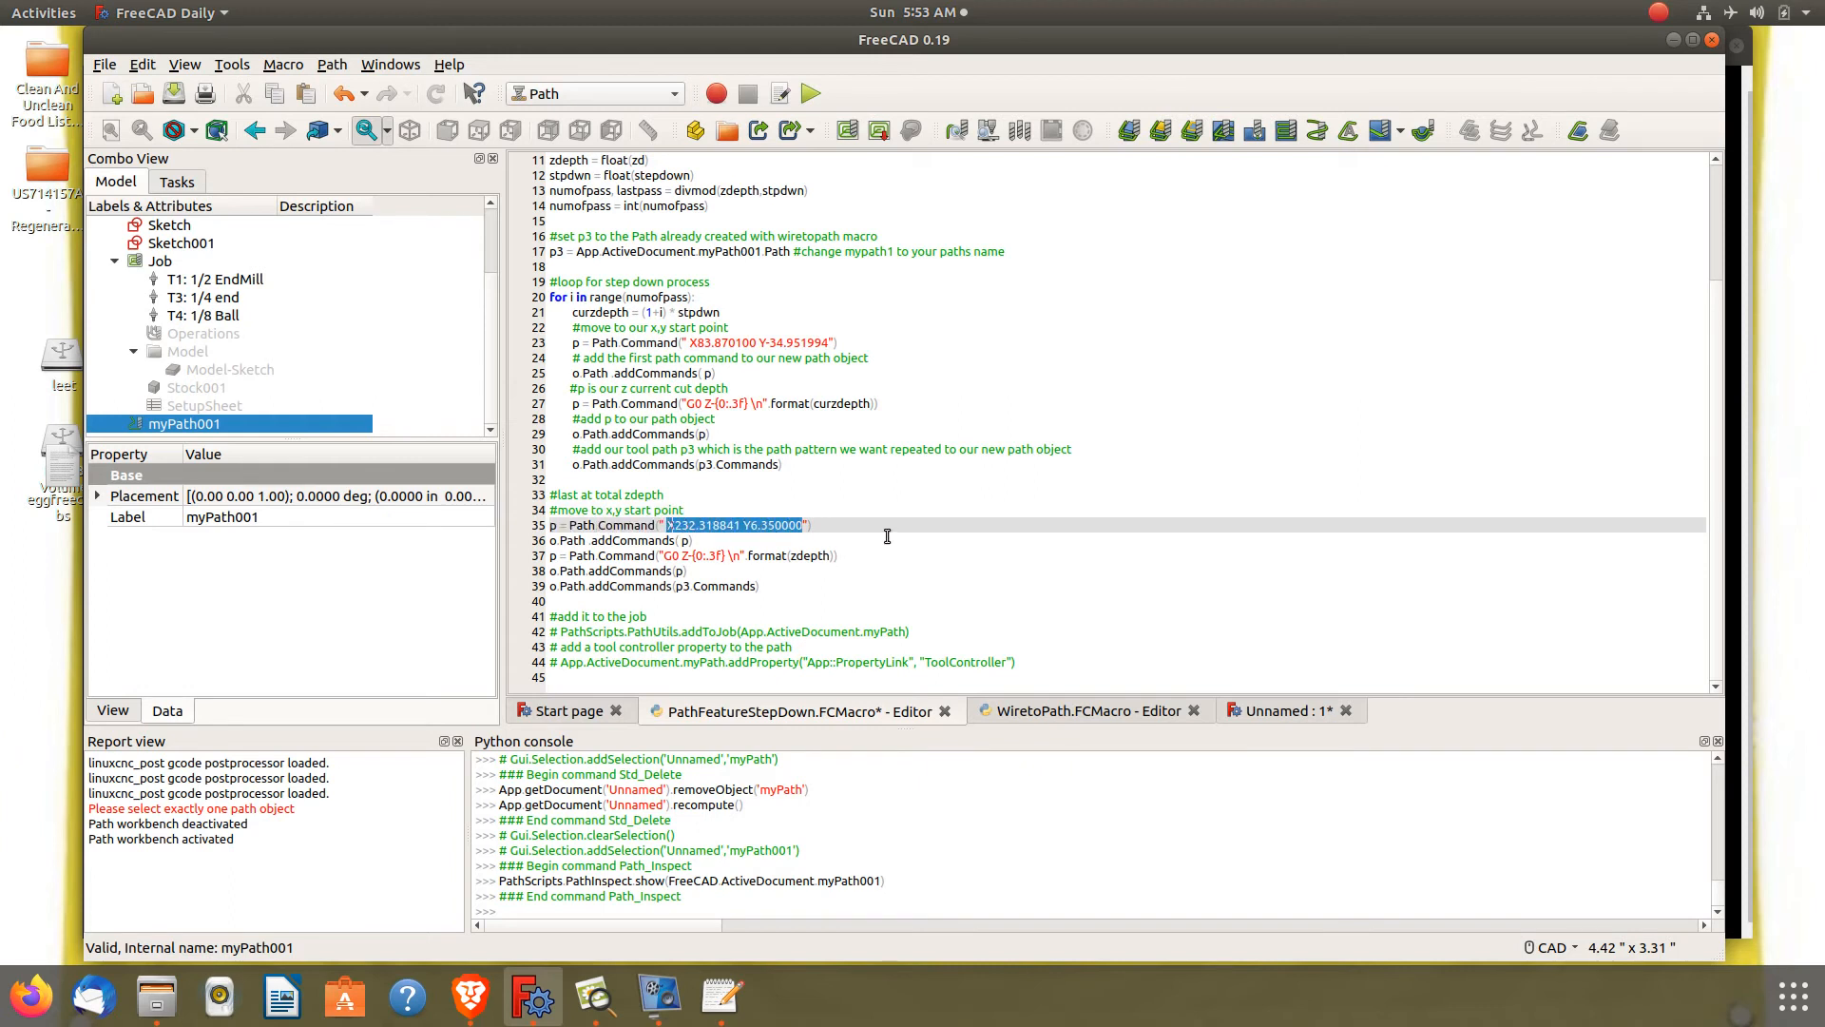
key("ctrl+v")
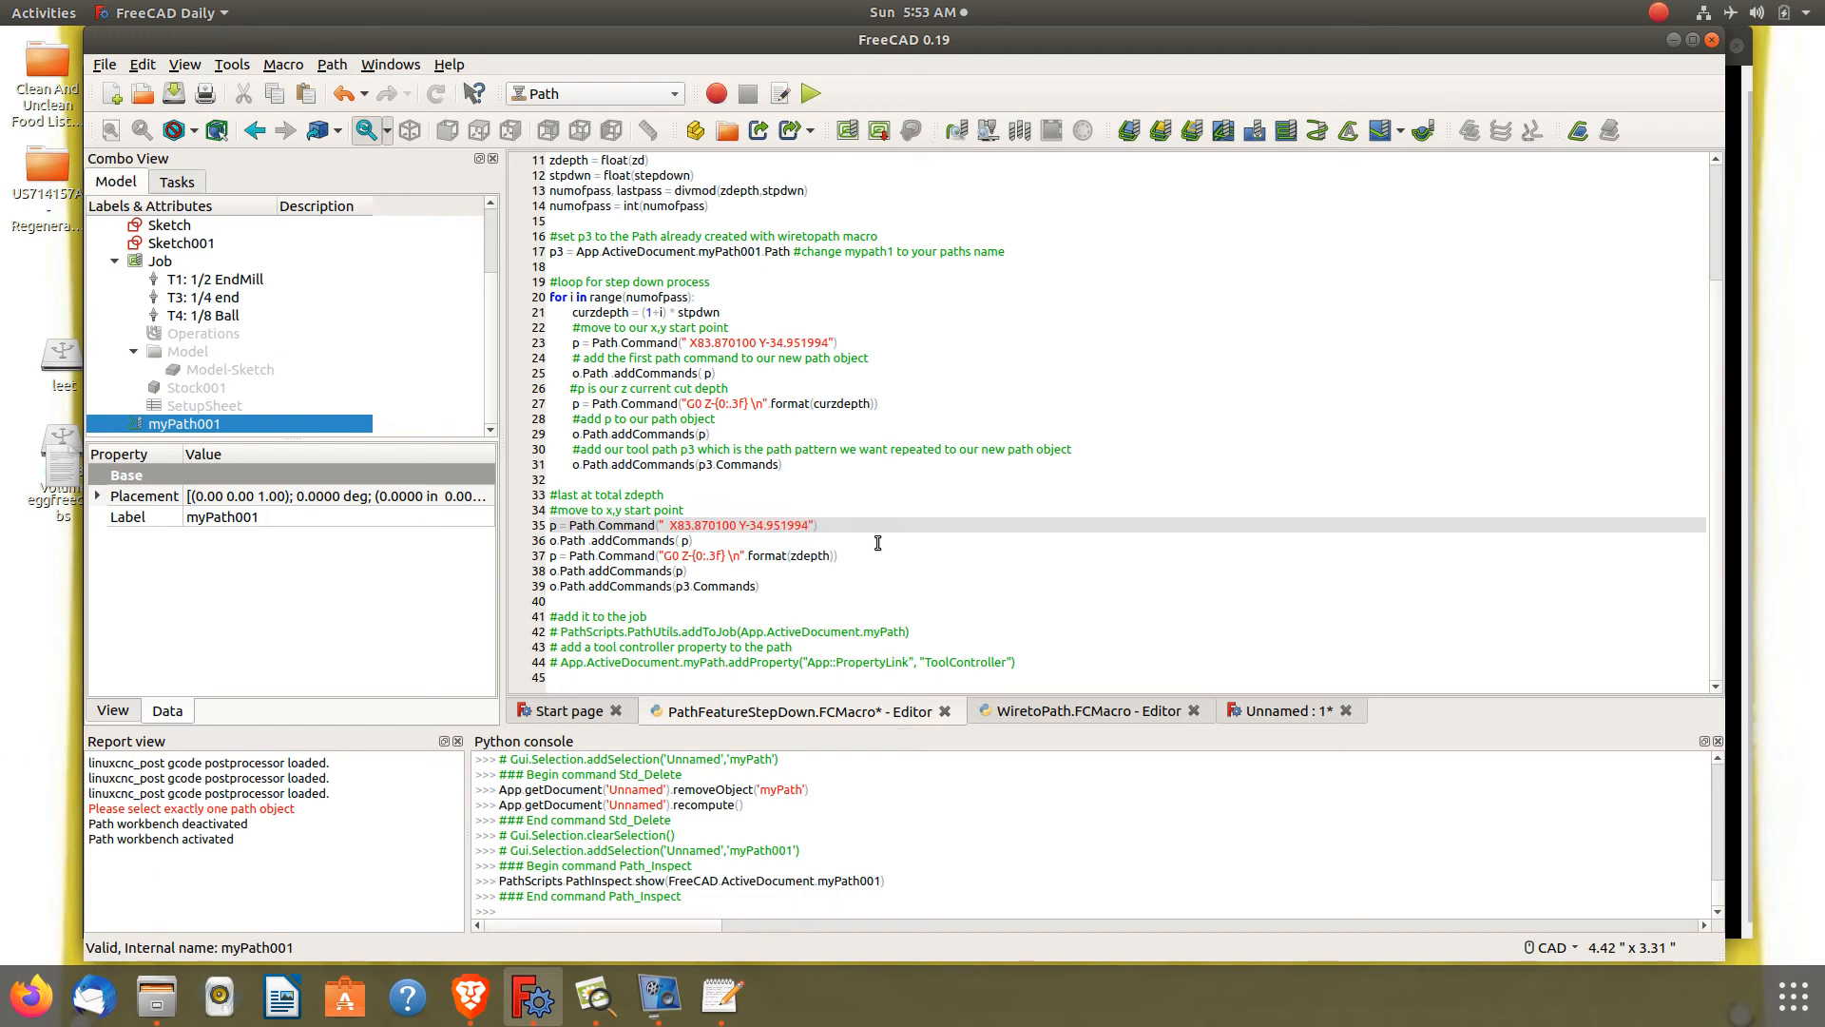
Run the PathFeatureStepDown macro with a Z cut depth of 9.525 and a step down of .635, and examine the stepped path in 3D
left_click(811, 93)
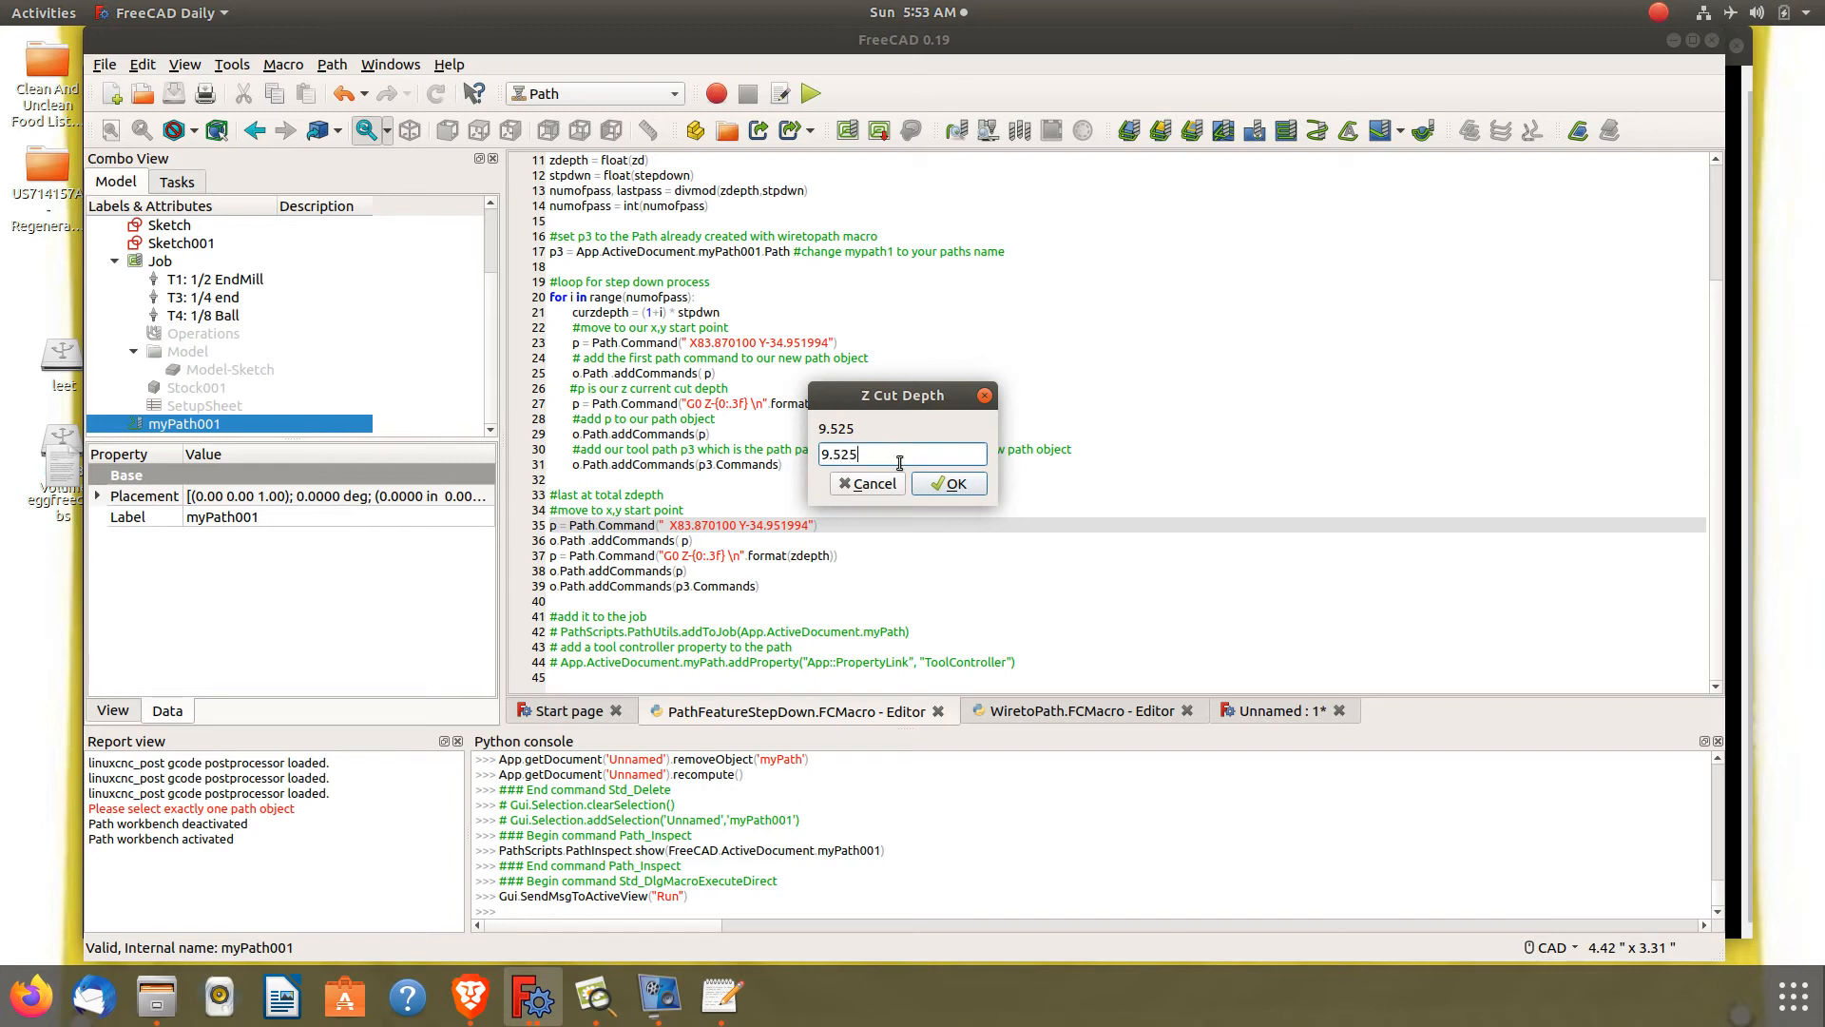
left_click(944, 483)
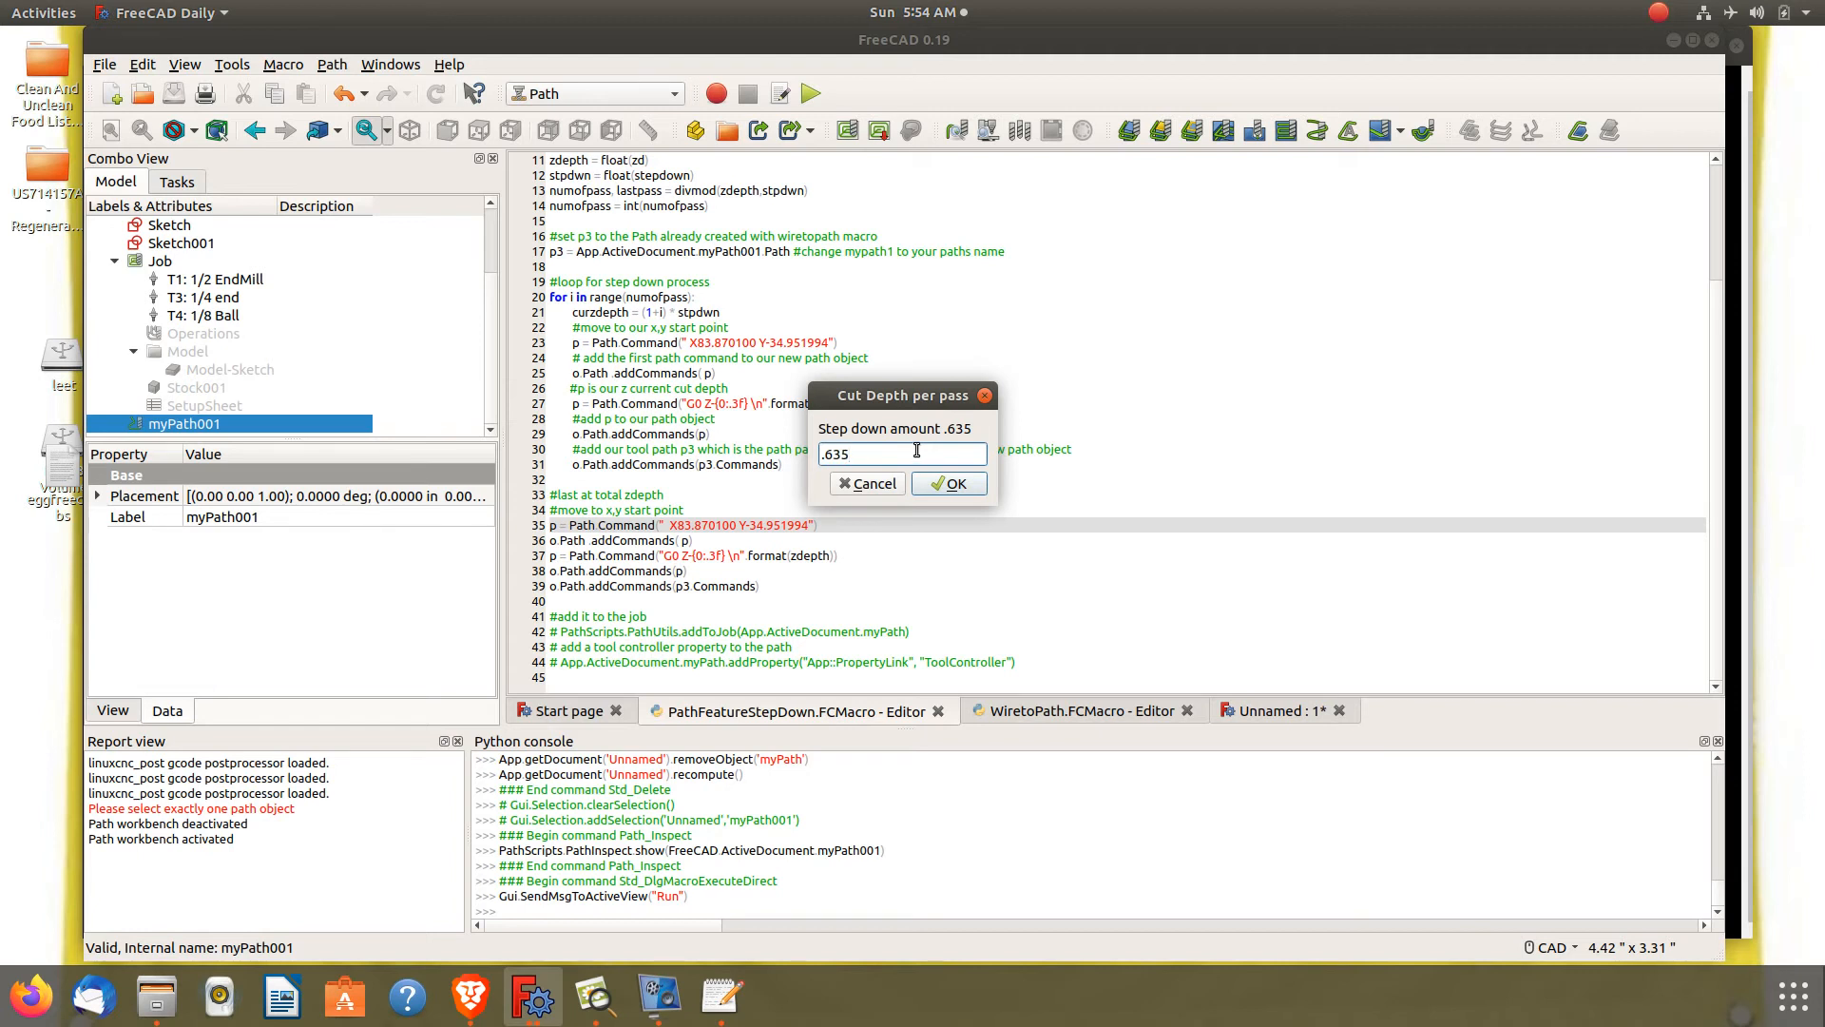
left_click(943, 484)
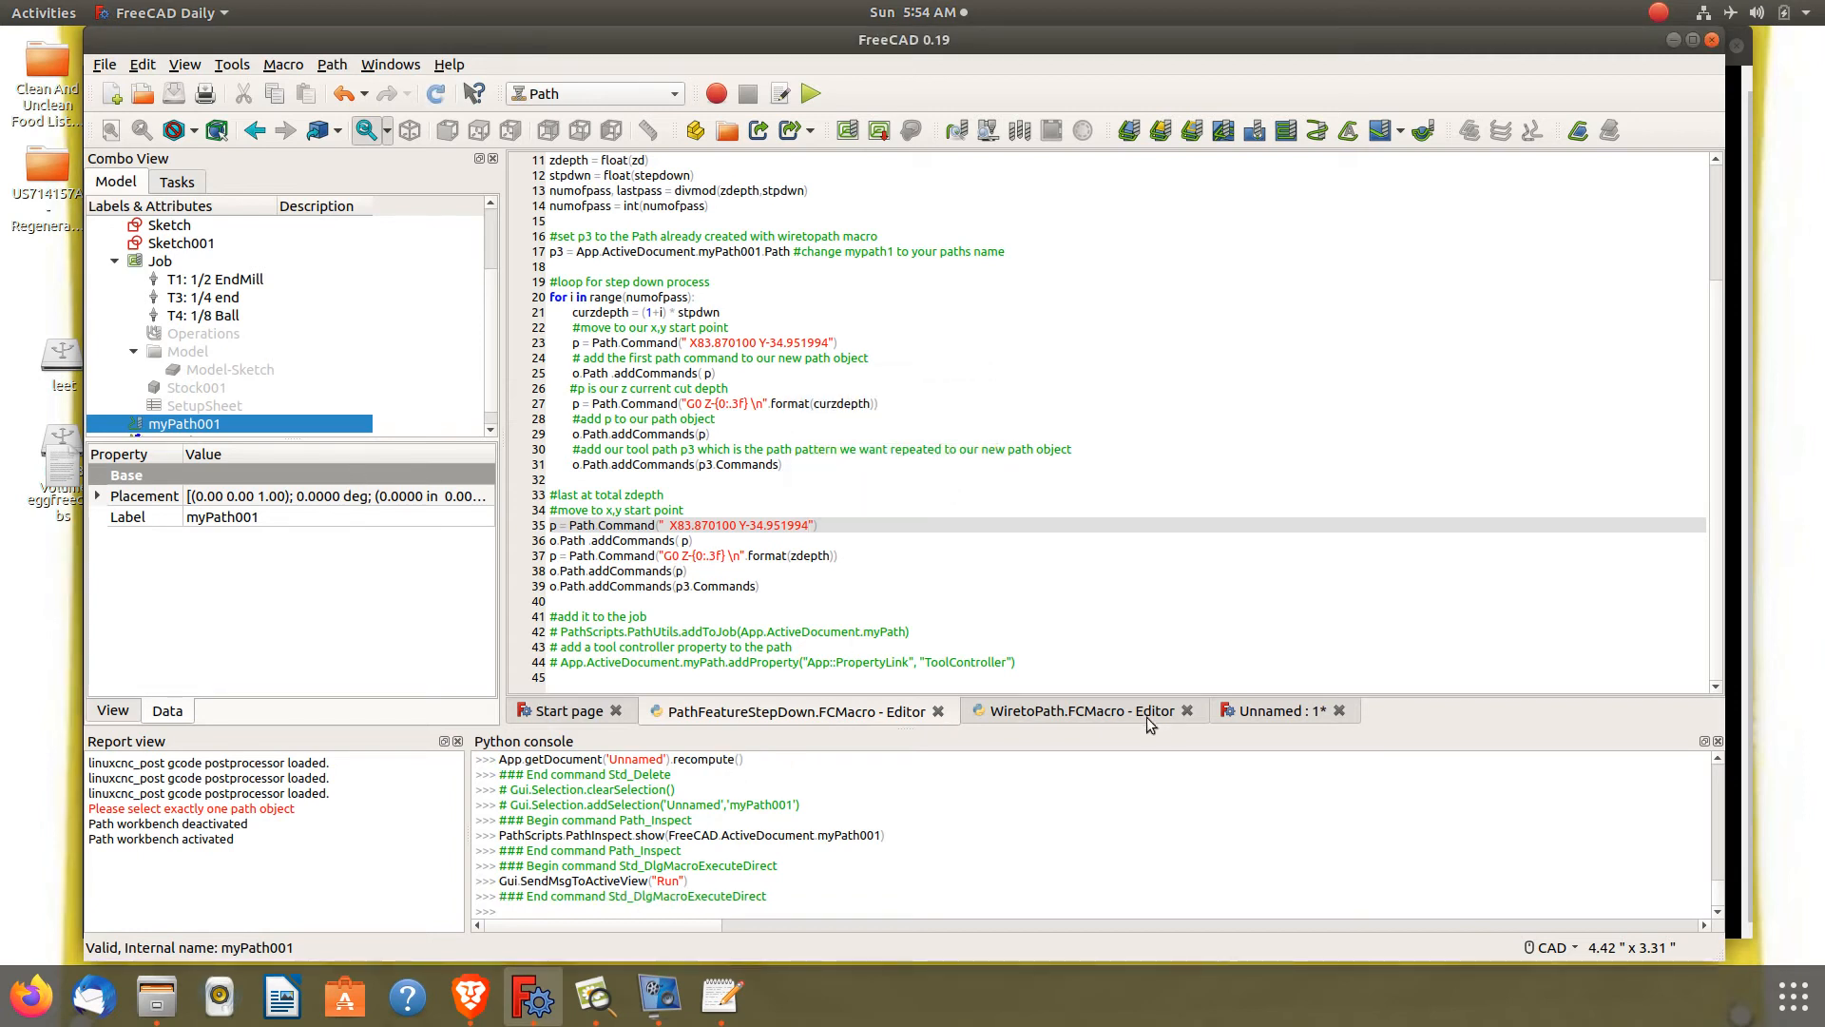
left_click(1259, 717)
scroll(915, 402, "down", 3)
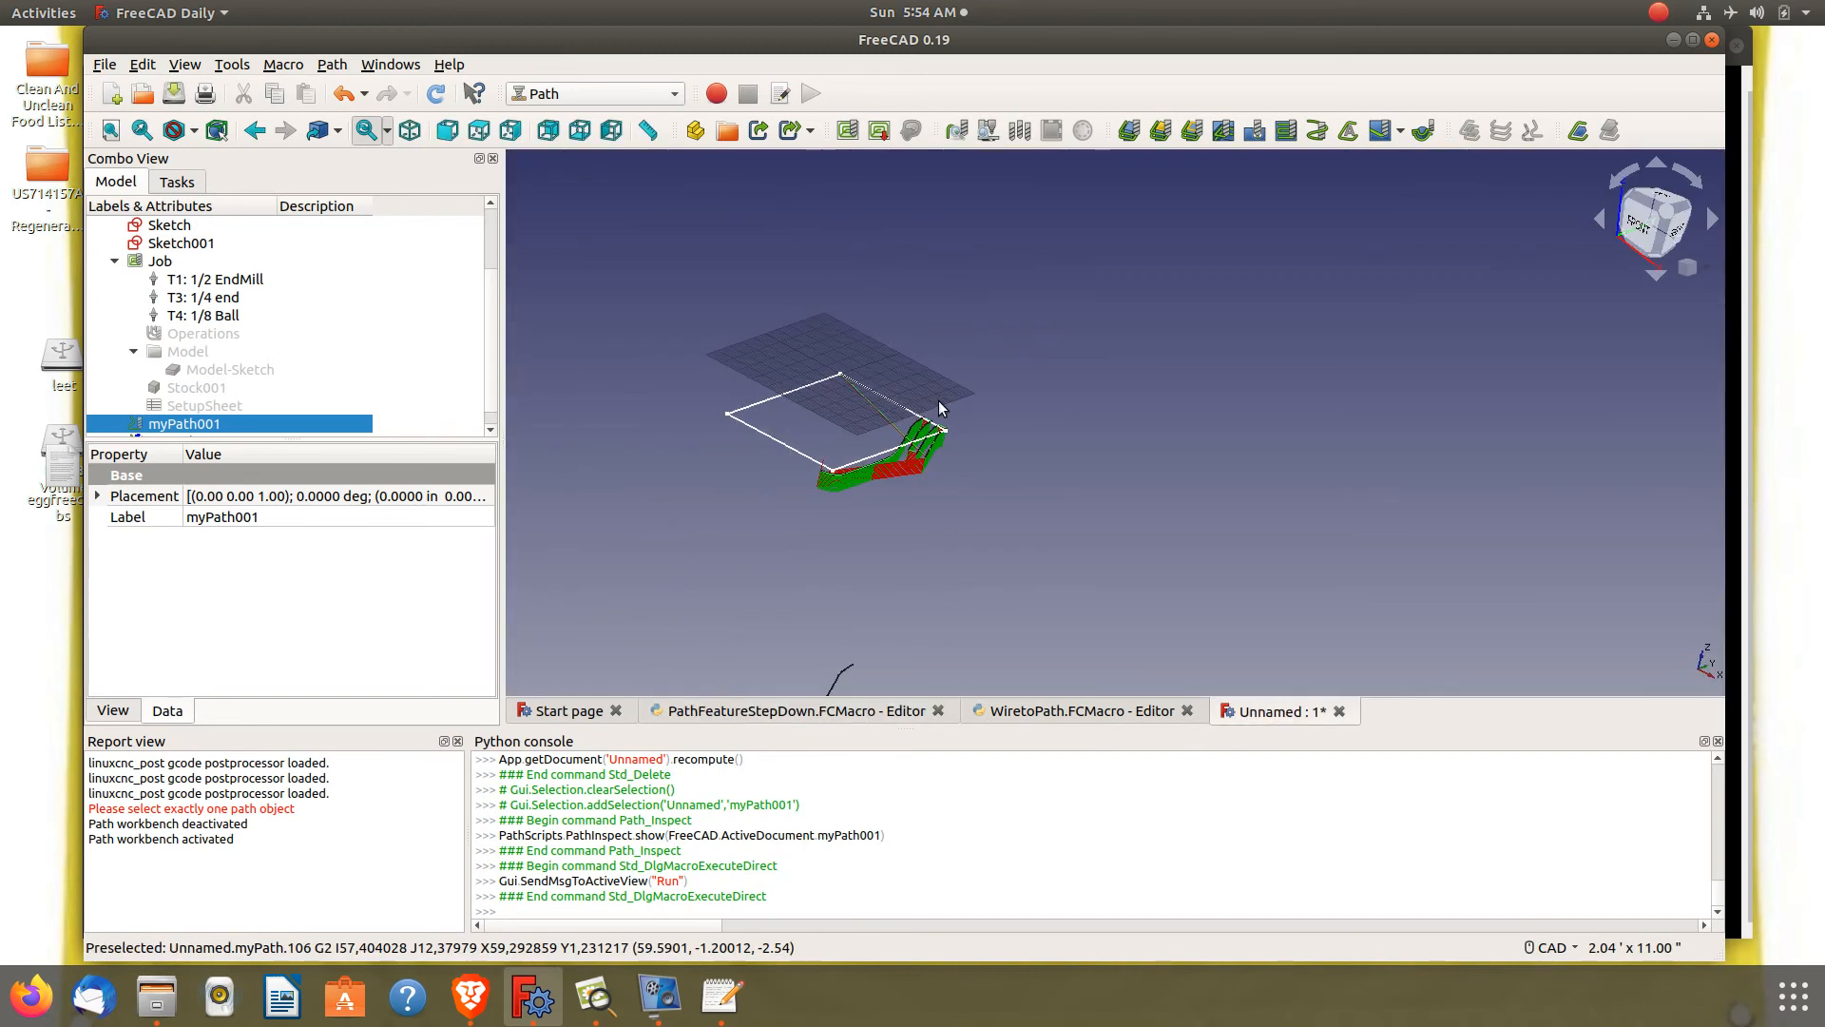
scroll(908, 421, "up", 5)
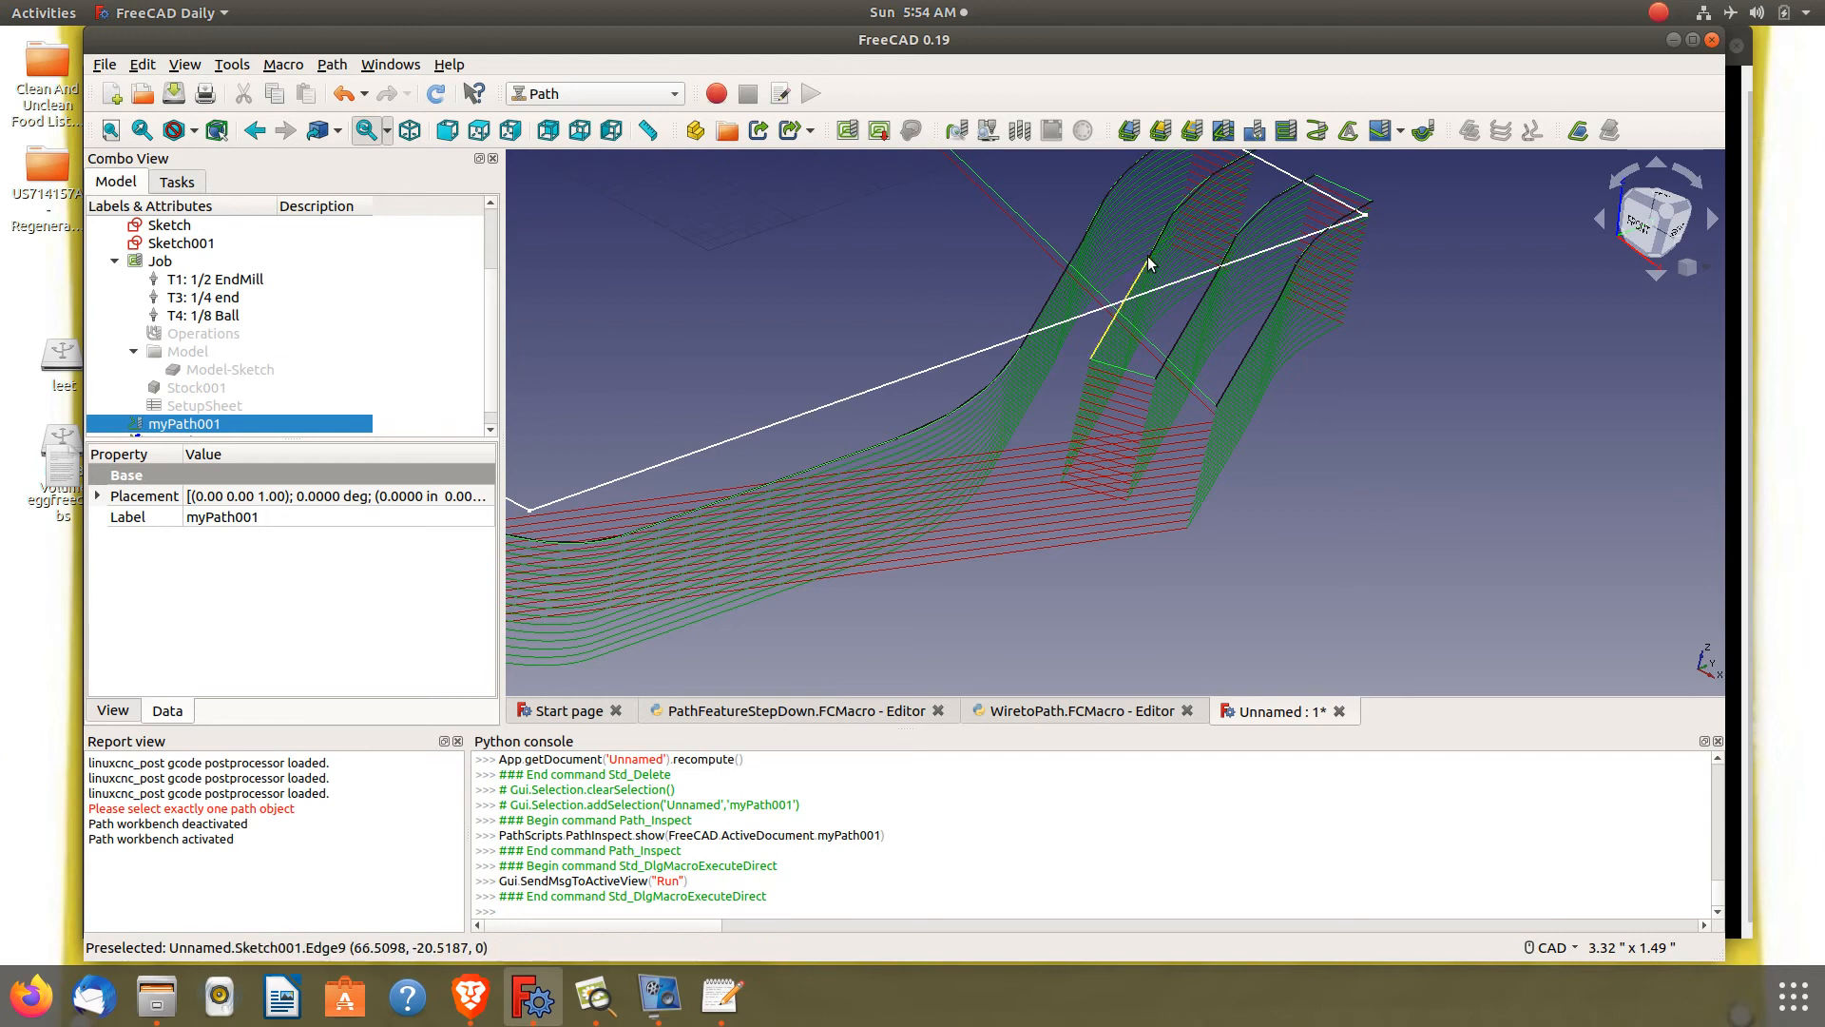
scroll(1130, 269, "down", 5)
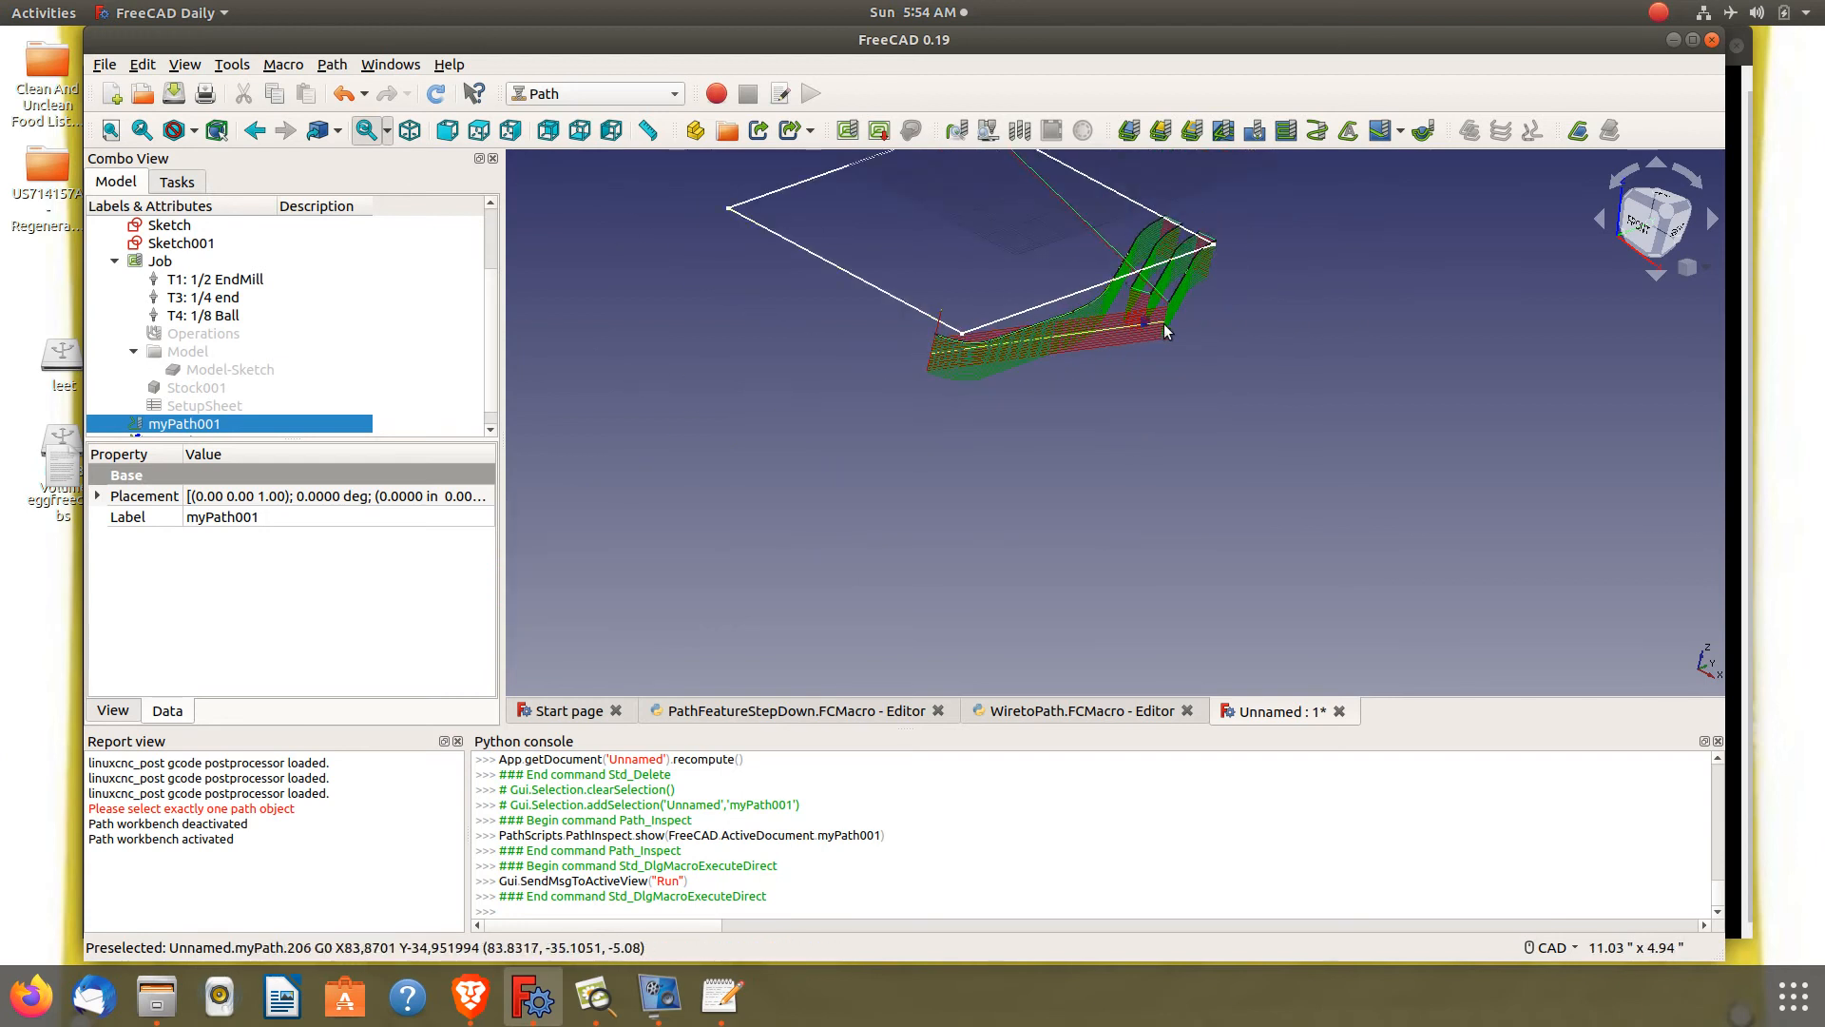
scroll(1183, 290, "up", 3)
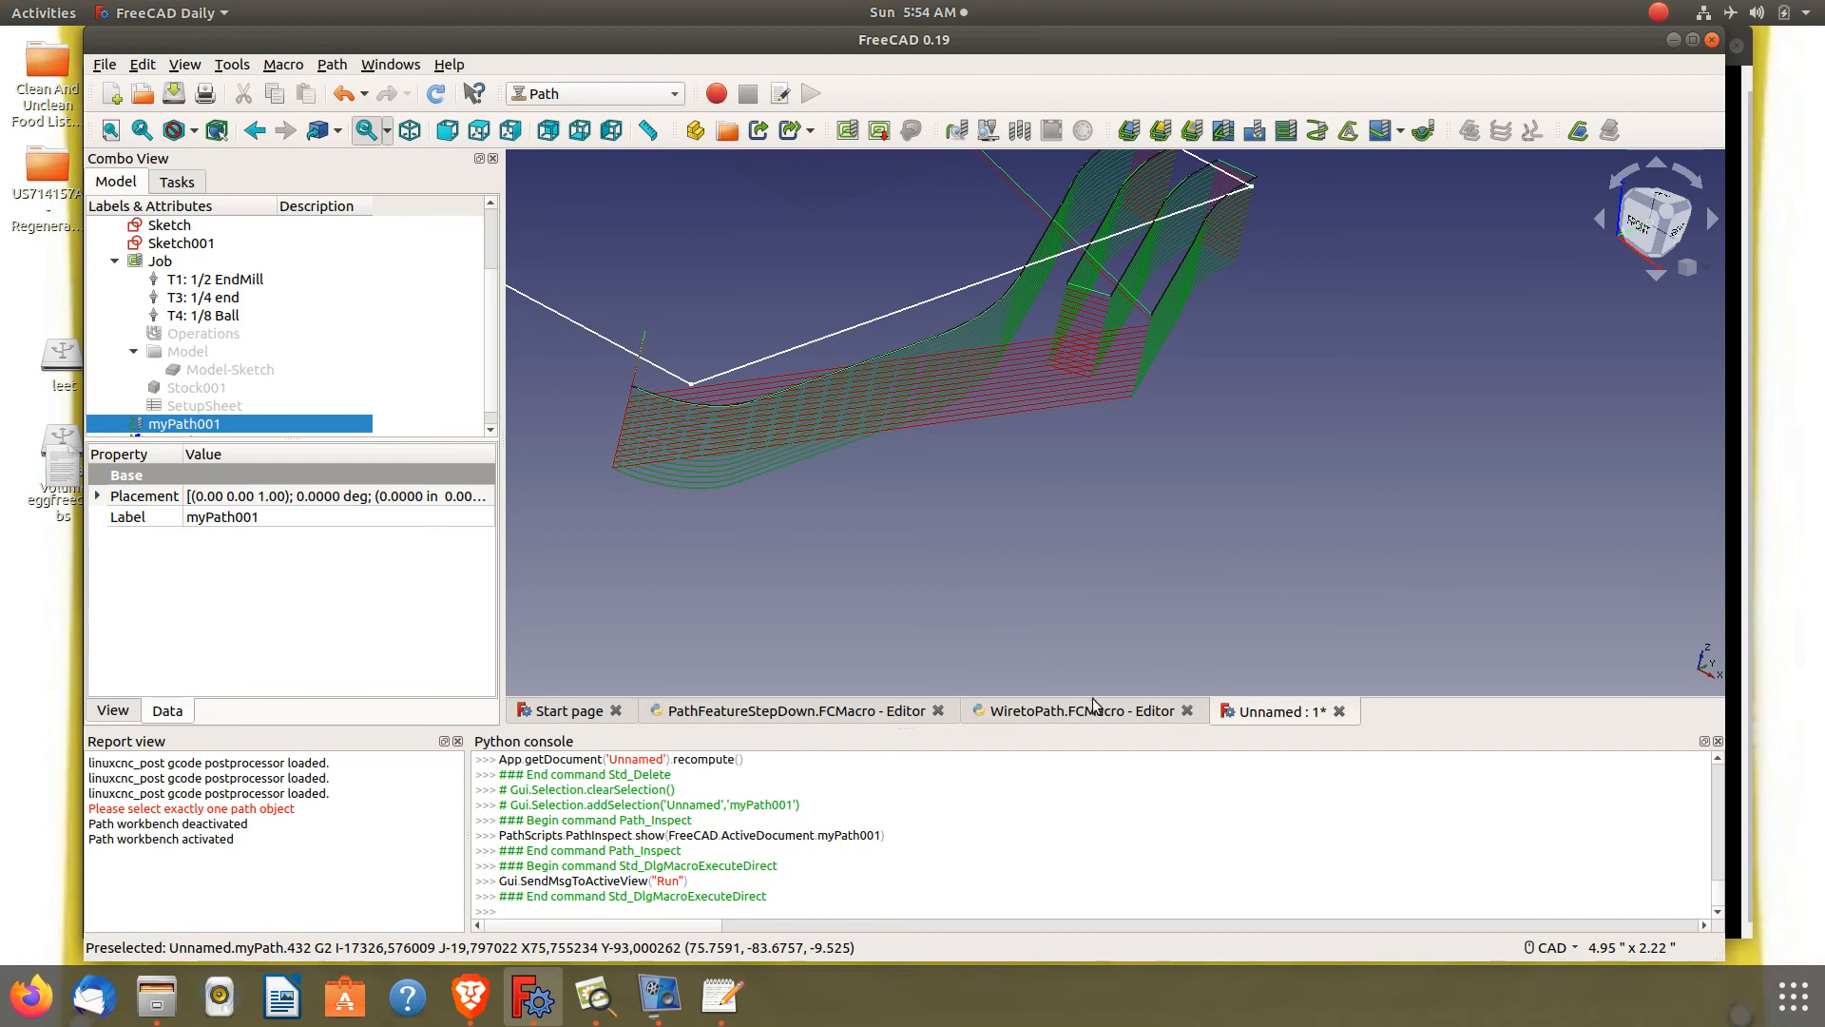
Delete myPath001 from the model tree and select the stepped myPath object
left_click(772, 713)
scroll(420, 422, "down", 1)
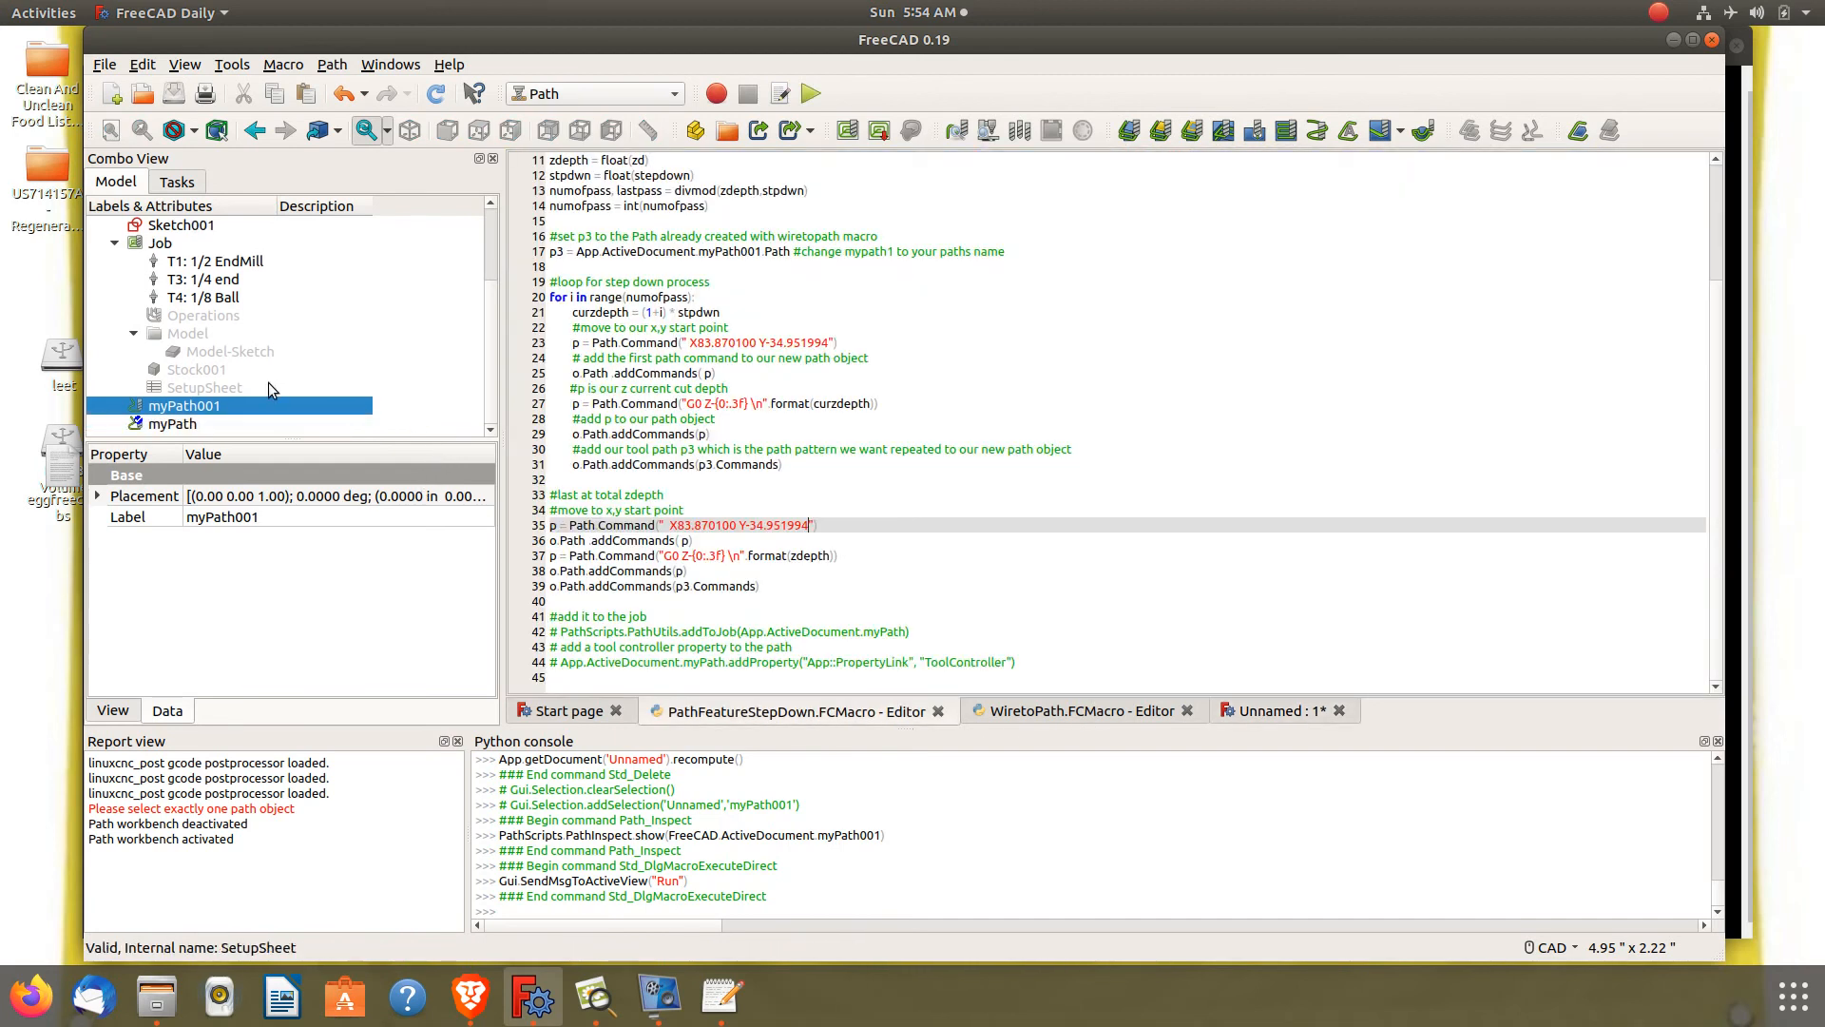
key("Delete")
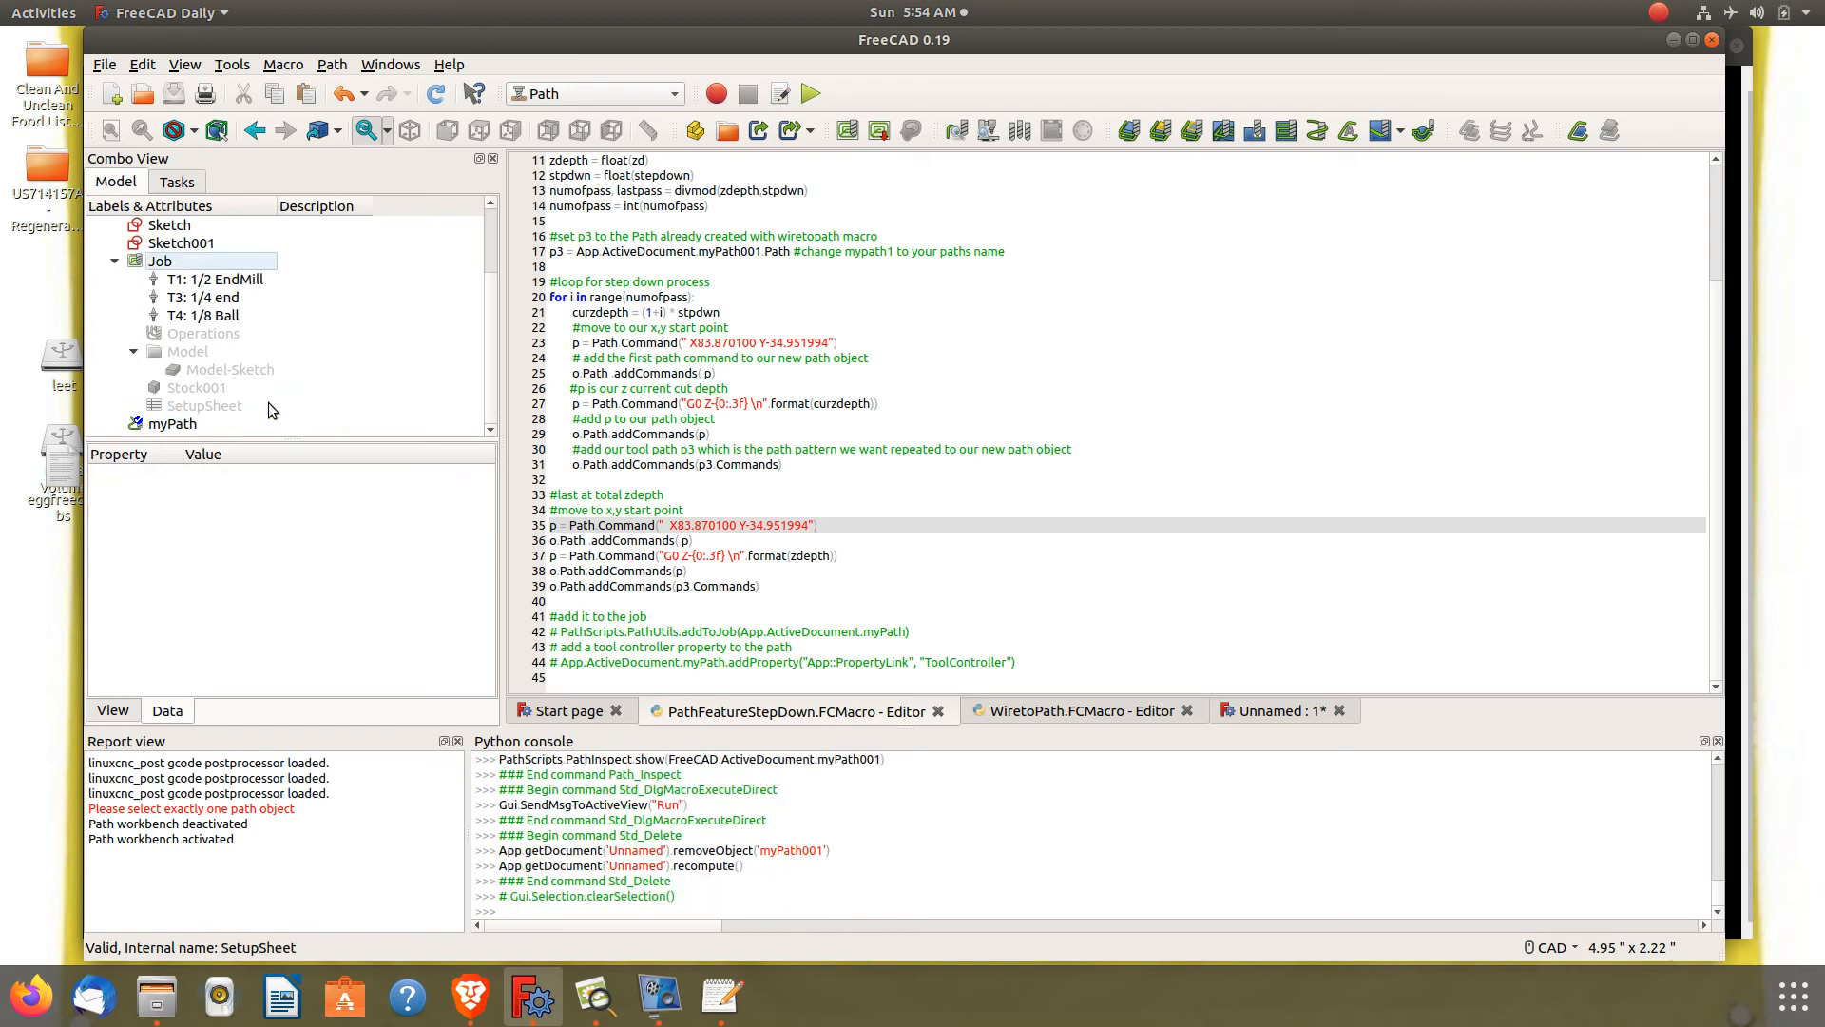
left_click(241, 428)
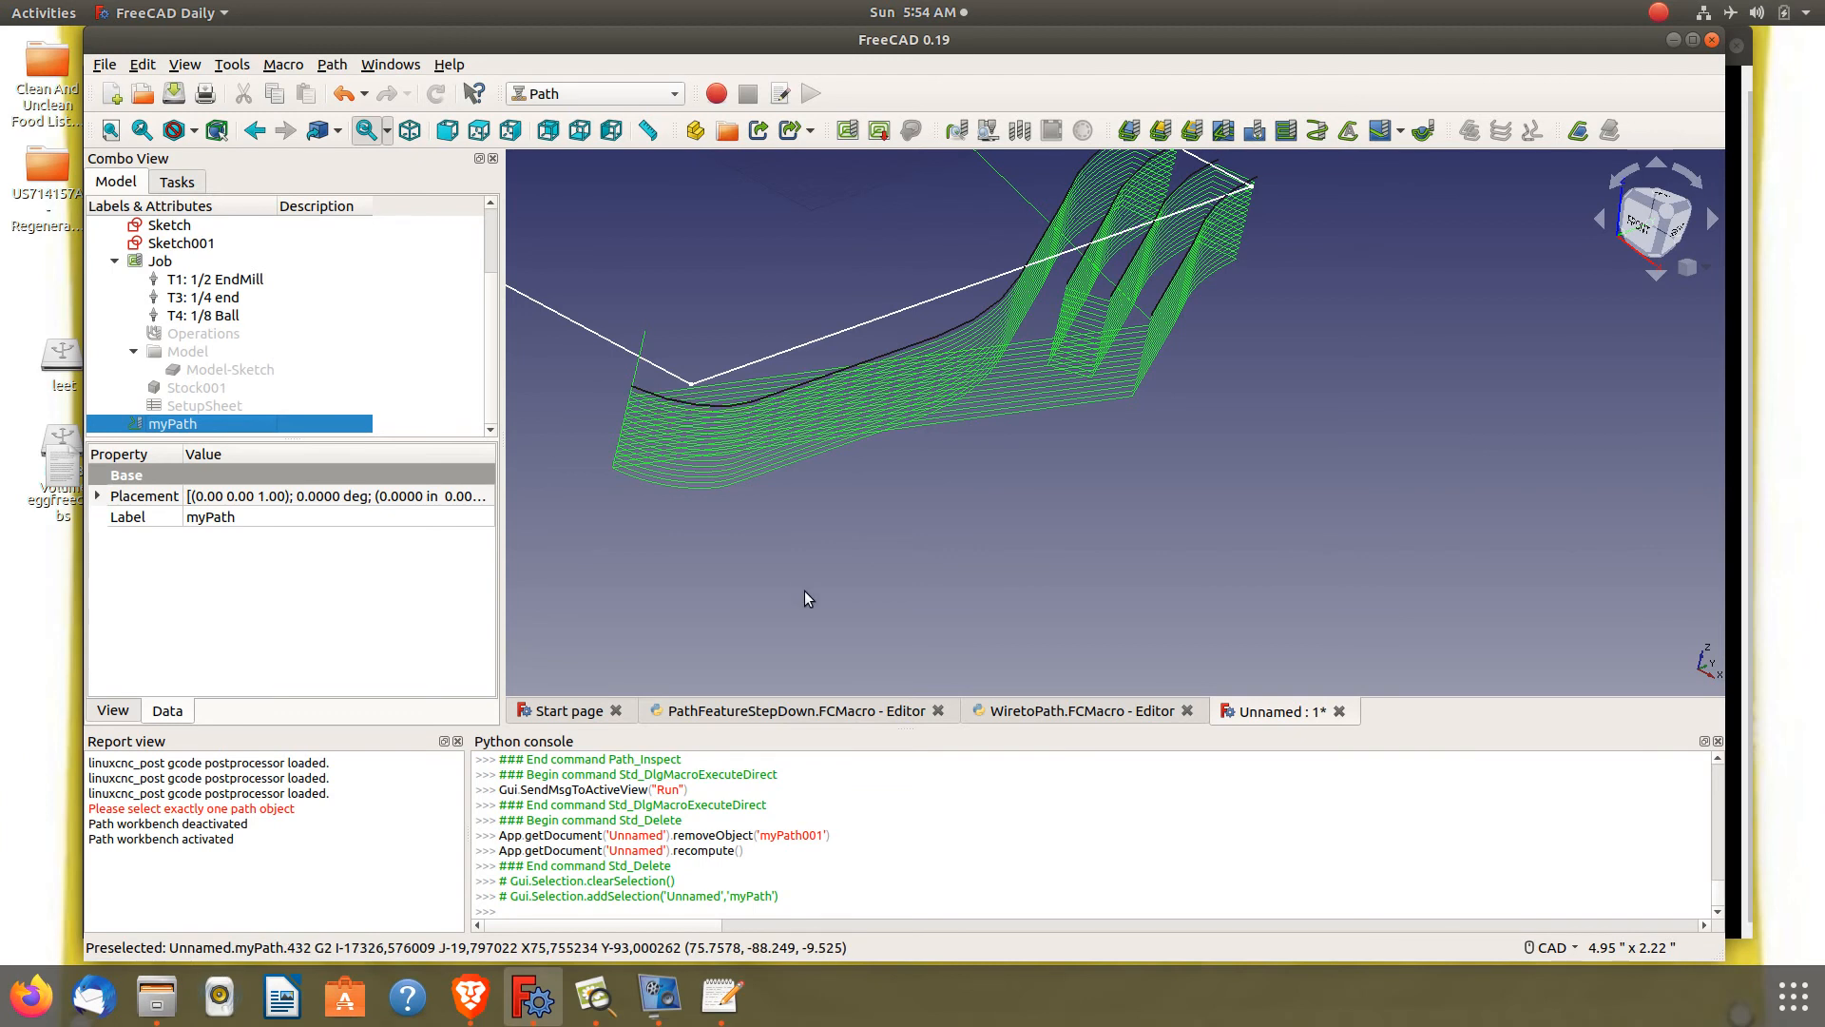
Review the macro's commented addToJob and ToolController lines, and examine the stepped myPath toolpath in the 3D view
left_click(841, 713)
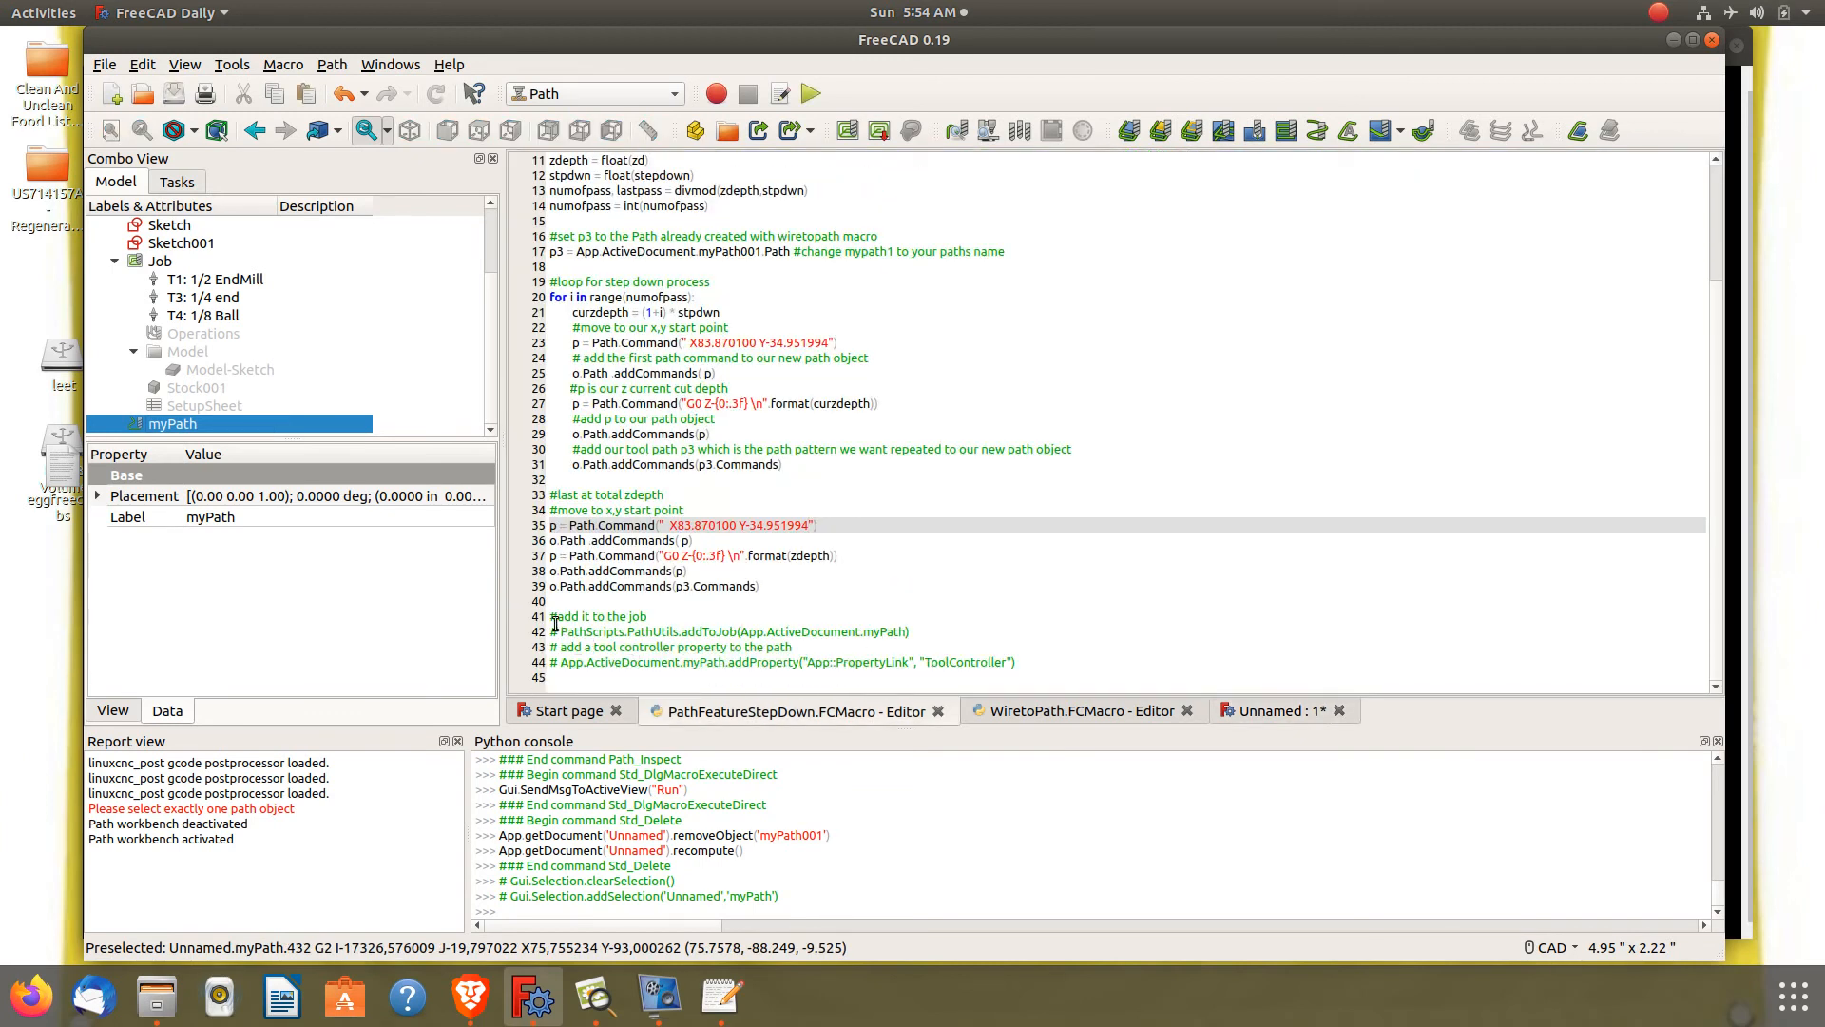
left_click_drag(562, 640, 772, 632)
mouse_move(921, 624)
left_mouse_down()
mouse_move(761, 633)
mouse_move(885, 652)
mouse_move(937, 632)
left_mouse_up()
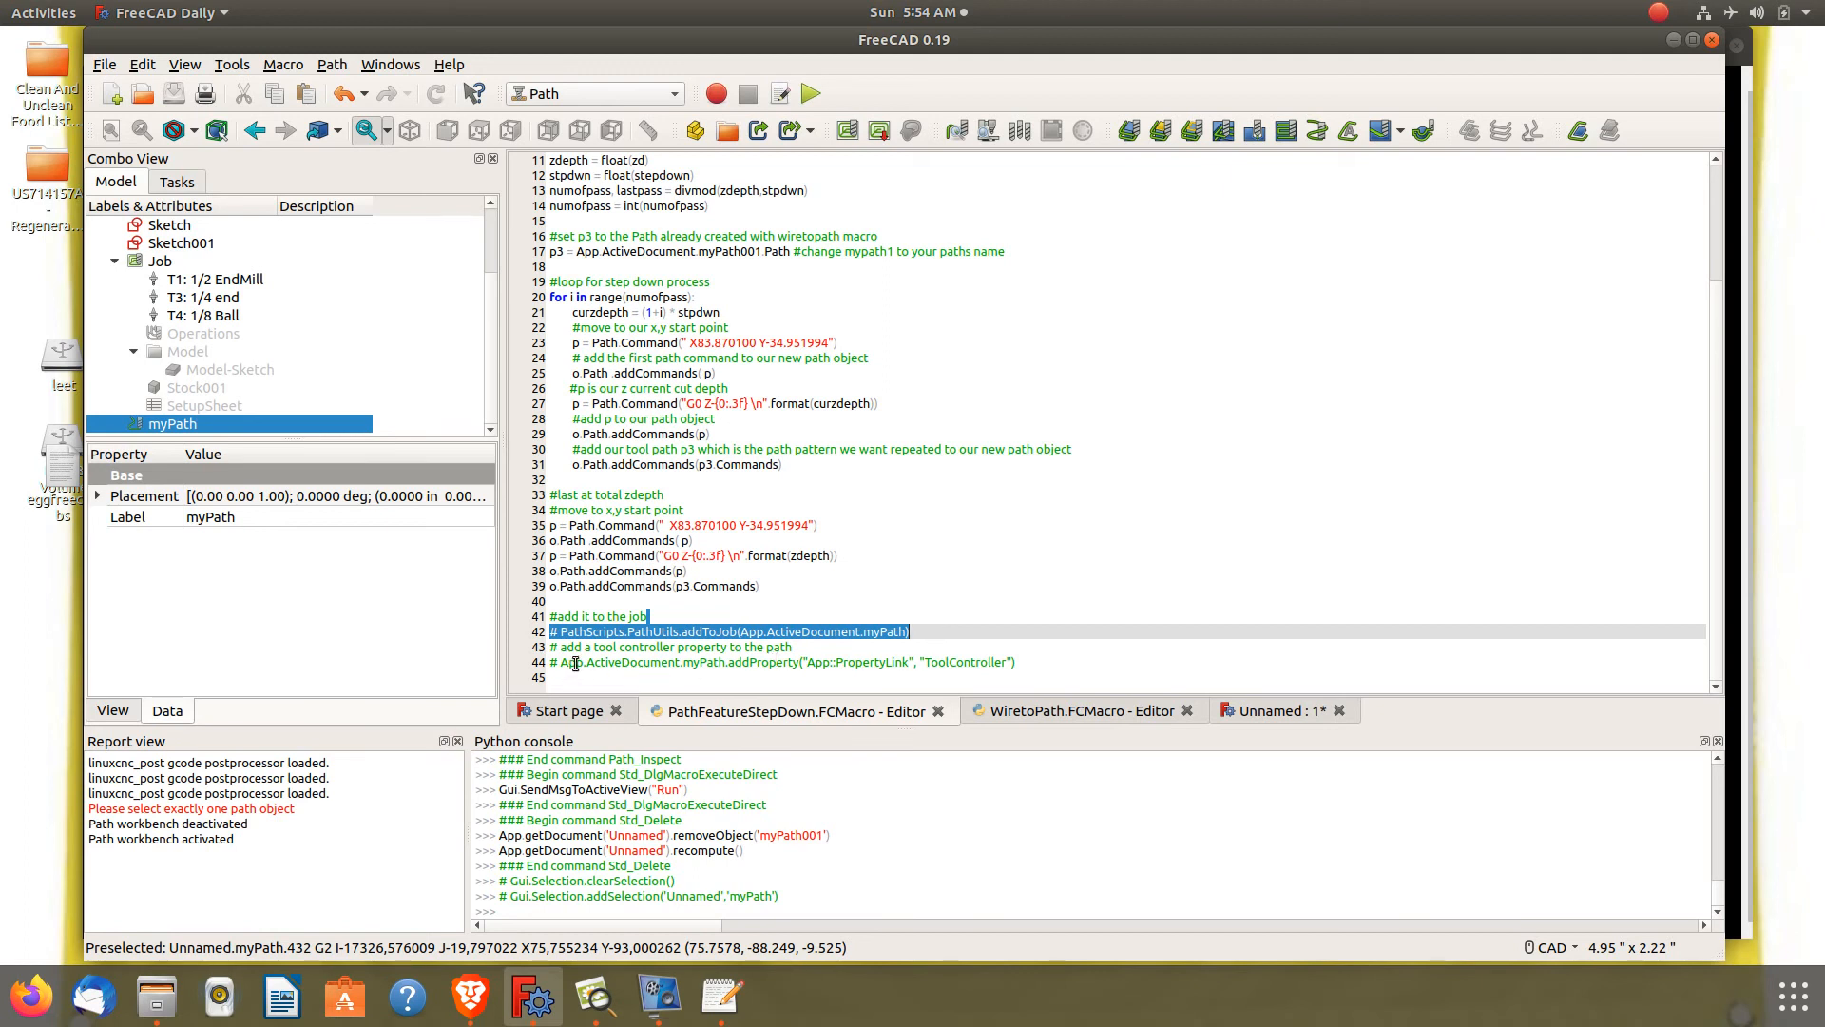
left_click_drag(570, 662, 1018, 667)
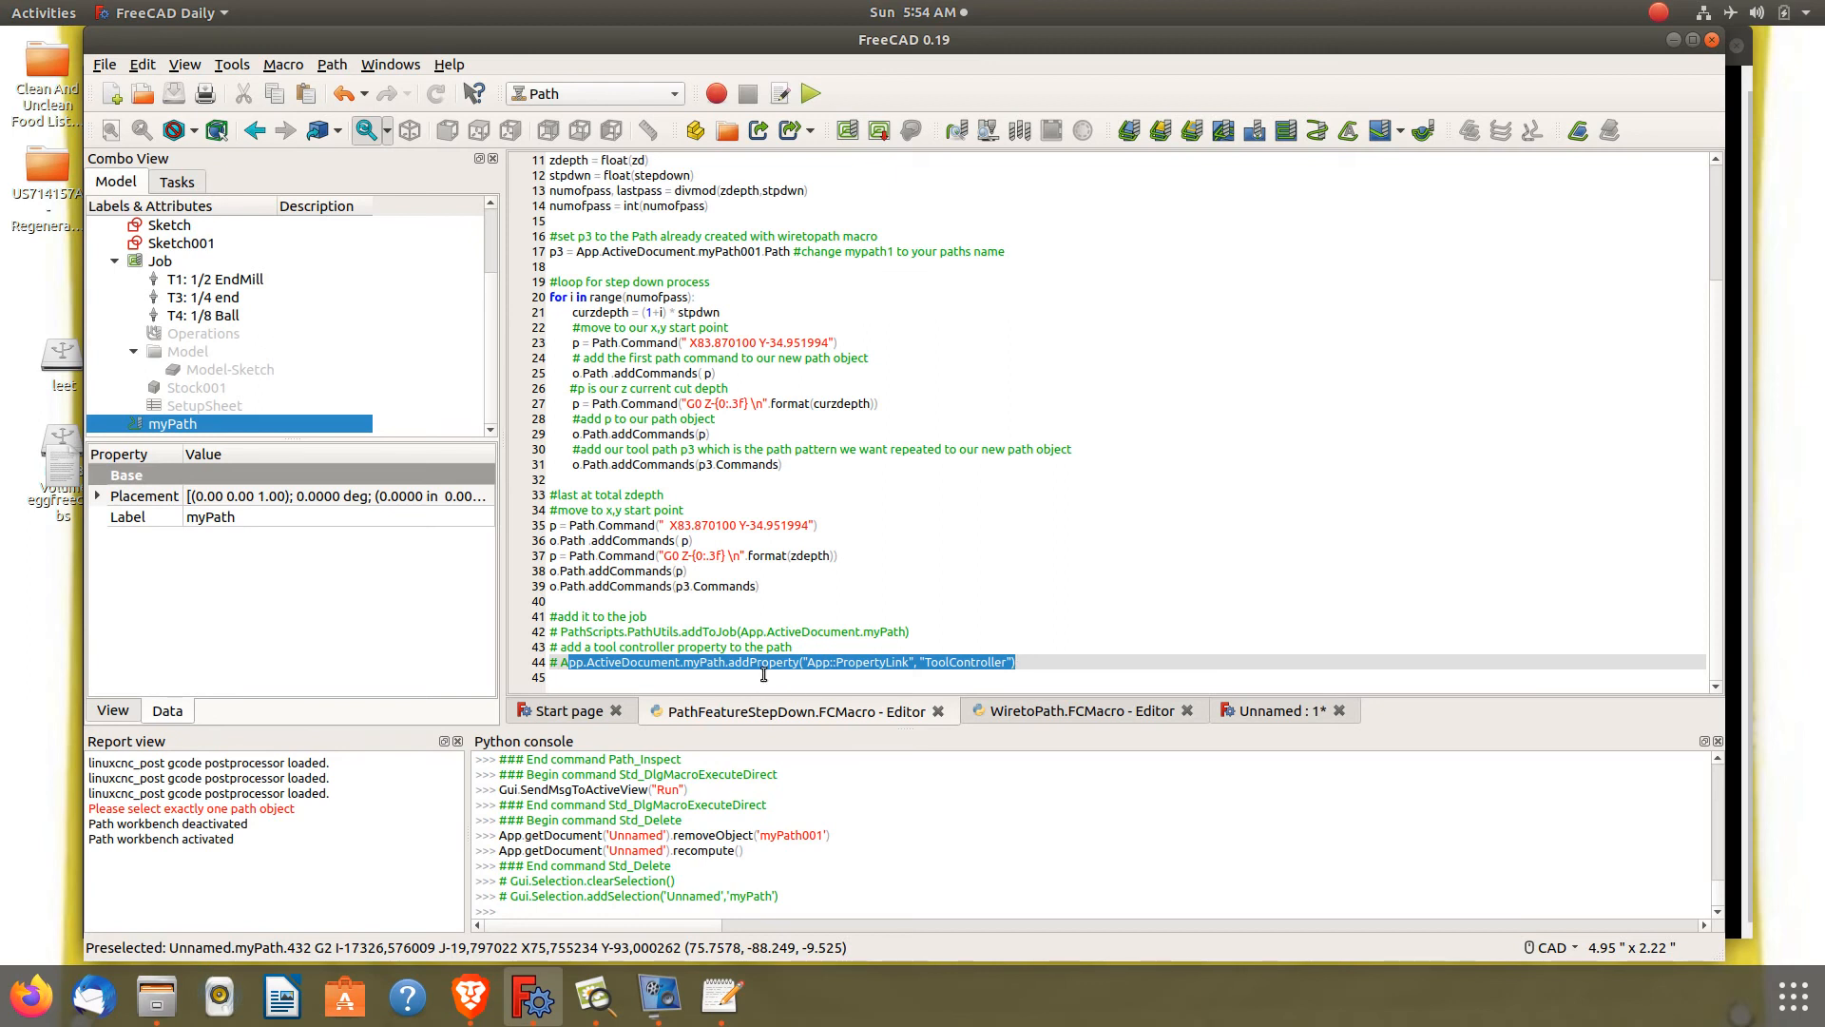
left_click(1276, 711)
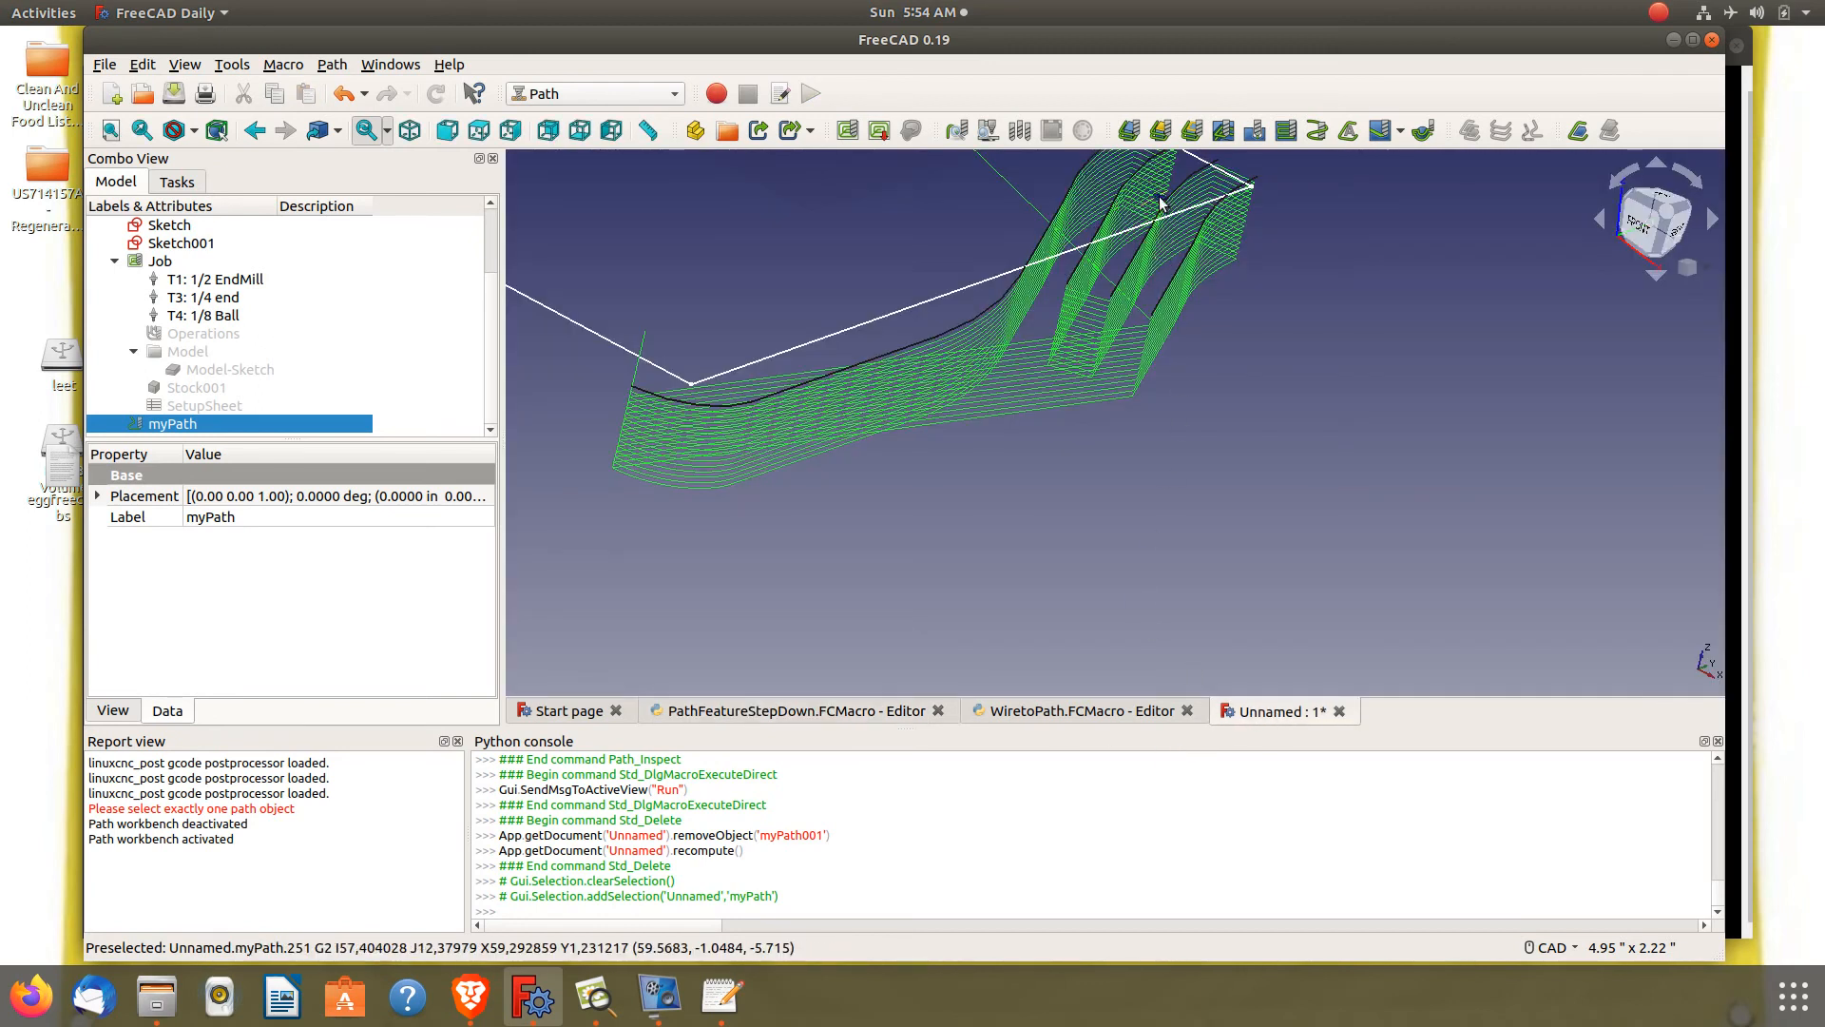
scroll(1159, 203, "up", 3)
scroll(1160, 202, "down", 3)
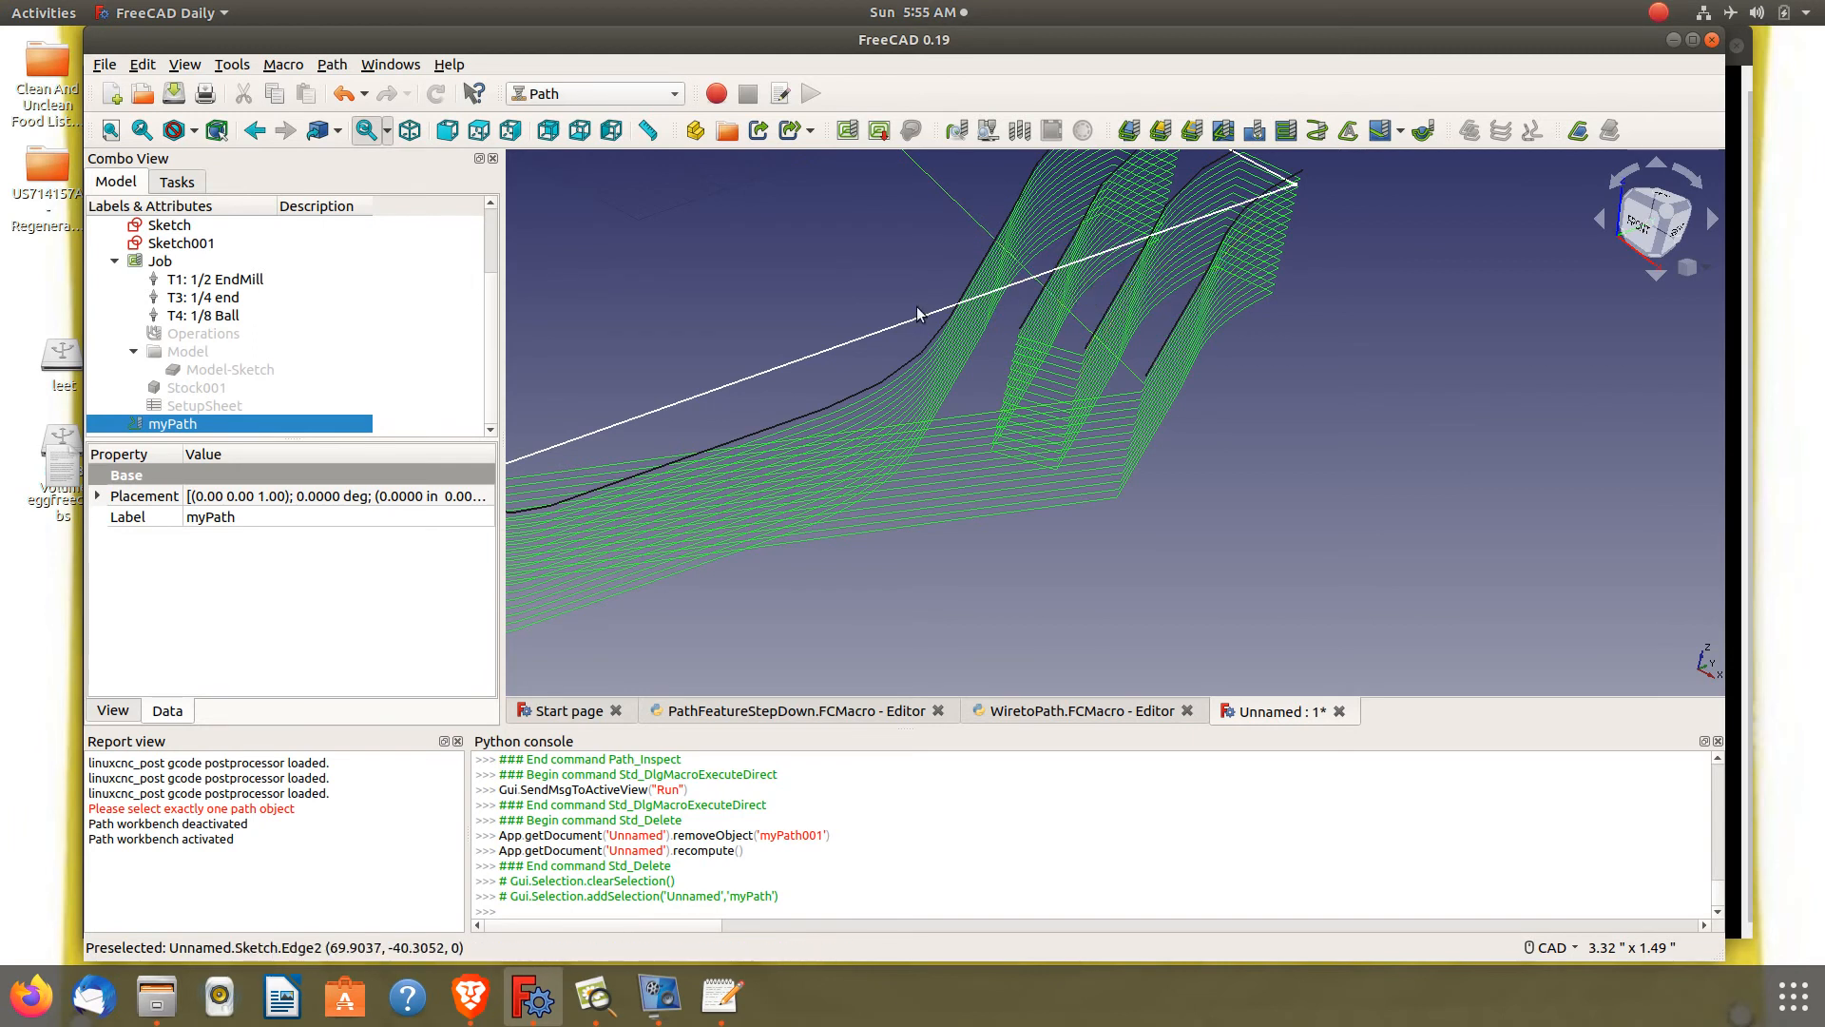
scroll(1028, 333, "down", 5)
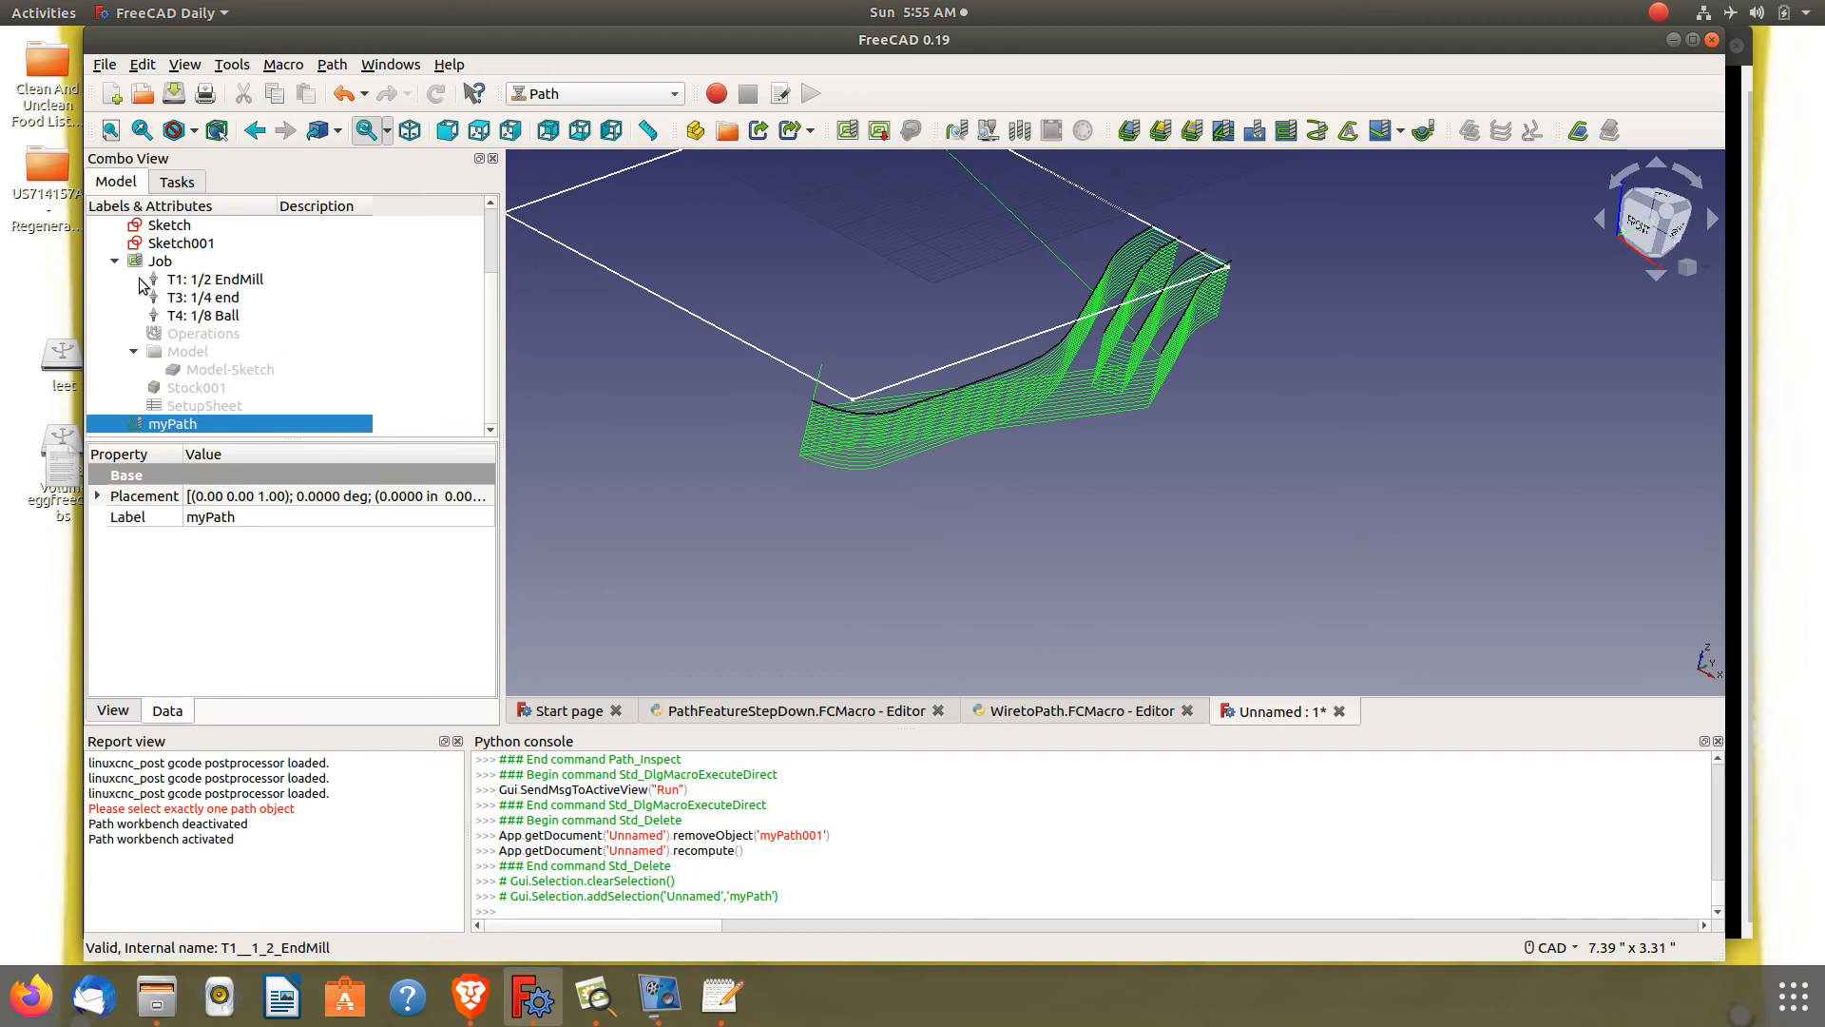
Collapse the Job in the model tree and hide both Job and myPath
left_click(115, 262)
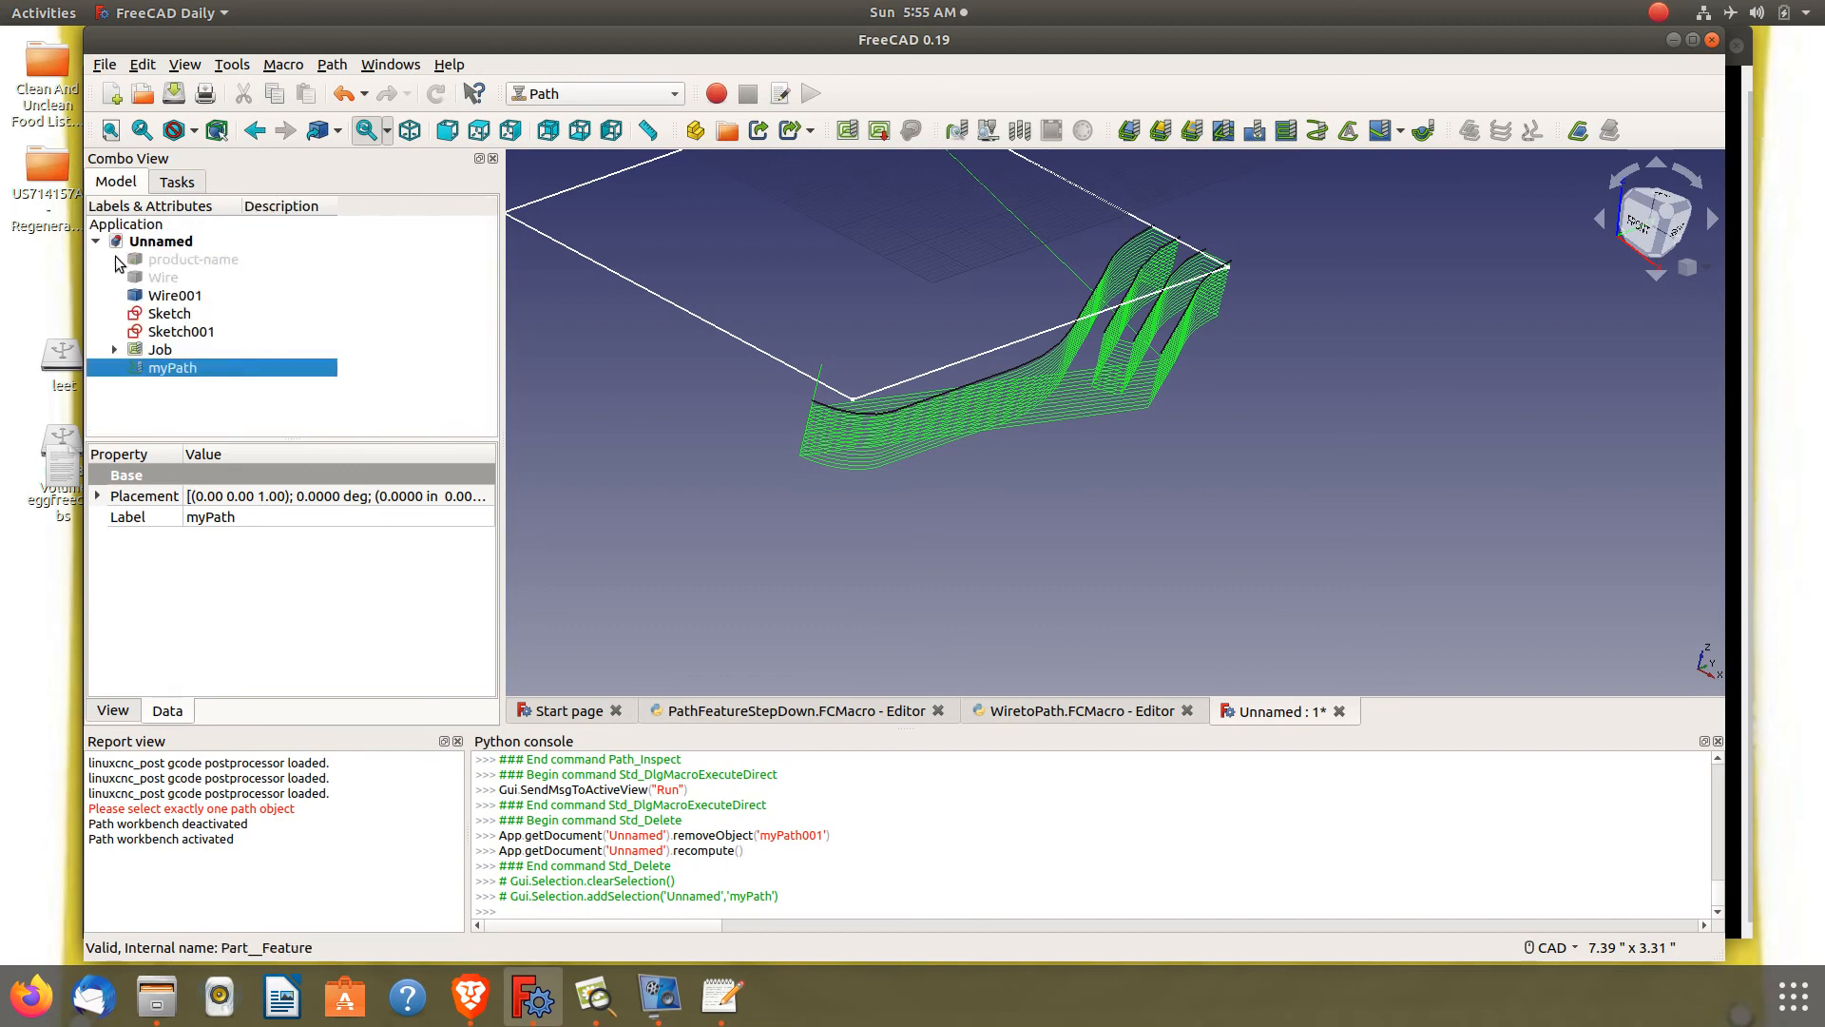
left_click(186, 332)
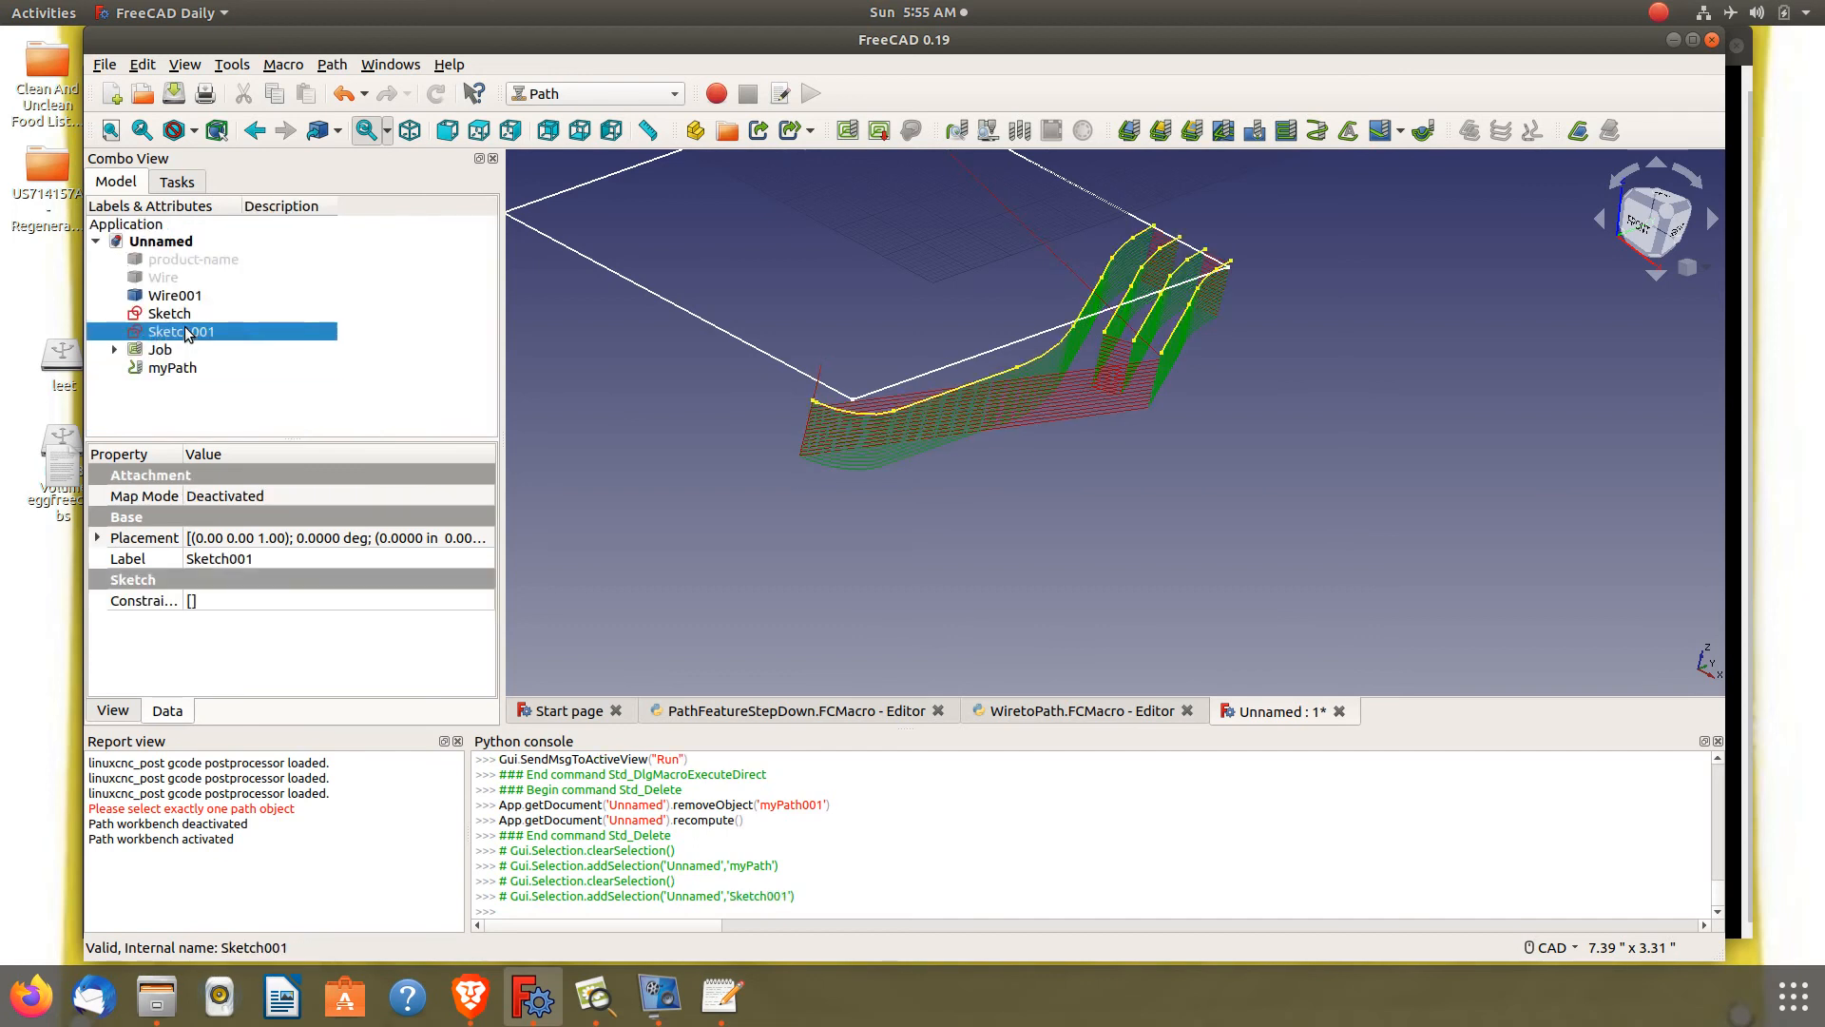
left_click(170, 350)
key("space")
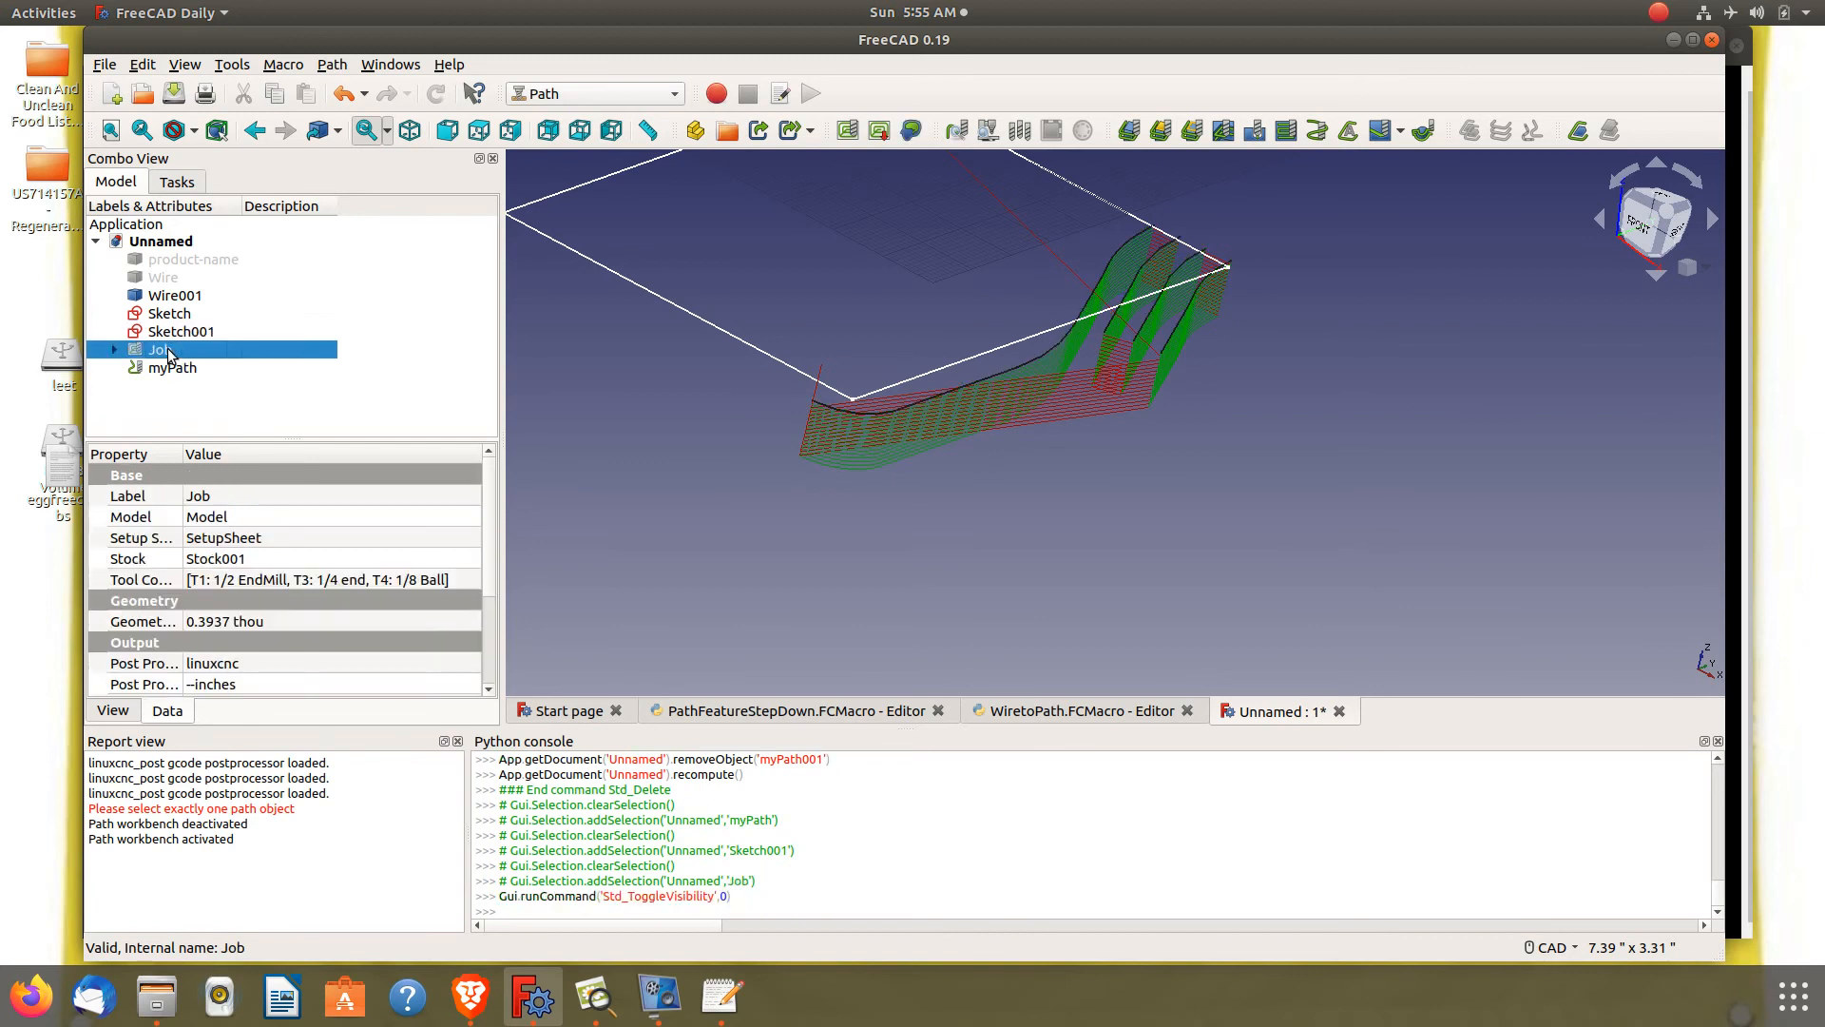
left_click(169, 366)
key("space")
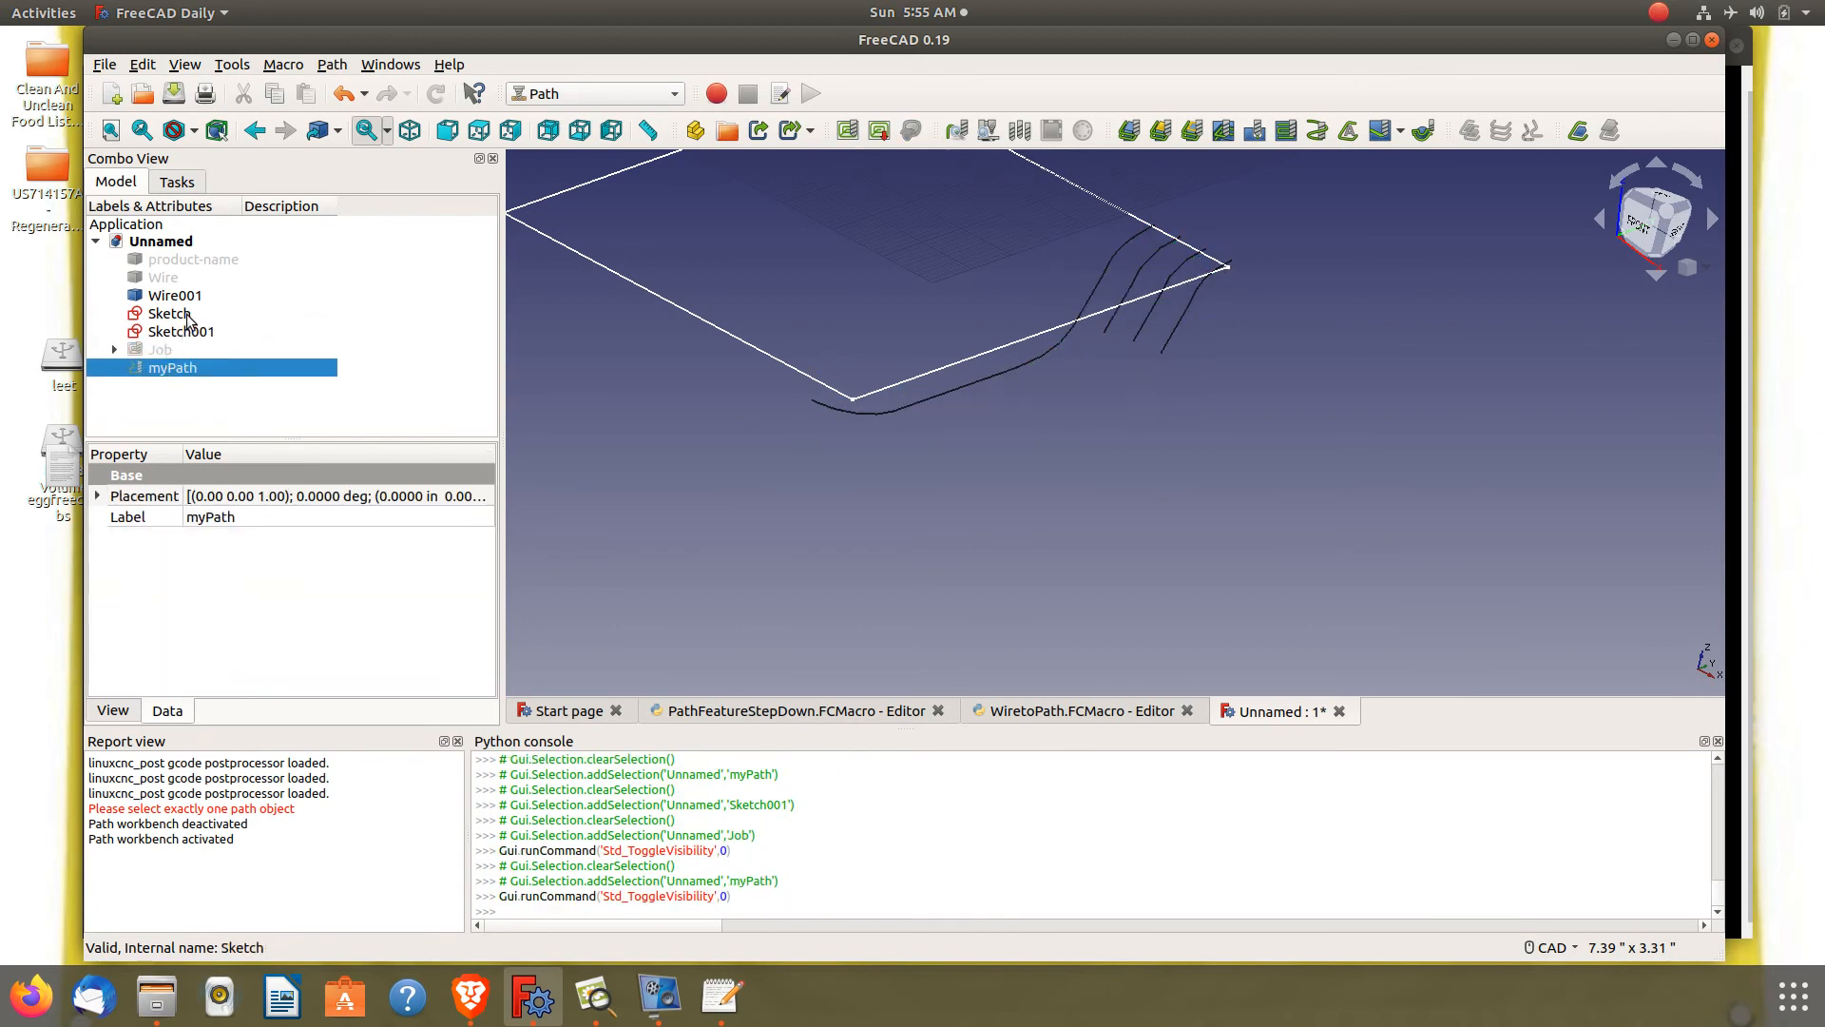
Switch to the Part workbench and open the shape builder with the Wire from edges option
left_click(190, 331)
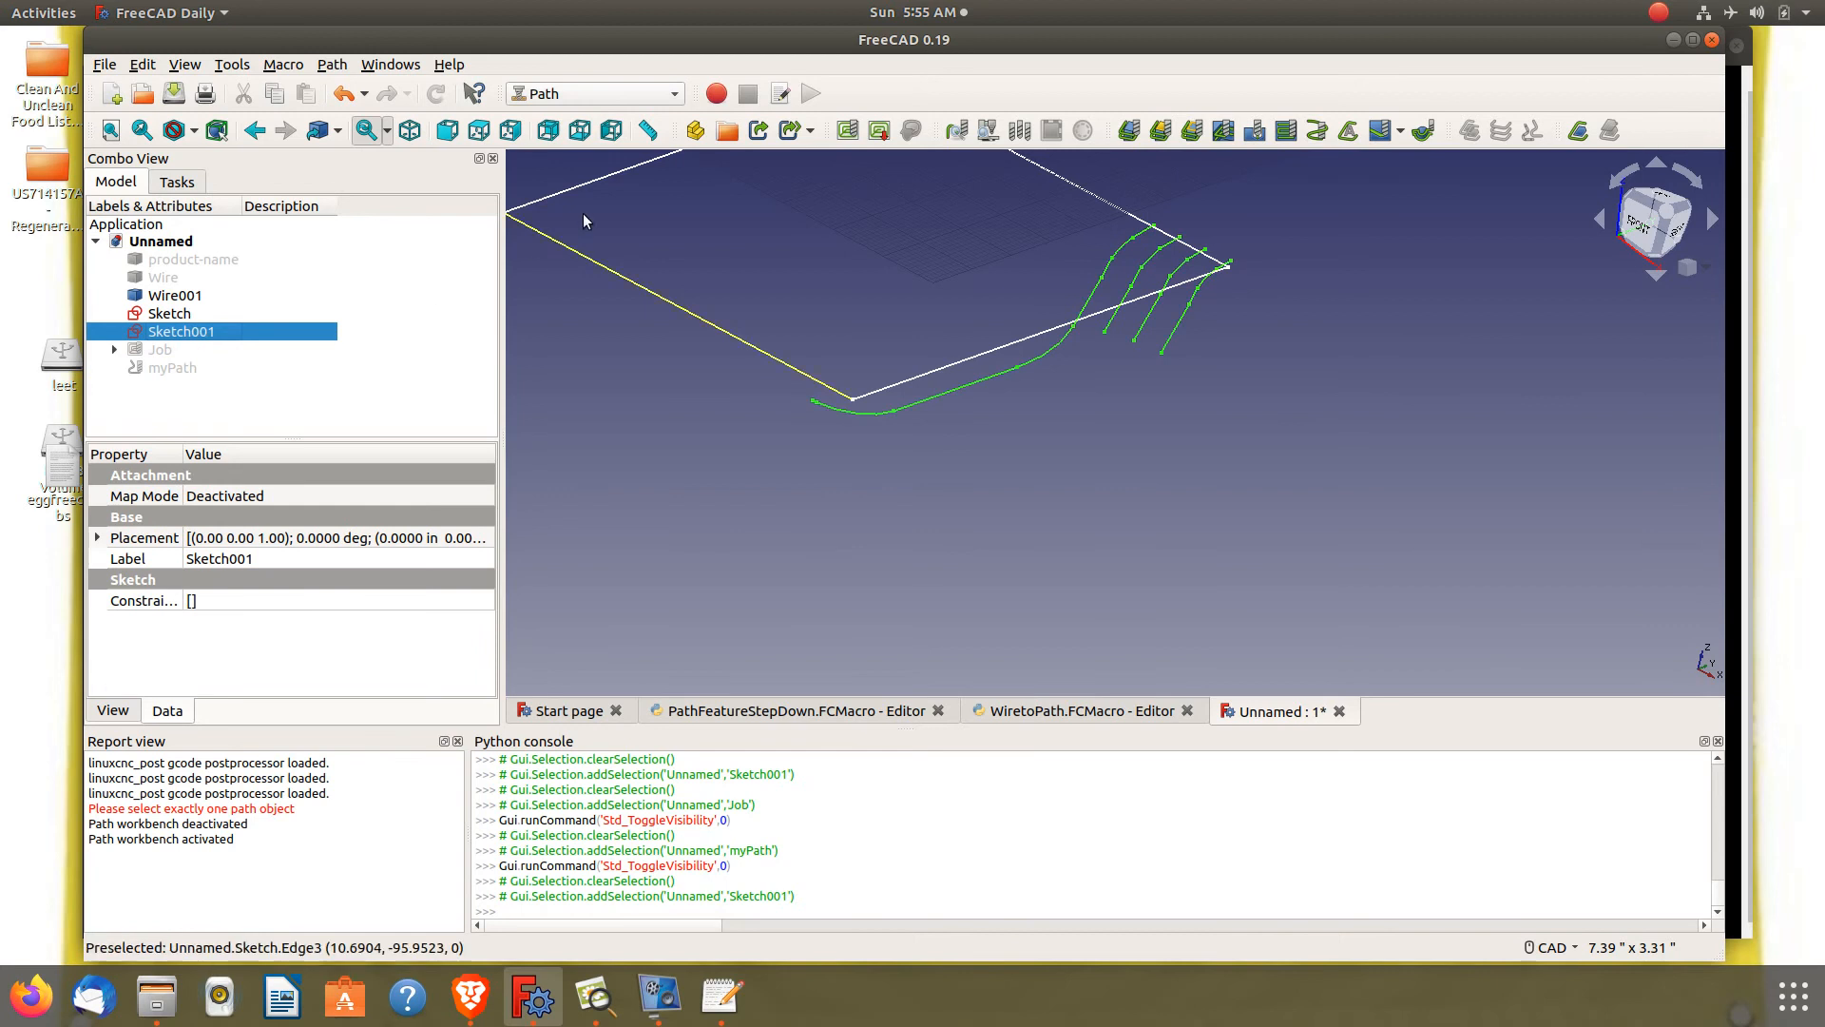
left_click(576, 96)
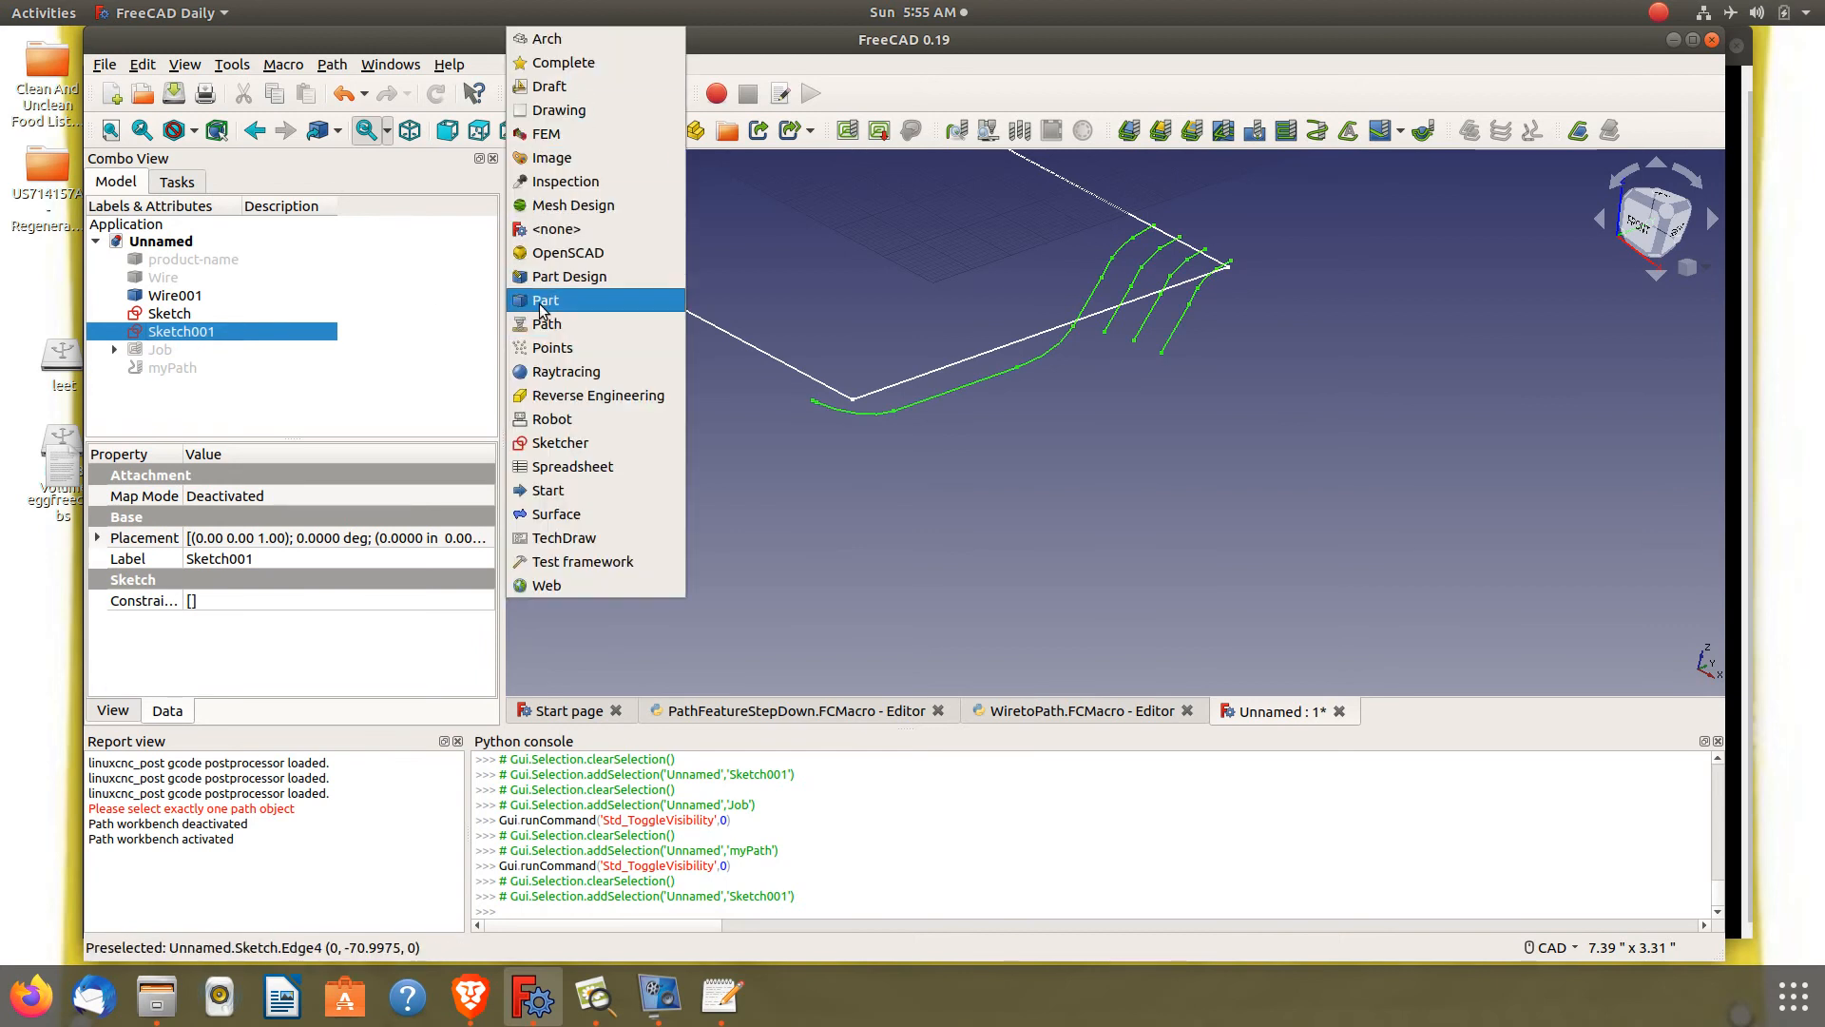
left_click(549, 300)
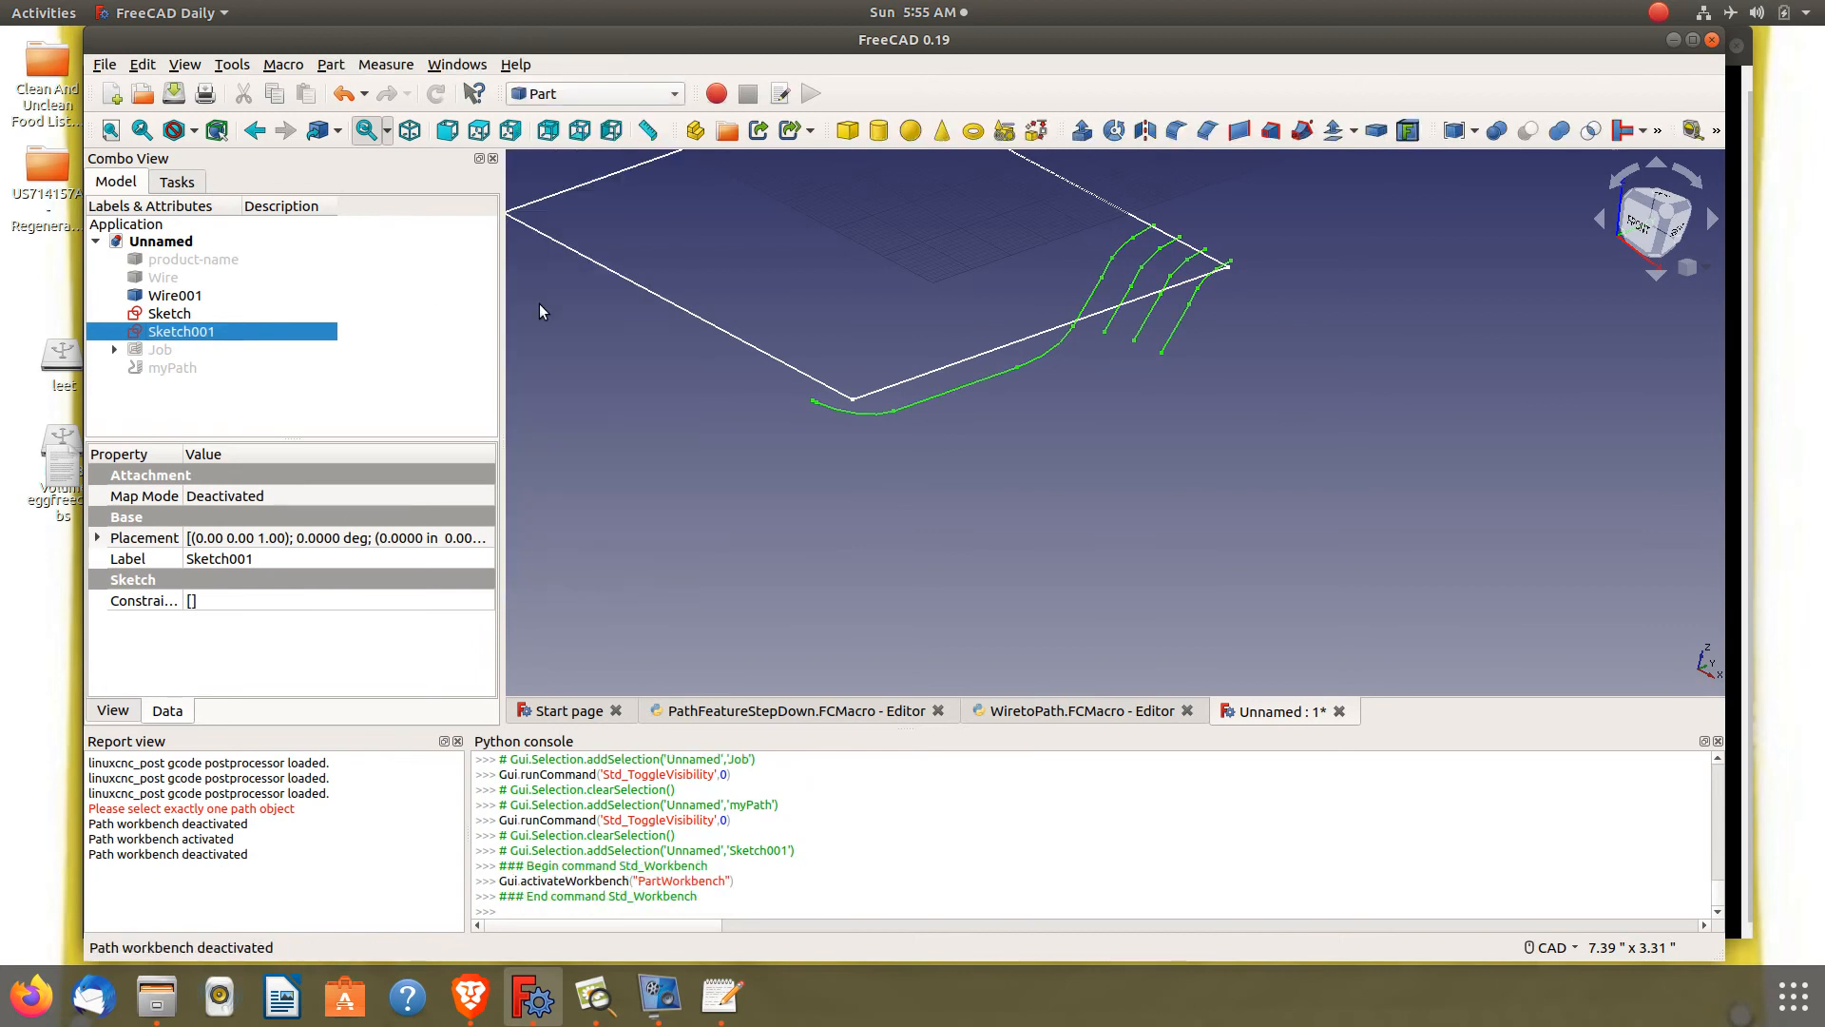
left_click(335, 67)
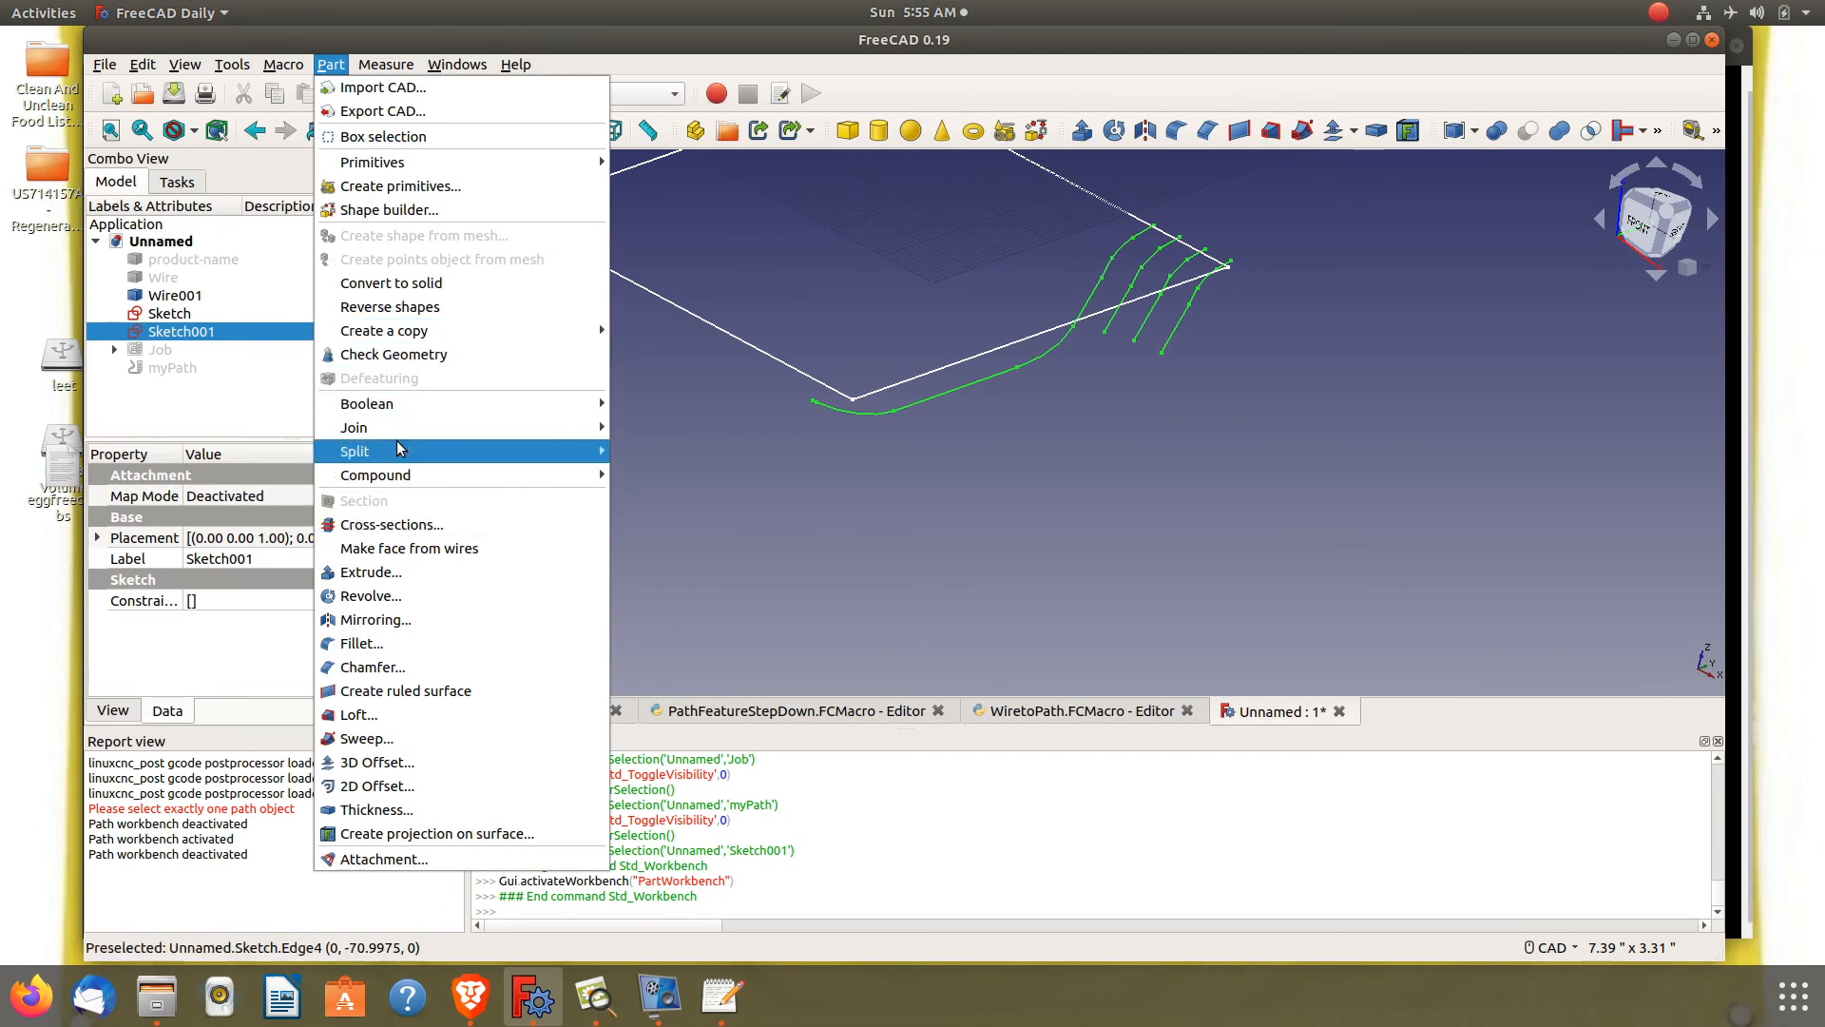
left_click(409, 210)
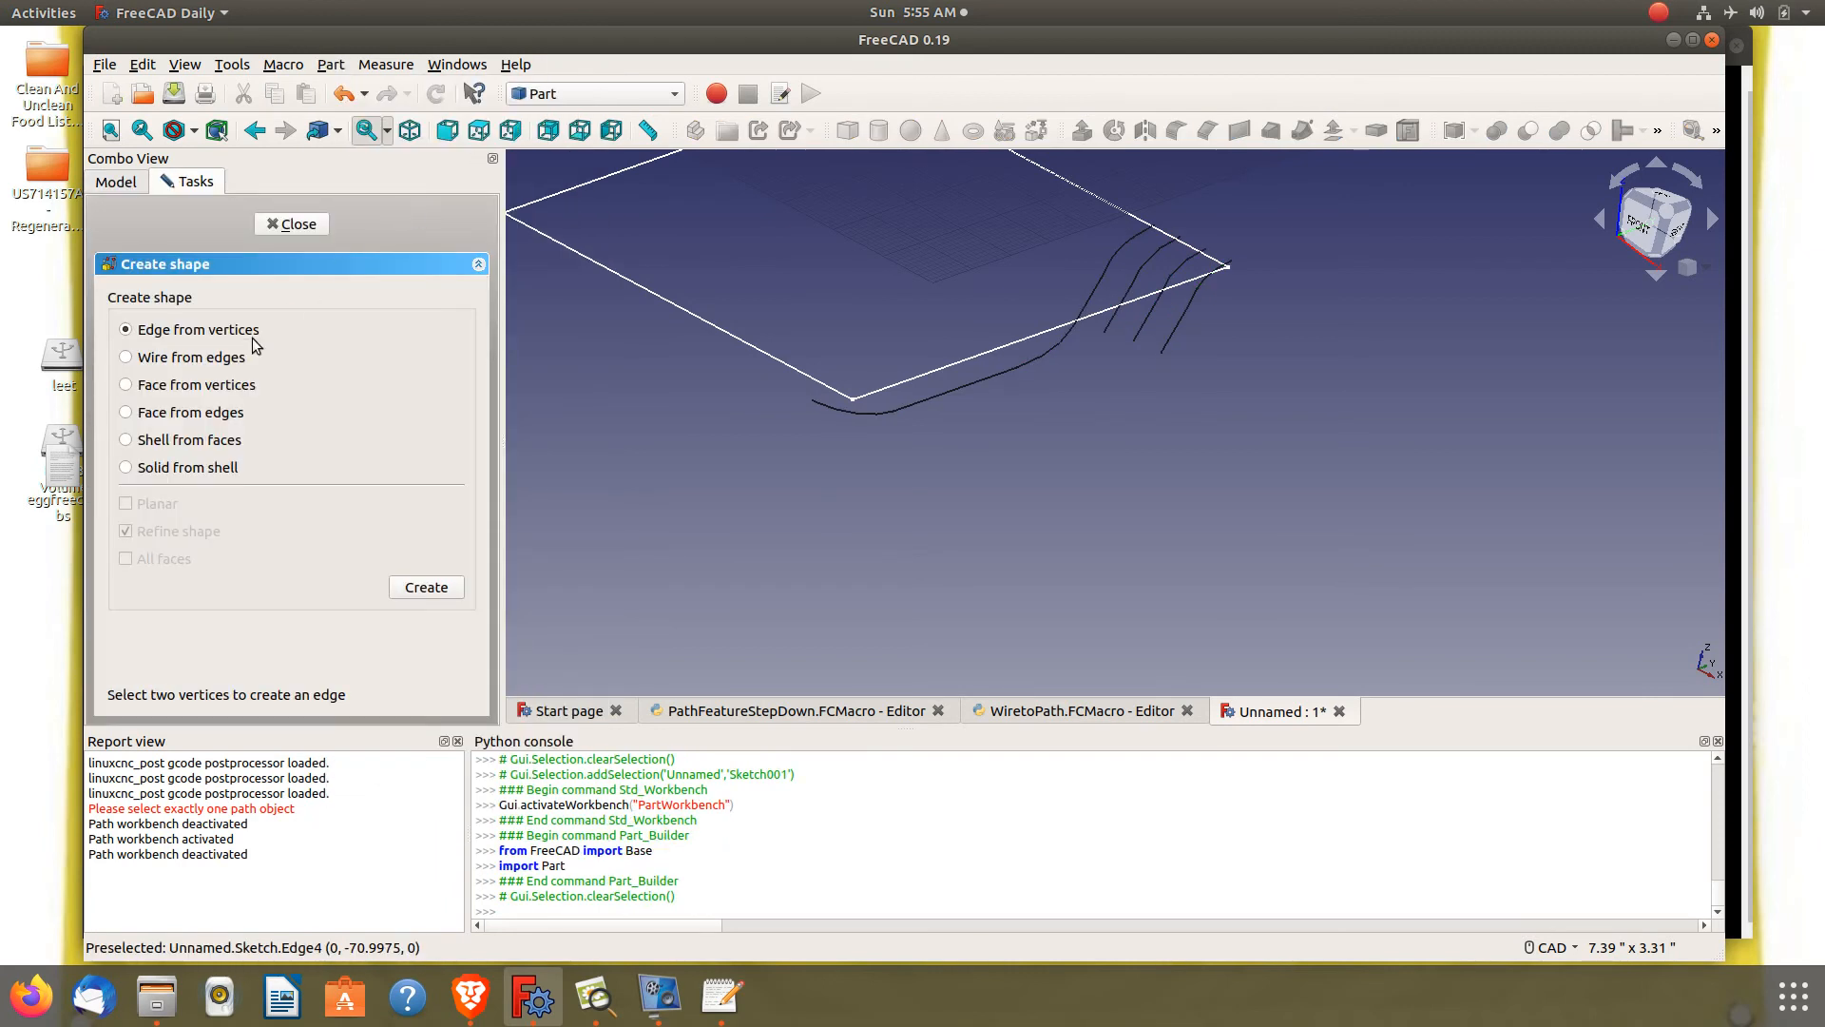
left_click(188, 360)
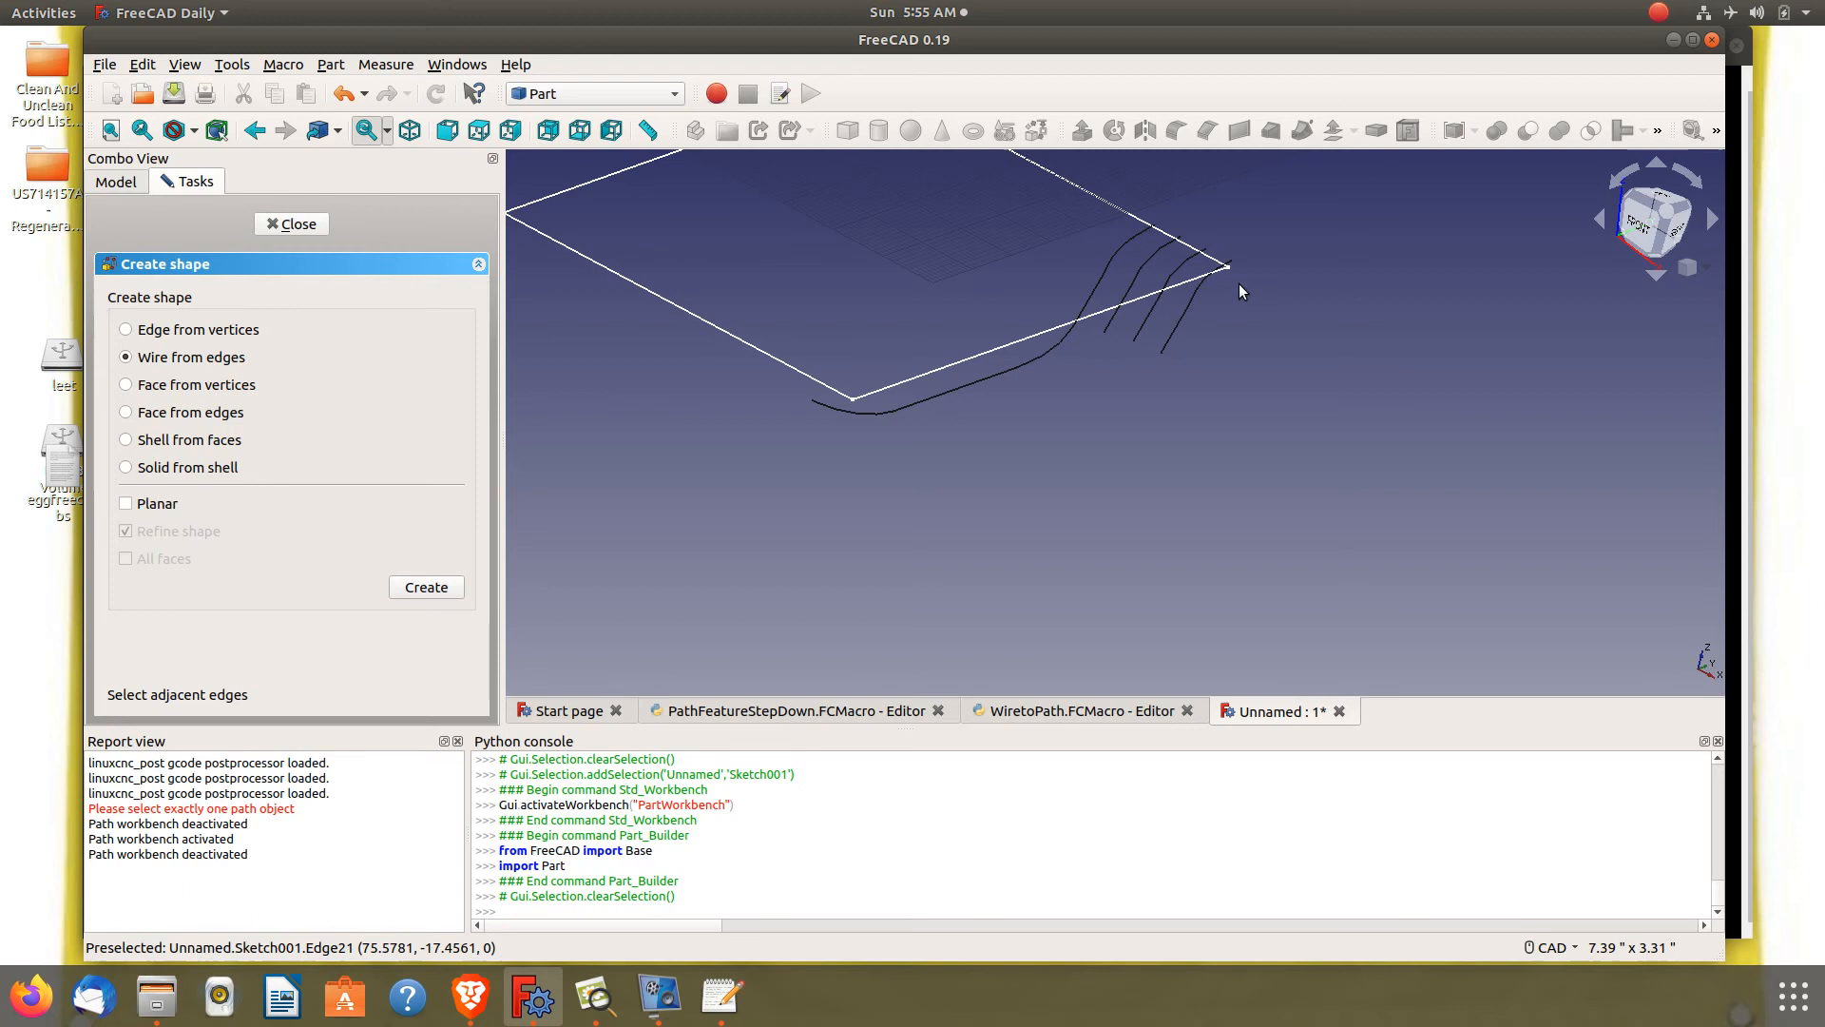
Create a wire from Edge18, Edge19, Edge20 and Edge21 of Sketch001 and close the shape builder
scroll(1238, 270, "up", 5)
left_click(1197, 228)
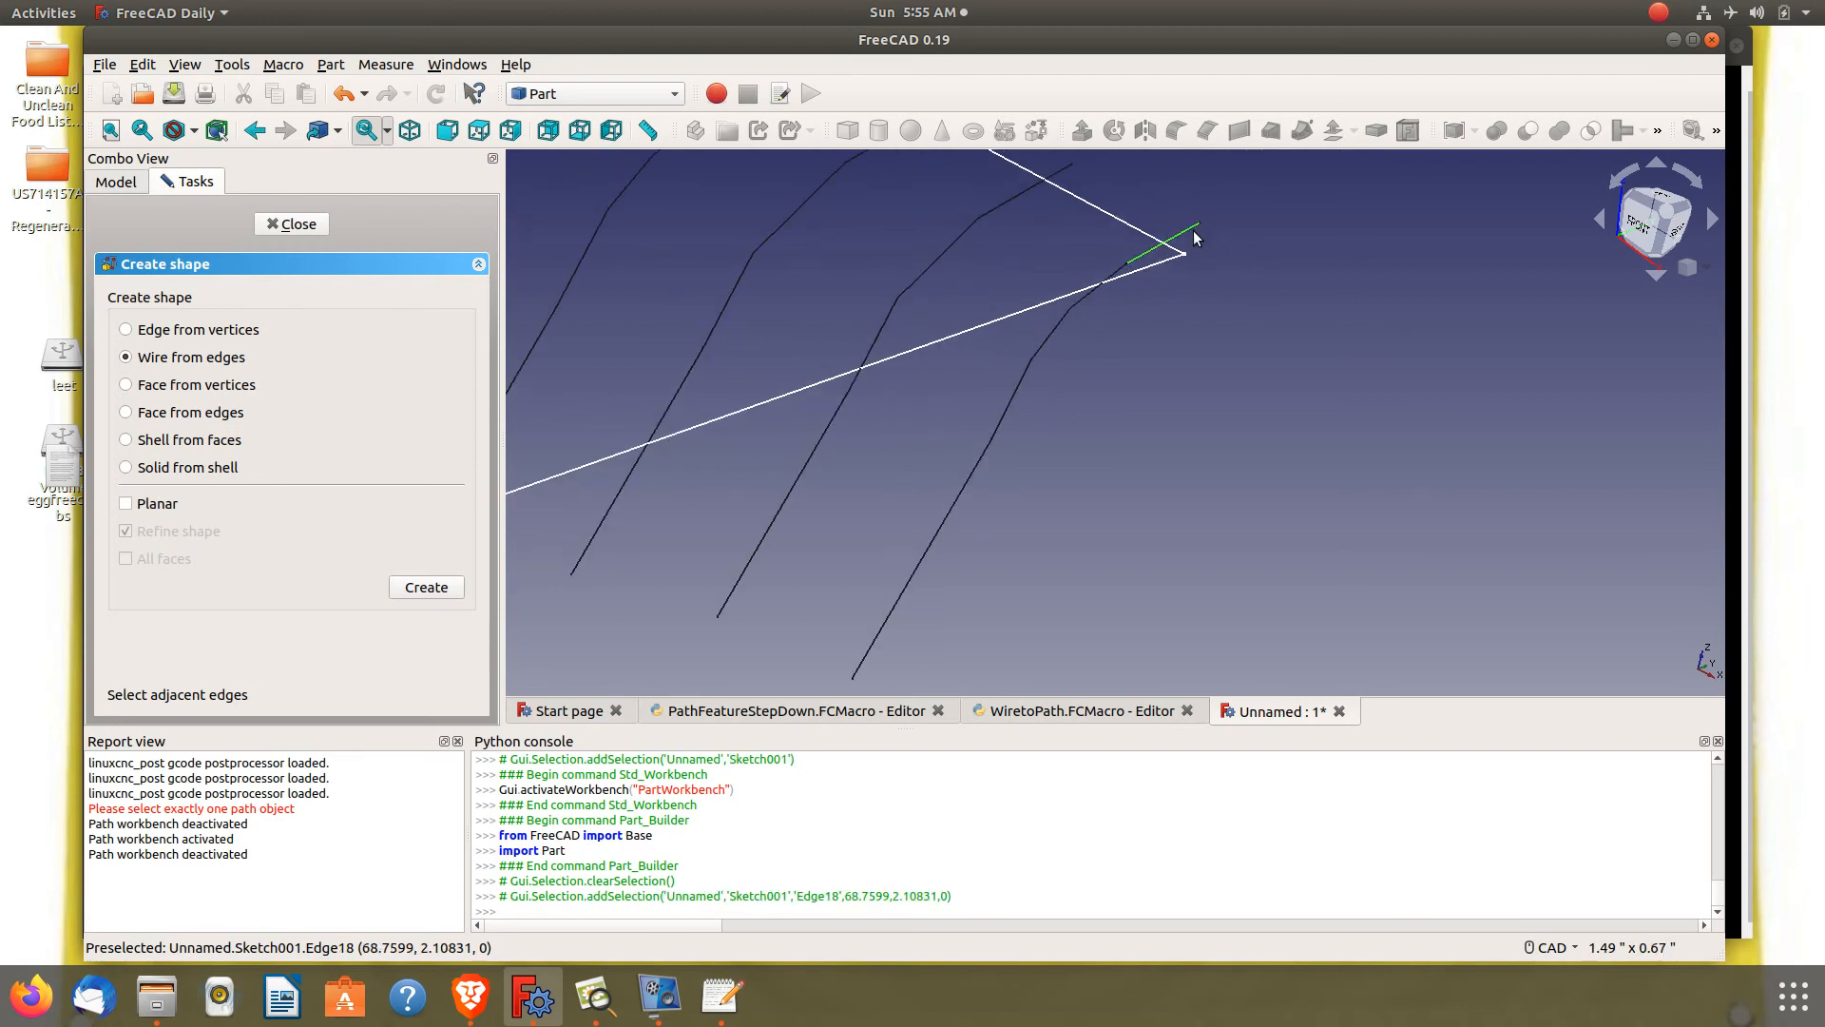
left_click(1112, 273)
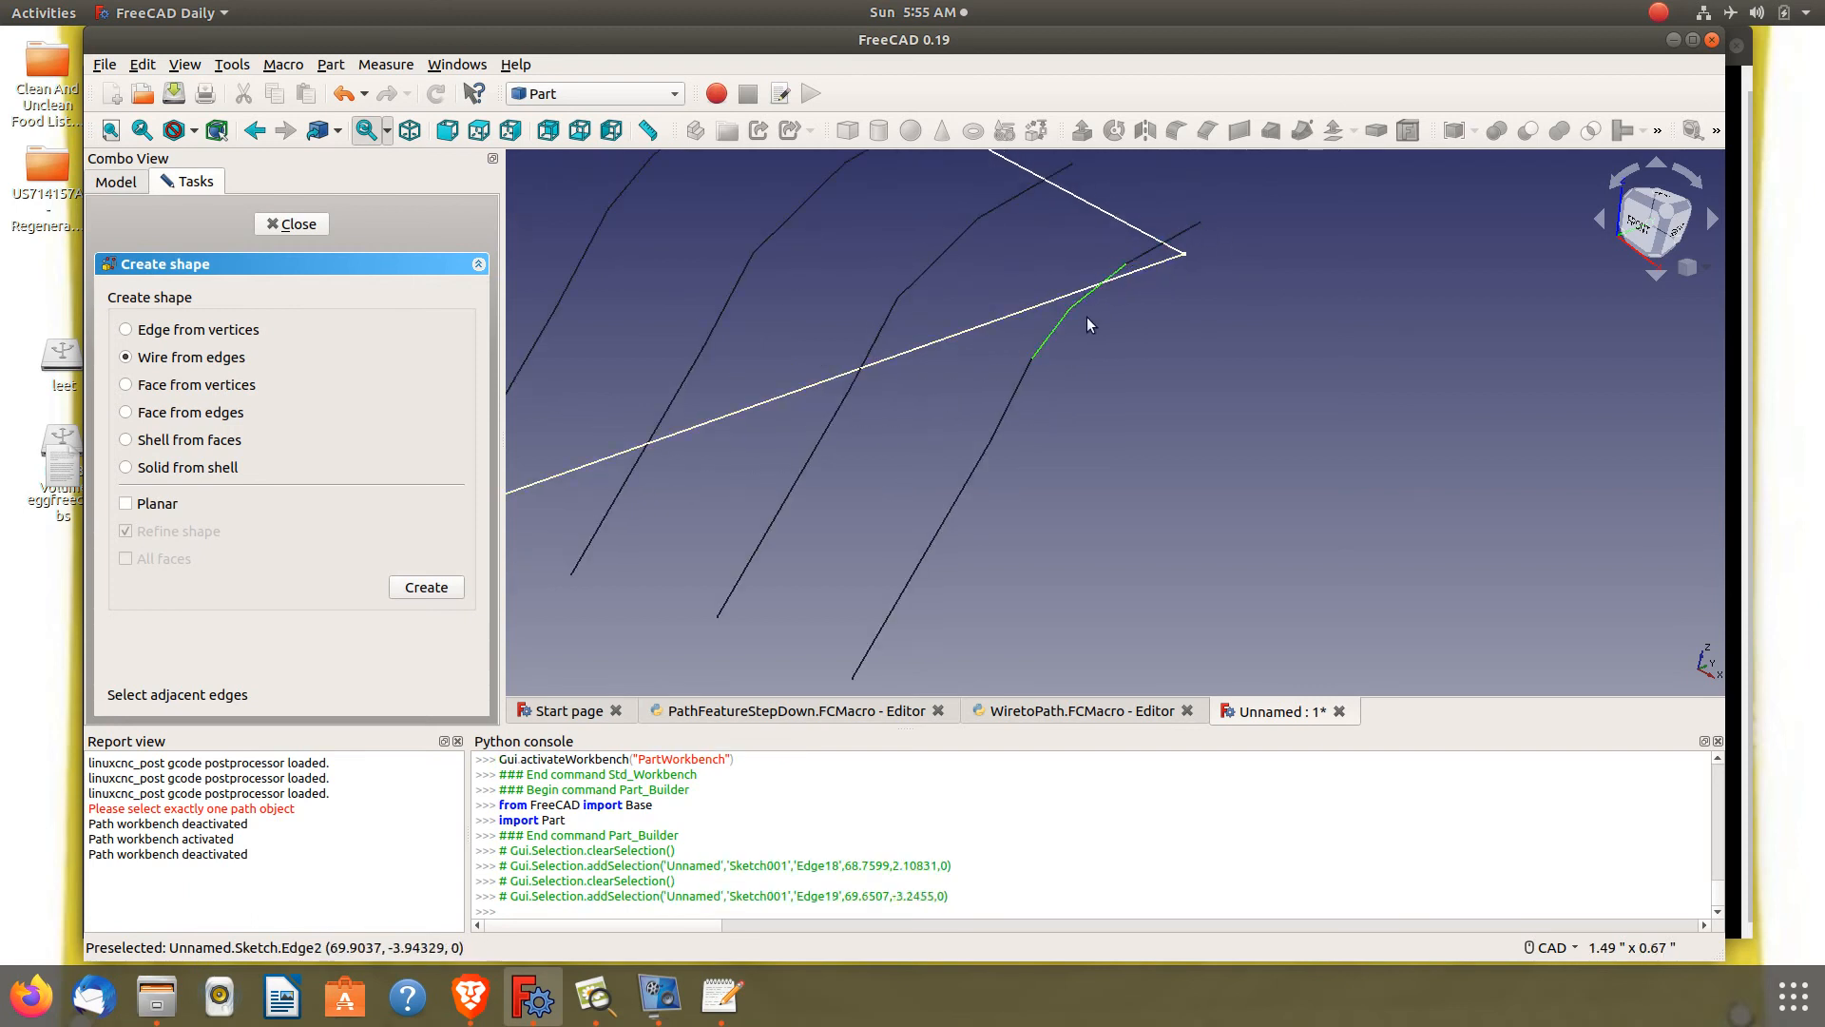
left_click(1161, 253)
left_click(1155, 254)
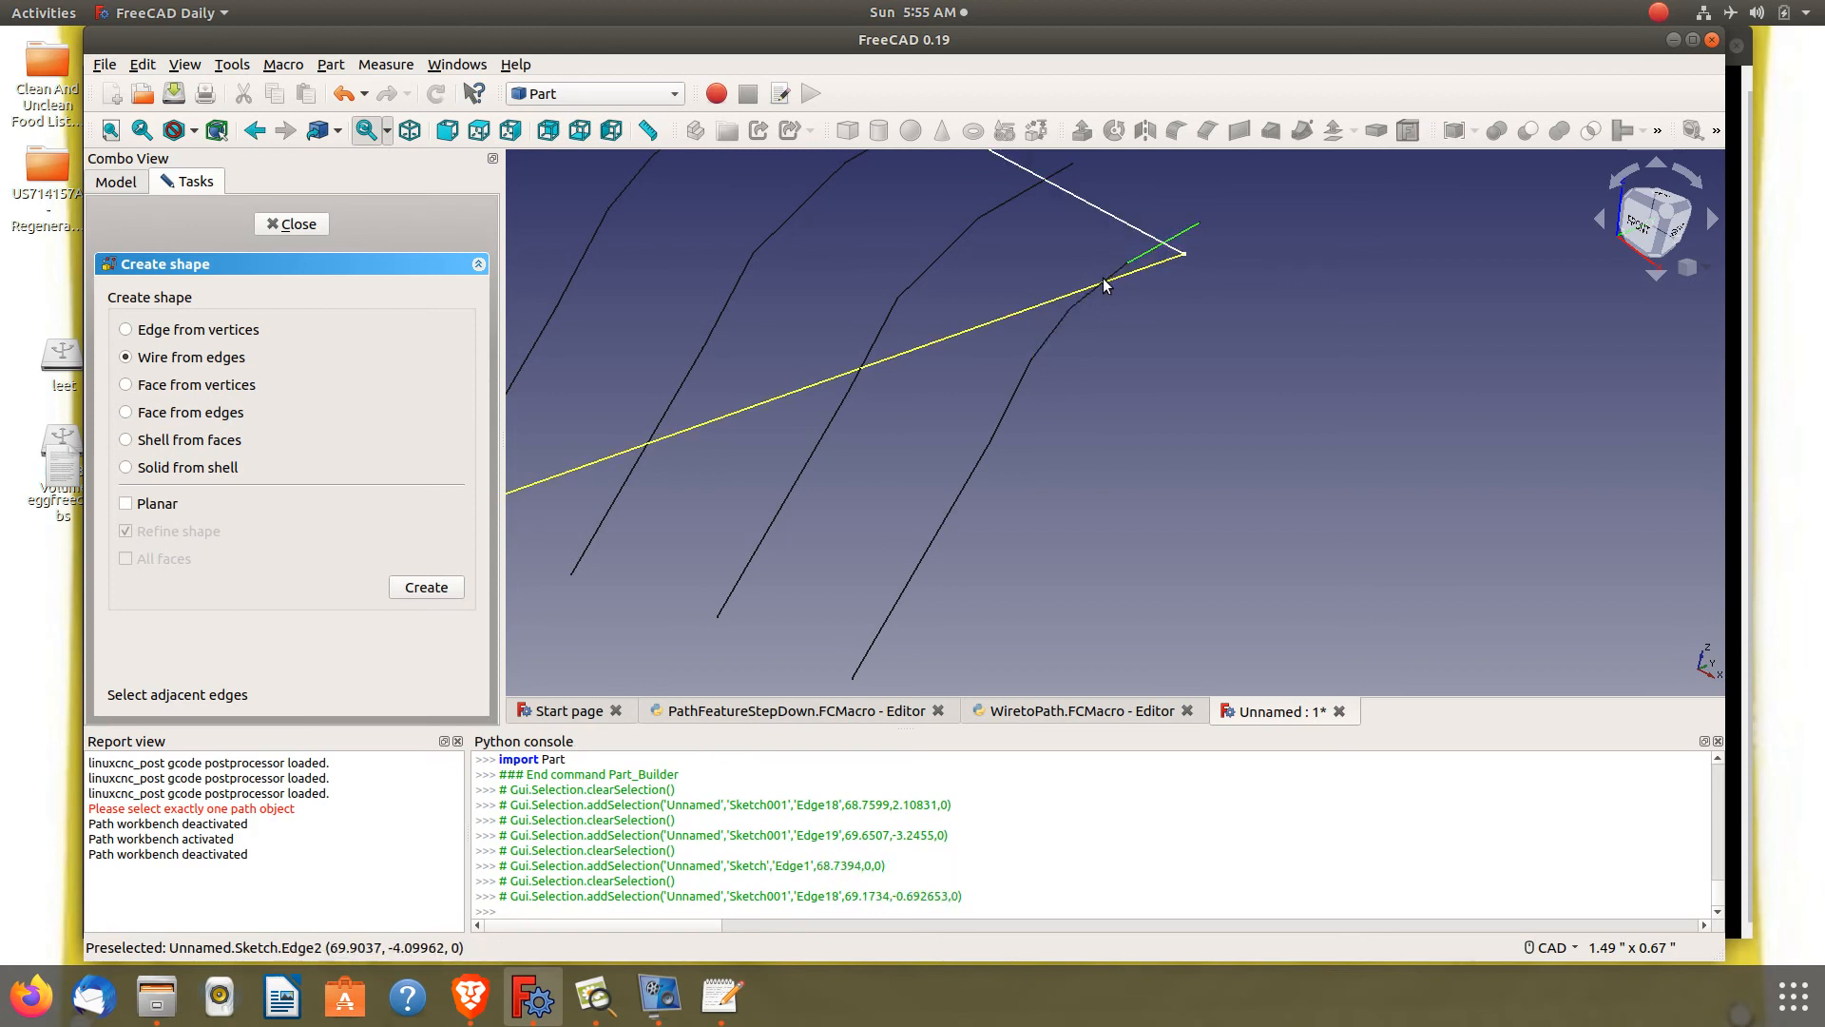
left_click(1053, 328, "ctrl")
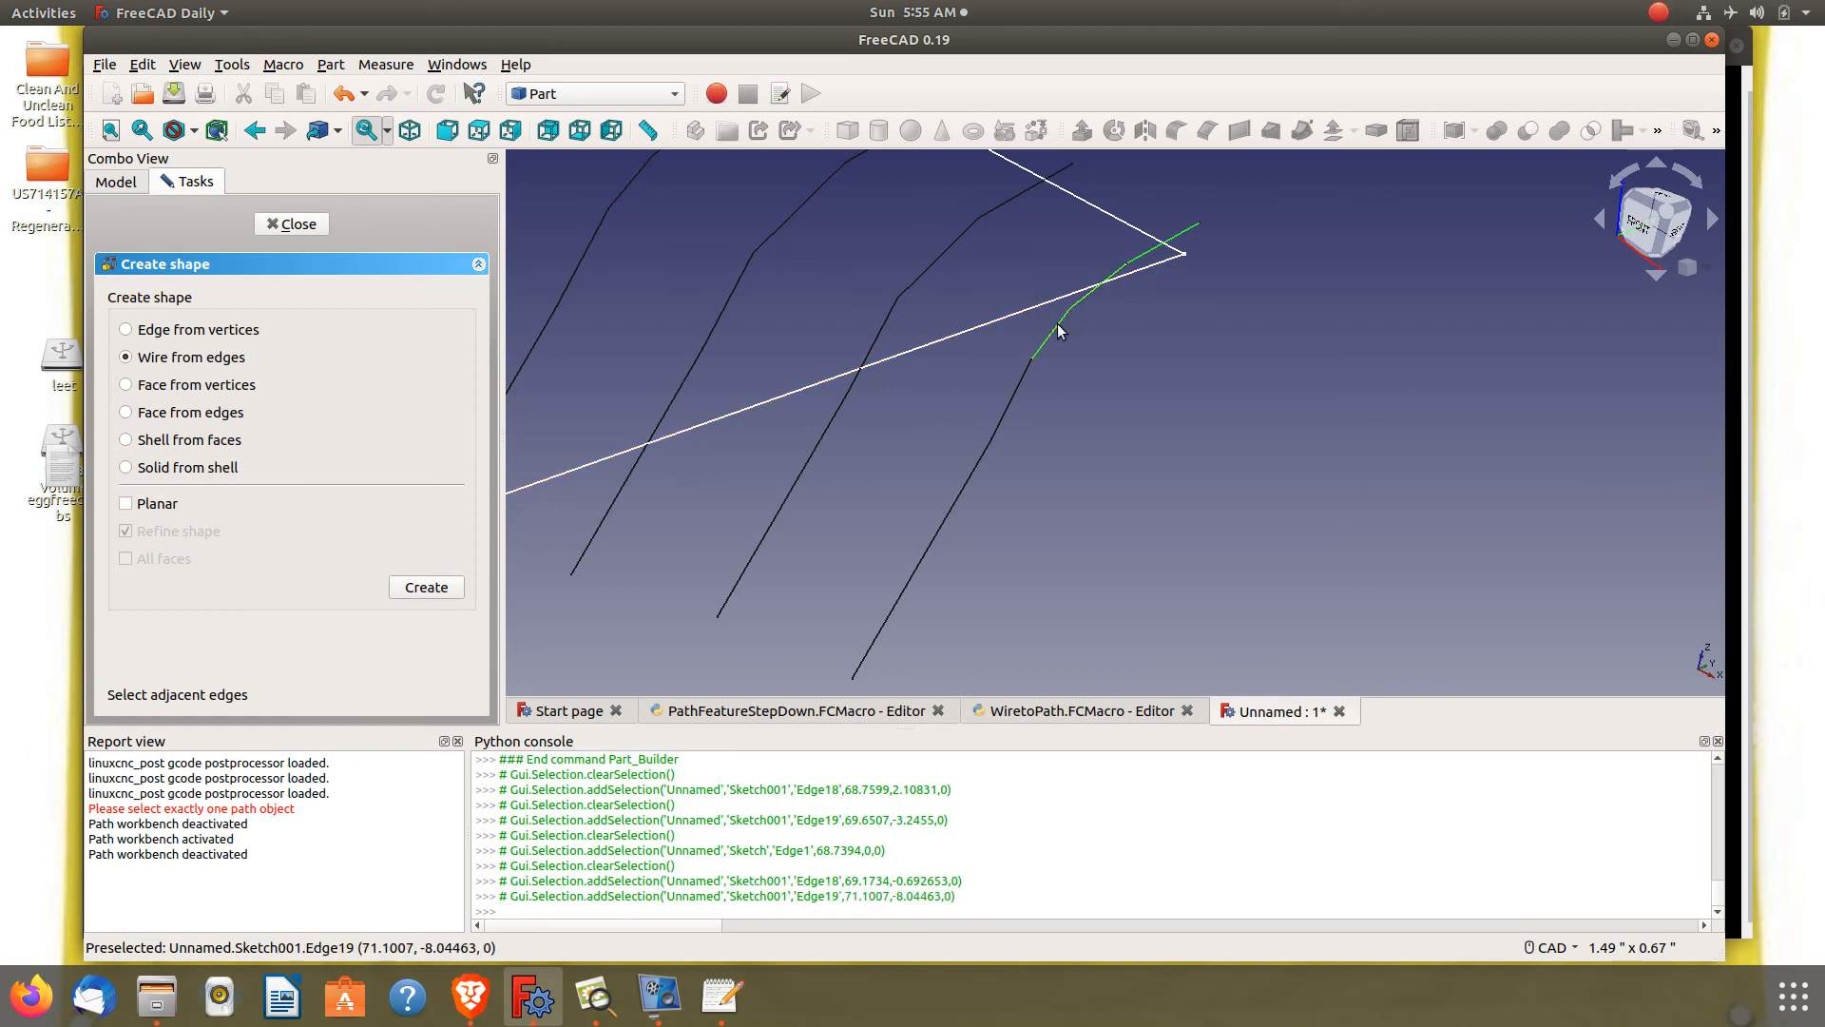
left_click(1005, 411, "ctrl")
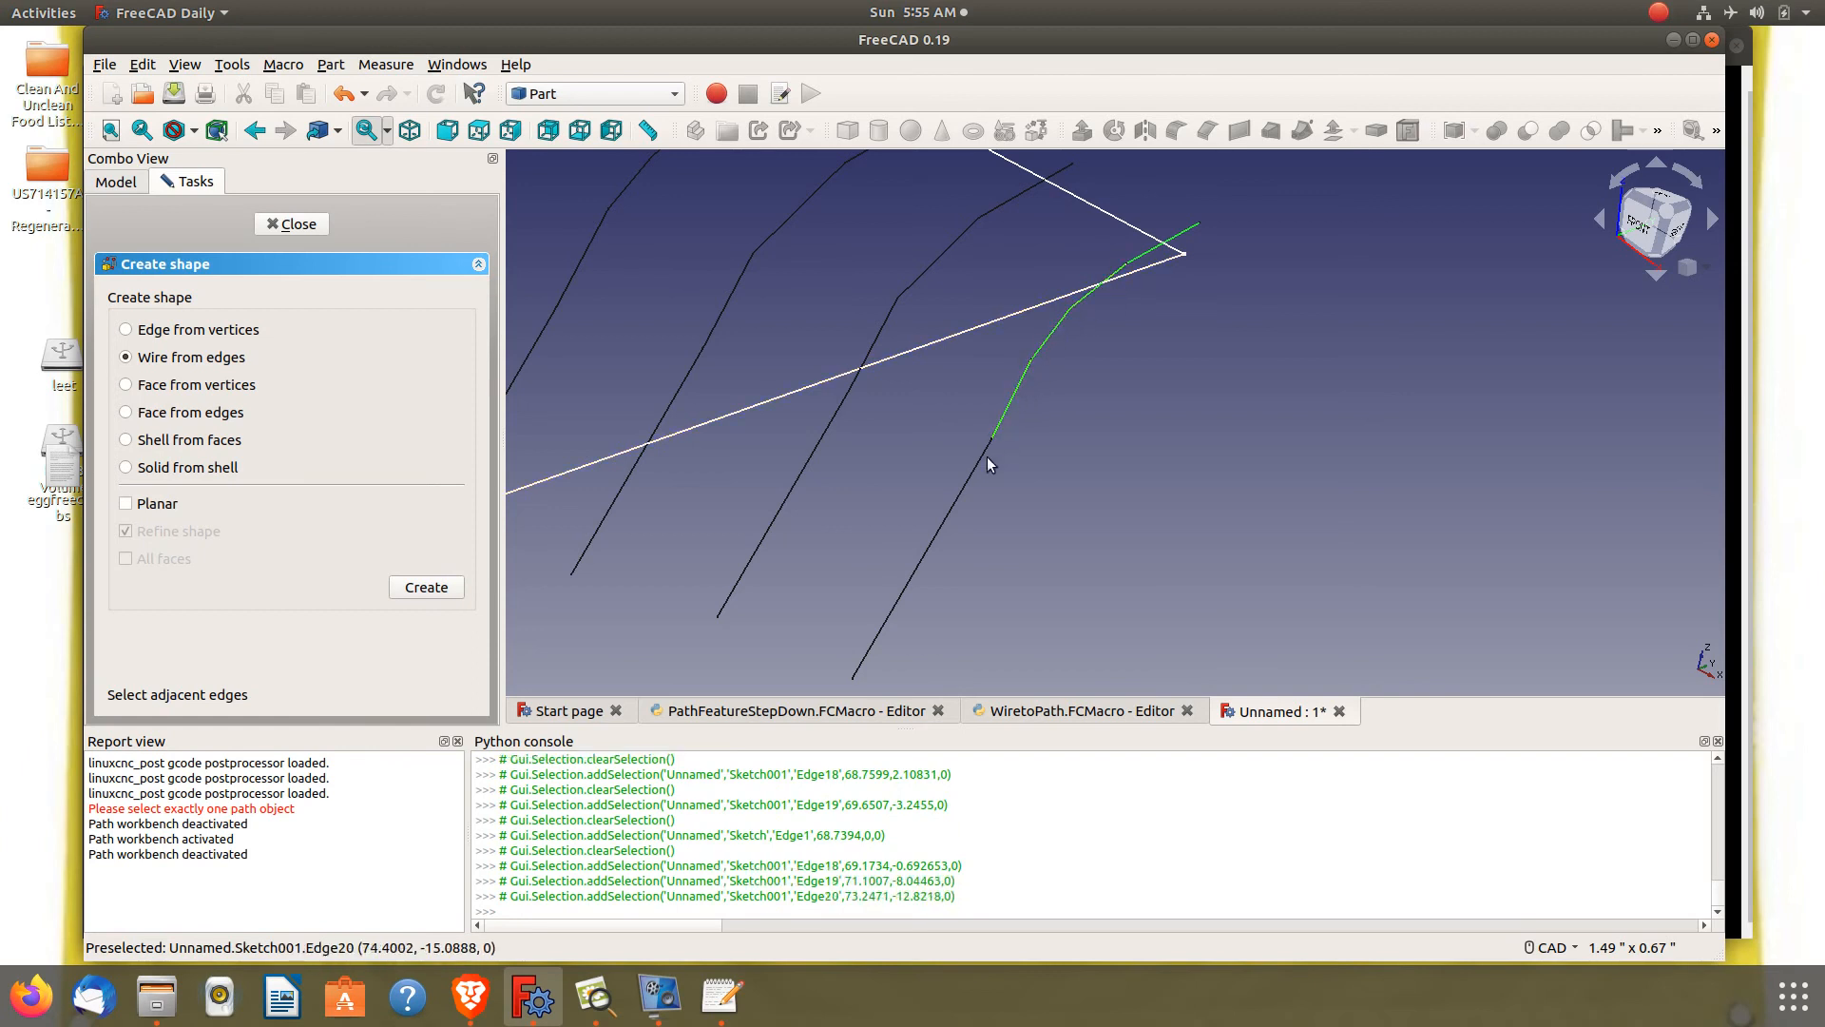
left_click(975, 458, "ctrl")
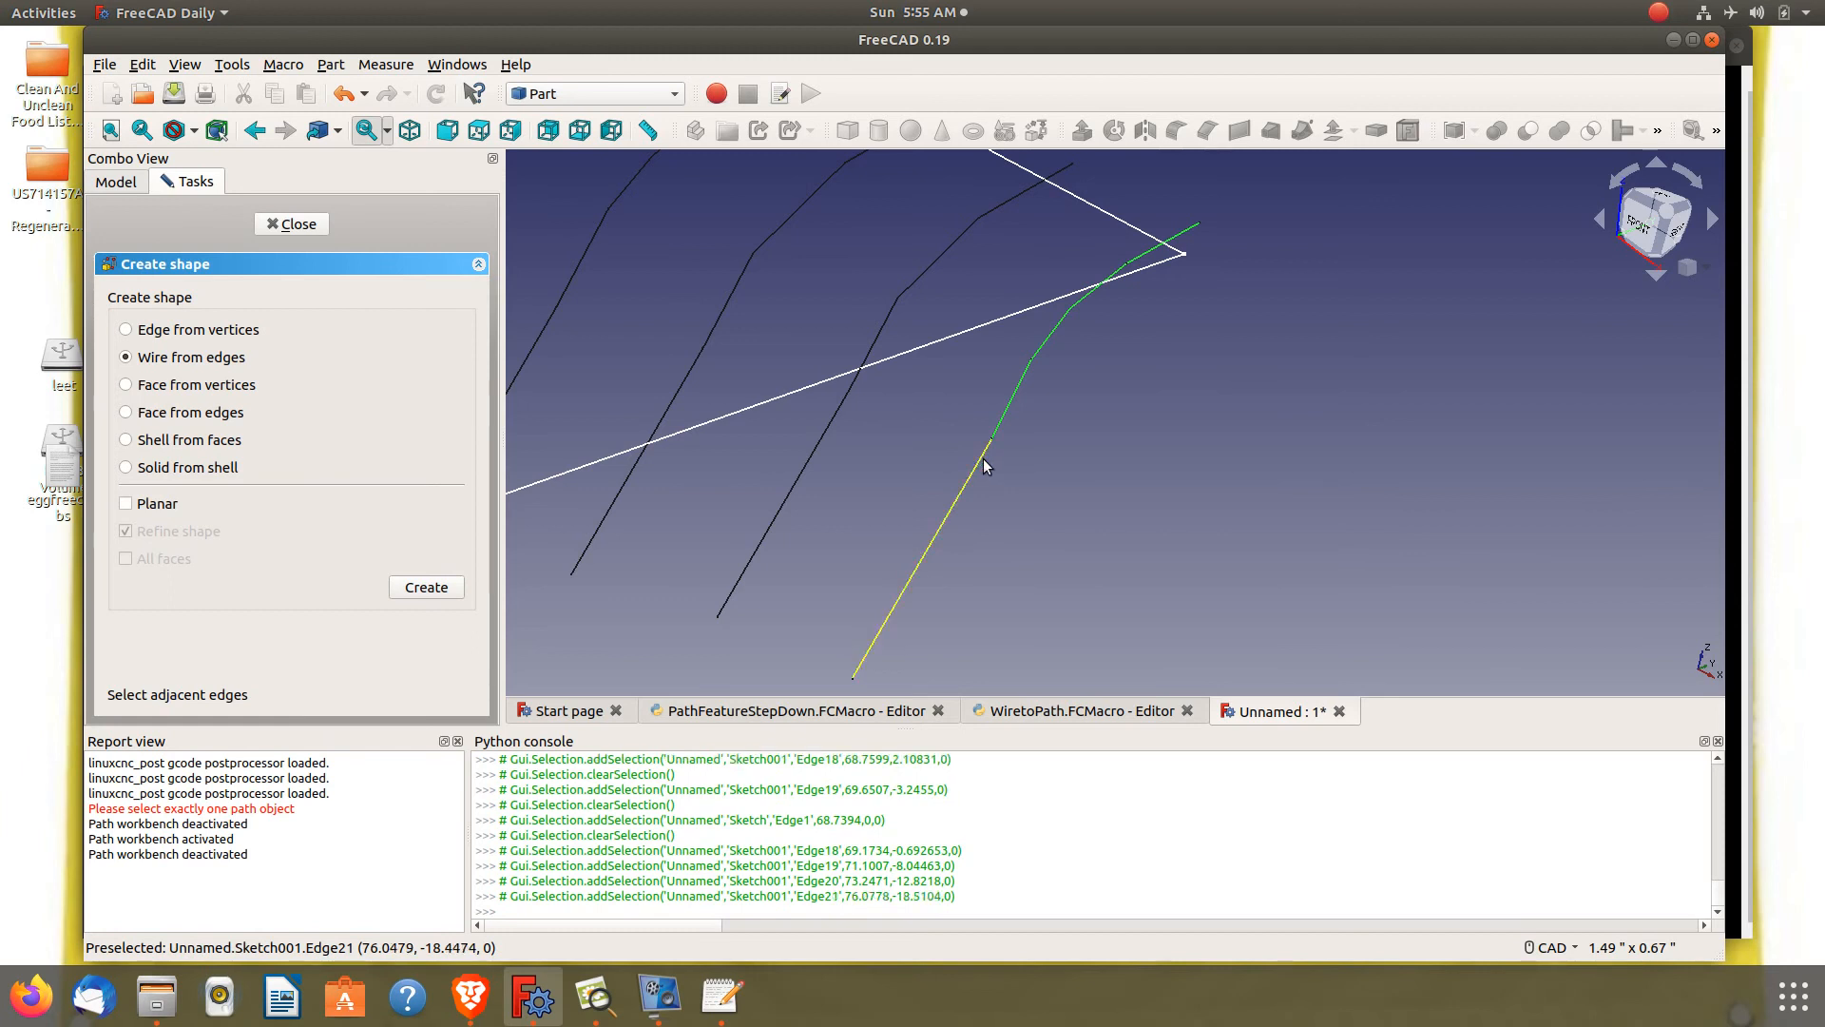
left_click(430, 583)
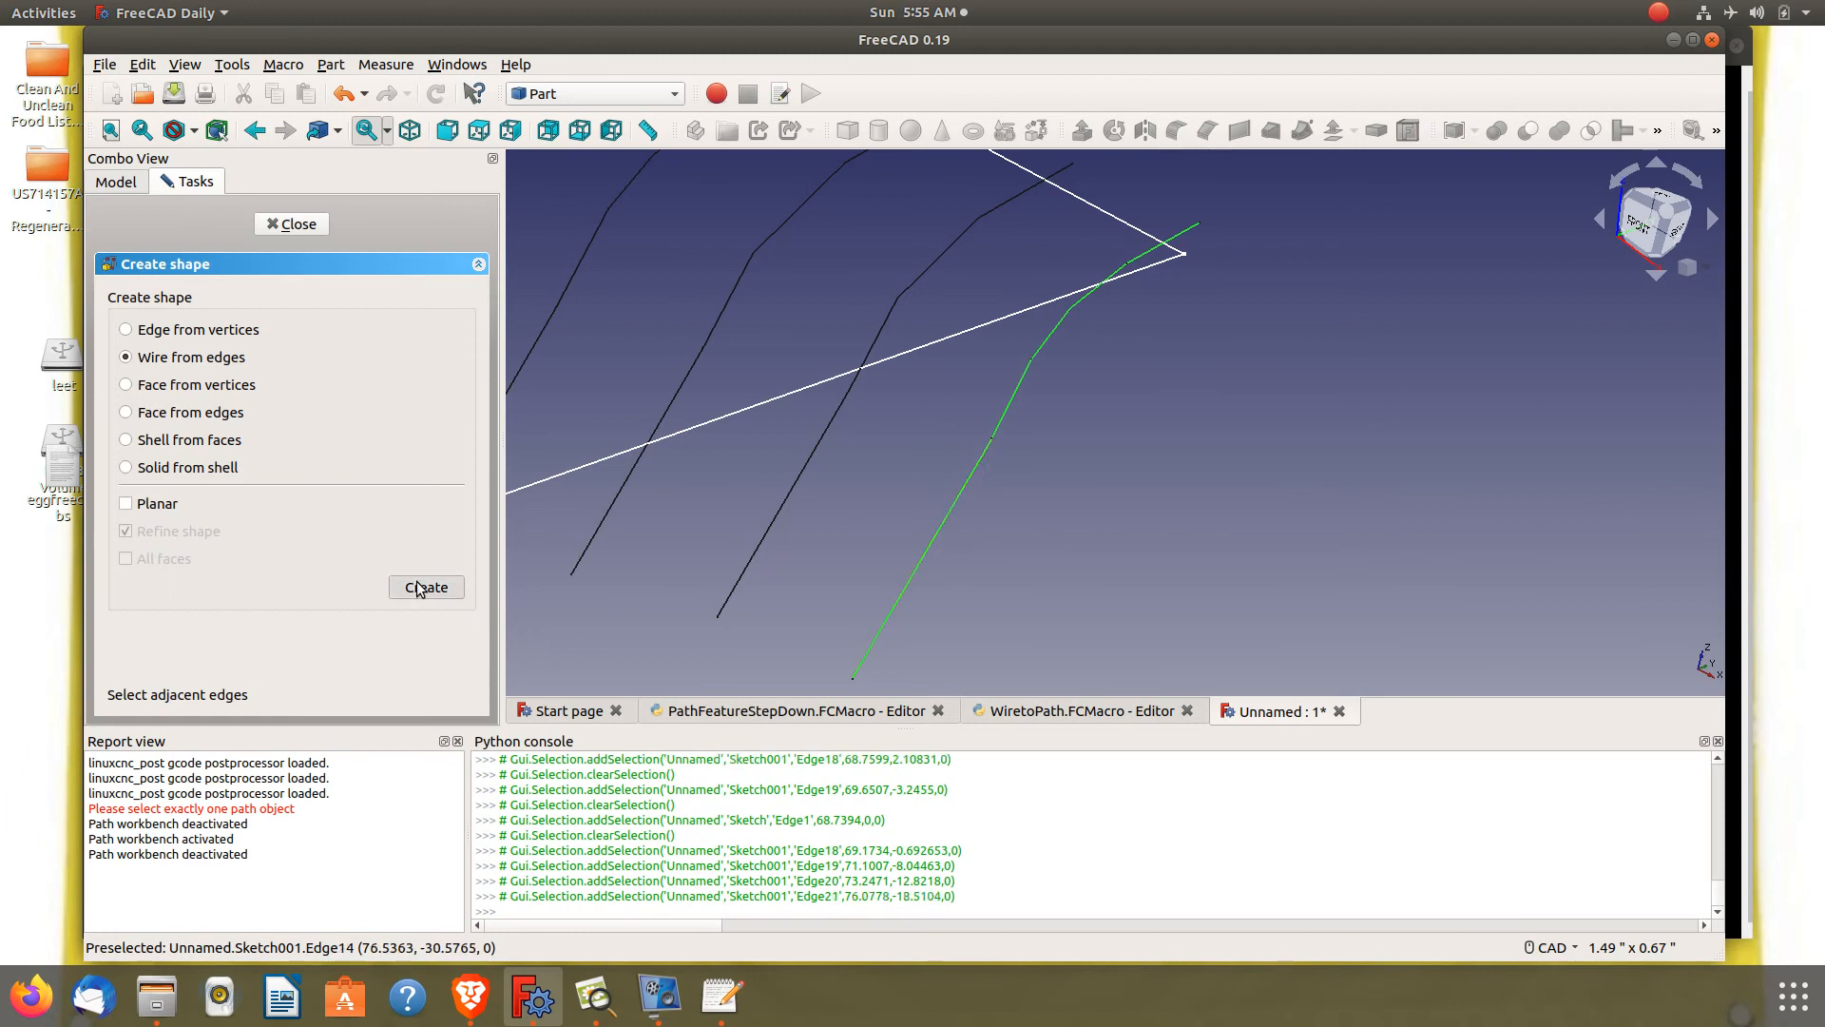
left_click(293, 224)
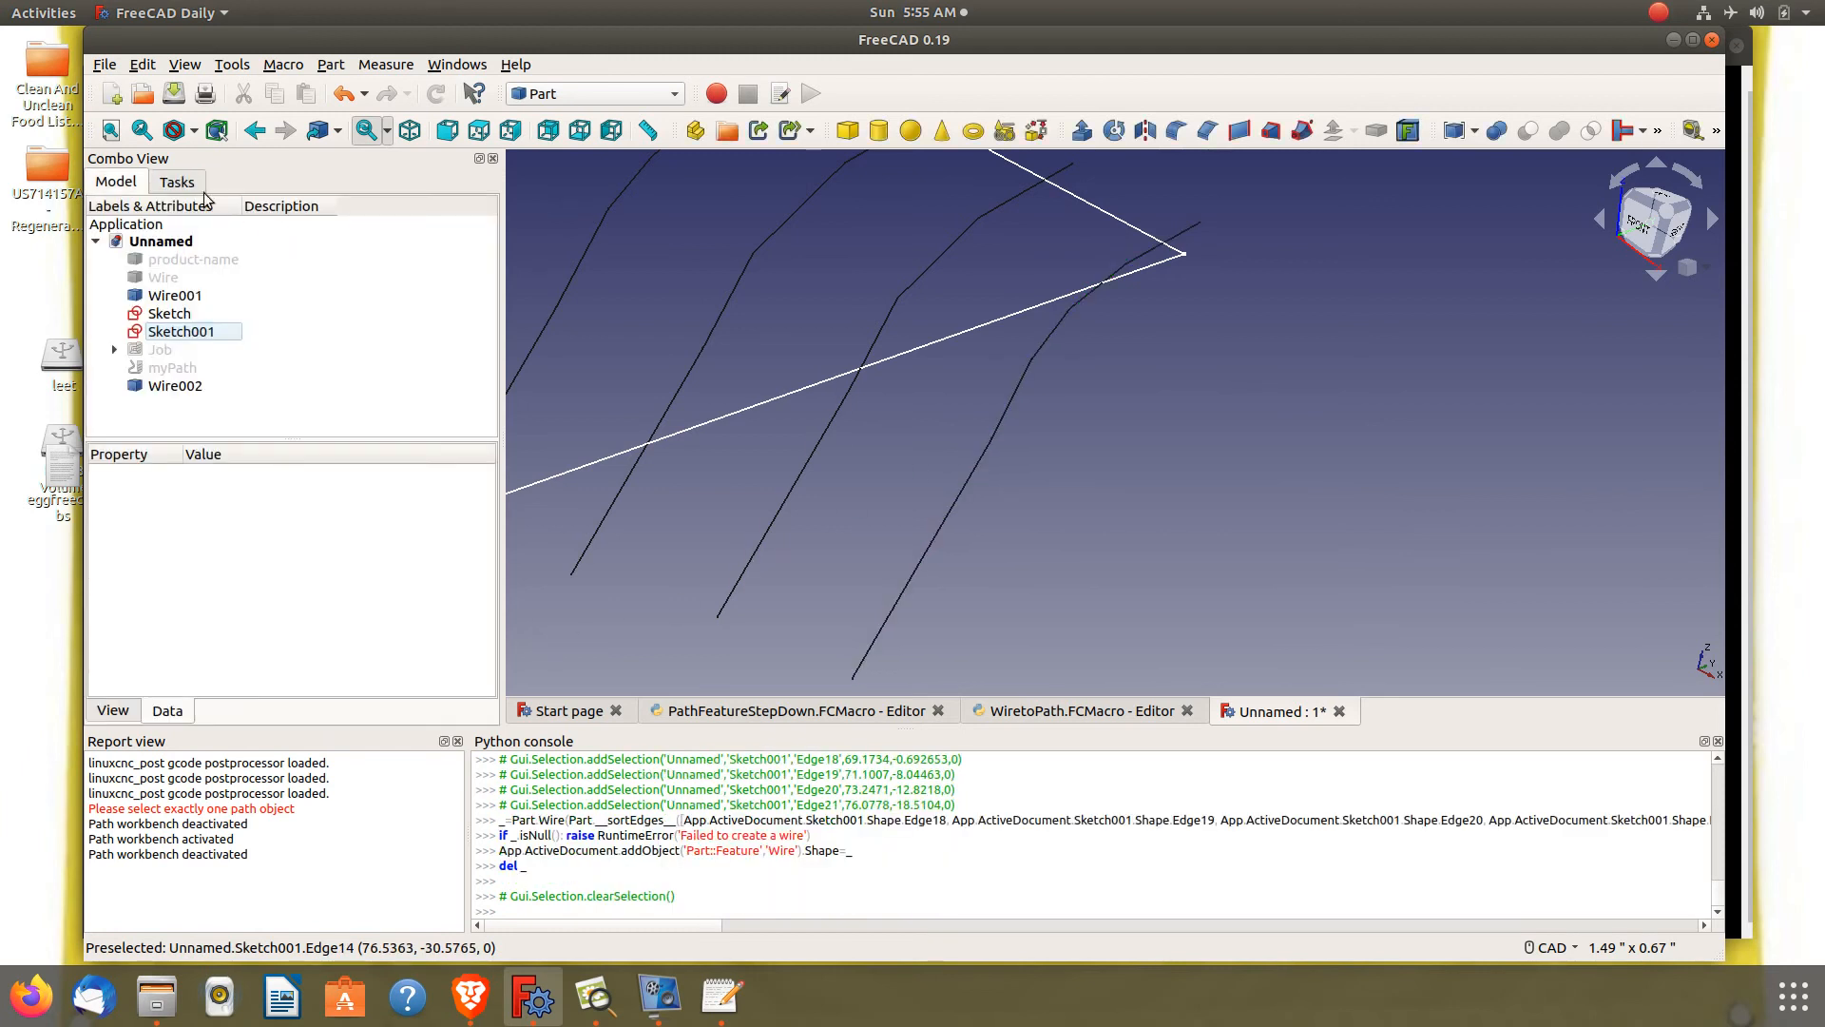
Hide Wire001, Sketch001 and Sketch to isolate Wire002, and switch to the Path workbench
left_click(171, 296)
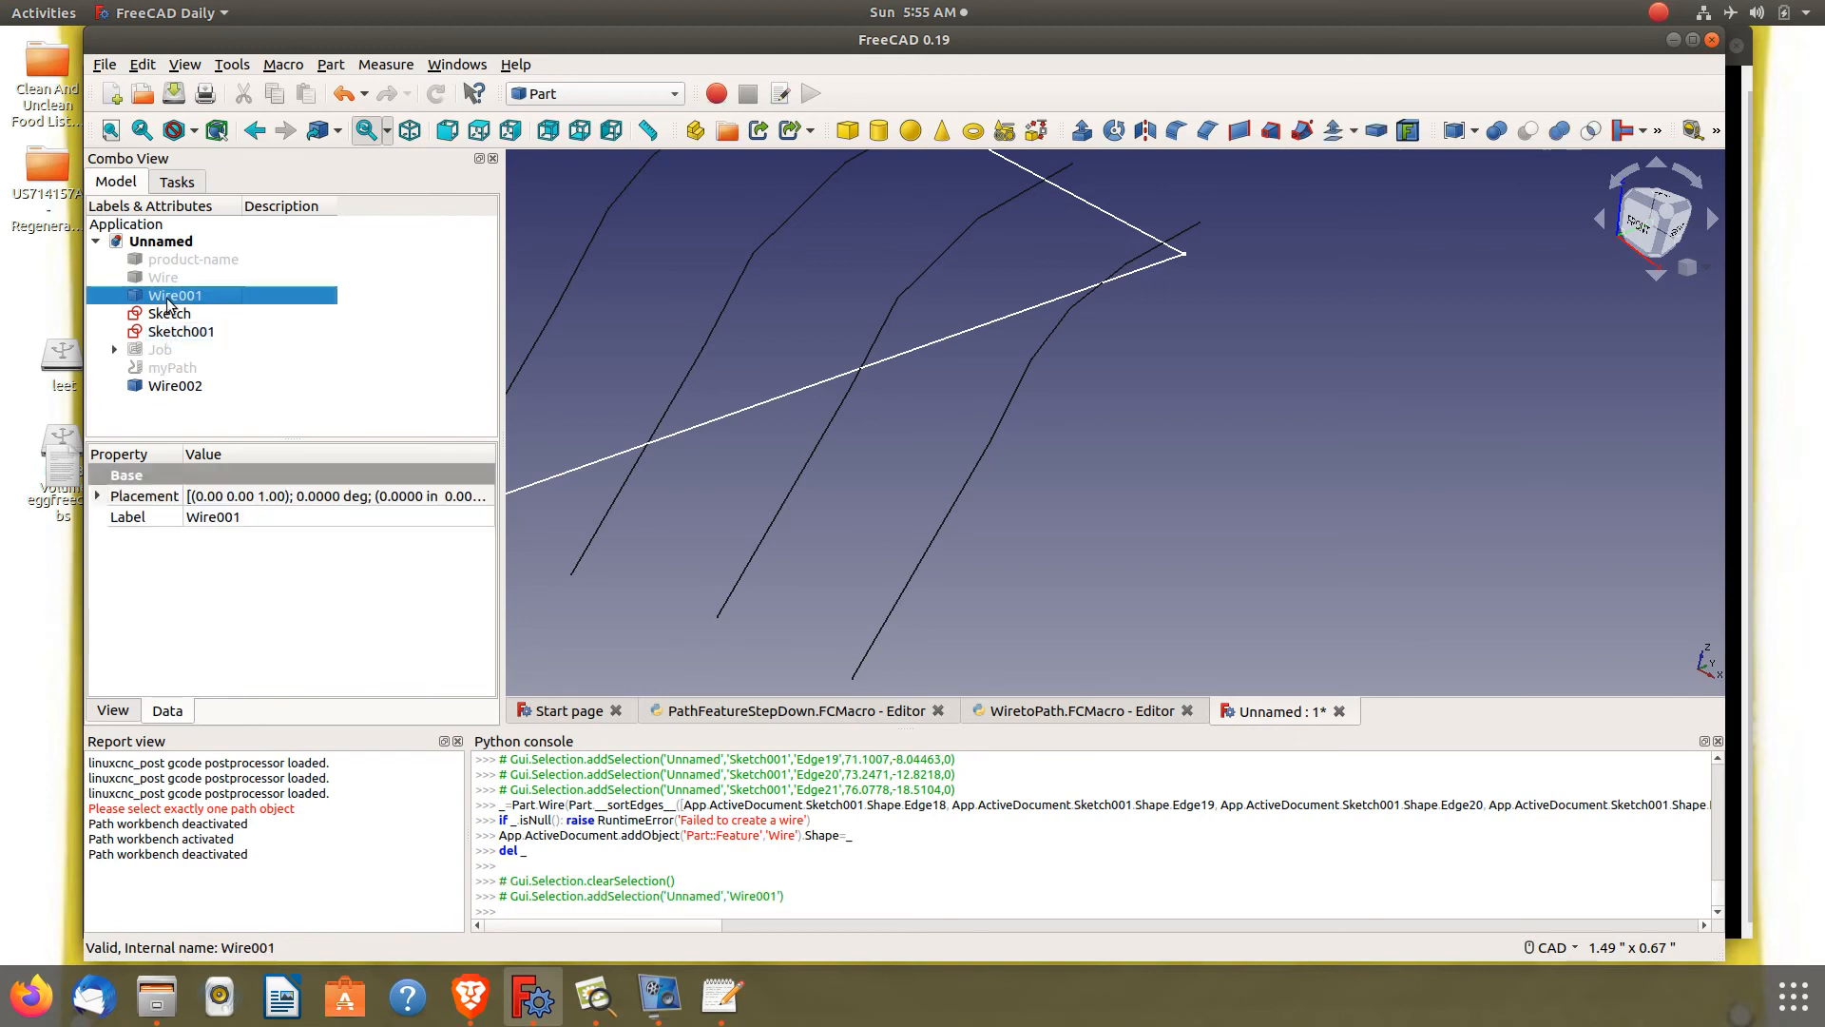
key("space")
left_click(174, 331)
key("space")
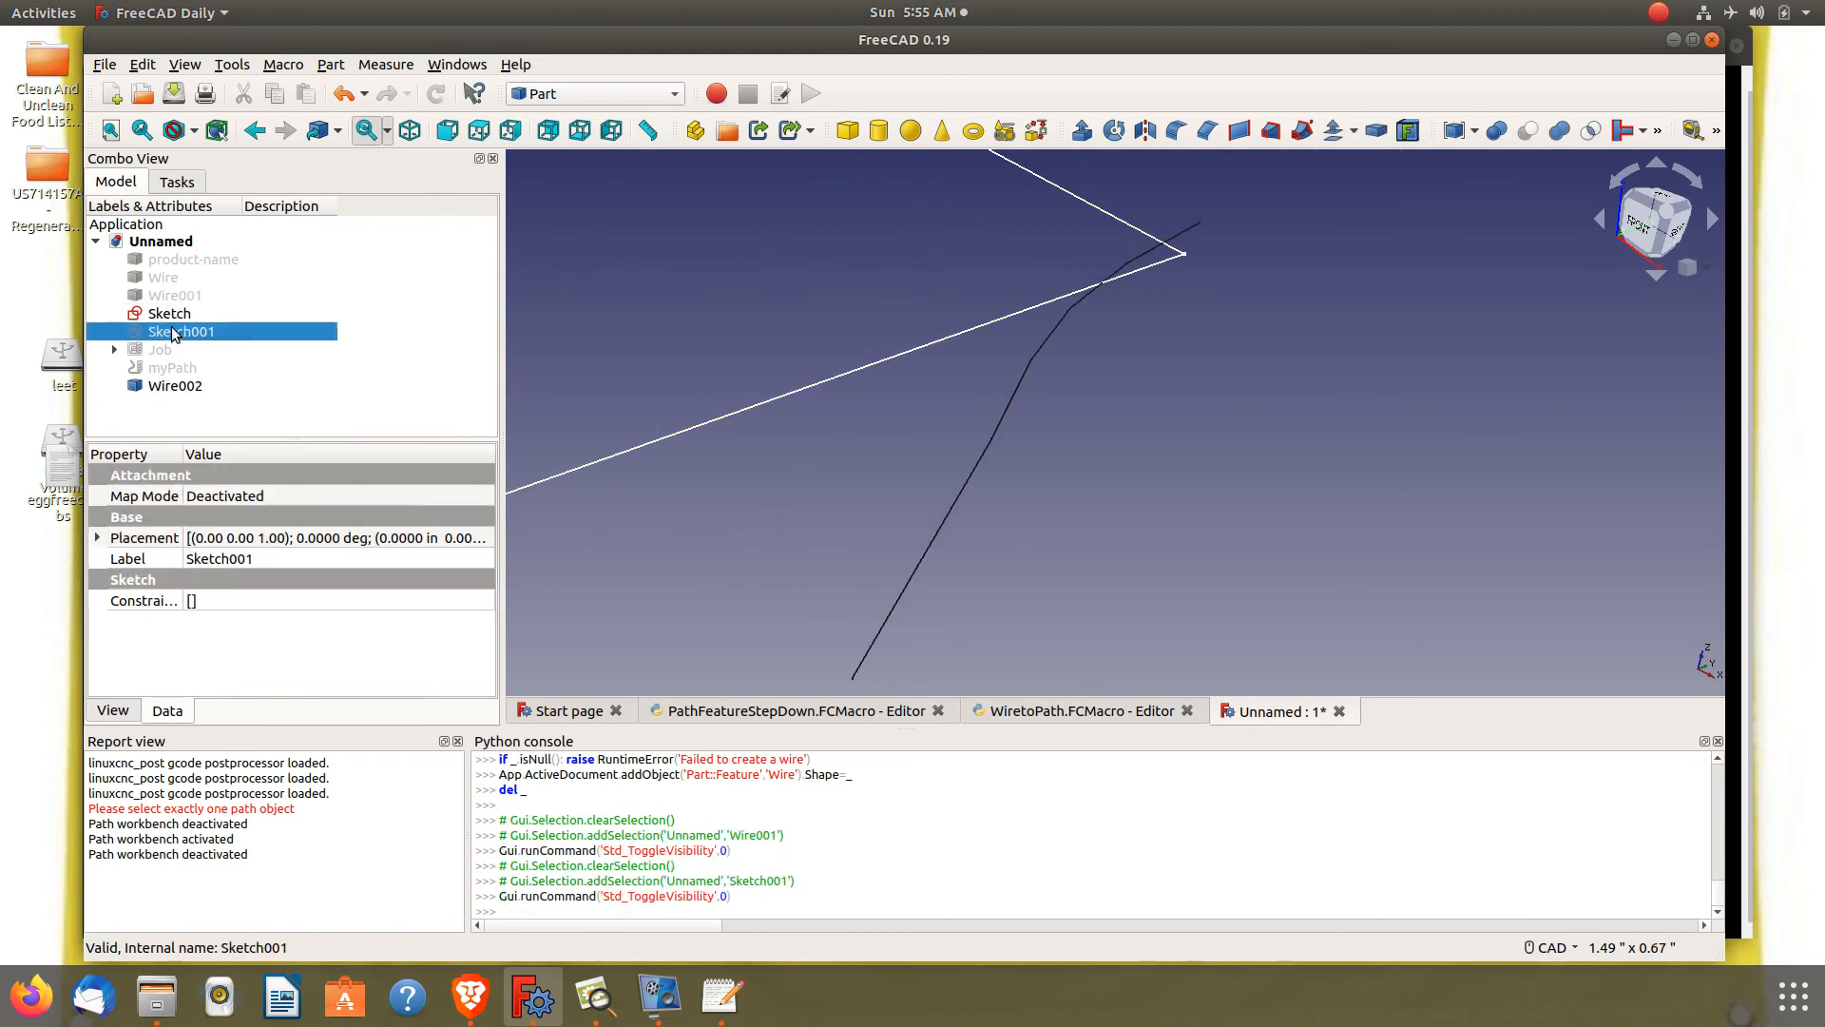
left_click(172, 313)
key("space")
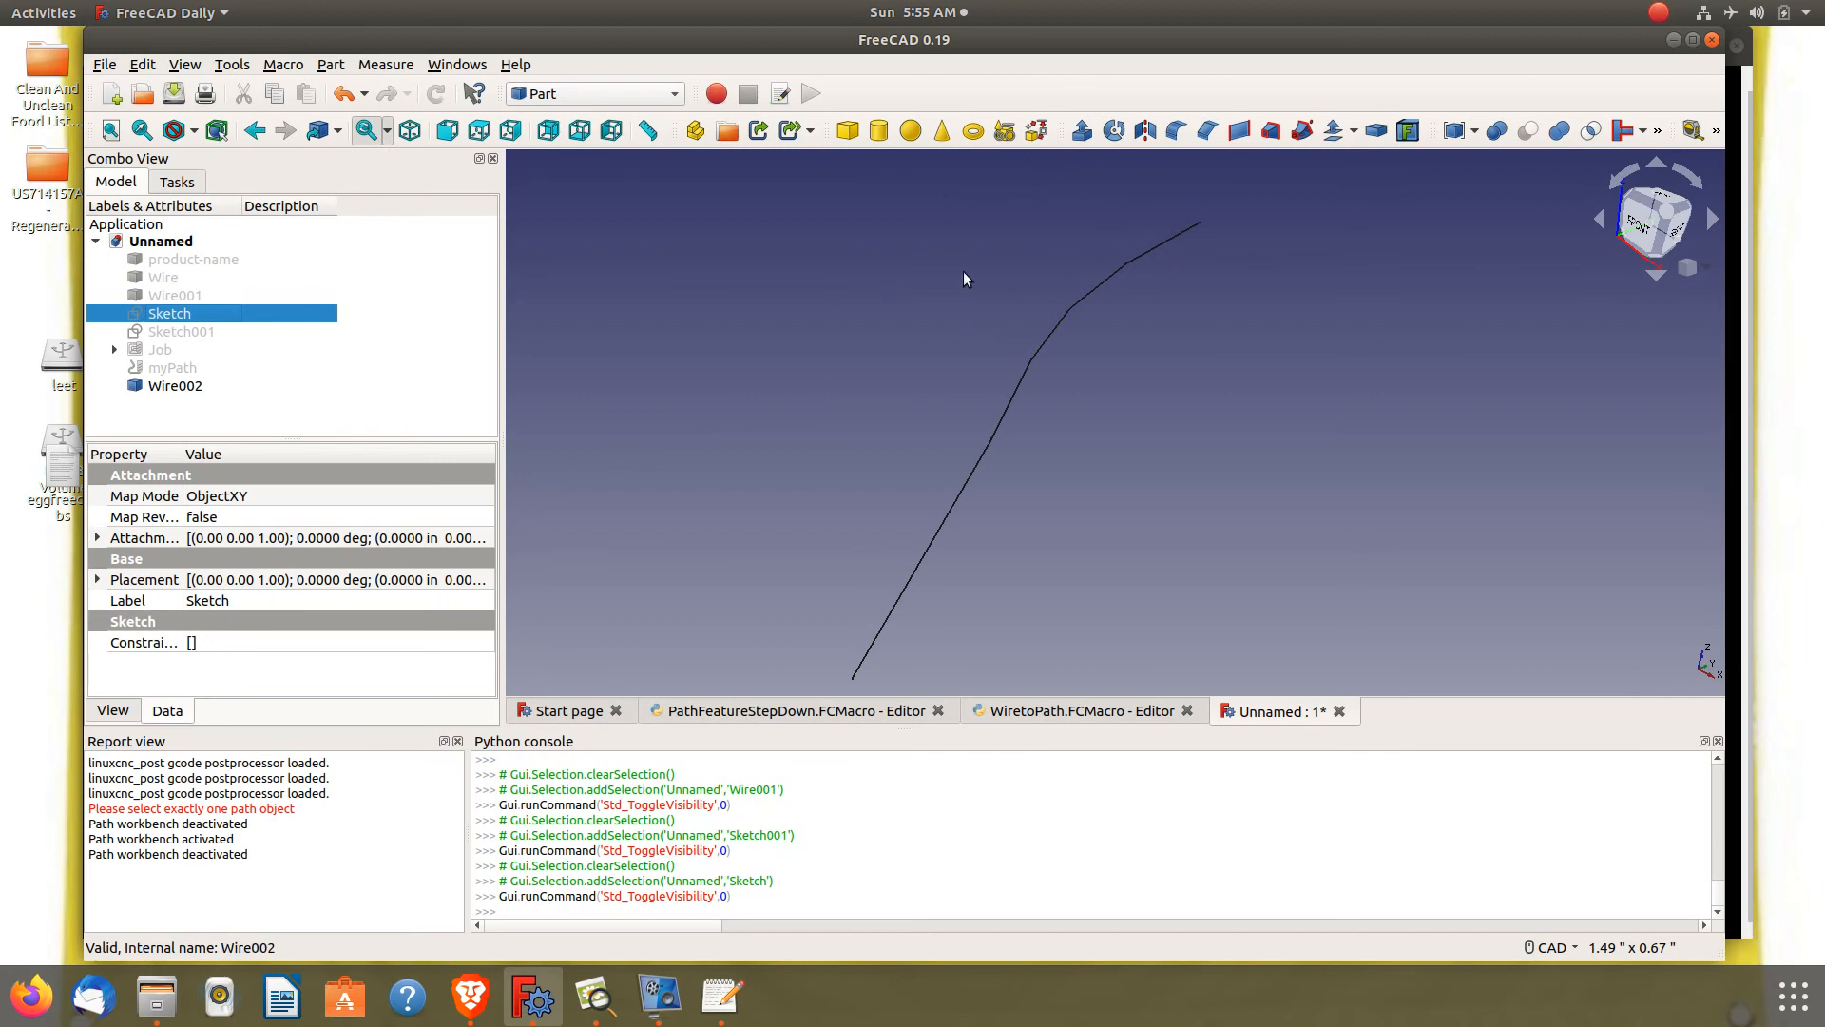
left_click(588, 91)
left_click(550, 324)
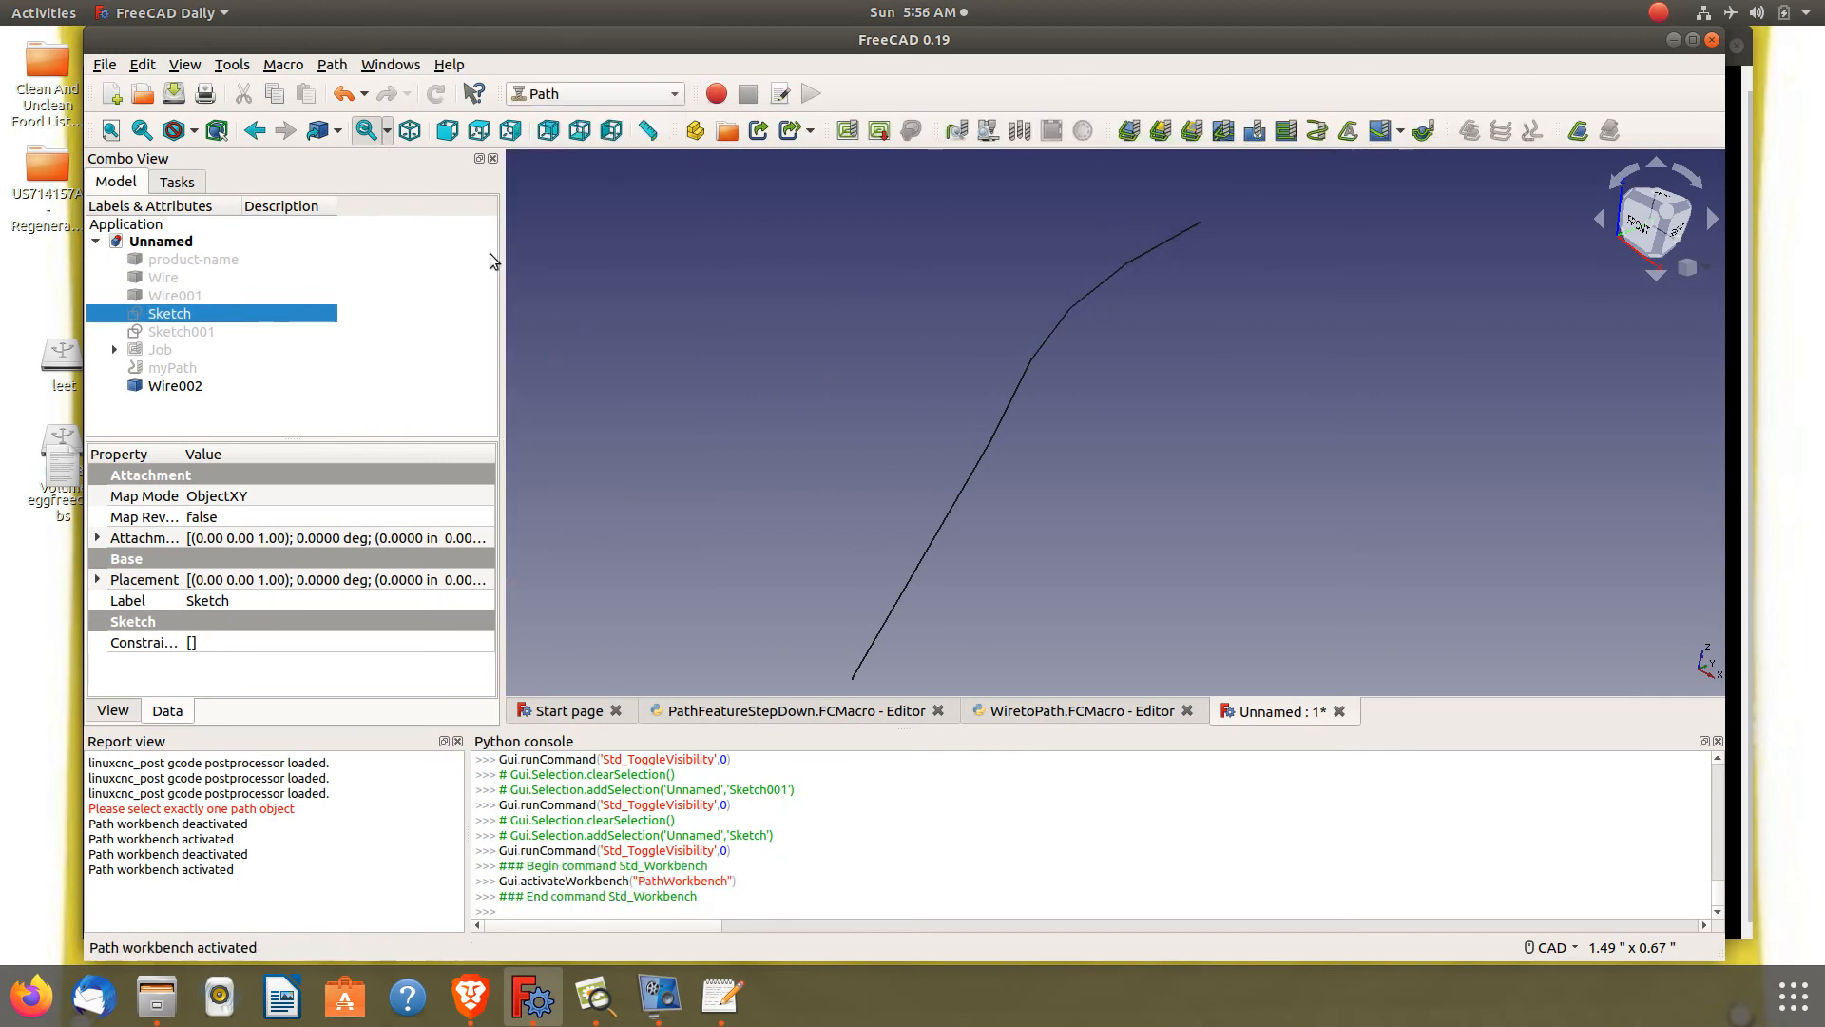
Try to create a From Shape path while Sketch is the selected source
left_click(333, 65)
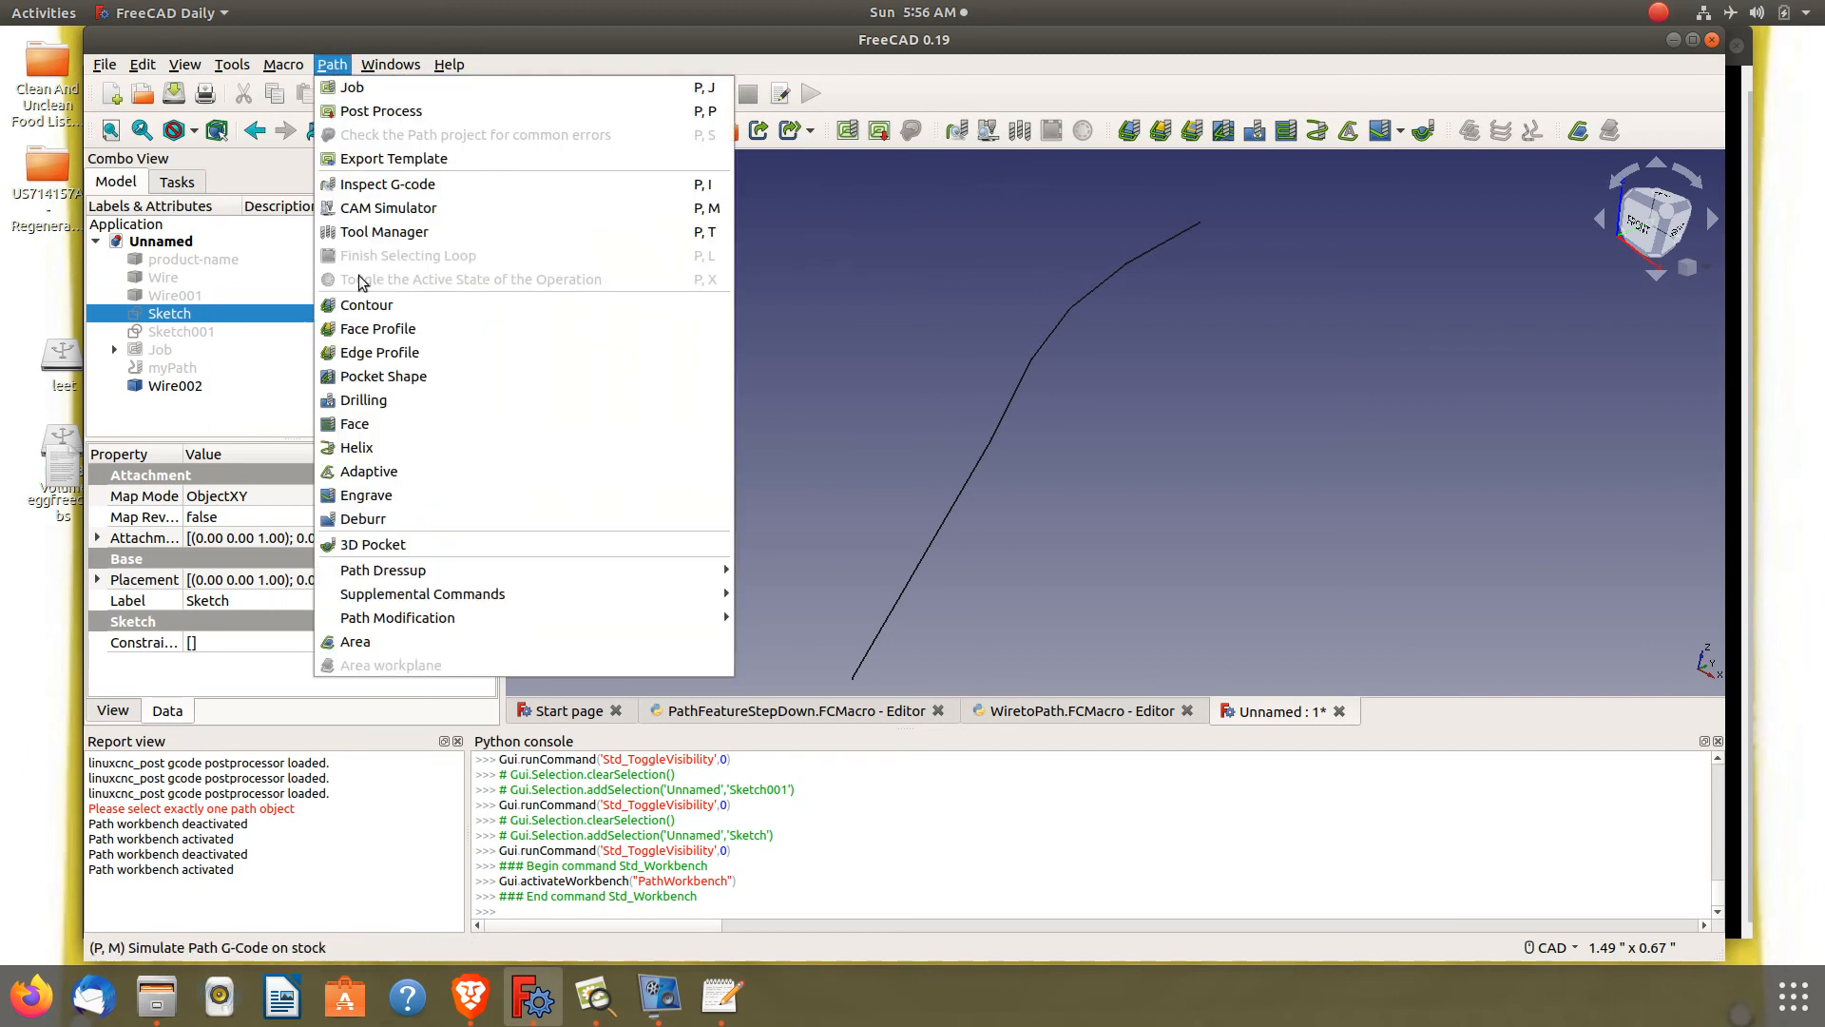
mouse_move(706, 596)
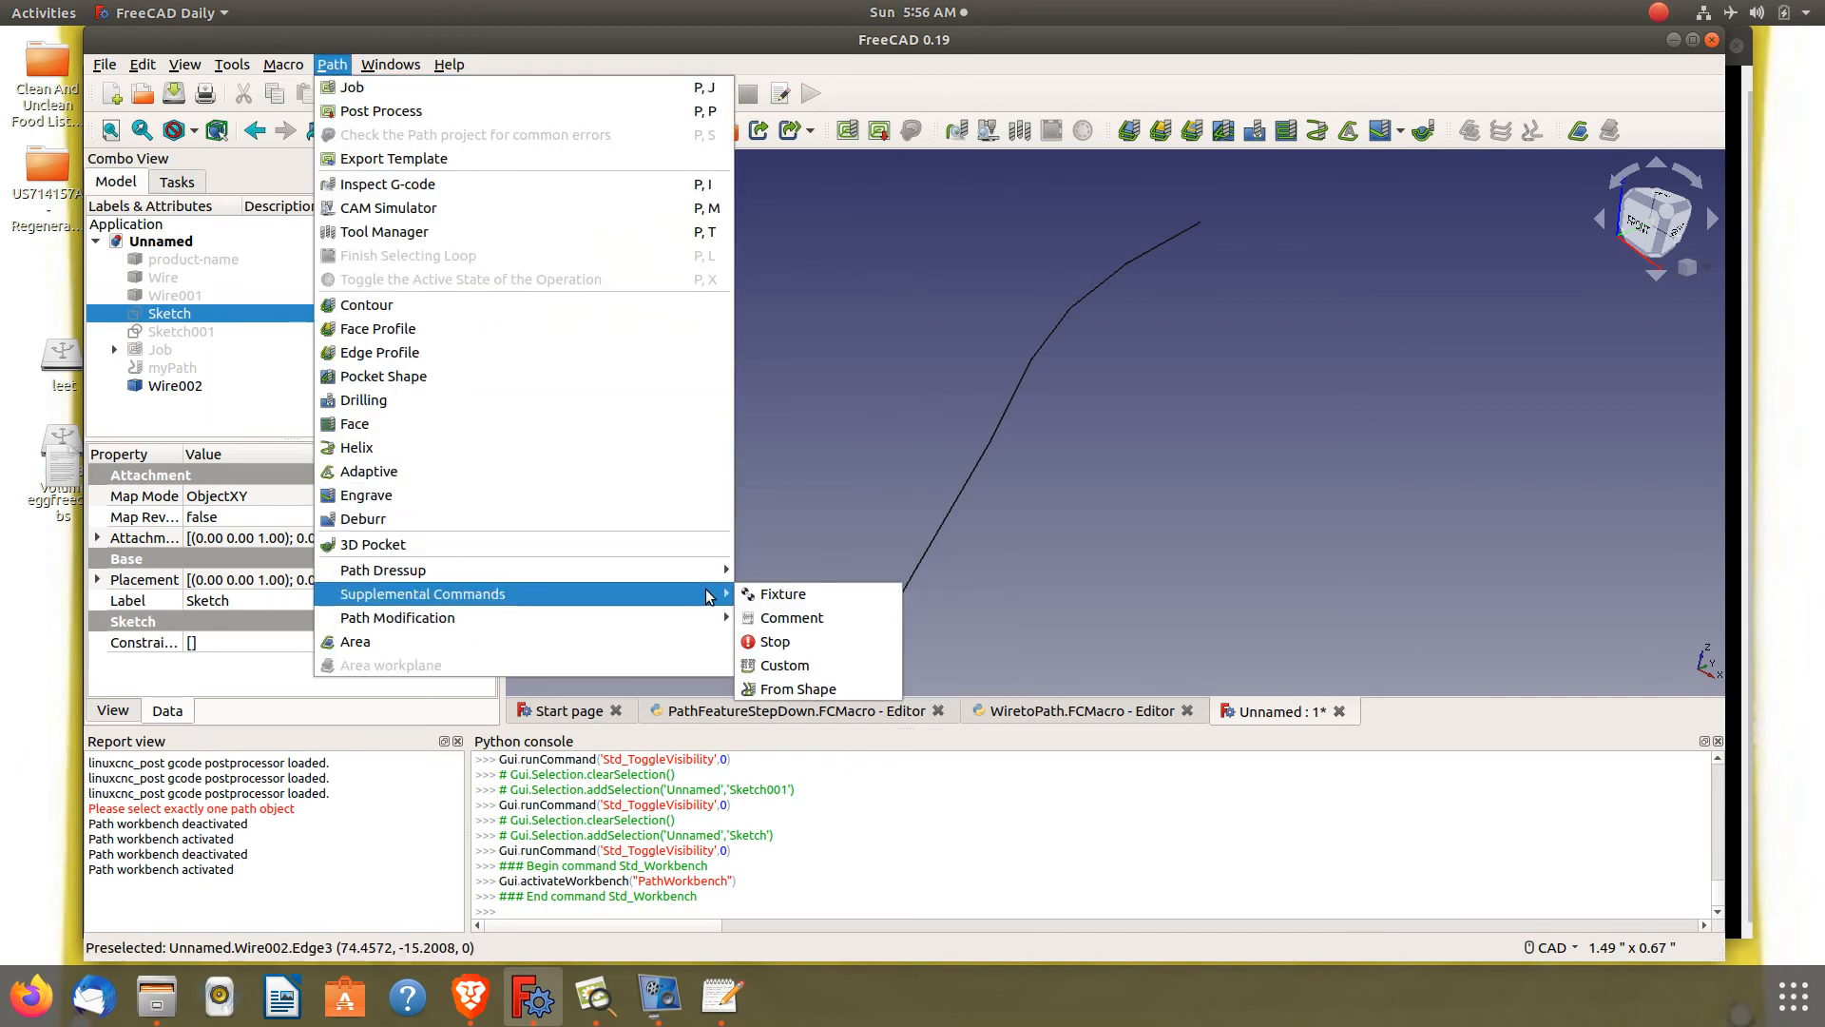
left_click(793, 690)
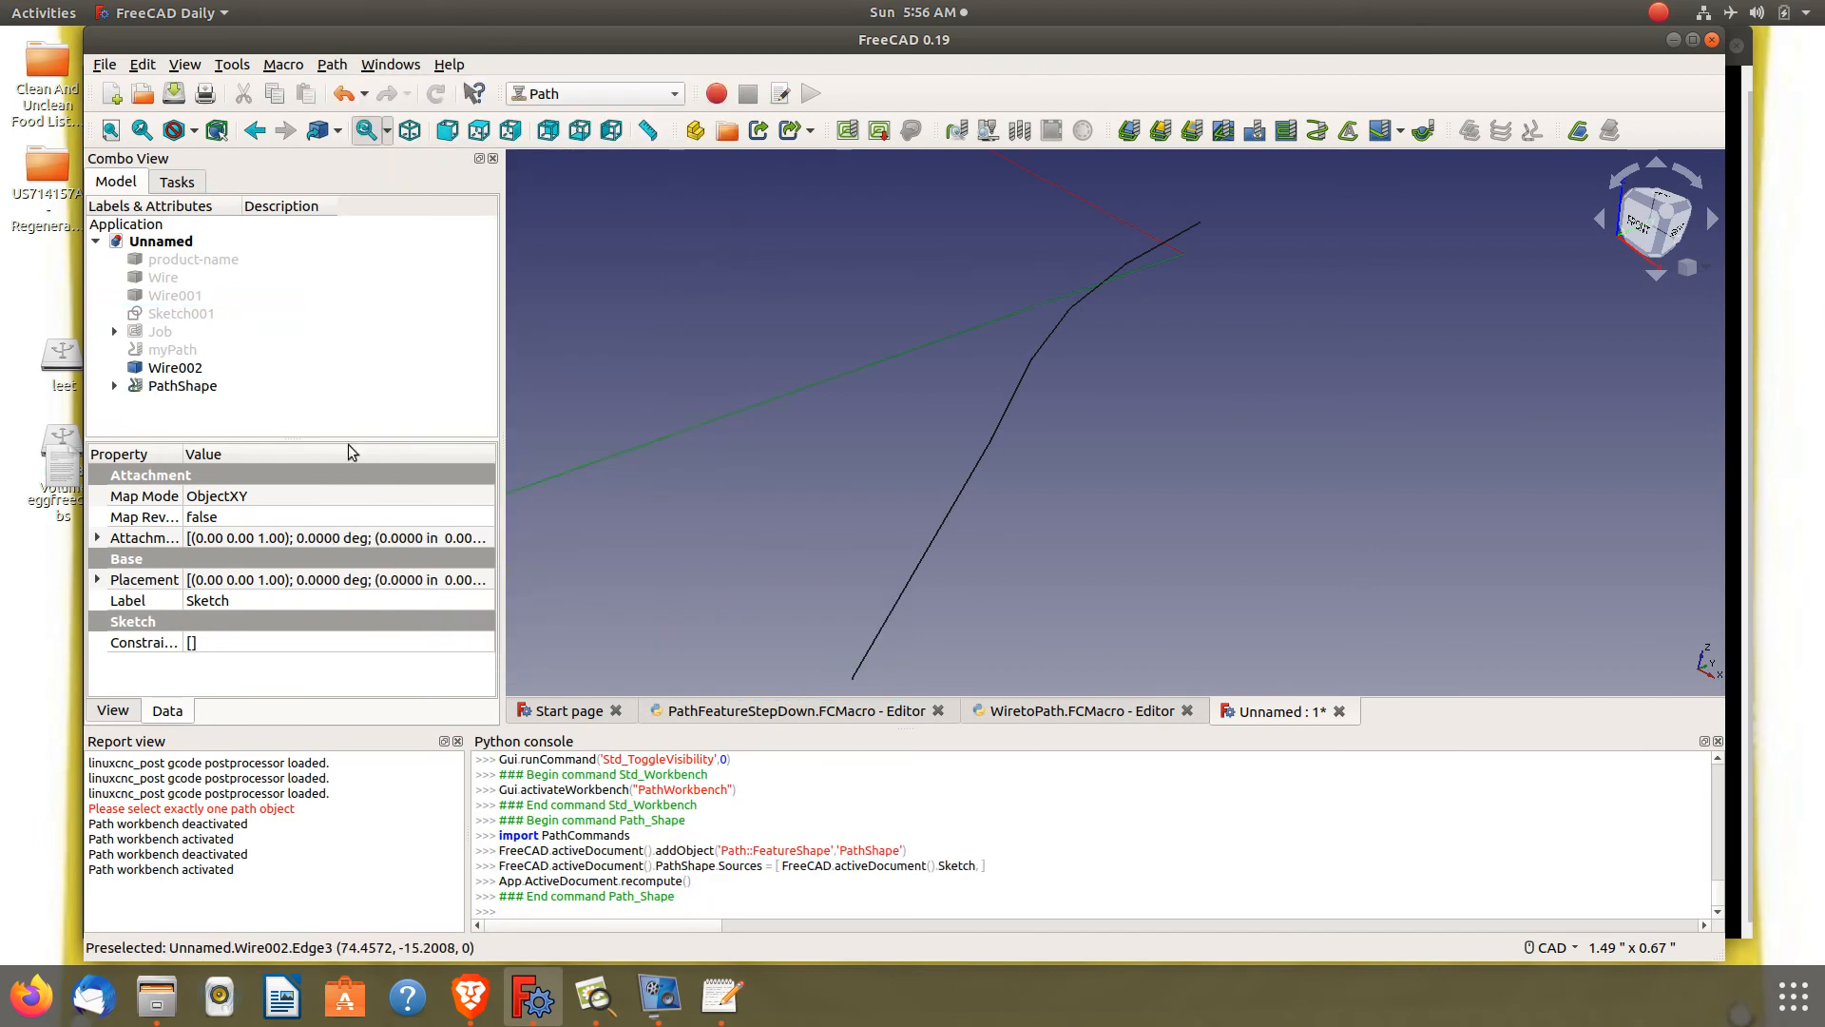
scroll(1179, 242, "down", 4)
scroll(1147, 268, "down", 5)
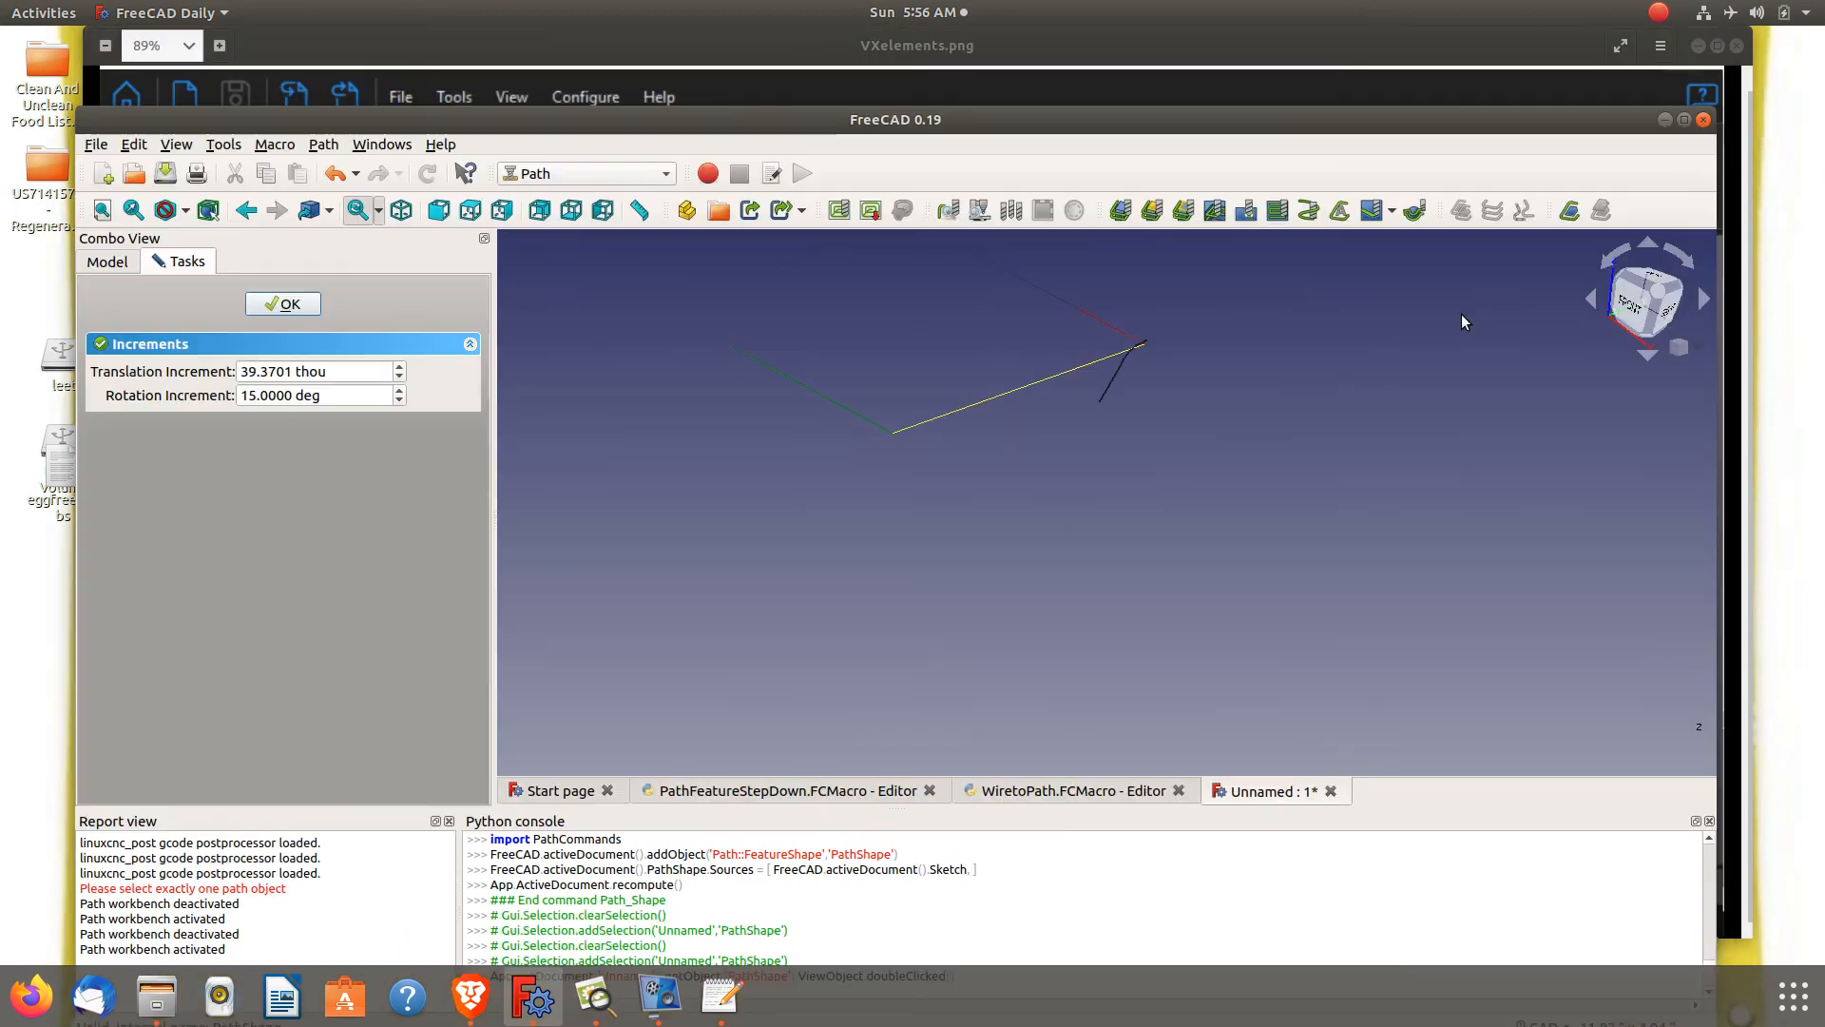
Close the Increments settings and delete the PathShape generated from Sketch
left_click(275, 304)
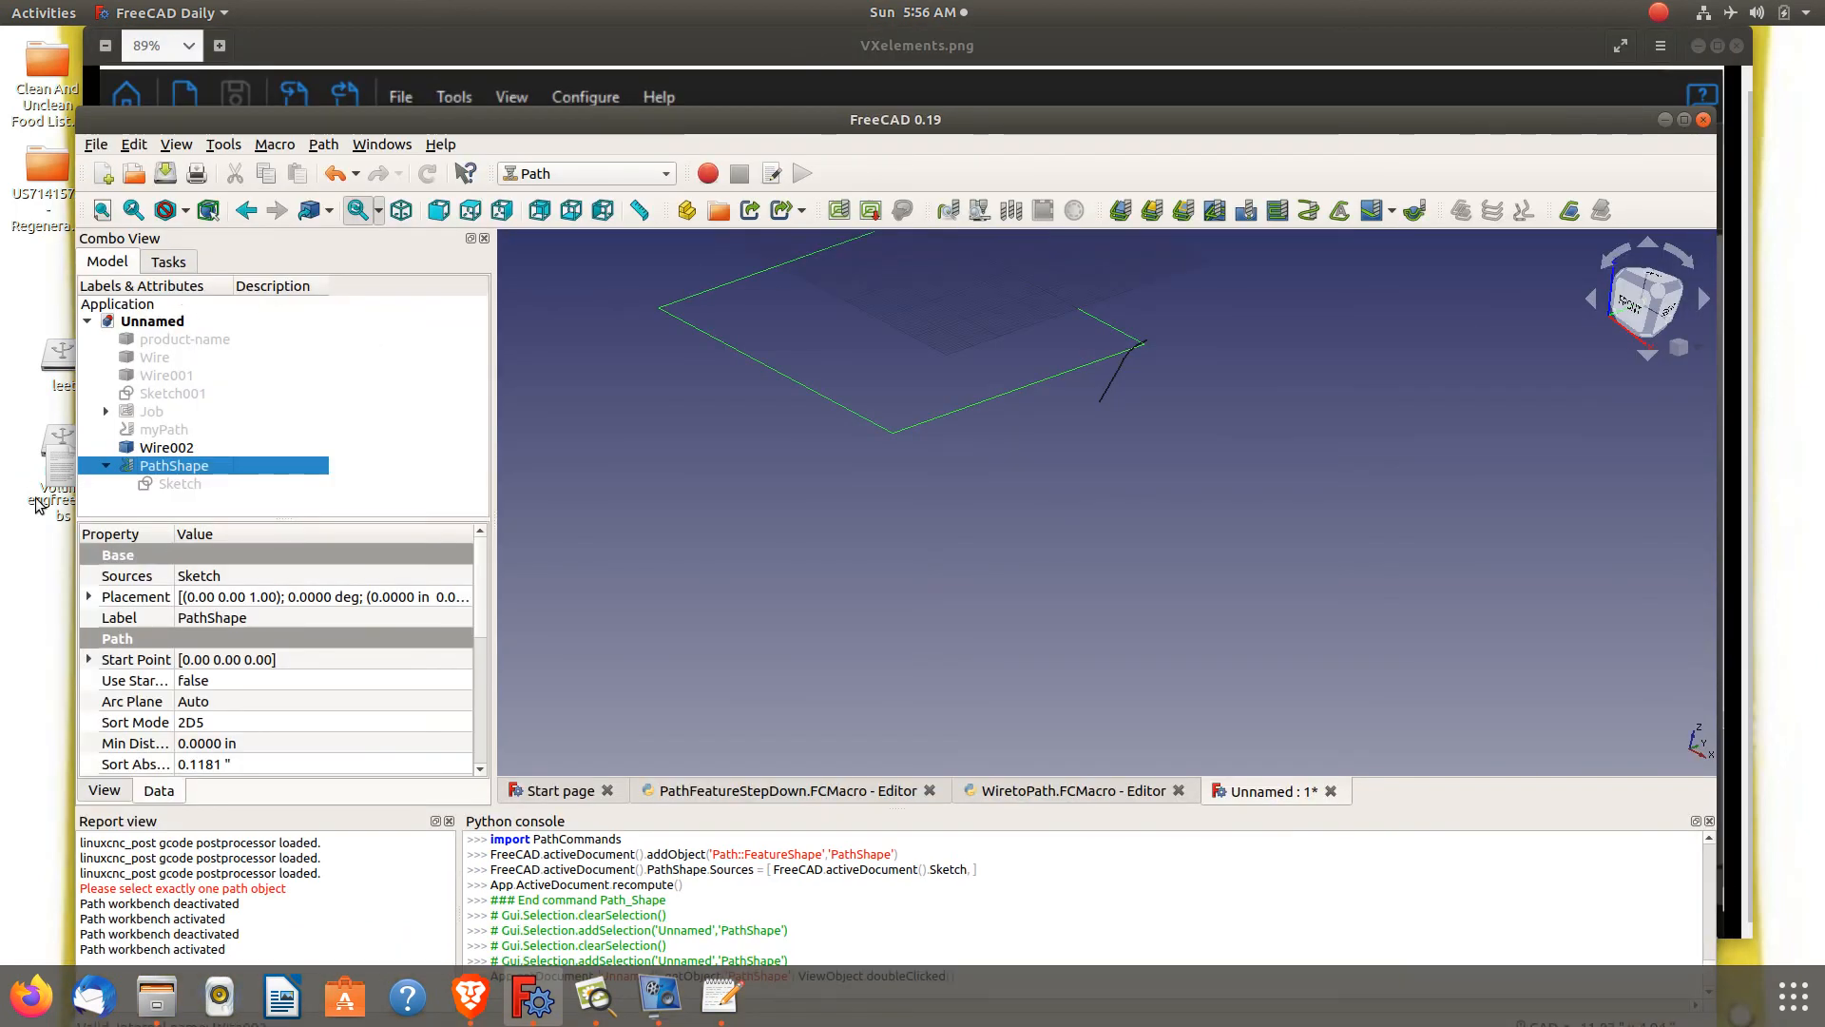
left_click(159, 484)
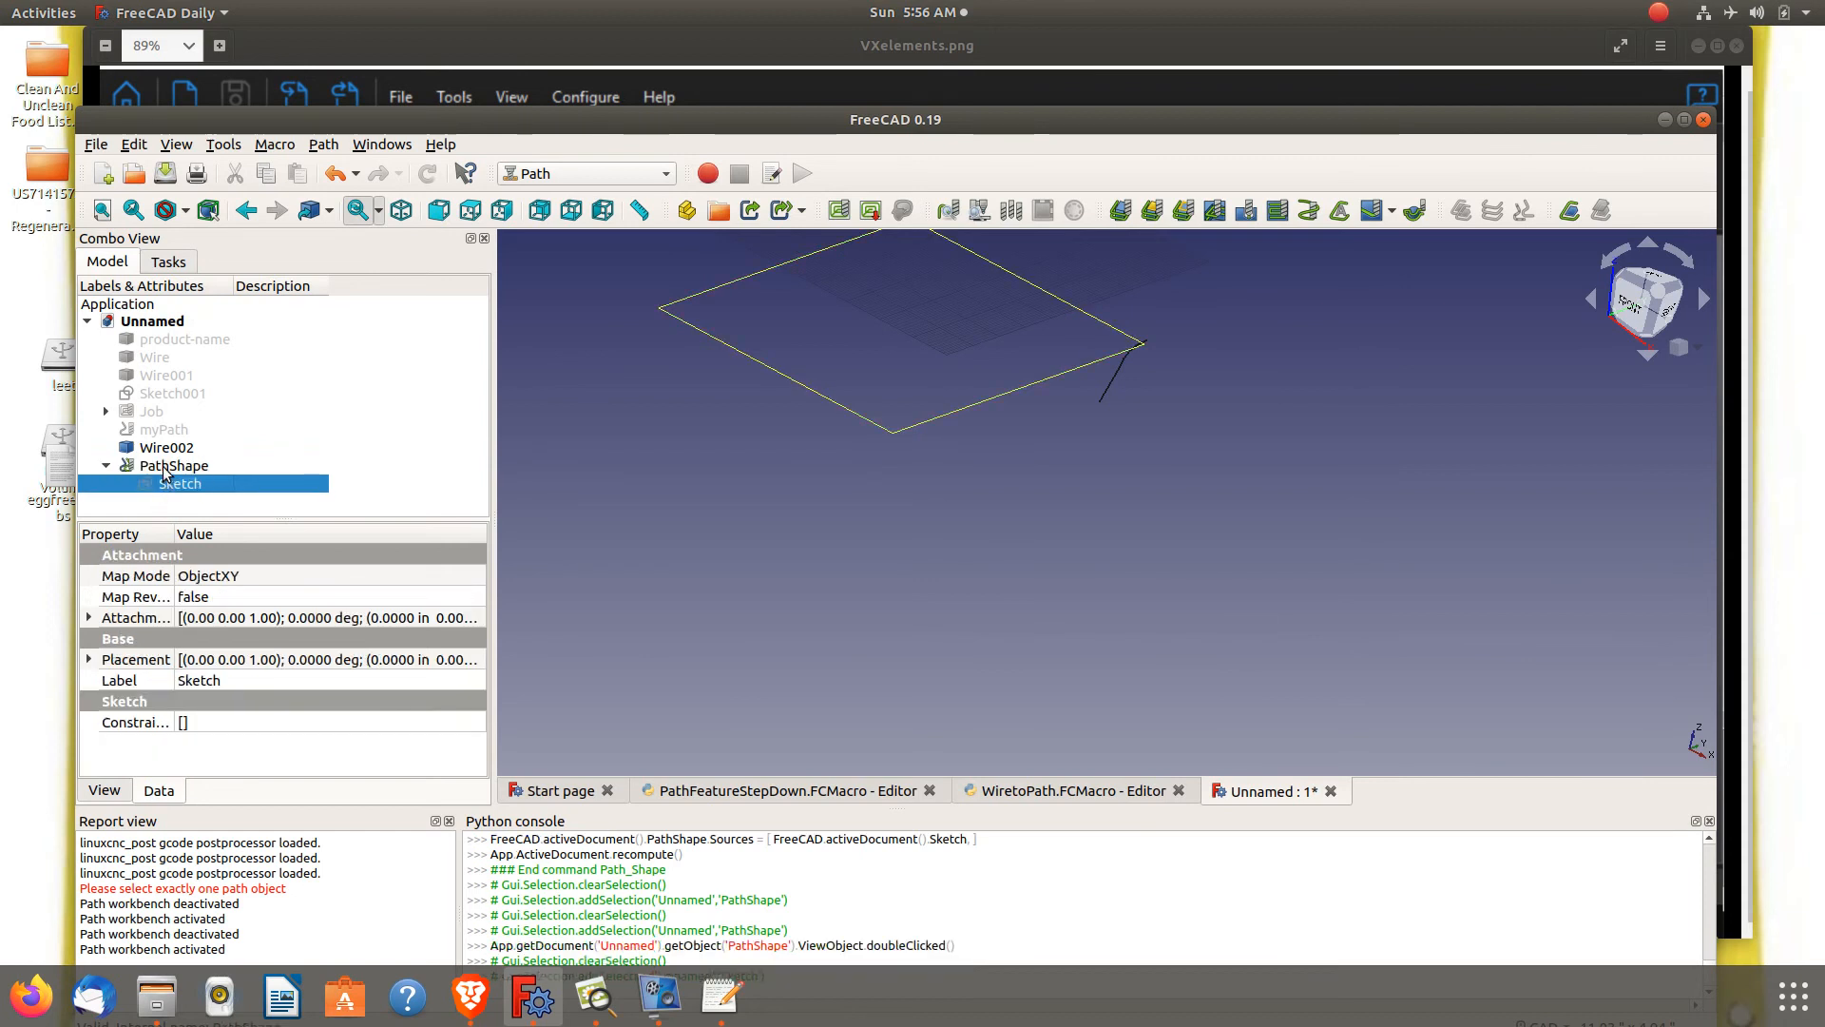
left_click(165, 467)
key("Delete")
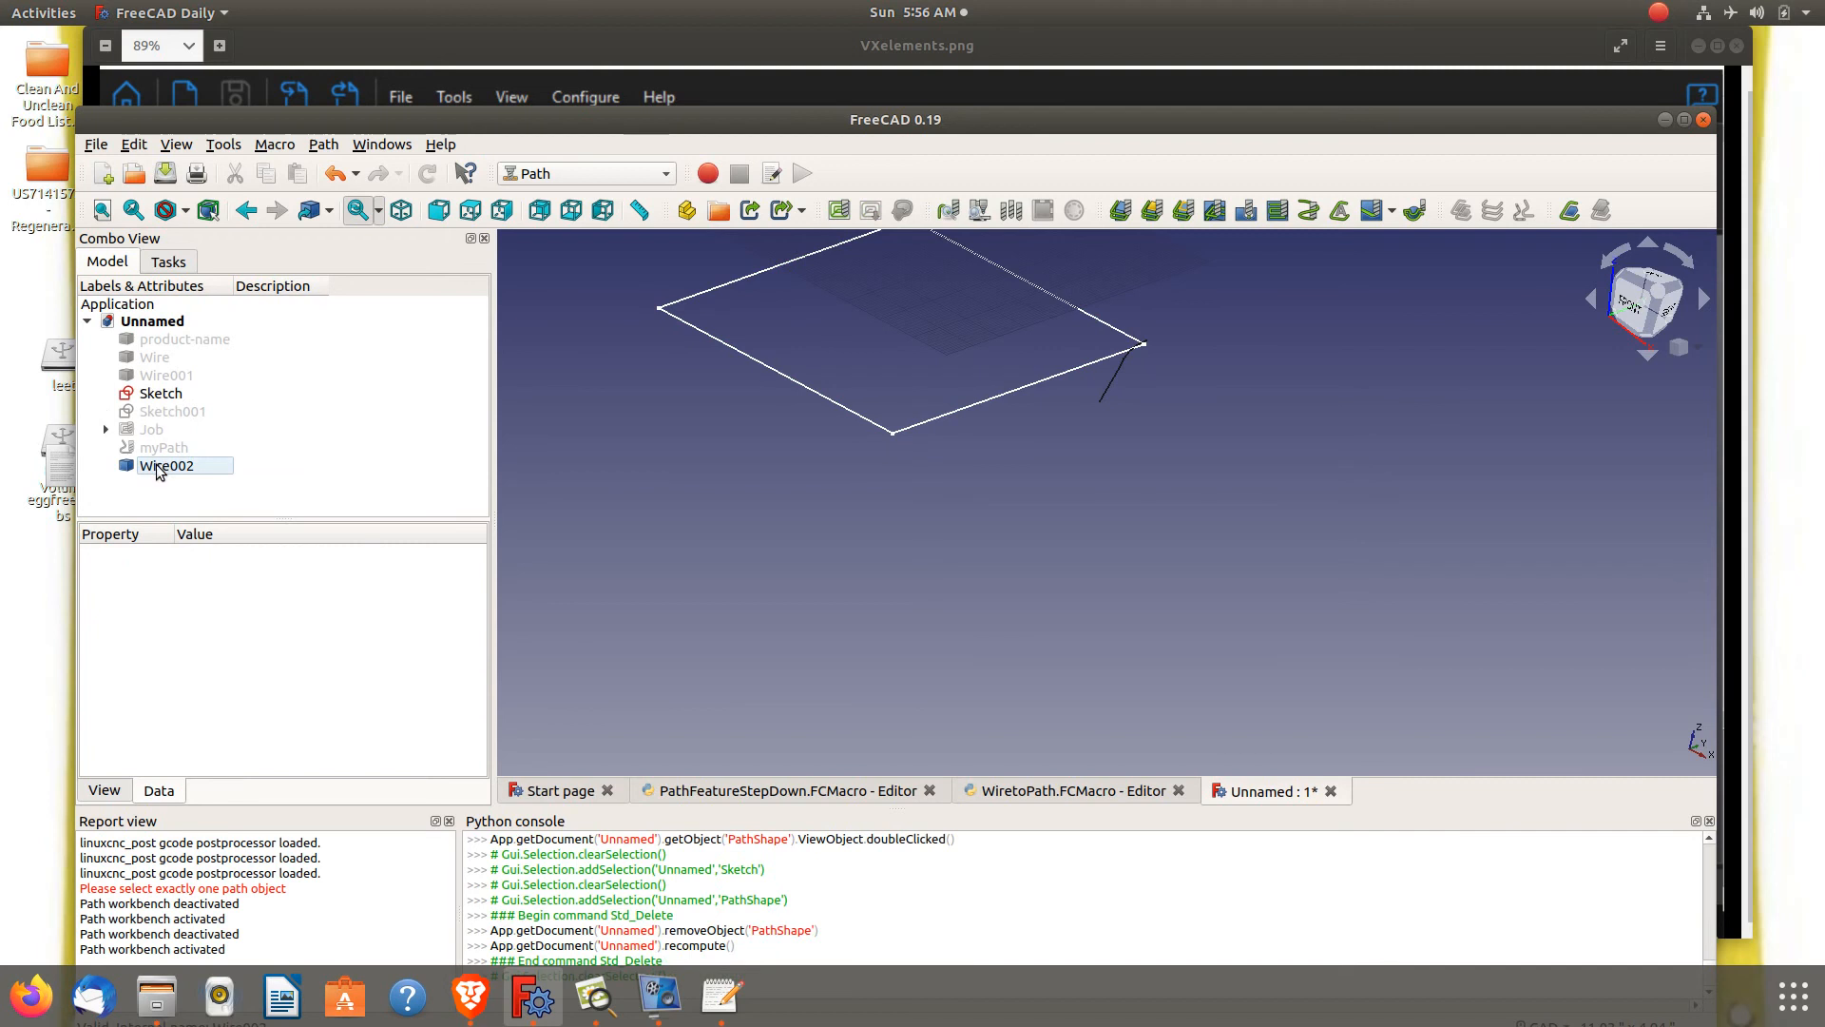
Create a From Shape path using Wire002 as the source
left_click(162, 468)
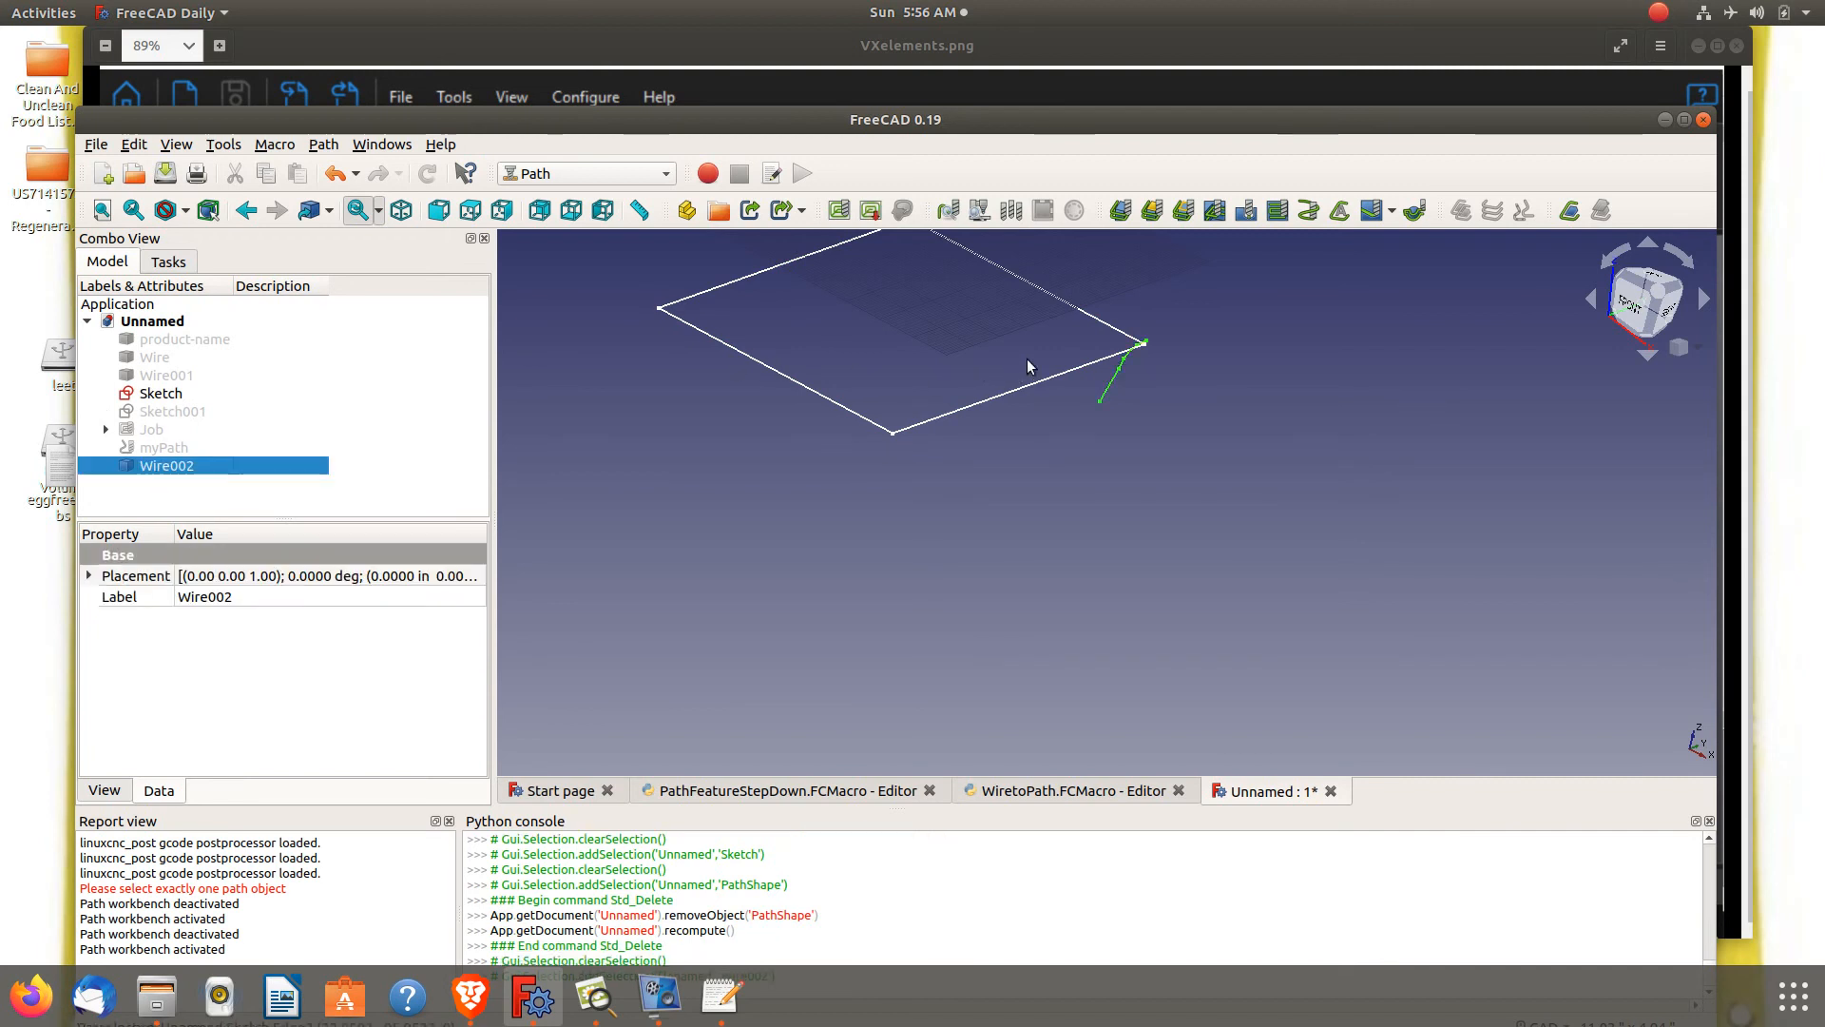
left_click(325, 149)
mouse_move(496, 698)
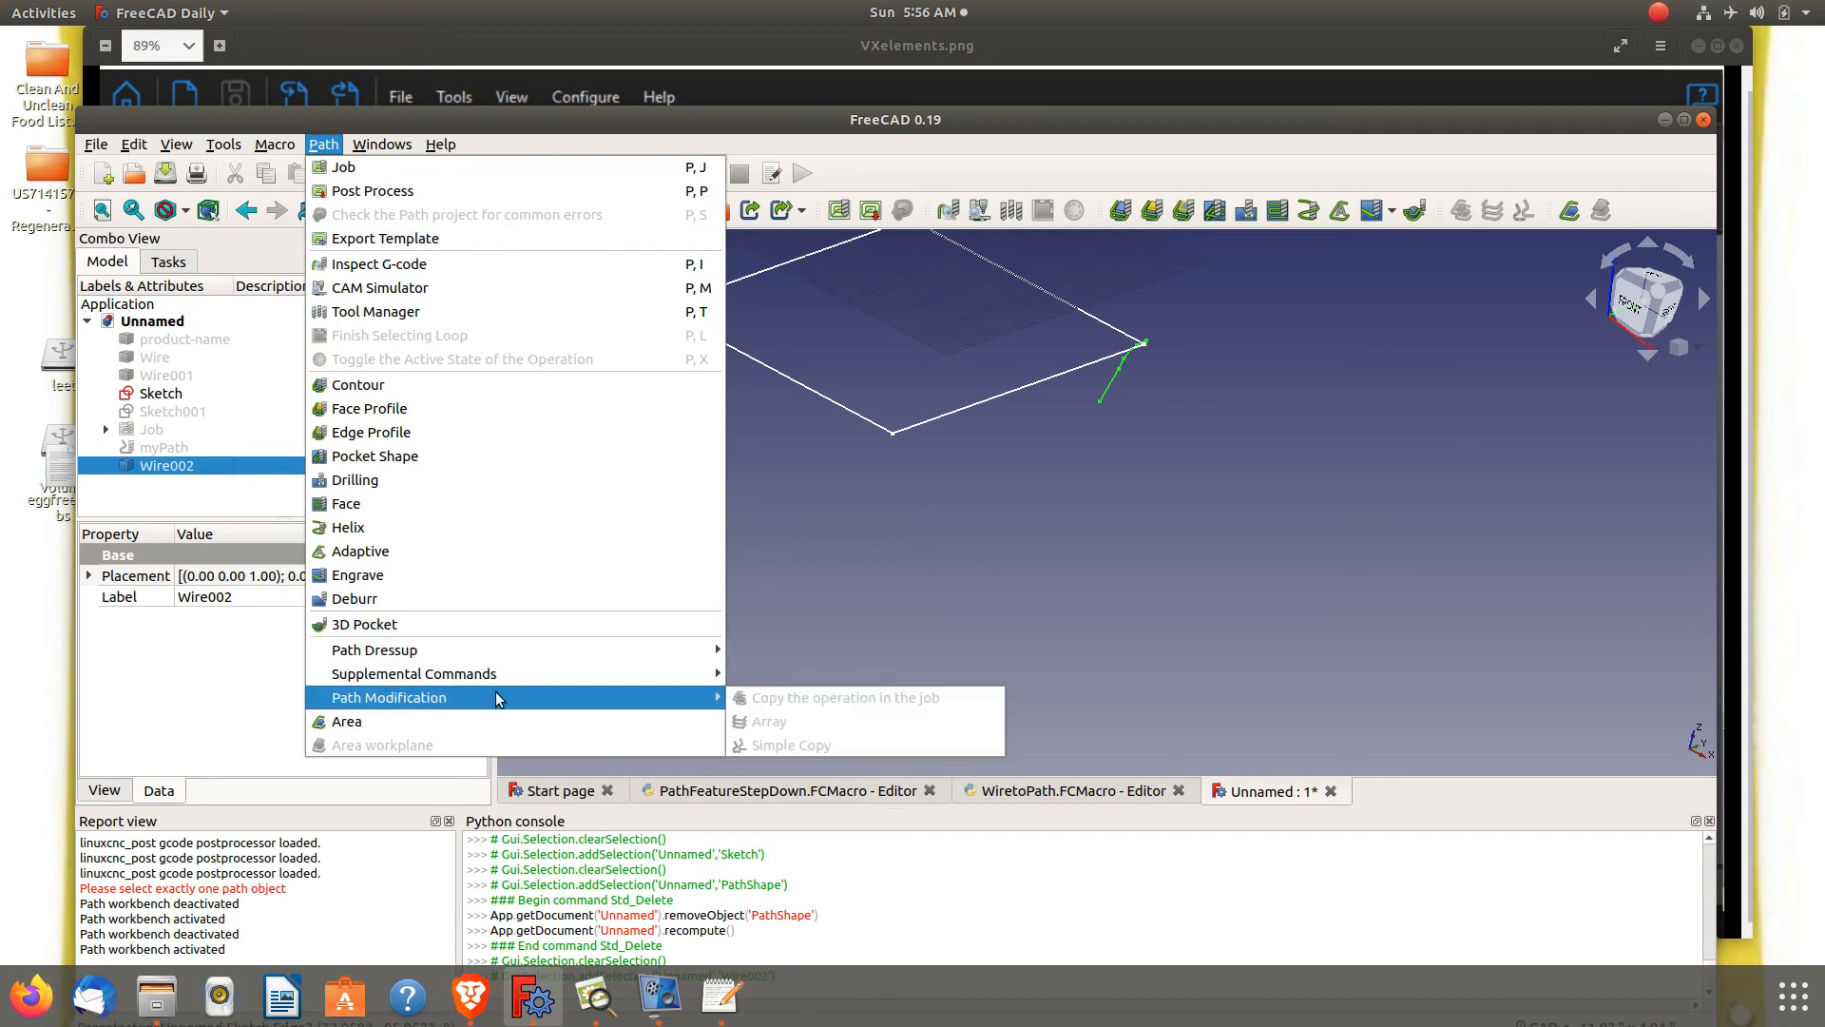
mouse_move(581, 673)
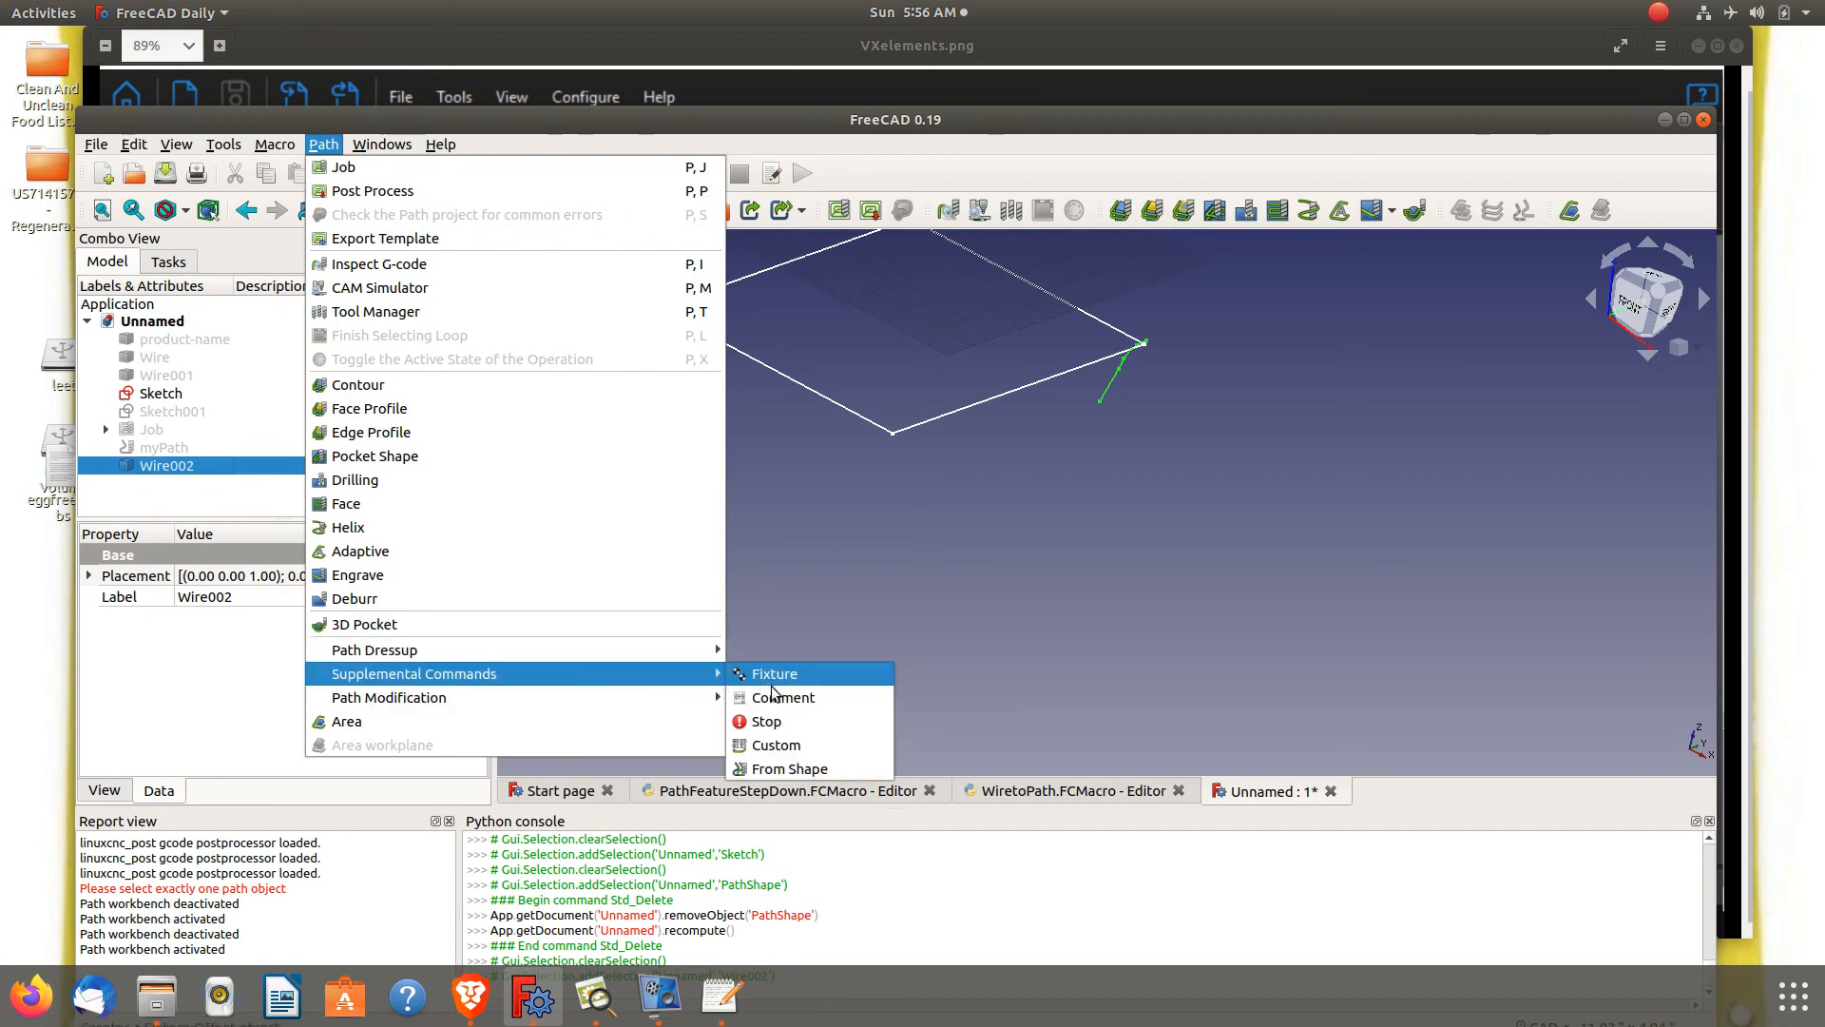
left_click(771, 778)
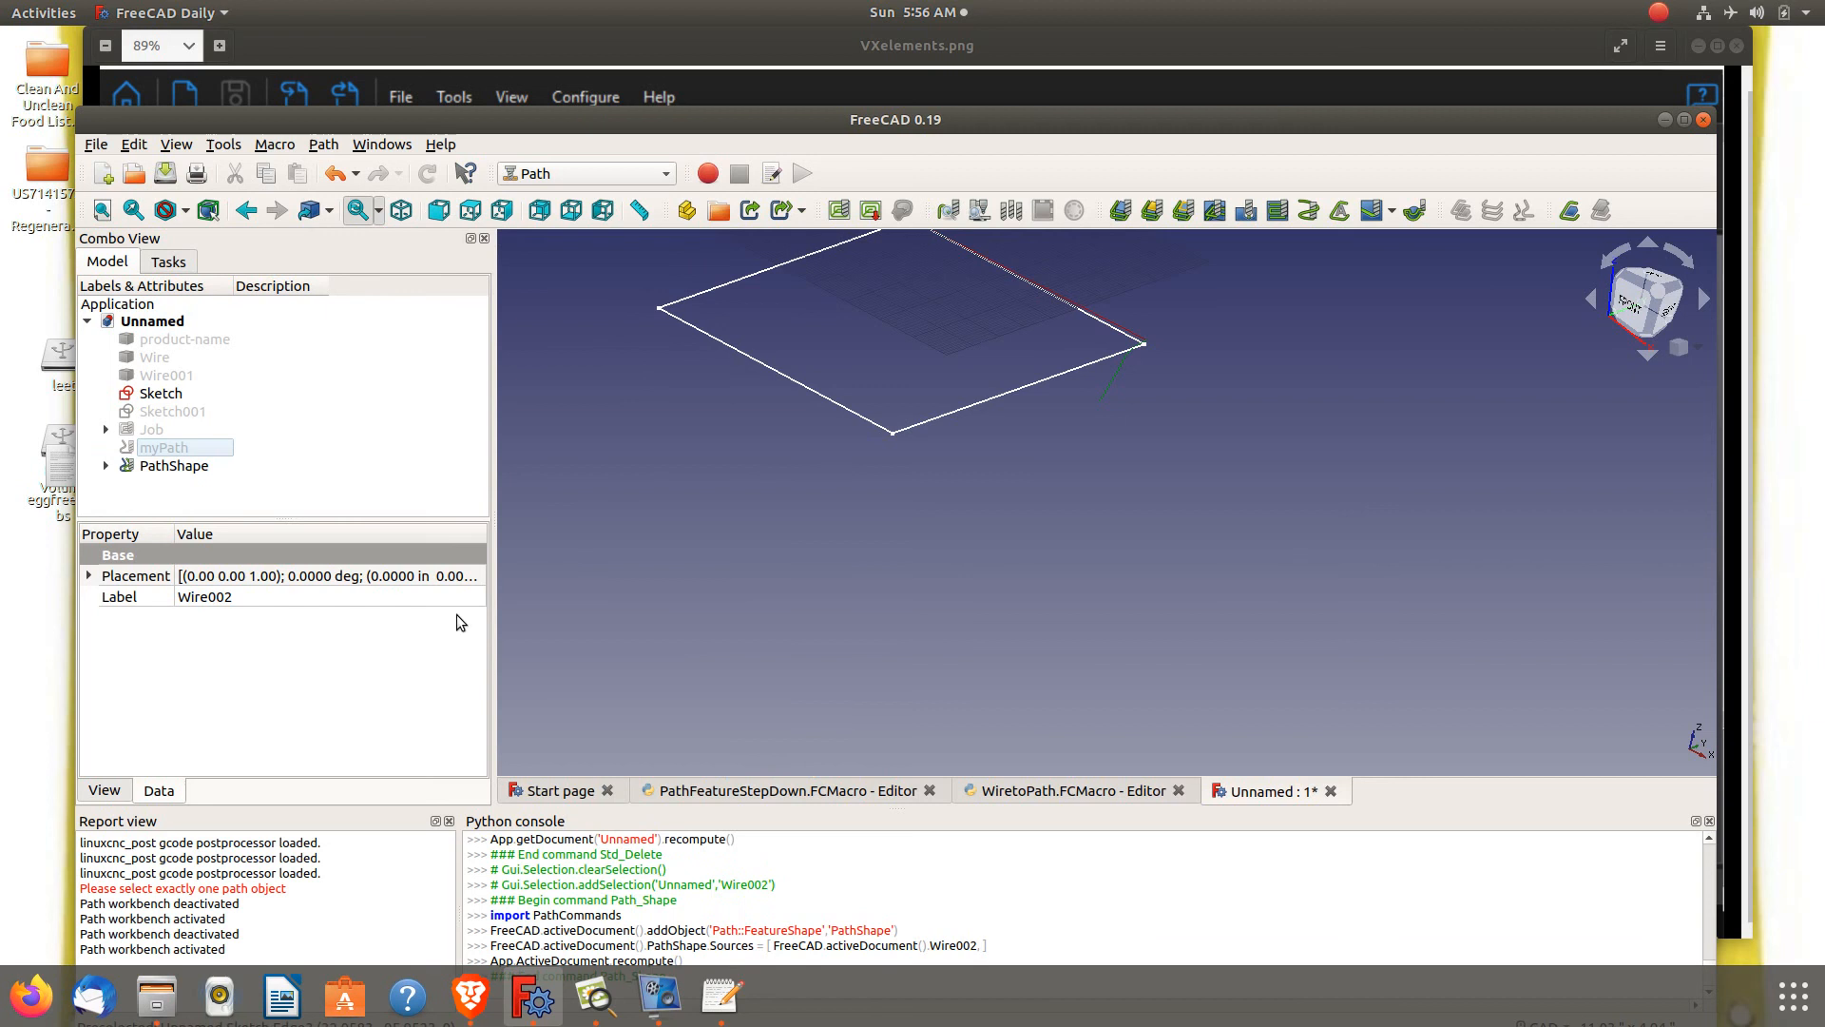
Hide Sketch and show Sketch001 for comparison with the new PathShape toolpath
left_click(161, 447)
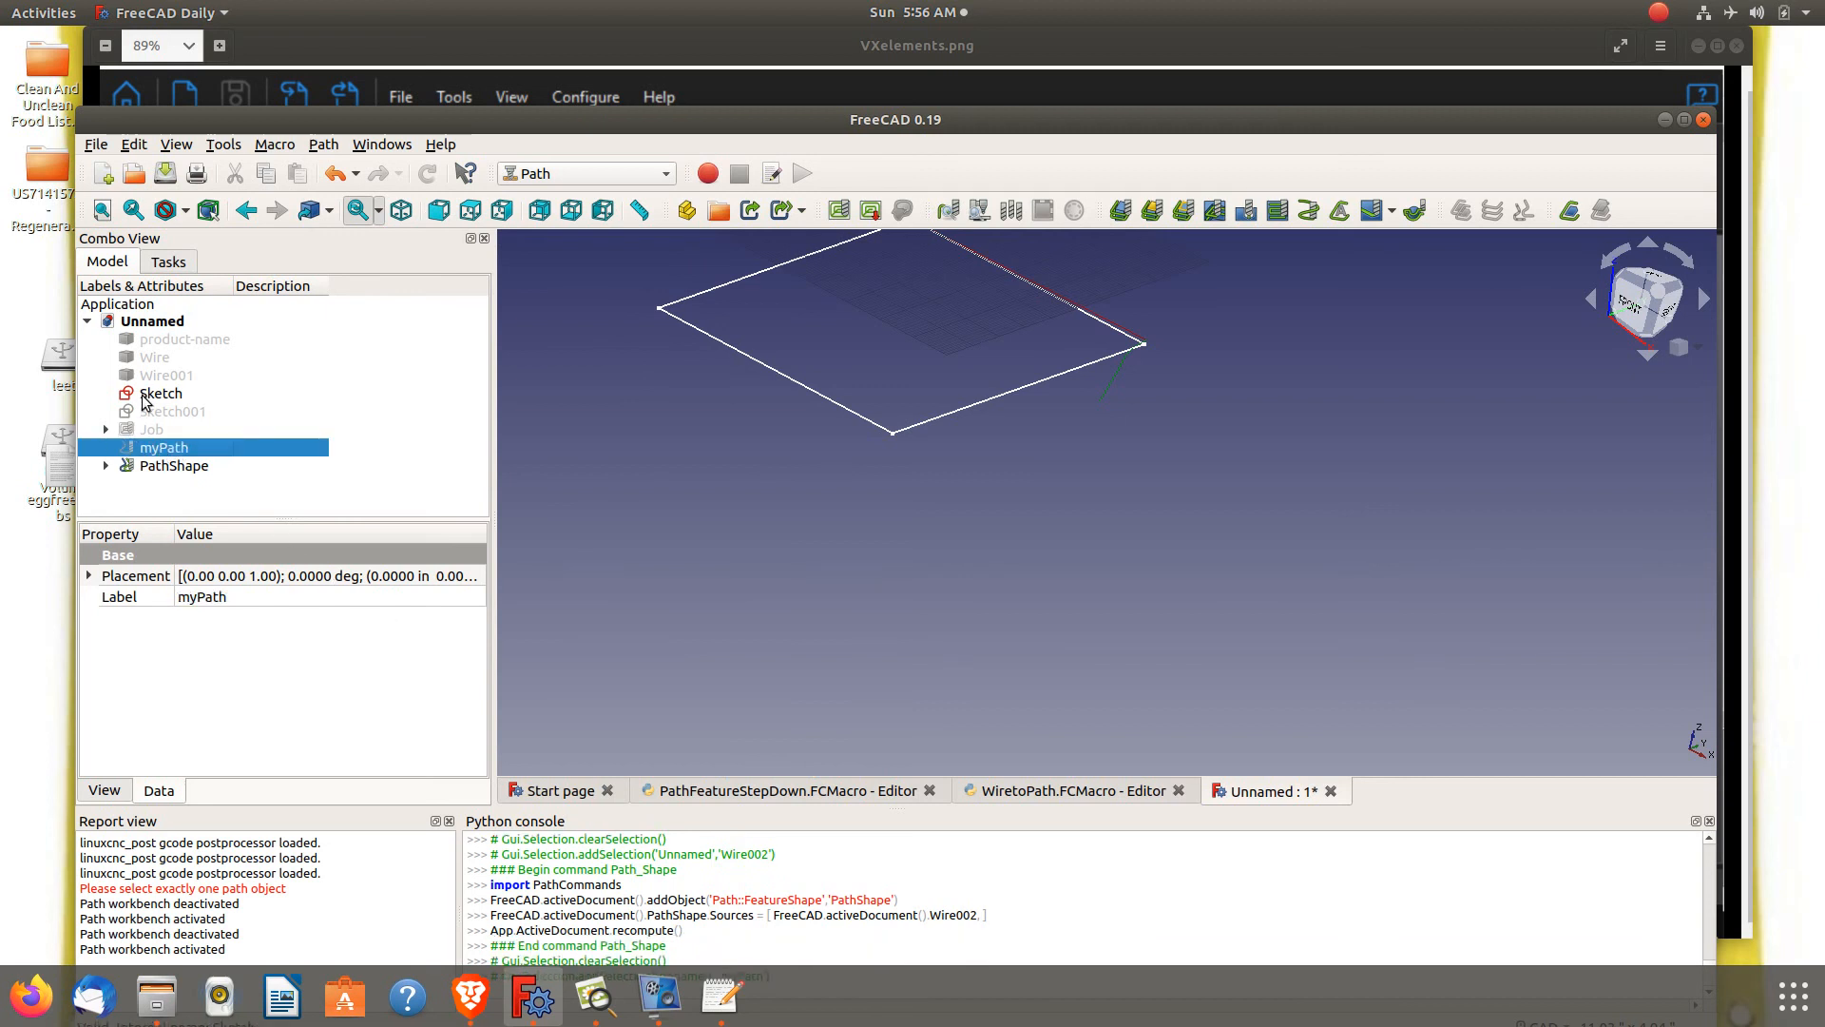
left_click(144, 395)
key("space")
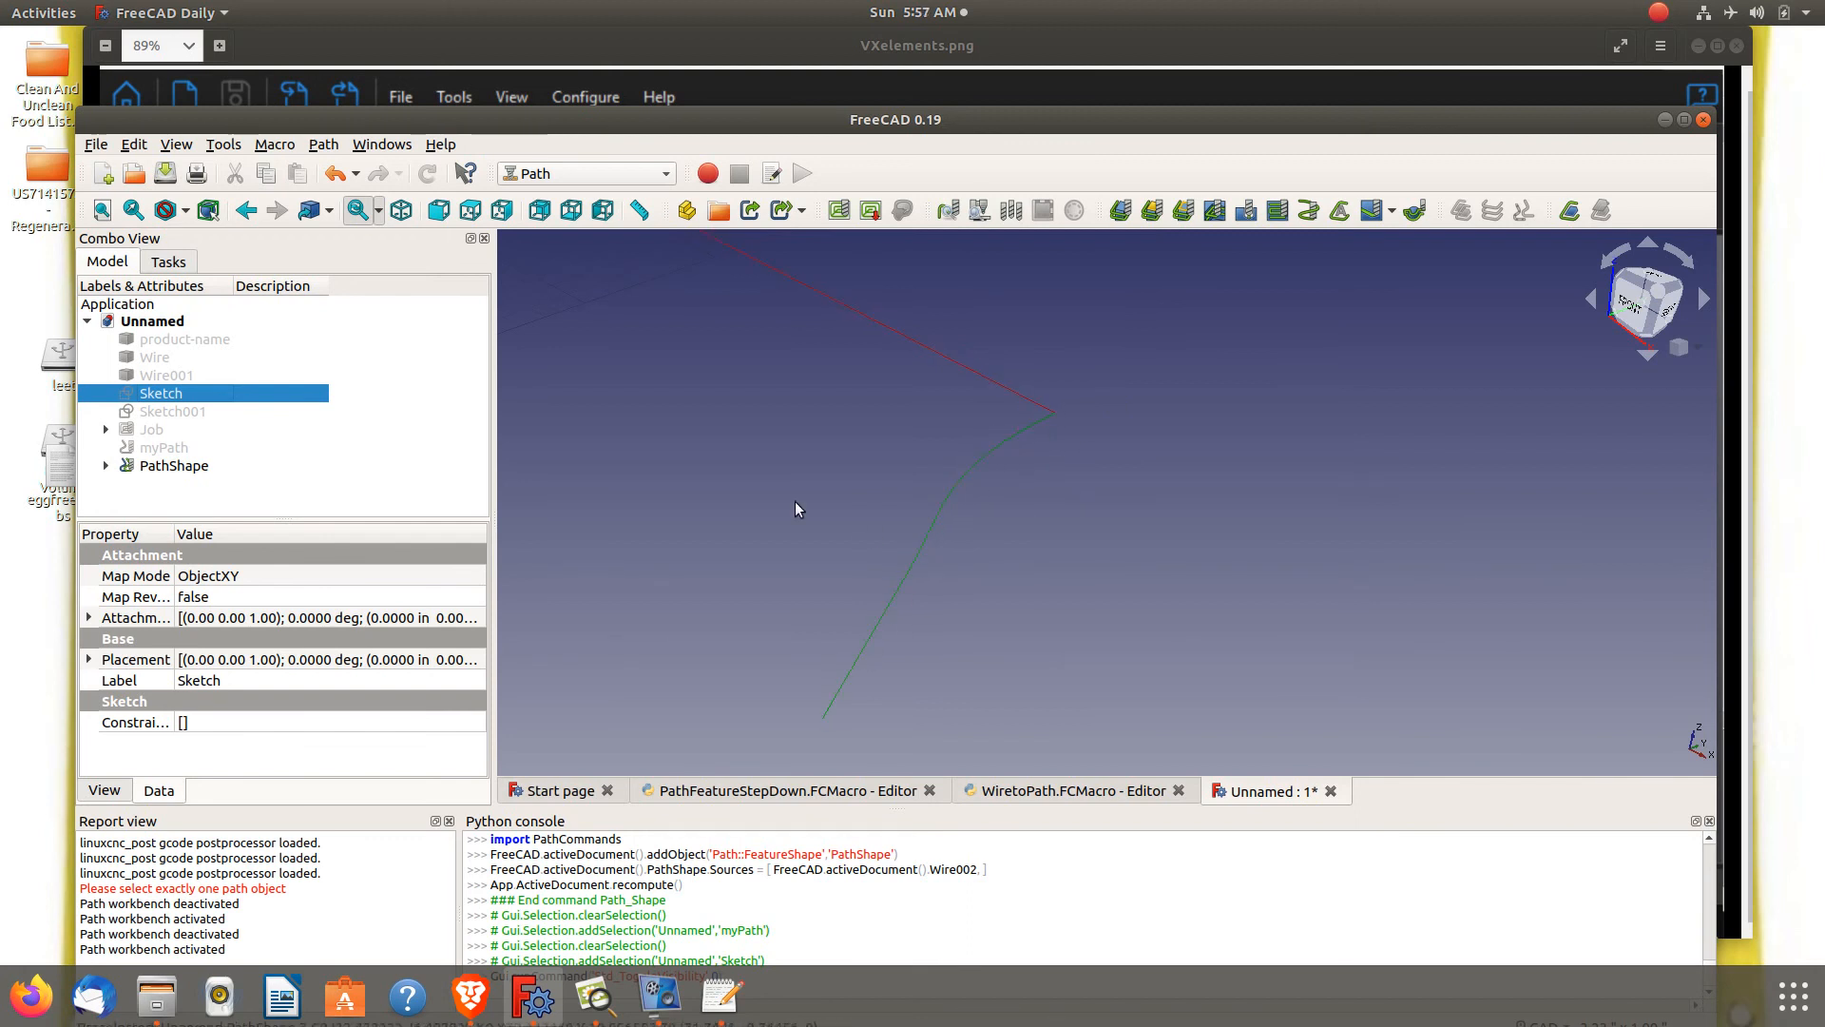
key("Down")
key("space")
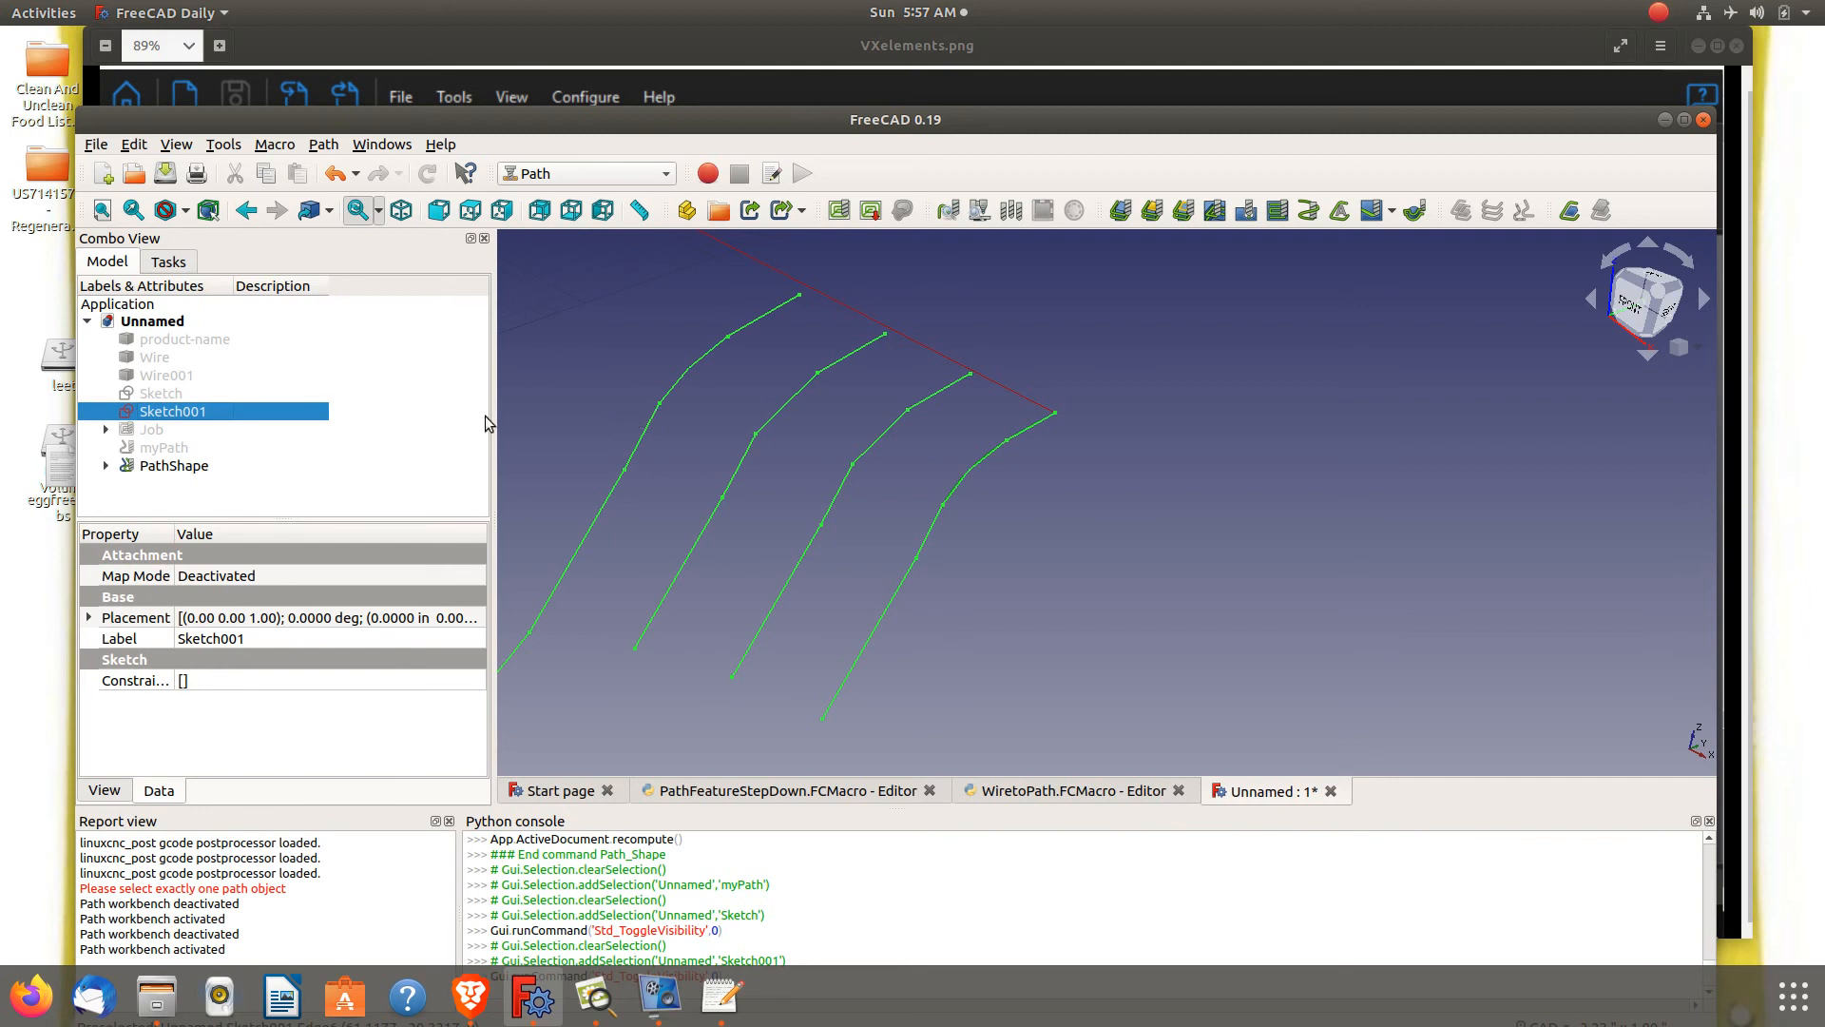
Inspect the G-code of PathShape and delete its leading G90, G17 and empty G0 lines
left_click(189, 468)
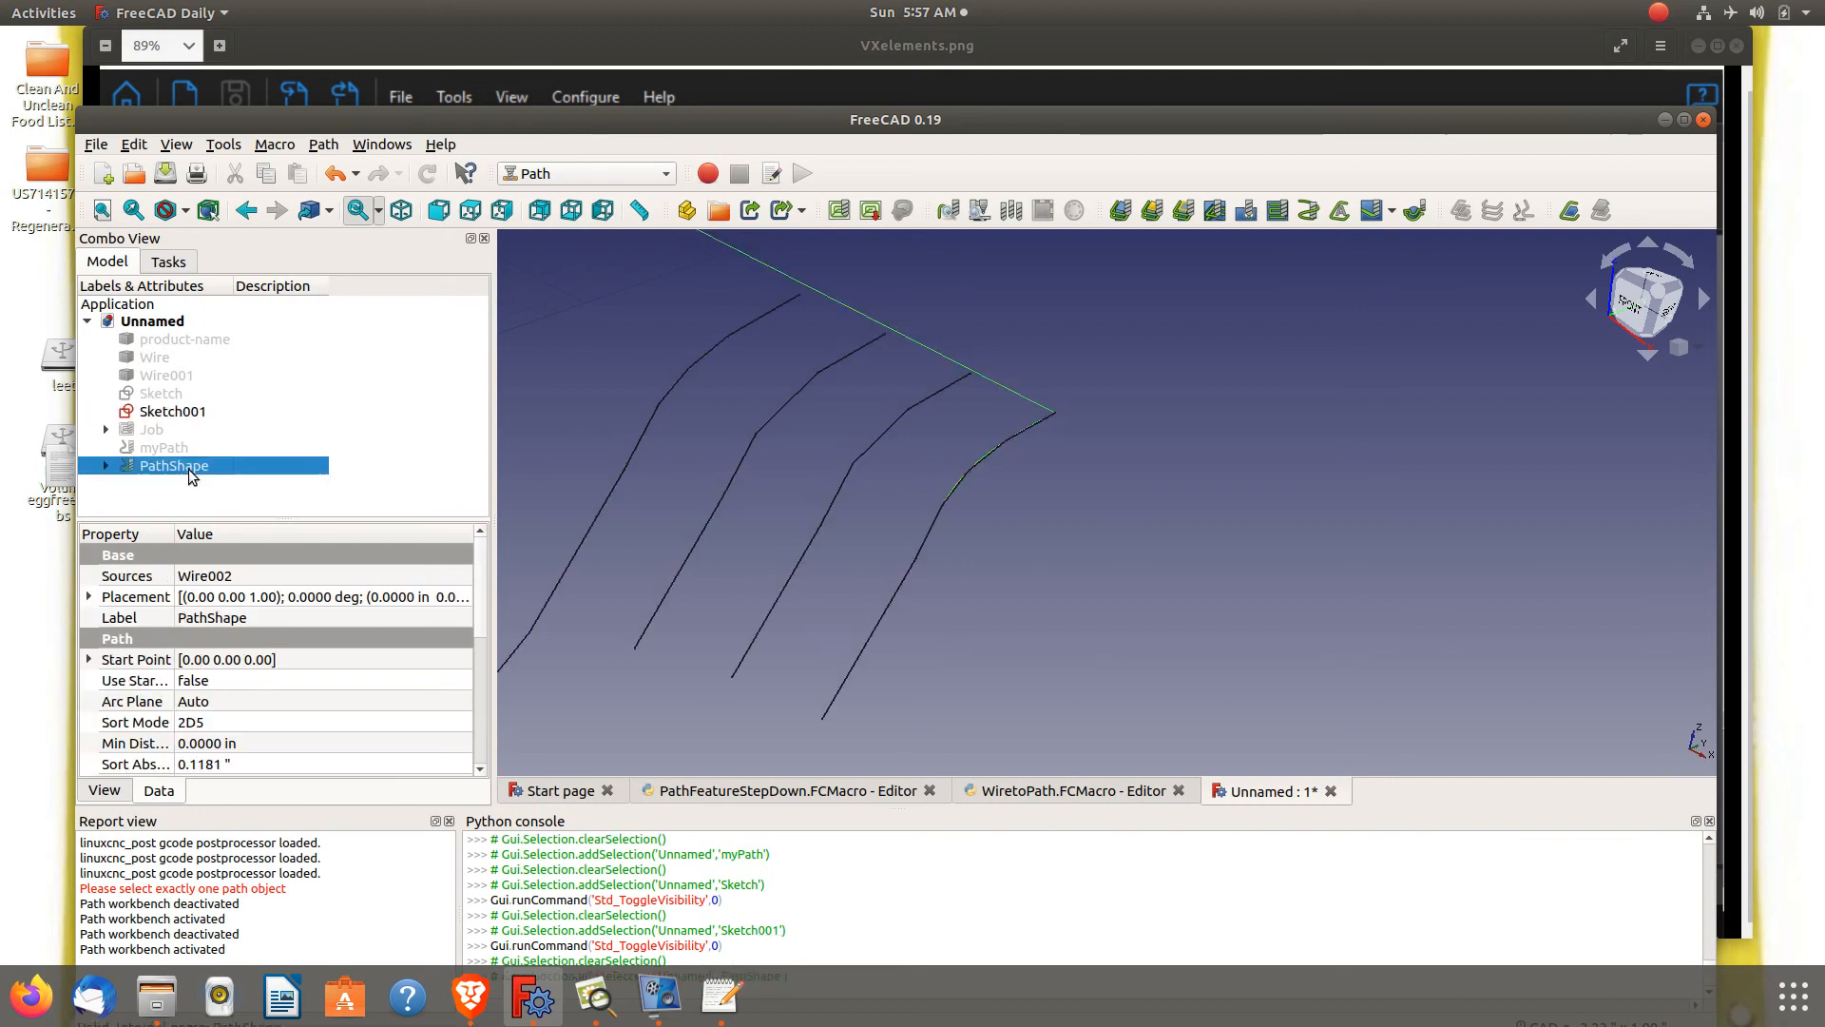
left_click(947, 211)
left_click_drag(642, 405, 604, 356)
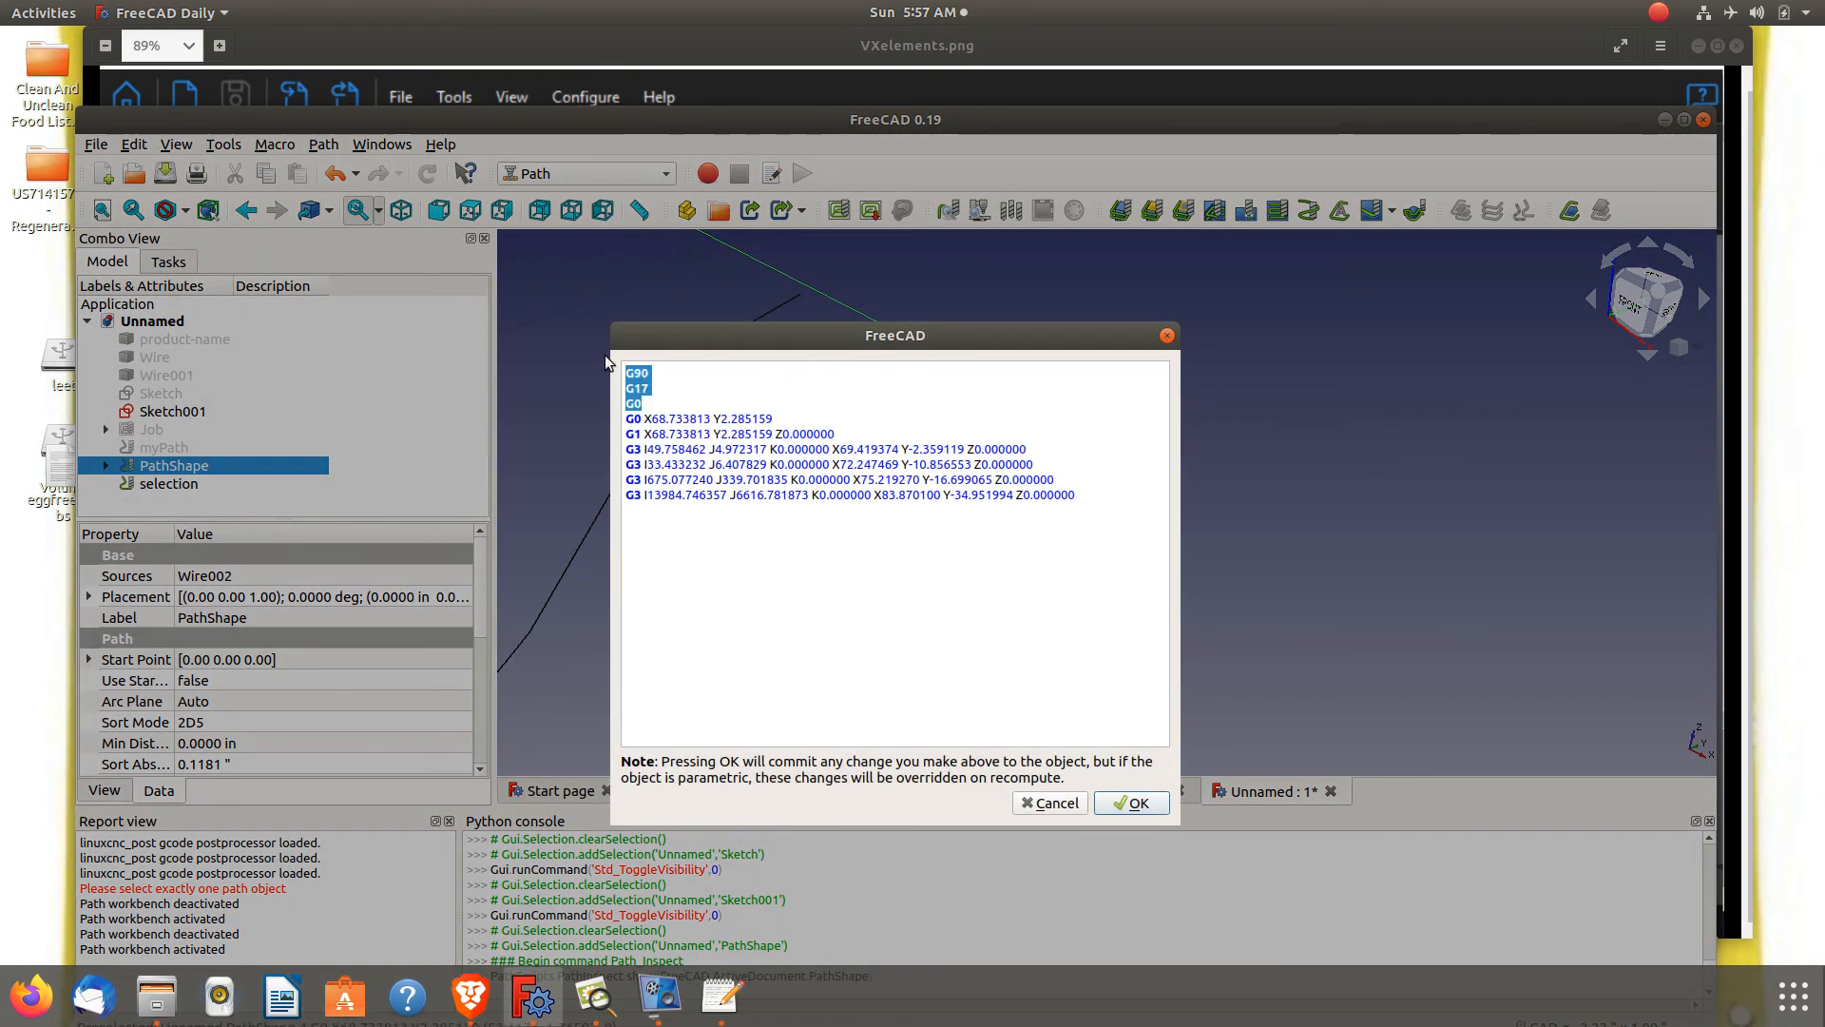
key("Delete")
key("Delete")
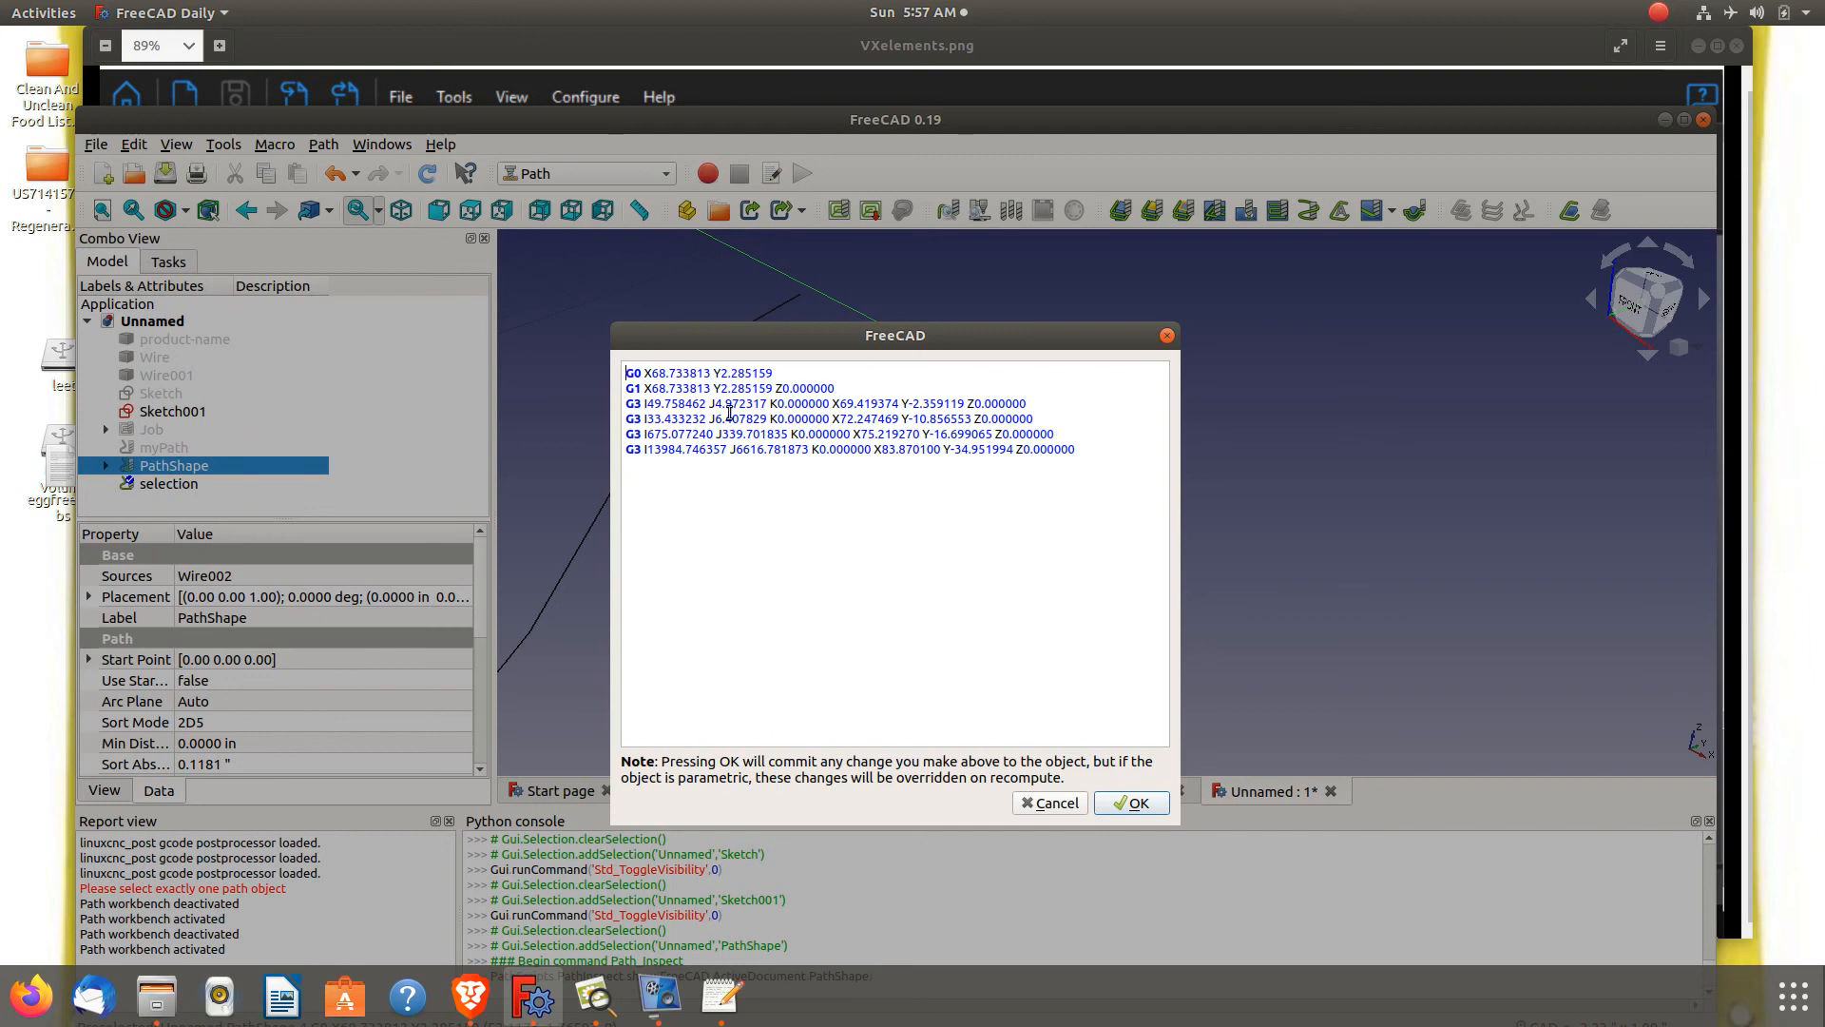
Commit PathShape's edited G-code, inspect its commands again, and delete PathShape from the document
left_click(1131, 804)
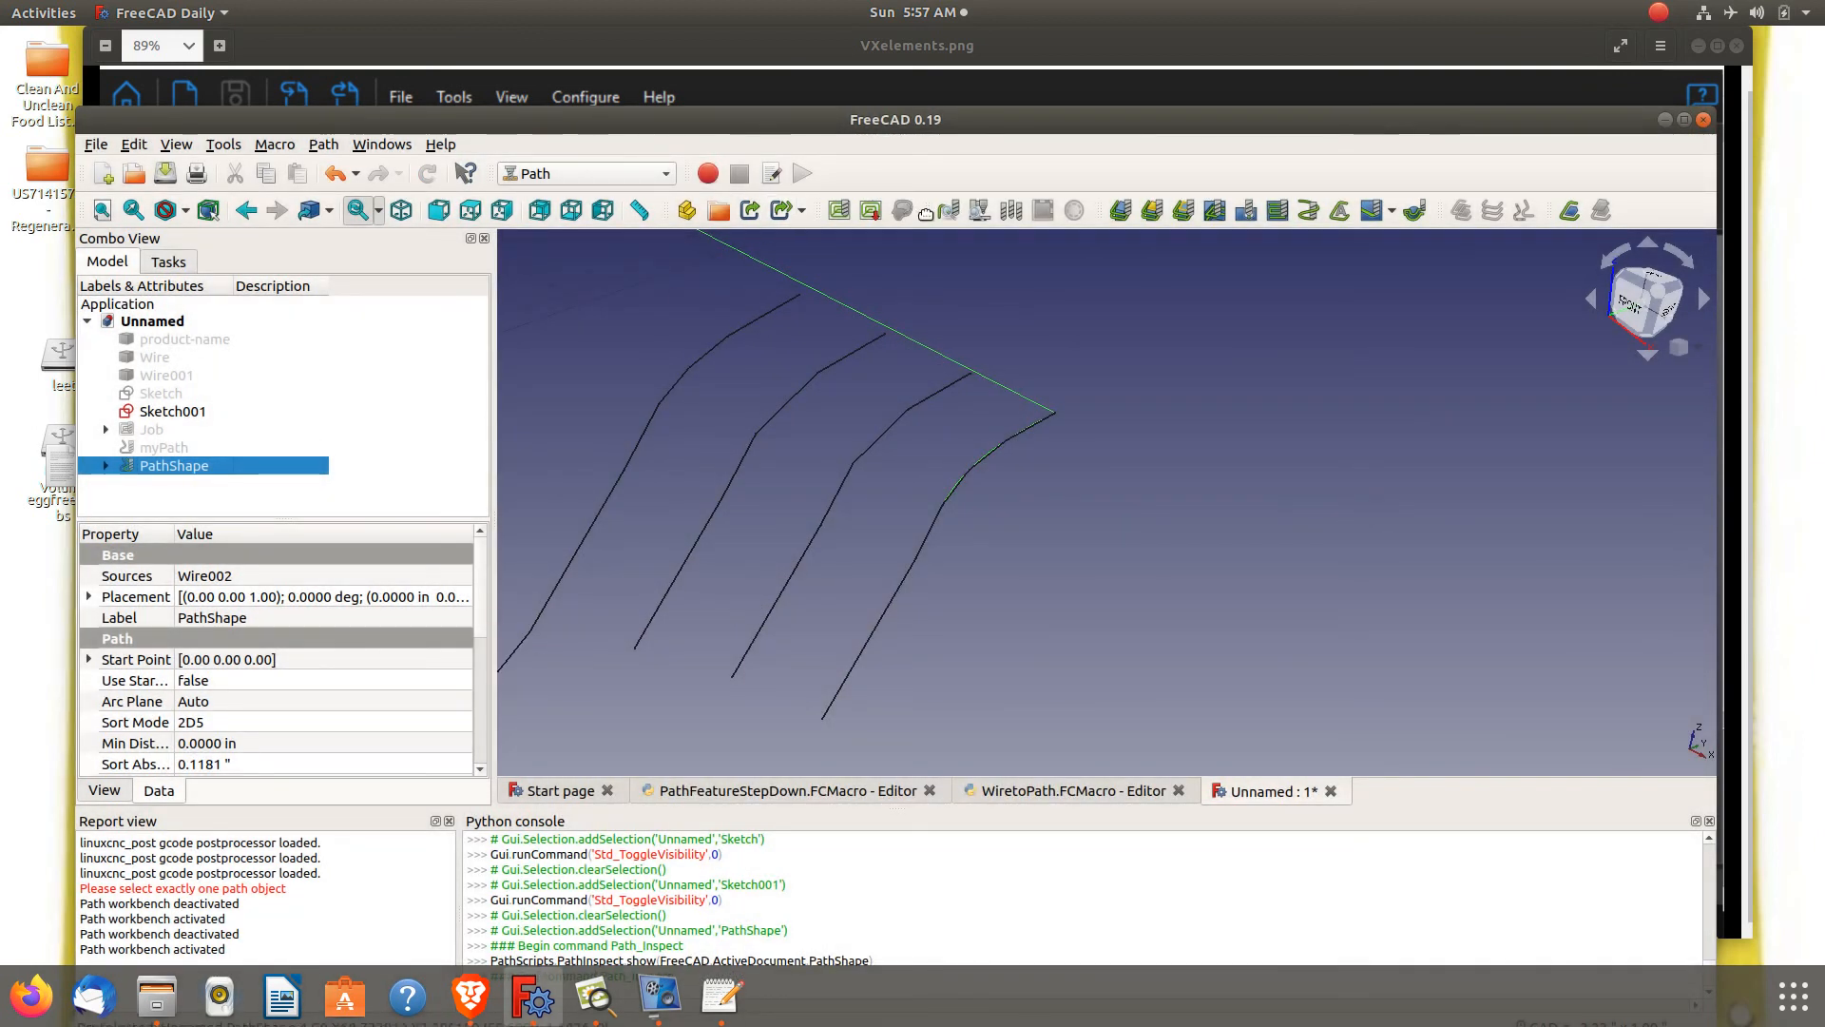
left_click(962, 209)
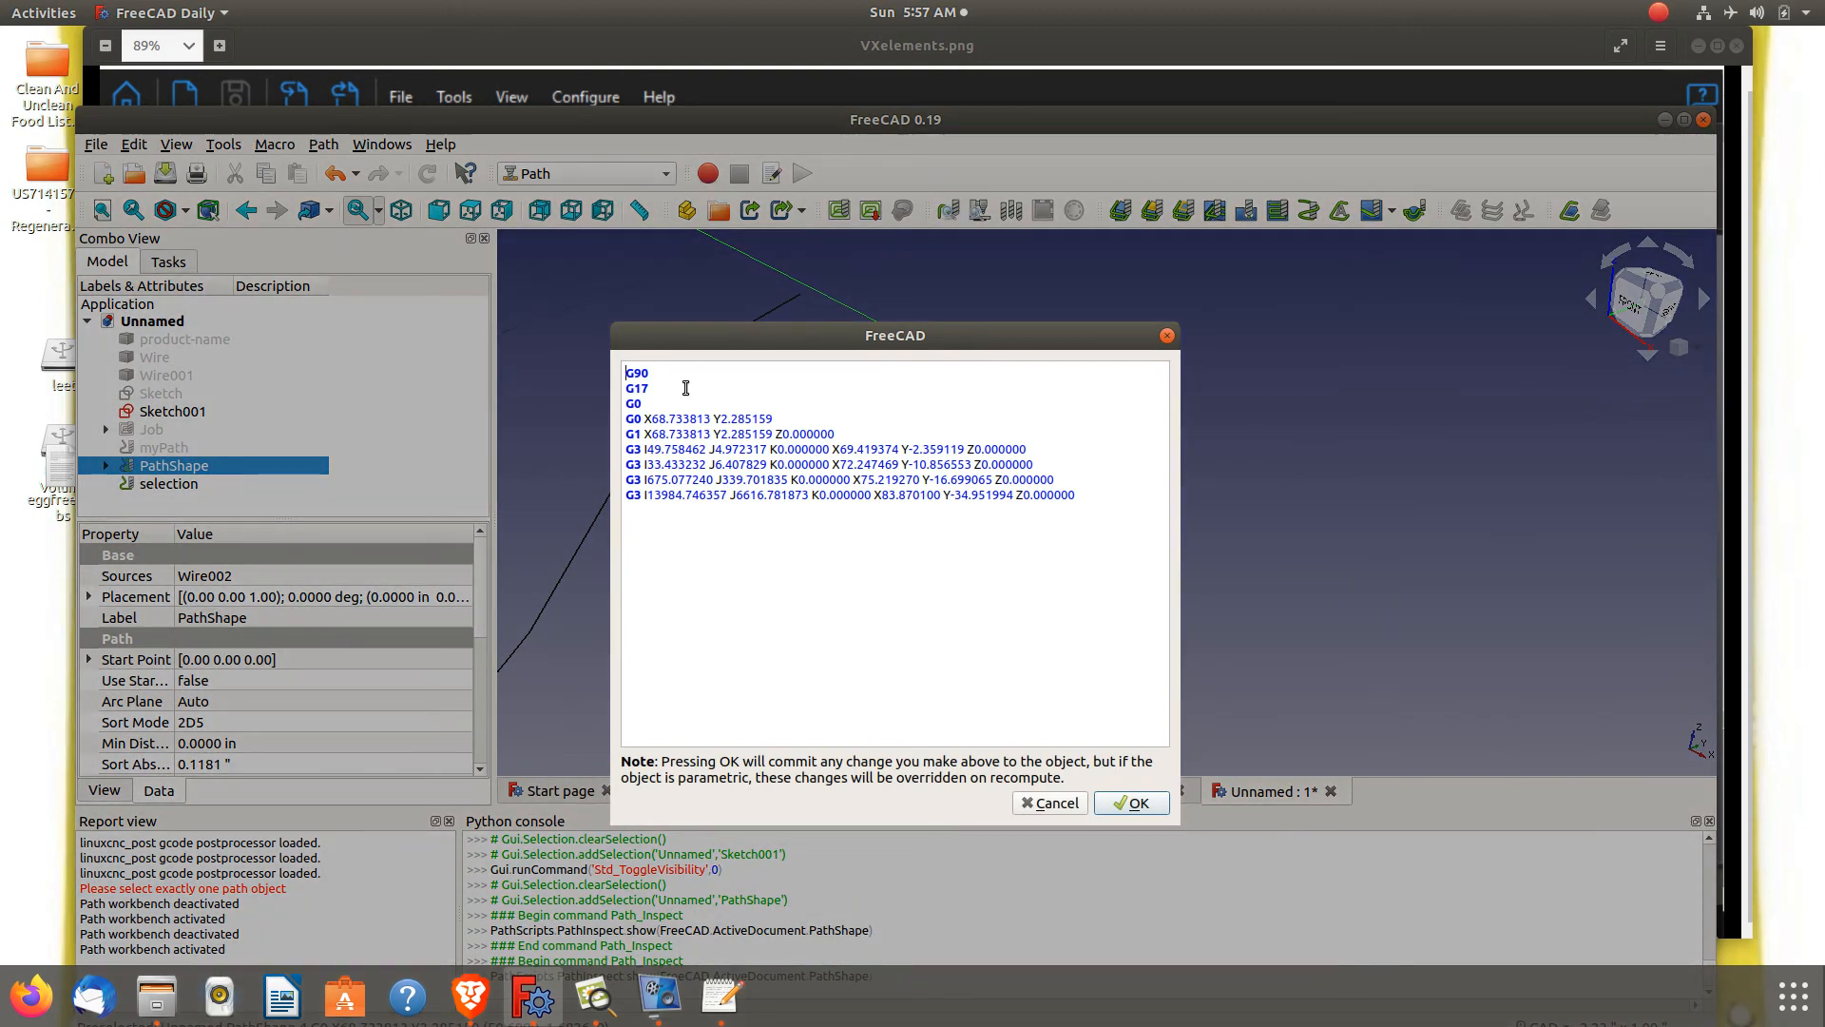
left_click(1053, 804)
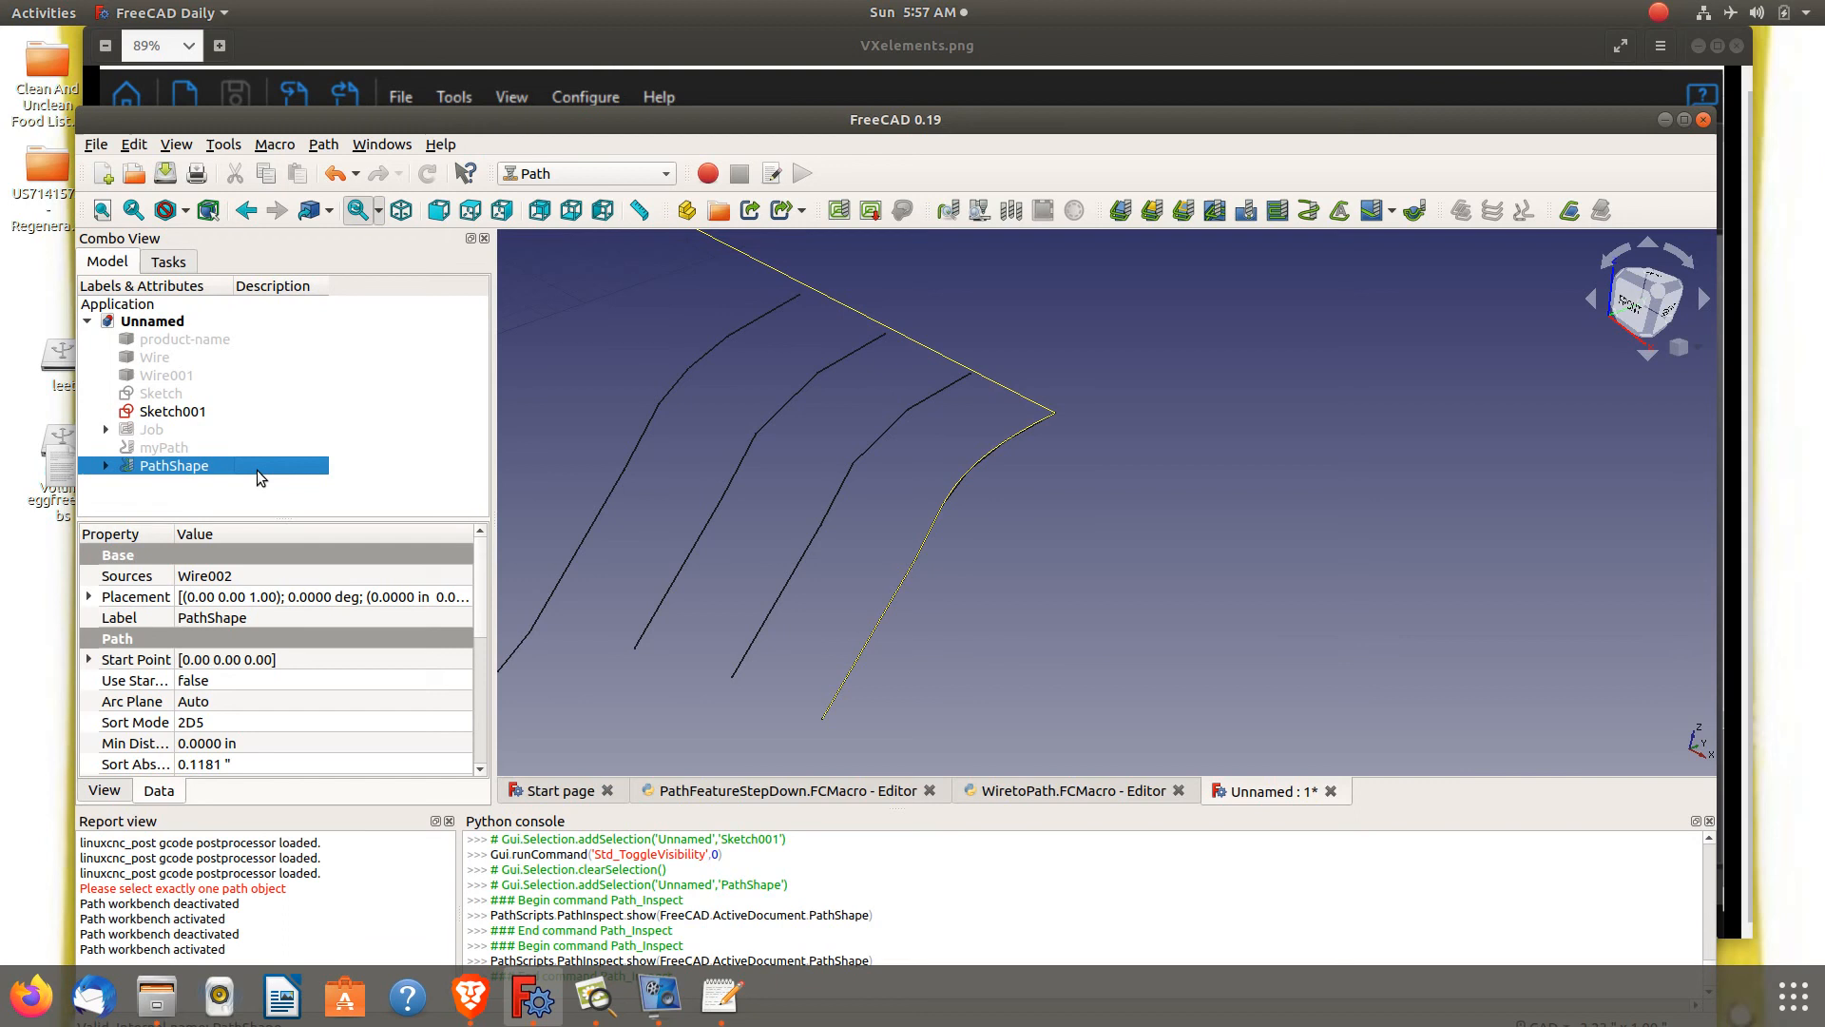
key("Delete")
left_click(211, 468)
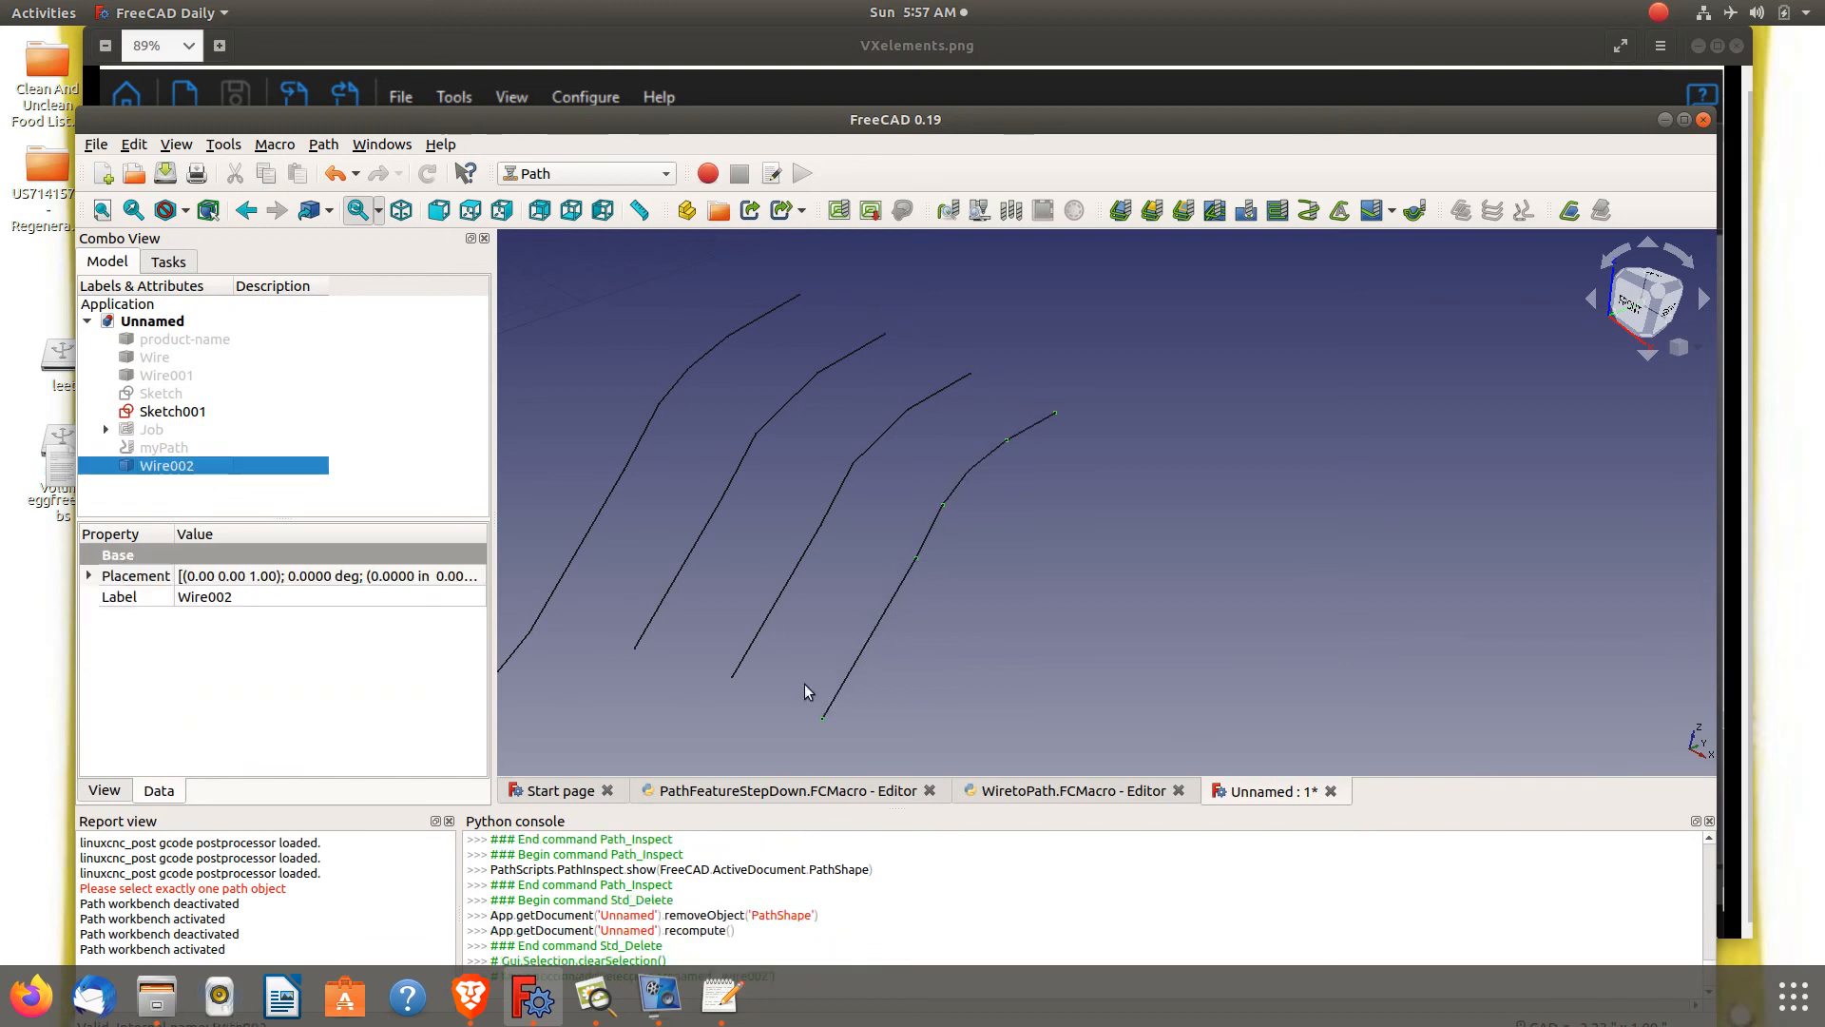
Change the source object in the WiretoPath macro to Wire002, run the macro and clear the report log
left_click(998, 790)
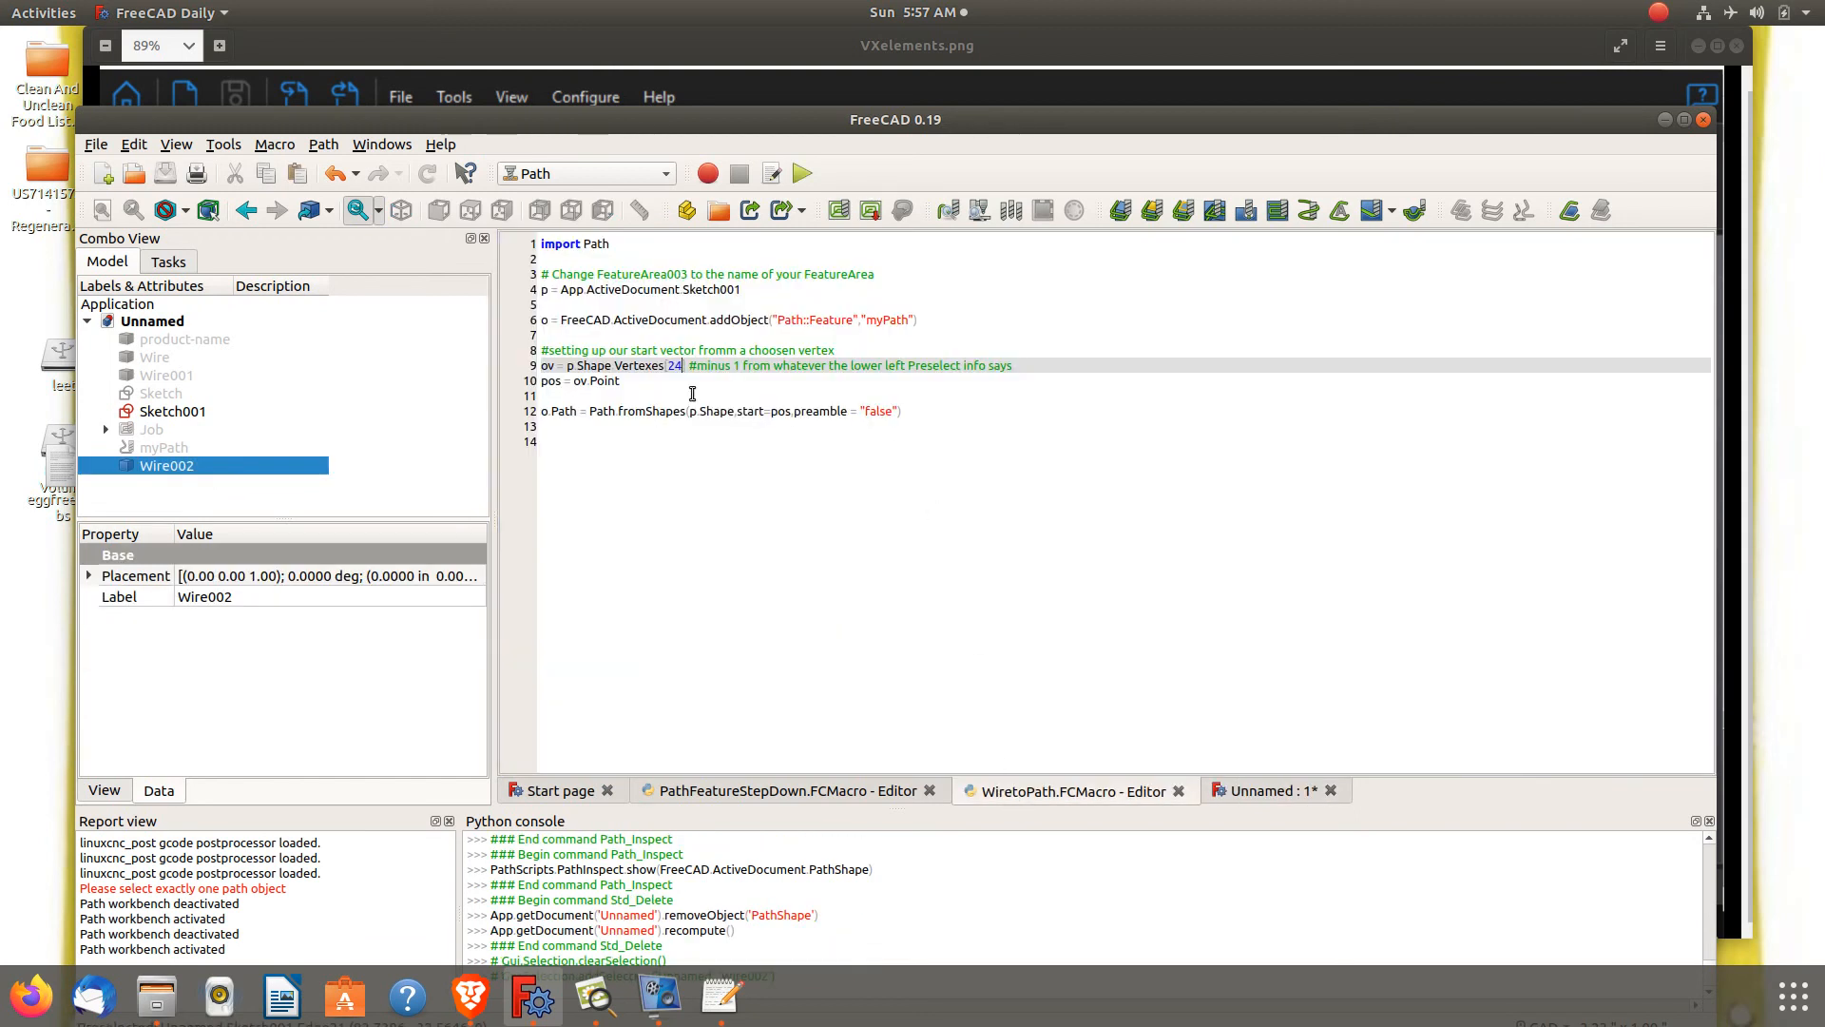
double_click(692, 289)
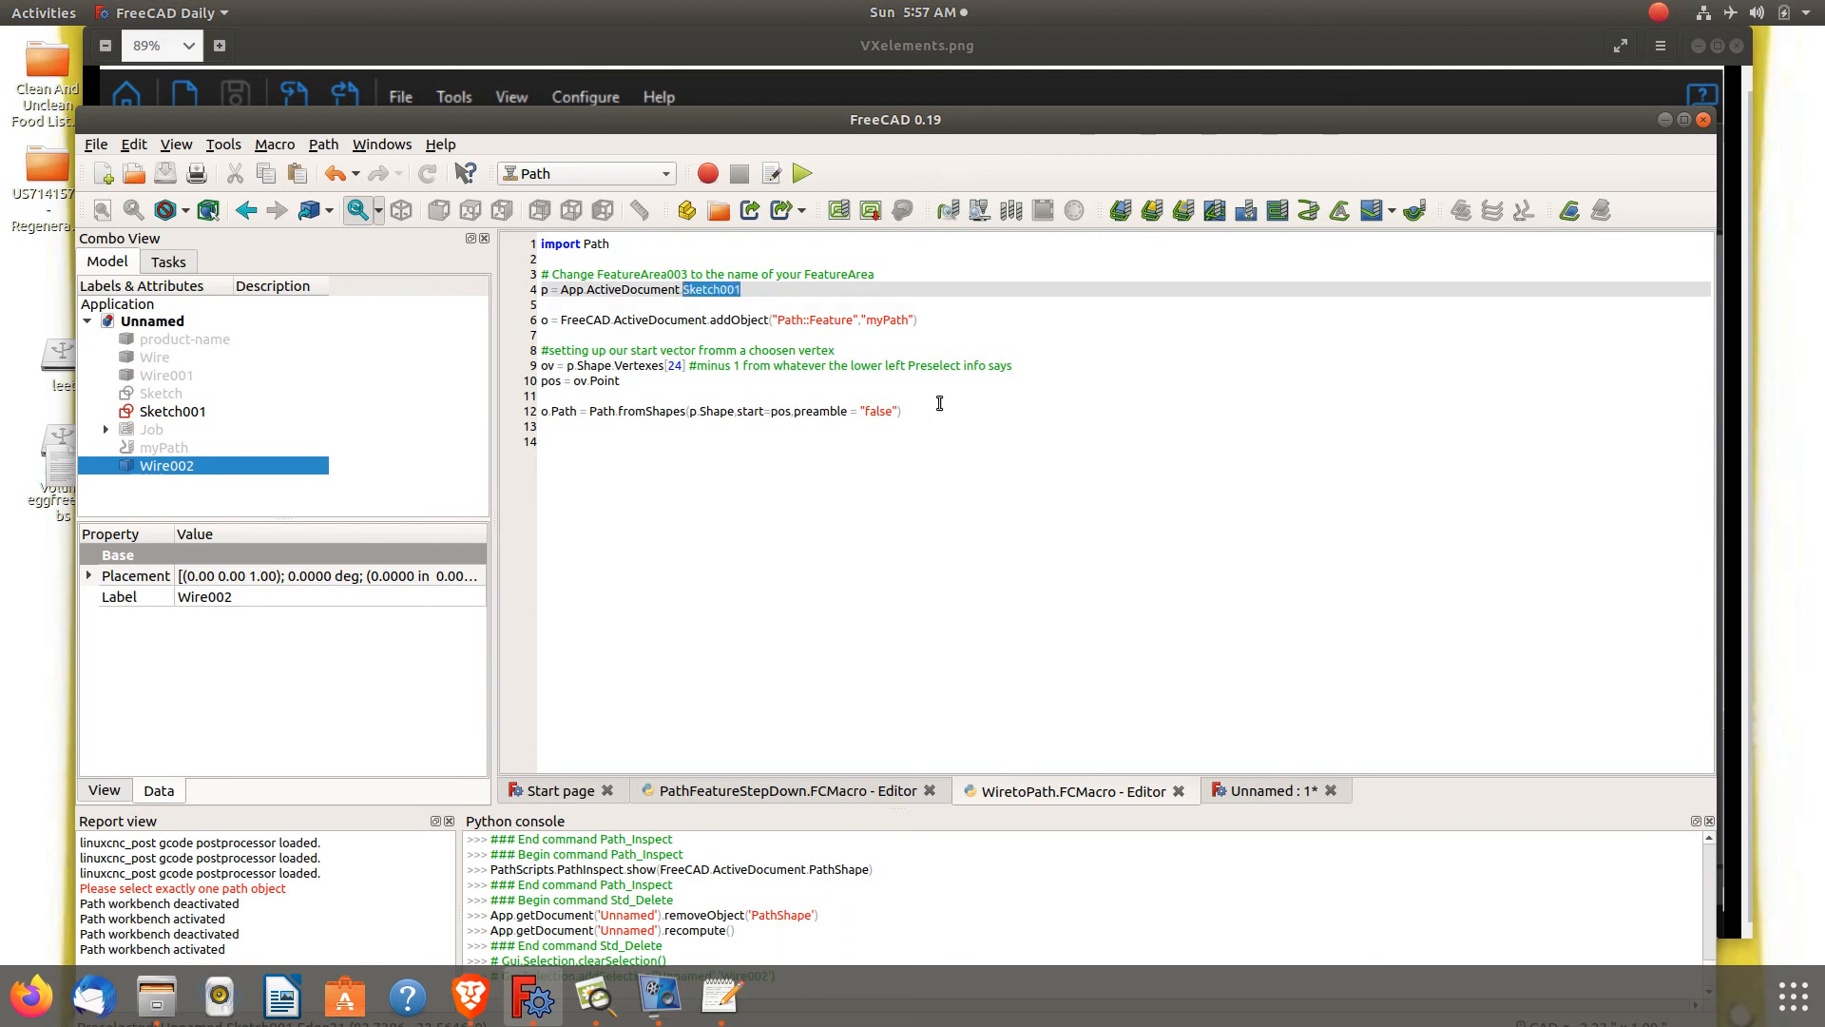
type("Wire")
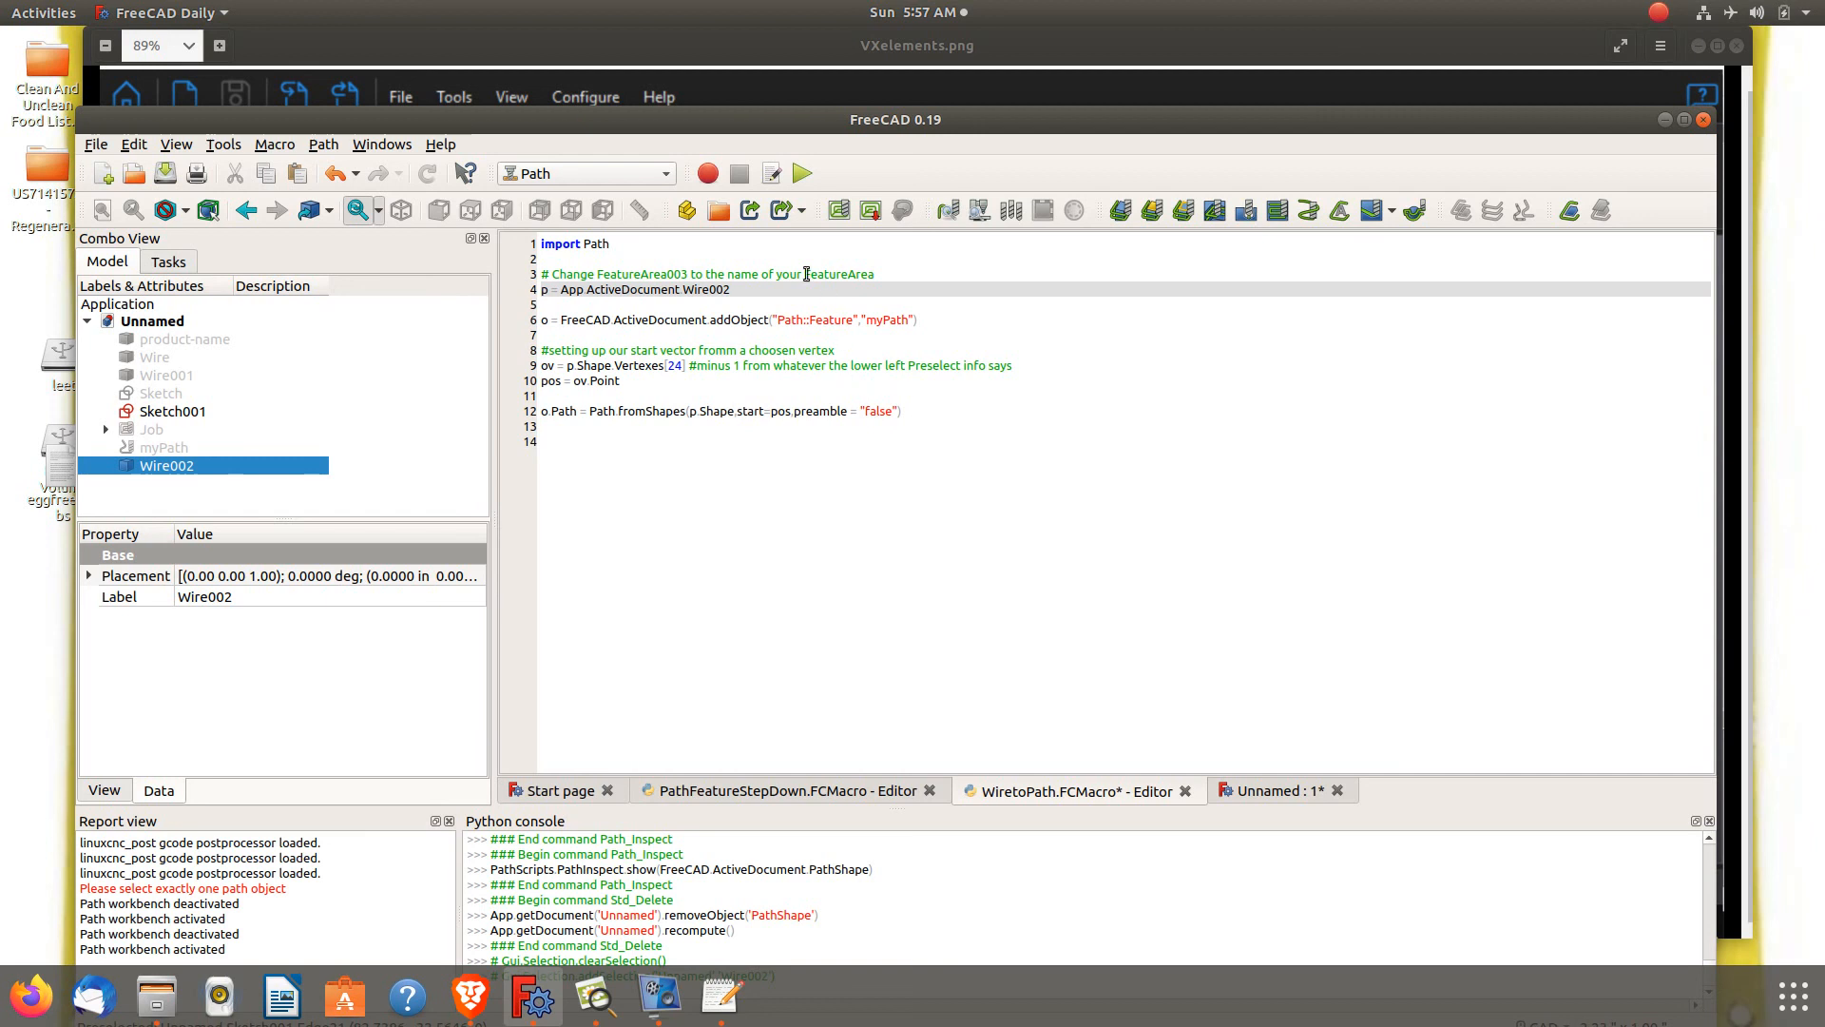
left_click(803, 173)
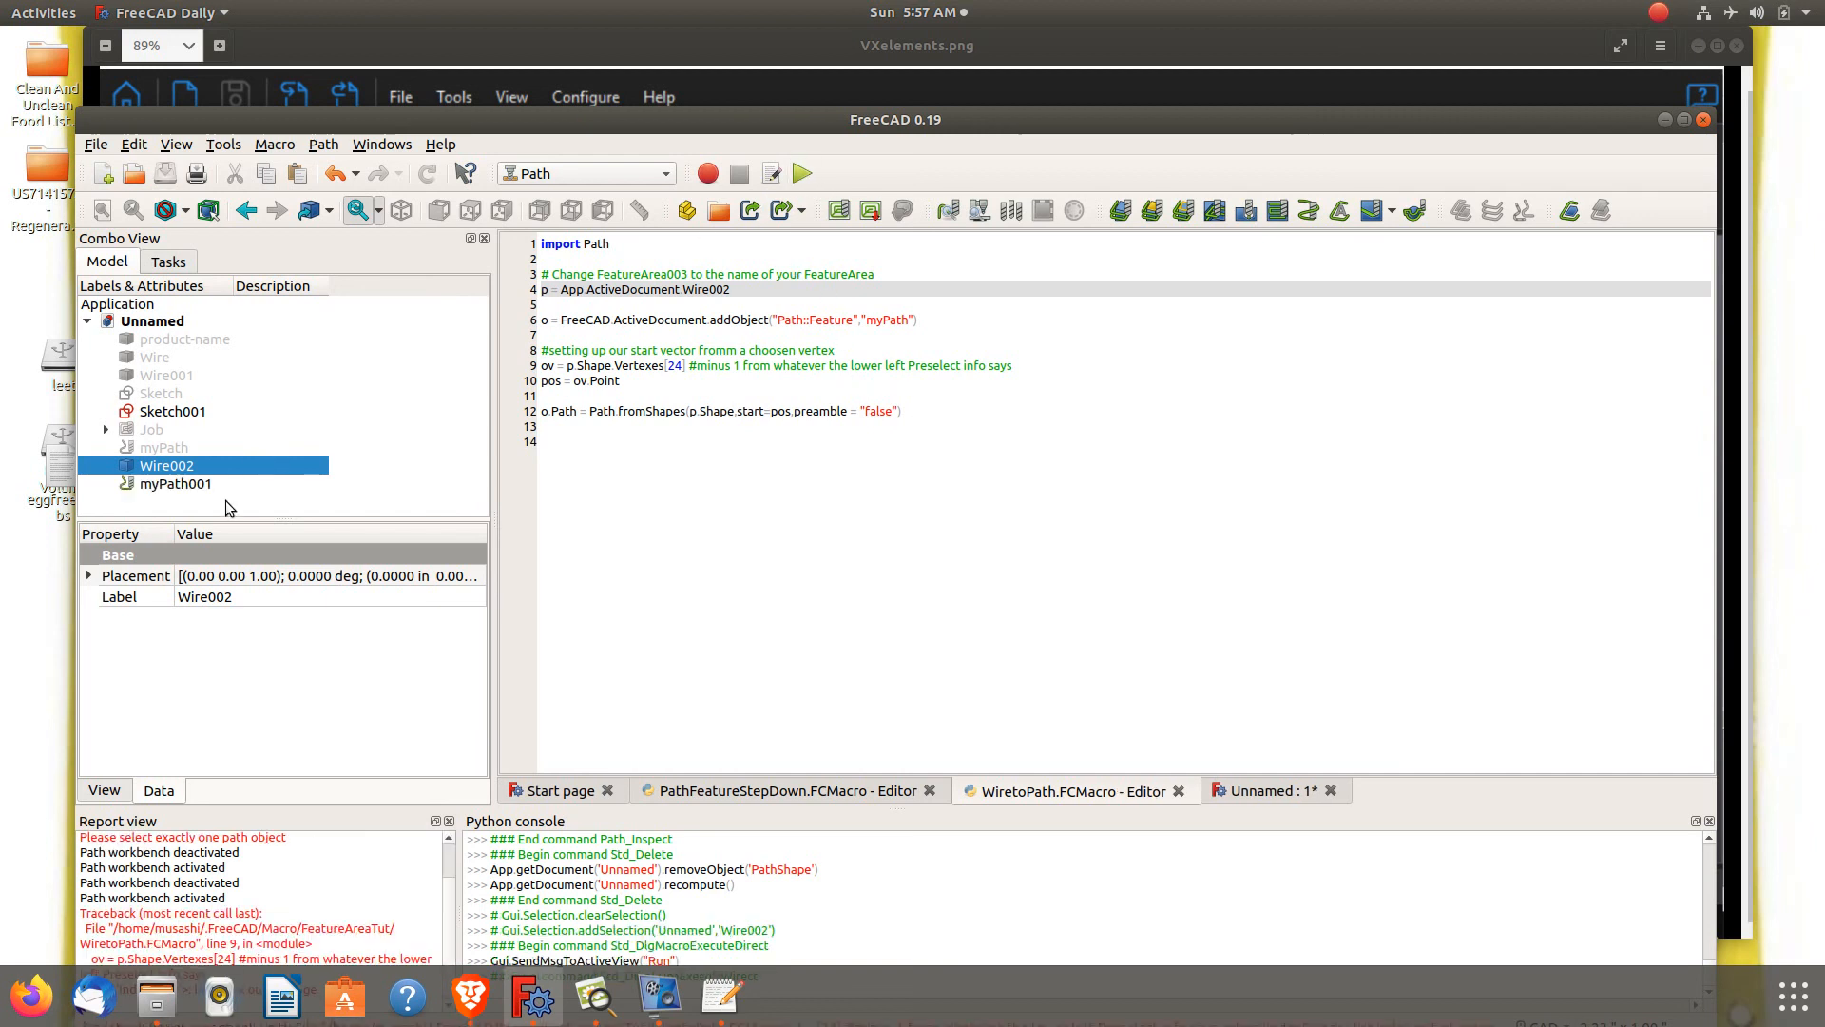
right_click(347, 903)
left_click(382, 860)
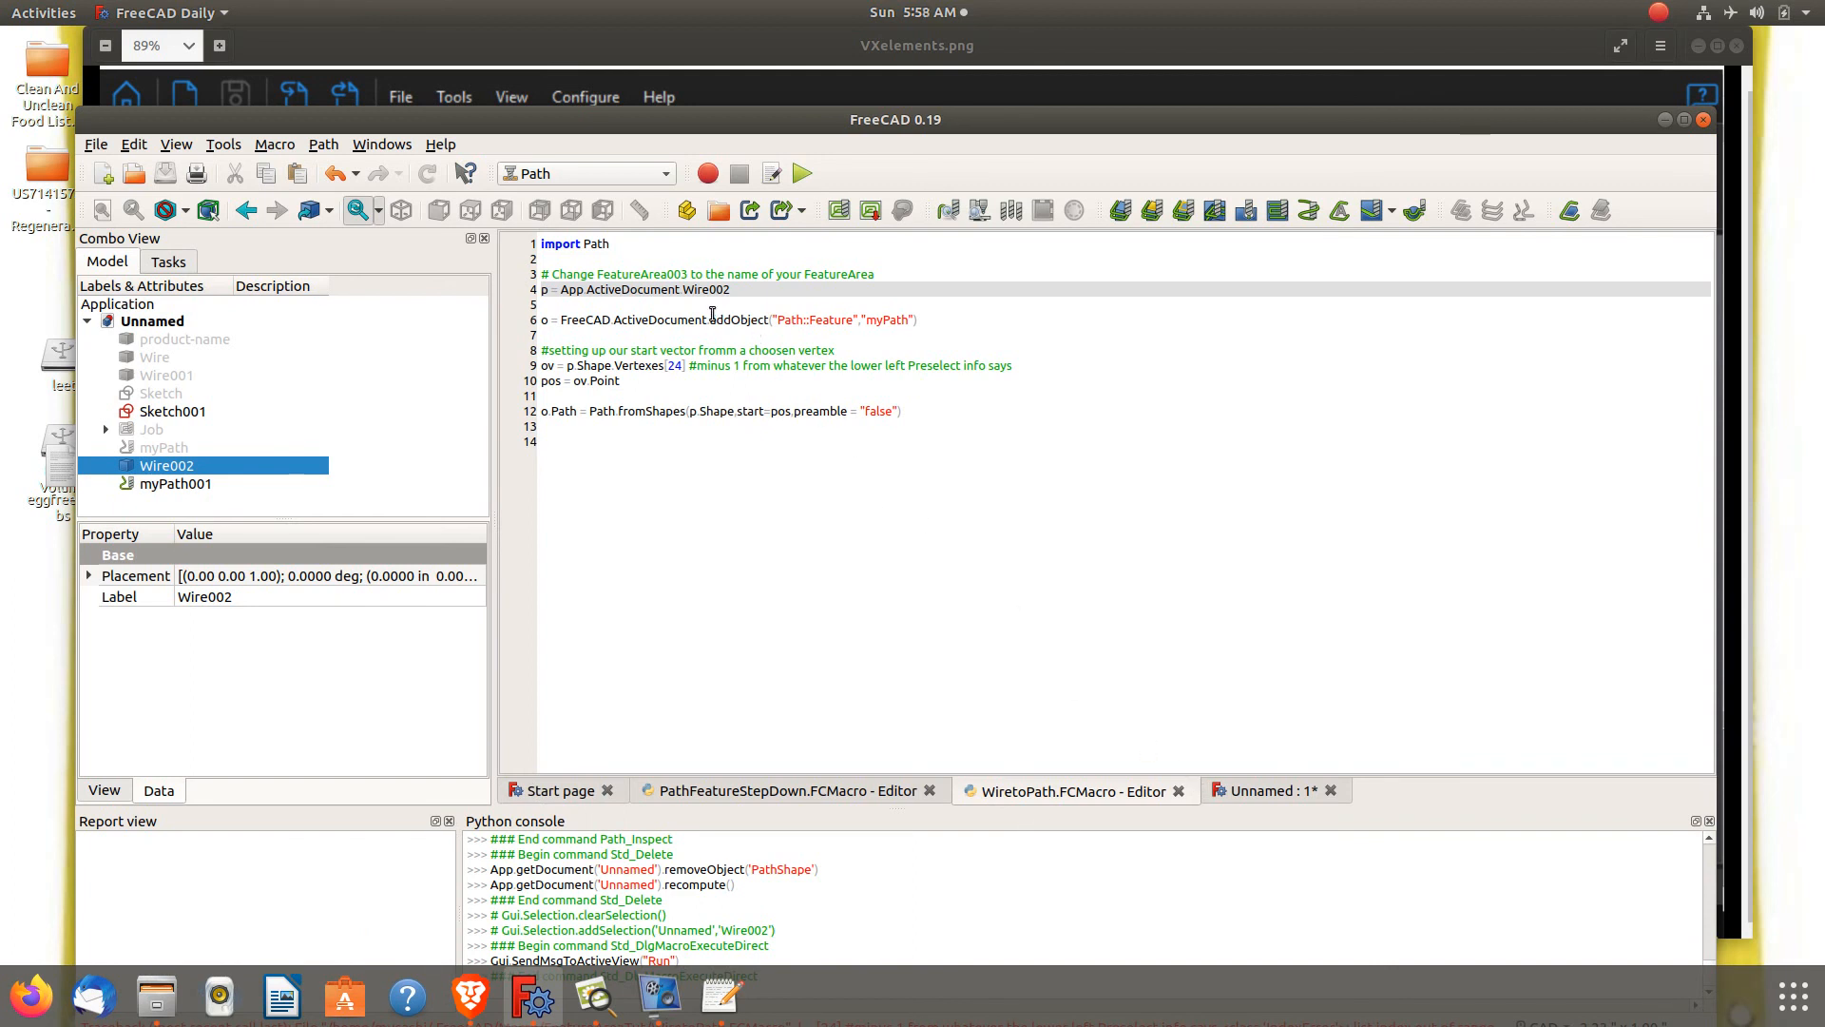
Hide Wire002 and Sketch001, and delete the myPath001 object from the document
left_click_drag(618, 411, 687, 411)
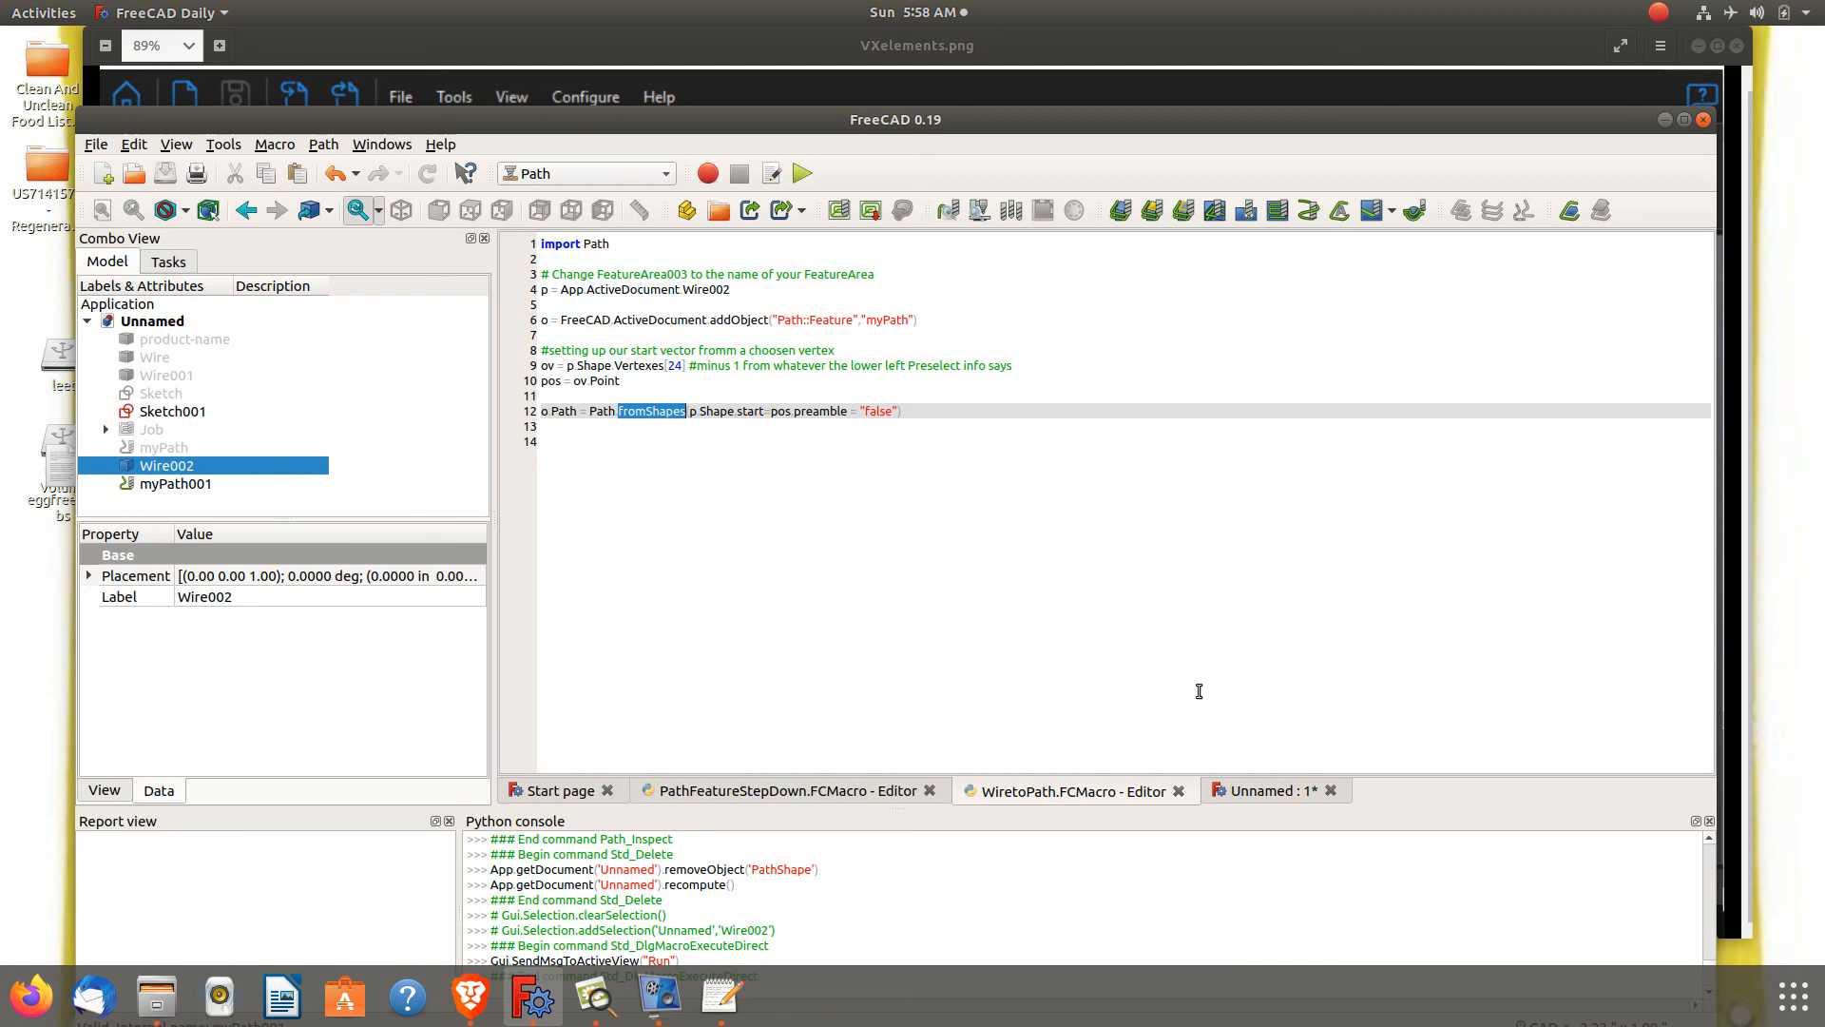
left_click(1248, 792)
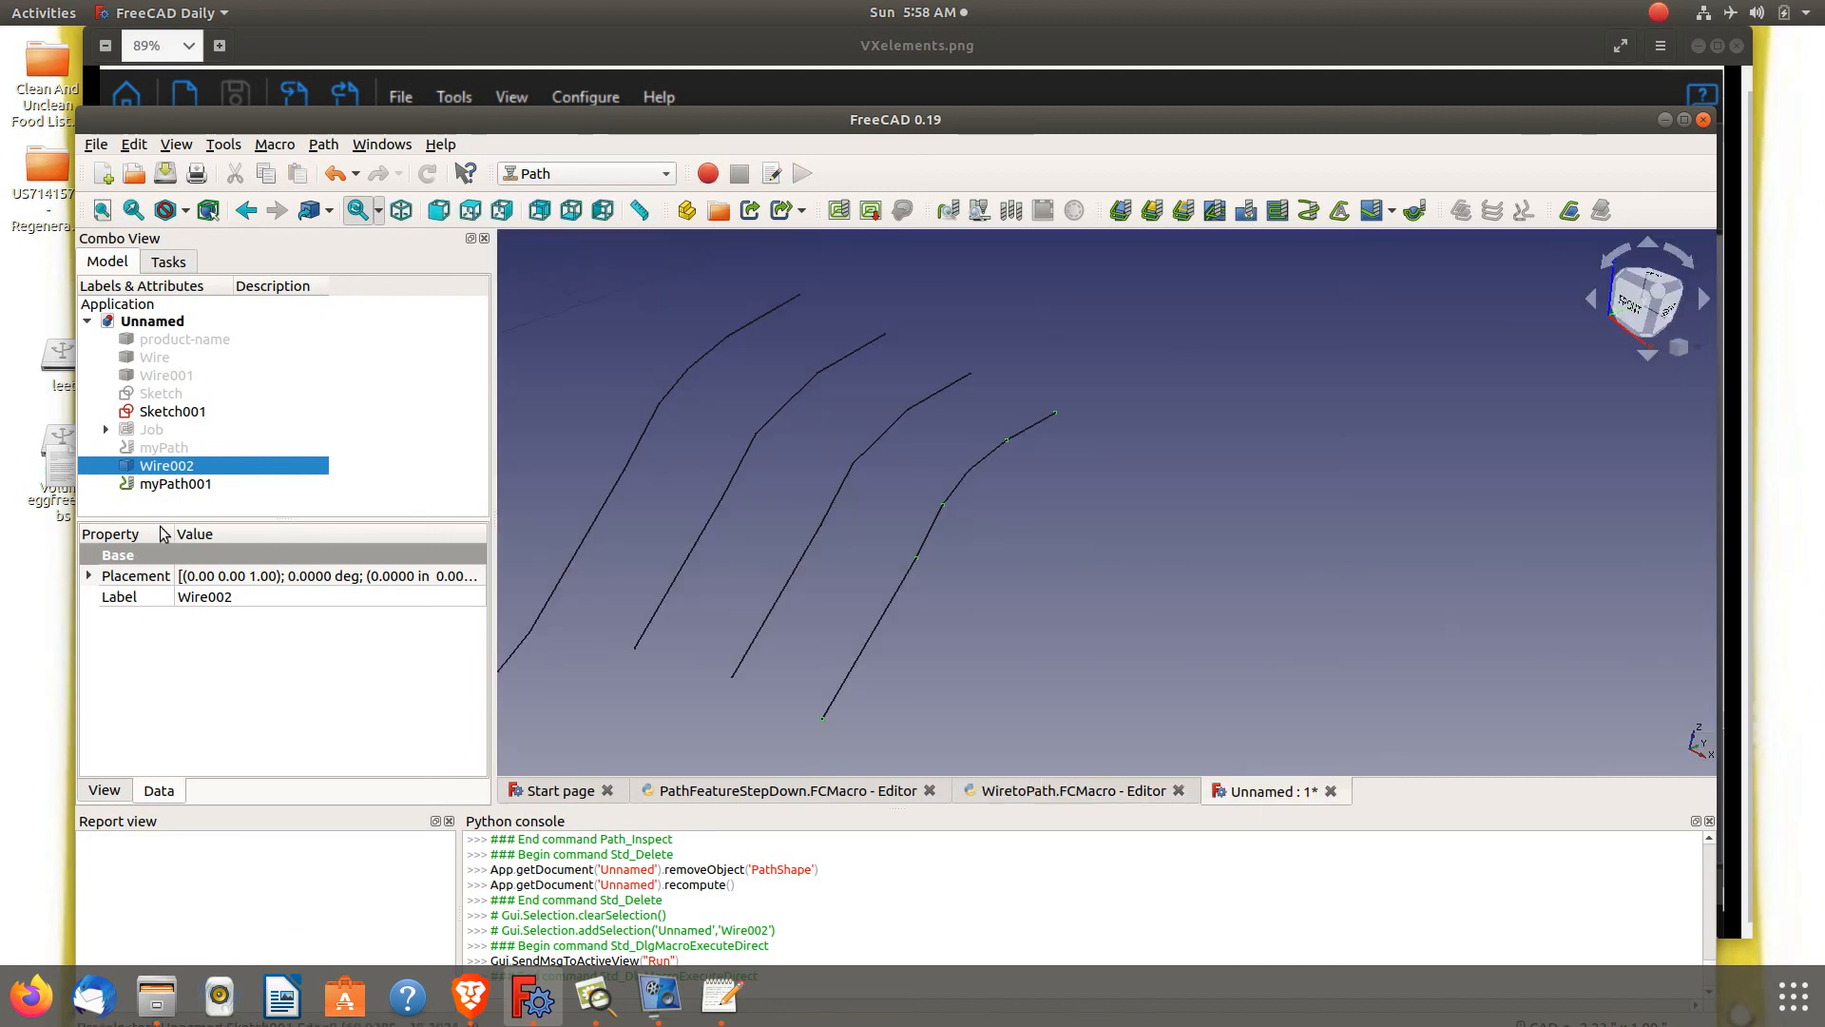
left_click(162, 487)
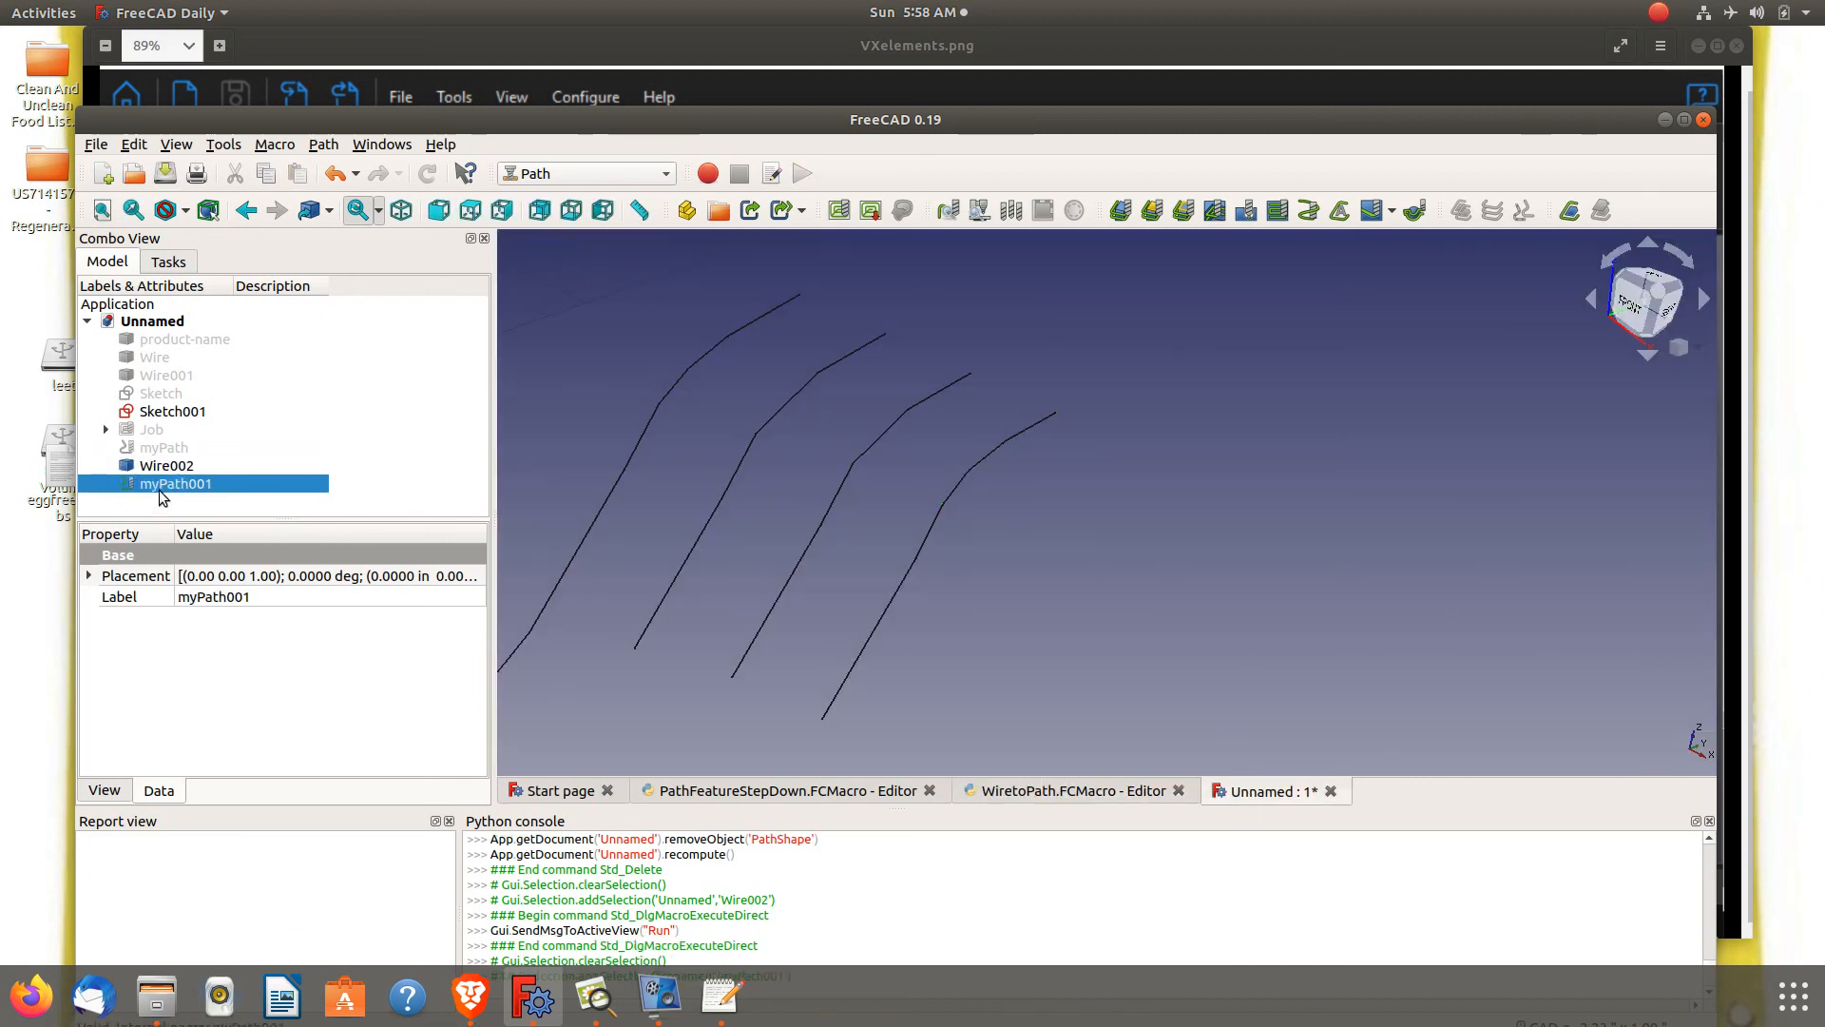
left_click(167, 466)
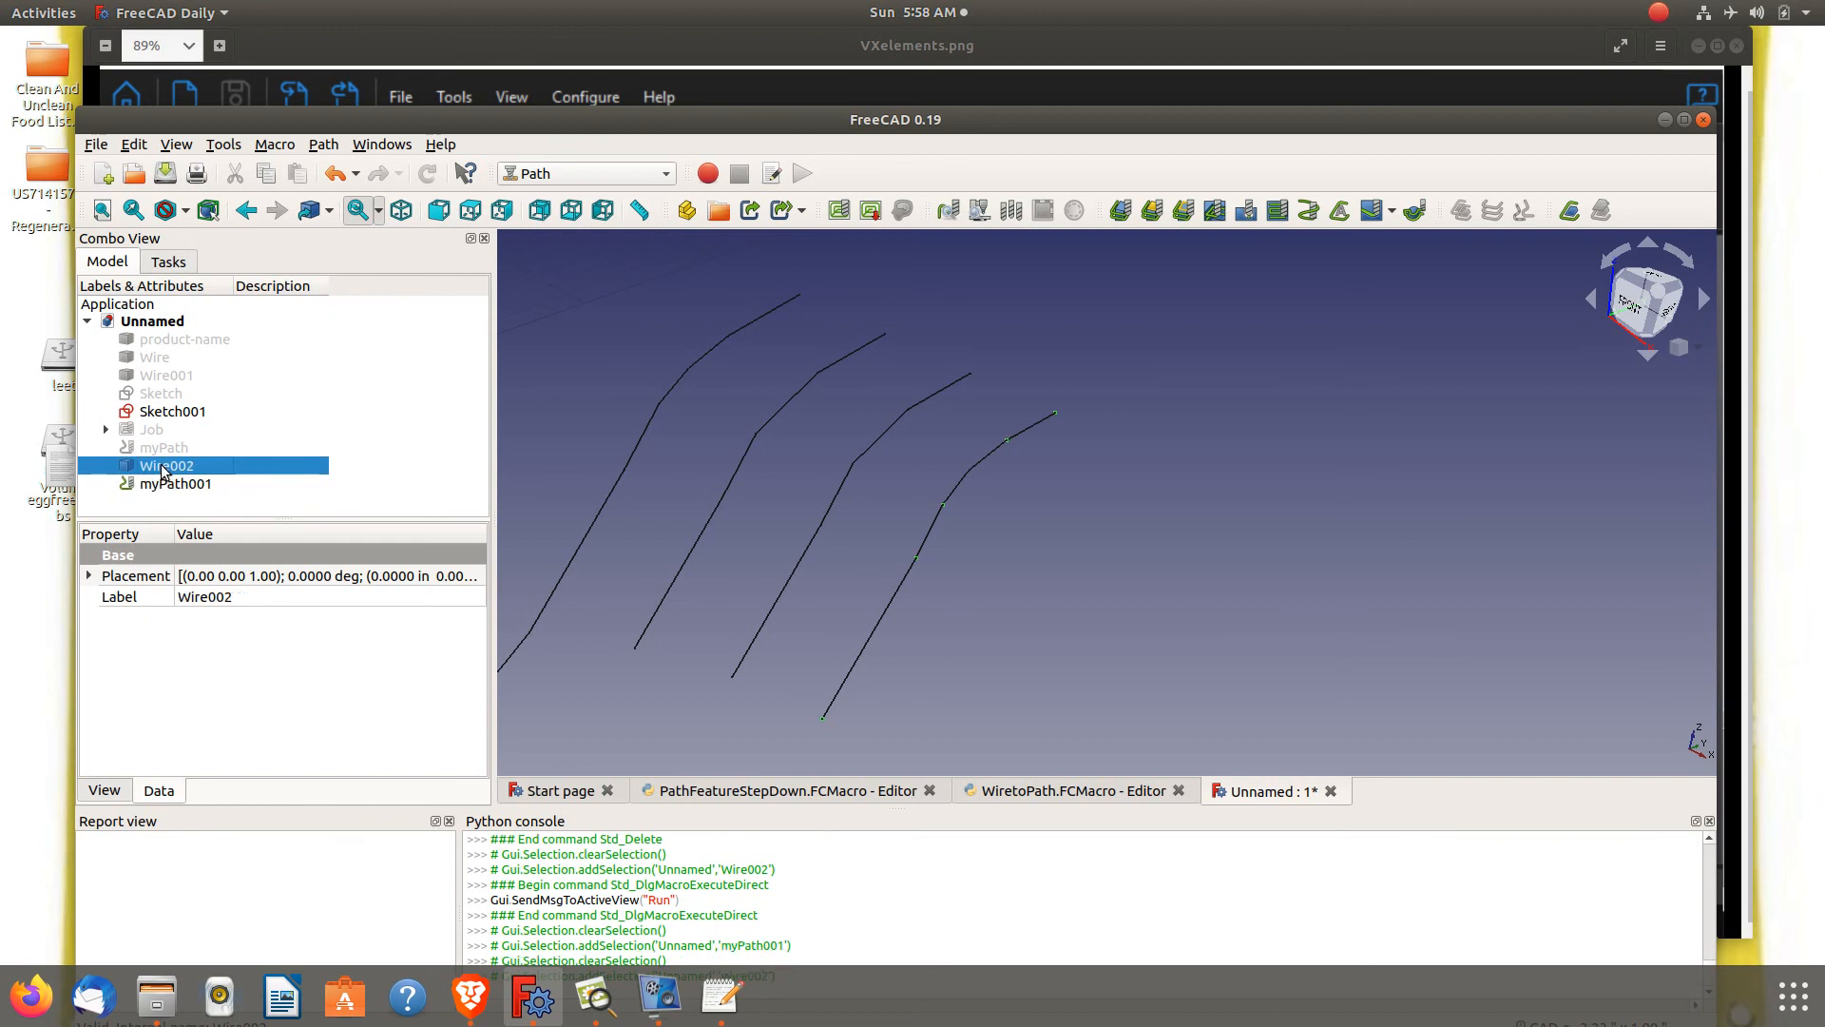
key("space")
left_click(179, 412)
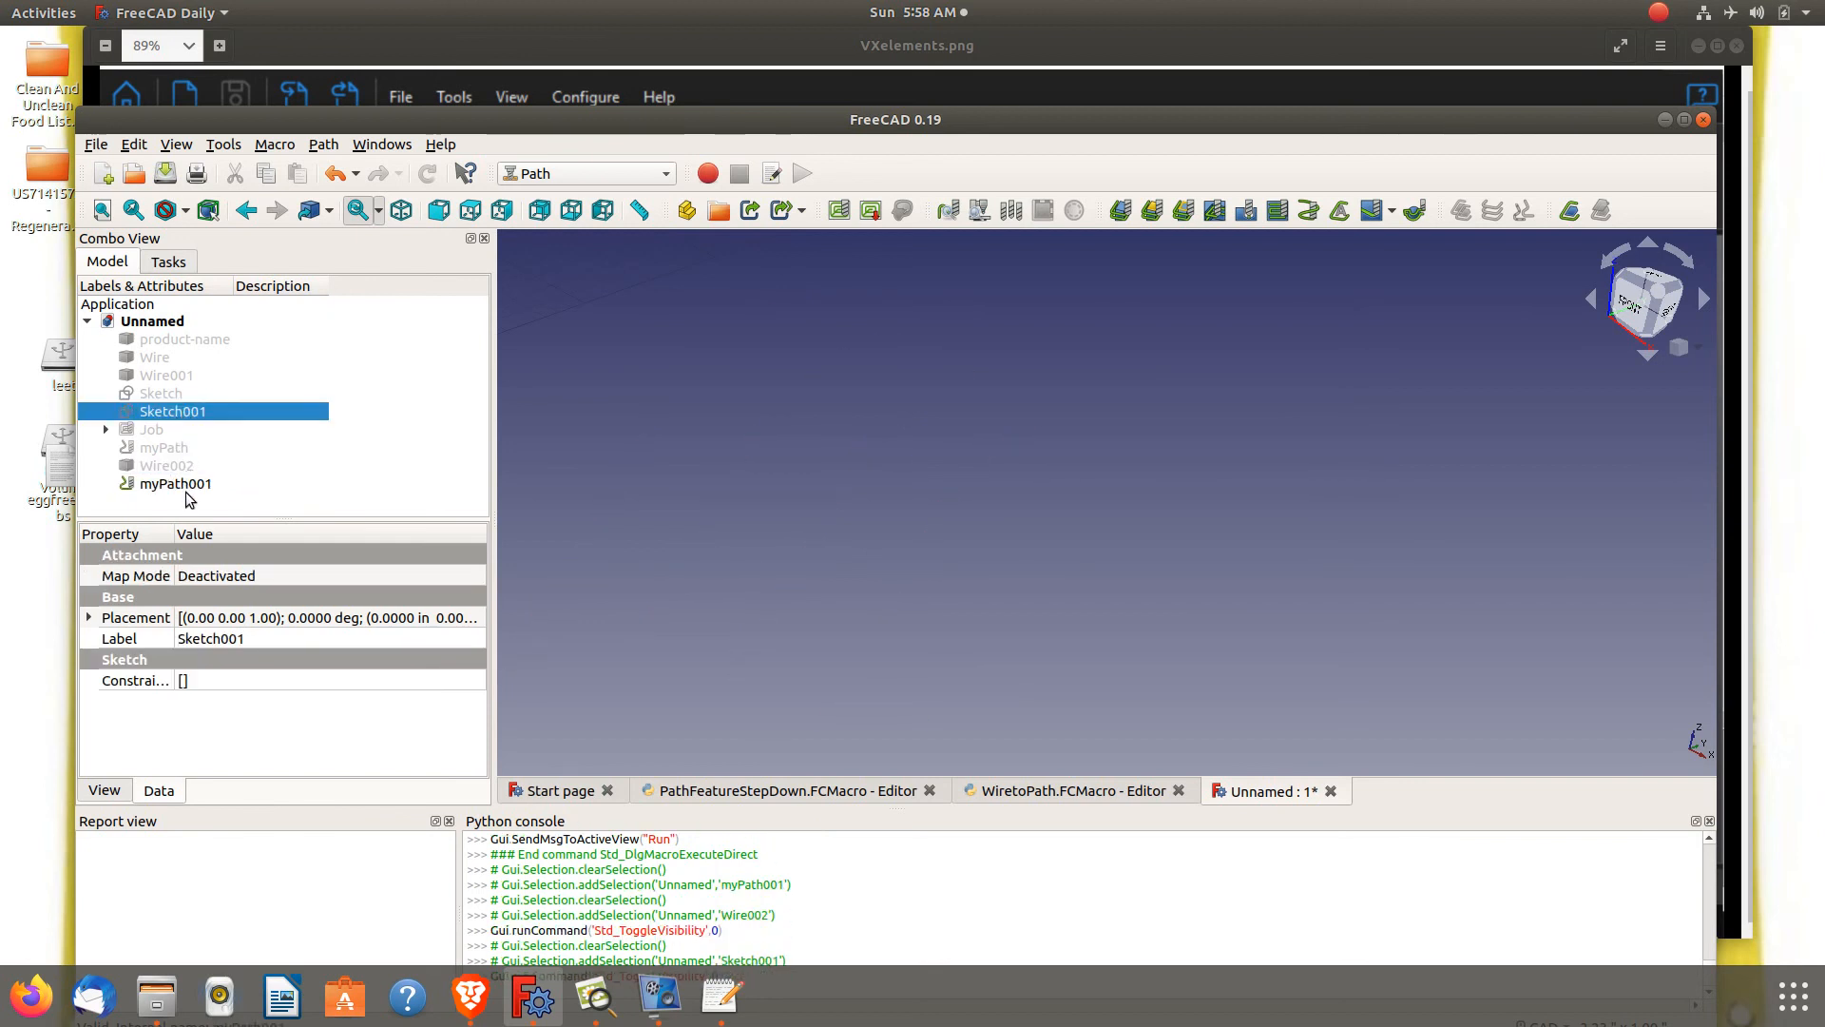
left_click(186, 487)
key("Delete")
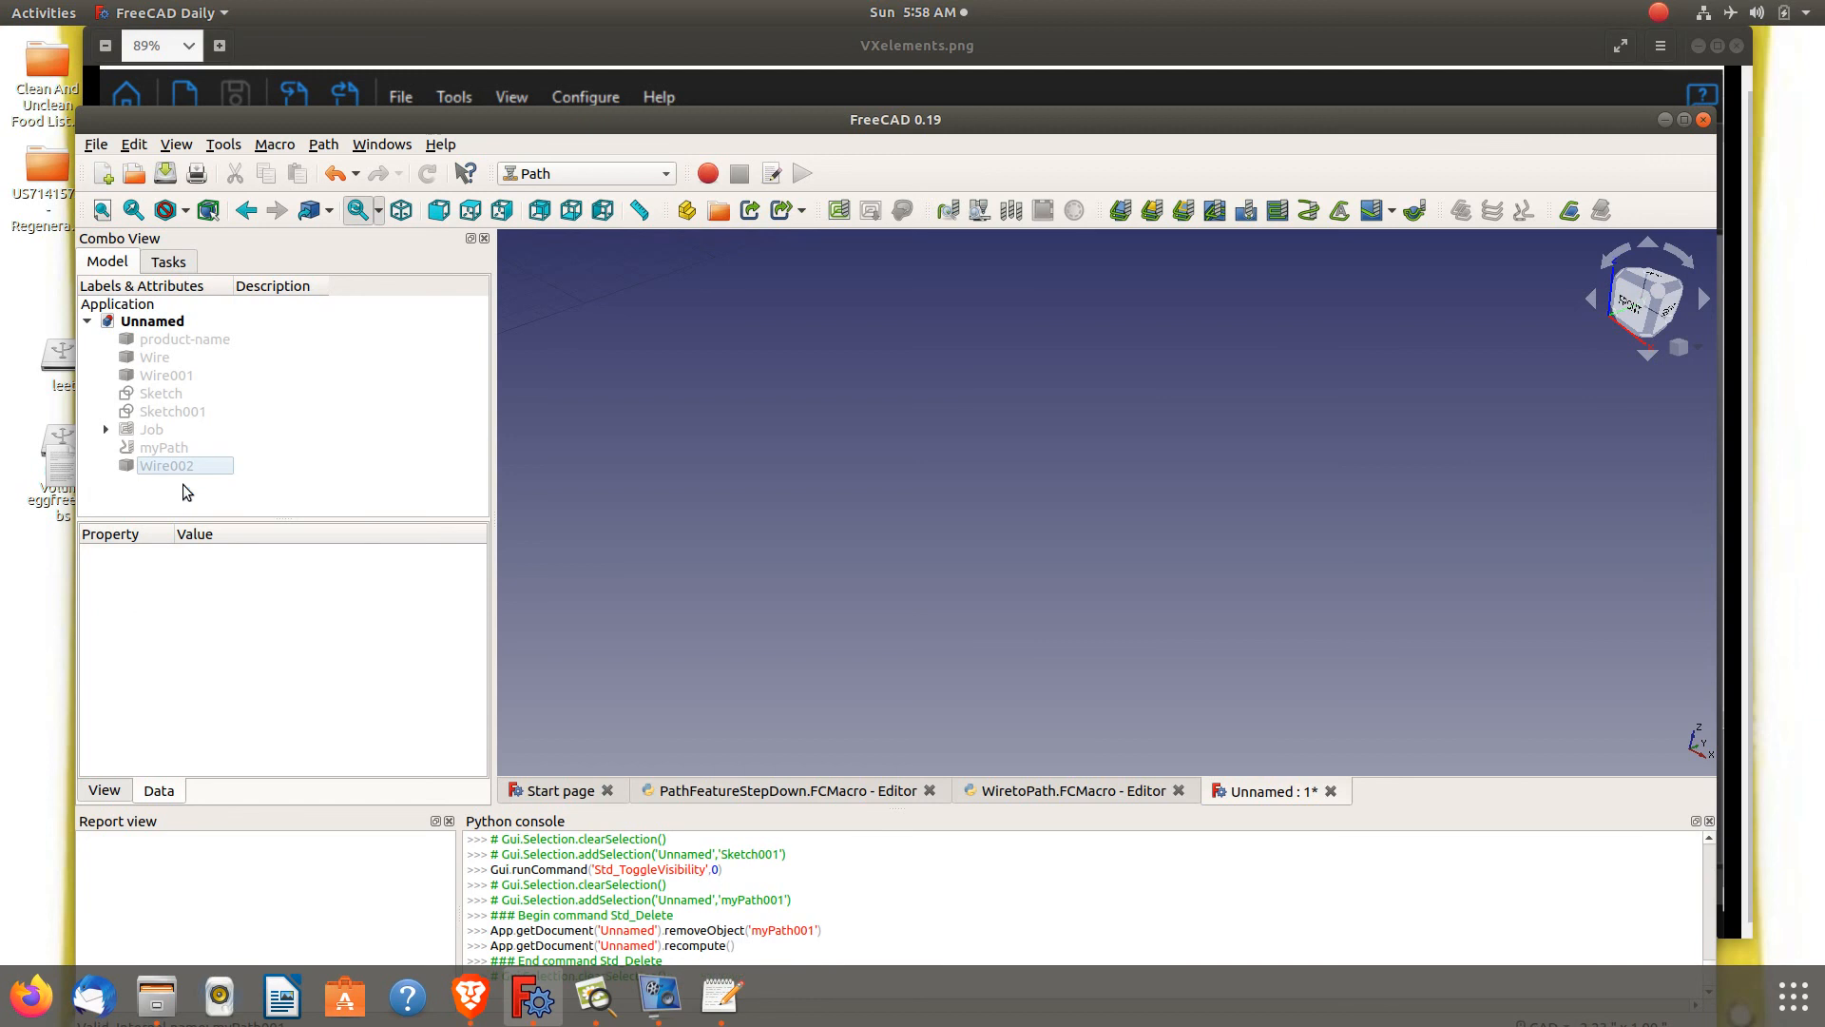
Show Wire002 and move the application window up to uncover the status bar for checking the wire's preselected vertices
left_click(187, 466)
key("space")
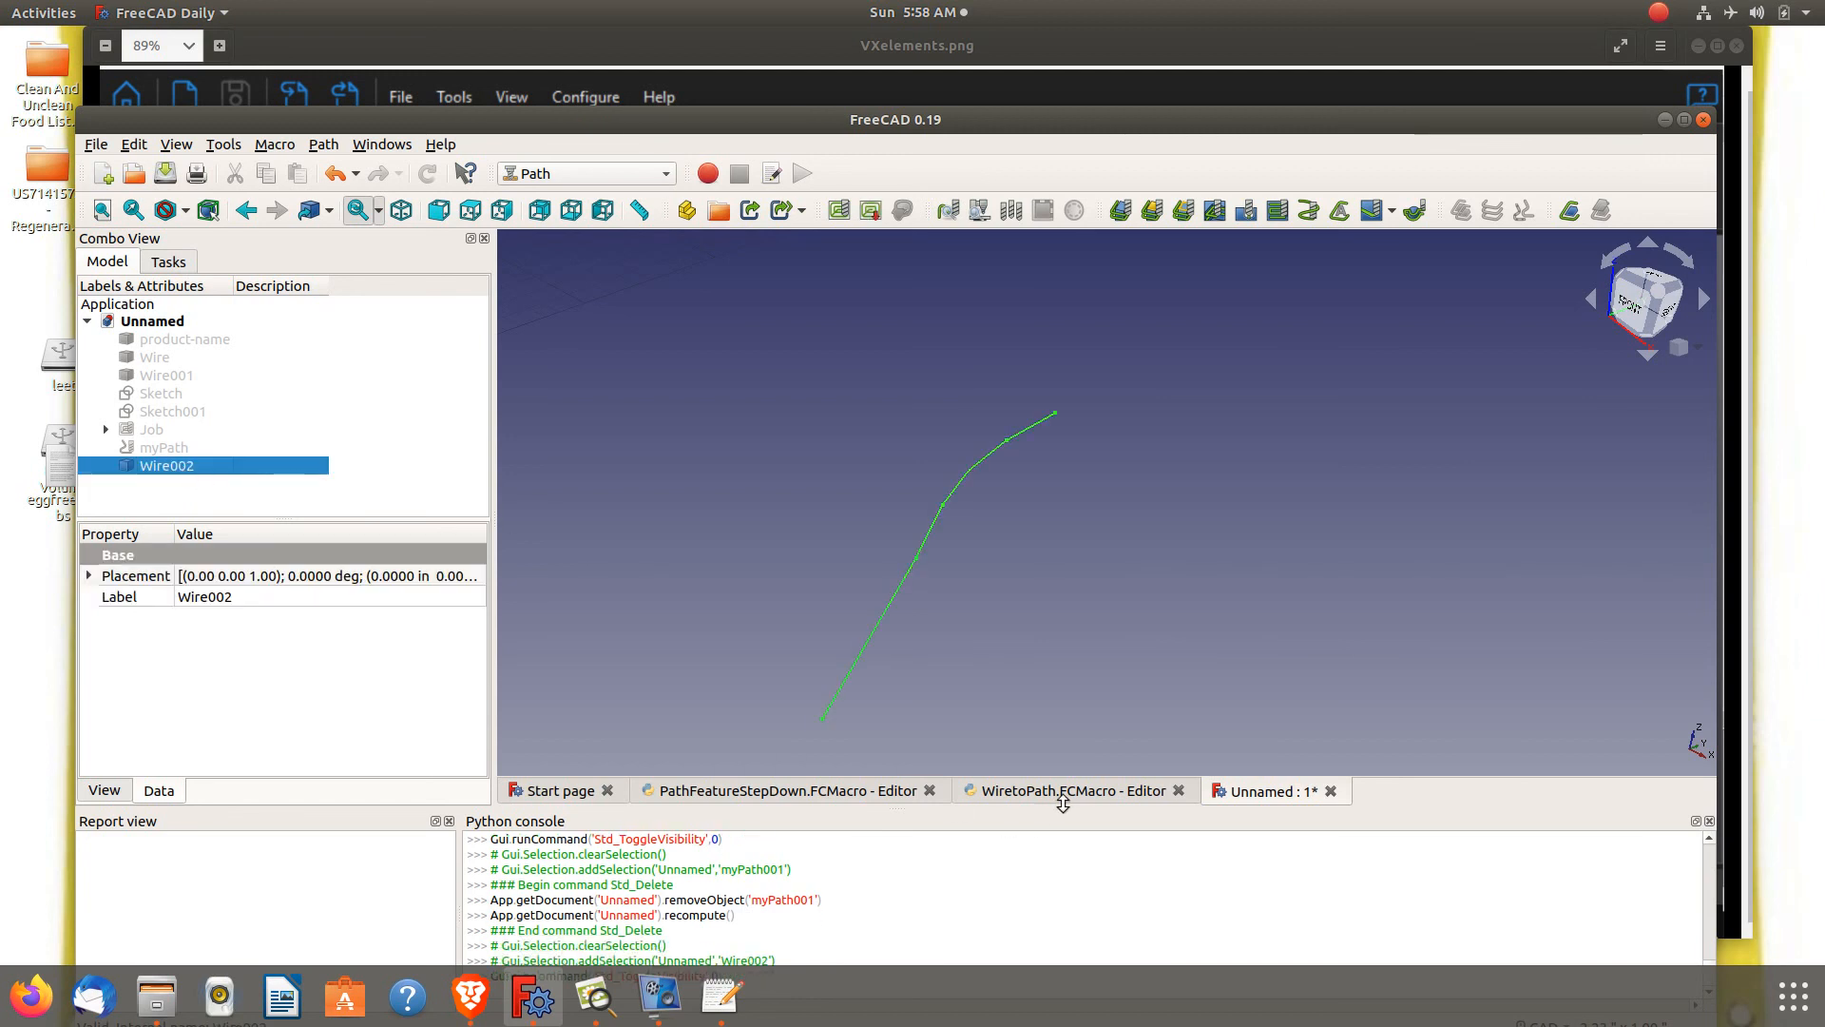
left_click(1077, 772)
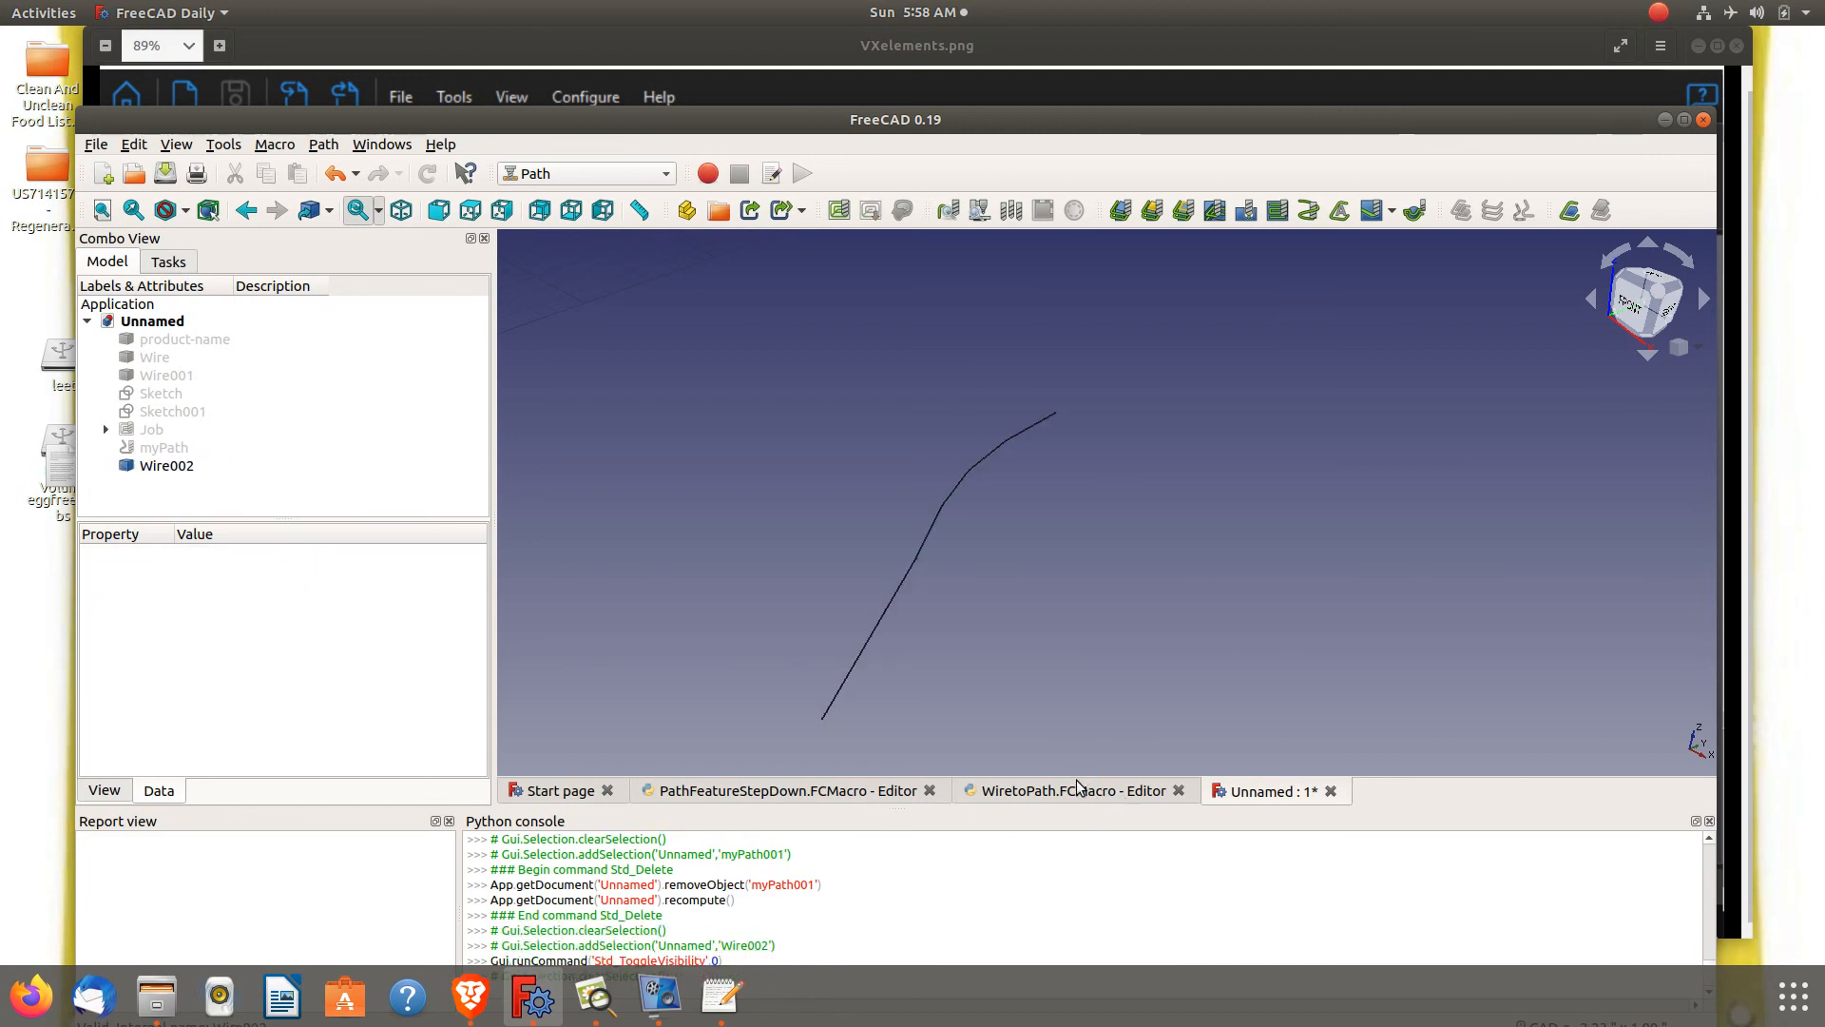
left_click(1075, 787)
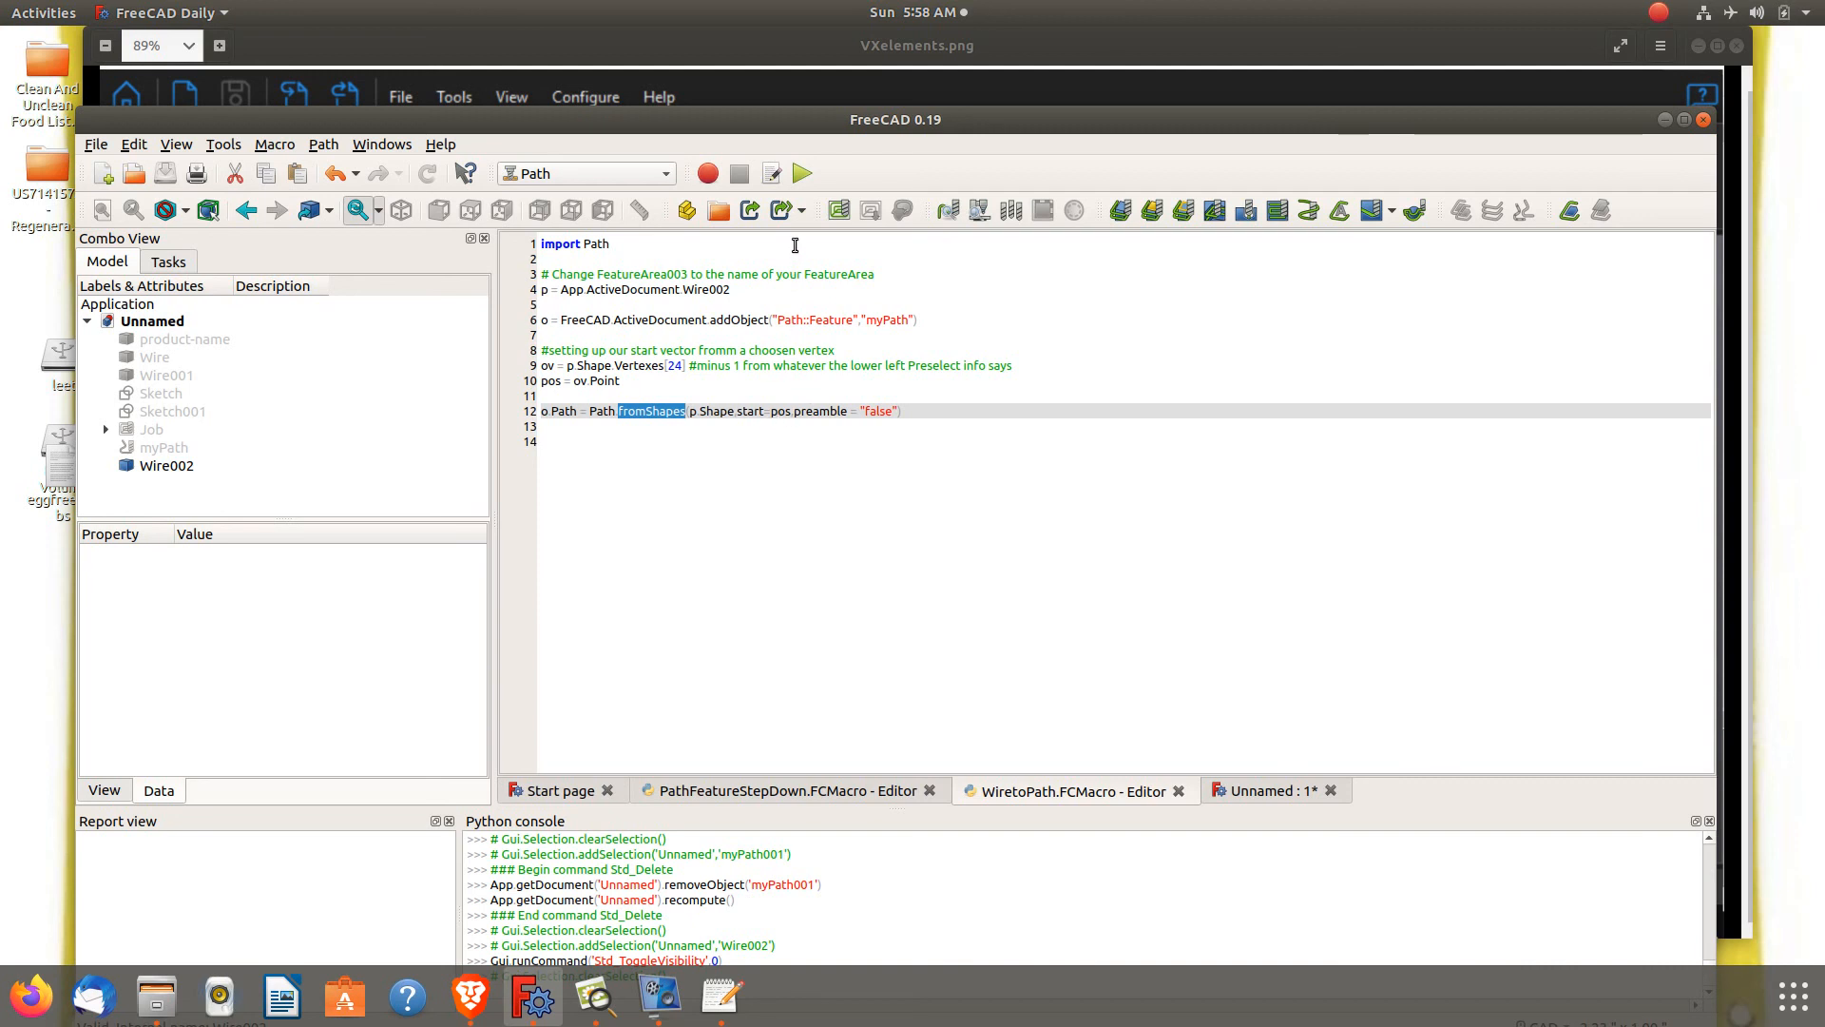
left_click(681, 367)
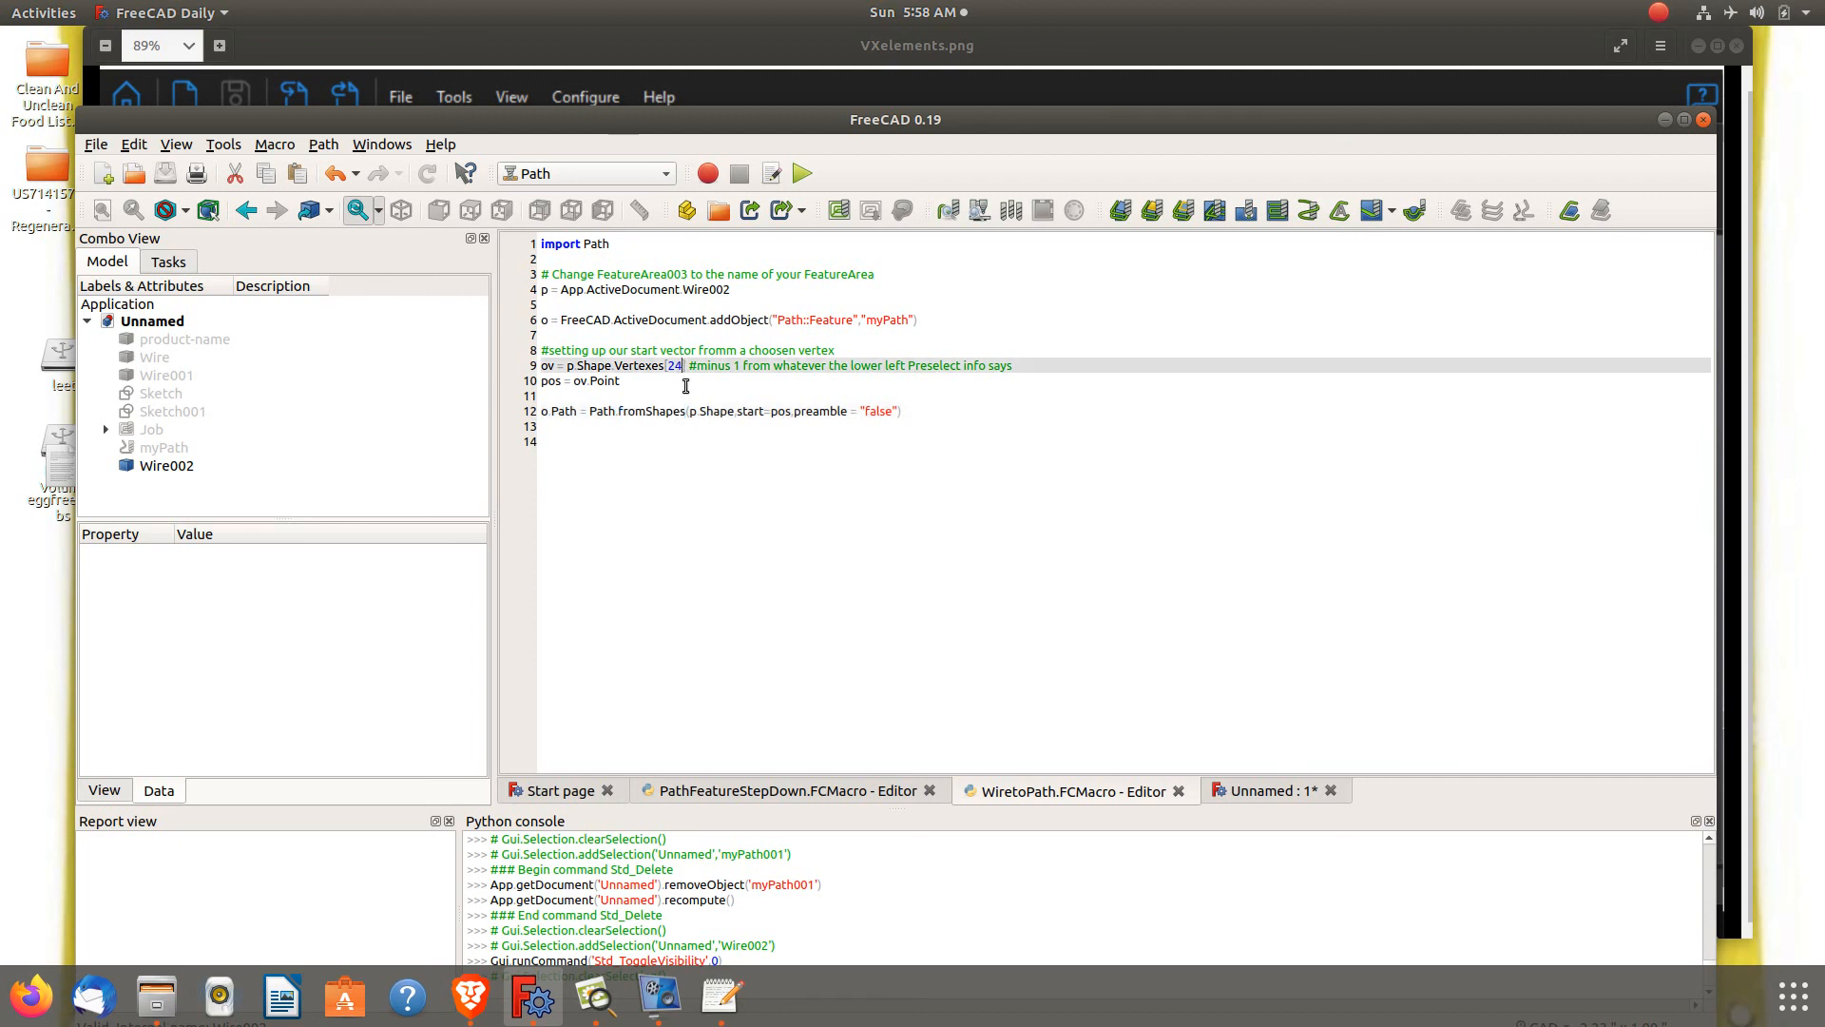
left_click(768, 793)
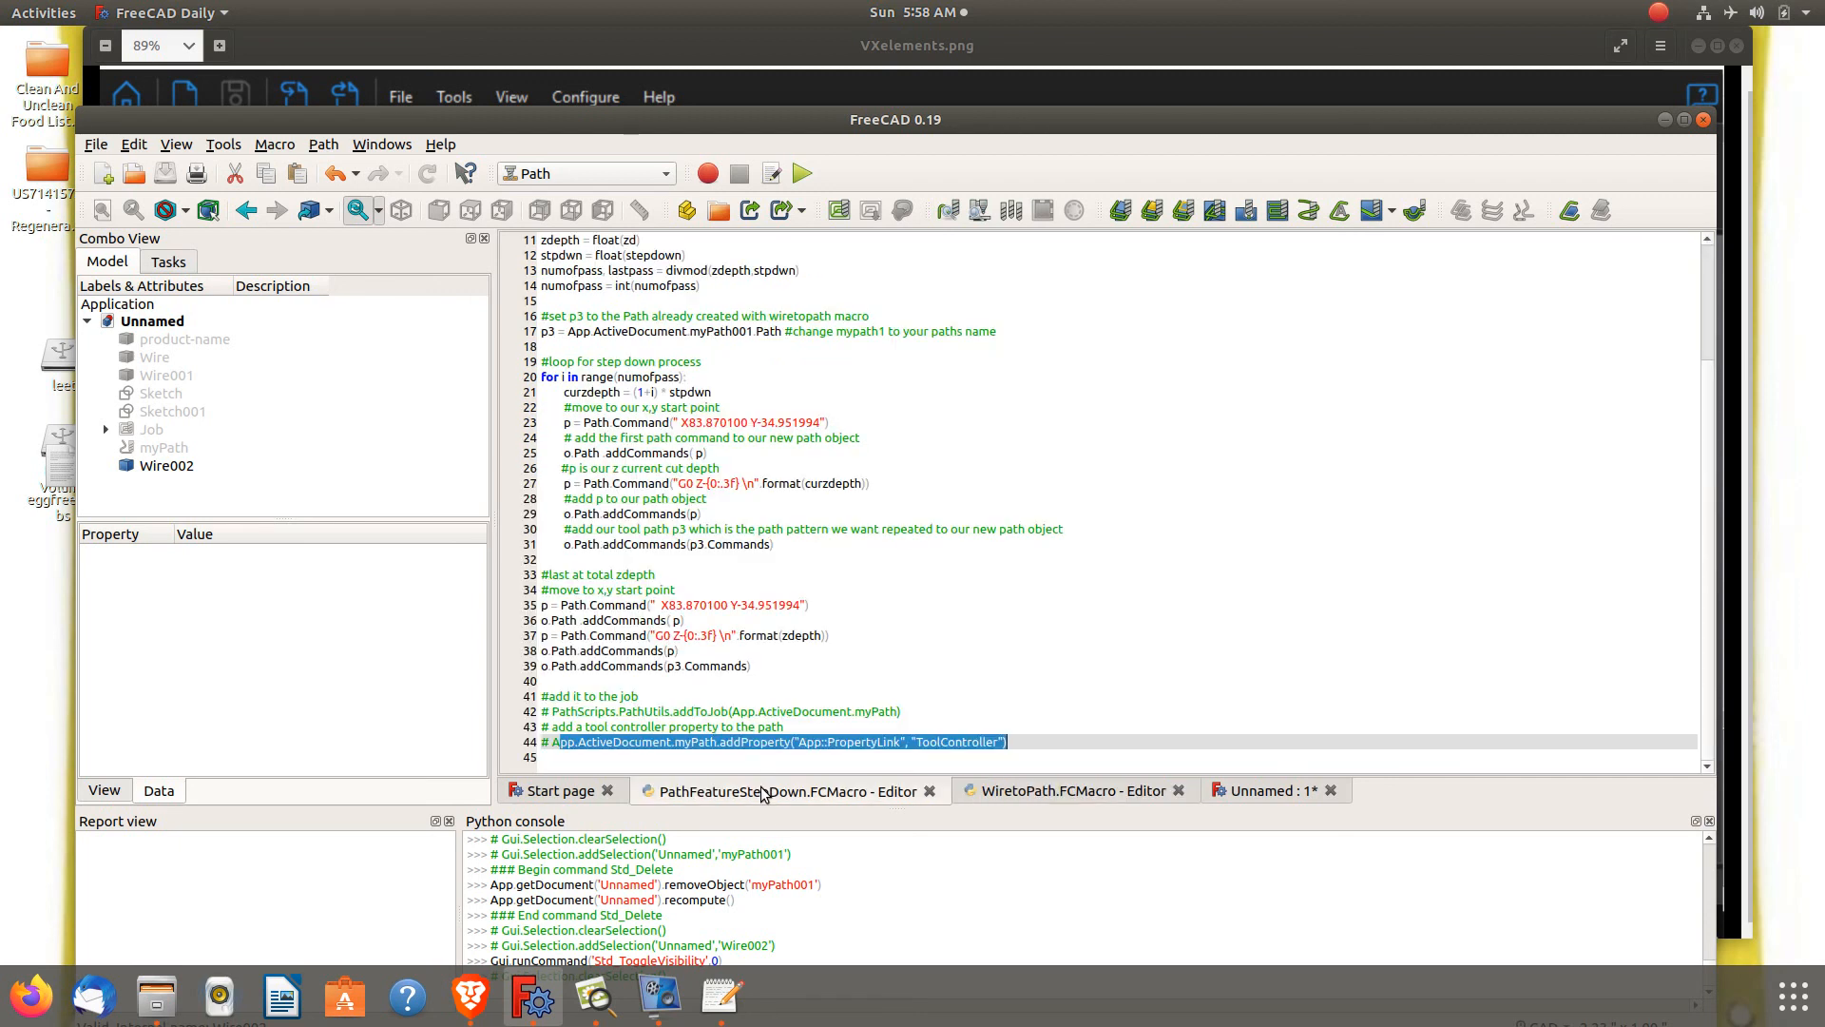
left_click(1272, 791)
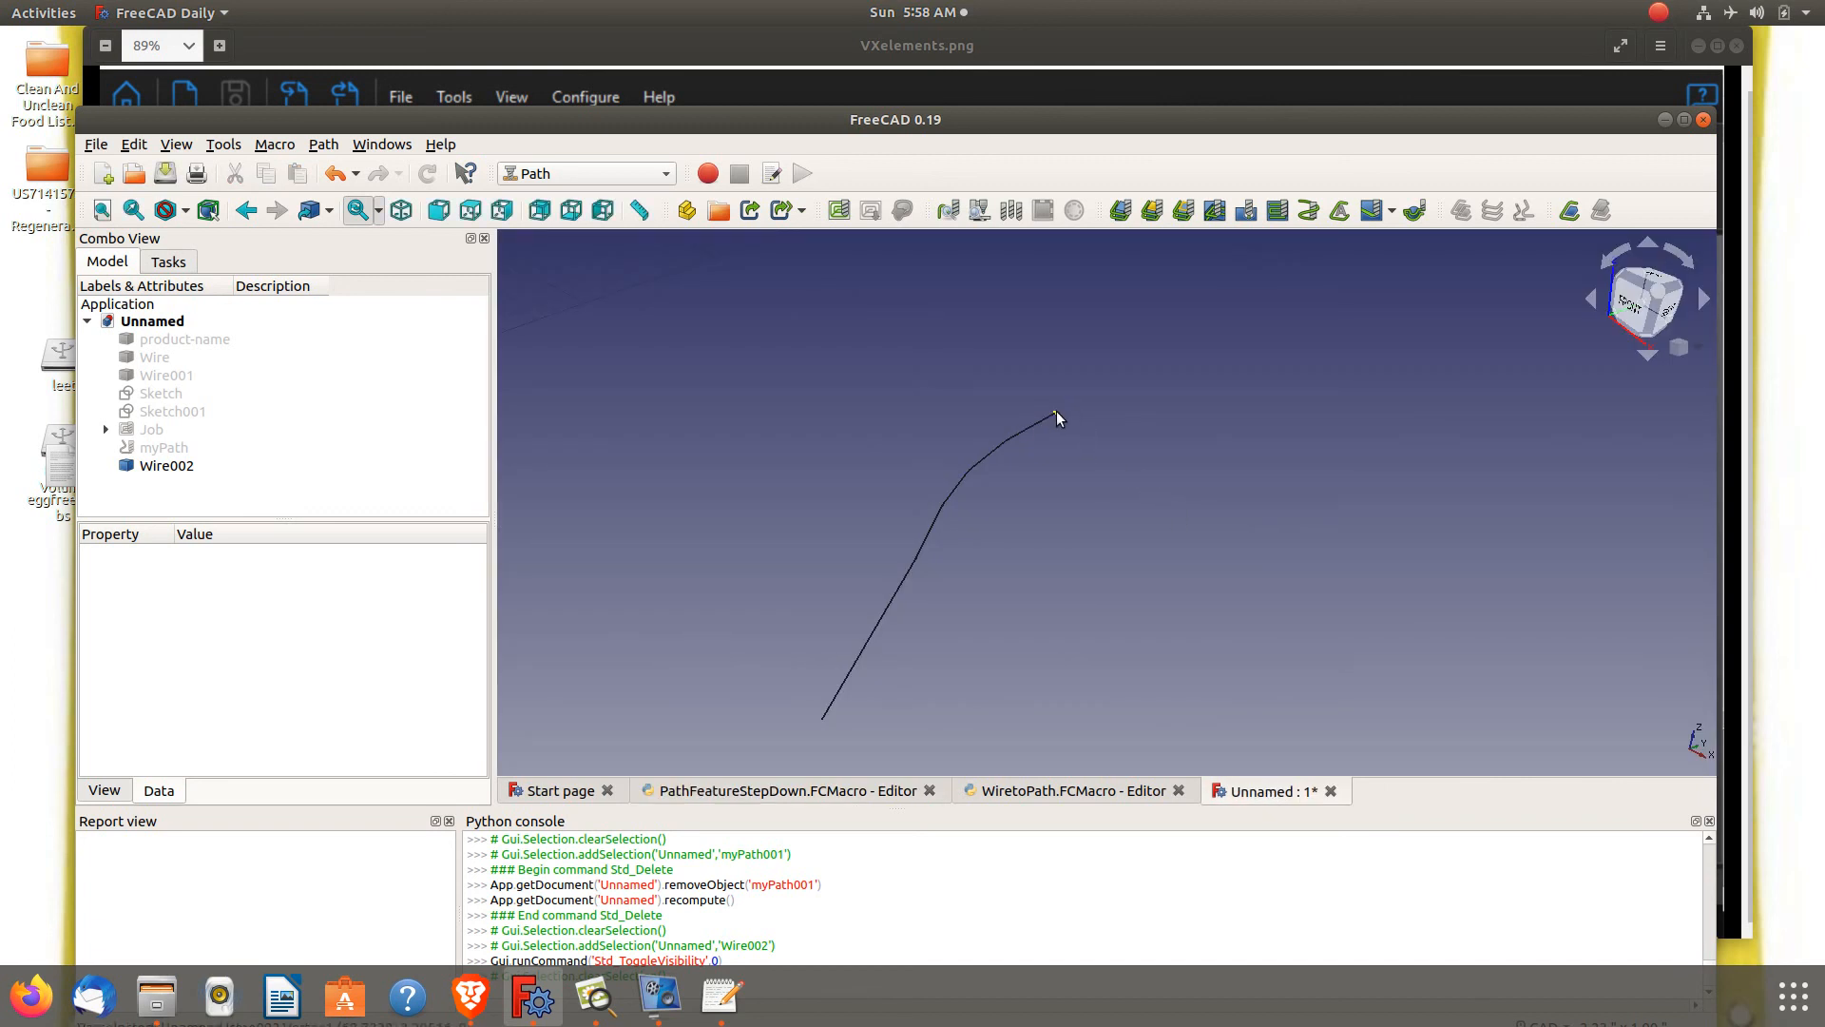
left_click_drag(991, 119, 996, 42)
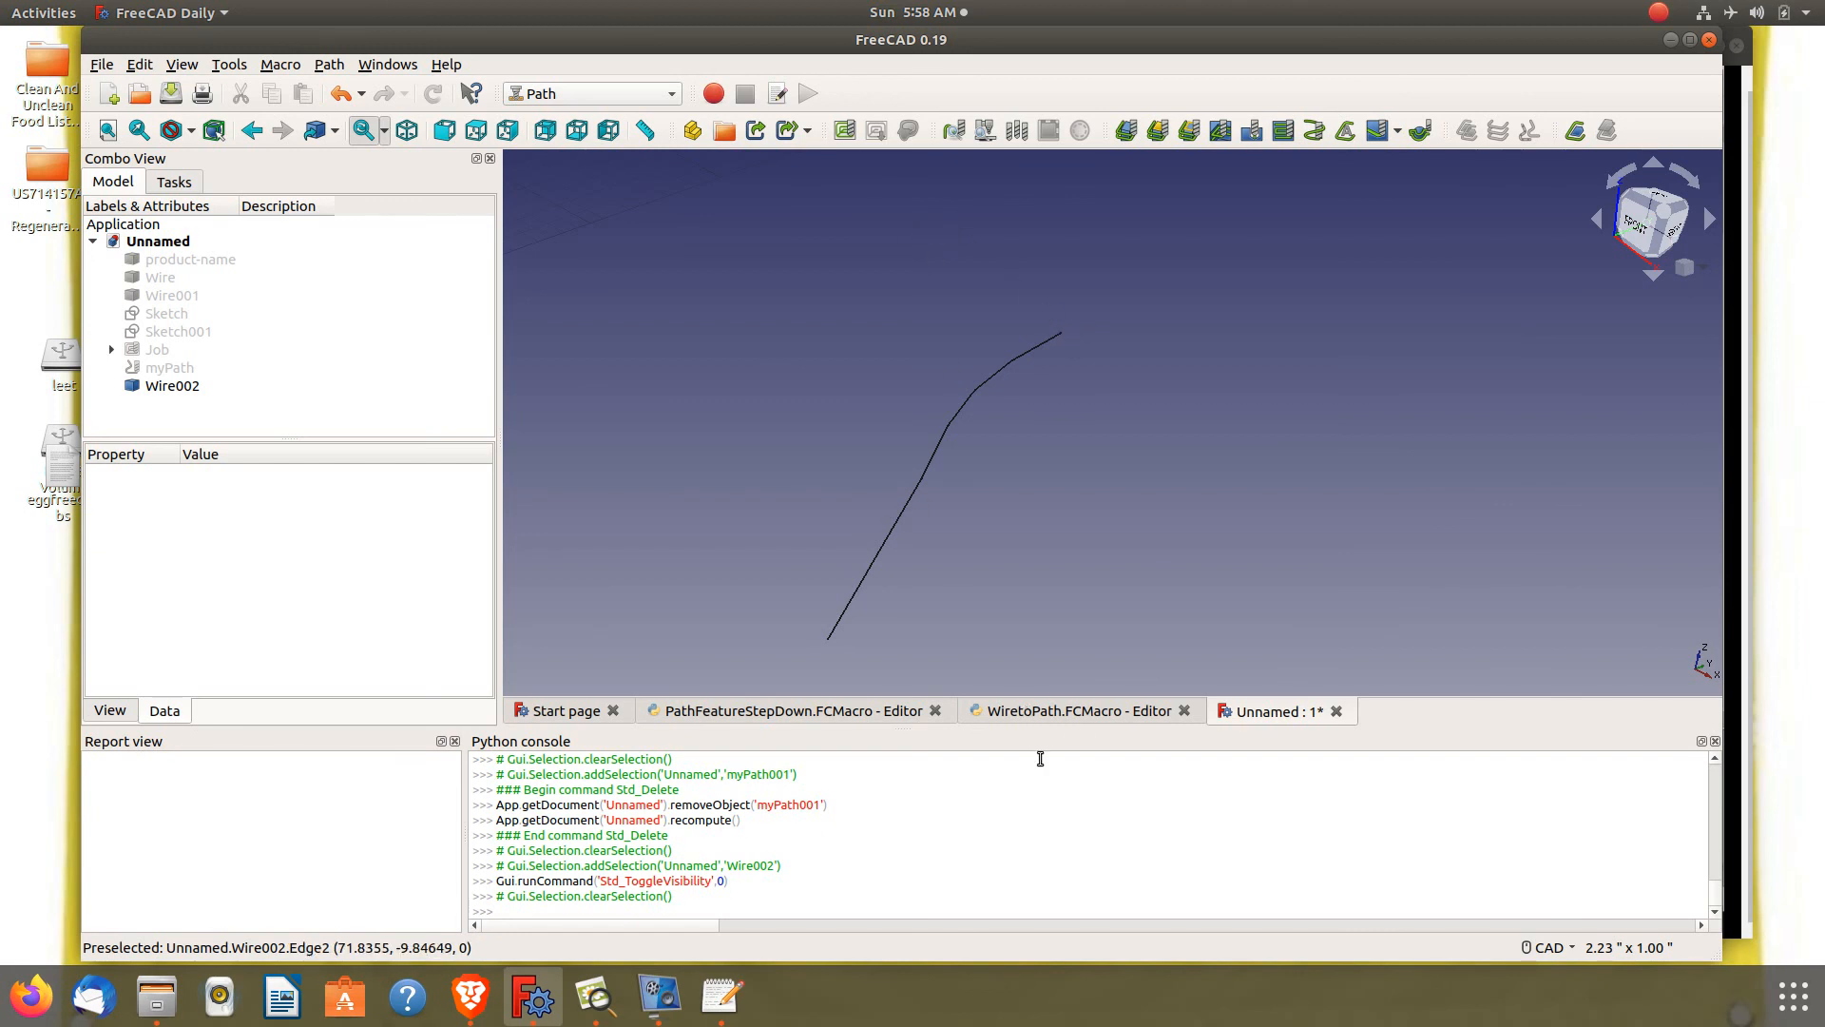
Set the start vertex index in the WiretoPath macro to 0 and run it to build a path from Wire002
left_click(1034, 720)
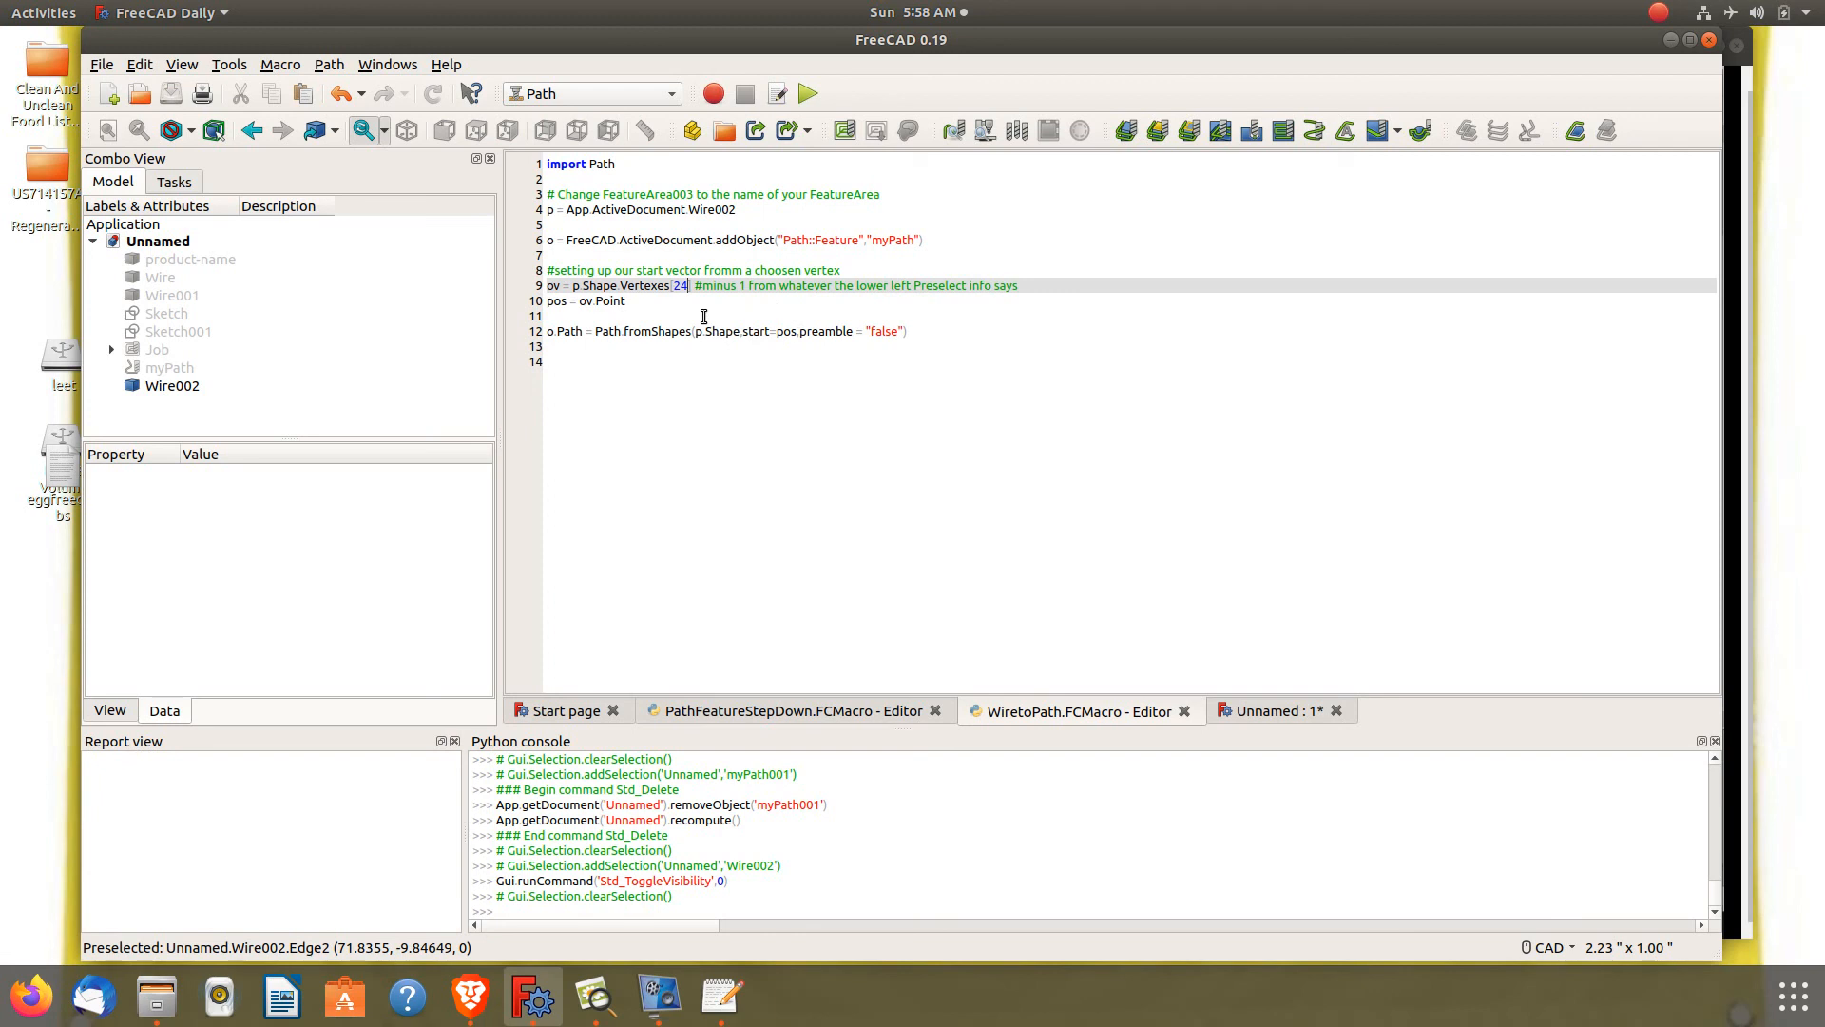
key("BackSpace")
key("BackSpace")
key("BackSpace")
key("BackSpace")
type("0")
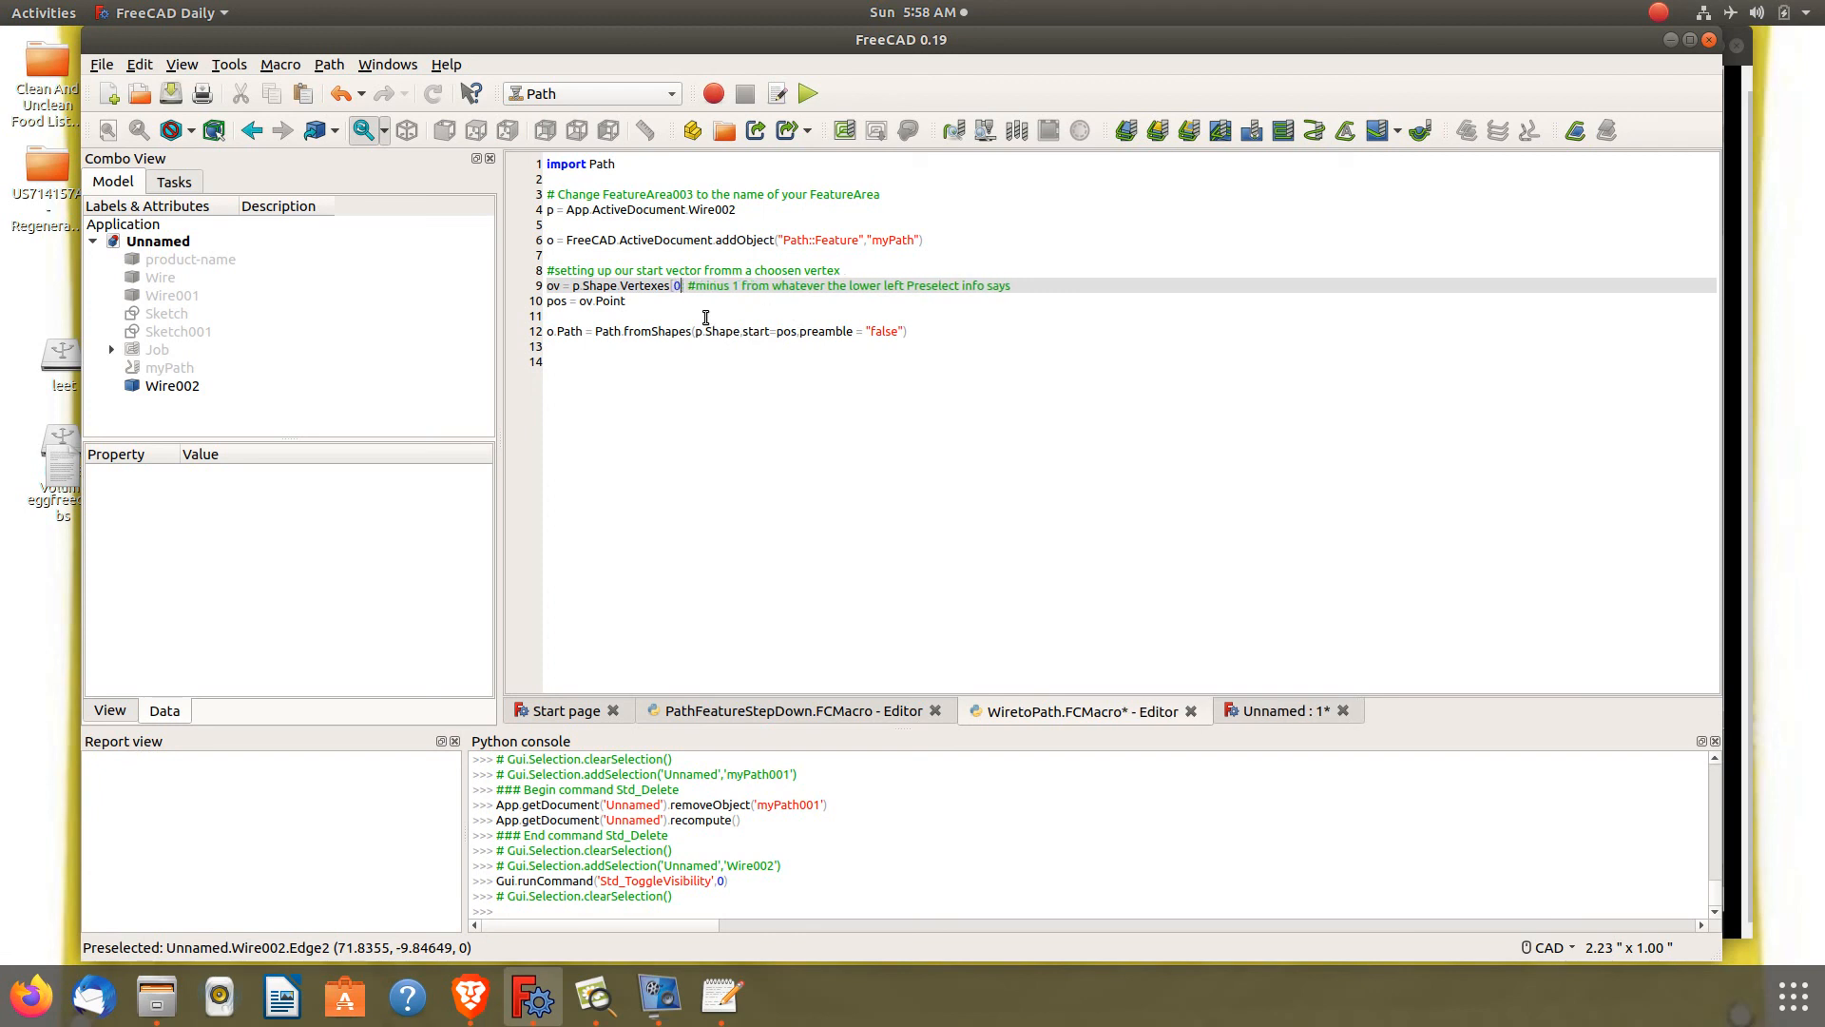
left_click(807, 94)
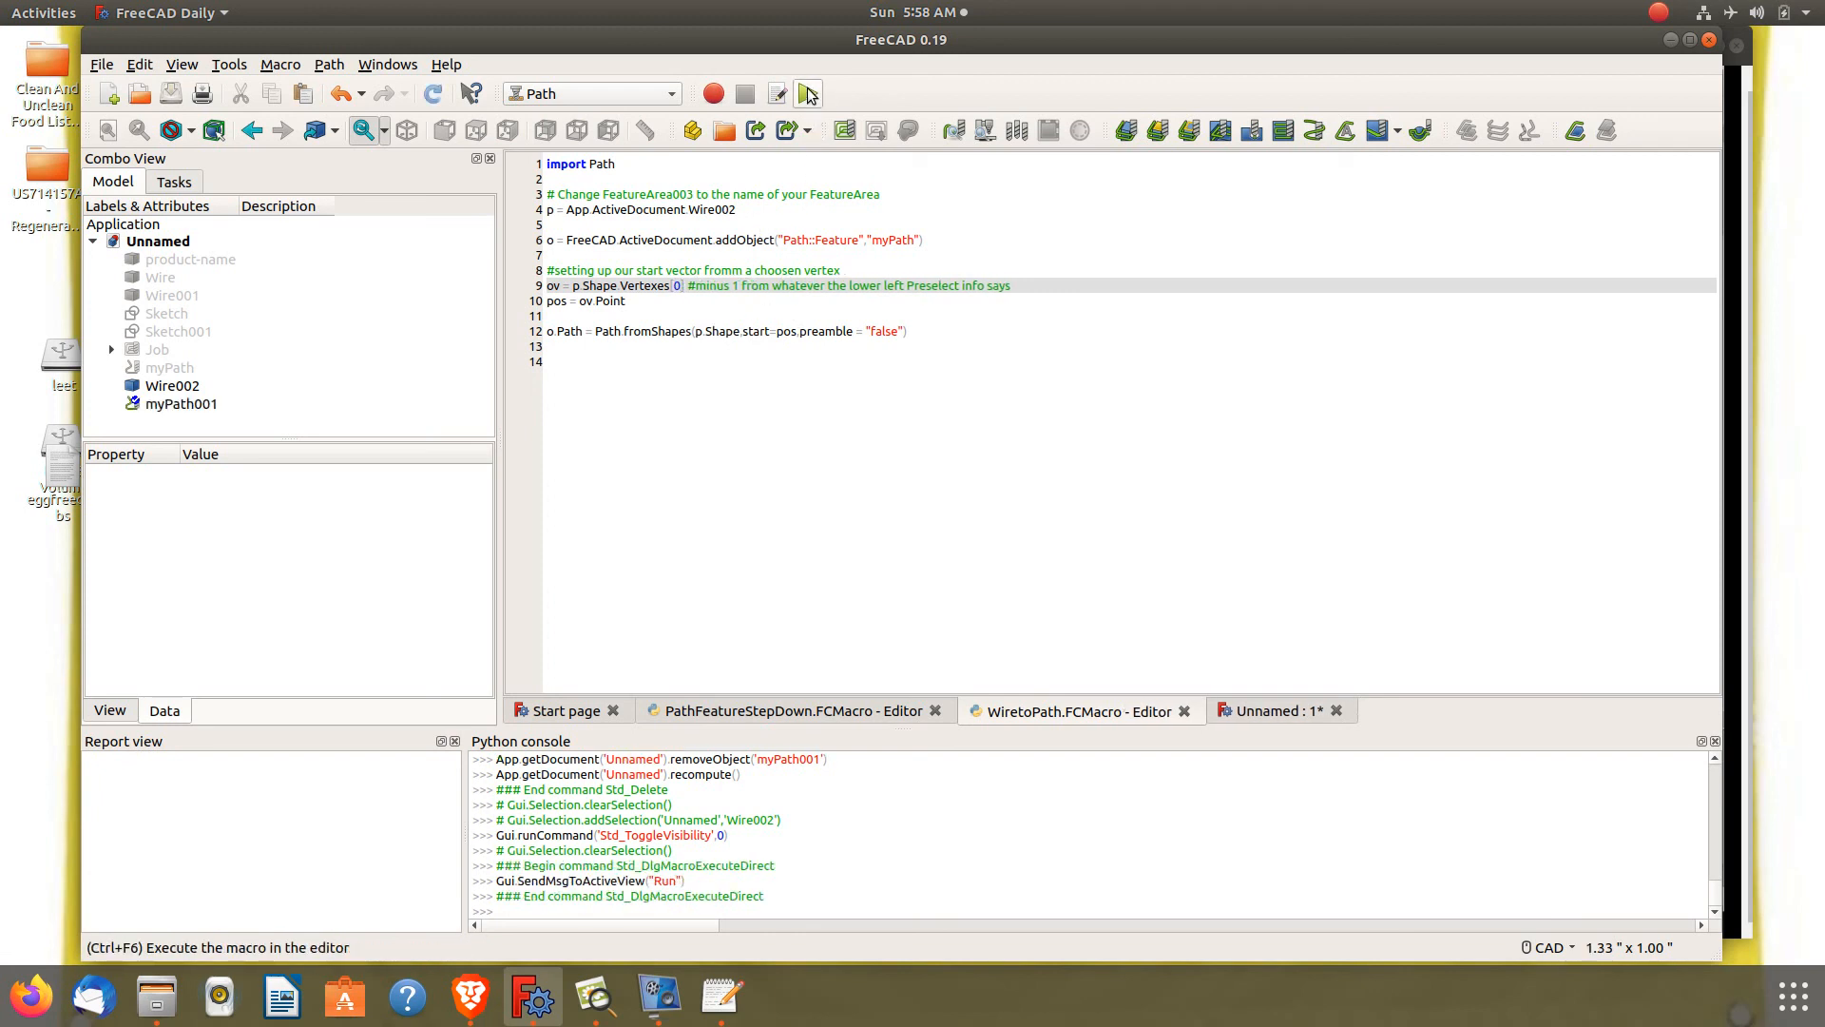
left_click(1296, 713)
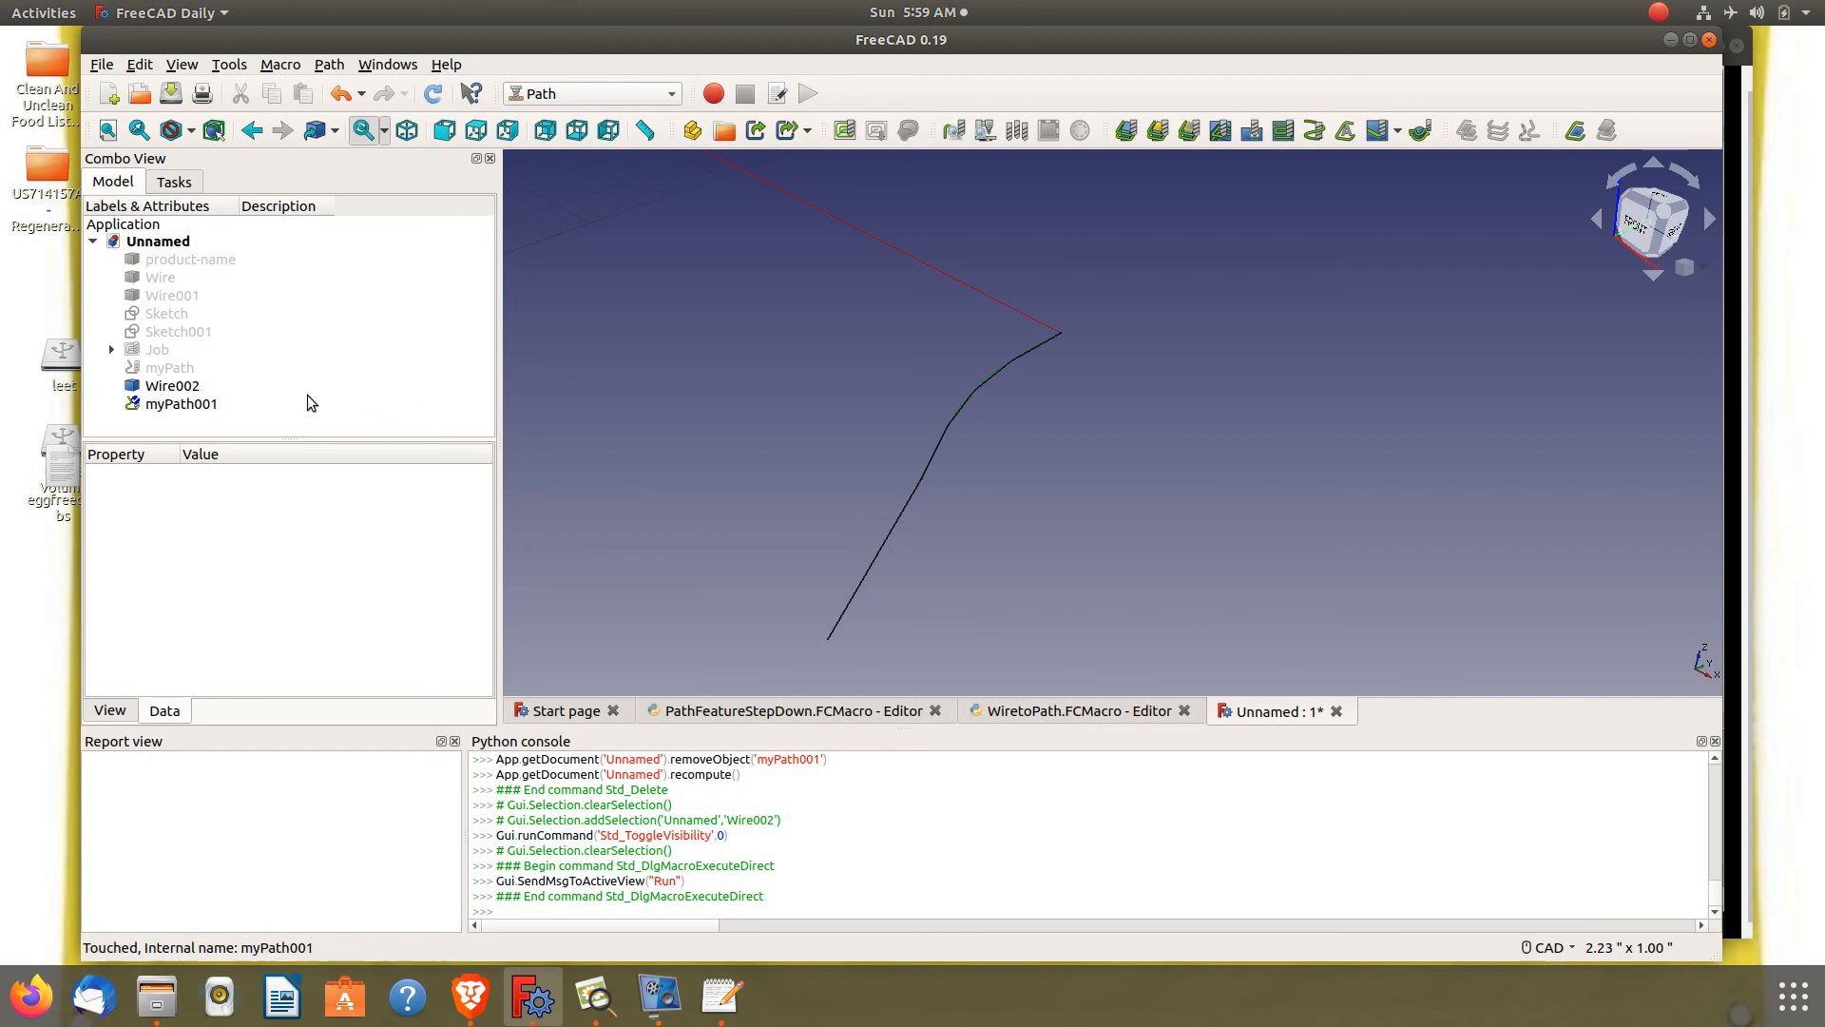
Hide Wire002 to isolate the myPath001 toolpath and recompute the document
left_click(186, 388)
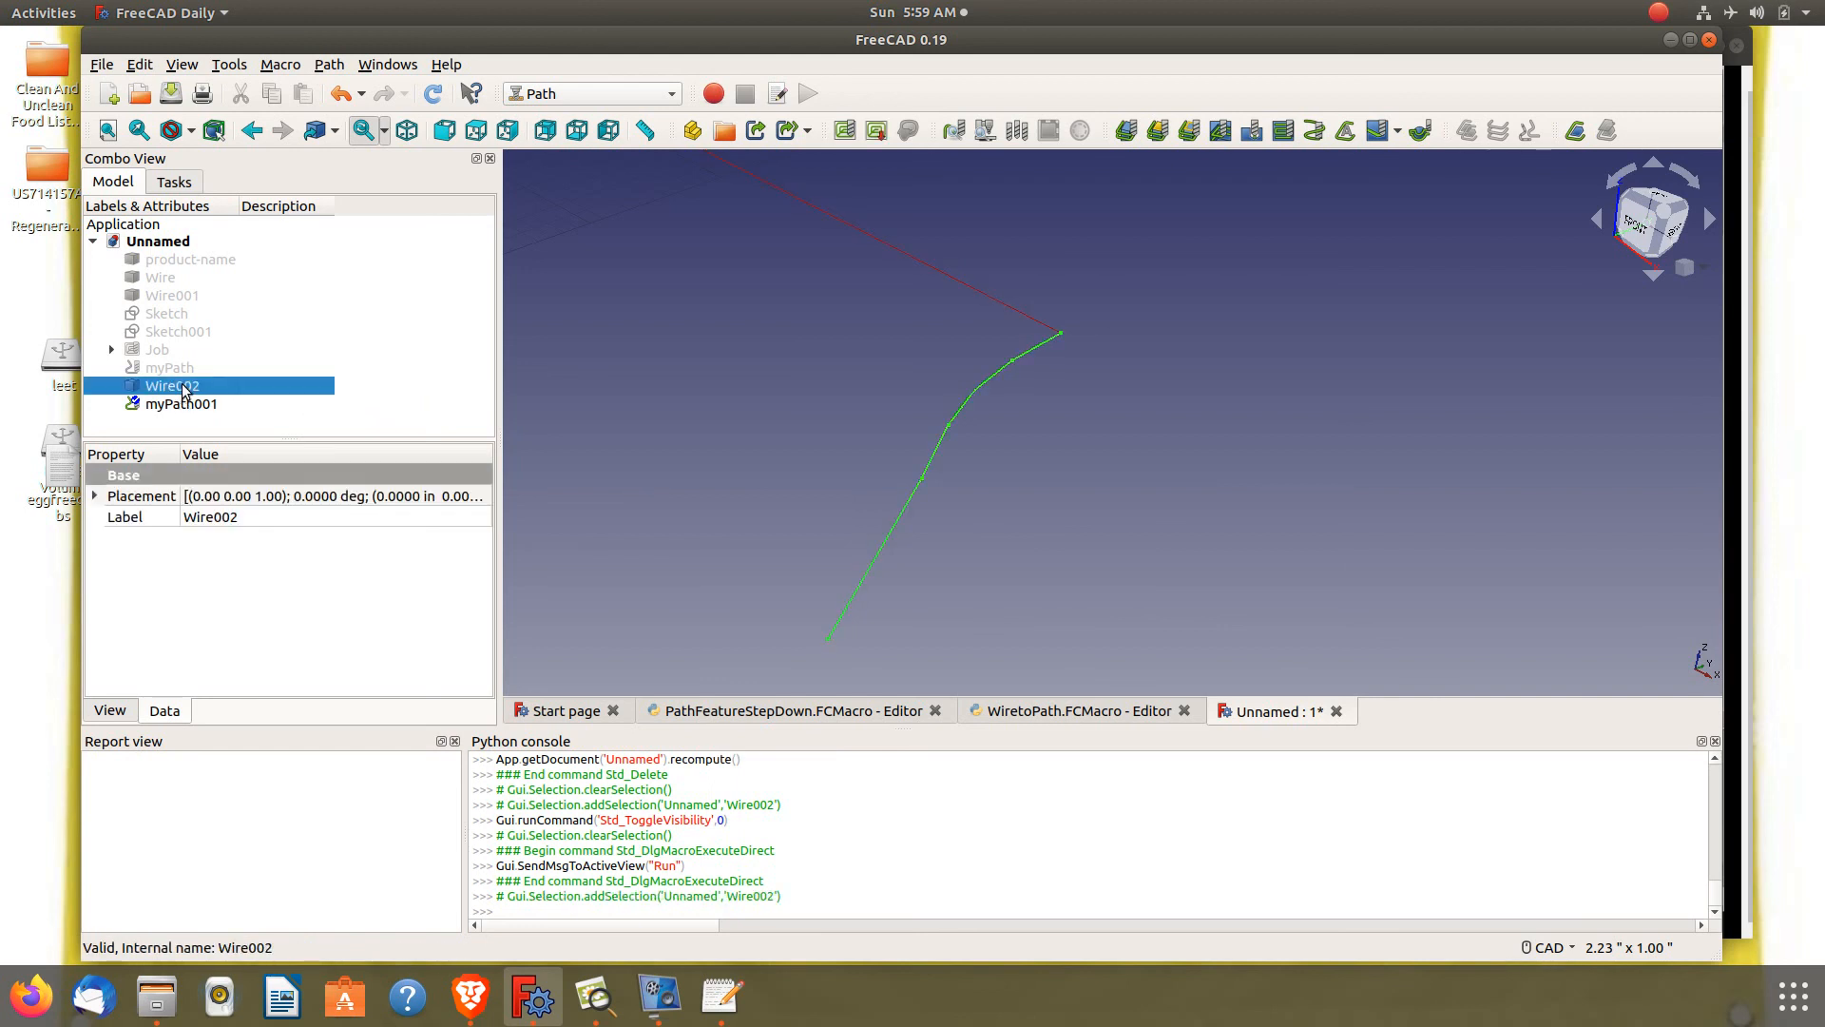
key("space")
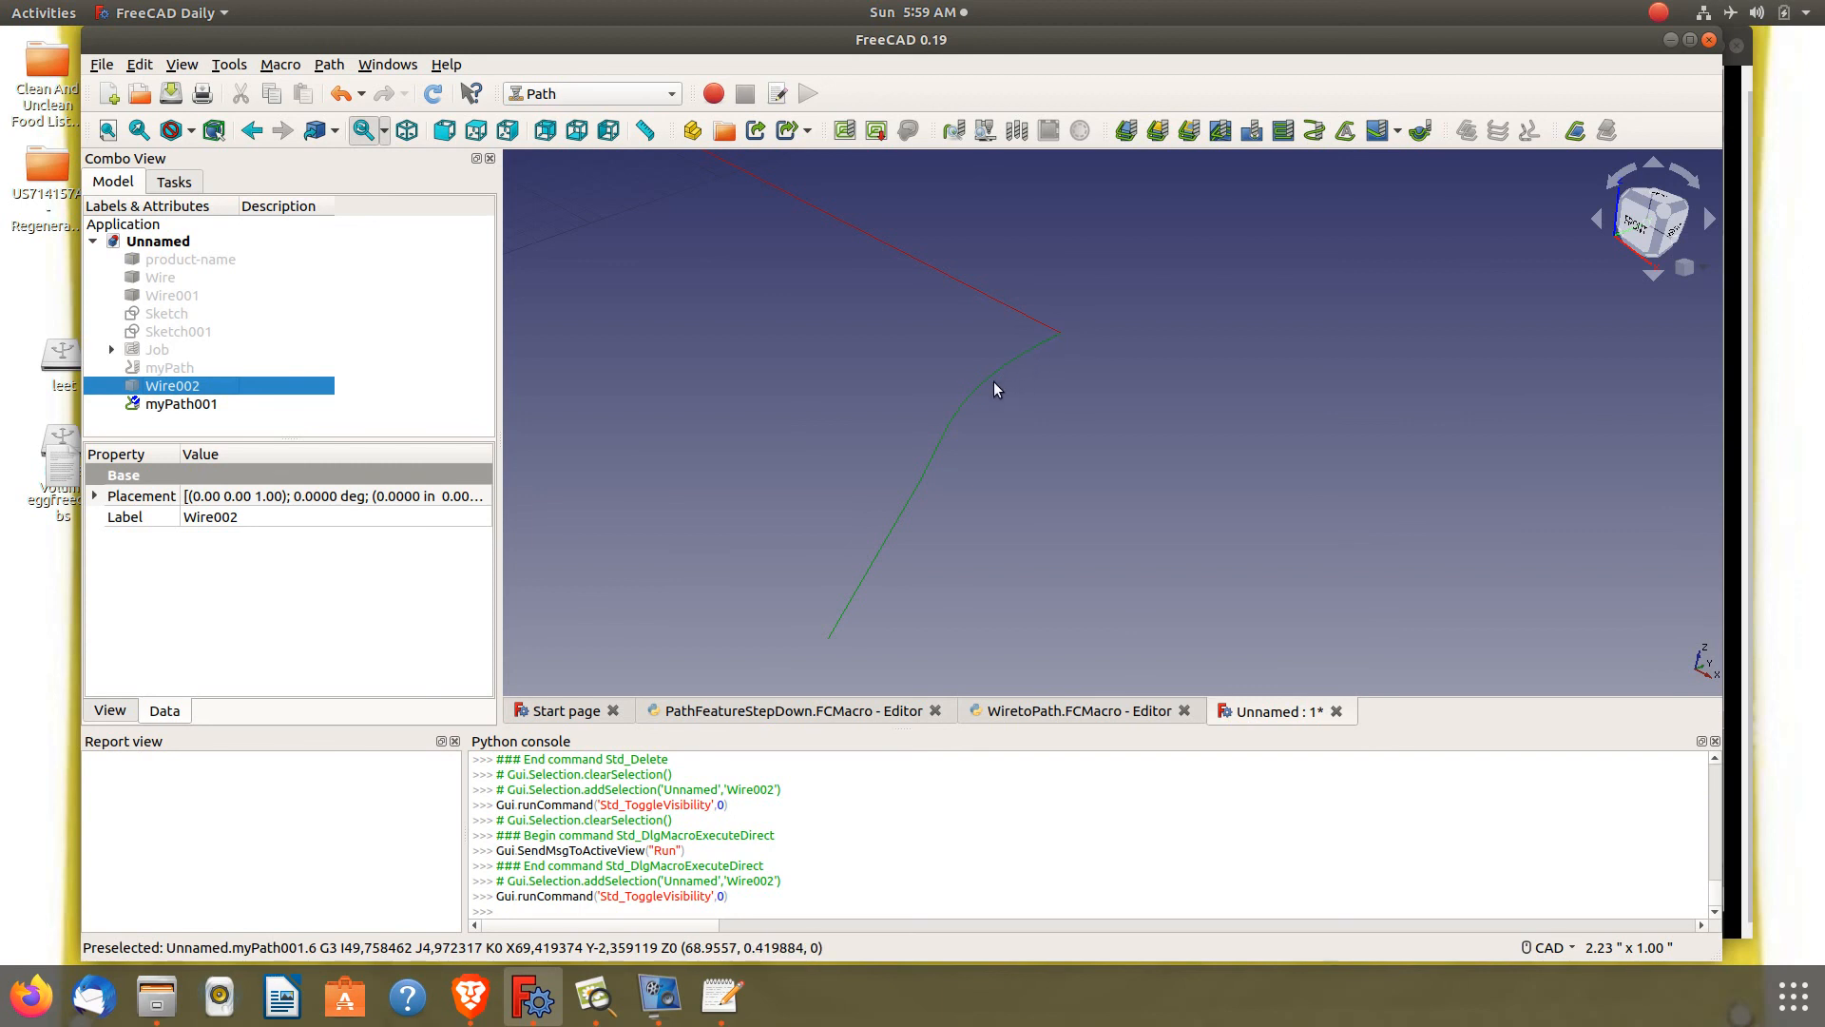
left_click(186, 406)
left_click(433, 93)
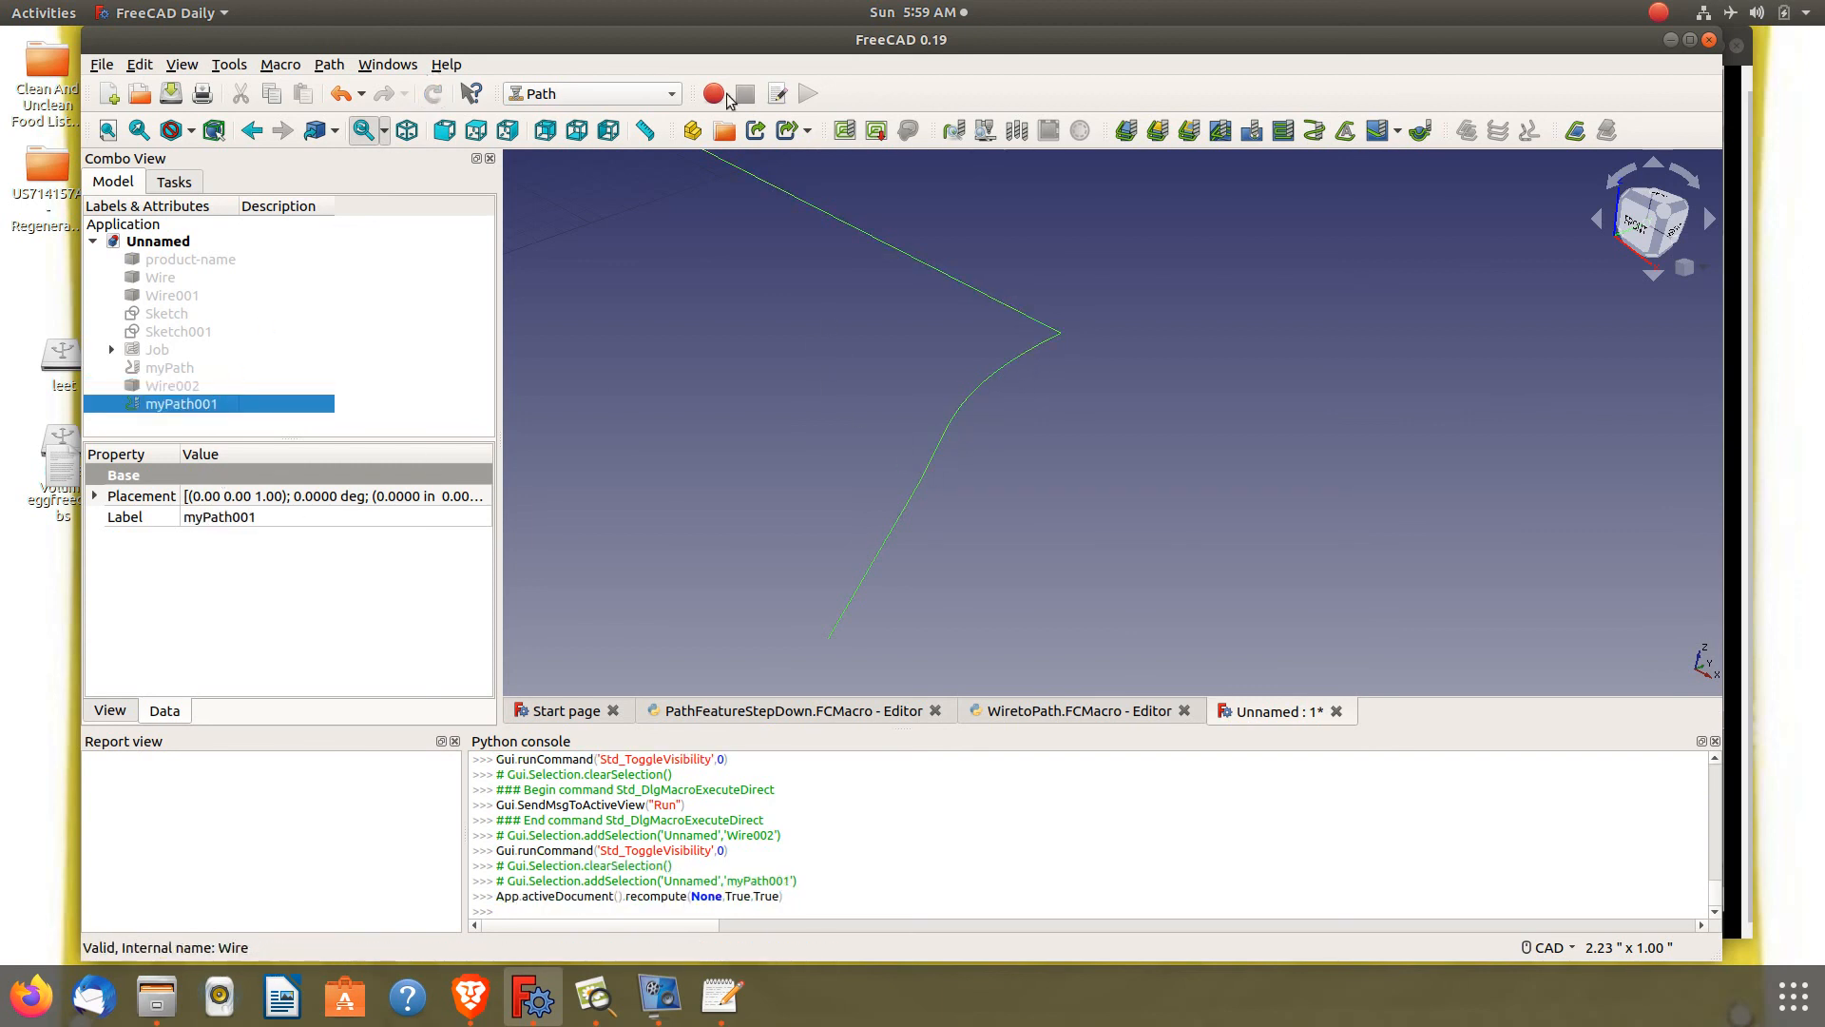
Delete the leading G90, G17 and empty G0 lines from myPath001's G-code and commit the change
left_click(953, 130)
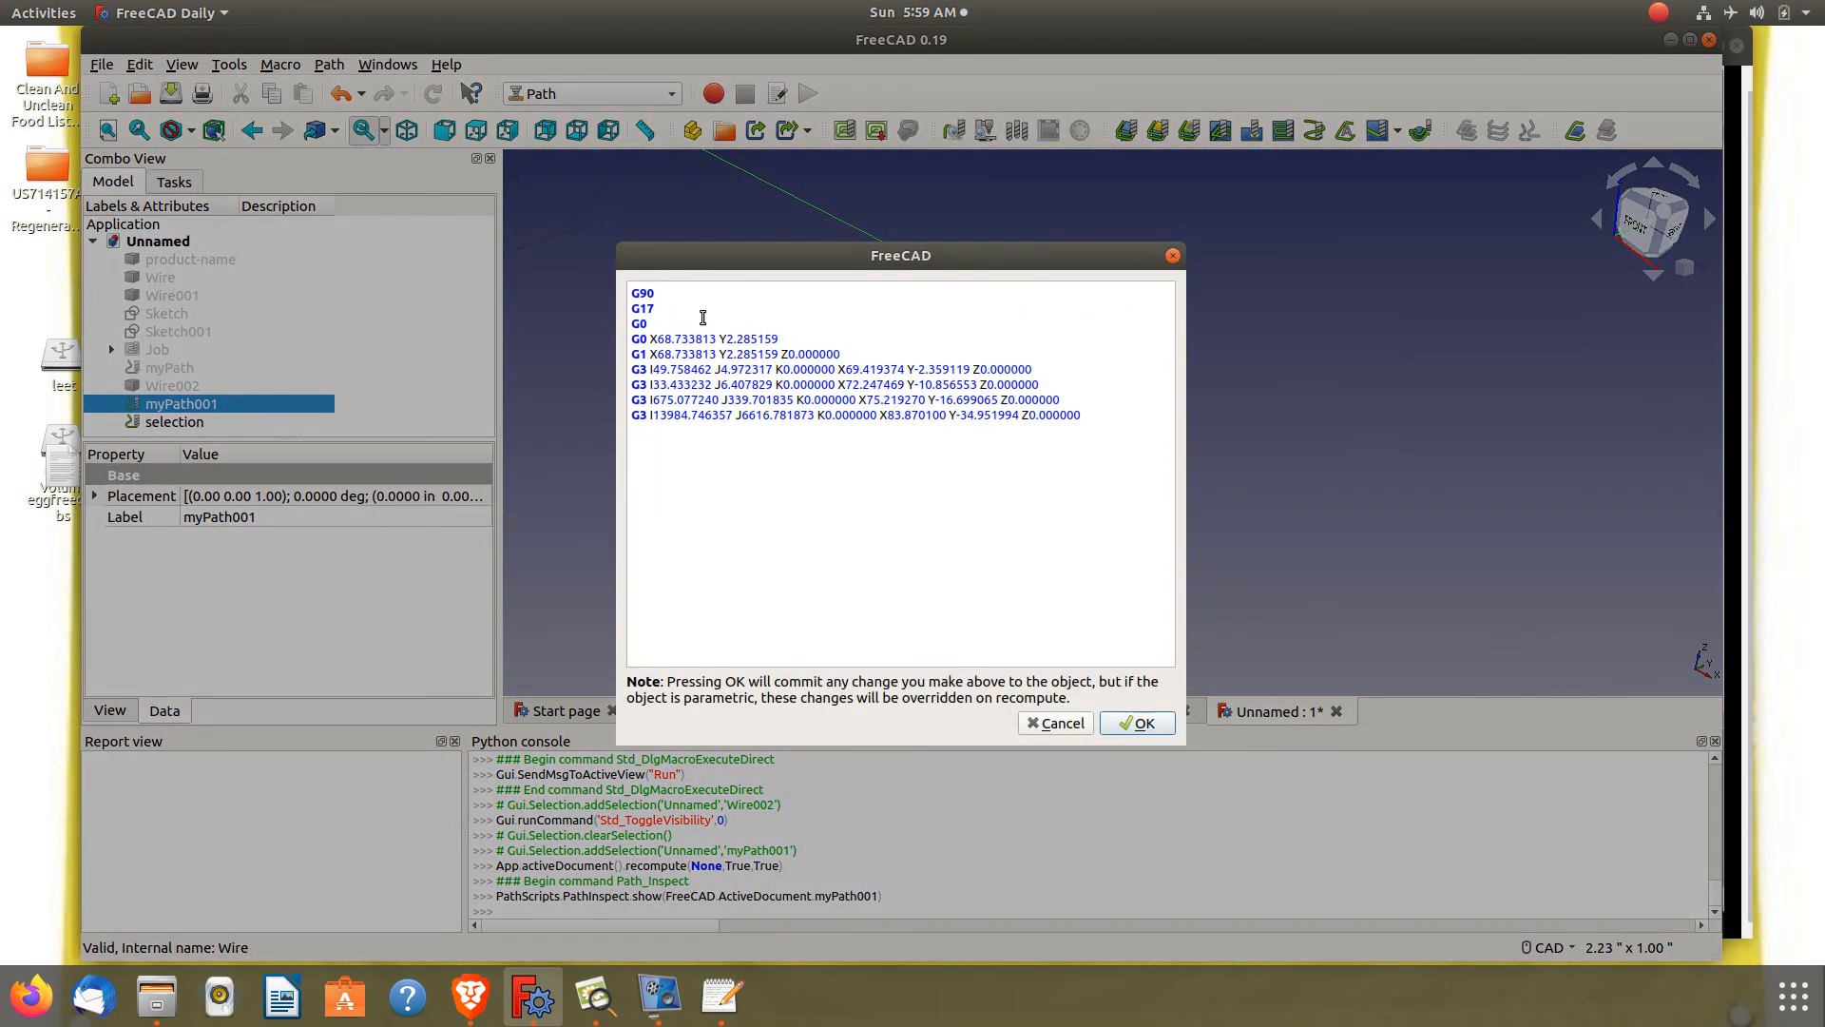
left_click_drag(660, 325, 630, 291)
key("Delete")
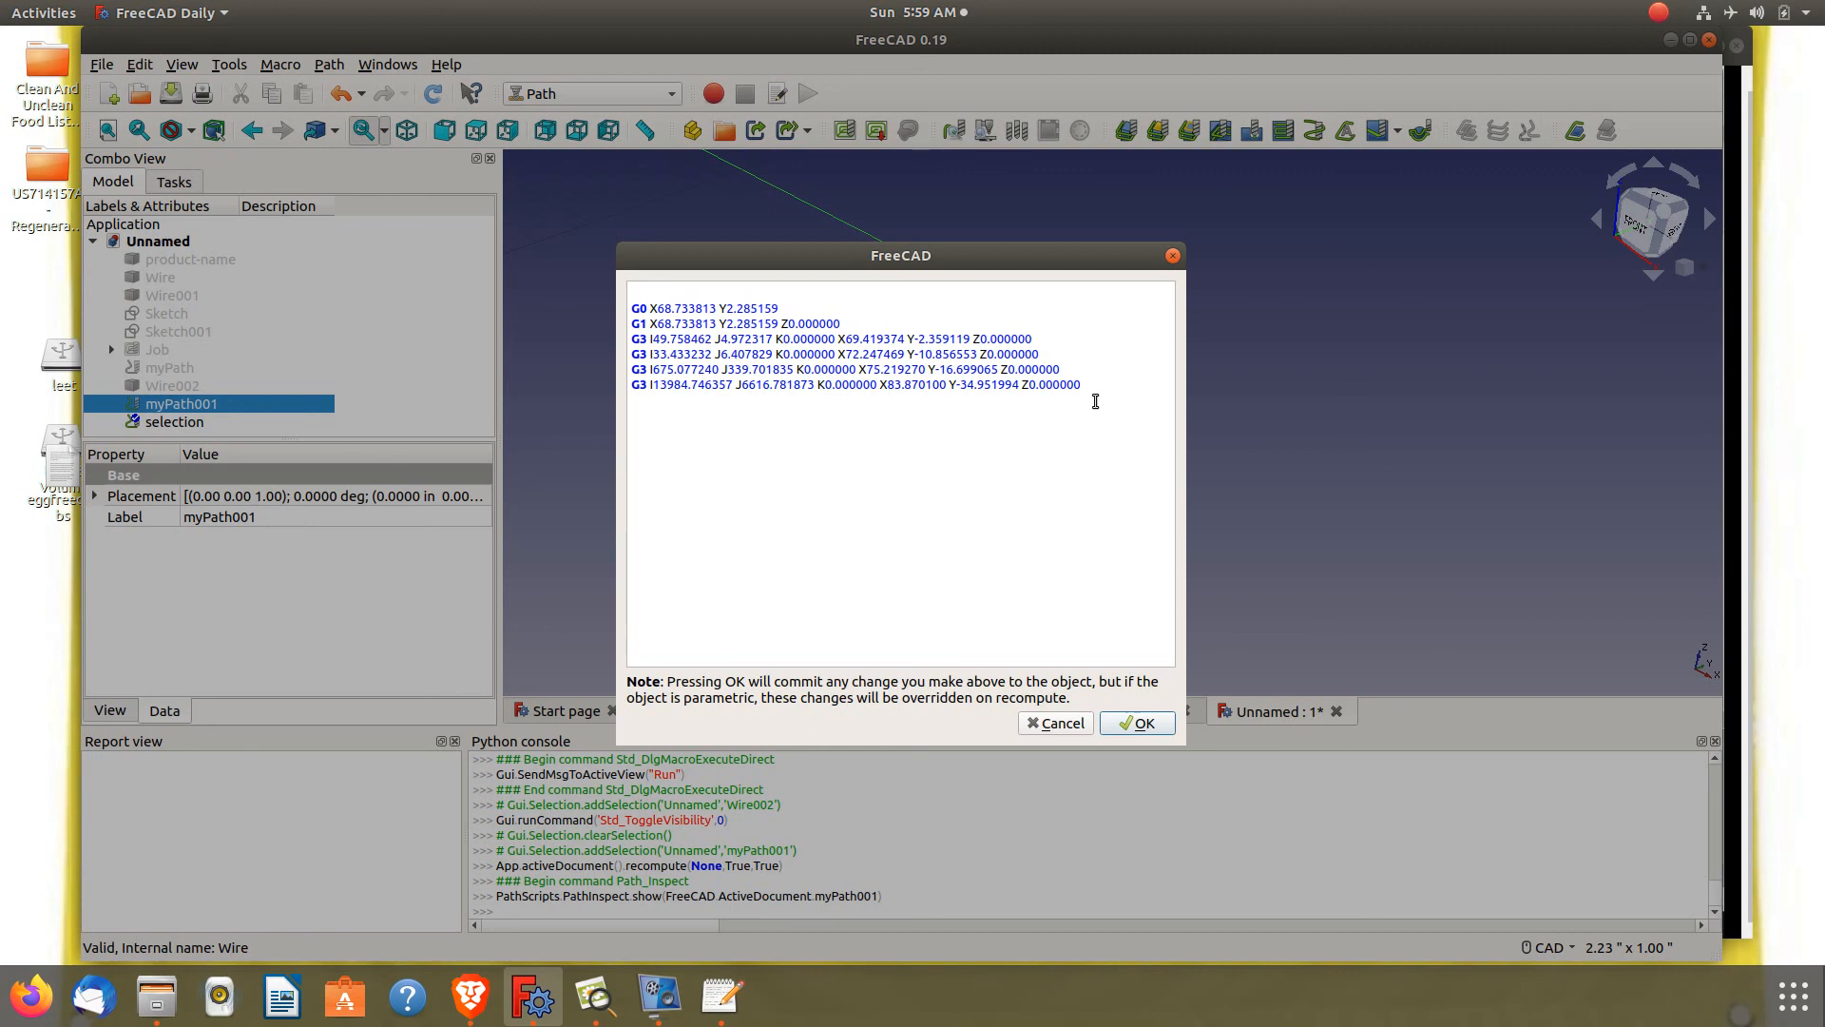
key("BackSpace")
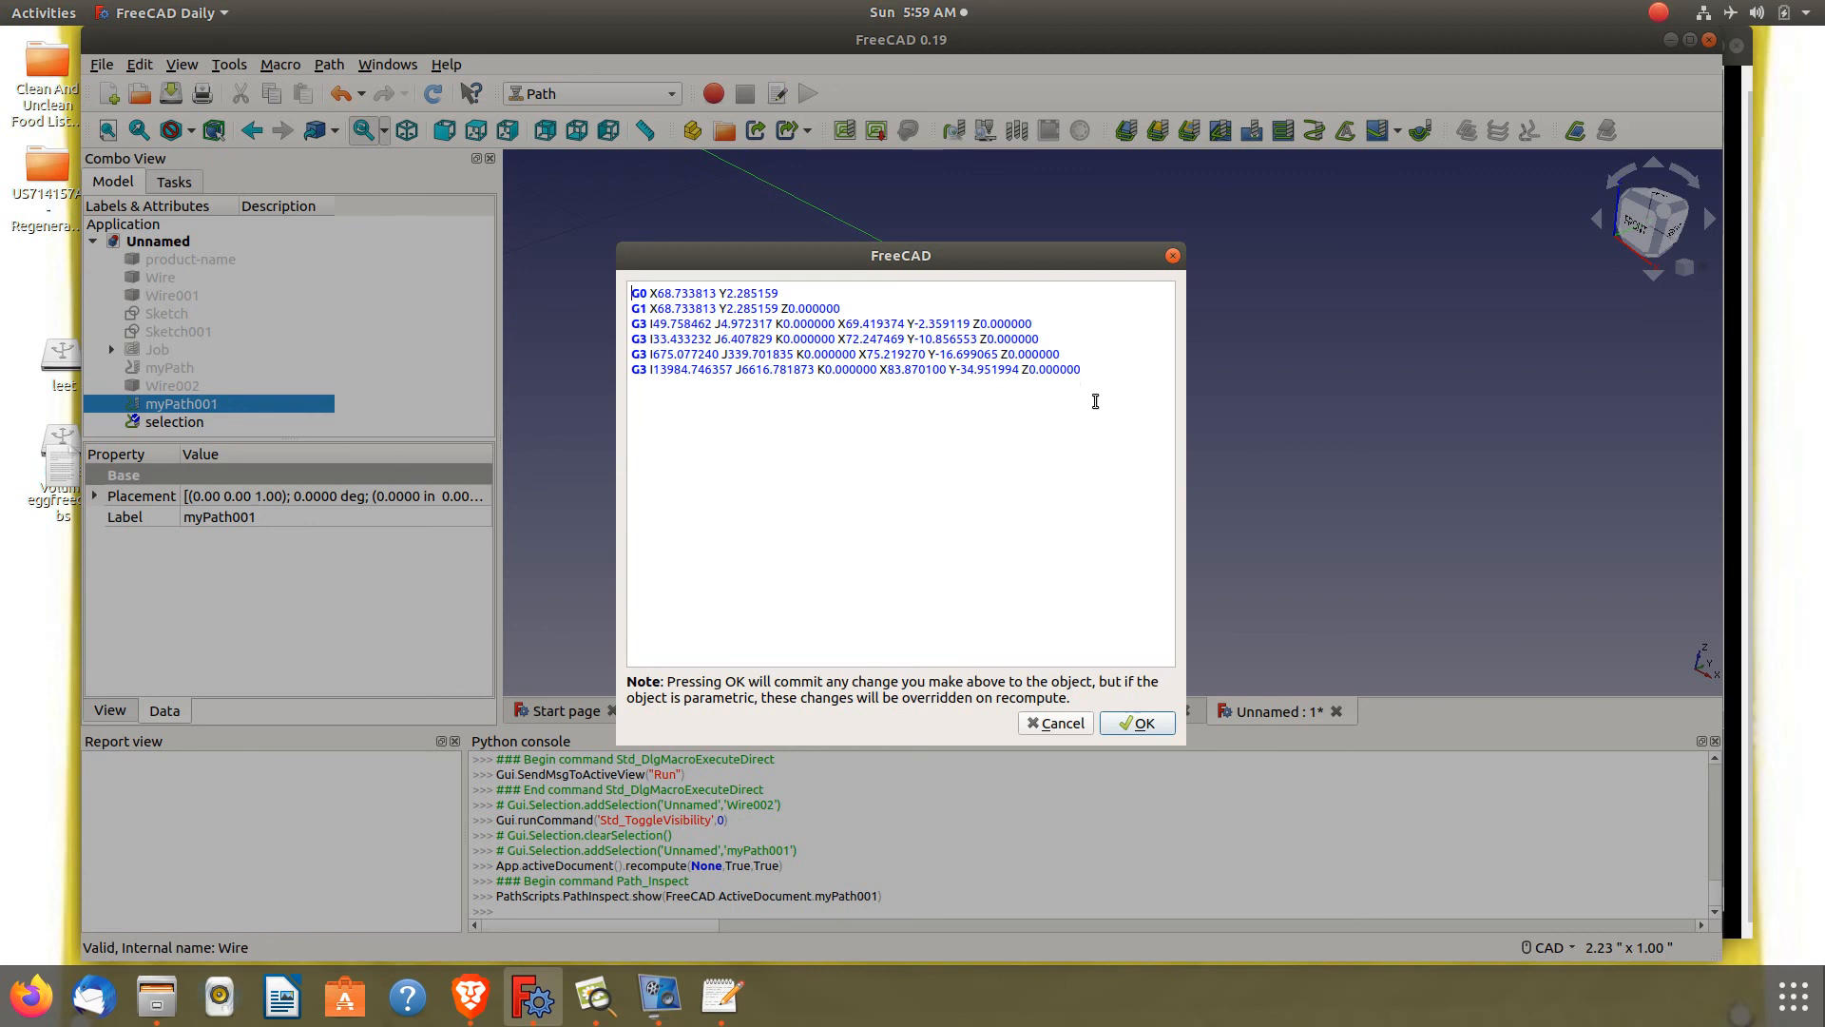
left_click(1131, 724)
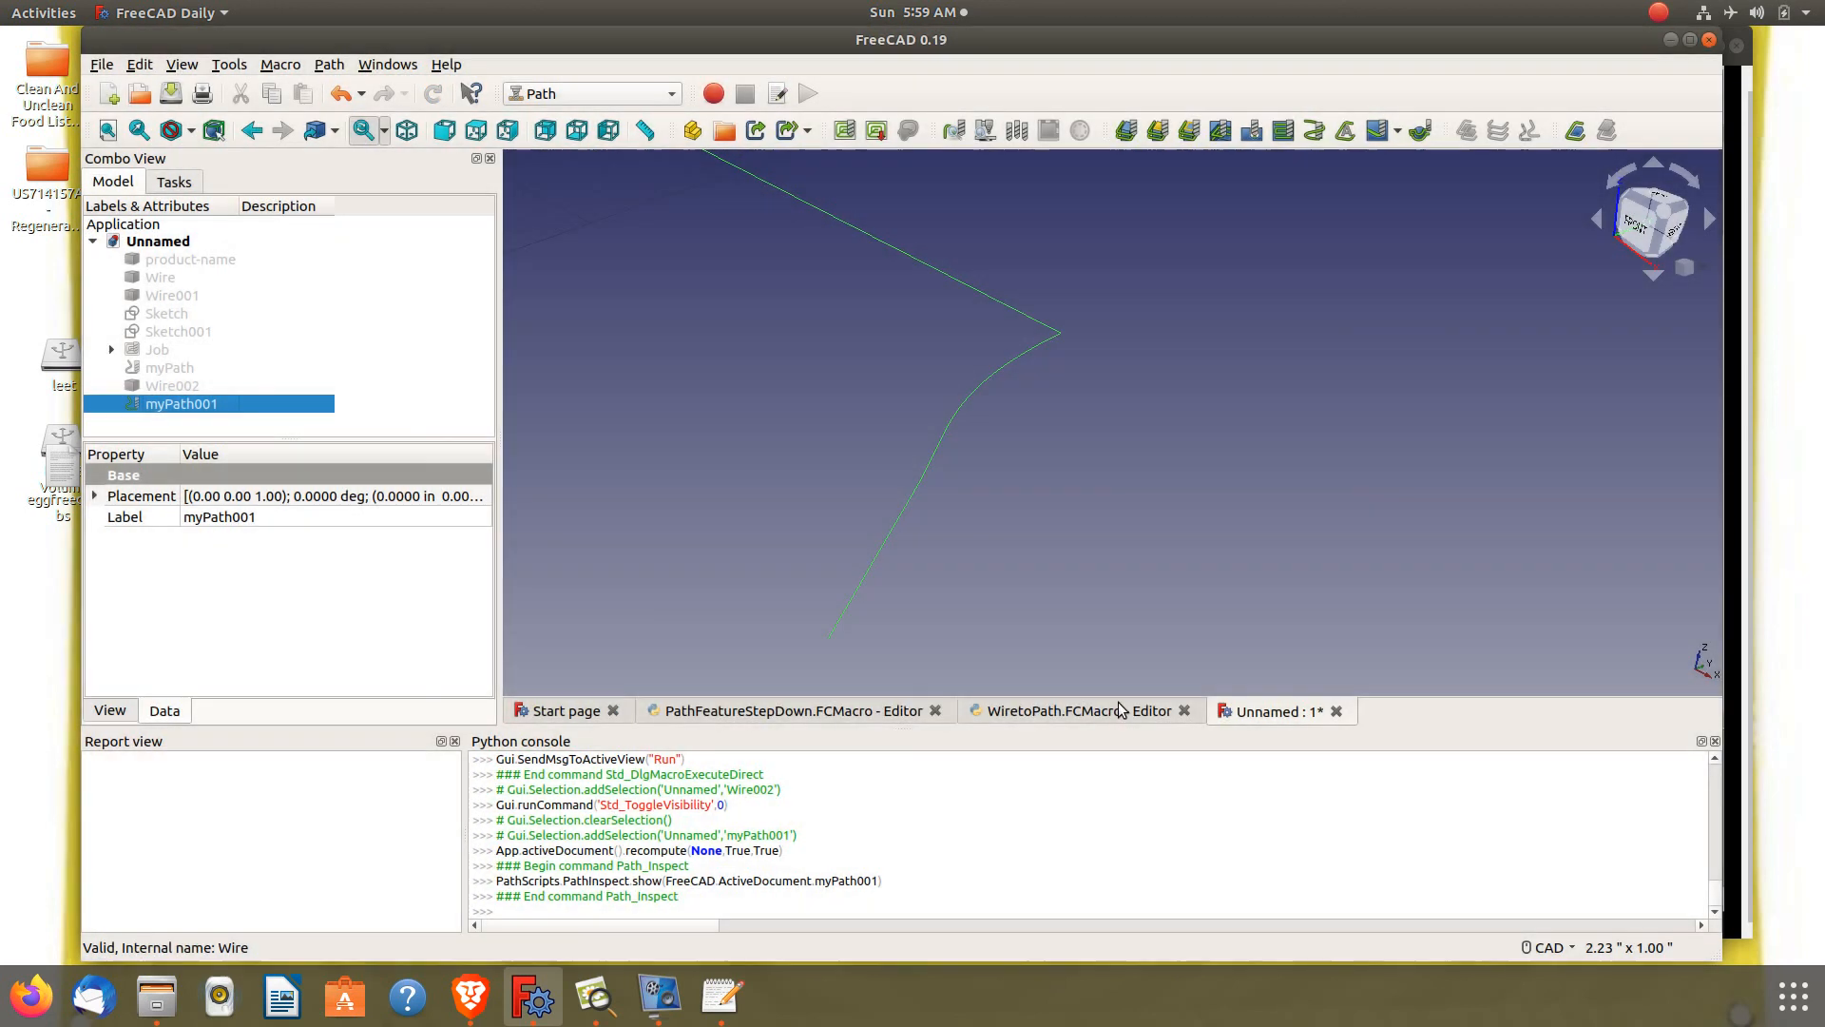
Inspect myPath001's G-code again to check the committed edit and return to the WiretoPath macro code
right_click(255, 404)
left_click(361, 701)
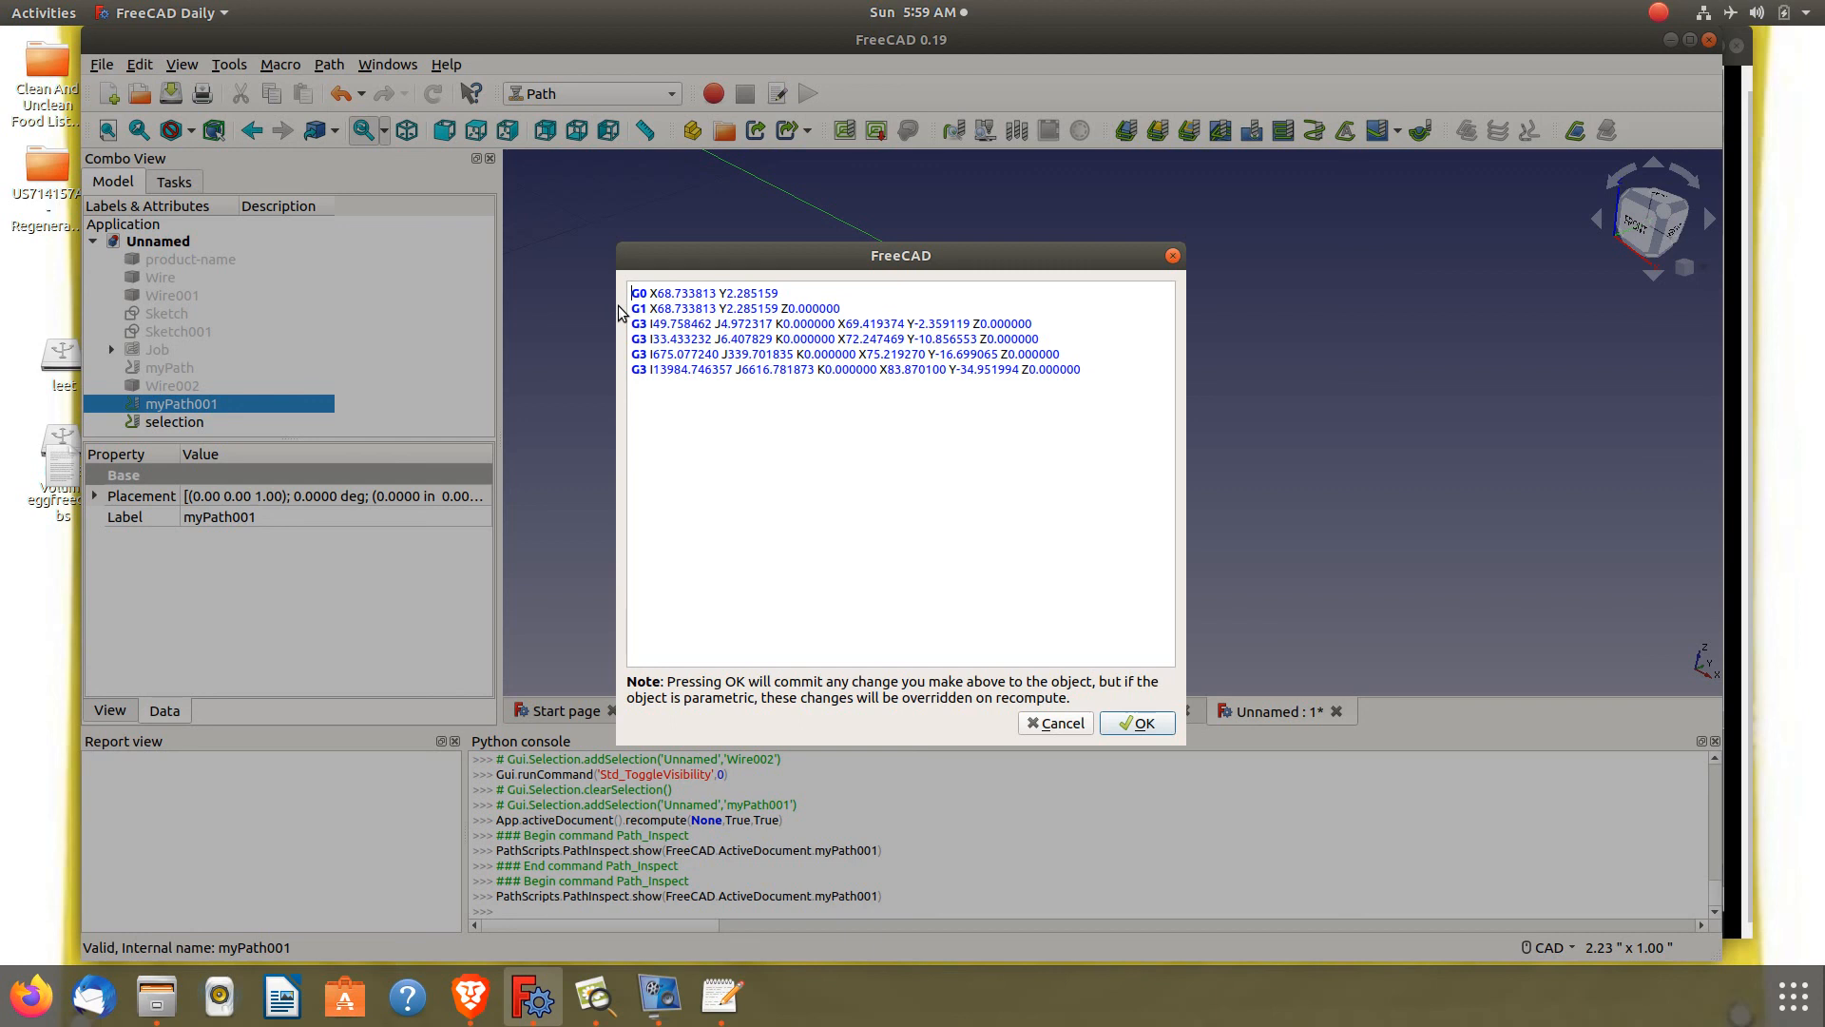
left_click(1135, 727)
left_click(1015, 710)
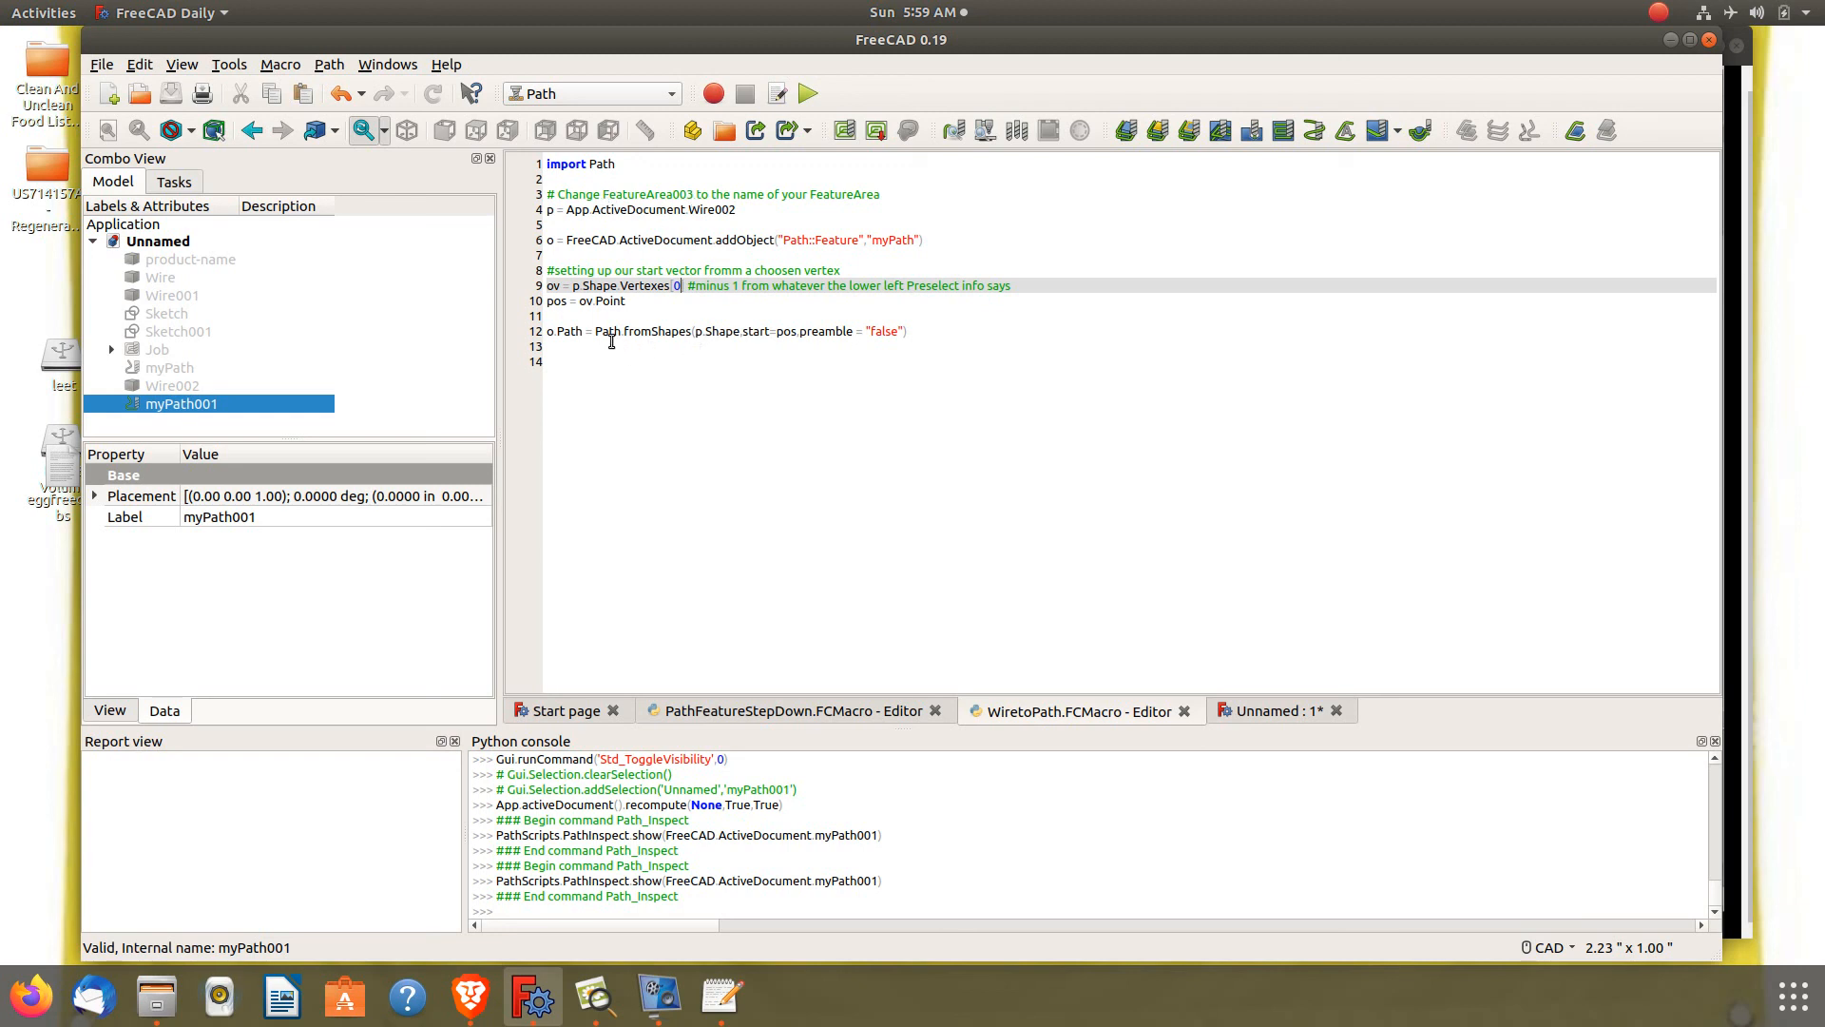
Review the Path.fromShapes call and the Wire002 reference in the WiretoPath macro code
left_click_drag(602, 335, 687, 333)
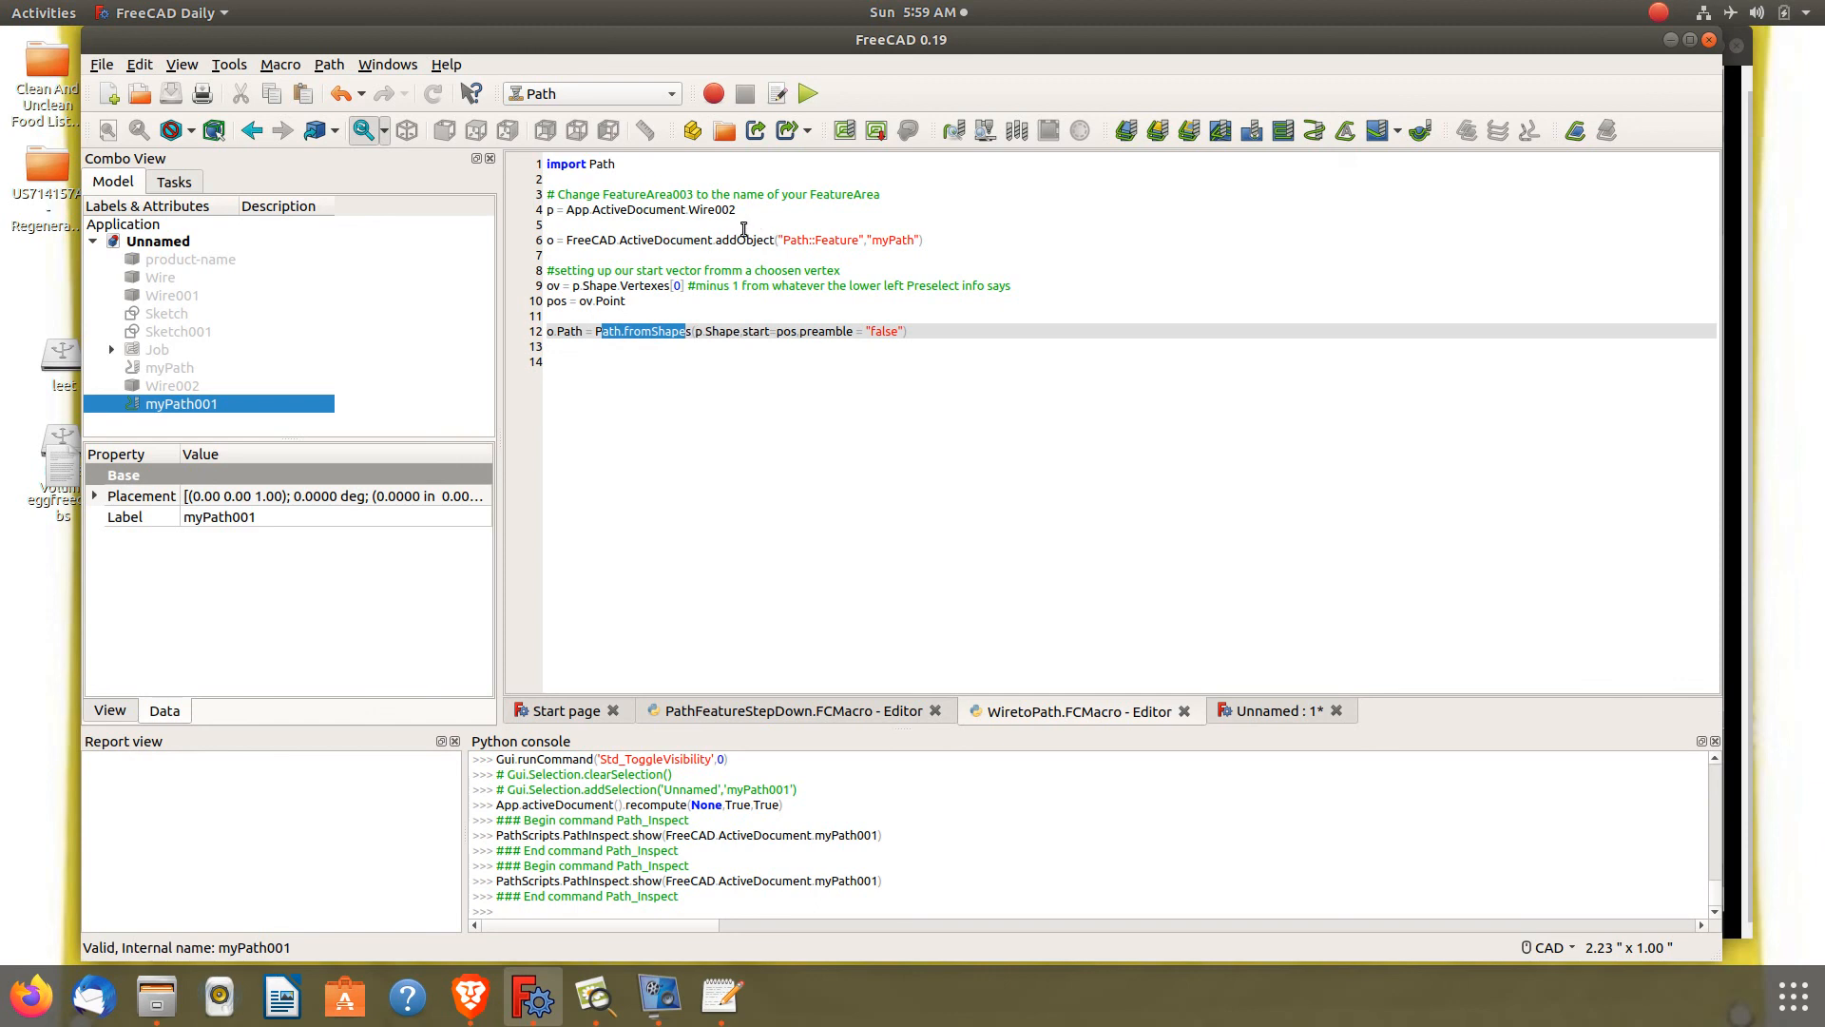
left_click_drag(742, 213, 693, 211)
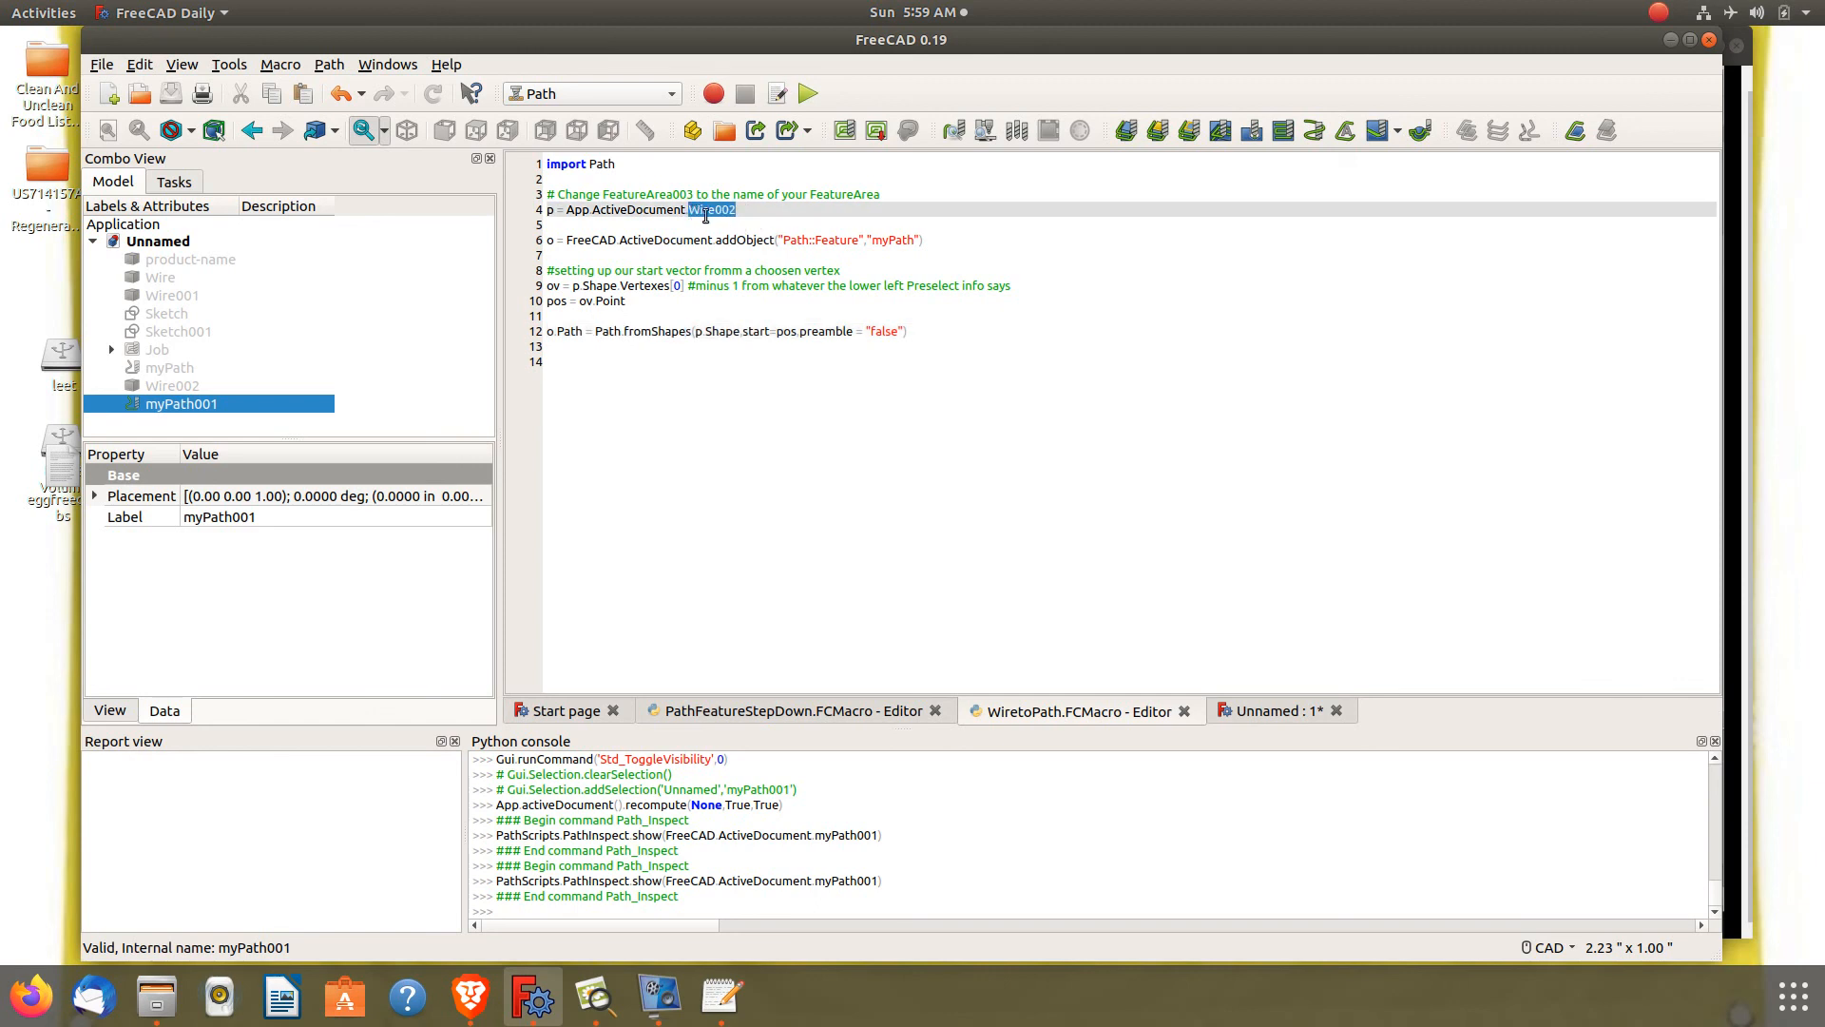
left_click_drag(709, 213, 724, 215)
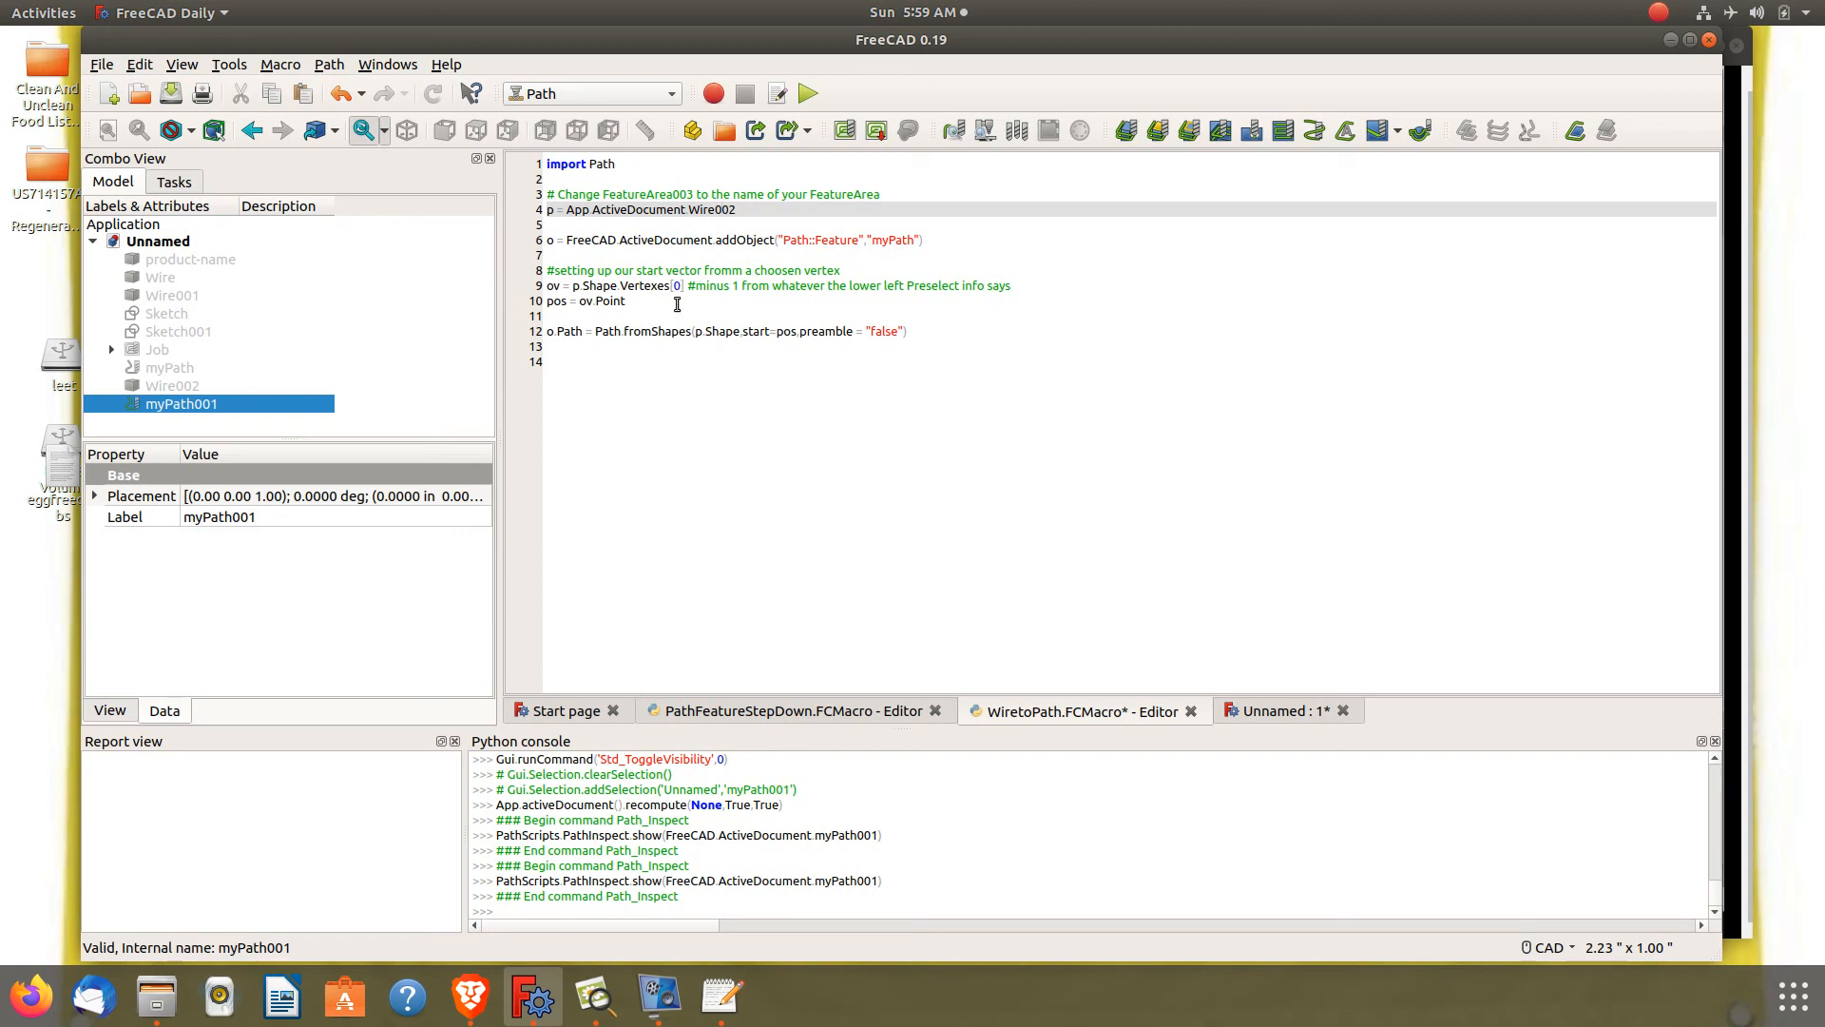
Return to the Unnamed document's 3D view, show Sketch001 and hide myPath001 to display only the sketch's lines
left_click(1286, 715)
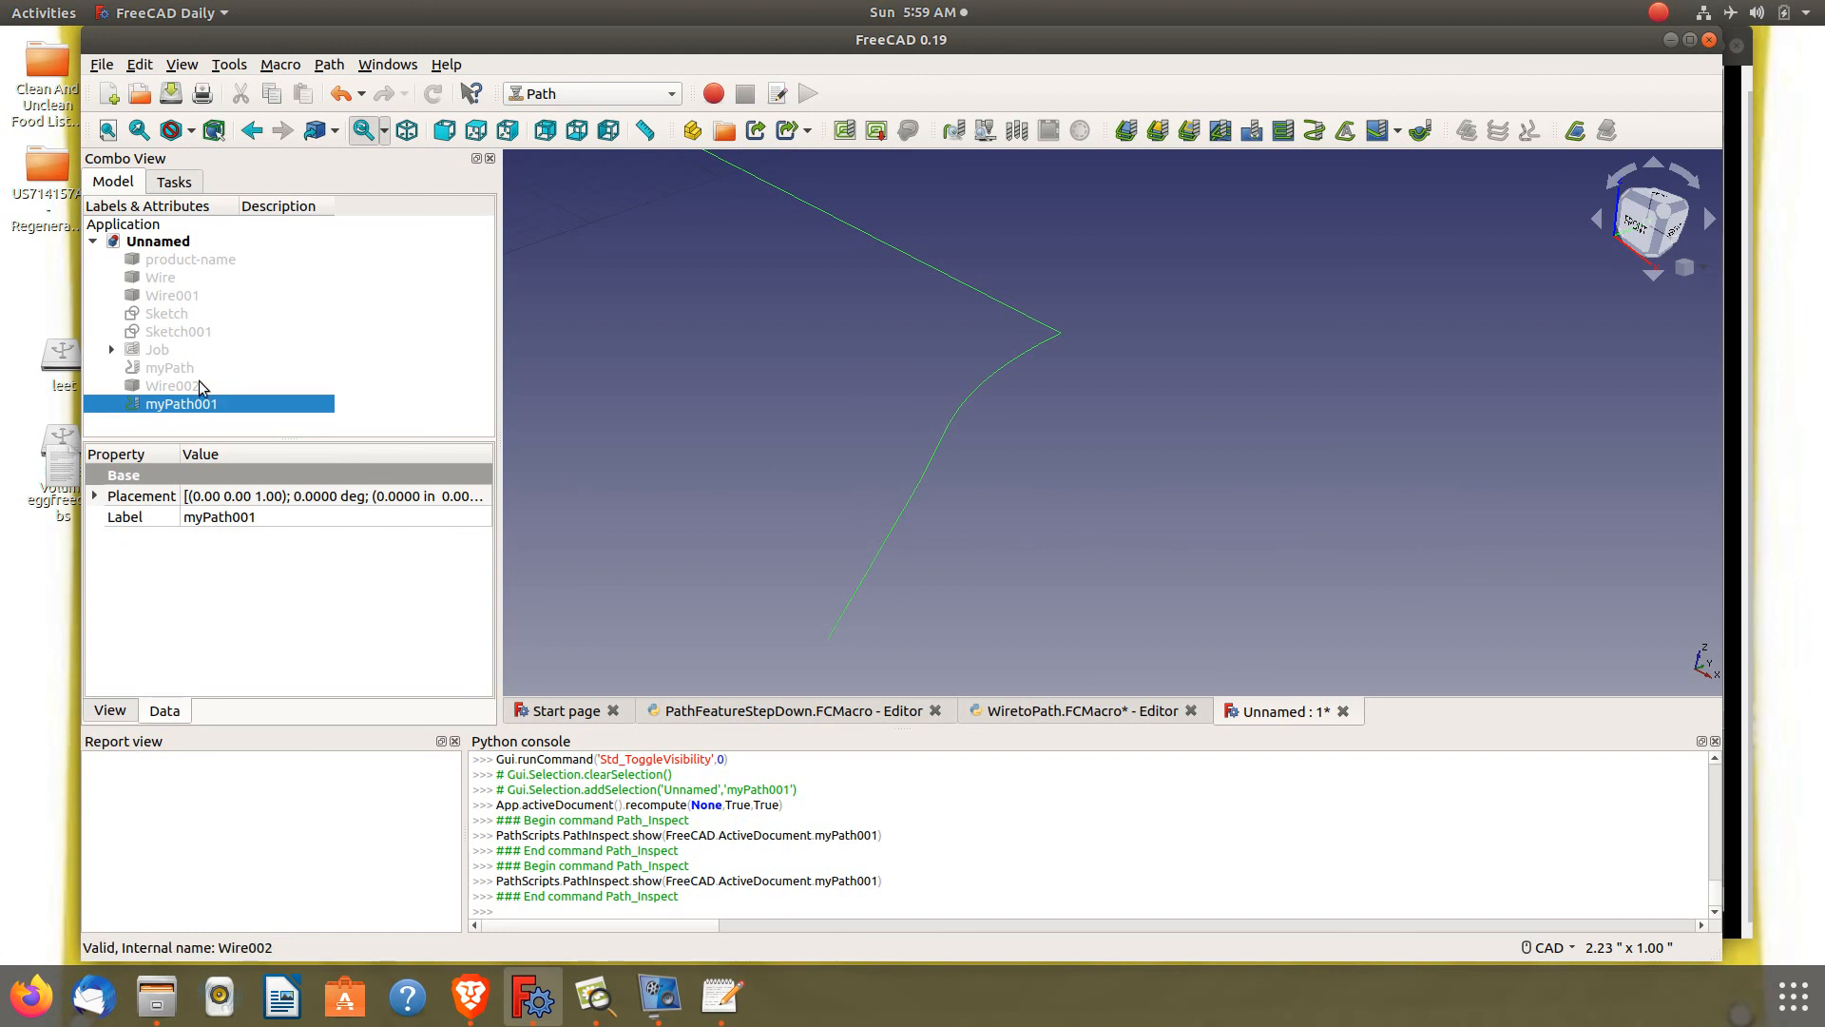
left_click(195, 332)
key("space")
left_click(191, 405)
key("space")
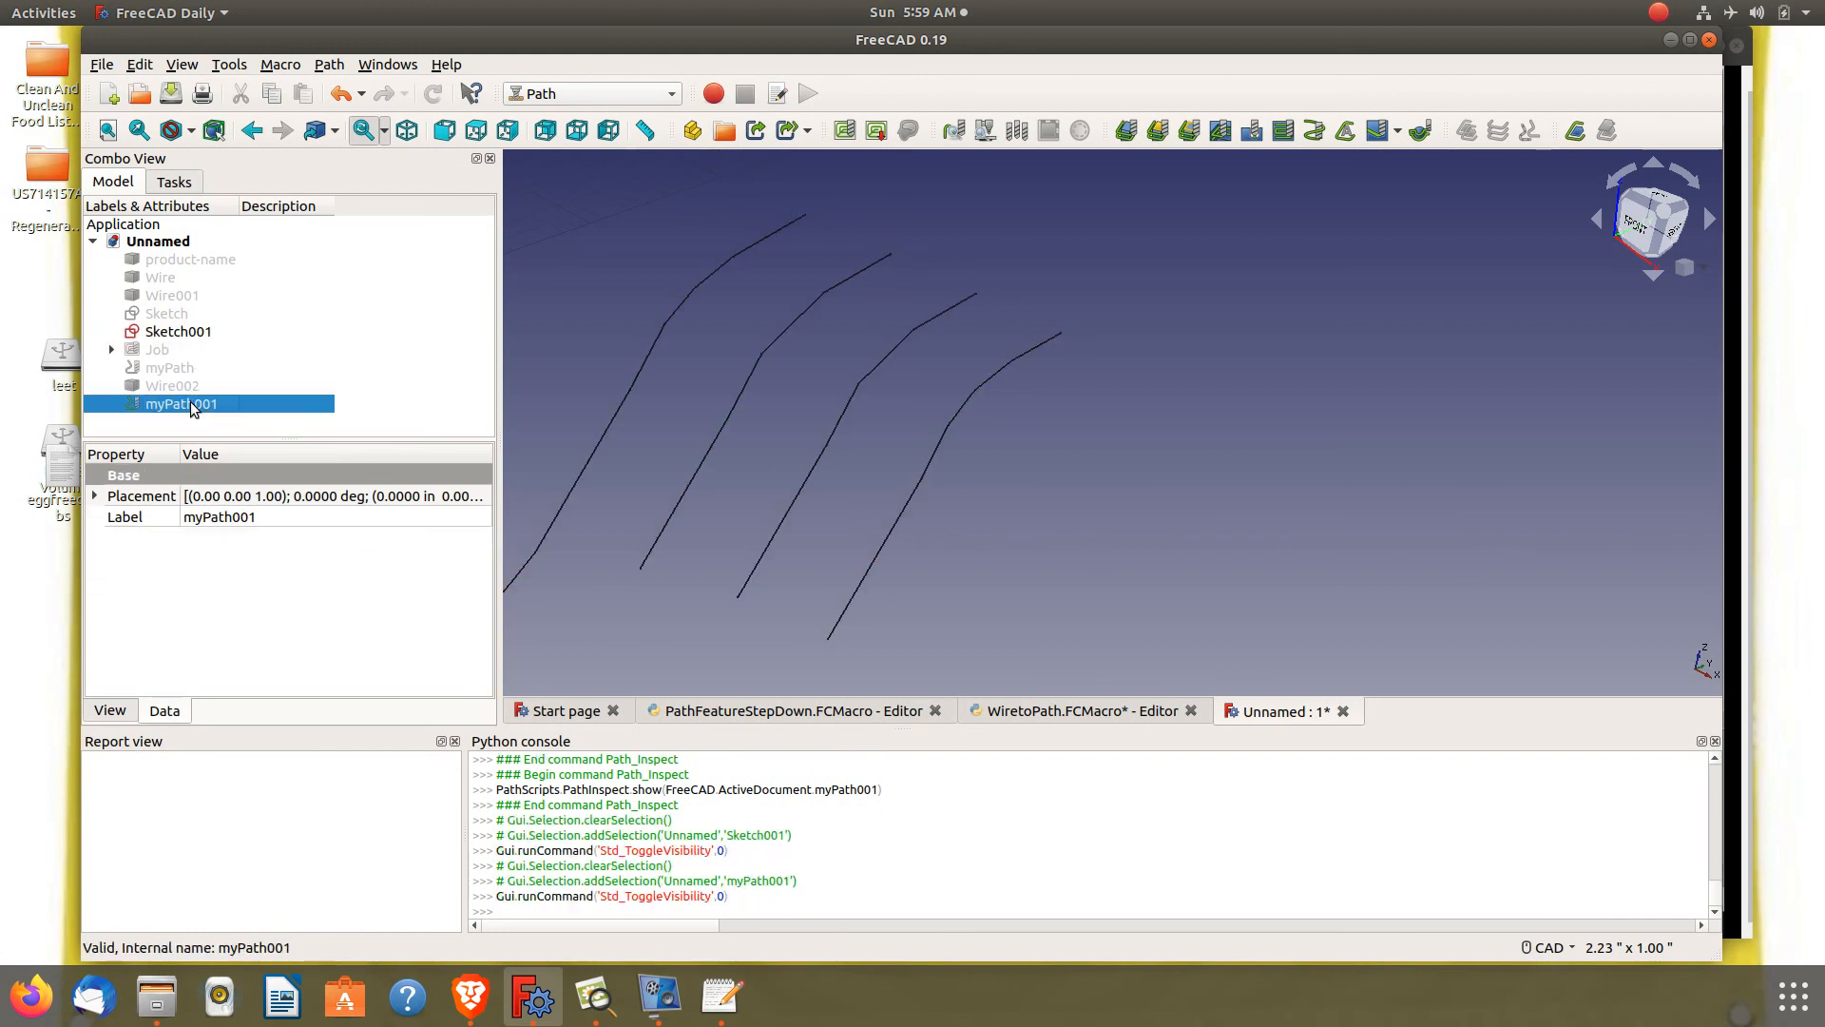
left_click(179, 332)
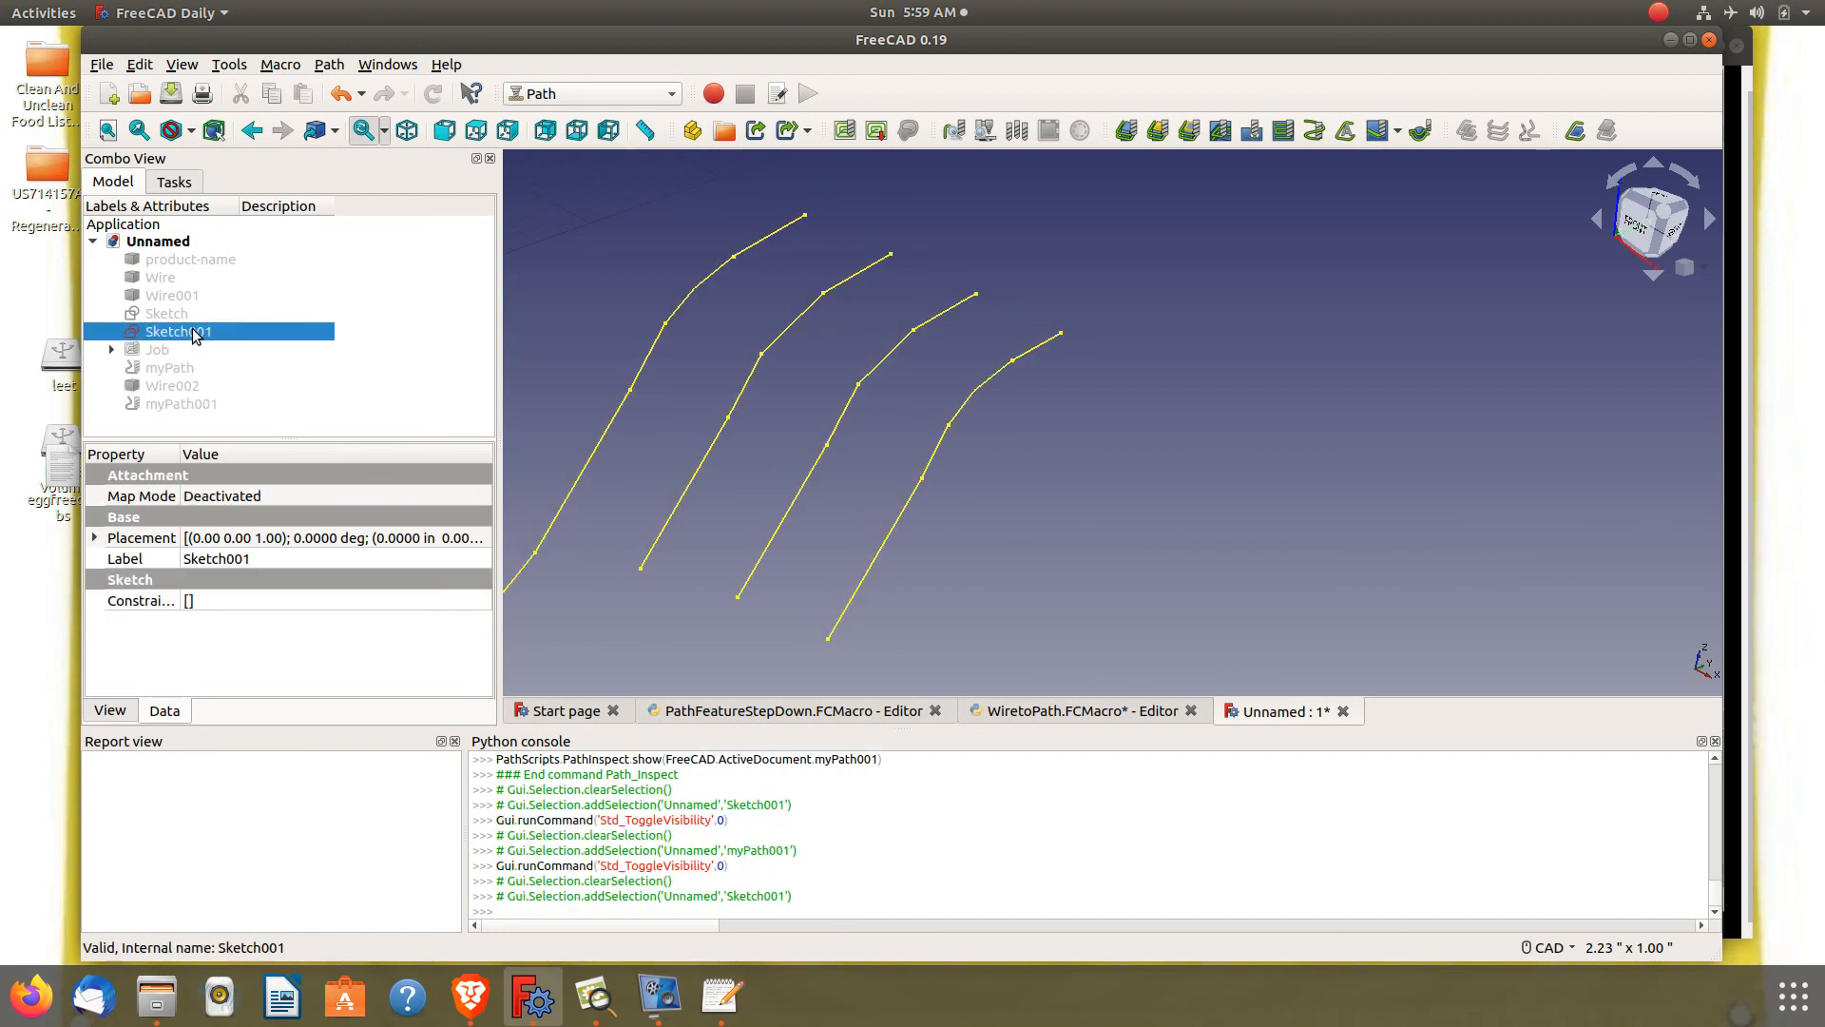
left_click(915, 386)
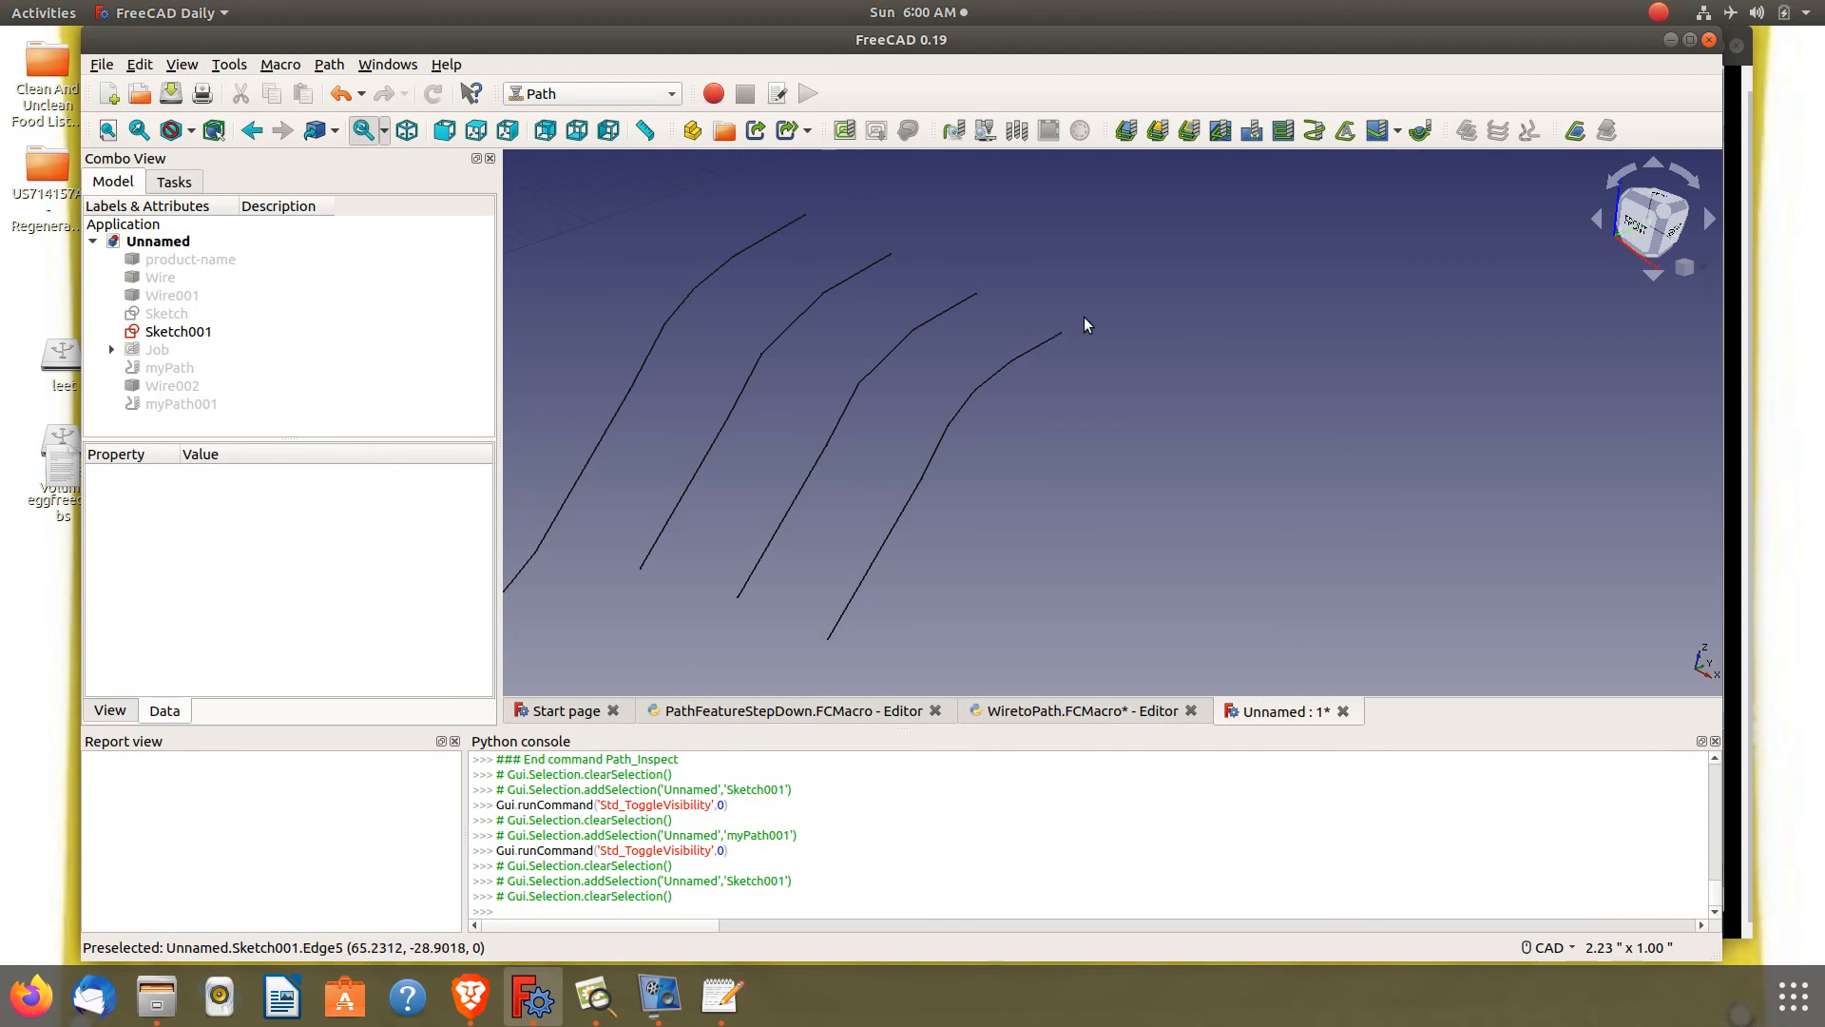
scroll(1086, 324, "down", 5)
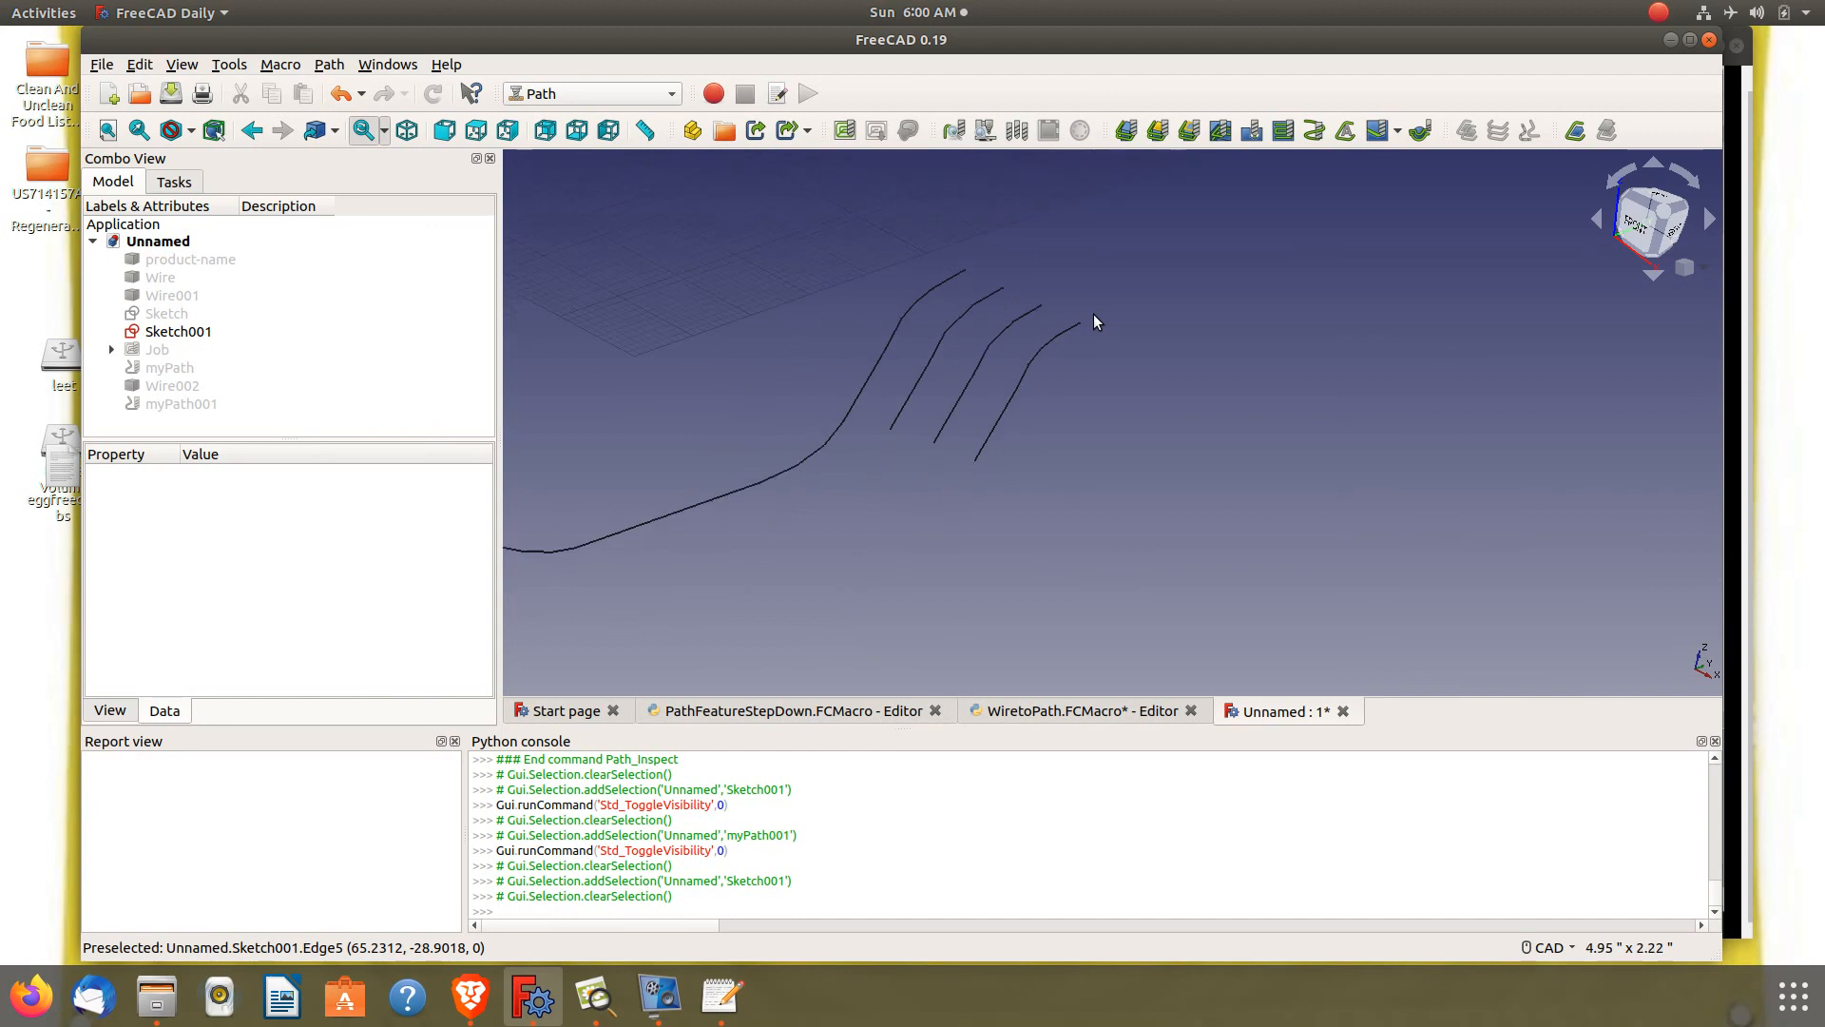
scroll(1094, 321, "down", 2)
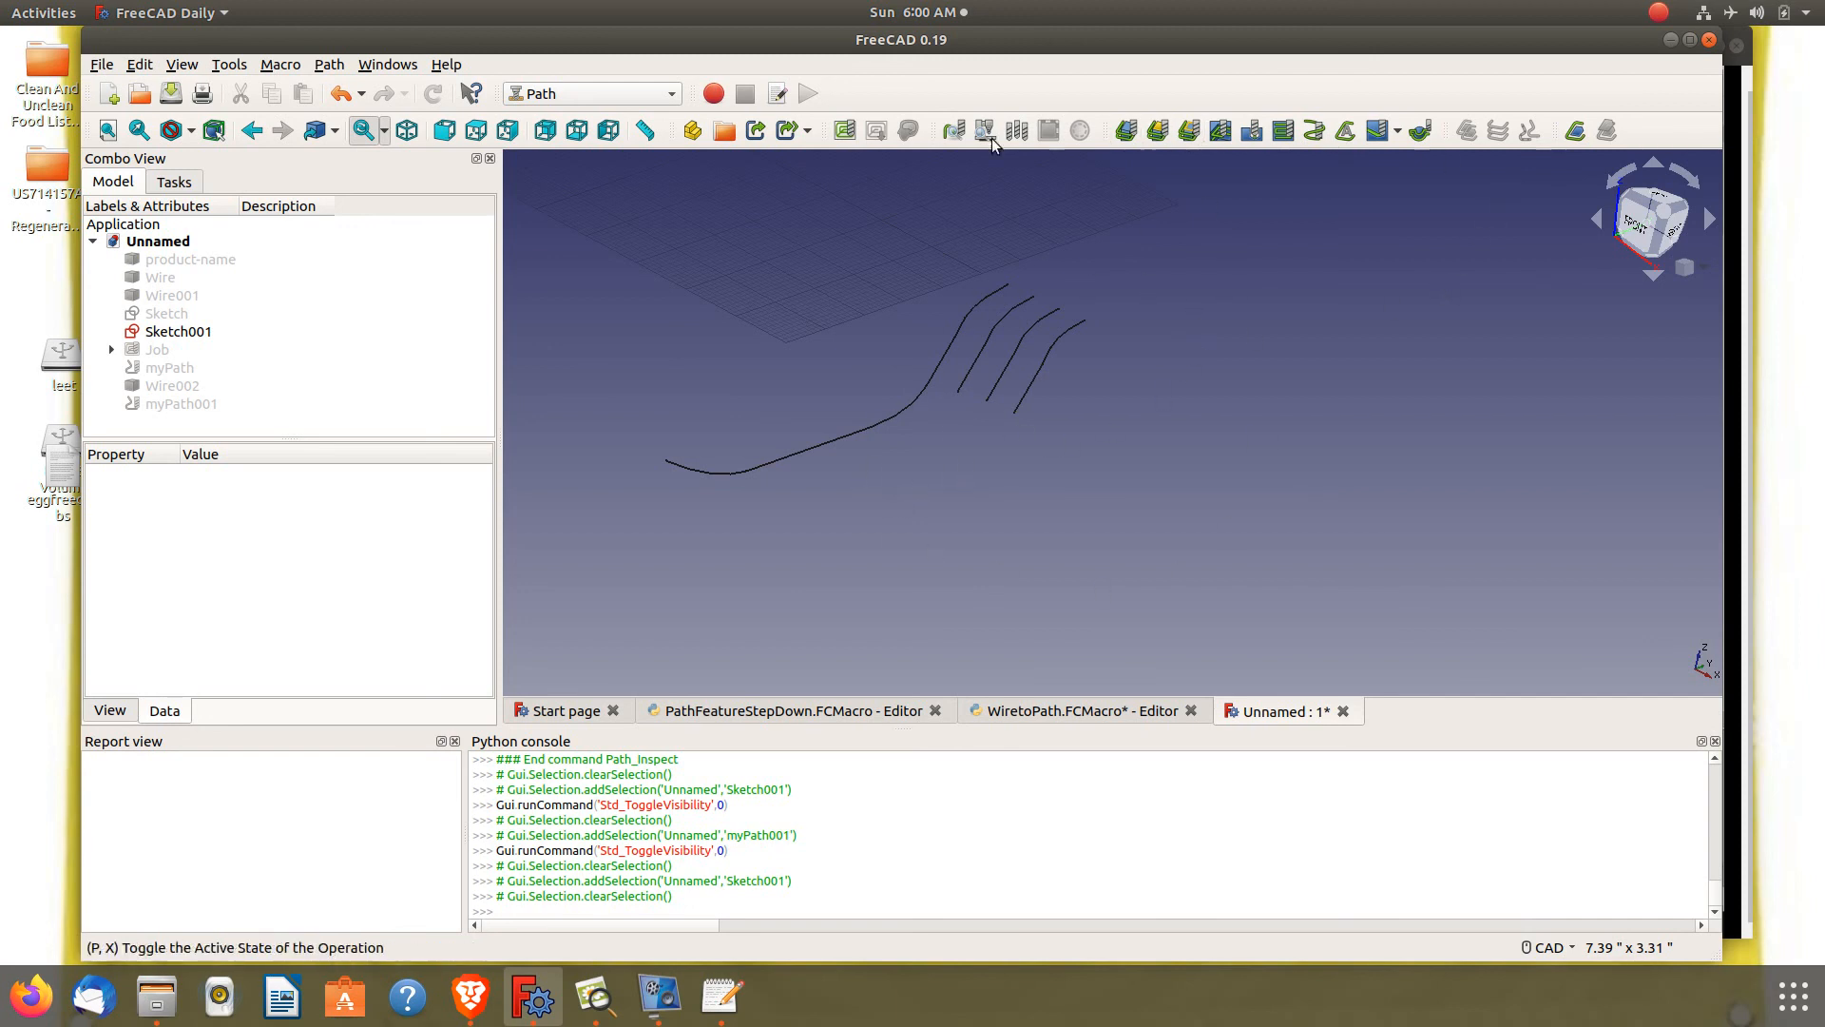
left_click(552, 93)
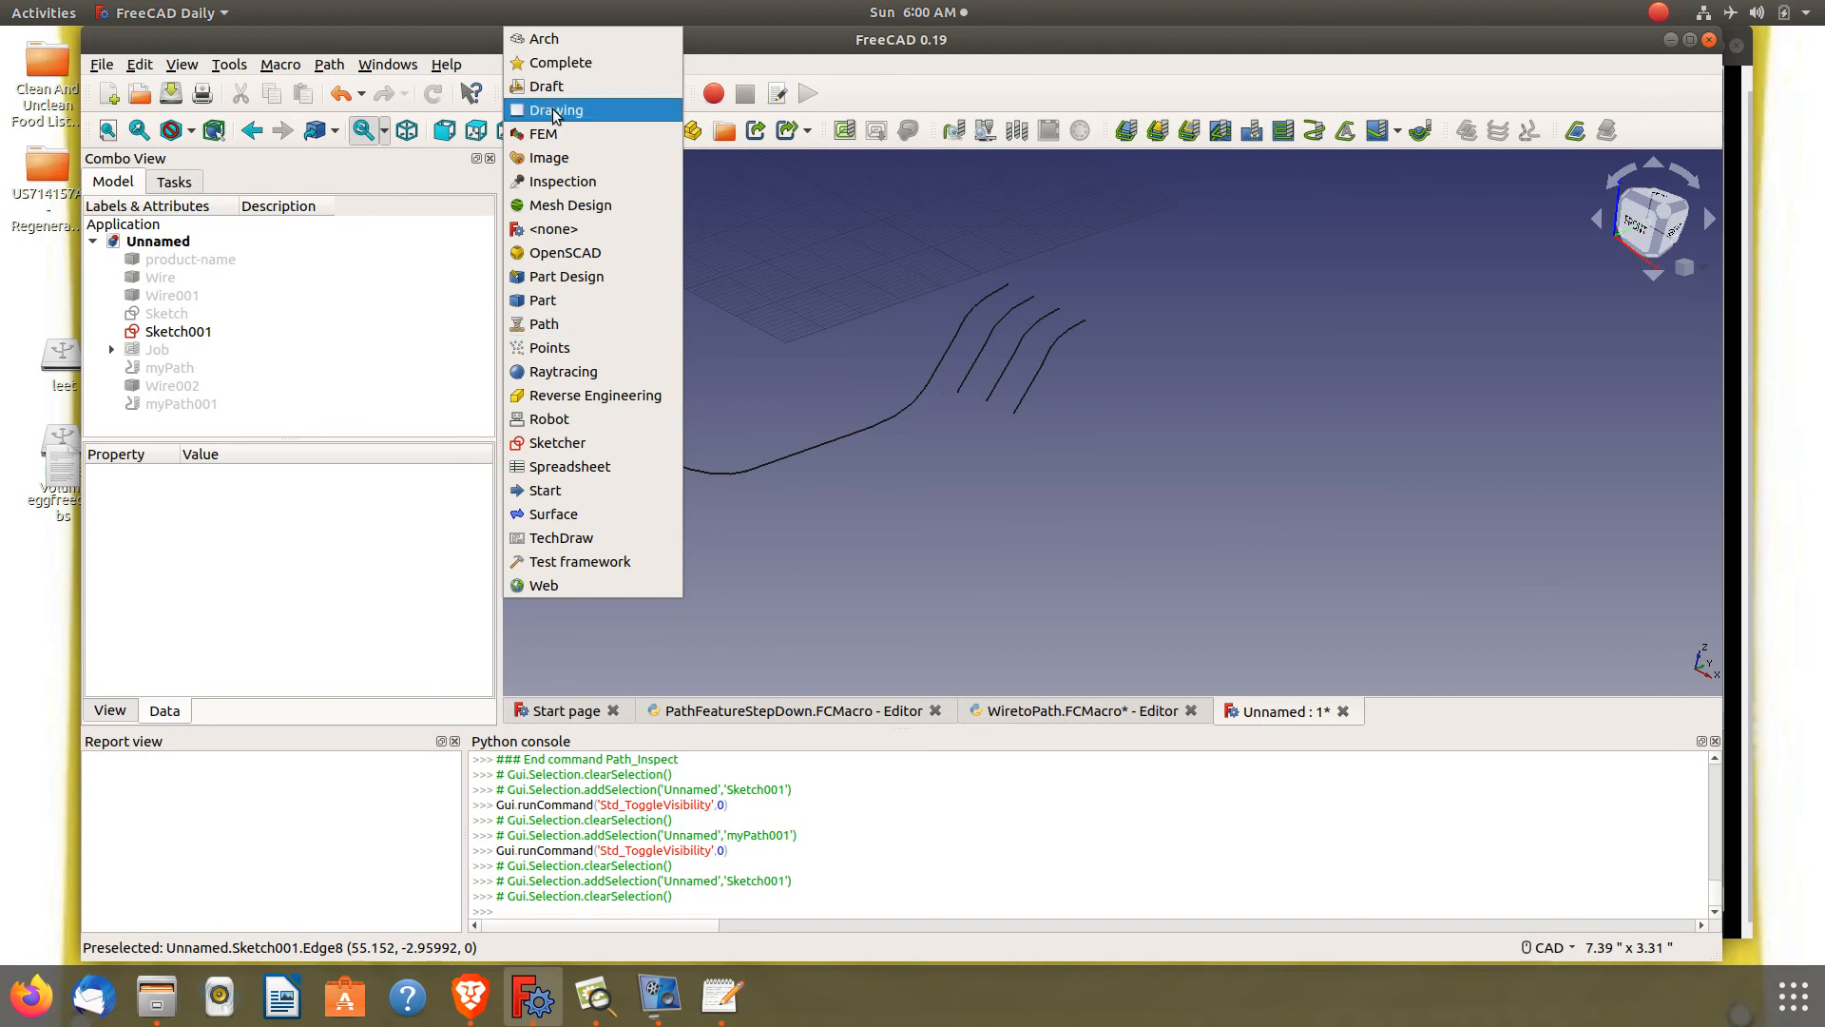
left_click(1444, 434)
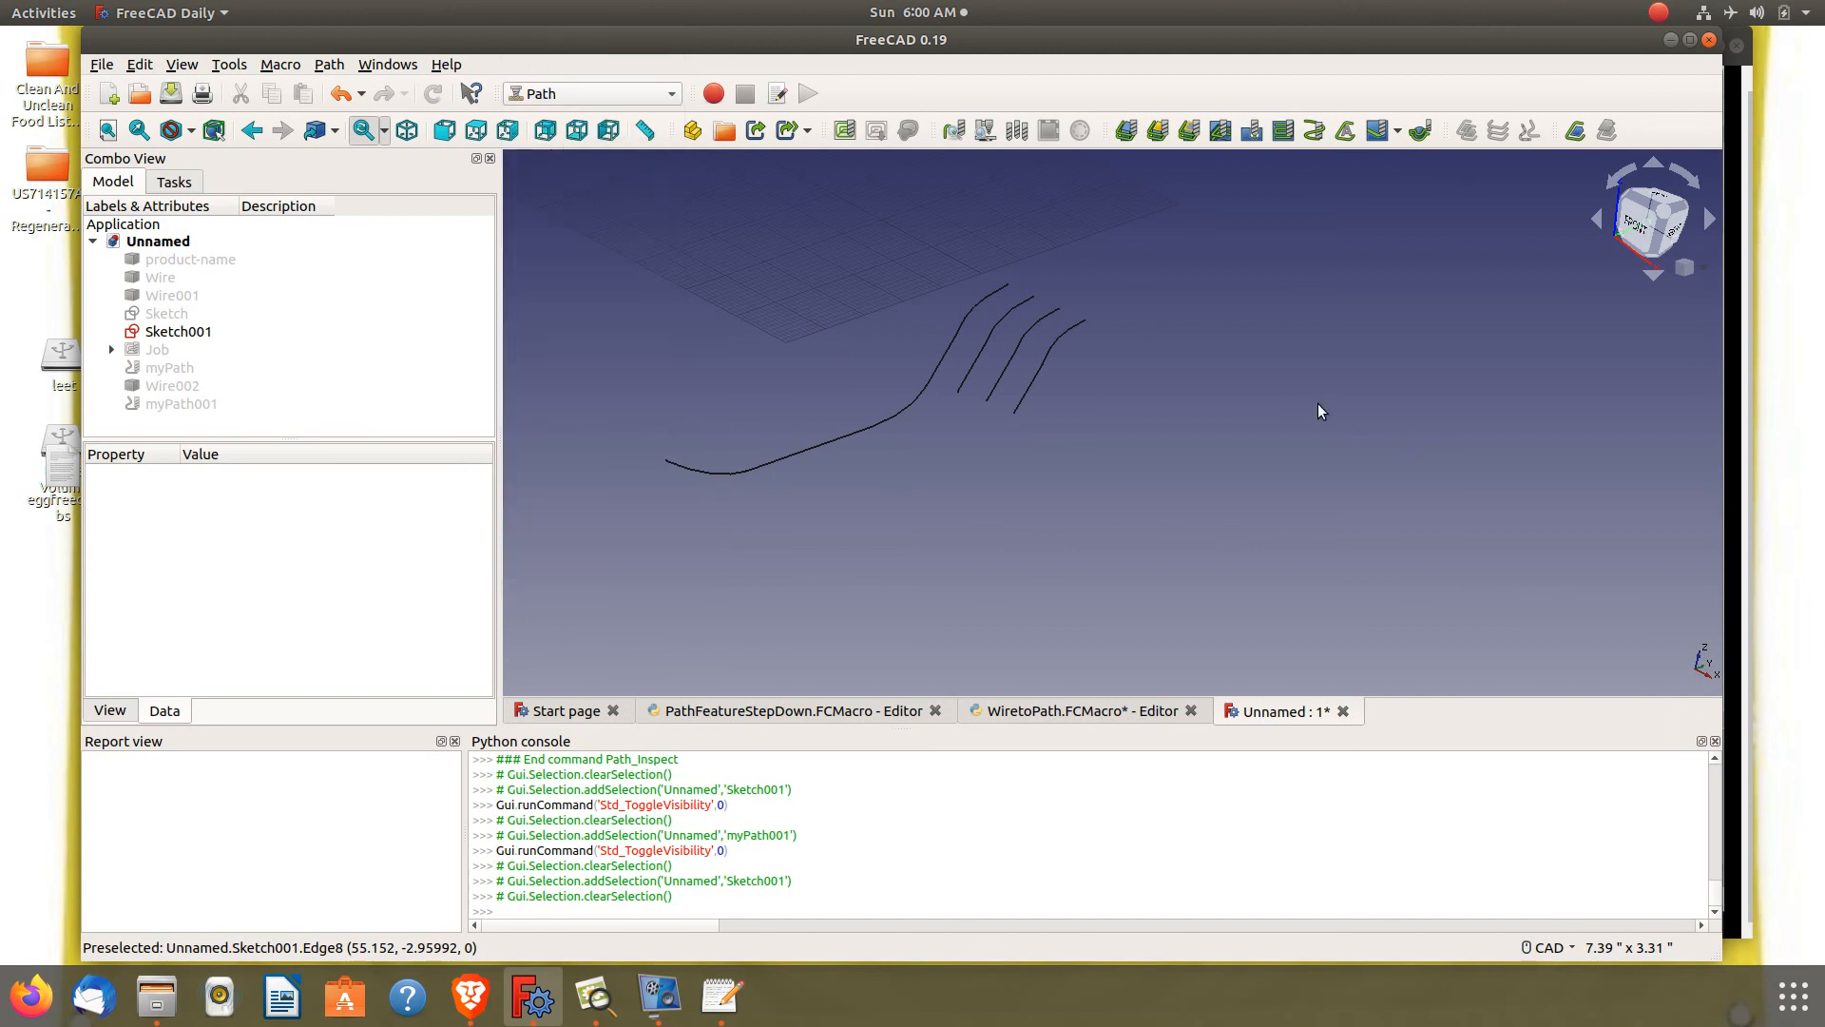